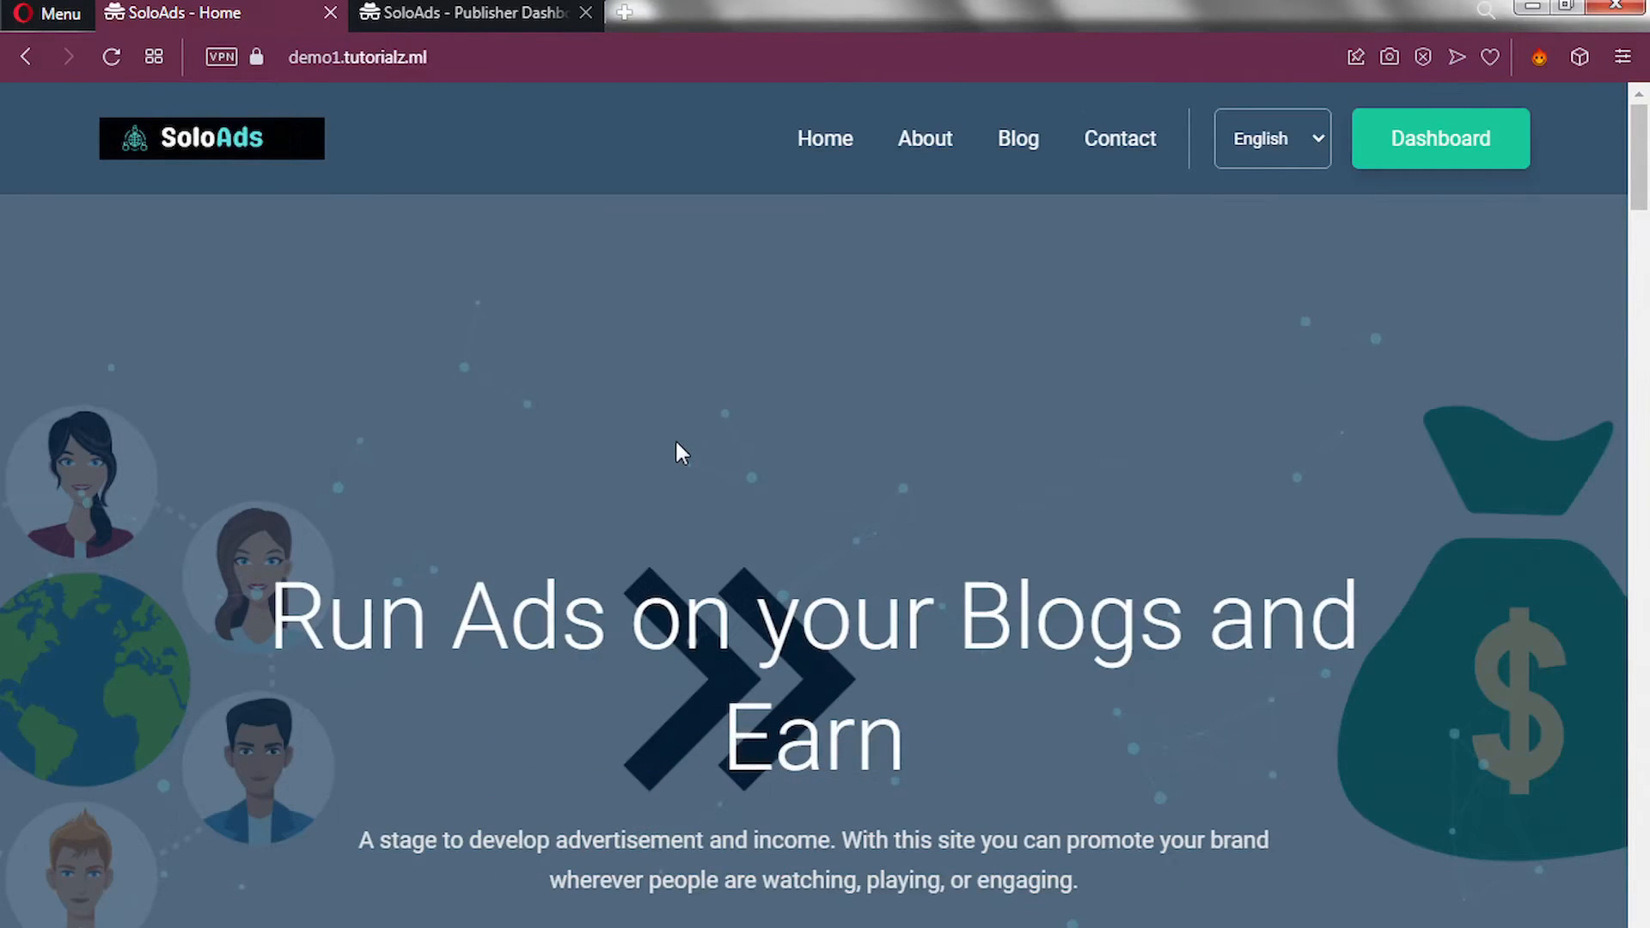
Scroll the home page down to Ad Network Features, showing 24/hr Support through Global.
scroll(533, 615, "down", 2)
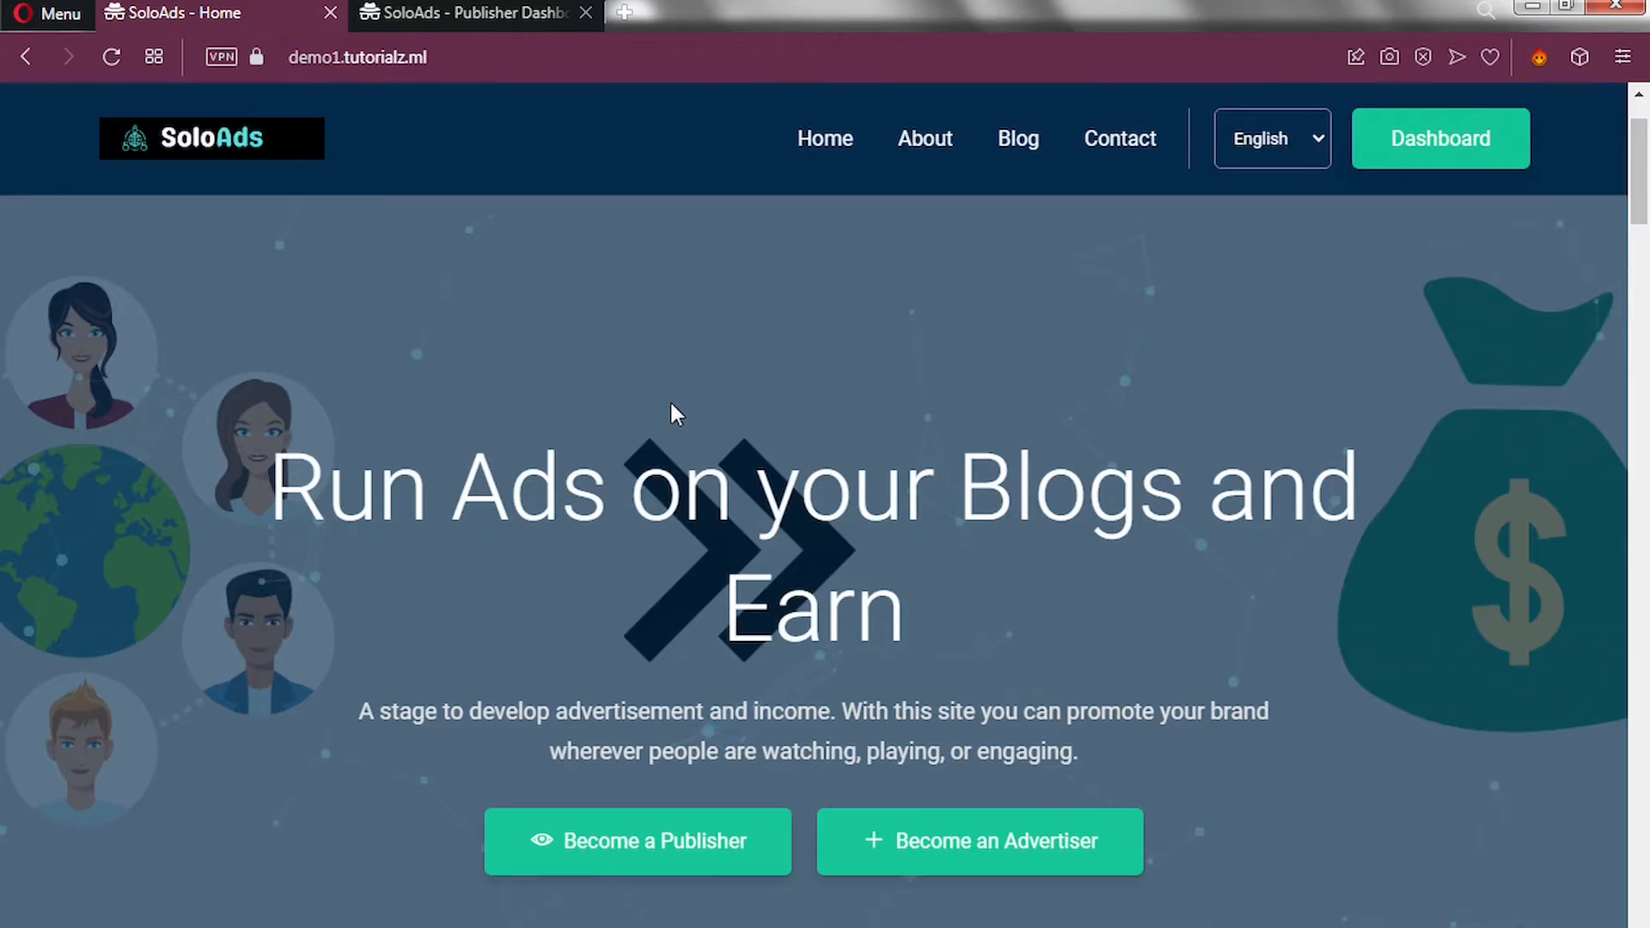
scroll(625, 527, "down", 1)
scroll(626, 527, "down", 6)
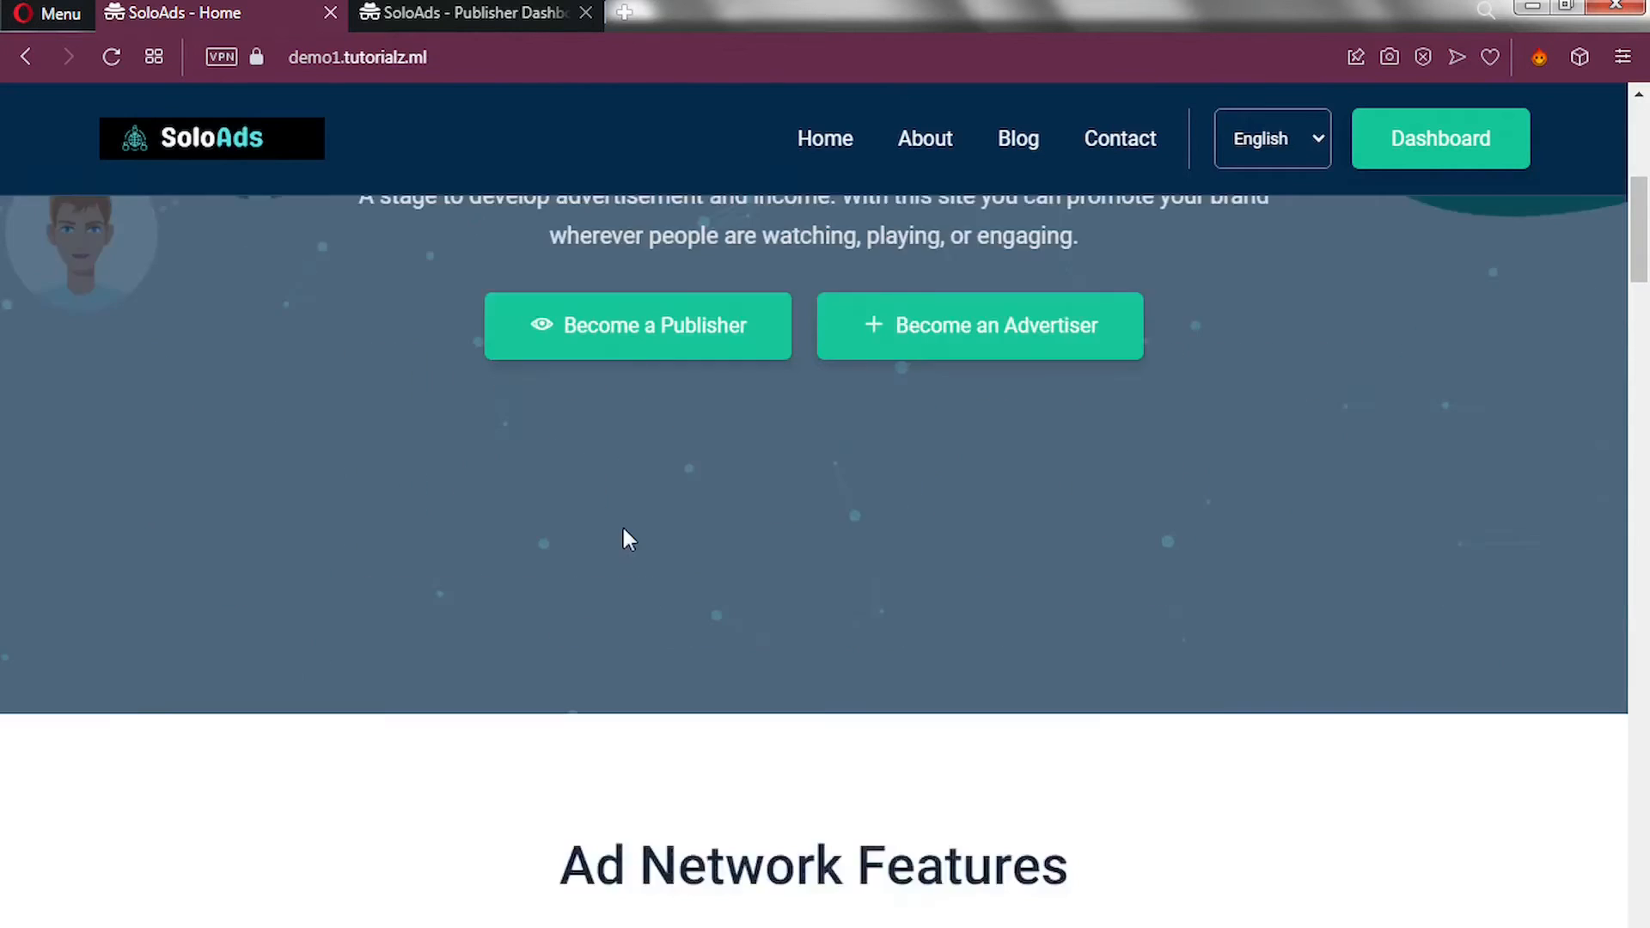
scroll(625, 535, "down", 3)
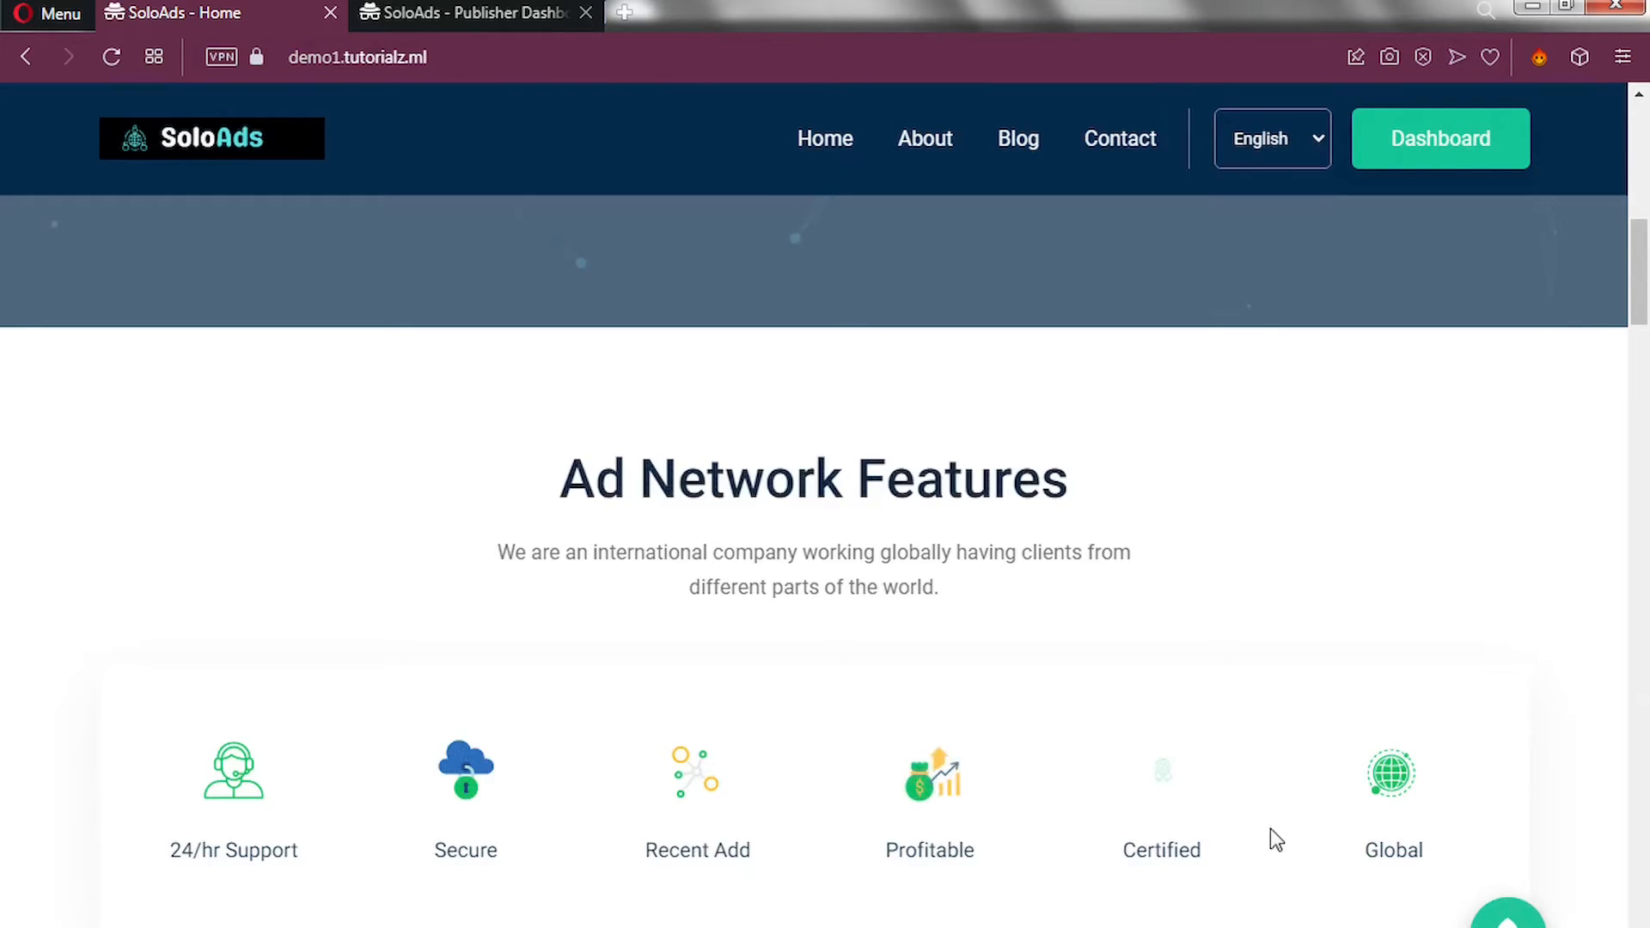
Scroll down past the formats section, then back up to show the Footer Ad preview.
scroll(1256, 828, "down", 6)
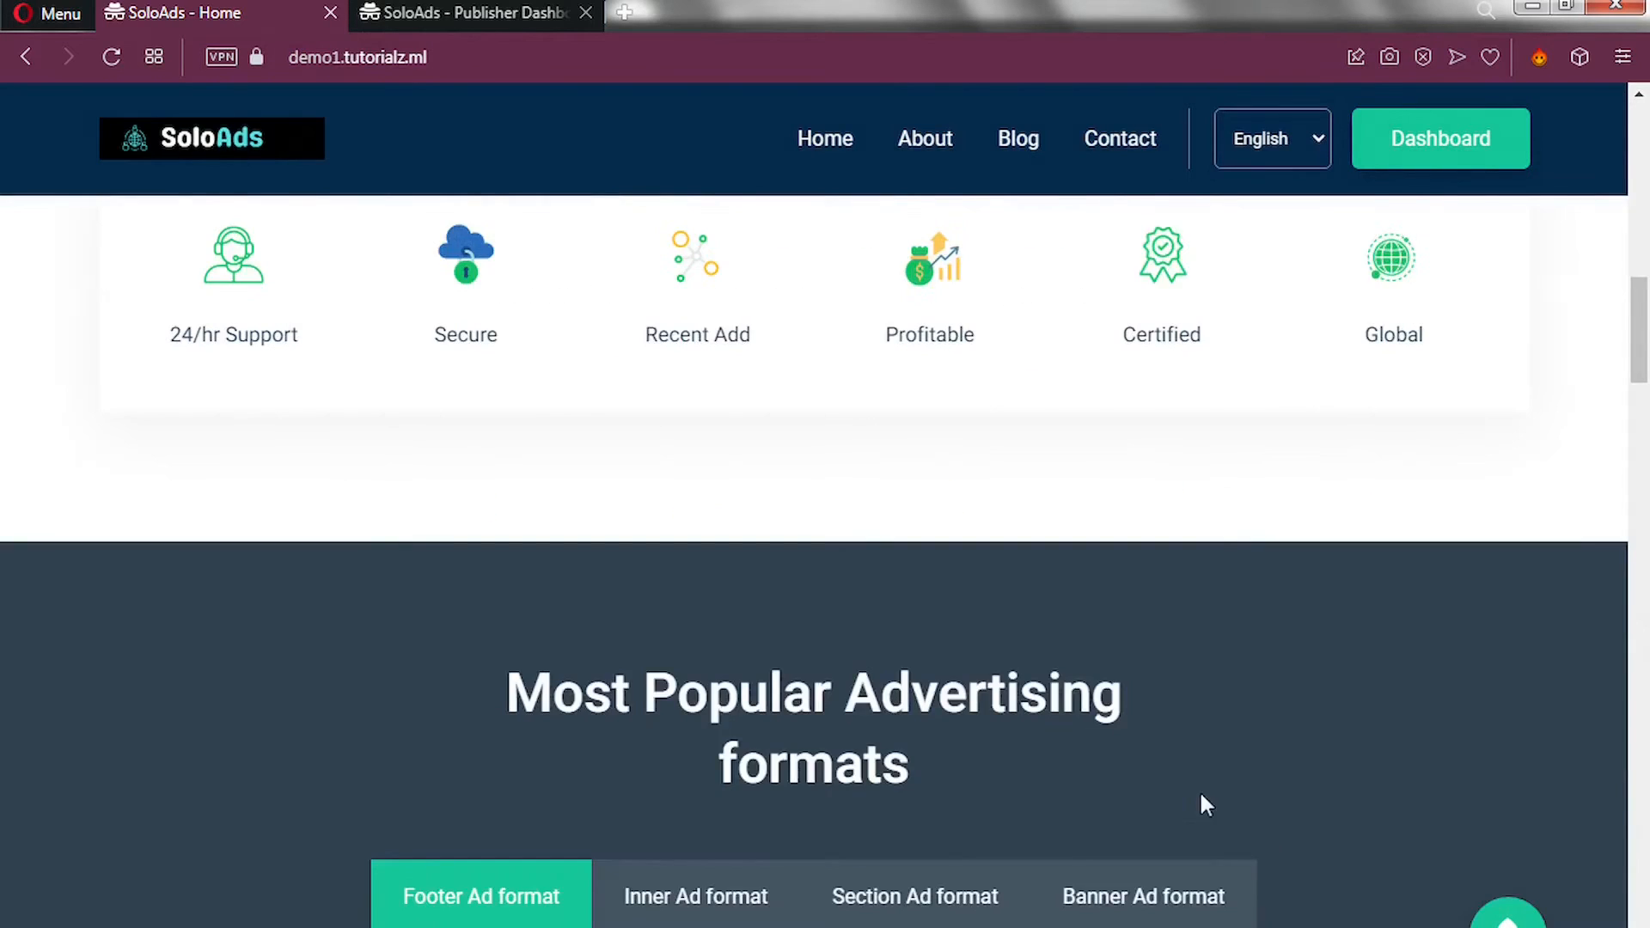
scroll(1201, 795, "down", 1)
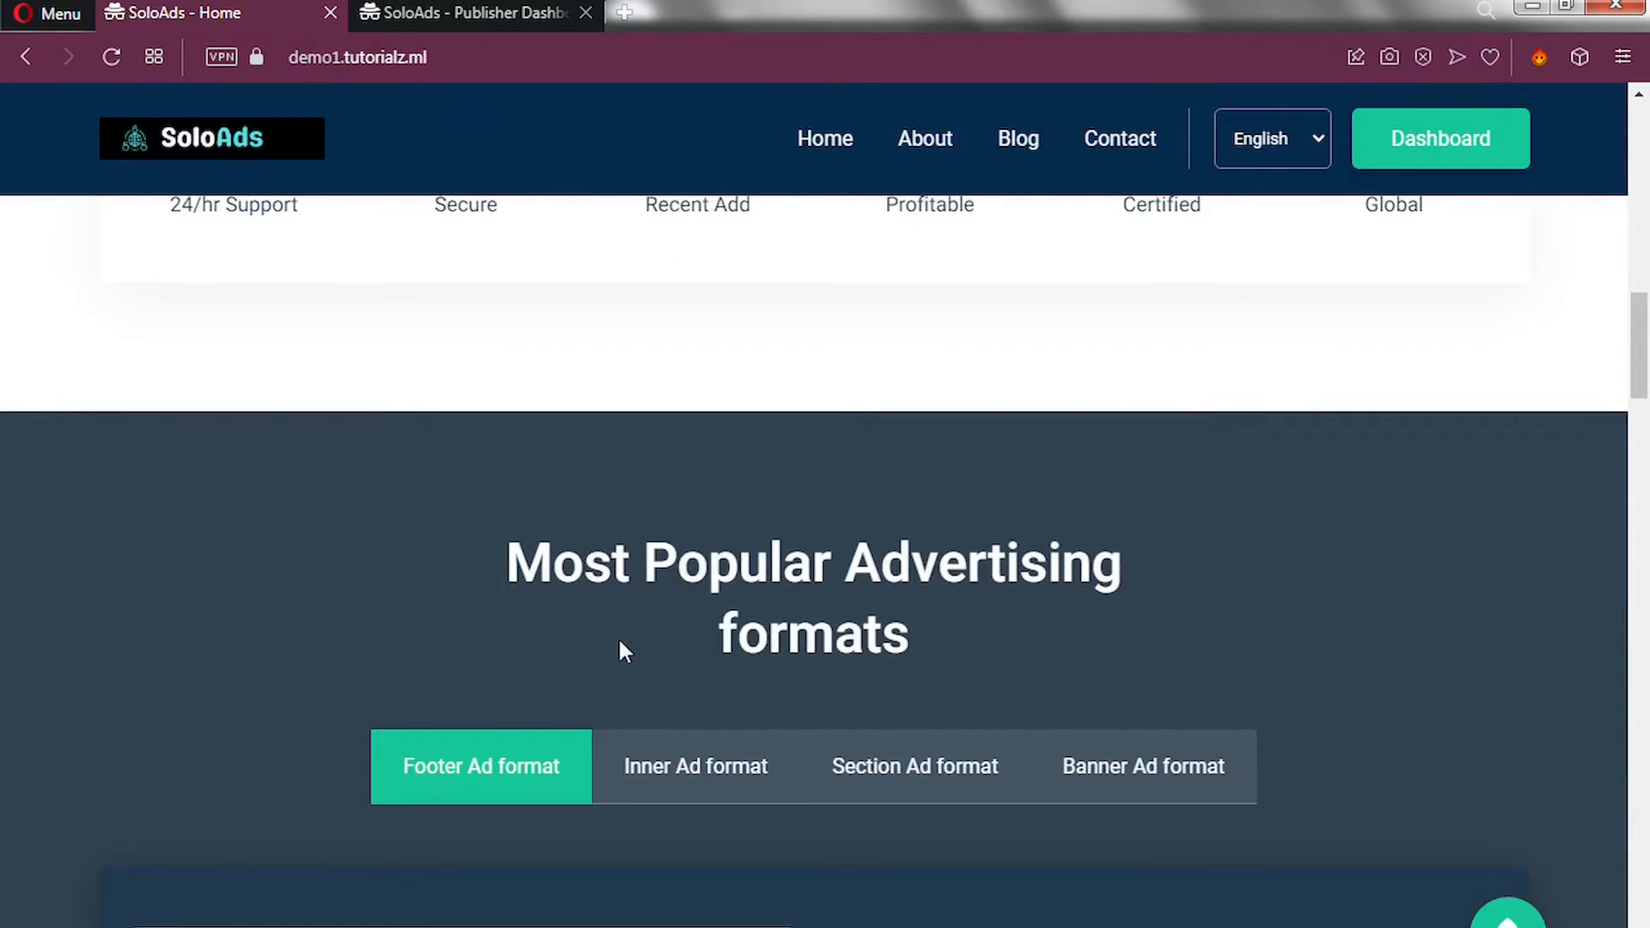
scroll(619, 642, "down", 1)
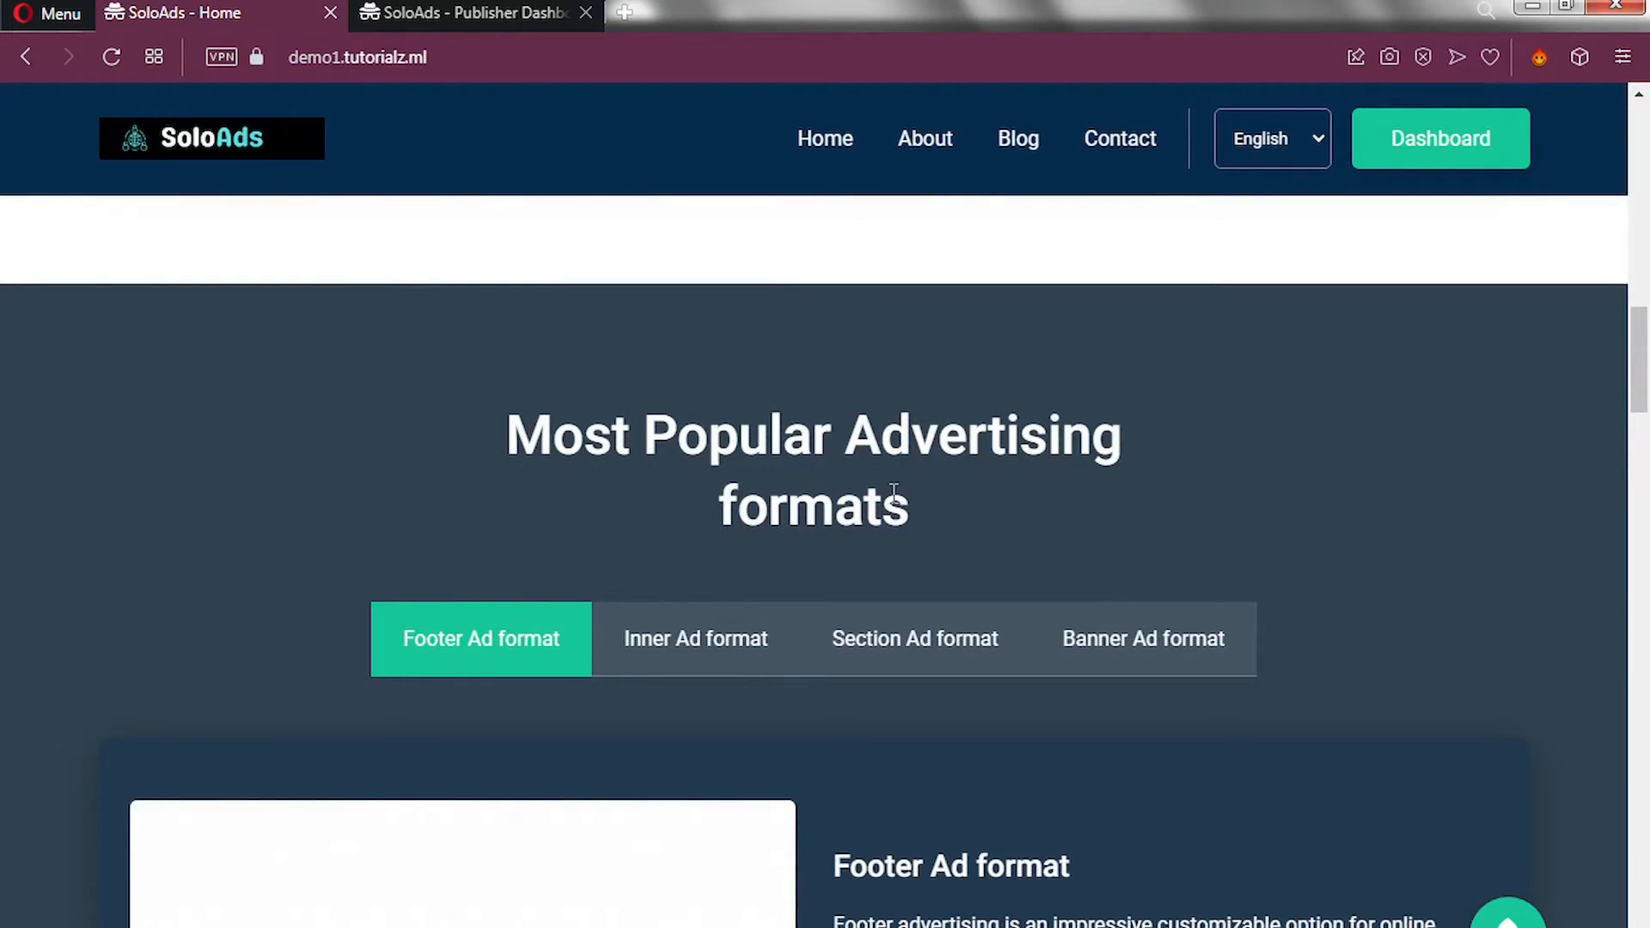
scroll(894, 494, "down", 4)
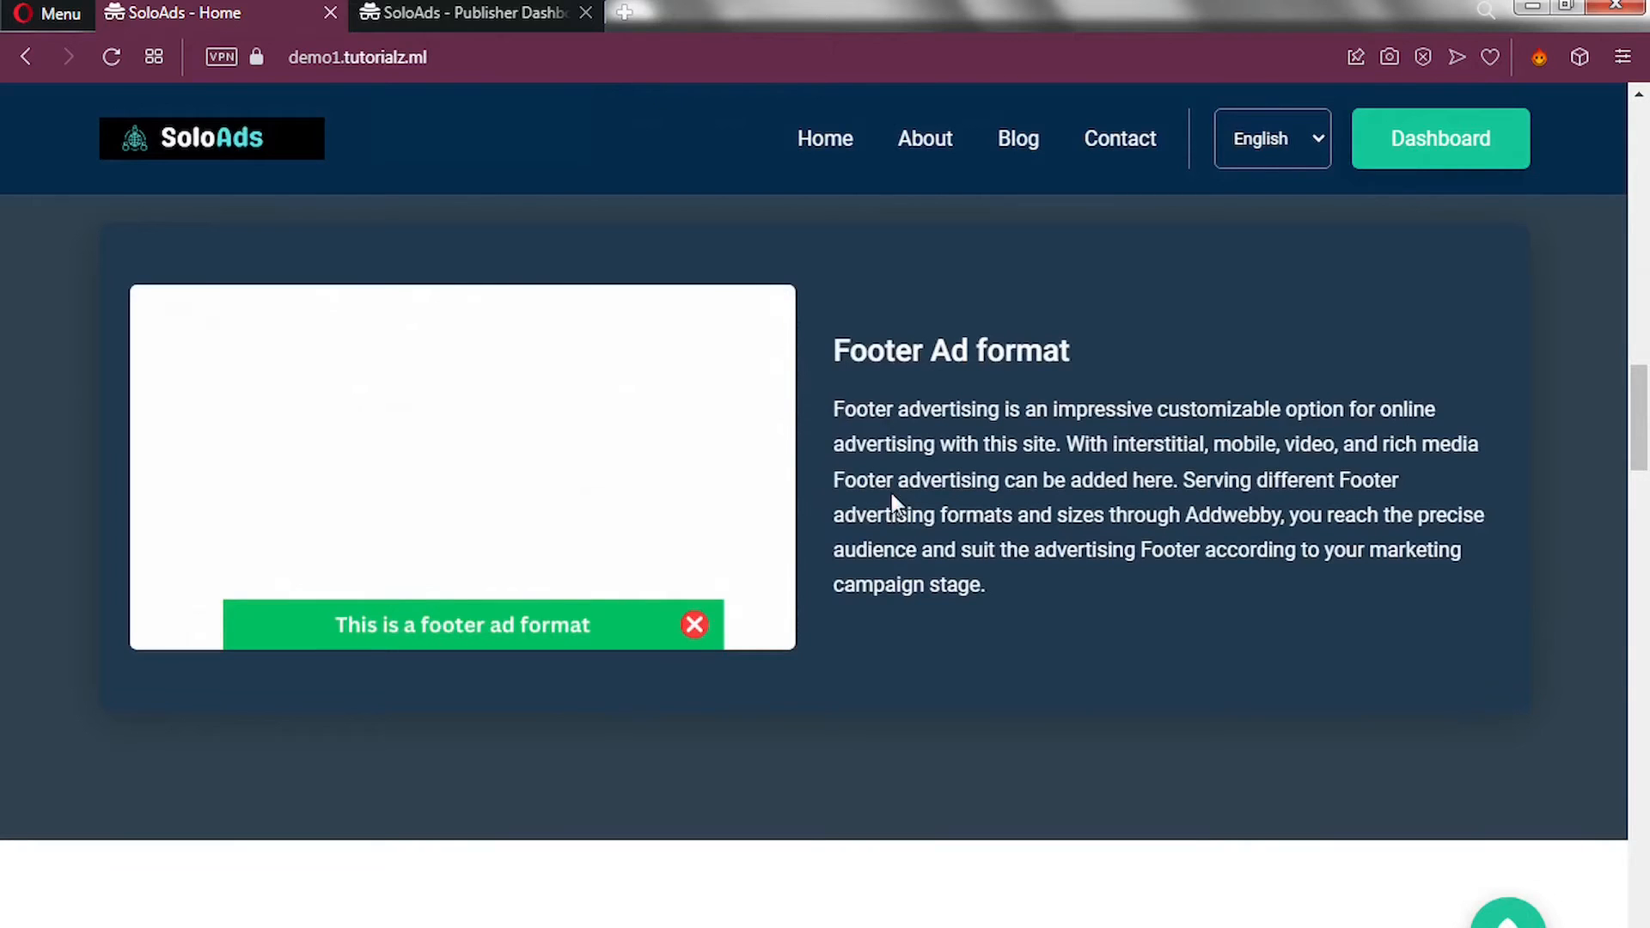
scroll(890, 492, "up", 1)
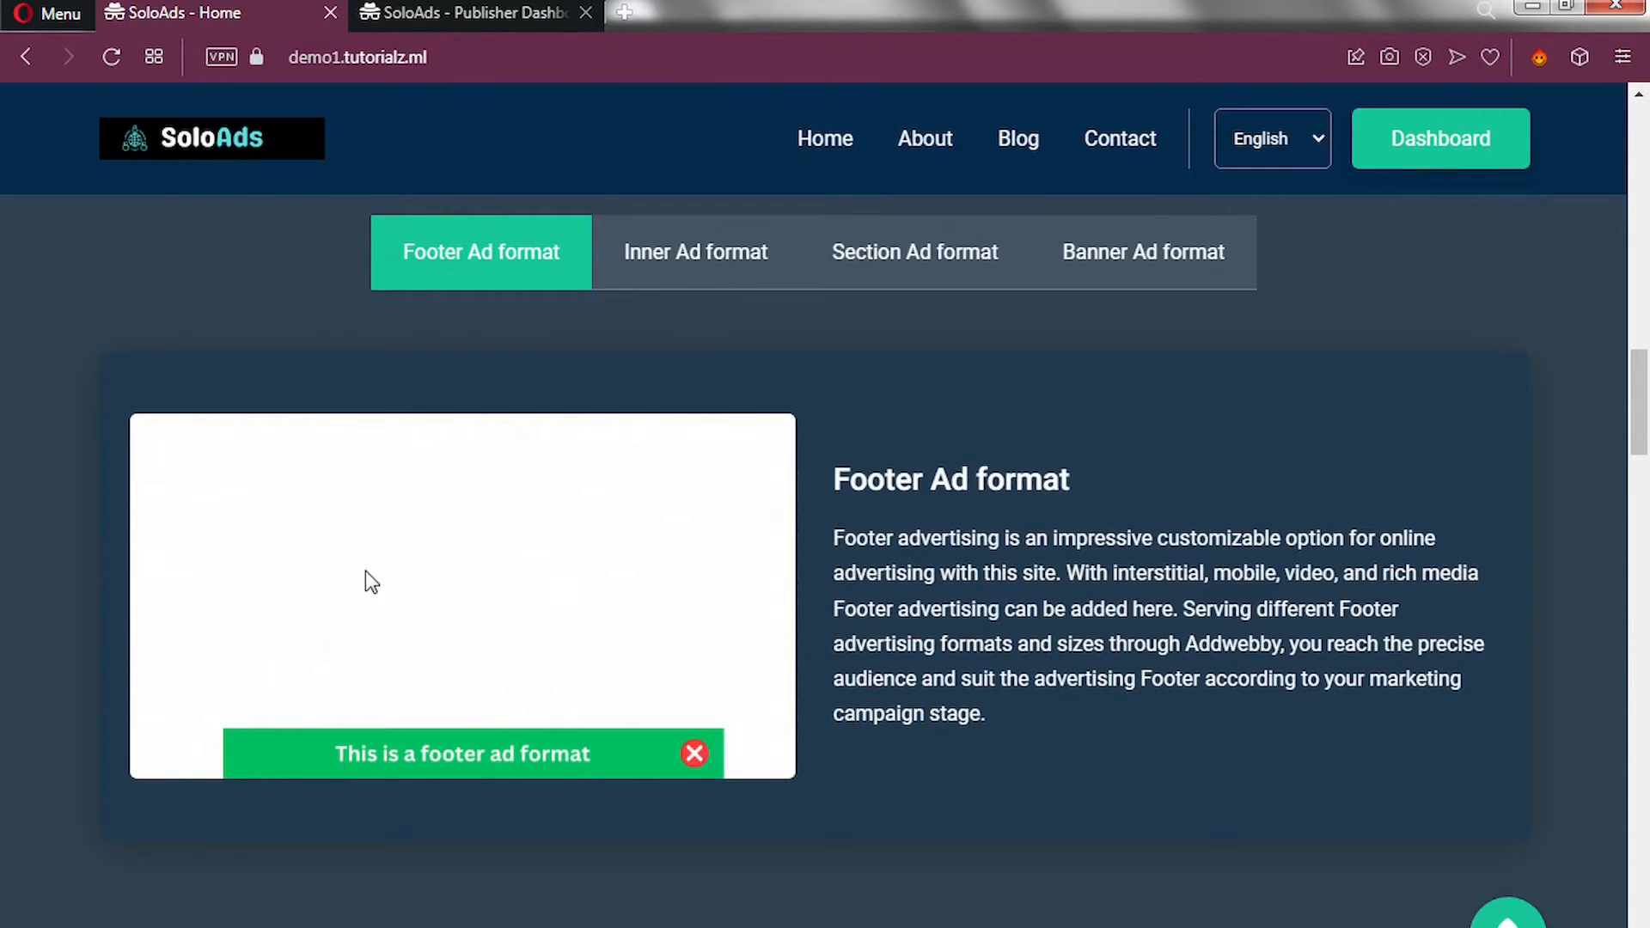
Preview the Inner, Section and Banner ad formats, then scroll to the Advertisers/Publishers benefits.
left_click(710, 275)
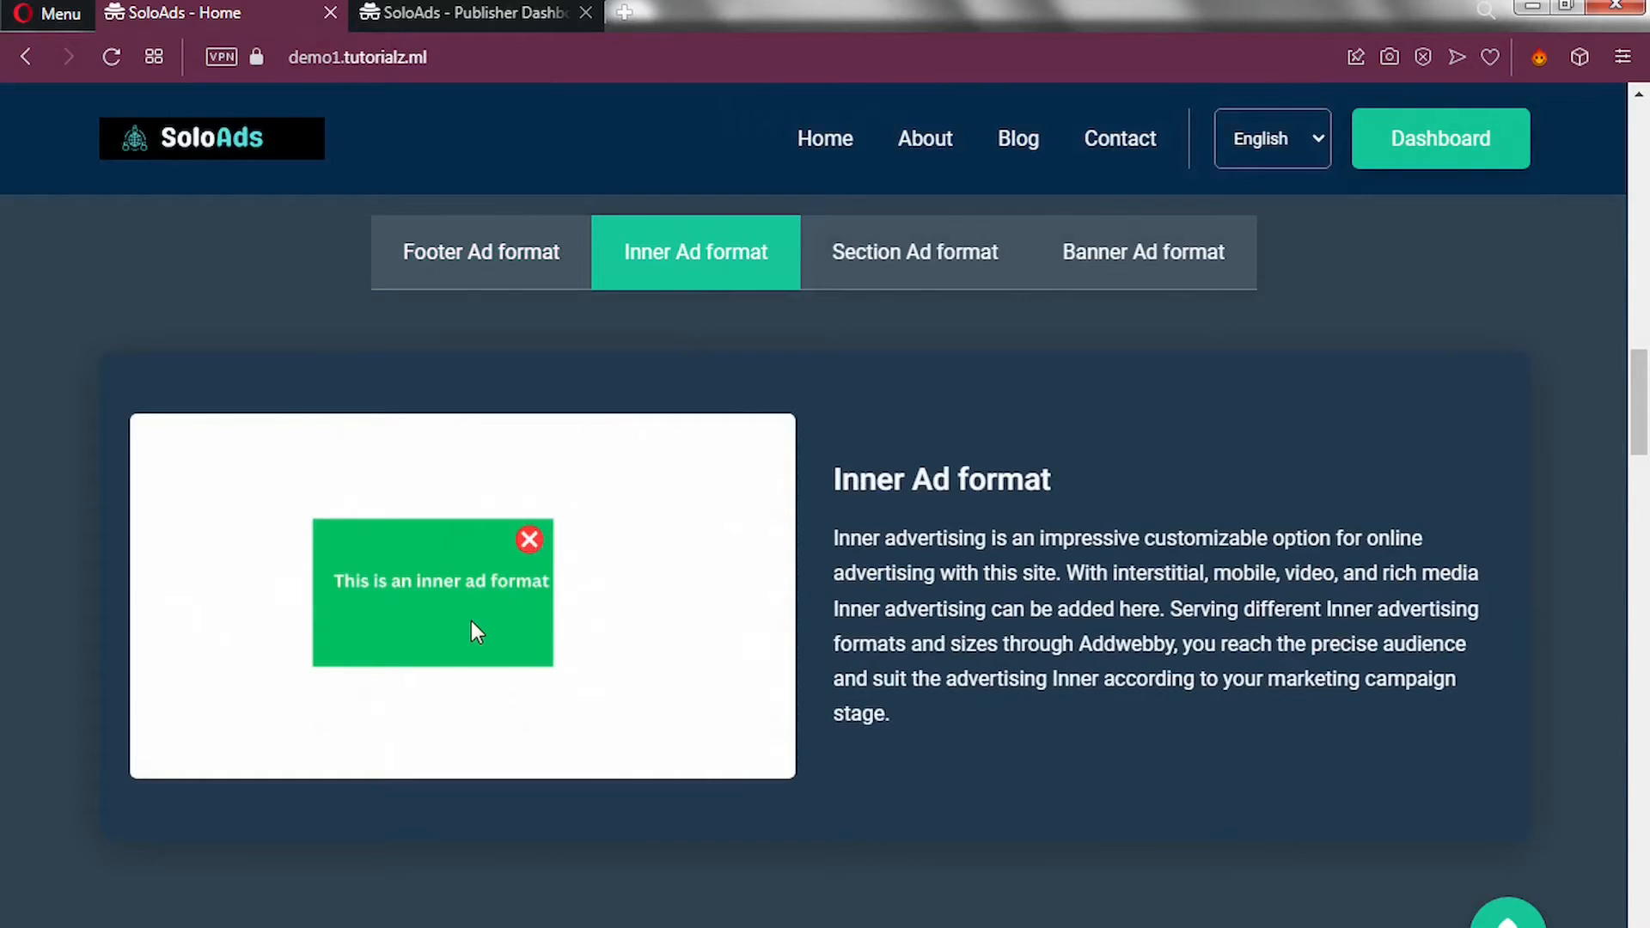
left_click(903, 258)
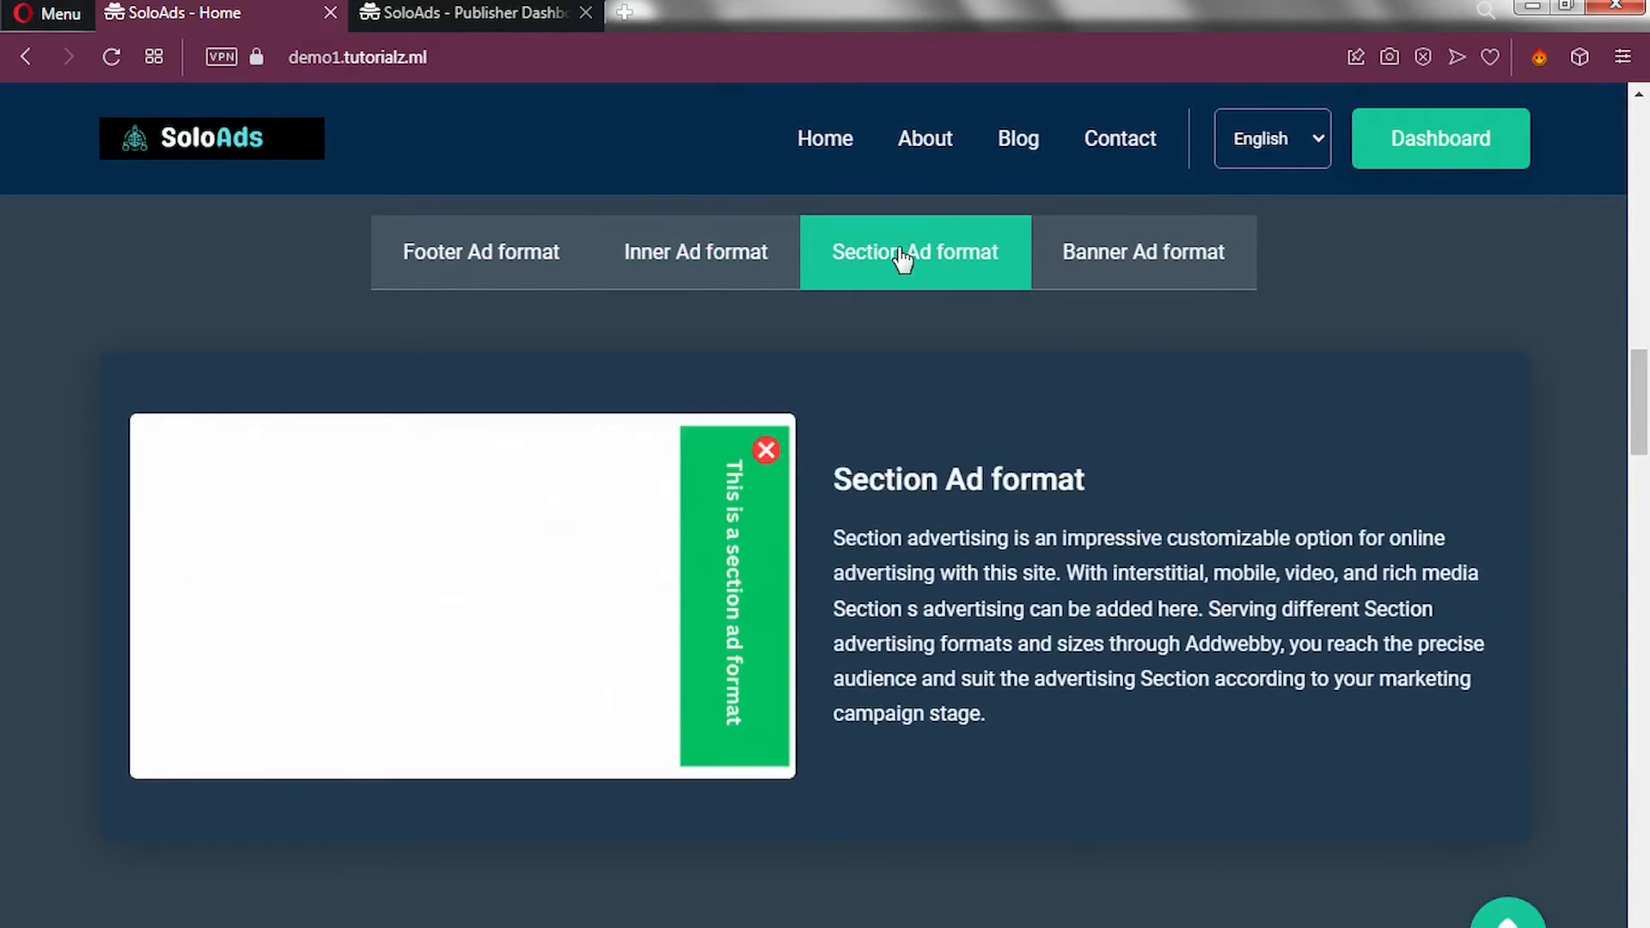
left_click(1136, 266)
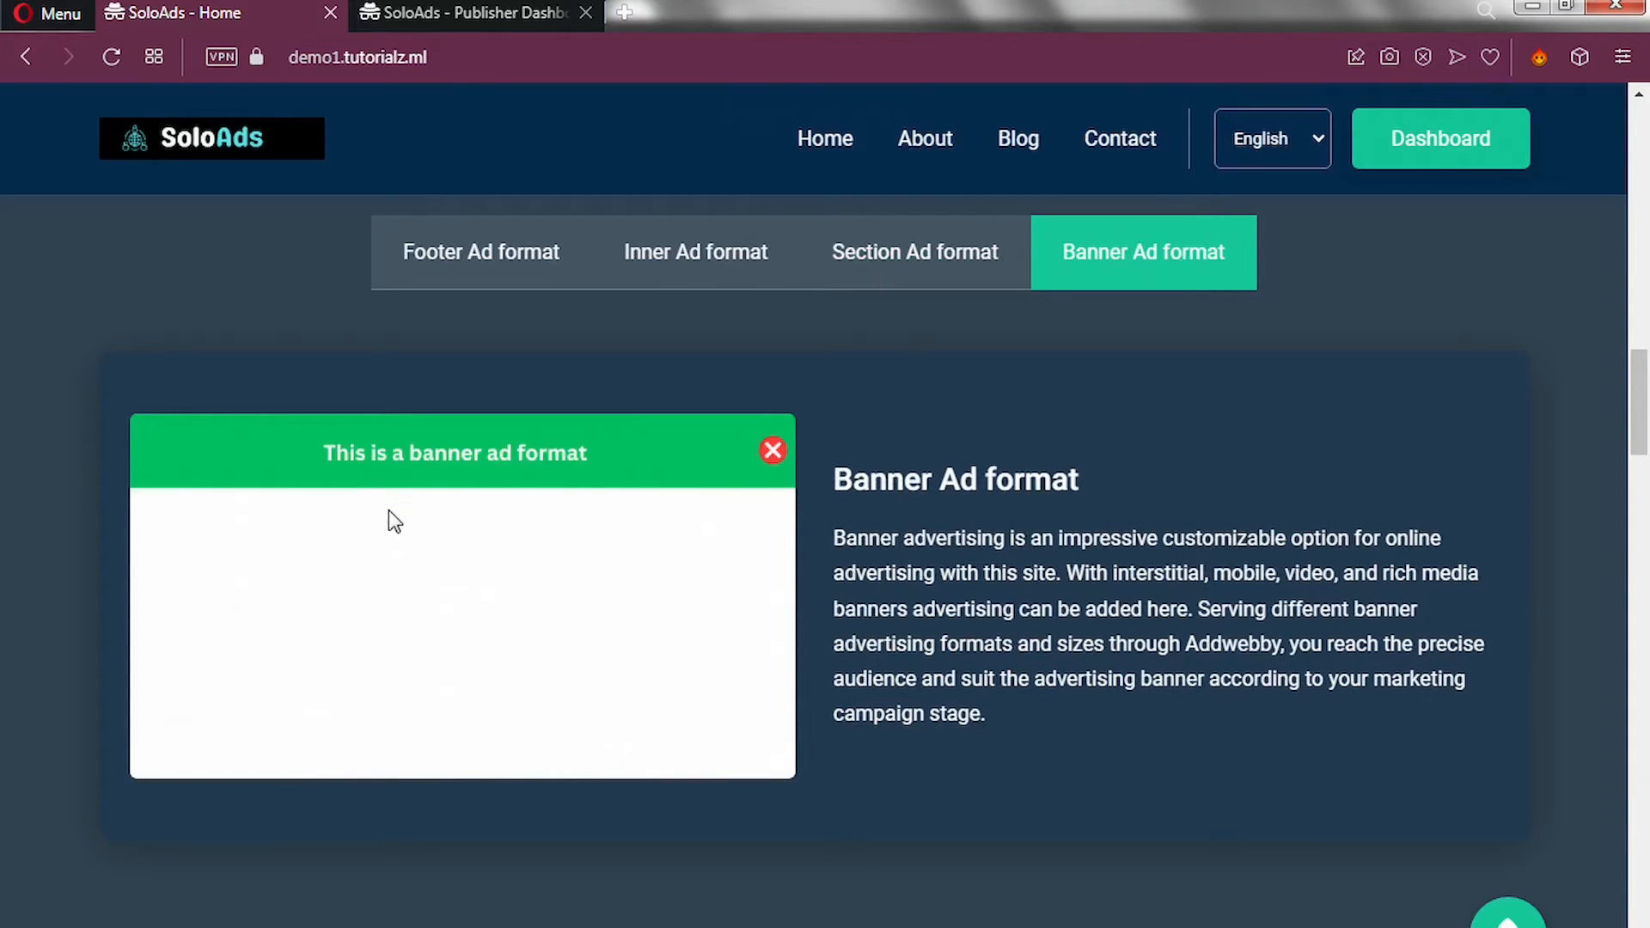
scroll(388, 510, "down", 7)
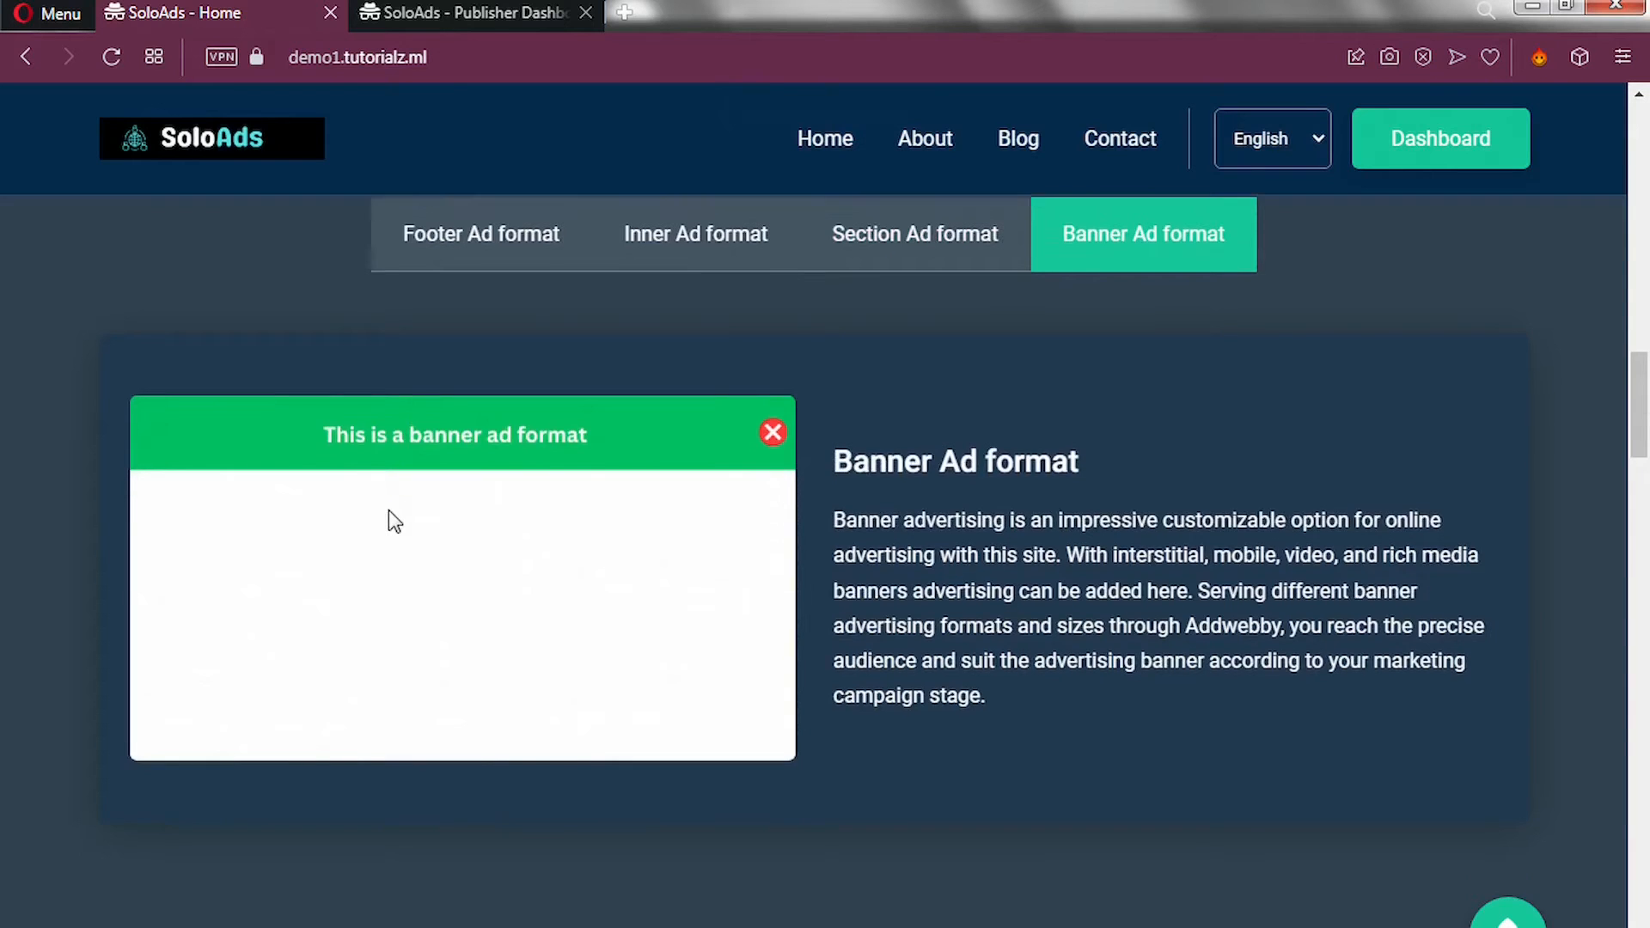
scroll(388, 509, "down", 5)
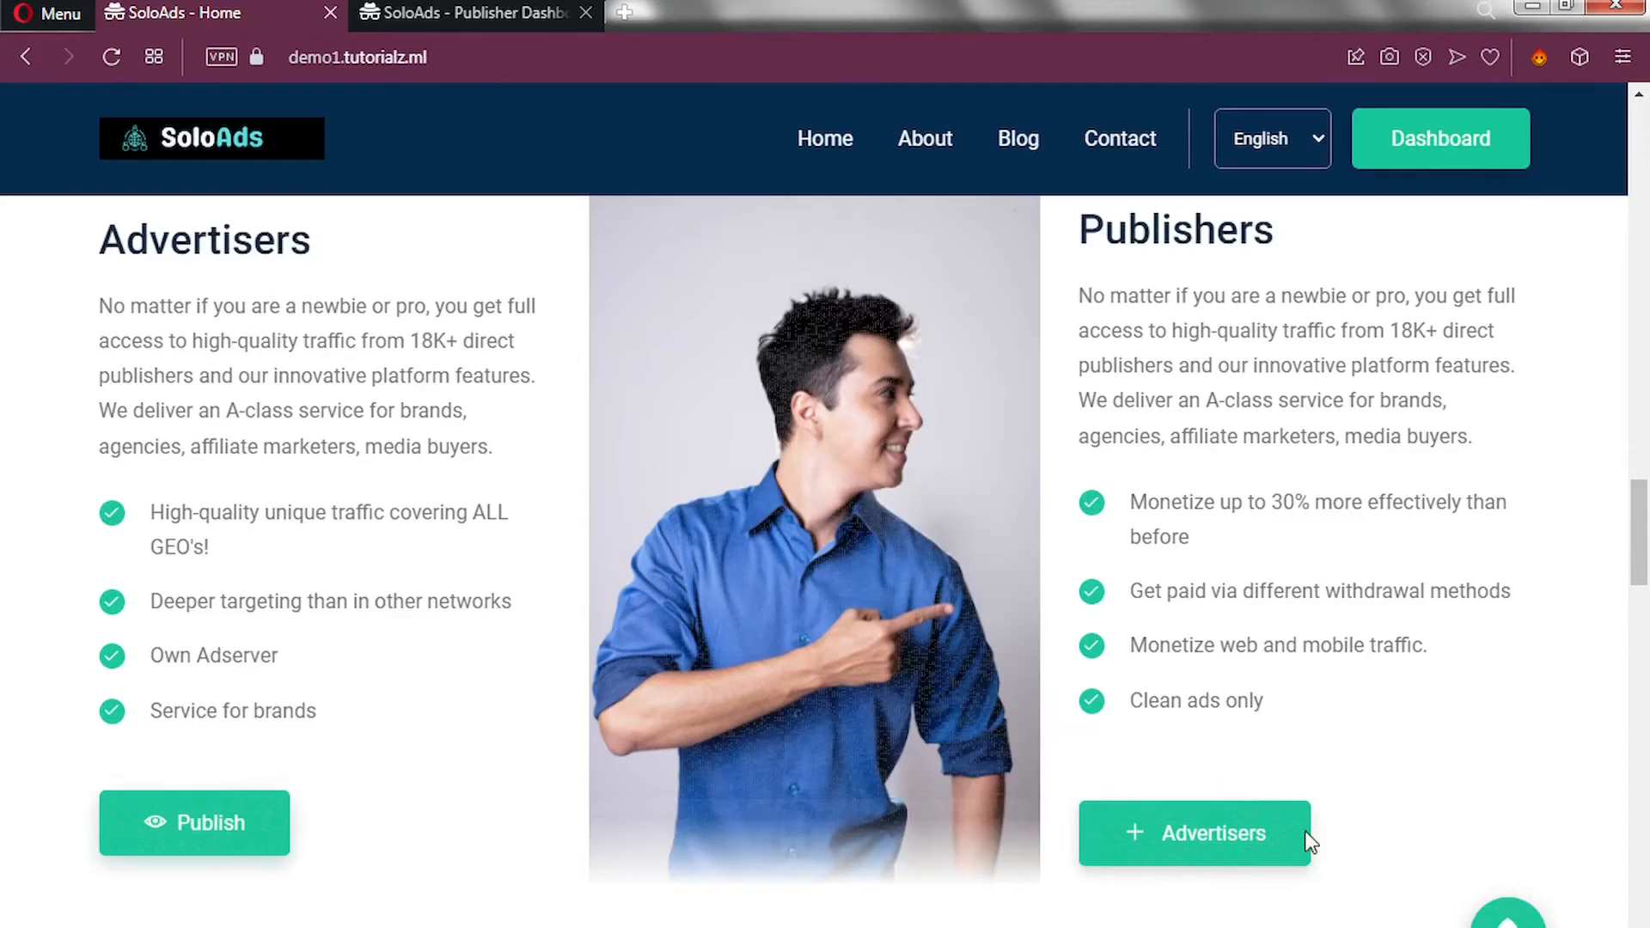
Scroll past stats, Why Choose Us, testimonials and partners to the Sign Up footer.
scroll(535, 644, "down", 7)
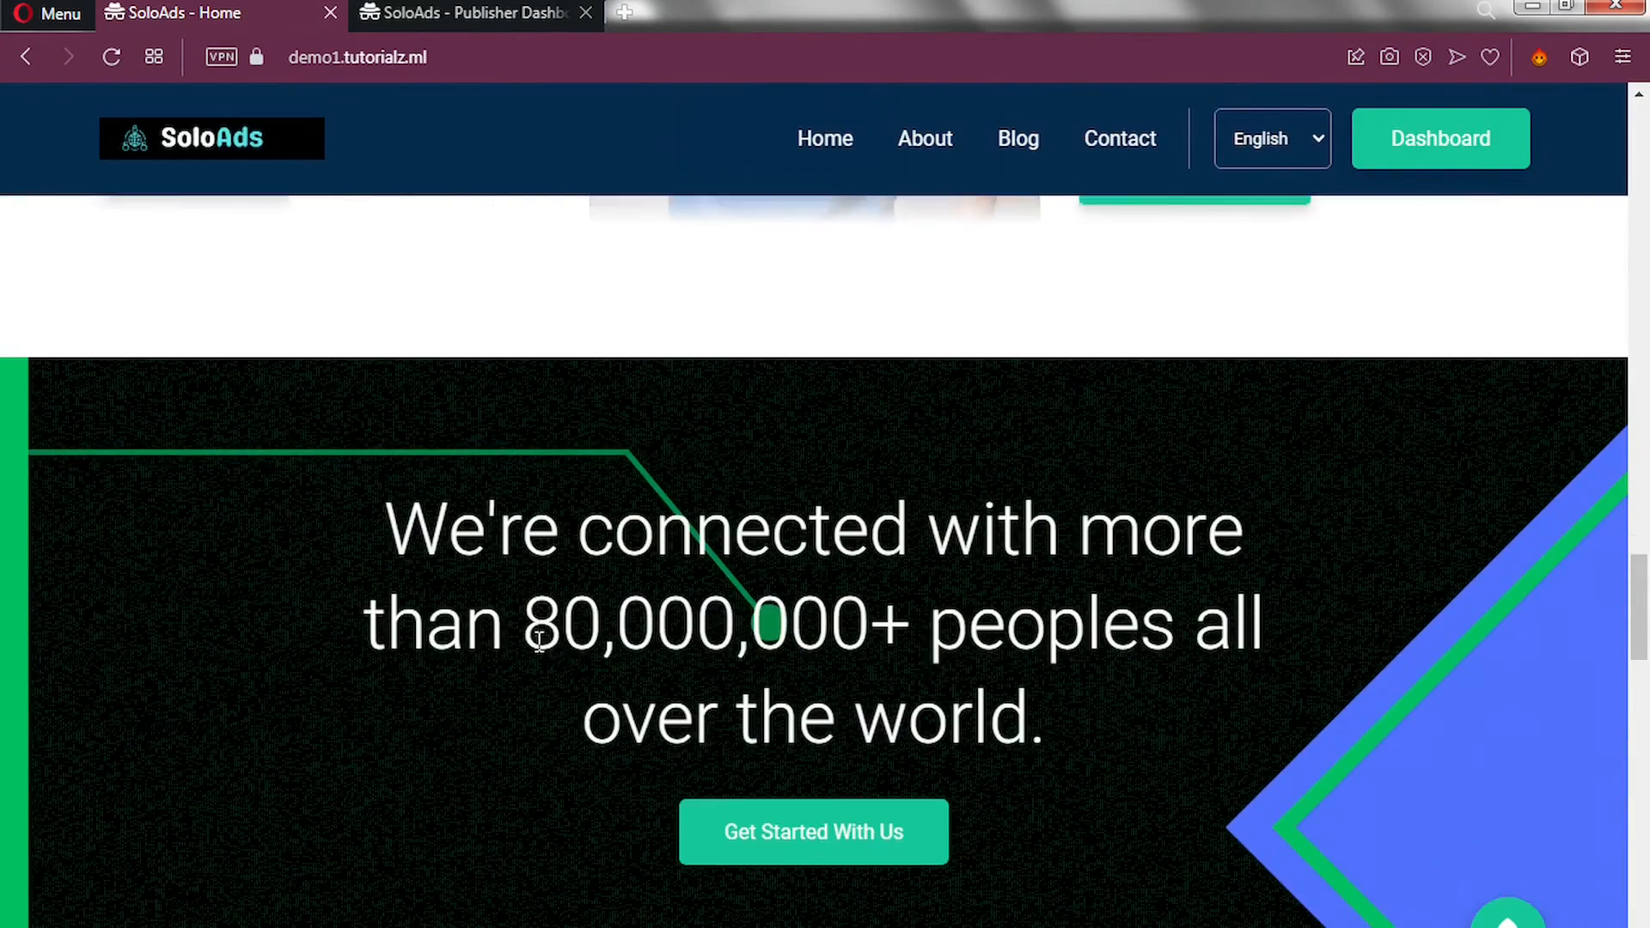
scroll(535, 637, "down", 1)
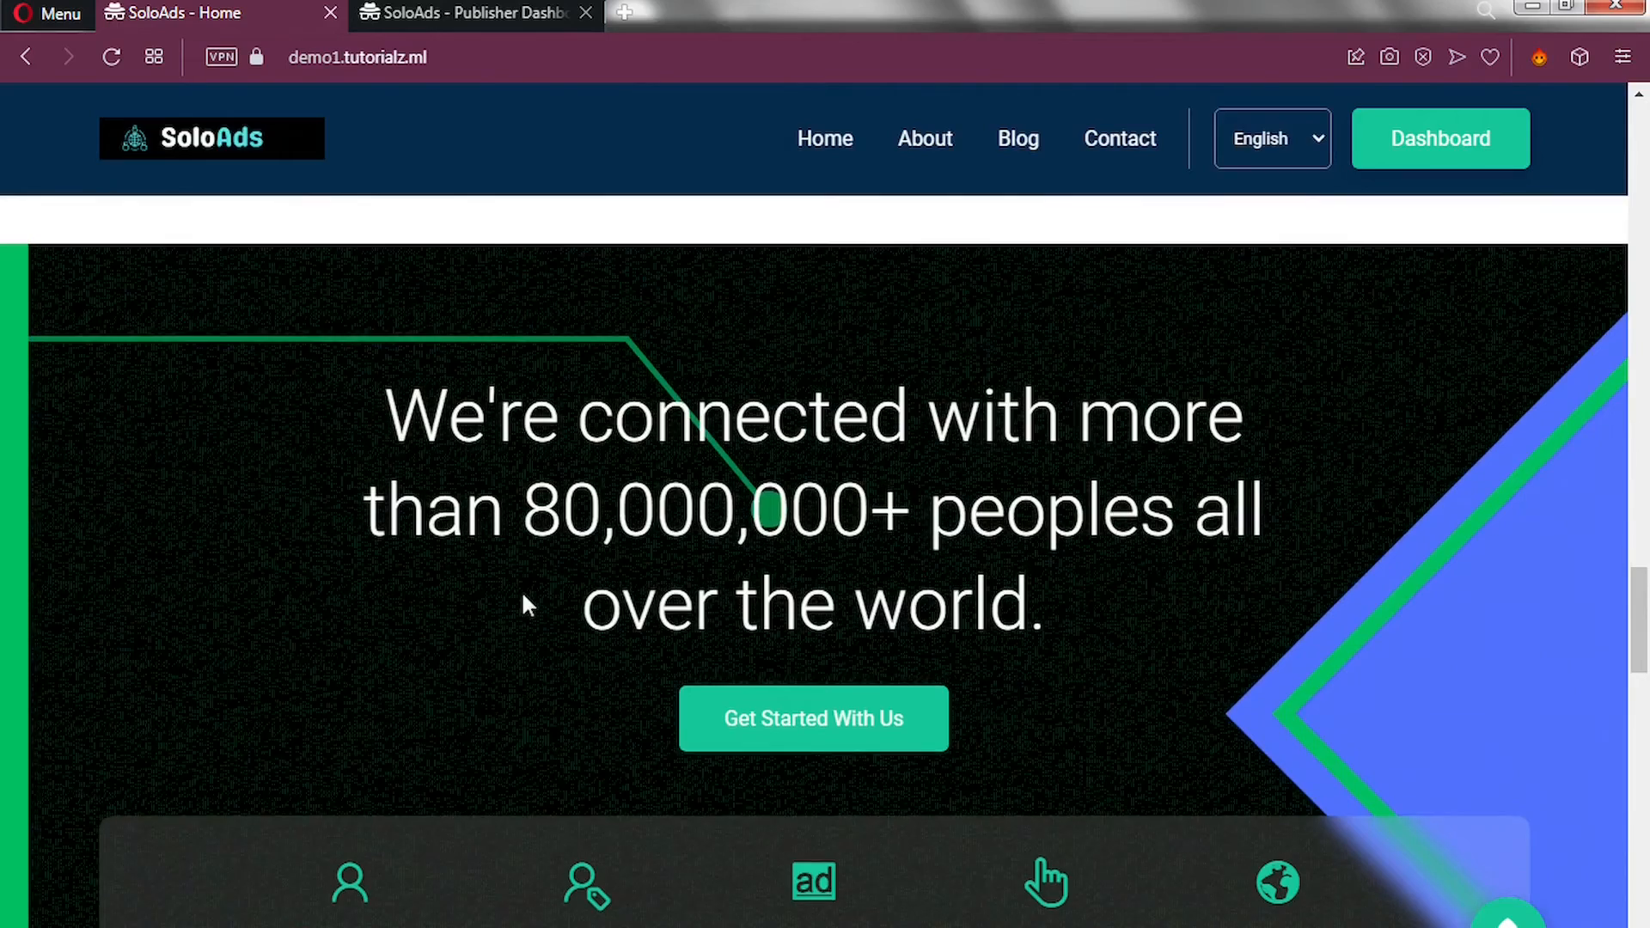
scroll(523, 602, "down", 5)
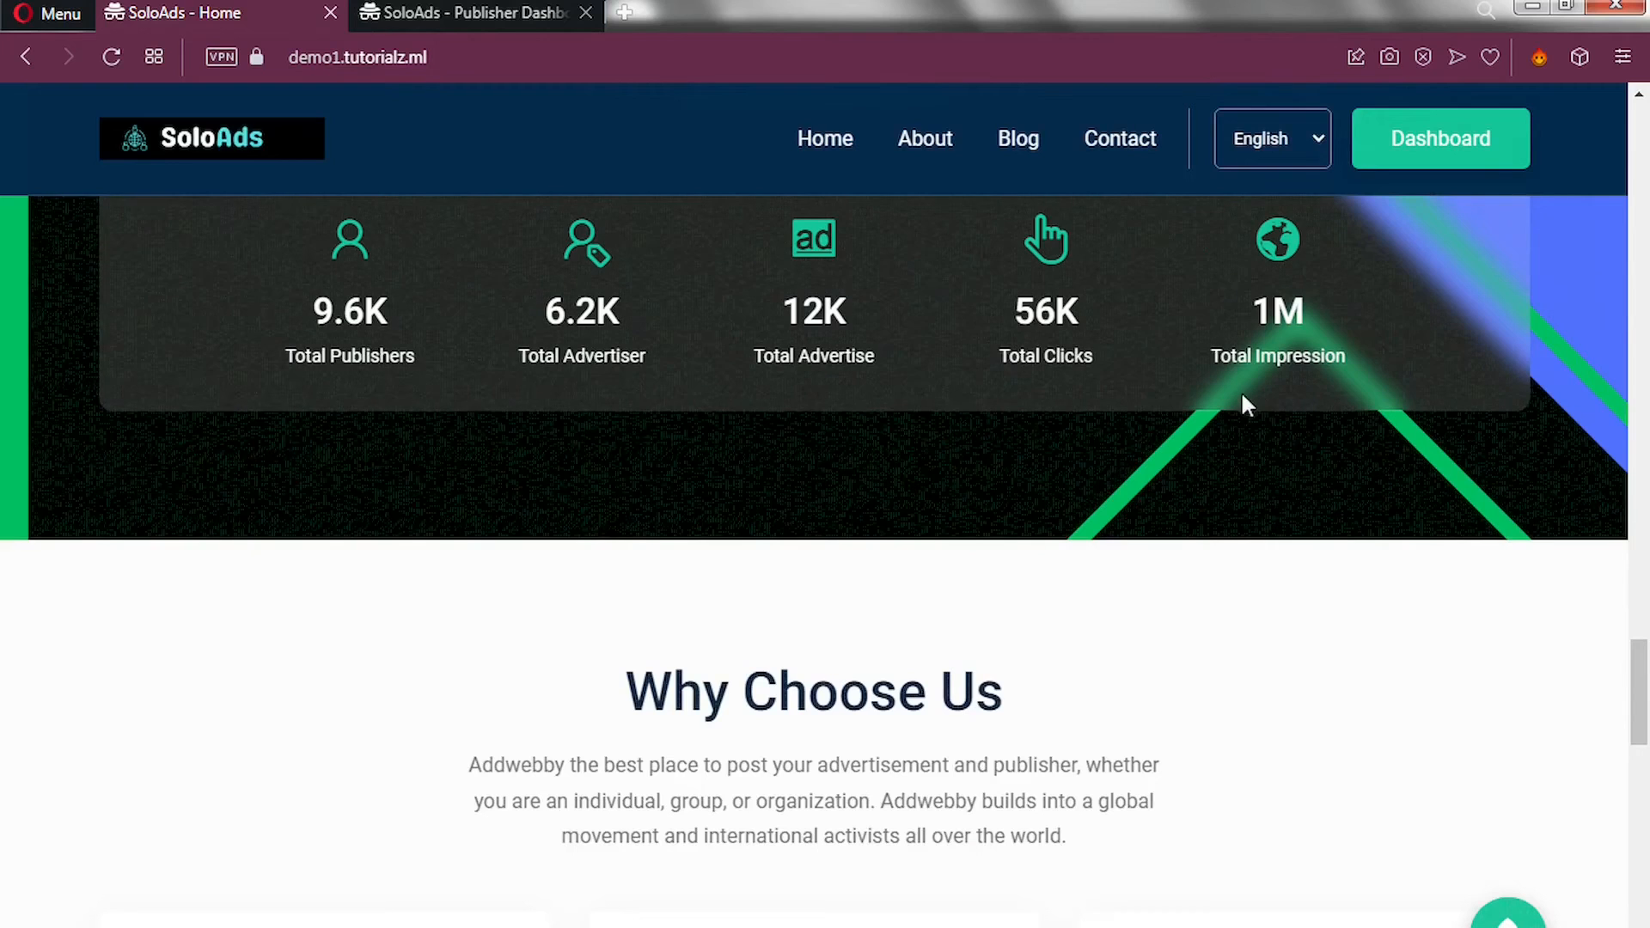
scroll(1084, 526, "down", 4)
scroll(1085, 526, "down", 2)
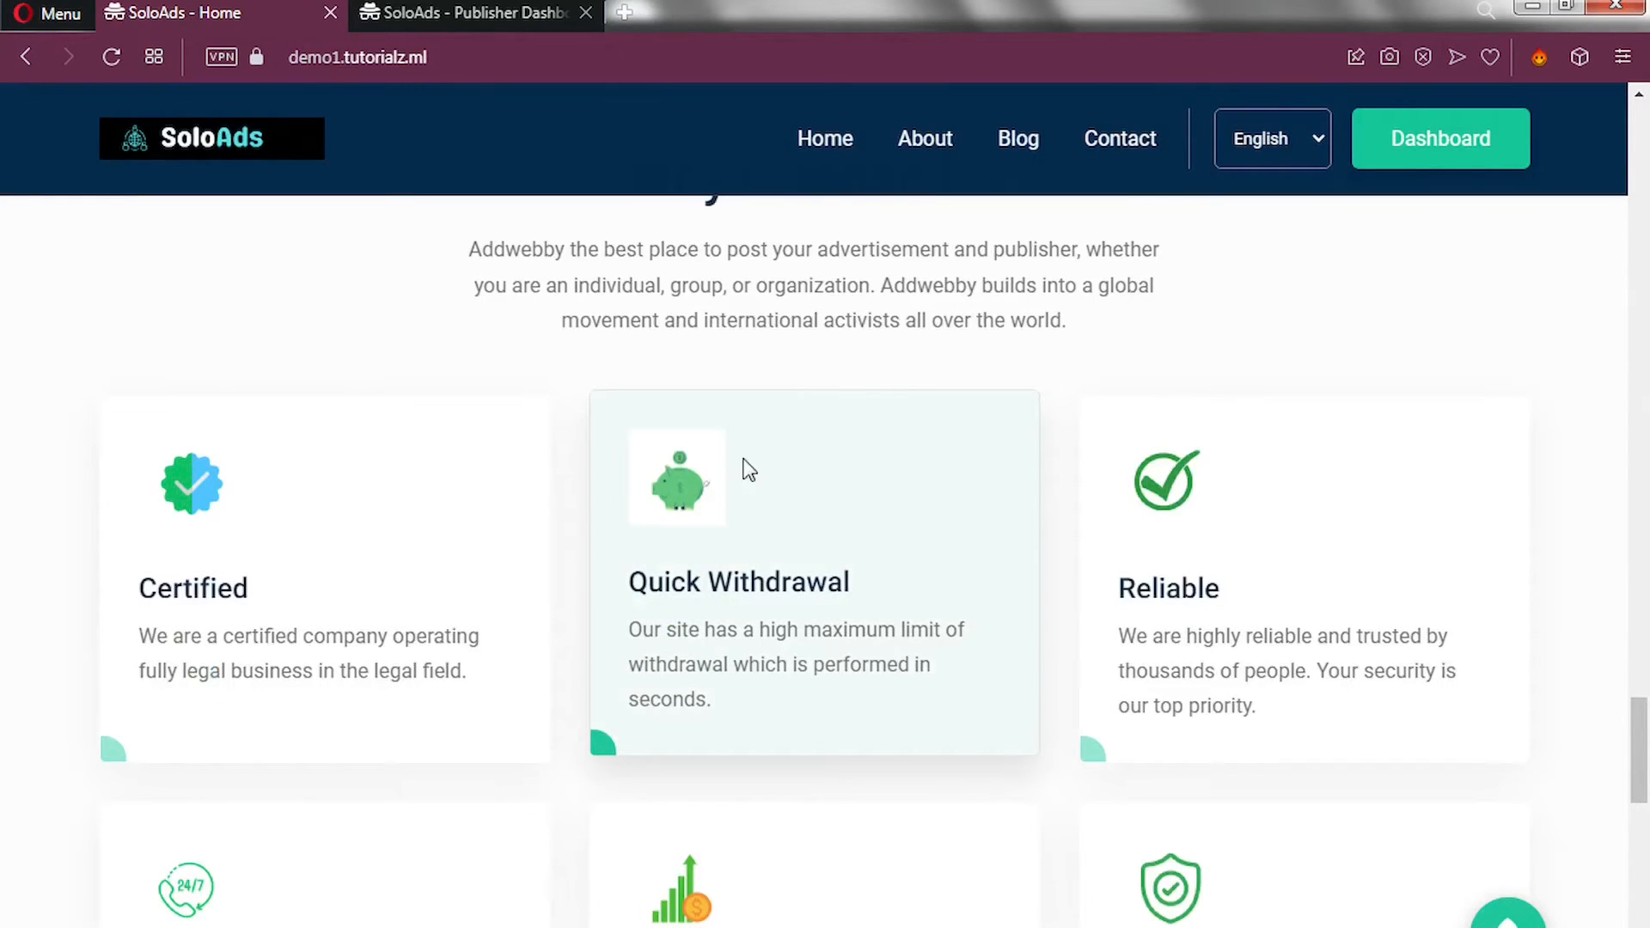
scroll(571, 516, "down", 4)
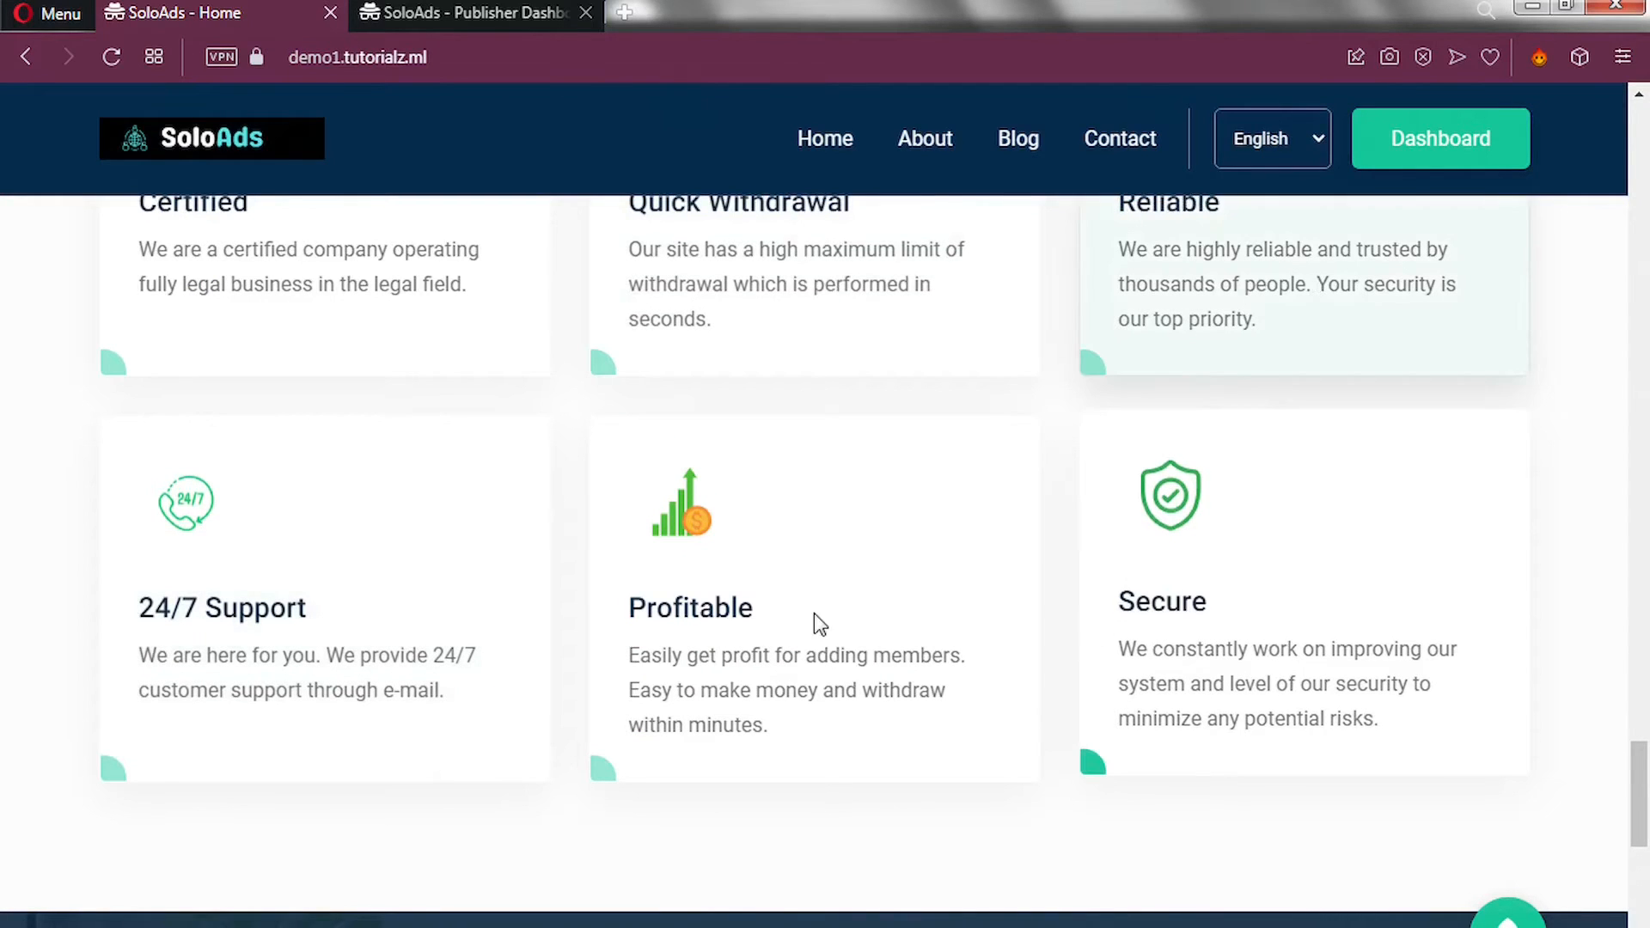
scroll(496, 563, "down", 6)
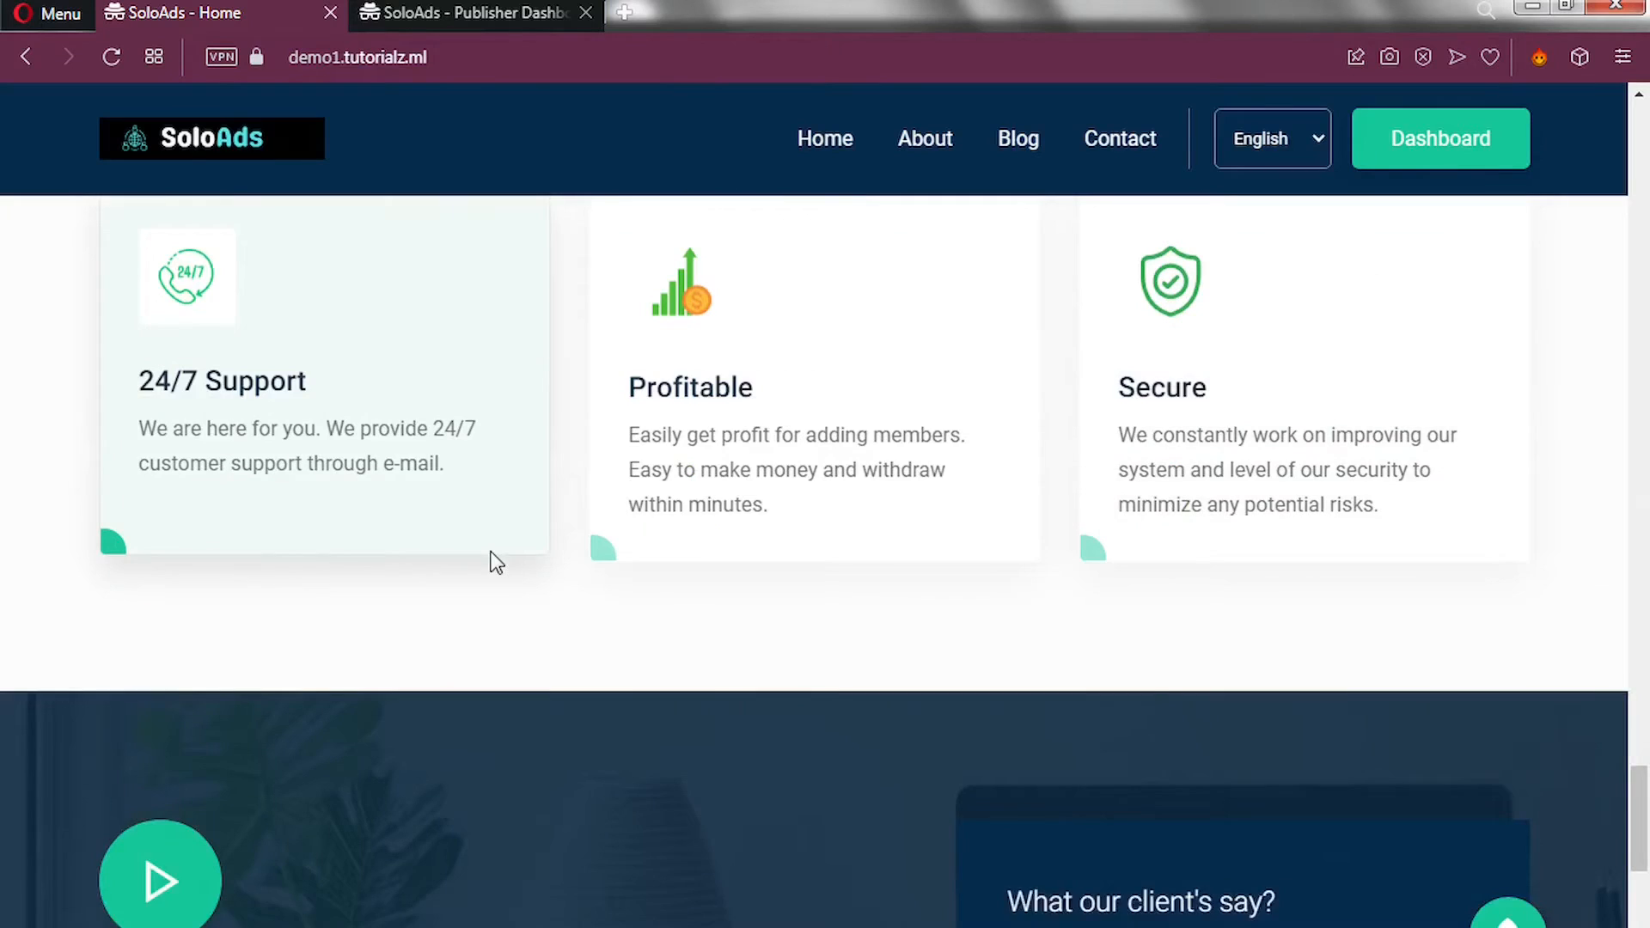
scroll(496, 563, "down", 2)
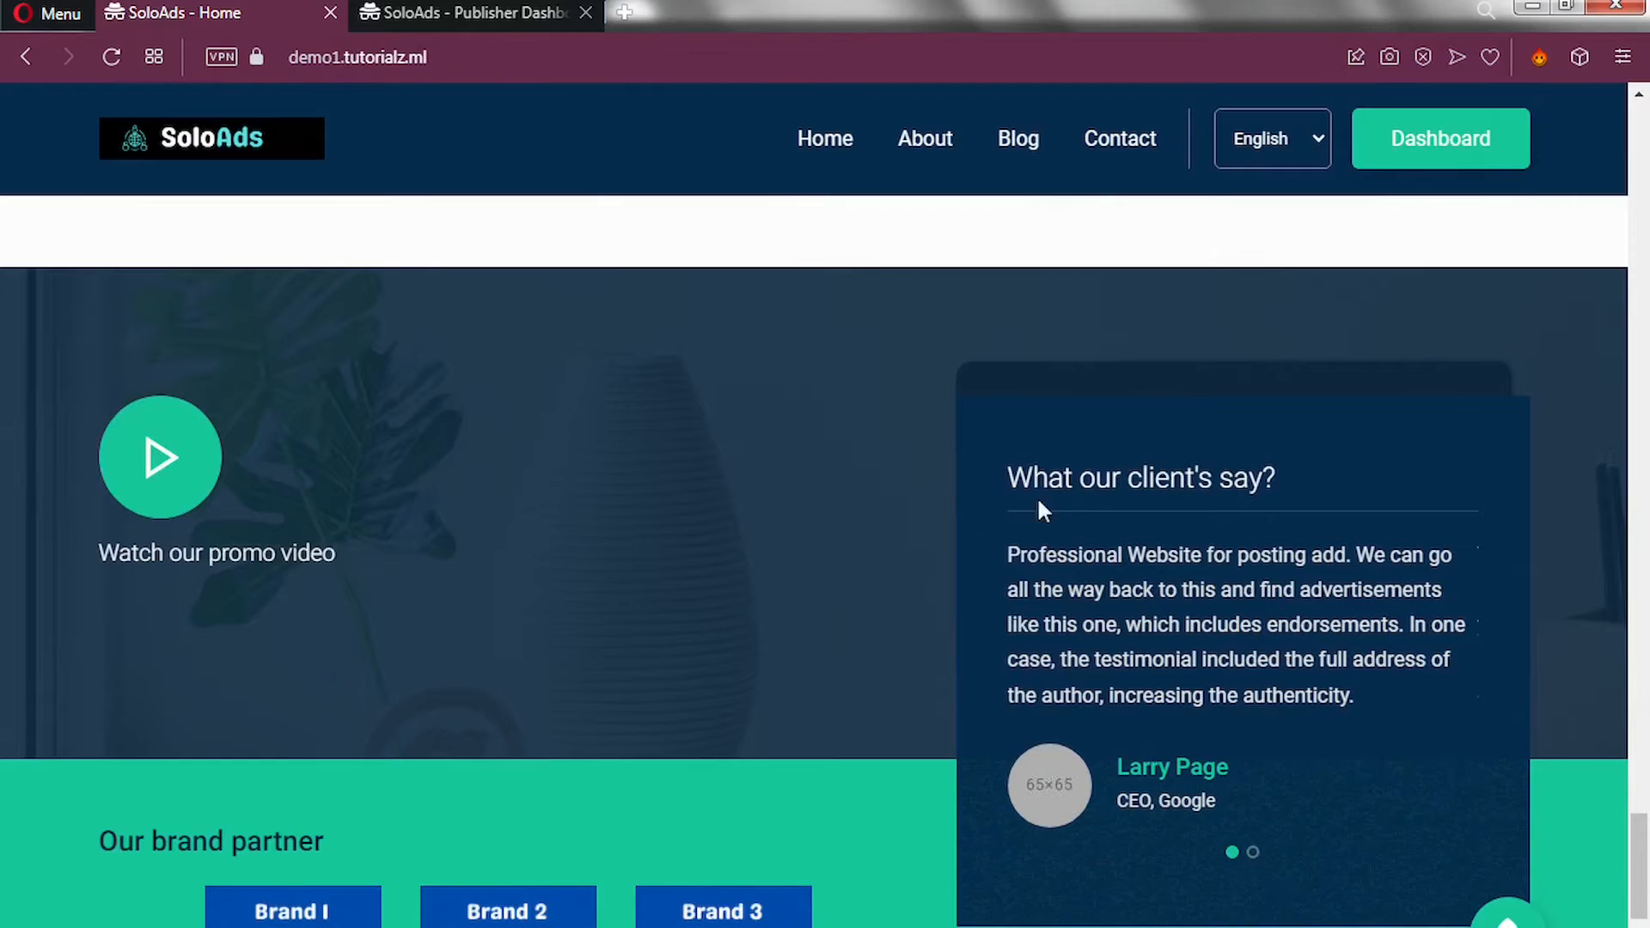
scroll(952, 631, "down", 5)
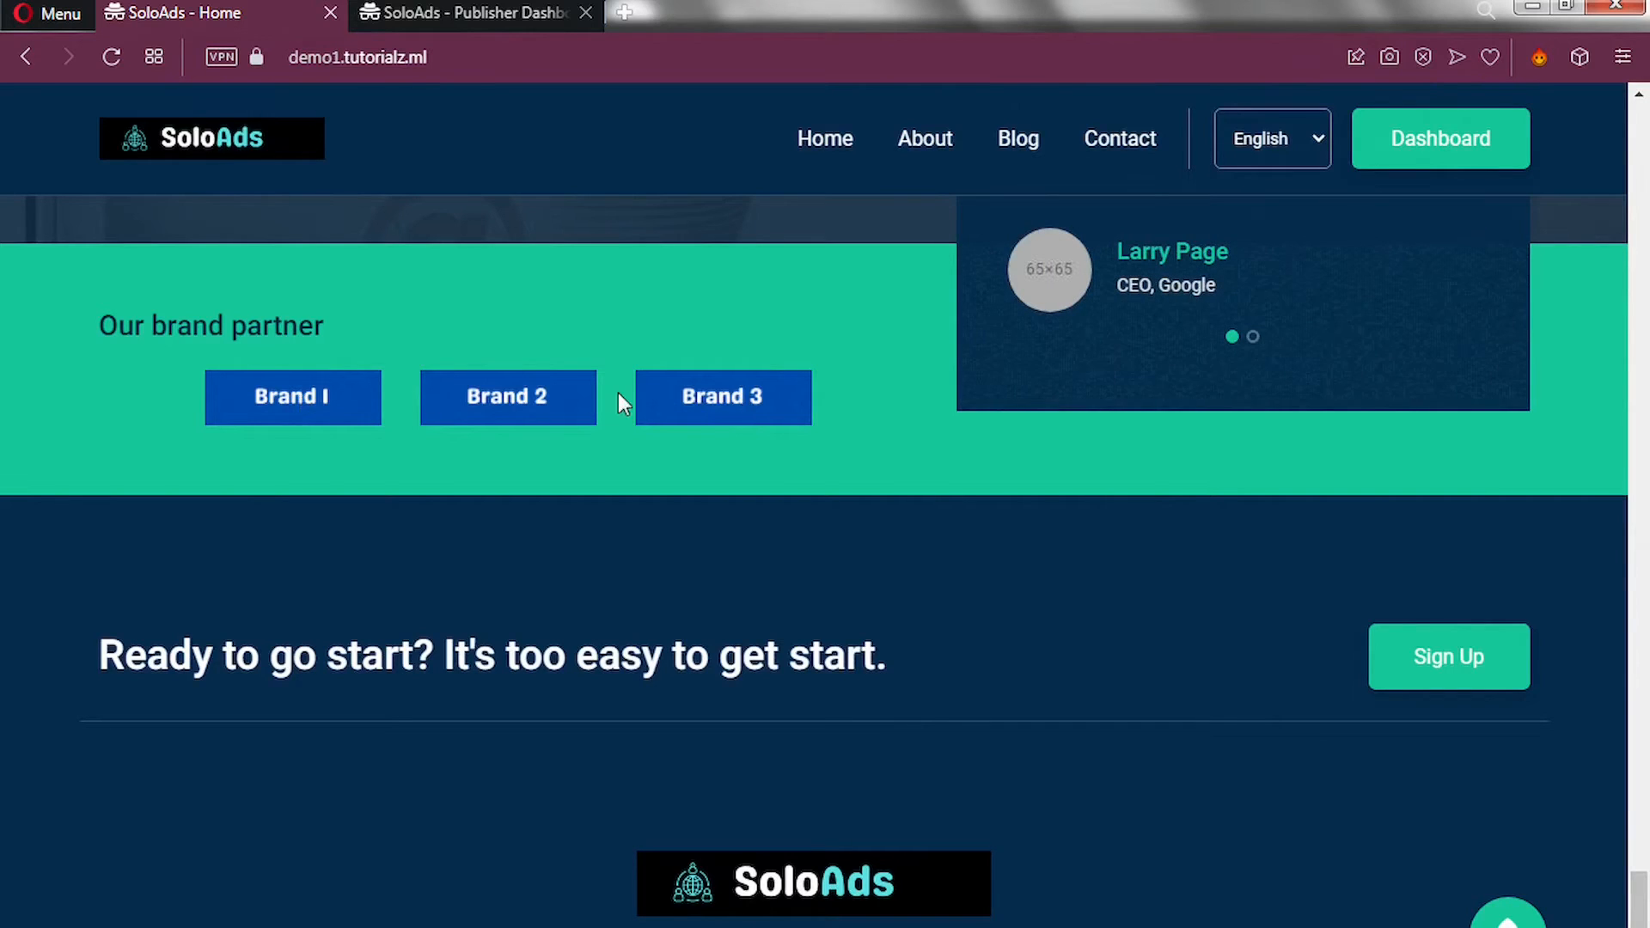
scroll(694, 588, "down", 2)
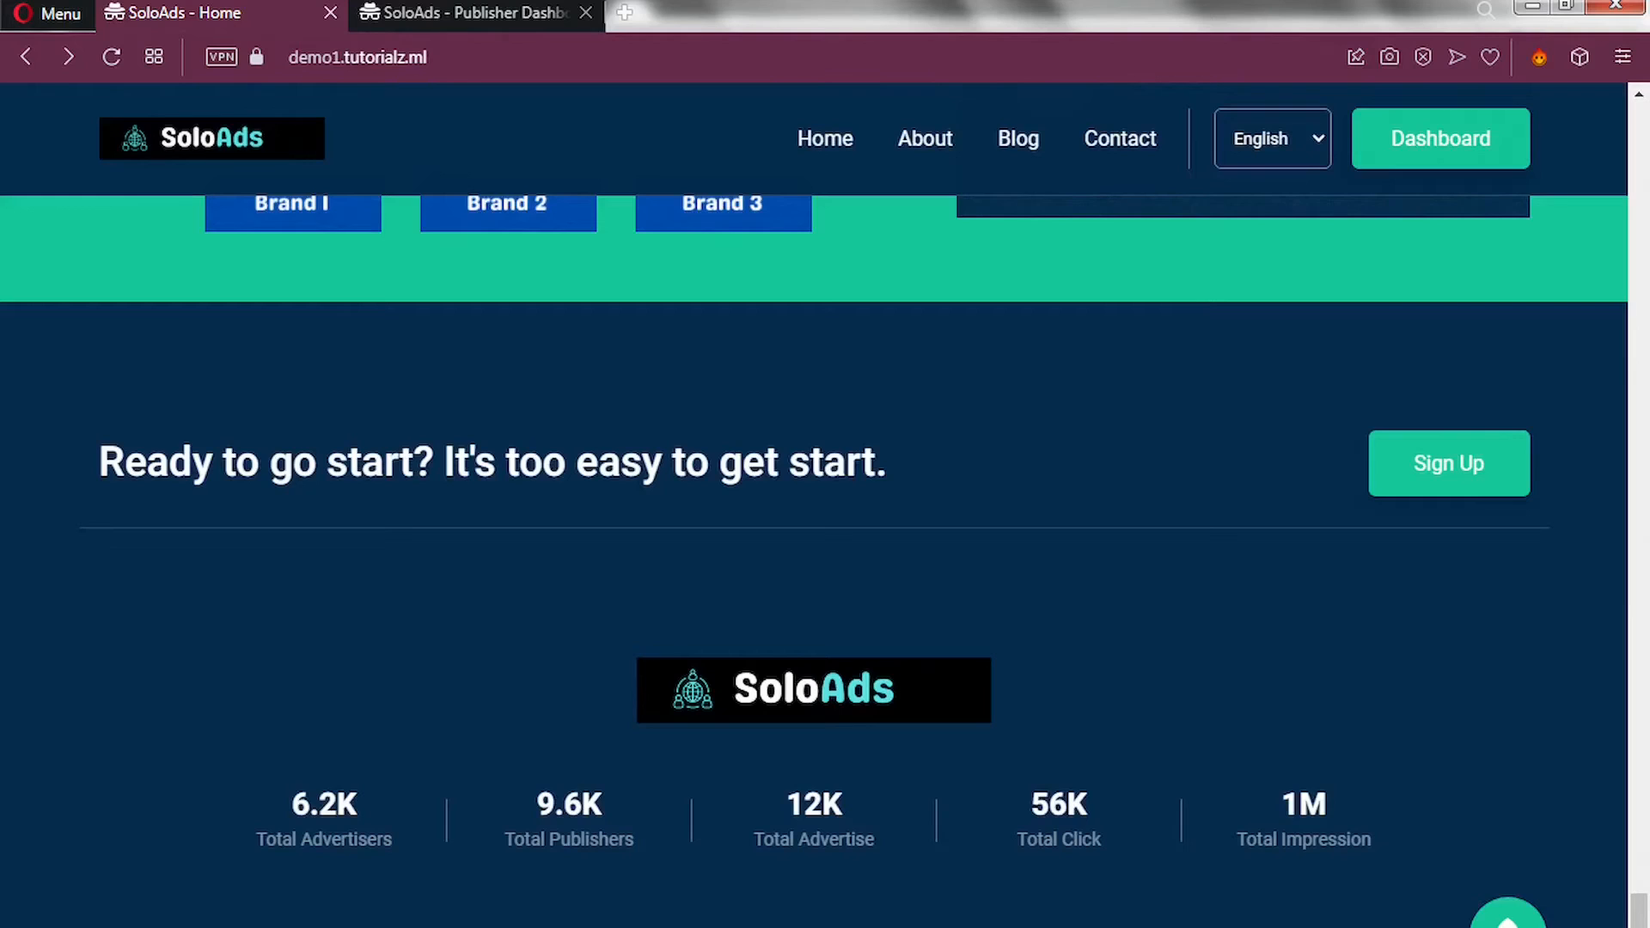
left_click(1447, 469)
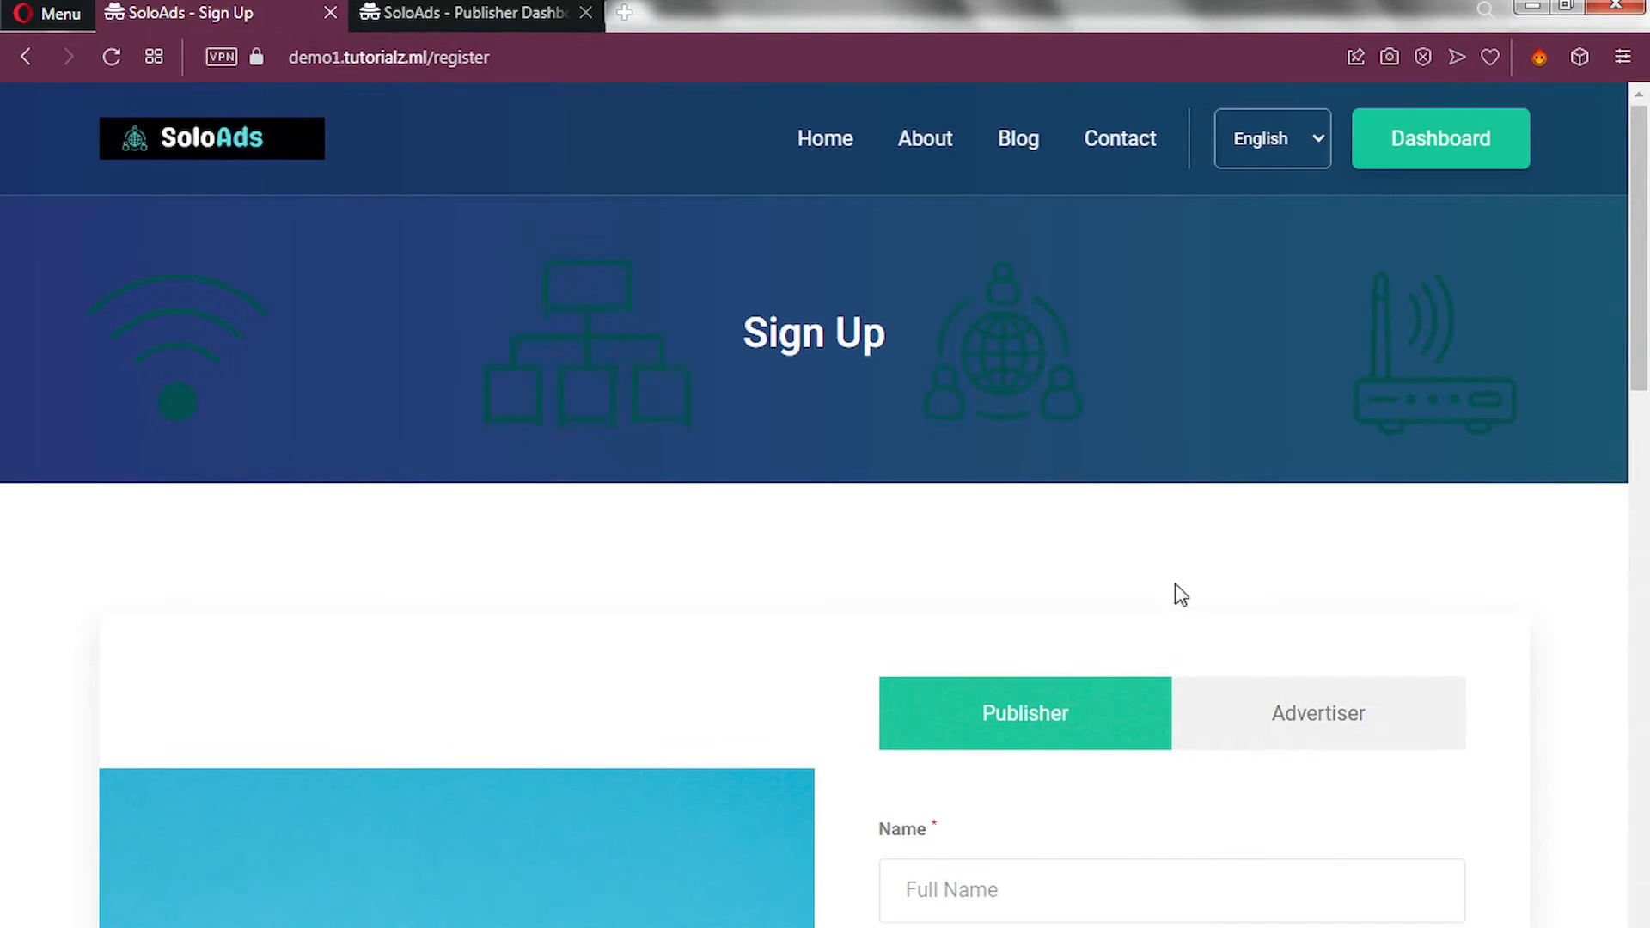
scroll(1175, 590, "down", 6)
scroll(1179, 595, "up", 2)
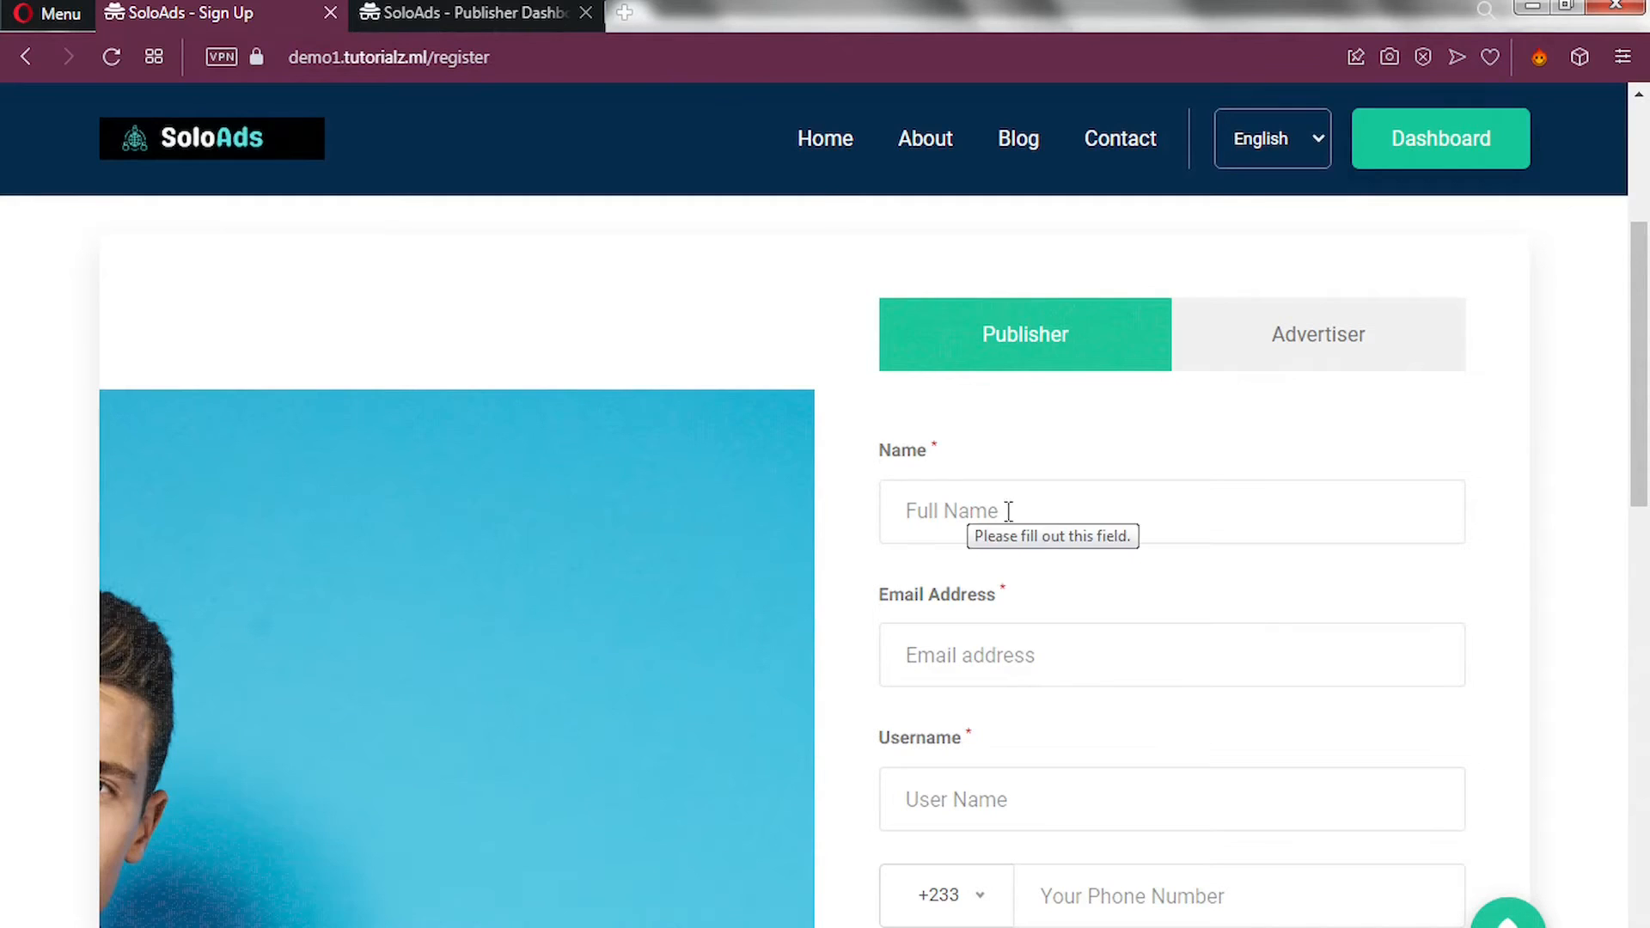
scroll(975, 808, "down", 1)
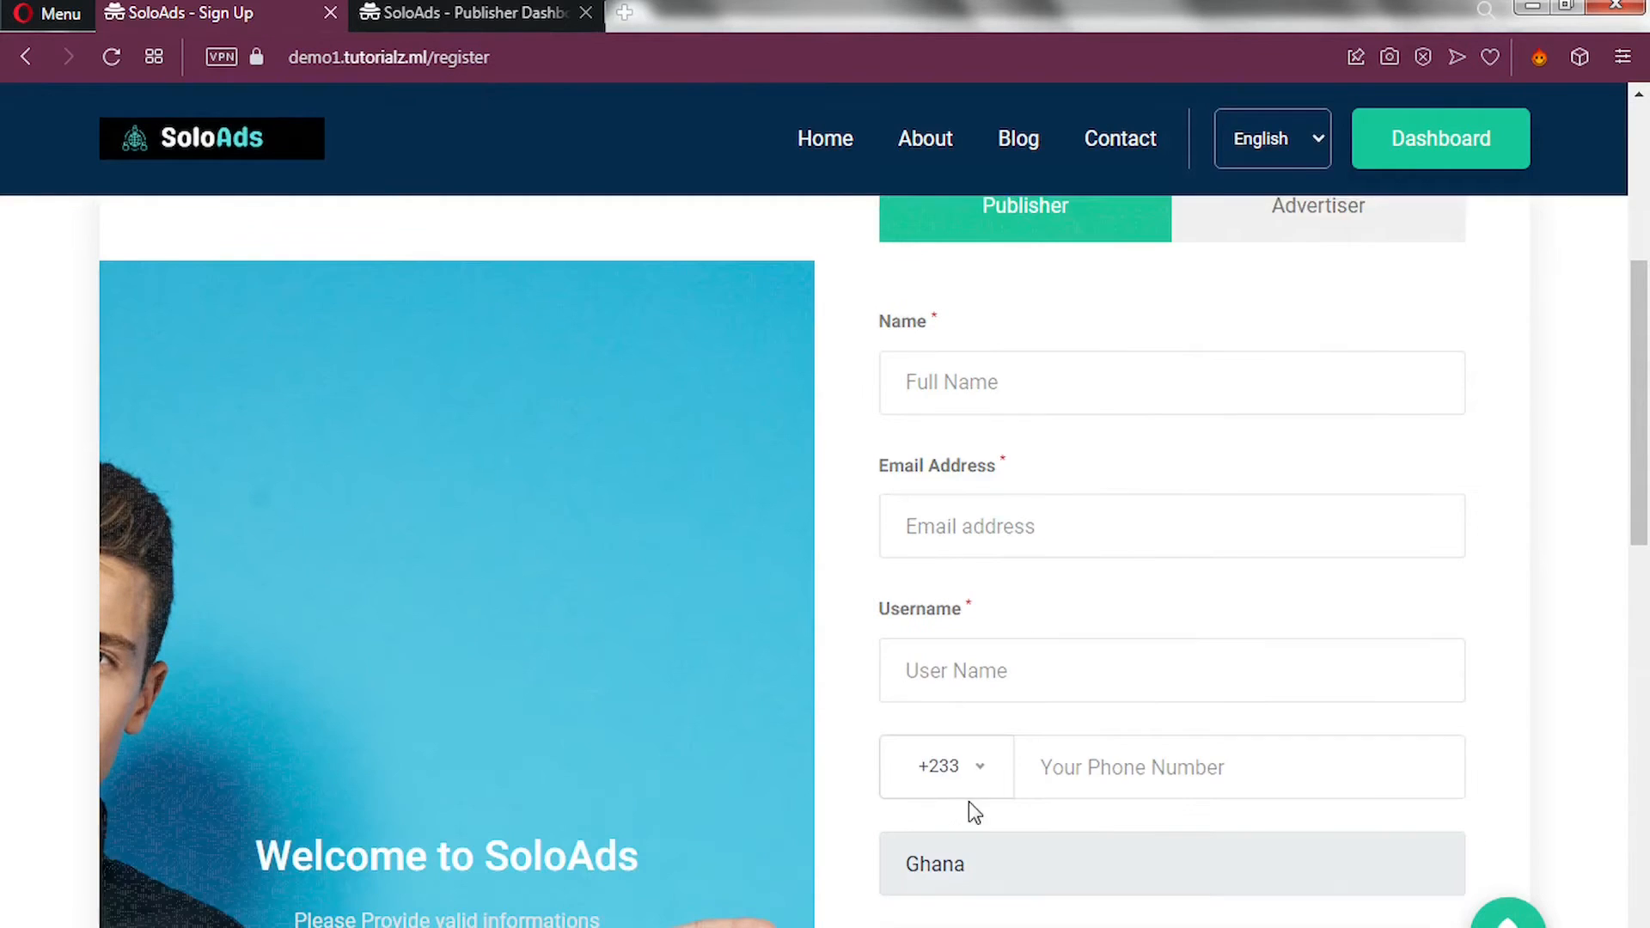
scroll(1112, 762, "down", 5)
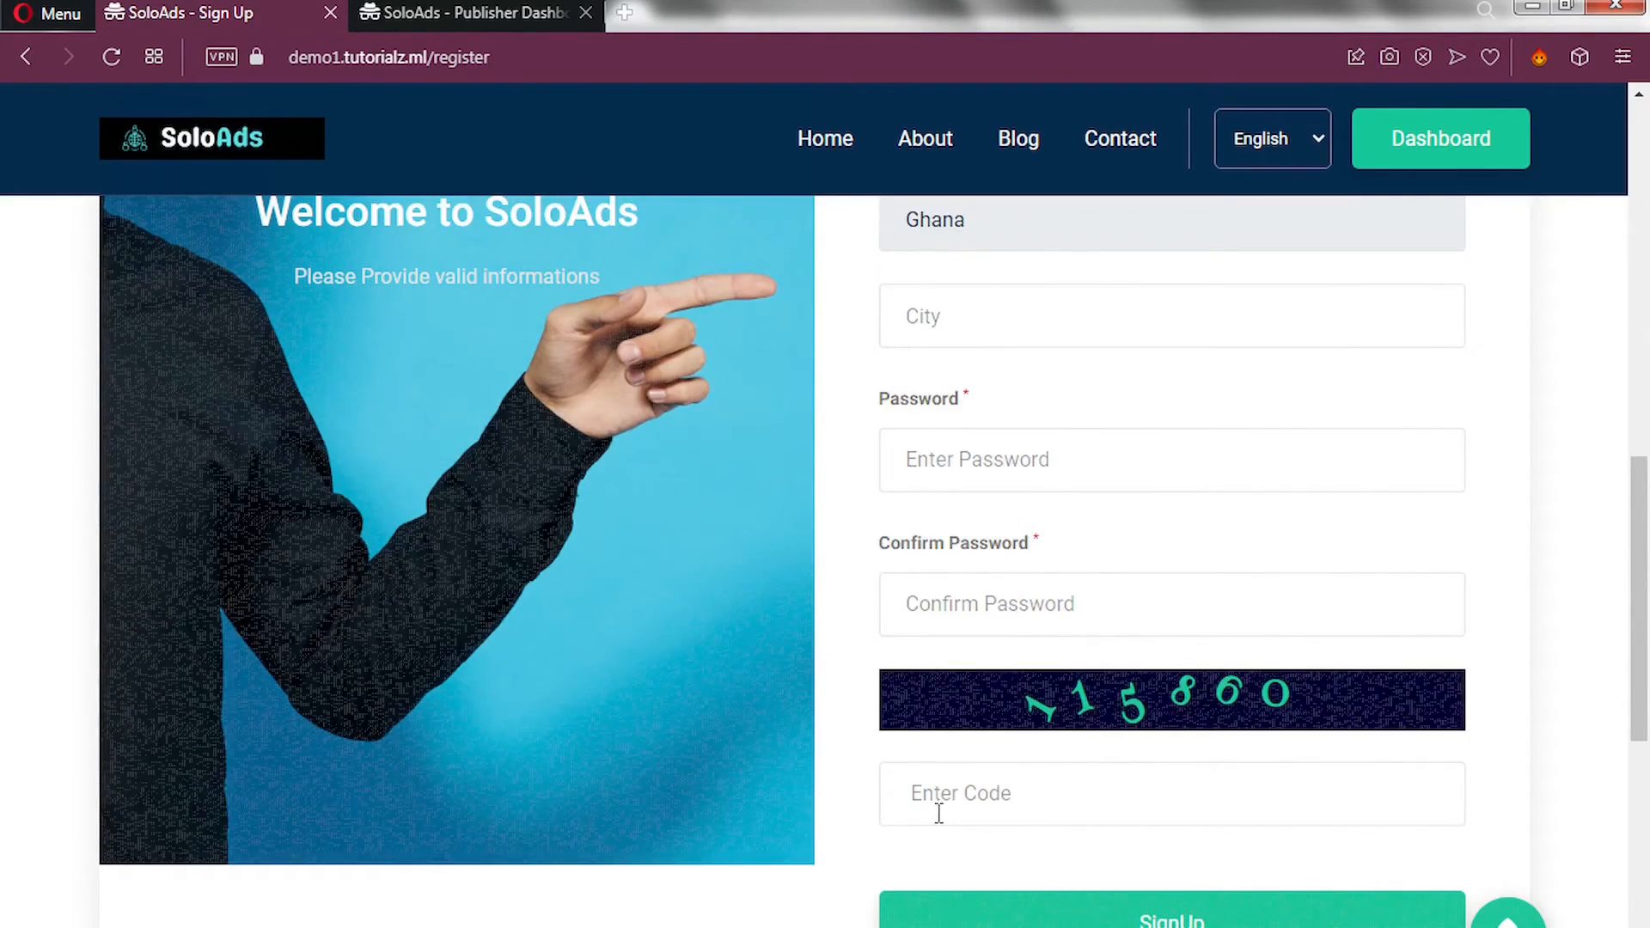
scroll(1087, 920, "down", 5)
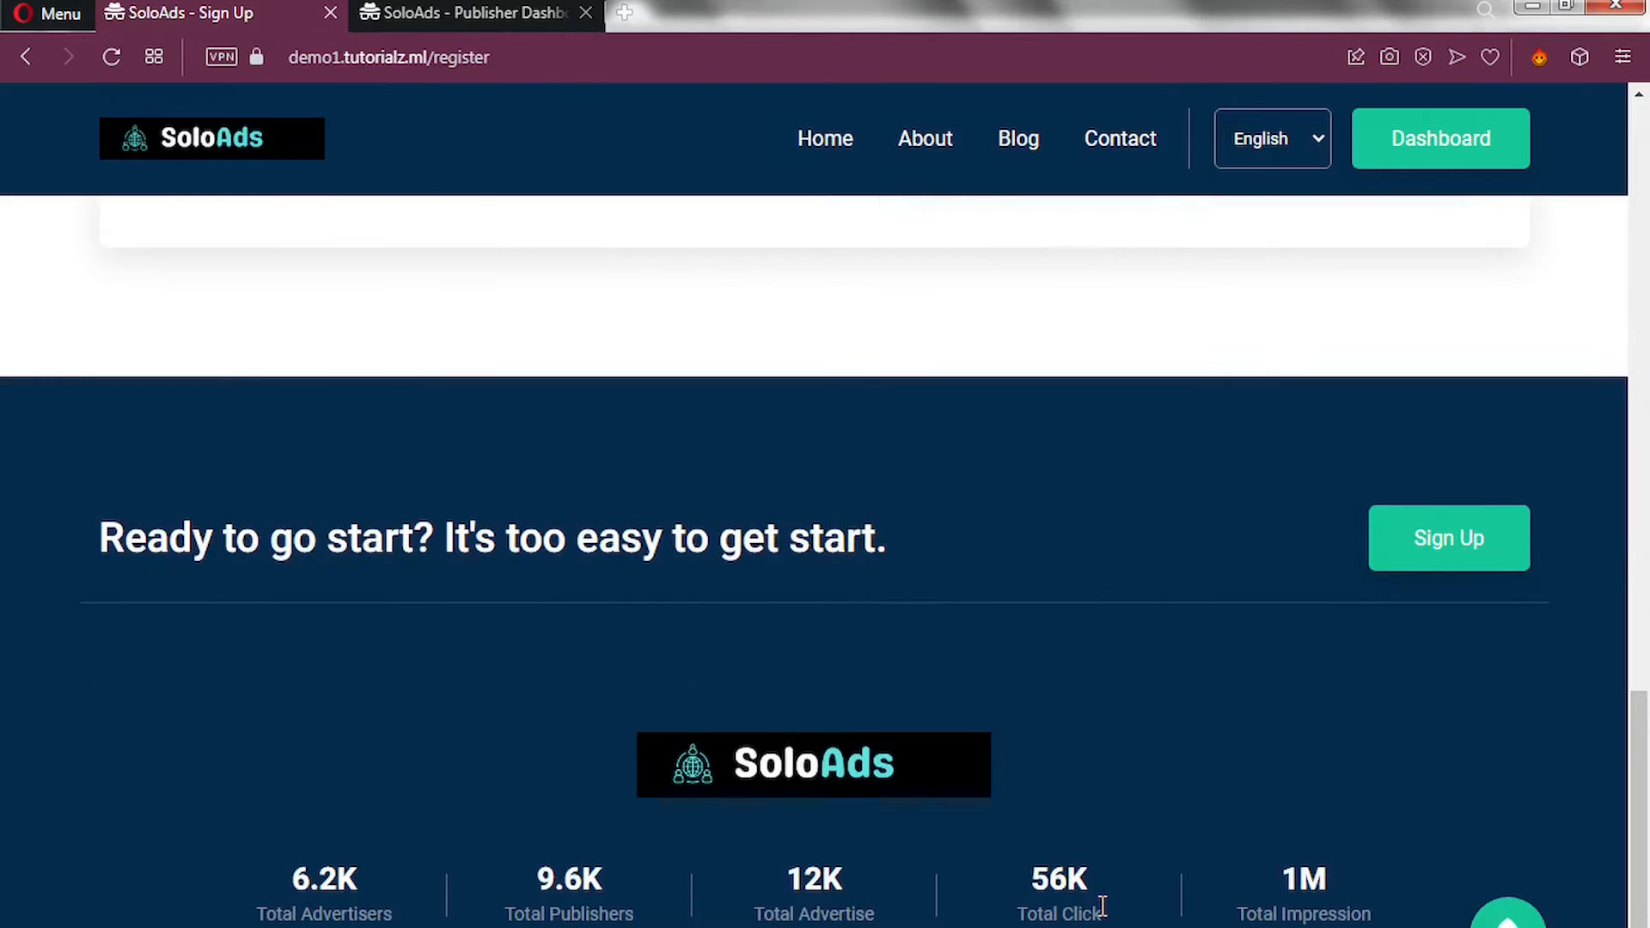
scroll(1163, 501, "up", 6)
scroll(1163, 498, "up", 10)
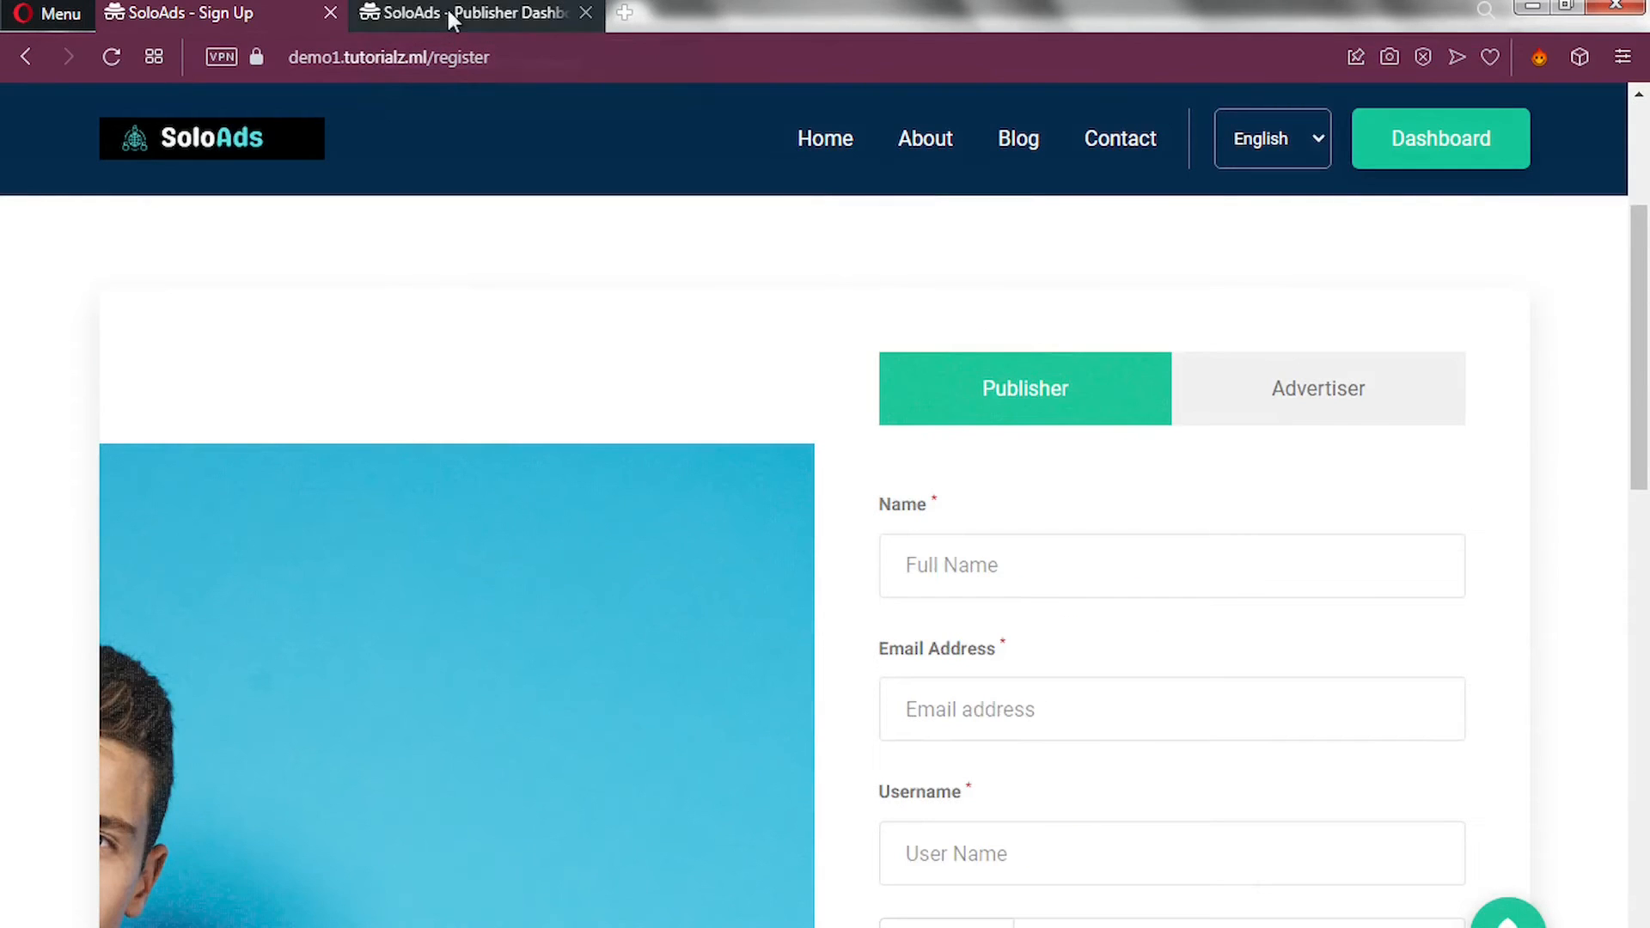
Switch to the Publisher Dashboard, look it over, and open Manage Domain's All Domains list.
left_click(436, 7)
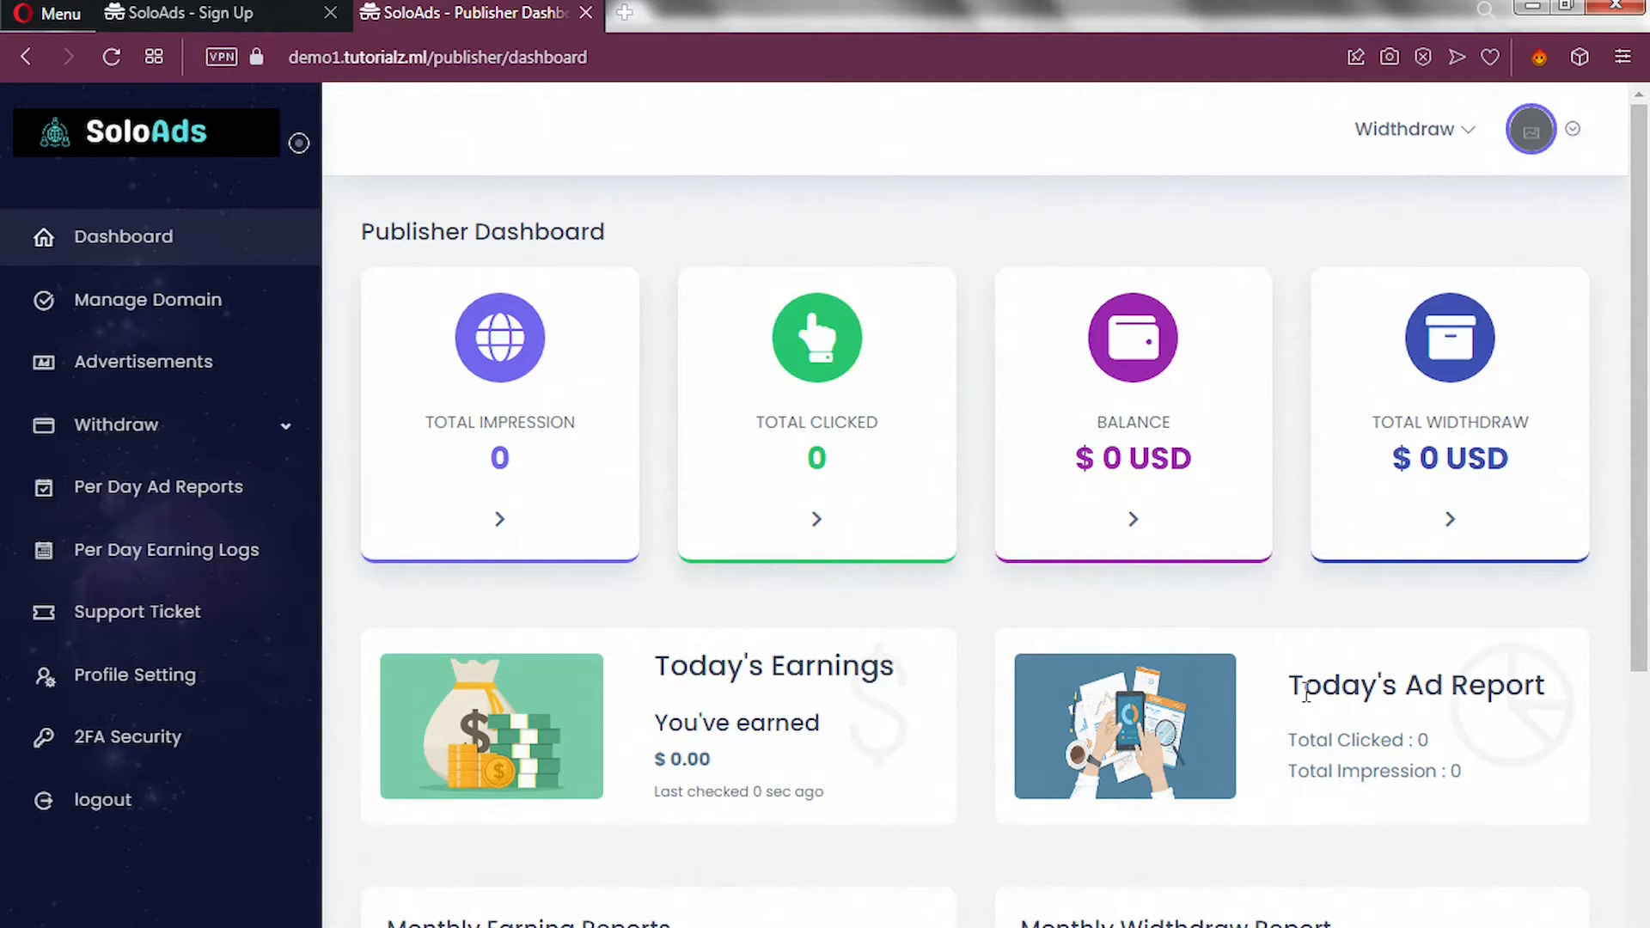
scroll(1375, 696, "down", 5)
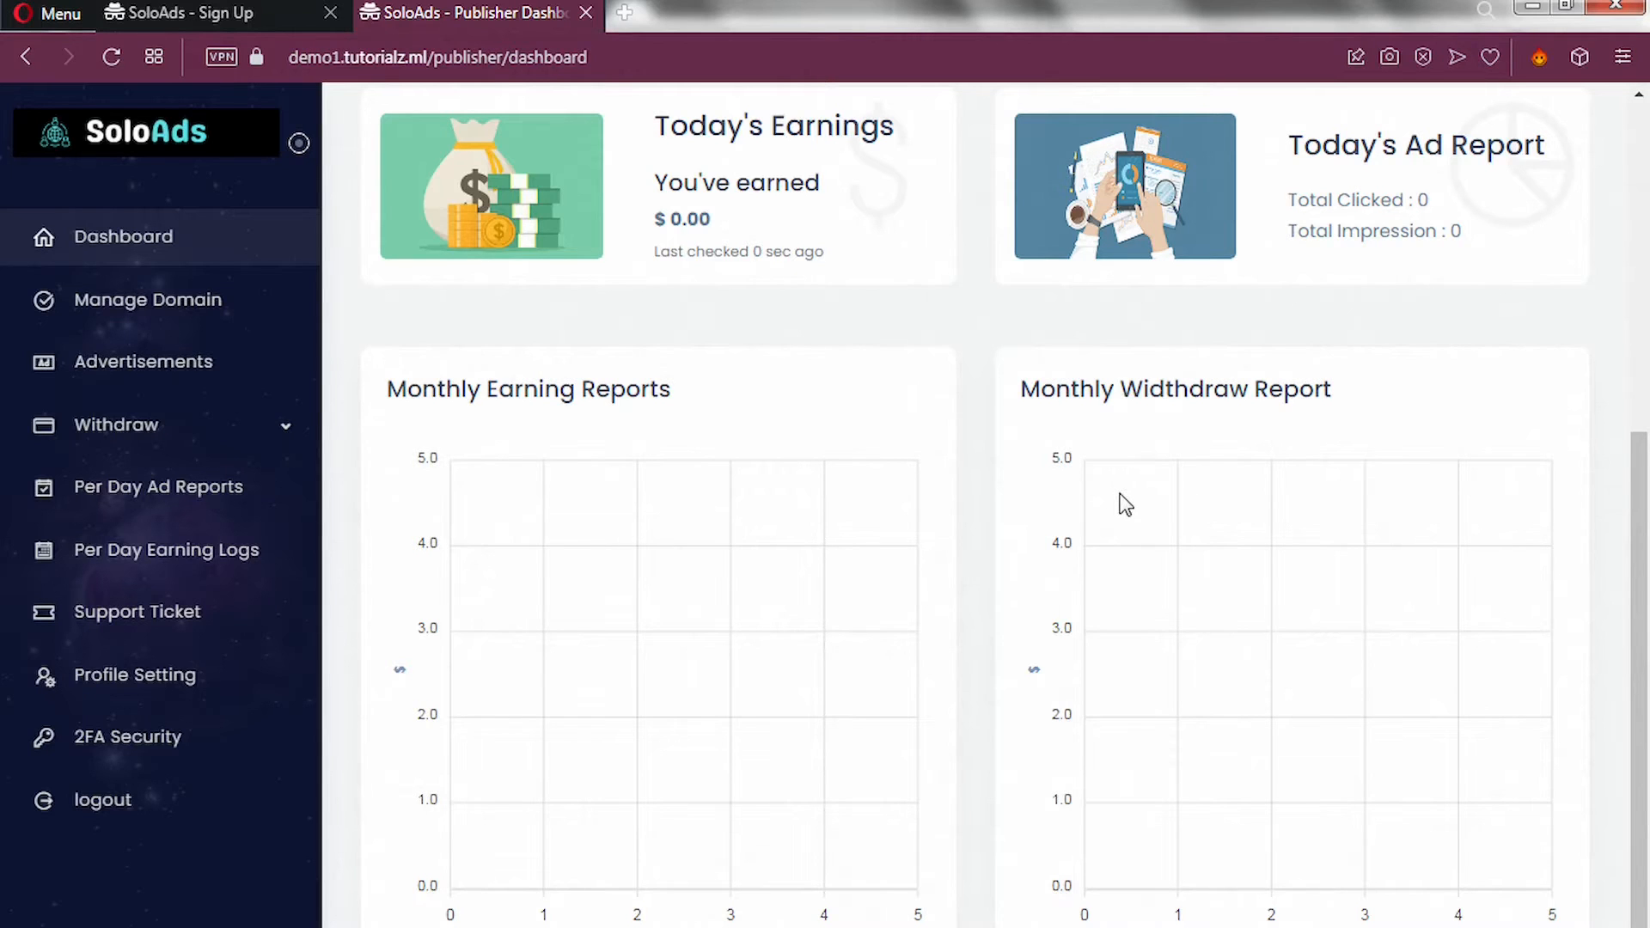
scroll(1120, 505, "up", 5)
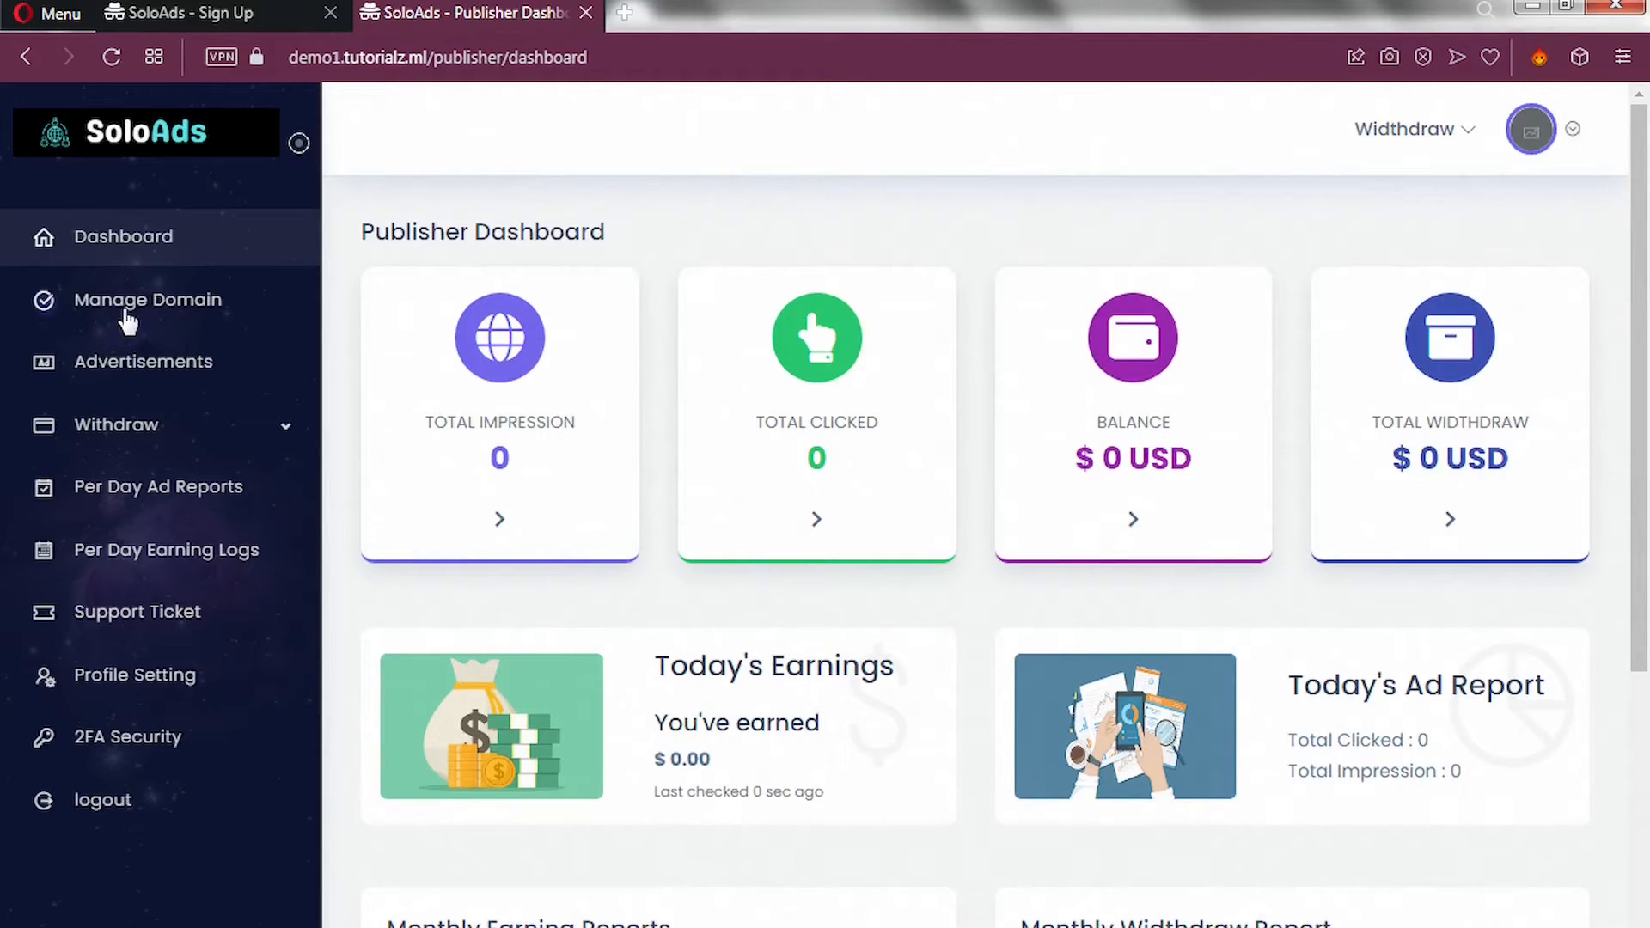
left_click(207, 320)
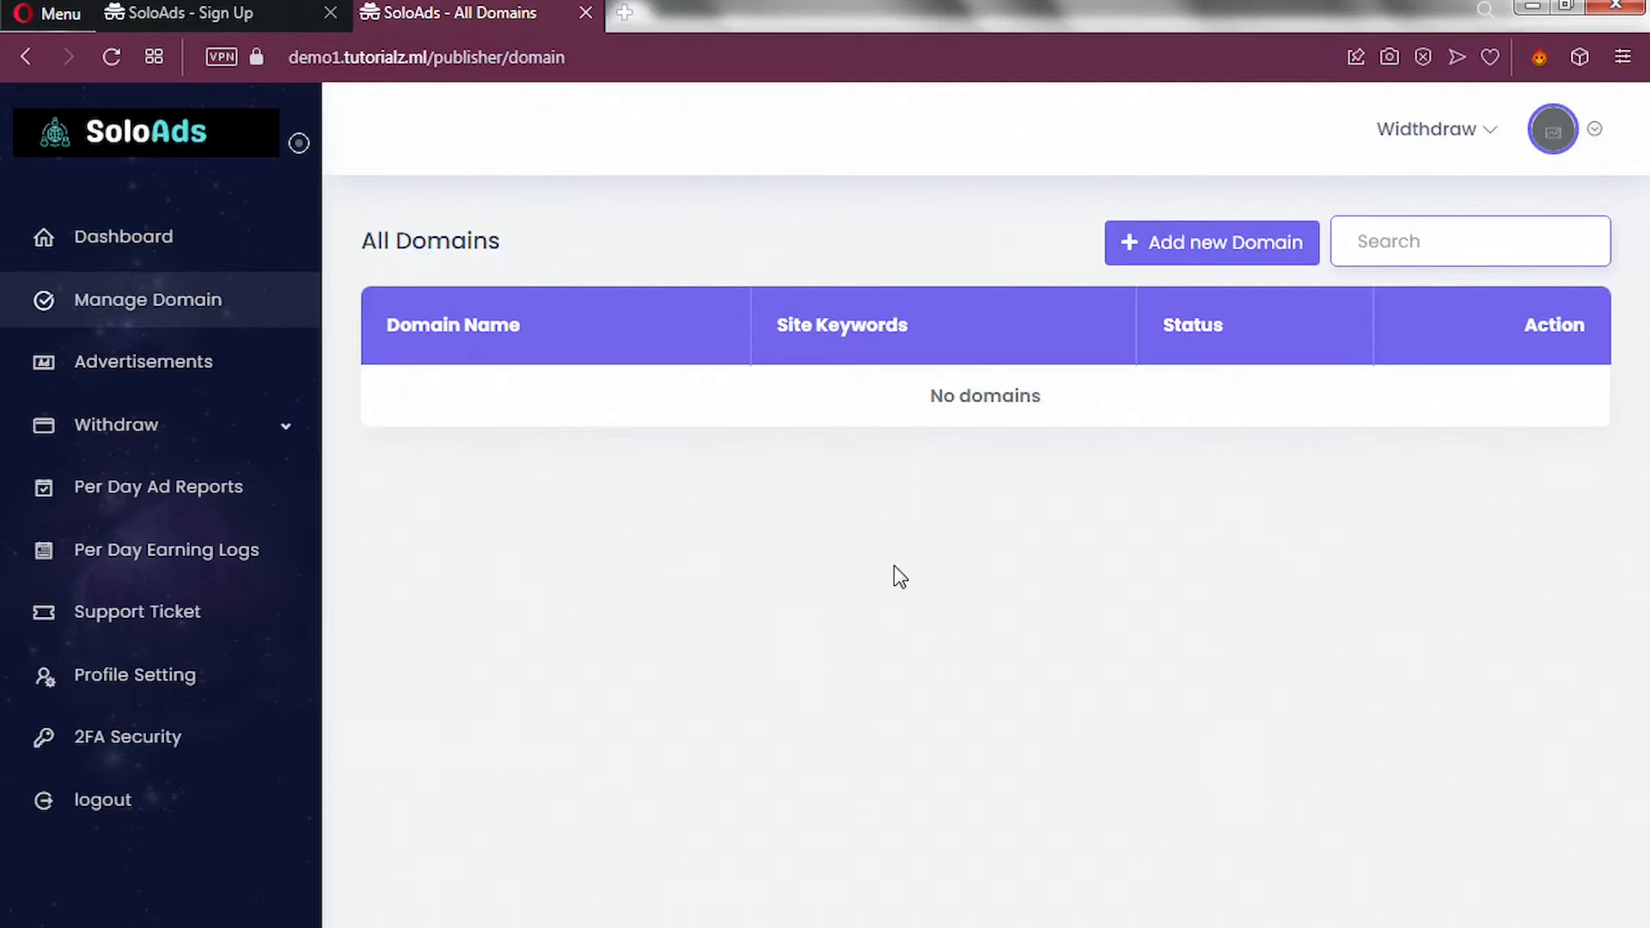
Open the Add New Domain dialog from the All Domains page.
left_click(1177, 254)
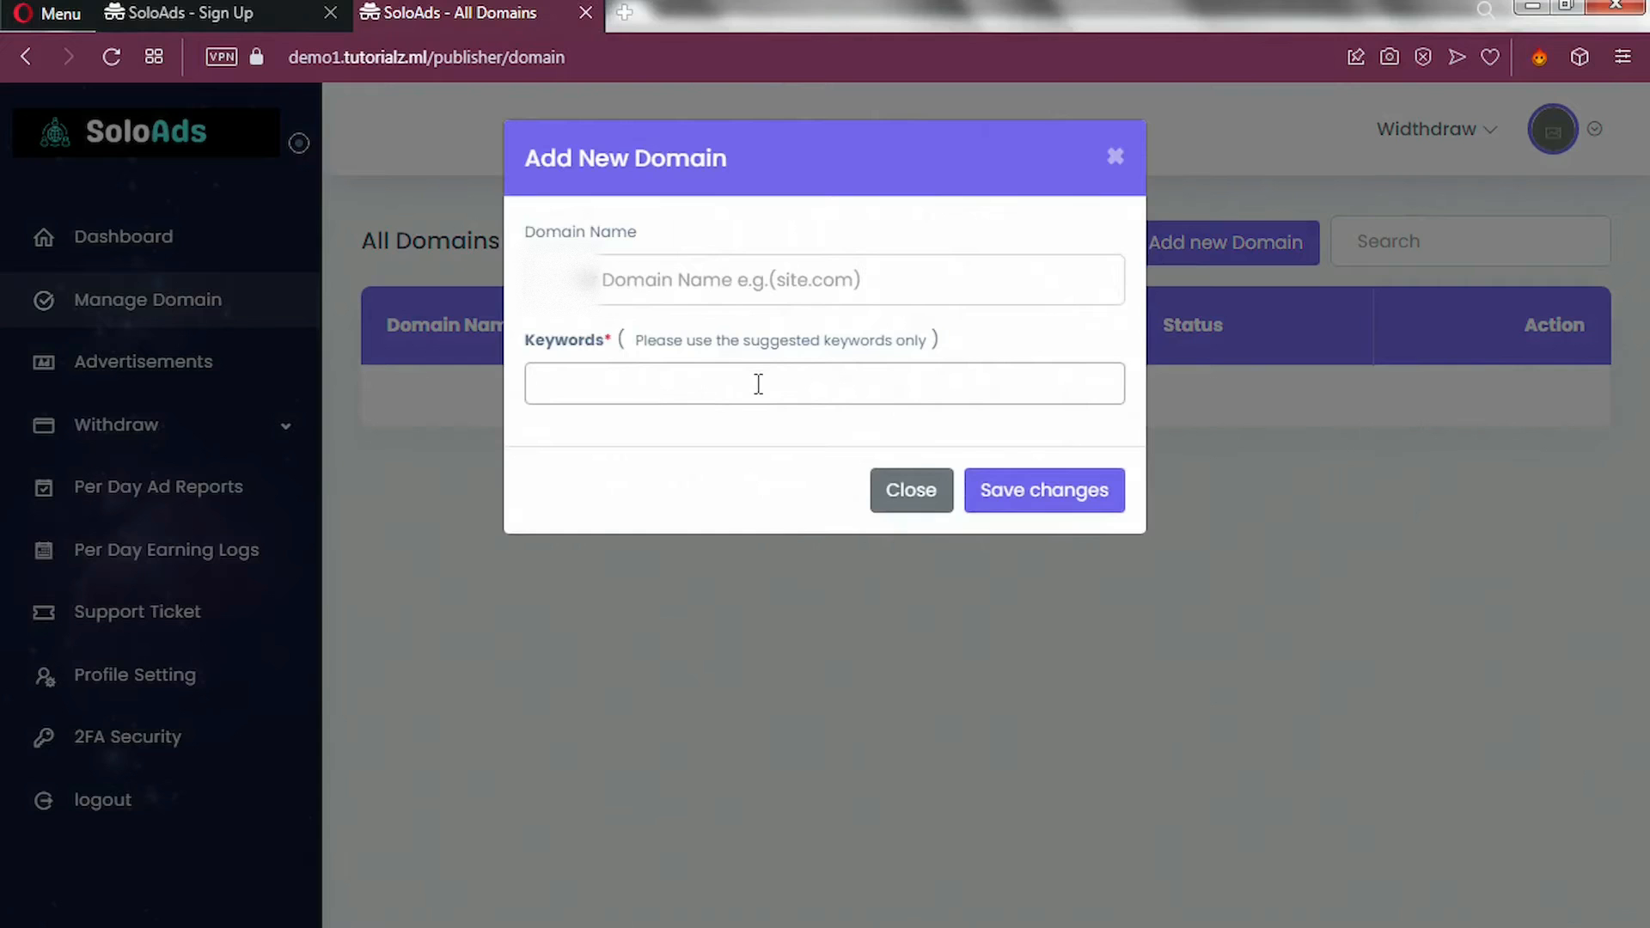
Paste the domain name, add keywords make money online, e-commerce, technology and website, and save.
left_click(758, 281)
key("ctrl+v")
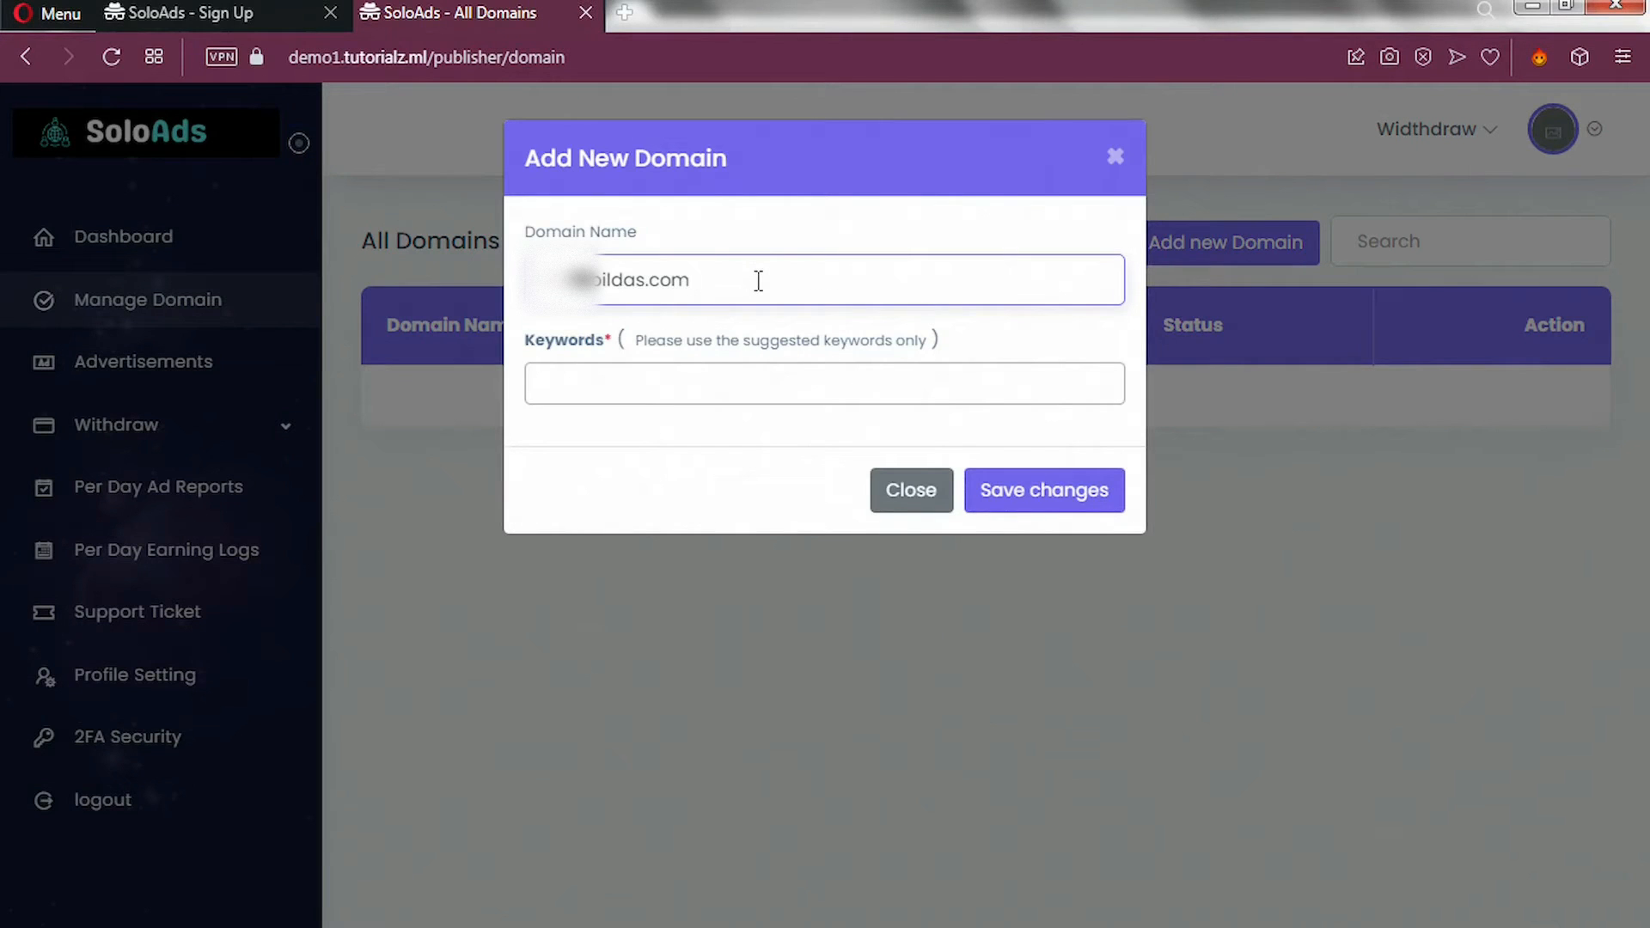
left_click(691, 384)
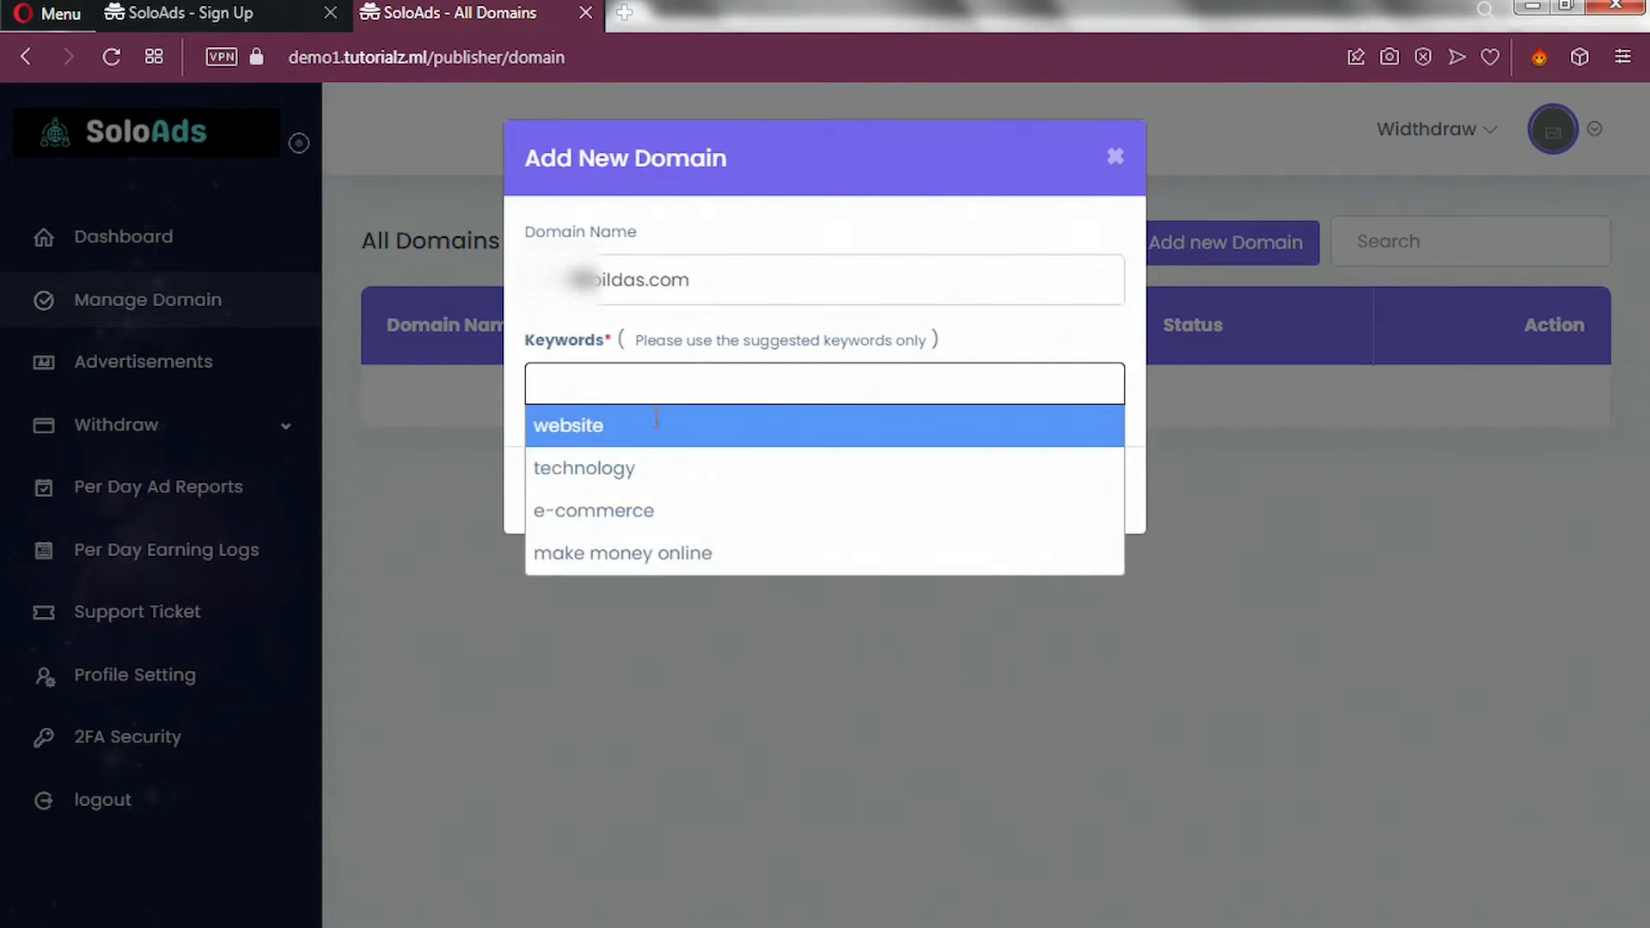
left_click(628, 556)
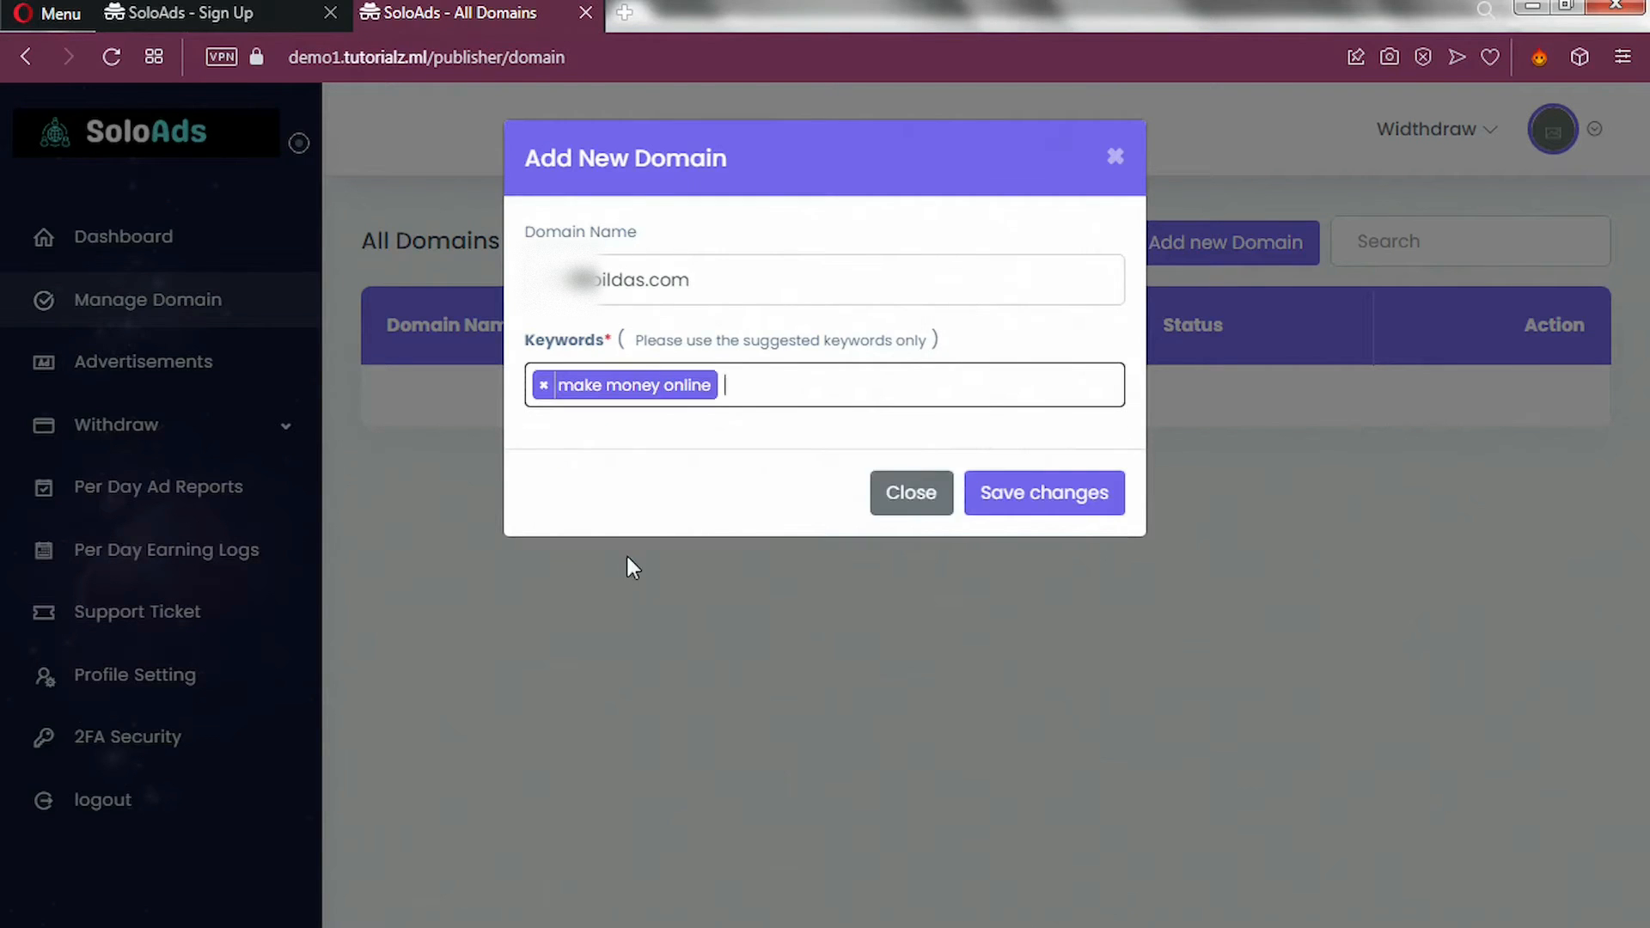
left_click(740, 385)
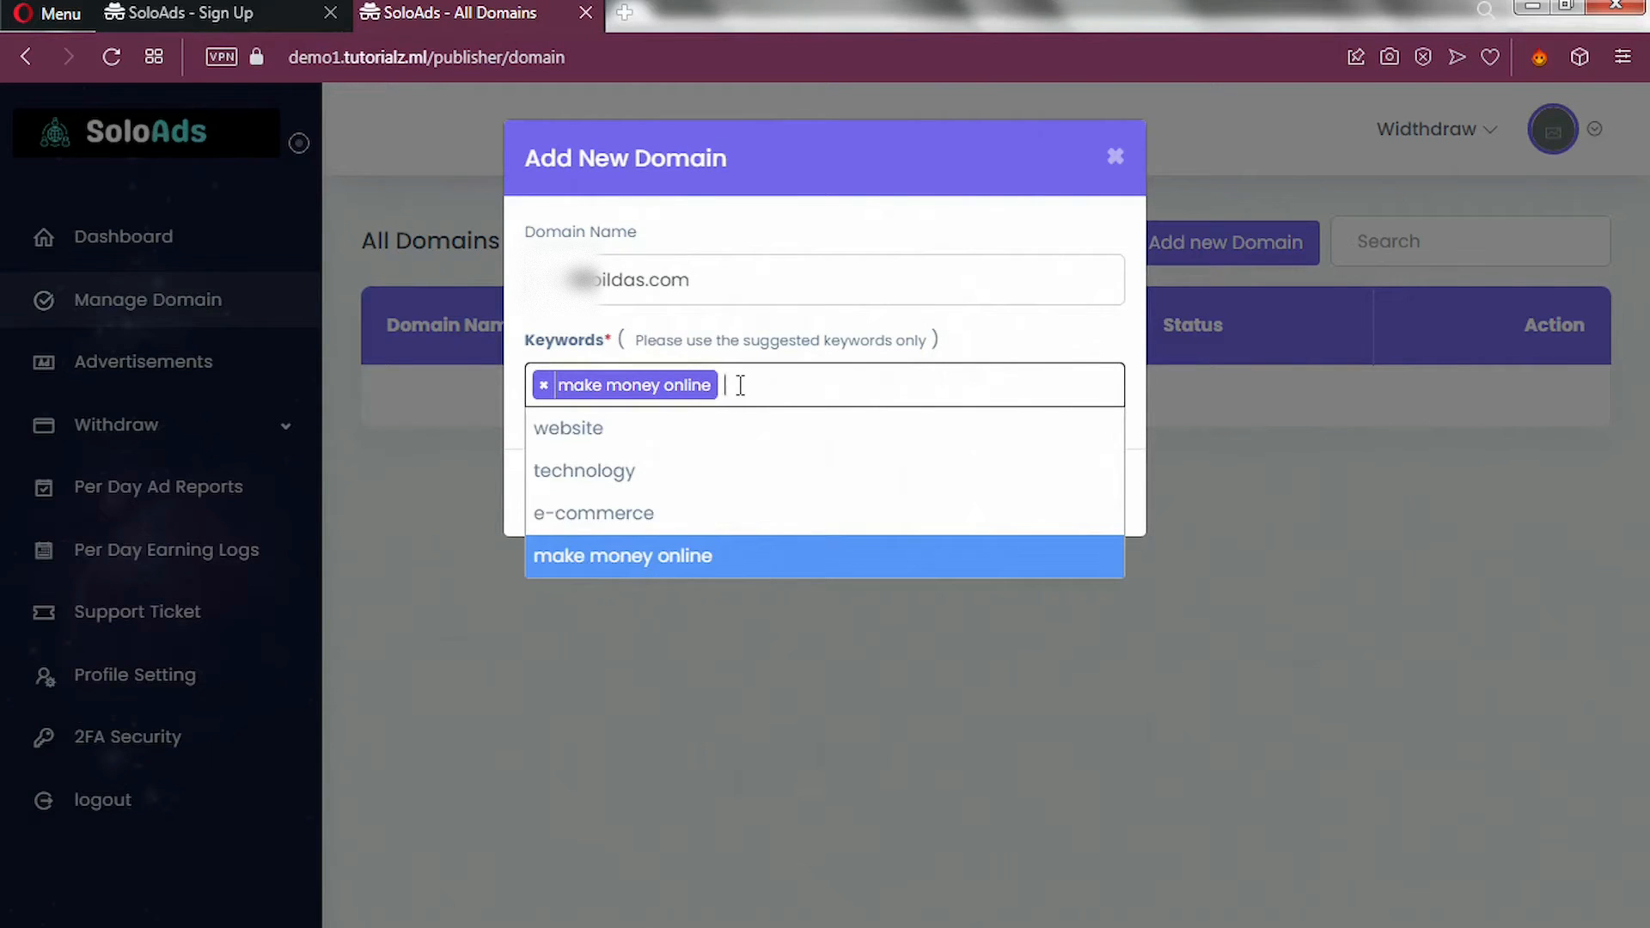
left_click(688, 514)
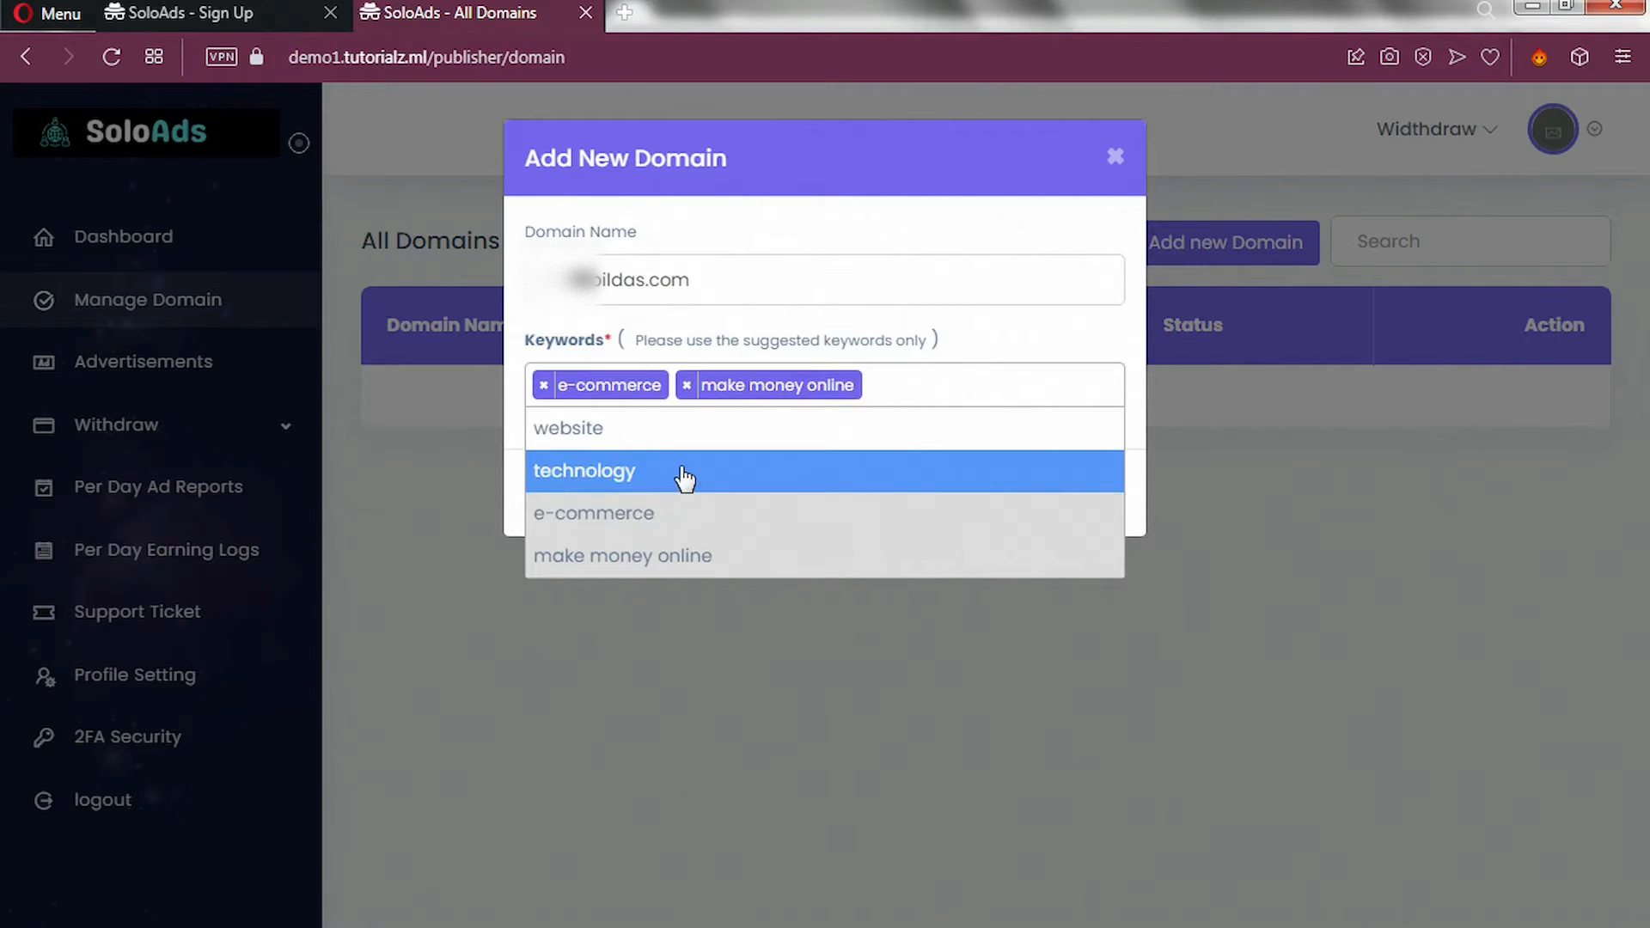
left_click(685, 479)
left_click(689, 438)
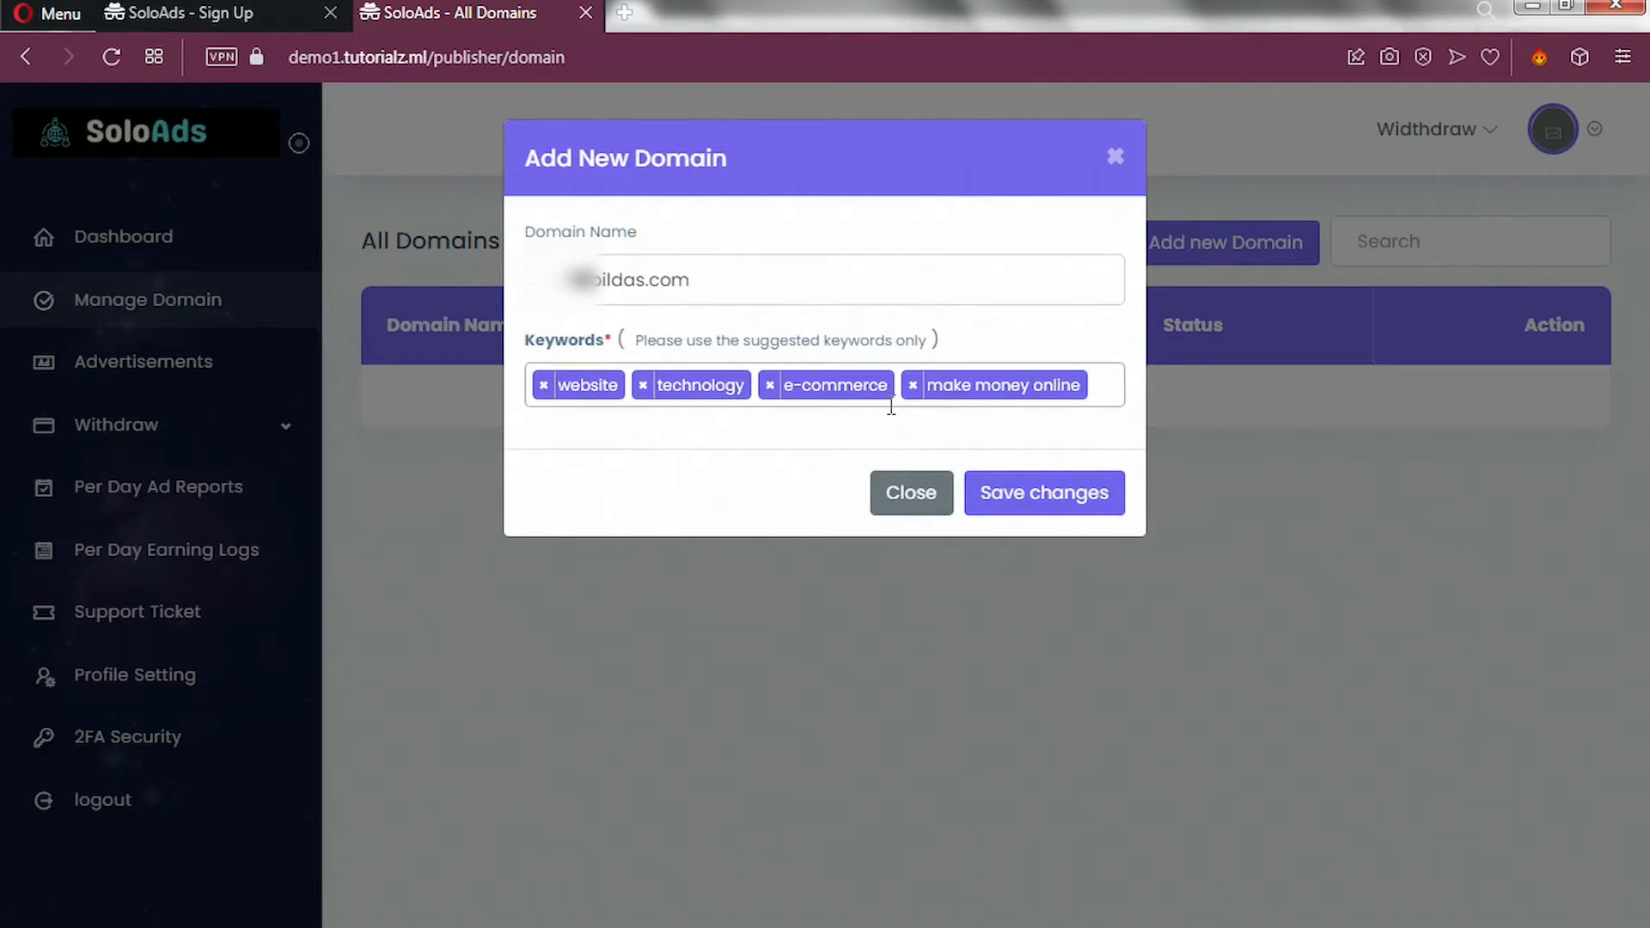
left_click(1038, 505)
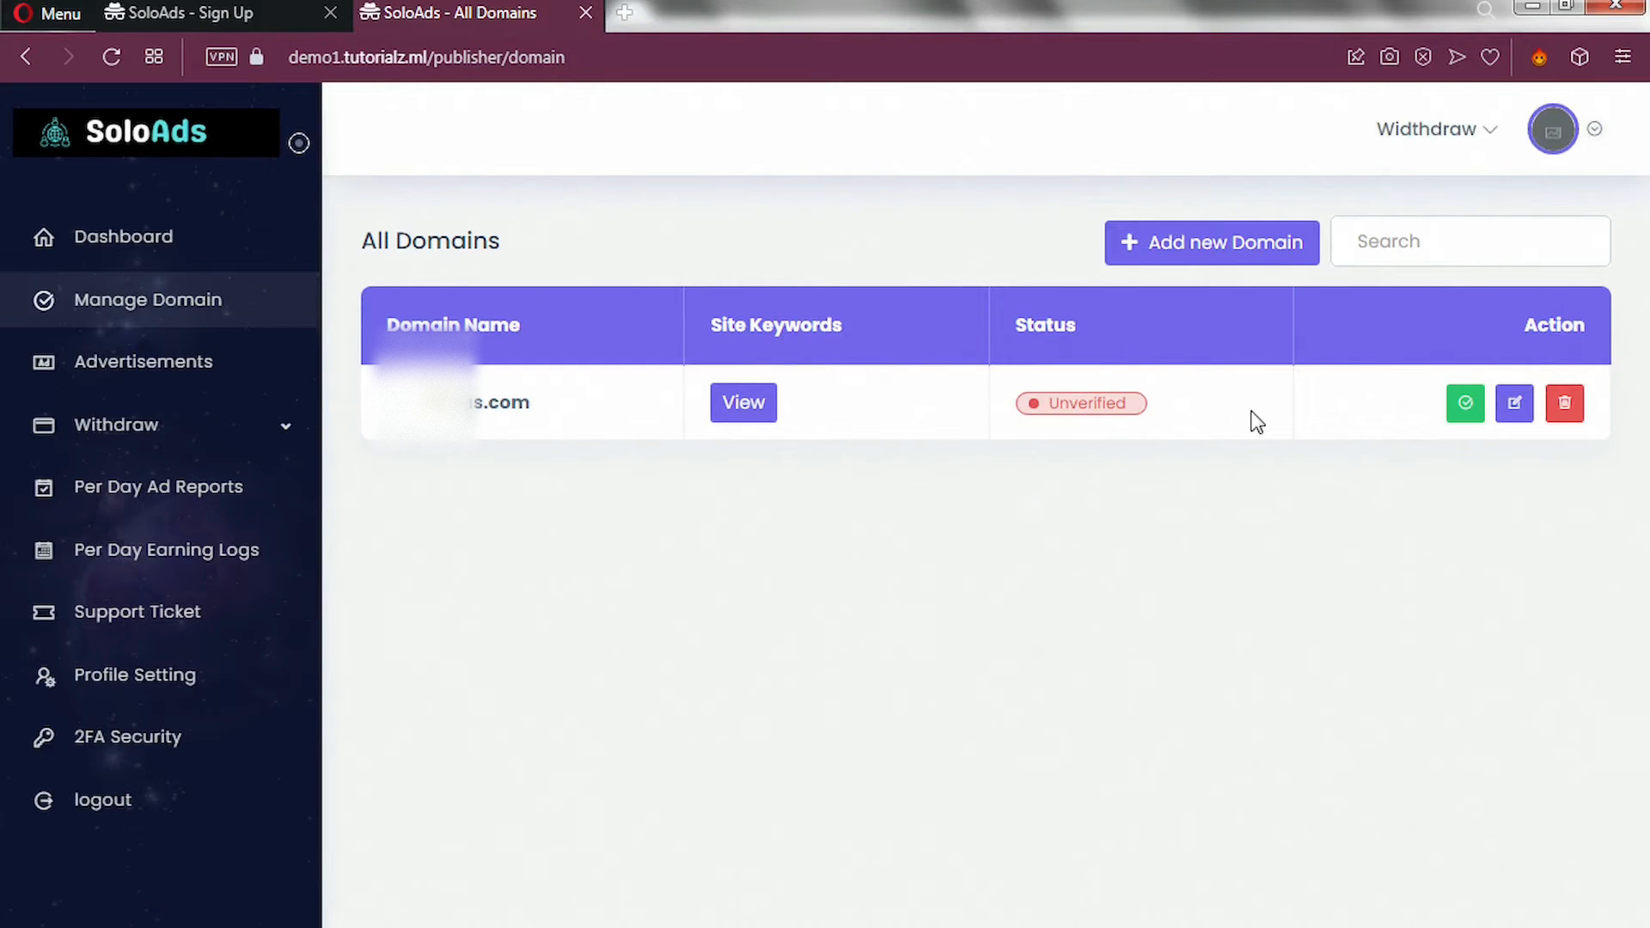
Open the new domain's Verify the Domain page and download soloads.txt.
left_click(1458, 410)
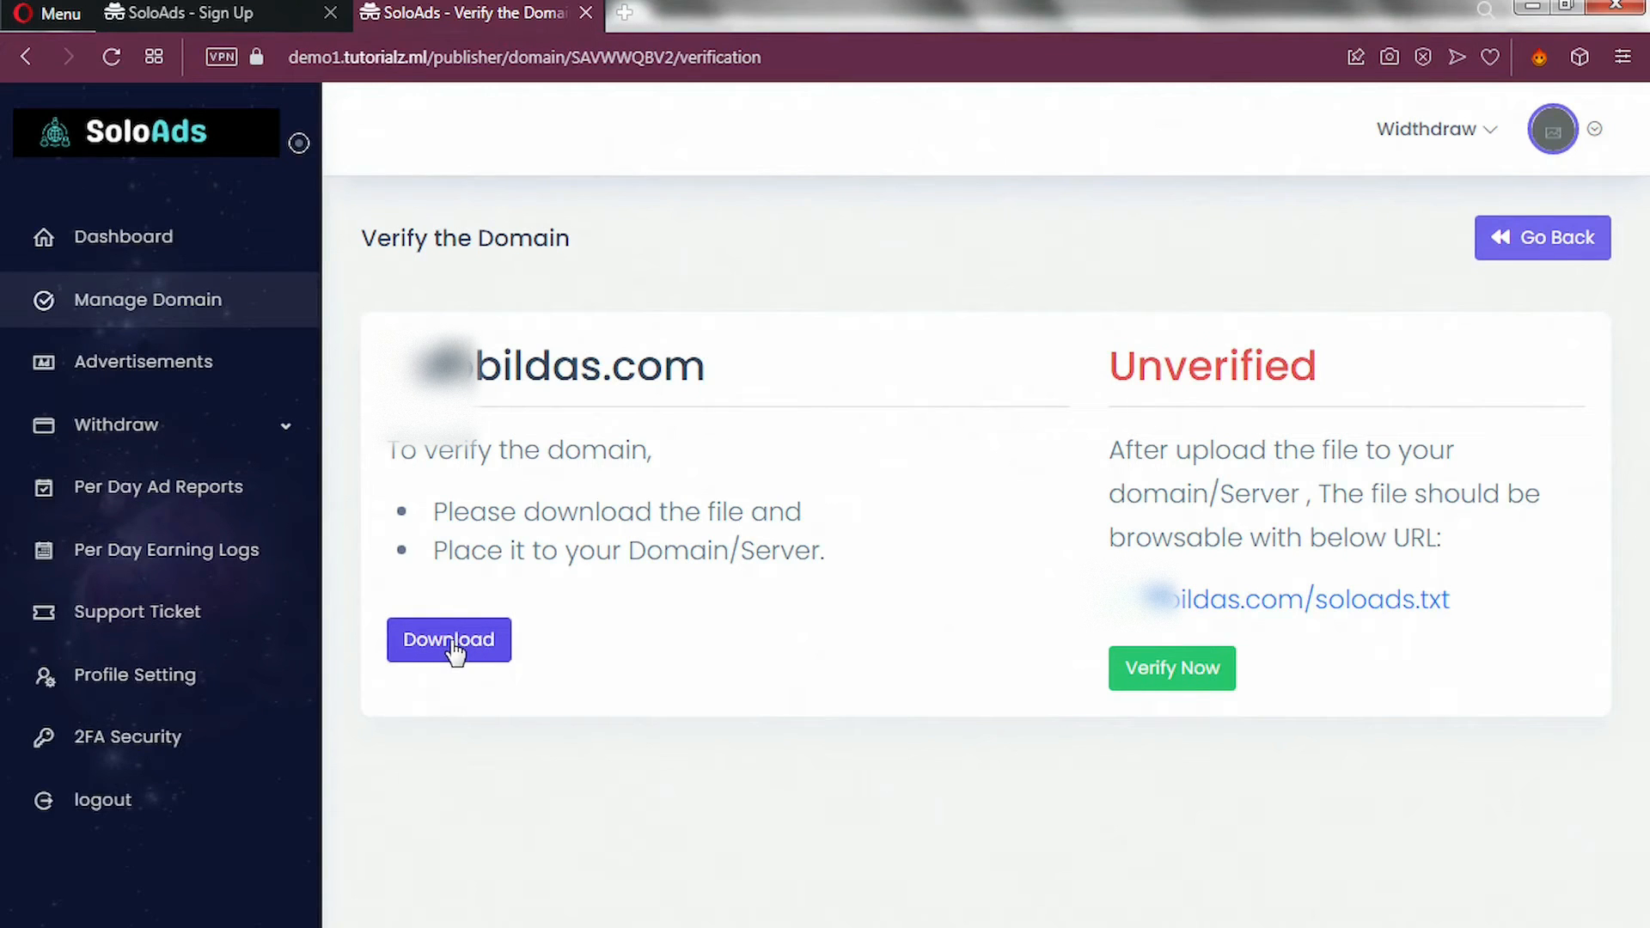
left_click(451, 651)
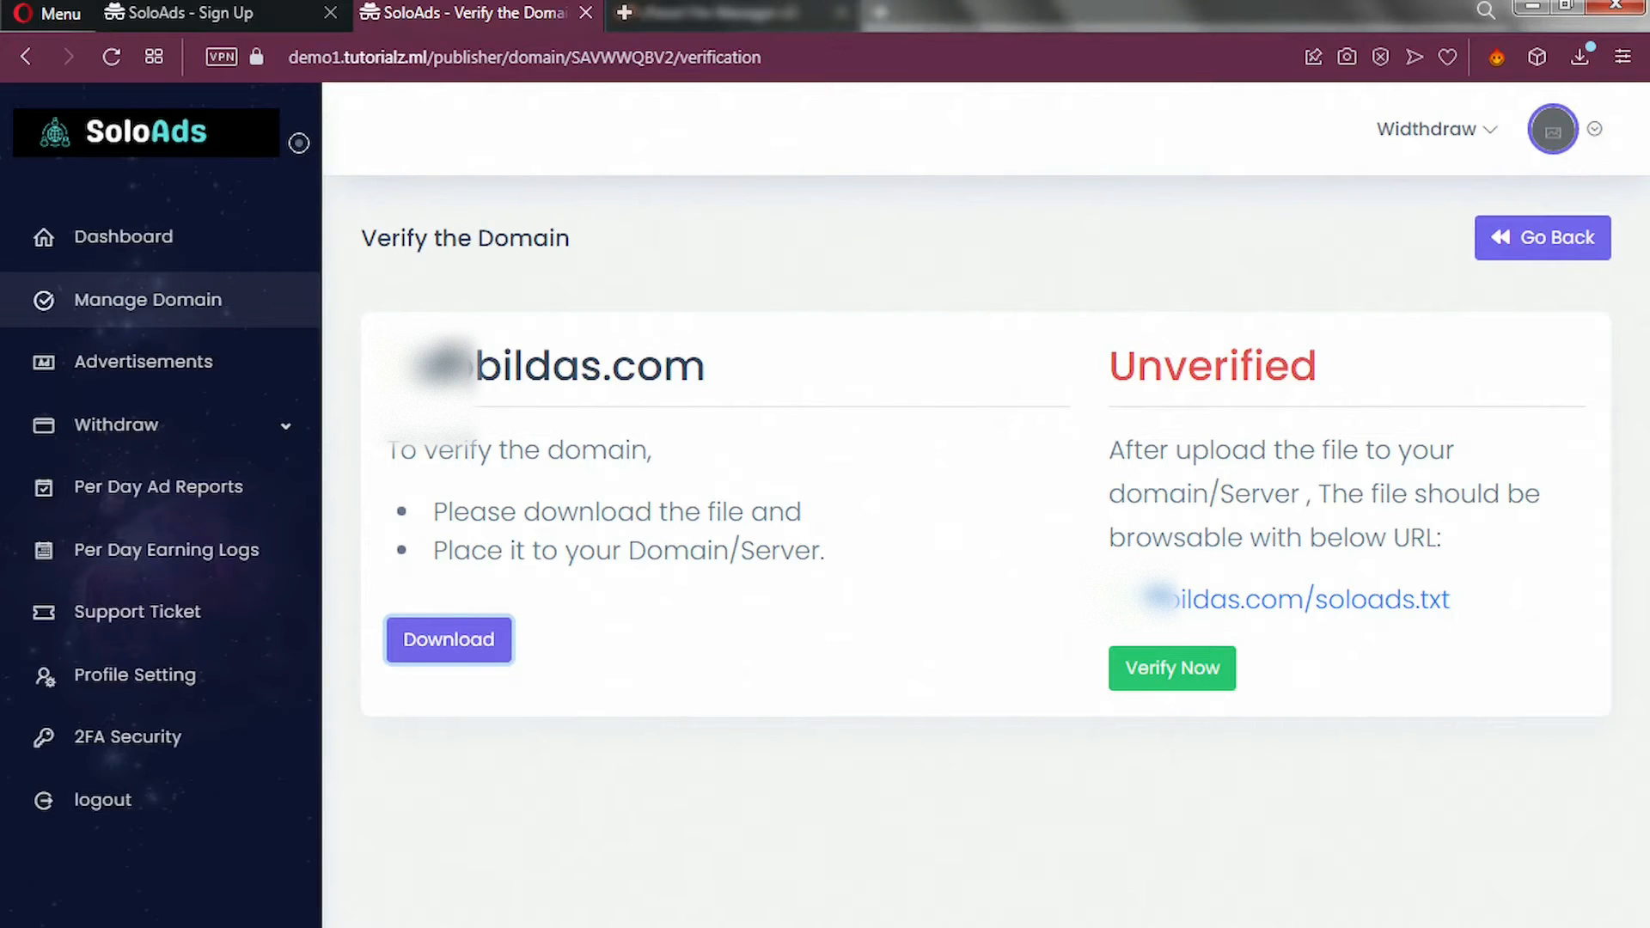
mouse_move(997, 926)
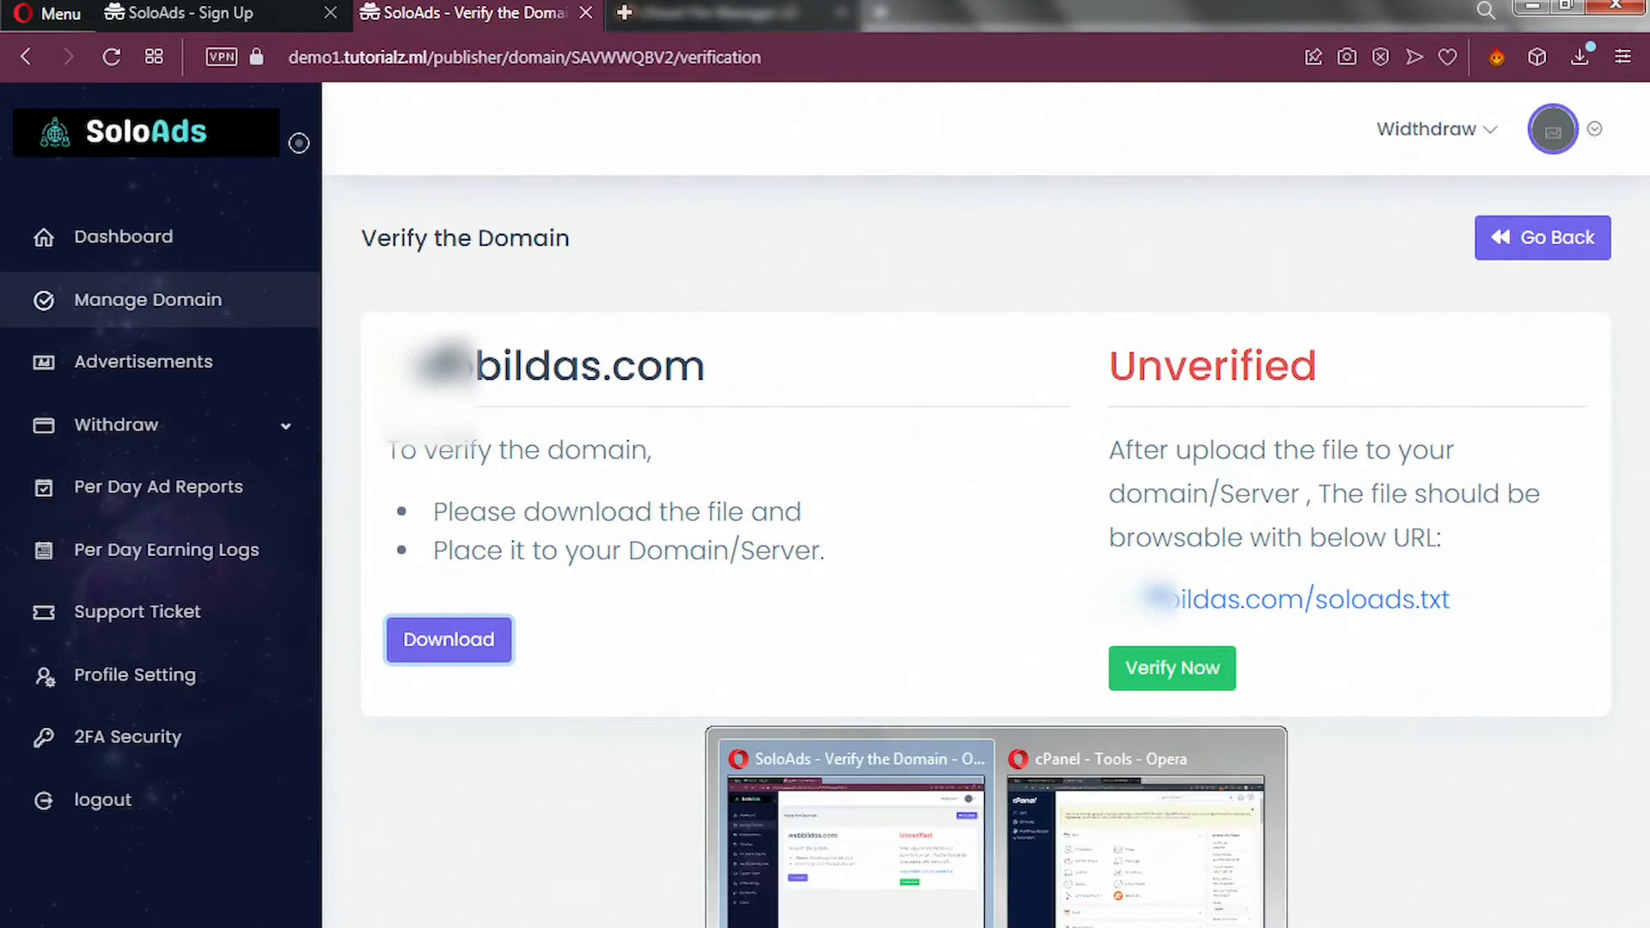
In cPanel's File Manager, enter public_html and open its Upload page.
left_click(1085, 895)
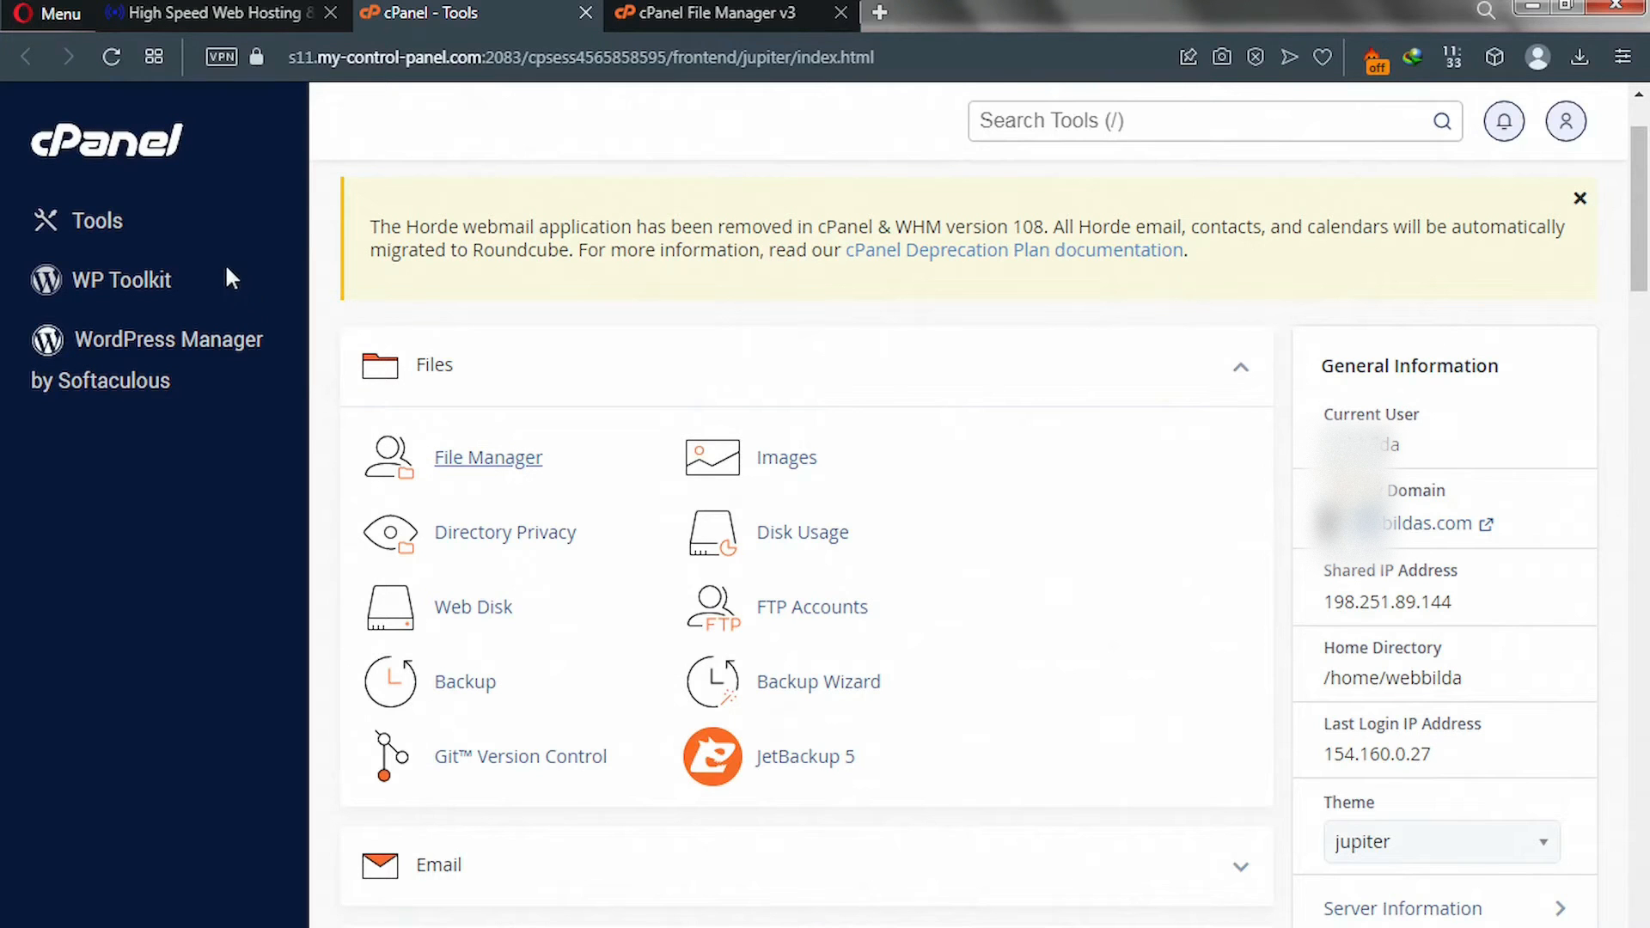
left_click(498, 465)
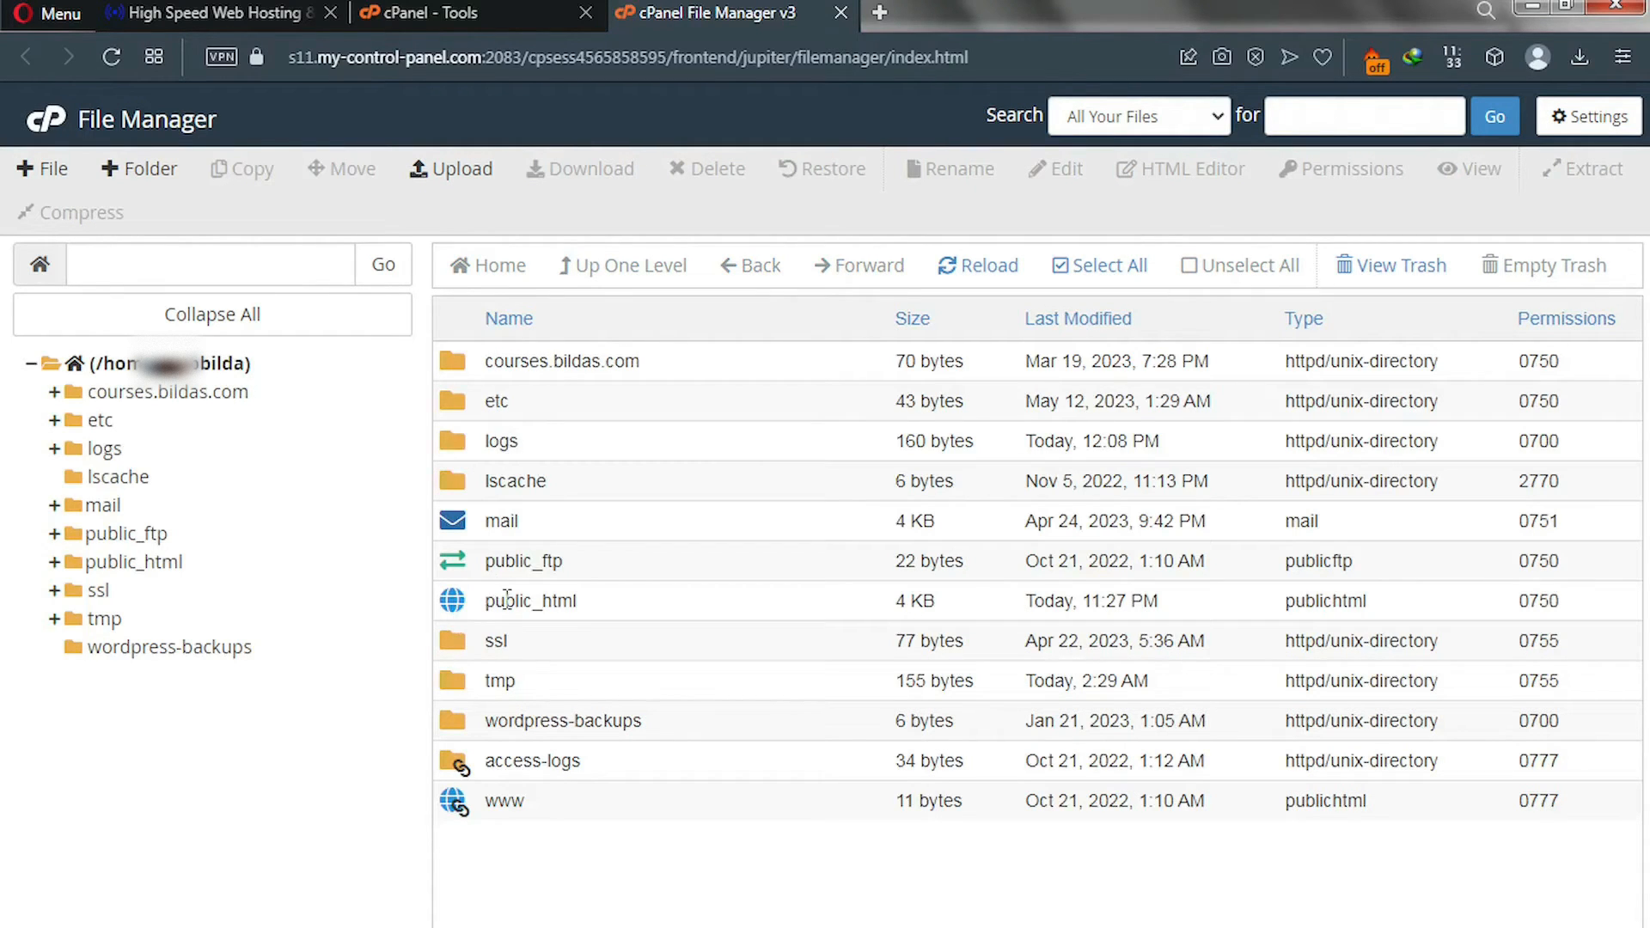
double_click(454, 602)
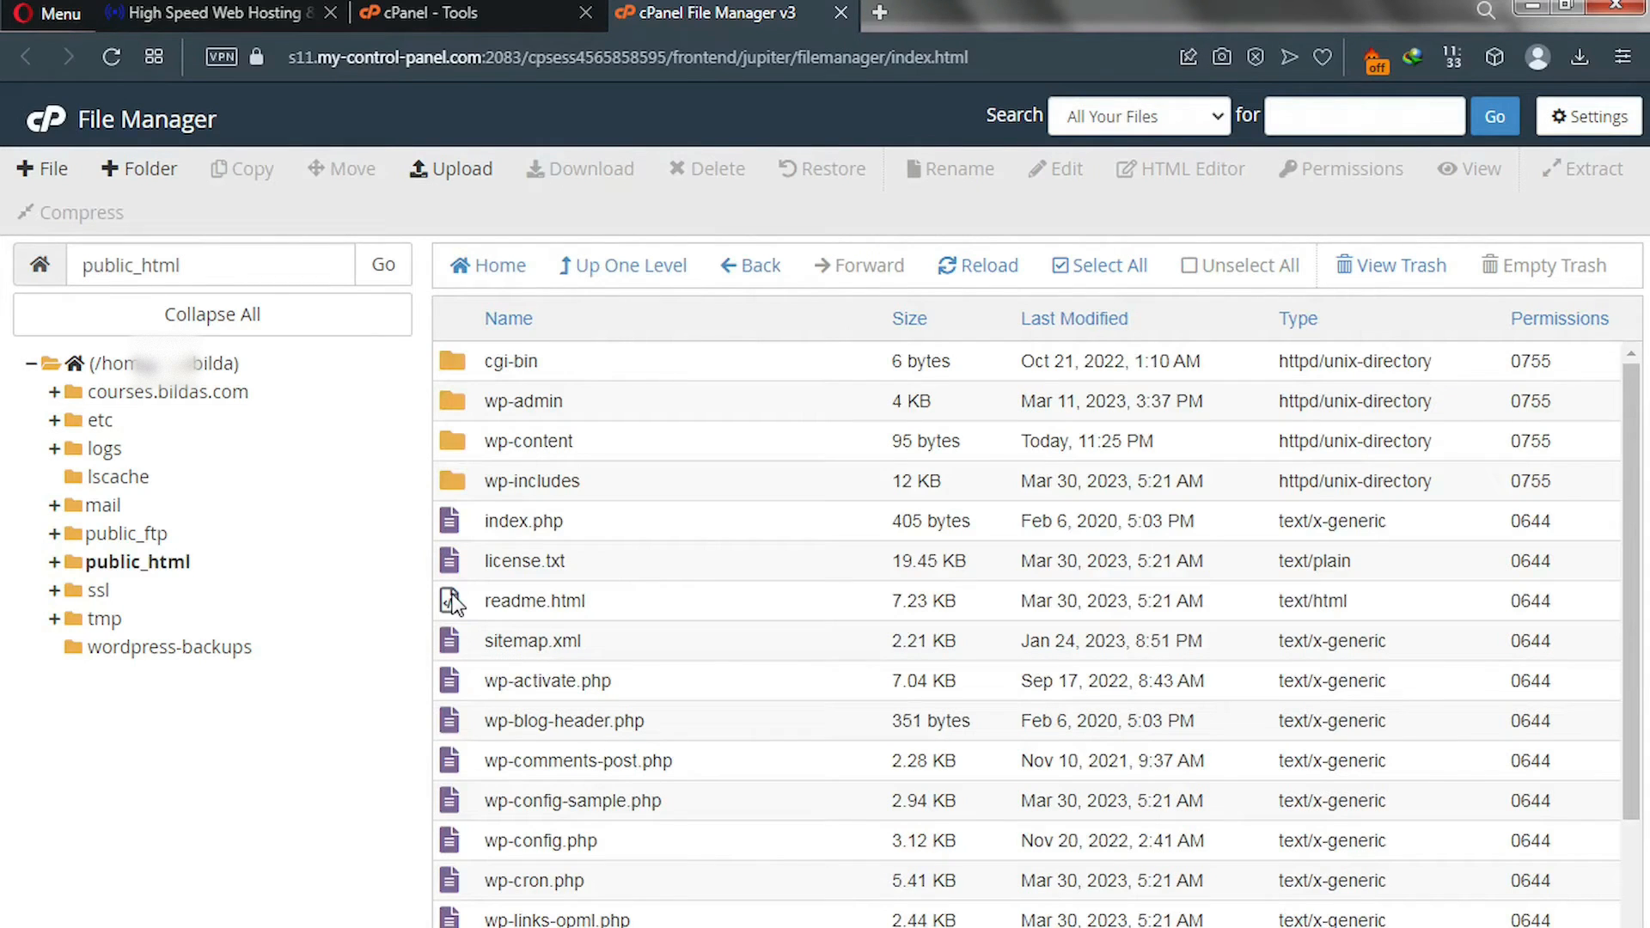
left_click(446, 172)
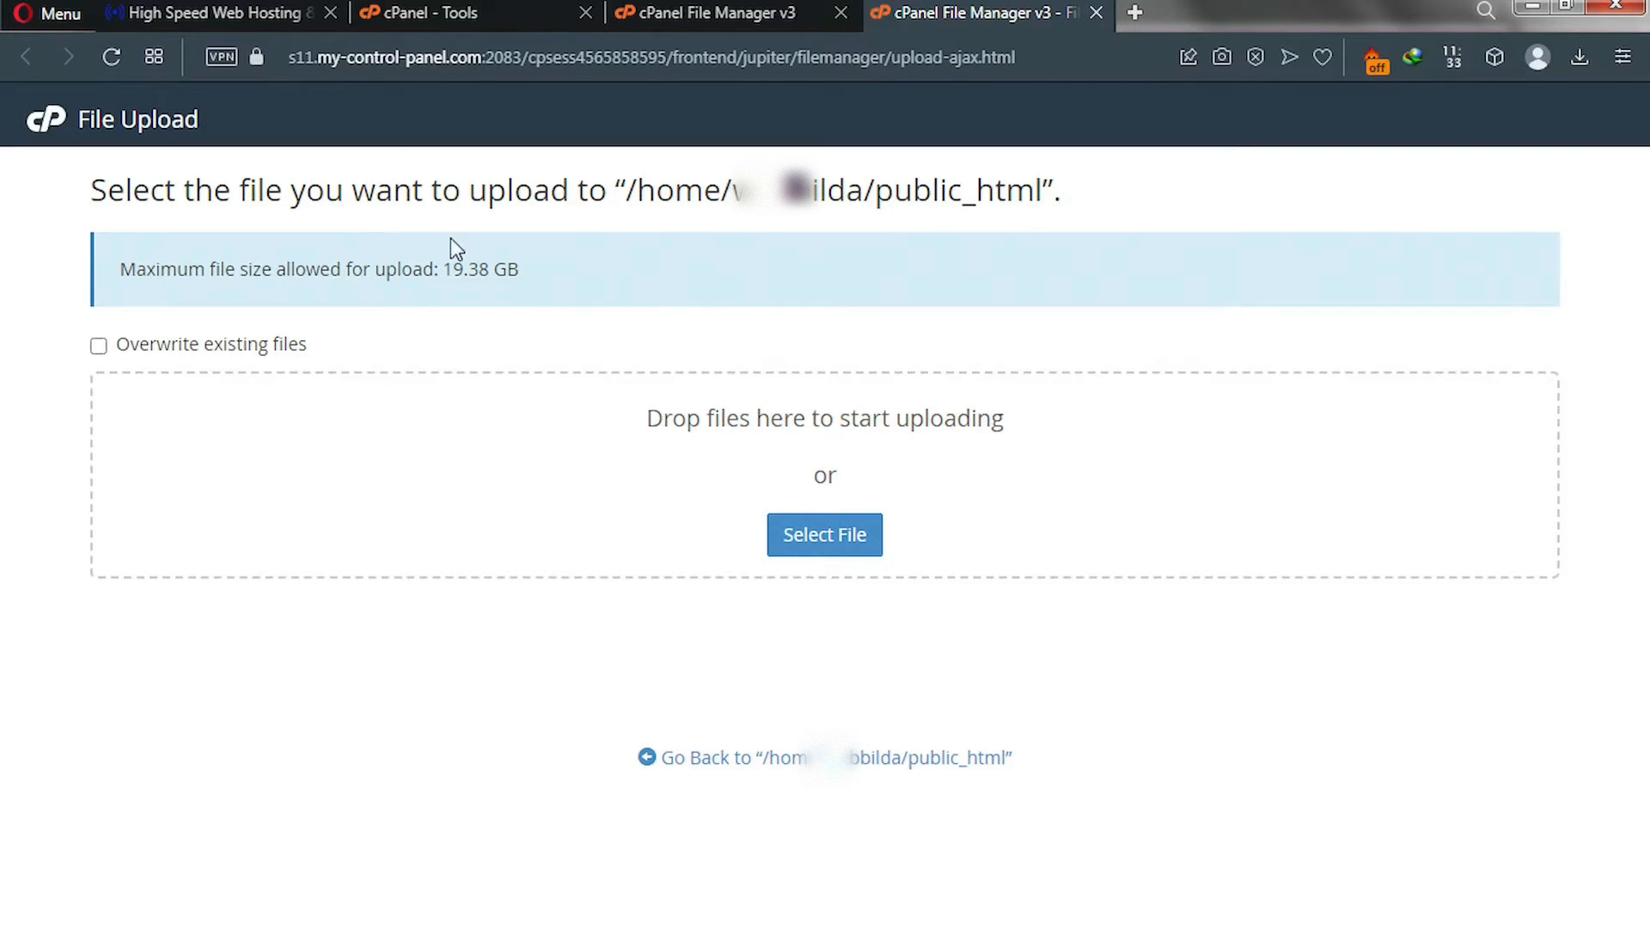
Upload soloads.txt from Downloads, go back to public_html and select the uploaded file.
left_click(833, 538)
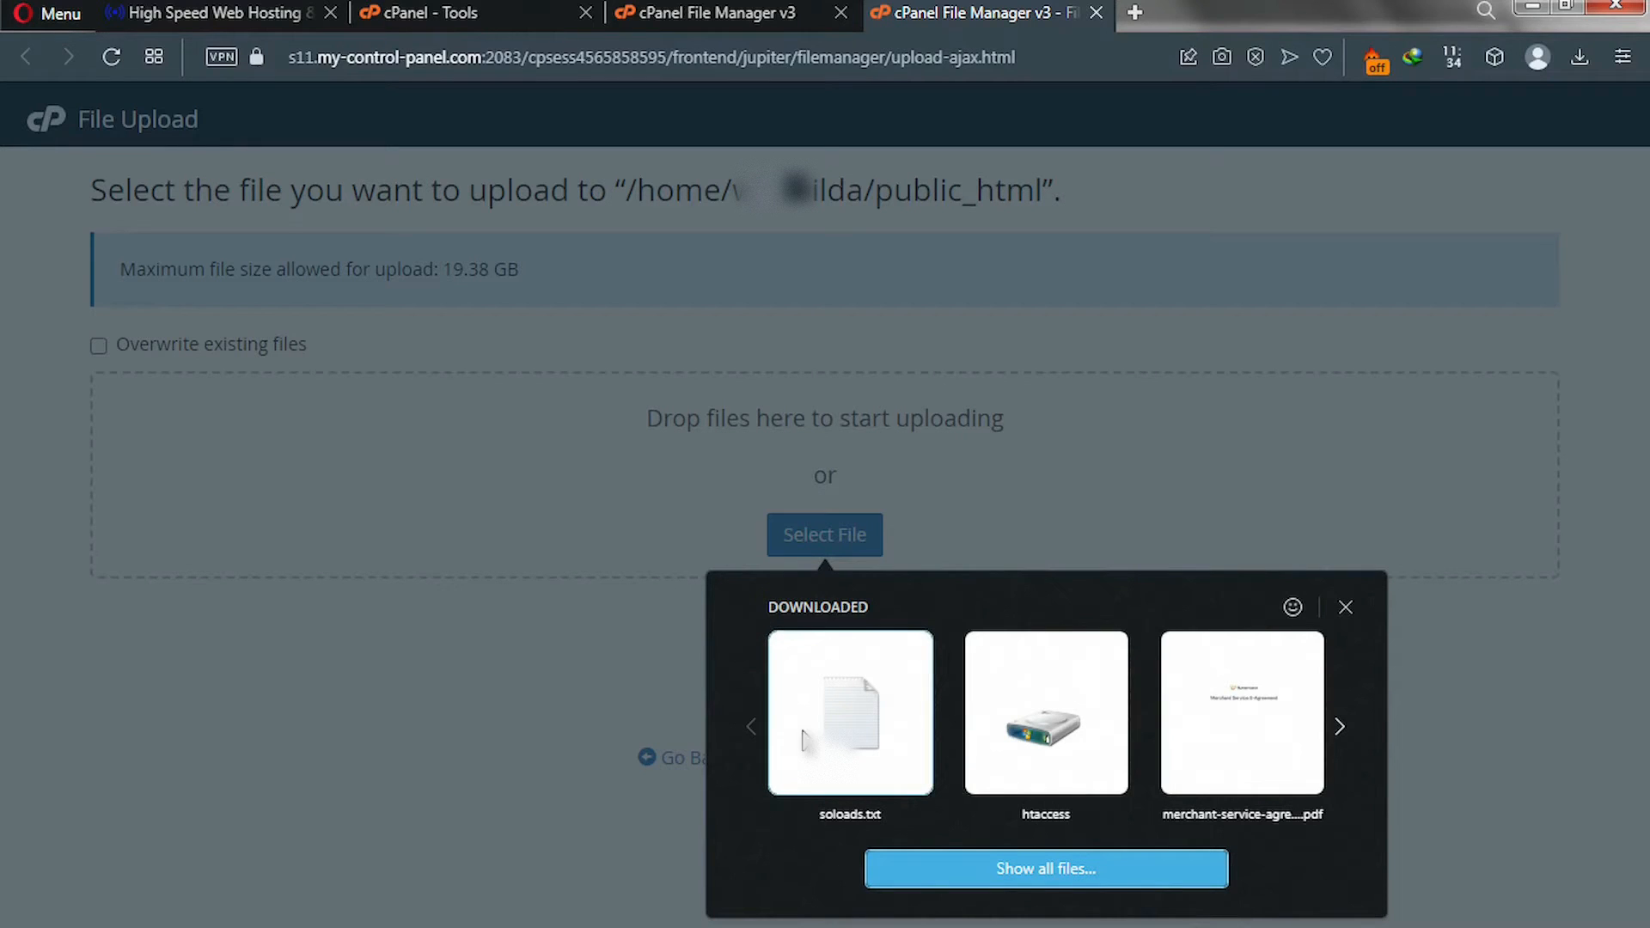
left_click(856, 756)
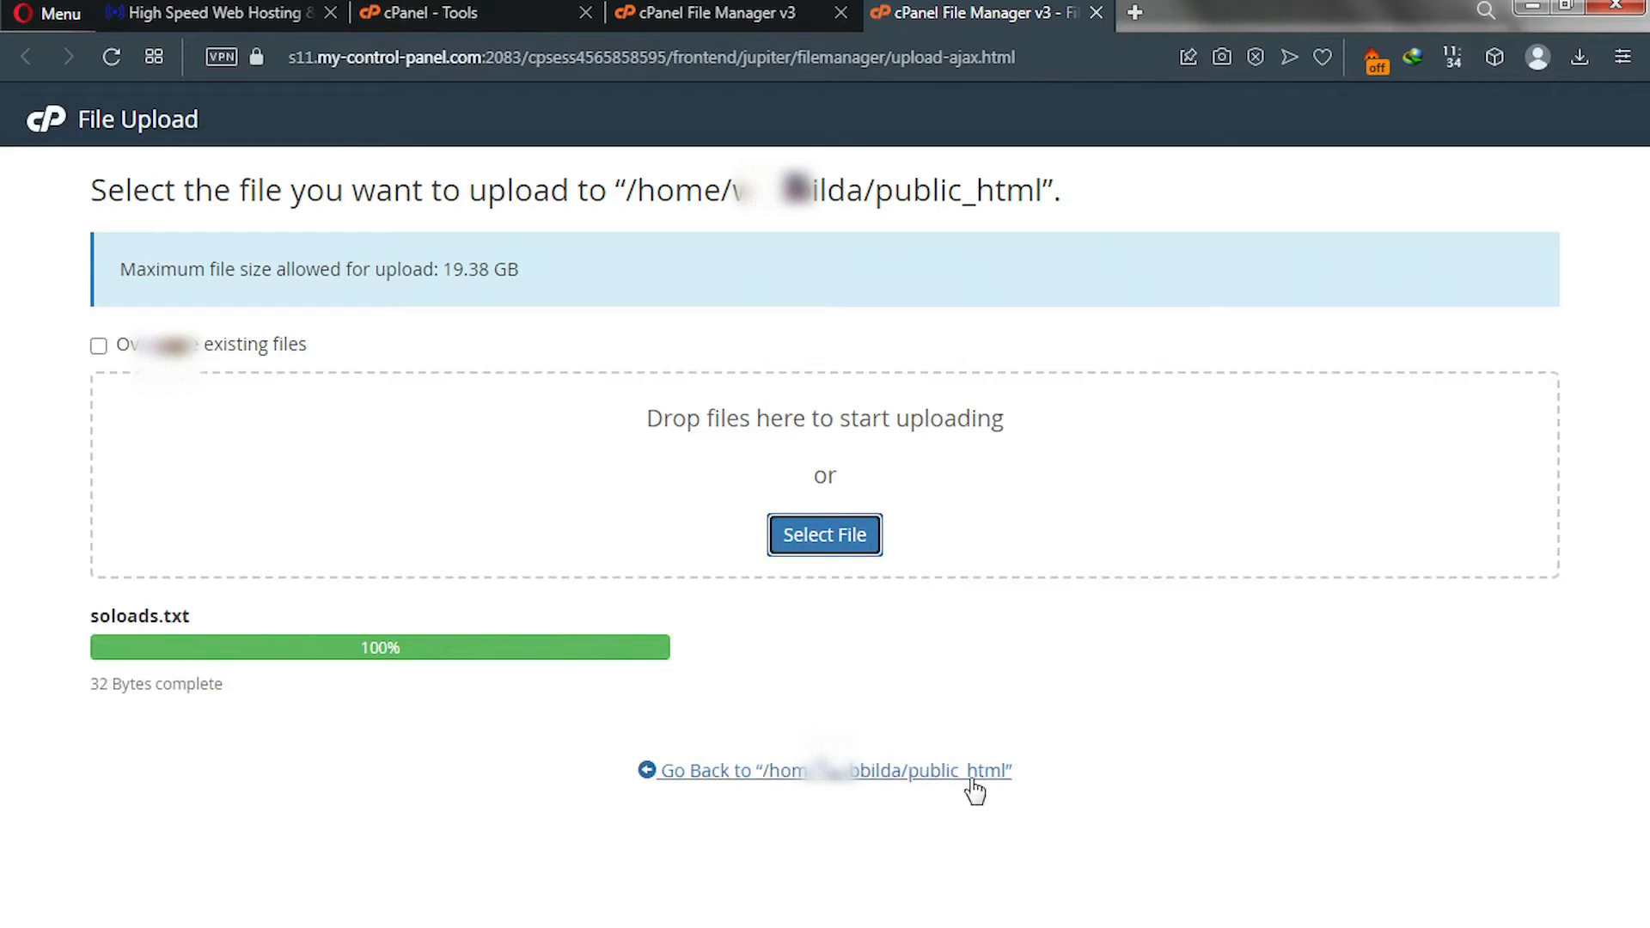
left_click(856, 779)
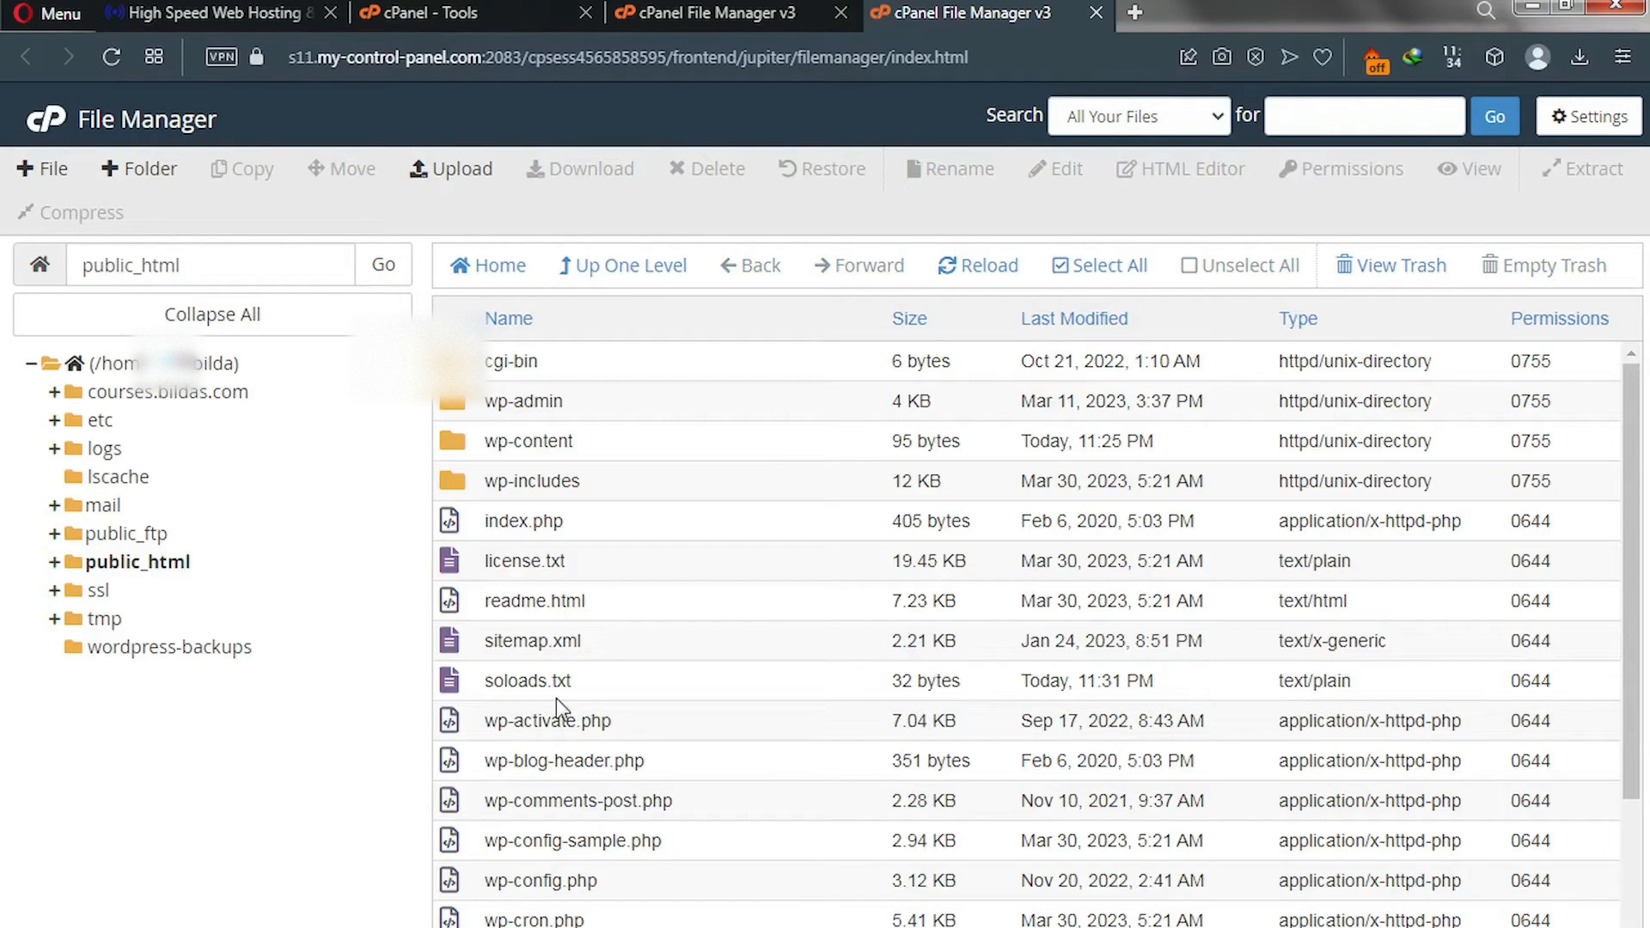
left_click(460, 685)
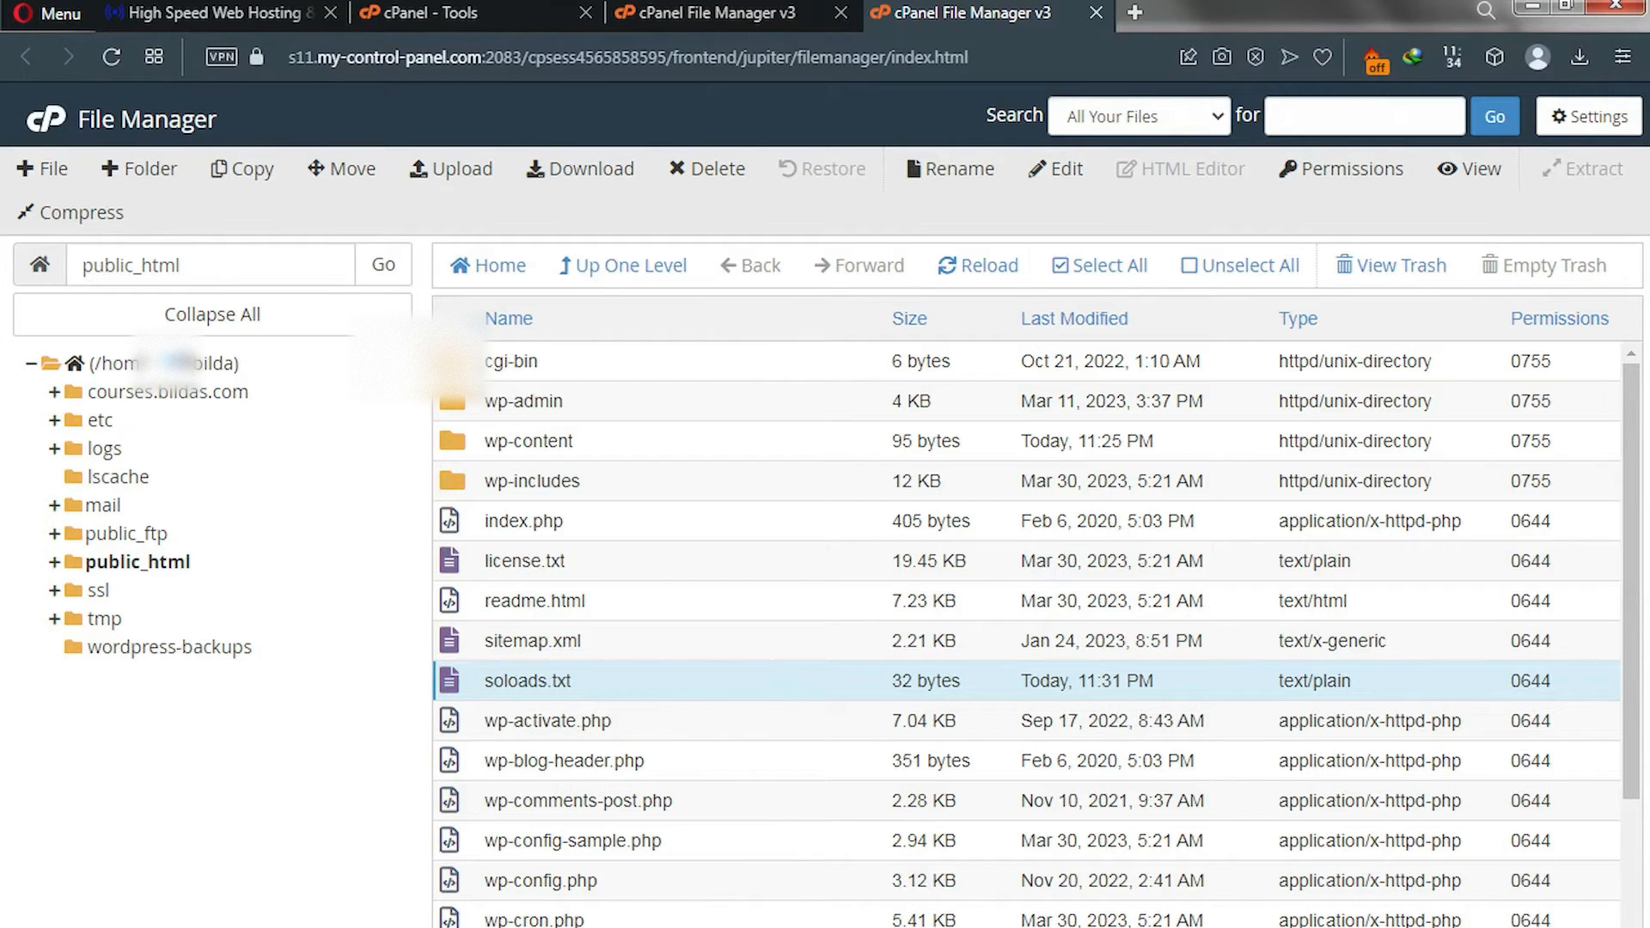
Open the live soloads.txt file, copy its verification code, and return to the Verify the Domain tab.
mouse_move(997, 927)
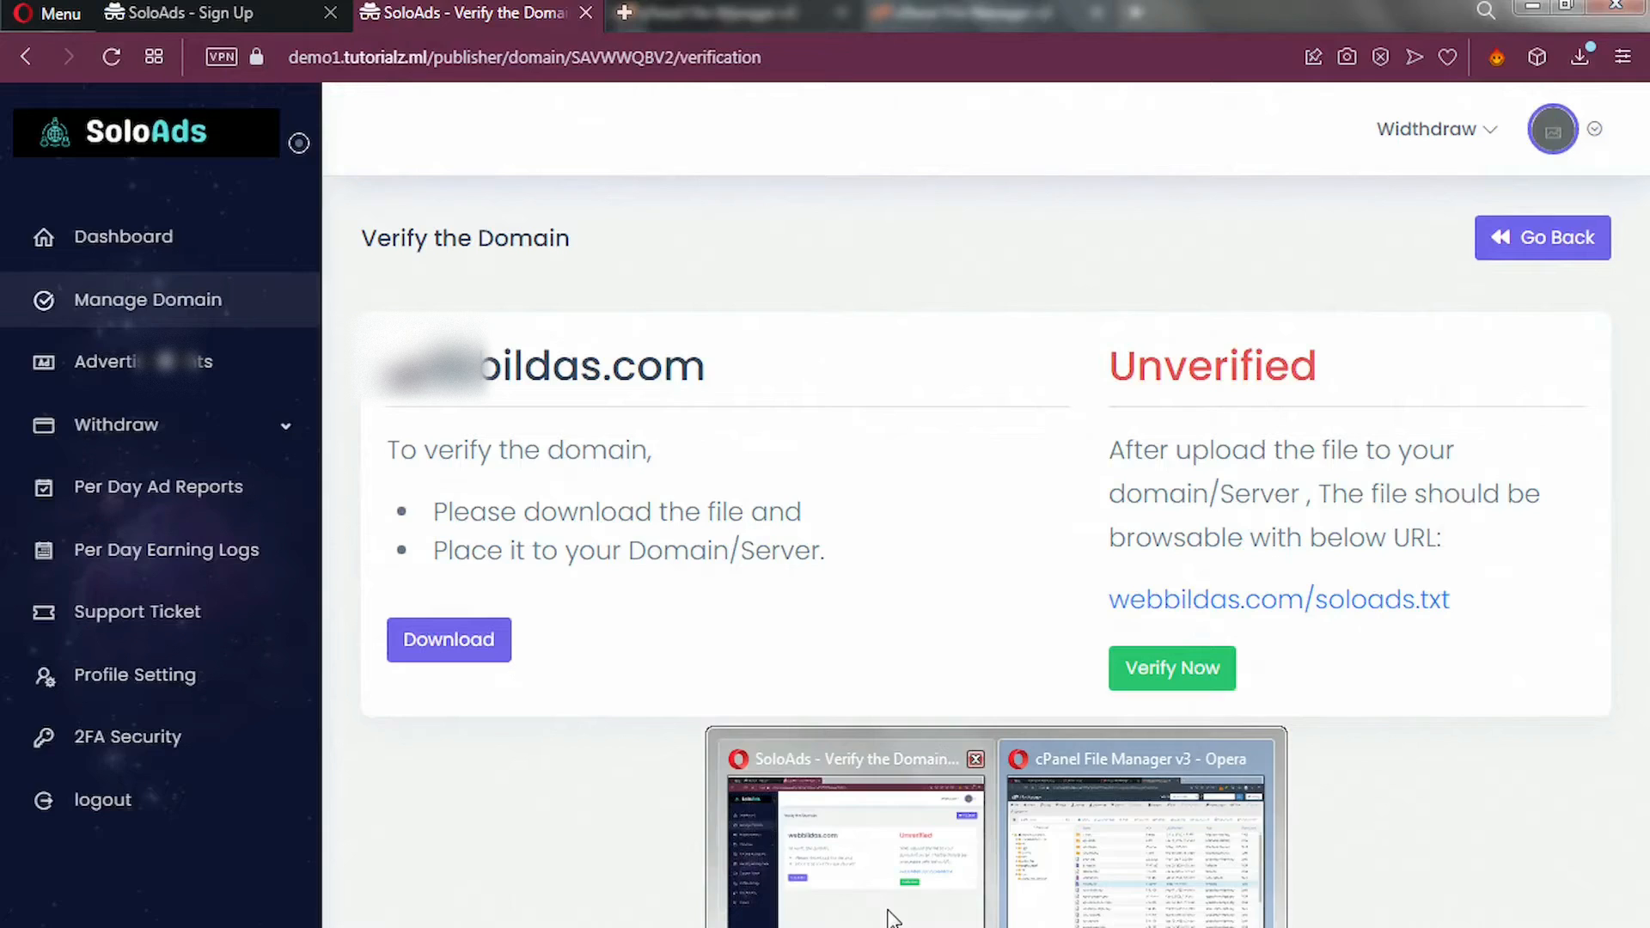
left_click(889, 918)
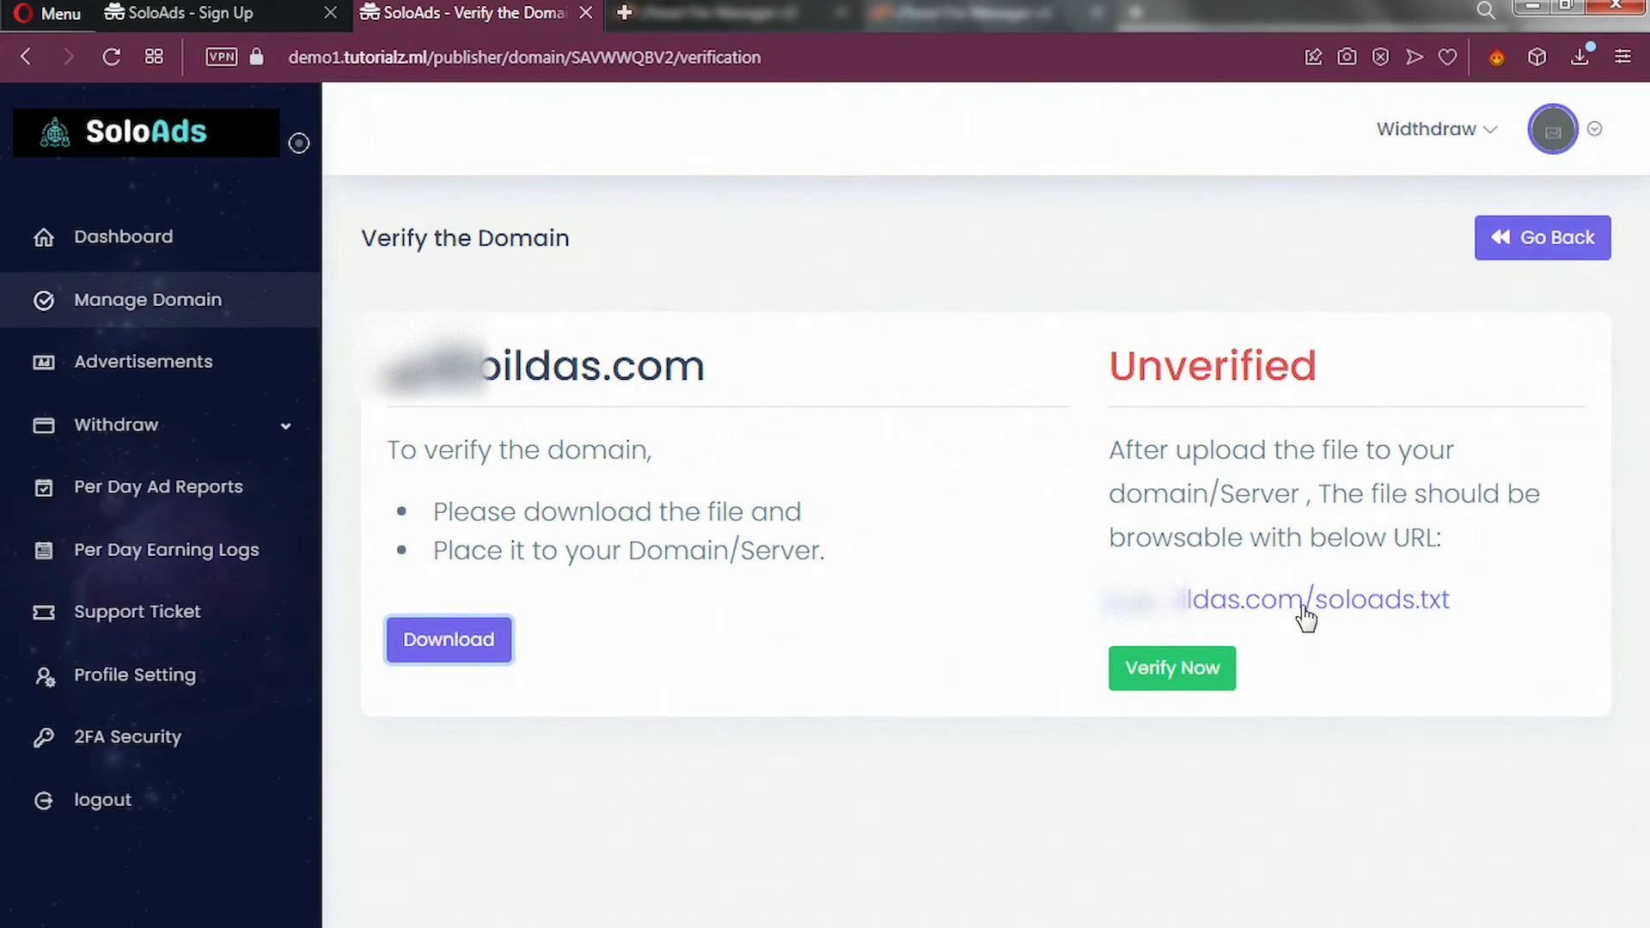
left_click(1302, 602)
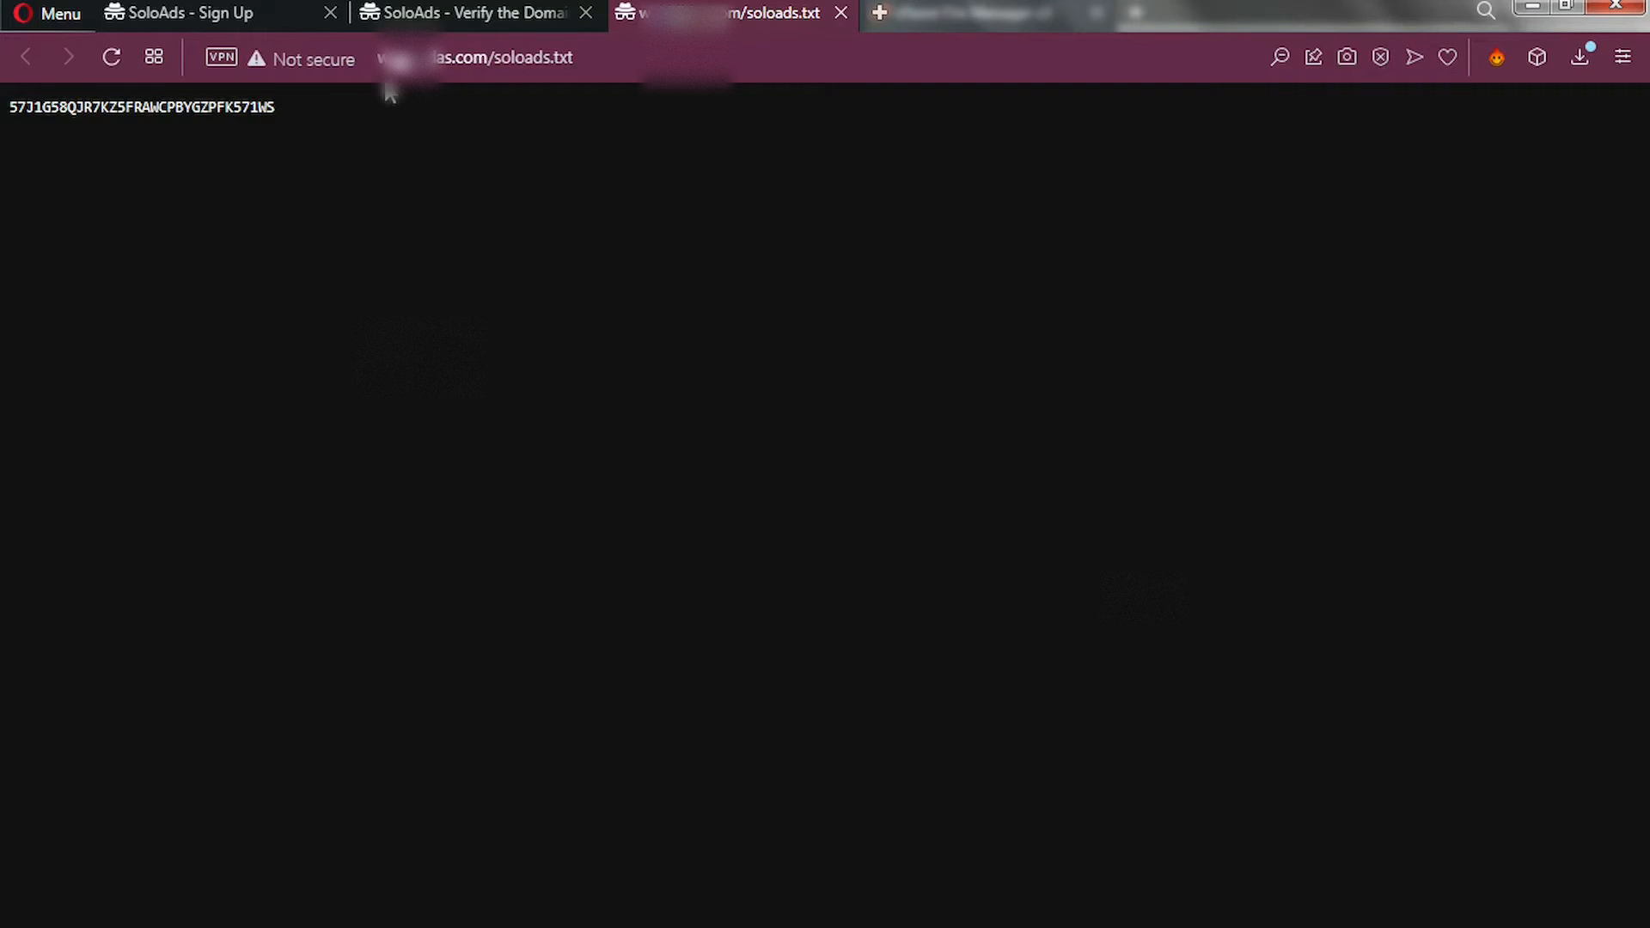
left_click_drag(289, 114, 2, 116)
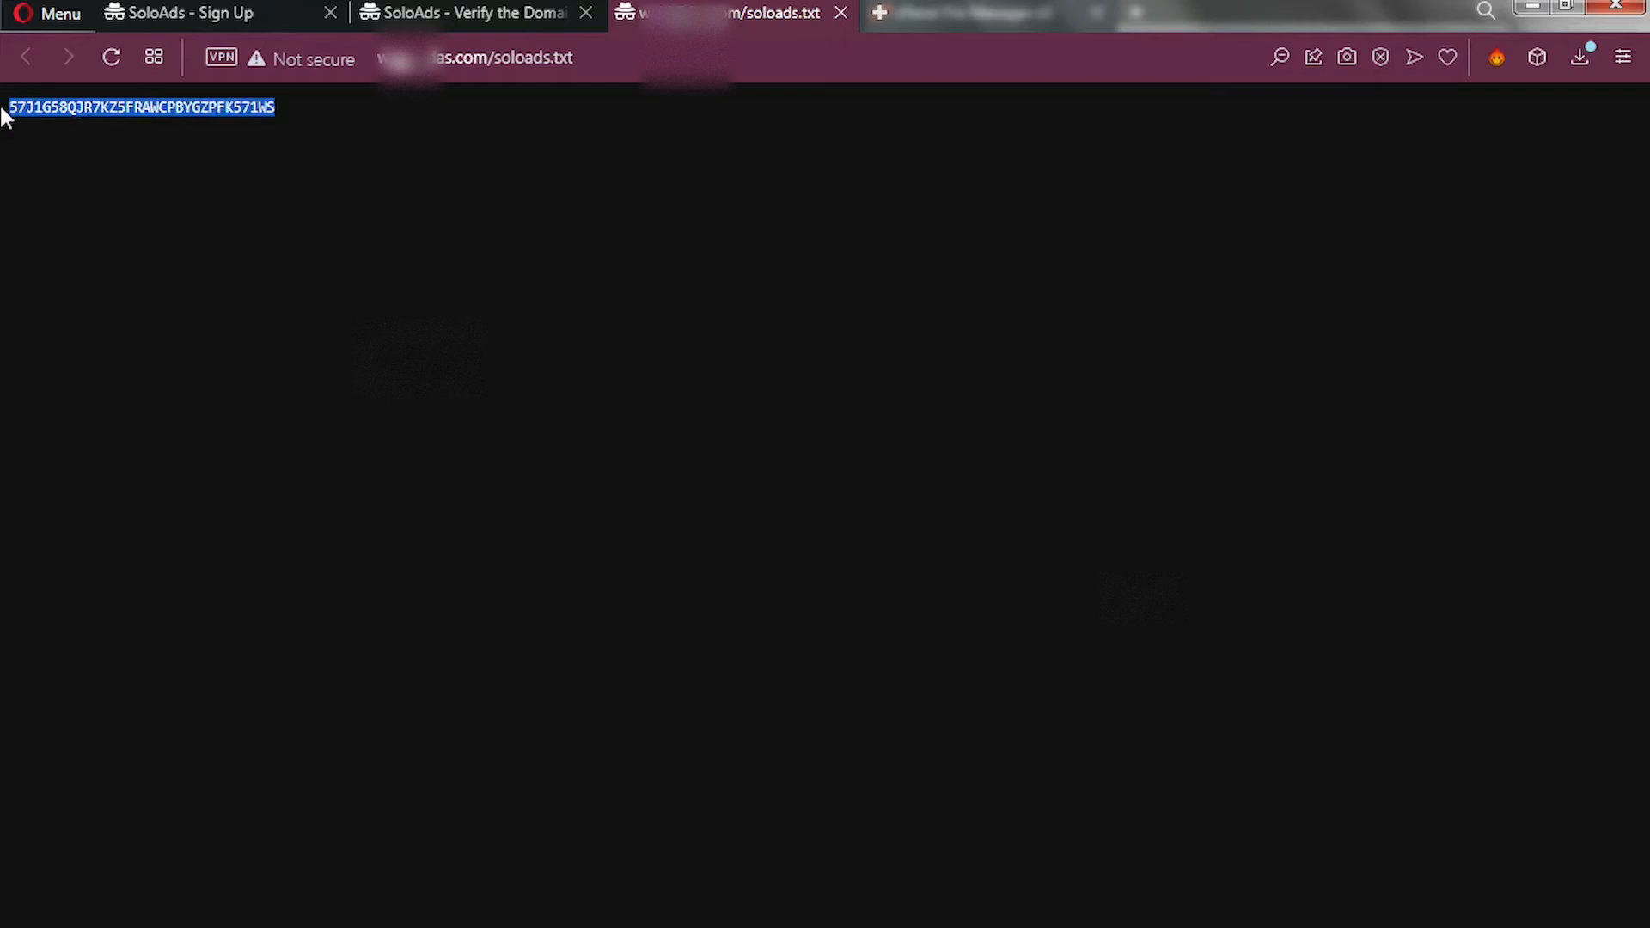
left_click(168, 111)
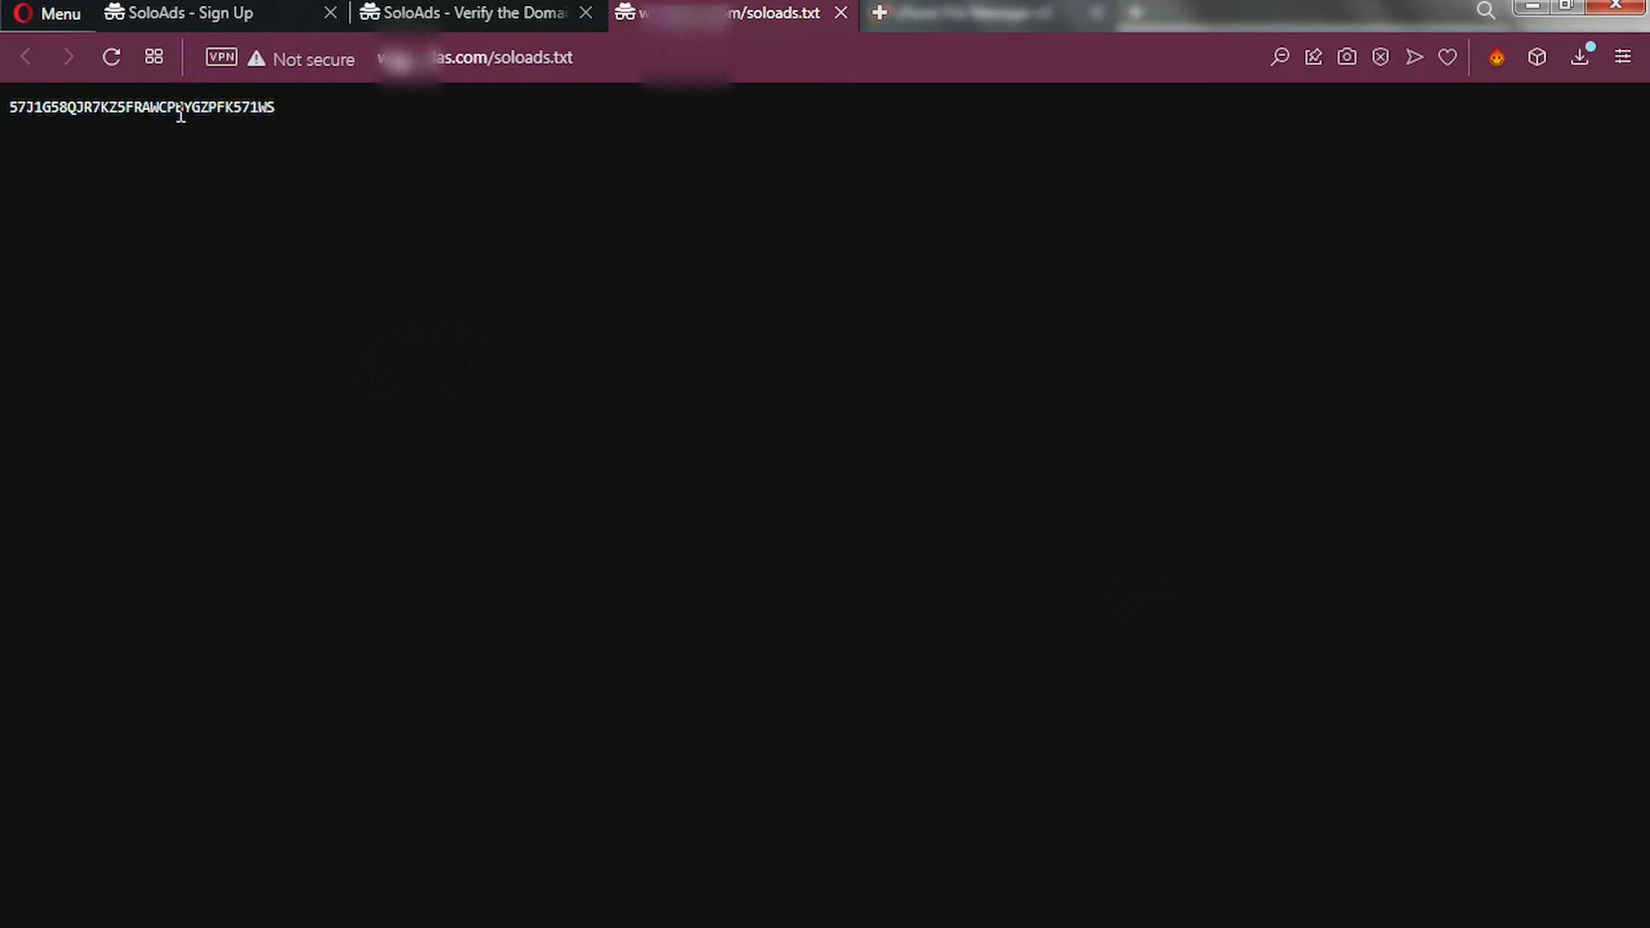
left_click(289, 115, "shift")
left_click_drag(287, 116, 2, 121)
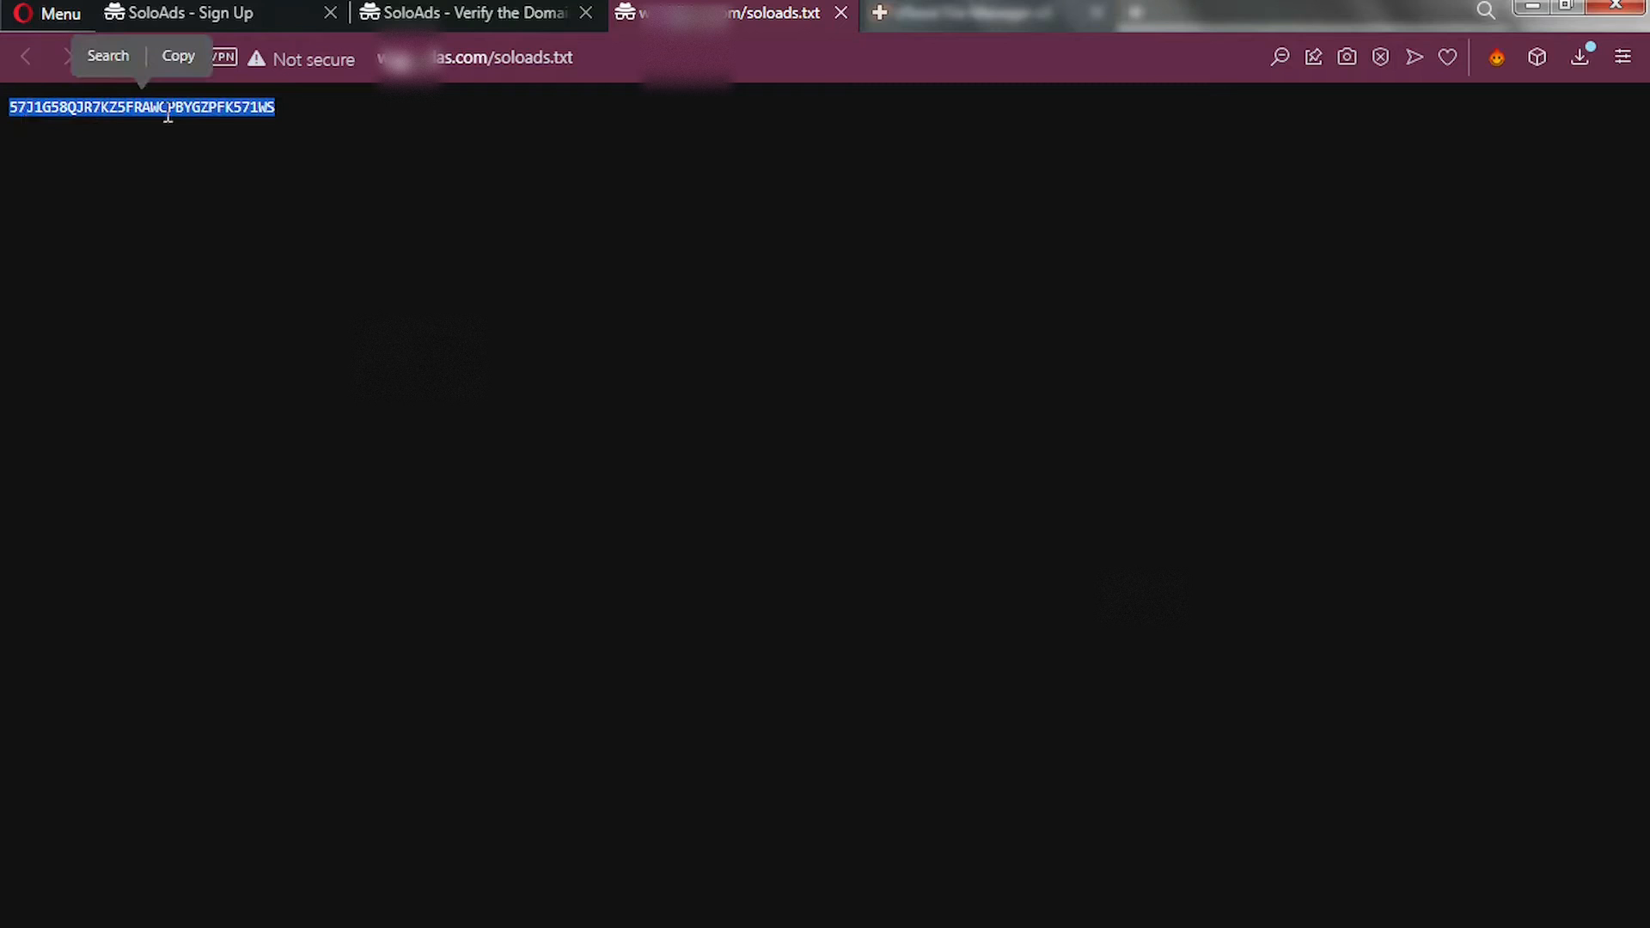
left_click(464, 14)
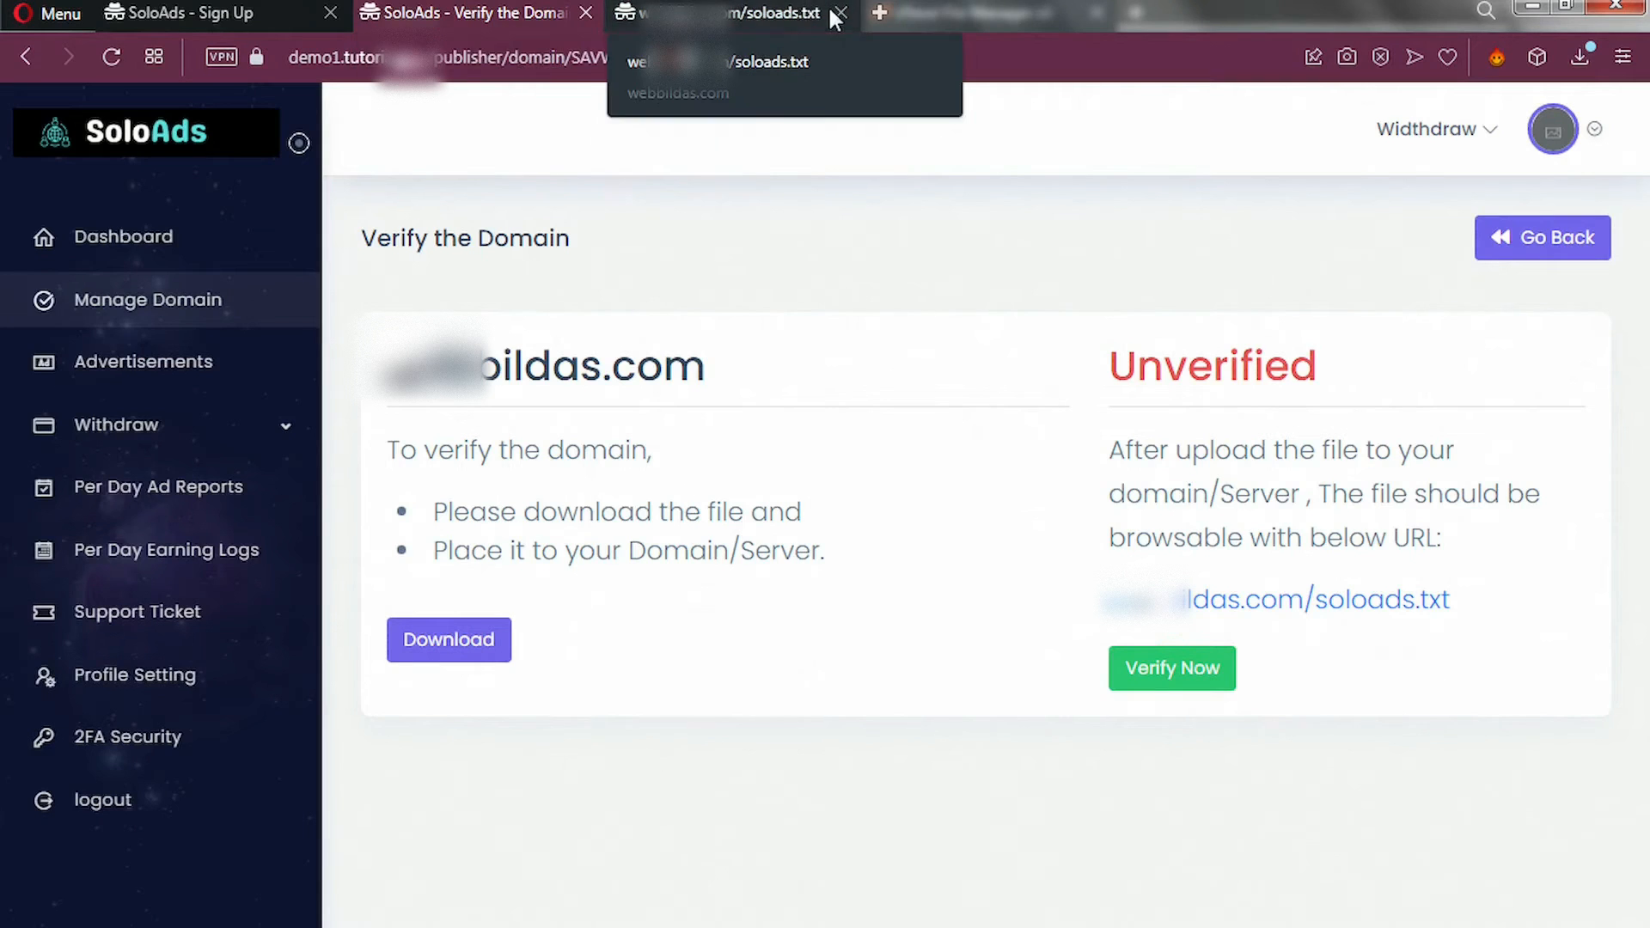
Close the soloads.txt tab, run Verify Now to verify the domain, and open the Advertise Types list.
left_click(841, 14)
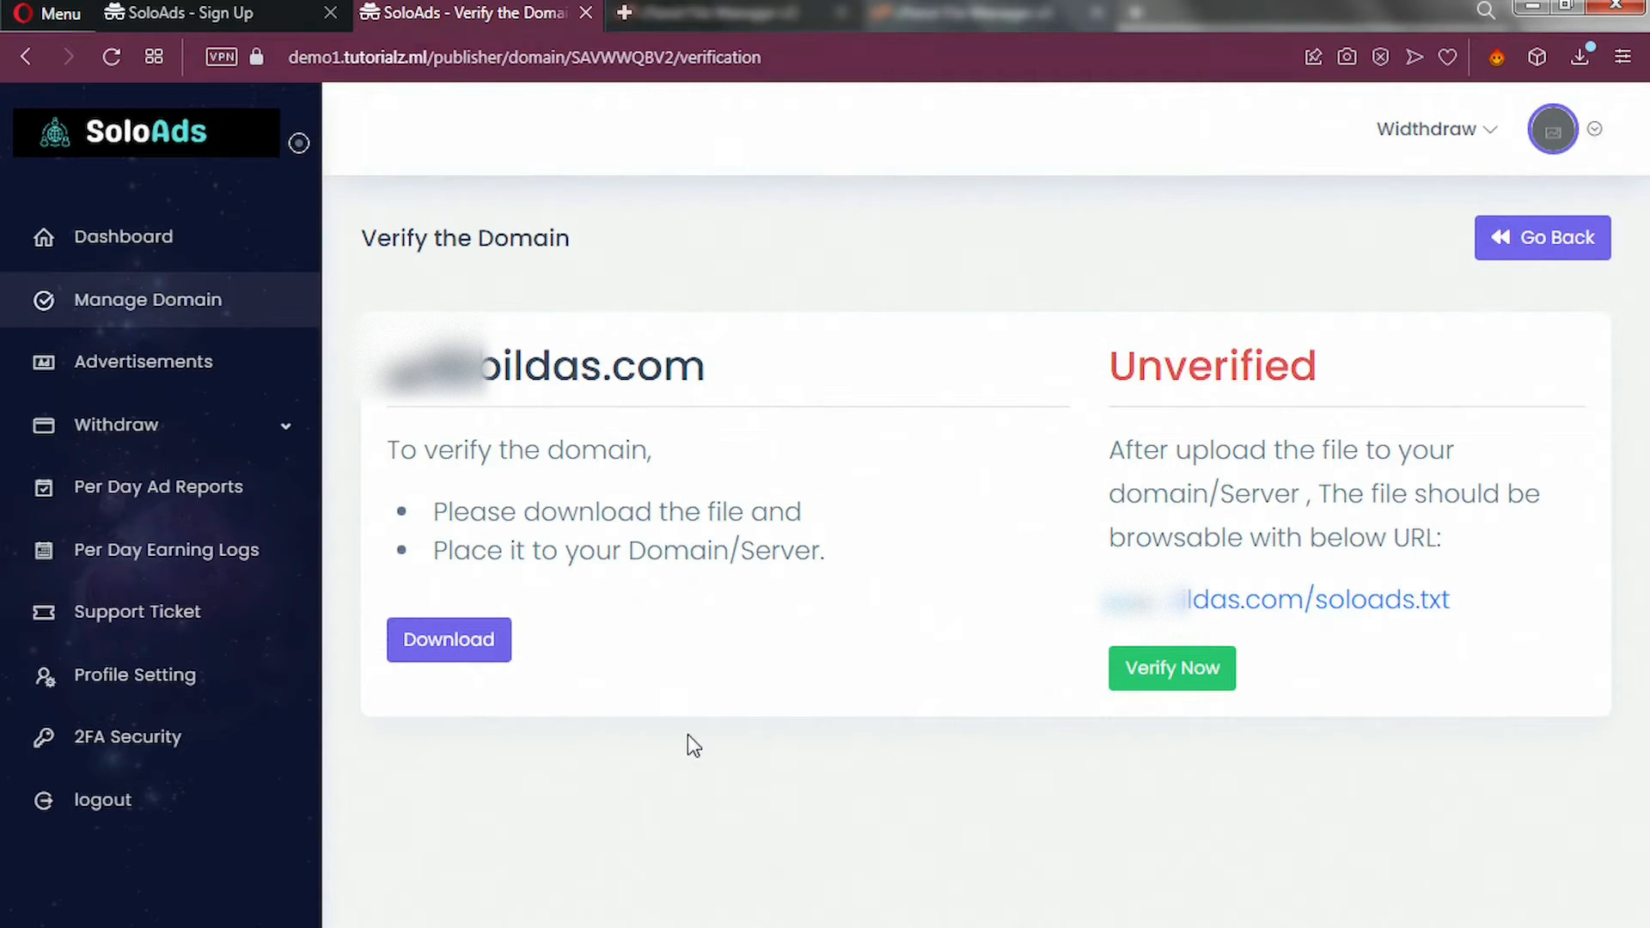
left_click(1160, 684)
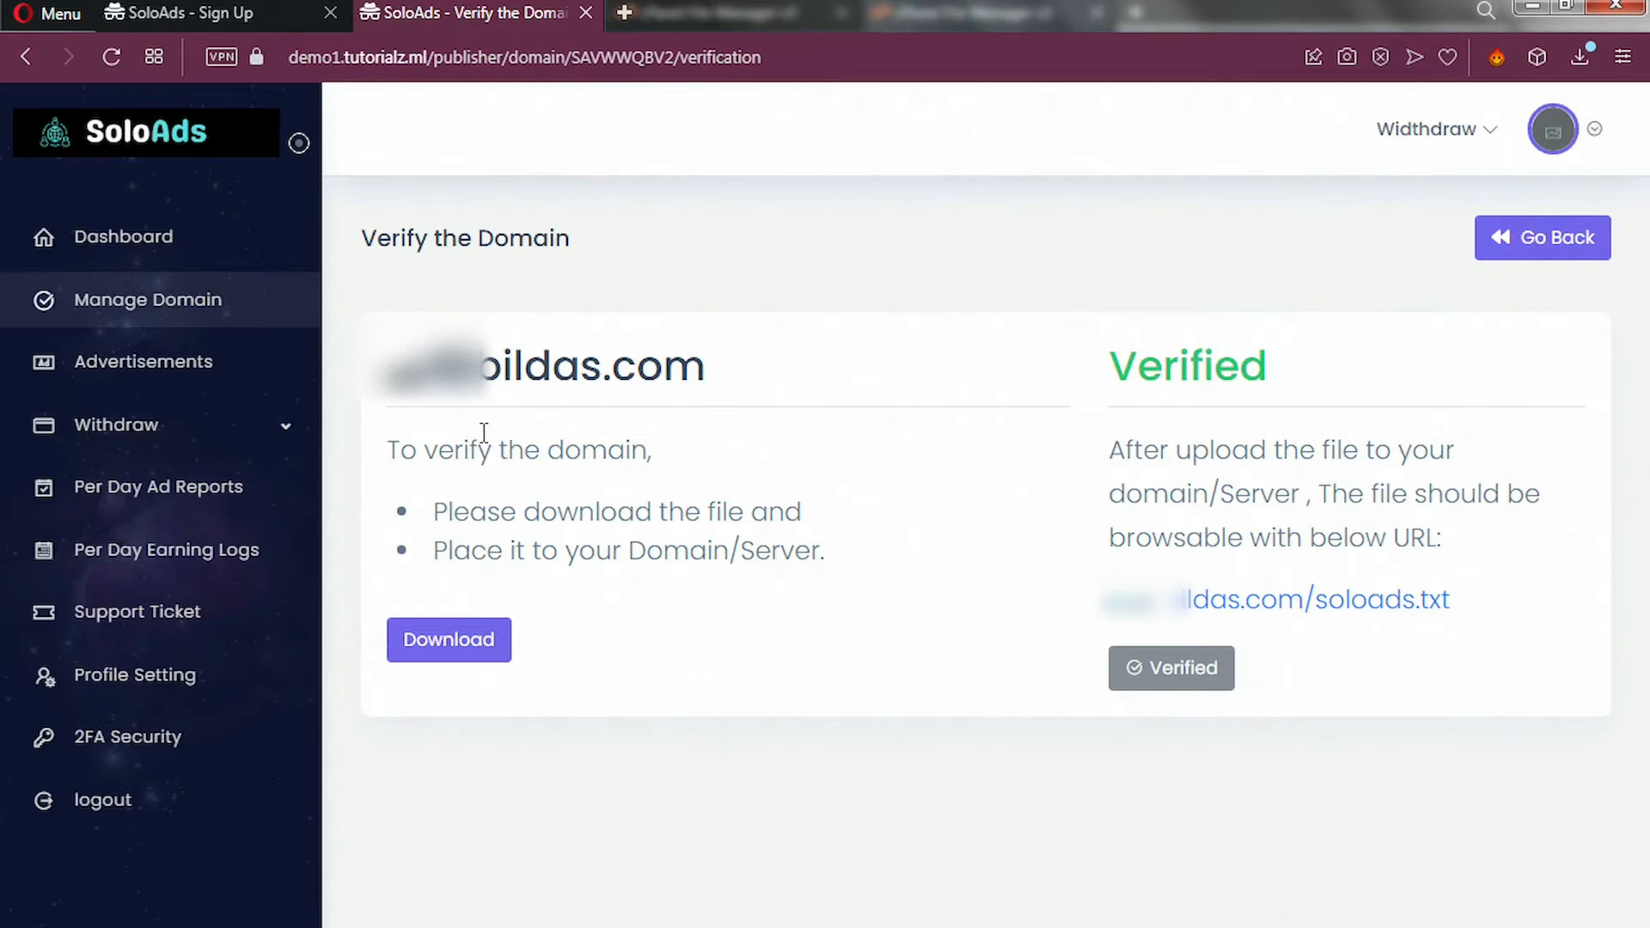
left_click(141, 370)
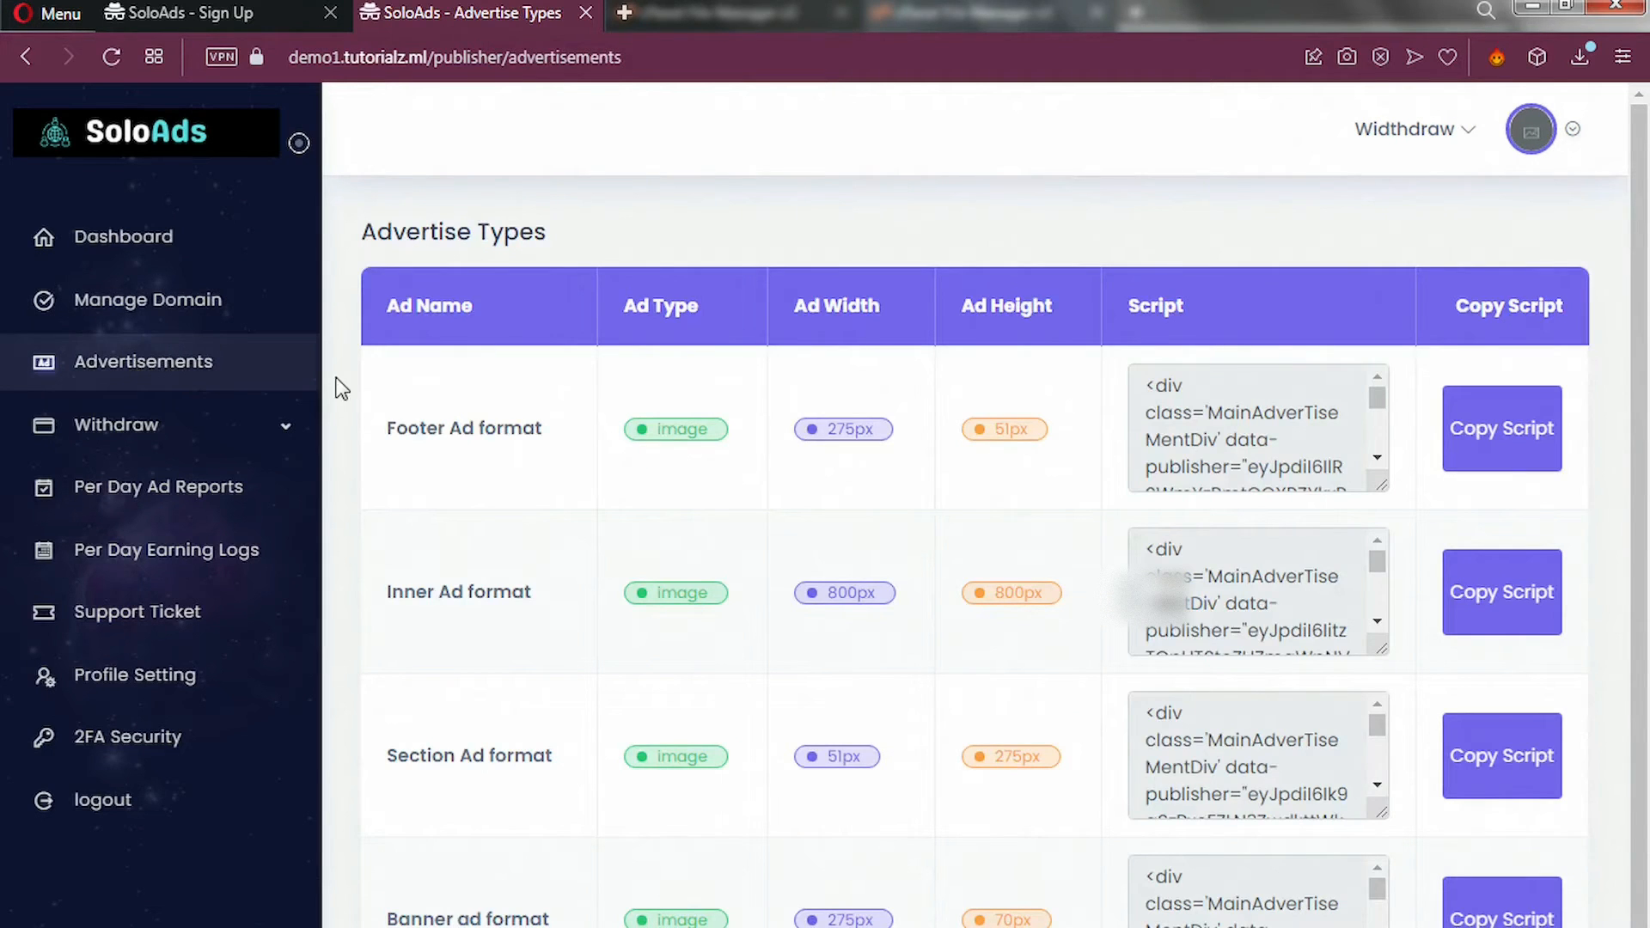
Copy the Footer Ad embed script and expand the Withdraw section in the sidebar.
left_click(1497, 462)
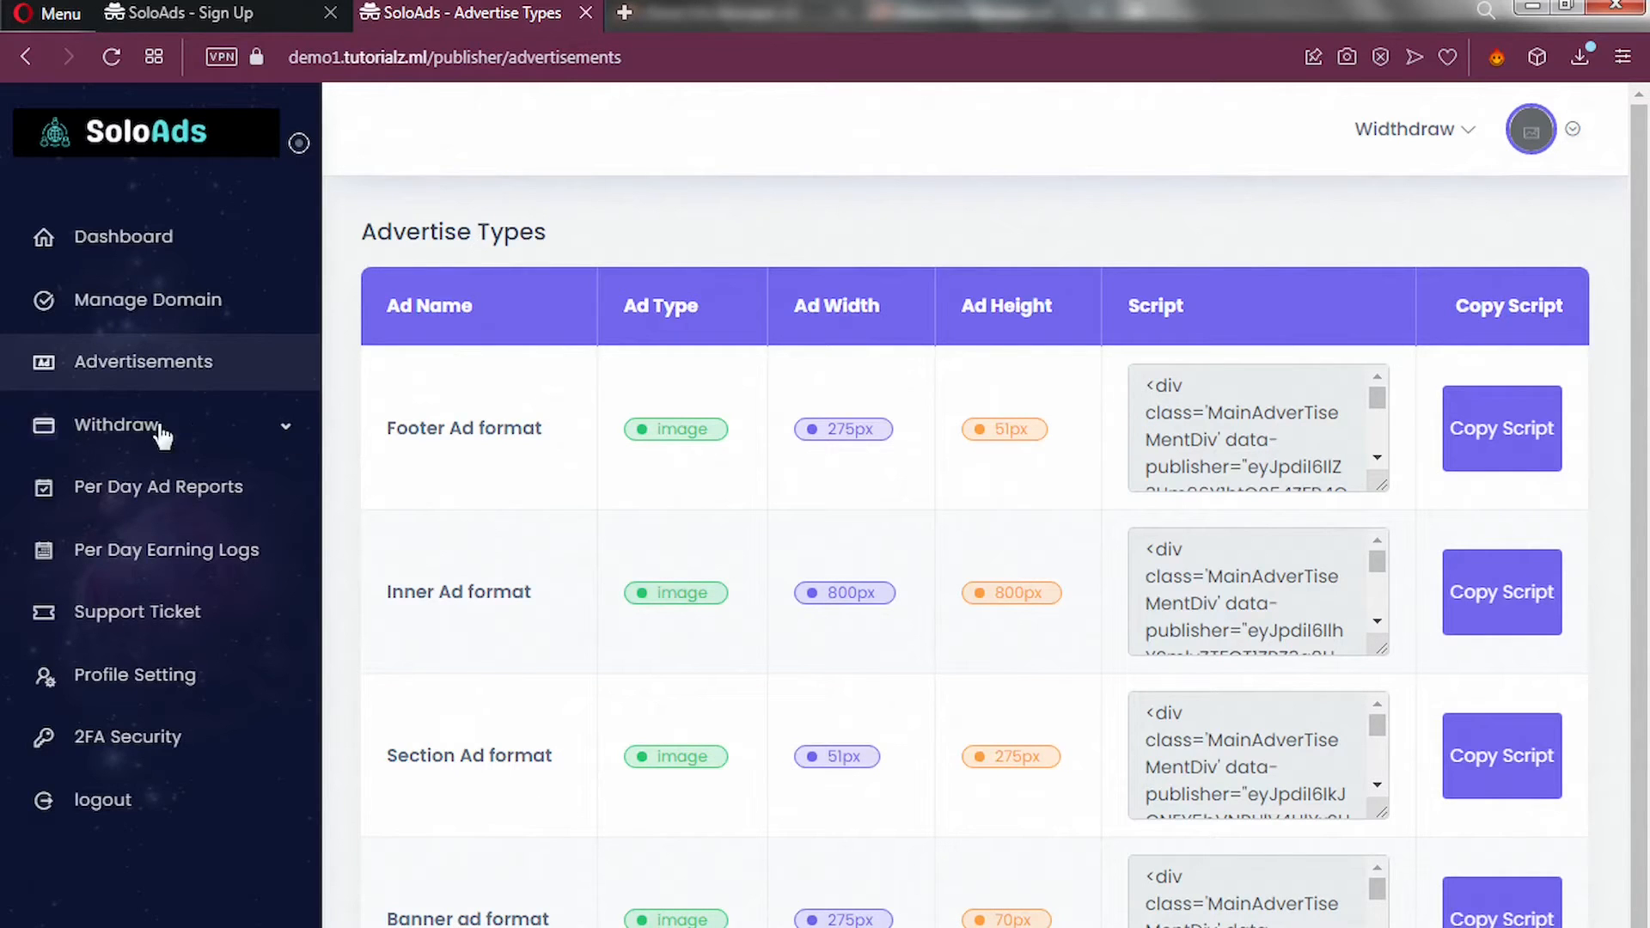
left_click(283, 431)
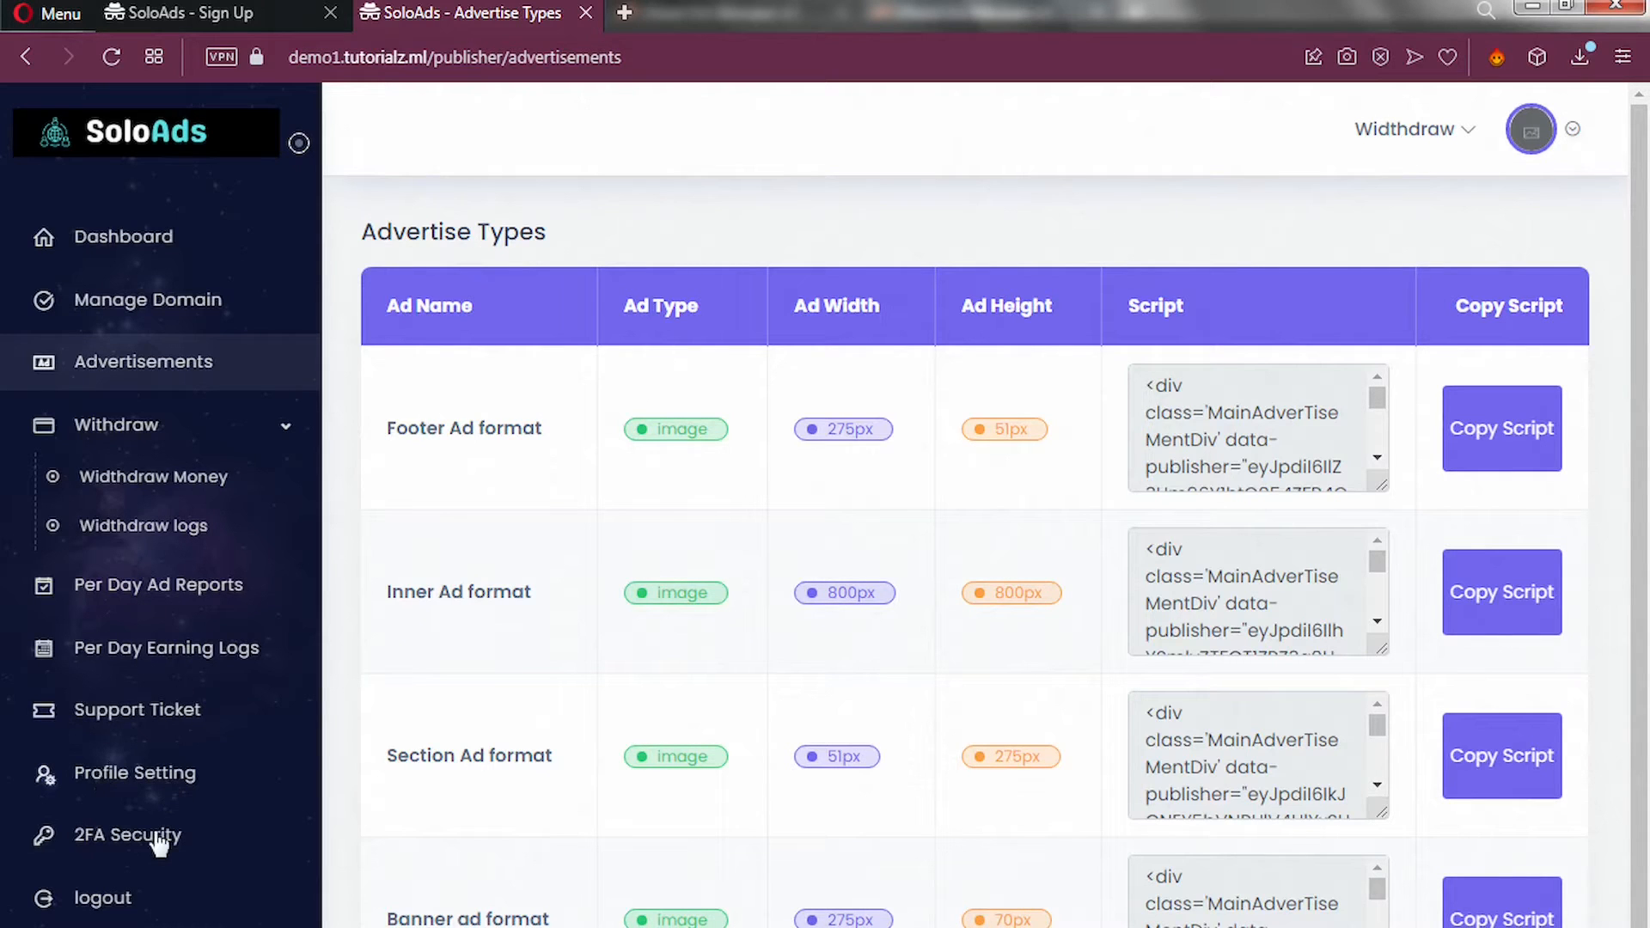
Log out of the publisher account to return to the Login page.
left_click(115, 912)
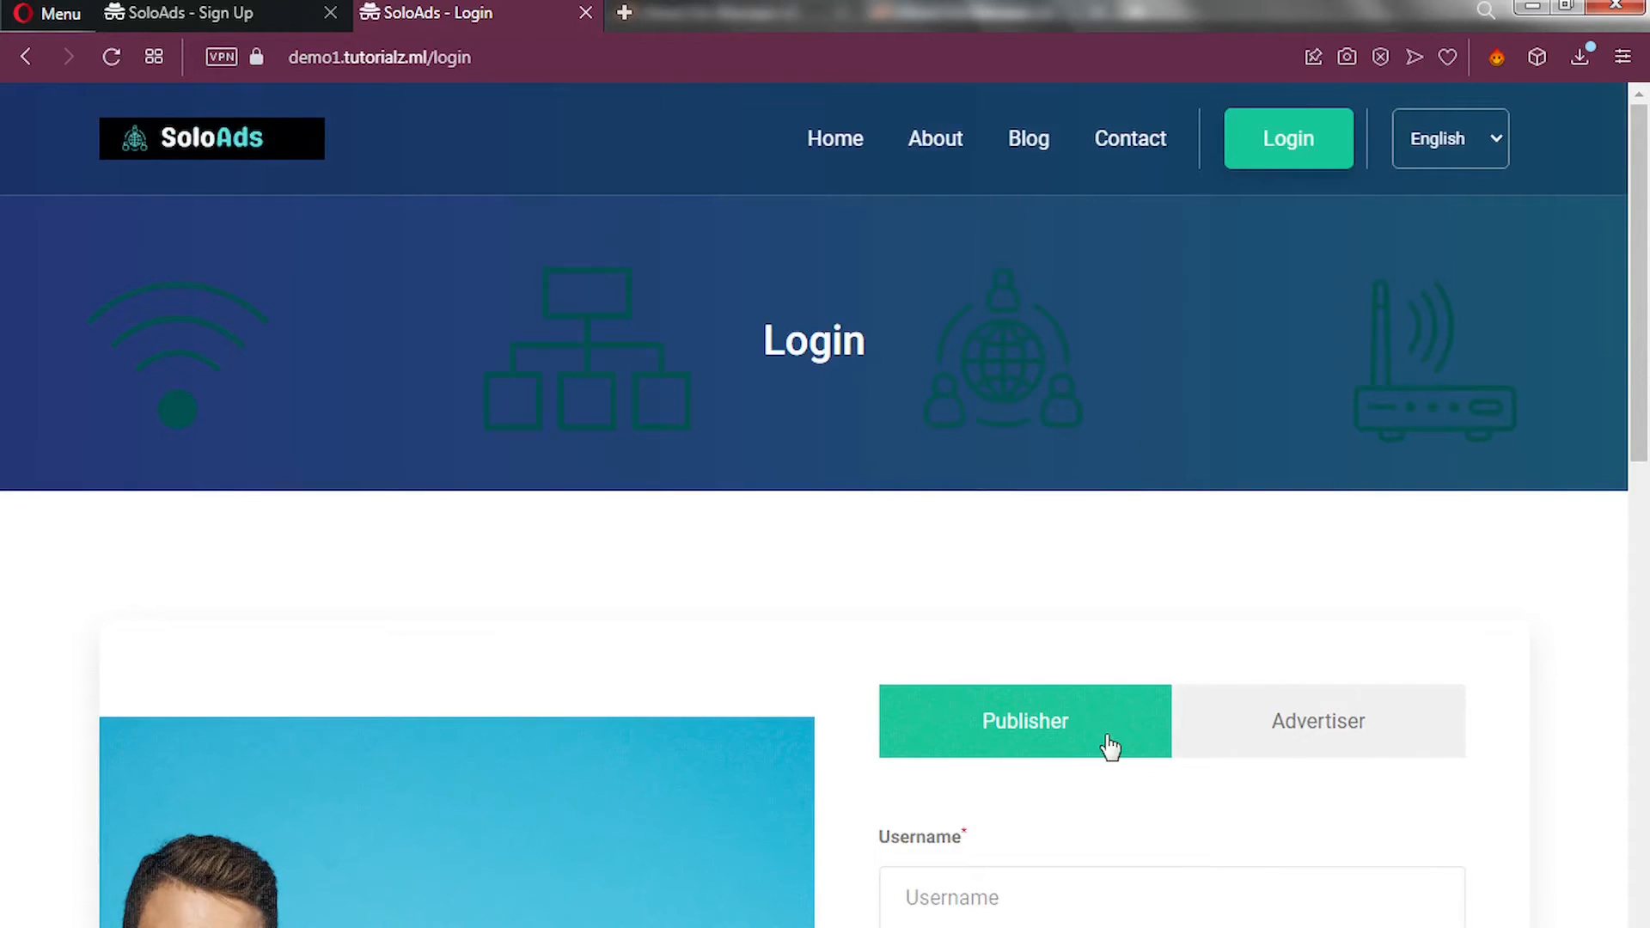
Switch the Login page to the Advertiser tab and scroll through its login form.
left_click(1287, 746)
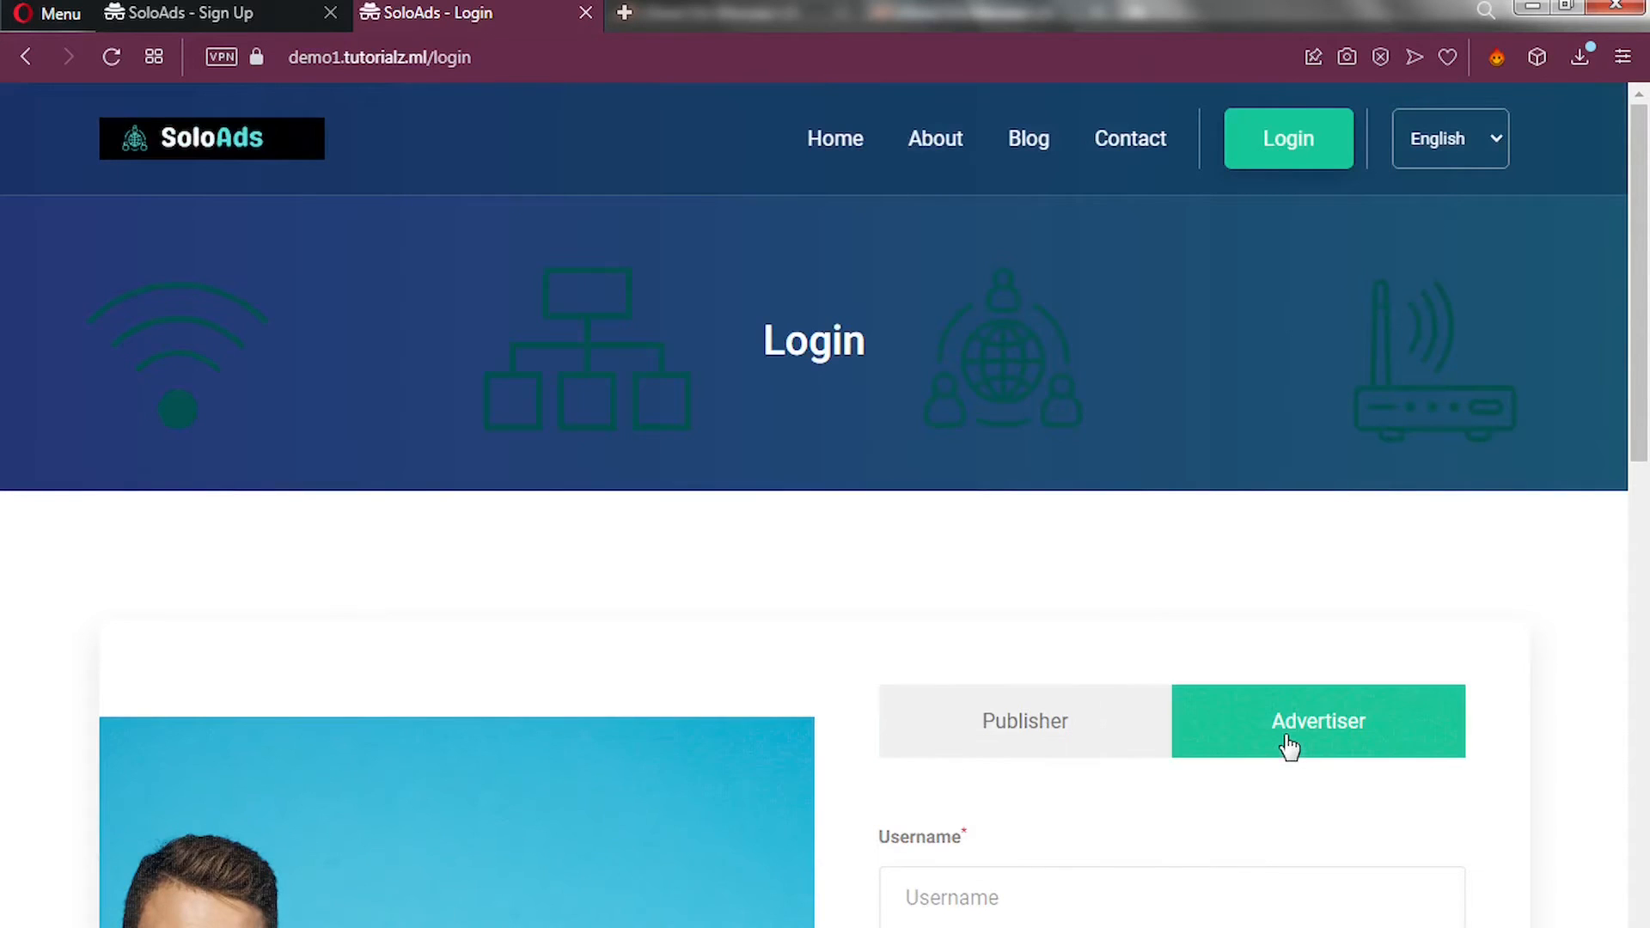
scroll(1289, 744, "down", 3)
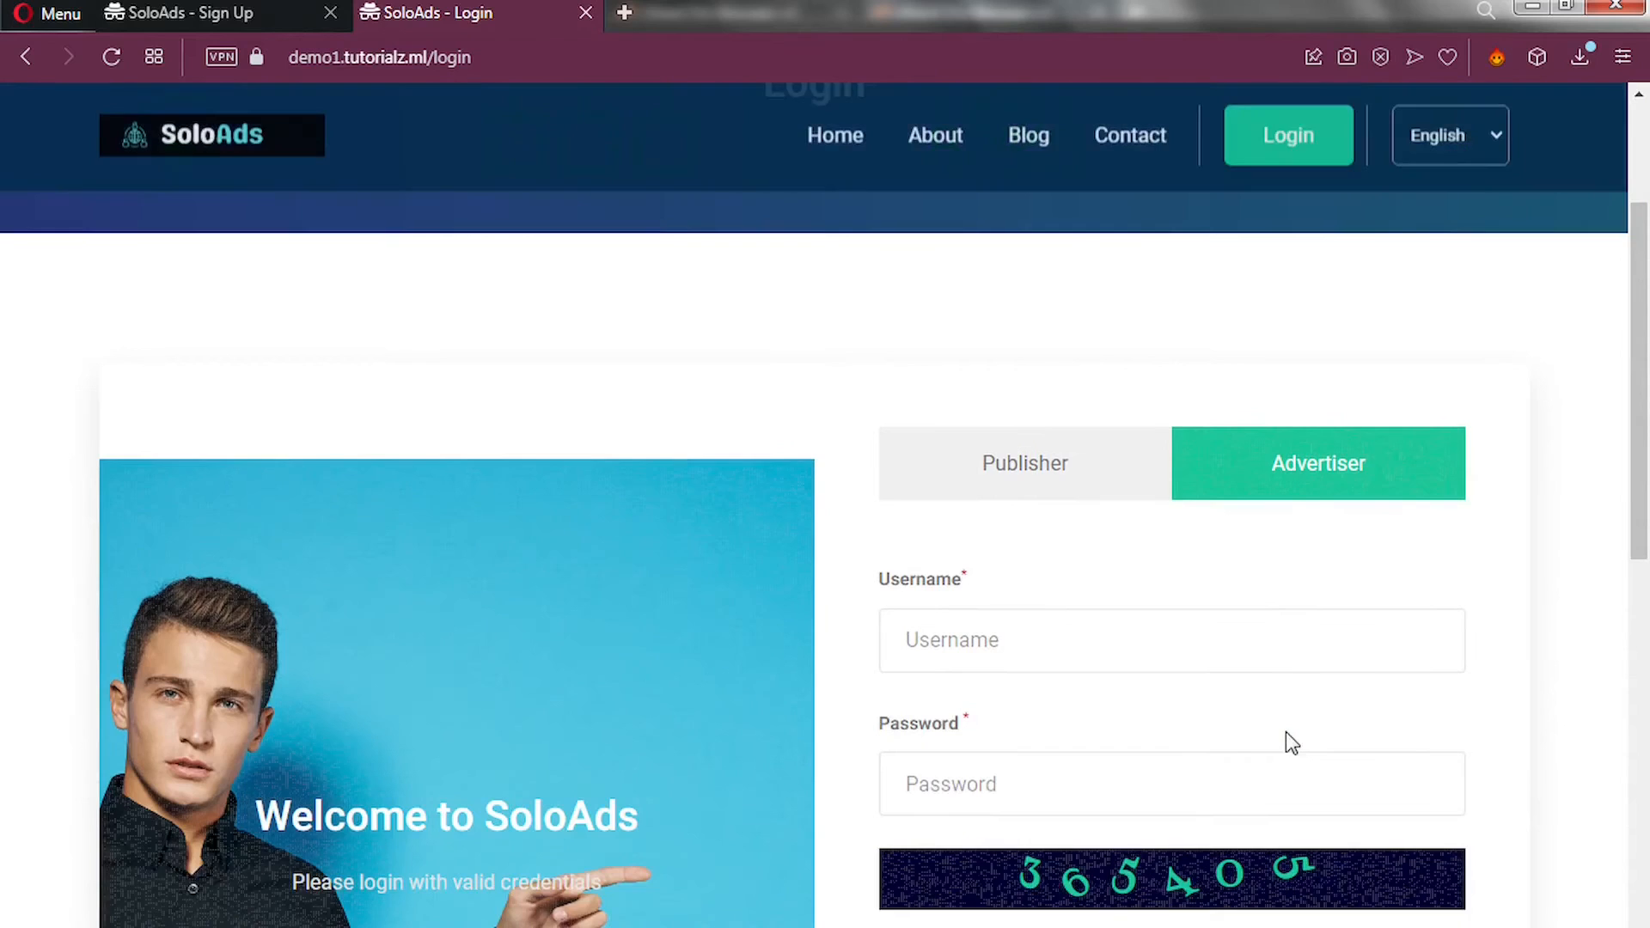
scroll(1290, 738, "down", 6)
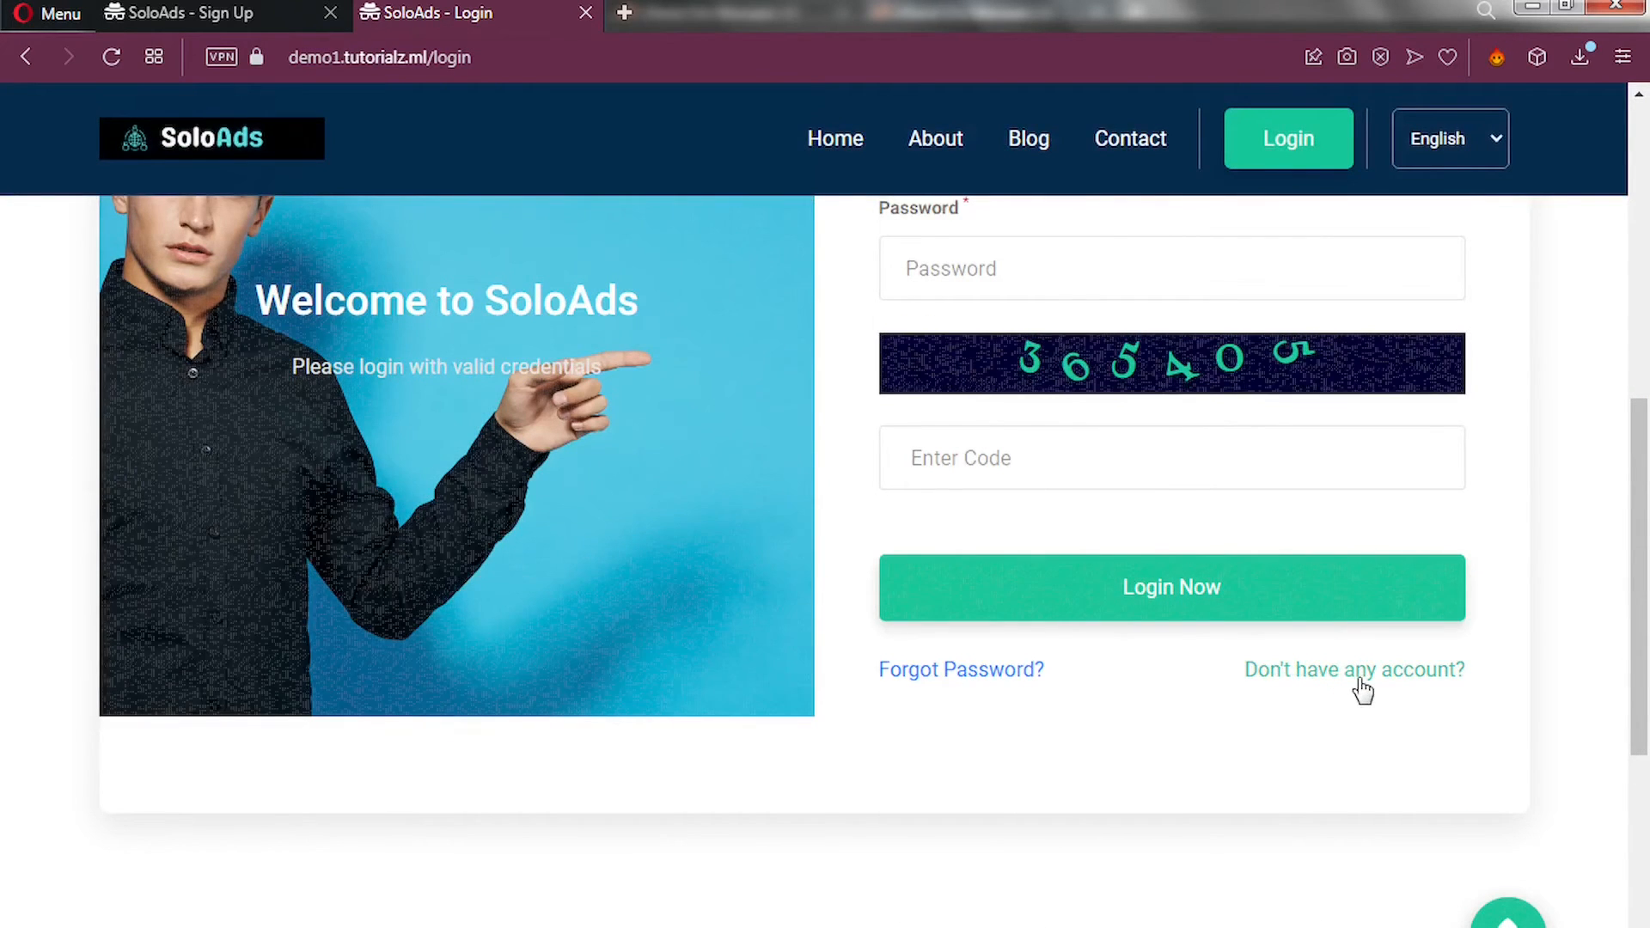
scroll(1363, 688, "up", 4)
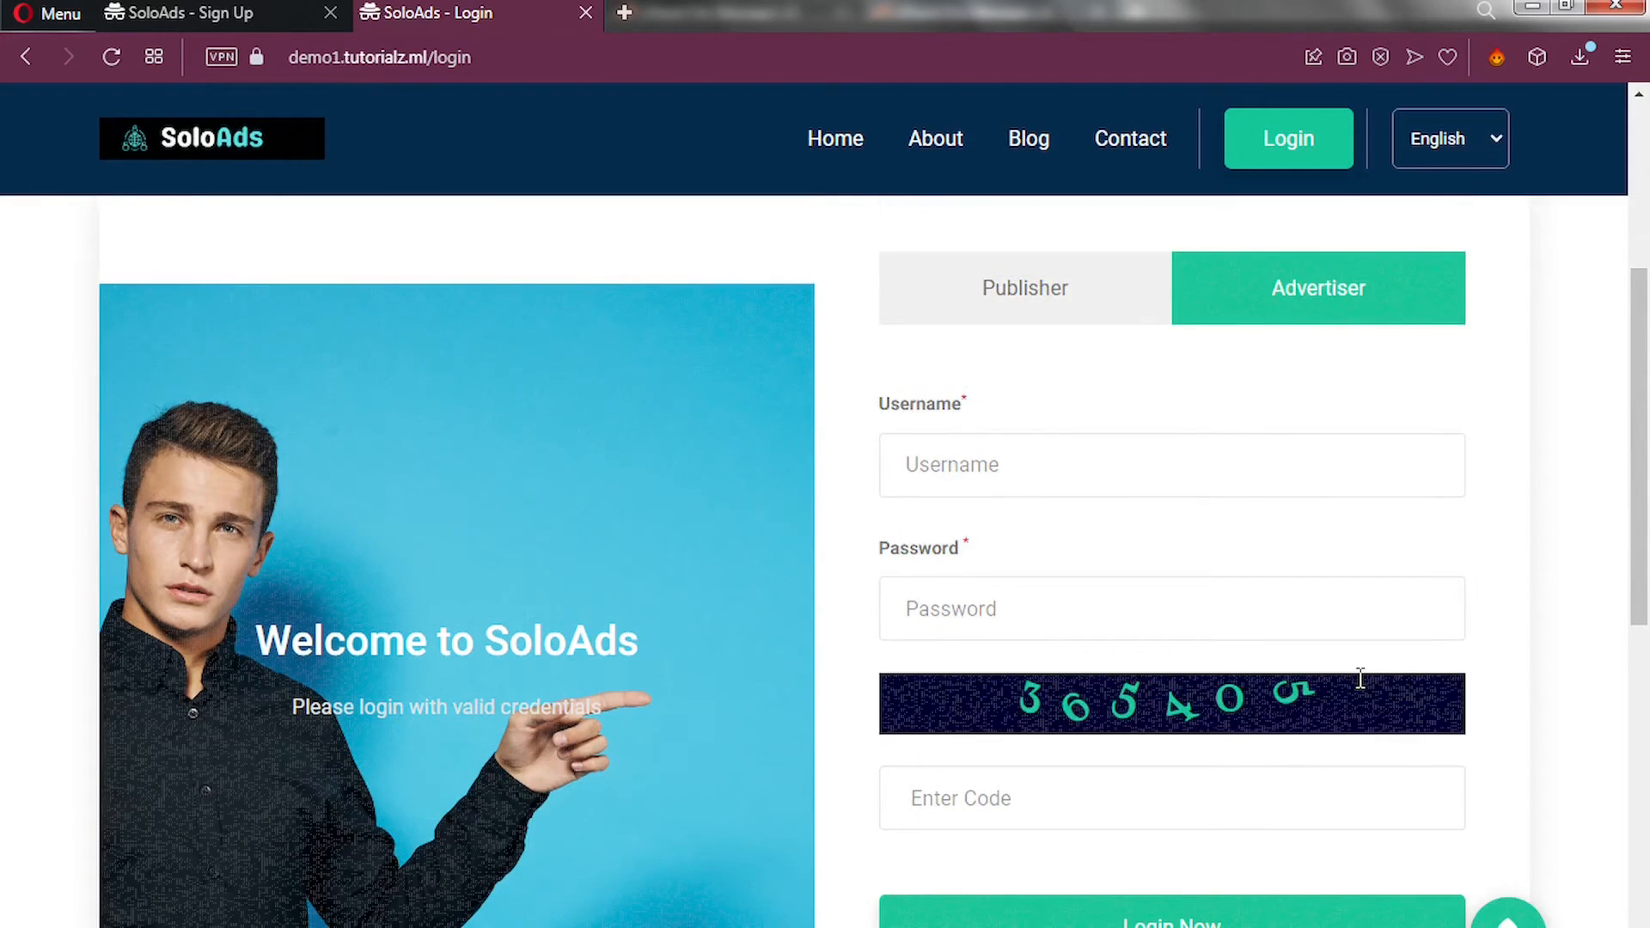
scroll(1358, 678, "up", 1)
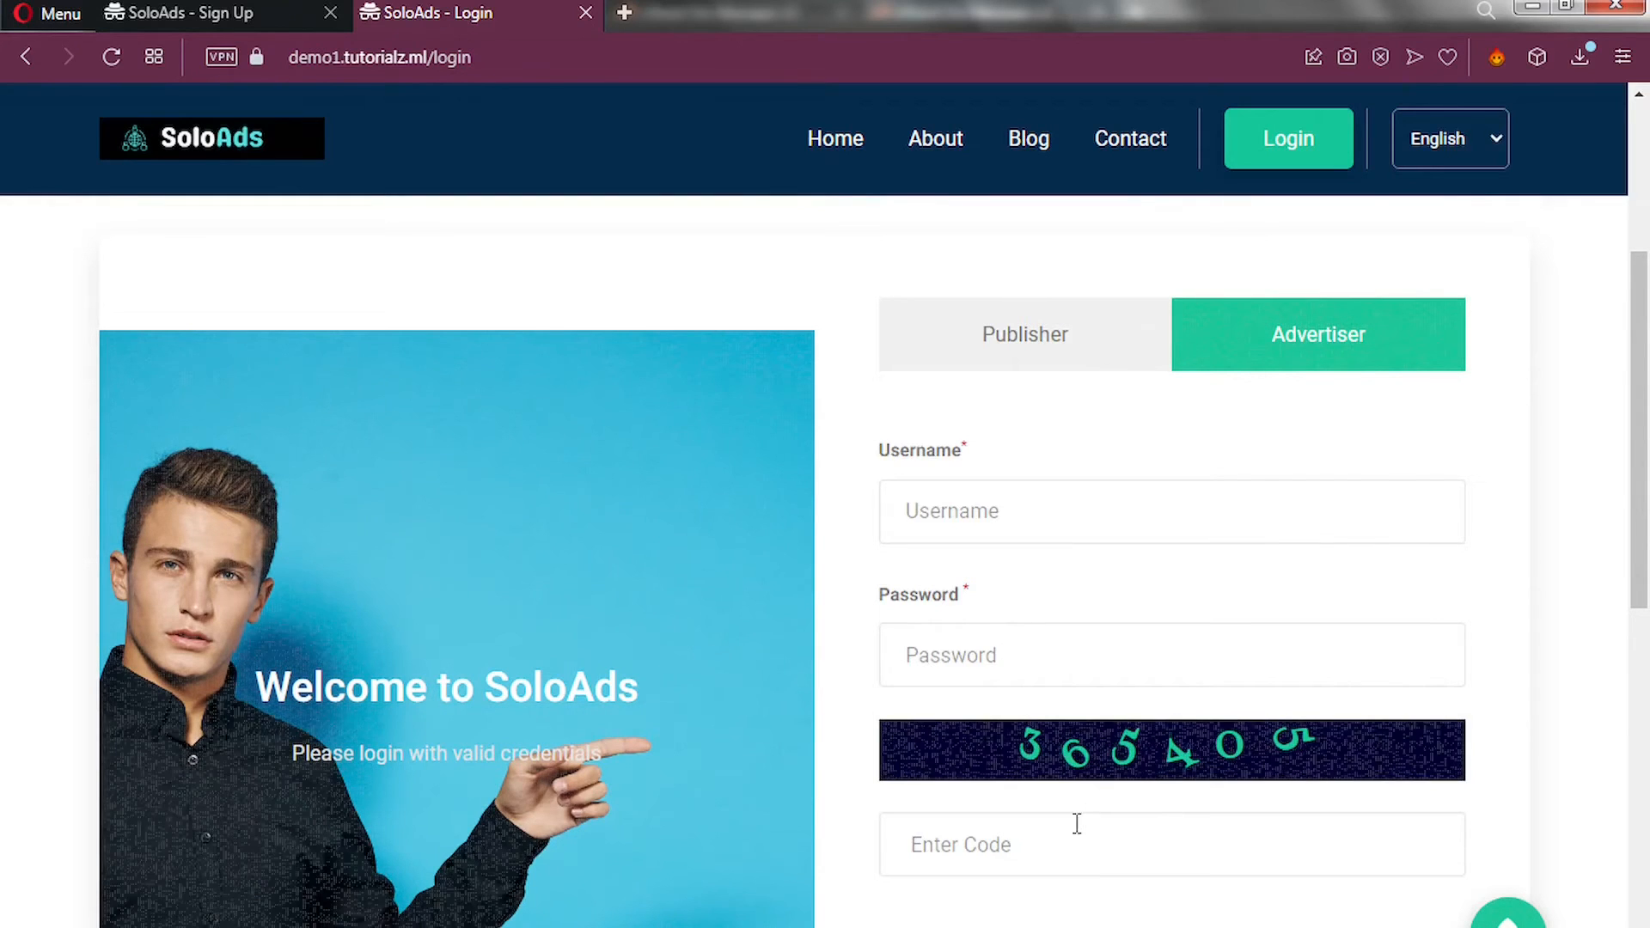
scroll(1075, 839, "down", 4)
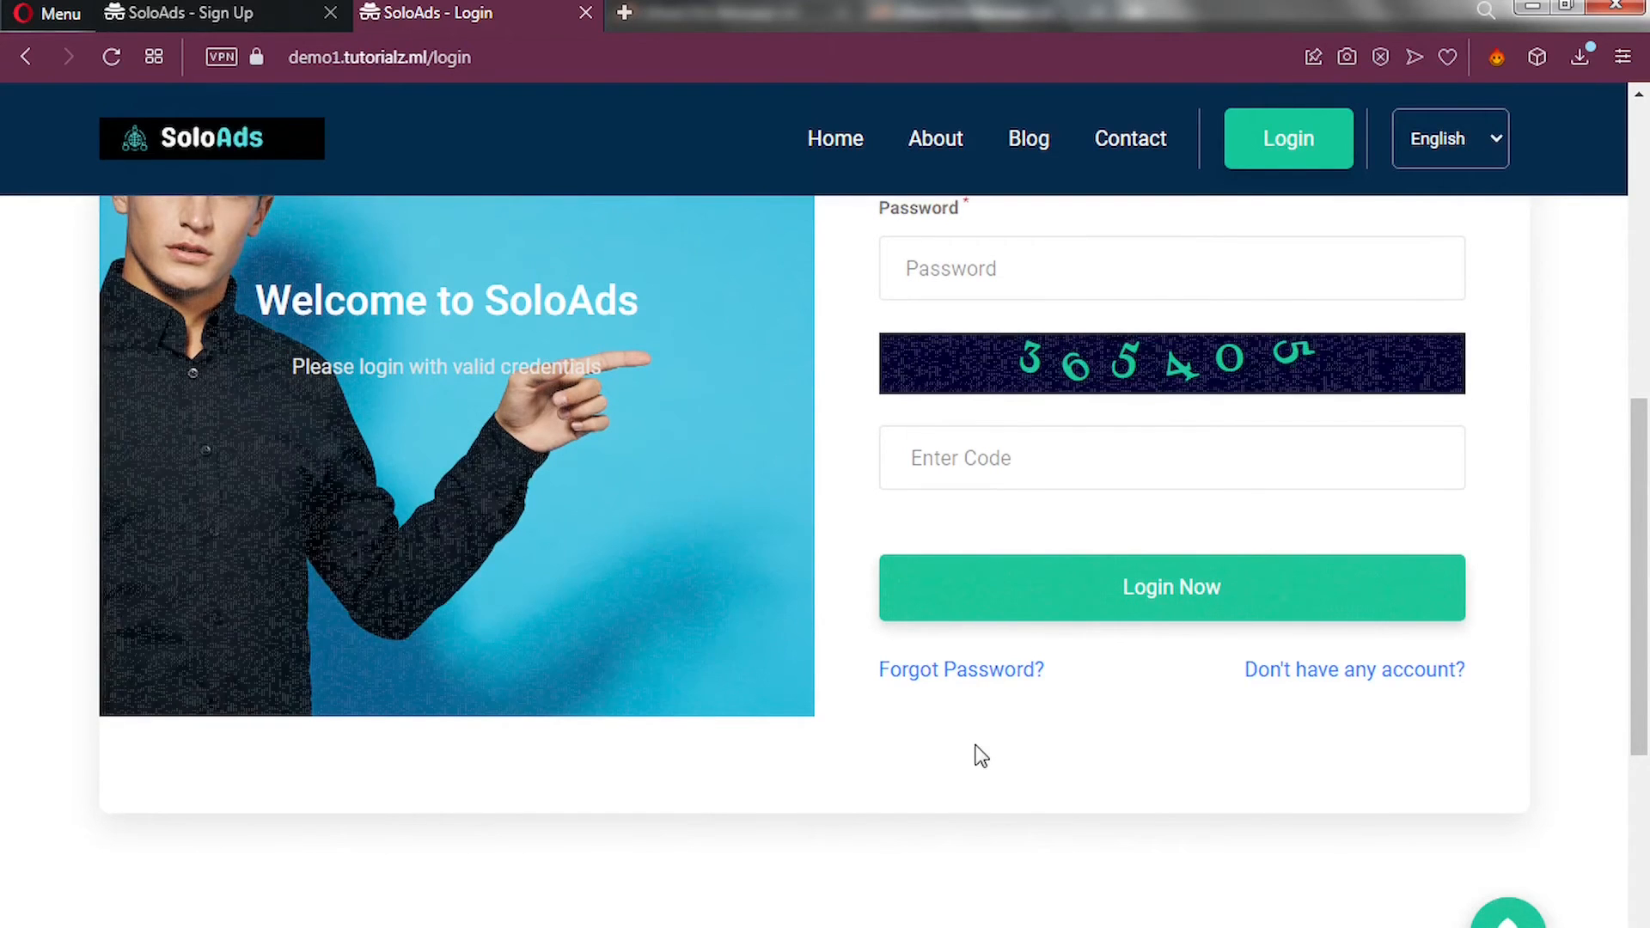
scroll(981, 756, "up", 5)
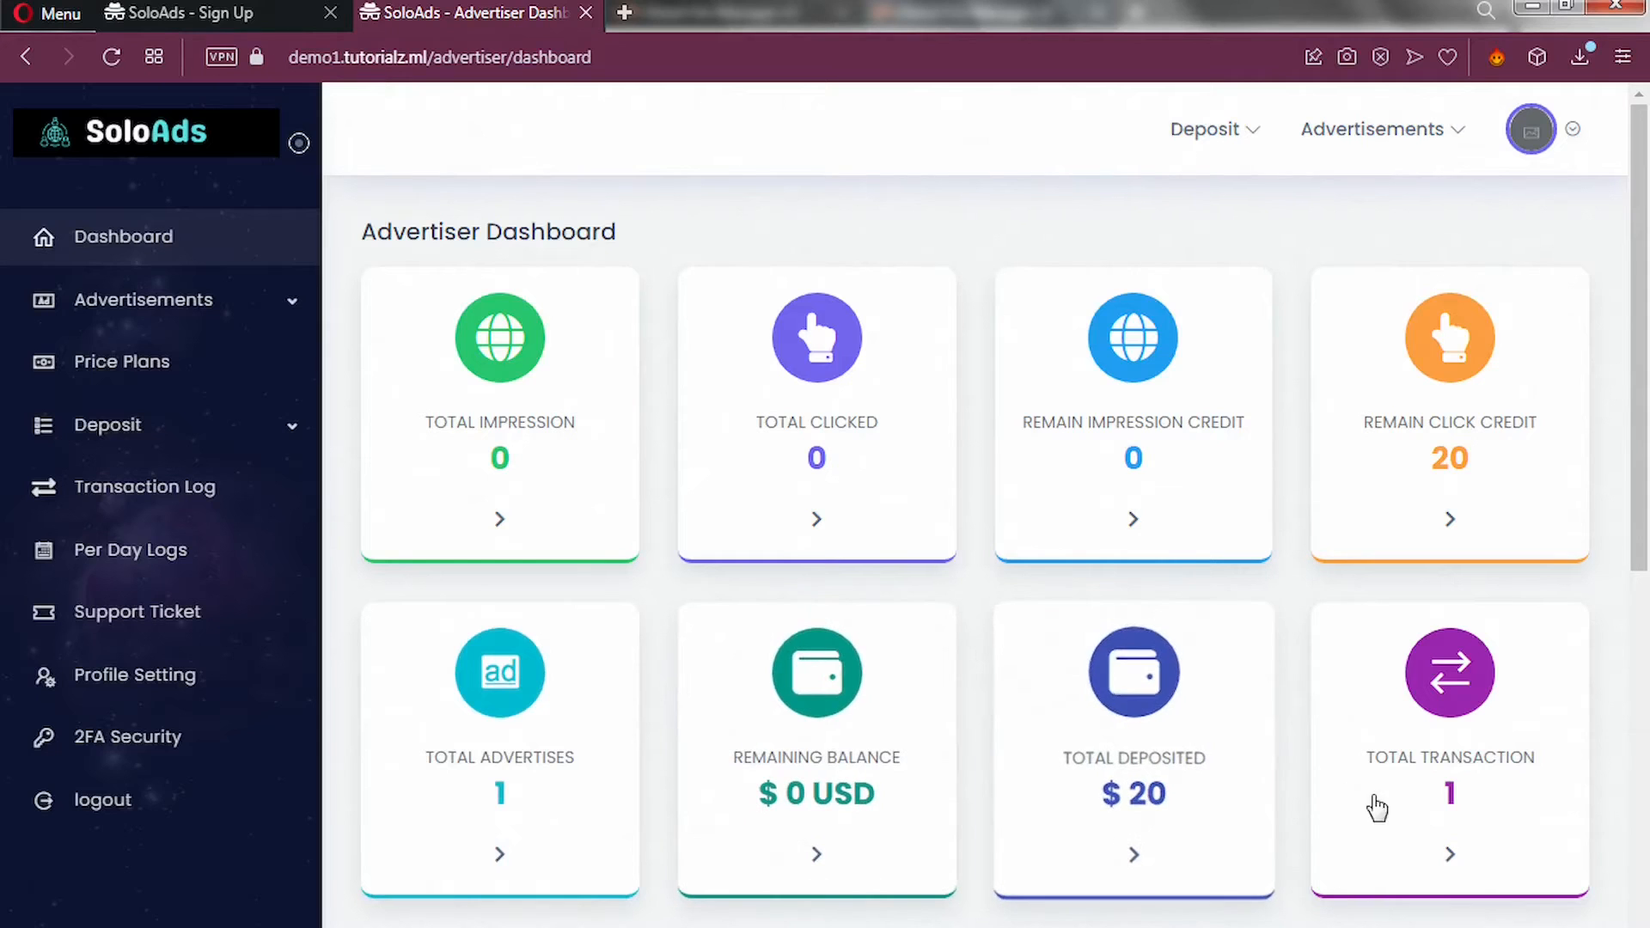
Scroll down the Advertiser Dashboard through today's spend and the May report charts, then back up.
scroll(1384, 801, "down", 3)
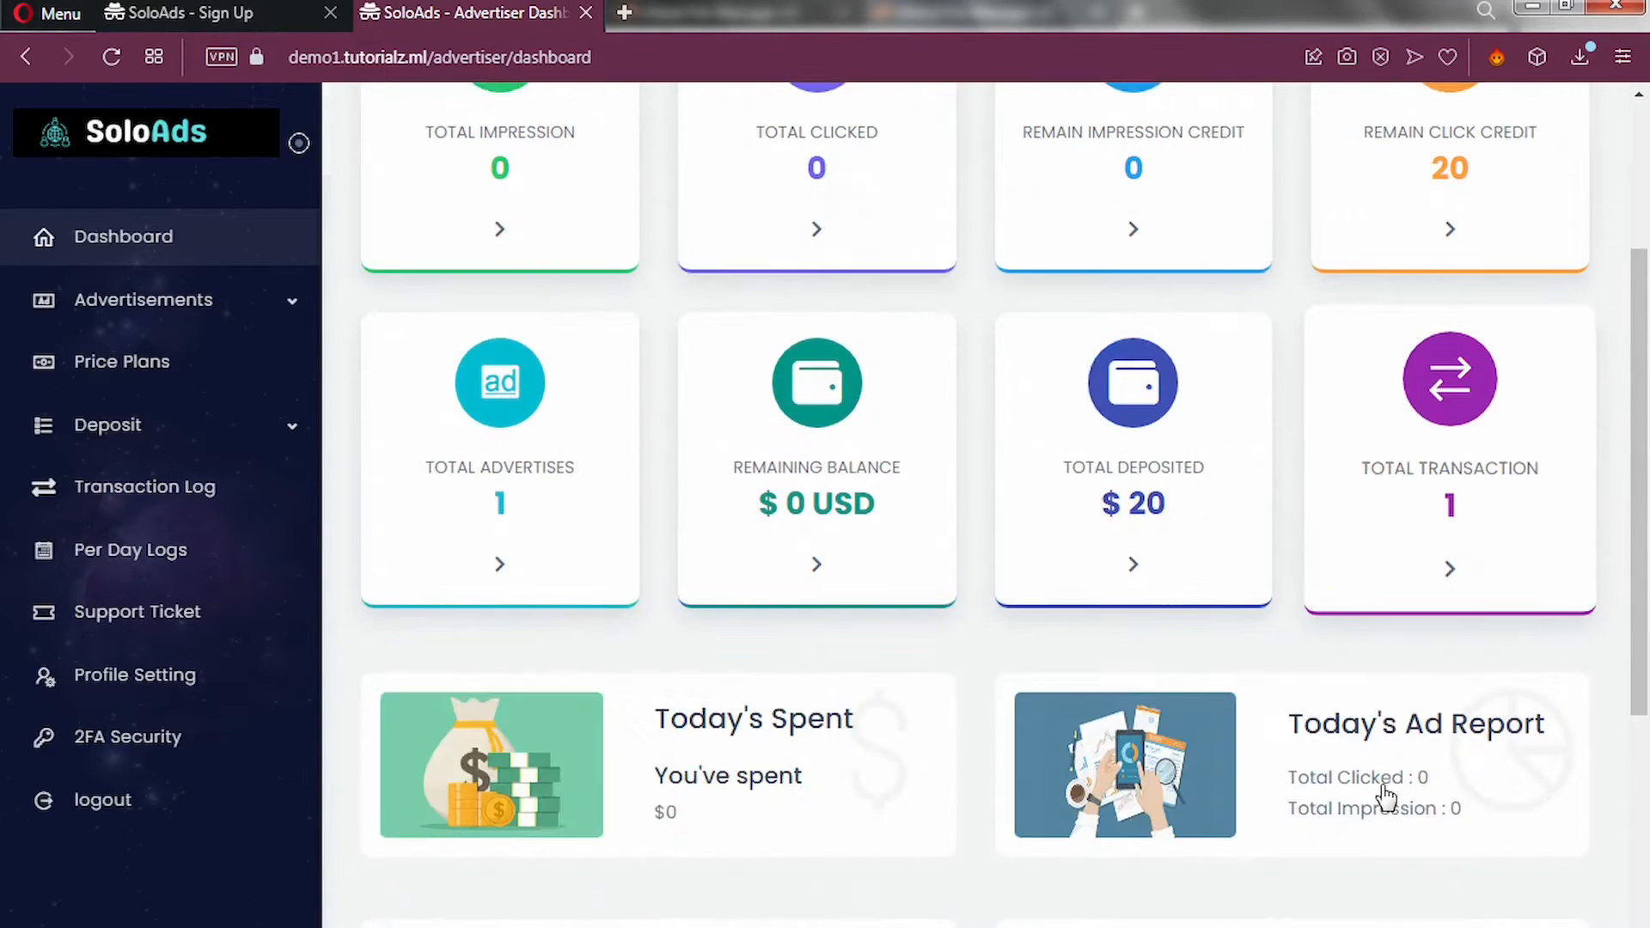
scroll(824, 636, "down", 2)
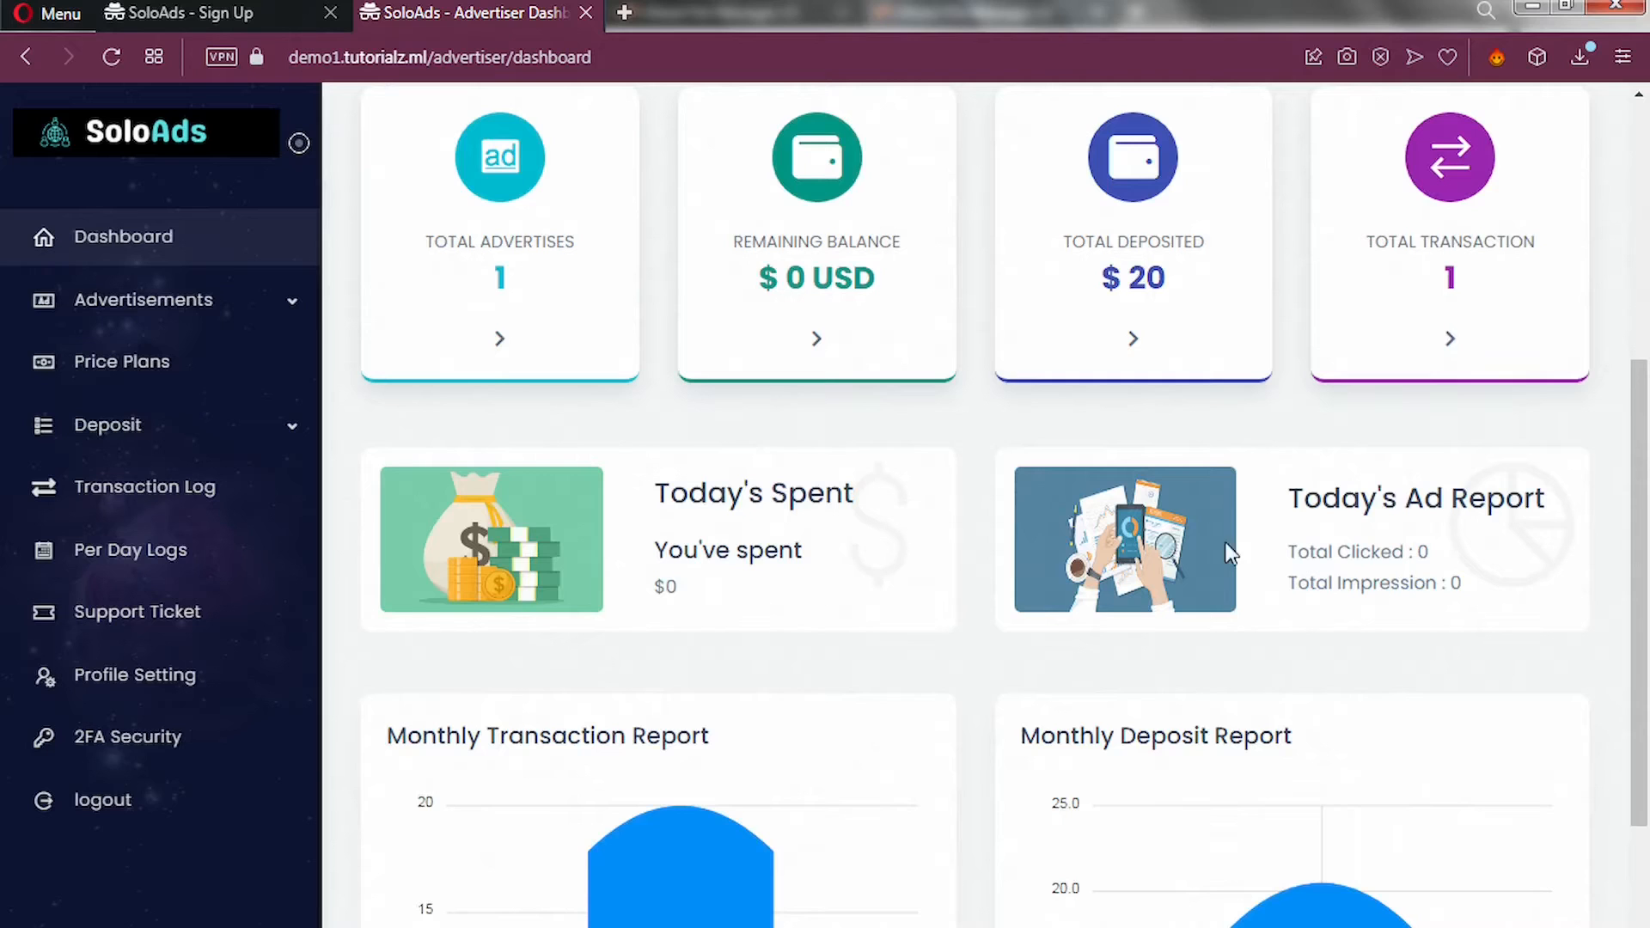
scroll(1200, 620, "down", 4)
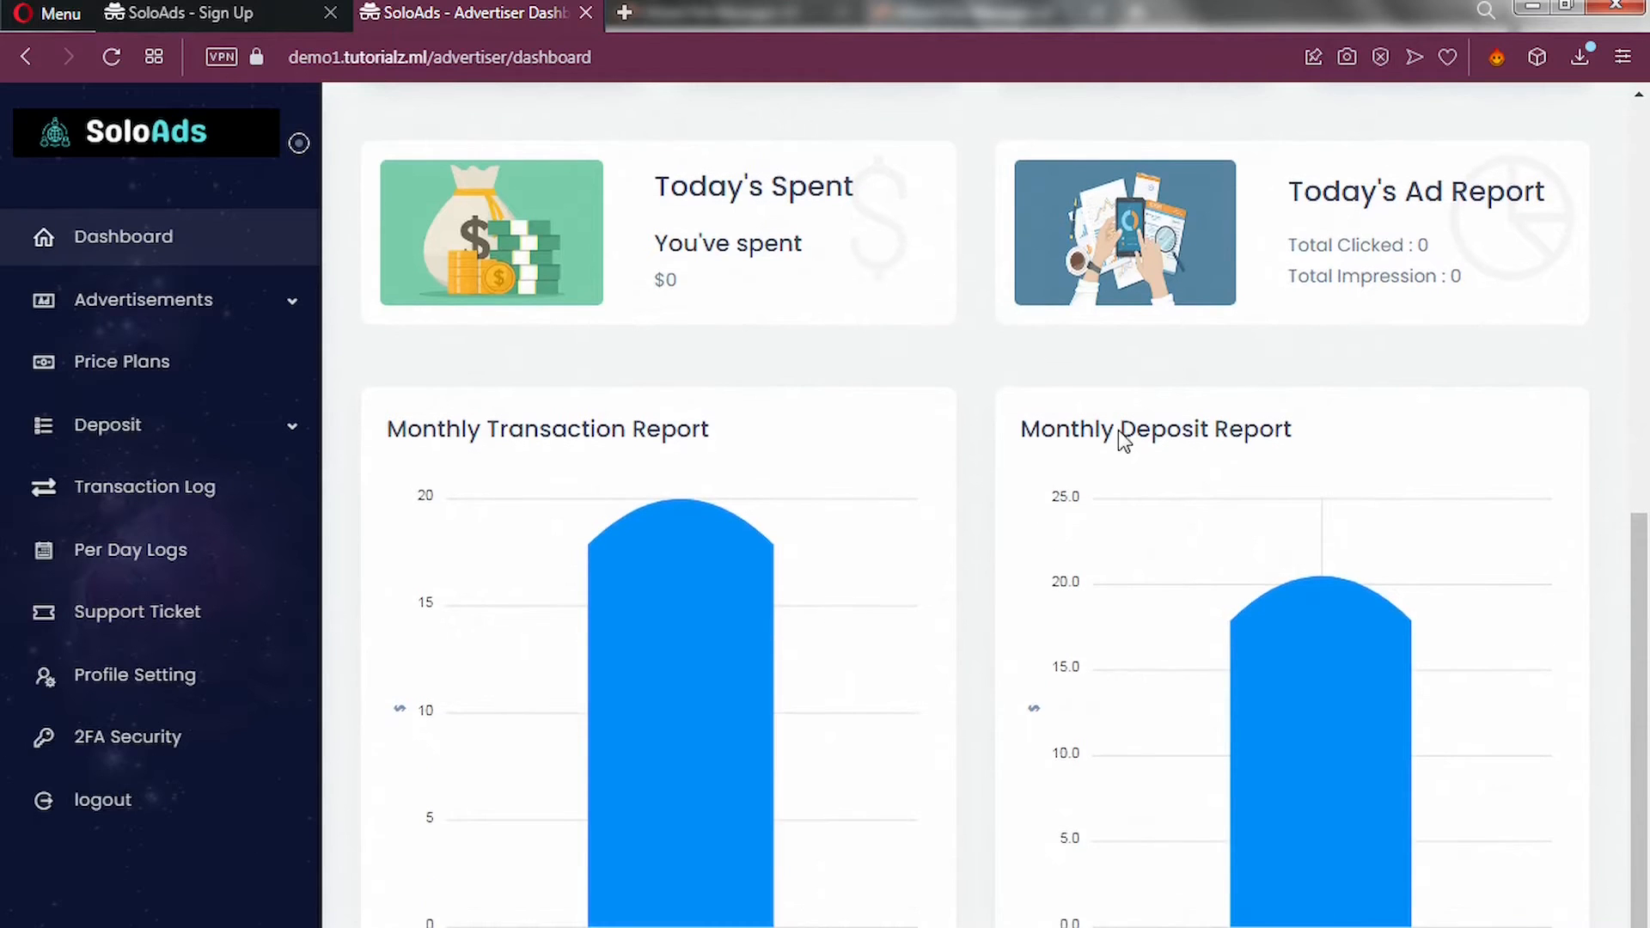
scroll(1116, 473, "up", 10)
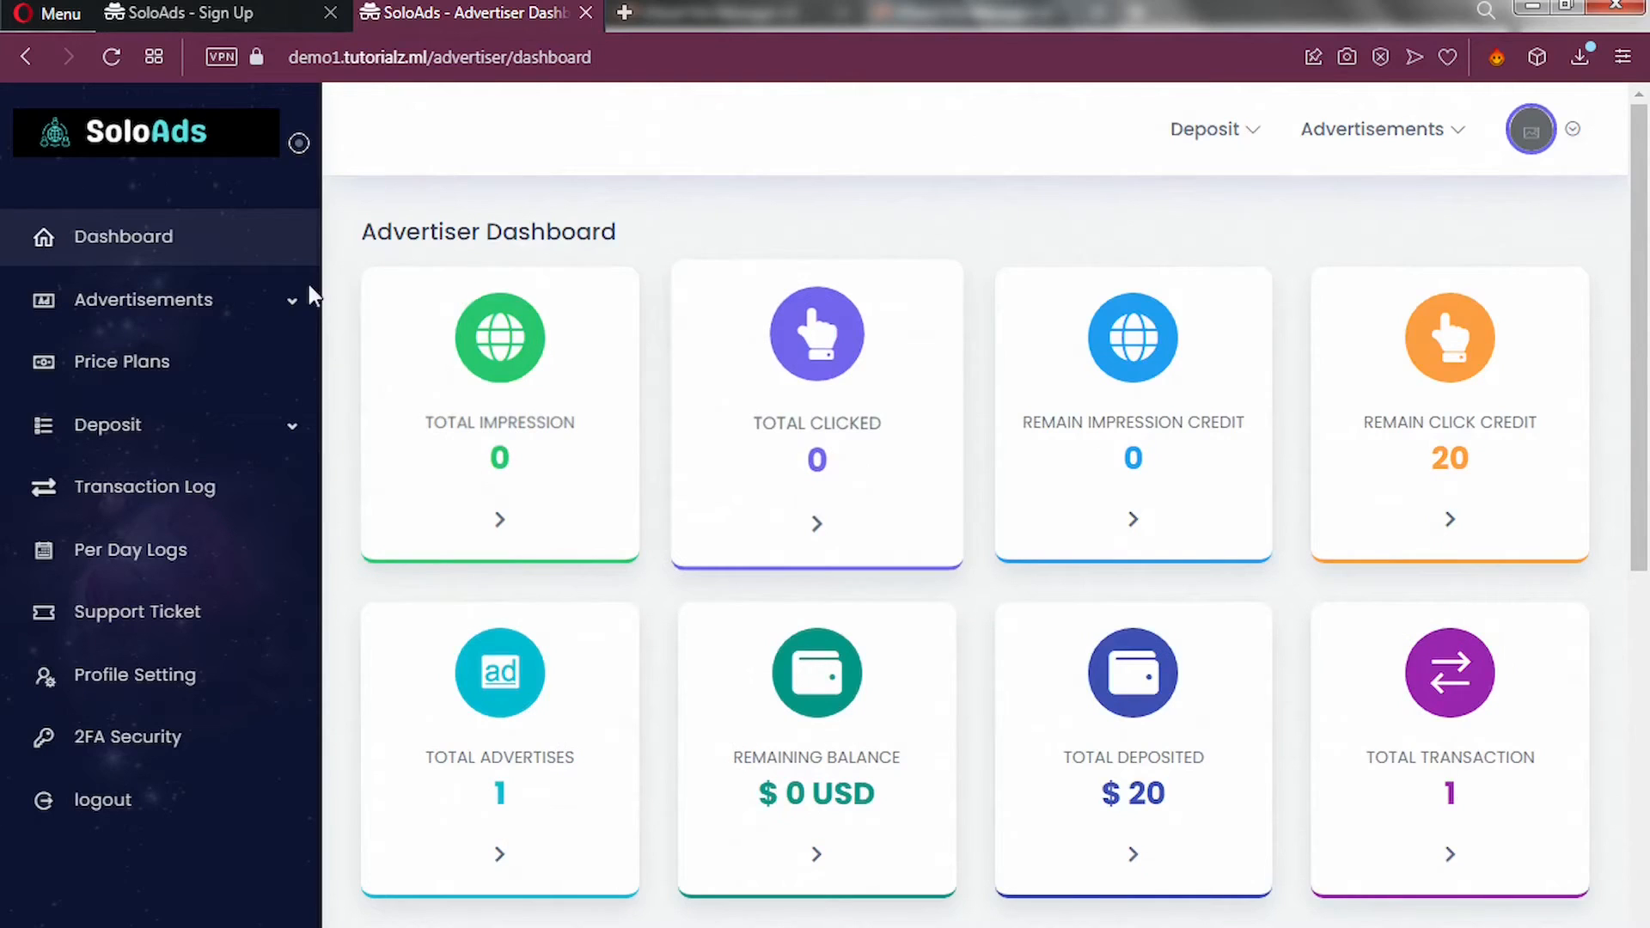
Expand Advertisements in the sidebar and go to Price Plans.
left_click(288, 308)
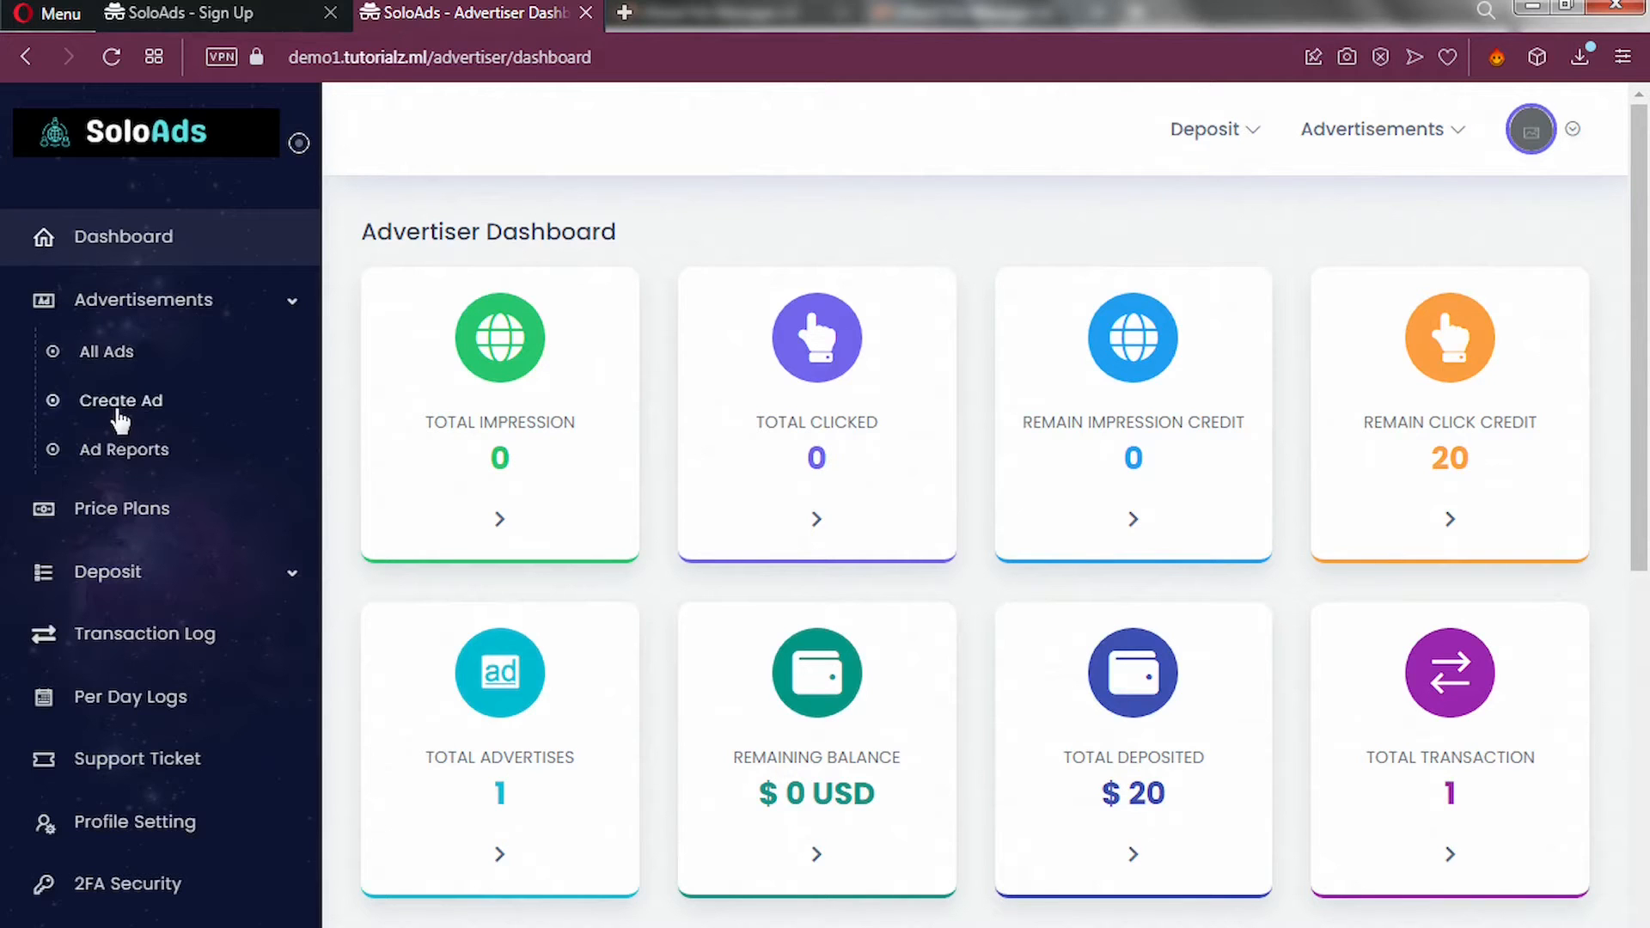
left_click(141, 520)
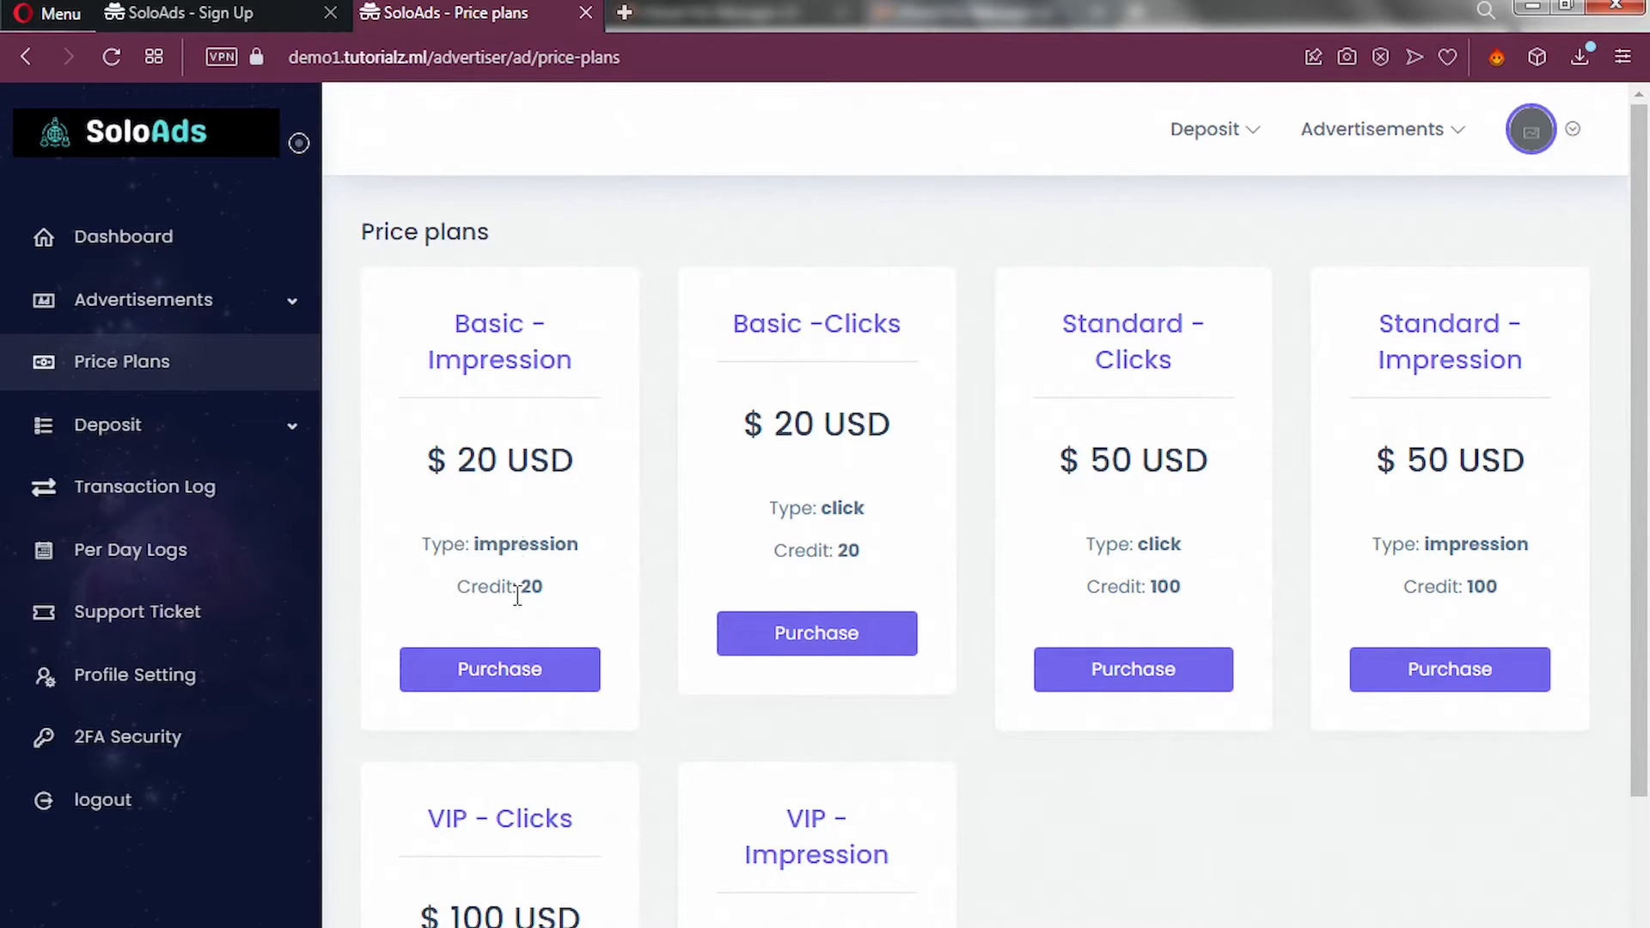
Pick the Basic - Impression plan and scroll to review Basic, Standard and VIP credits (20, 100, 500).
left_click(509, 673)
scroll(1374, 561, "down", 2)
scroll(1100, 571, "down", 2)
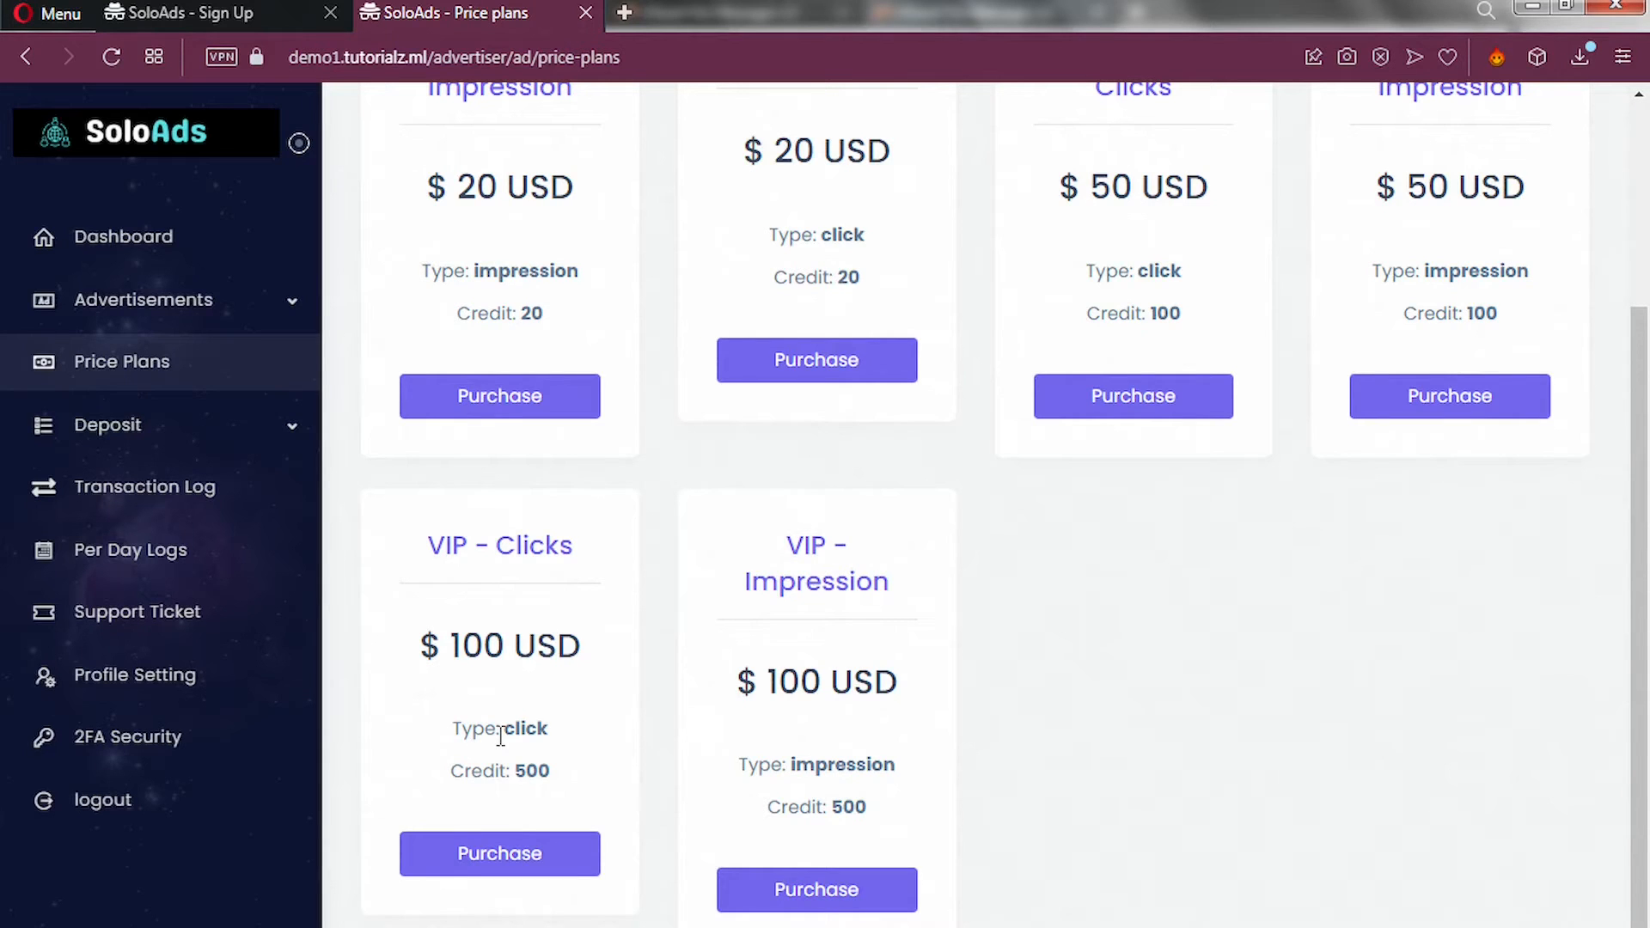
scroll(501, 736, "up", 2)
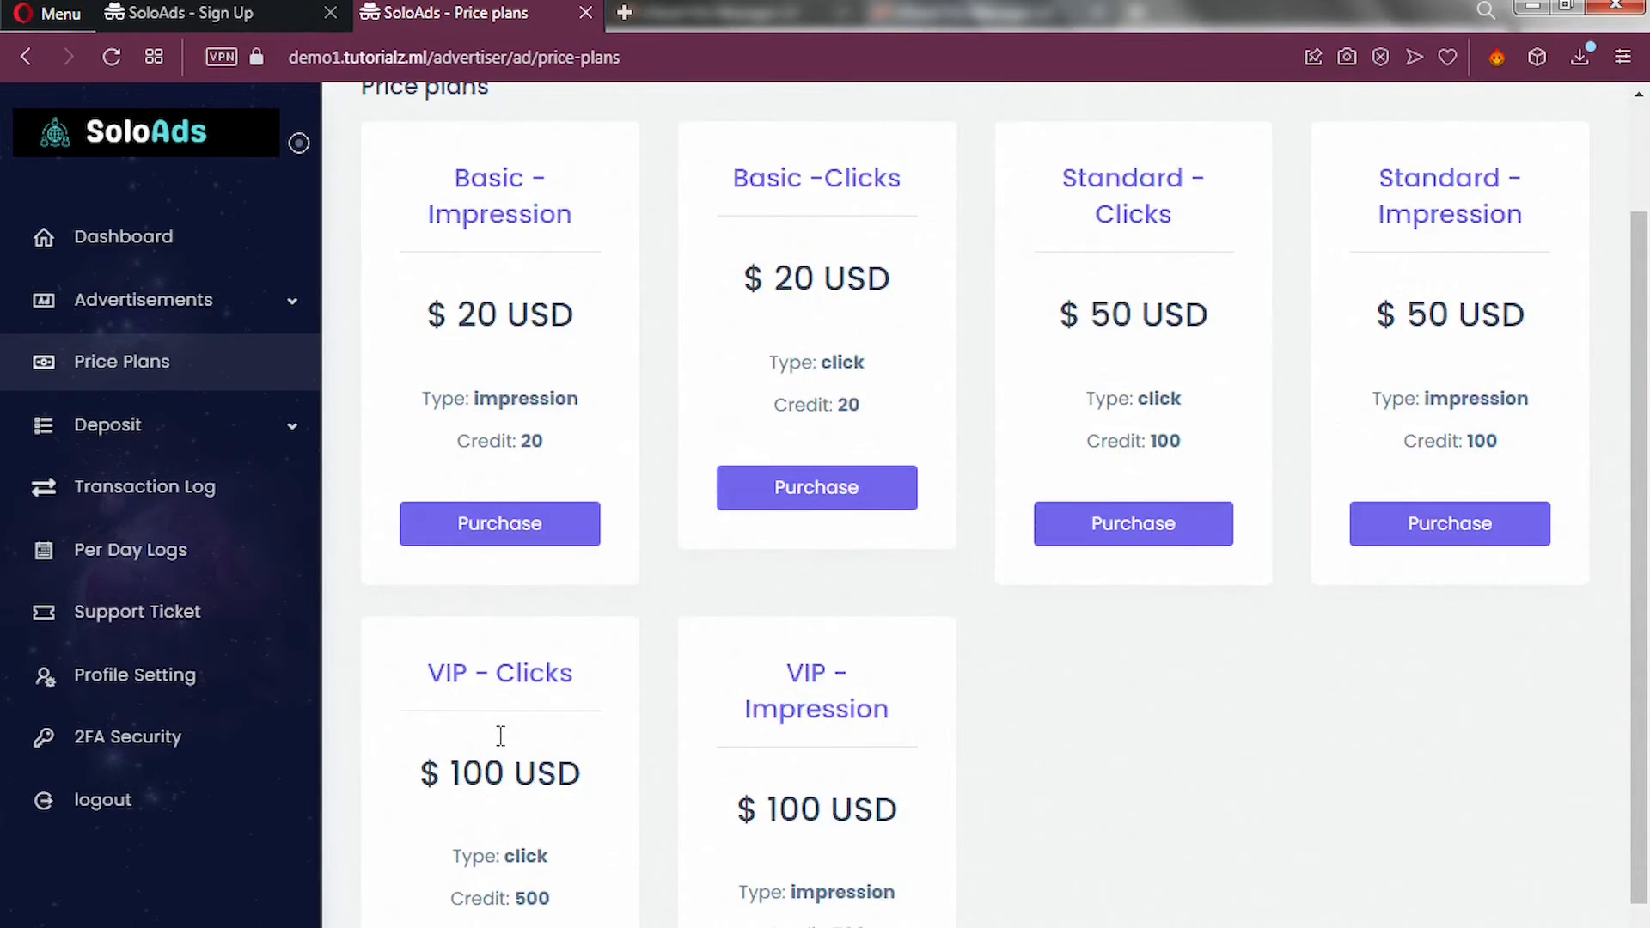
Purchase the Basic - Impression plan, choosing to pay From Gateway.
left_click(512, 540)
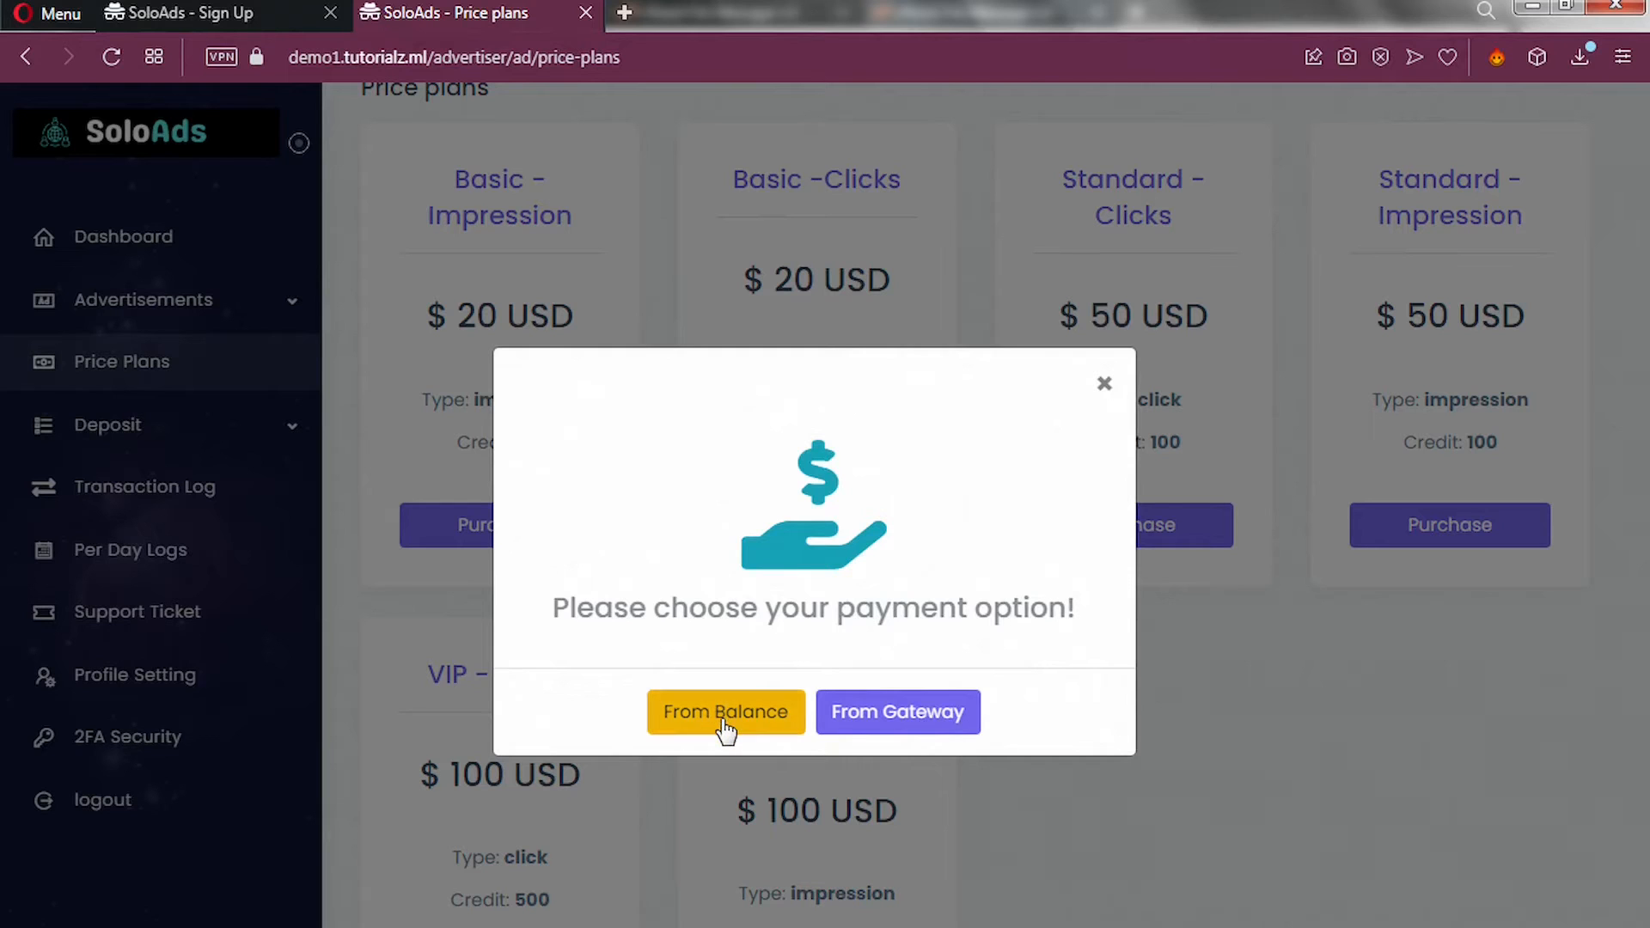
left_click(856, 733)
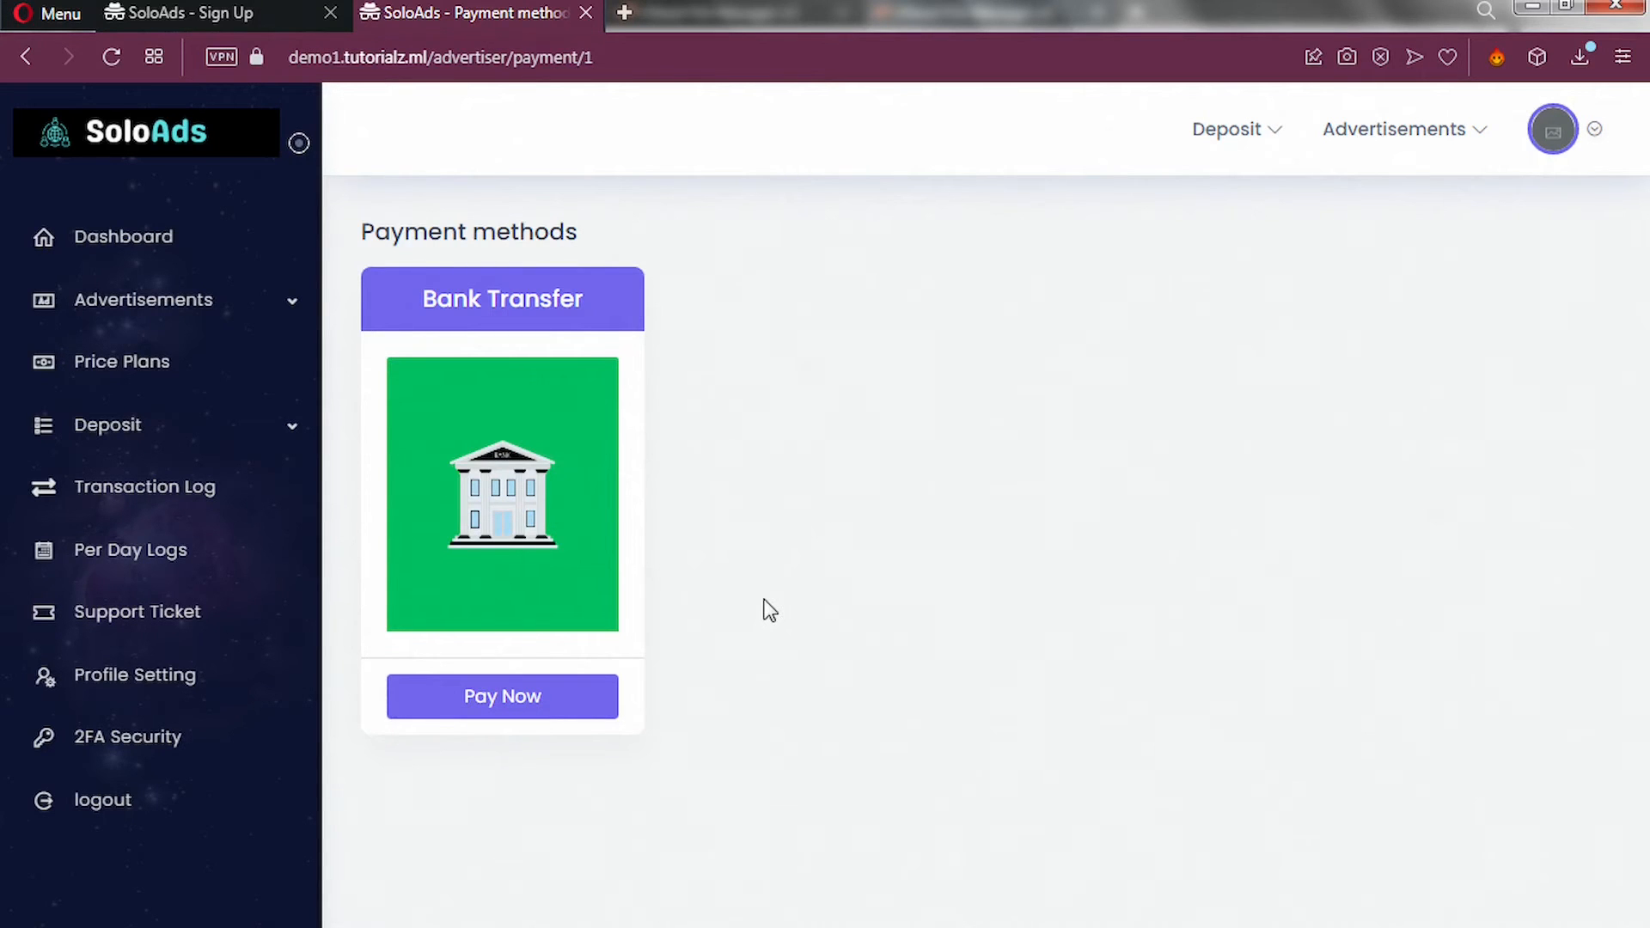
Pay by Bank Transfer with the 20 USD amount and confirm it.
left_click(521, 712)
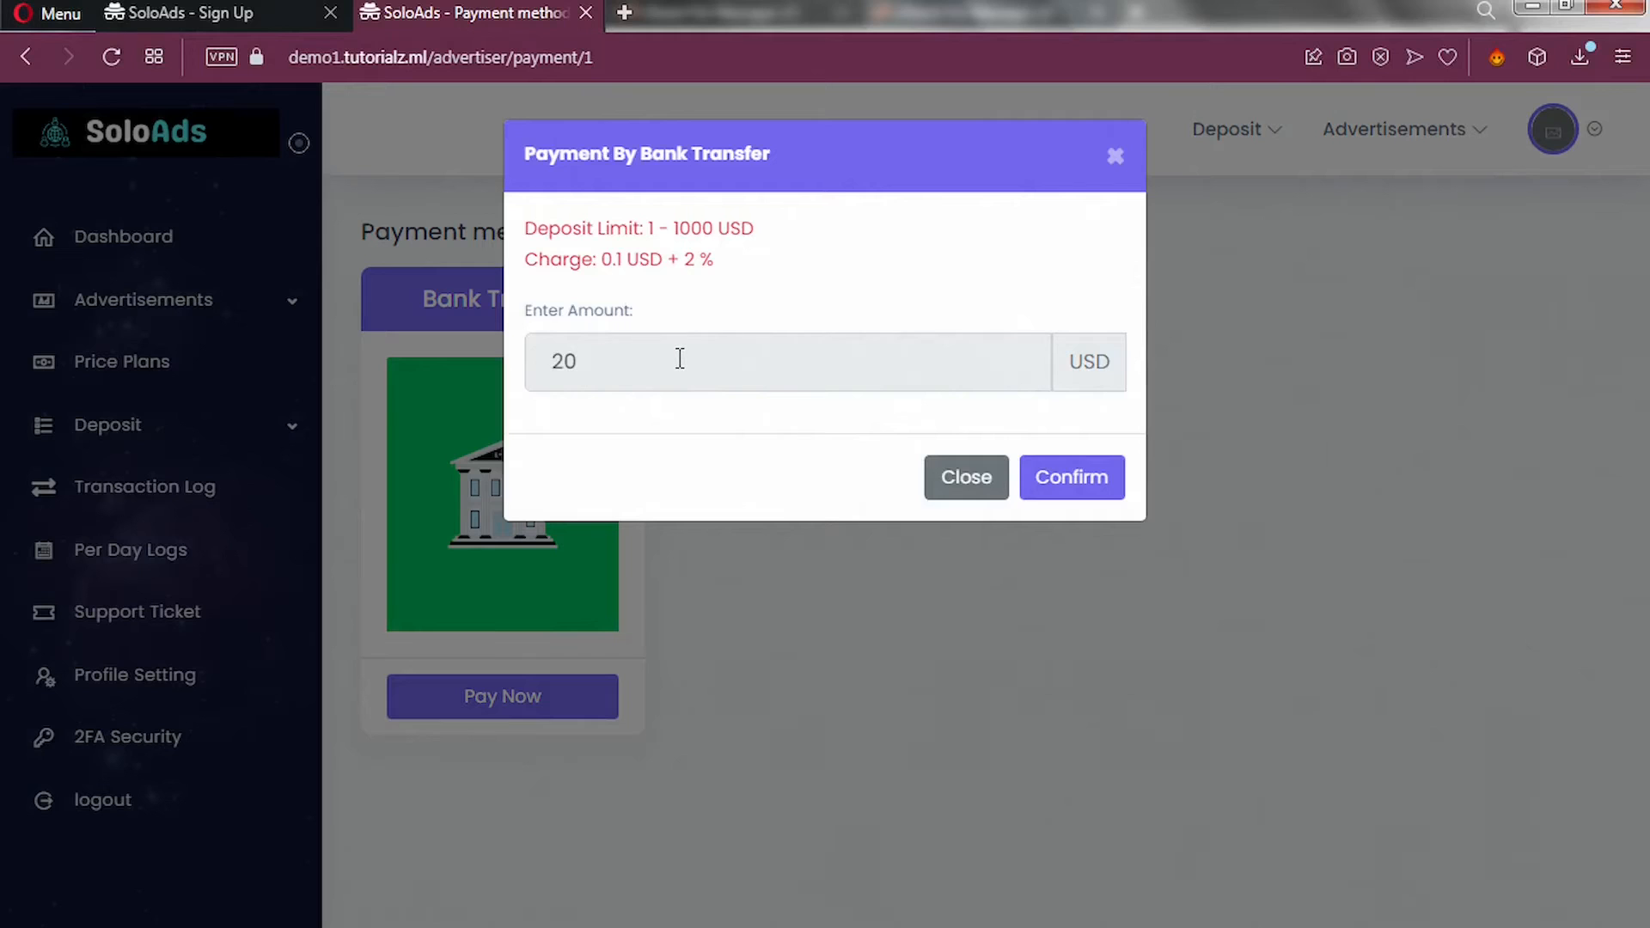
left_click(1086, 501)
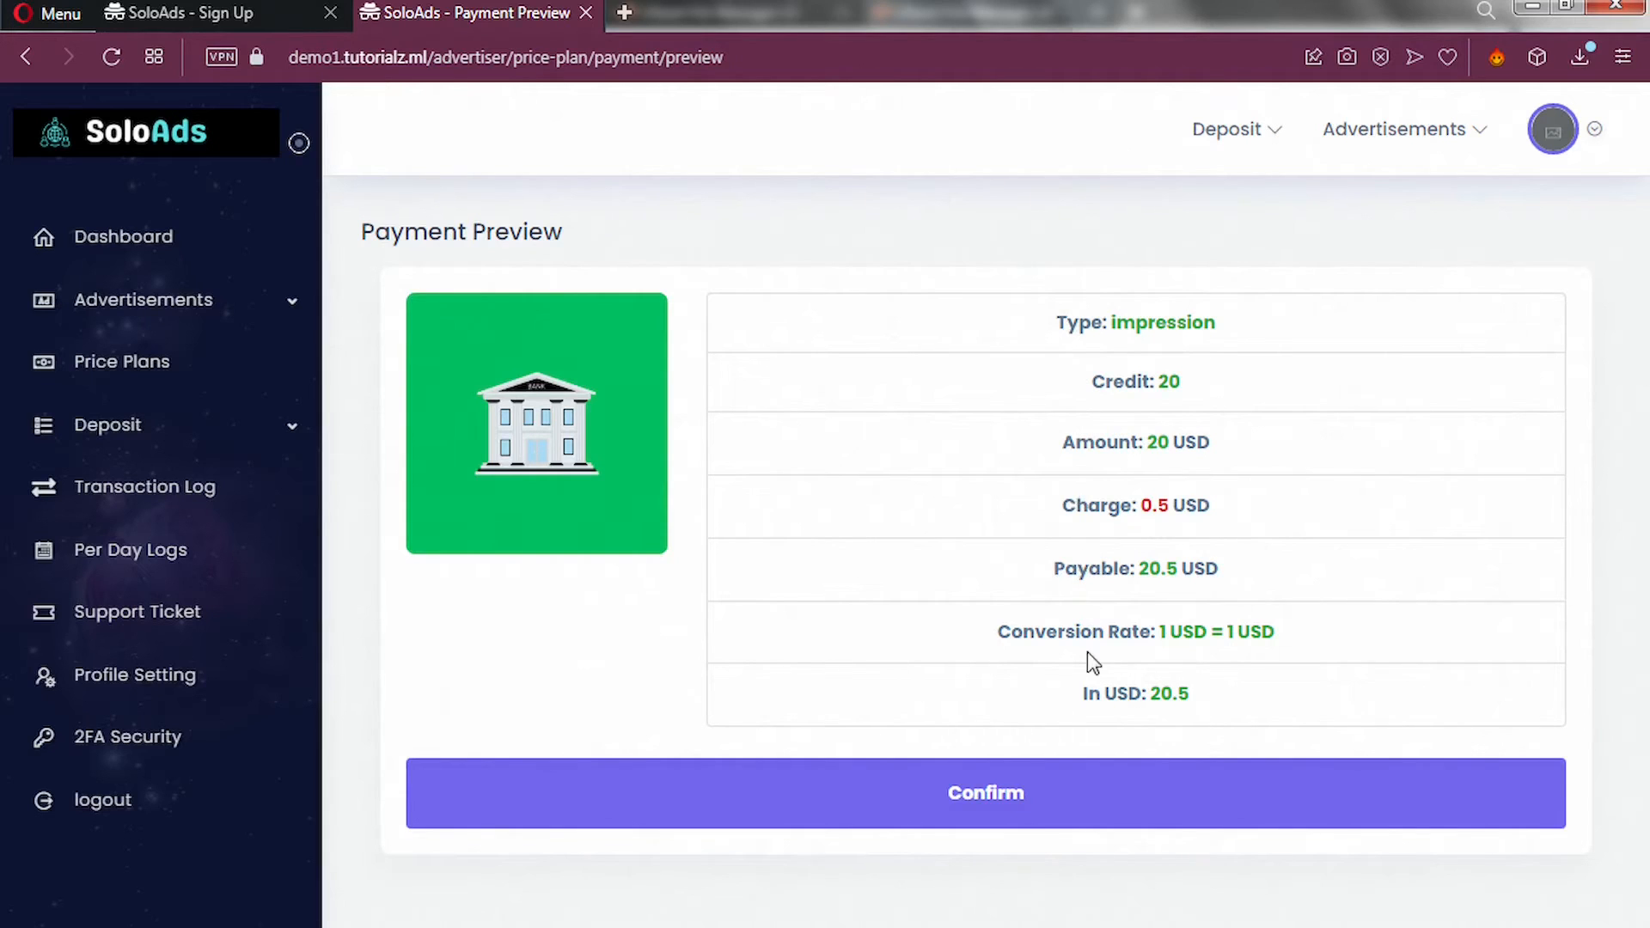
Confirm the payment preview to get bank instructions for paying 20.5 USD.
left_click(913, 801)
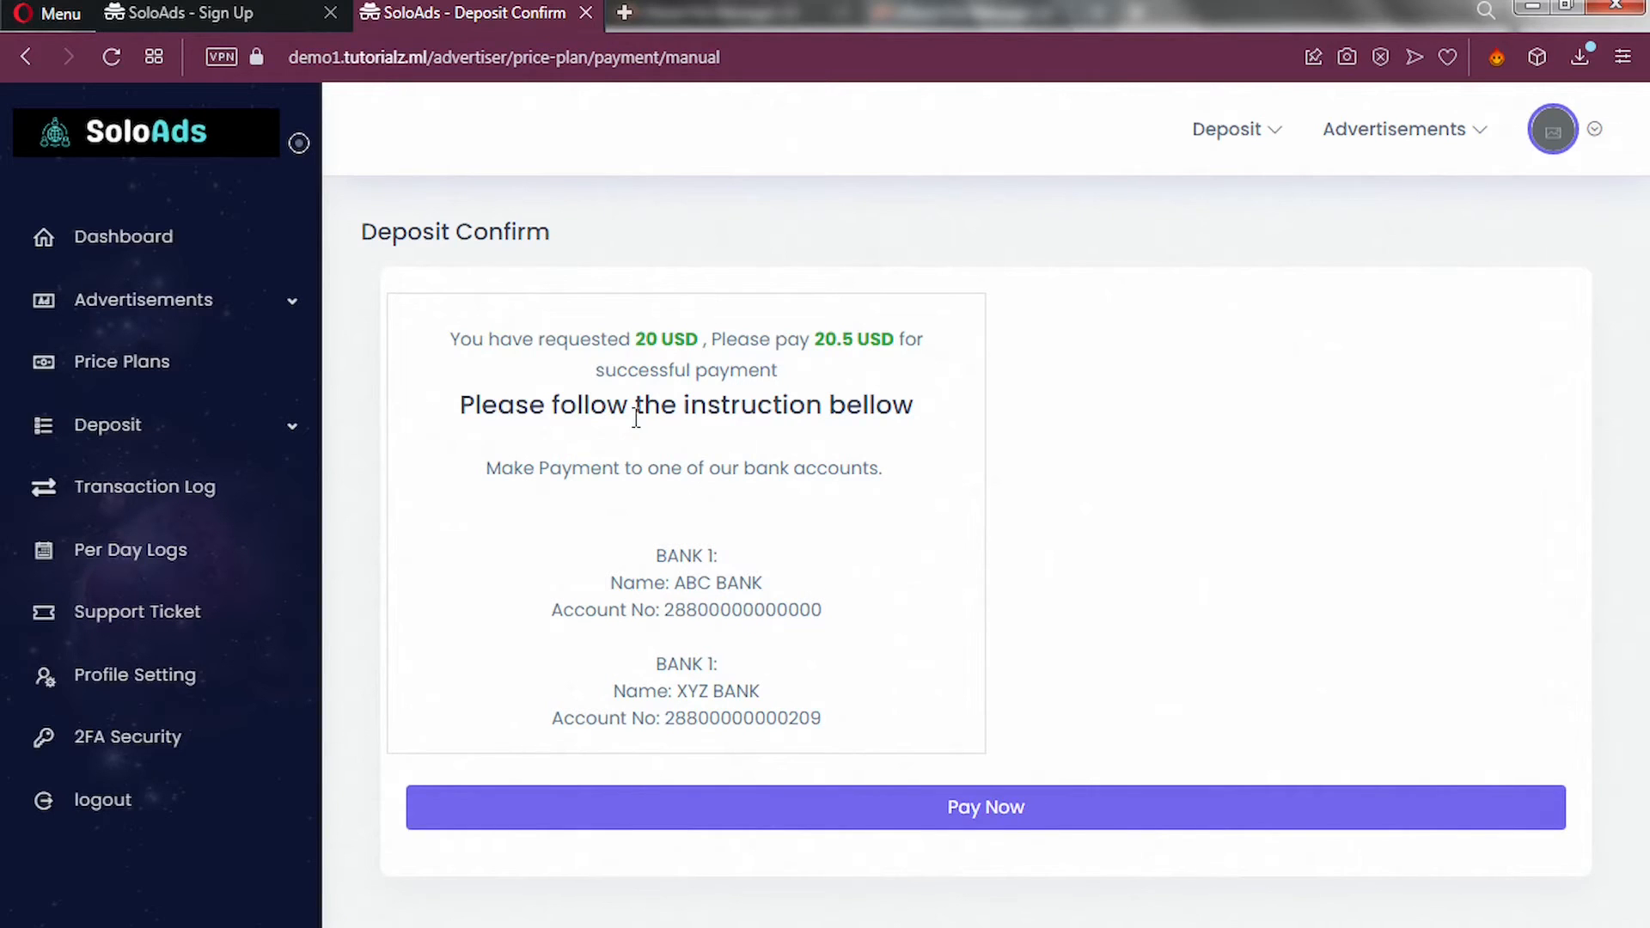
Submit the 20.5 USD bank transfer deposit request with Pay Now.
left_click(868, 820)
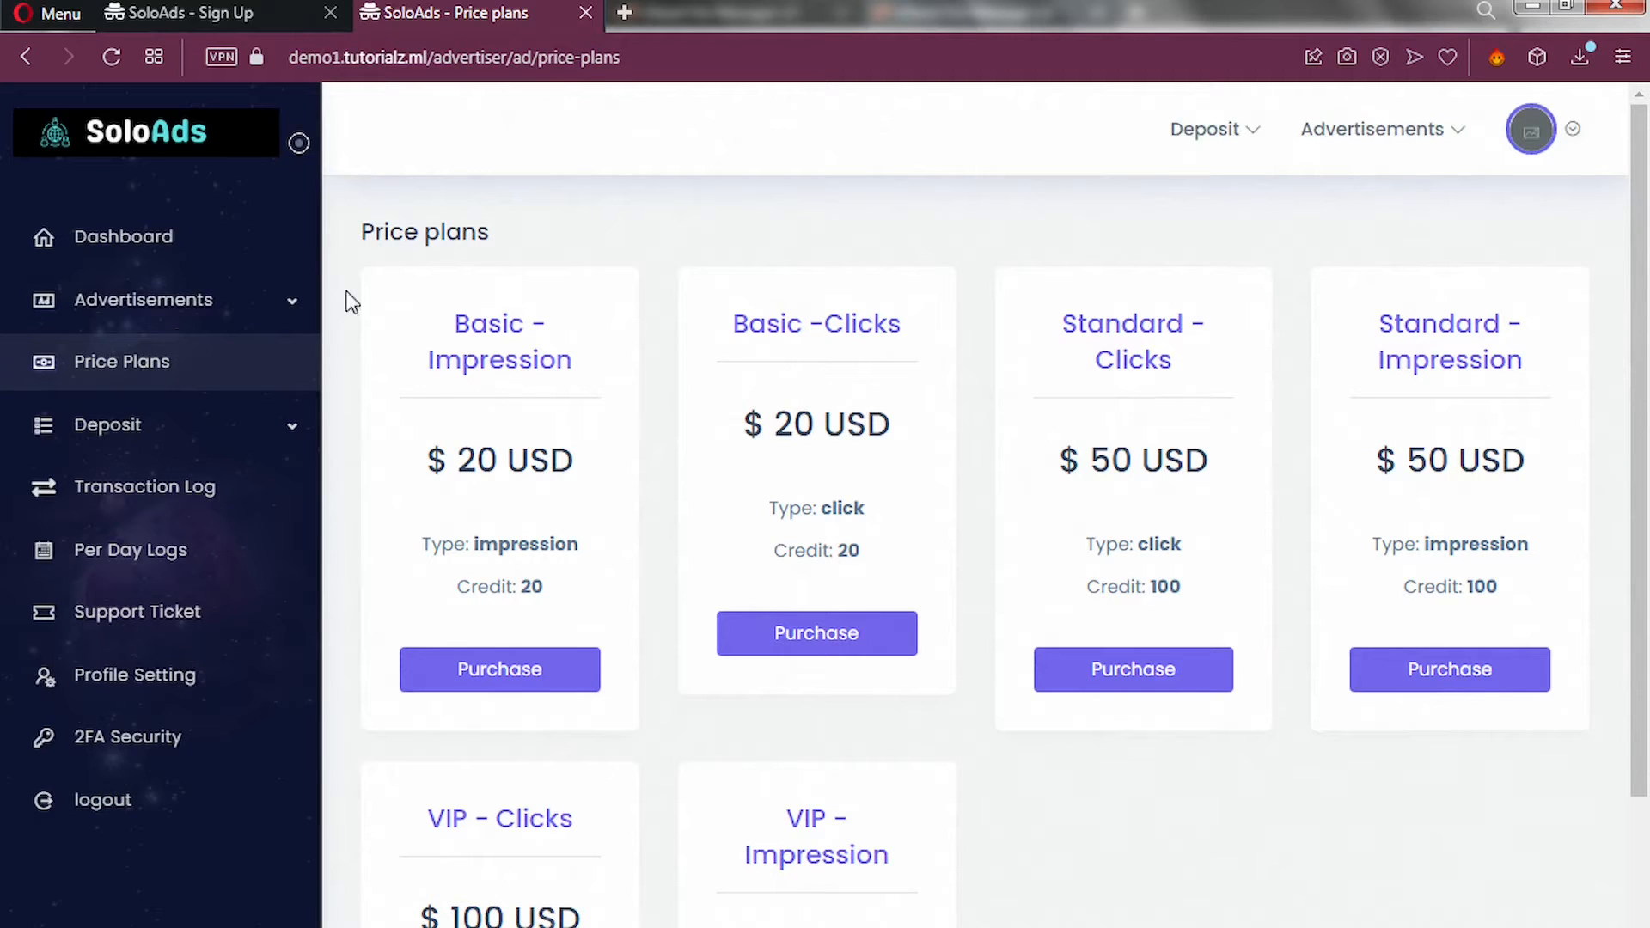
Go to Create Ad under the Advertisements sidebar menu.
left_click(292, 318)
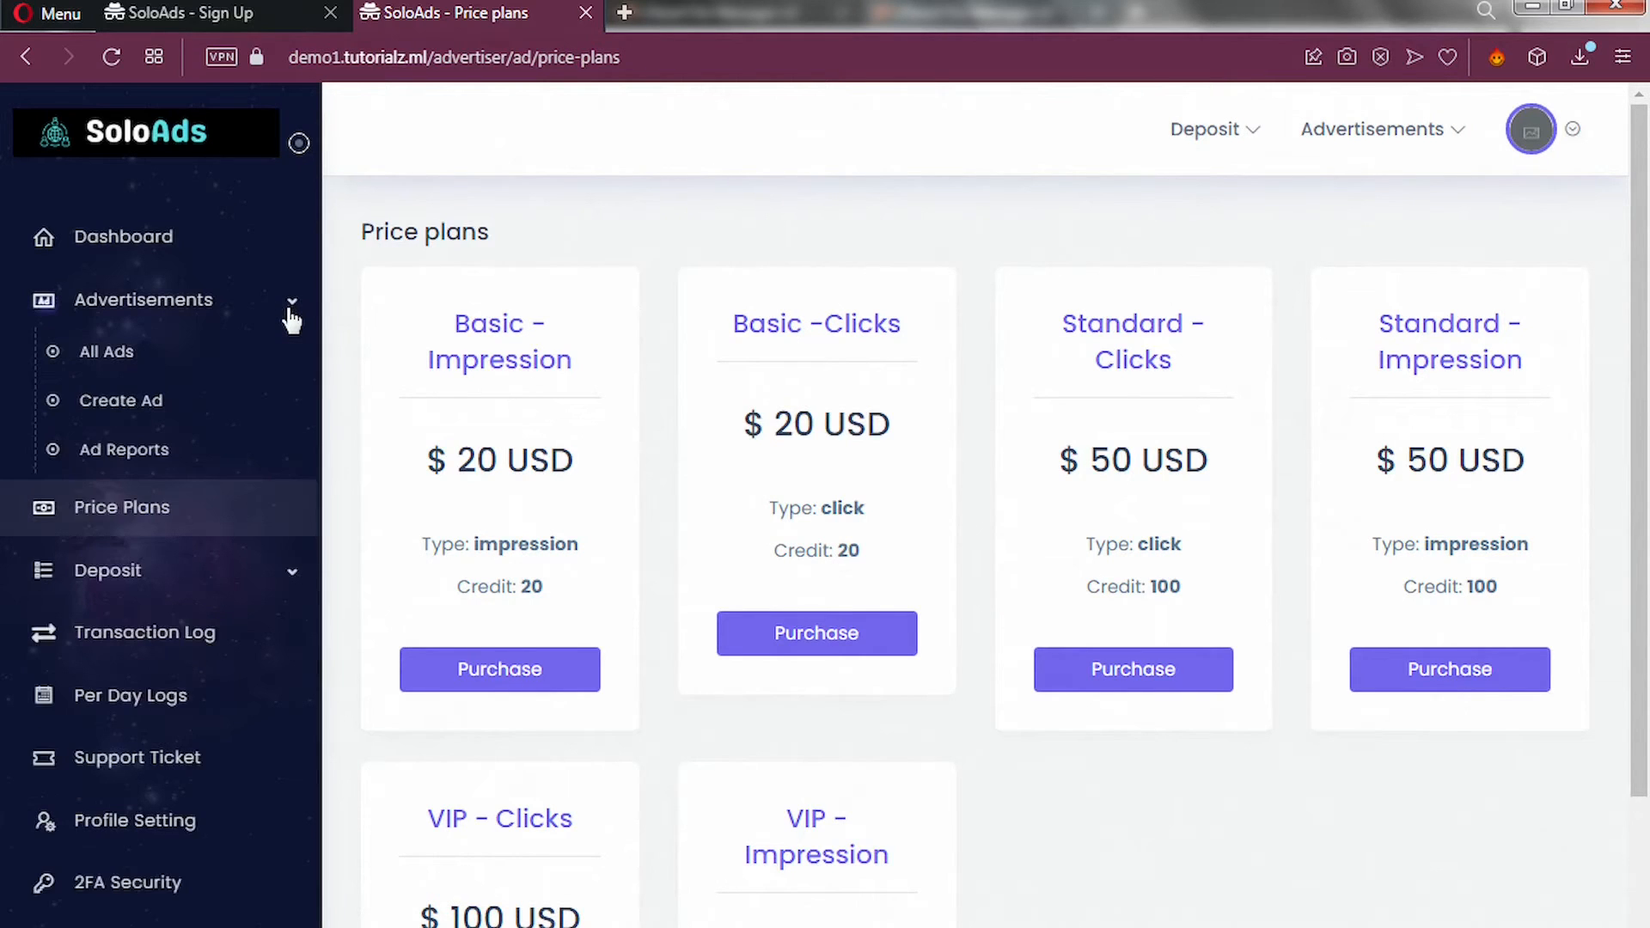
left_click(126, 418)
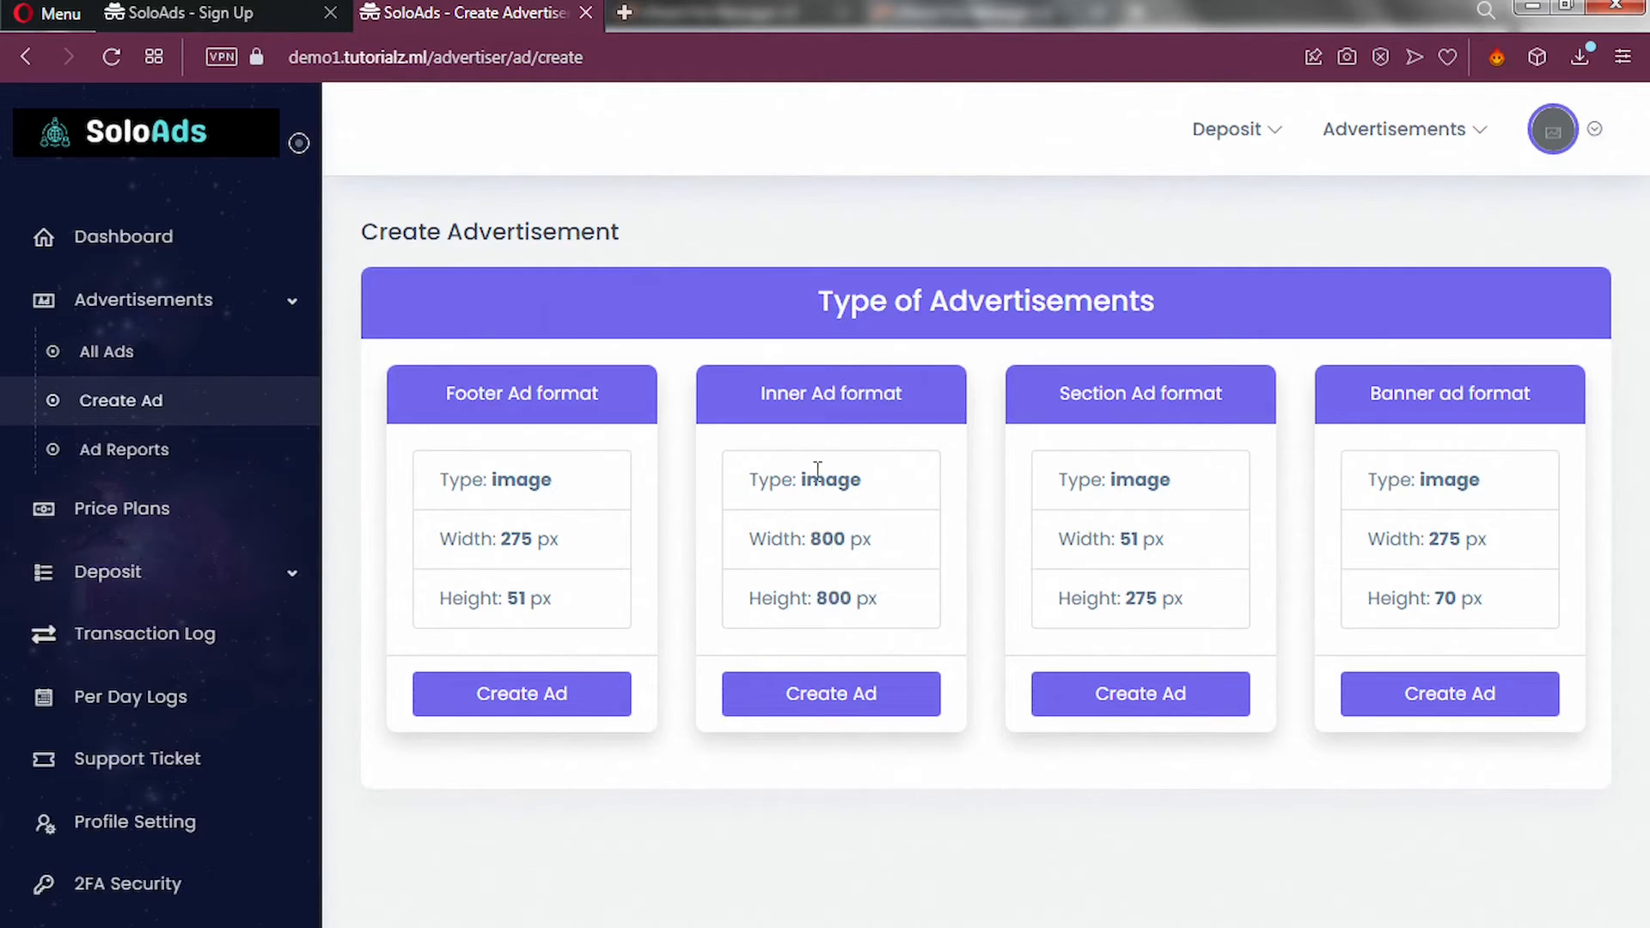
Start an Inner Ad of type Click titled 'Testing Ads'.
left_click(811, 709)
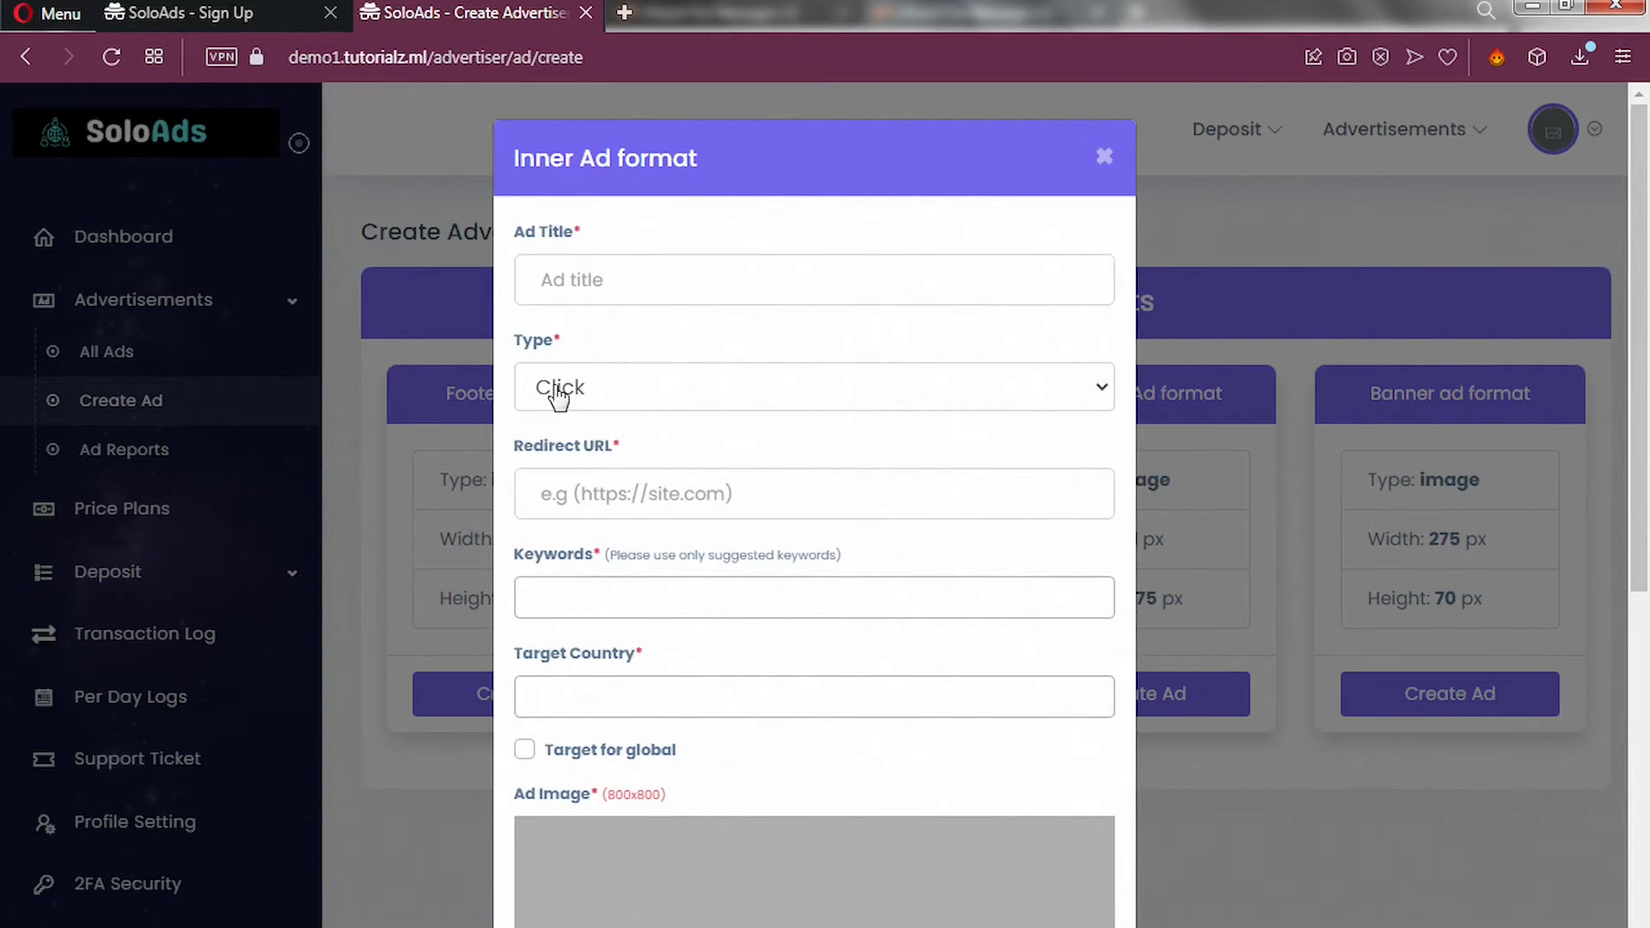
left_click(611, 397)
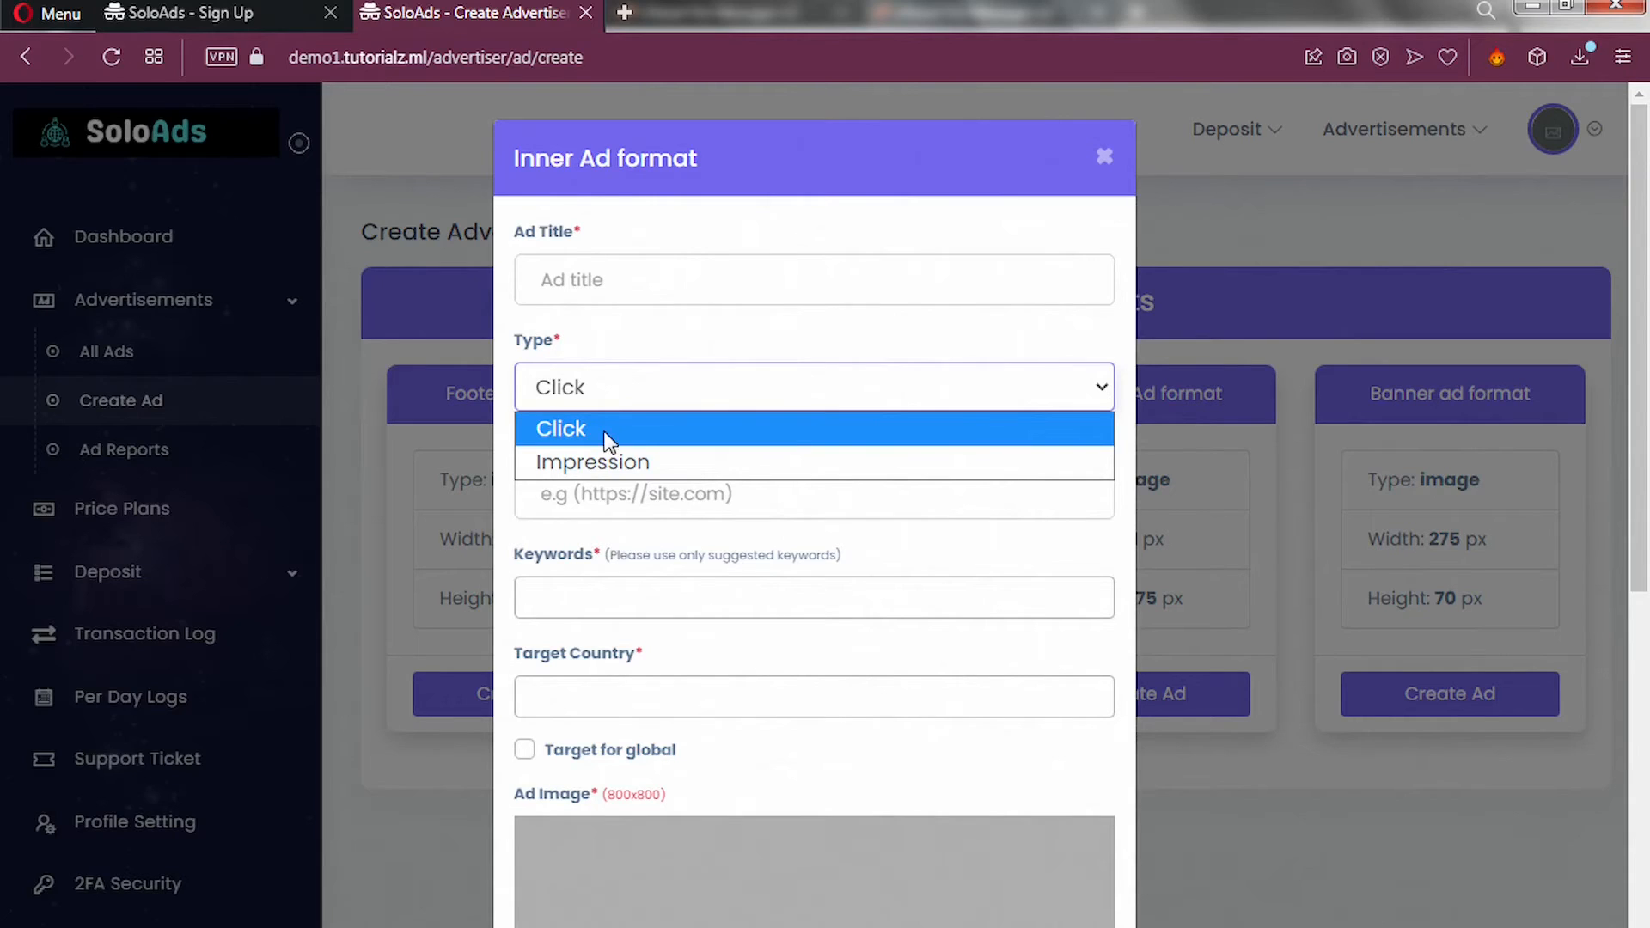
left_click(605, 460)
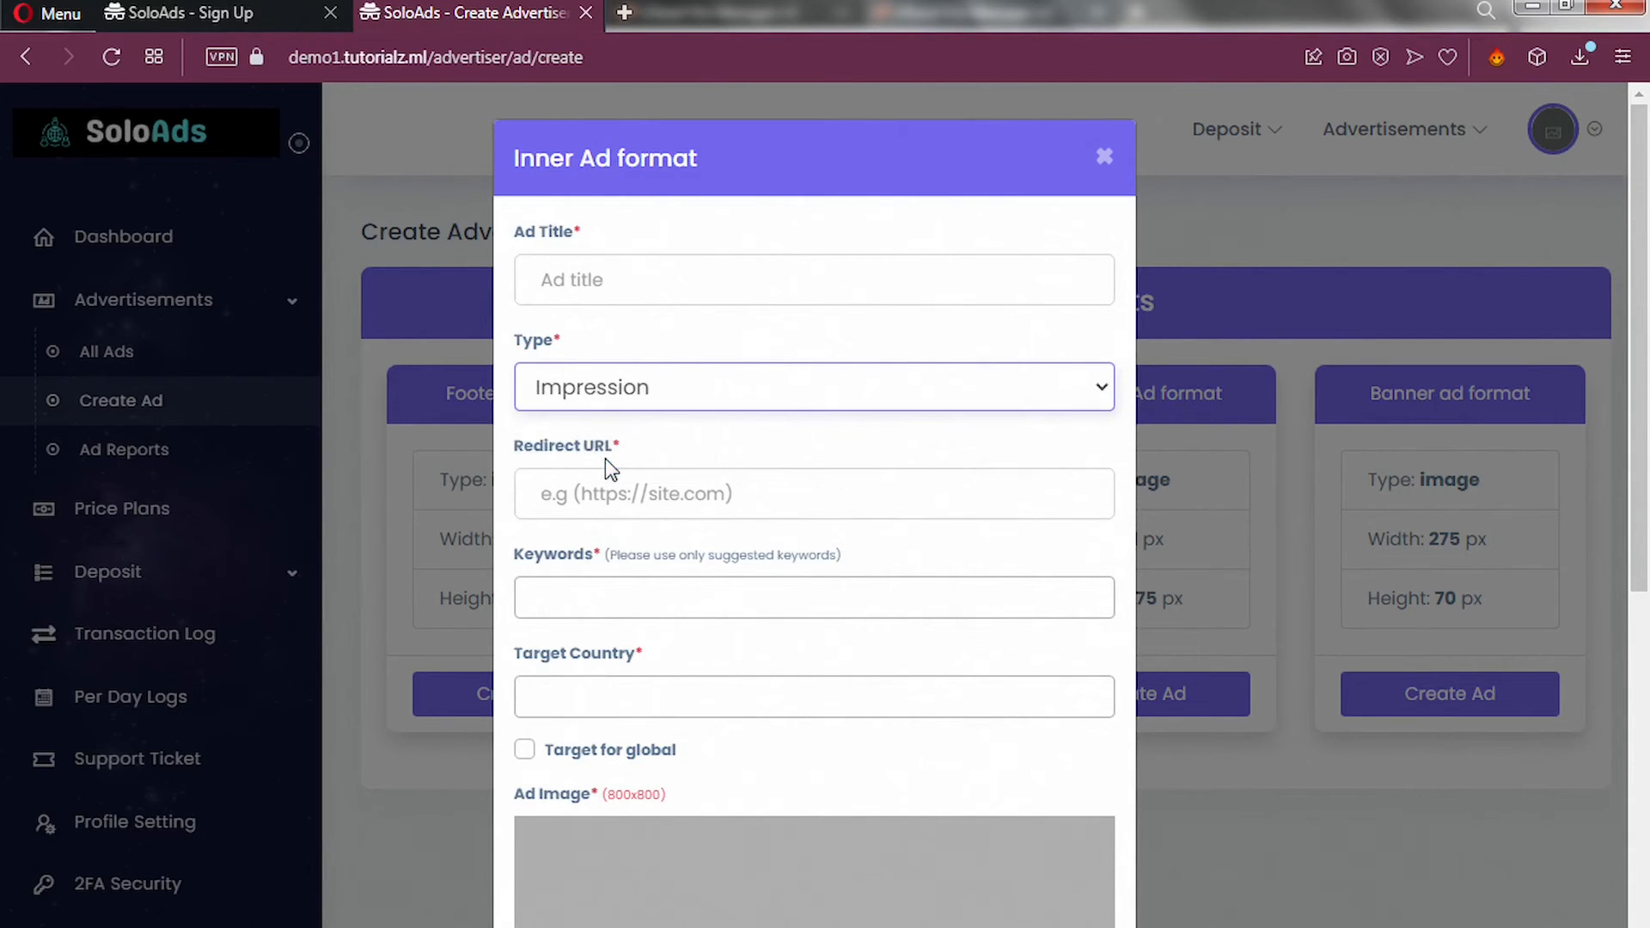
left_click(627, 402)
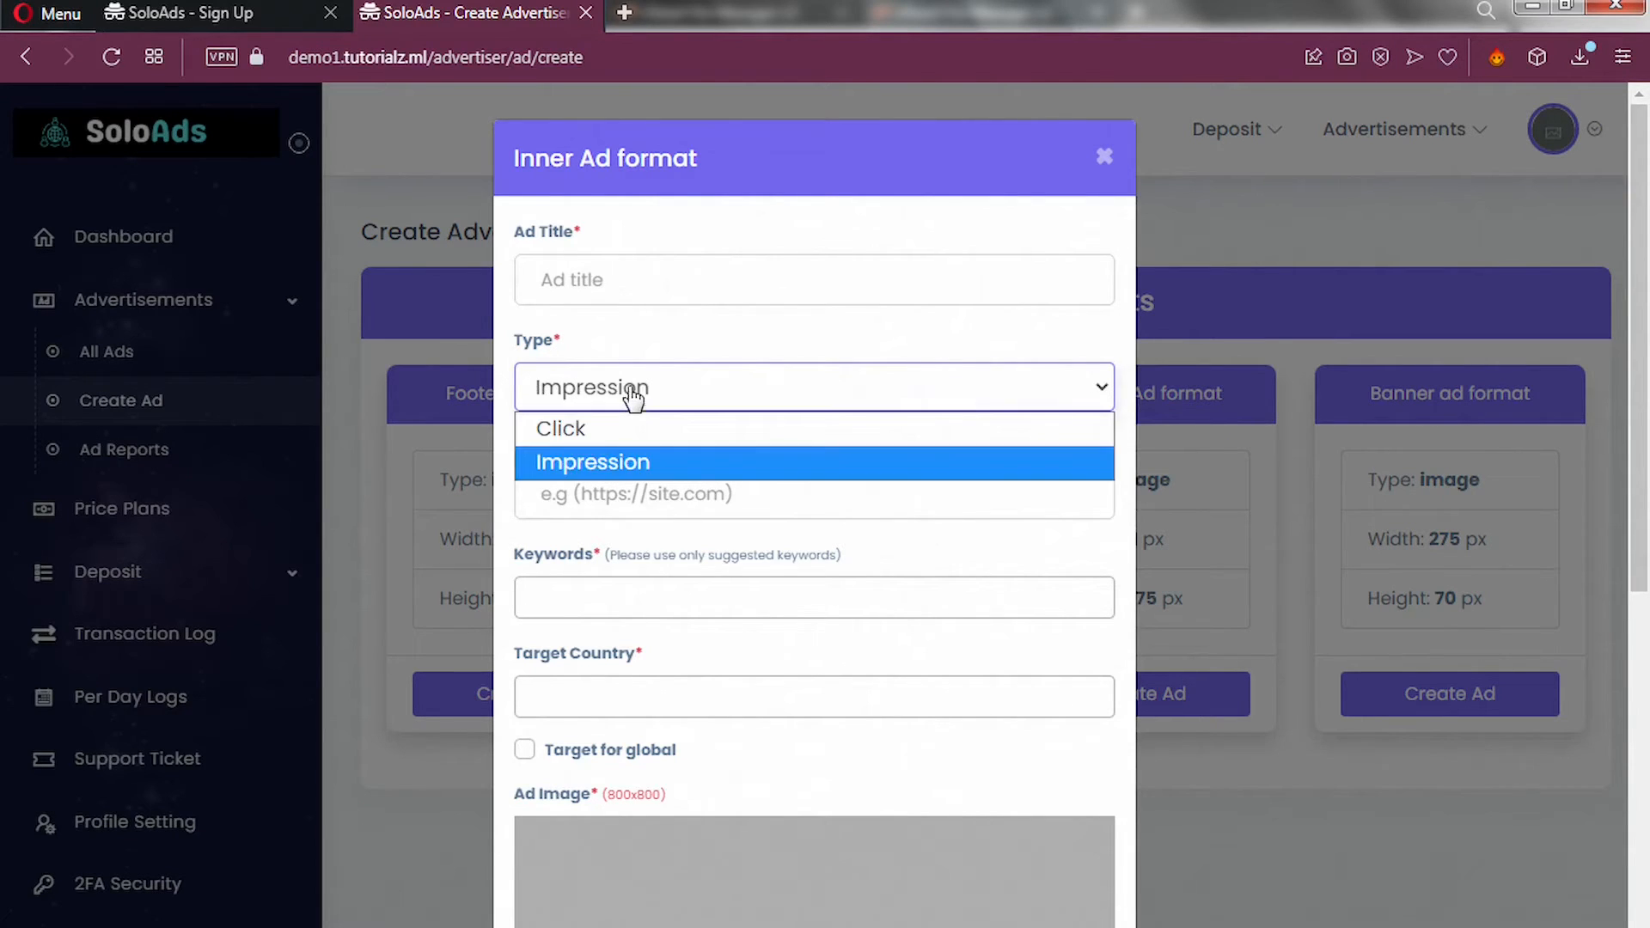
left_click(628, 435)
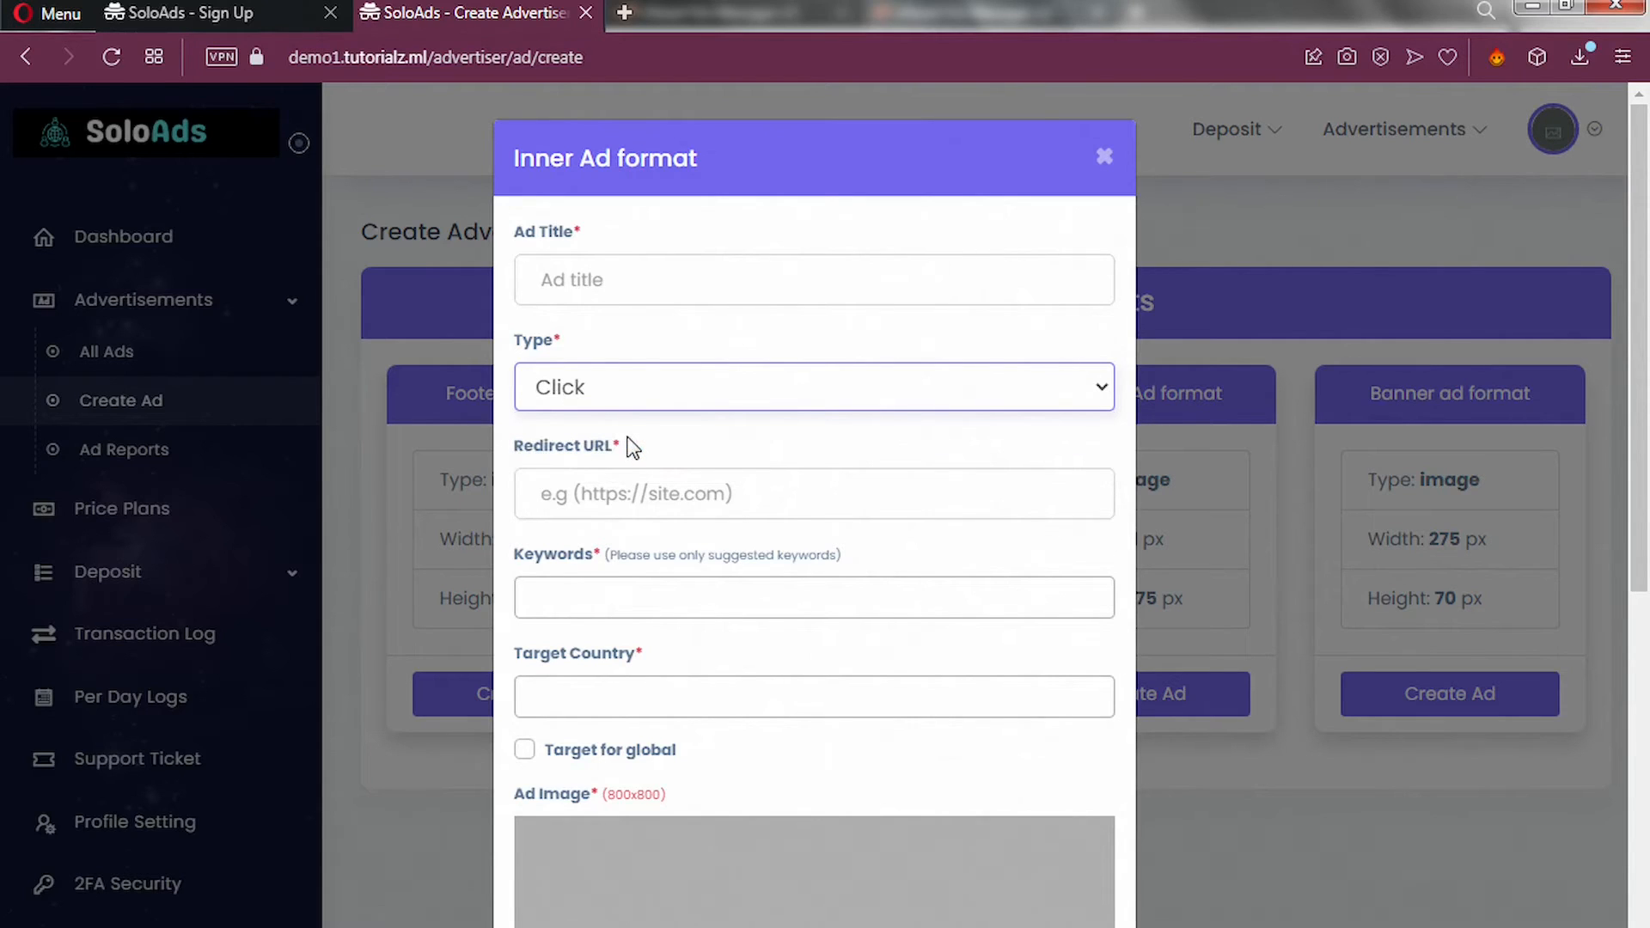
left_click(609, 285)
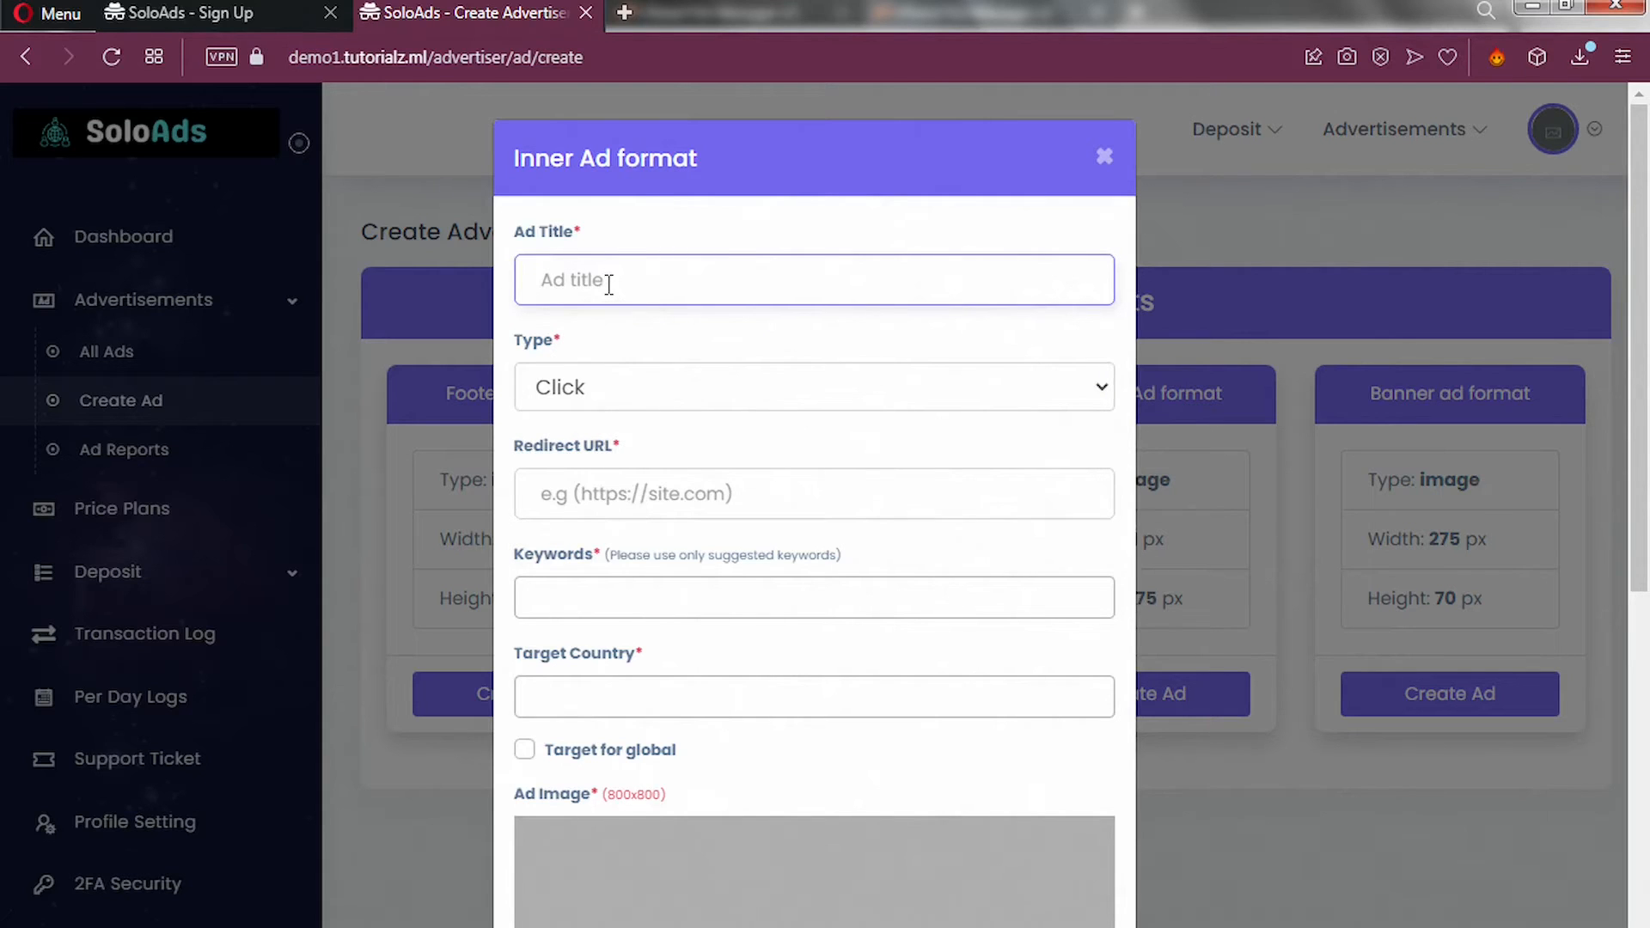
type("Testing Ads")
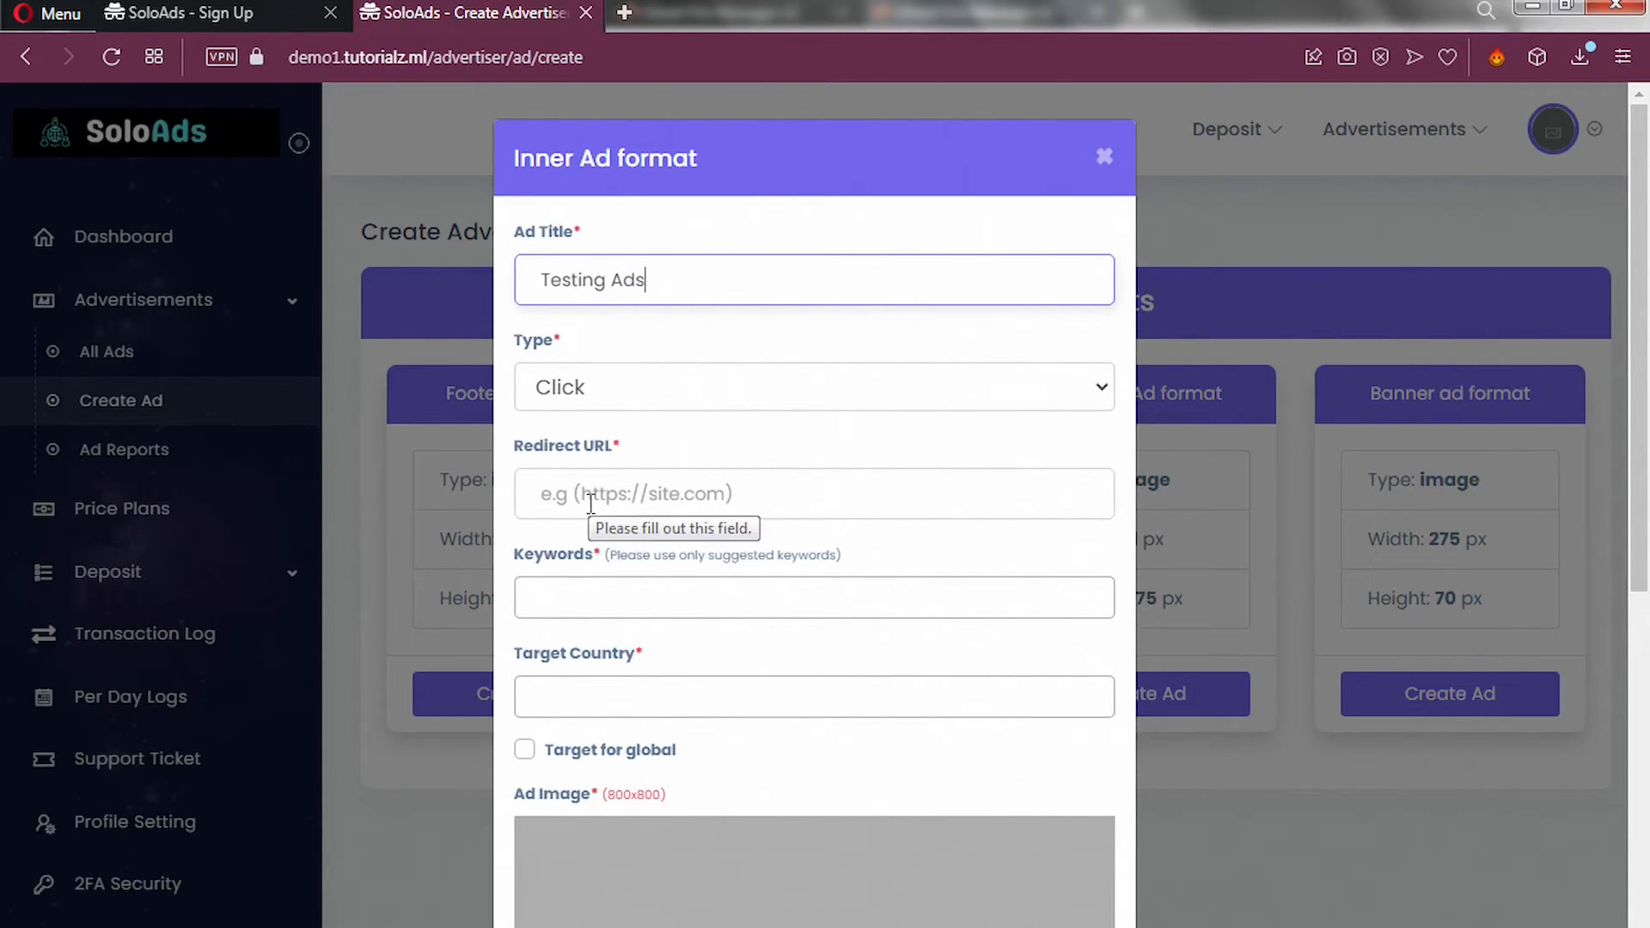
Add the keywords technology, e-commerce, make money online and website.
left_click(579, 591)
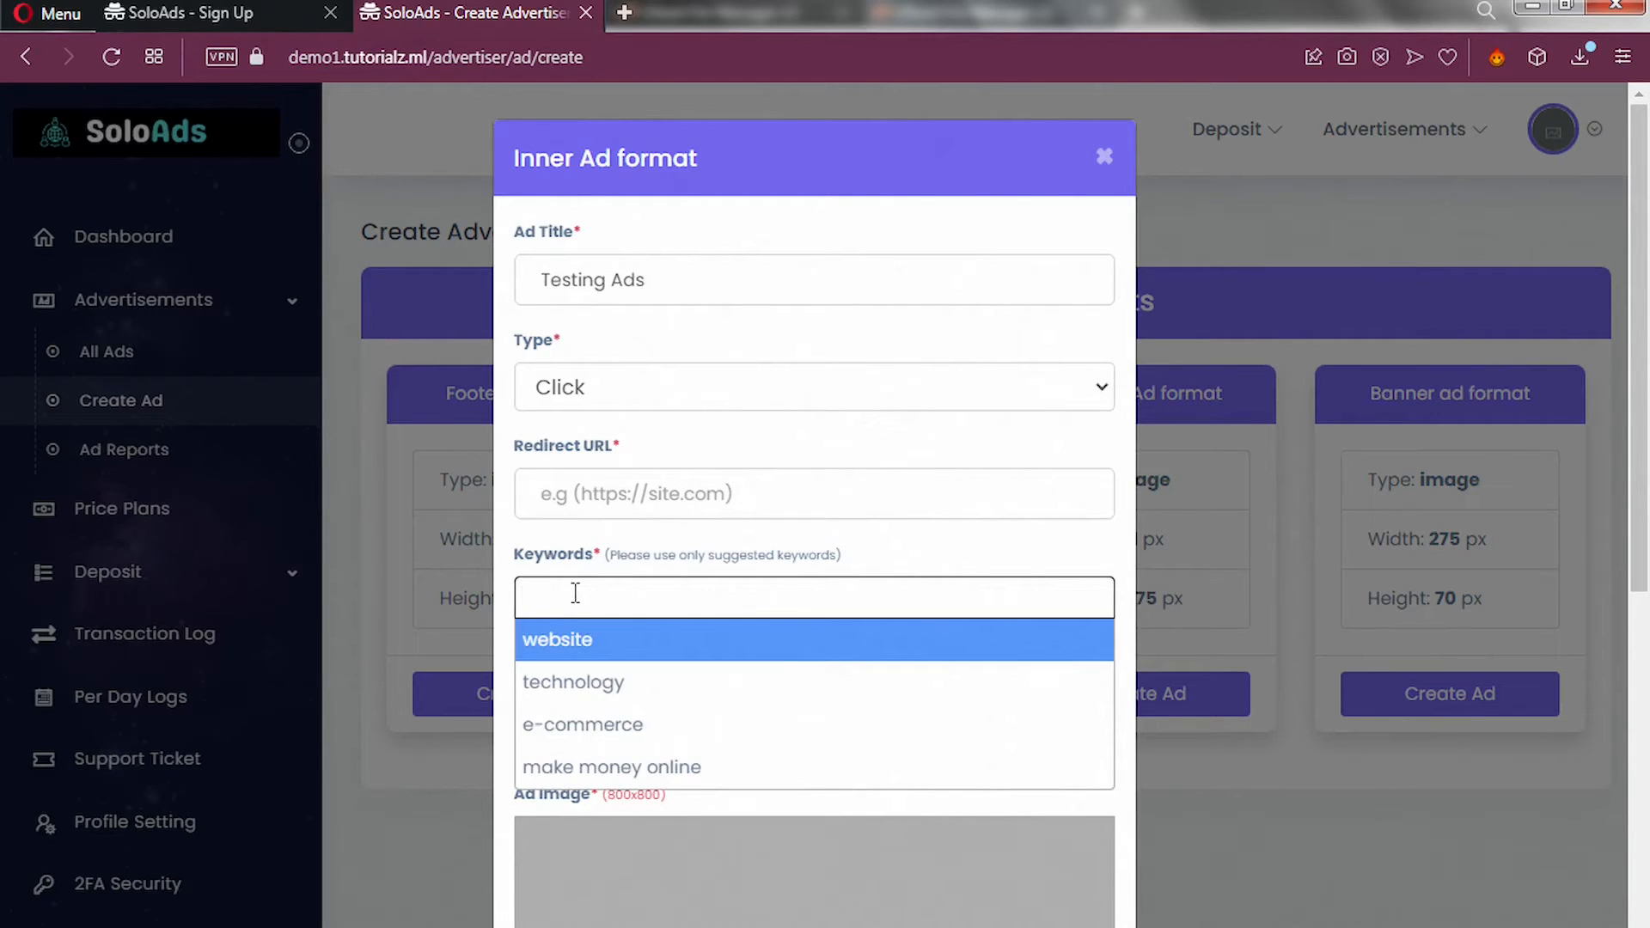
left_click(577, 688)
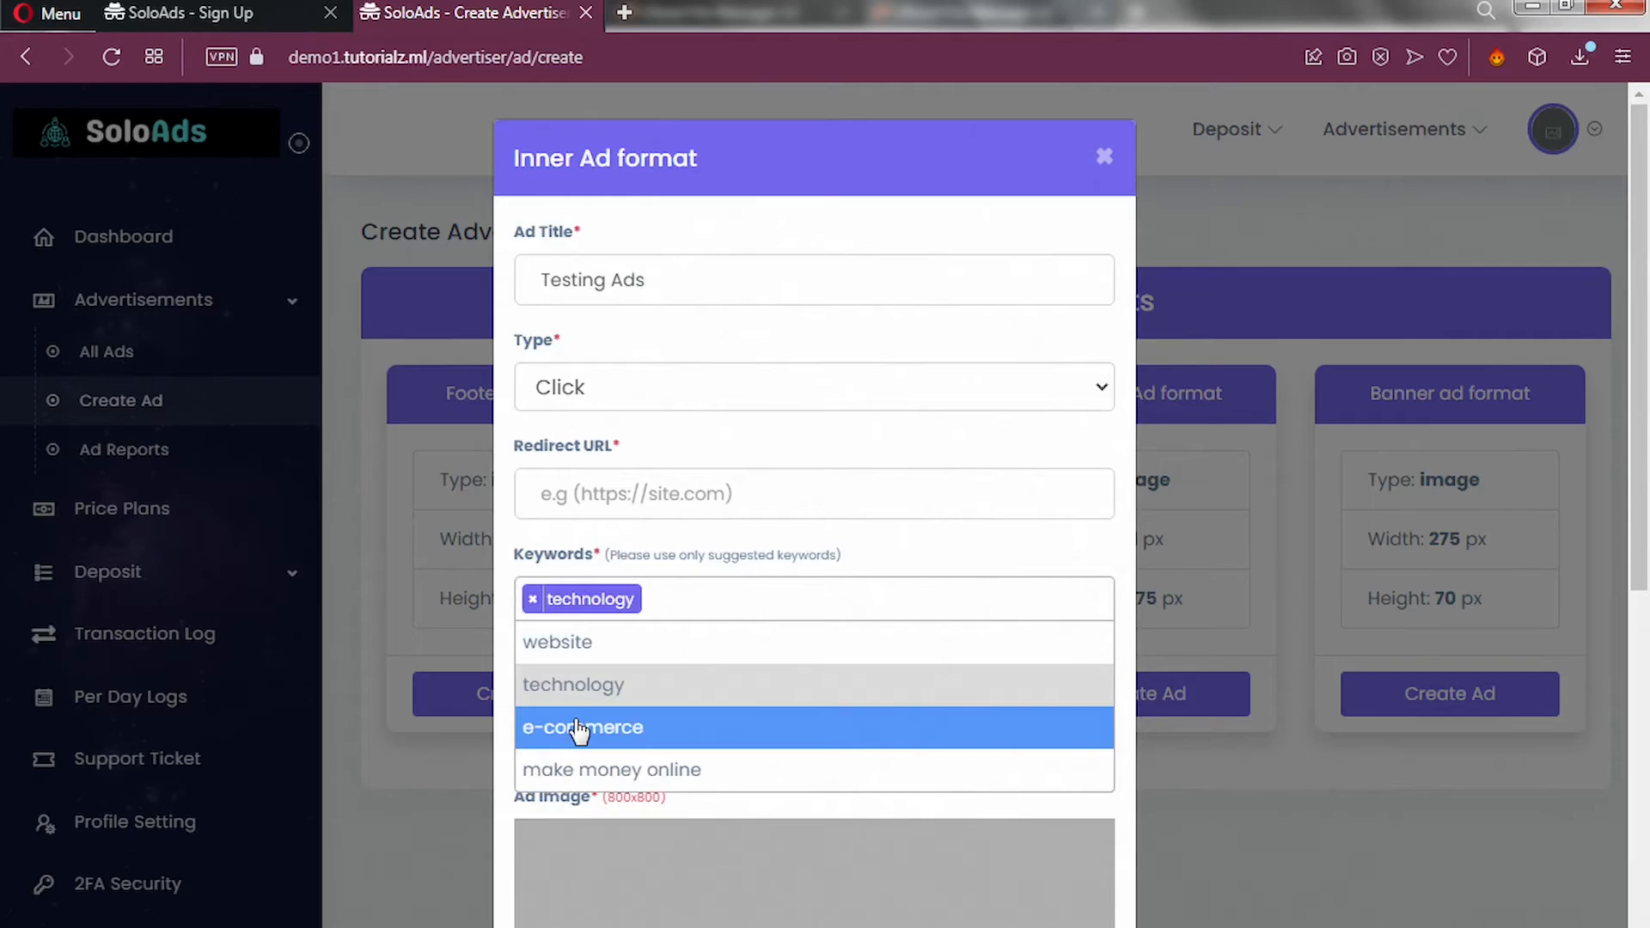
left_click(579, 729)
left_click(588, 773)
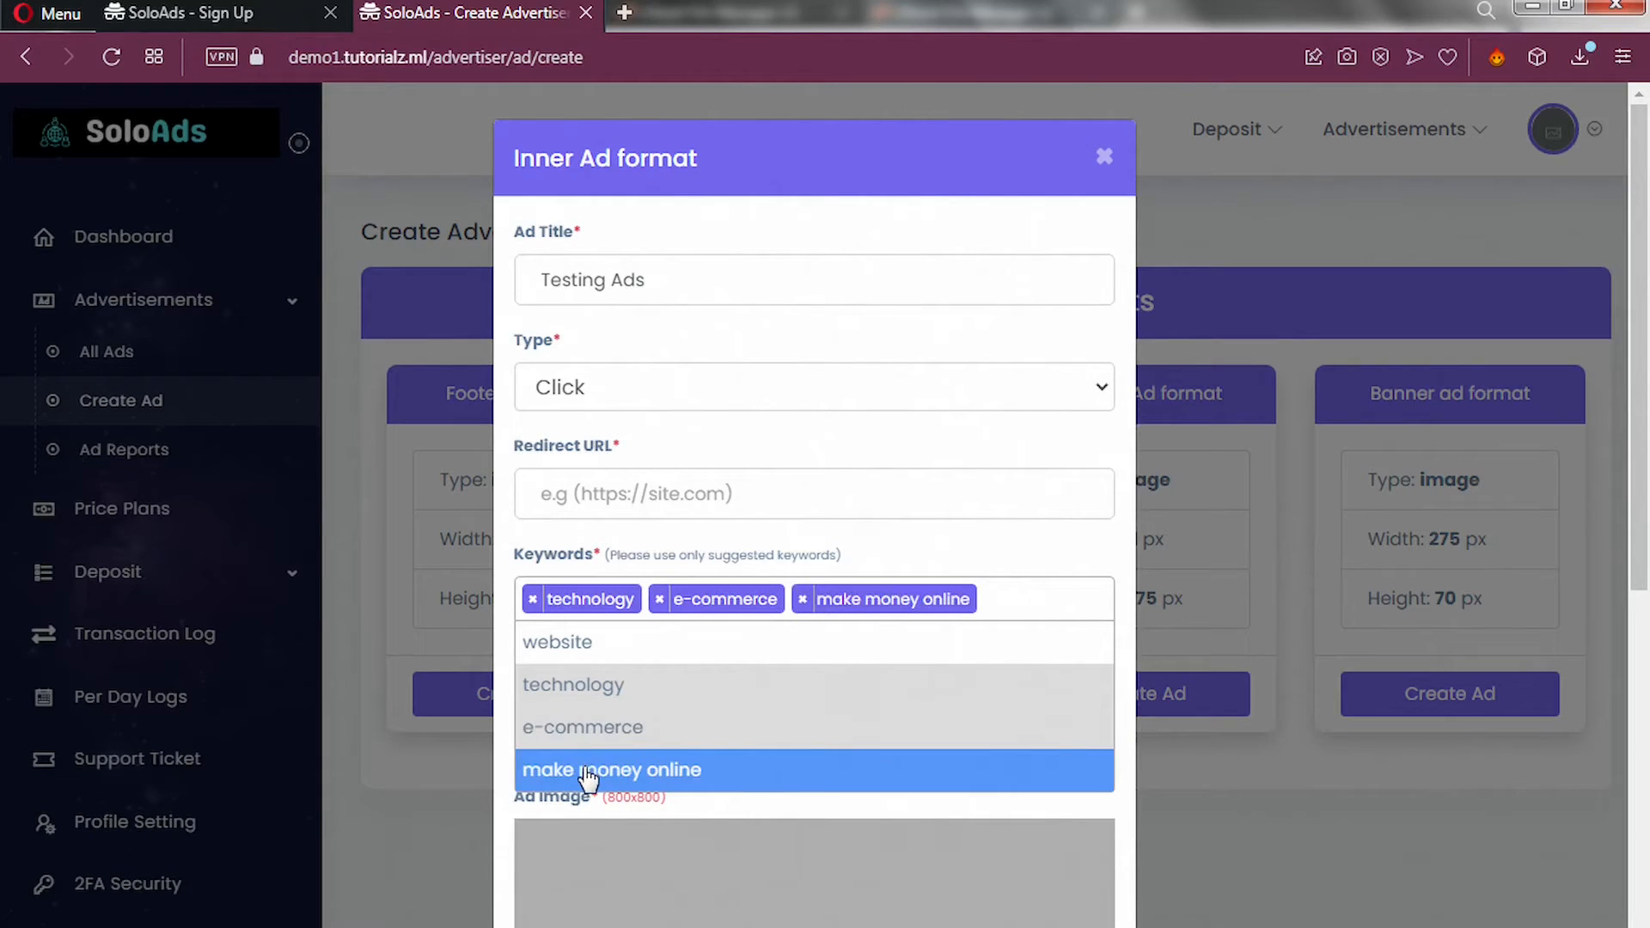
left_click(593, 657)
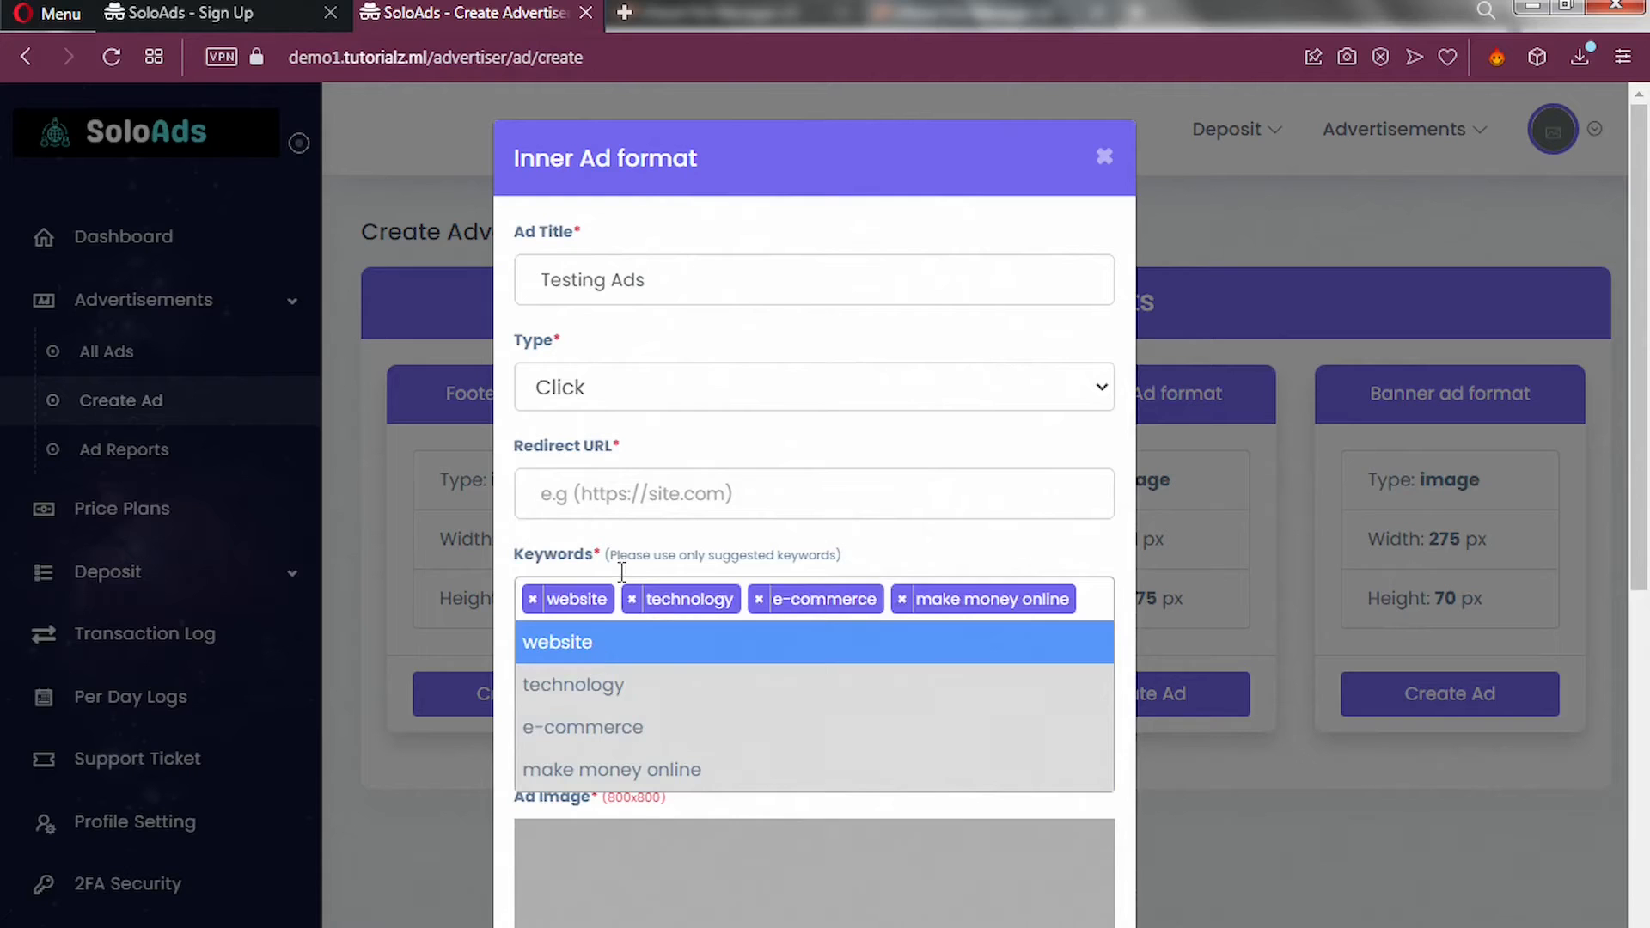
left_click(638, 545)
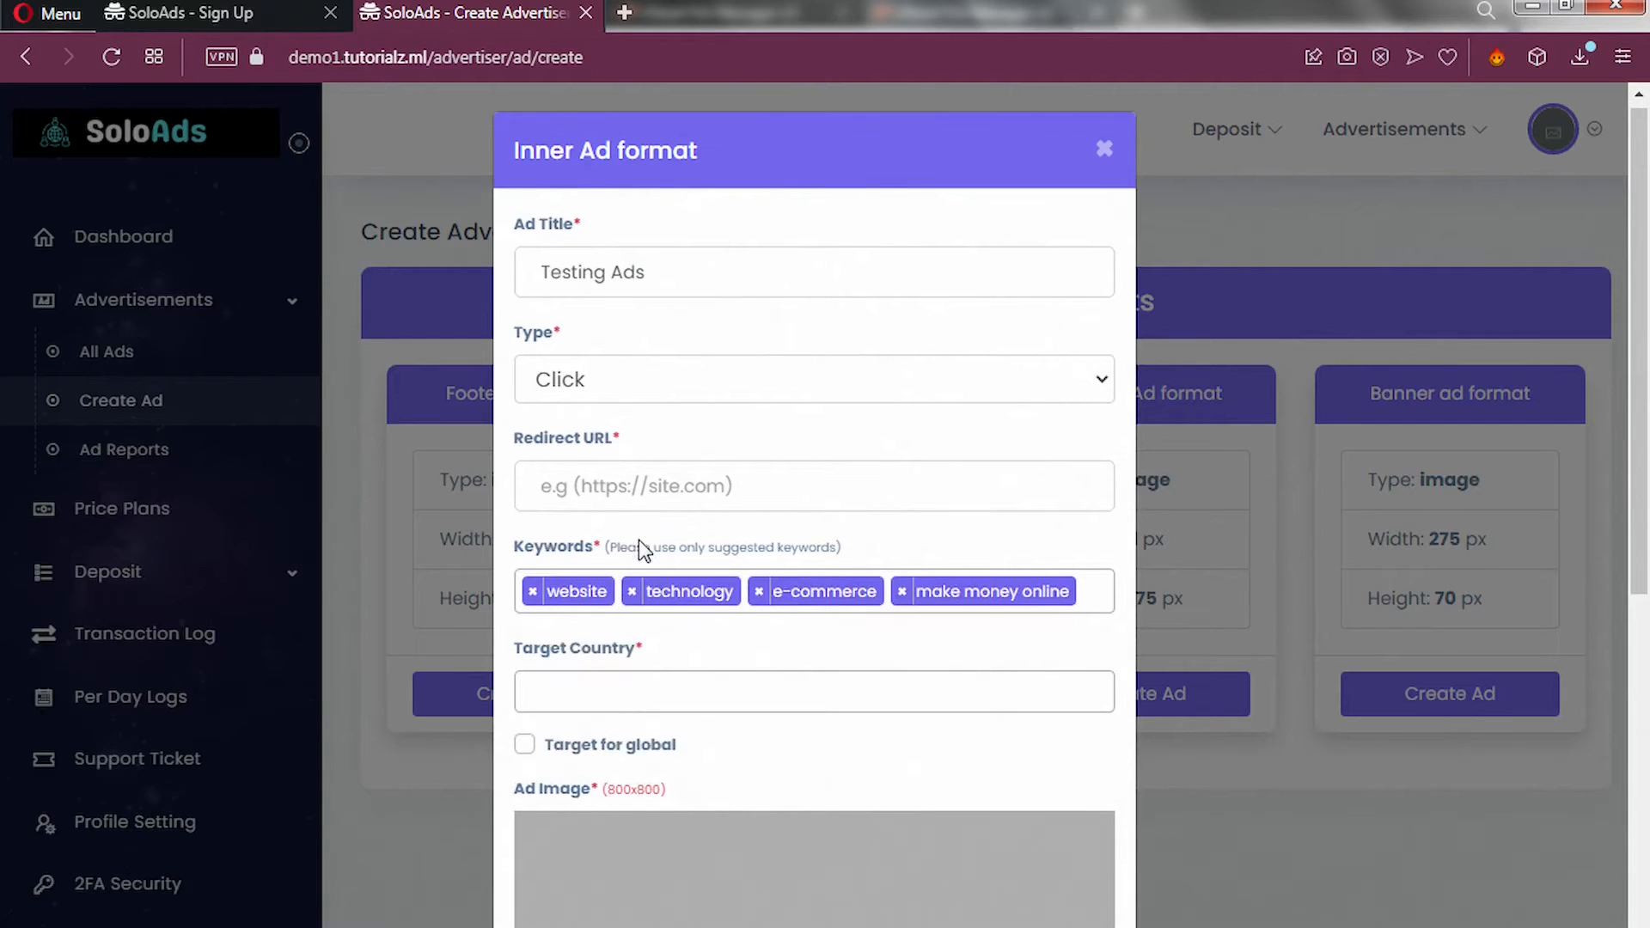
scroll(638, 541, "down", 3)
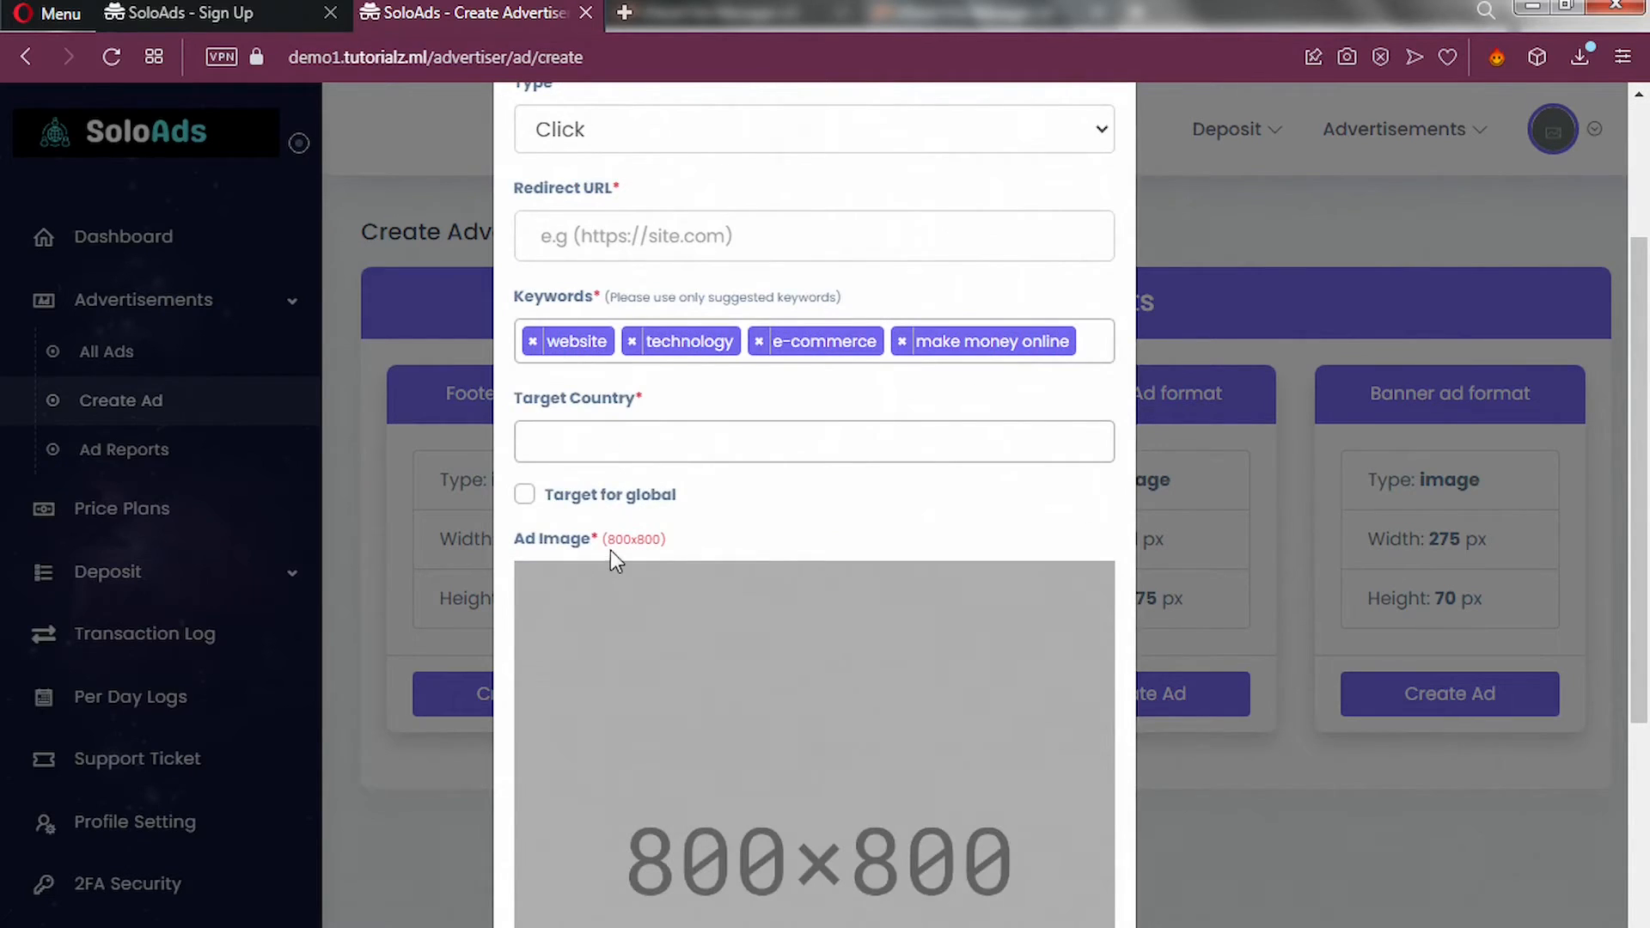
Set the ad to target global instead of a single country.
left_click(605, 439)
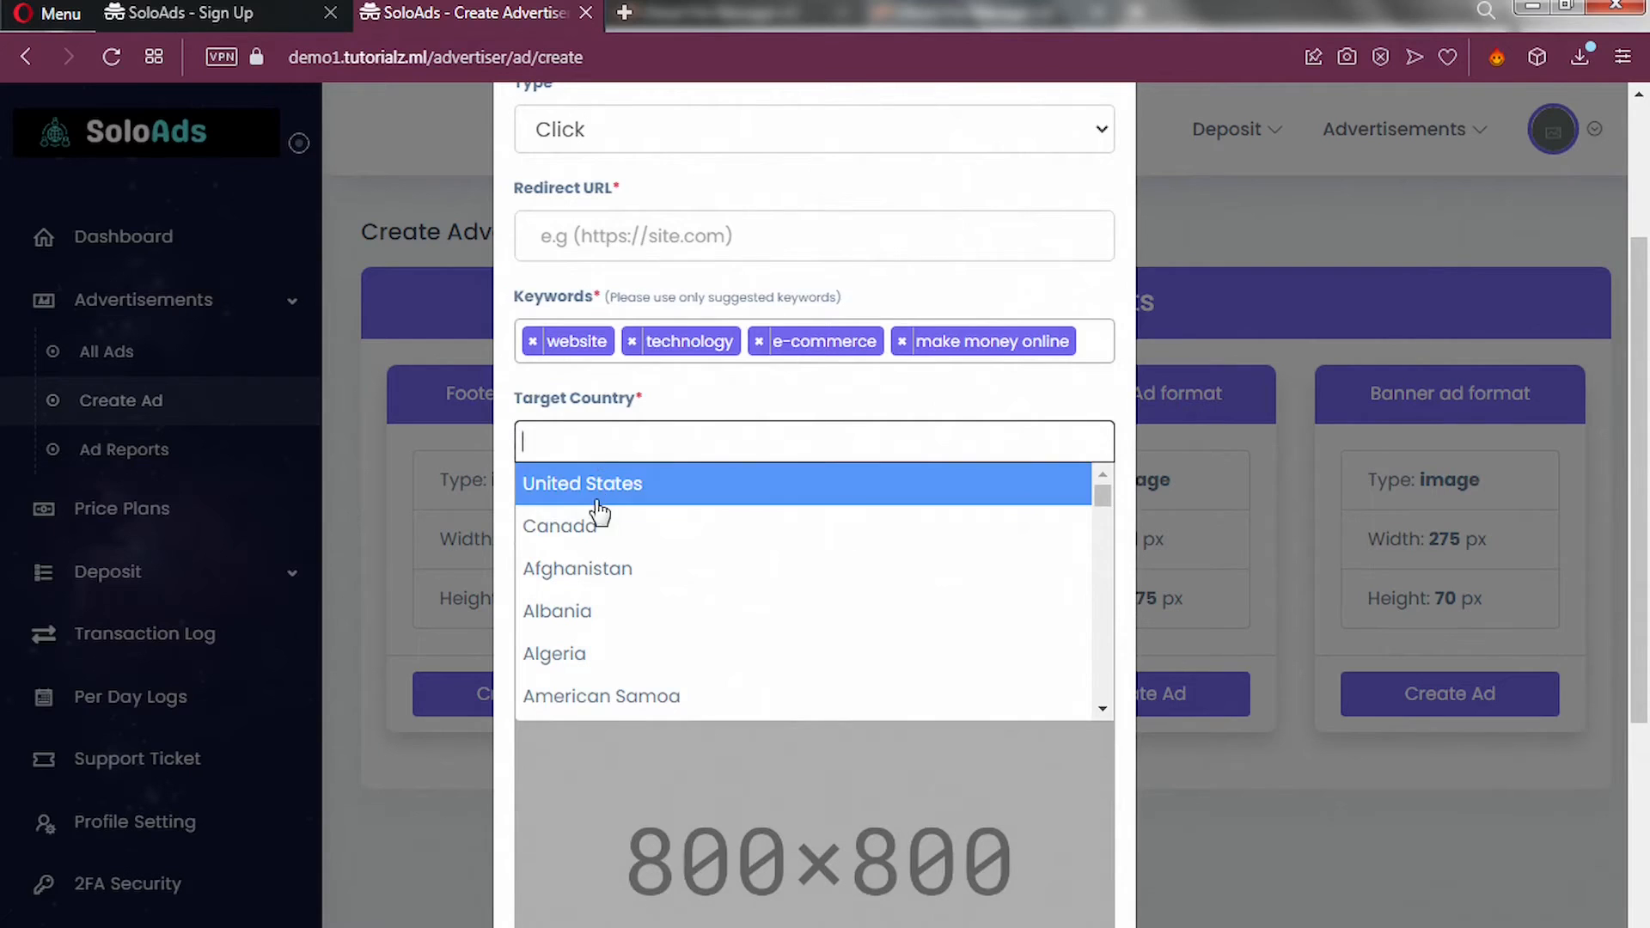
scroll(603, 550, "down", 3)
scroll(601, 554, "down", 5)
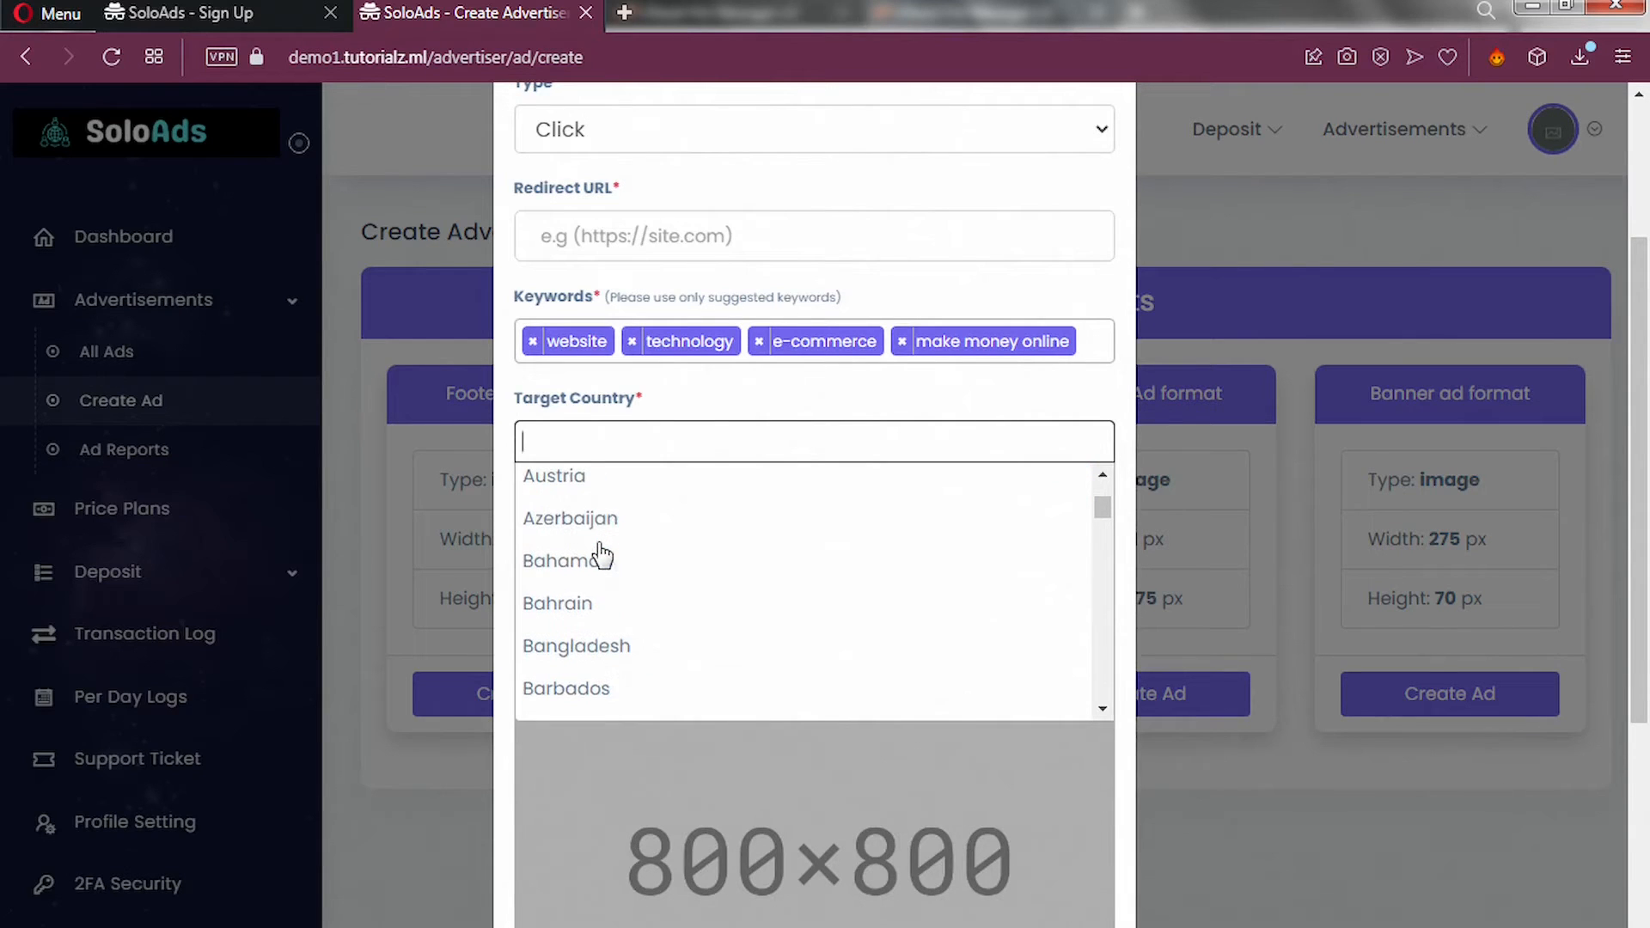
left_click(589, 436)
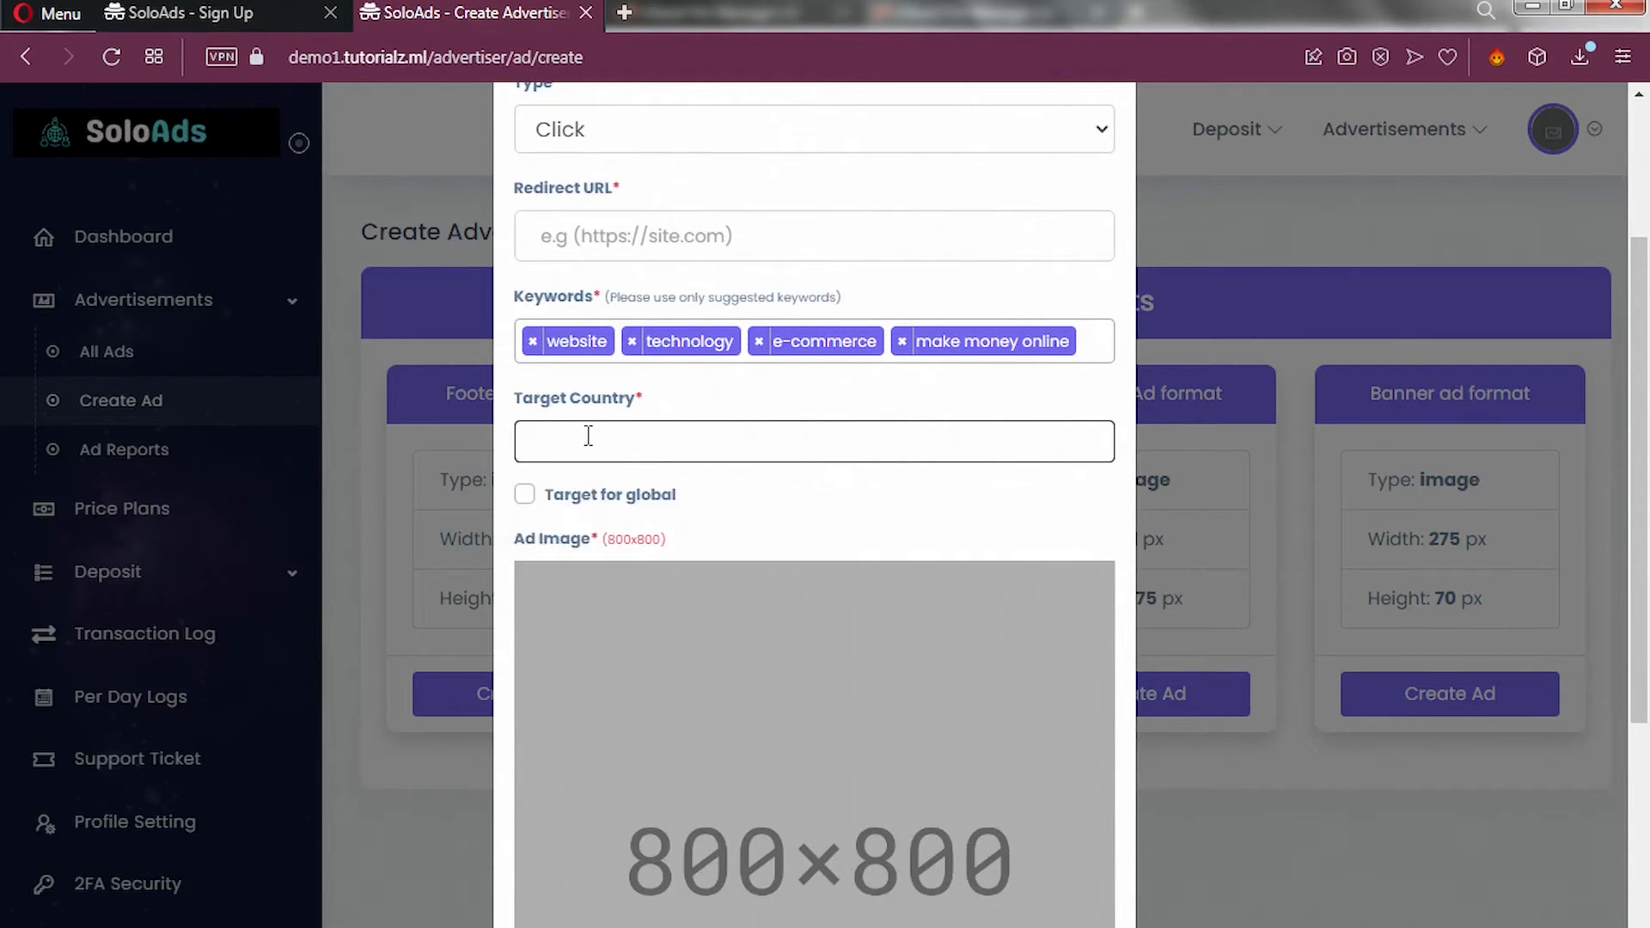
left_click(525, 495)
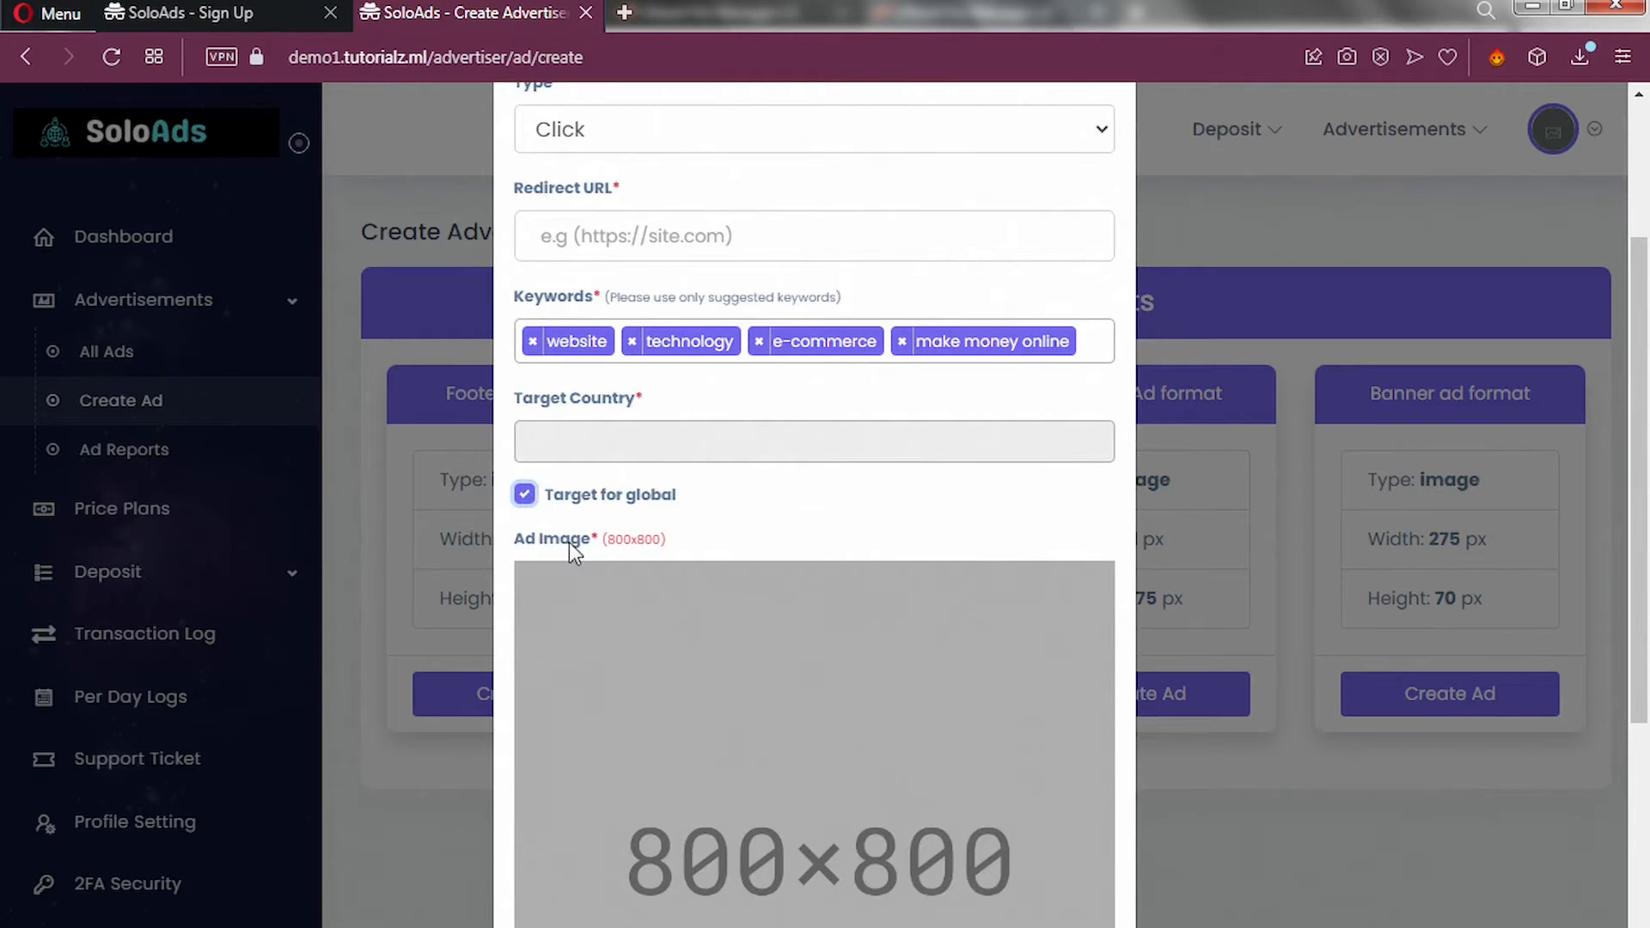
Switch the ad's Status toggle on.
scroll(605, 574, "down", 5)
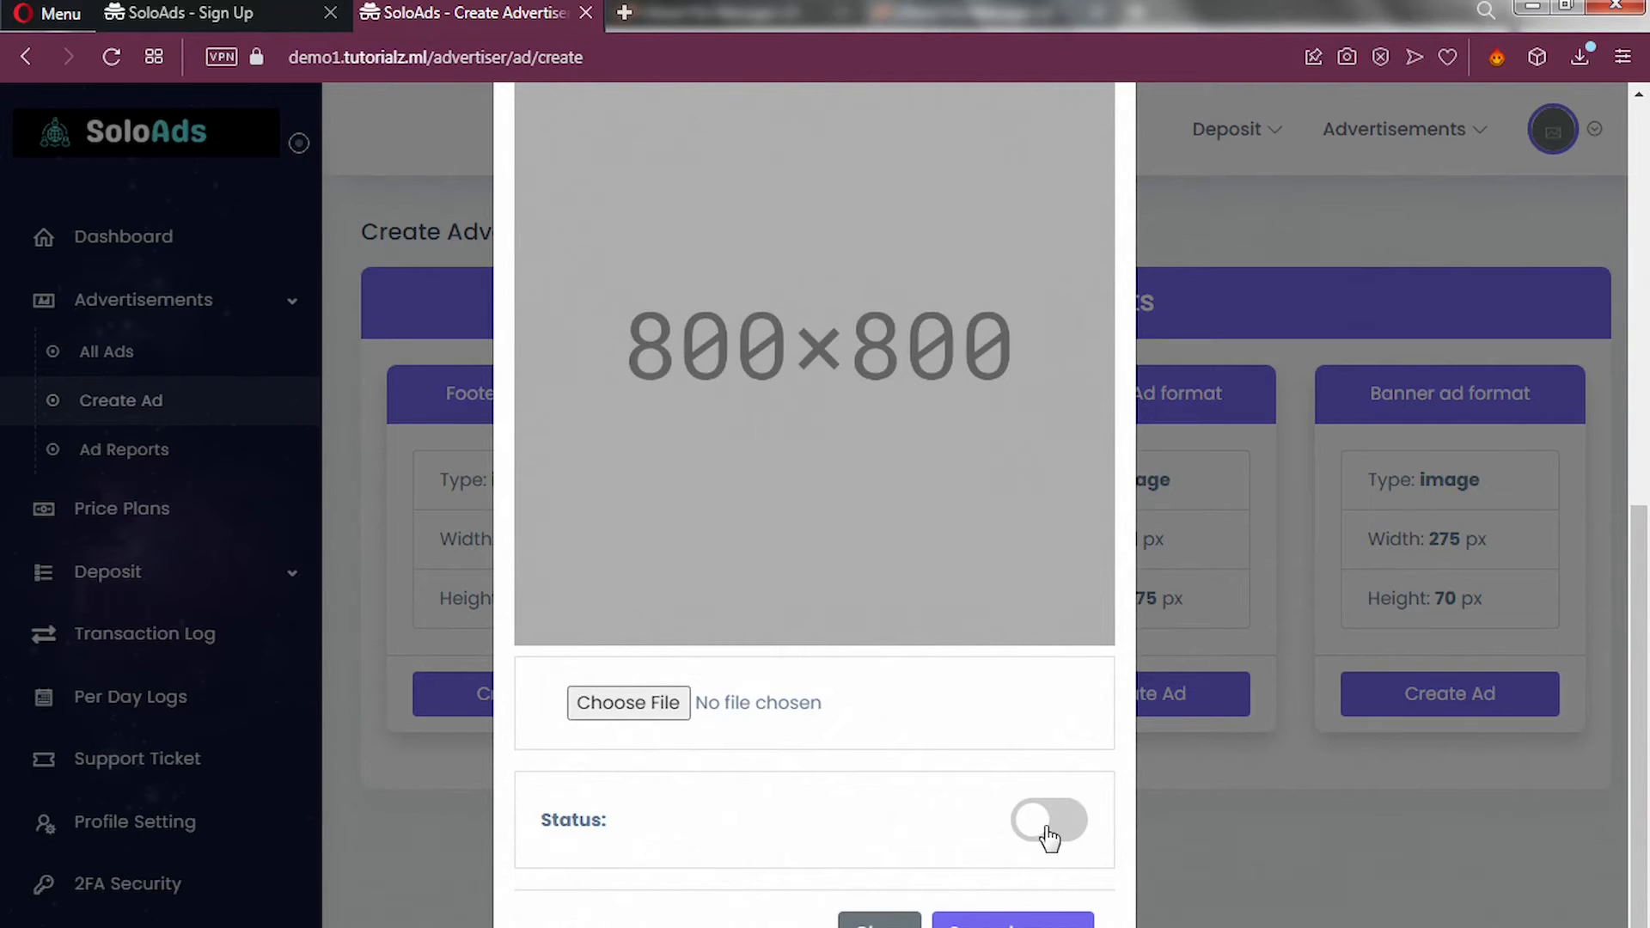
left_click(1044, 829)
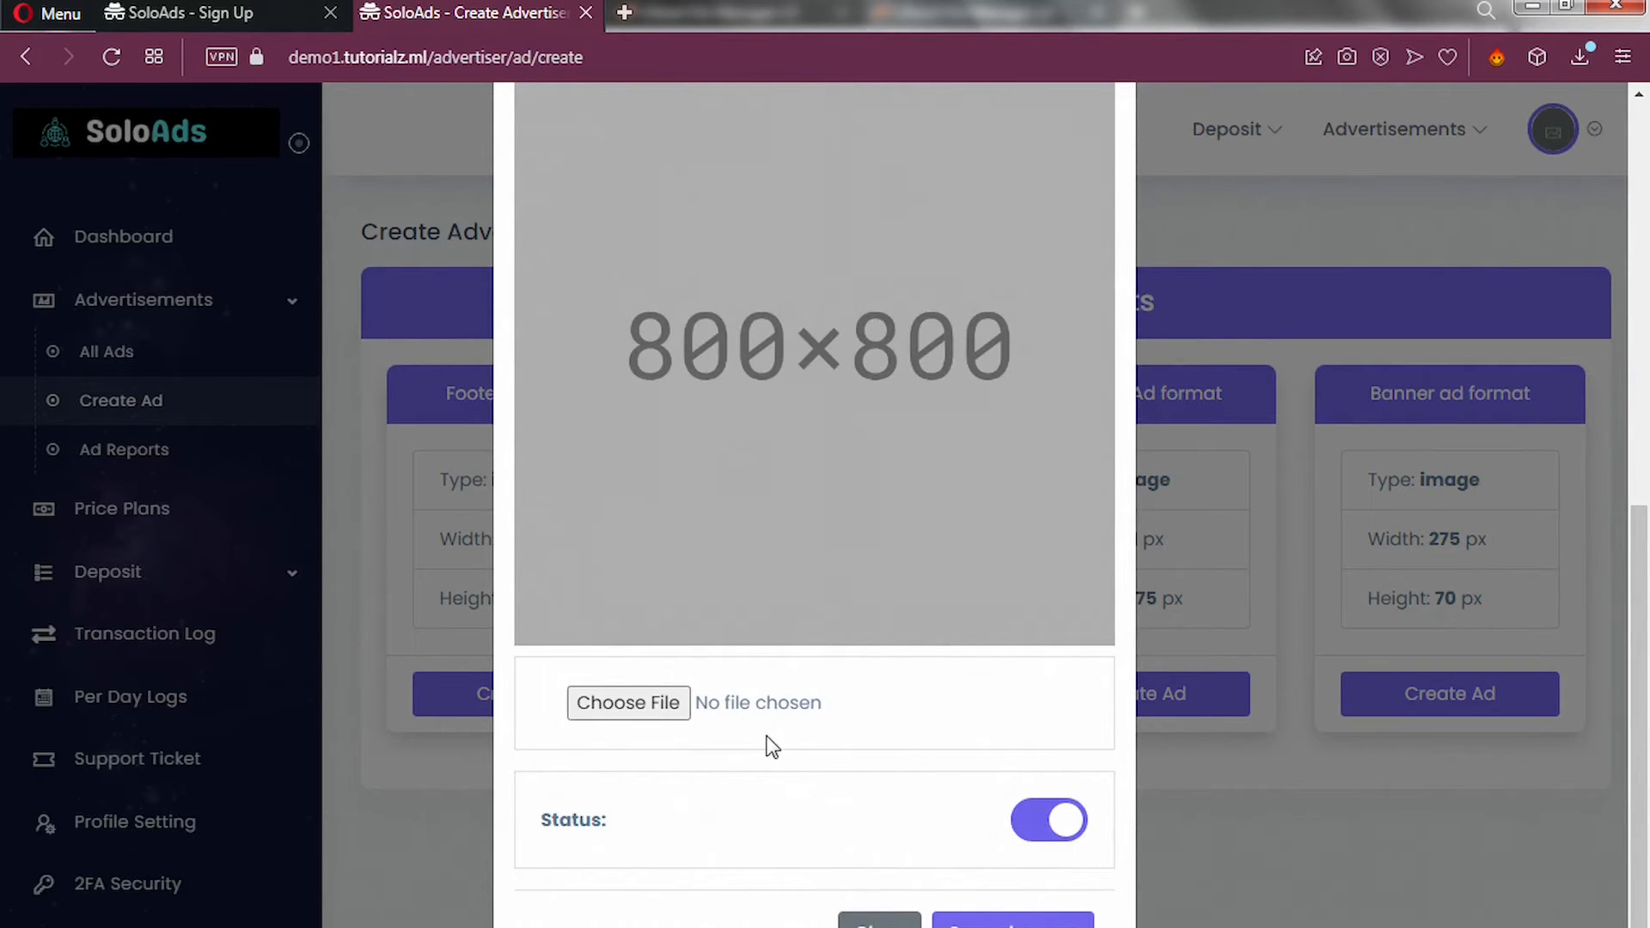
scroll(766, 744, "up", 3)
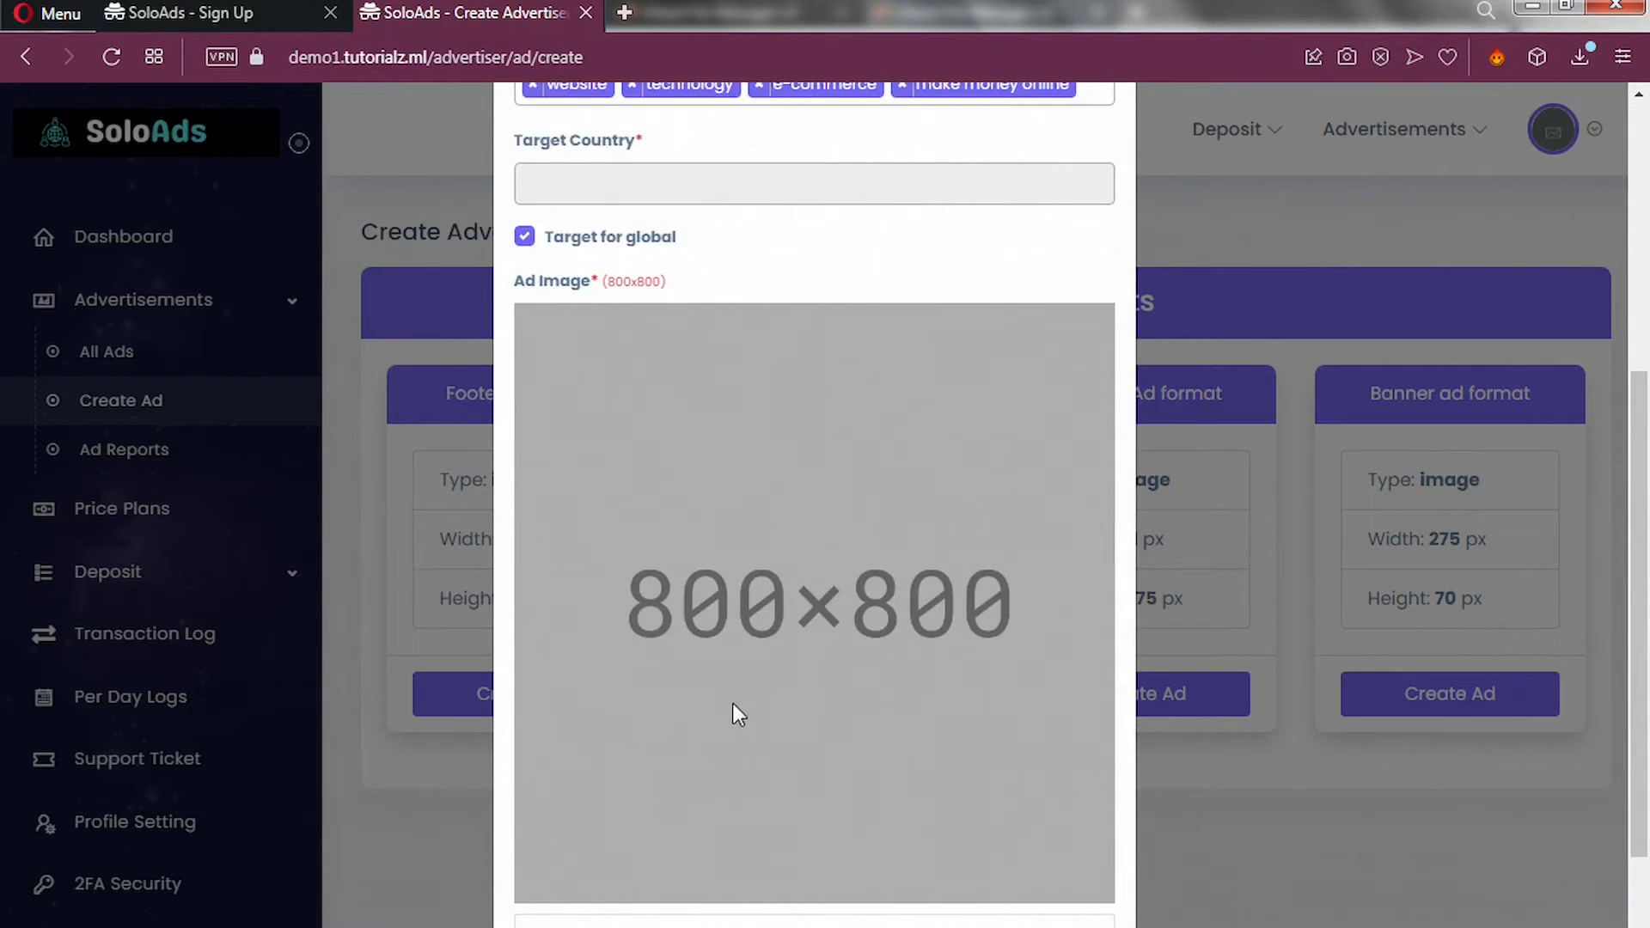
scroll(692, 898, "down", 2)
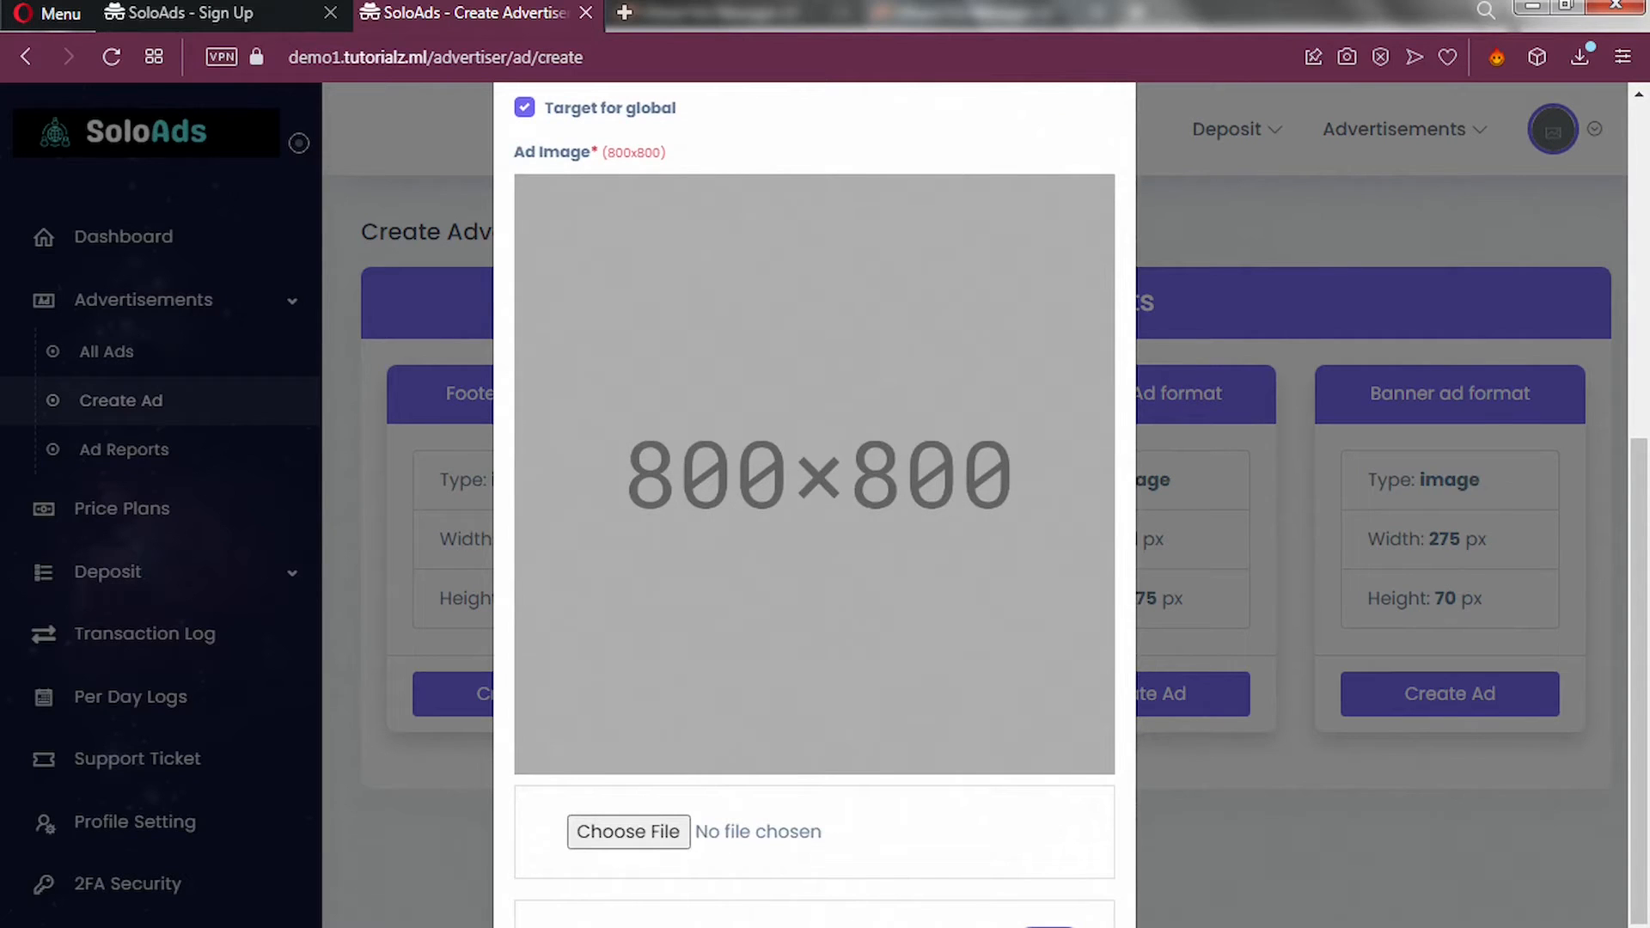
Attach 'example ad.png', the 45% sale banner, as the 800×800 ad image.
left_click(628, 831)
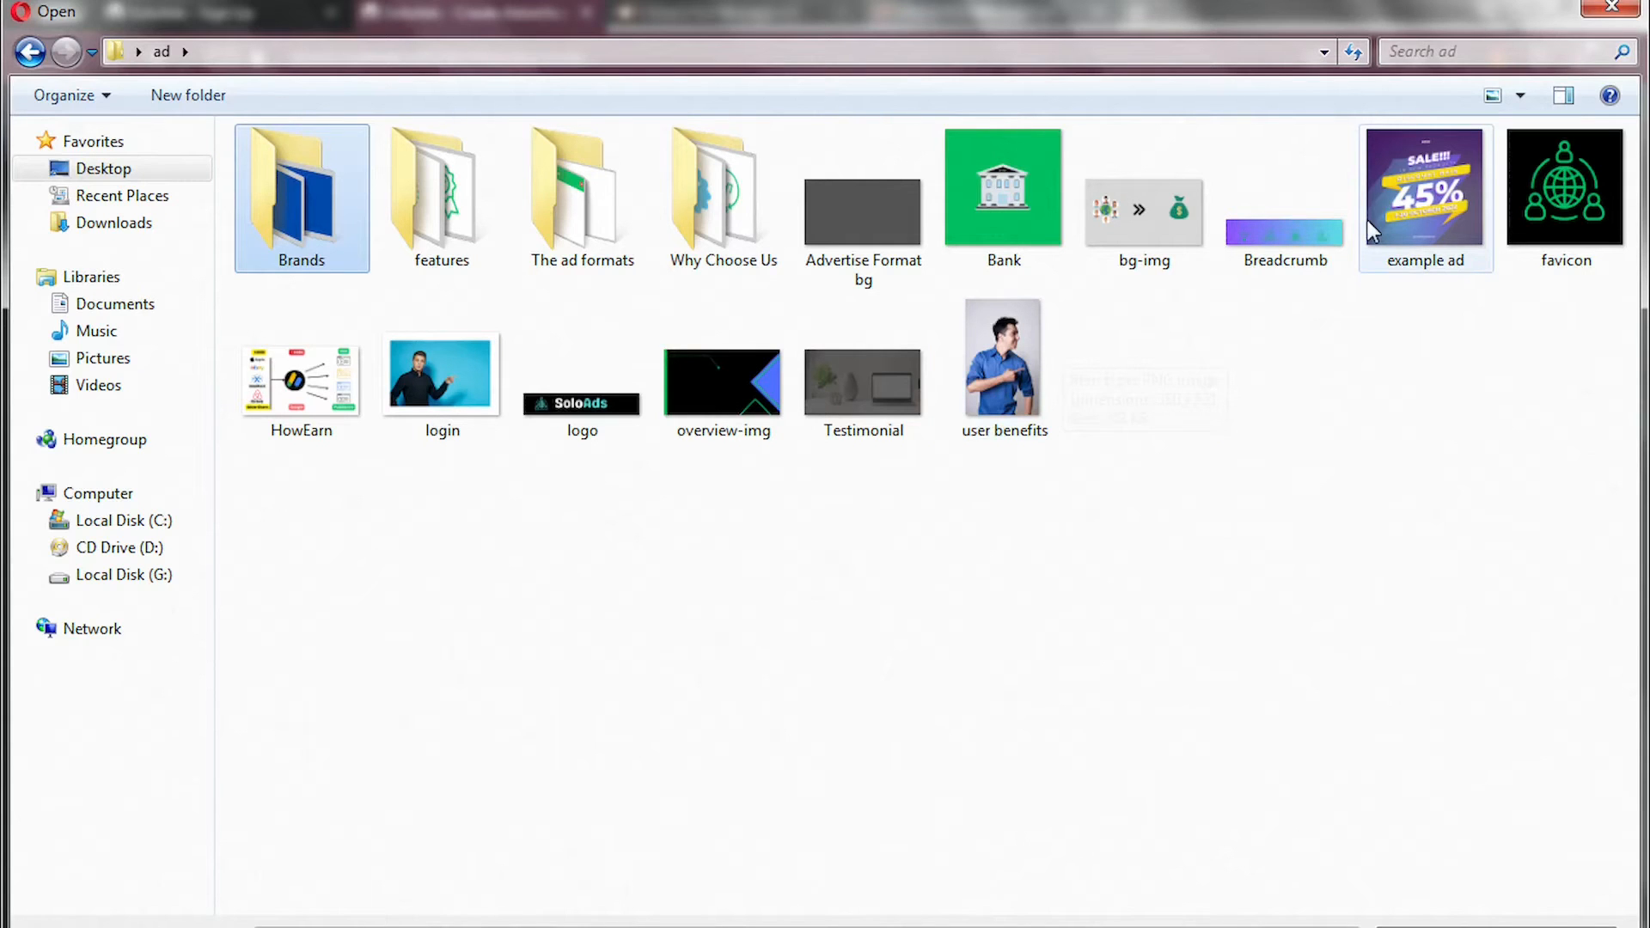
left_click(1425, 232)
double_click(1424, 227)
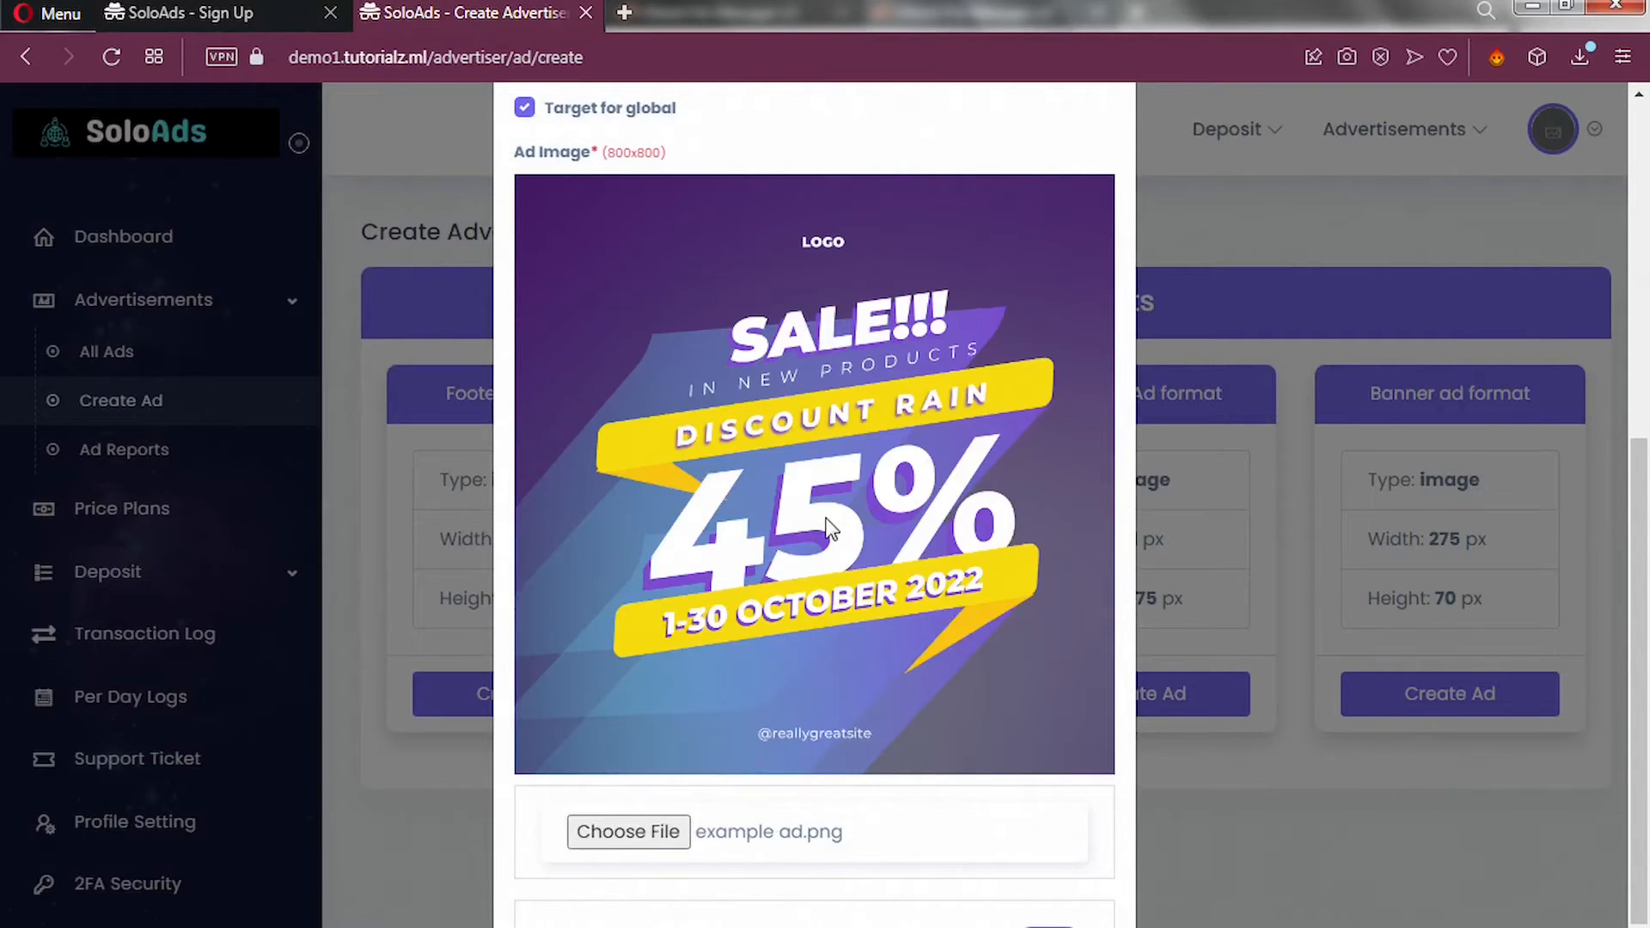
Paste the YouTube link as the redirect URL and save the ad.
scroll(829, 529, "up", 5)
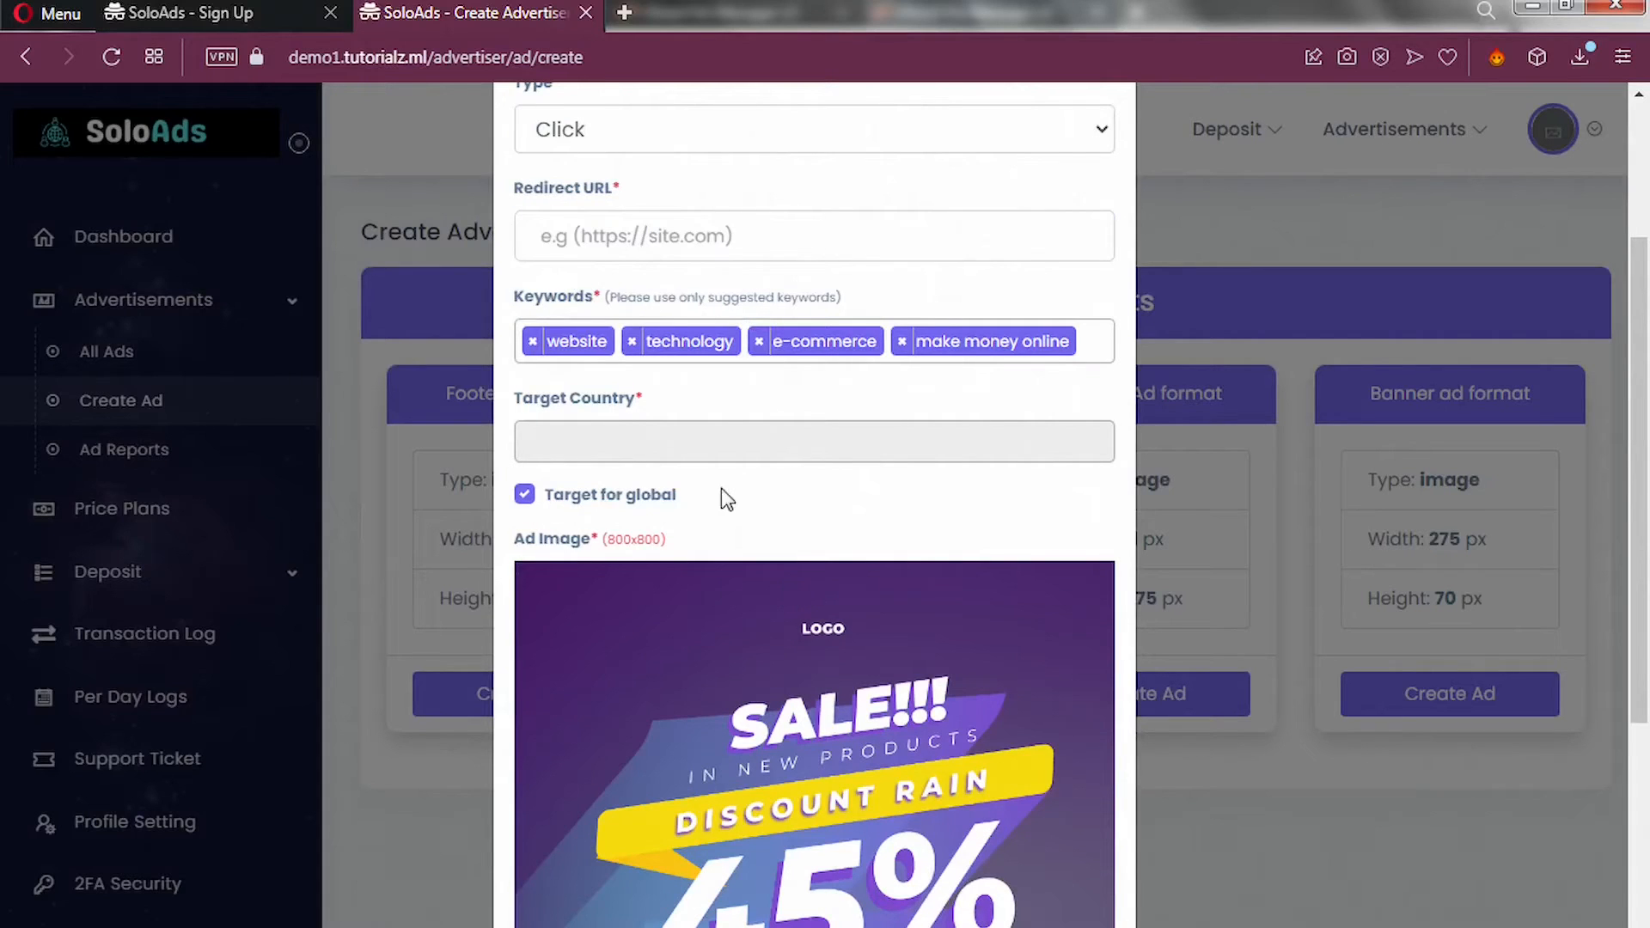
left_click(626, 232)
type("https://www.youtube.com/watch?v=CG__N4SS1Fc")
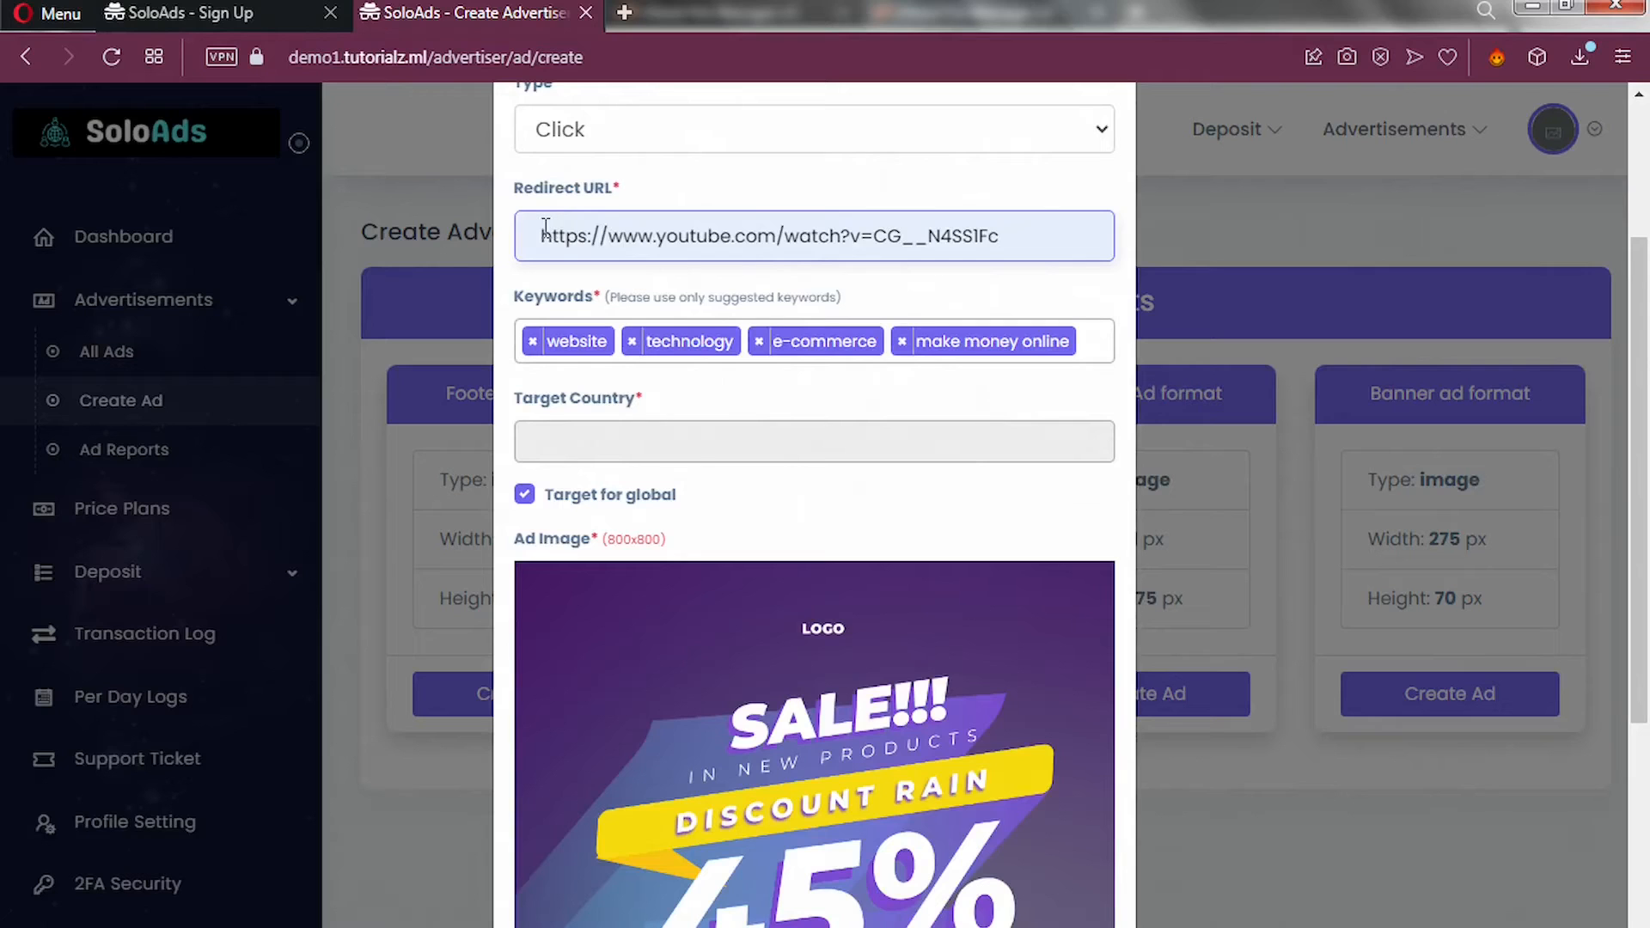
scroll(634, 516, "down", 1)
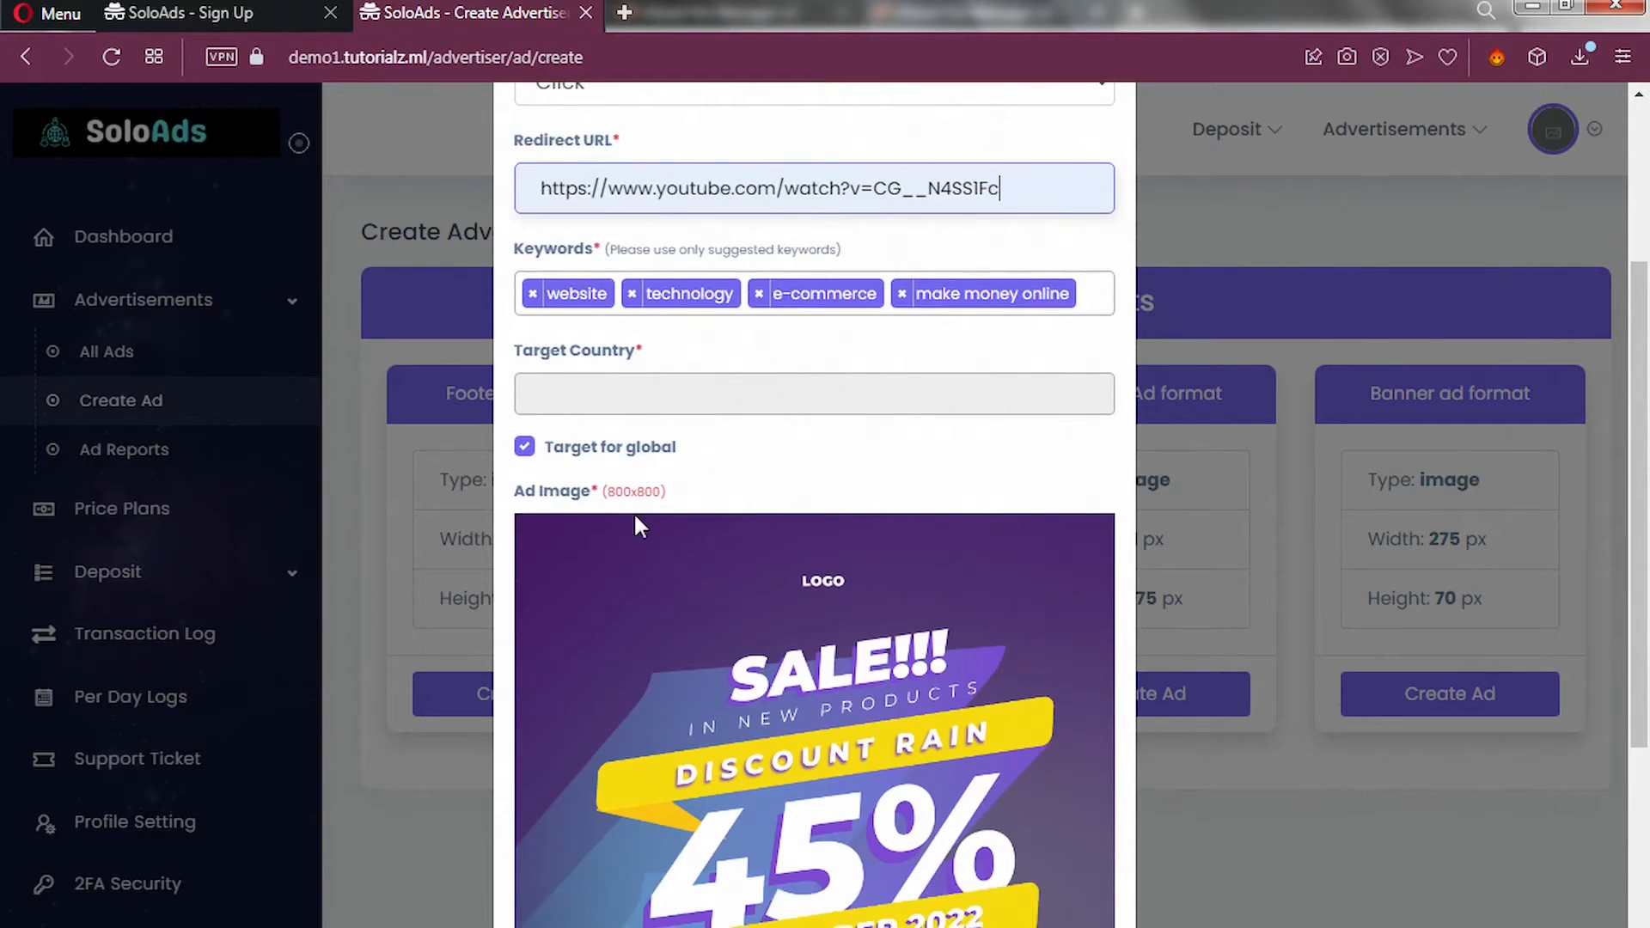
scroll(635, 516, "down", 5)
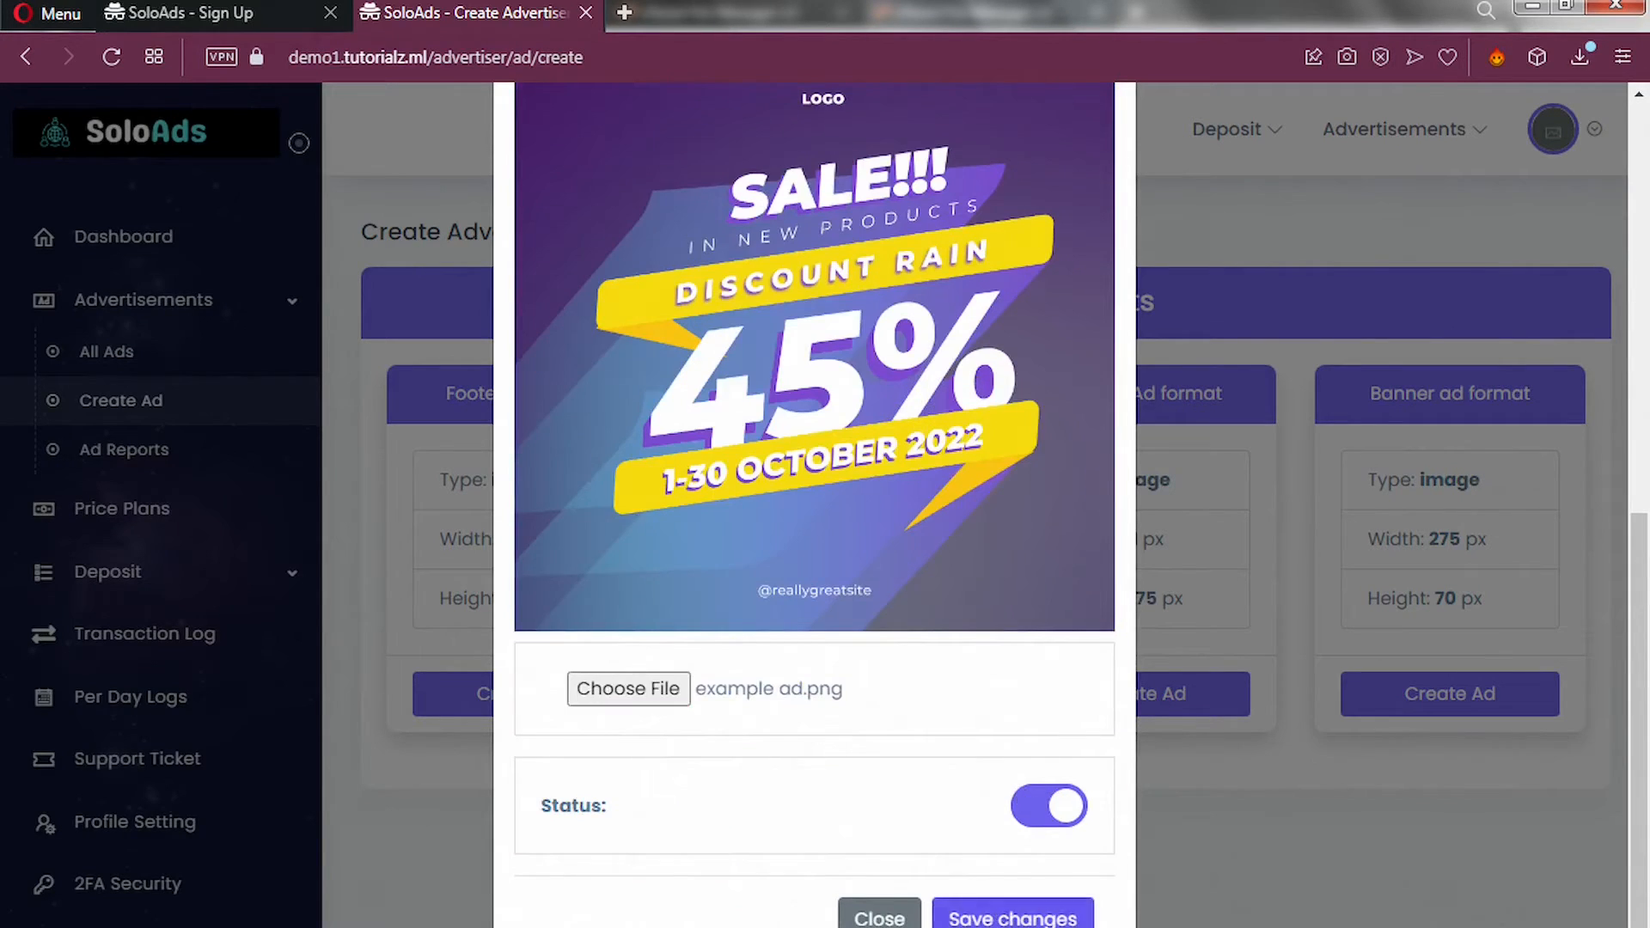
left_click(991, 920)
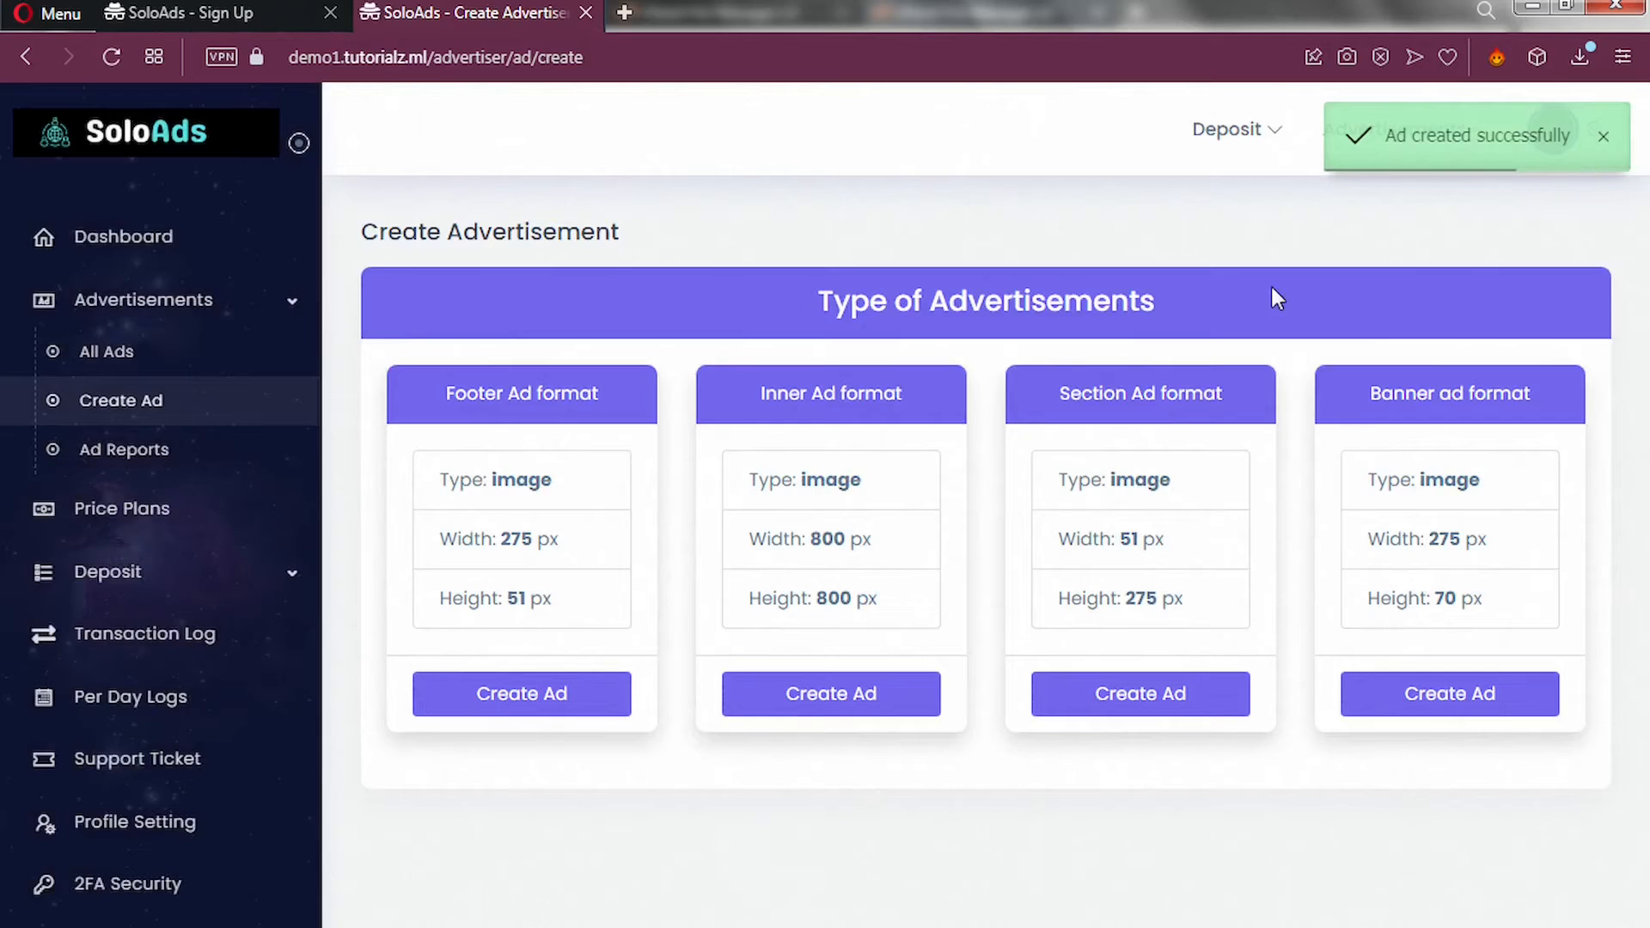
View All Ads listing Testing Ads and TEST AD1, then expand the Deposit menu.
left_click(107, 352)
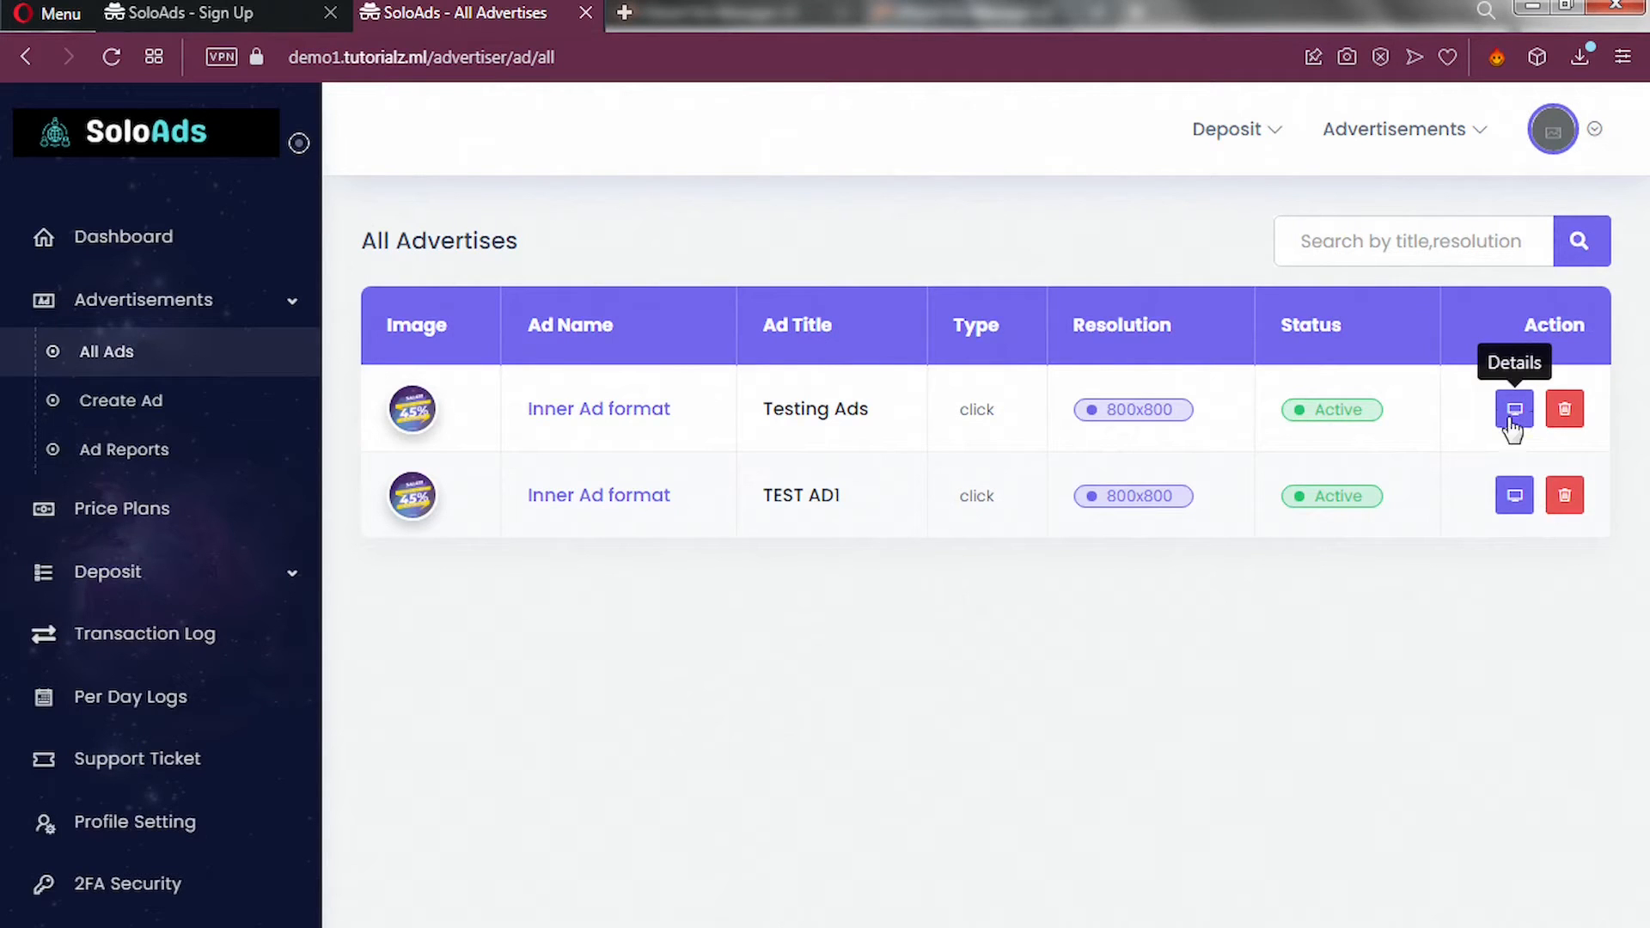
scroll(146, 593, "down", 1)
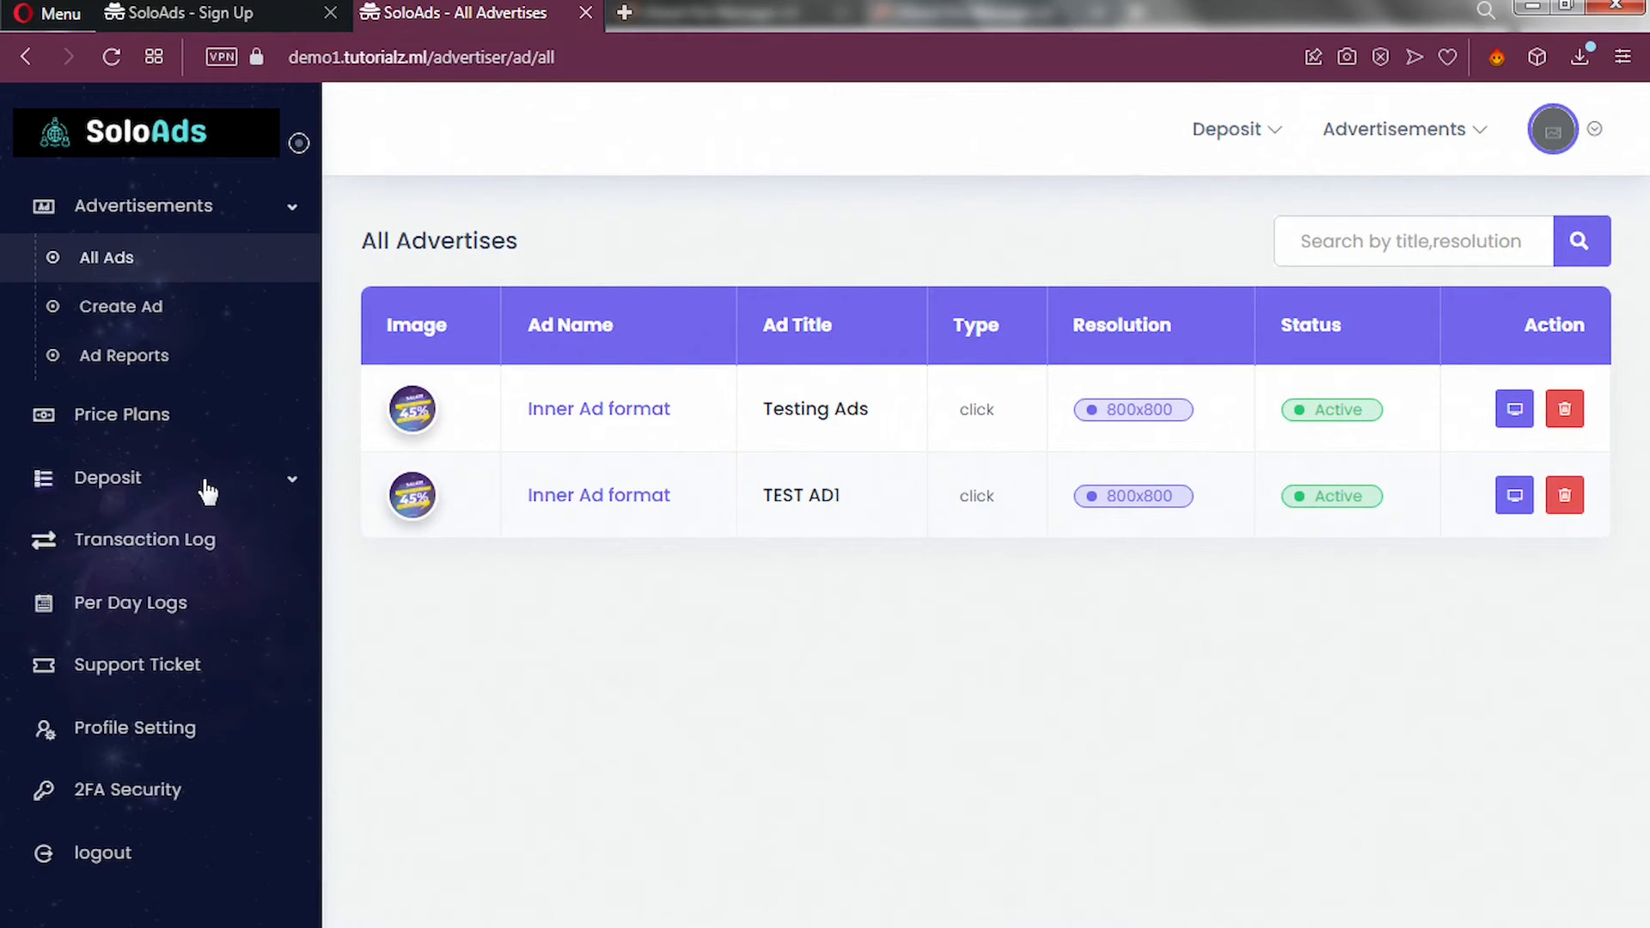
left_click(292, 482)
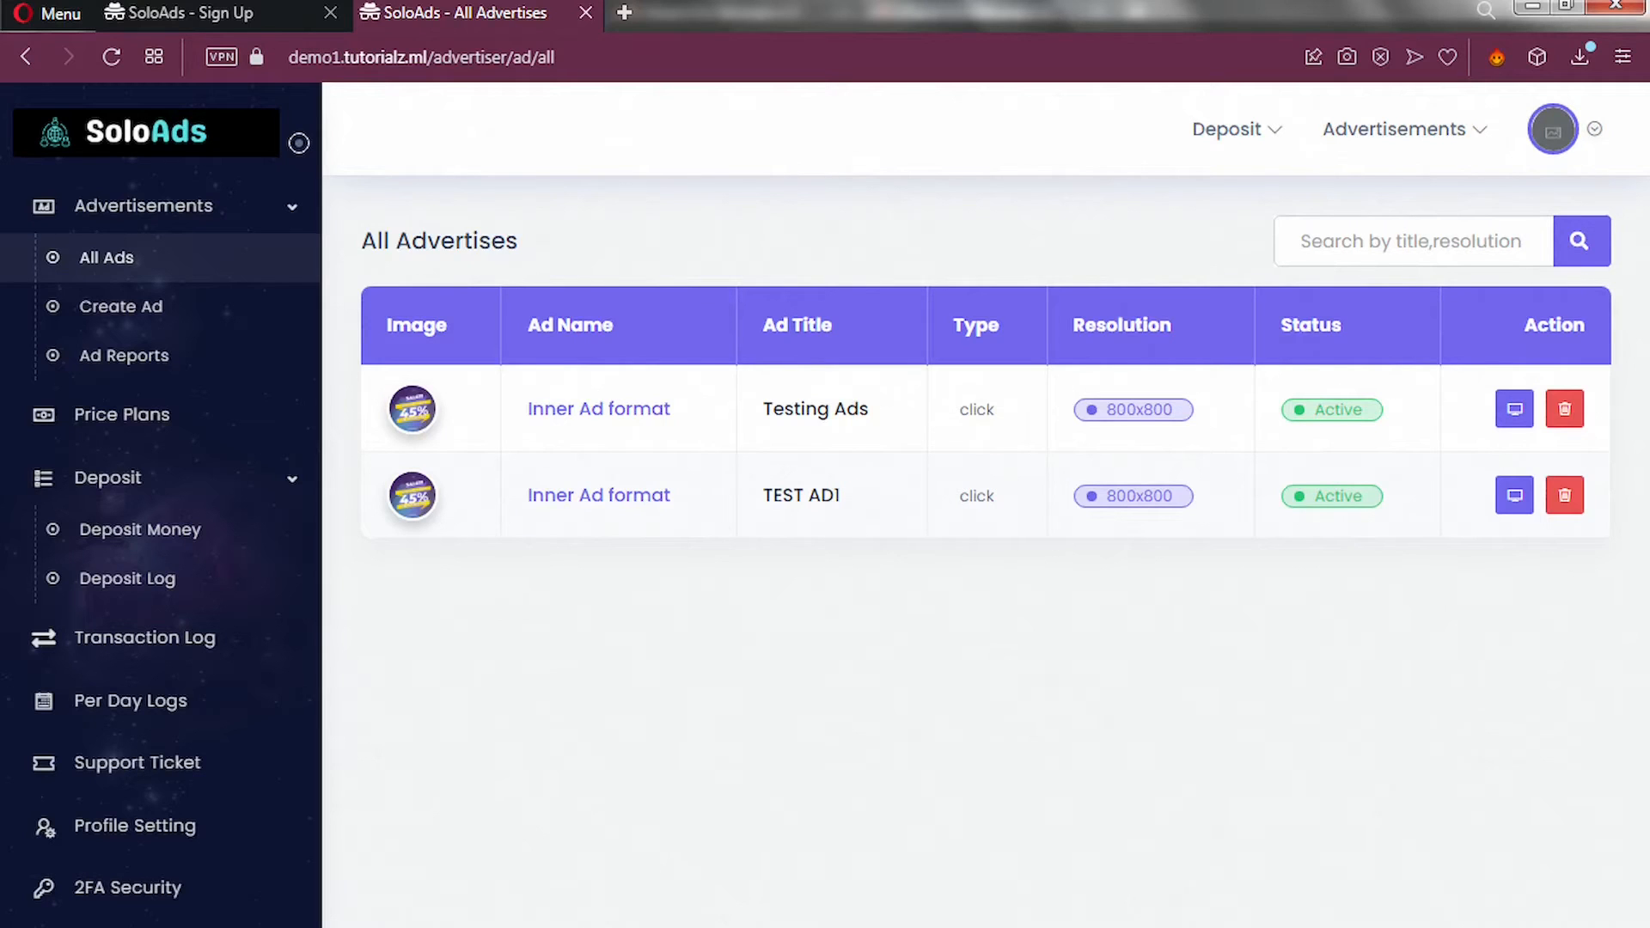
Change the URL path to 'admin' and autofill the saved admin credentials.
left_click(564, 56)
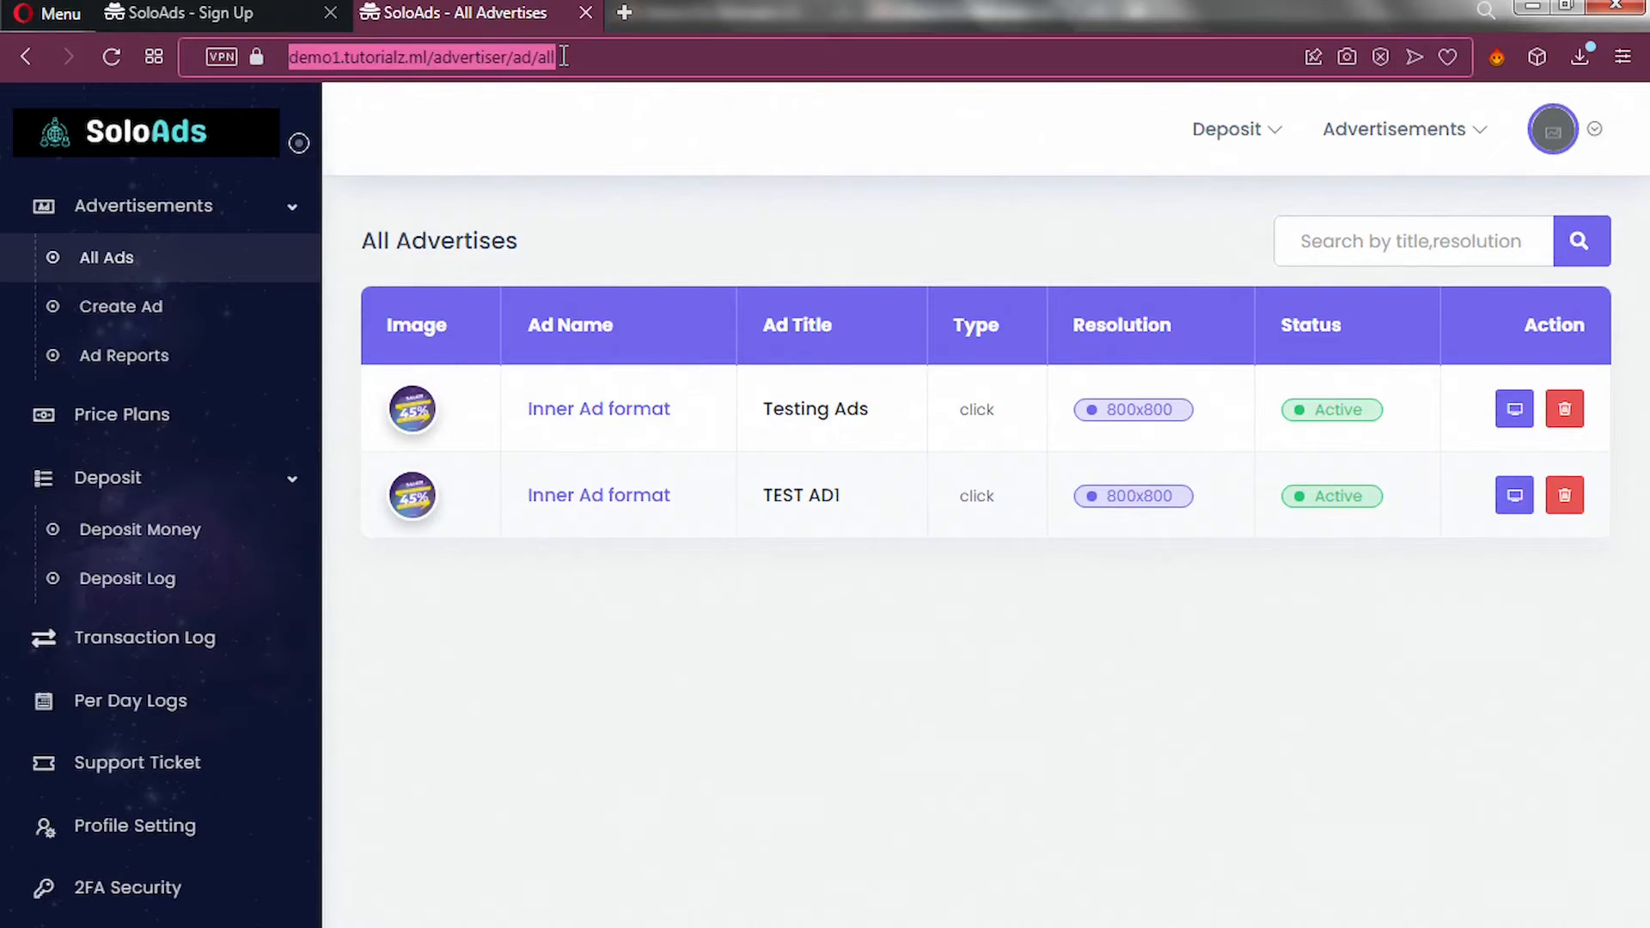
left_click_drag(563, 56, 437, 67)
key("BackSpace")
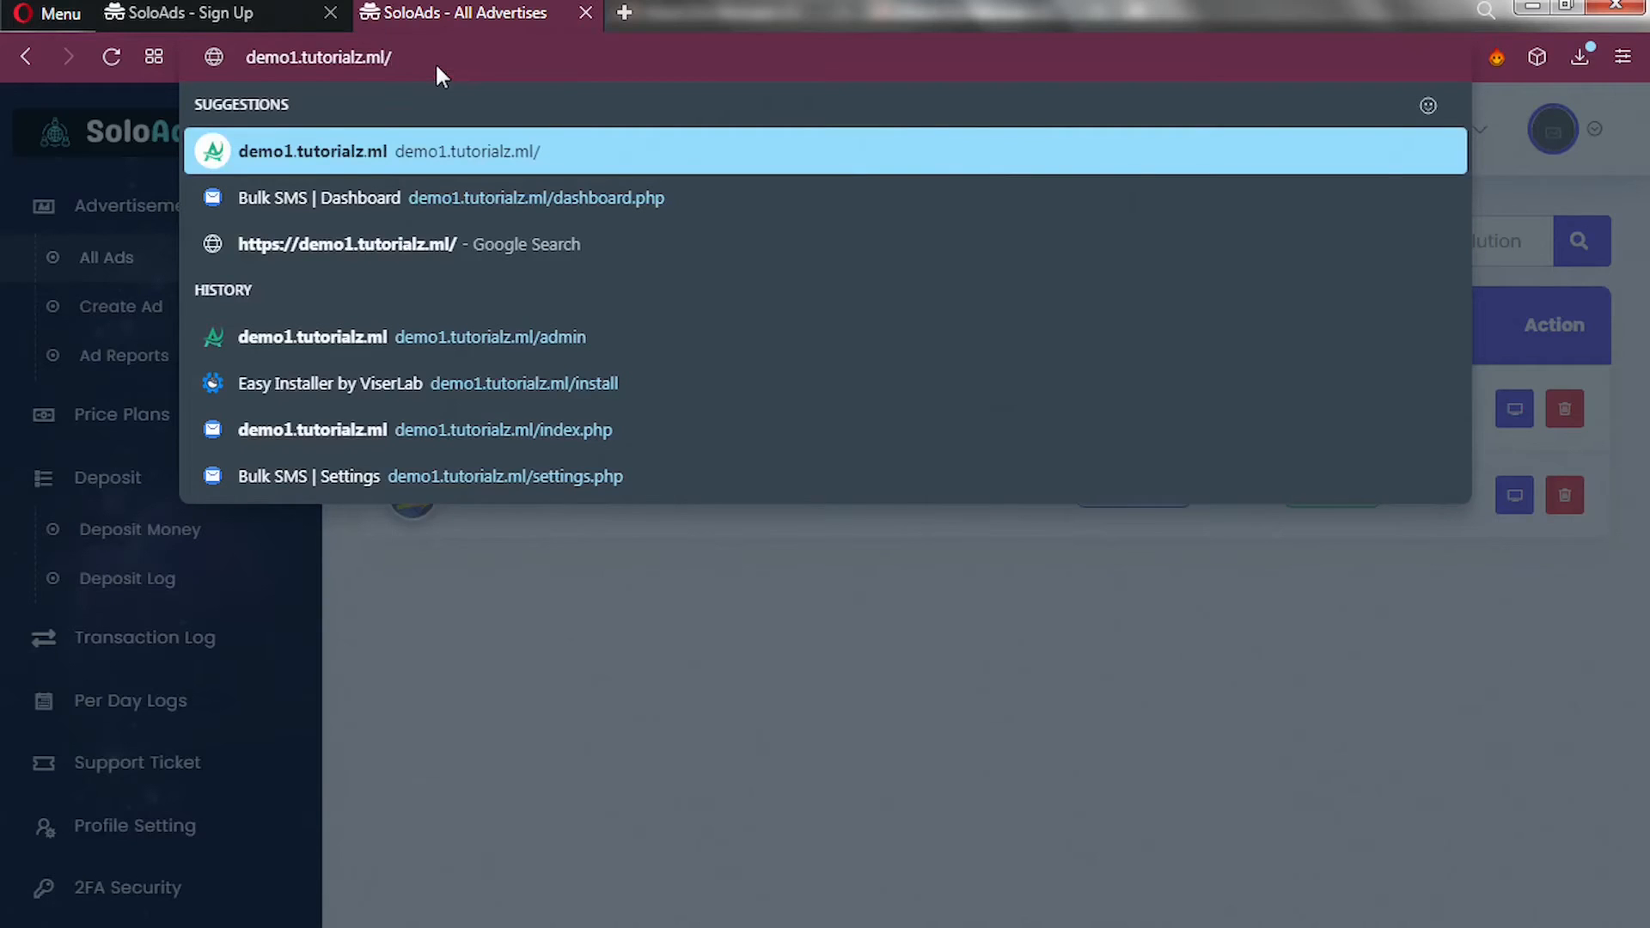
type("admin")
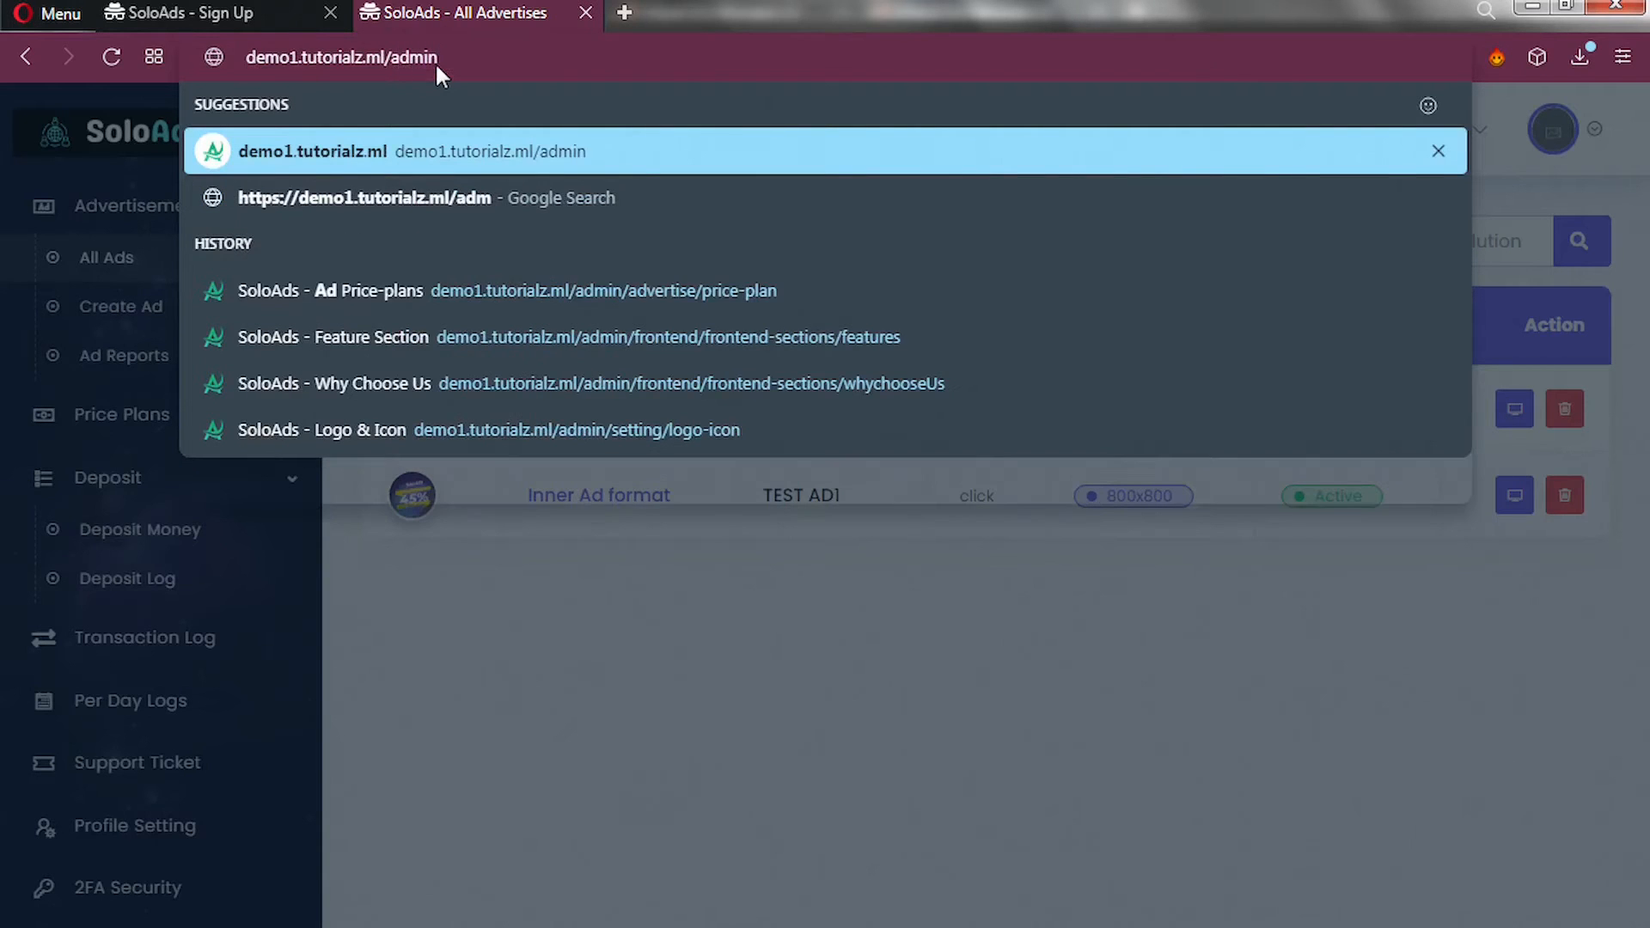
key("Return")
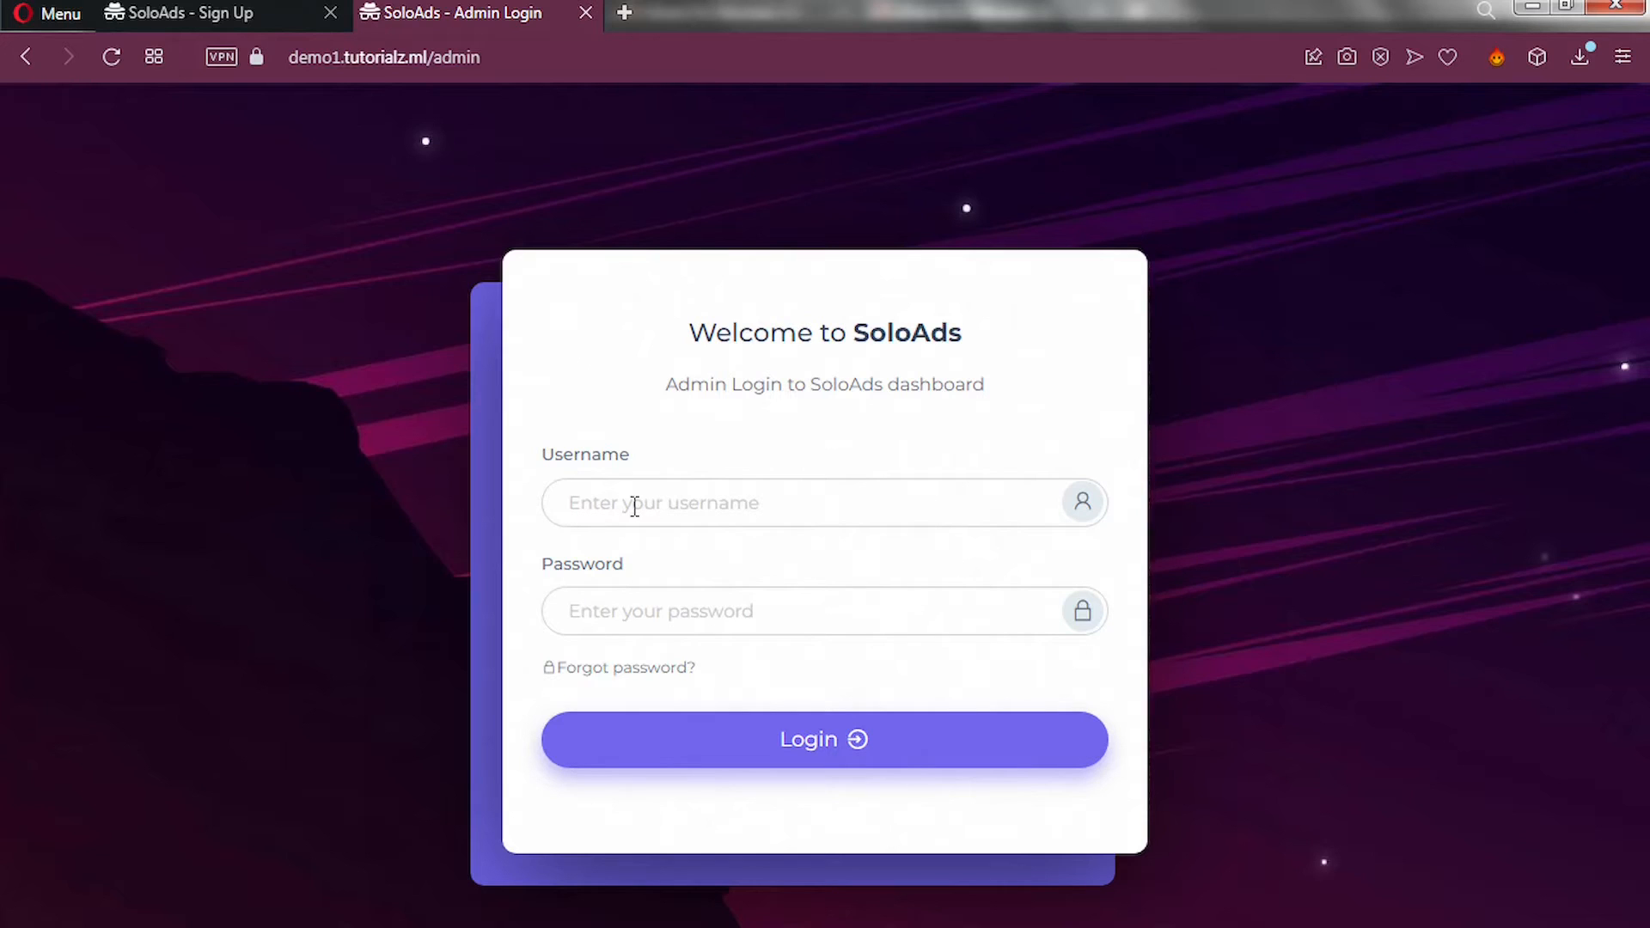
left_click(634, 506)
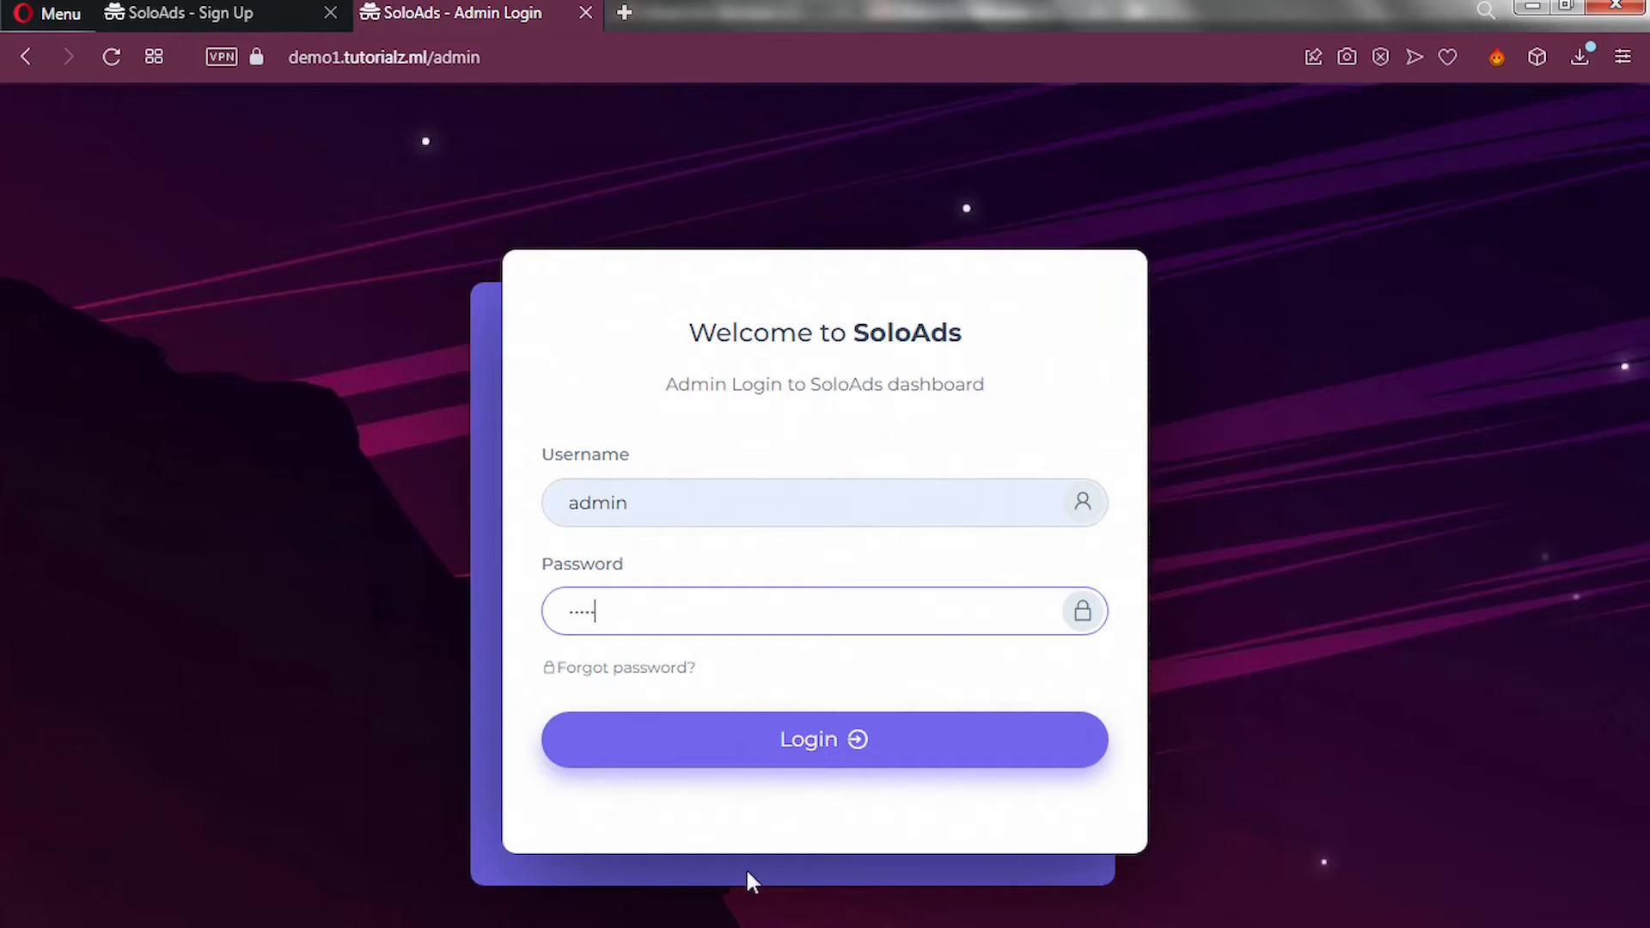
Log in and scroll the Admin Dashboard stats down to the Monthly Deposit & Withdraw Report.
left_click(749, 753)
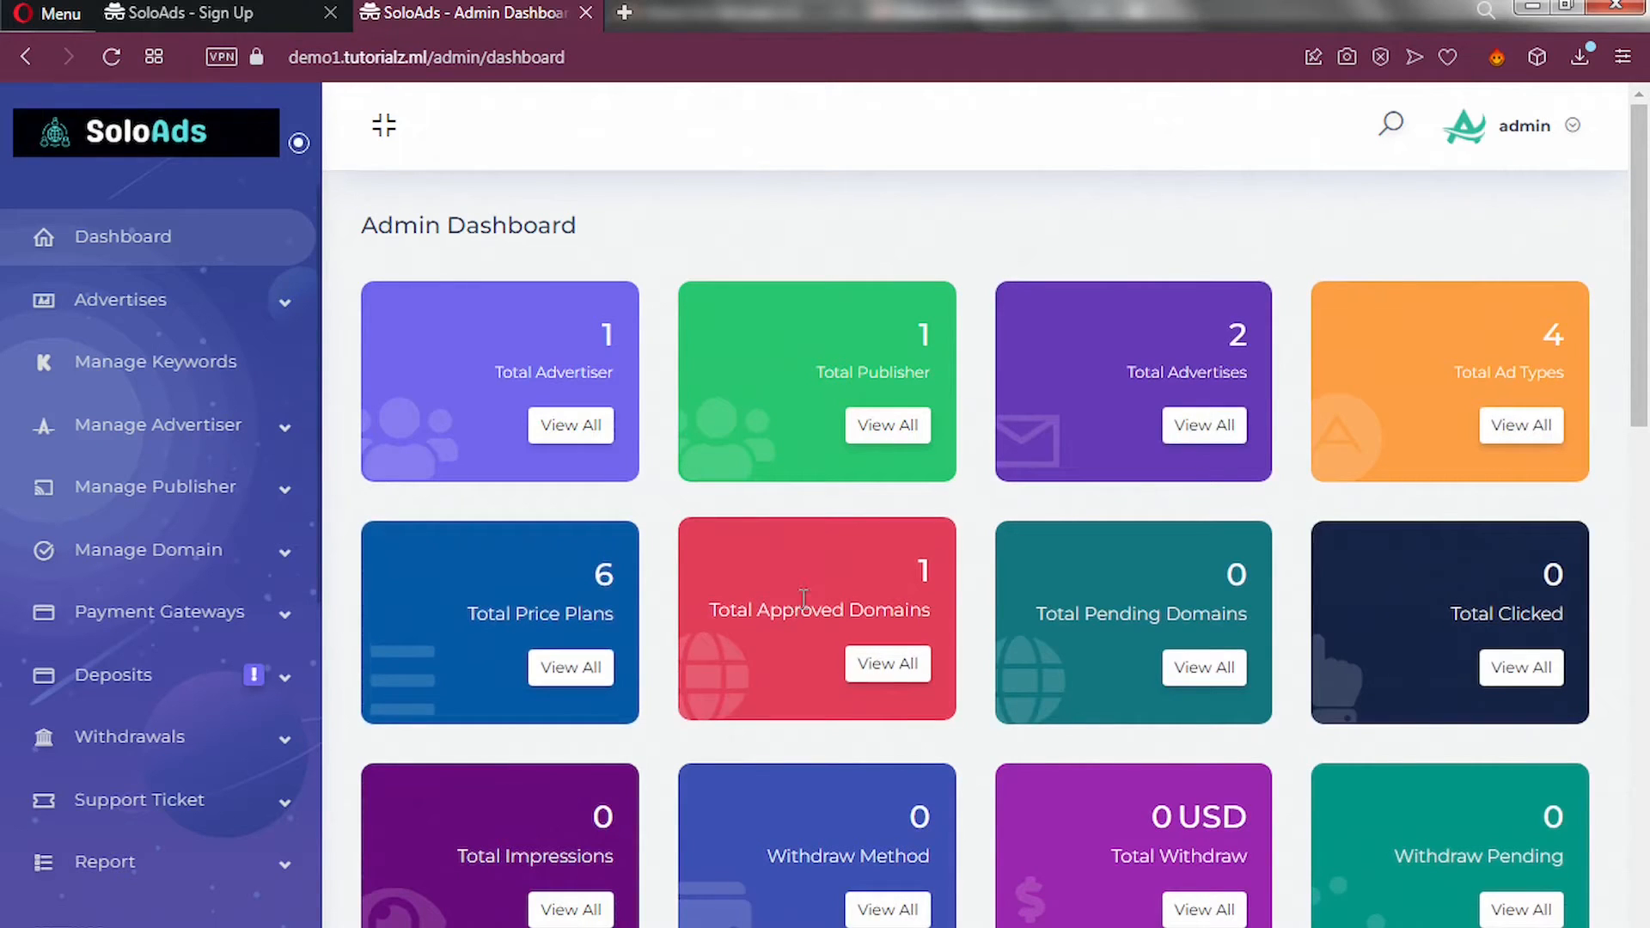
scroll(804, 599, "down", 2)
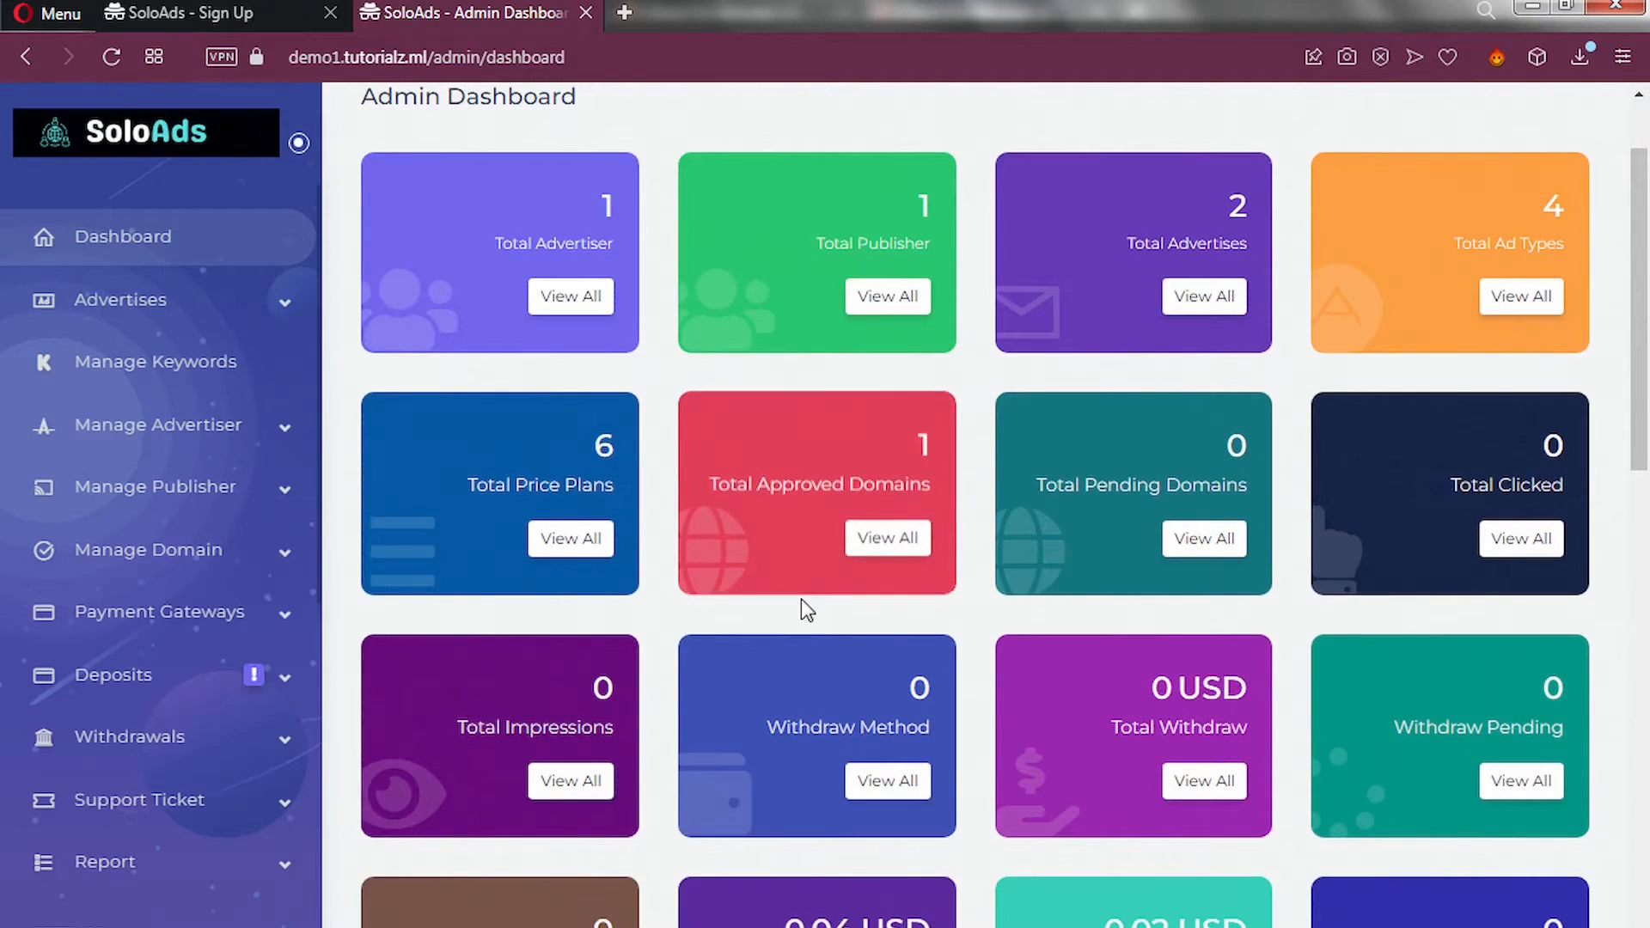
scroll(801, 600, "down", 8)
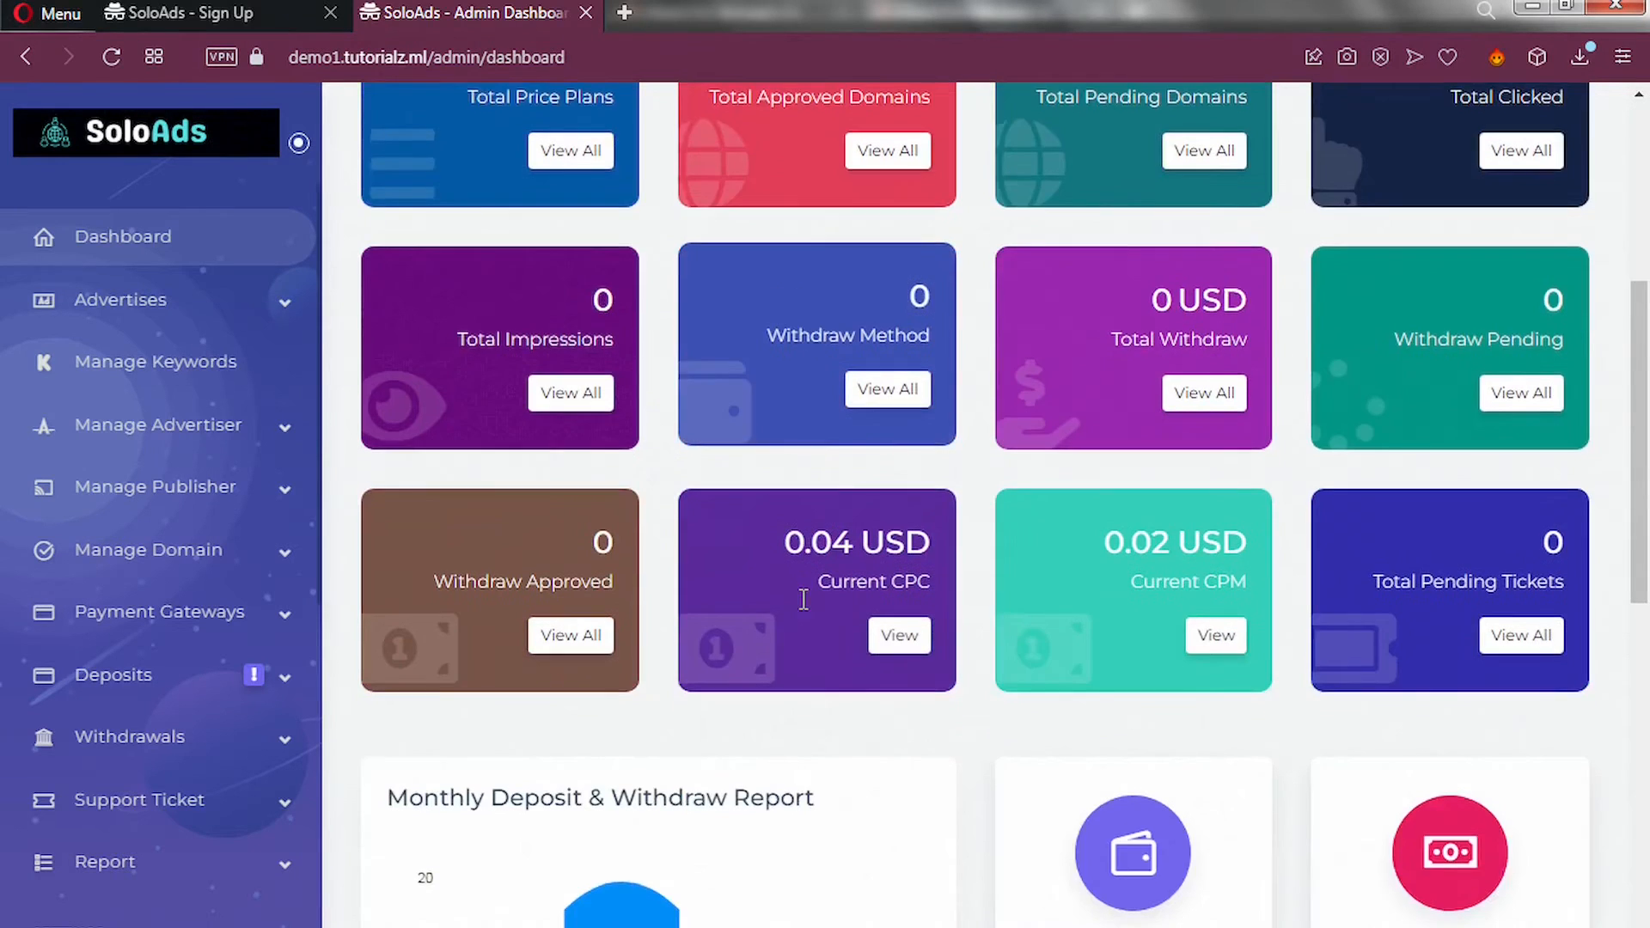
scroll(804, 599, "down", 2)
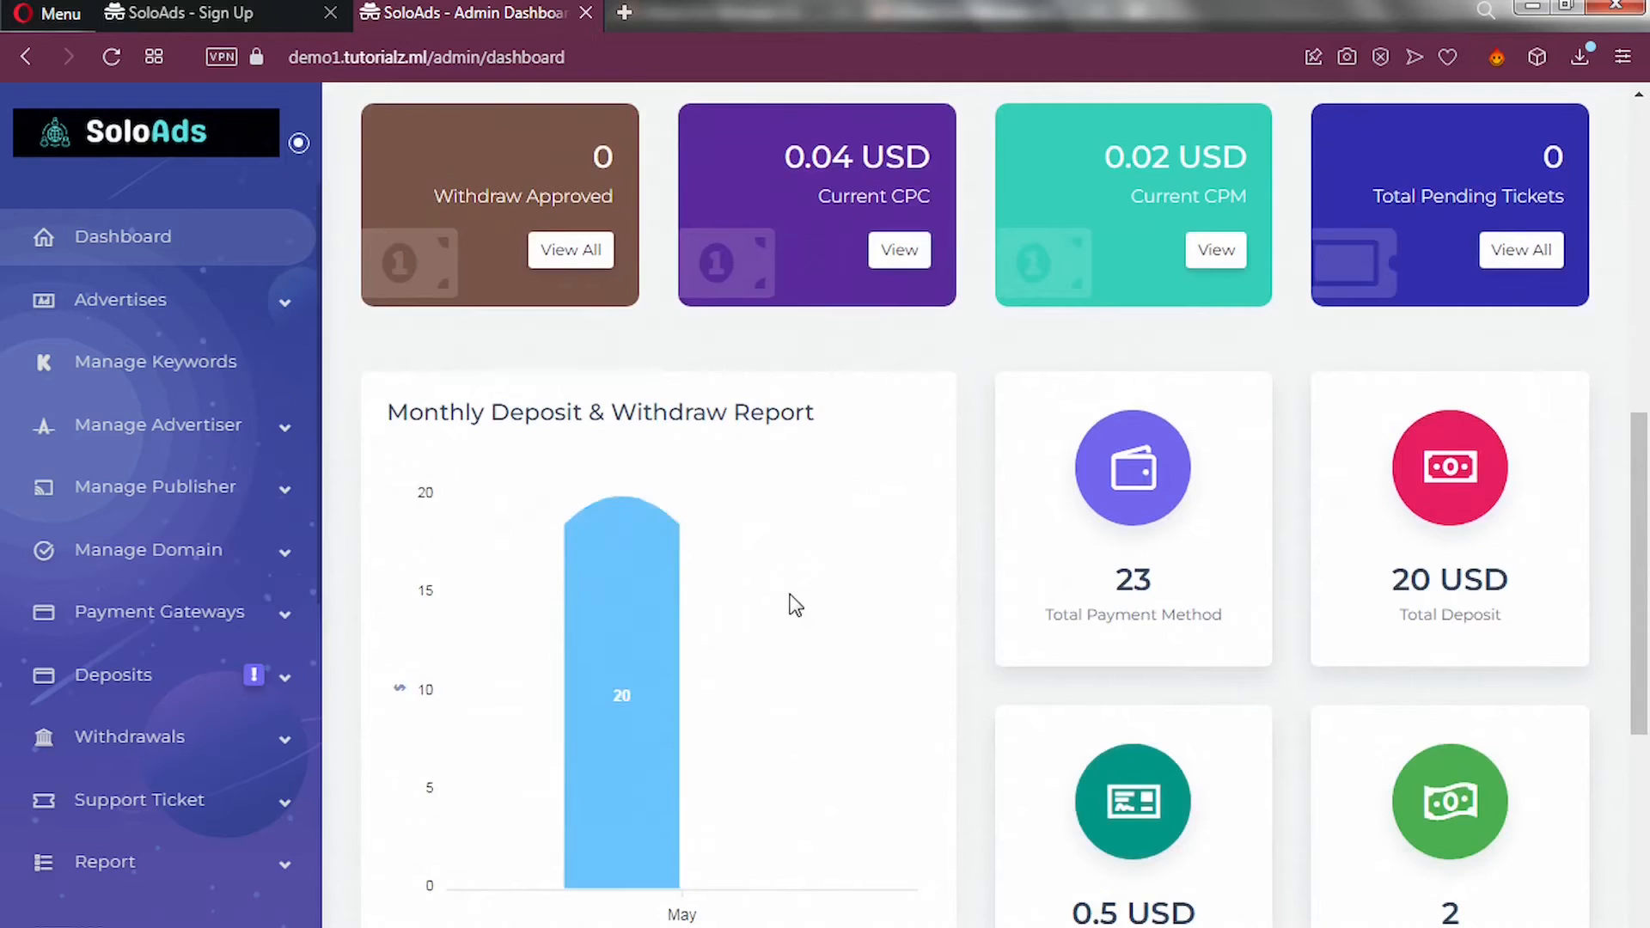
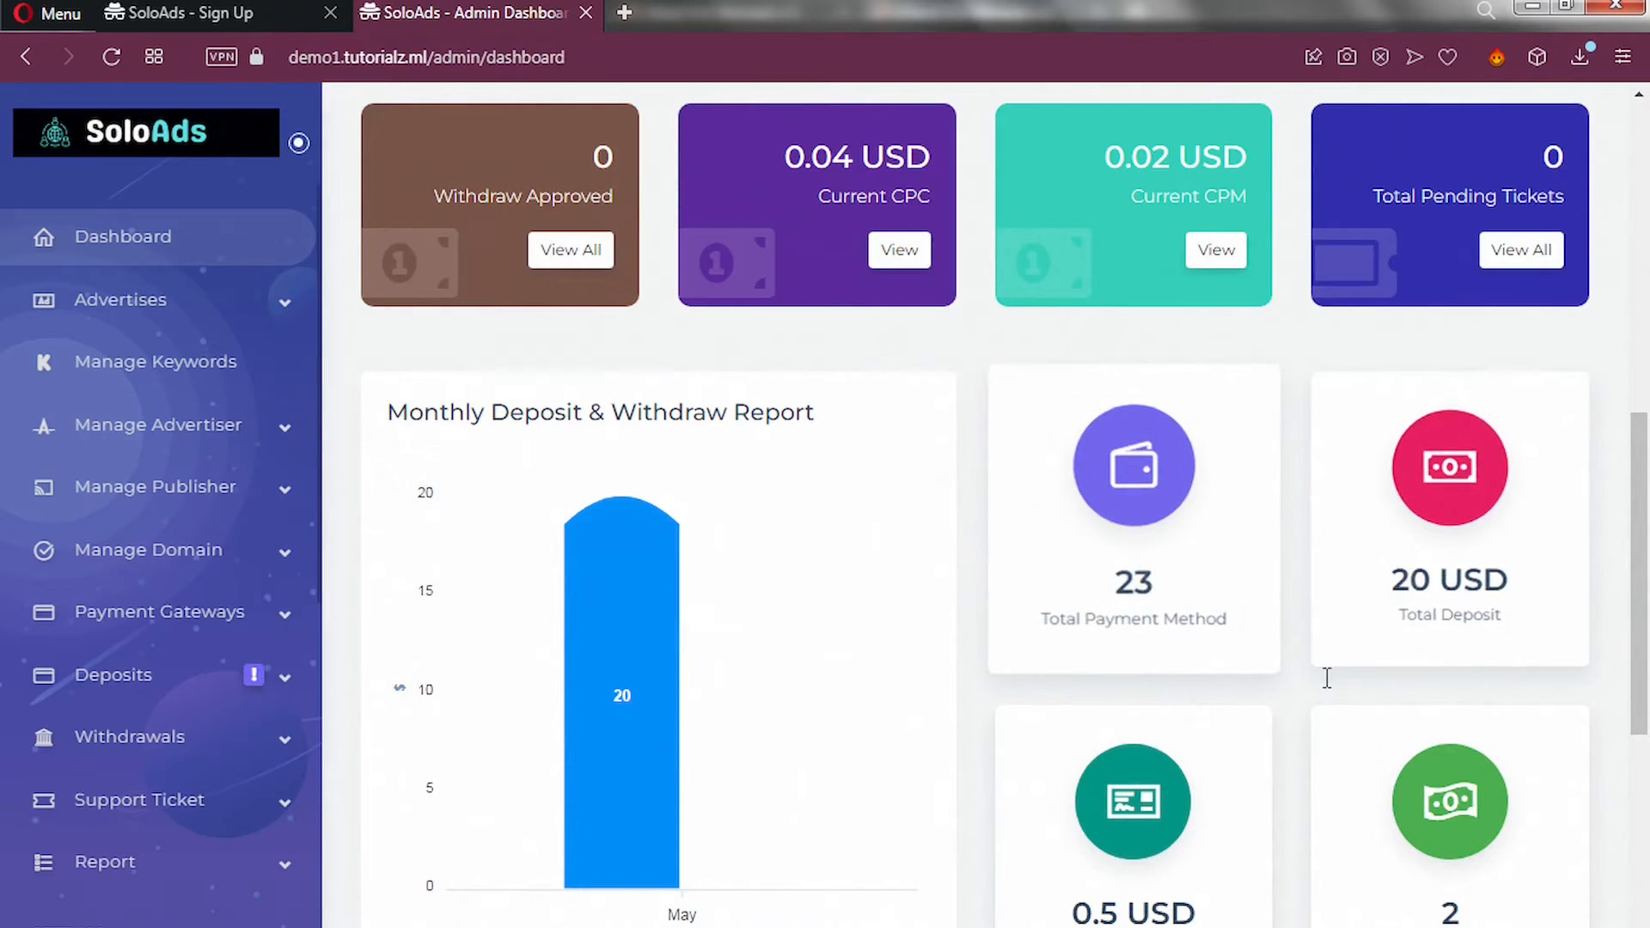
Scroll the admin dashboard and expand Deposits to list Pending, Approved, Successful and Rejected deposits.
scroll(1422, 829, "down", 1)
scroll(1422, 829, "down", 2)
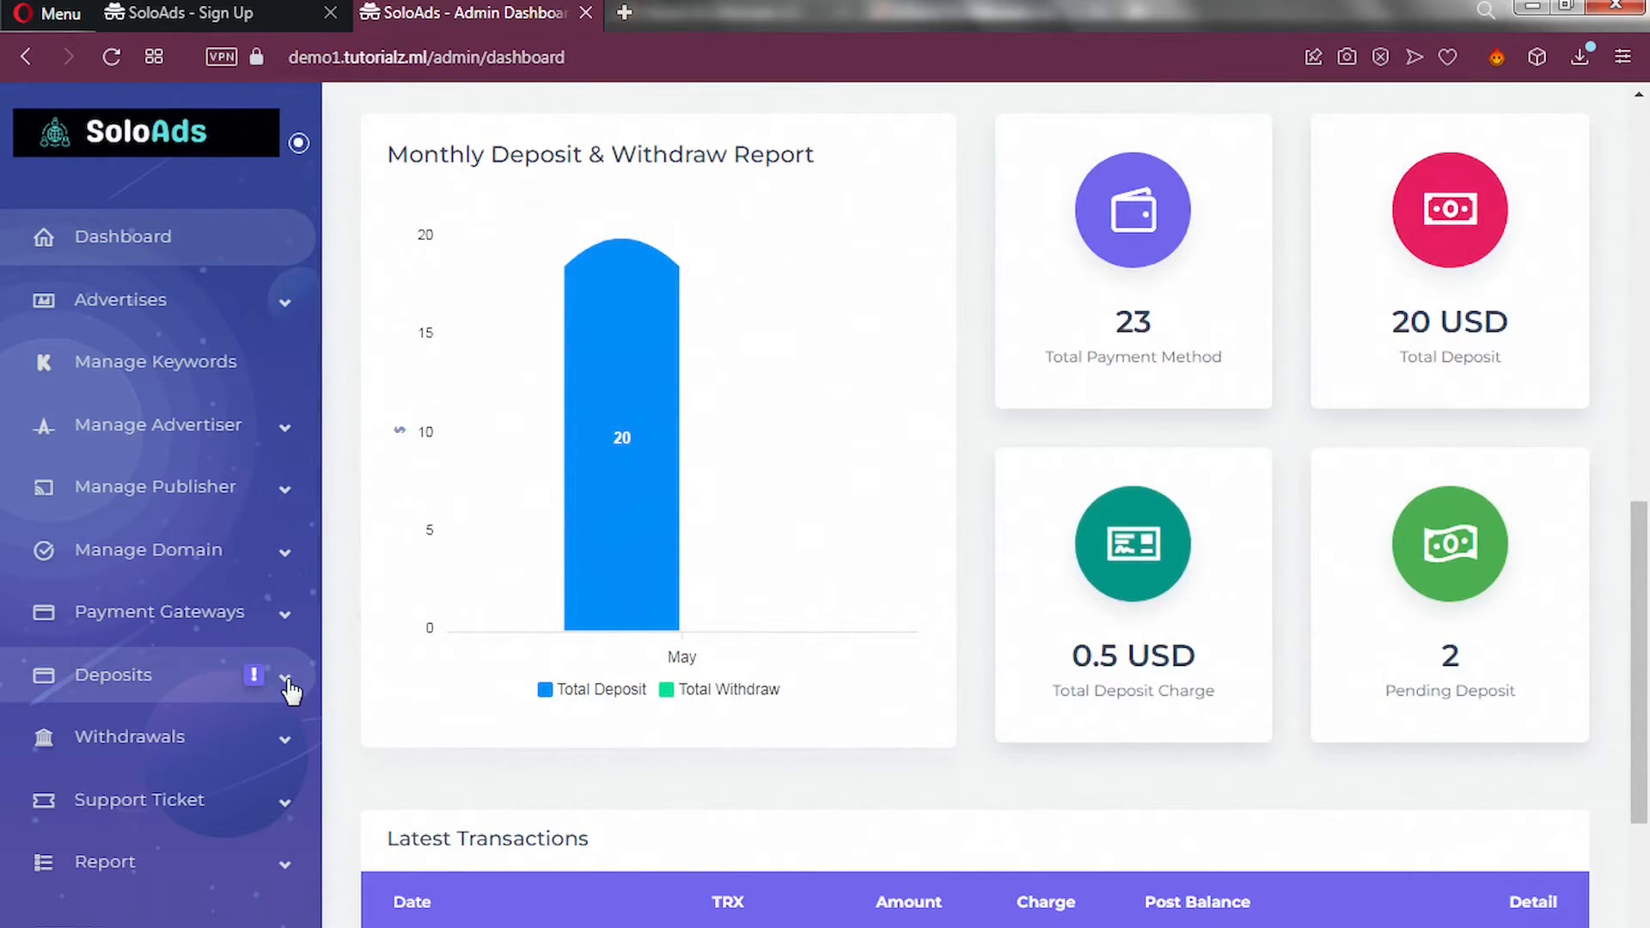
left_click(288, 683)
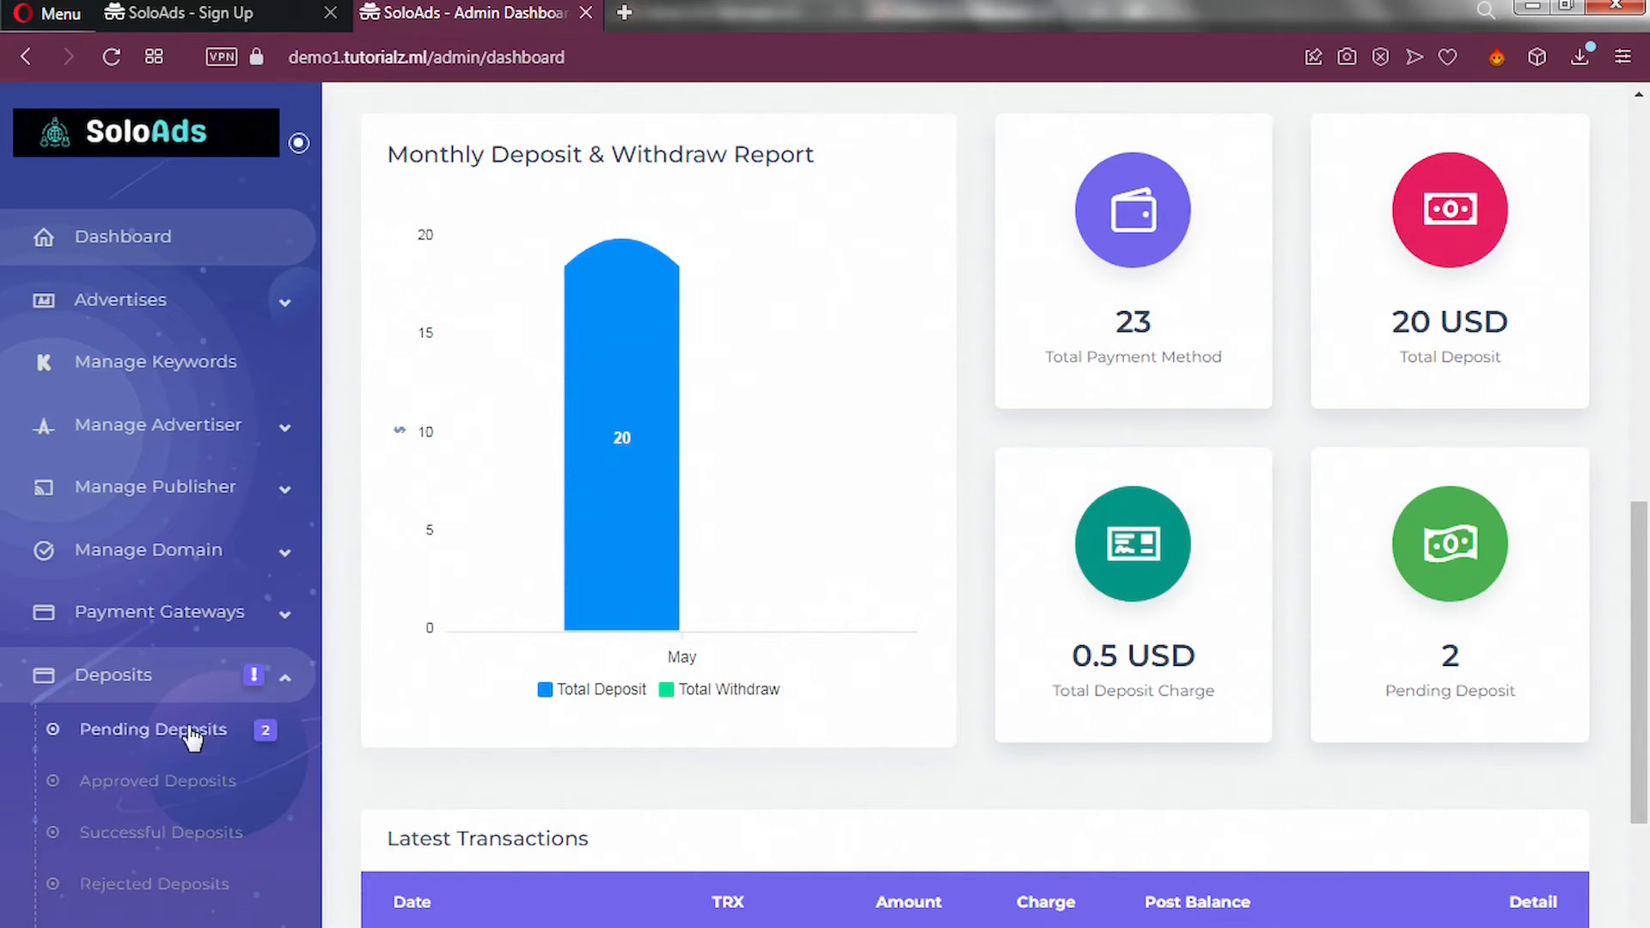
Open Pending Deposits and scroll the table to the Action column of the two 20 USD transfers.
left_click(187, 737)
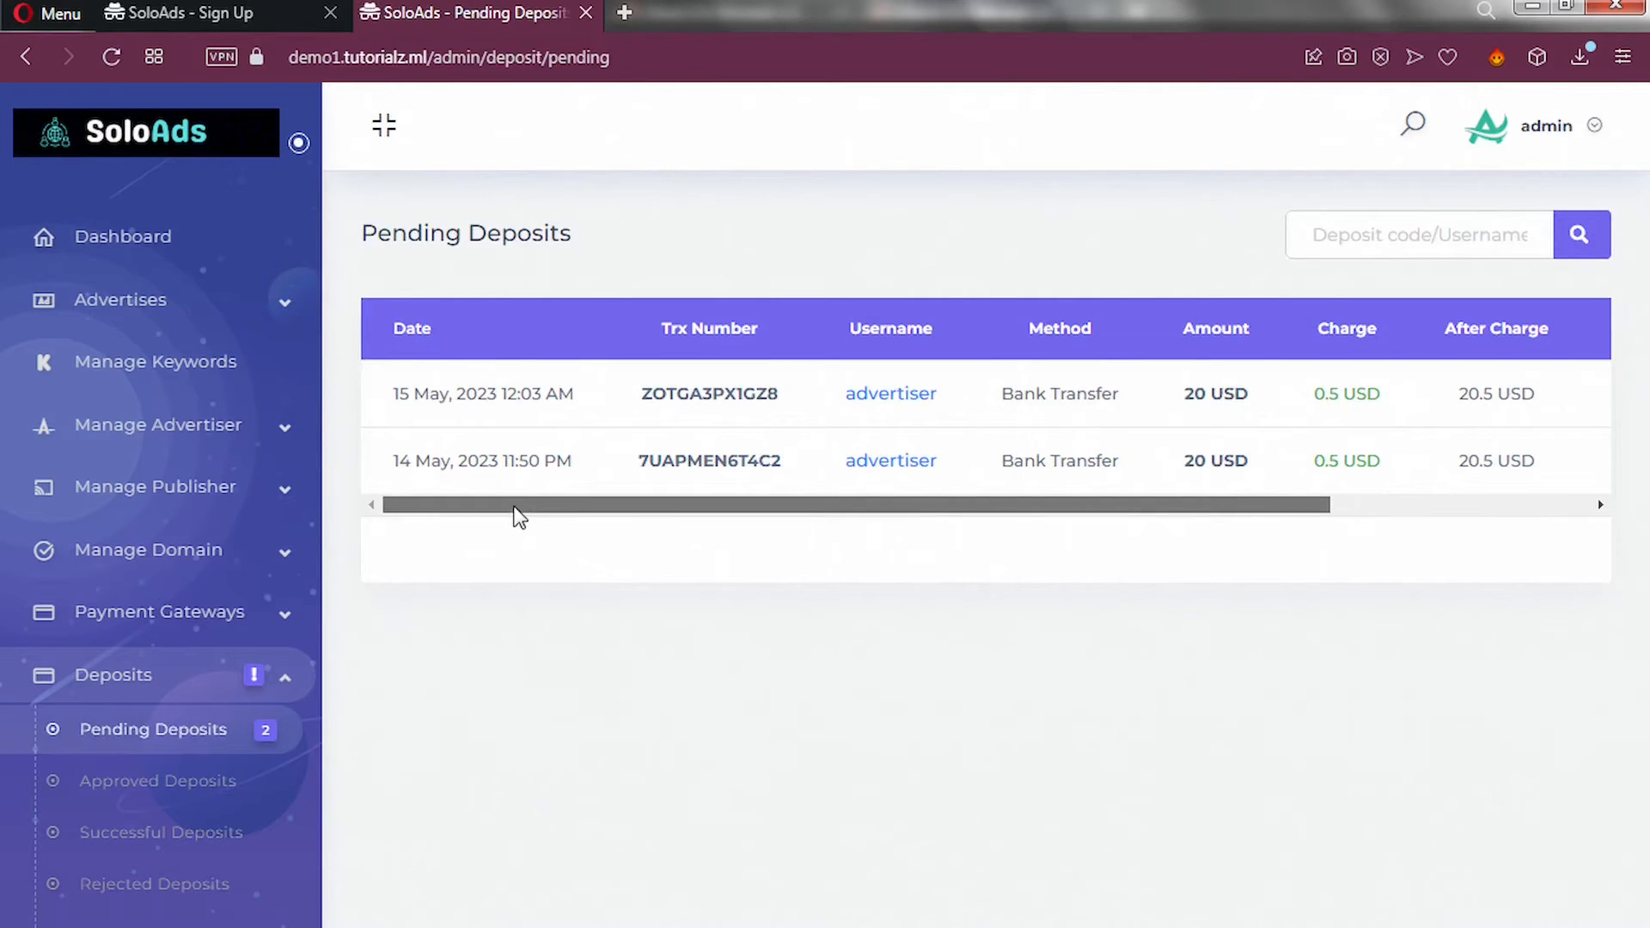
left_click_drag(542, 516, 1414, 548)
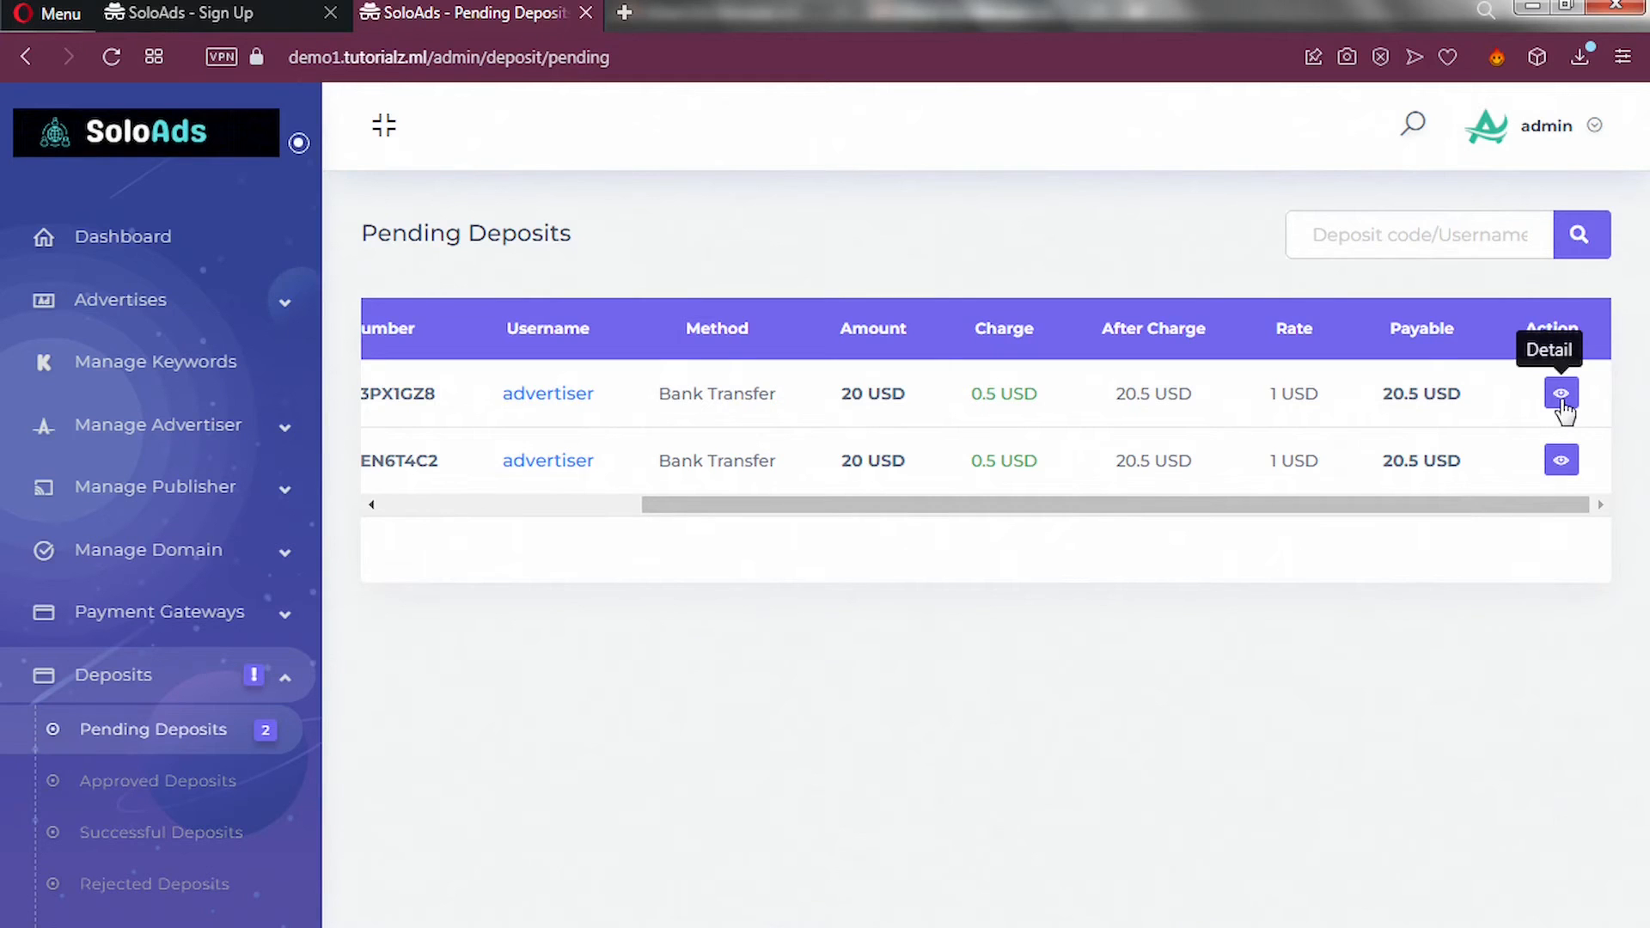
Approve the first pending 20 USD bank-transfer deposit from its detail view.
left_click(1563, 397)
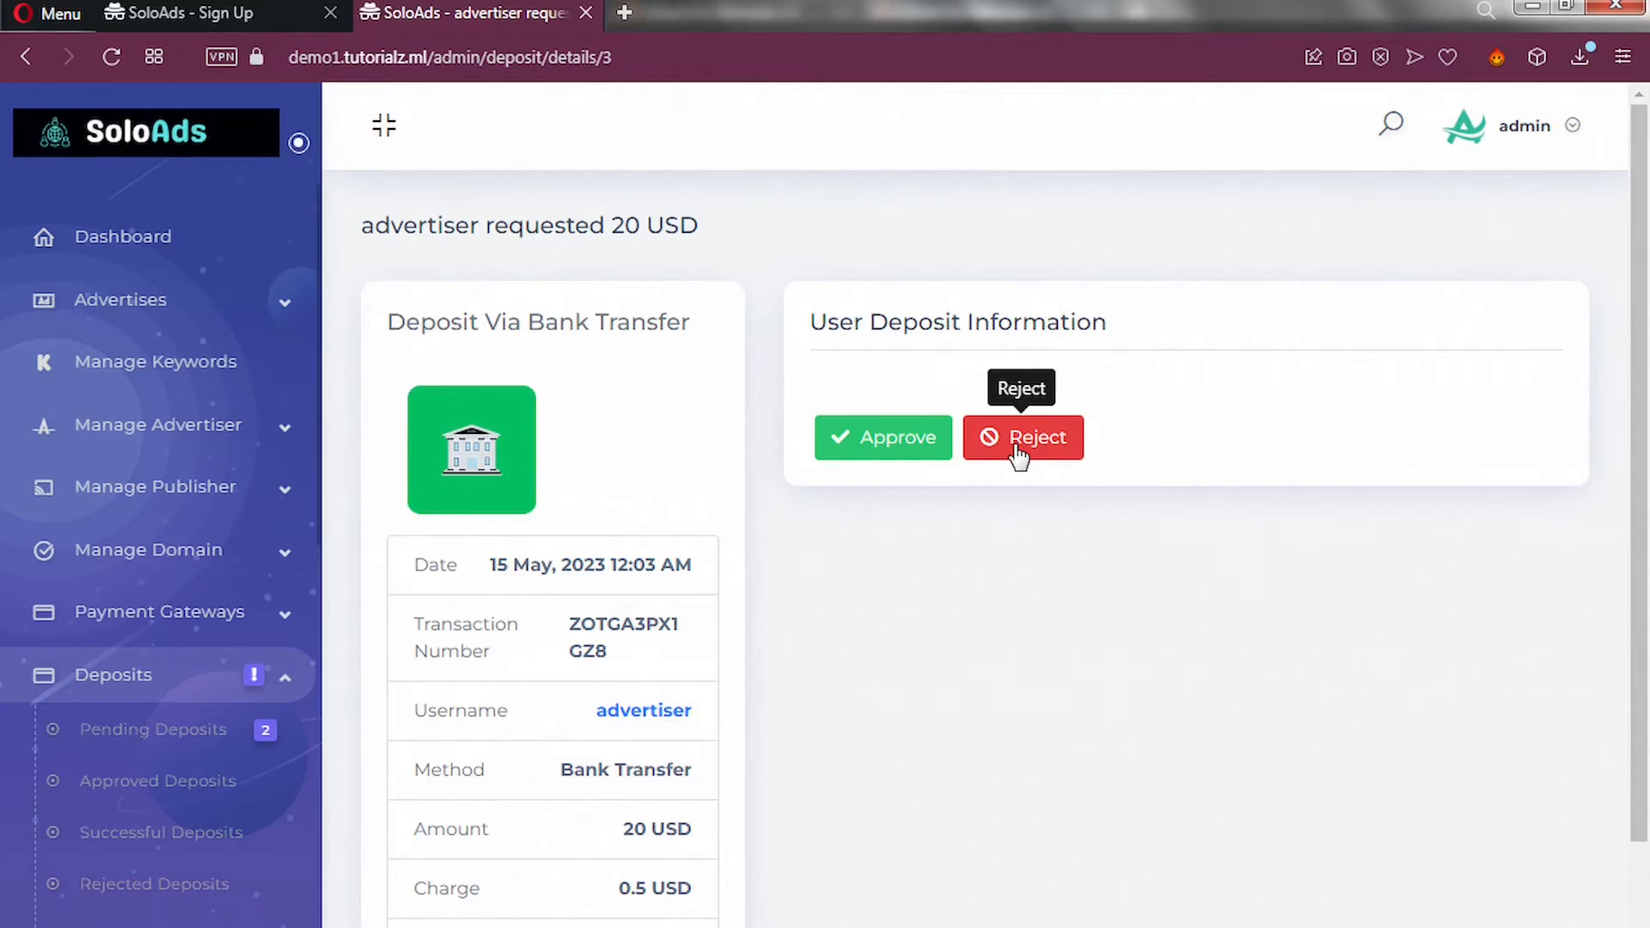
left_click(900, 447)
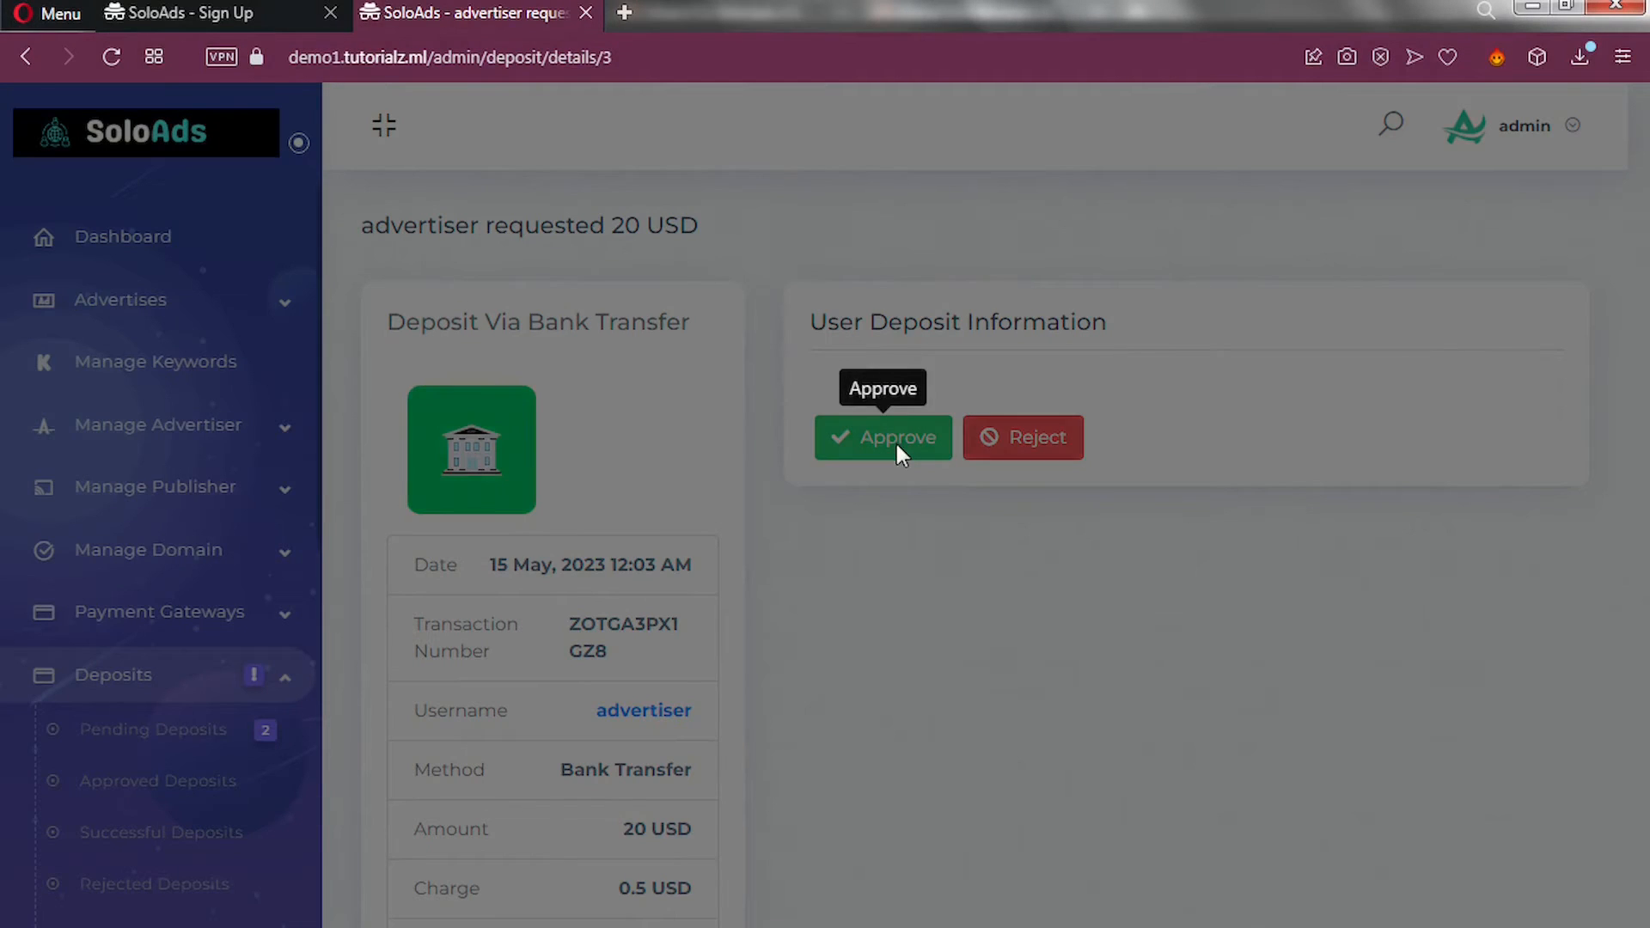
left_click(1075, 316)
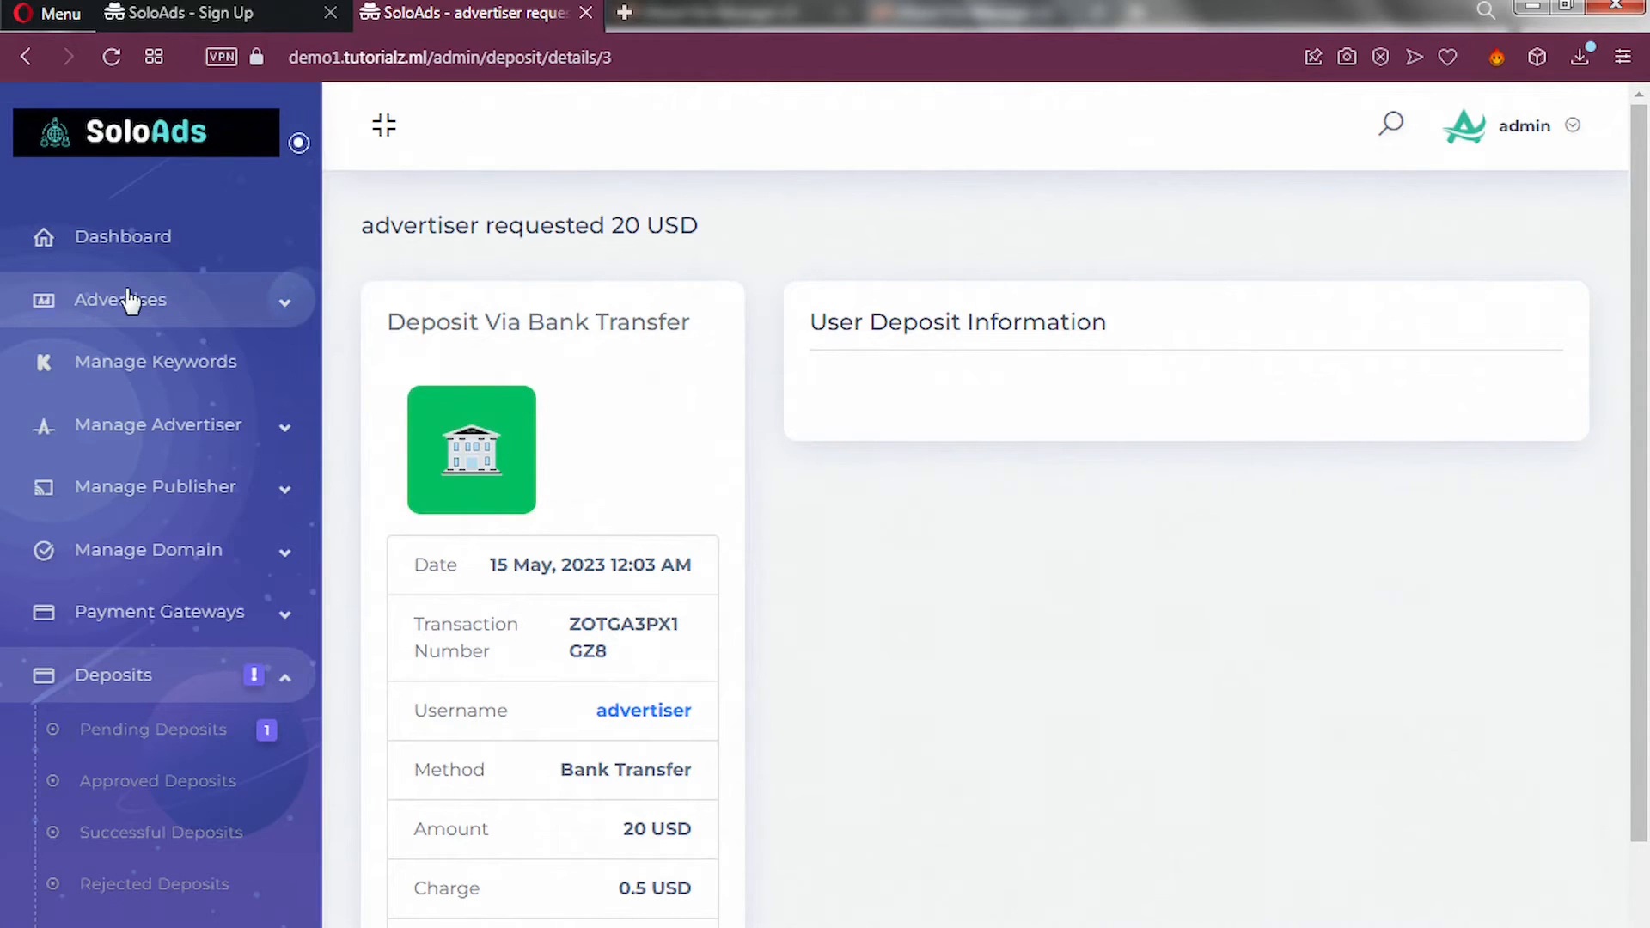
Look over All Advertises, then open the Price Plan list of Basic, Standard and VIP plans.
left_click(287, 321)
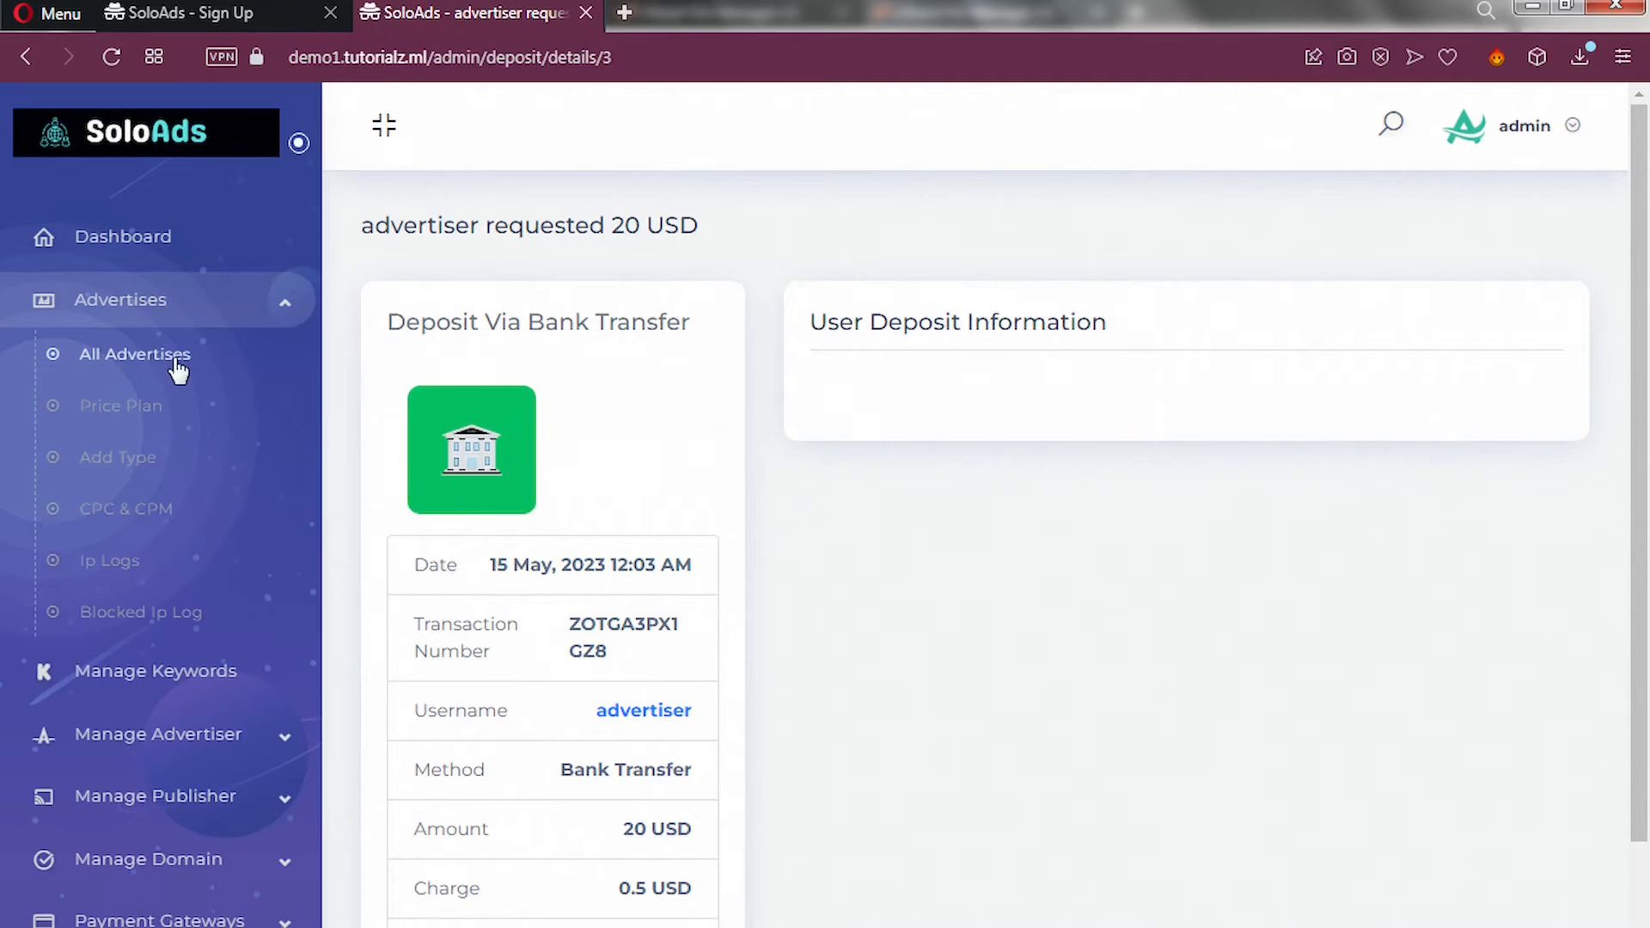
left_click(151, 368)
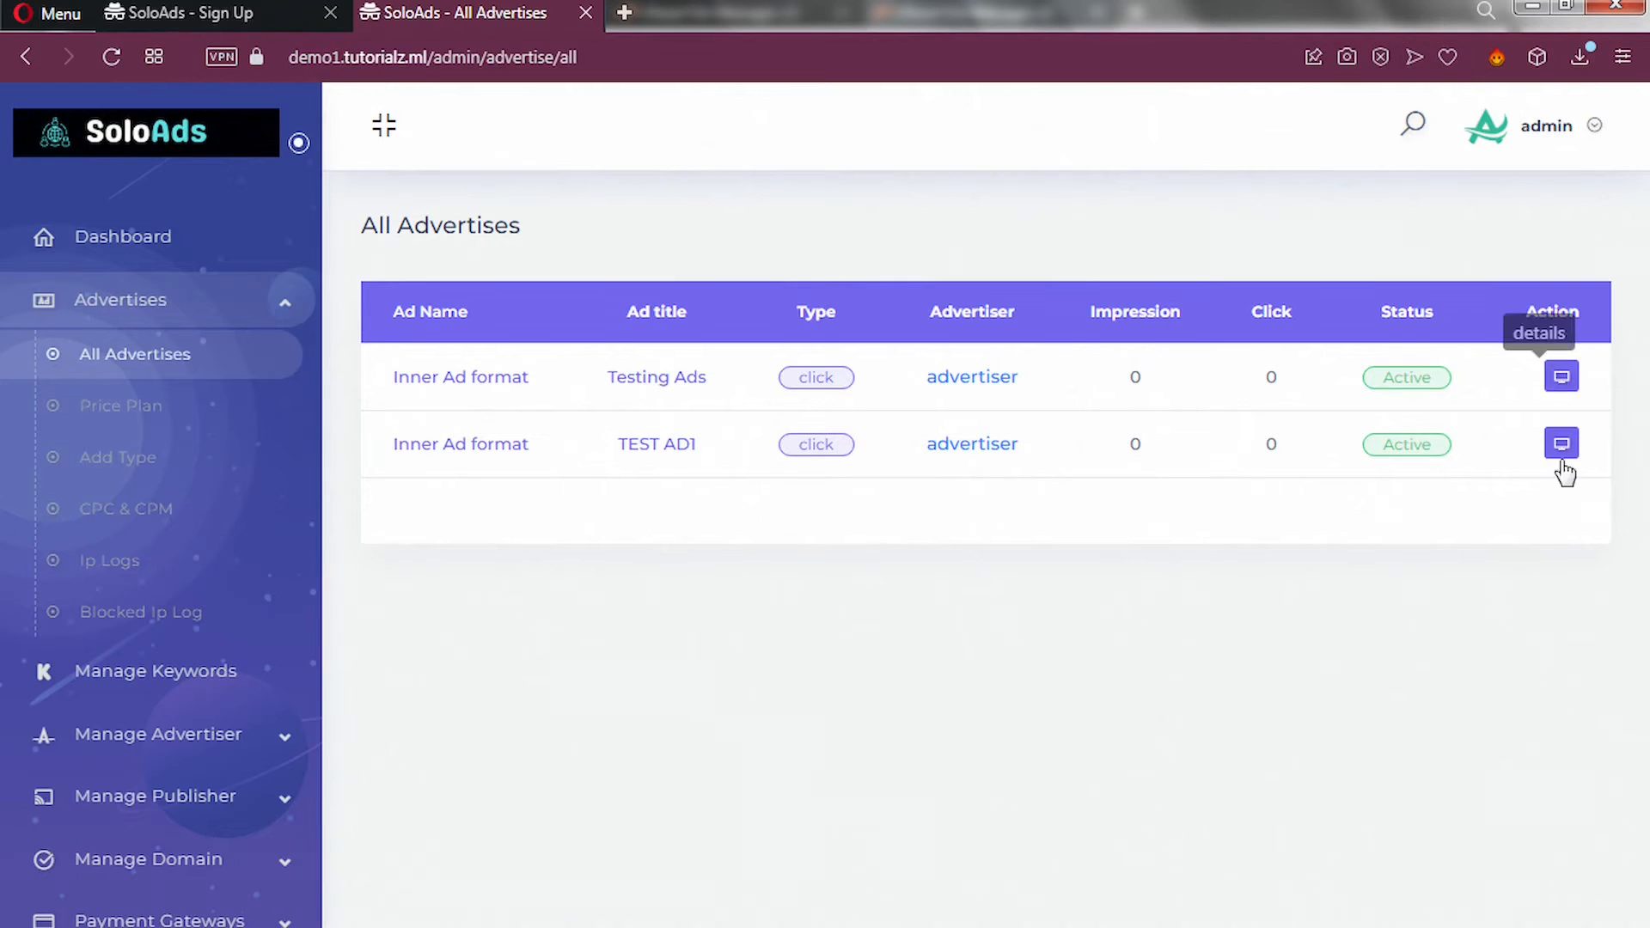
left_click(127, 421)
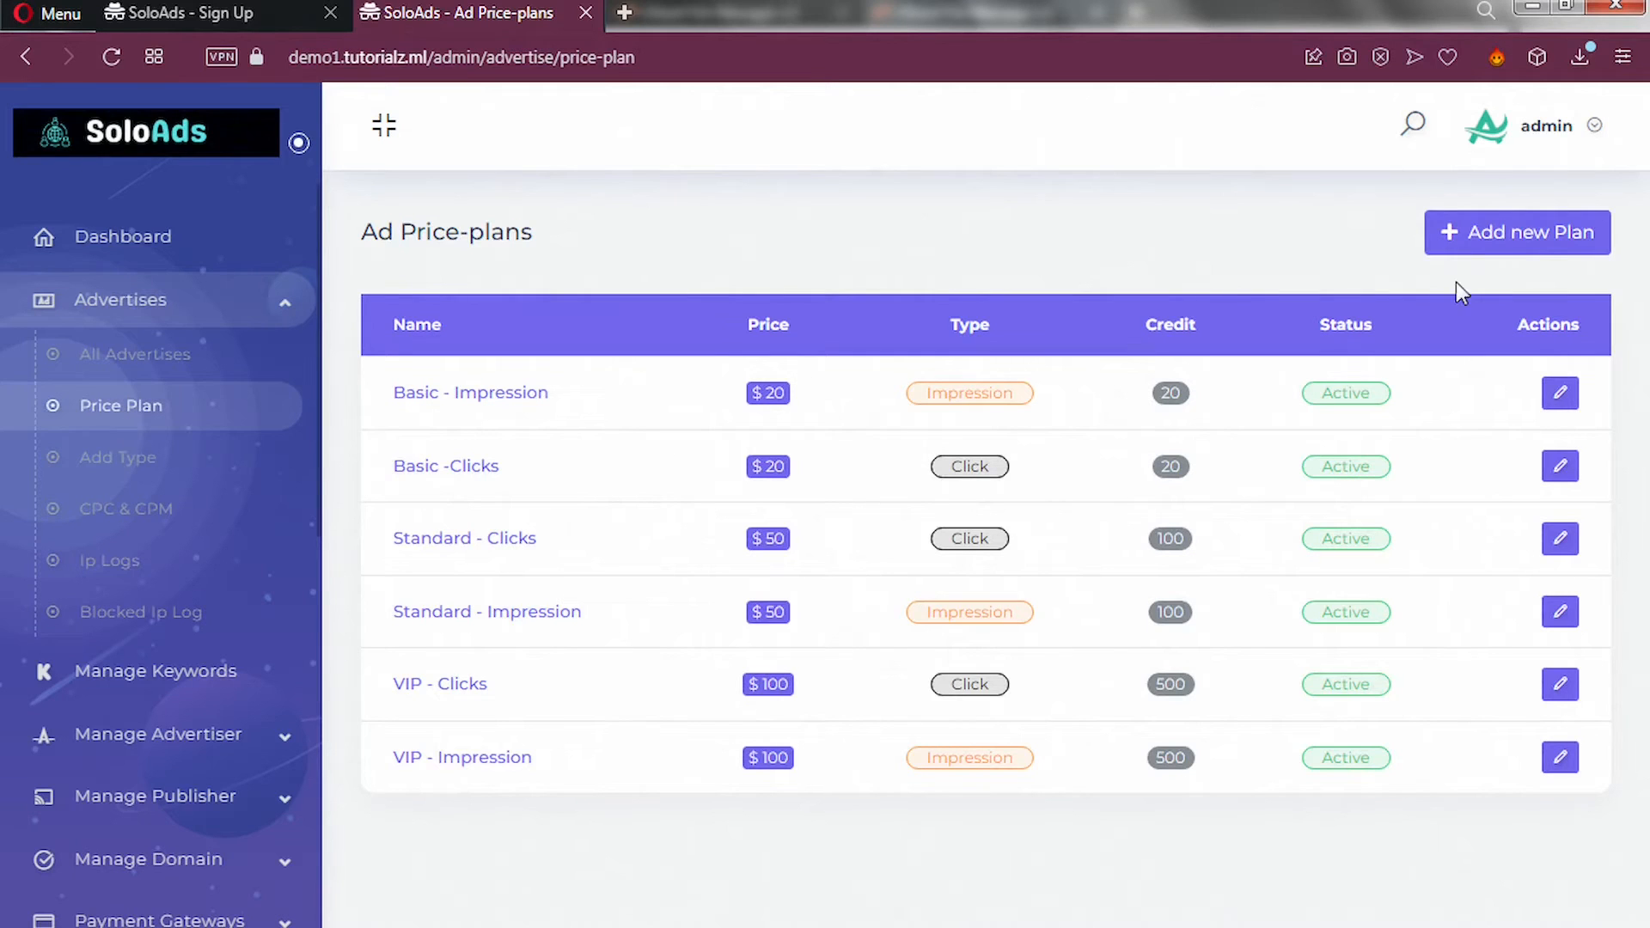
left_click(1501, 251)
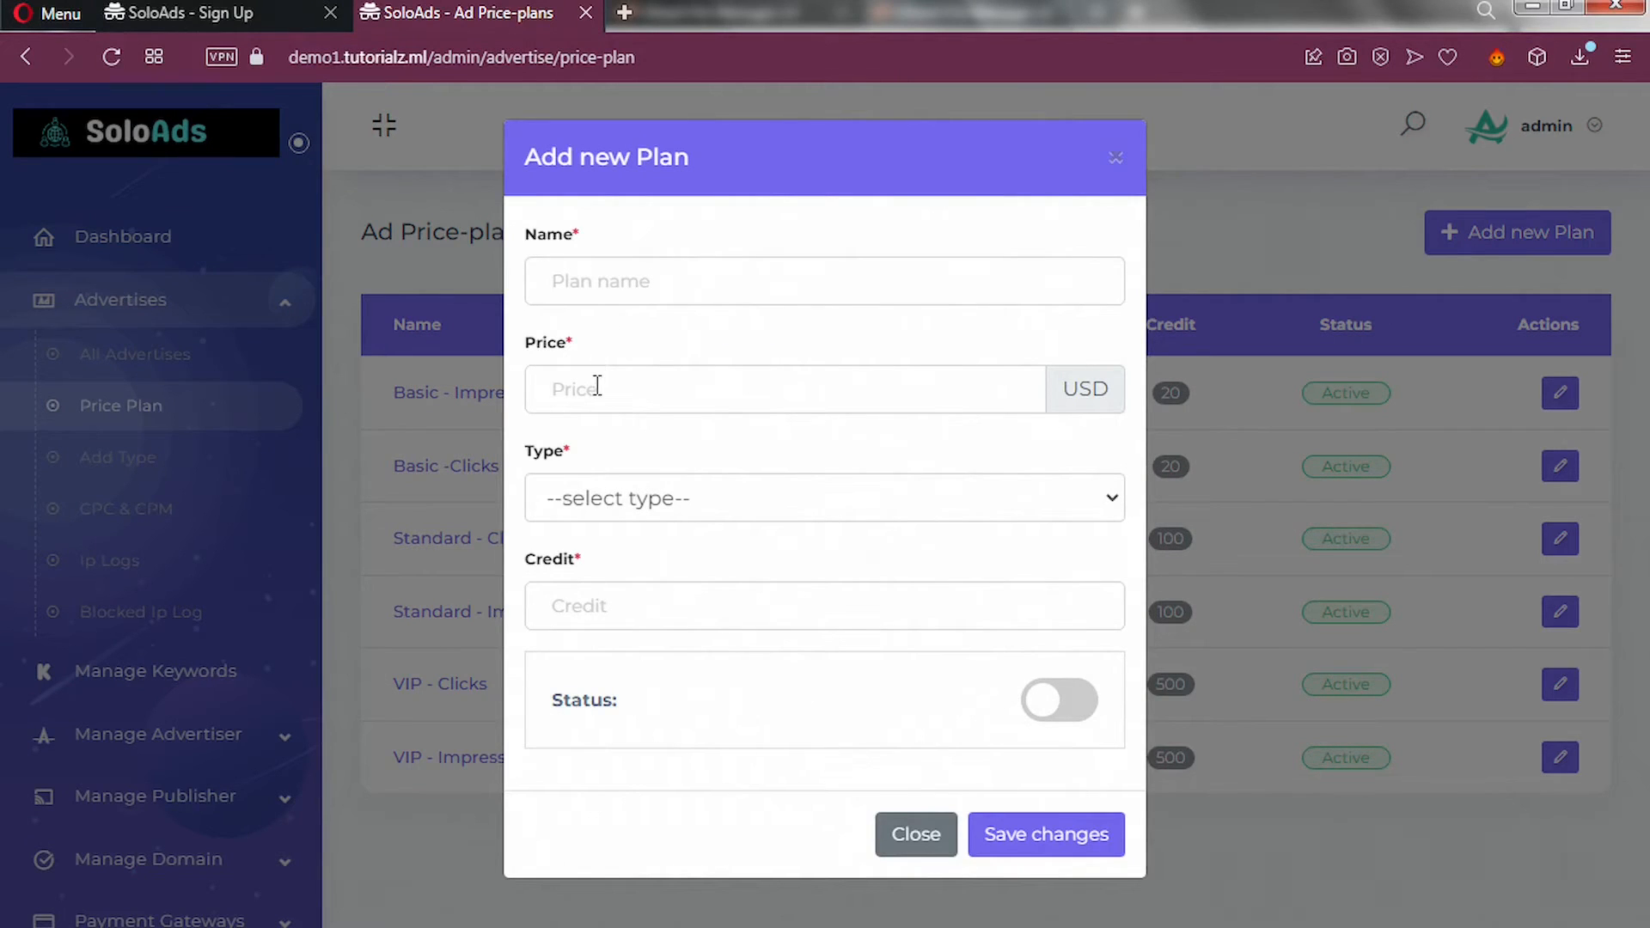
left_click(604, 501)
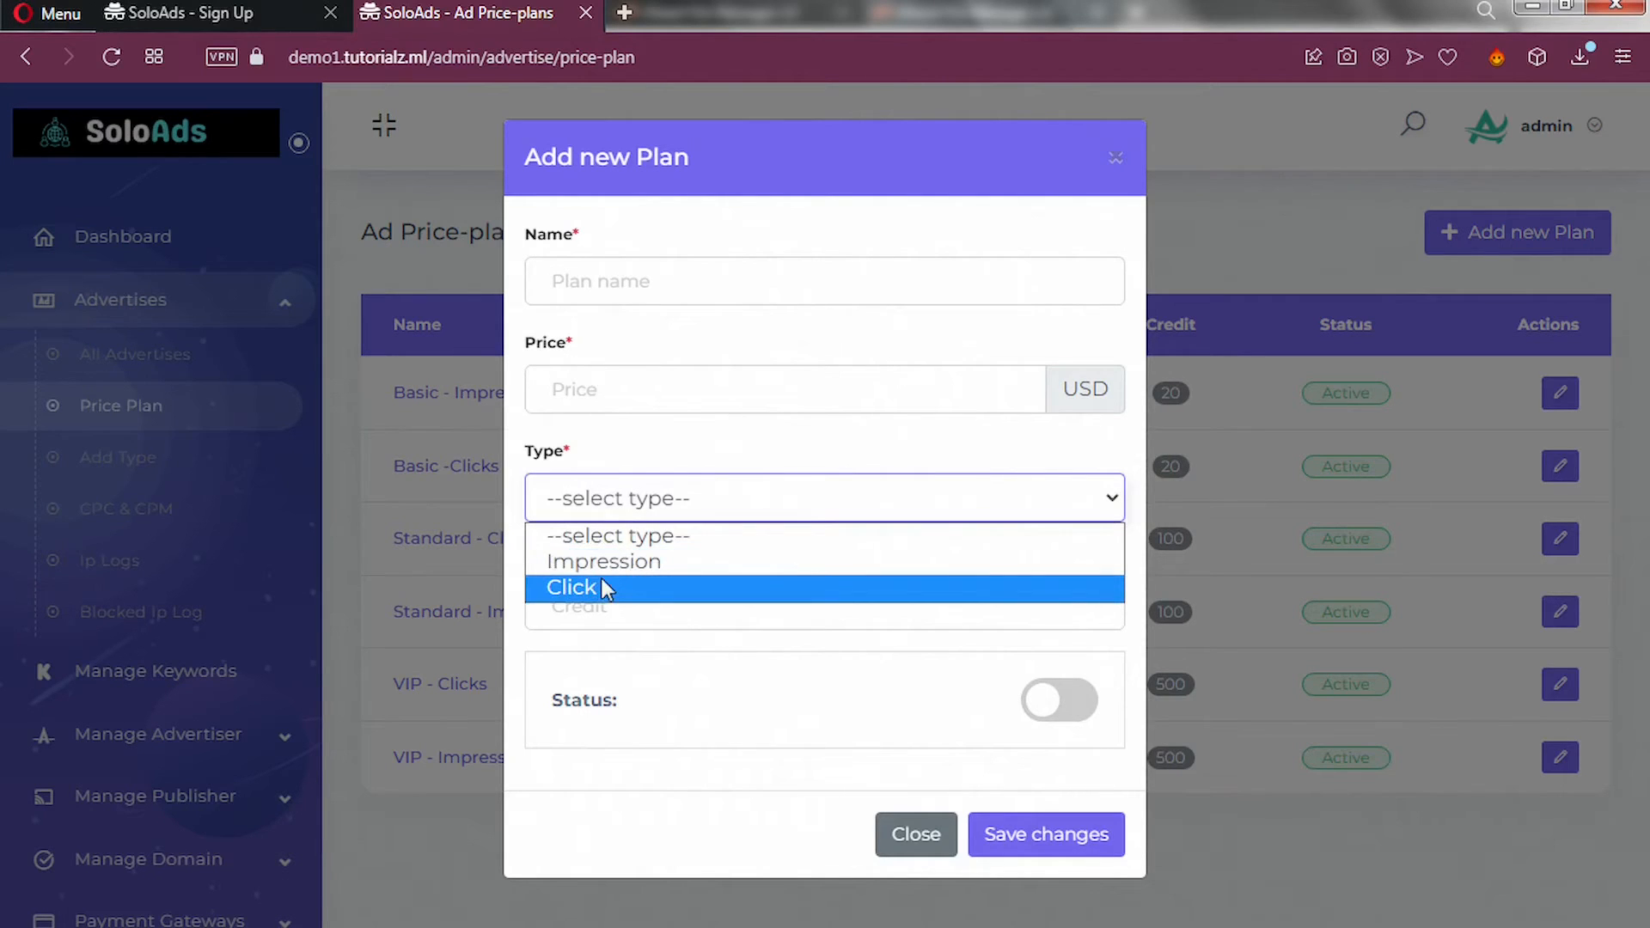
left_click(688, 703)
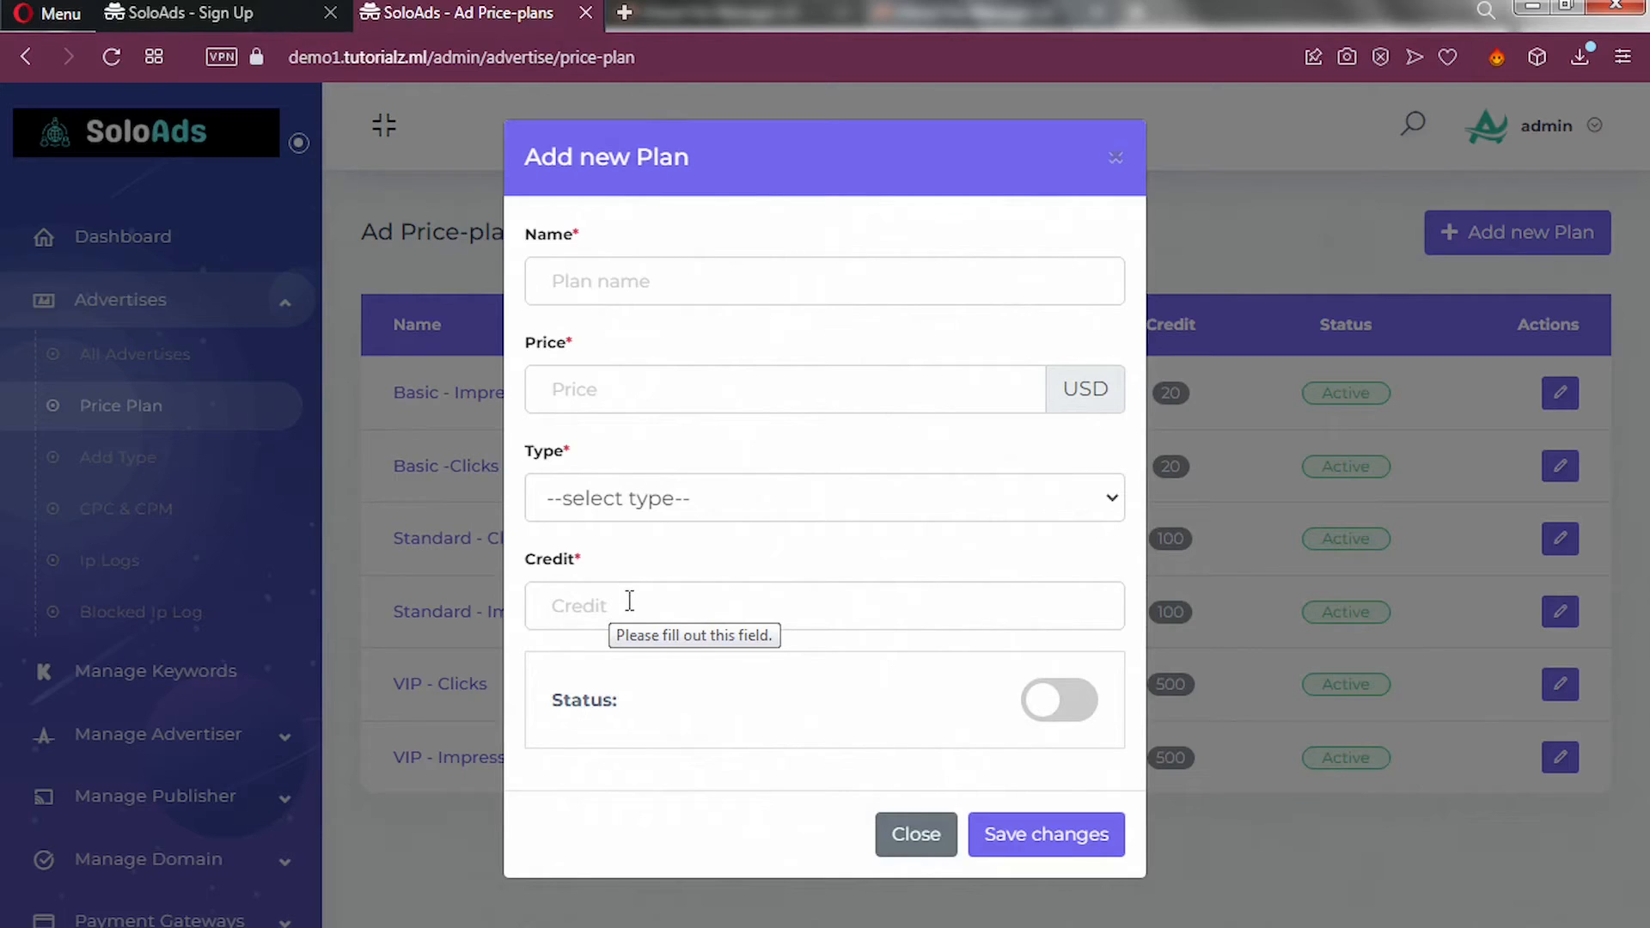
left_click(1068, 710)
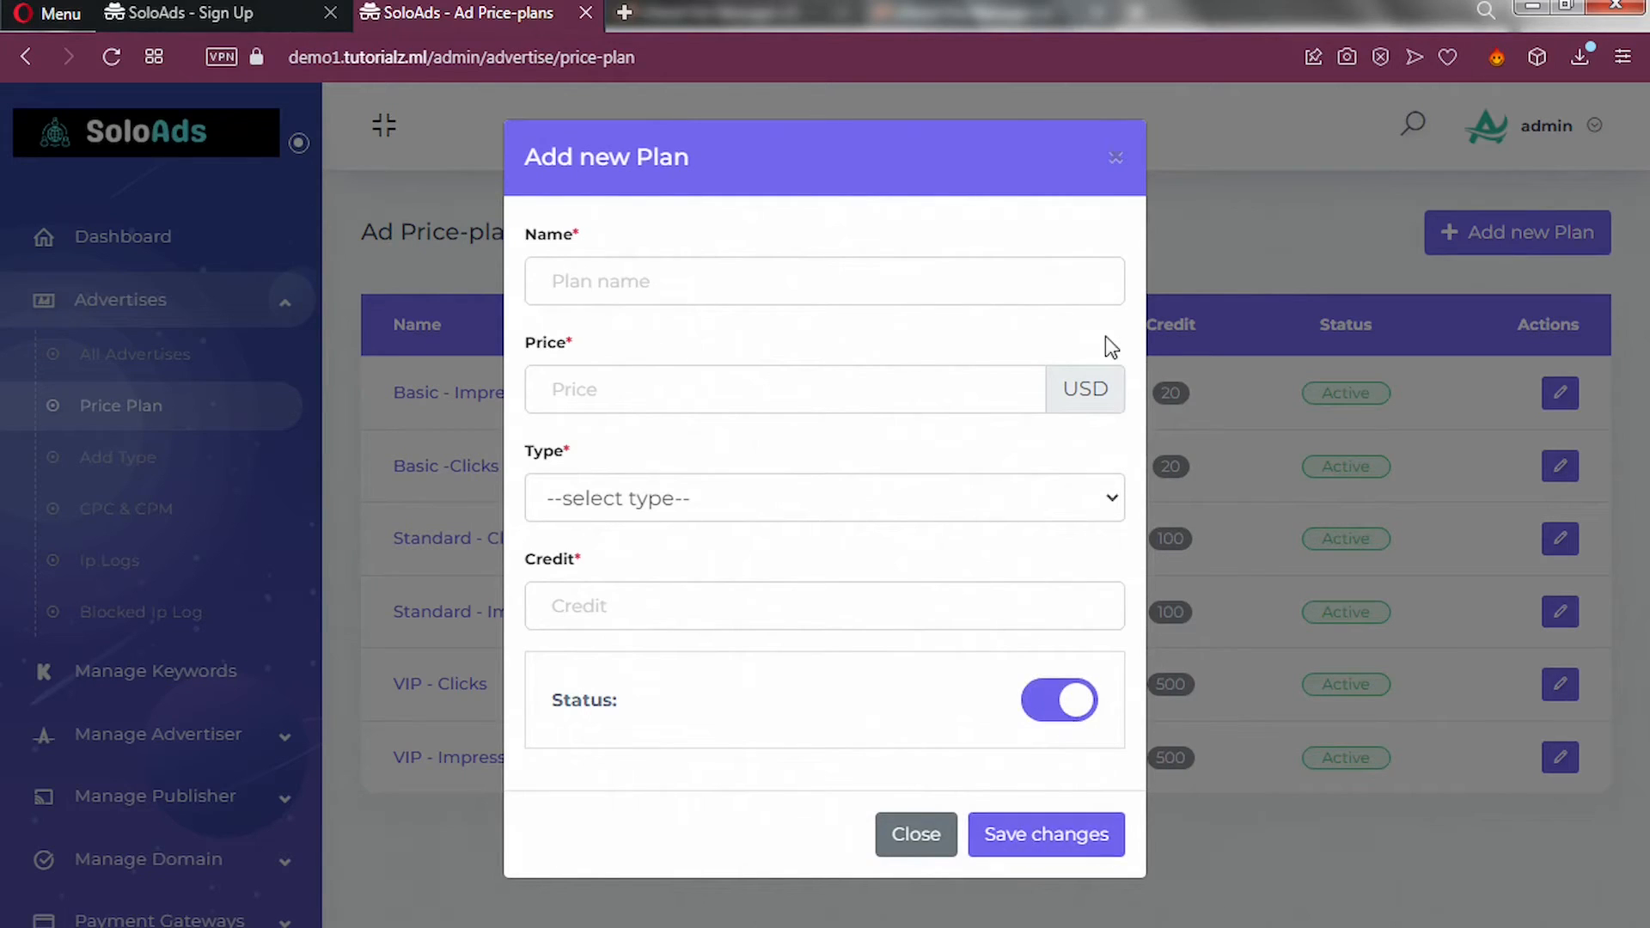
left_click(1115, 158)
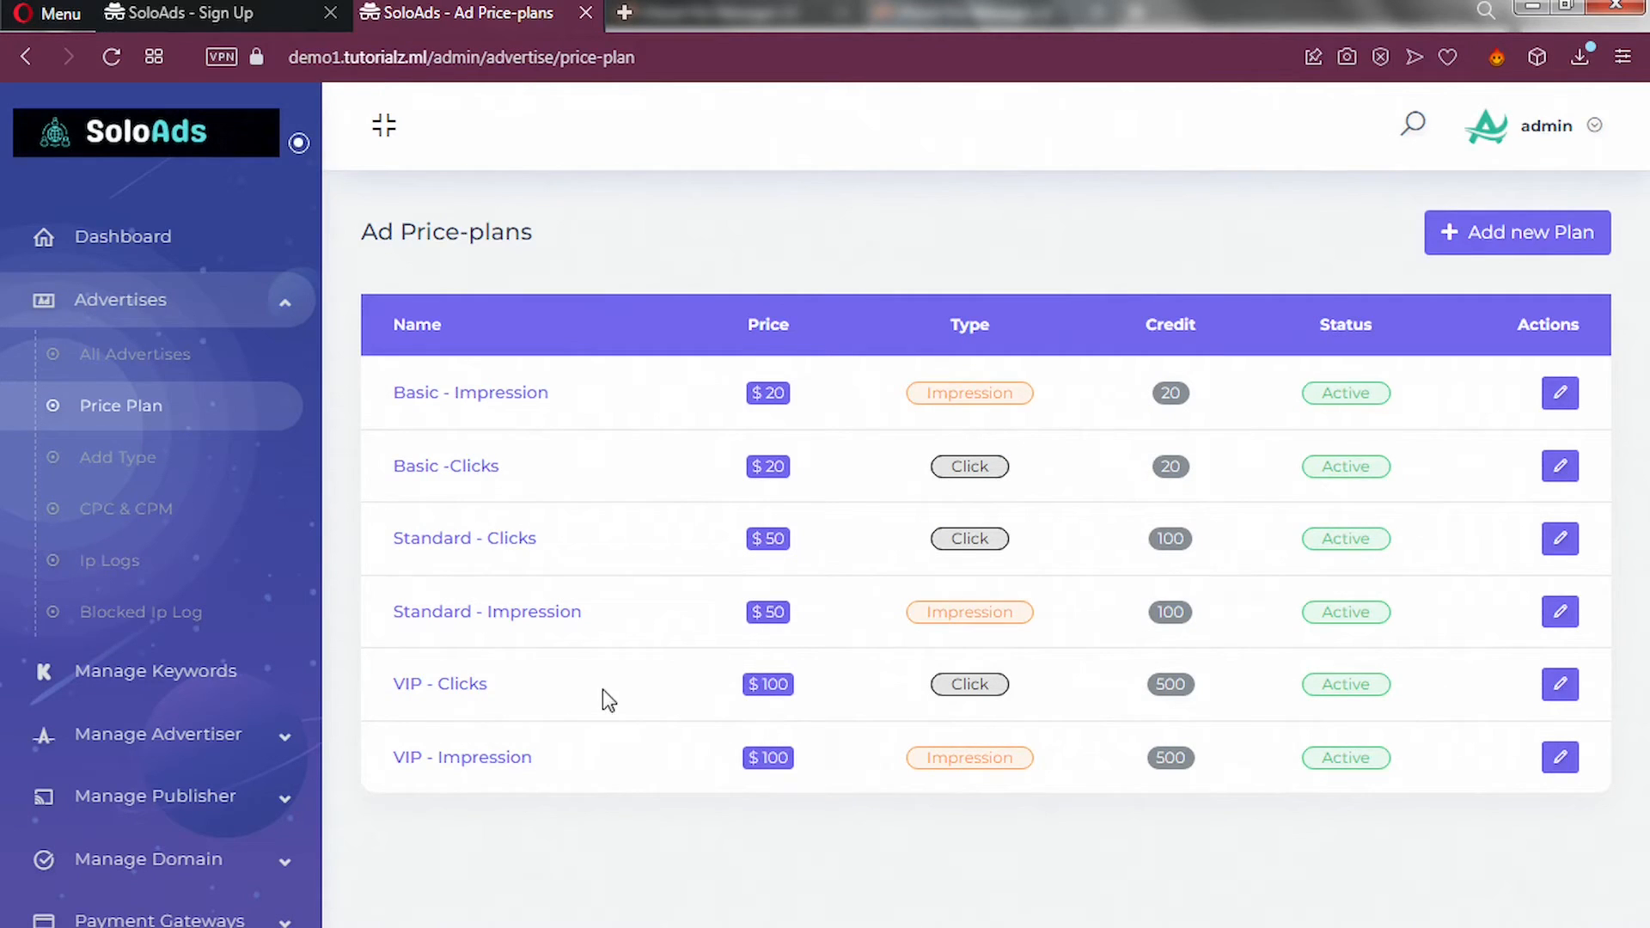
Review the ad types list and its Add new Type form, then open the CPC & CPM settings.
left_click(122, 464)
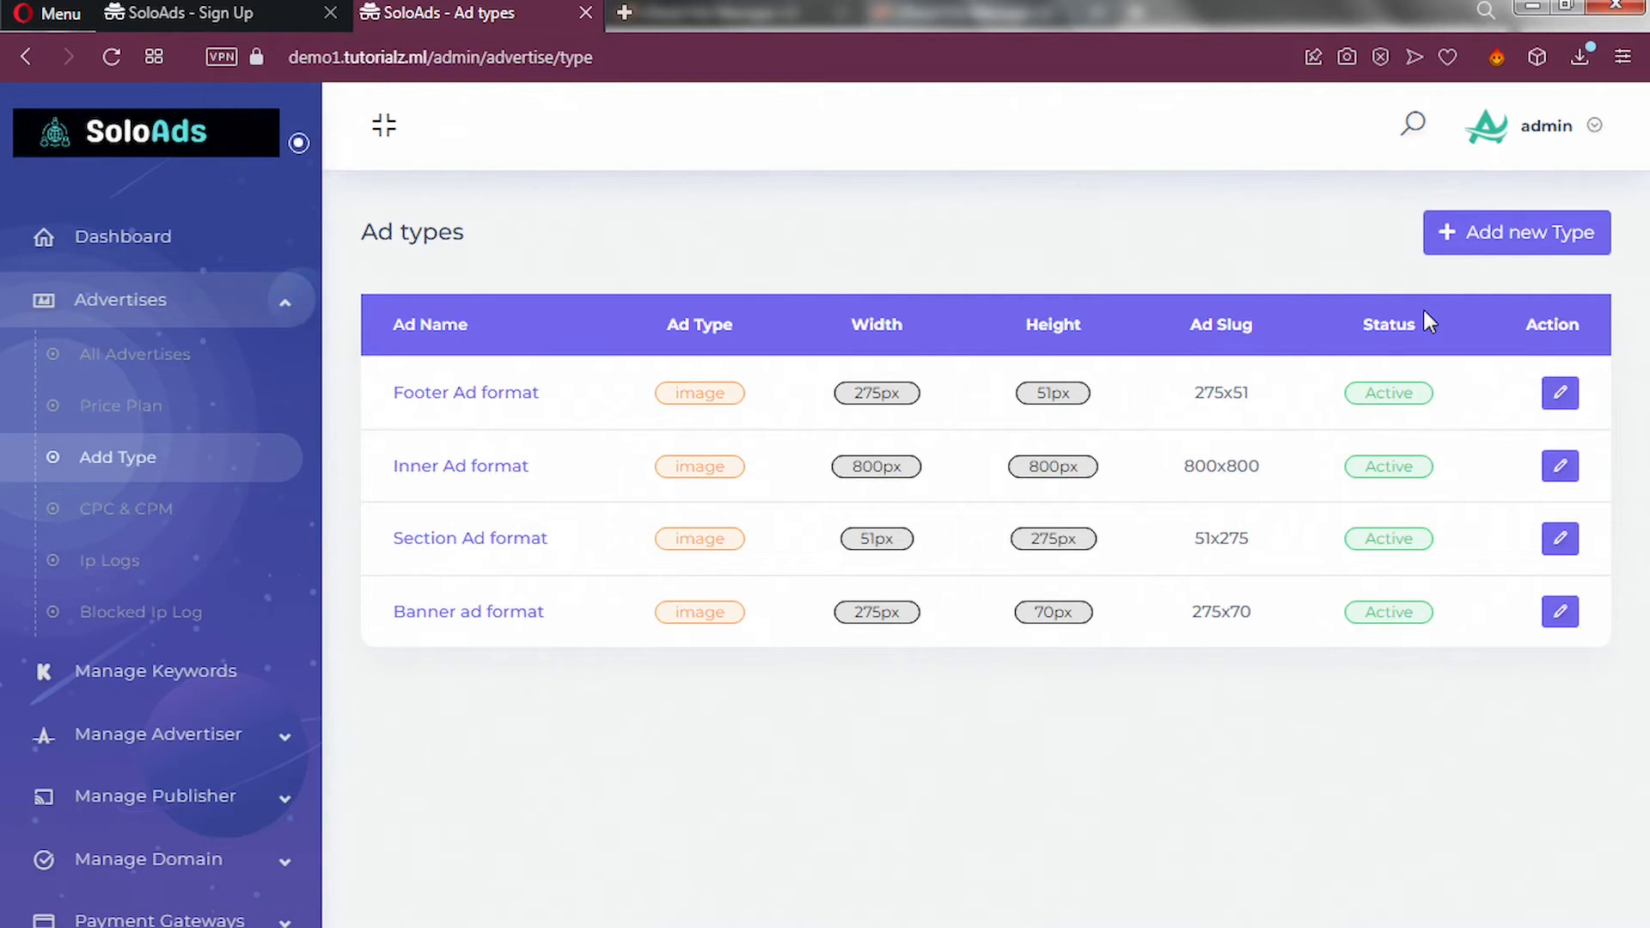
left_click(1510, 235)
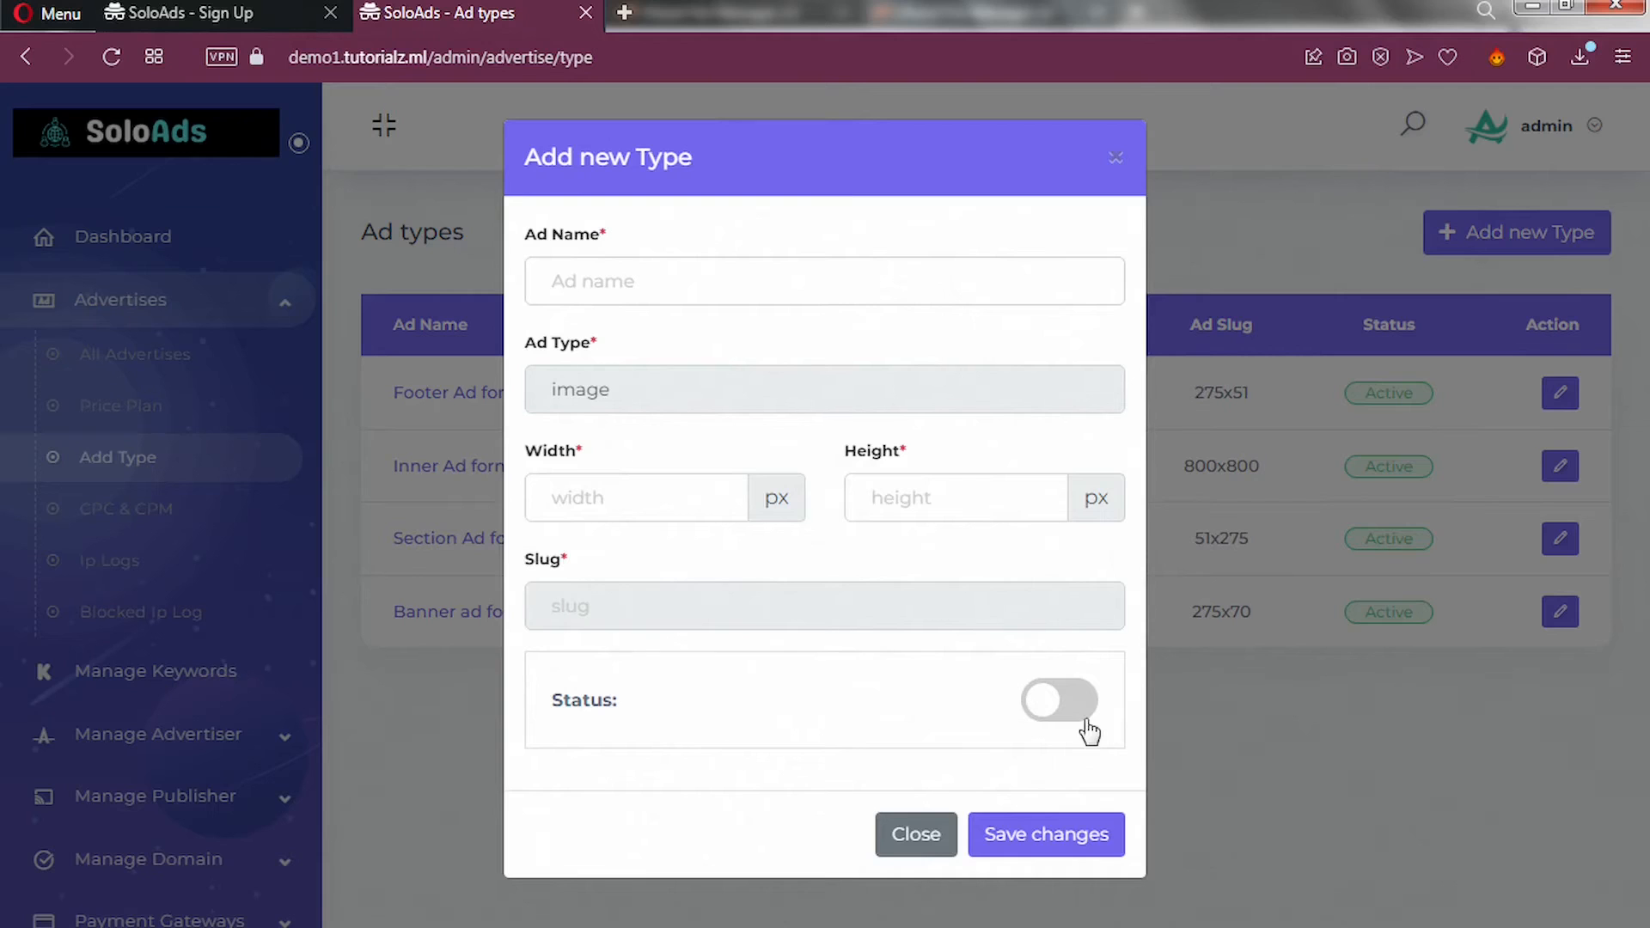
left_click(918, 838)
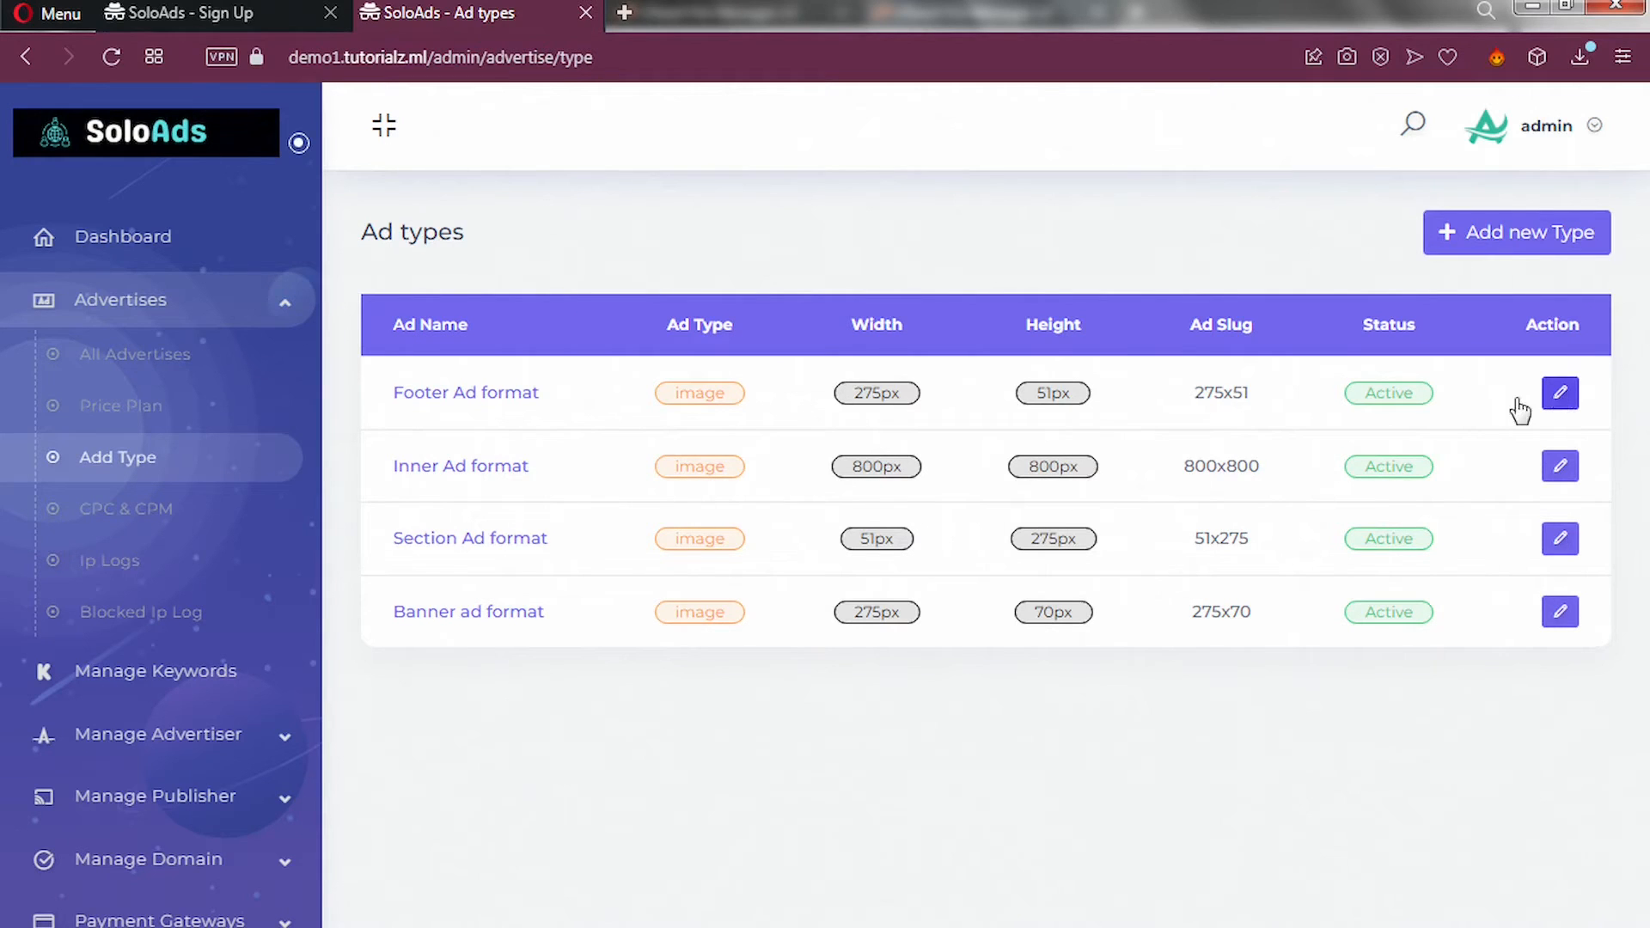
left_click(124, 518)
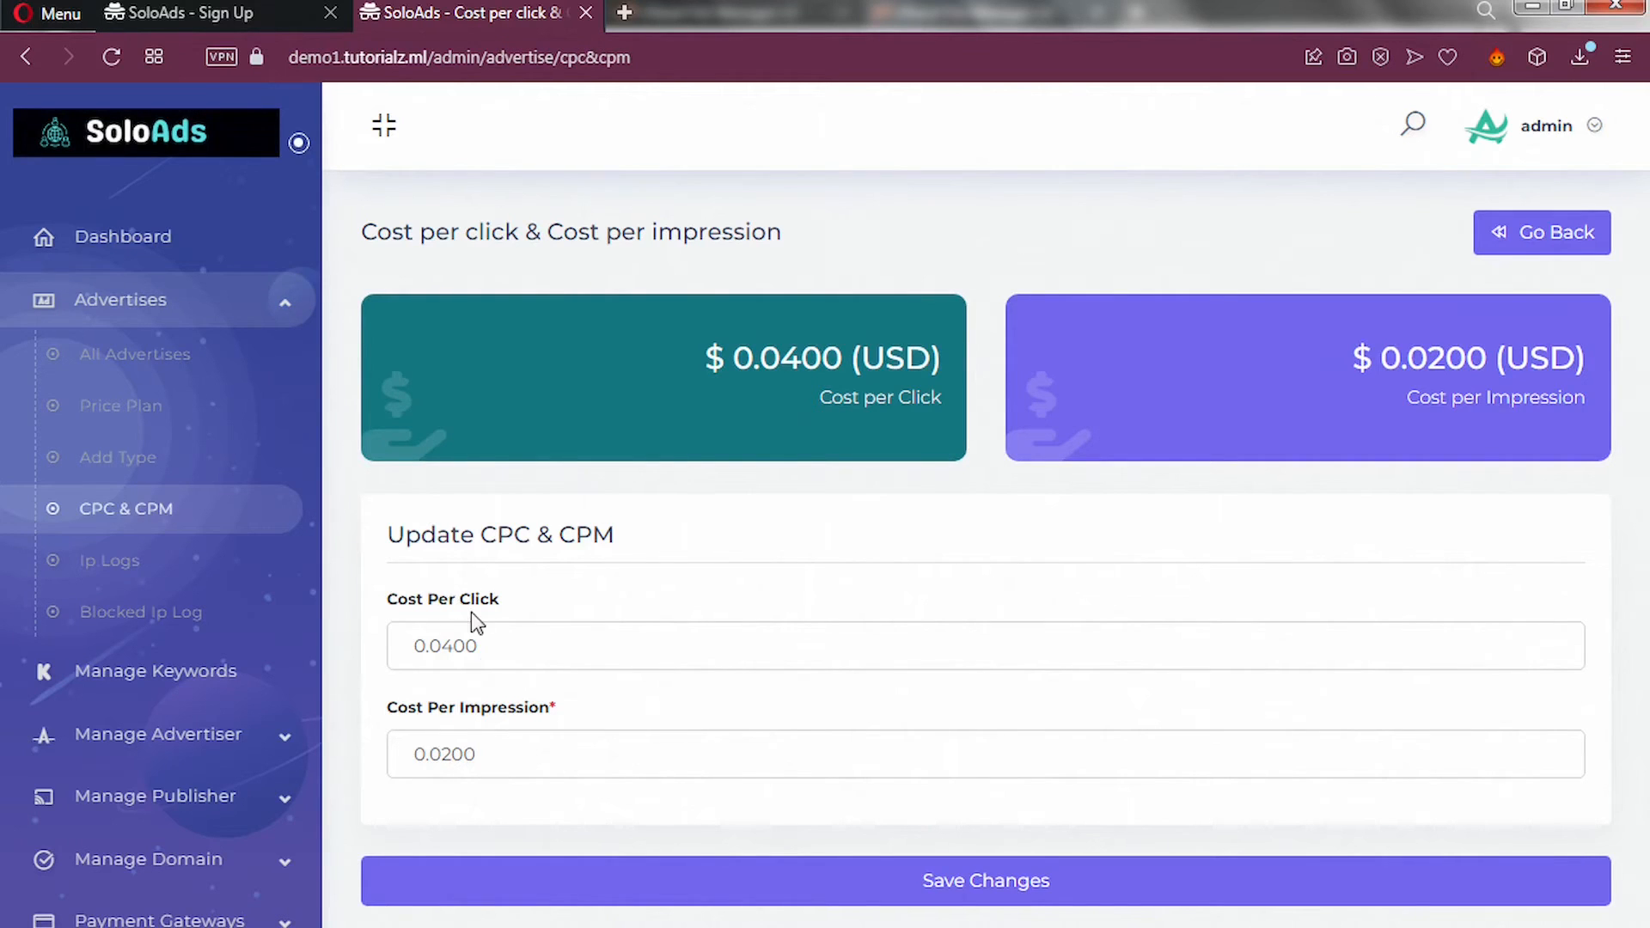
Inspect the $0.0400 CPC and $0.0200 CPM values unchanged, then open Manage Keywords.
left_click_drag(483, 649, 396, 647)
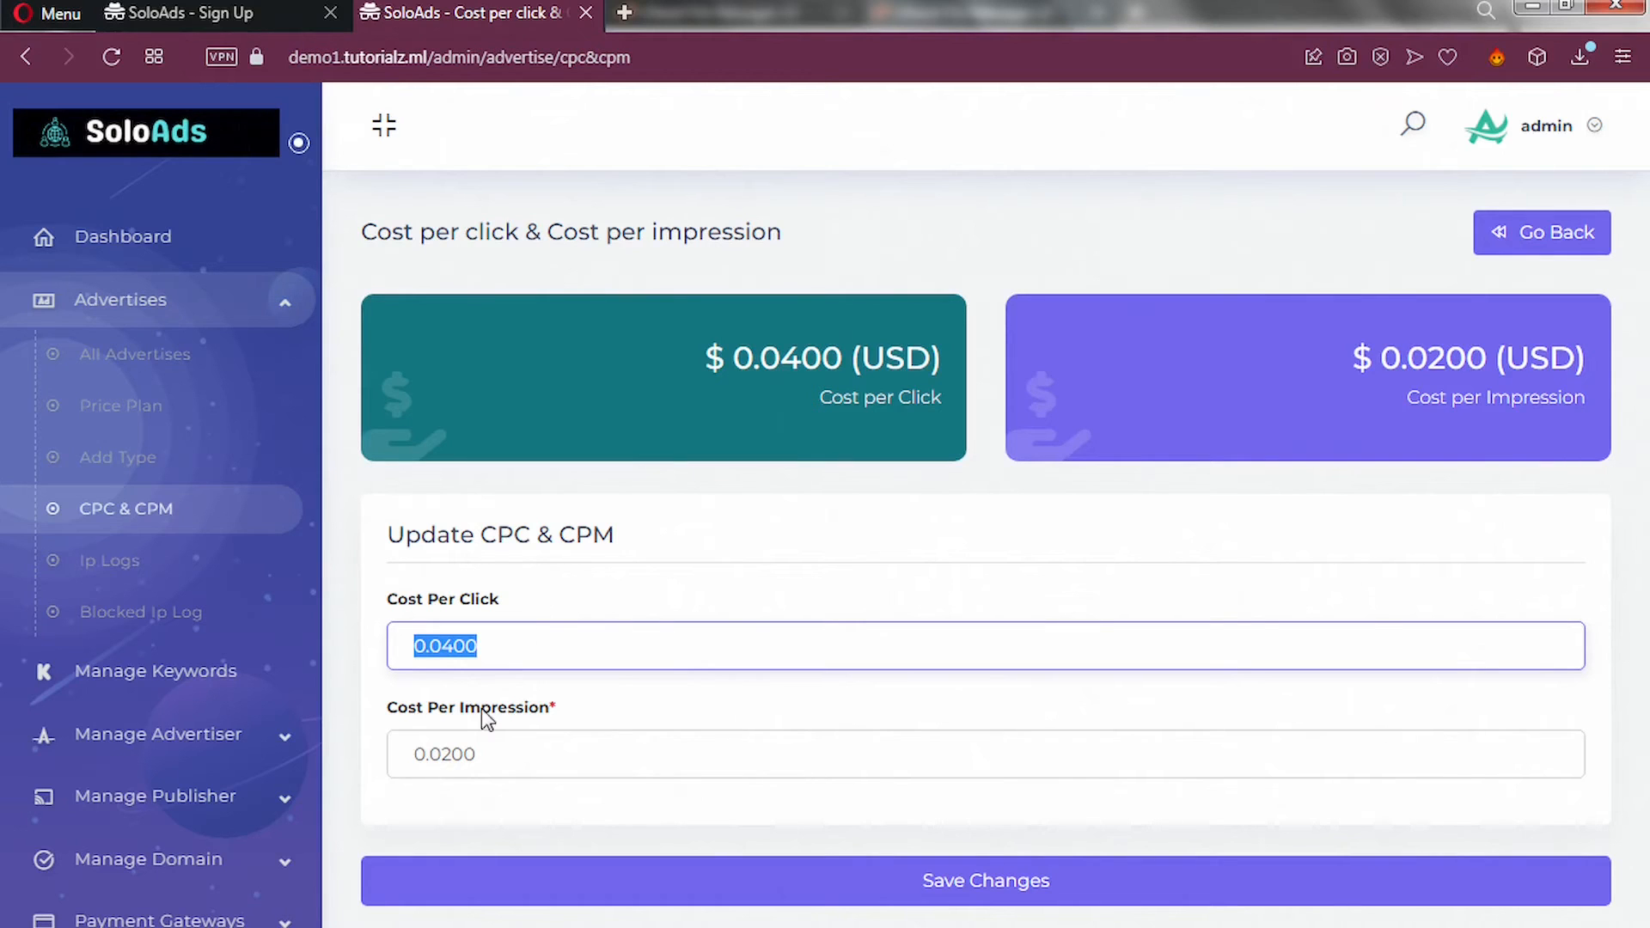
left_click(516, 753)
left_click_drag(518, 758, 406, 759)
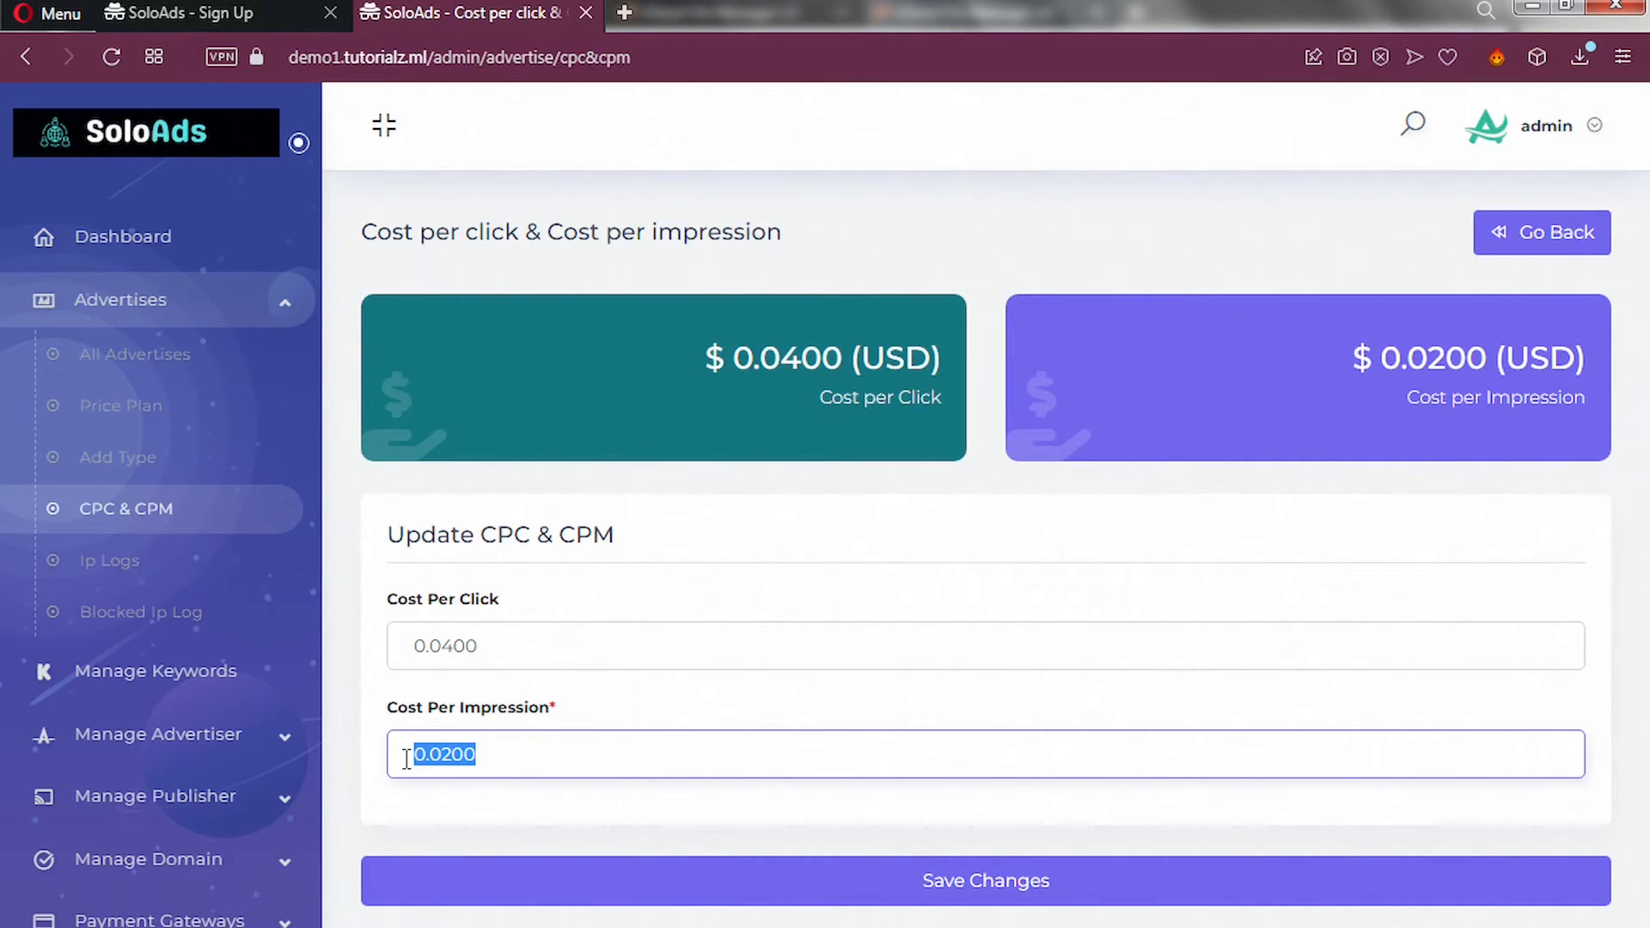
left_click(351, 731)
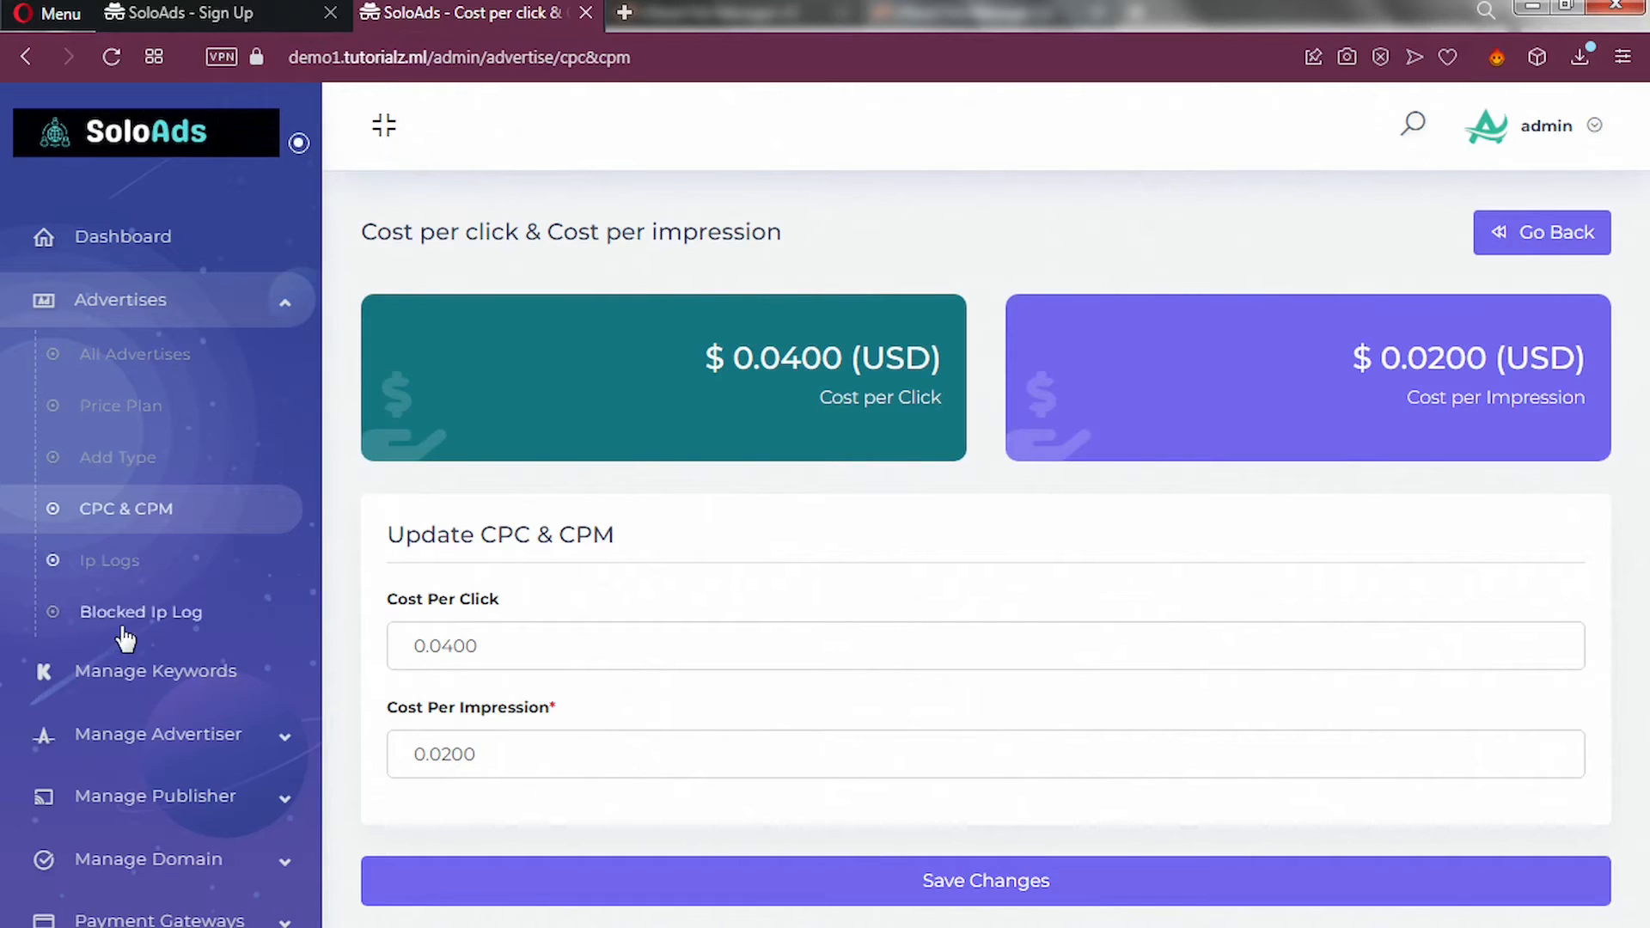
left_click(149, 673)
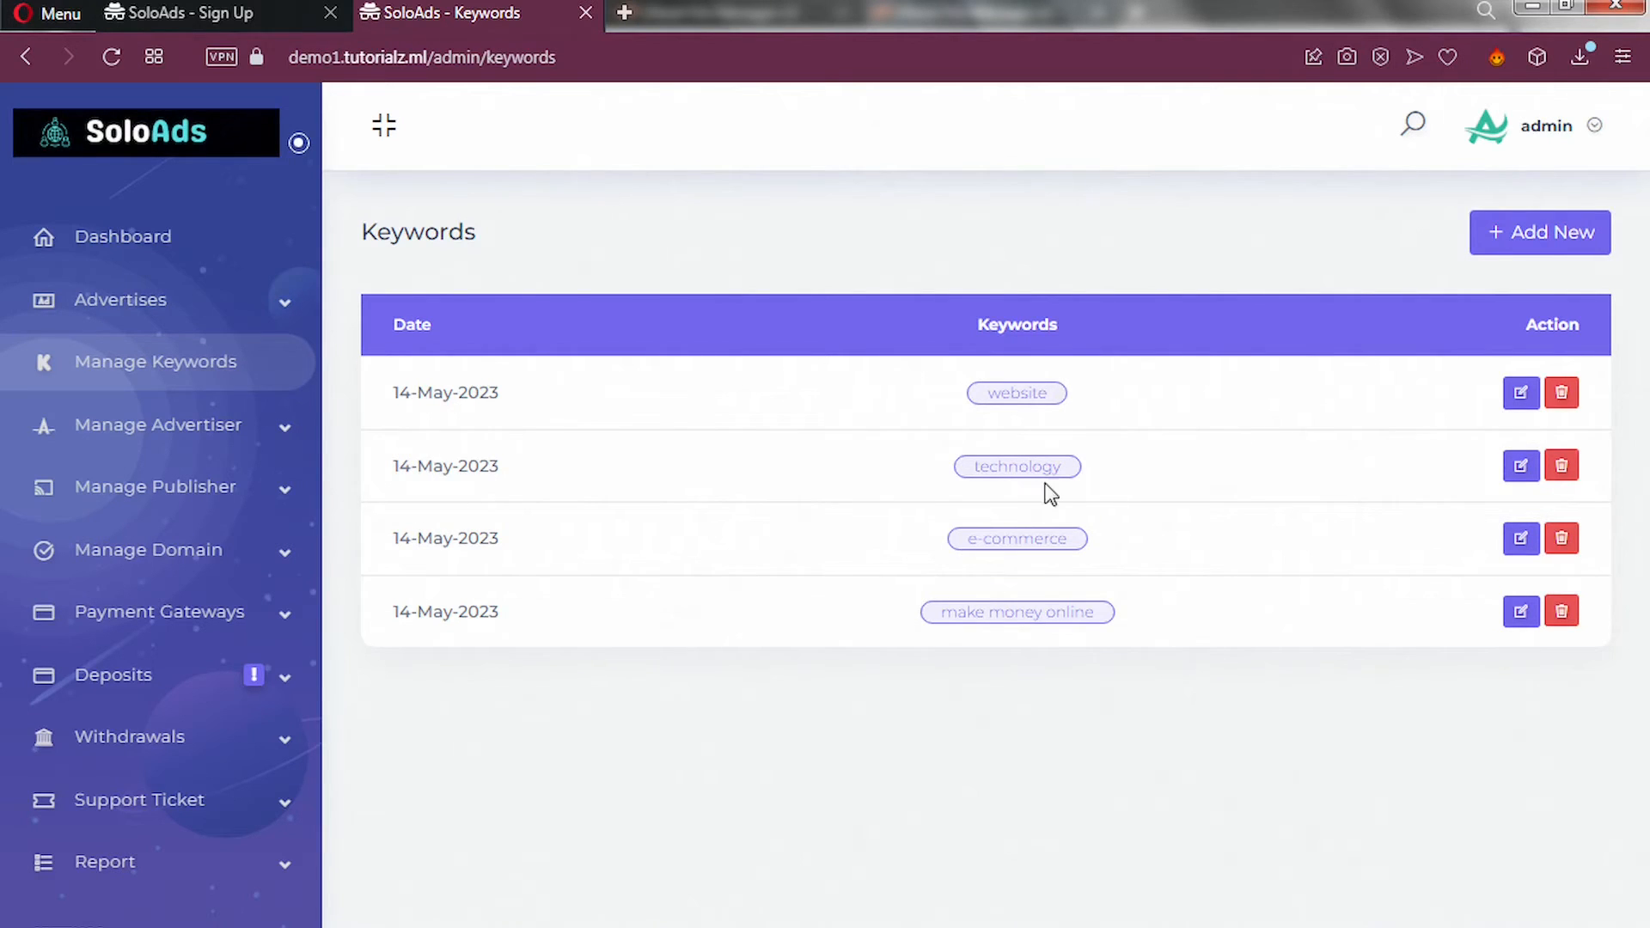
Add new keywords, entering Rice and Milk on separate lines.
left_click(1512, 246)
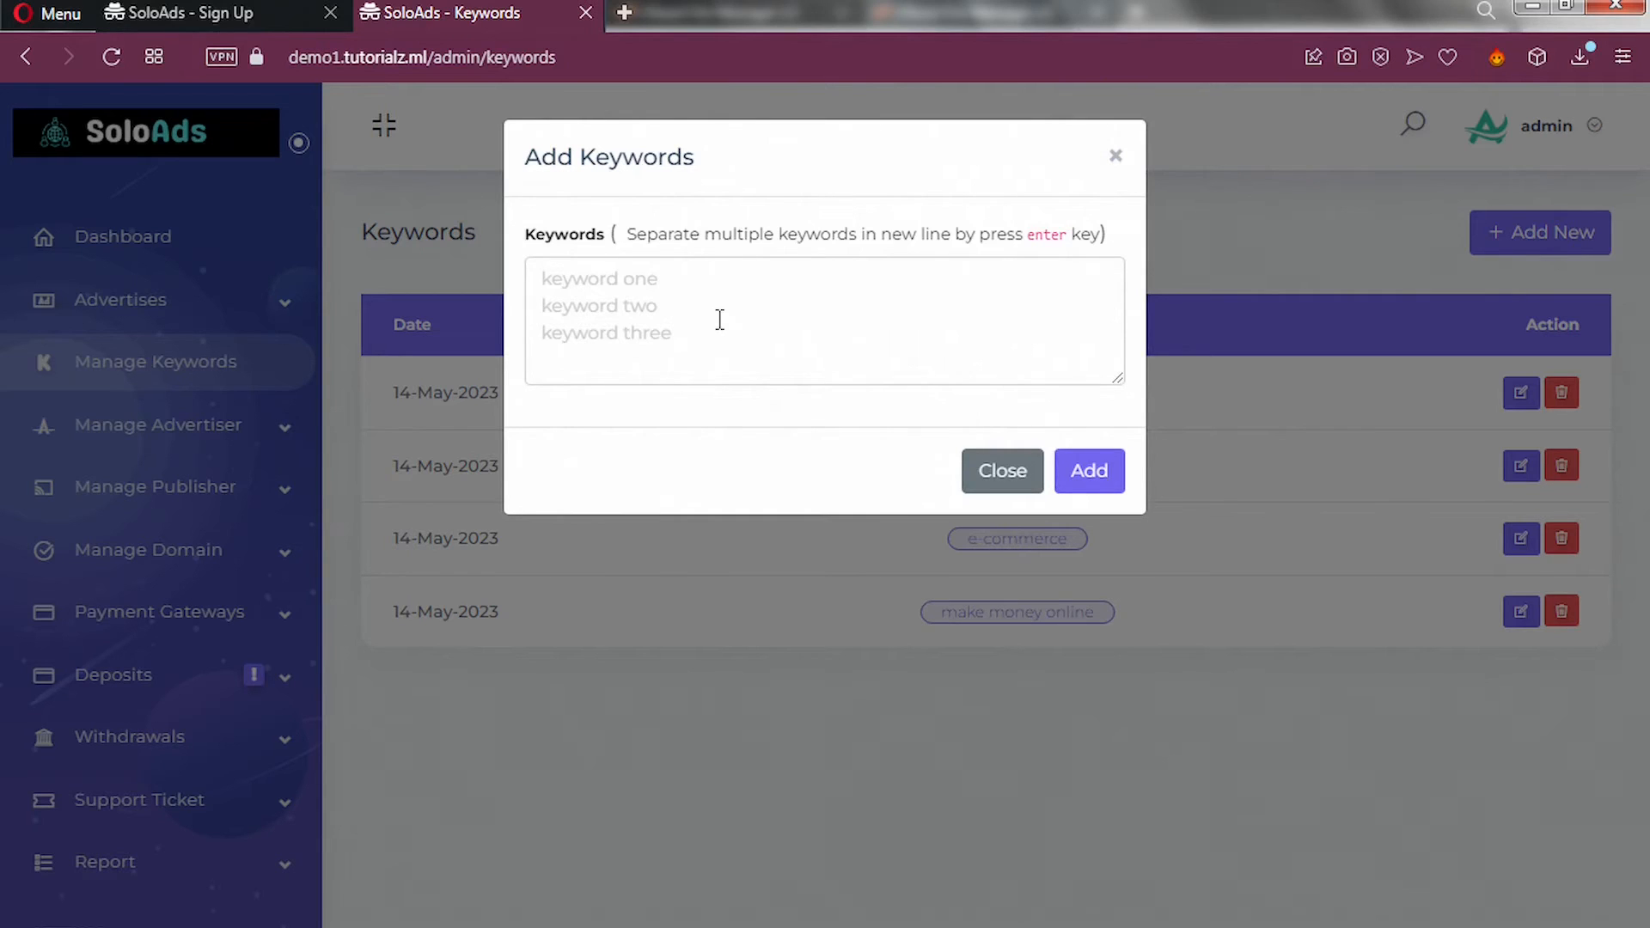
left_click(683, 282)
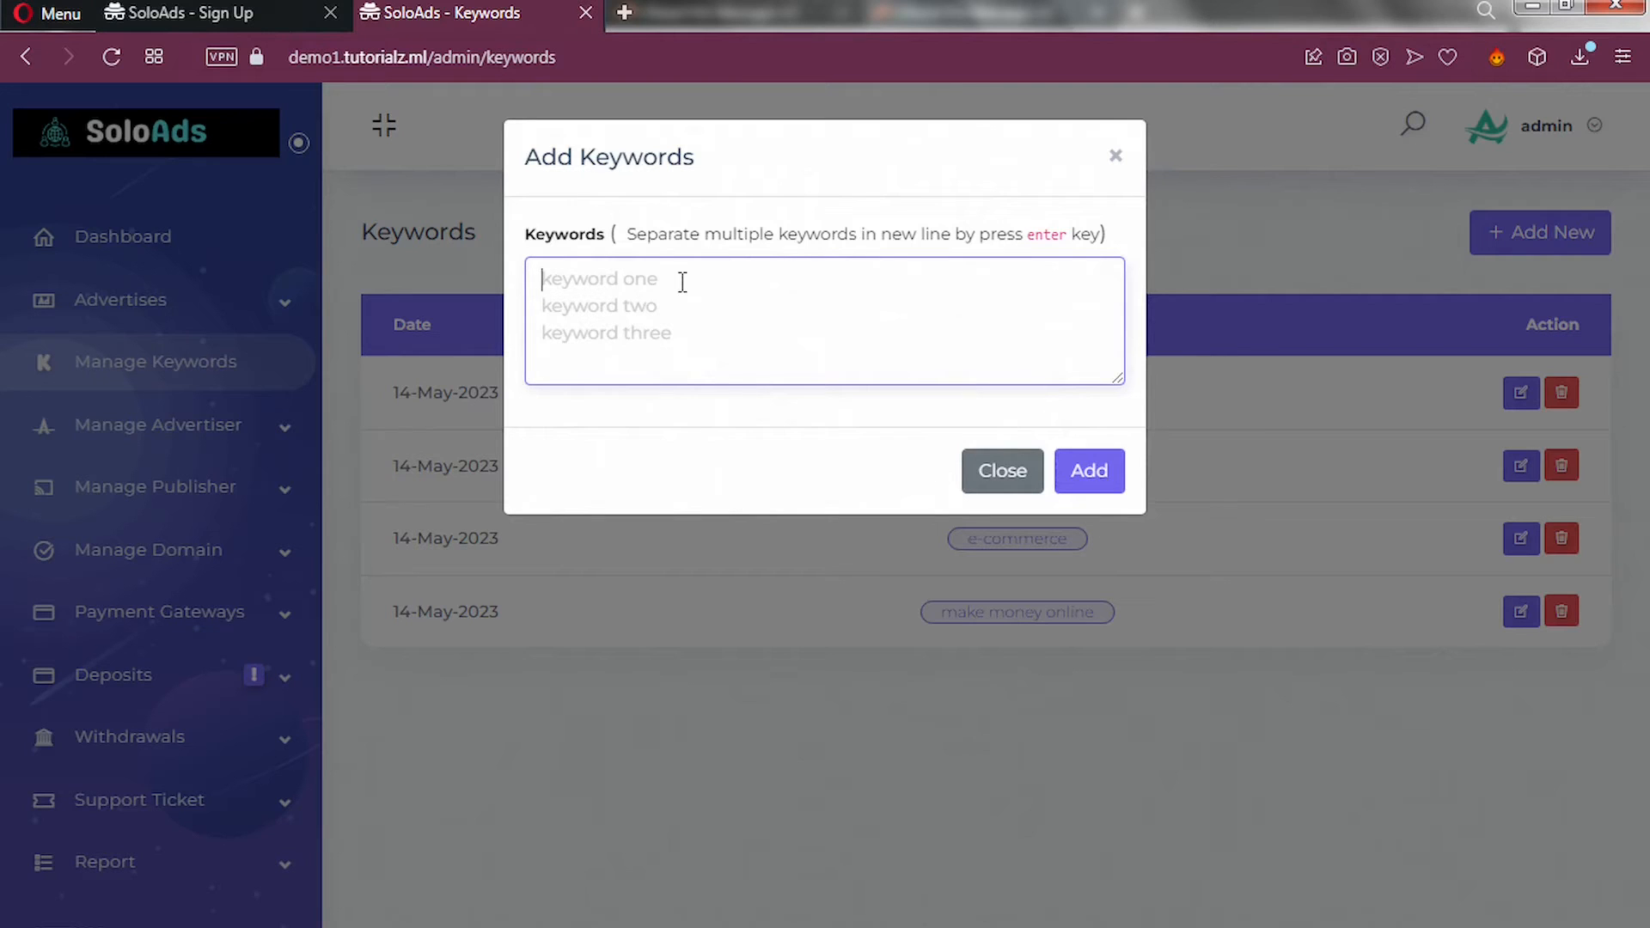
type("ice")
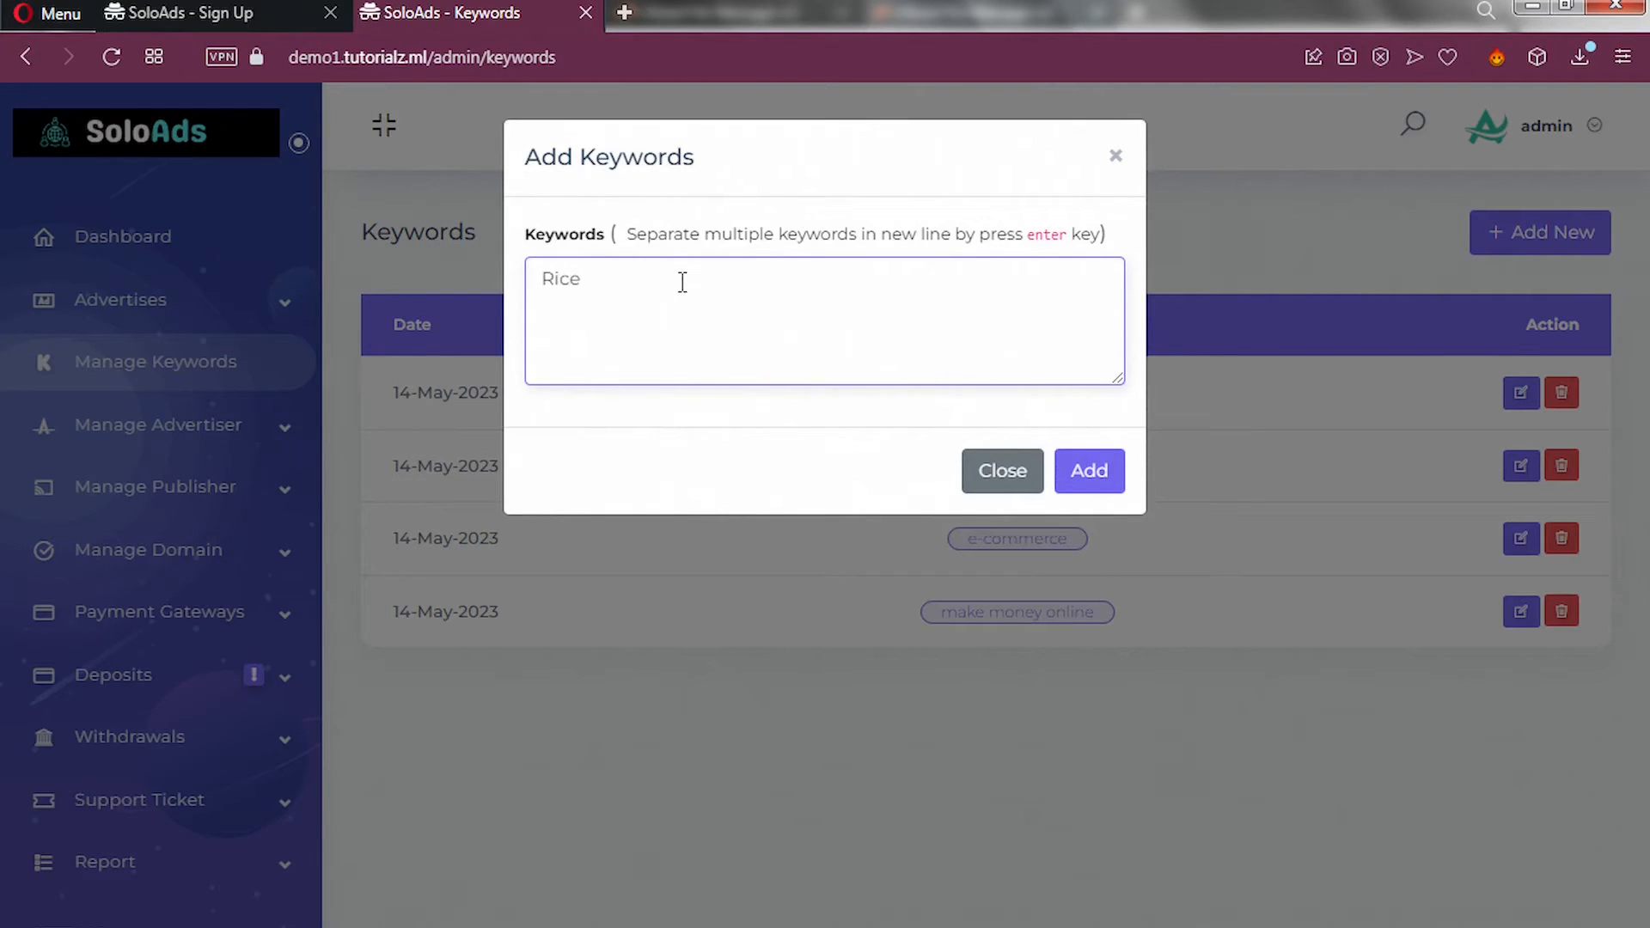
key("Return")
type("Milk")
Submit the Rice and Milk keywords, then expand Manage Advertiser in the sidebar.
left_click(1101, 481)
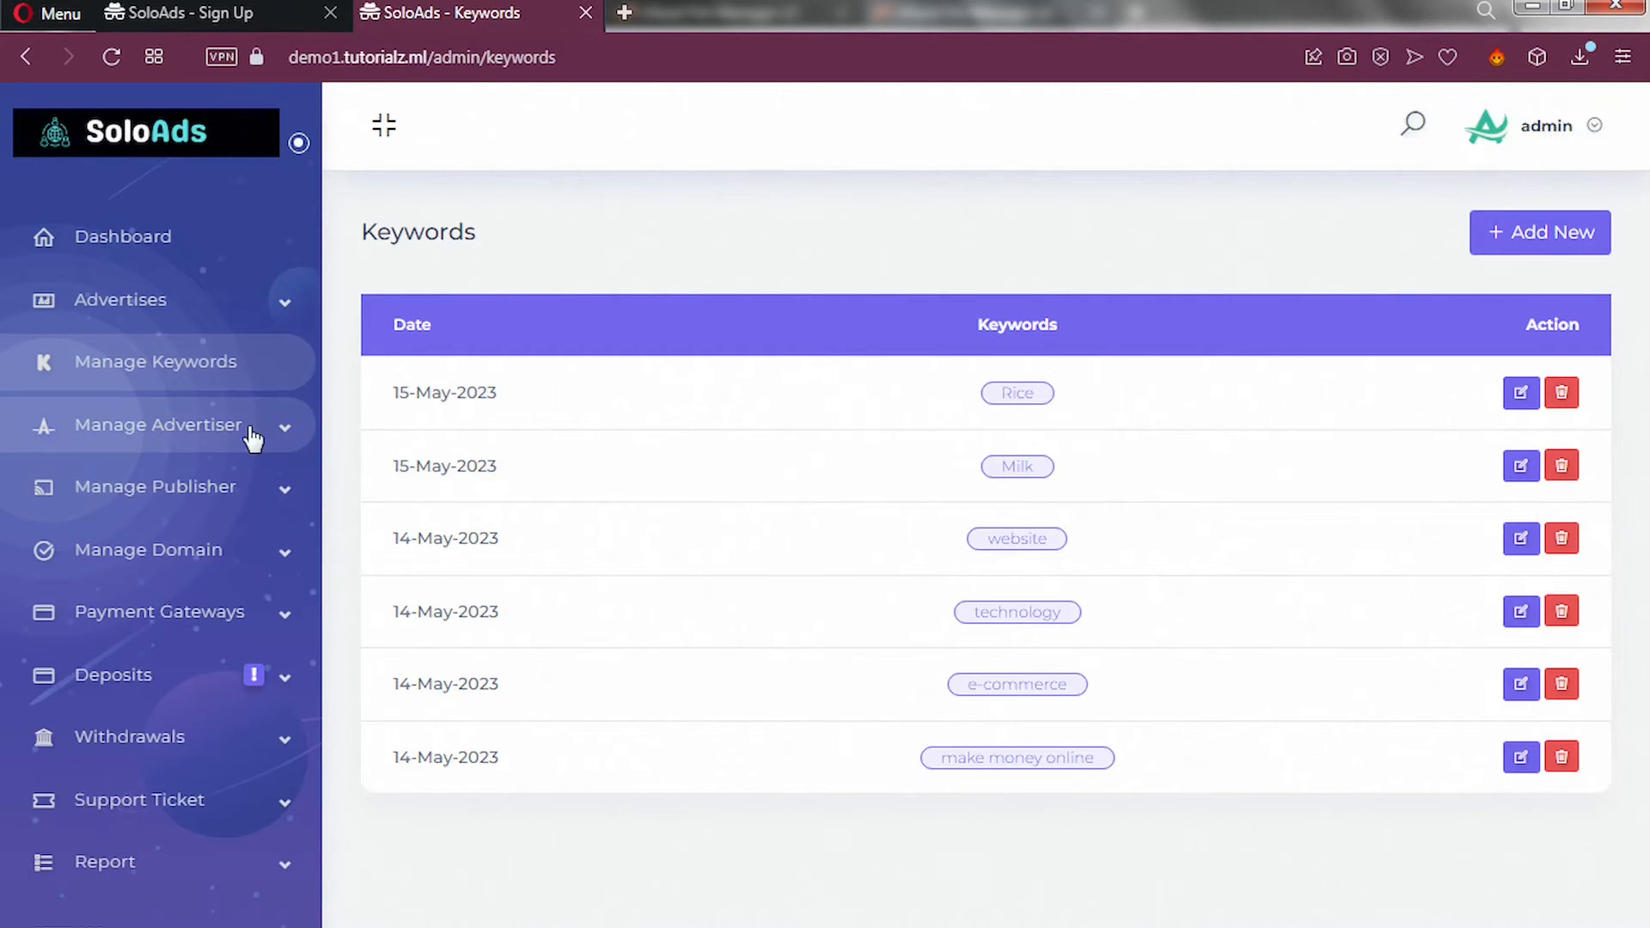
left_click(285, 429)
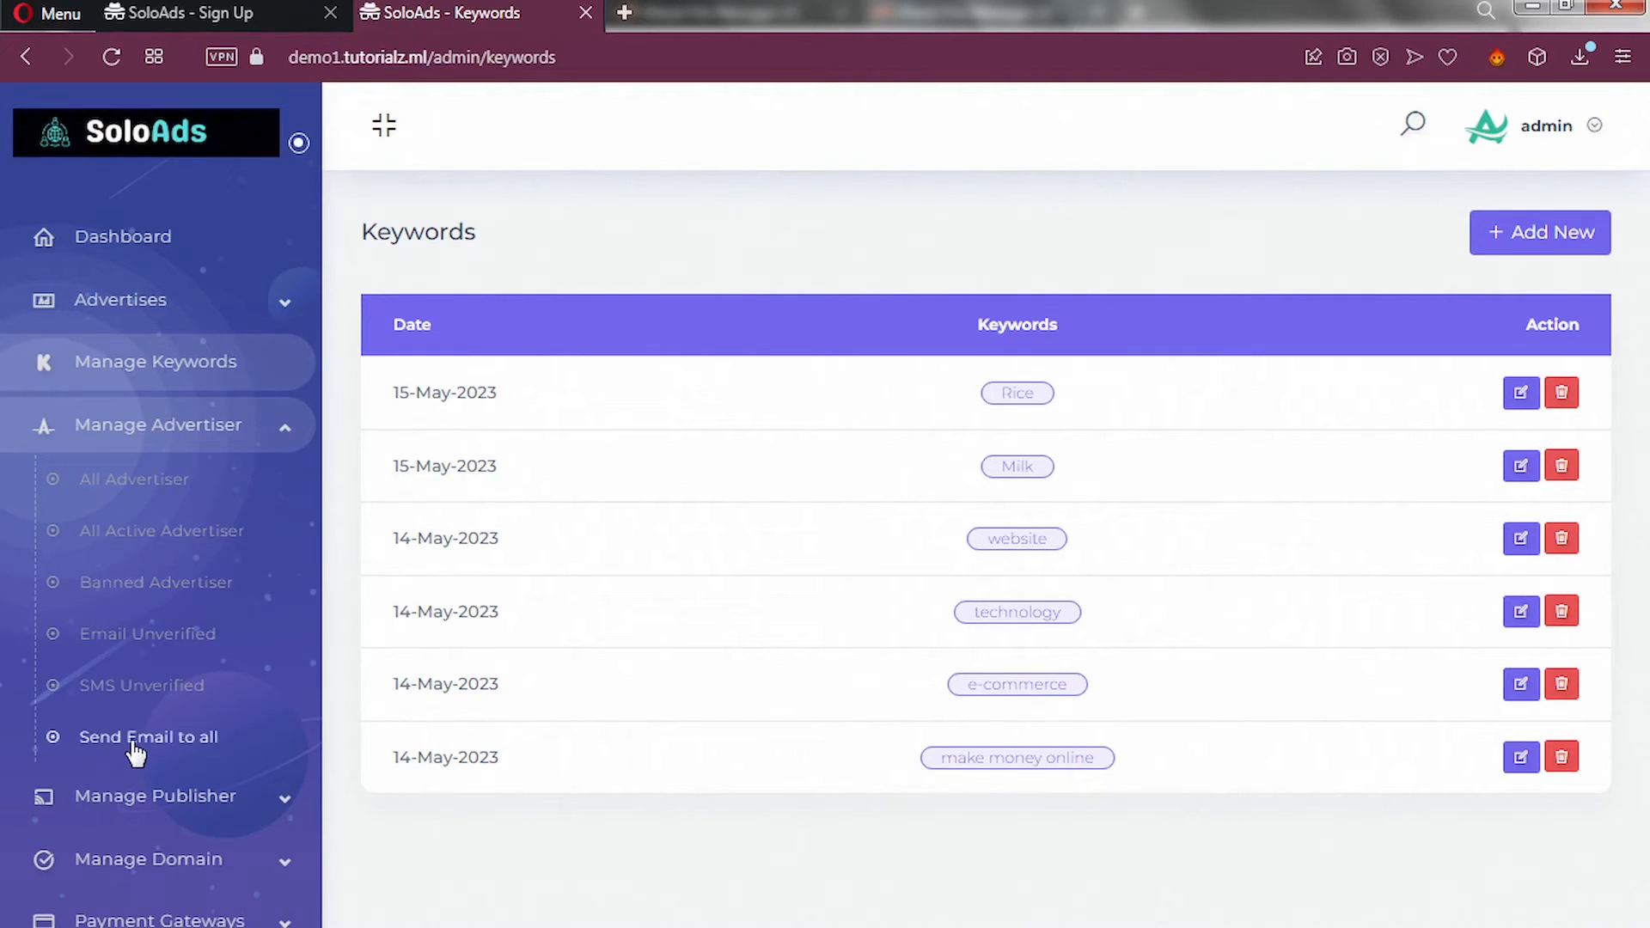
scroll(186, 759, "down", 3)
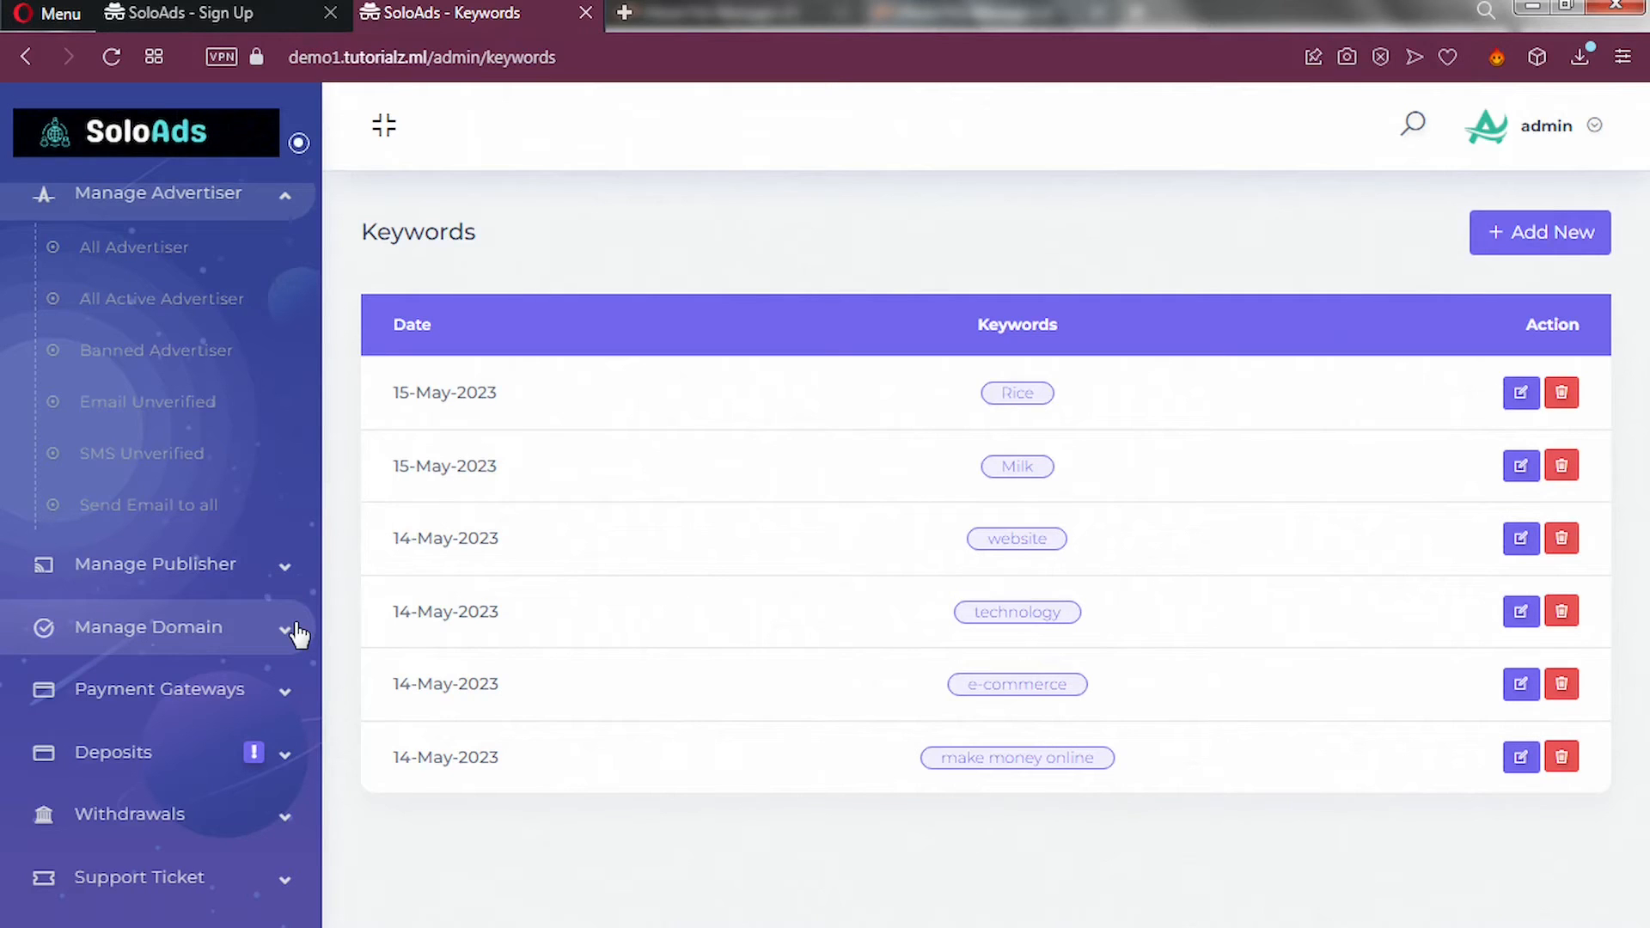
Expand Payment Gateways and open Automatic Gateways, listing Paypal, Perfect Money and Stripe Hosted.
left_click(287, 684)
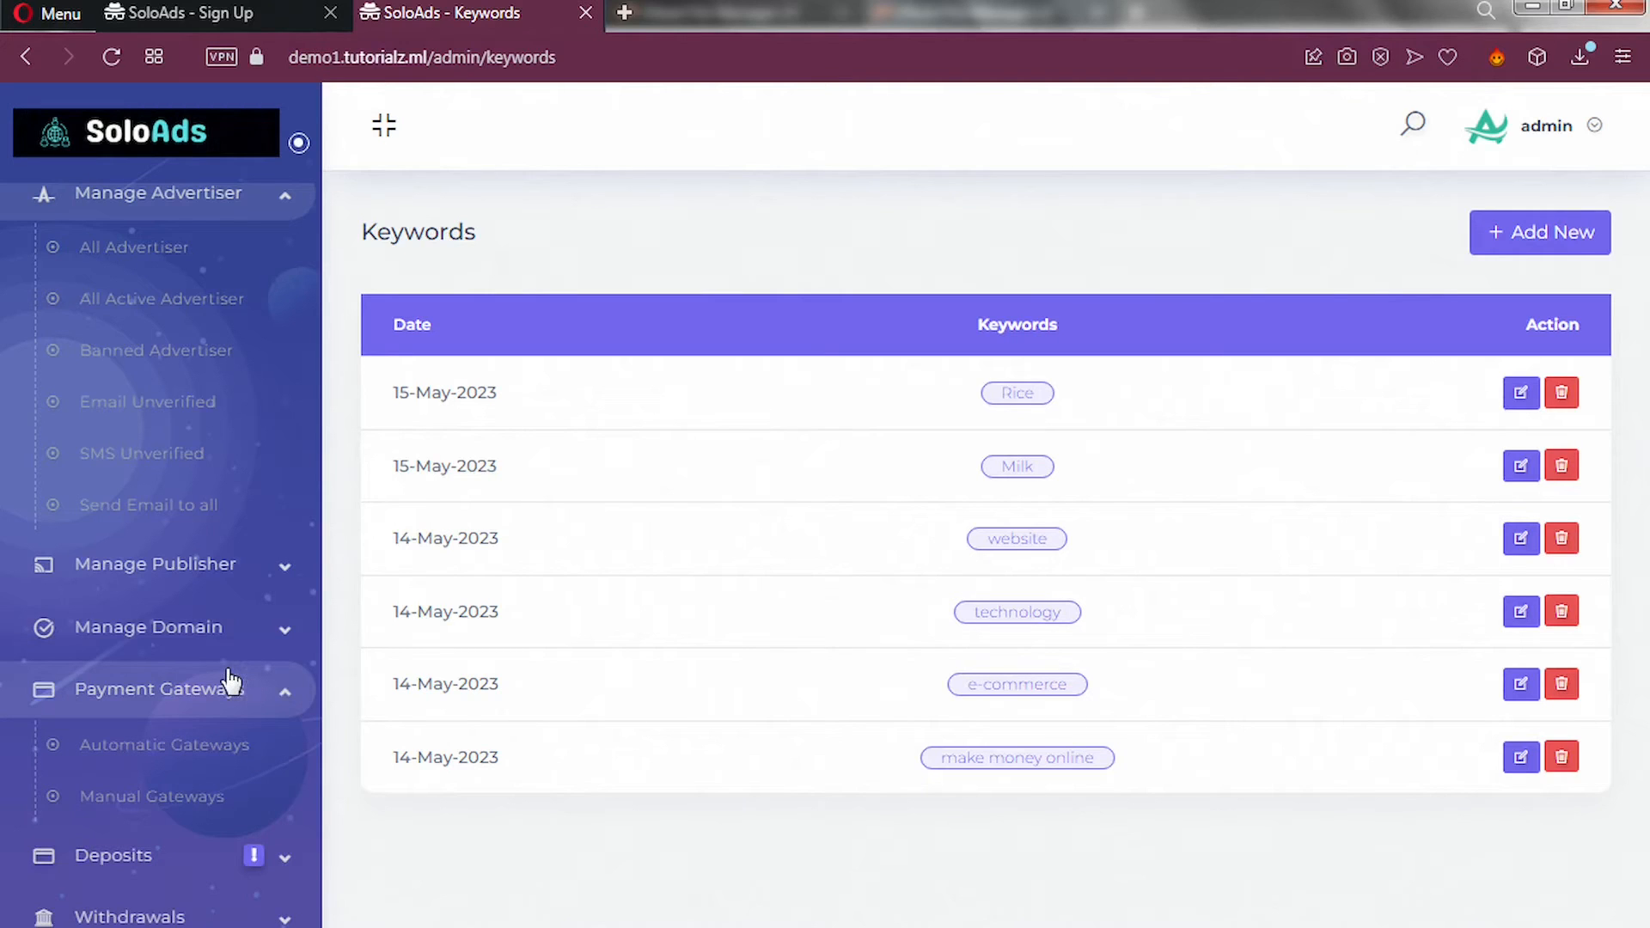
left_click(183, 745)
left_click(168, 750)
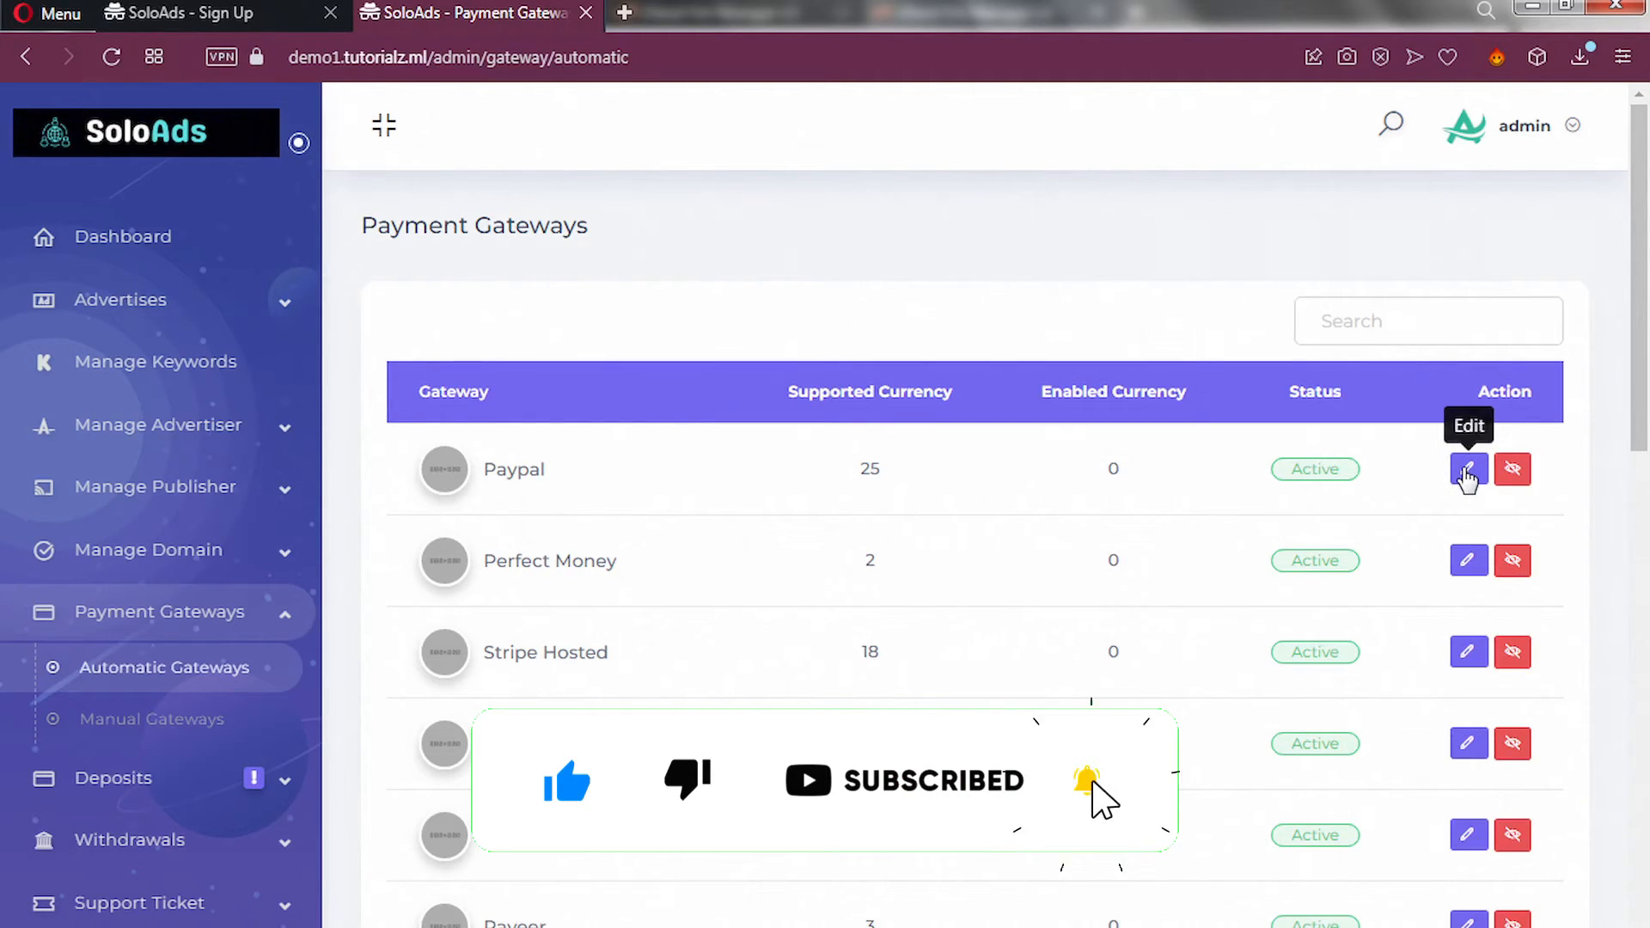
Edit the Paypal gateway and select USD as the currency to add.
left_click(1469, 479)
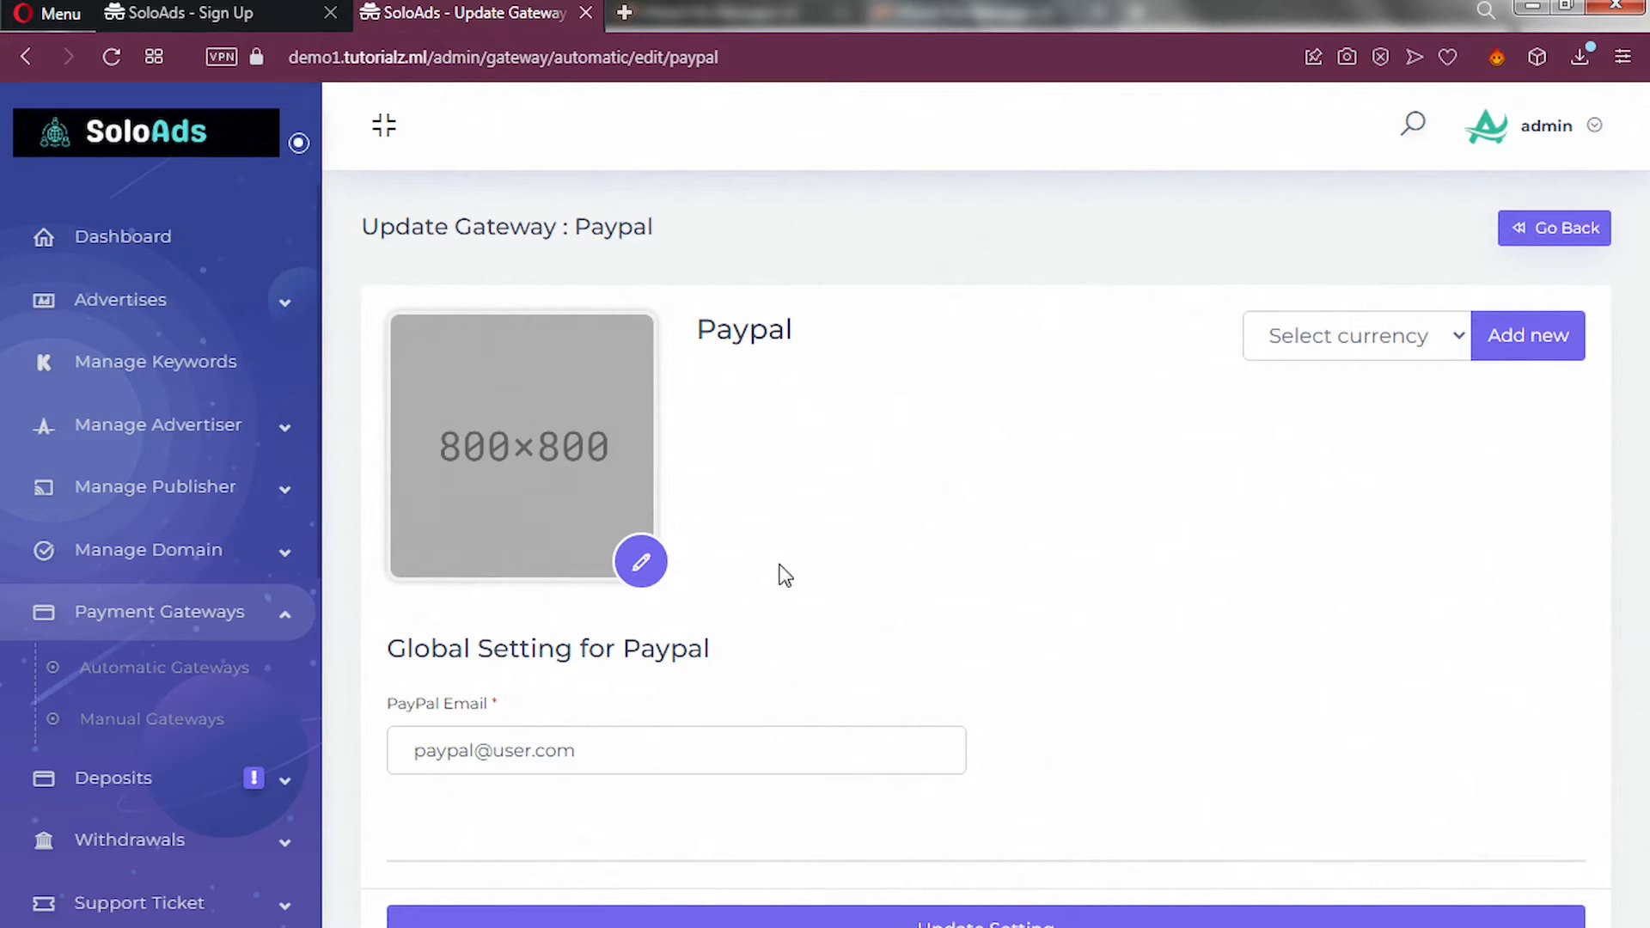
left_click(1378, 352)
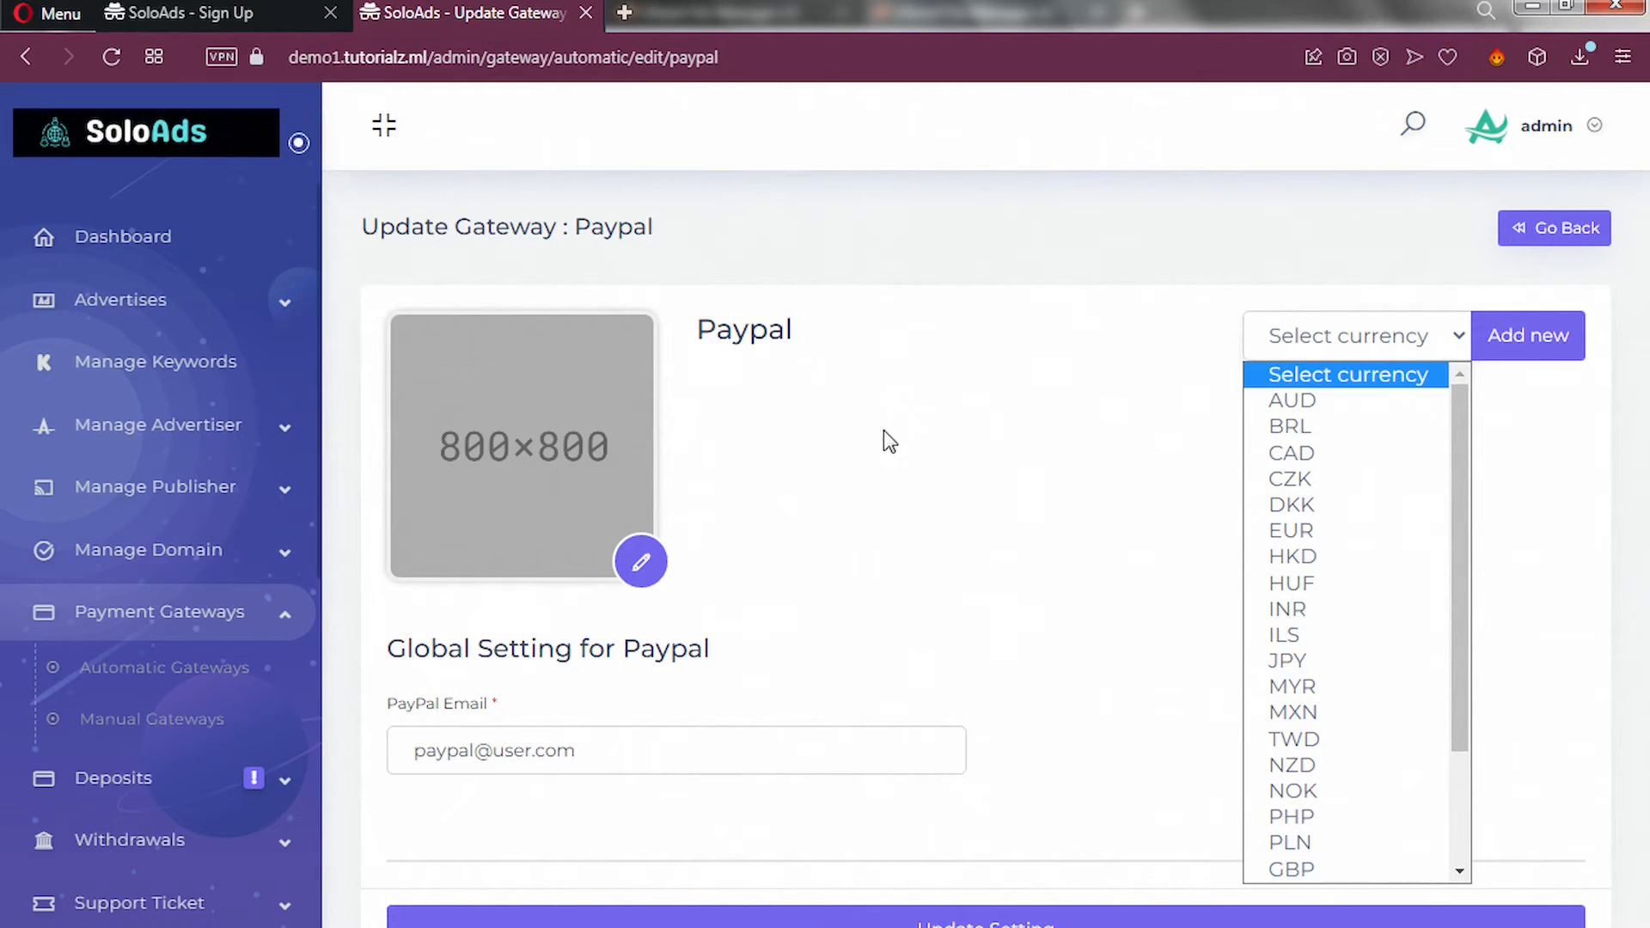
key("u")
key("Return")
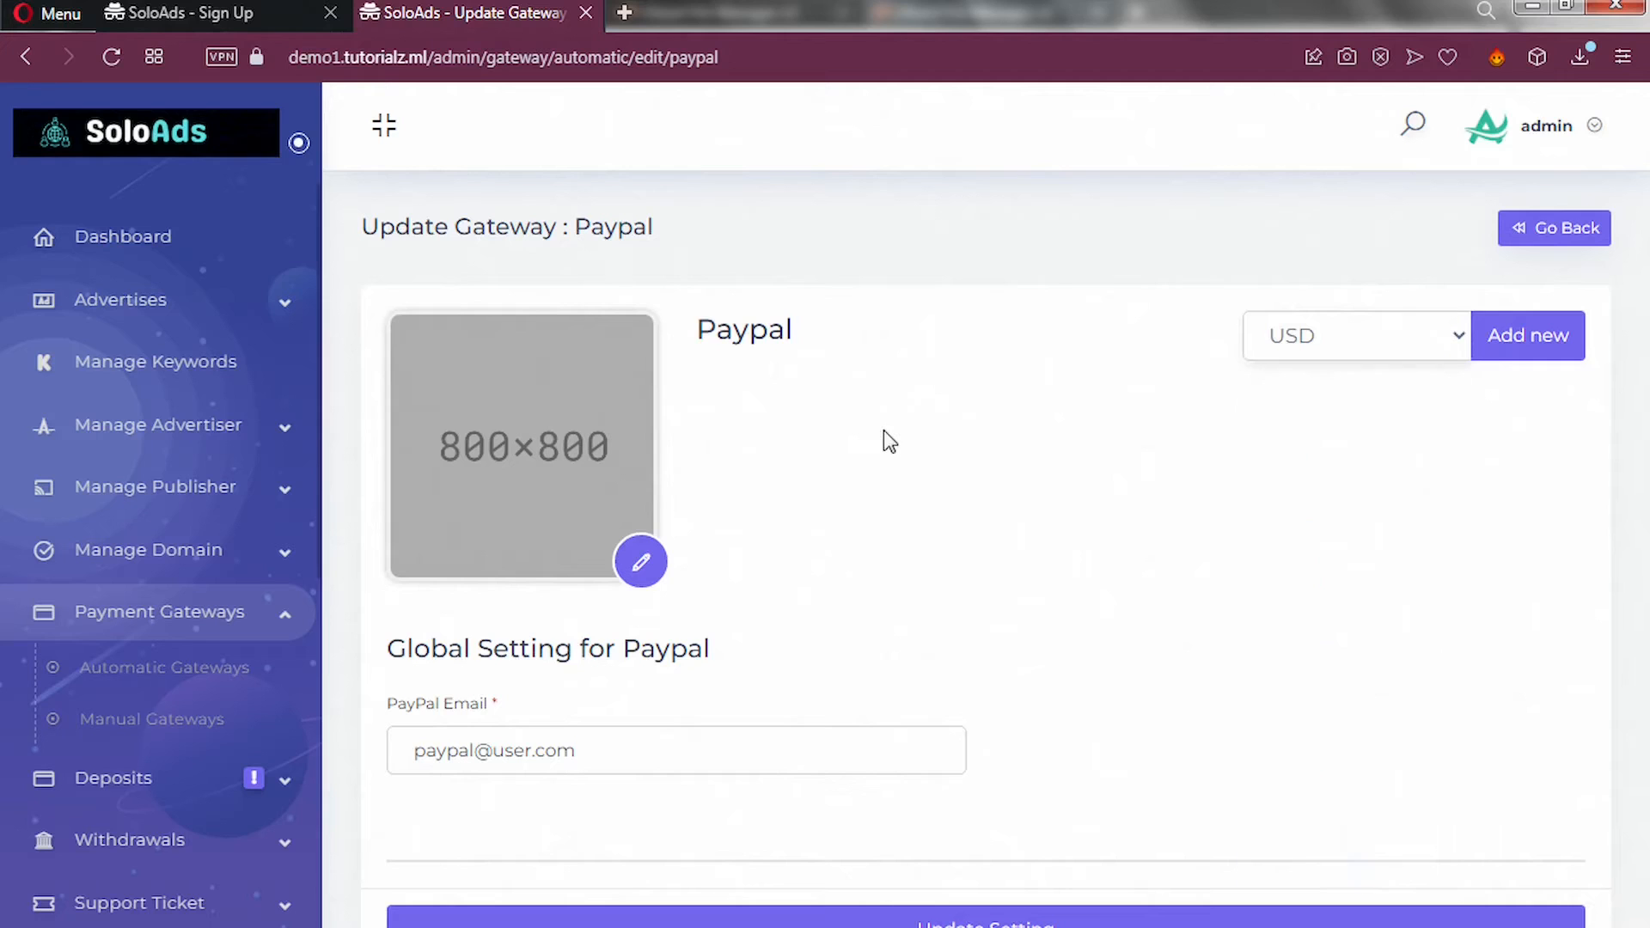
Add a new Paypal - USD section to the Paypal gateway and select its Name for Gateway field.
left_click(1499, 357)
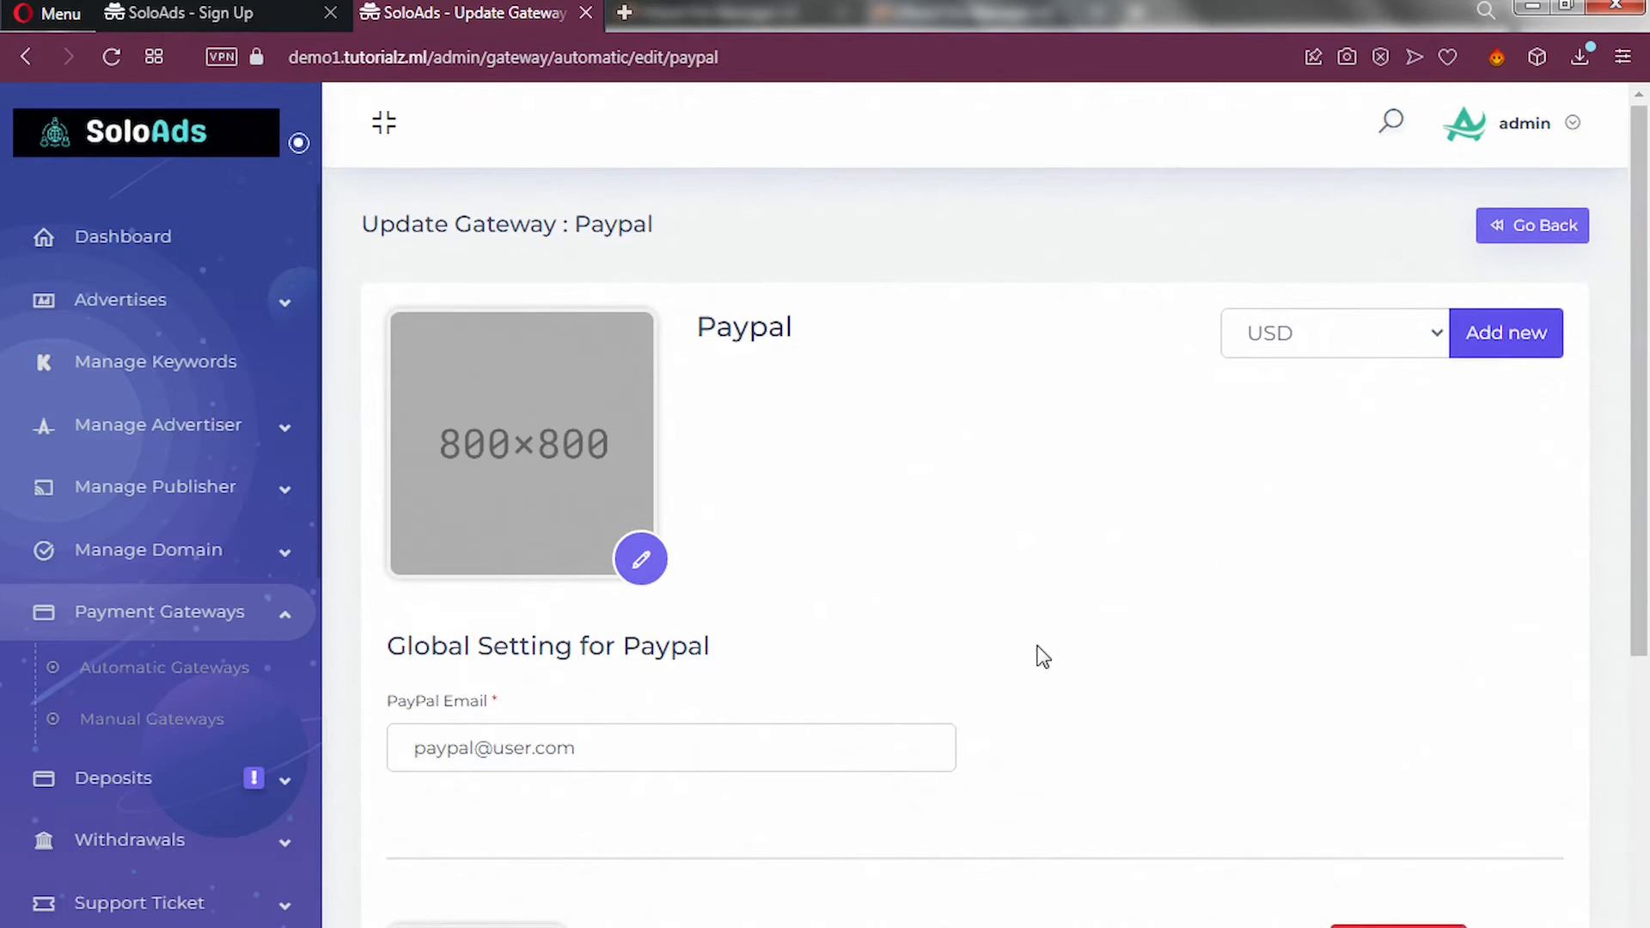
scroll(1042, 656, "down", 2)
scroll(1043, 656, "down", 4)
scroll(1031, 667, "up", 1)
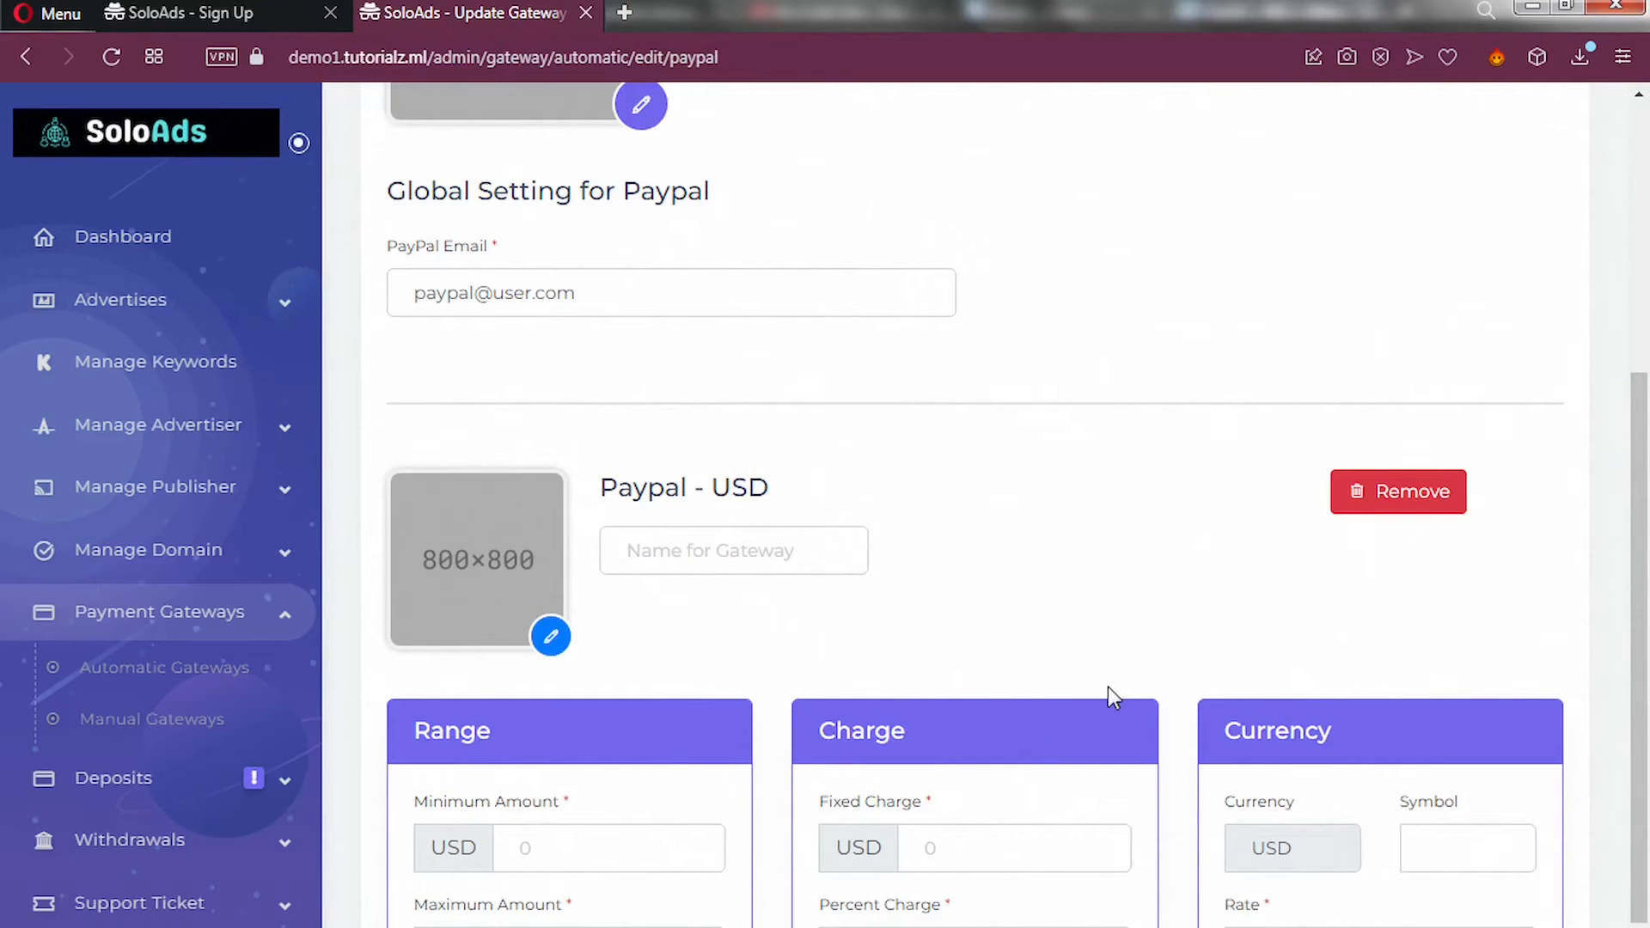
left_click(699, 550)
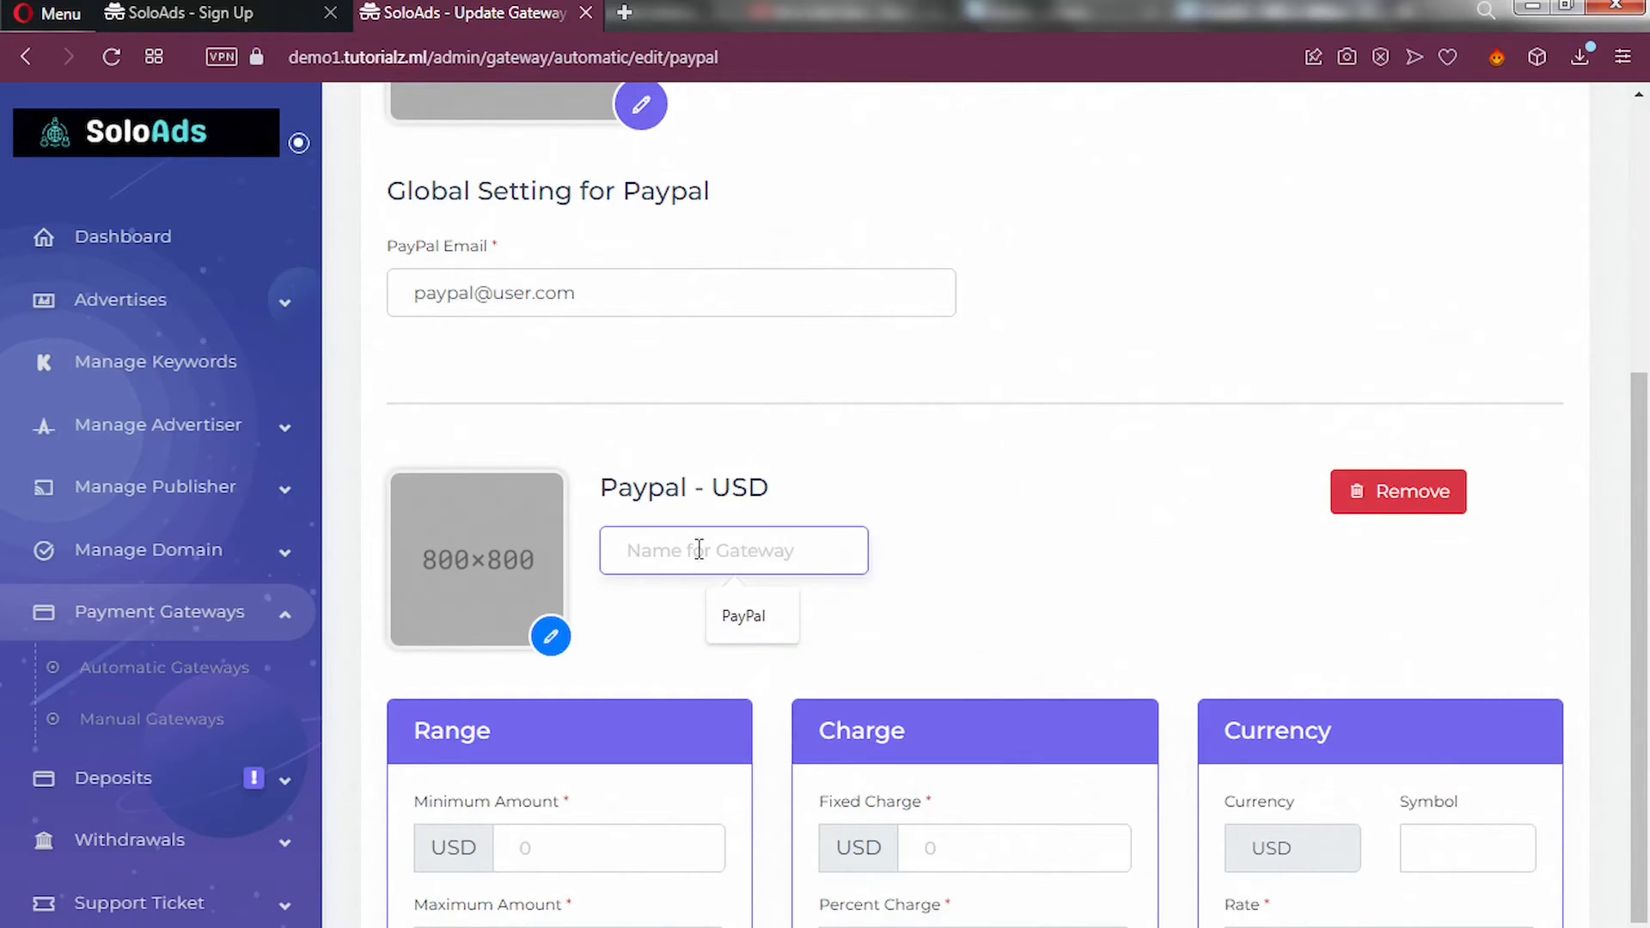
Name the USD gateway PayPal and use PayPal.png as its logo.
left_click(739, 616)
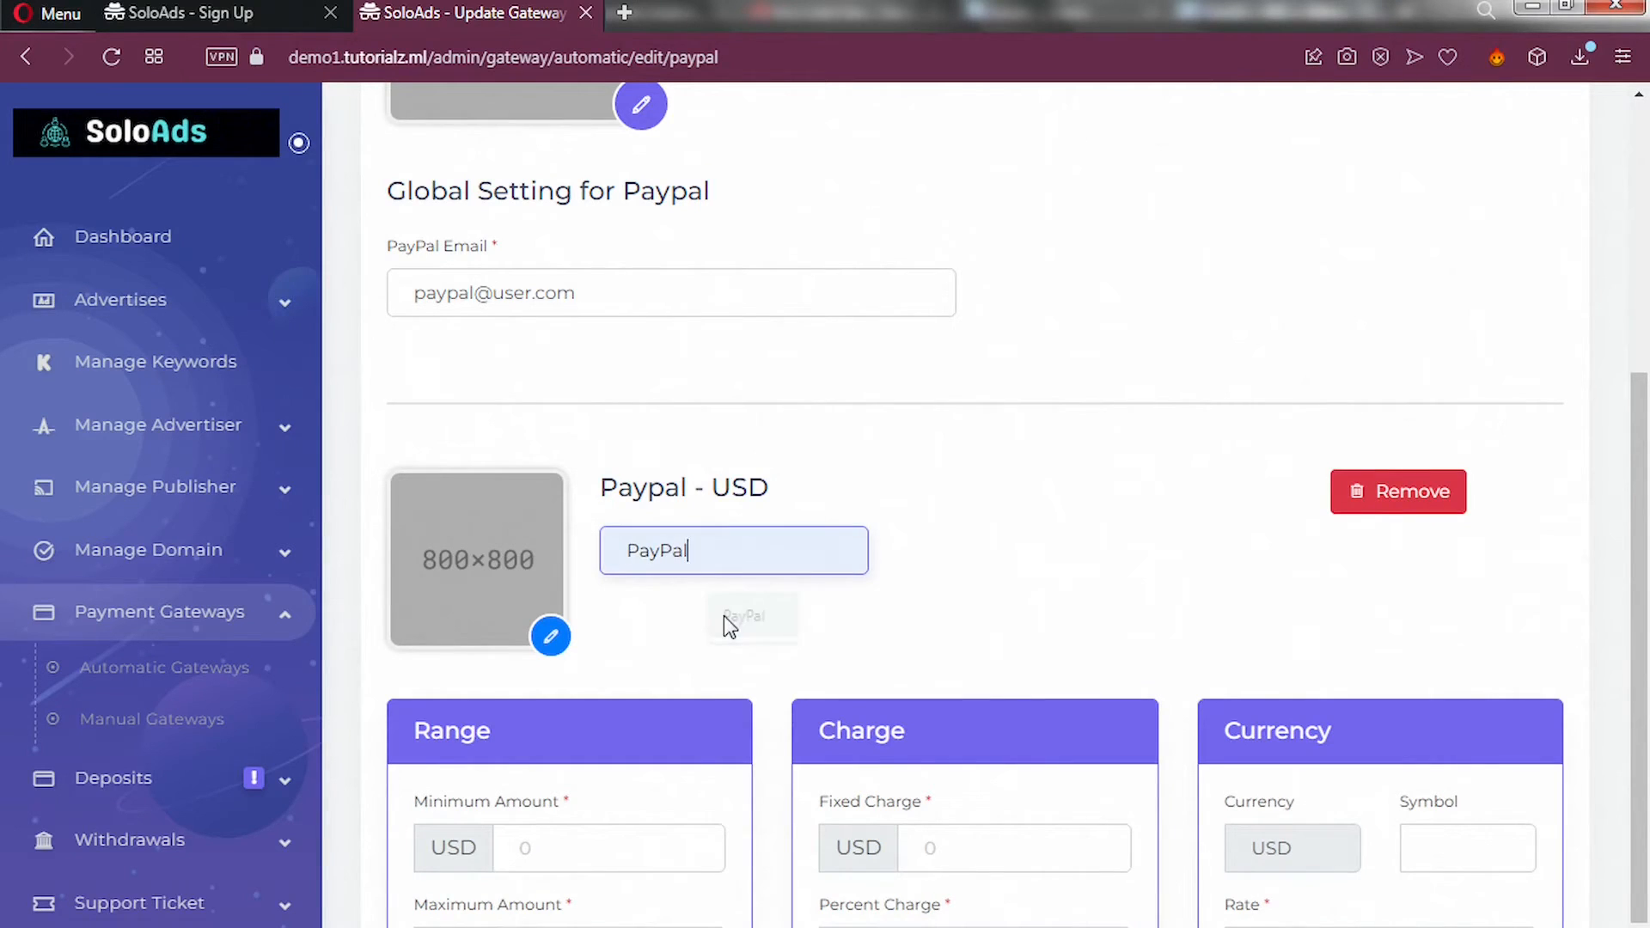
left_click(548, 643)
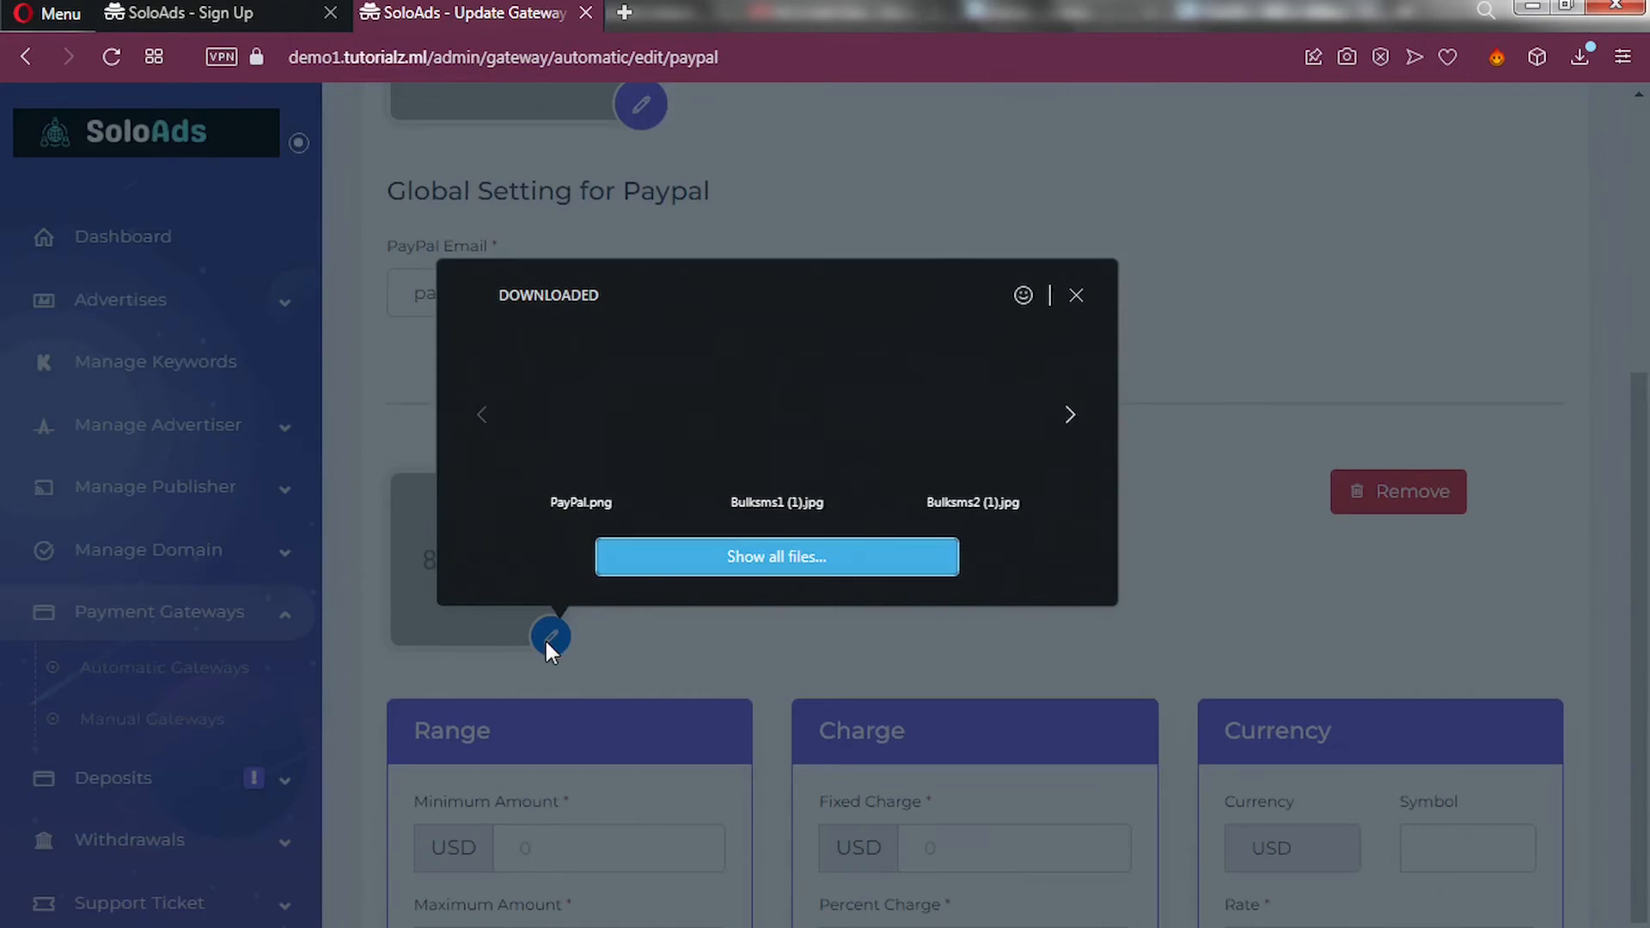
left_click(608, 438)
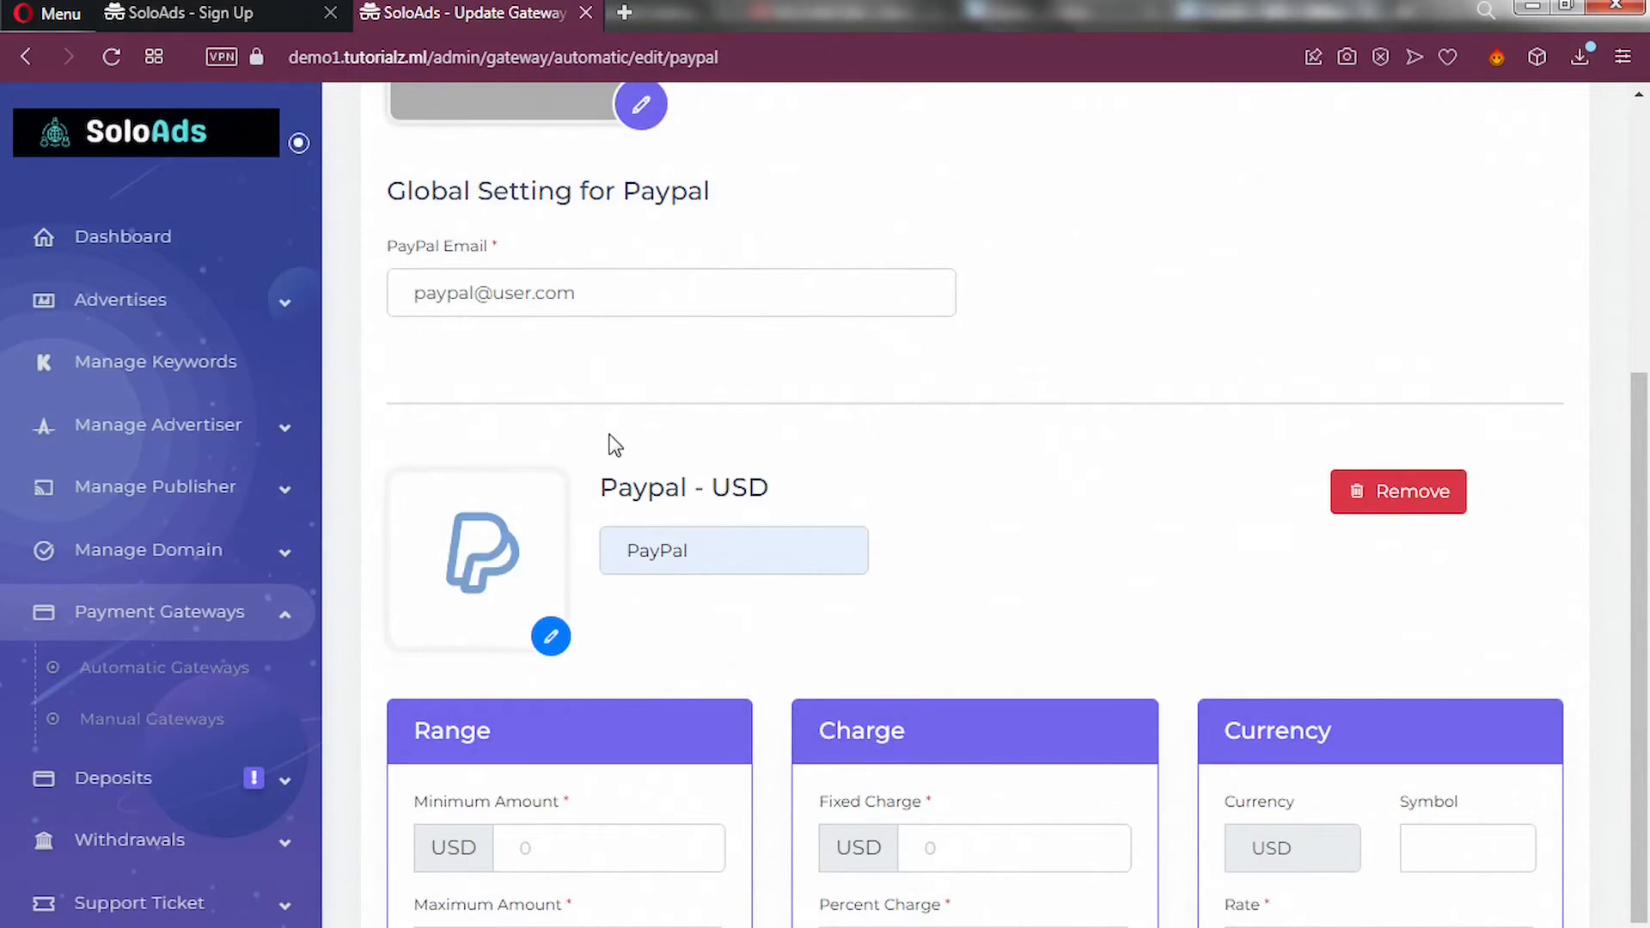
scroll(727, 532, "down", 2)
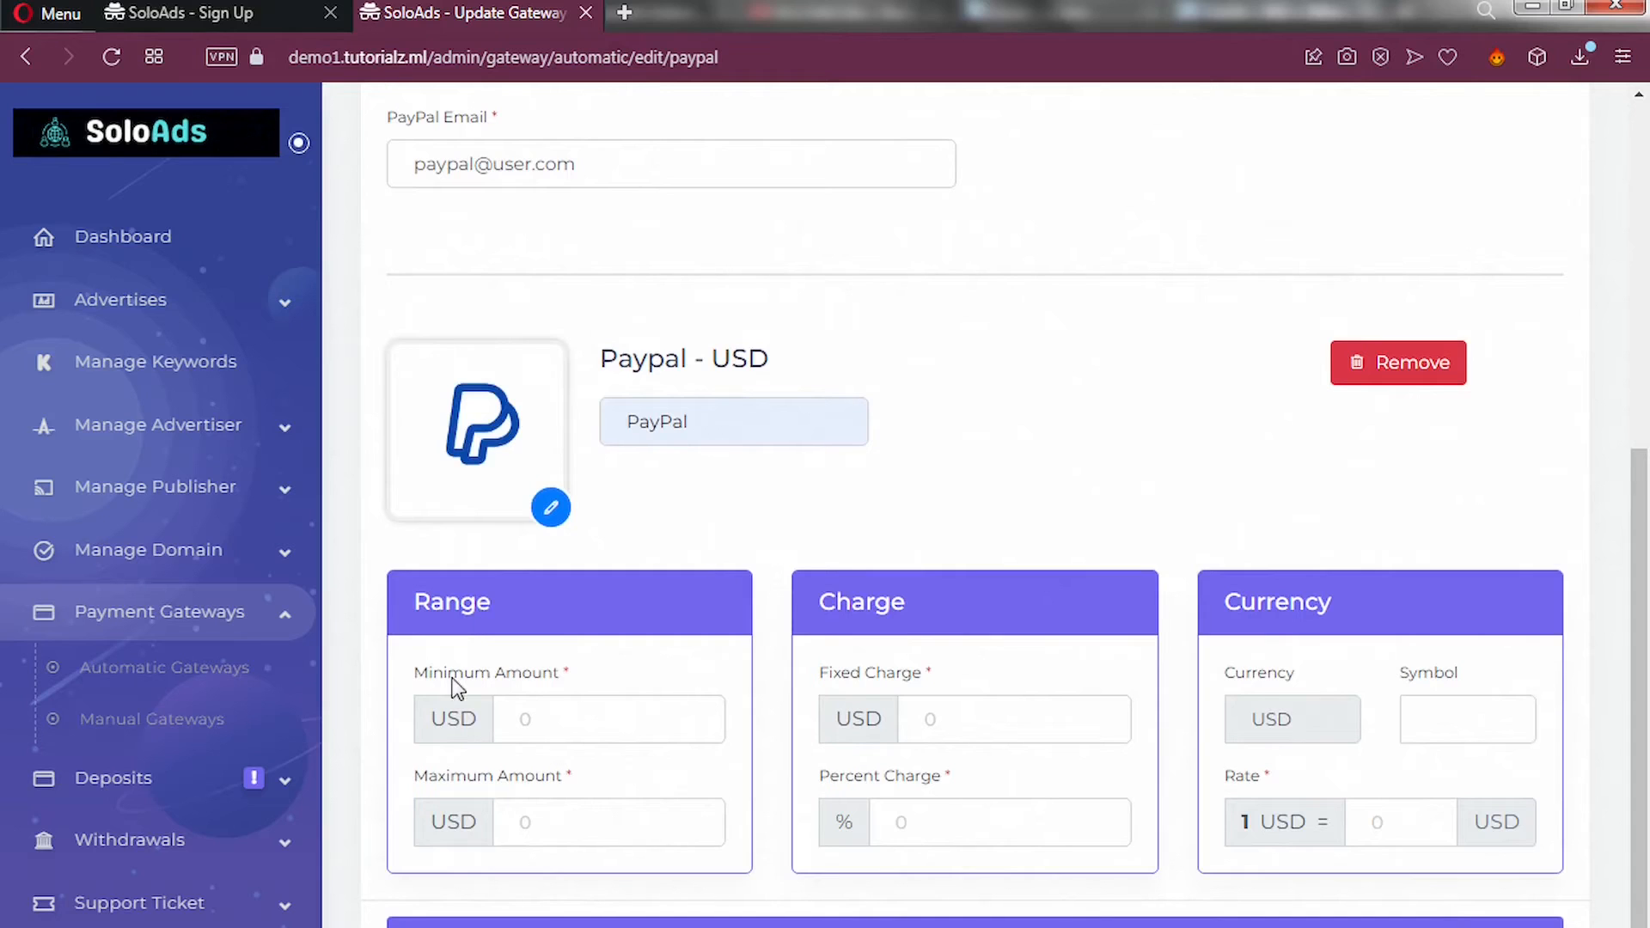
Set the limits to 1–1000 with a fixed charge of 1 and a 0.5% charge.
left_click(546, 714)
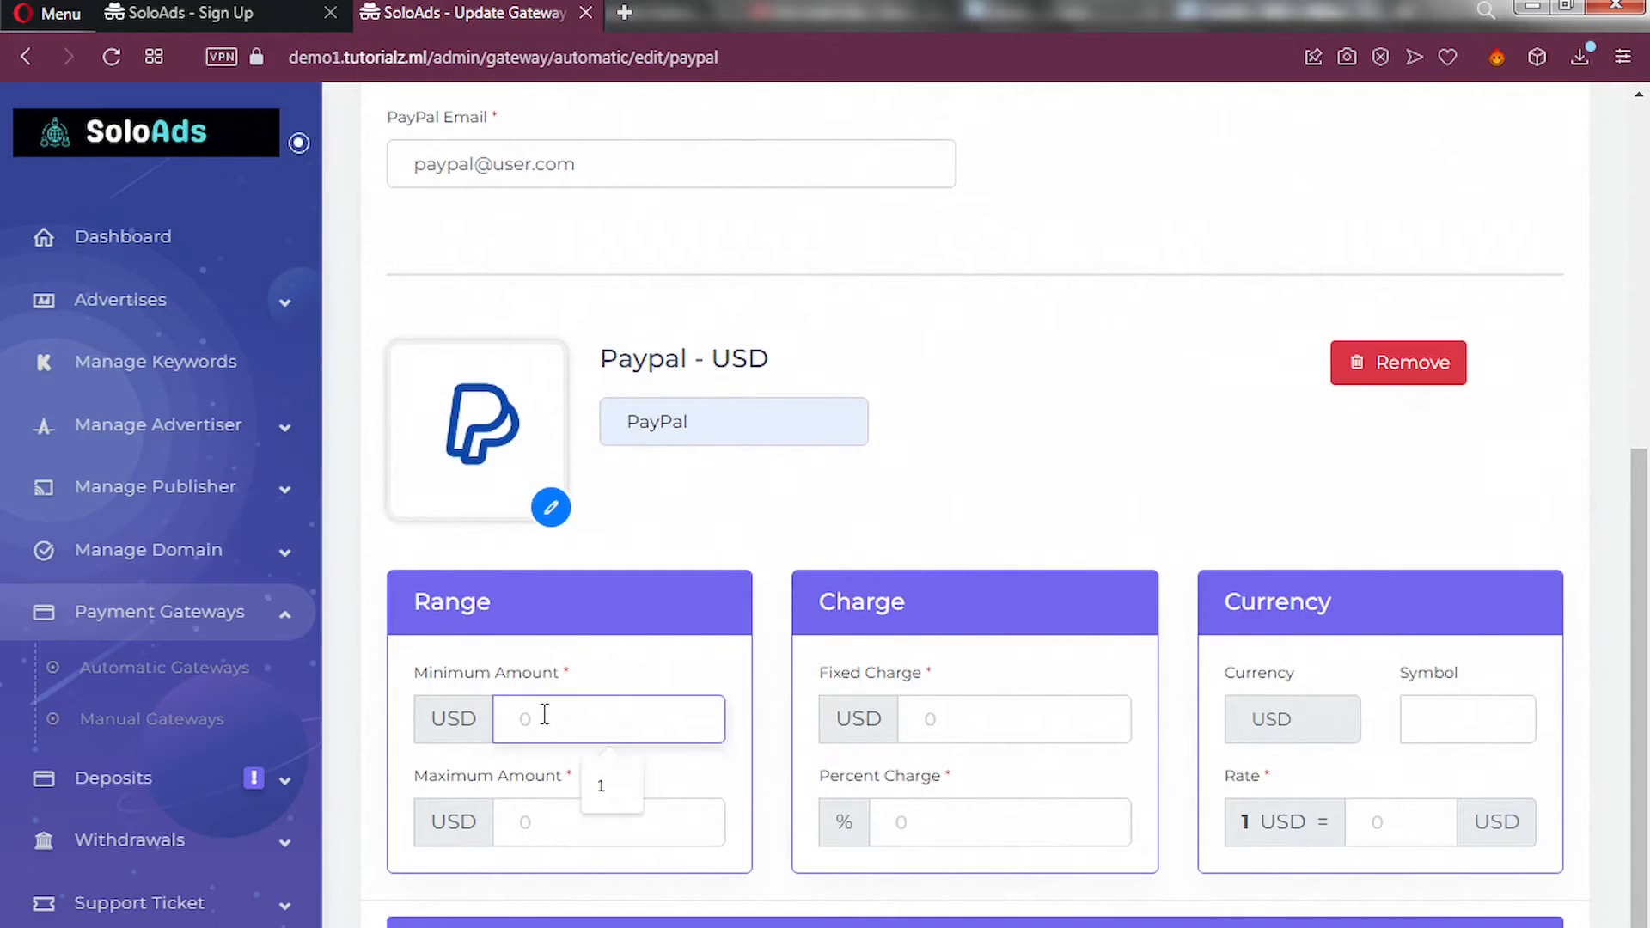
type("1")
left_click(552, 825)
left_click(614, 889)
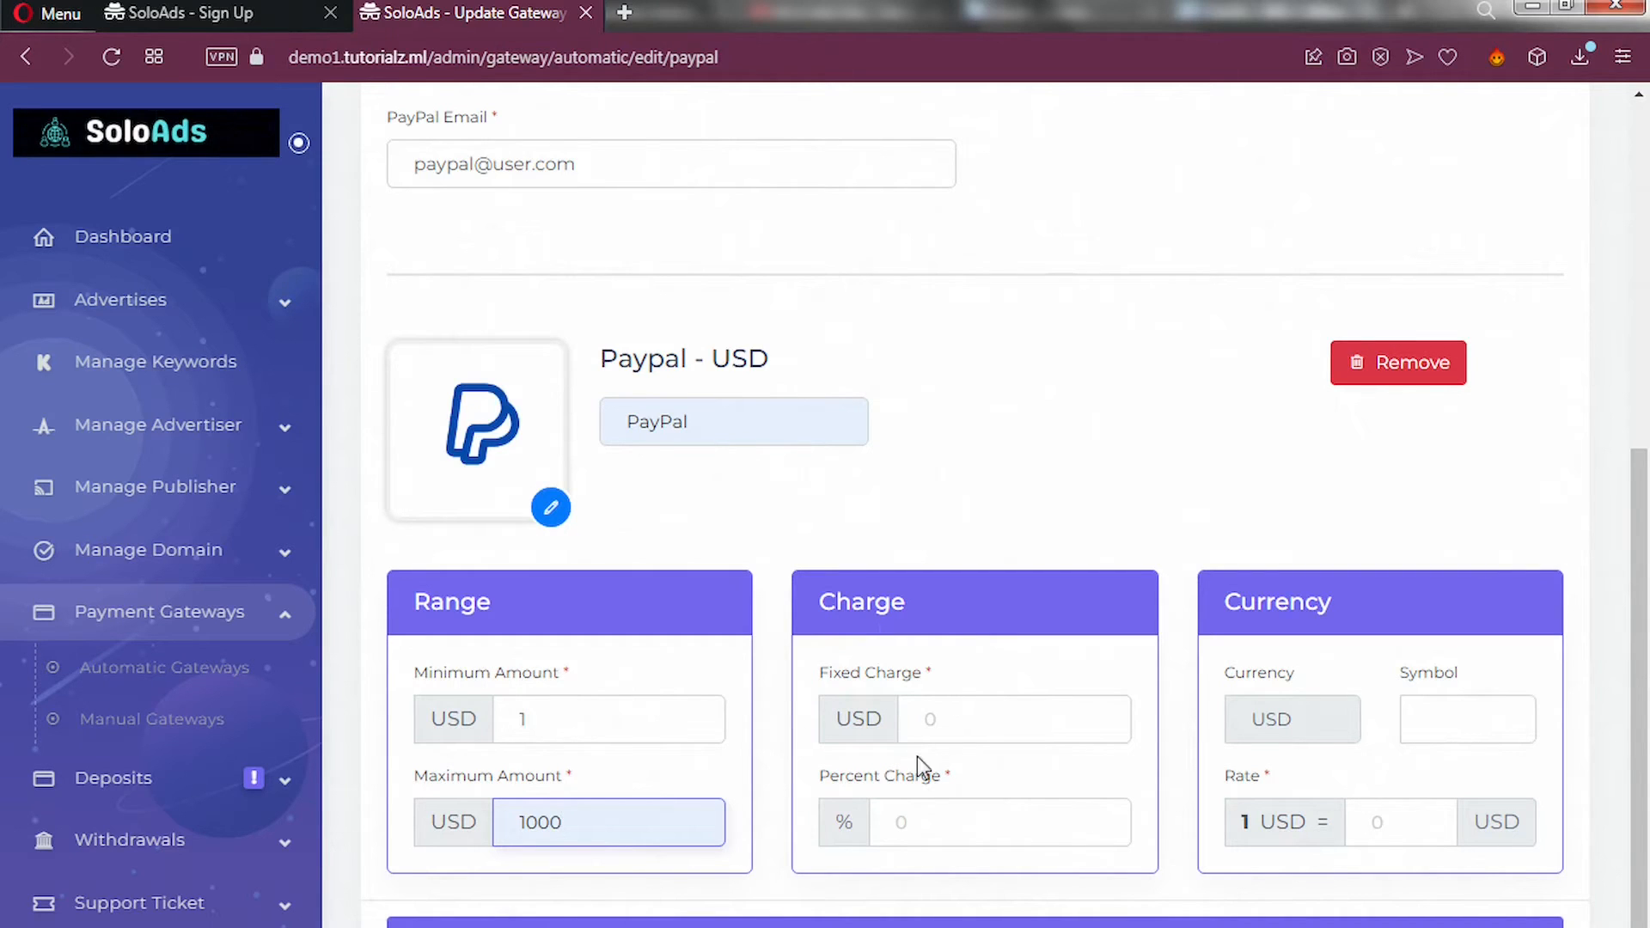
left_click(934, 721)
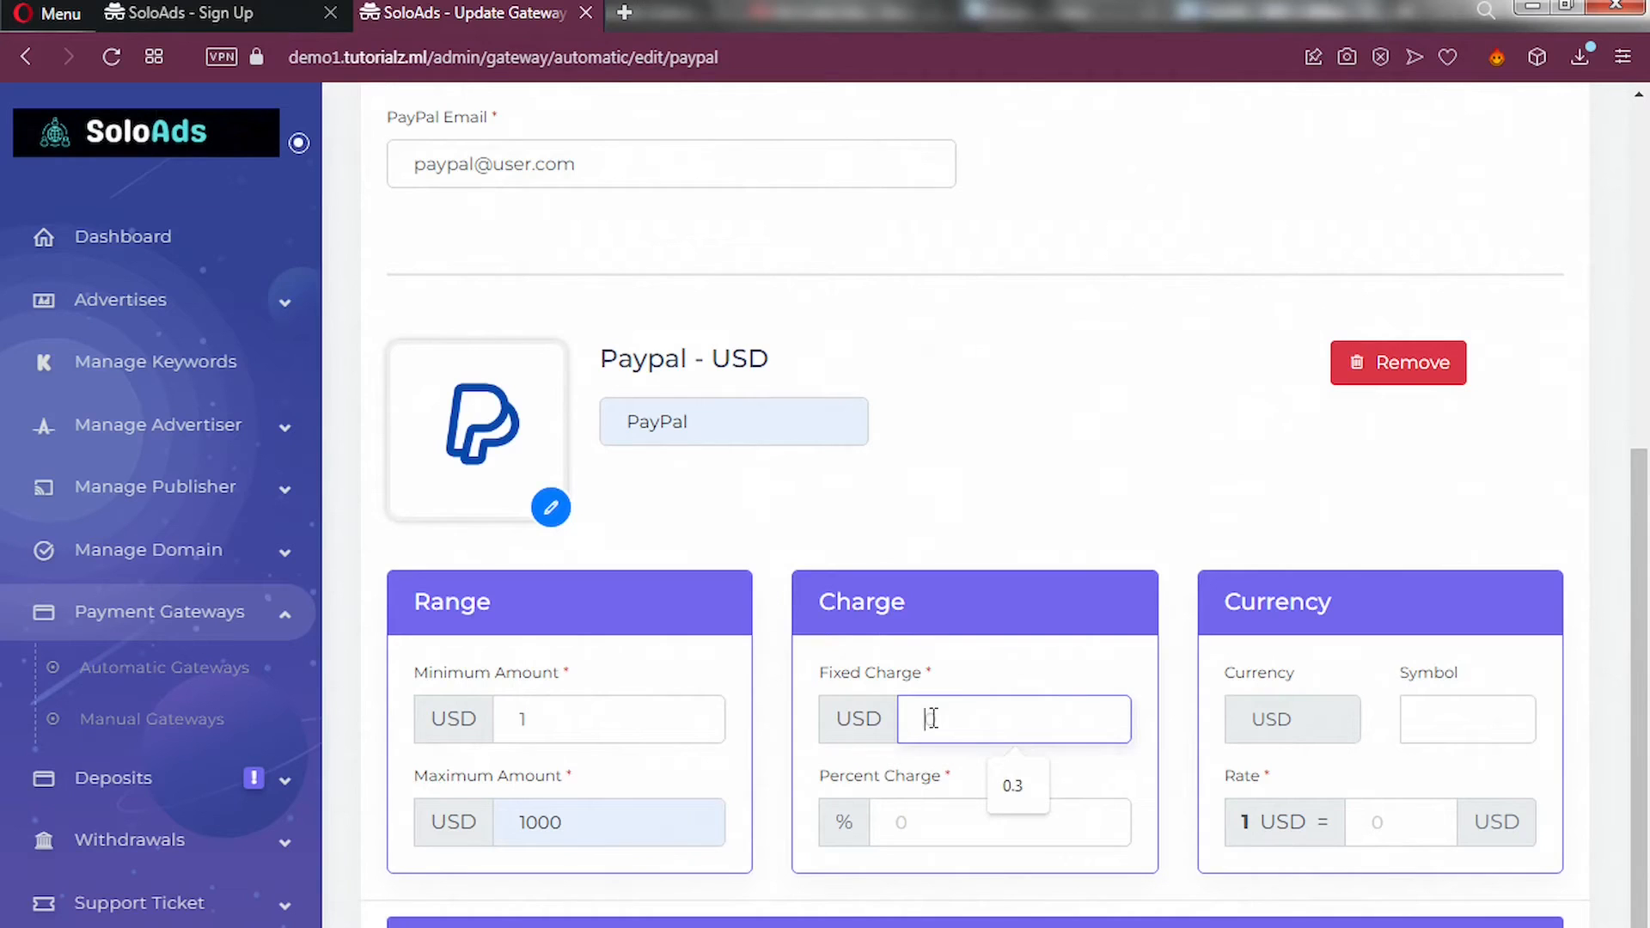
type("1")
left_click(903, 816)
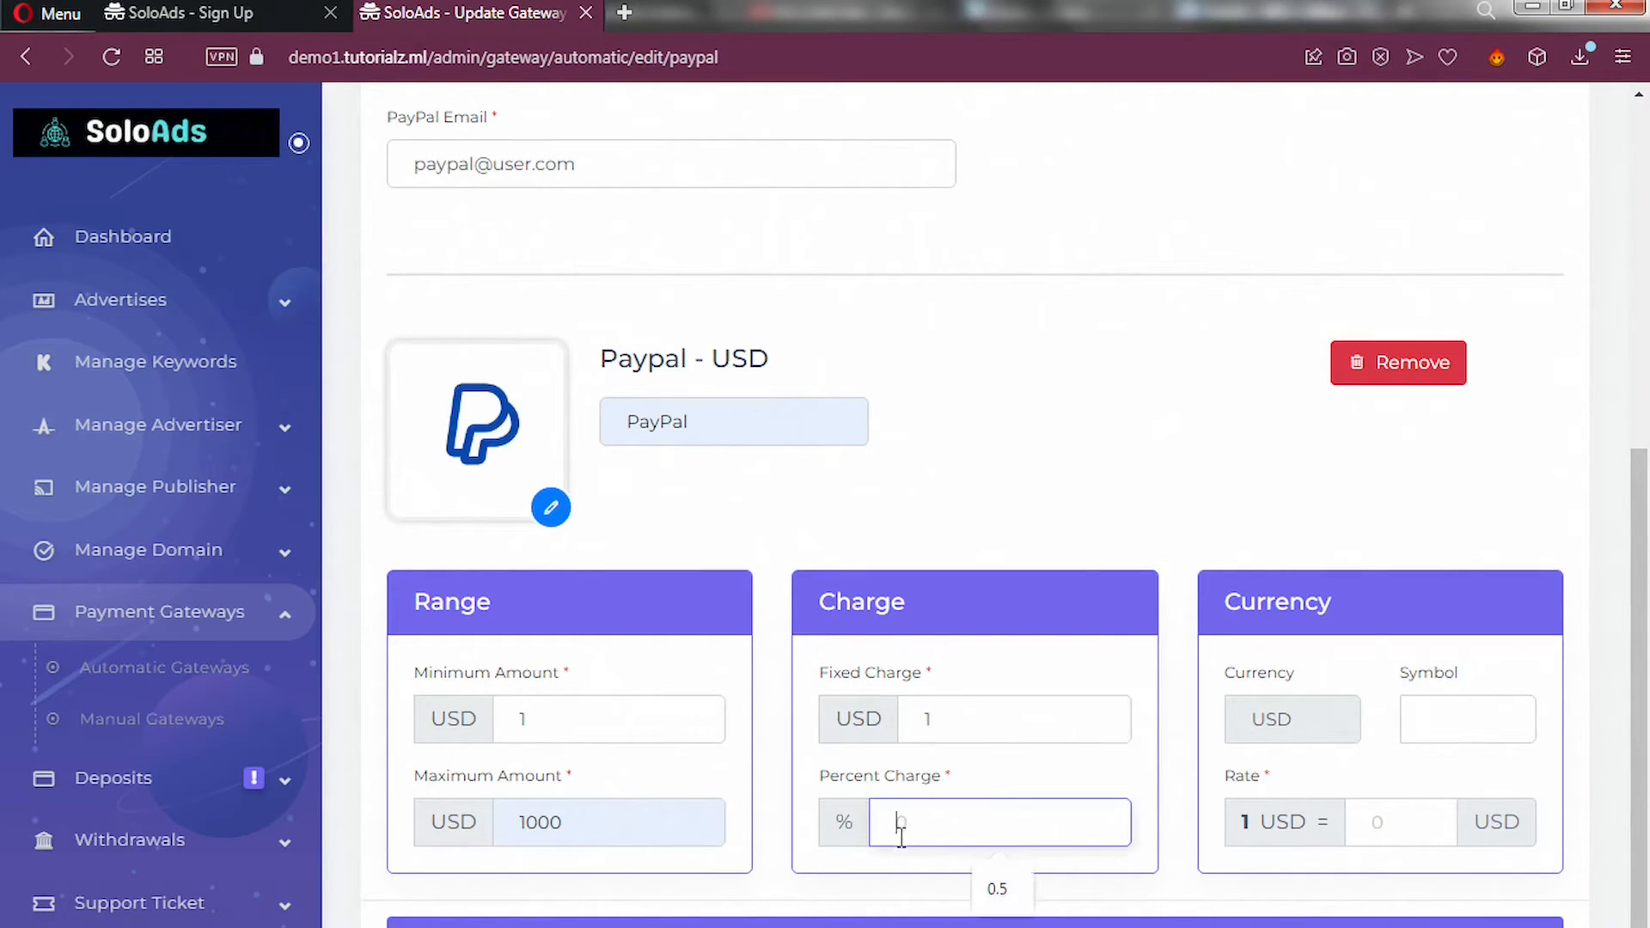
left_click(990, 889)
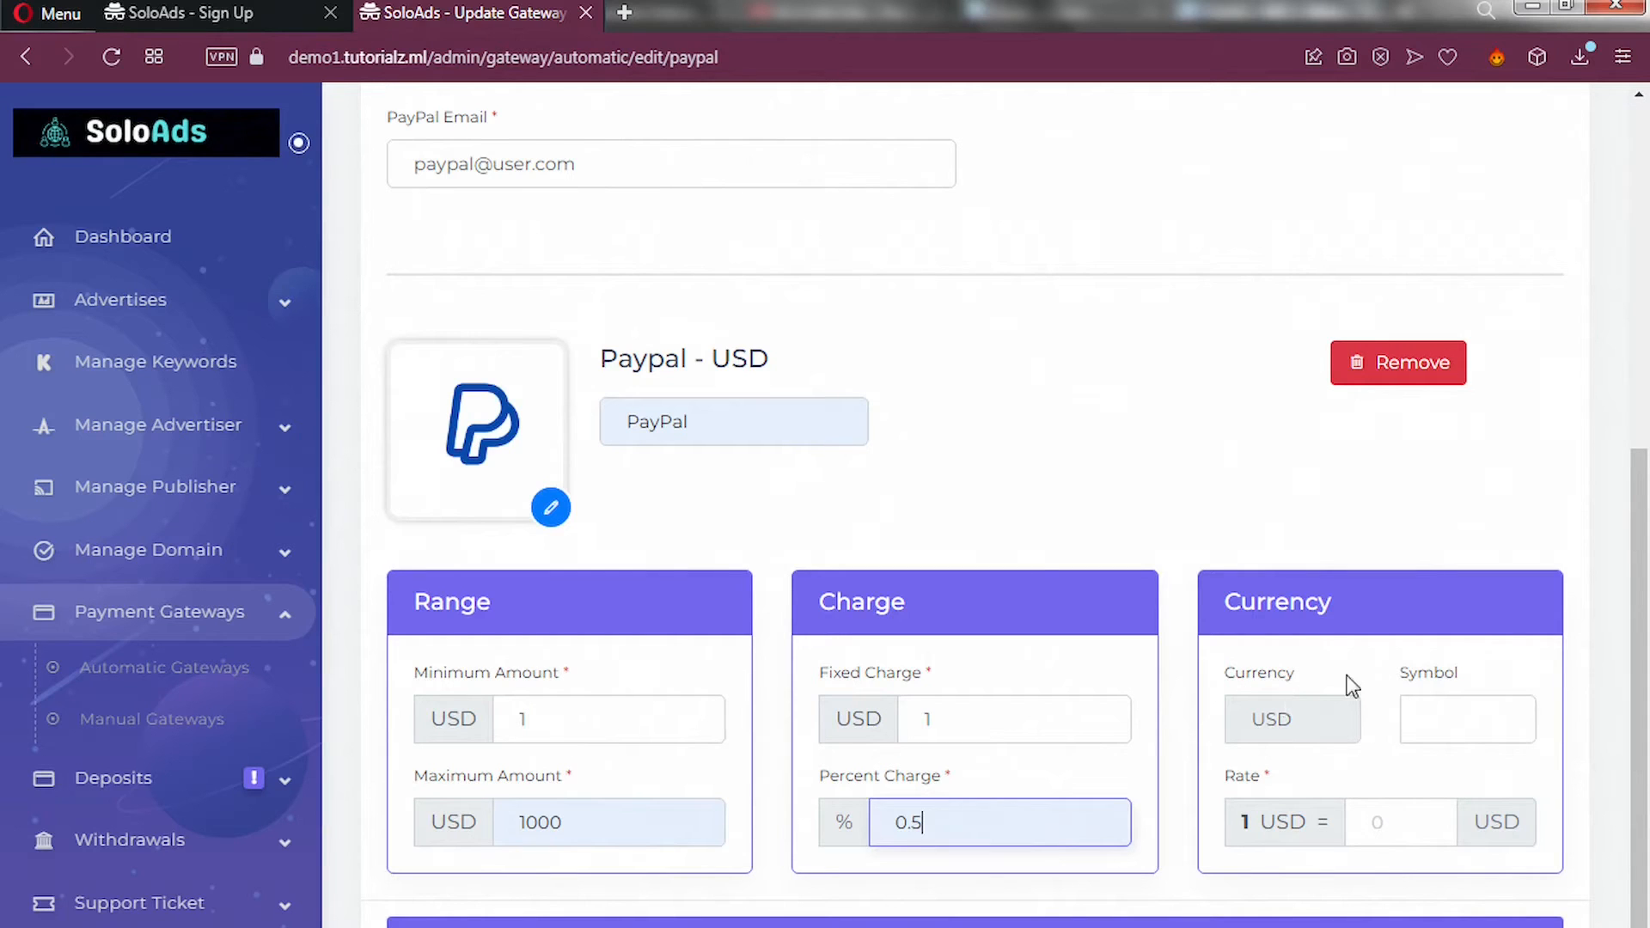
Set currency symbol $ and rate 1, then save the Paypal gateway settings.
left_click(1440, 723)
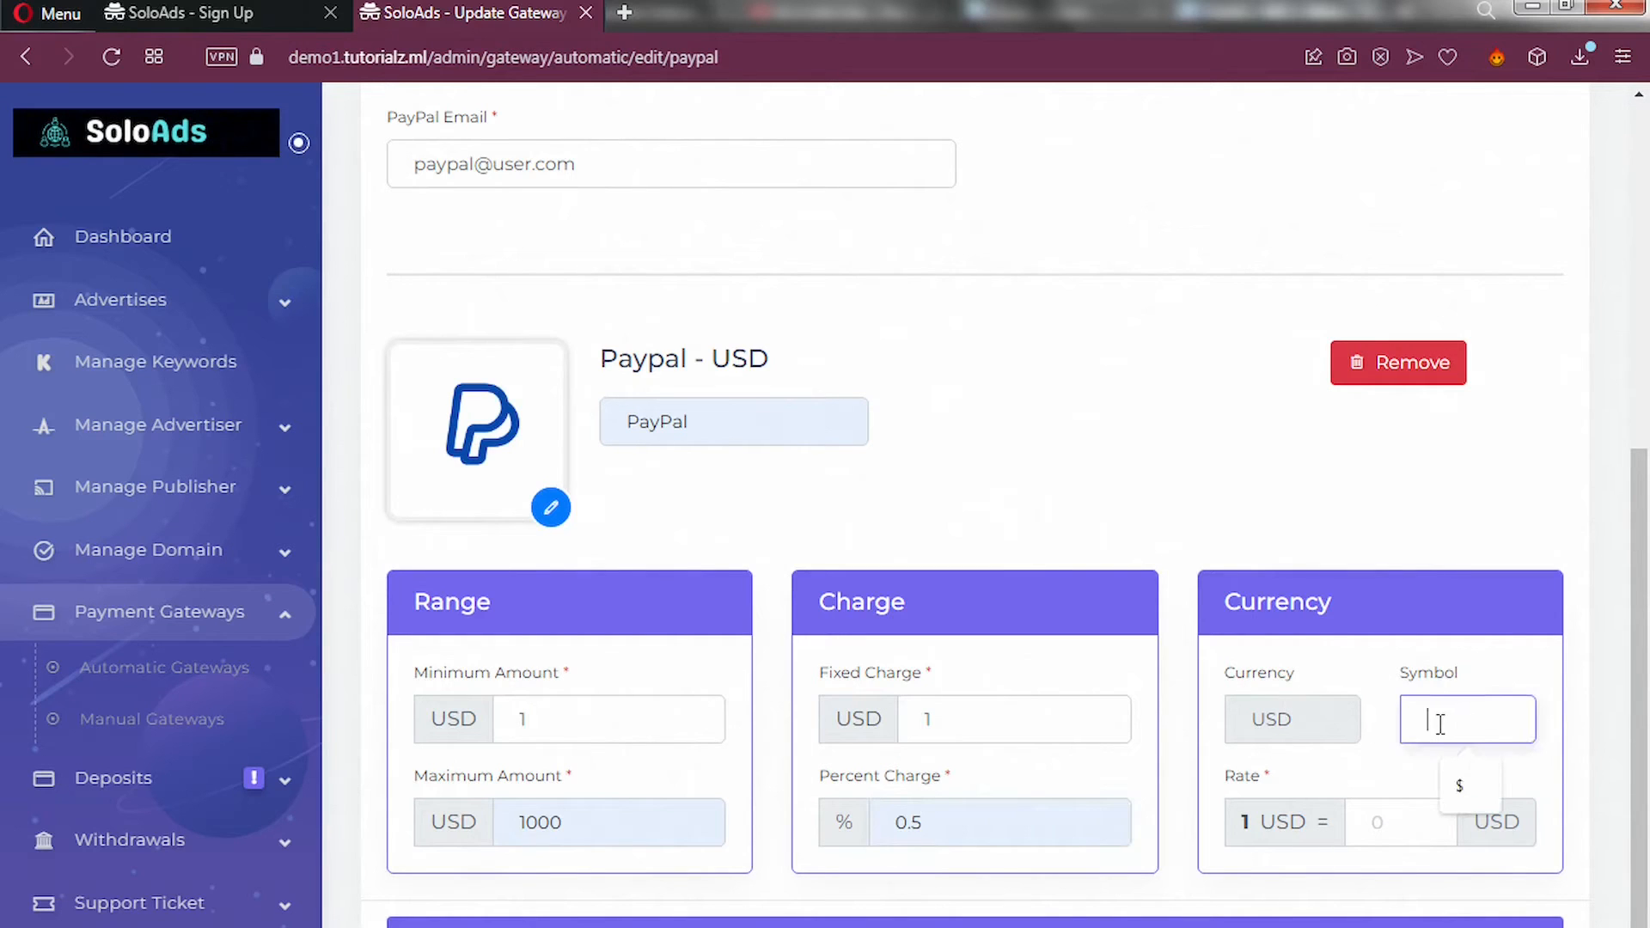
left_click(1460, 784)
left_click(1461, 788)
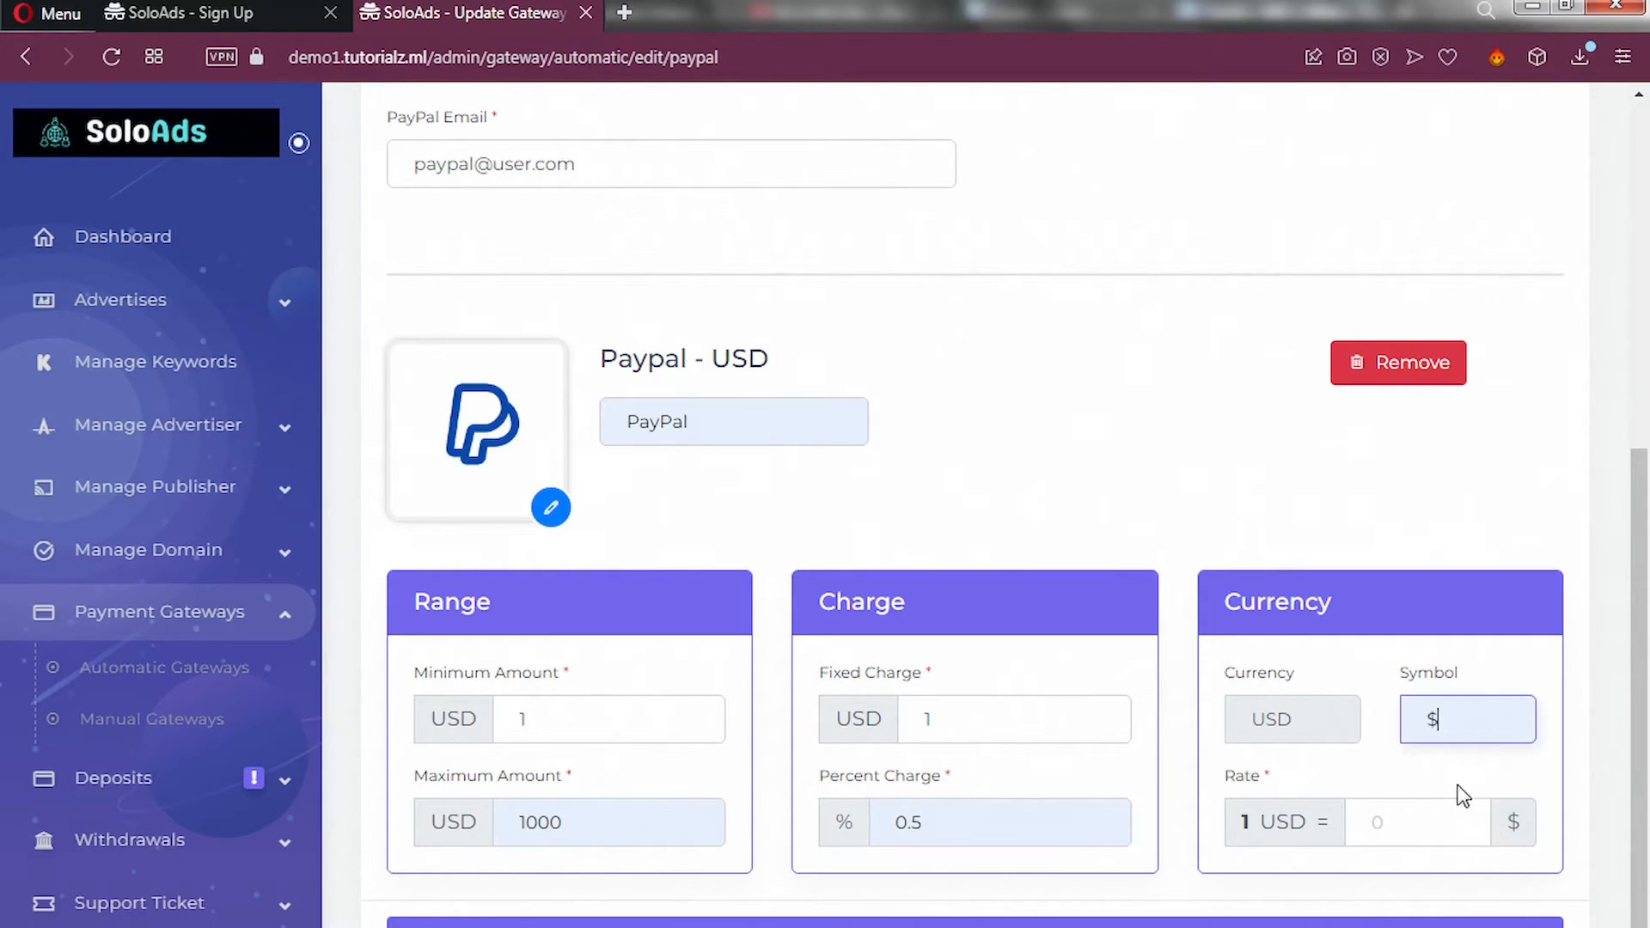
left_click(1381, 836)
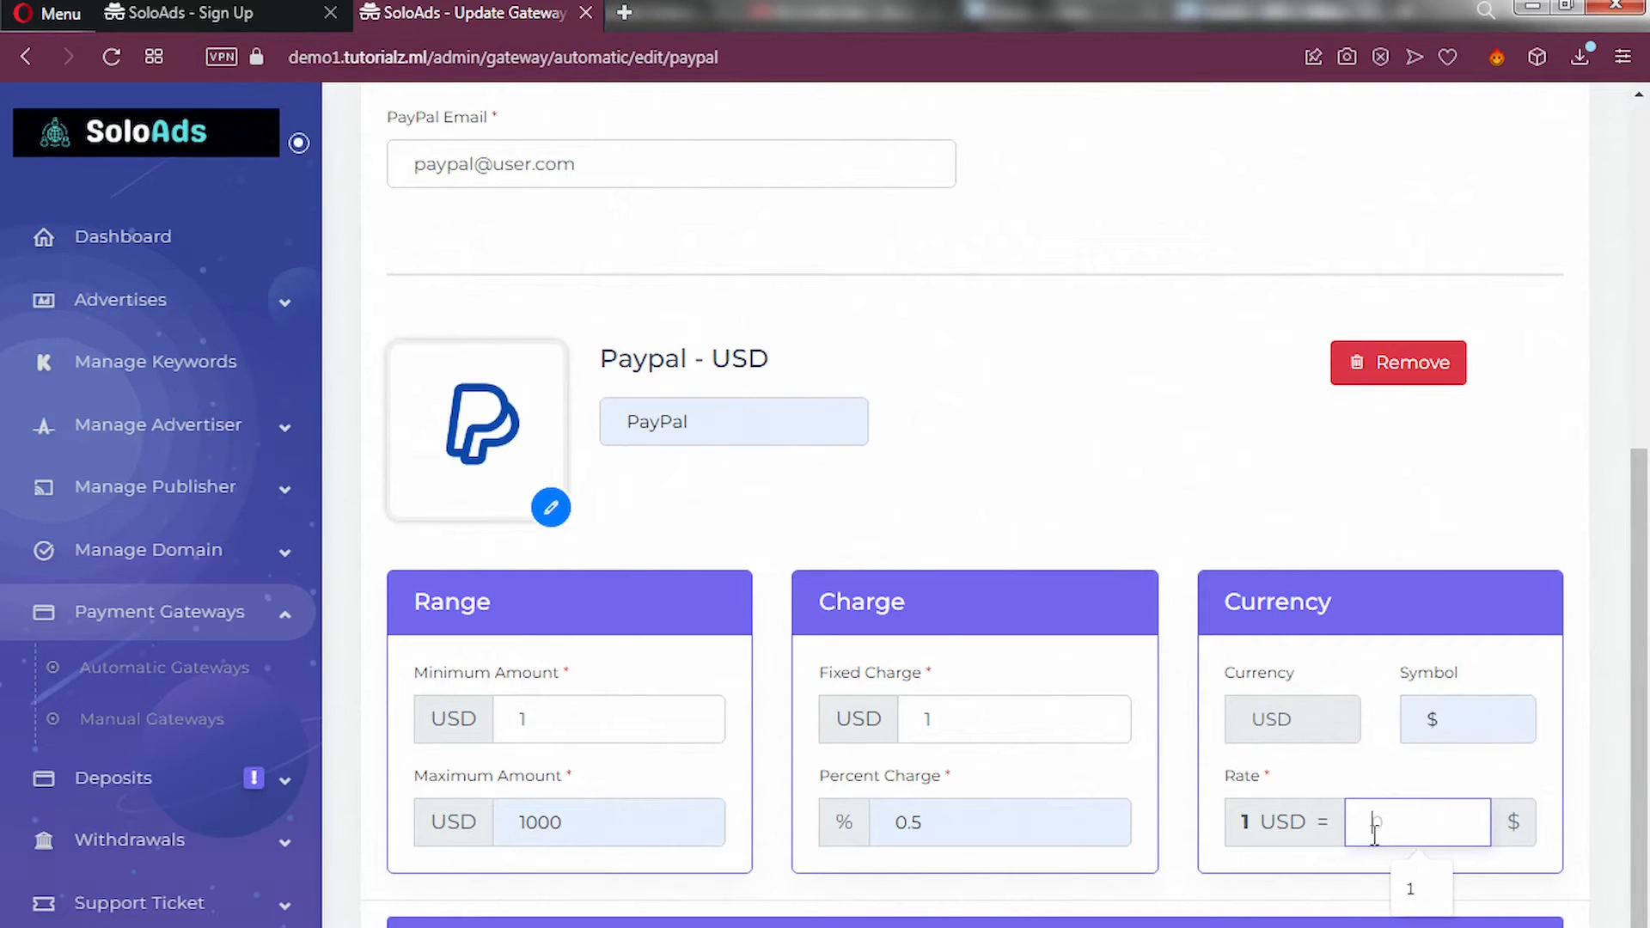
type("1")
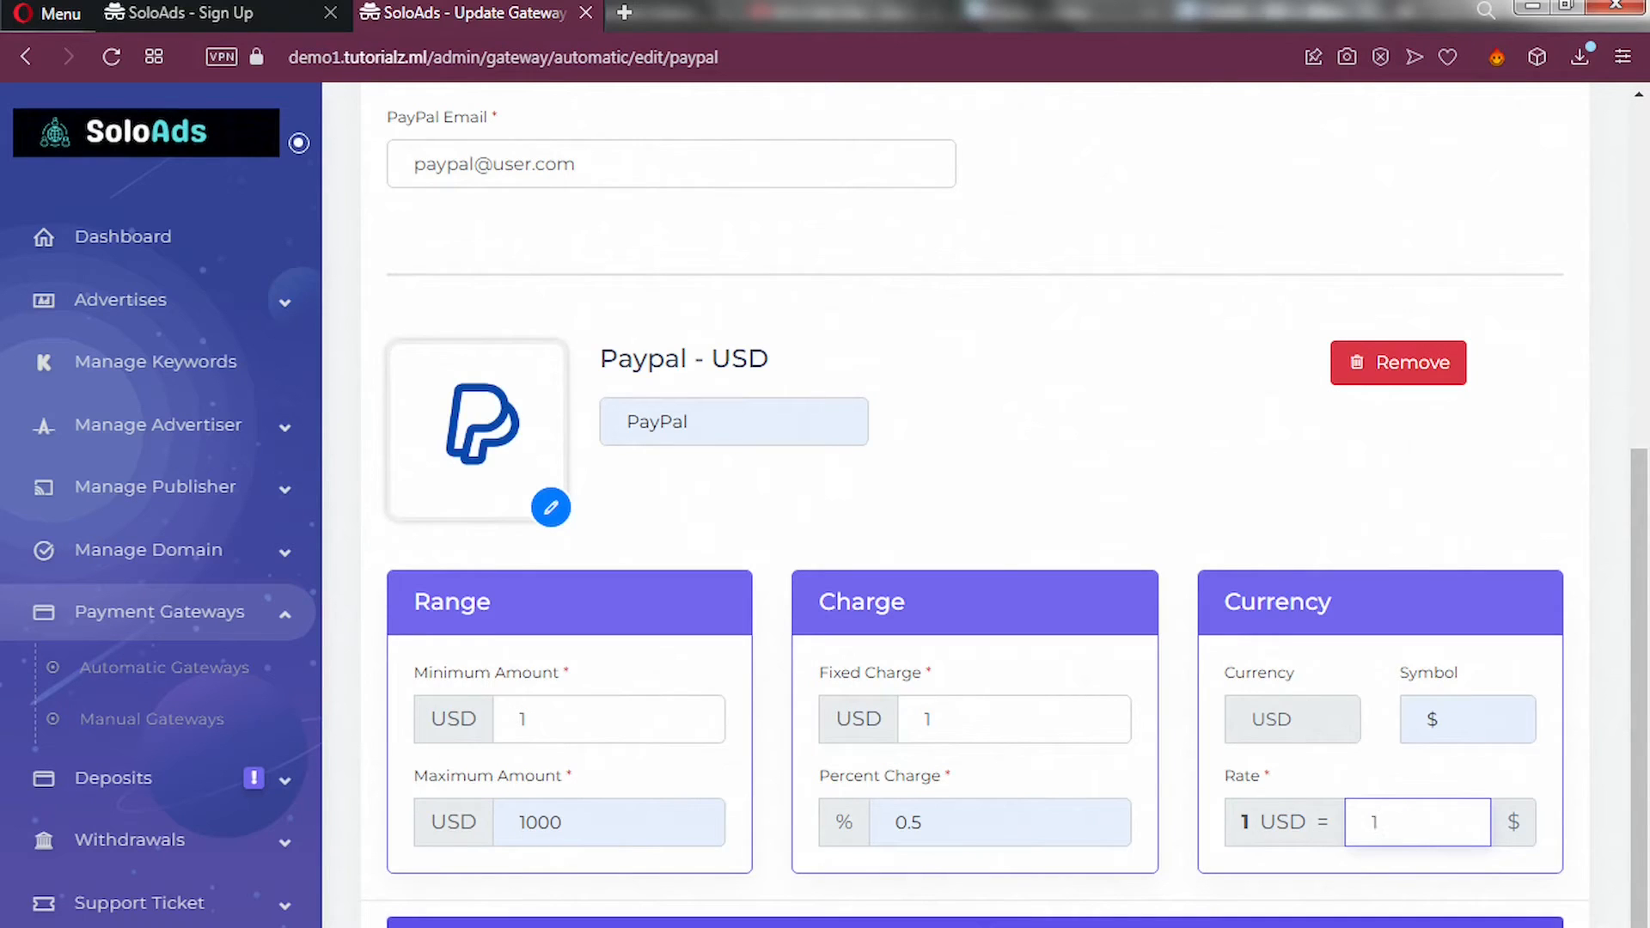
left_click(825, 924)
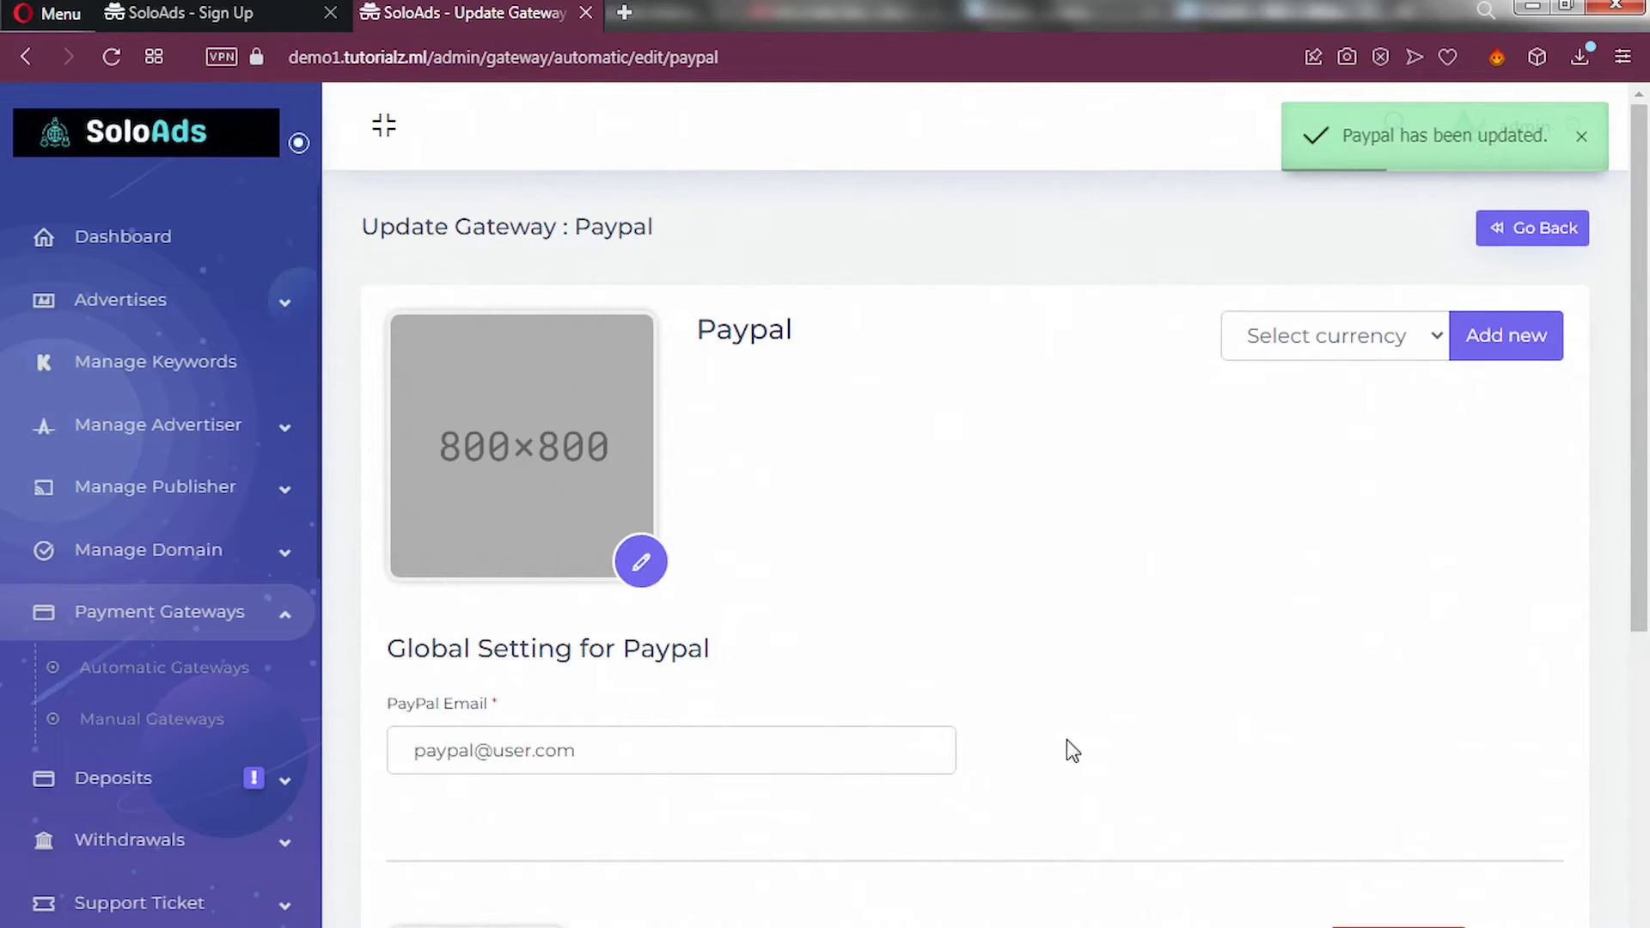
Scroll down to check the saved Paypal - USD range, charges, symbol and rate.
scroll(1065, 739, "down", 6)
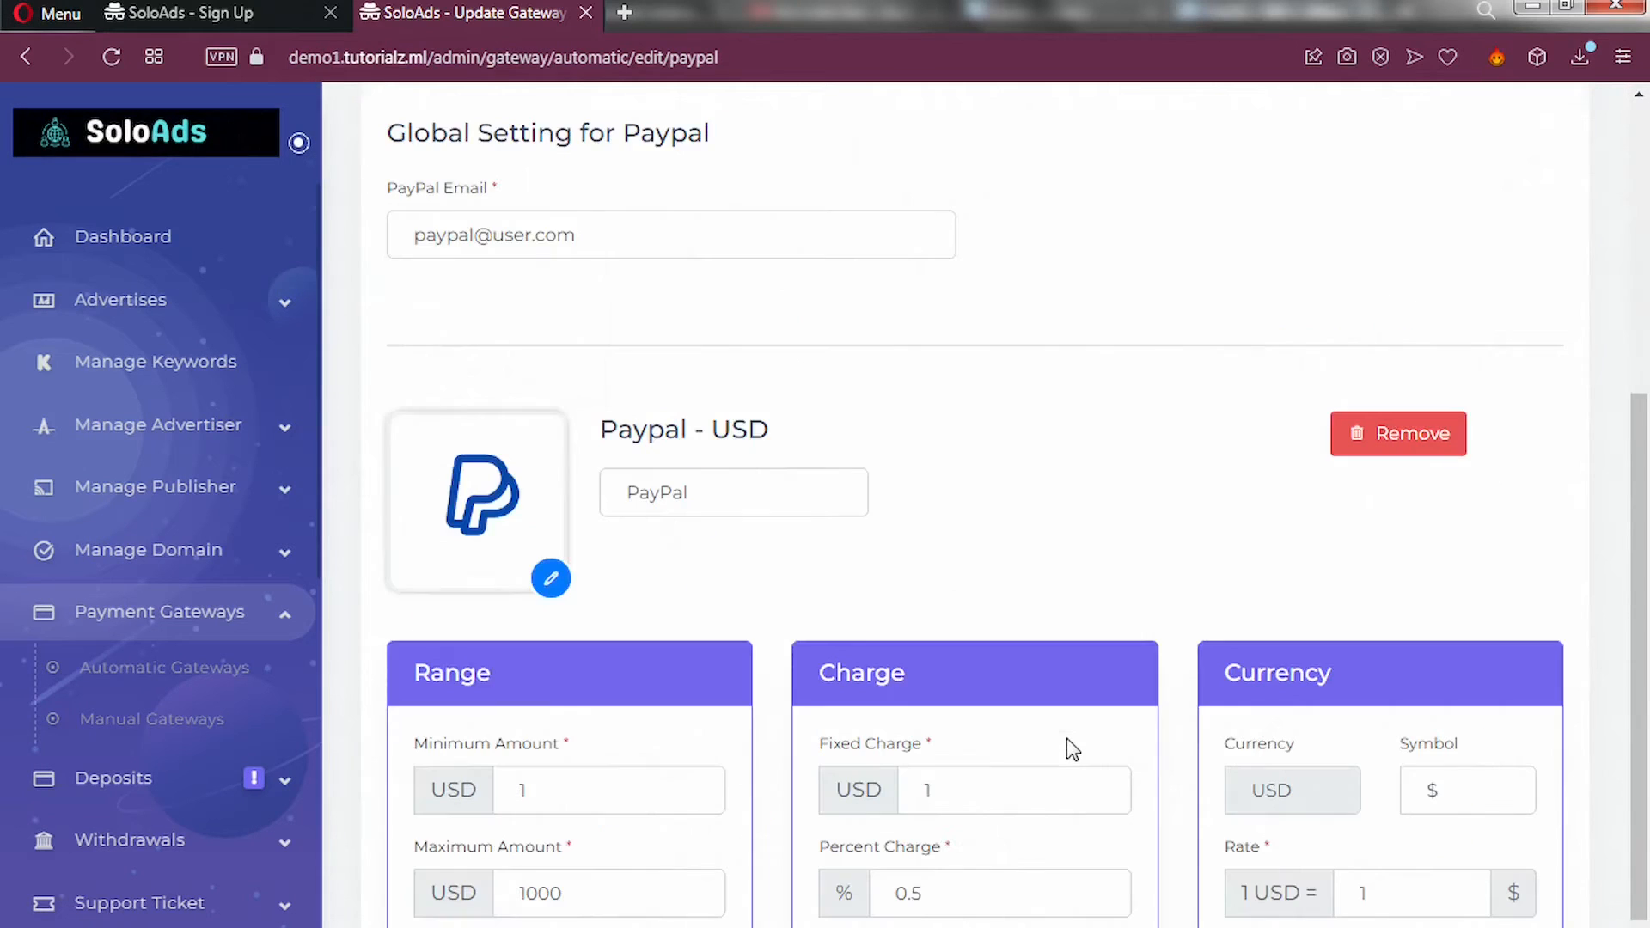
scroll(1066, 740, "down", 2)
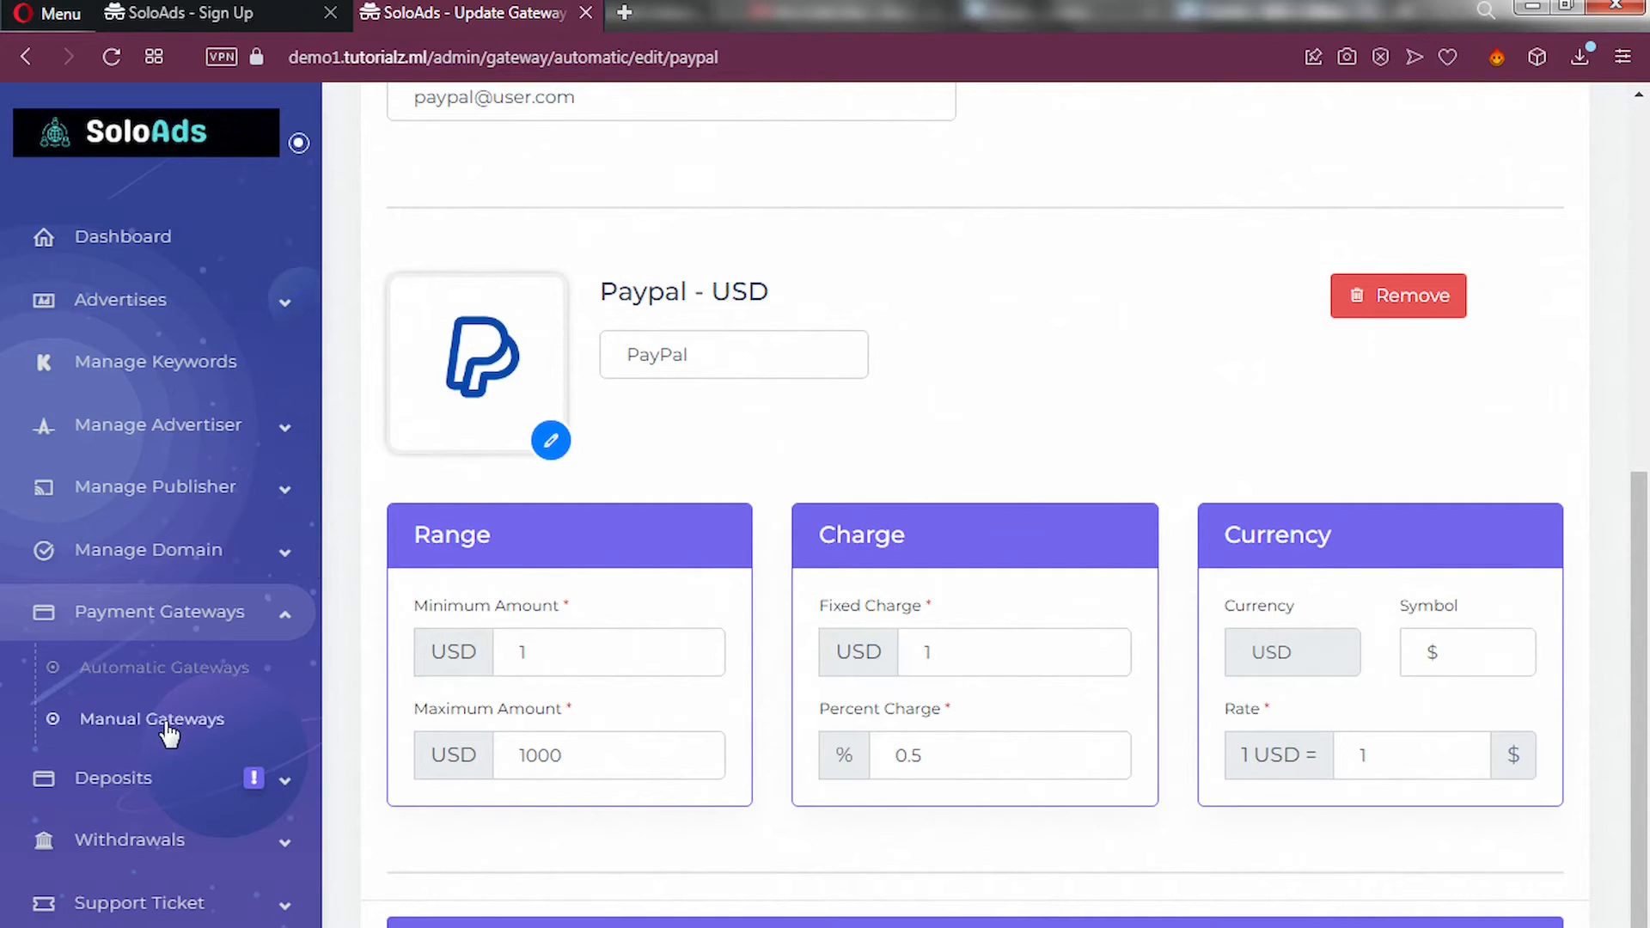
Go to Manual Deposit Methods and start a new manual deposit method.
left_click(138, 730)
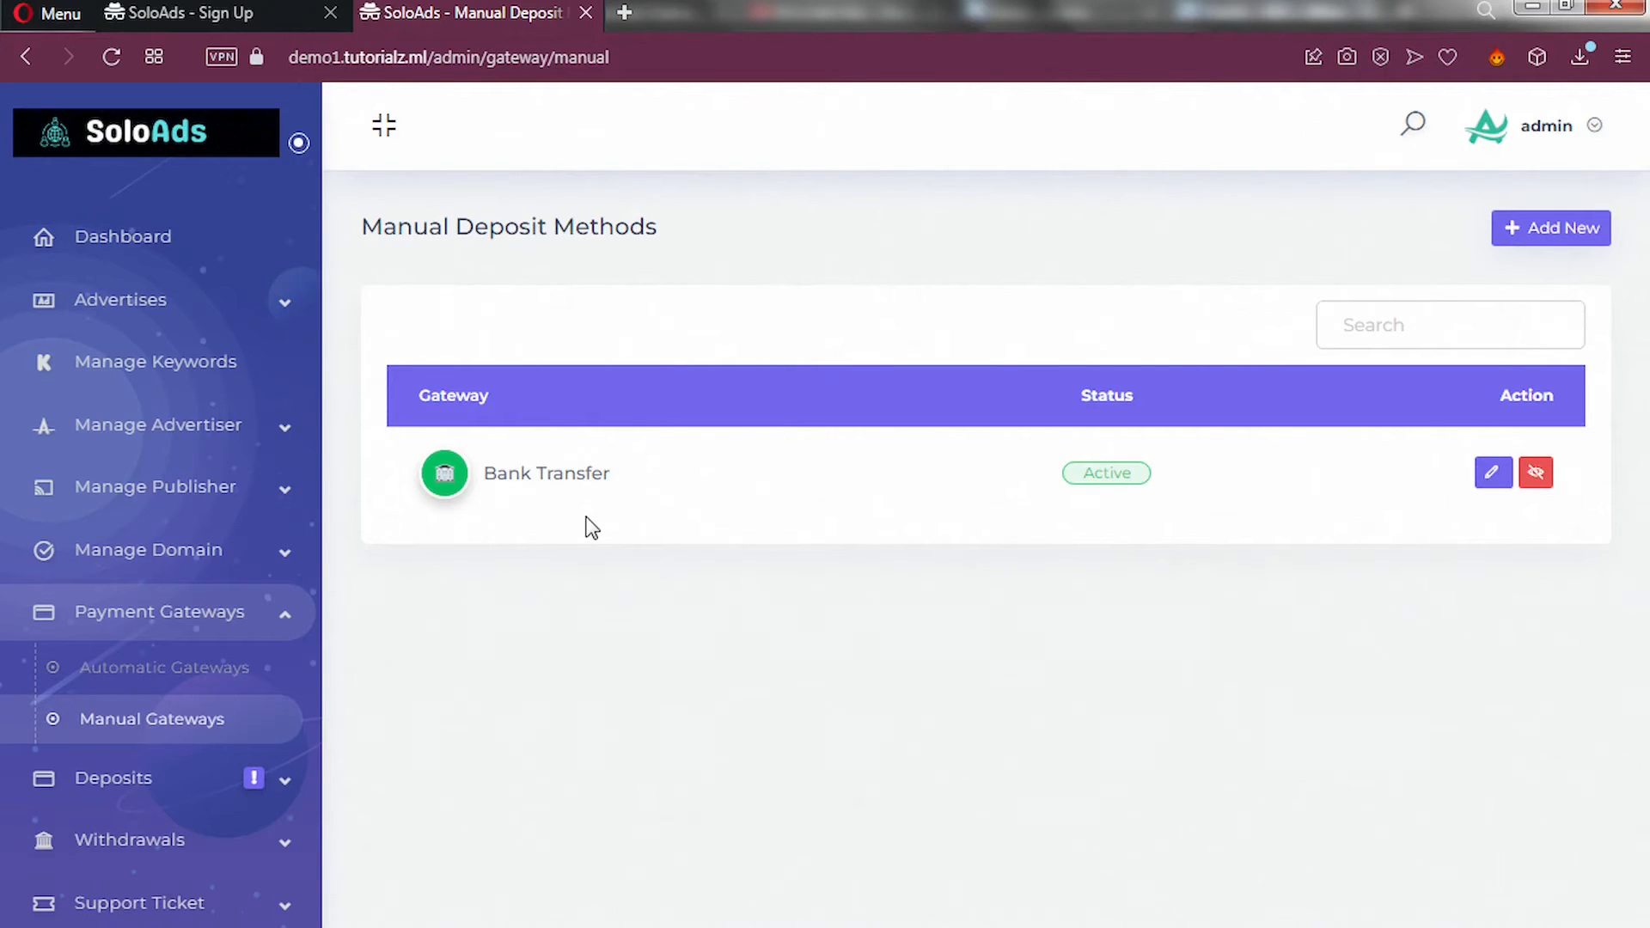
left_click(1537, 244)
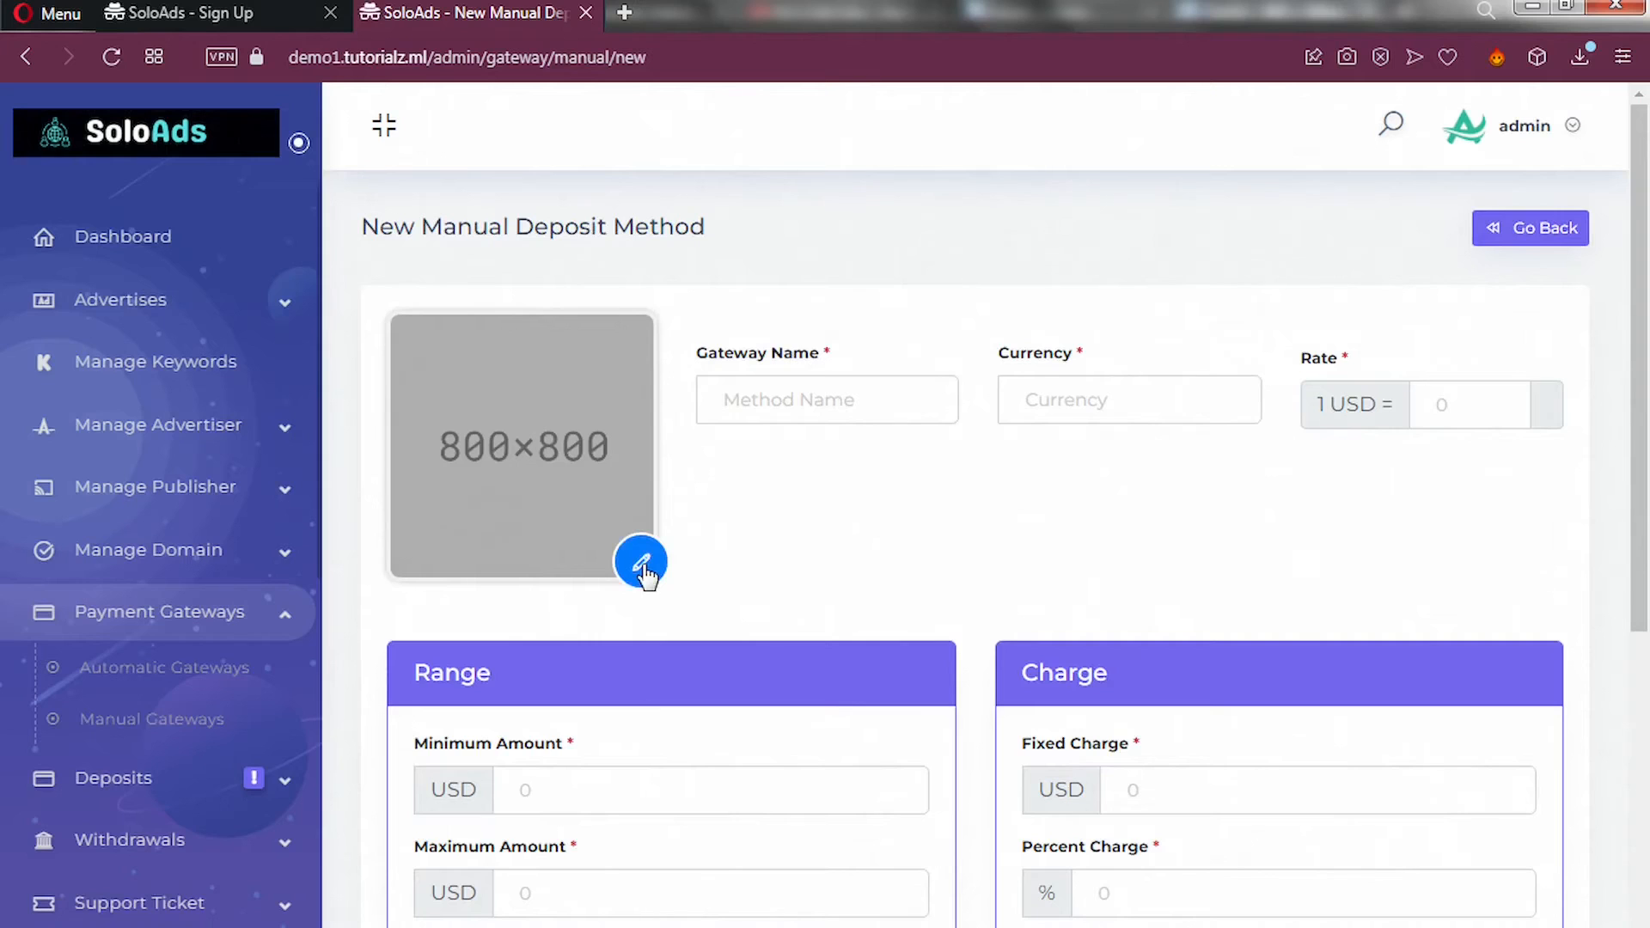
Enter gateway name MoMo, currency GHS and exchange rate 12.
left_click(760, 402)
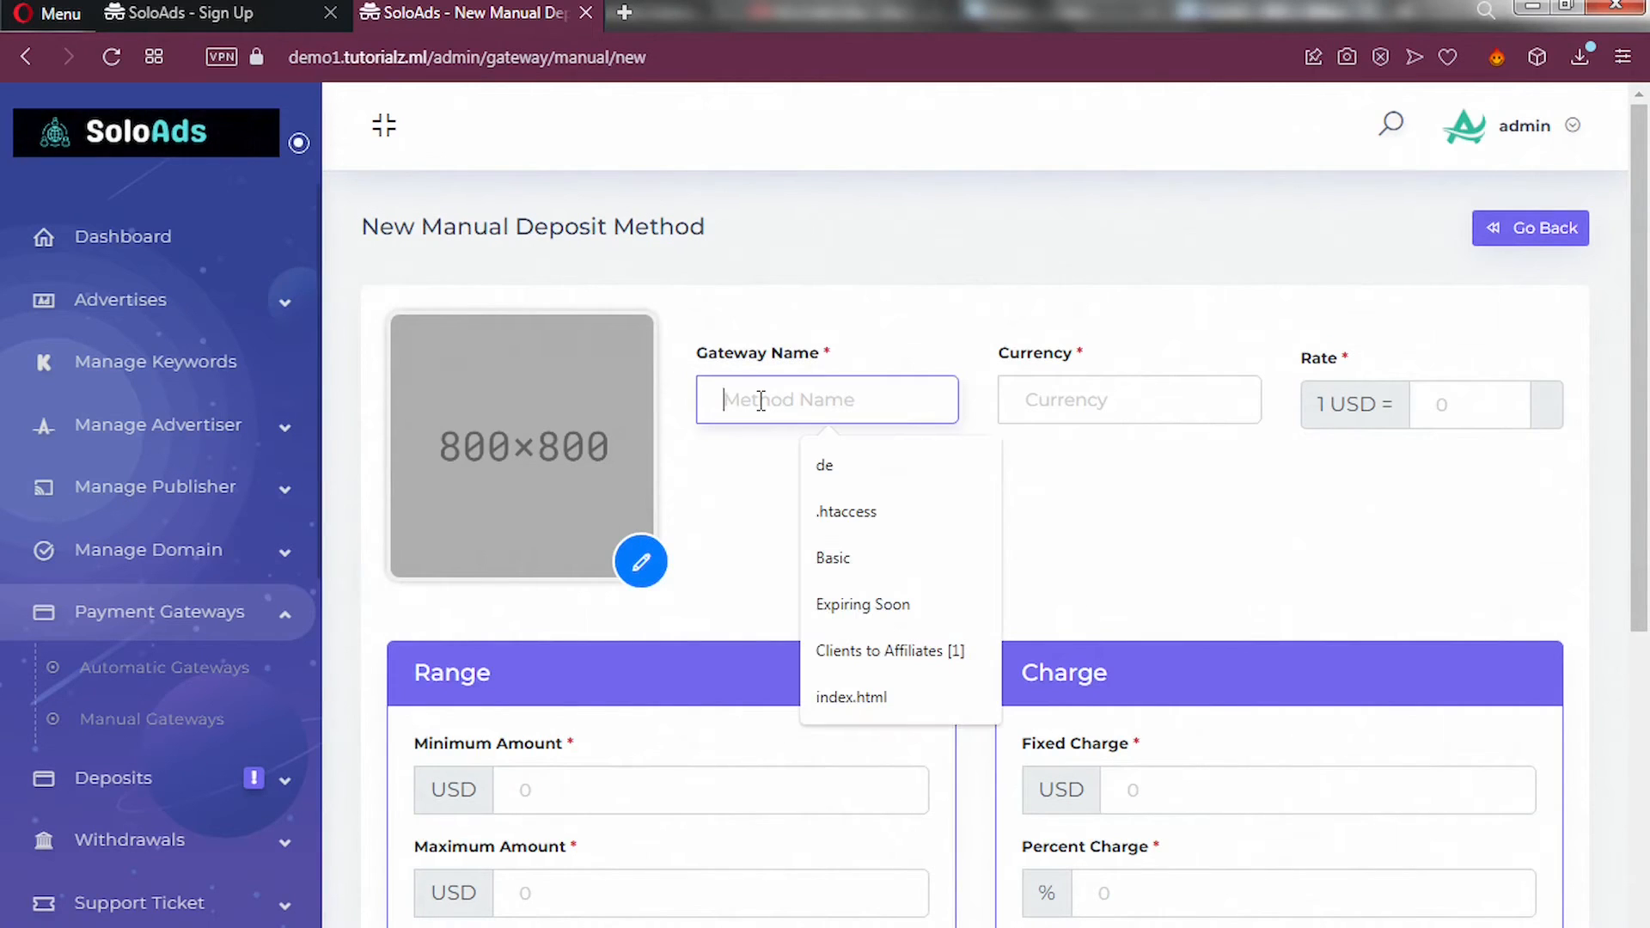
type("MoMo")
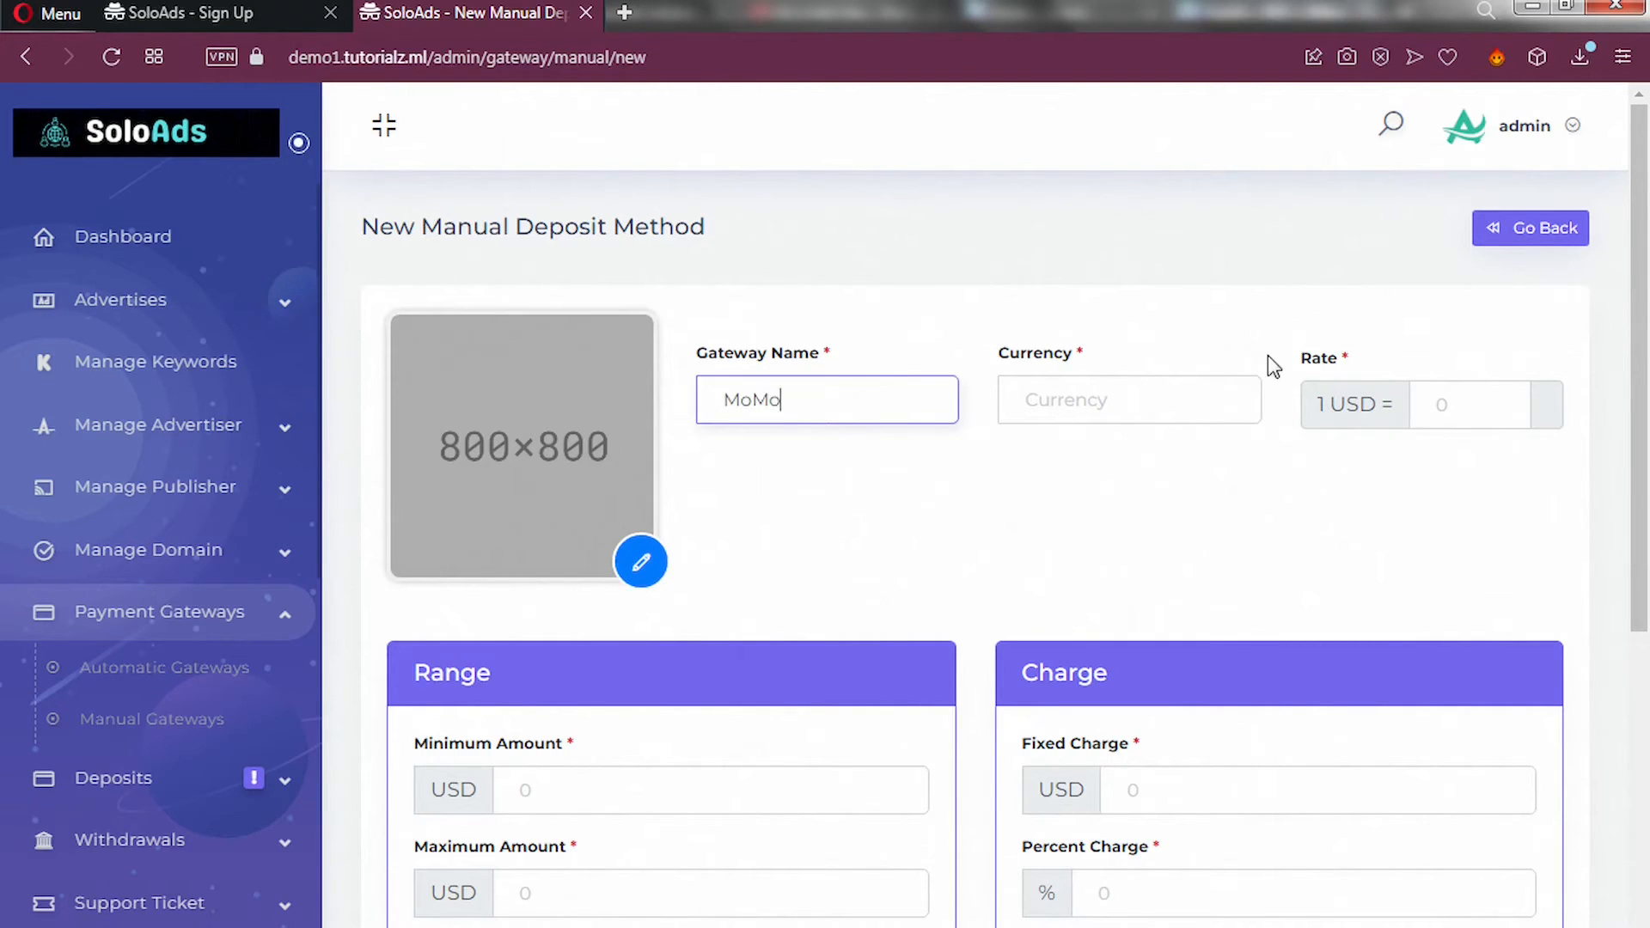
left_click(1087, 394)
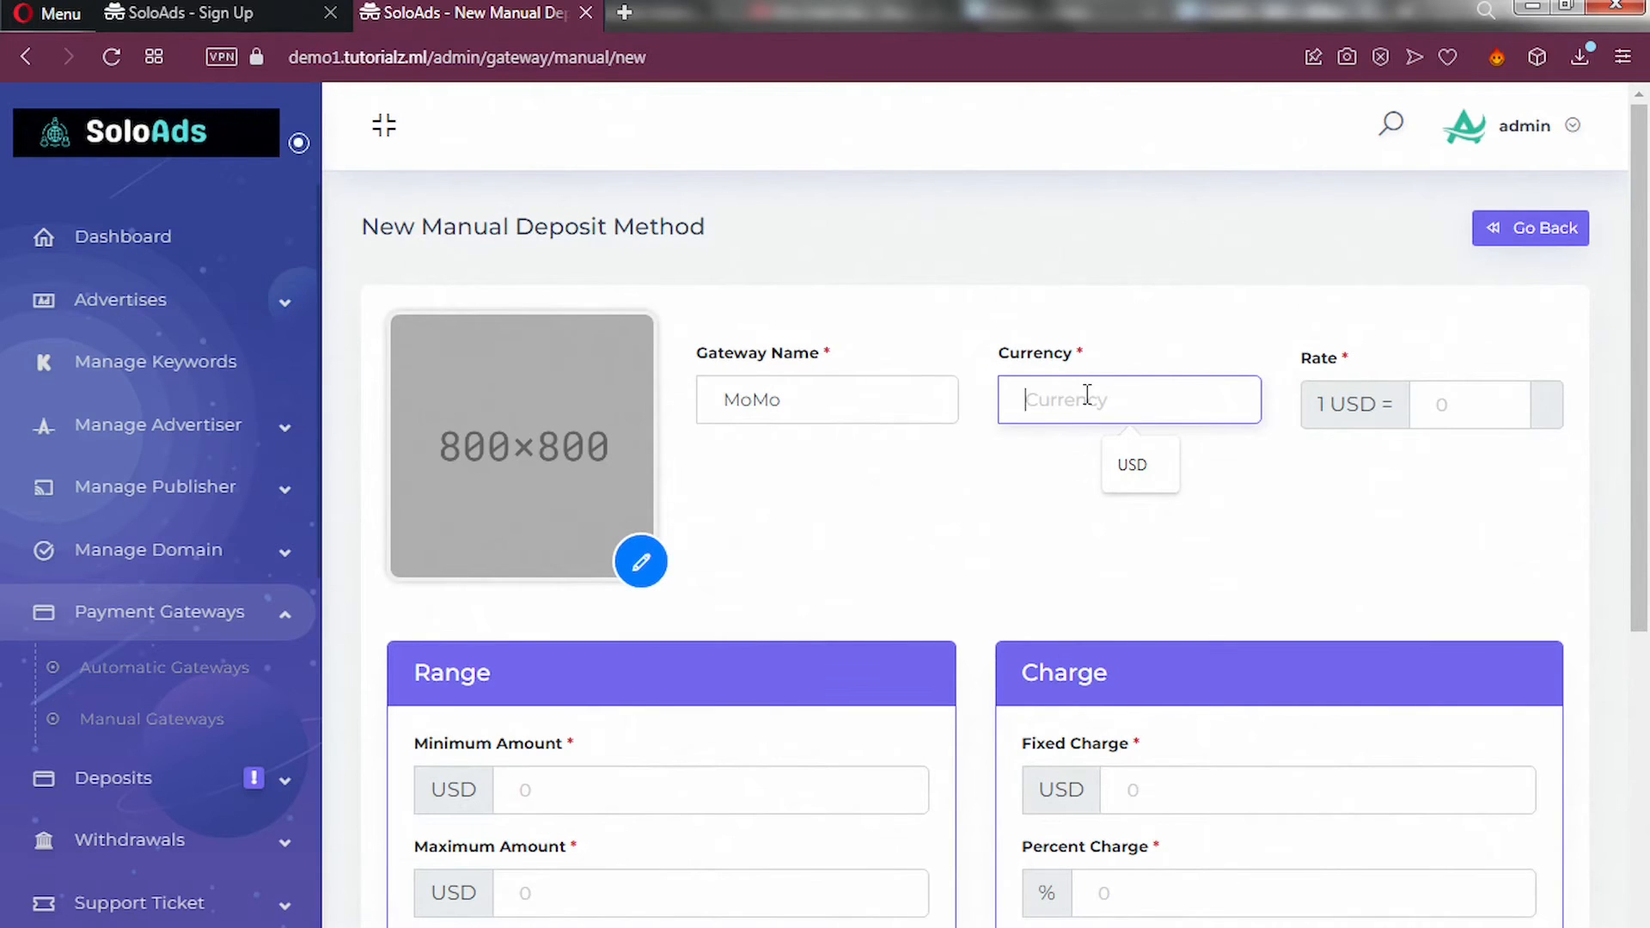
type("GHS")
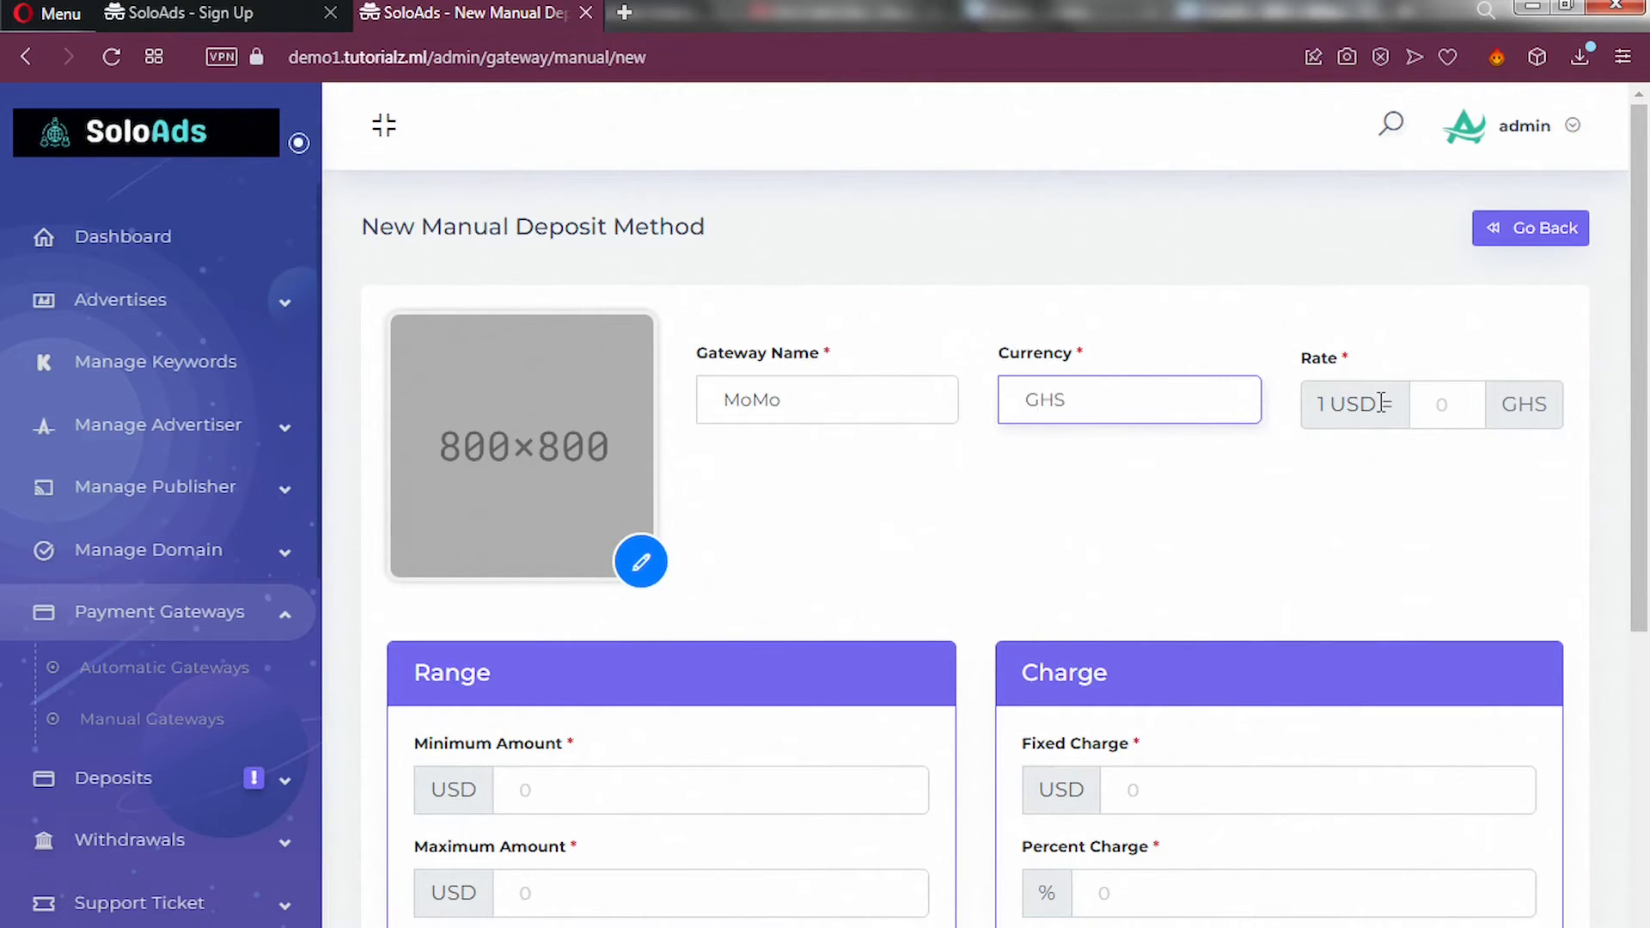
left_click(1447, 405)
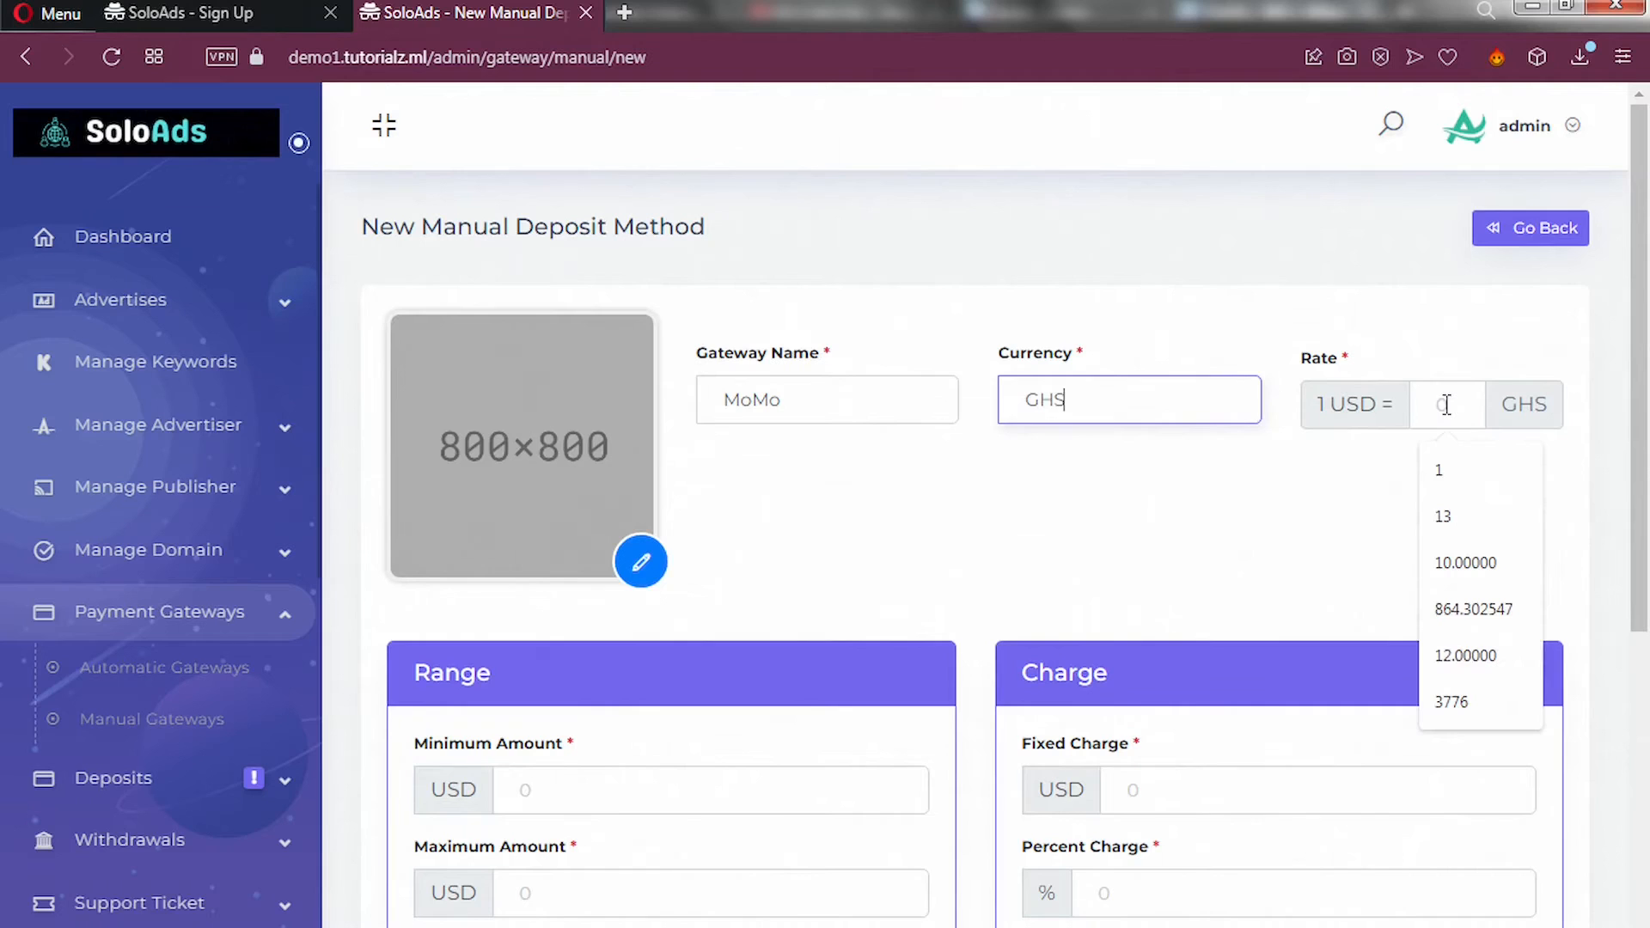
type("12")
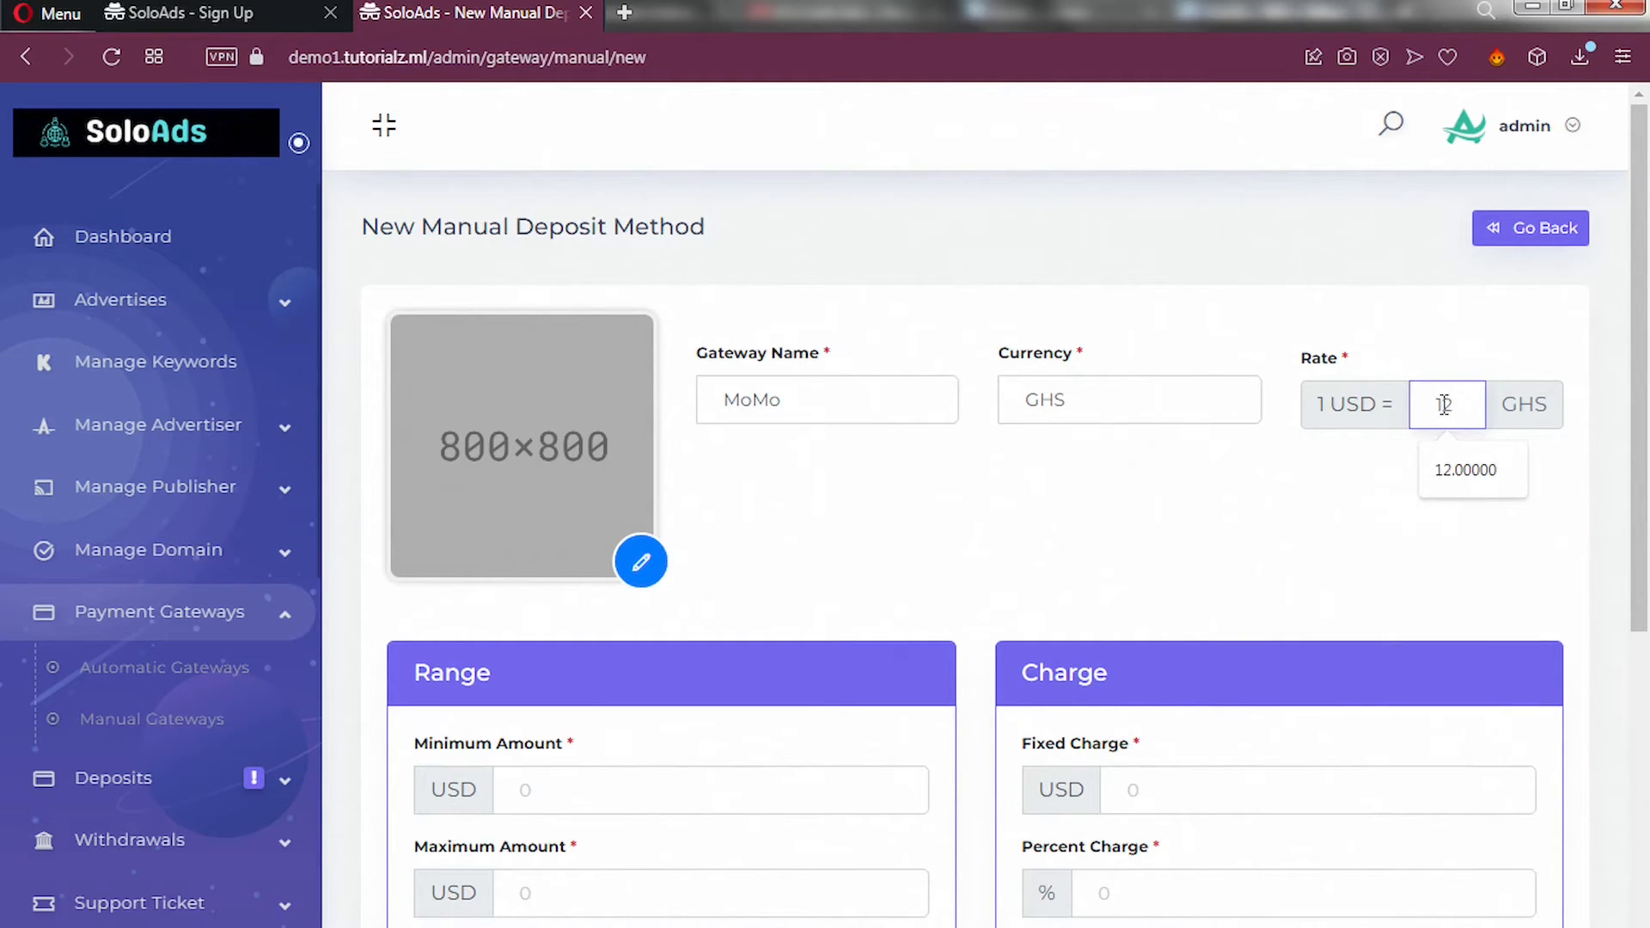
left_click(1387, 437)
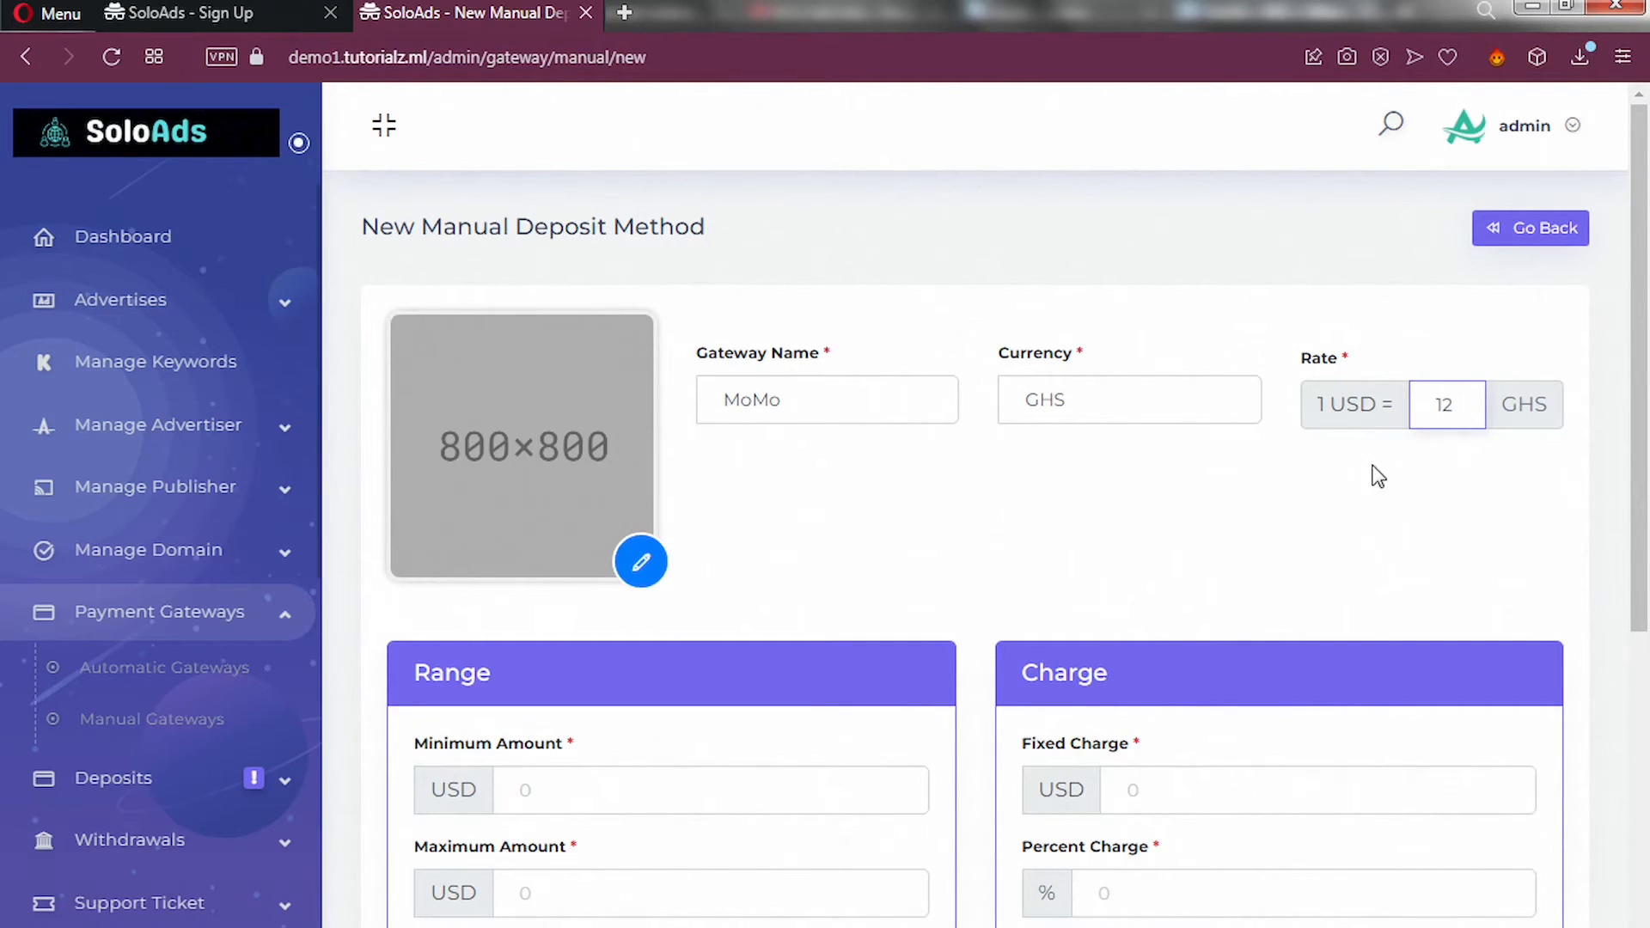
Set the deposit limits to a minimum of 1 and a maximum of 1000 USD.
scroll(913, 507, "down", 7)
left_click(596, 493)
scroll(593, 485, "up", 2)
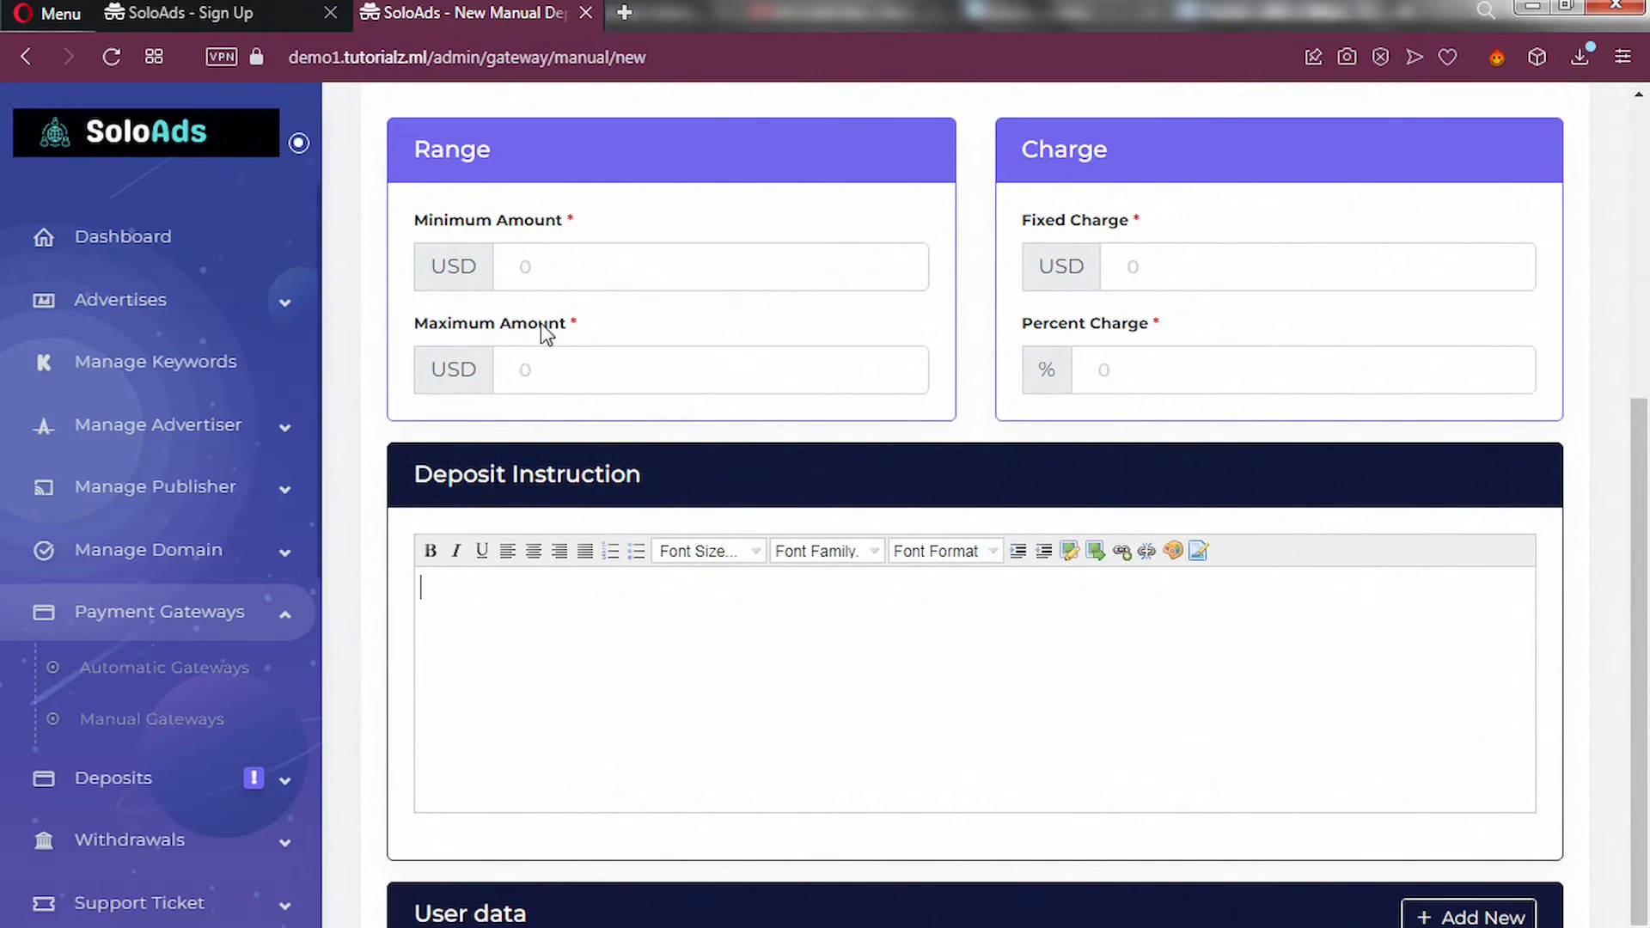
left_click(551, 265)
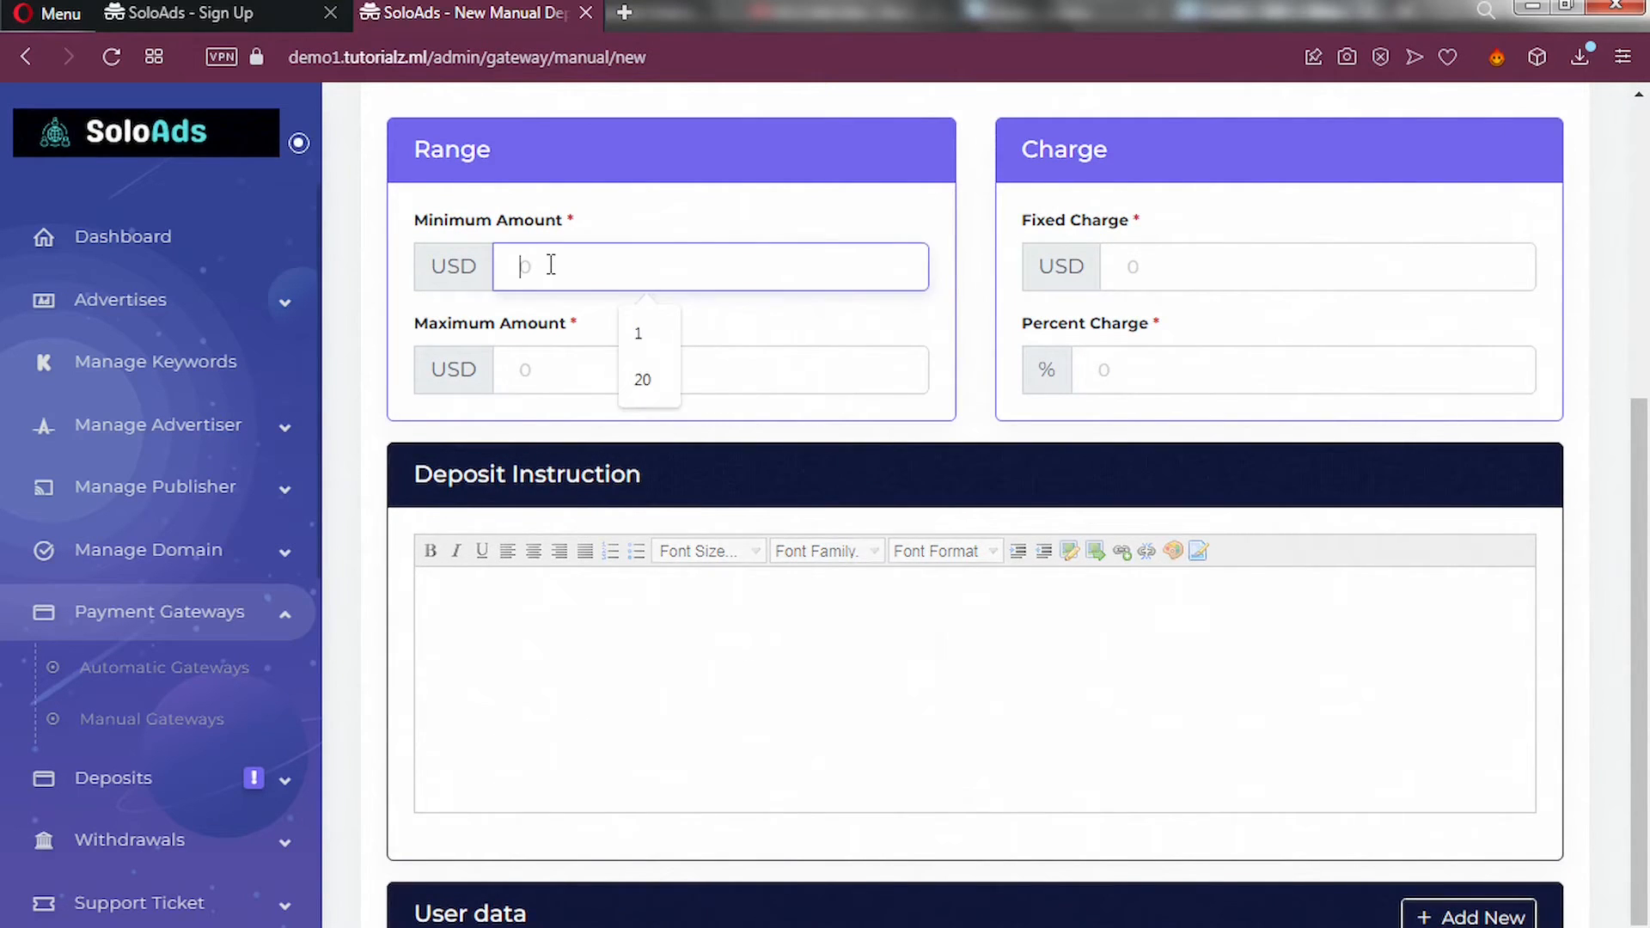
type("1")
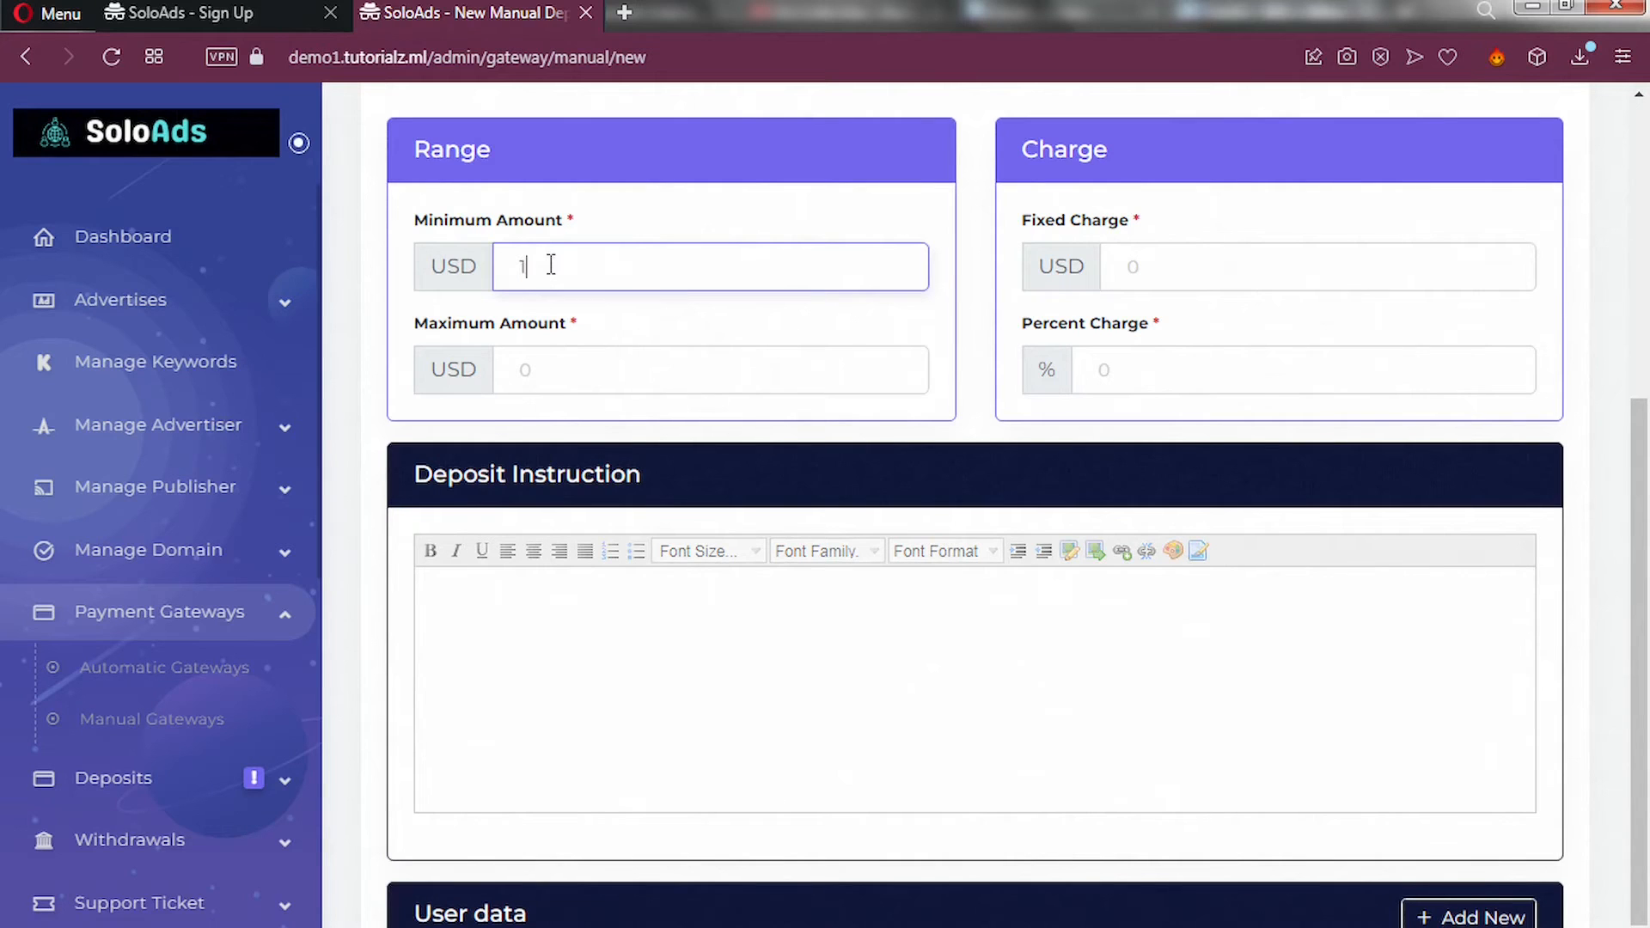
left_click(530, 367)
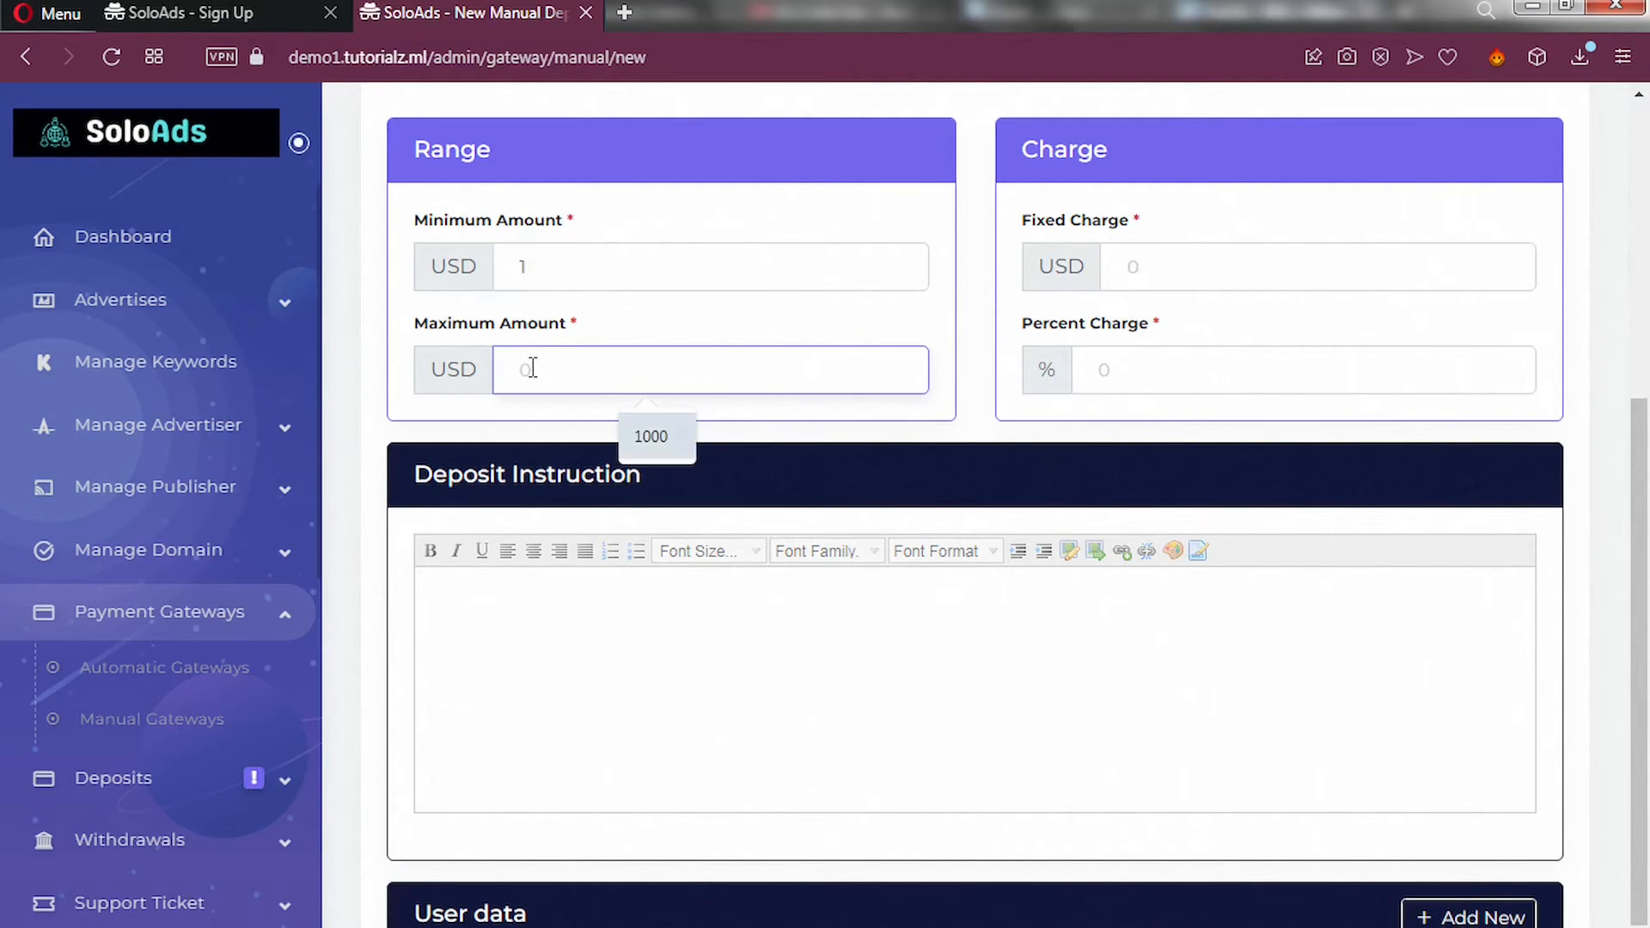
left_click(648, 435)
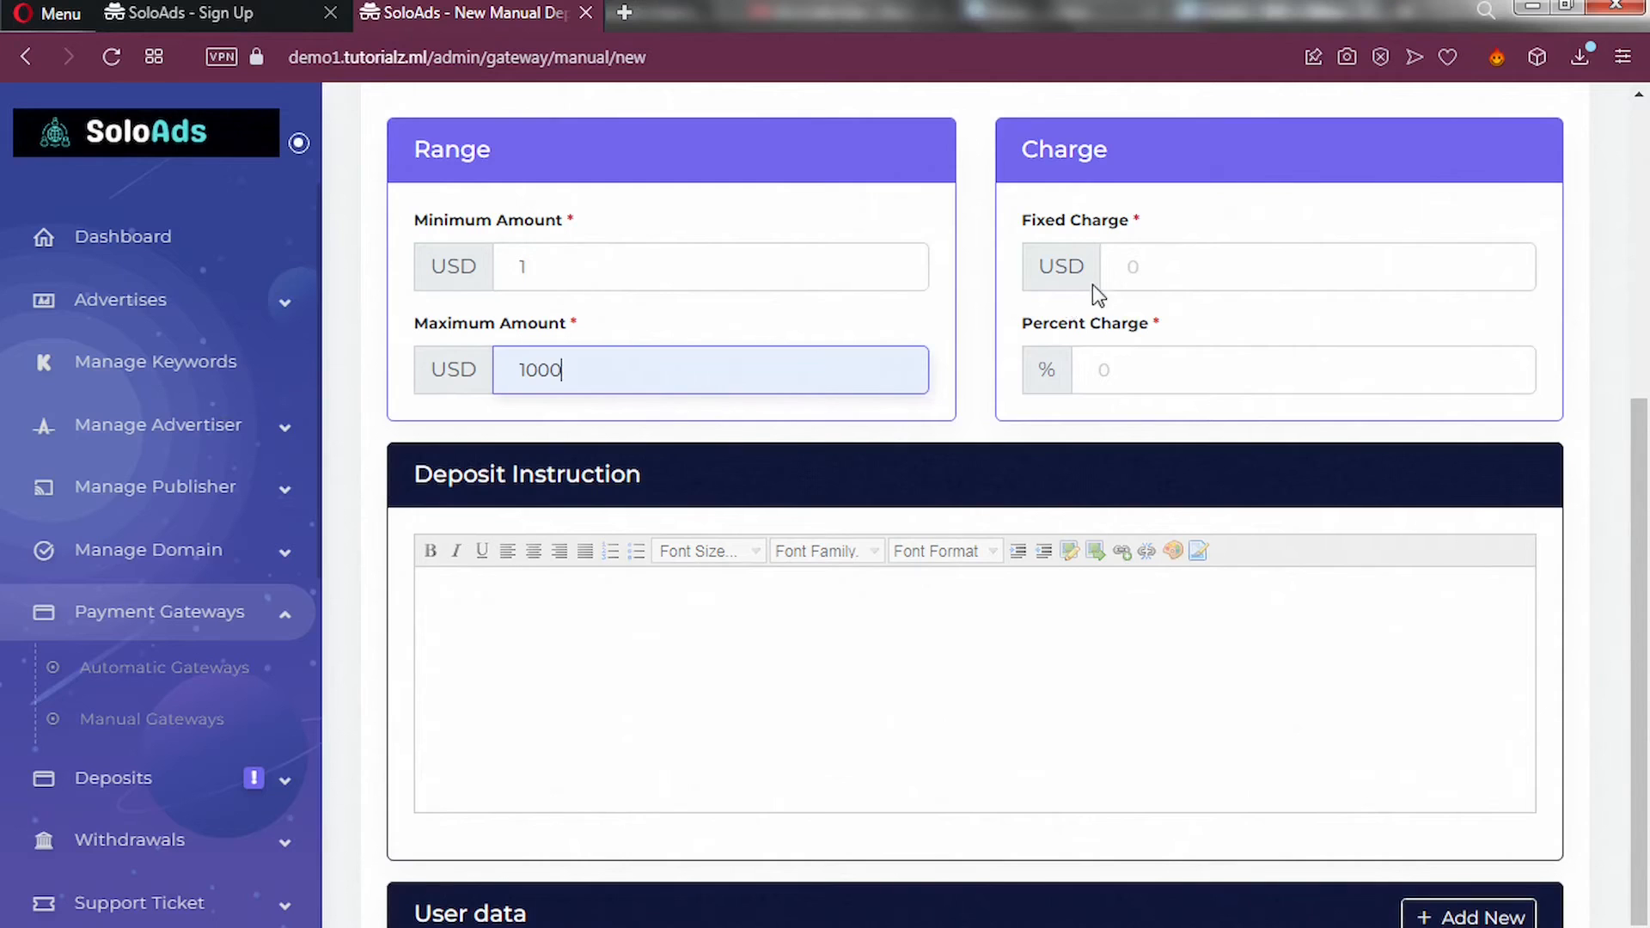
Set a fixed charge of 1 USD and a percent charge of 5.
left_click(1143, 267)
left_click(1250, 380)
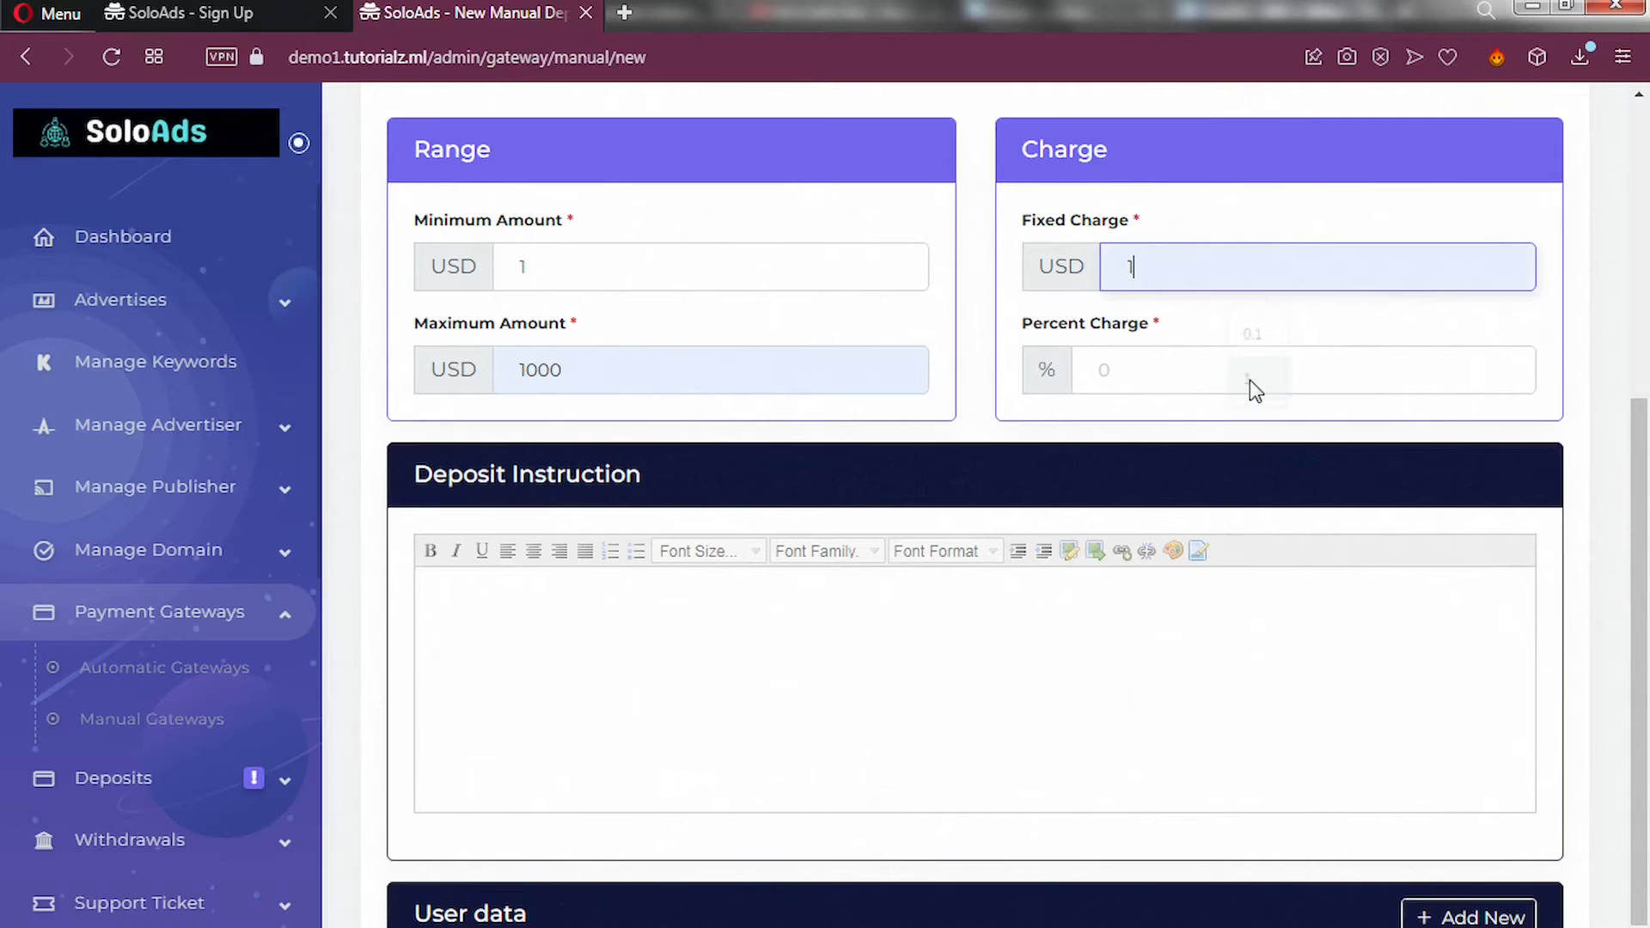
left_click(1097, 371)
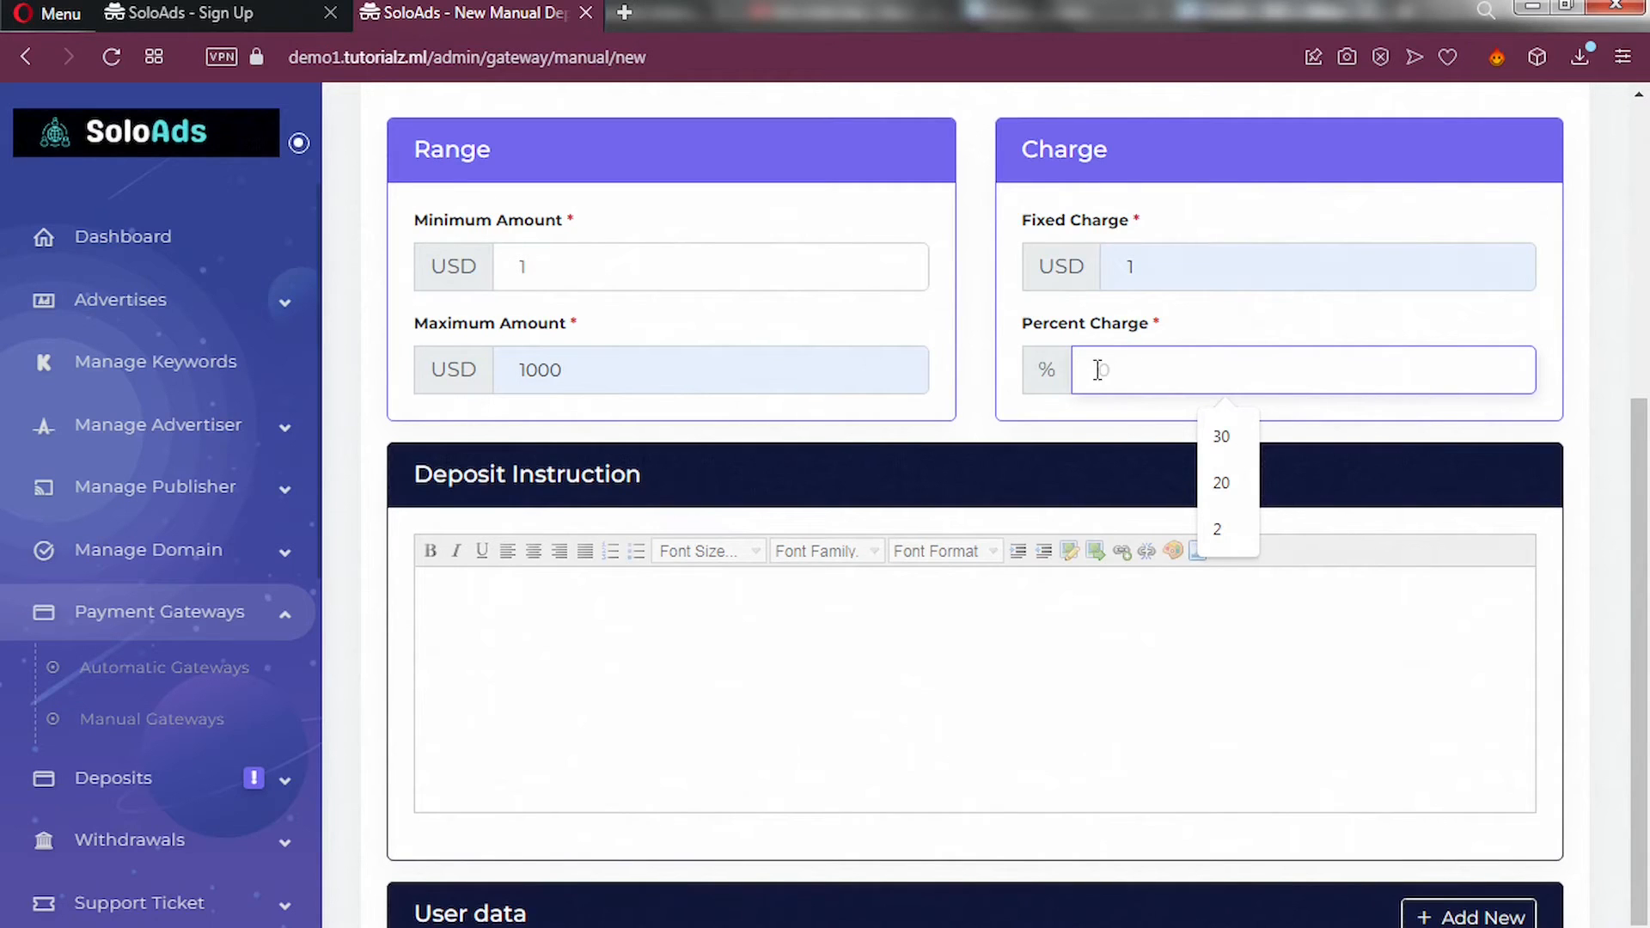
type("5")
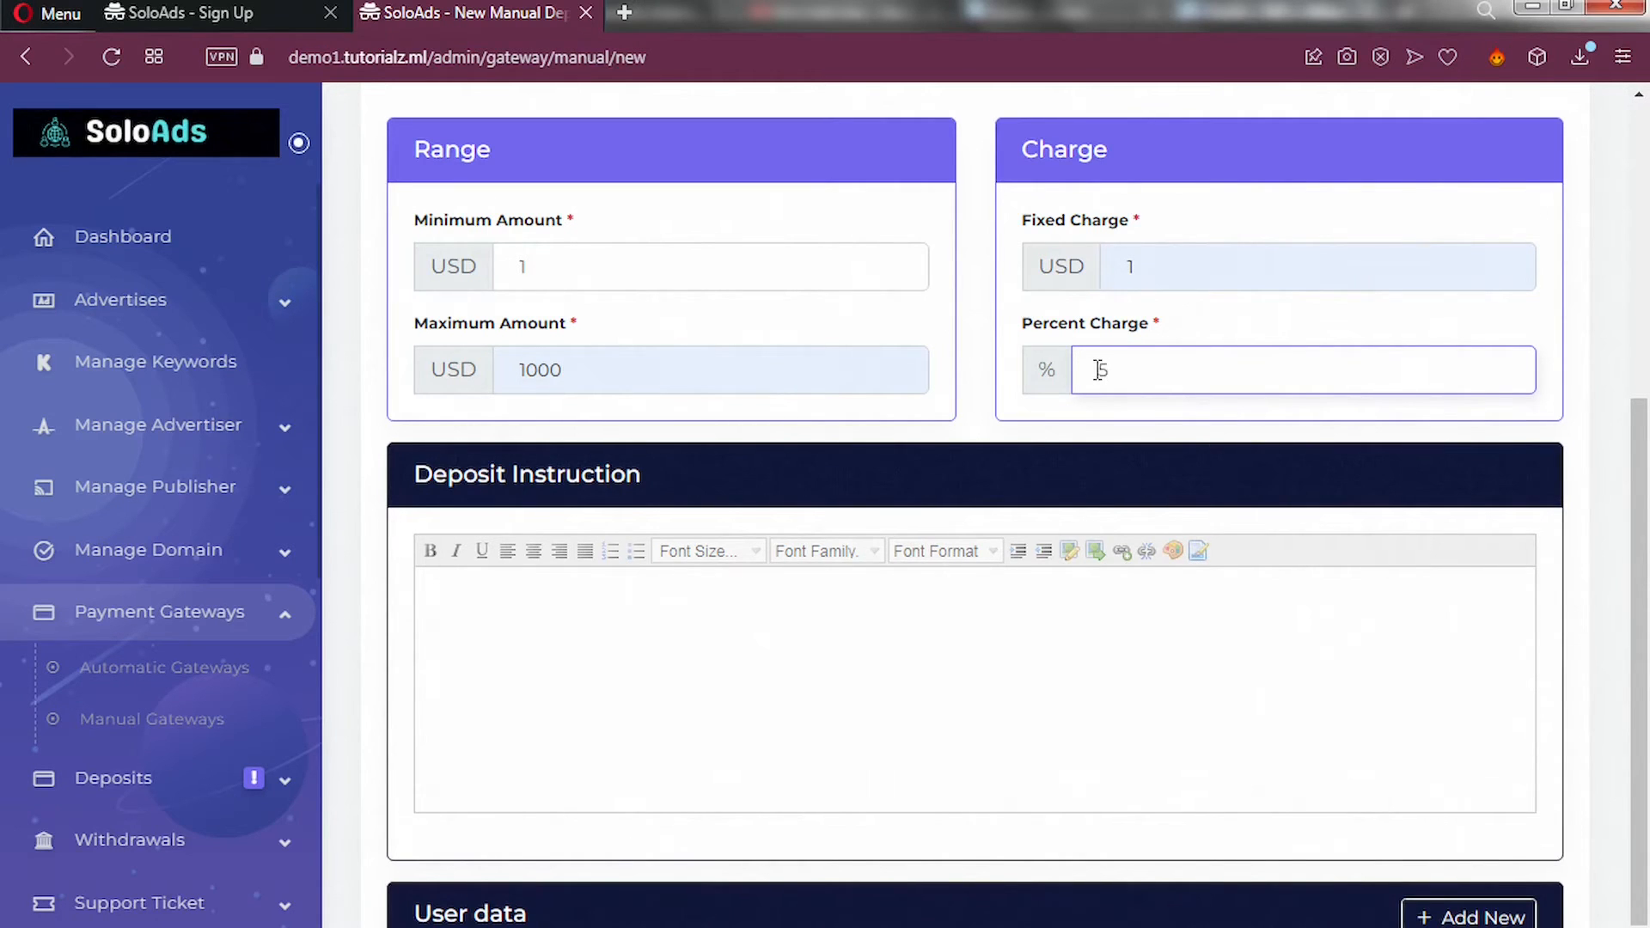
left_click(680, 629)
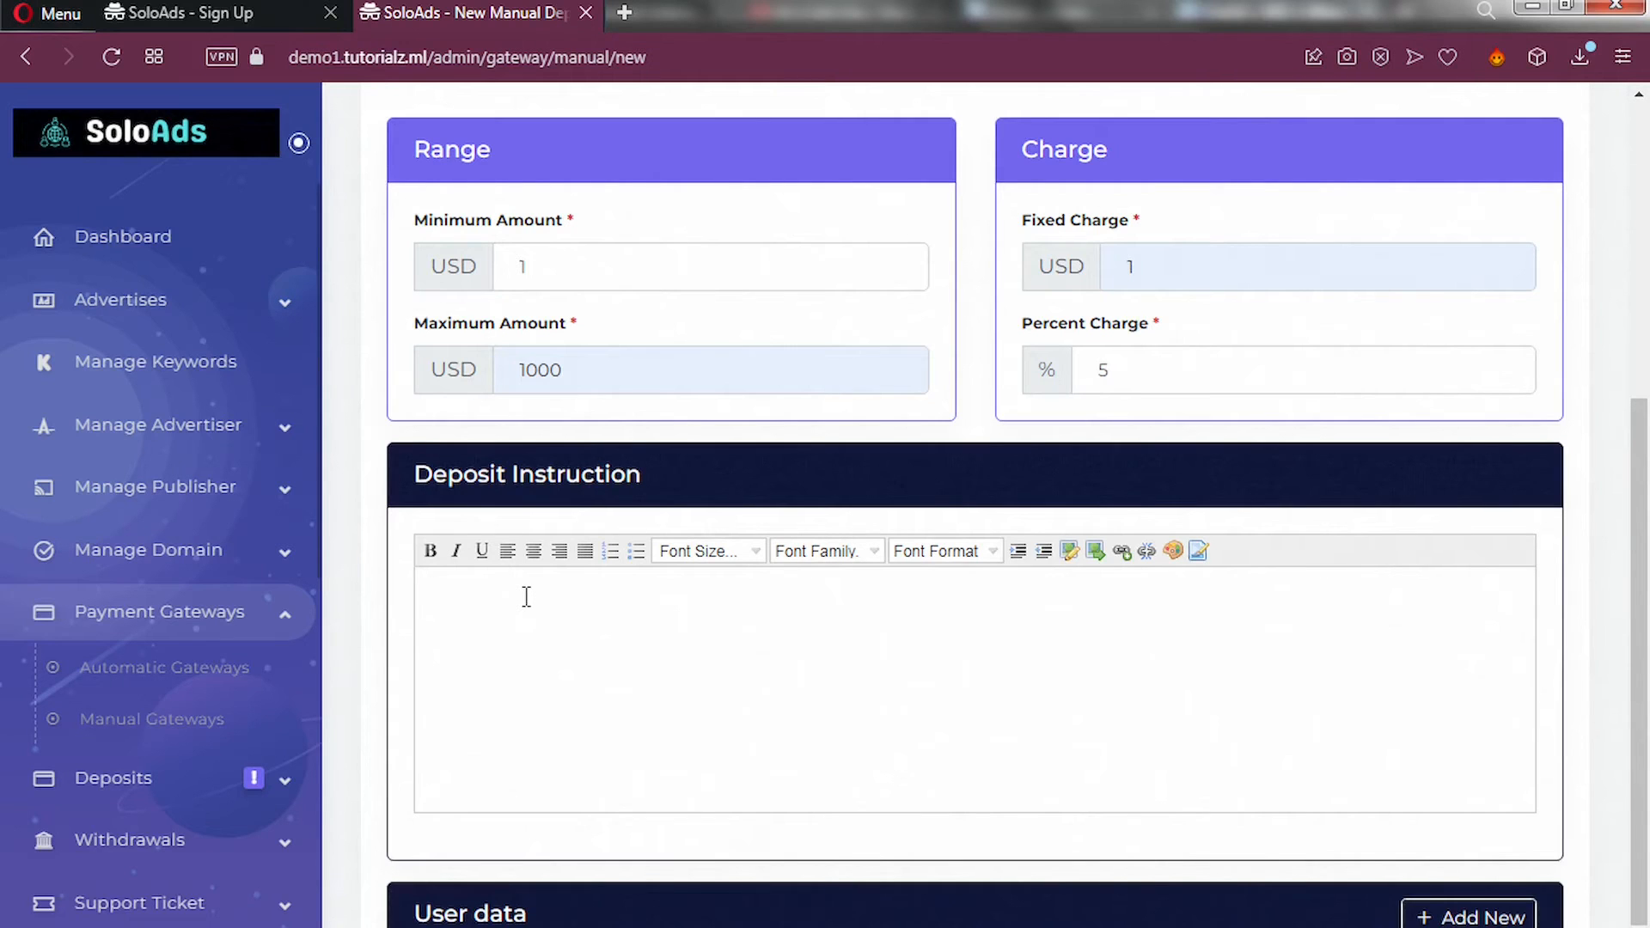
Type the instruction 'Please send the exact amount to any of the following Mobile Money Numbers'.
type("Please send the exa")
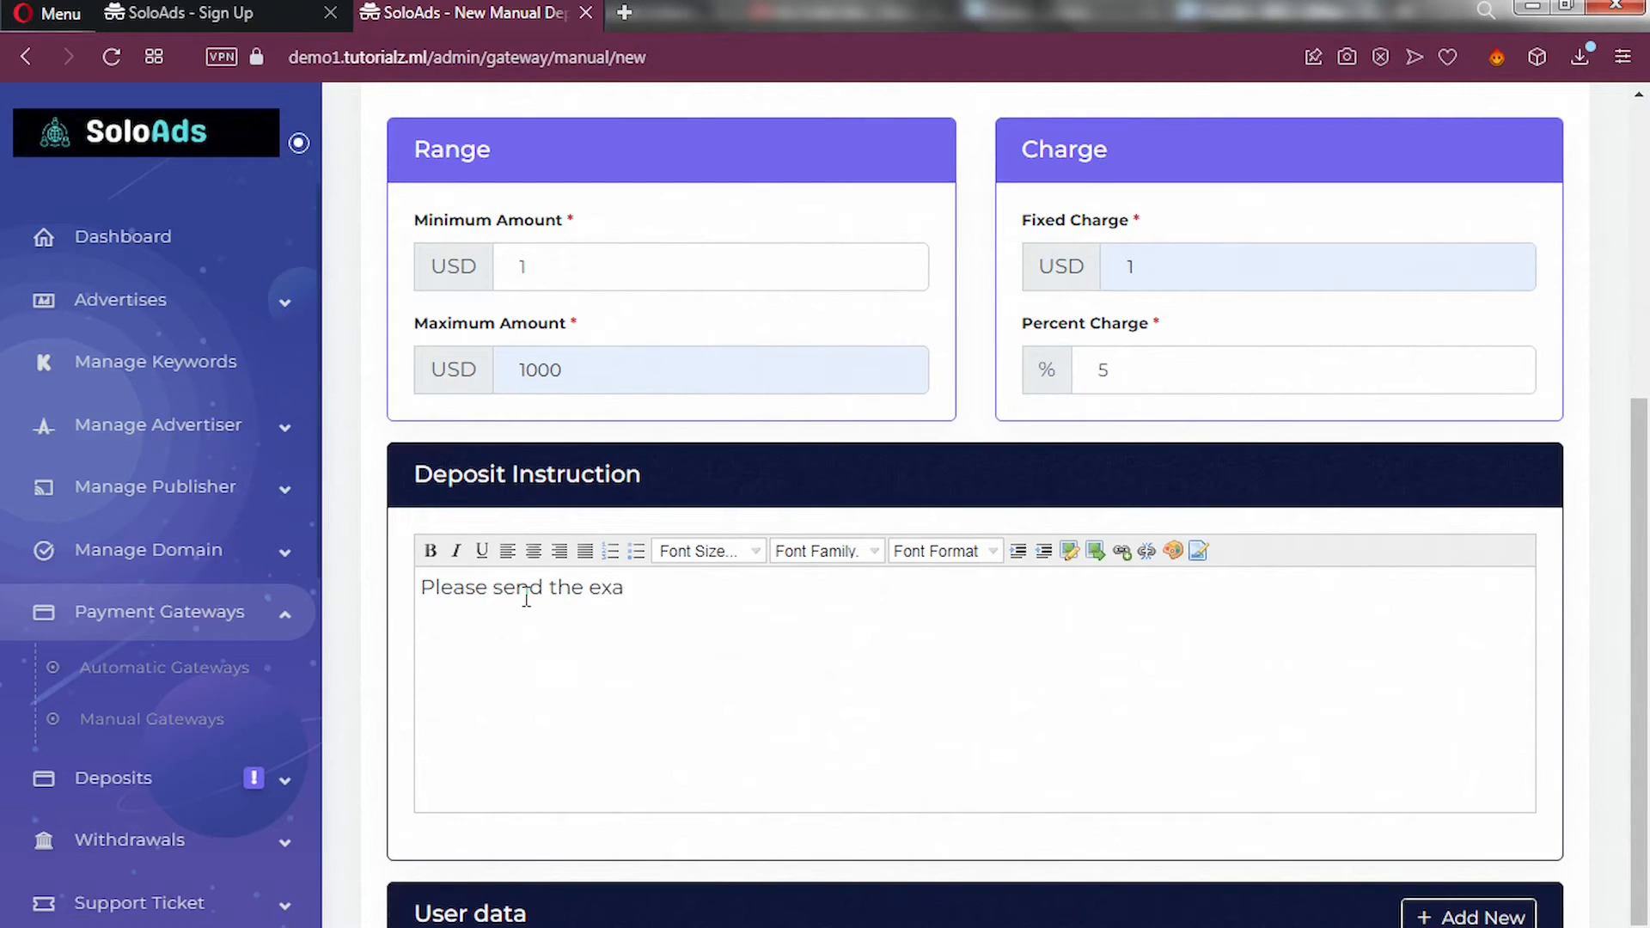
type("ct amount to an")
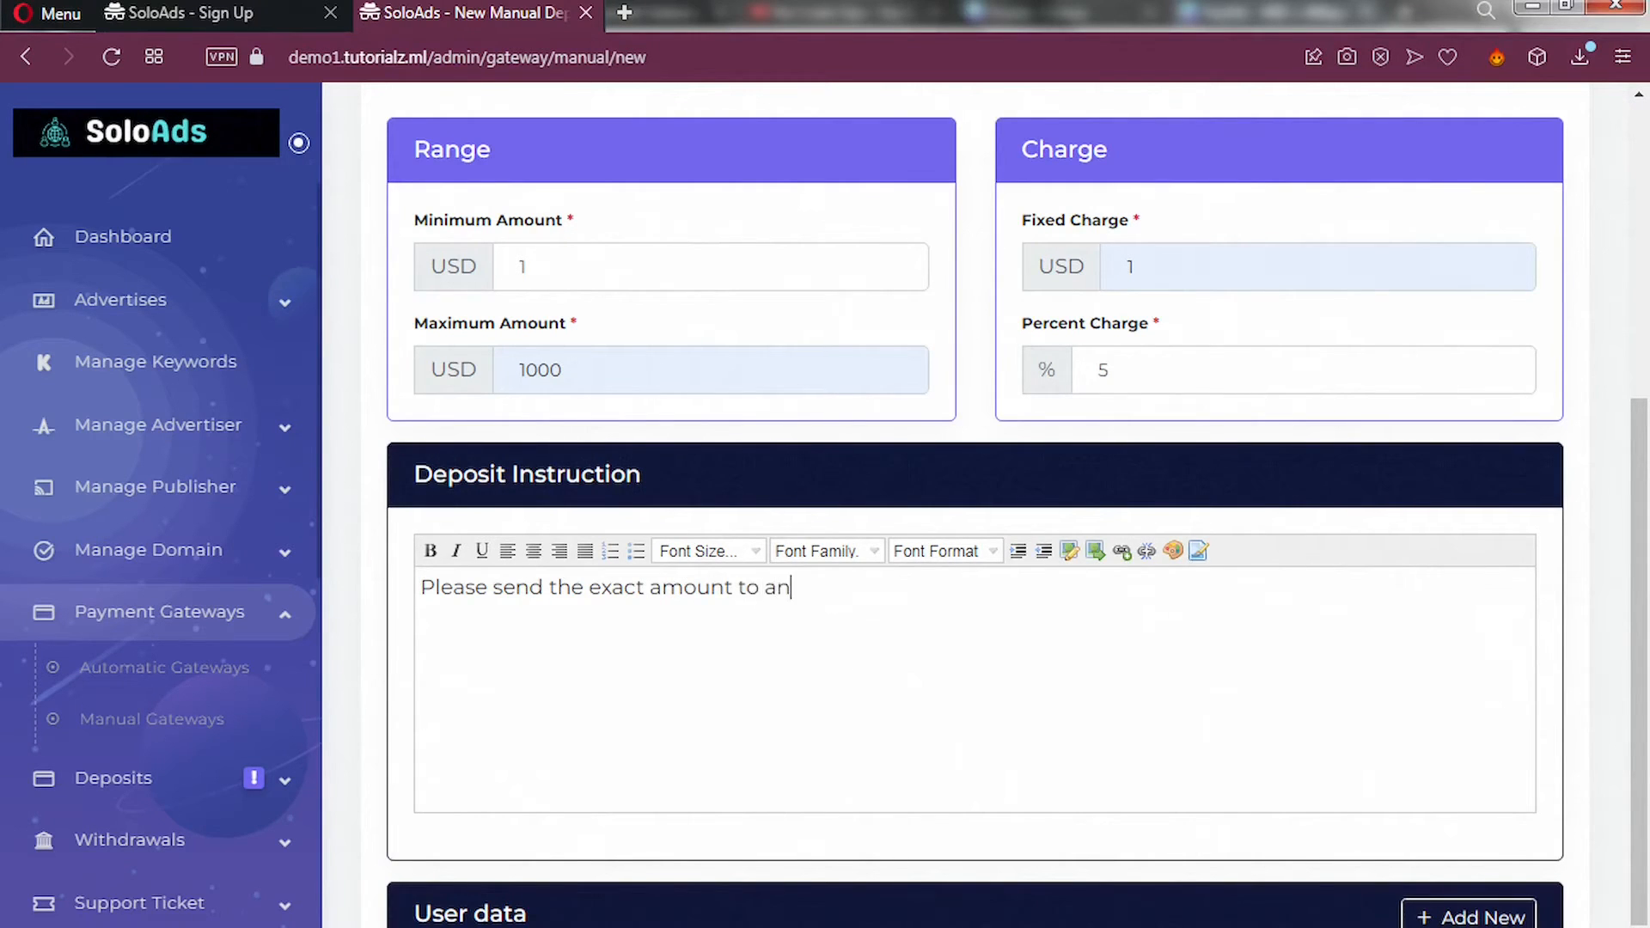
type("y of the following")
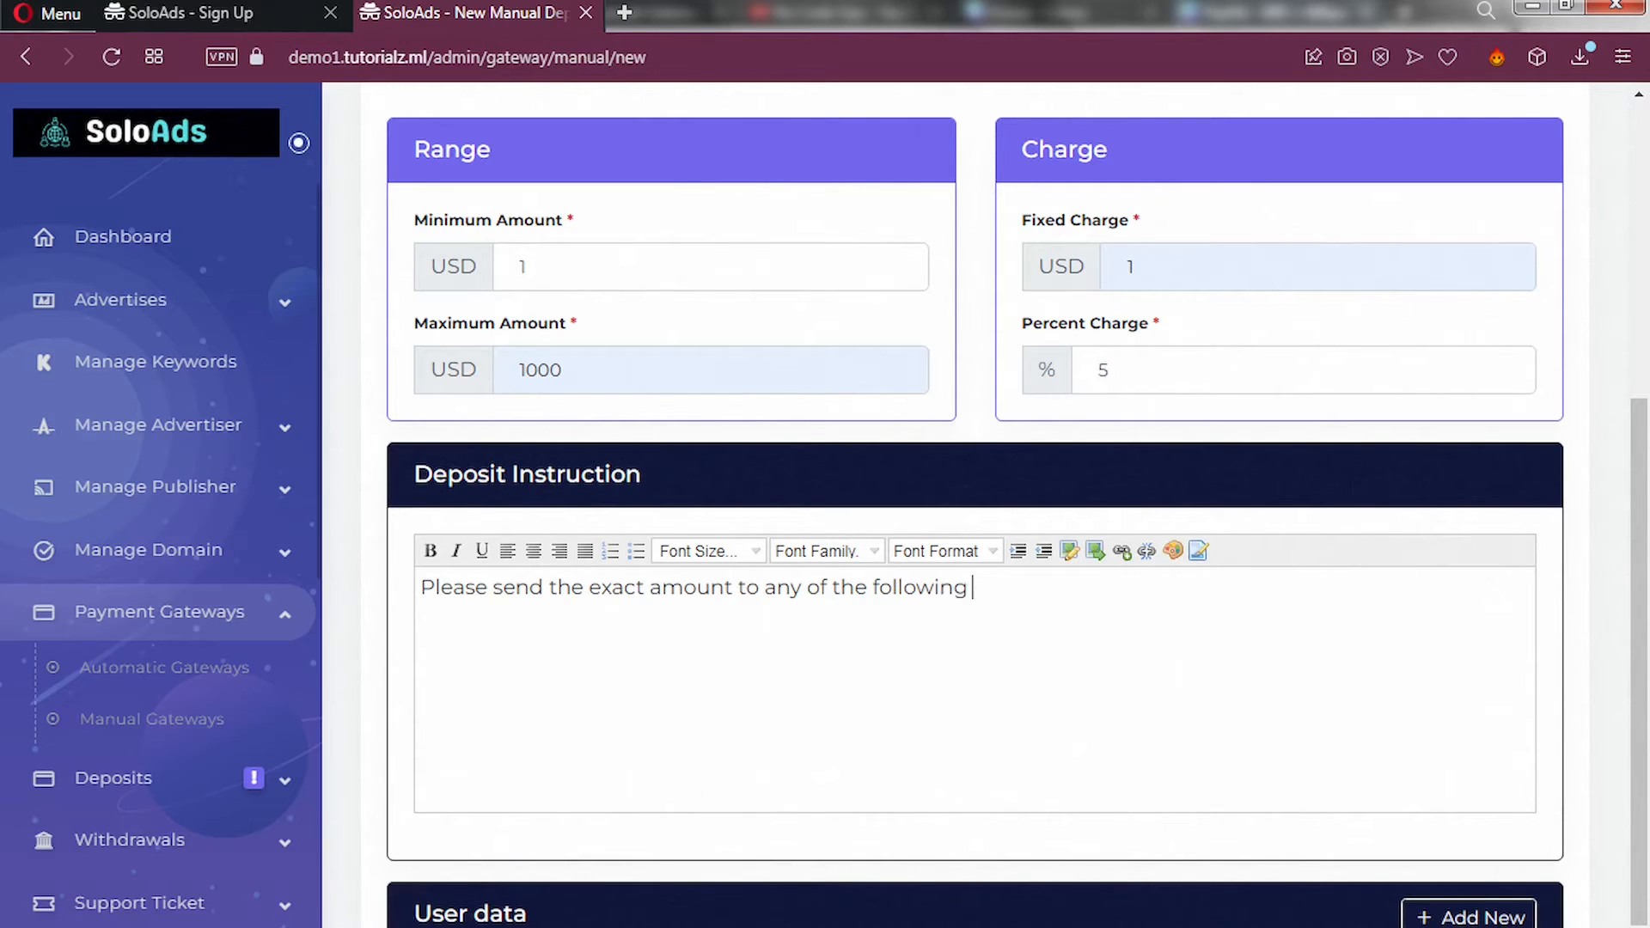
type(" Mon")
key("BackSpace")
type("bile N")
key("BackSpace")
type("Money ")
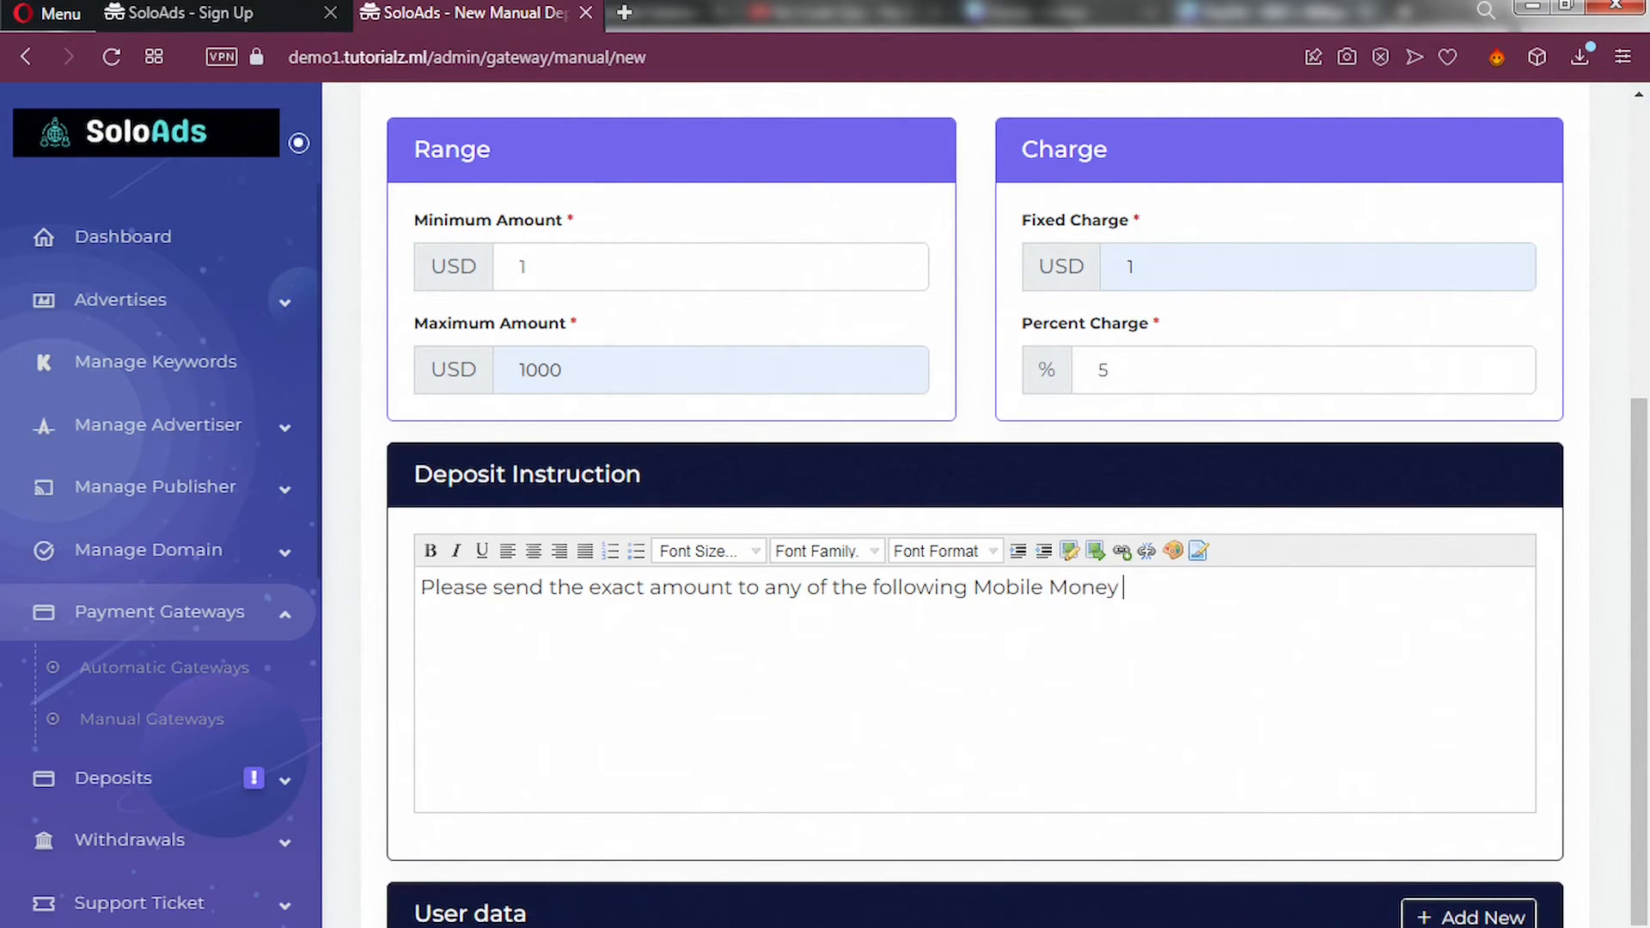
type("Numbers")
Add lines listing the Mobile Money number and the MoMo account holder's name.
key("Return")
key("Return")
type("Numb")
key("BackSpace")
type("ber")
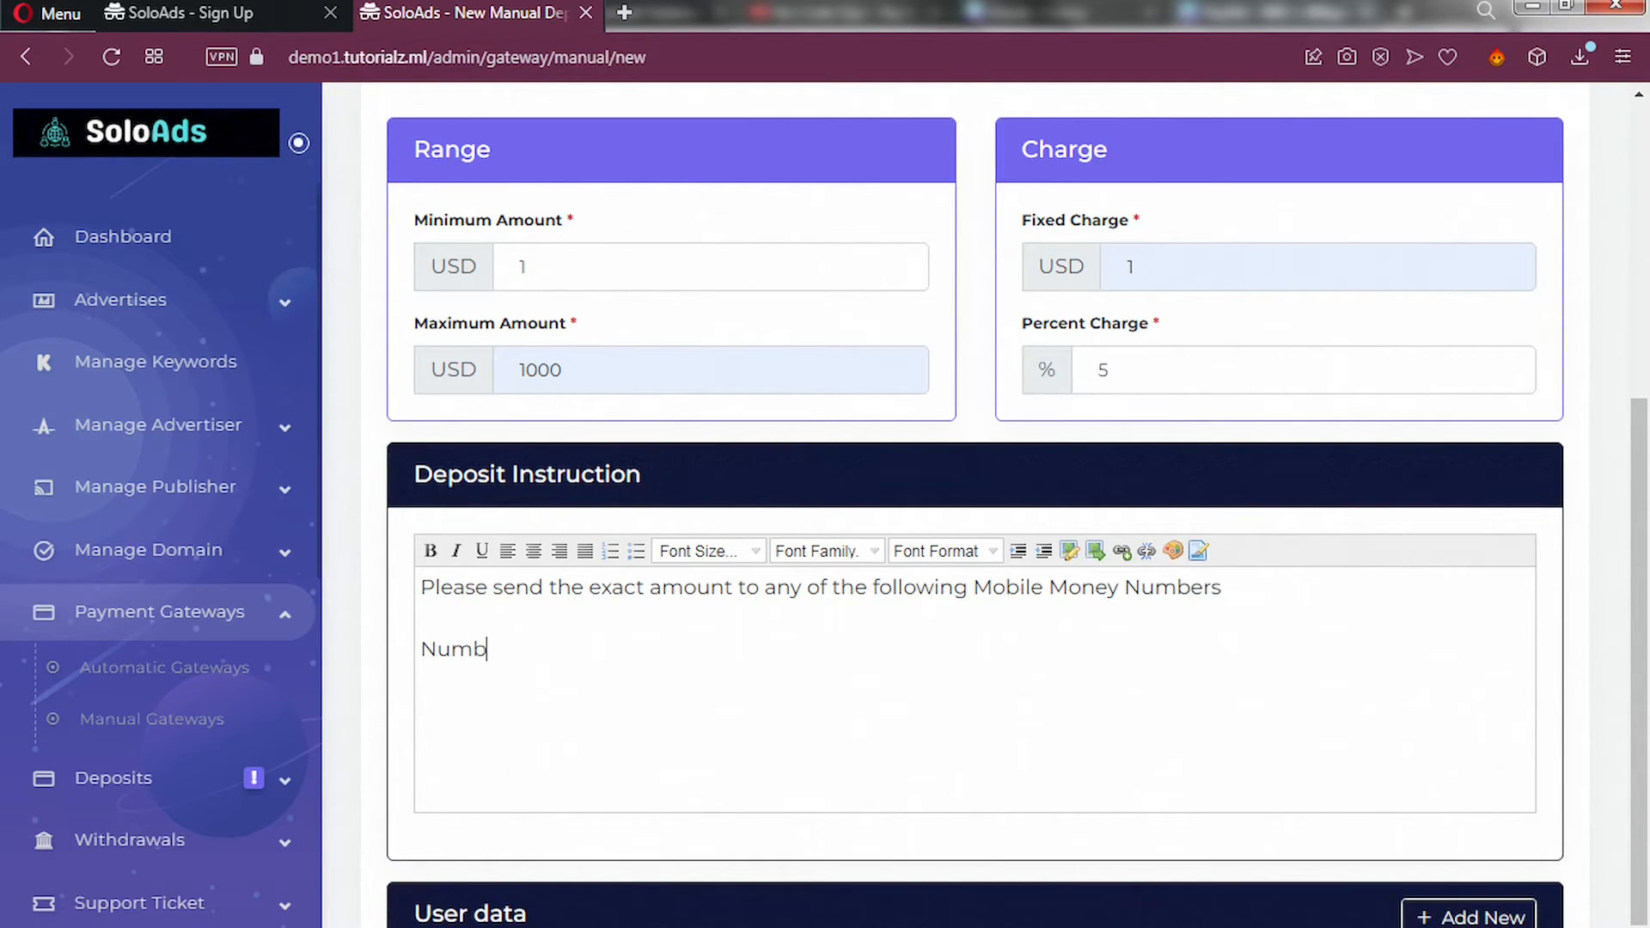
type(": 0240000000 ")
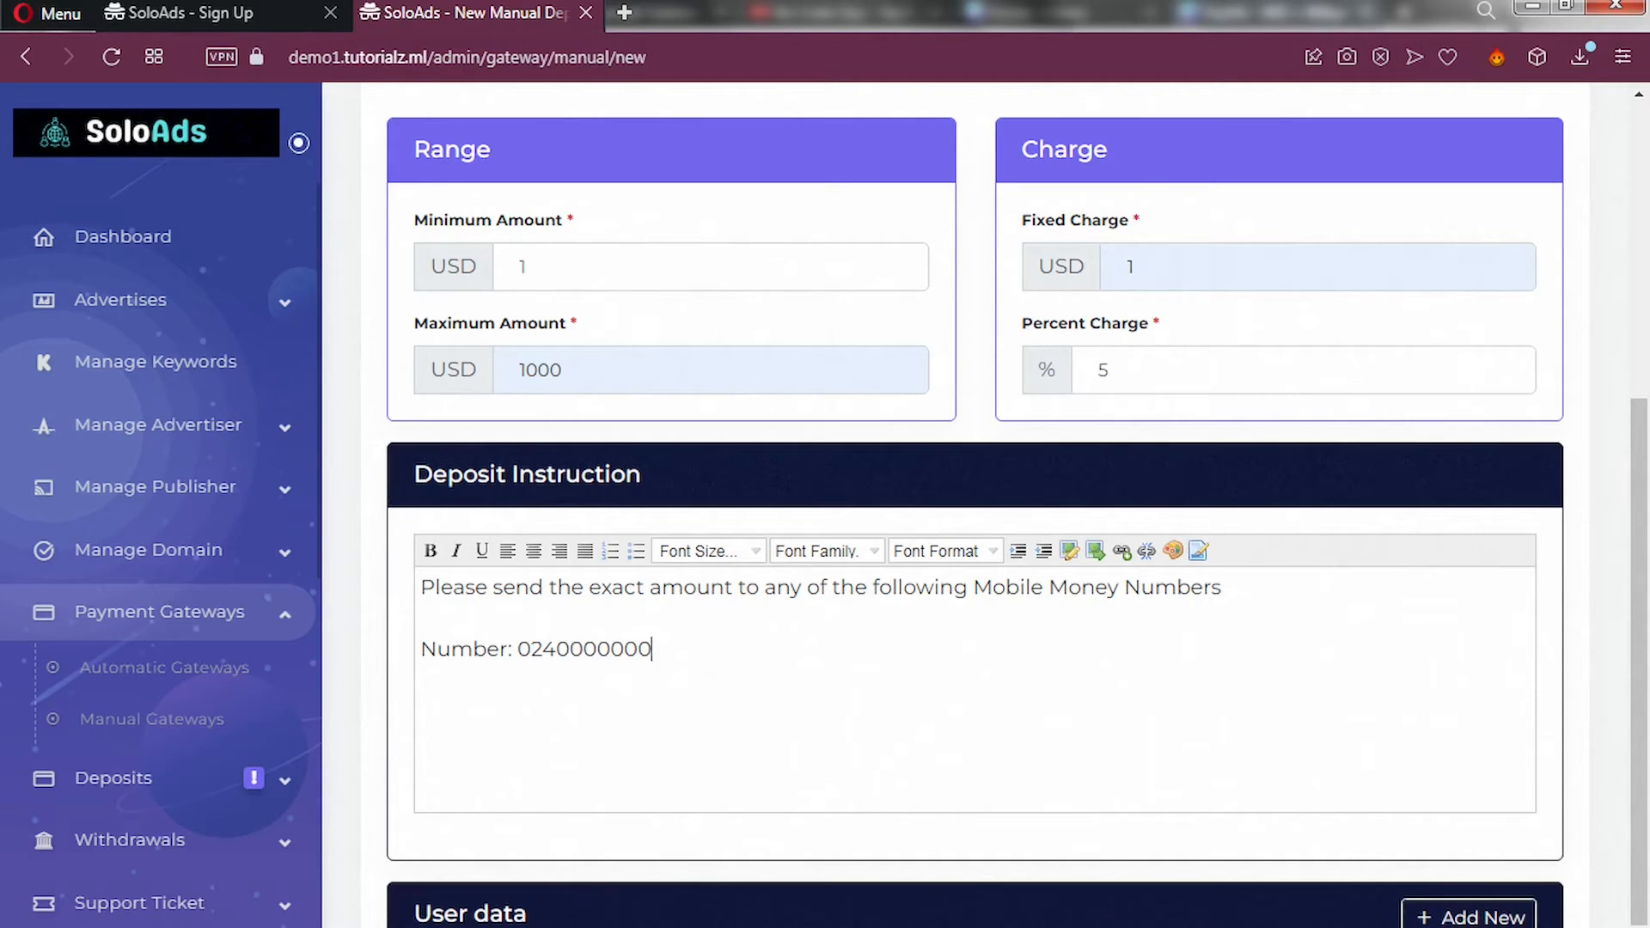
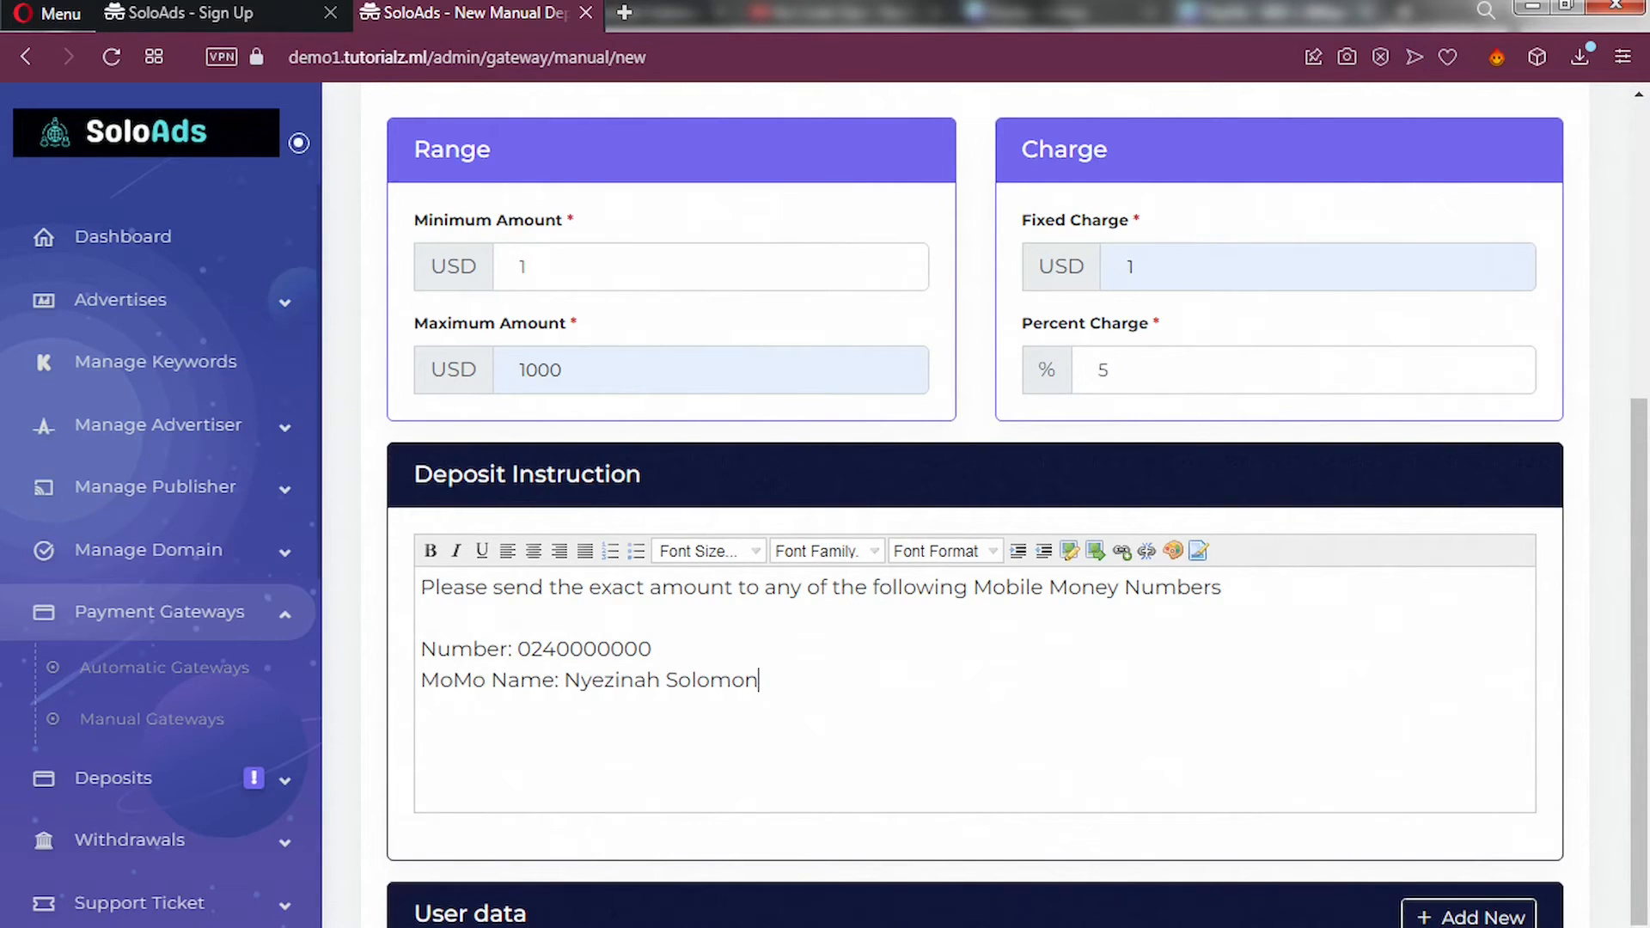
key("Return")
key("Return")
Add a required User data field named Proof with input type File upload.
scroll(496, 709, "down", 2)
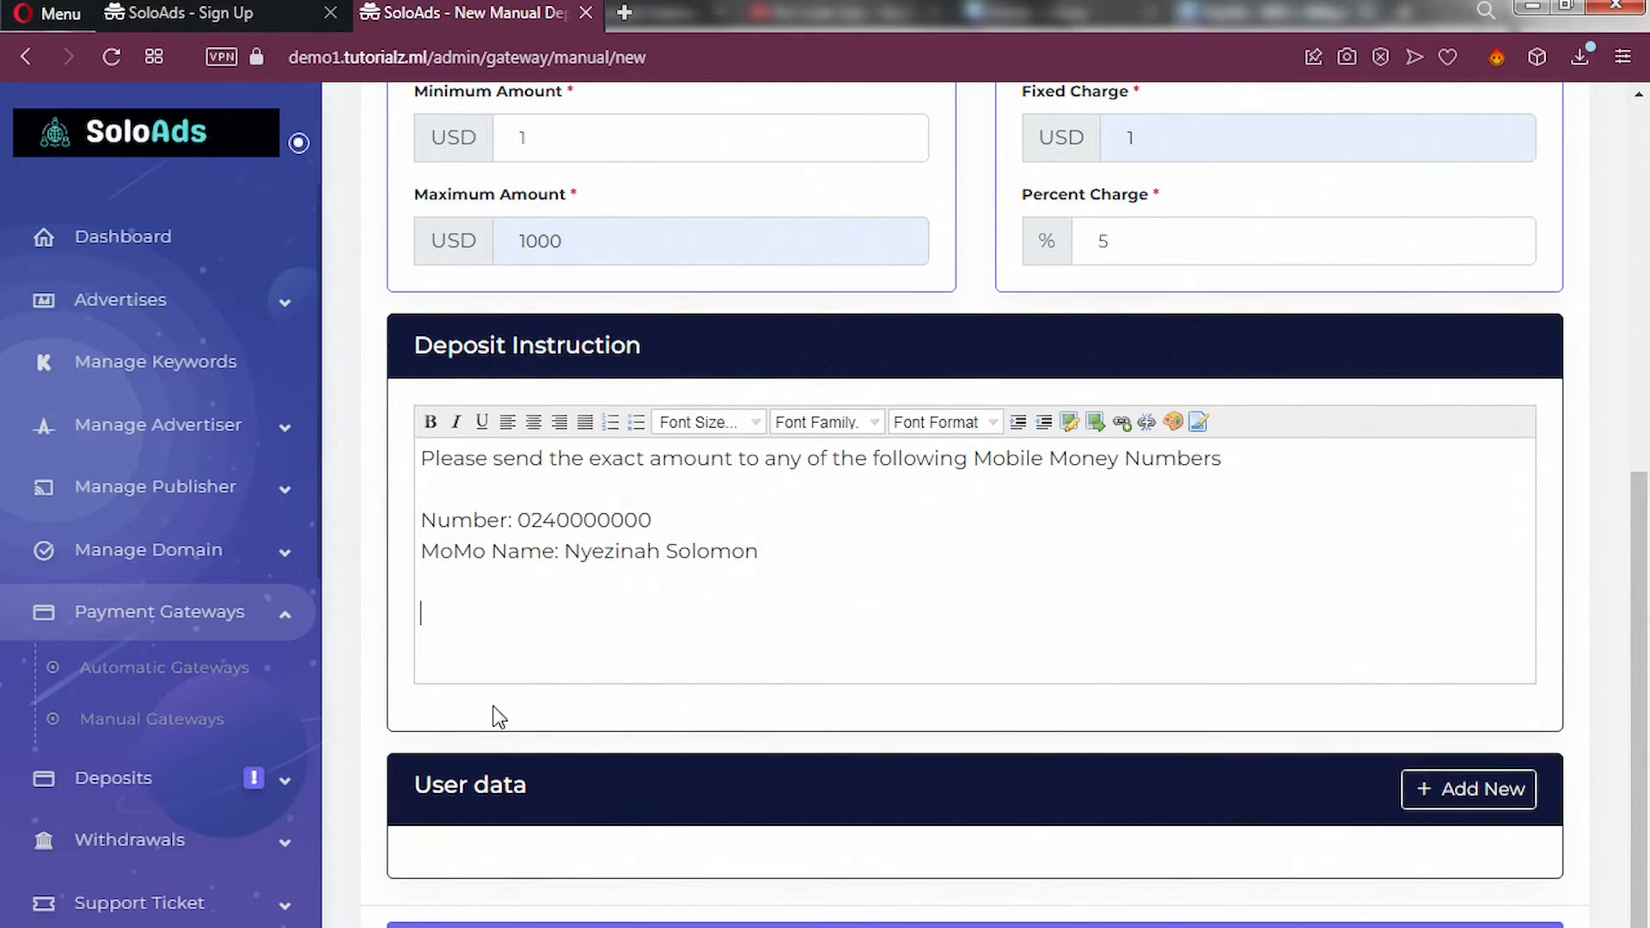
left_click(1446, 799)
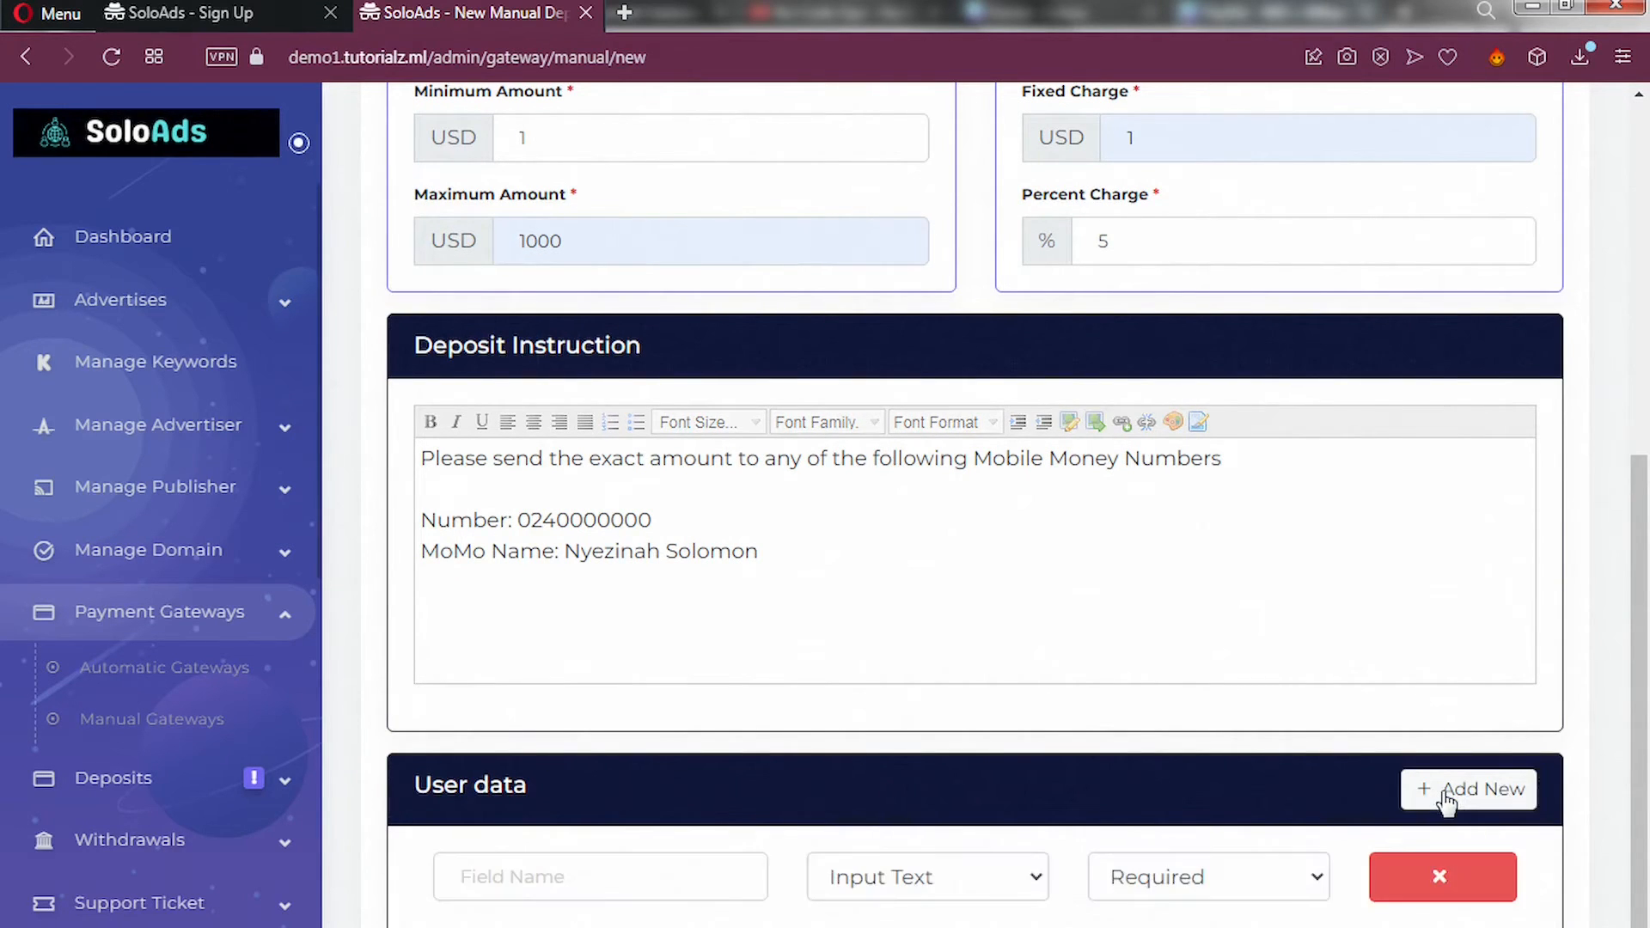
scroll(1392, 791, "down", 1)
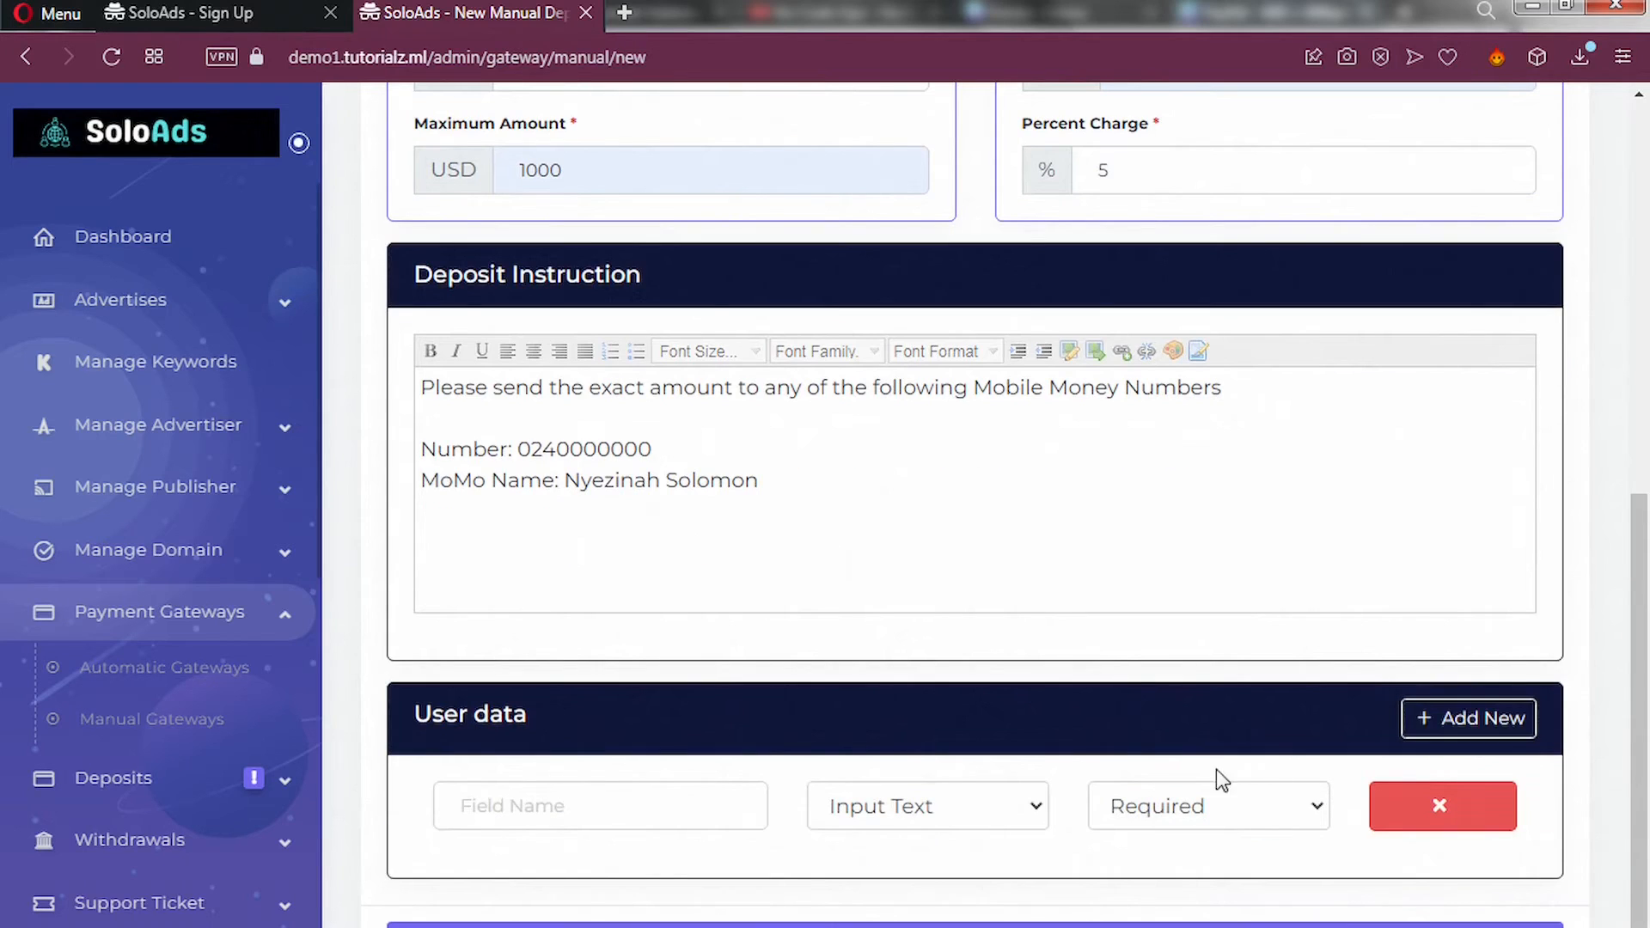
left_click(641, 813)
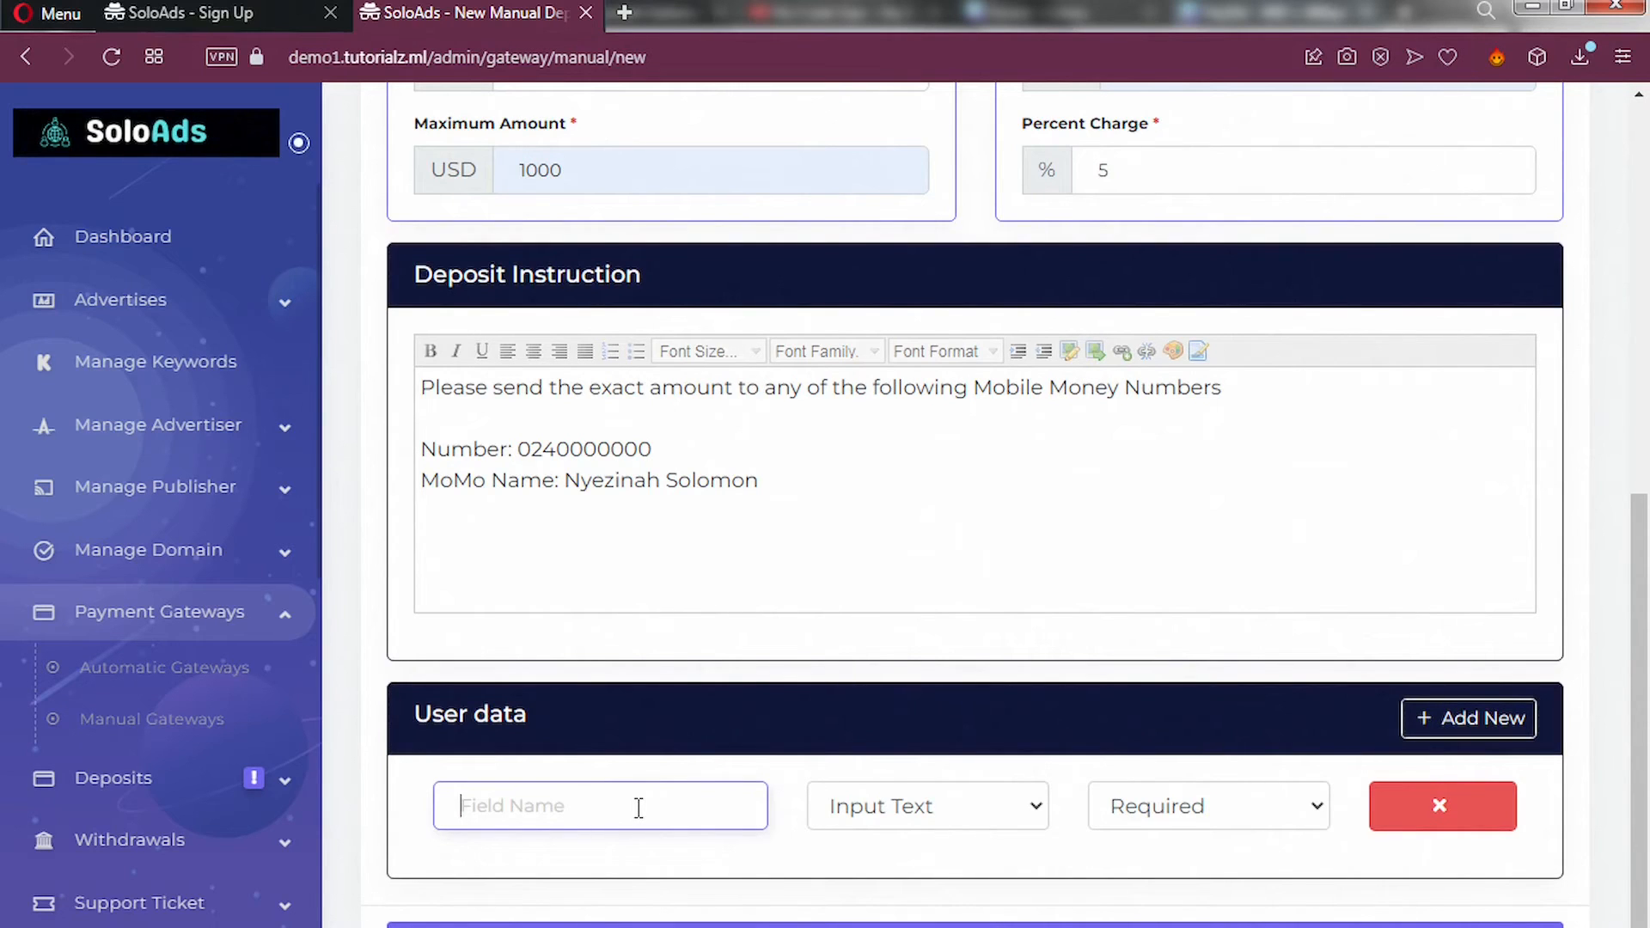
type("Prod")
type("f")
left_click(950, 829)
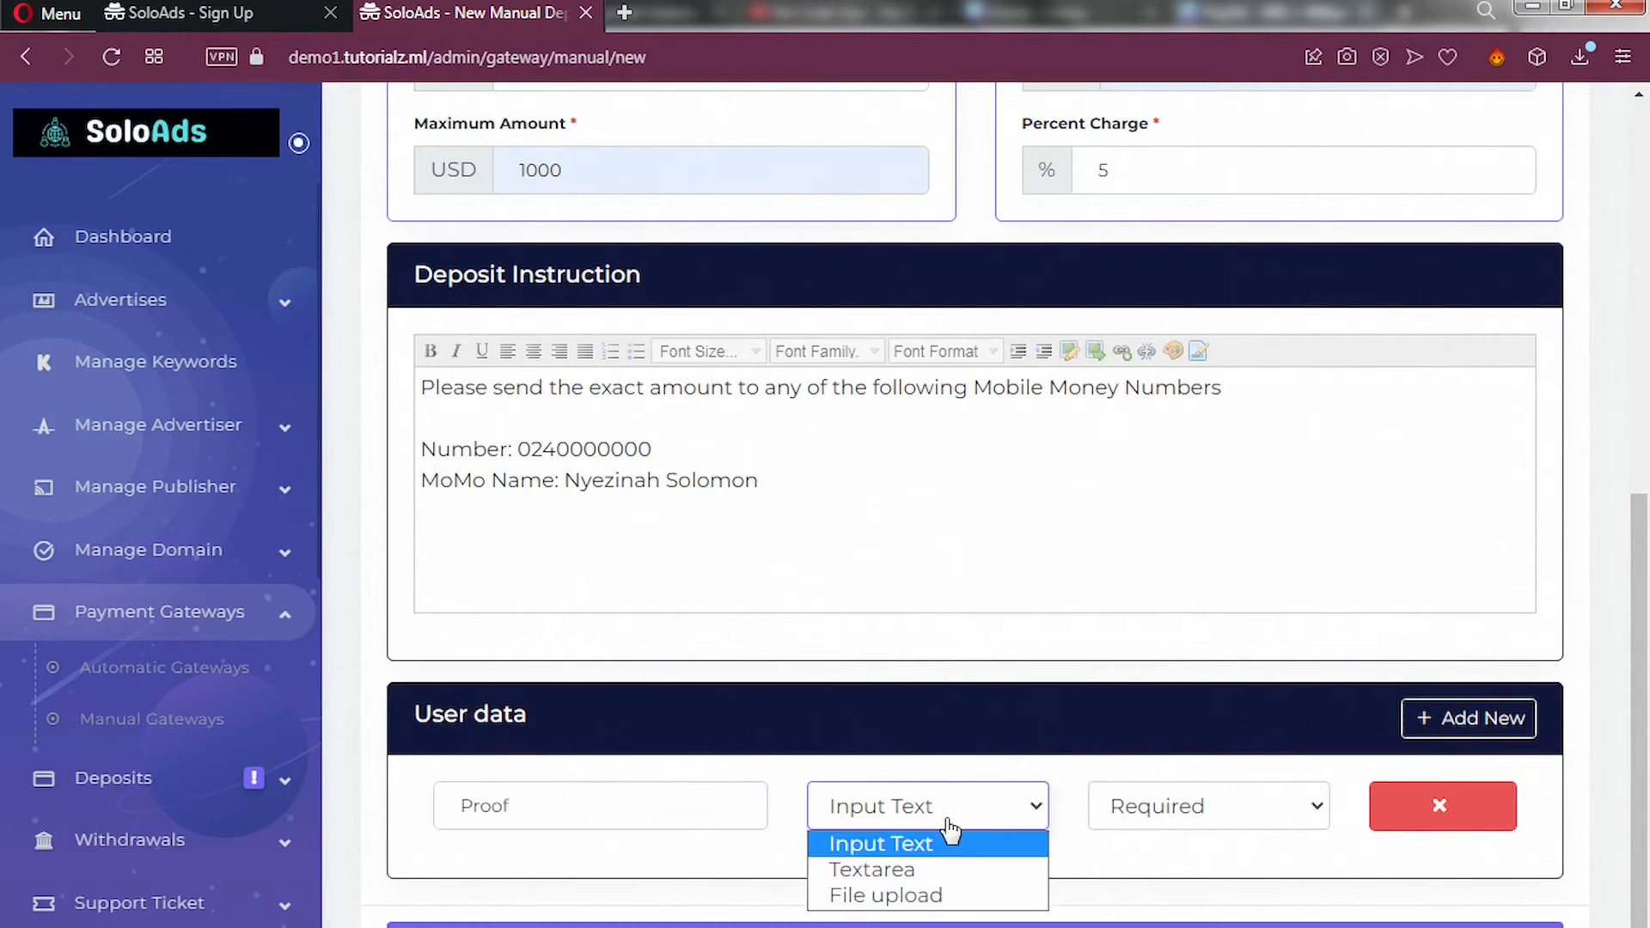
left_click(919, 894)
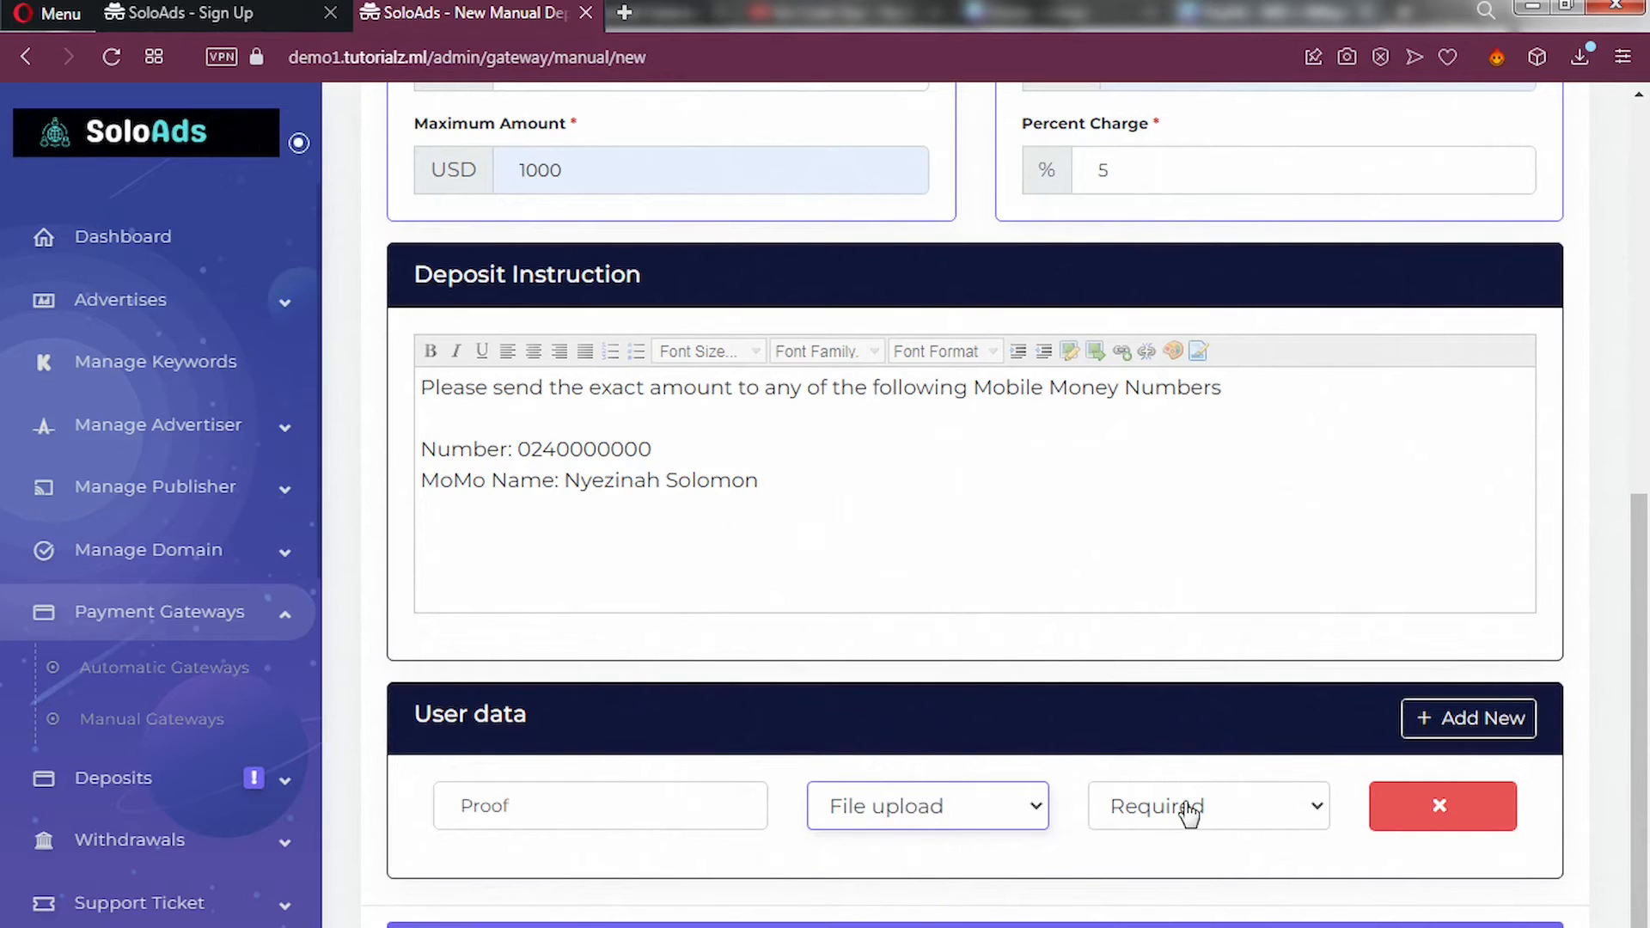
scroll(1326, 837, "up", 2)
scroll(1326, 838, "down", 2)
scroll(1315, 829, "up", 3)
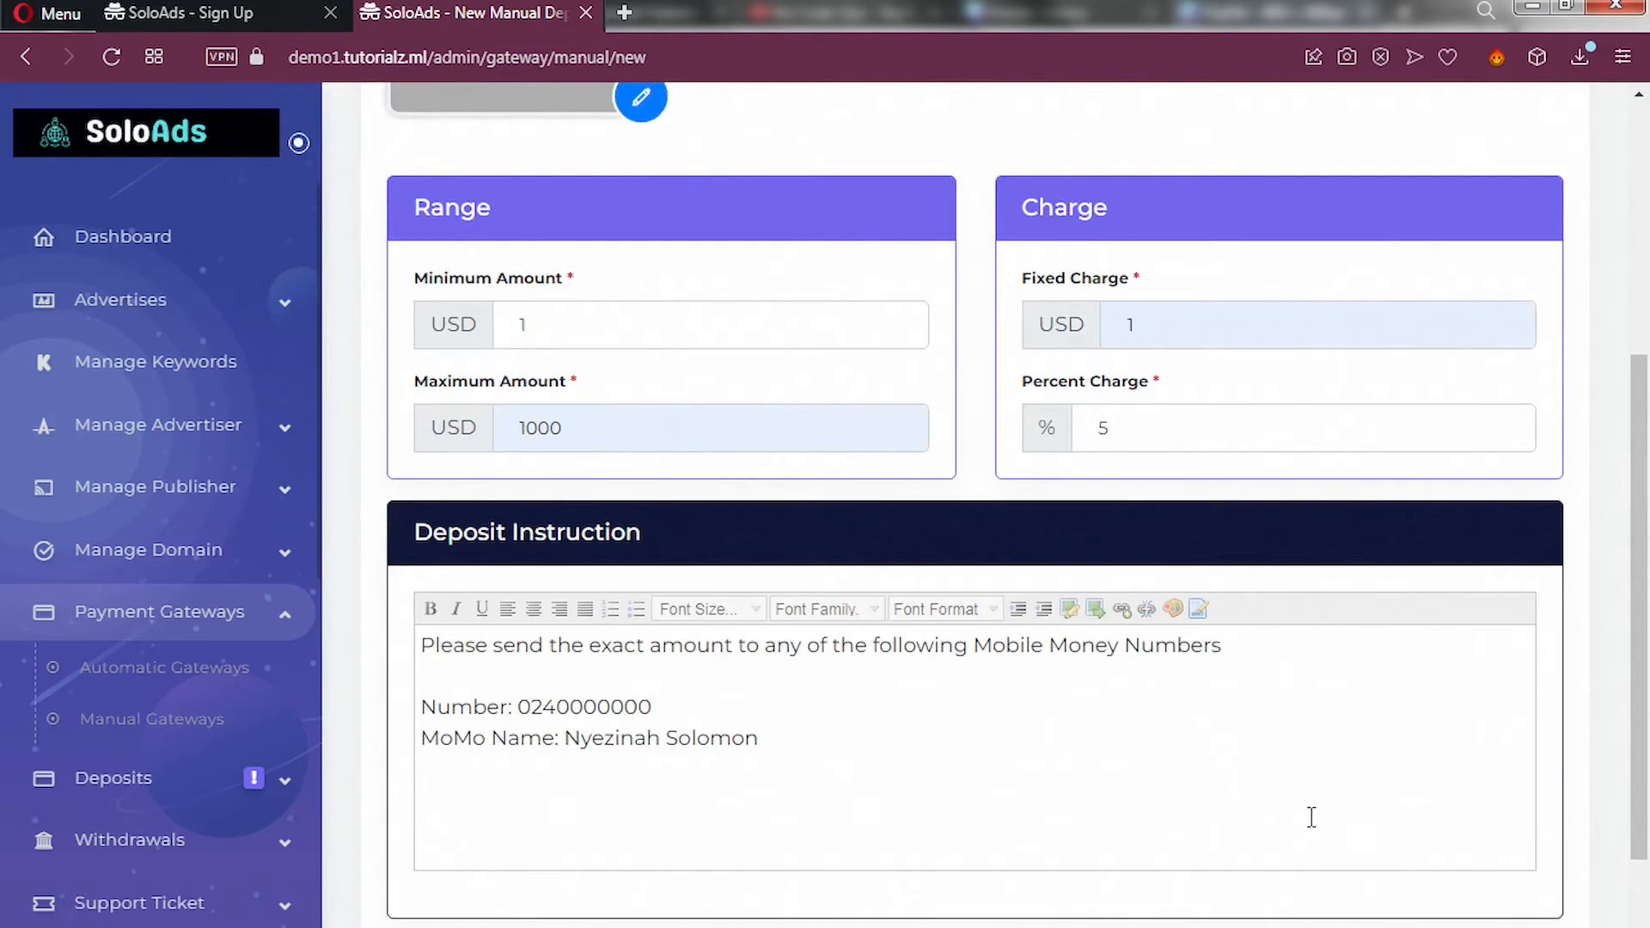
scroll(1310, 821, "down", 3)
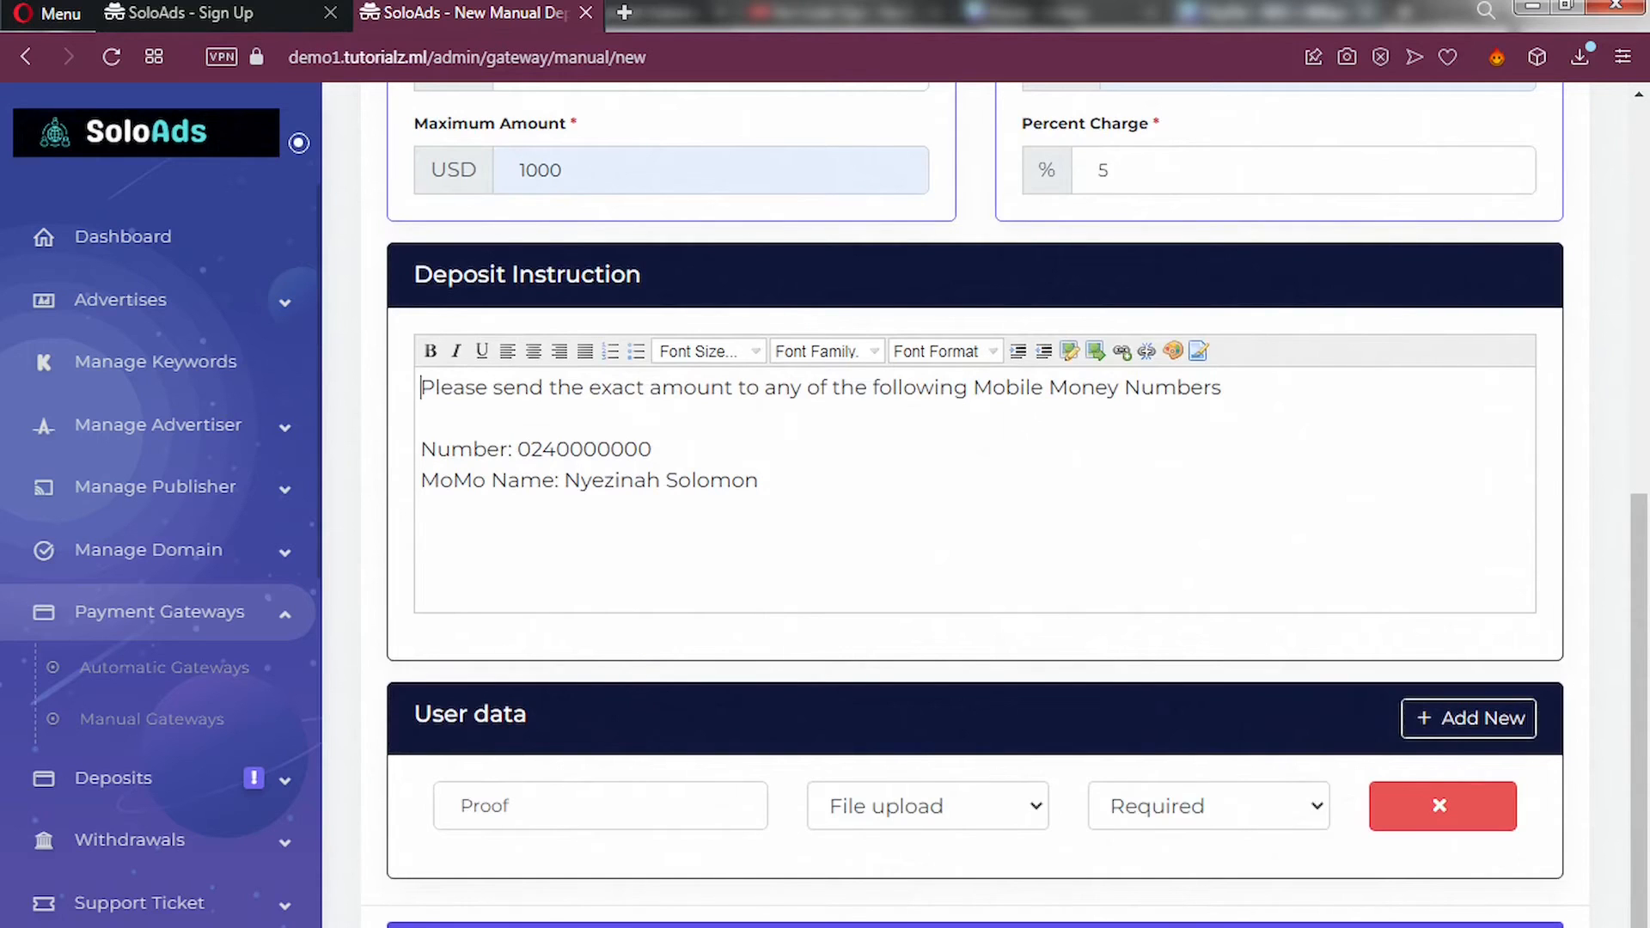
Submit the MoMo manual deposit method and check the form is left blank.
left_click(975, 925)
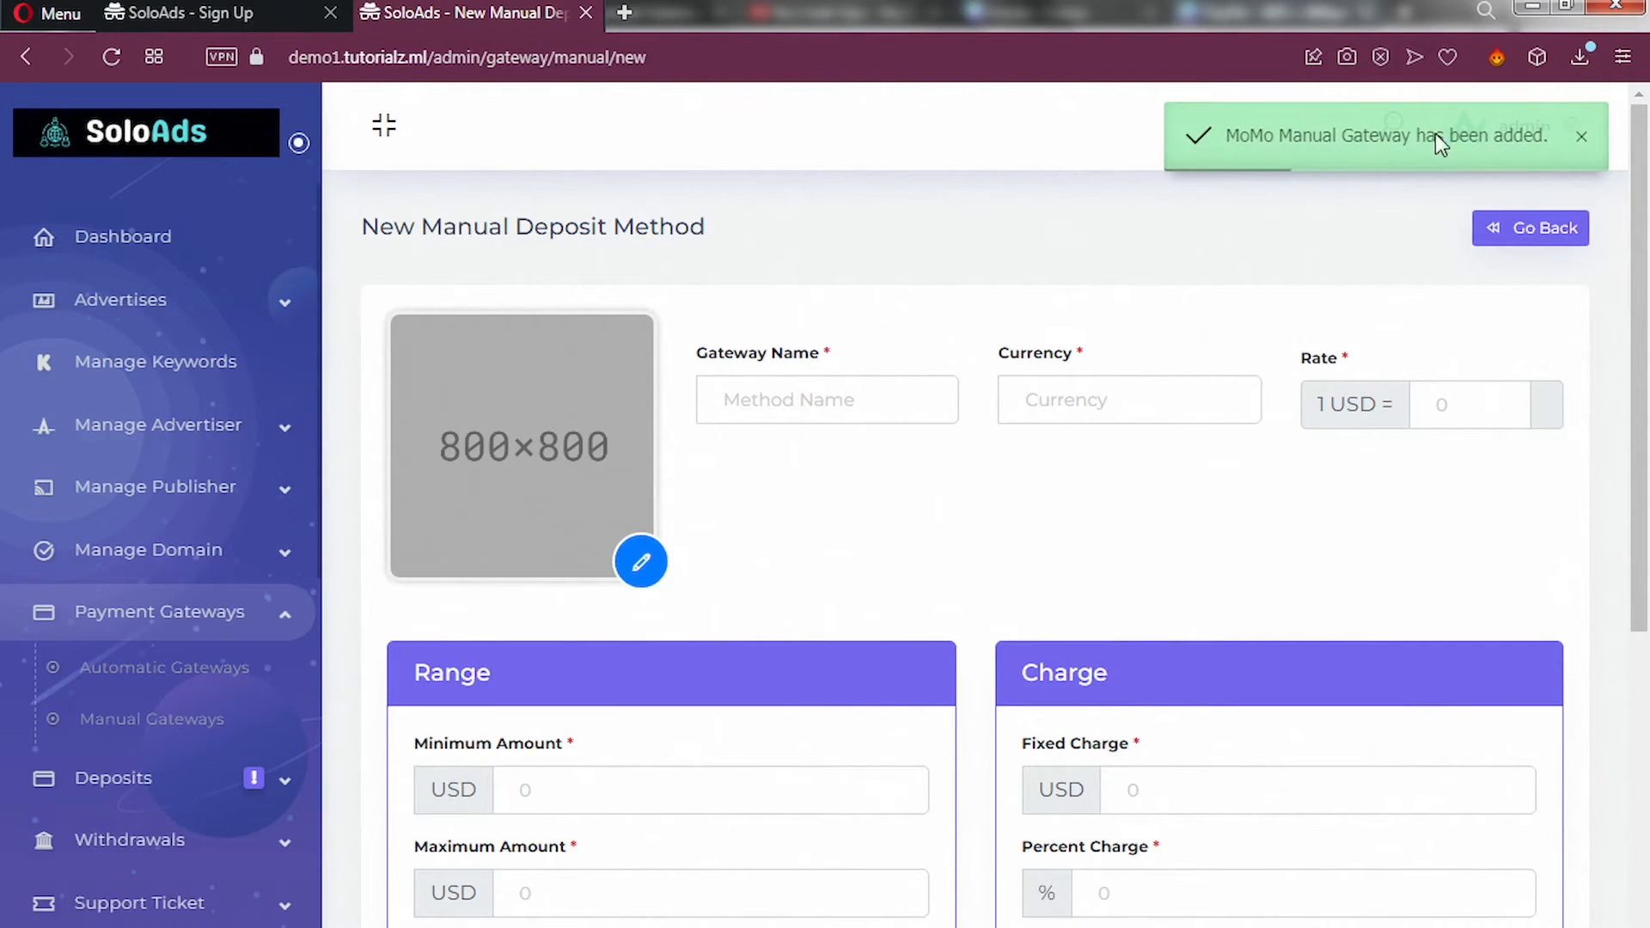
scroll(874, 541, "down", 5)
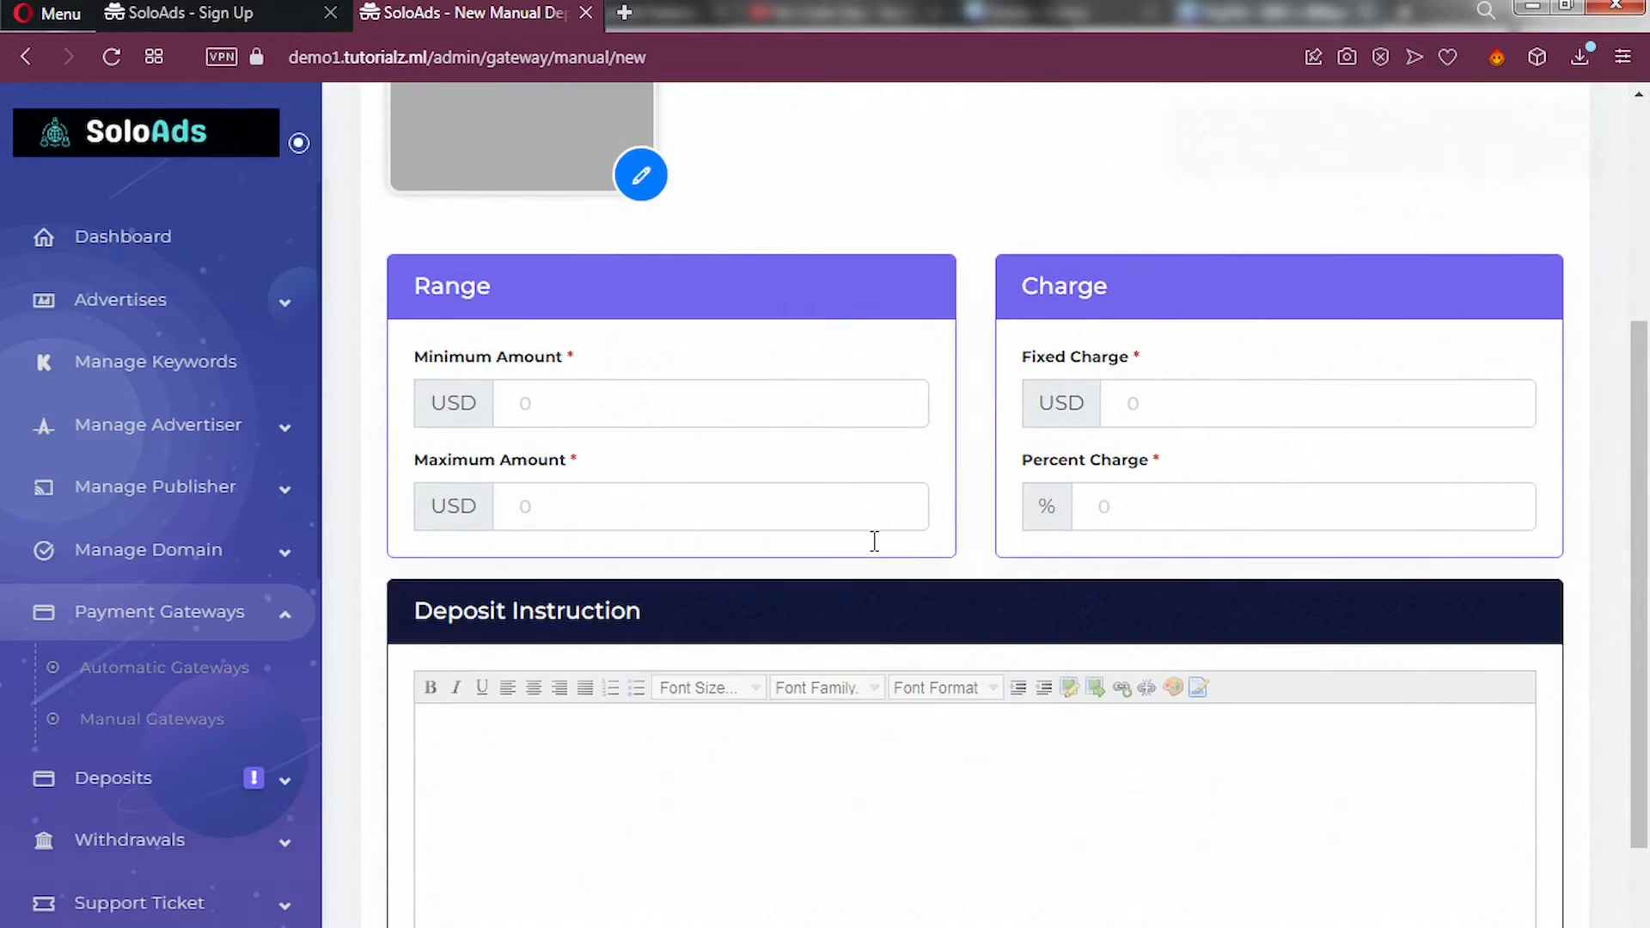
scroll(874, 541, "down", 3)
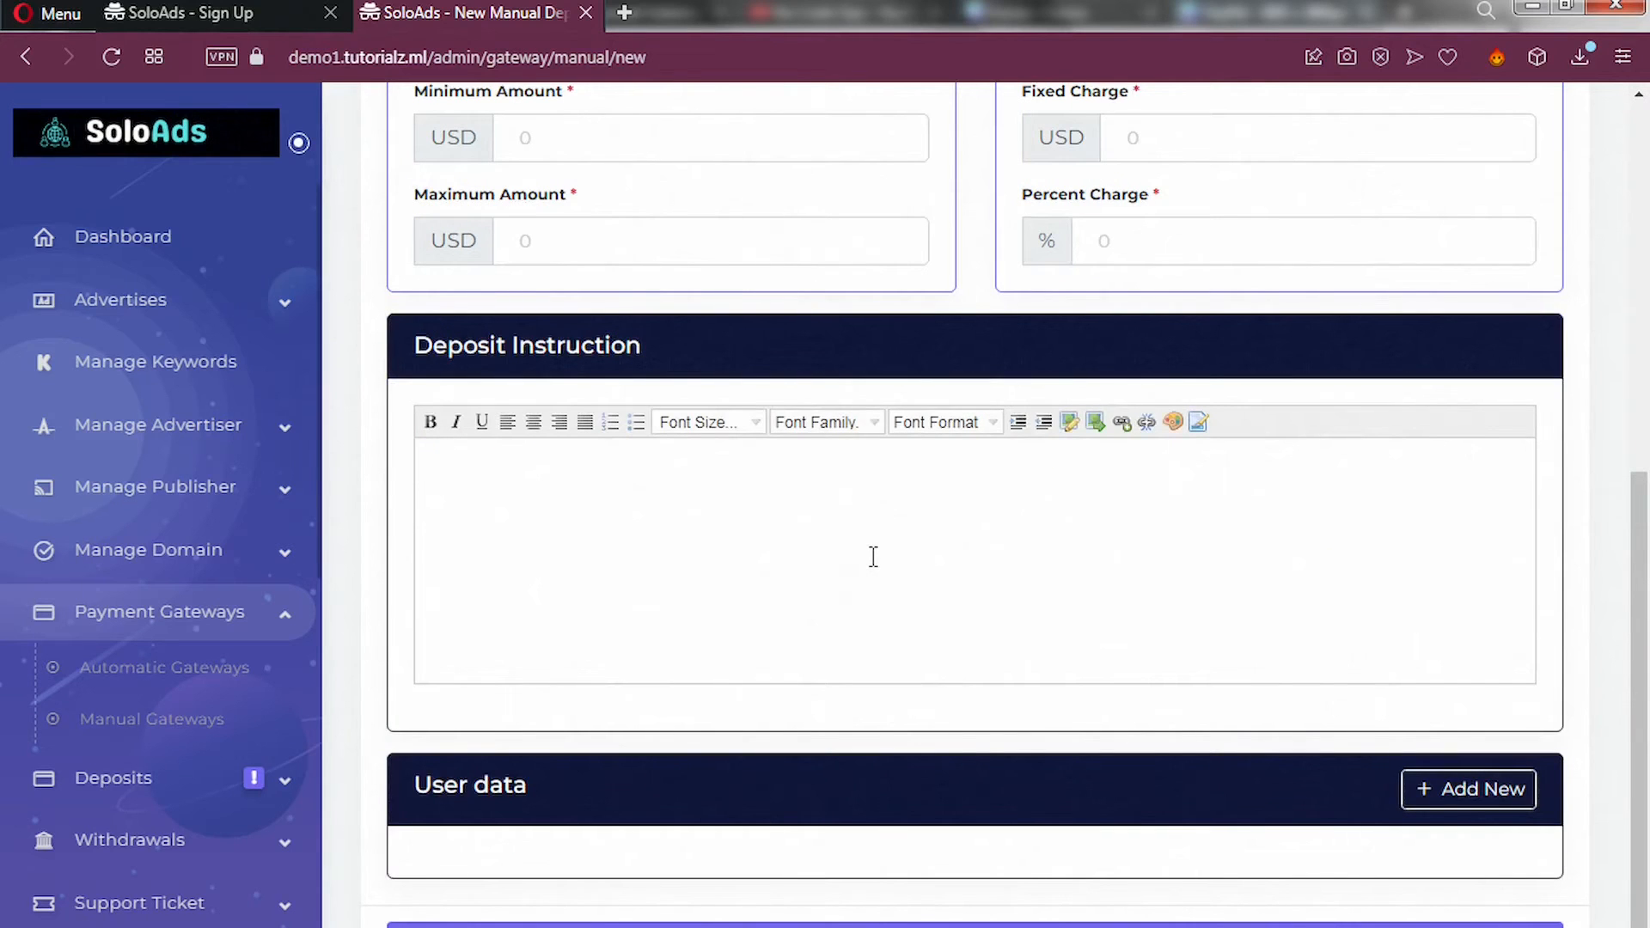
left_click(873, 560)
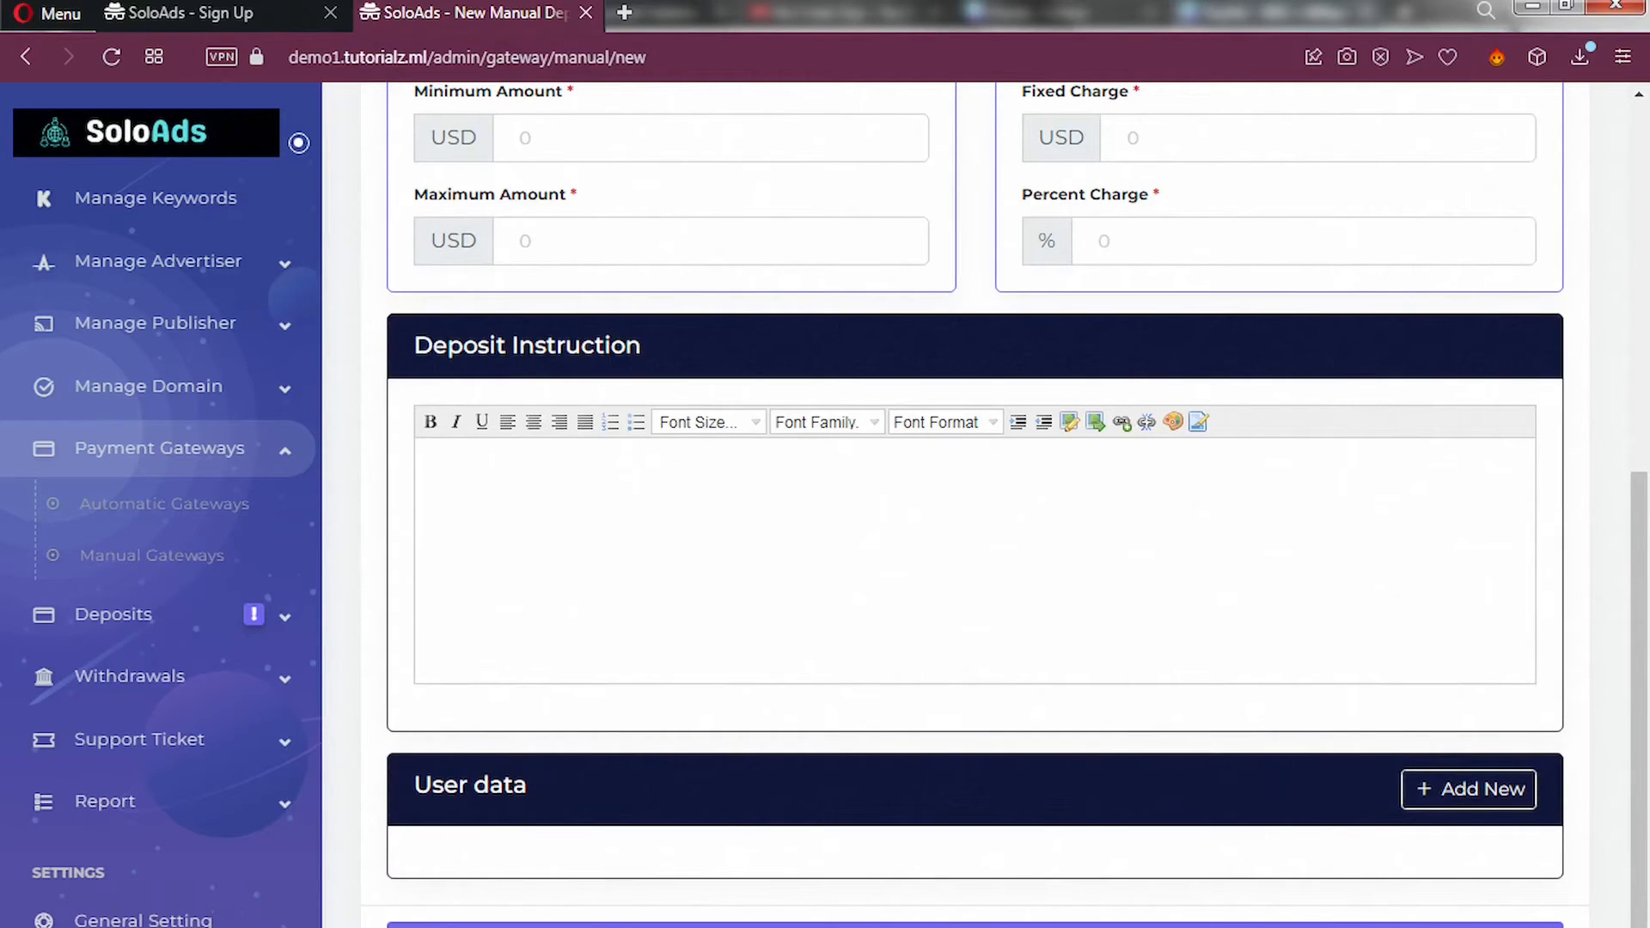
Expand Deposits and Withdrawals in the sidebar and go to Withdraw Methods.
left_click(285, 619)
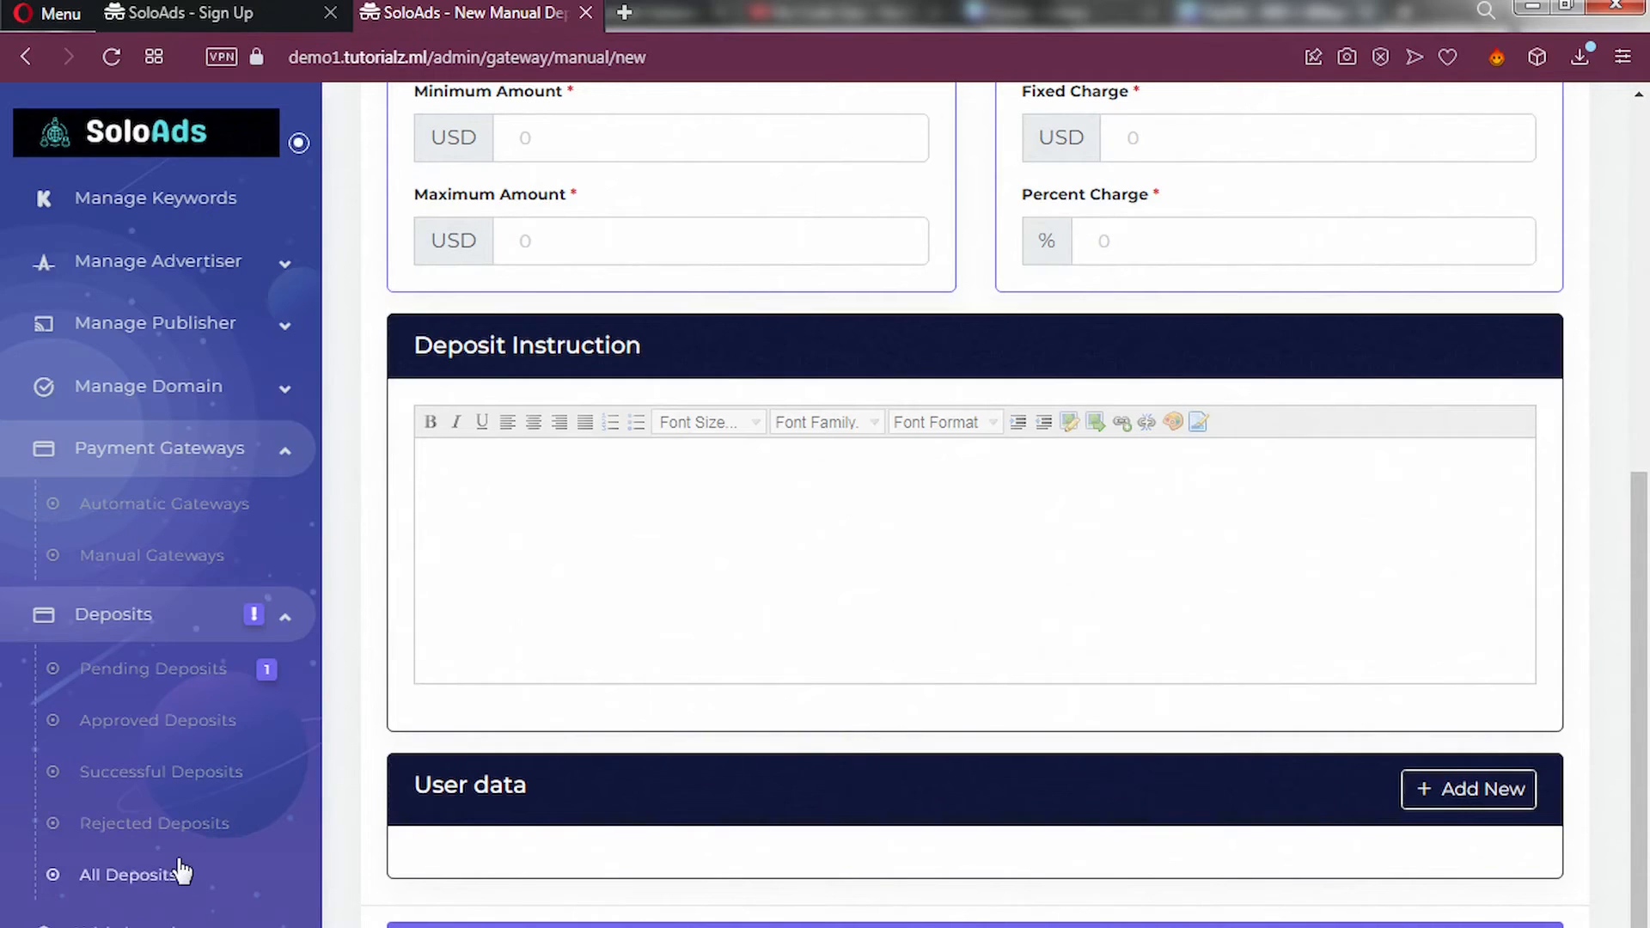
scroll(177, 870, "down", 5)
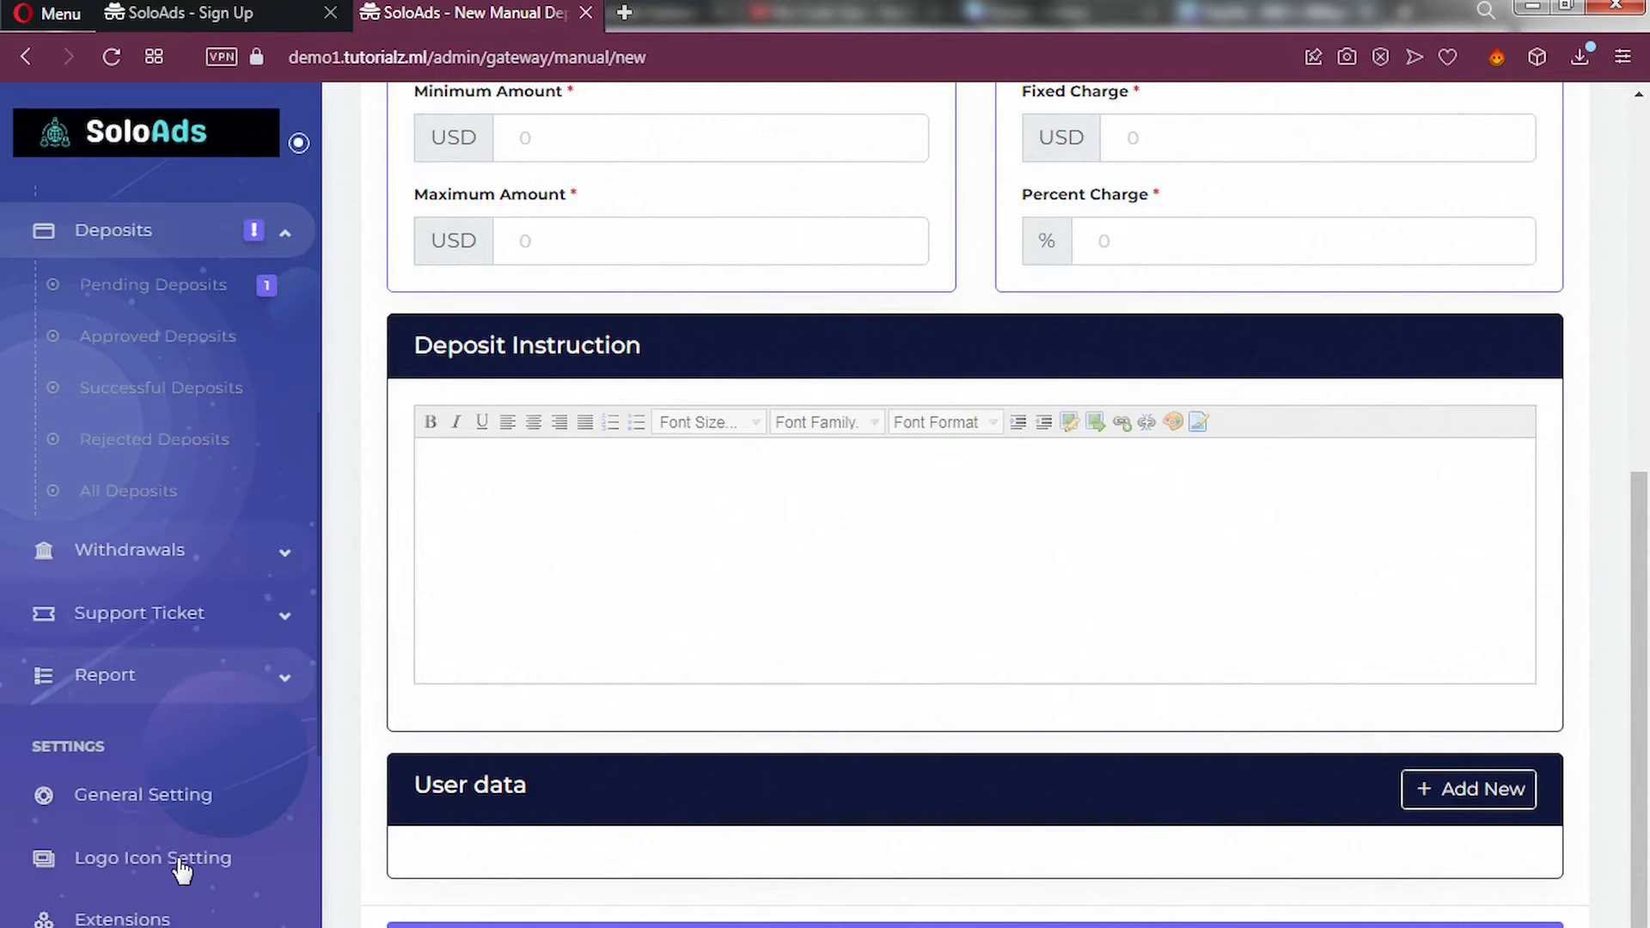
left_click(280, 555)
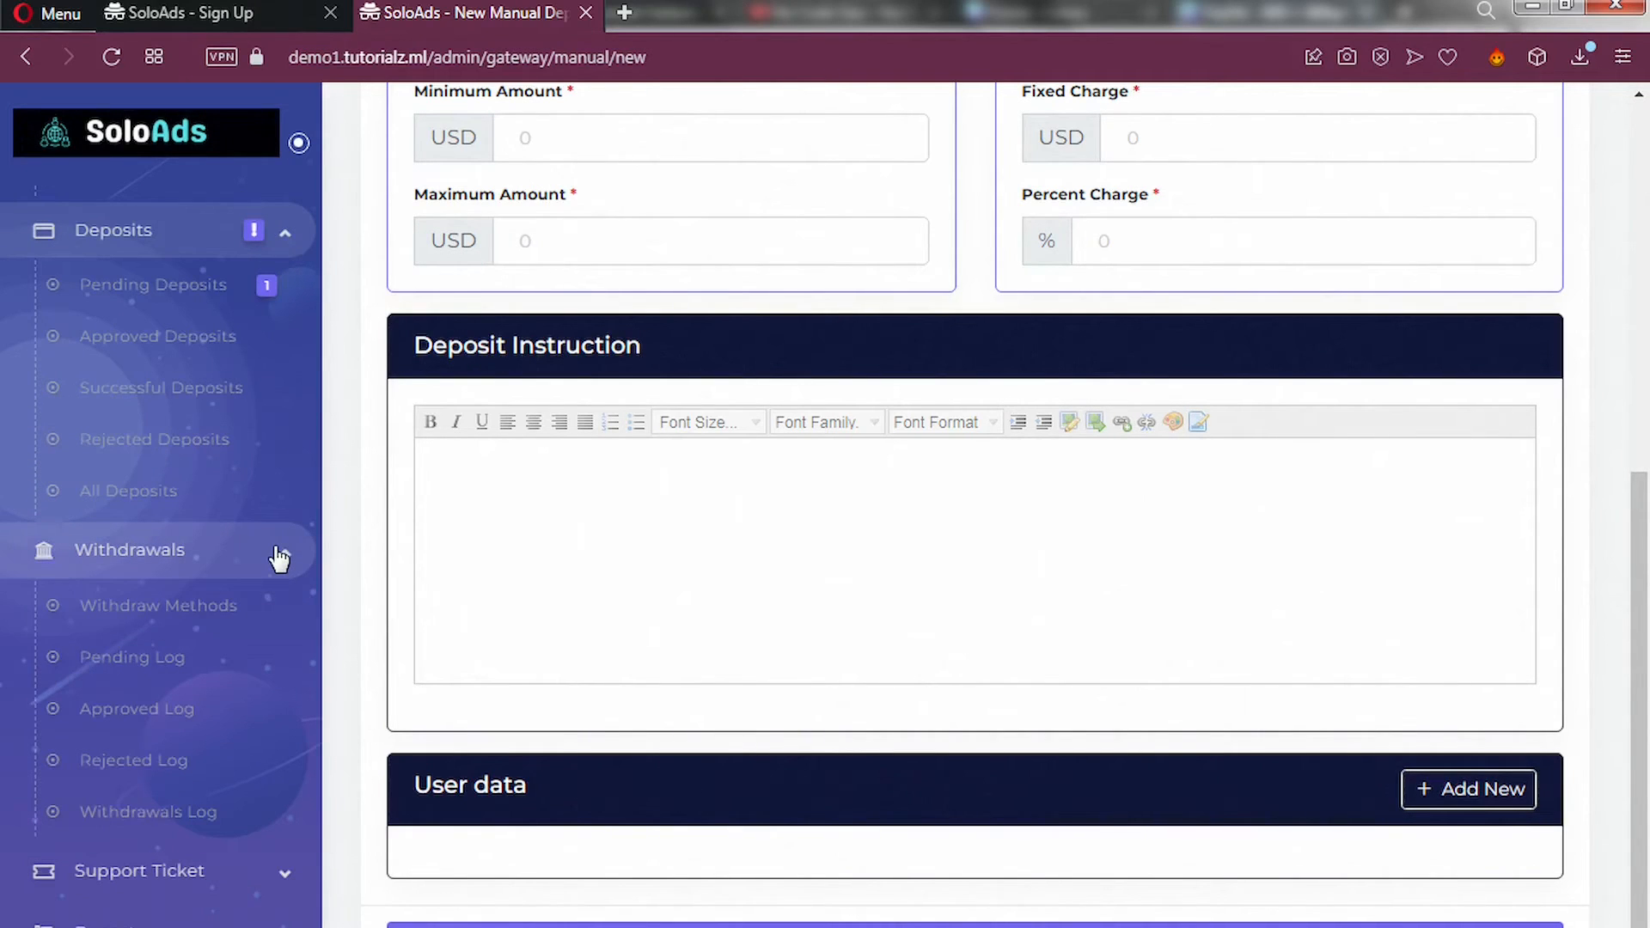
left_click(184, 619)
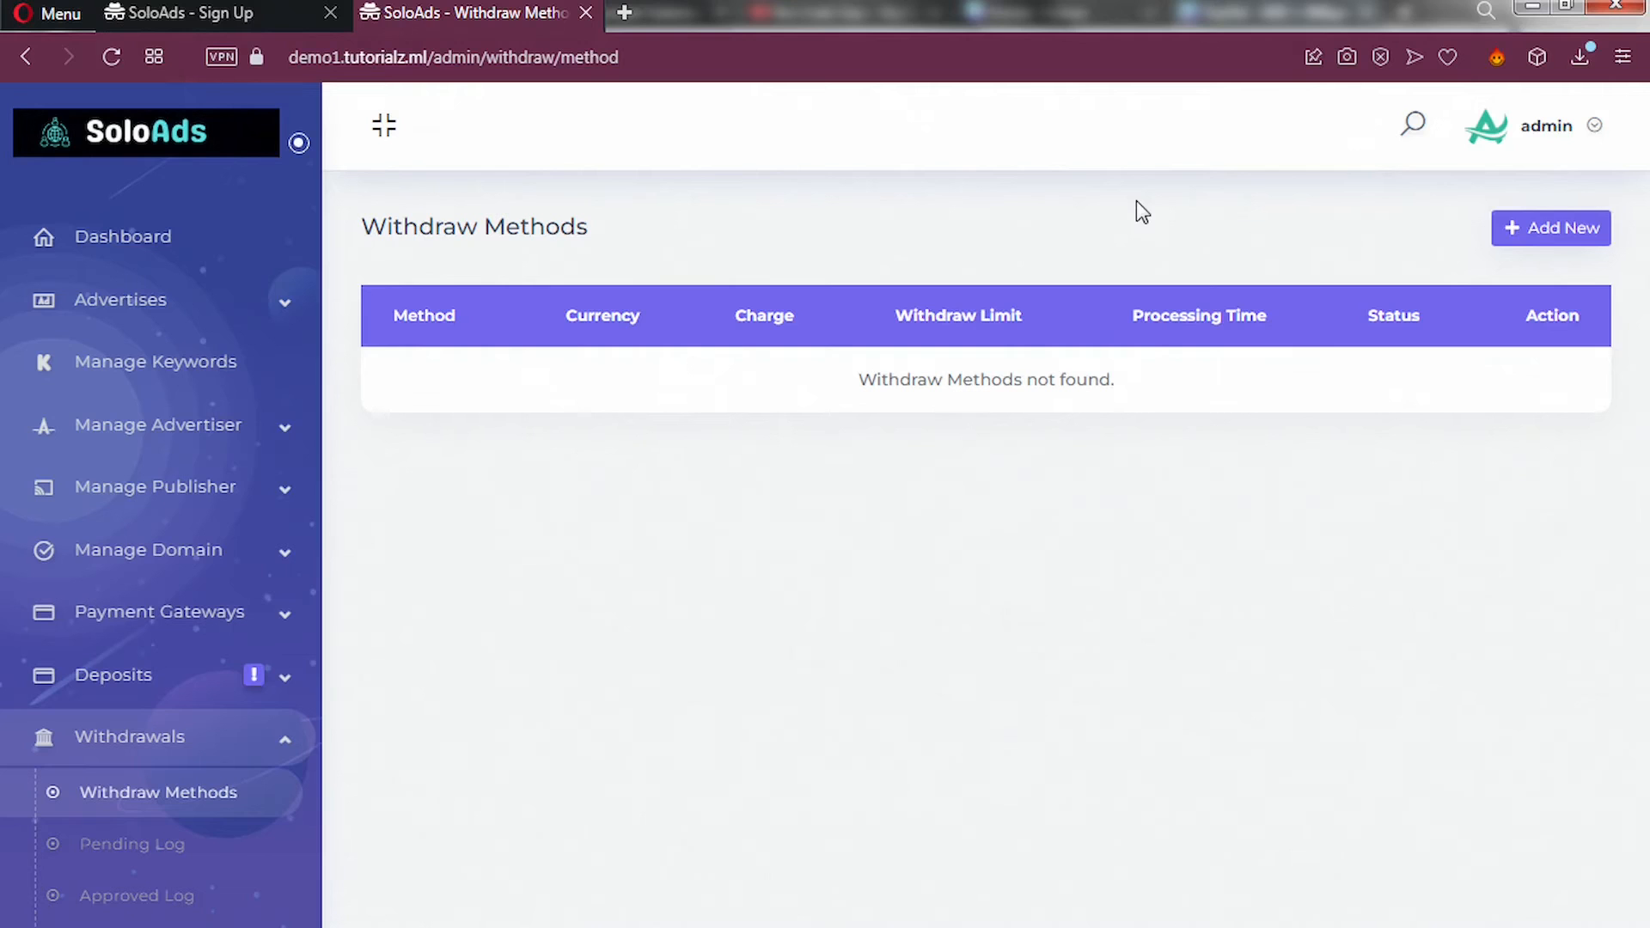
Start a new withdraw method from the Withdraw Methods page.
left_click(1557, 239)
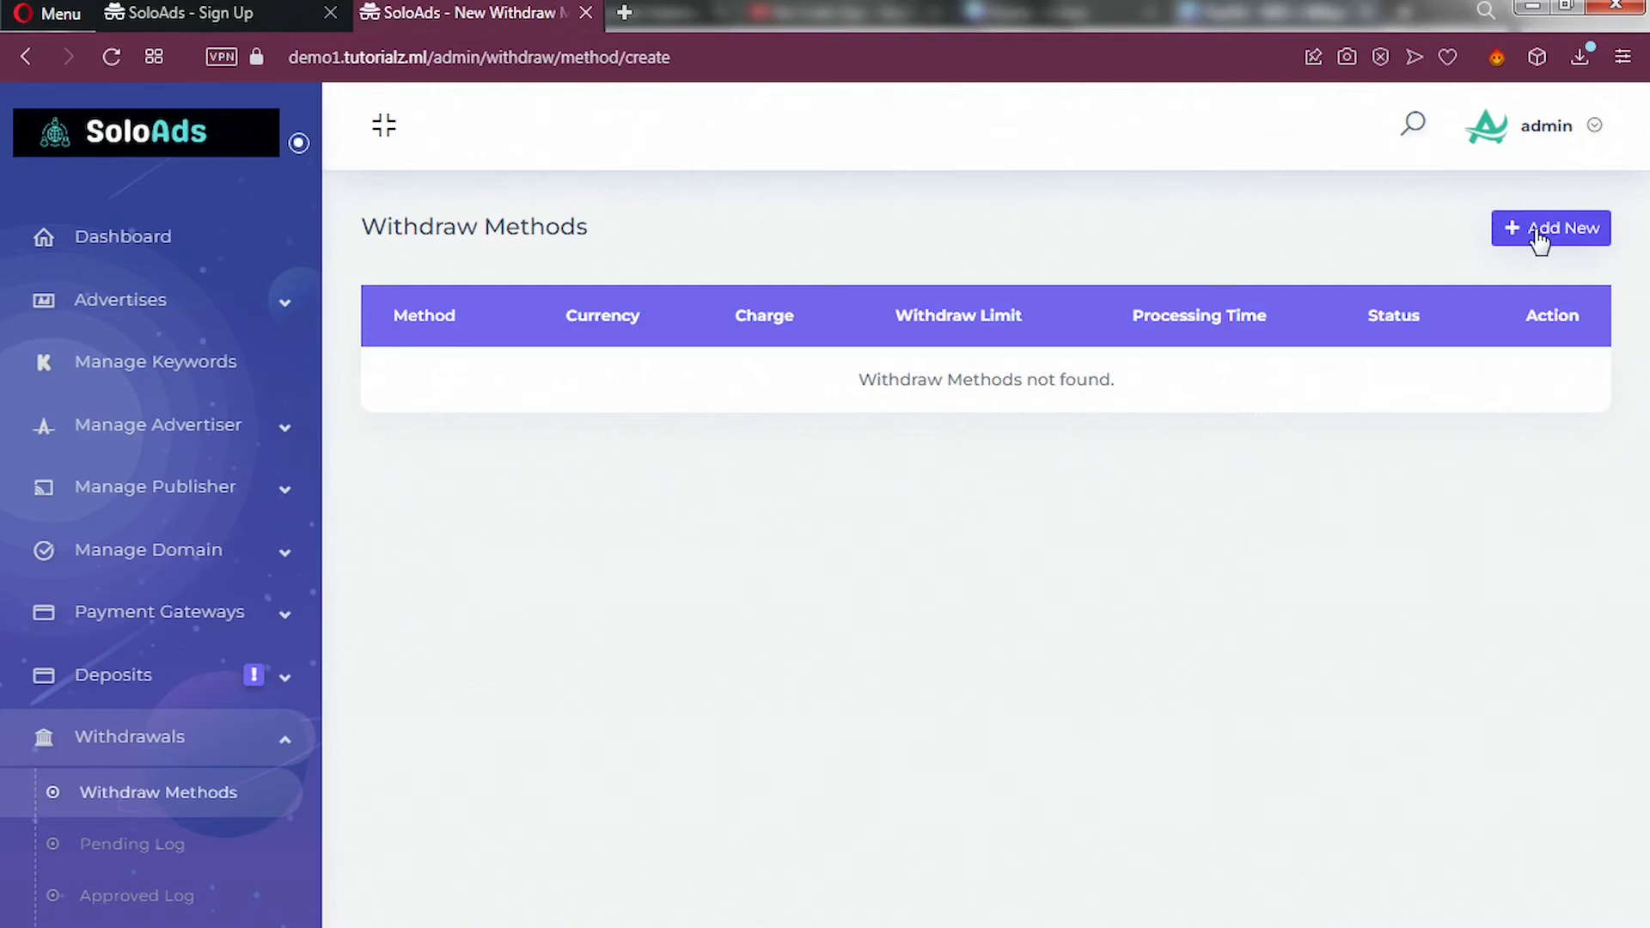
scroll(851, 446, "down", 3)
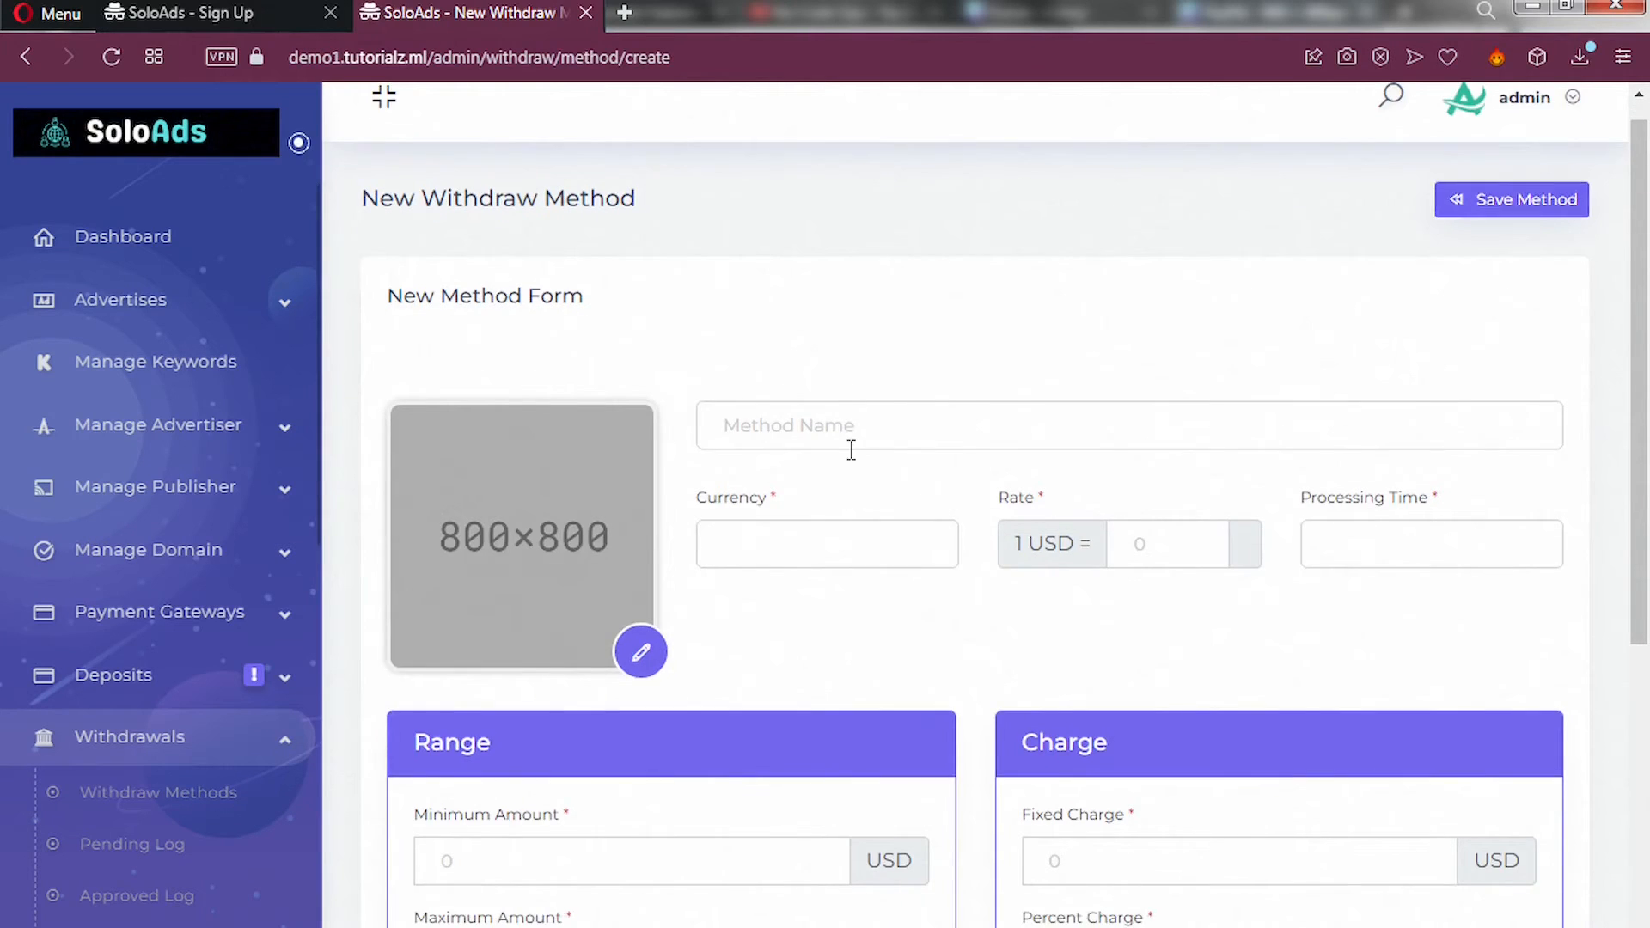
Enter PayPal as the method name, USD as currency, rate 1 and processing time 2.
left_click(856, 192)
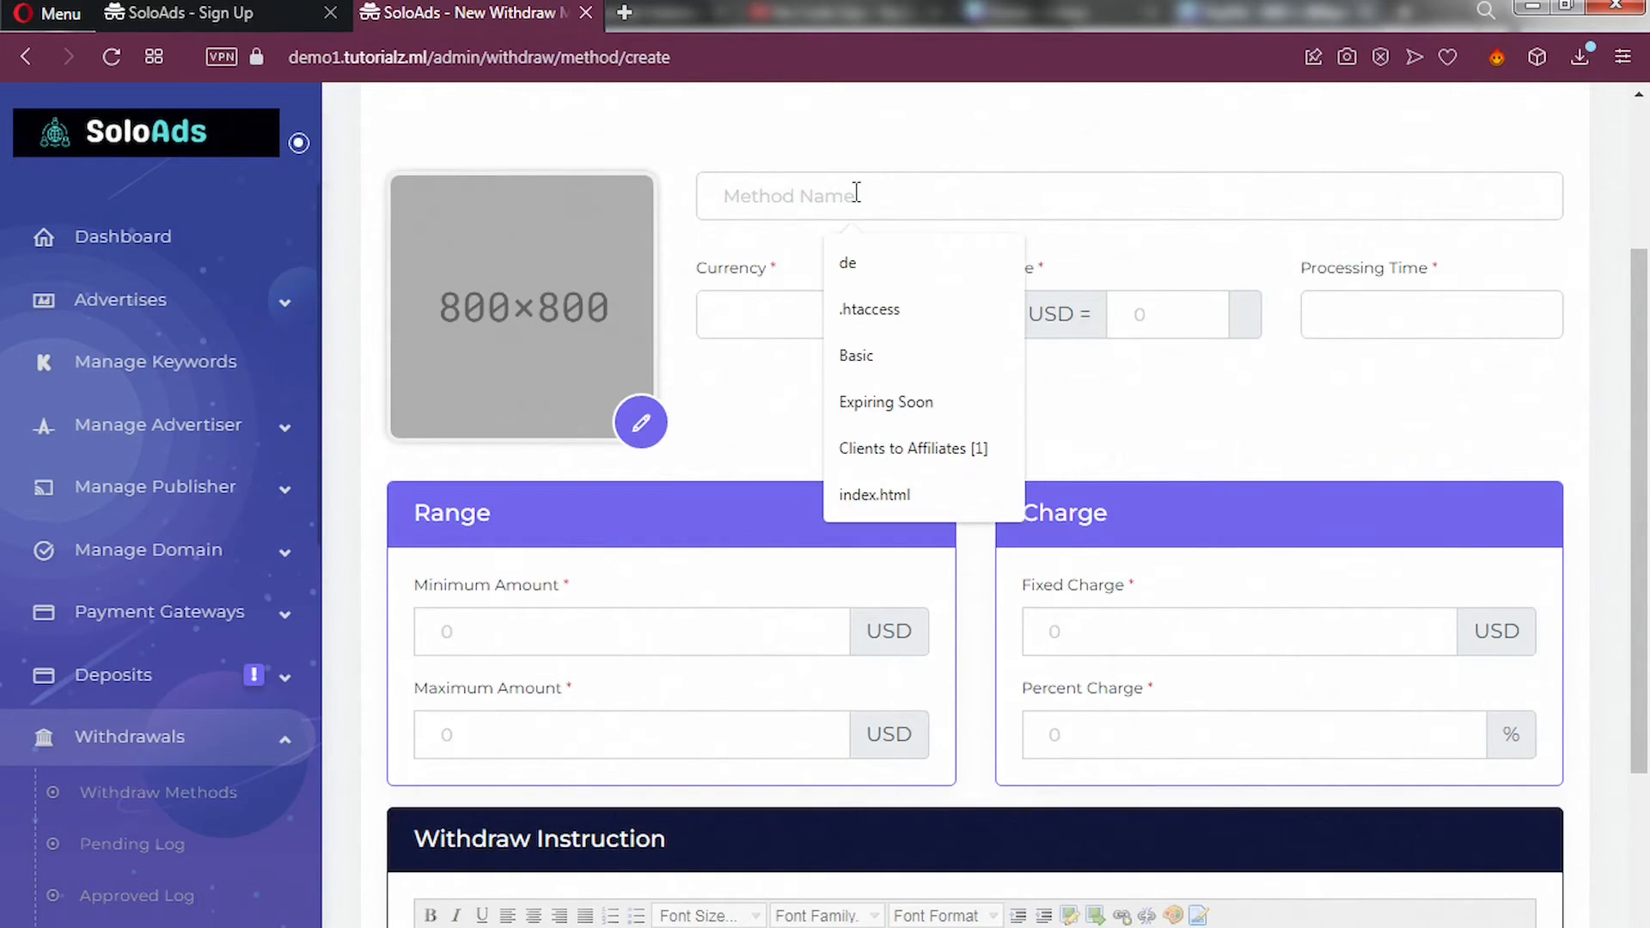
type("Pay")
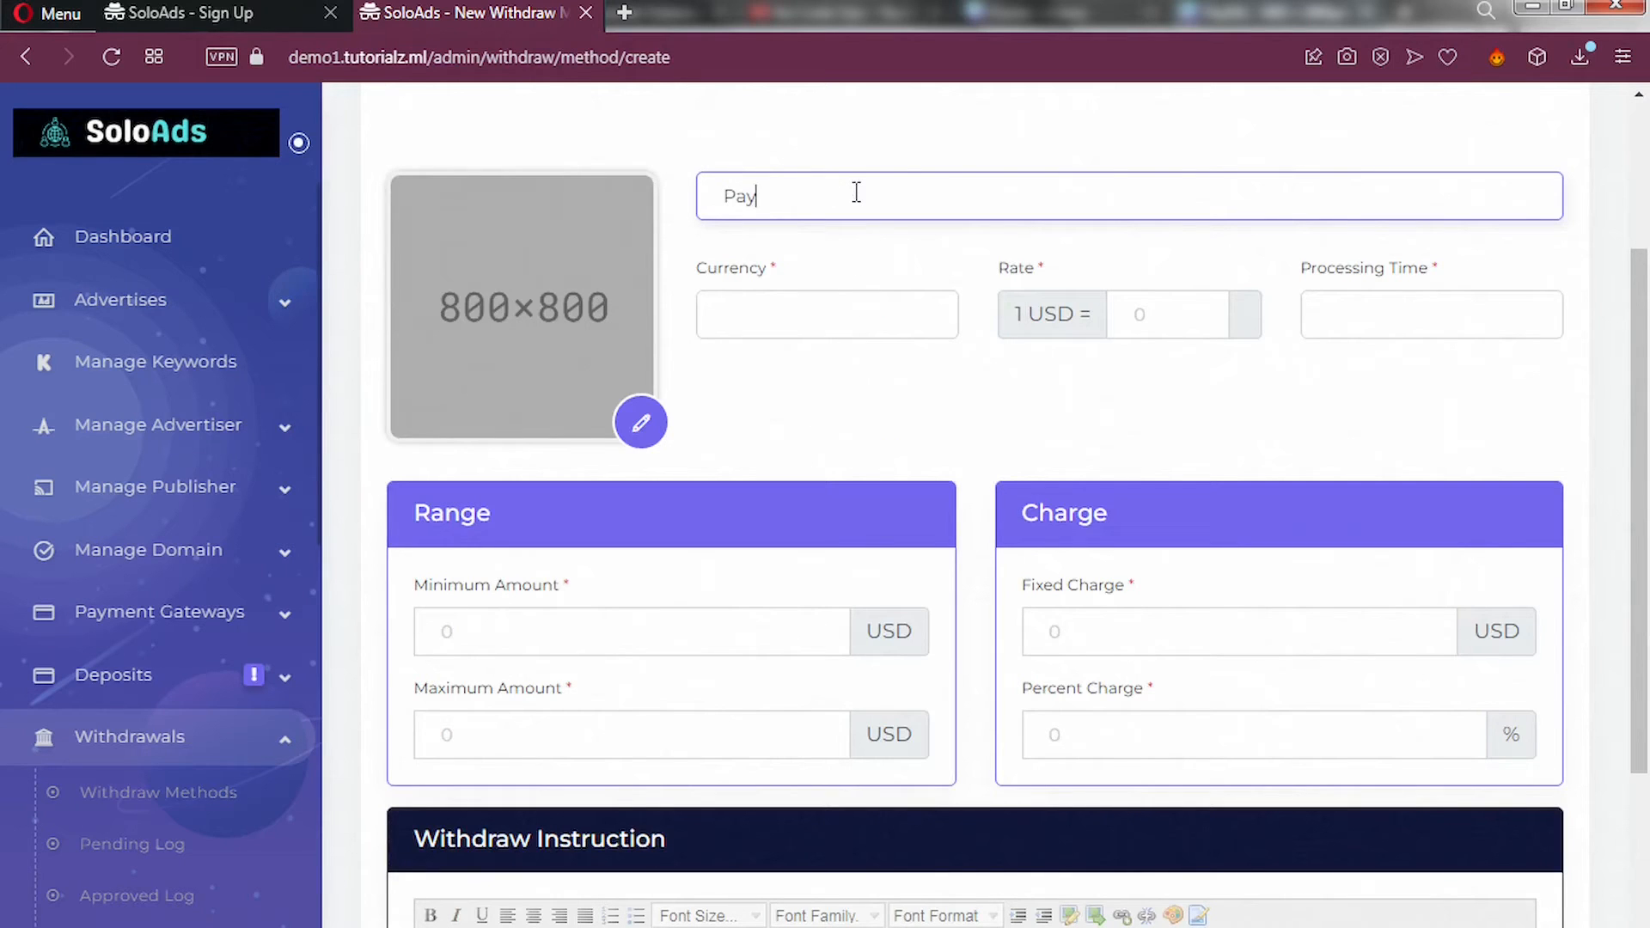
type("Pal")
left_click(829, 315)
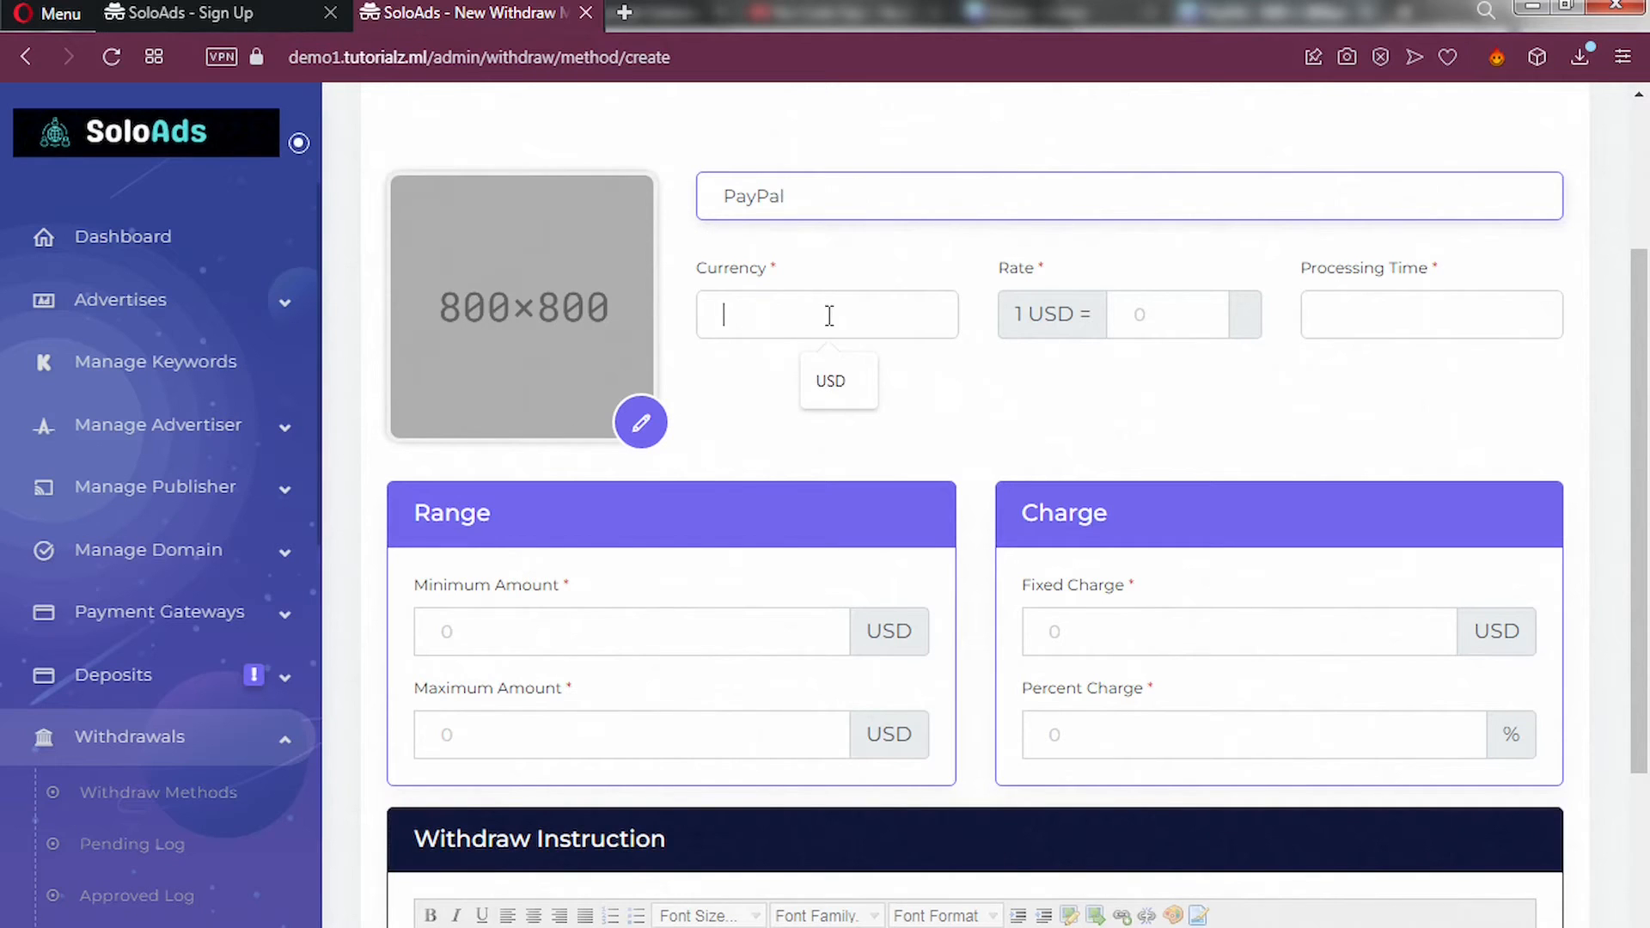
left_click(837, 384)
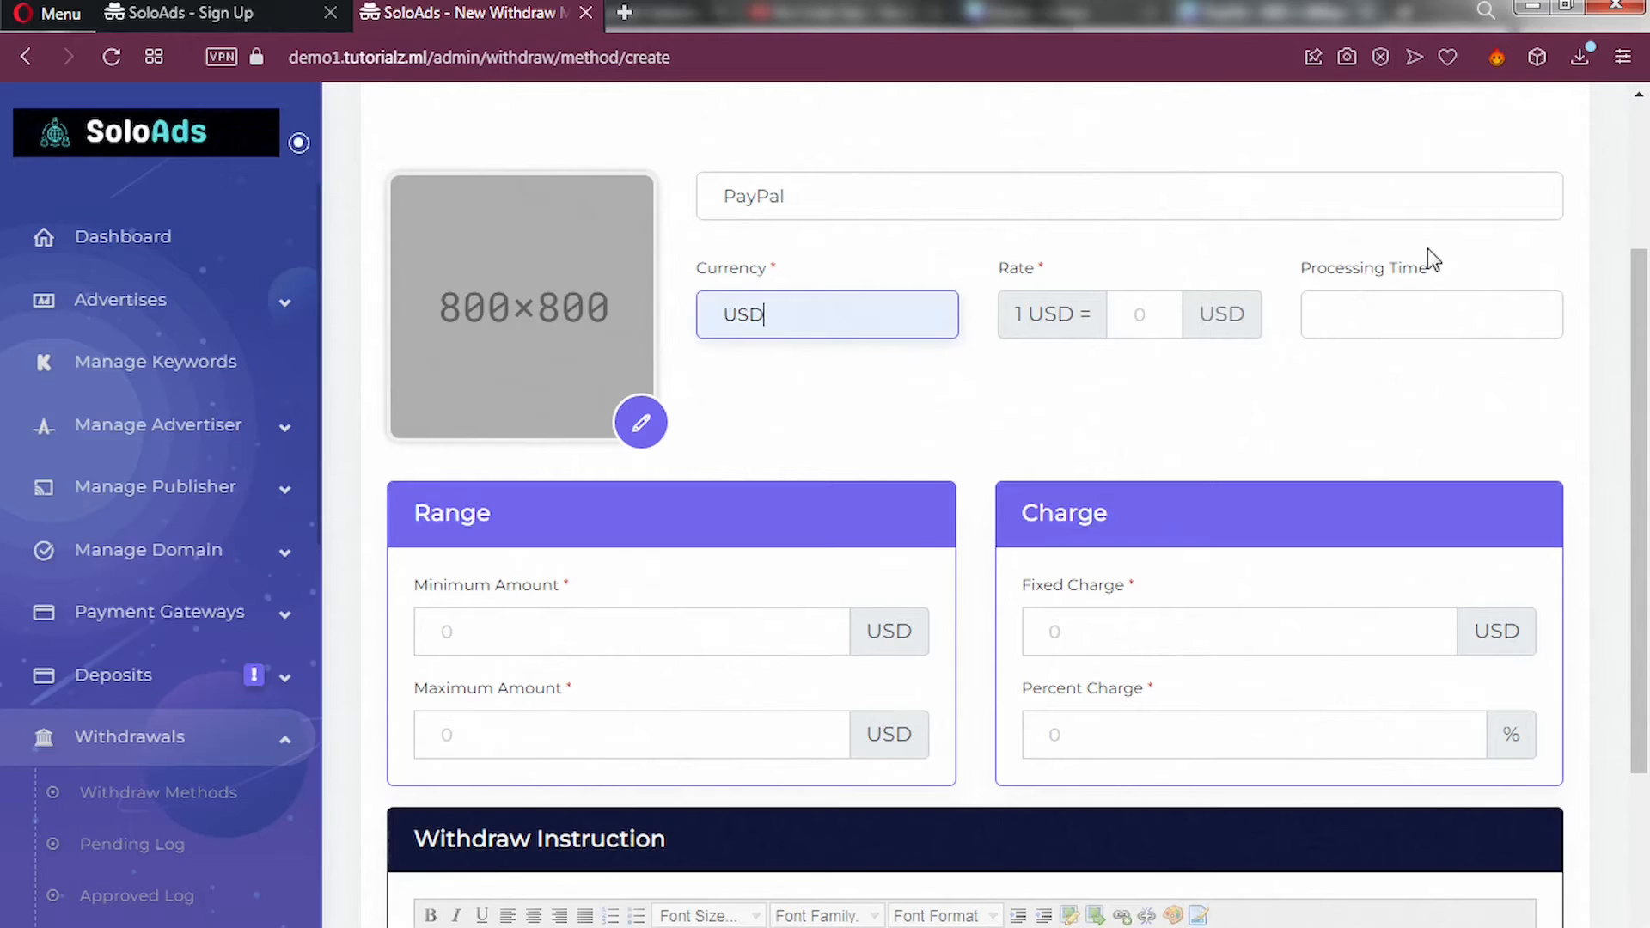
left_click(1173, 316)
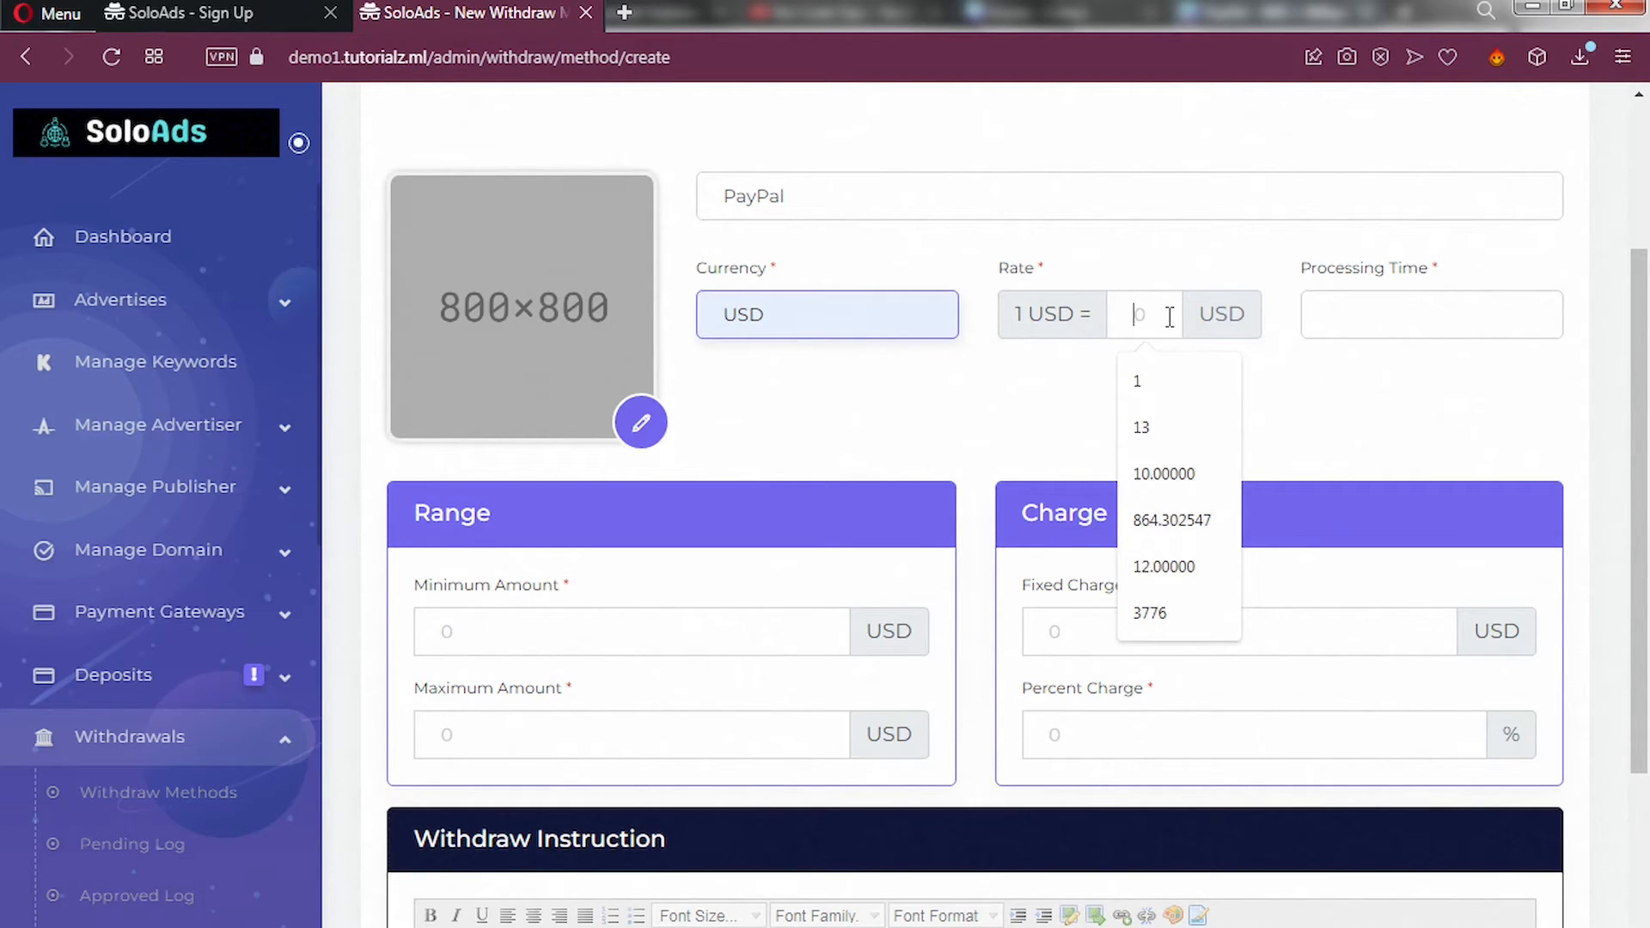
type("1")
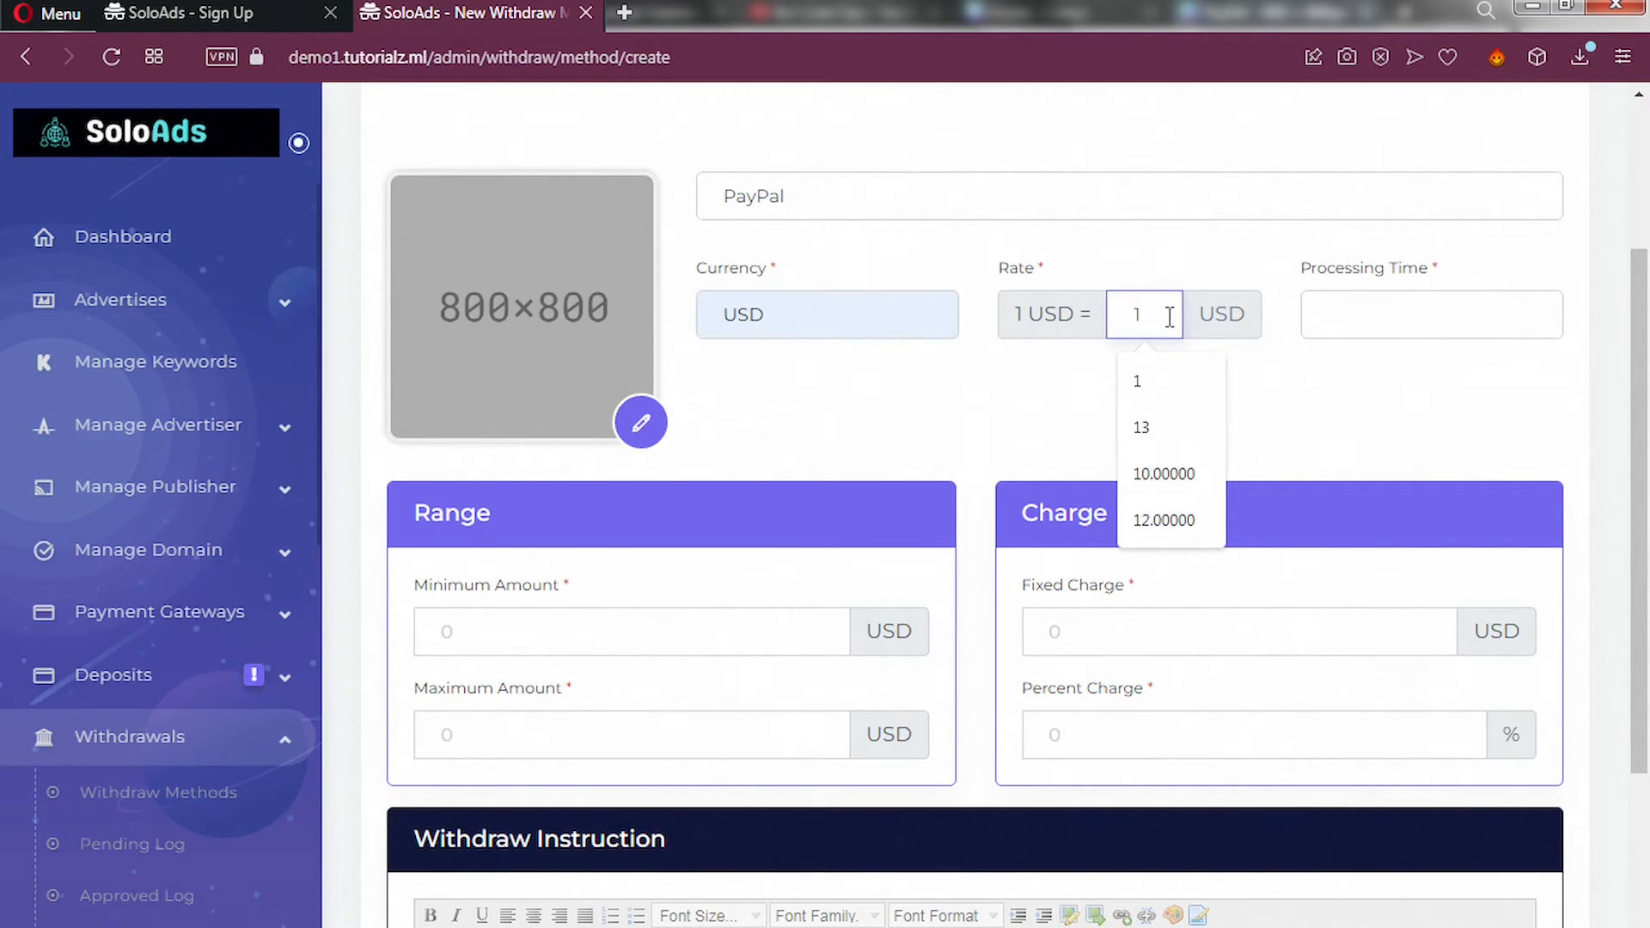
left_click(1410, 314)
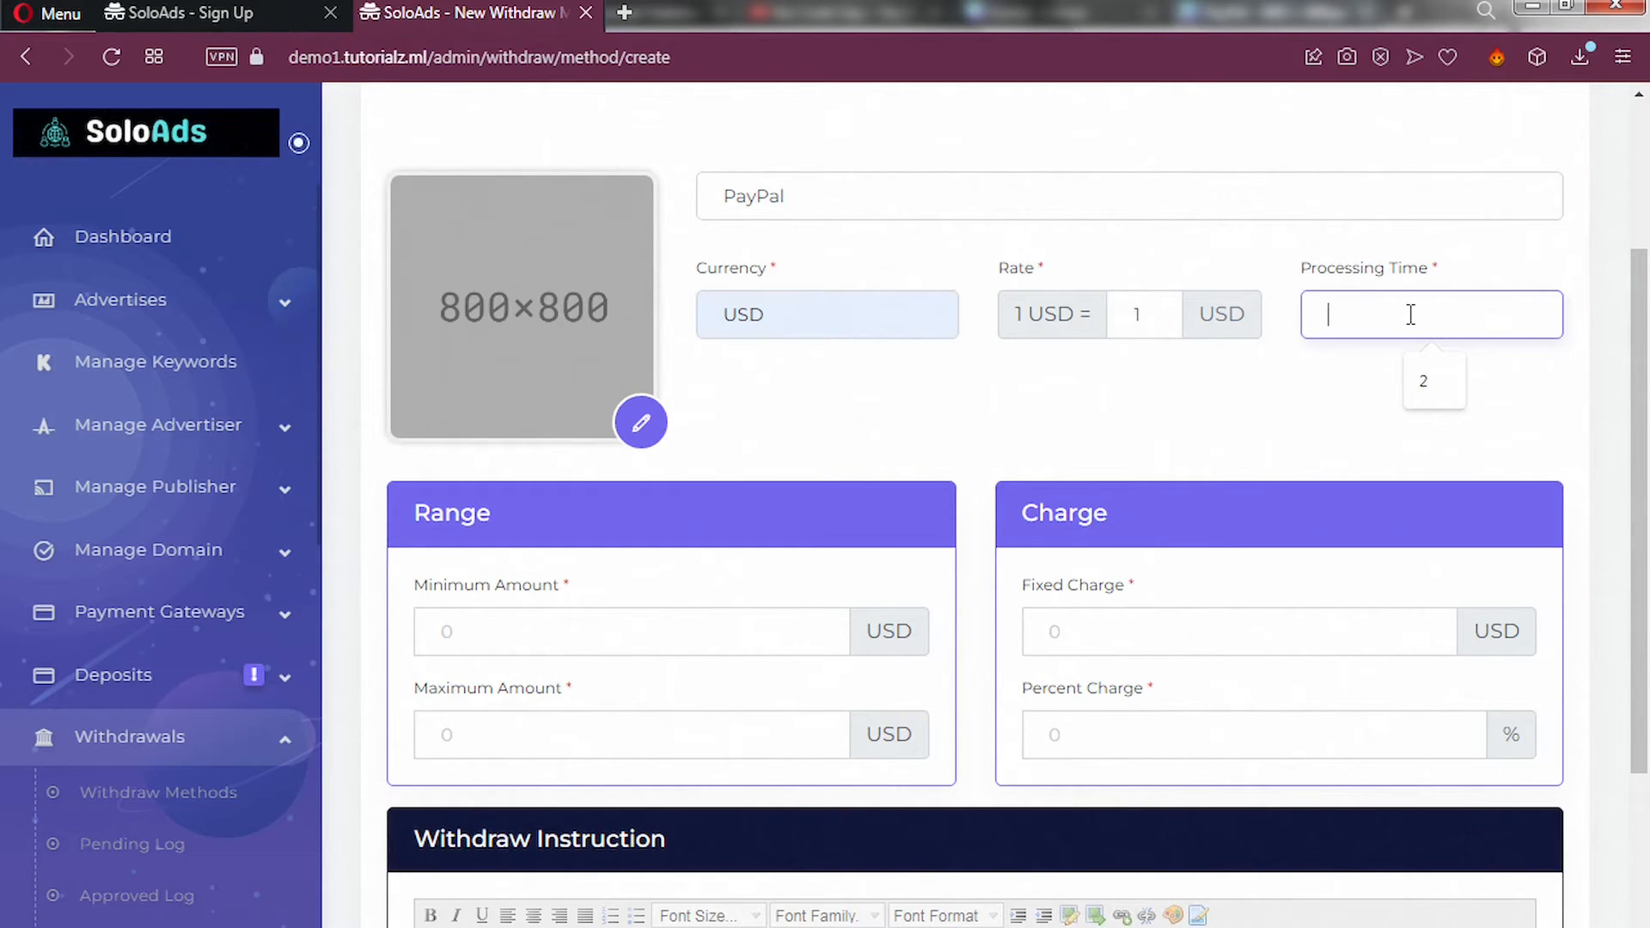
left_click(1421, 388)
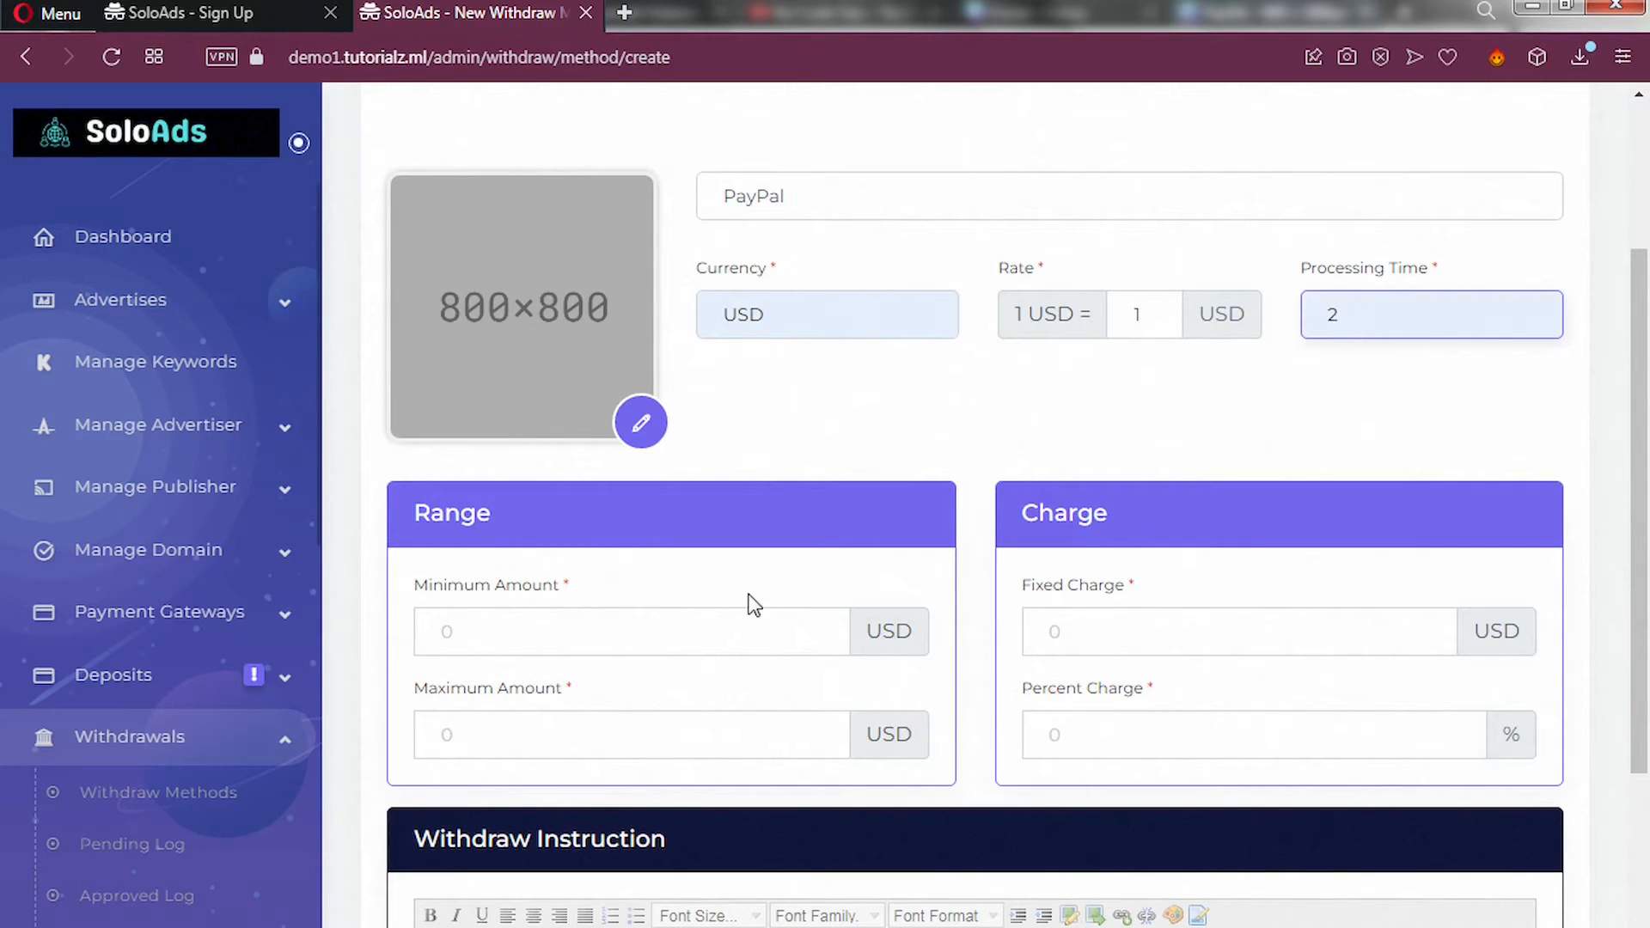
Set the withdrawal limits to a minimum of 1 and a maximum of 1000 USD.
left_click(603, 643)
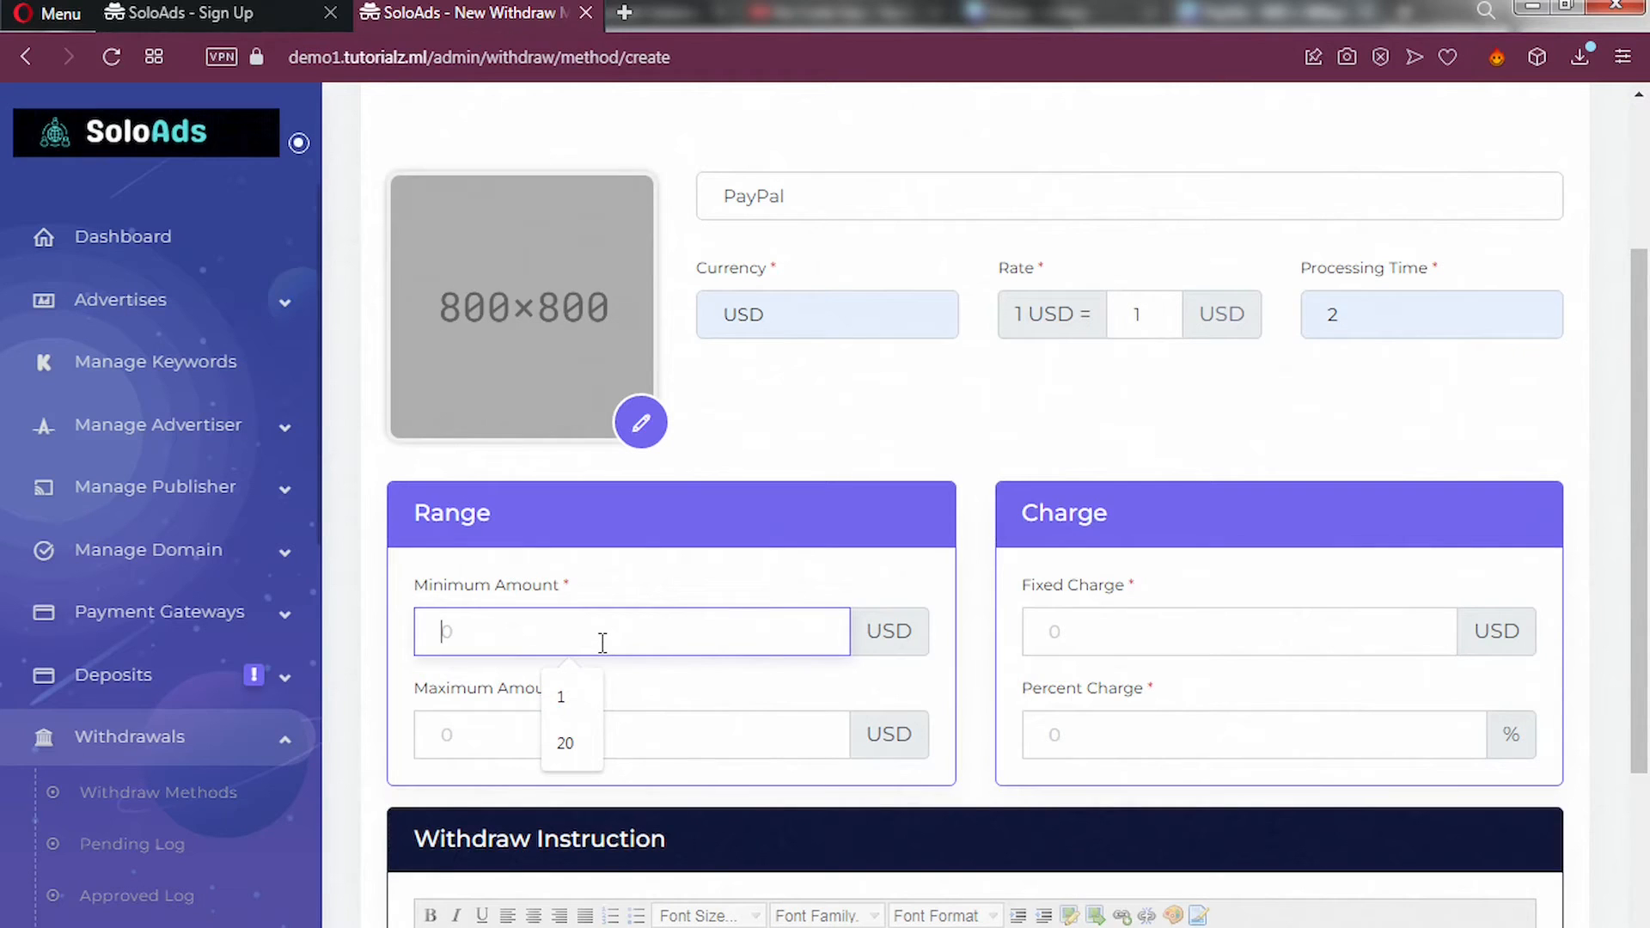
type("1")
left_click(507, 734)
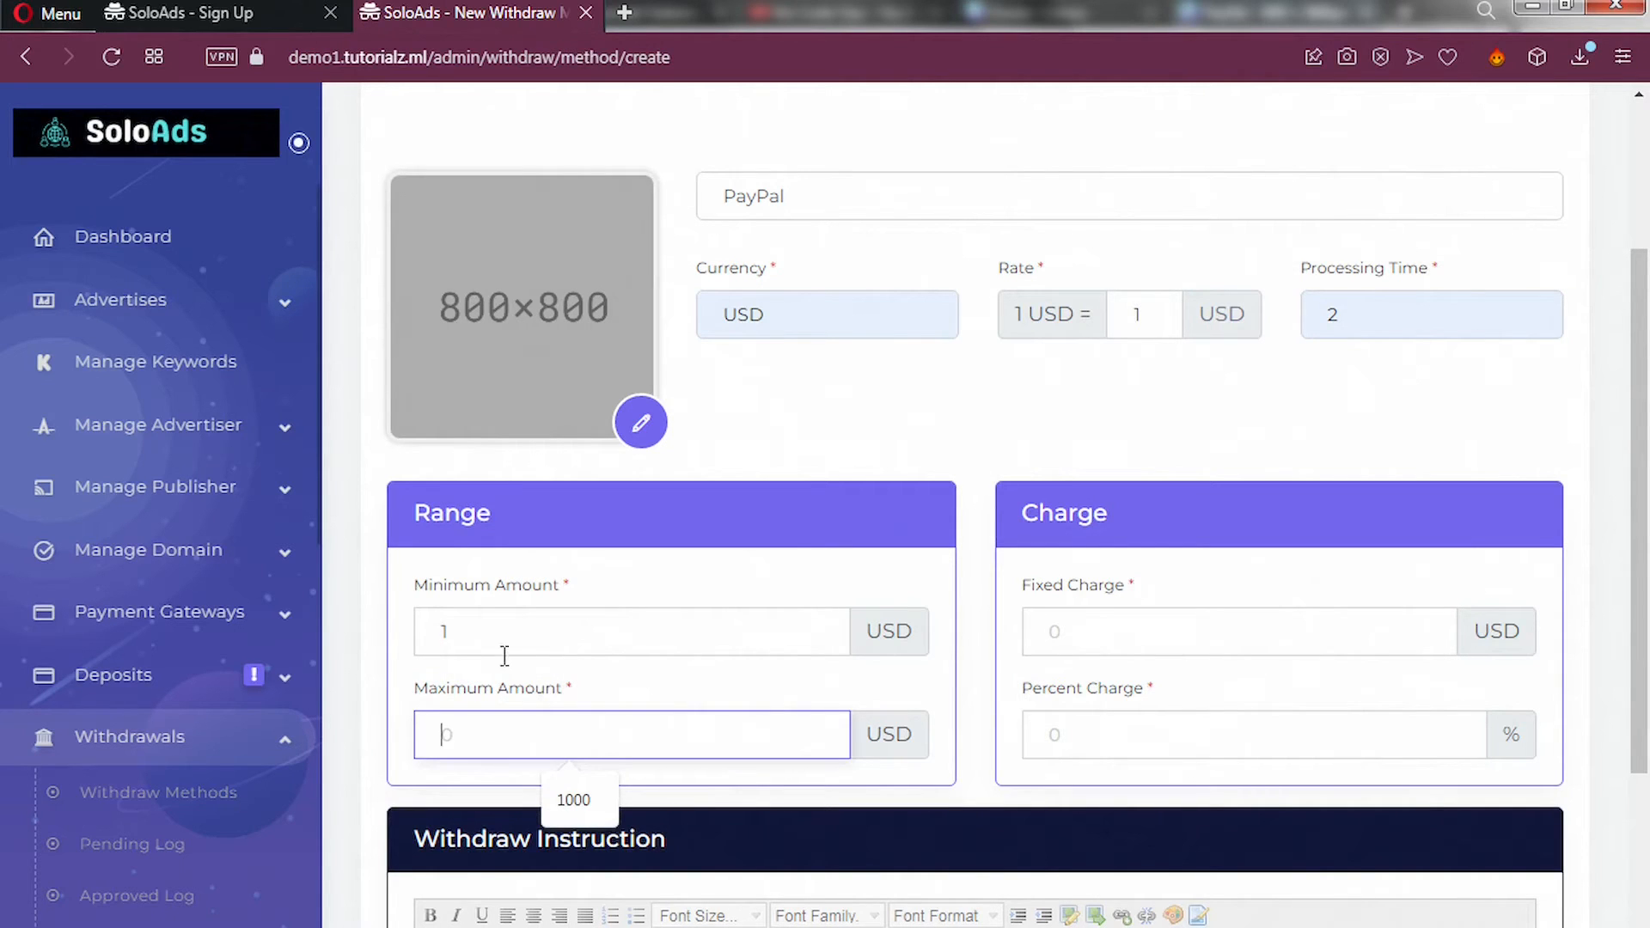
type("1000")
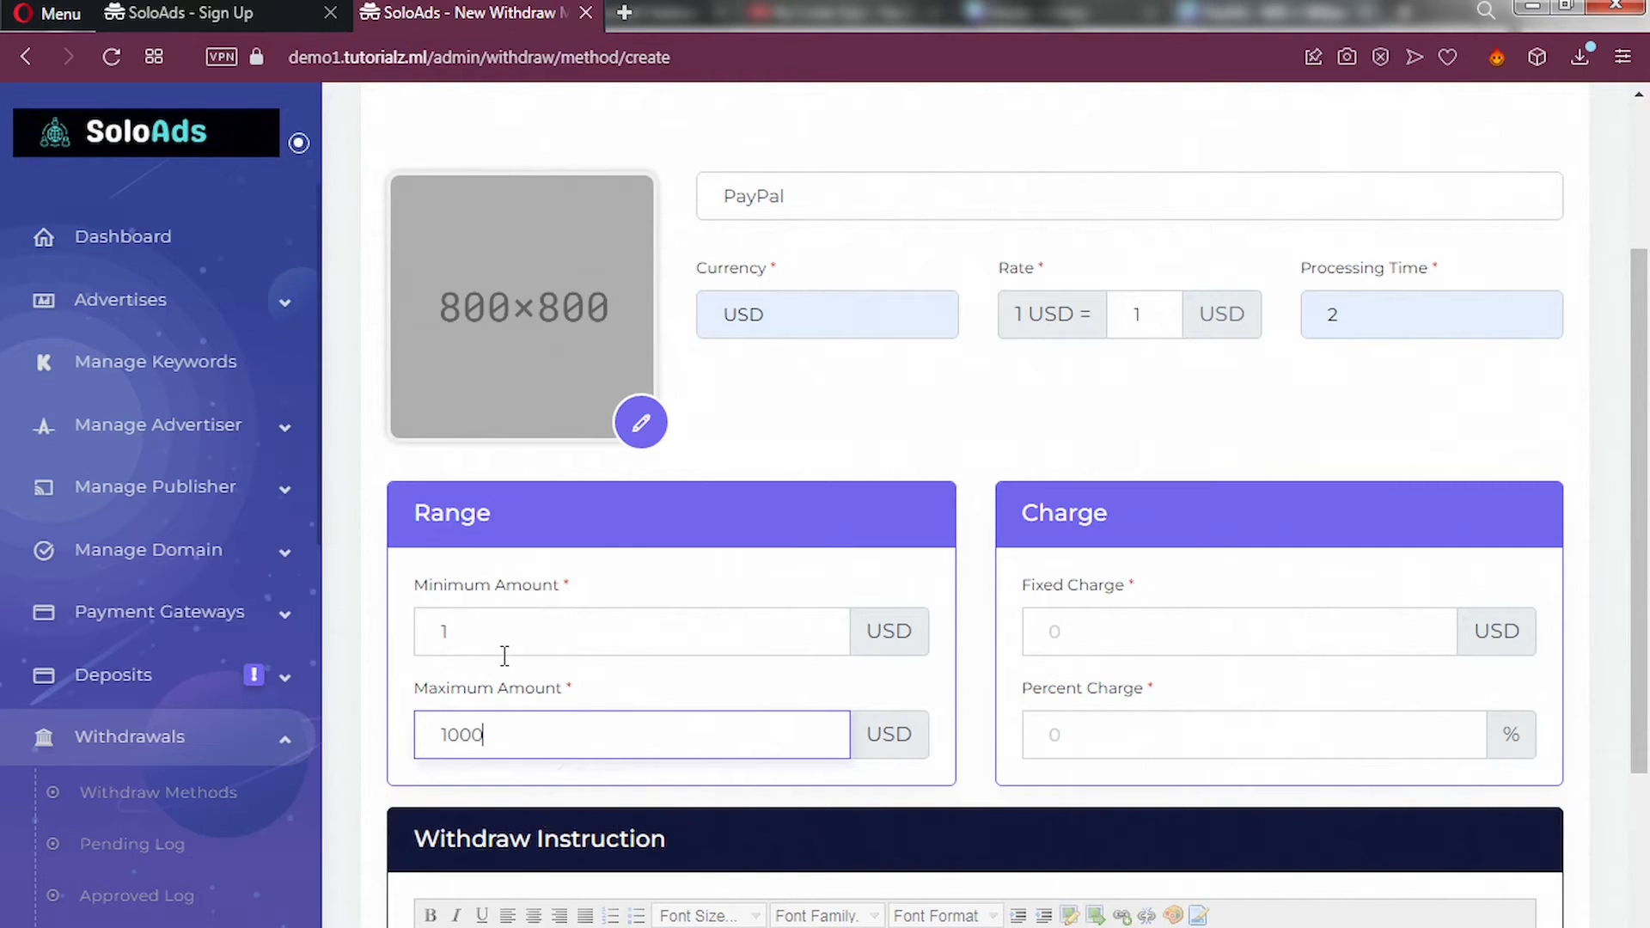
Set a fixed charge of 1 USD and a percent charge of 30.
left_click(1065, 638)
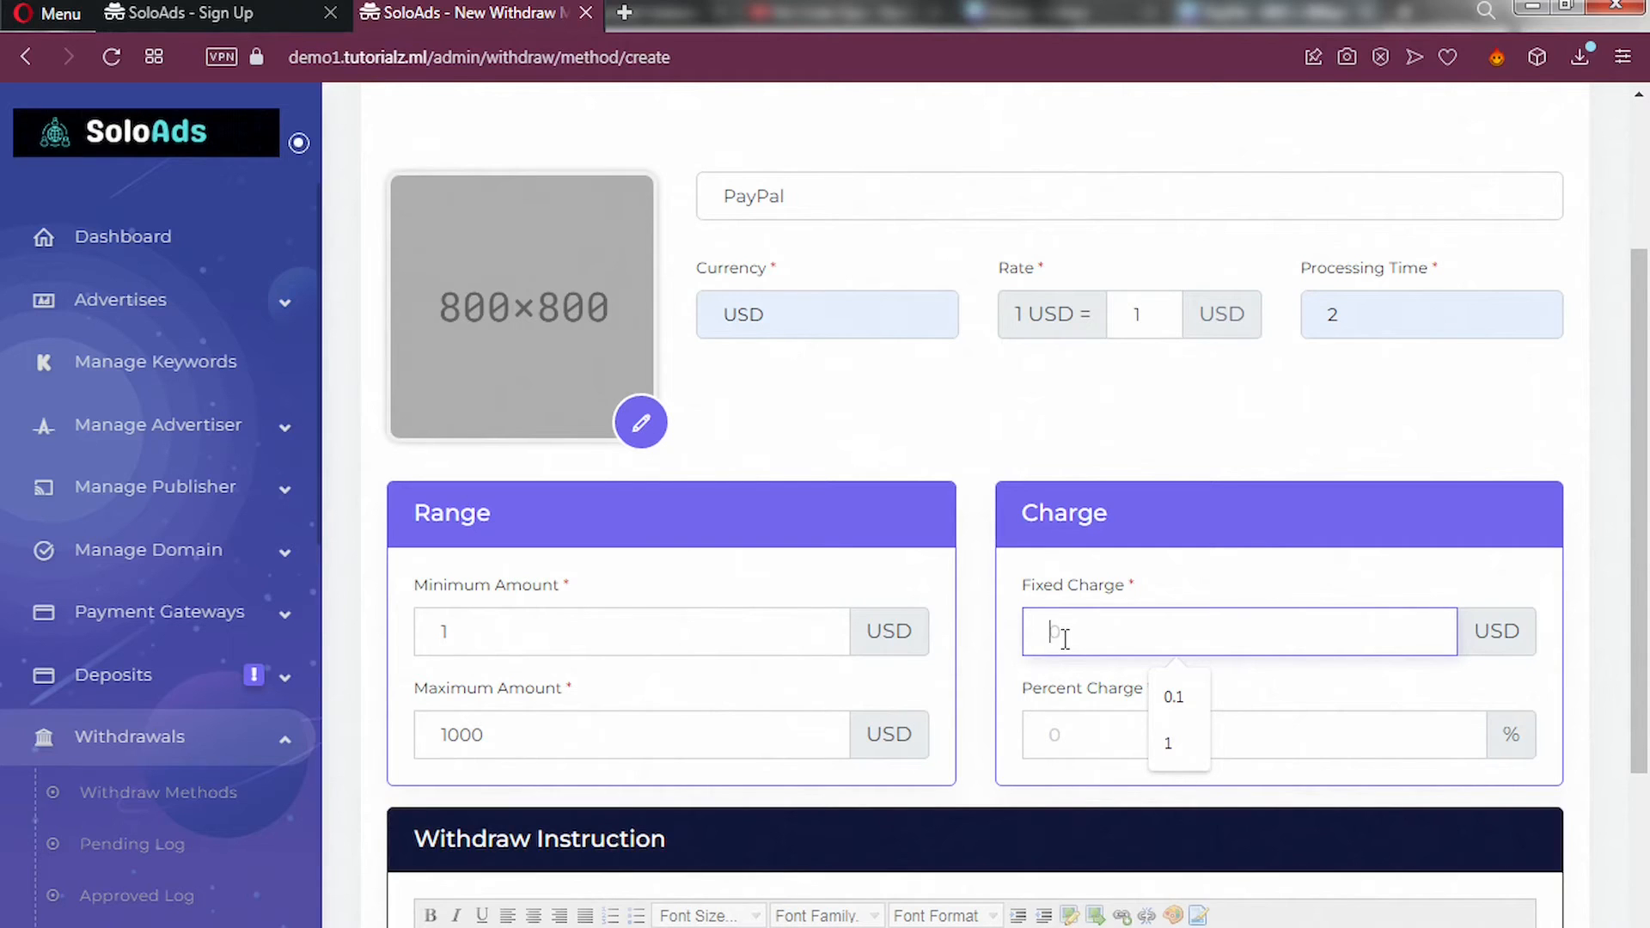
left_click(1070, 739)
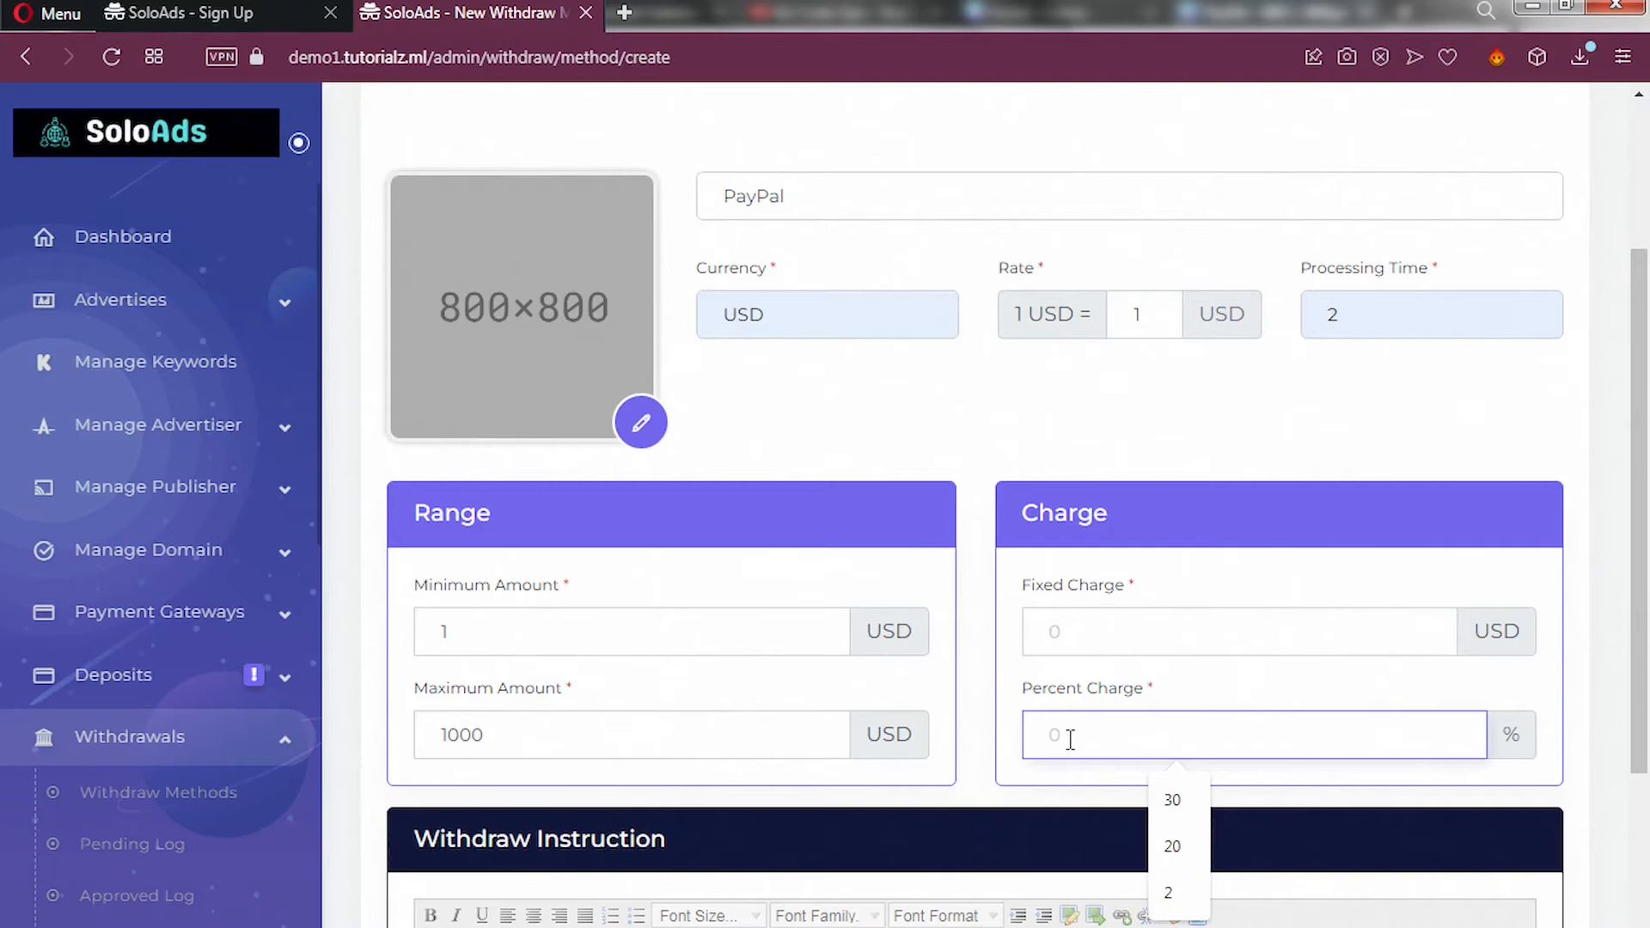
type("30")
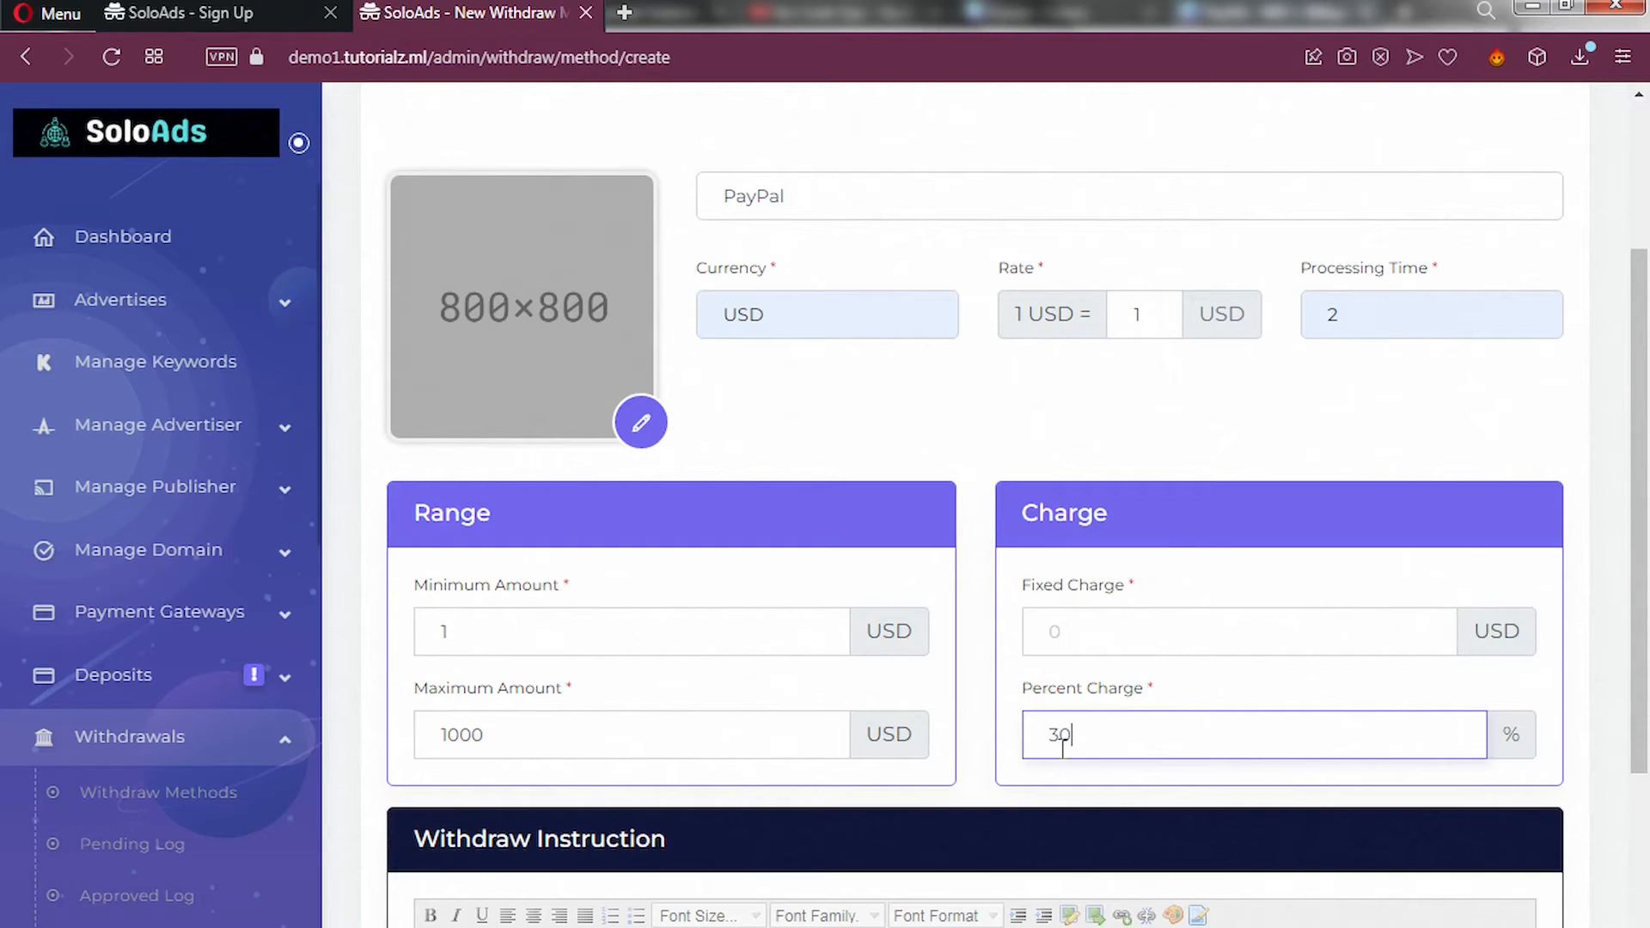
left_click(1079, 612)
type("1")
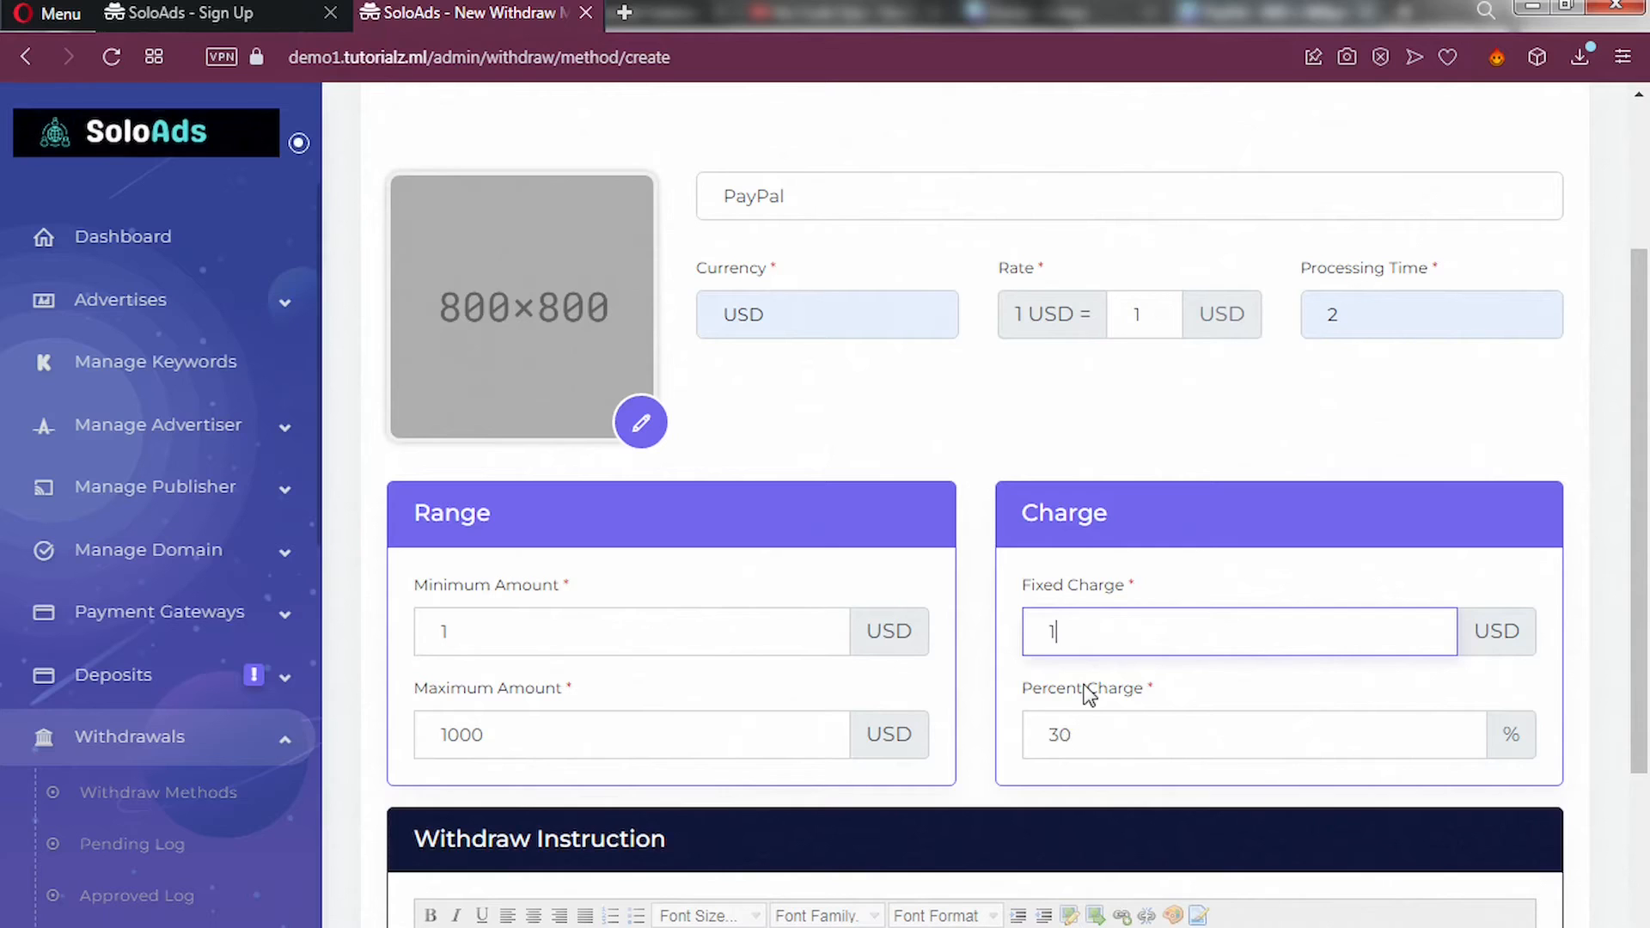
scroll(1089, 695, "down", 1)
scroll(1090, 694, "down", 5)
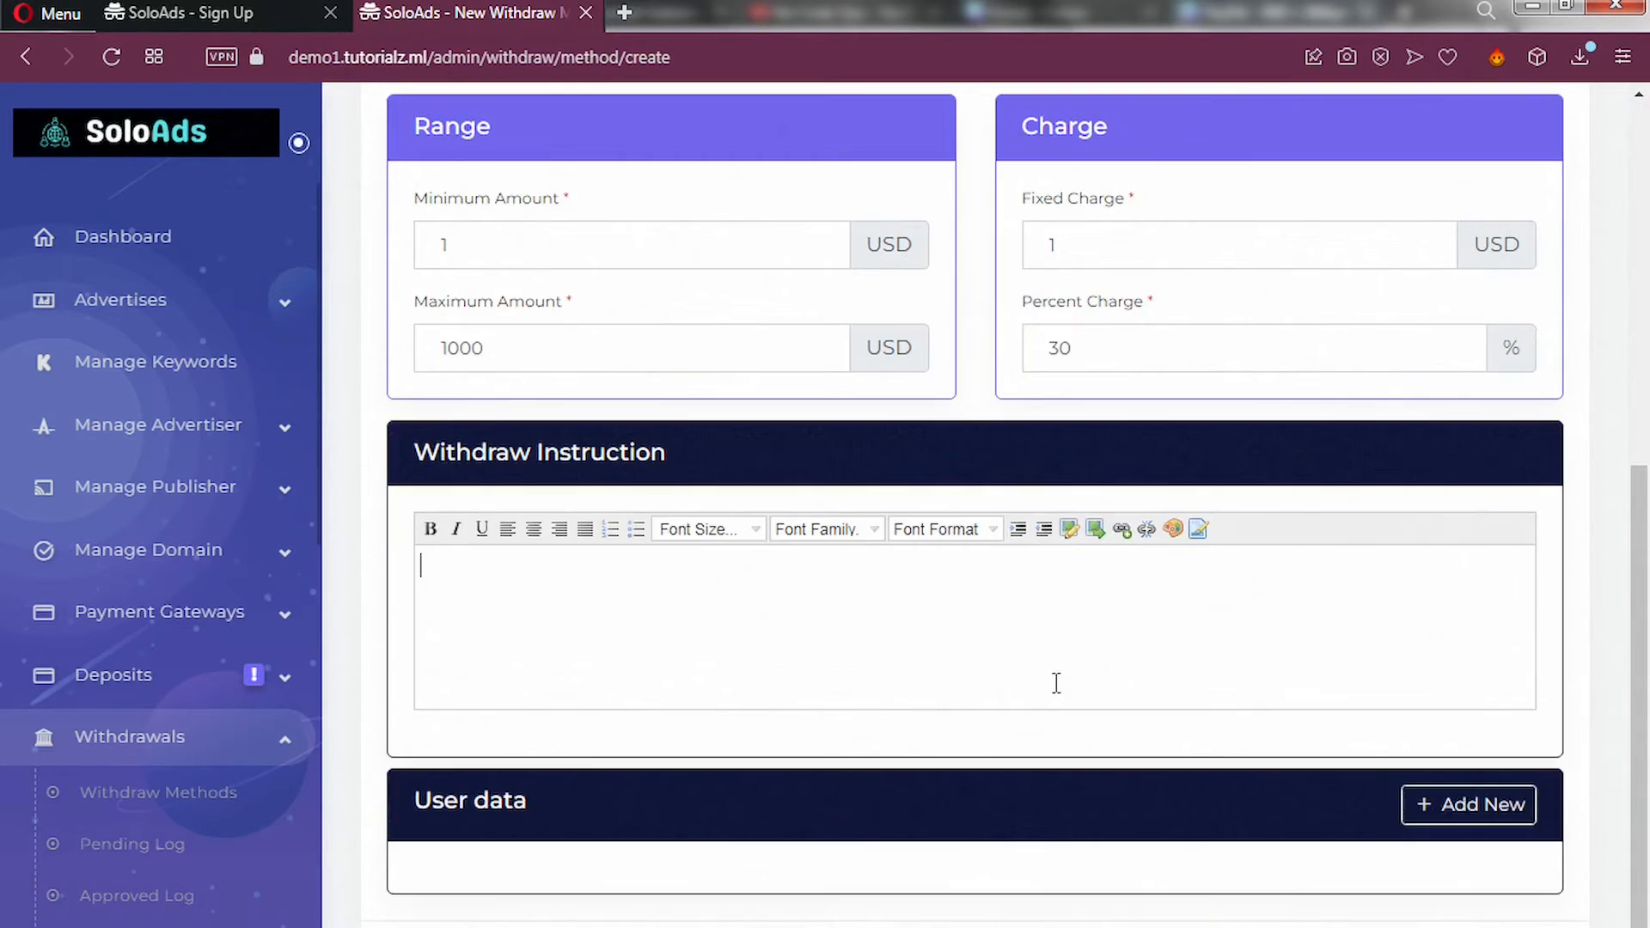
left_click(543, 664)
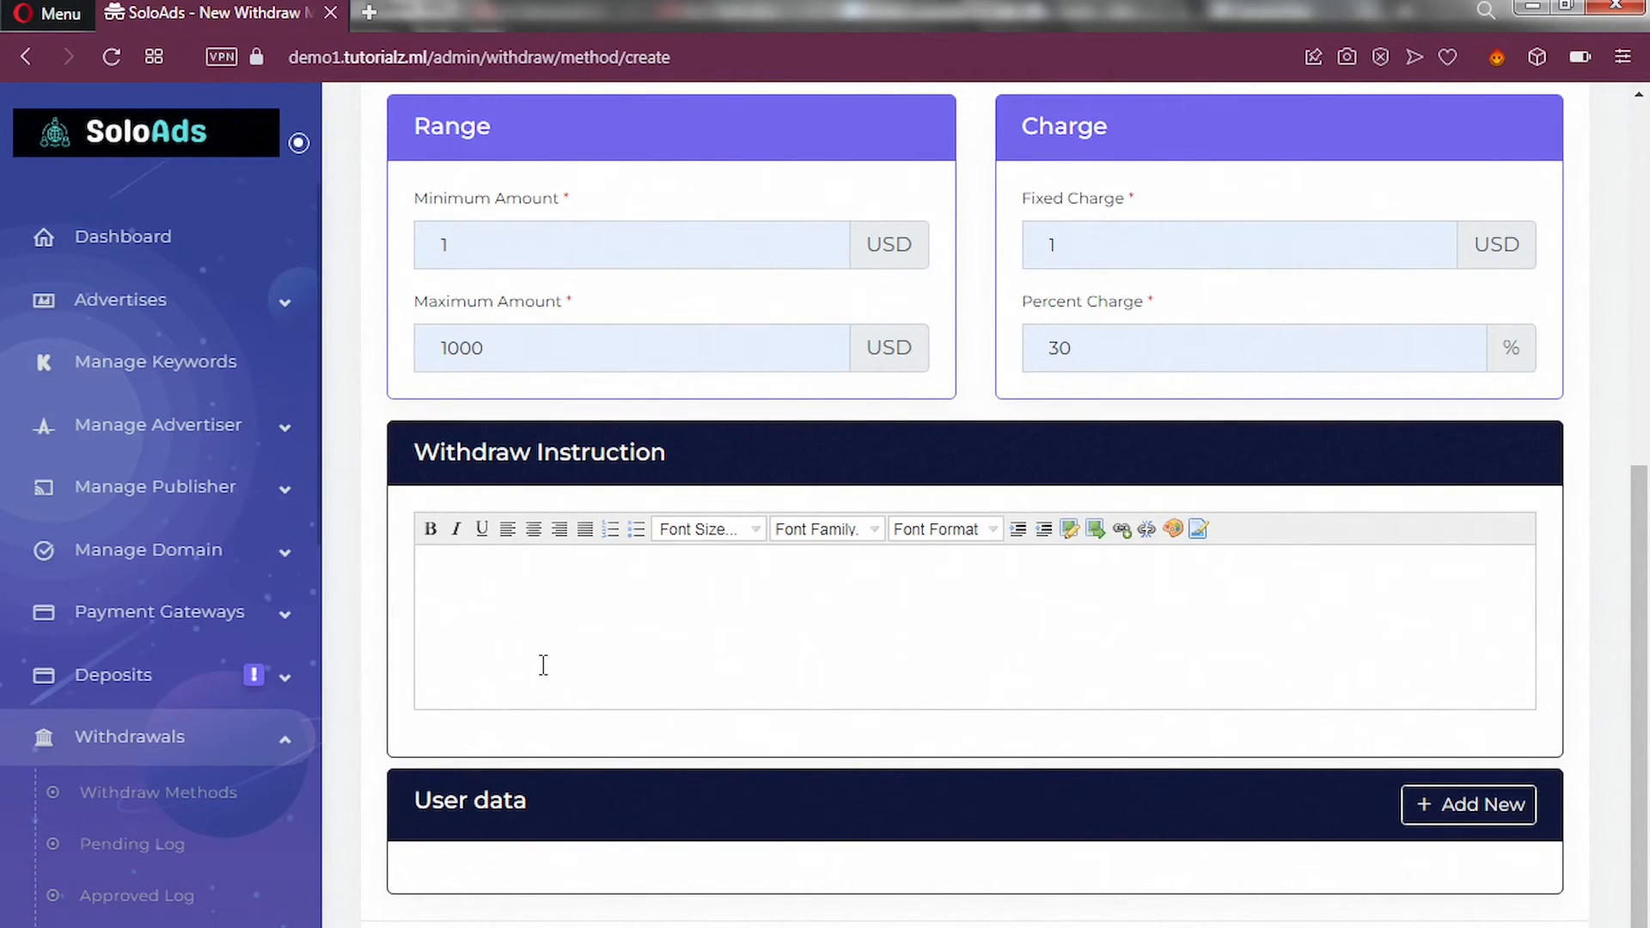
Enter 'Enter your details below and wait for 2 days.' as the withdraw instruction.
type("Enter your detai")
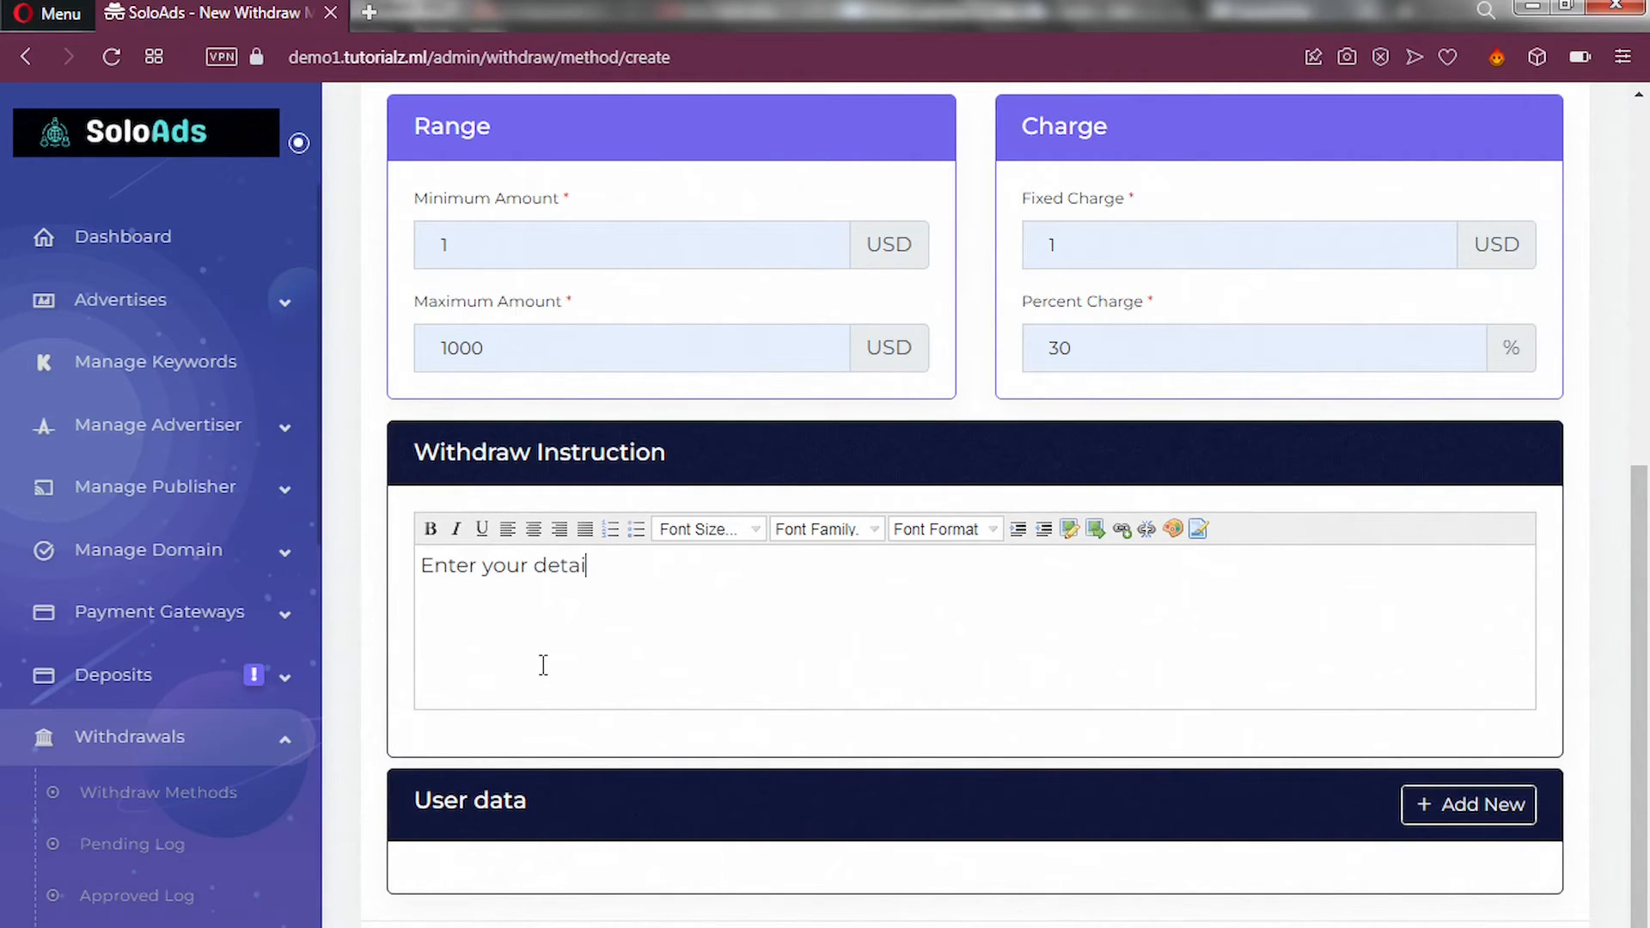
type("ls below and wait")
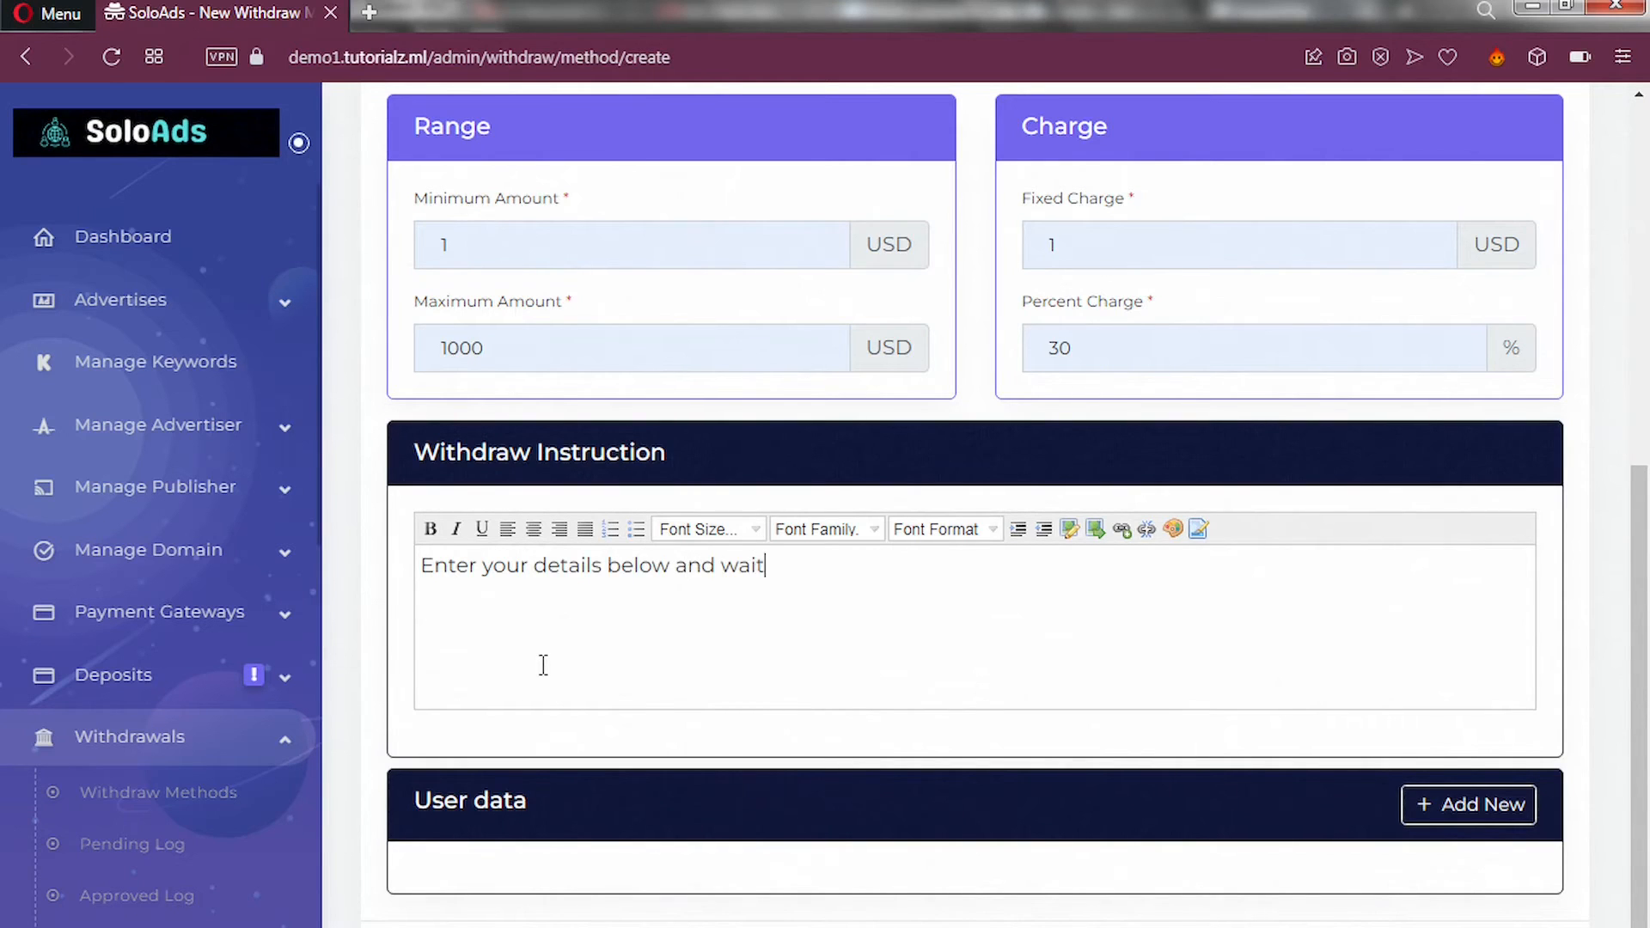
type(" for 2 days.")
Add two user data text fields named 'PayPal Email' and 'Username' to the withdraw form.
left_click(1465, 816)
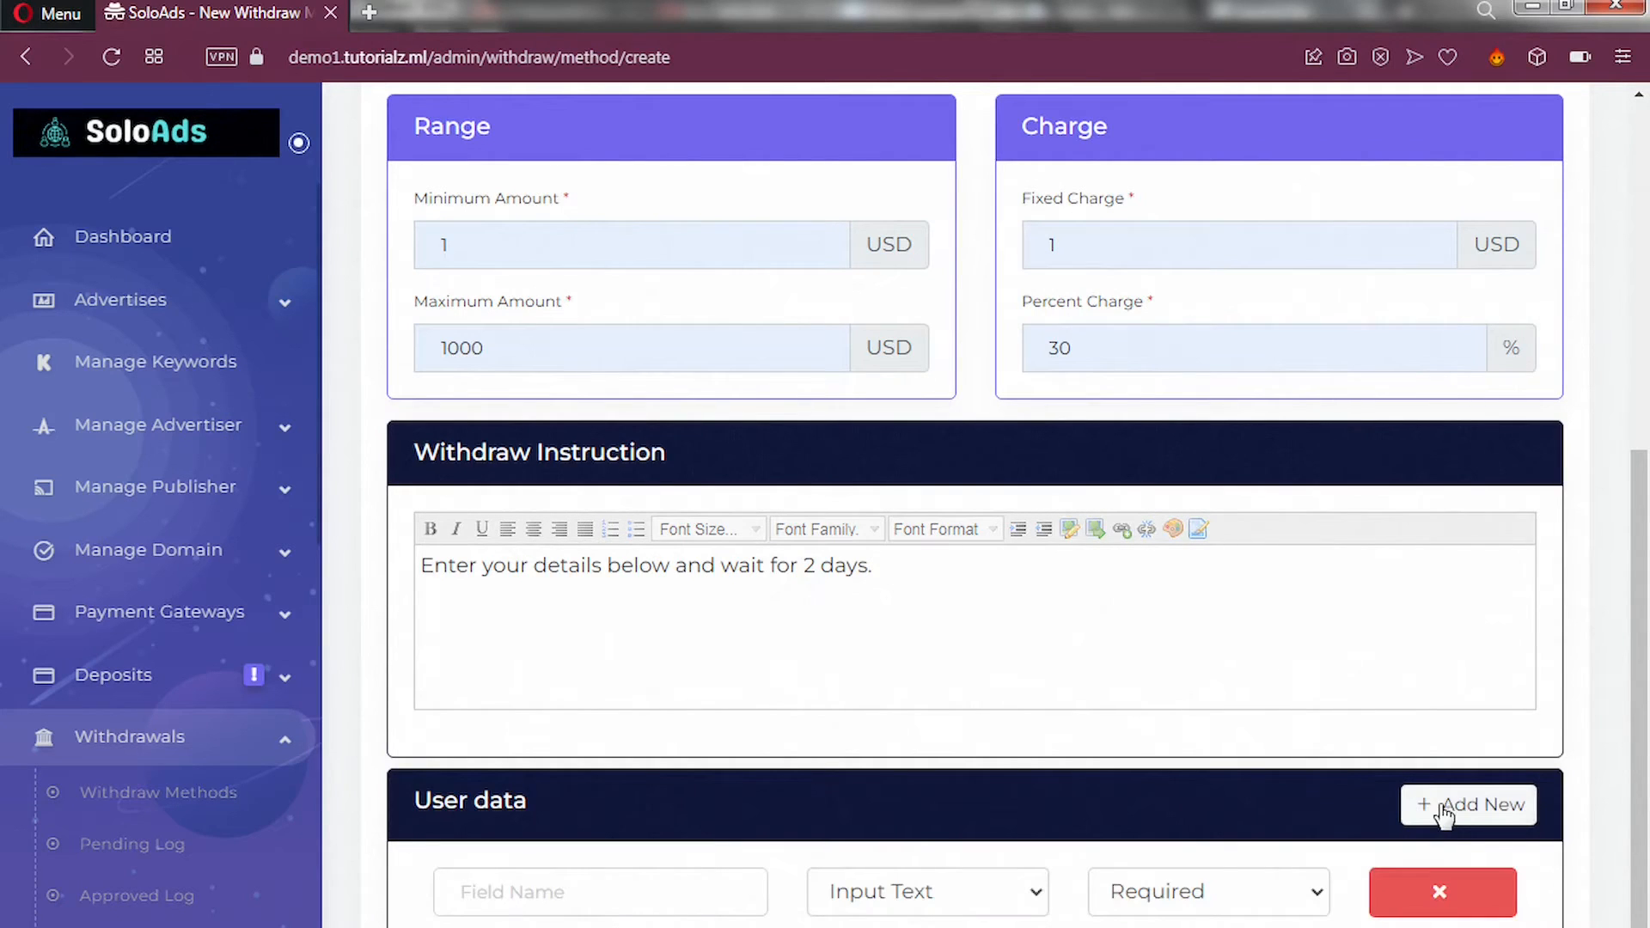
scroll(1132, 767, "down", 1)
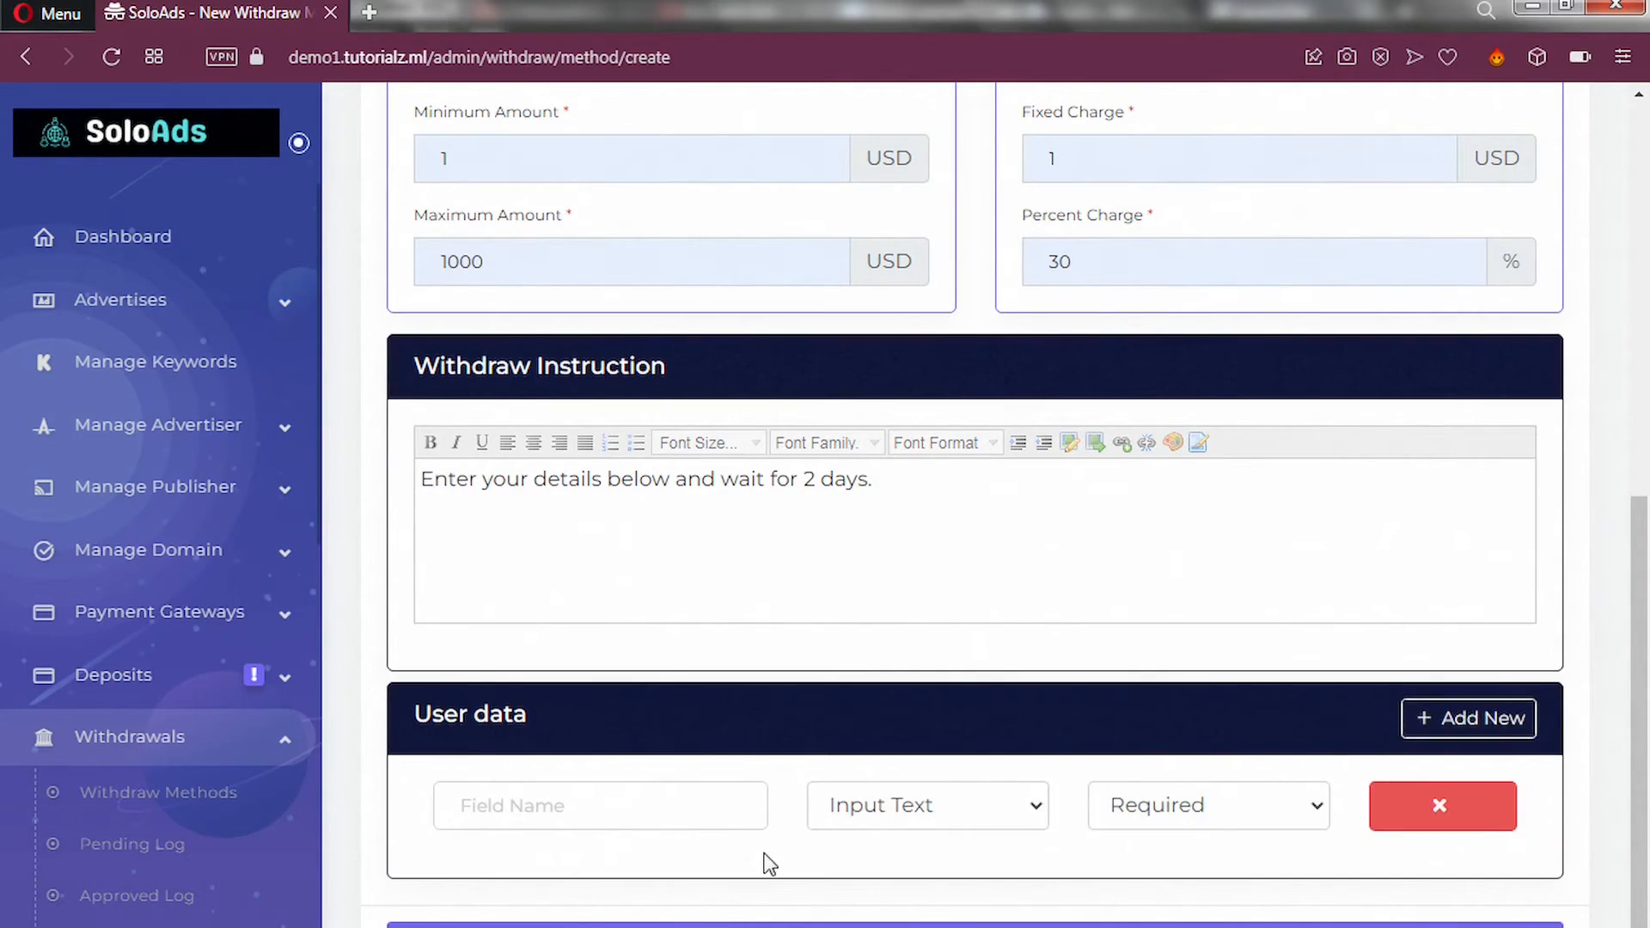
left_click(522, 806)
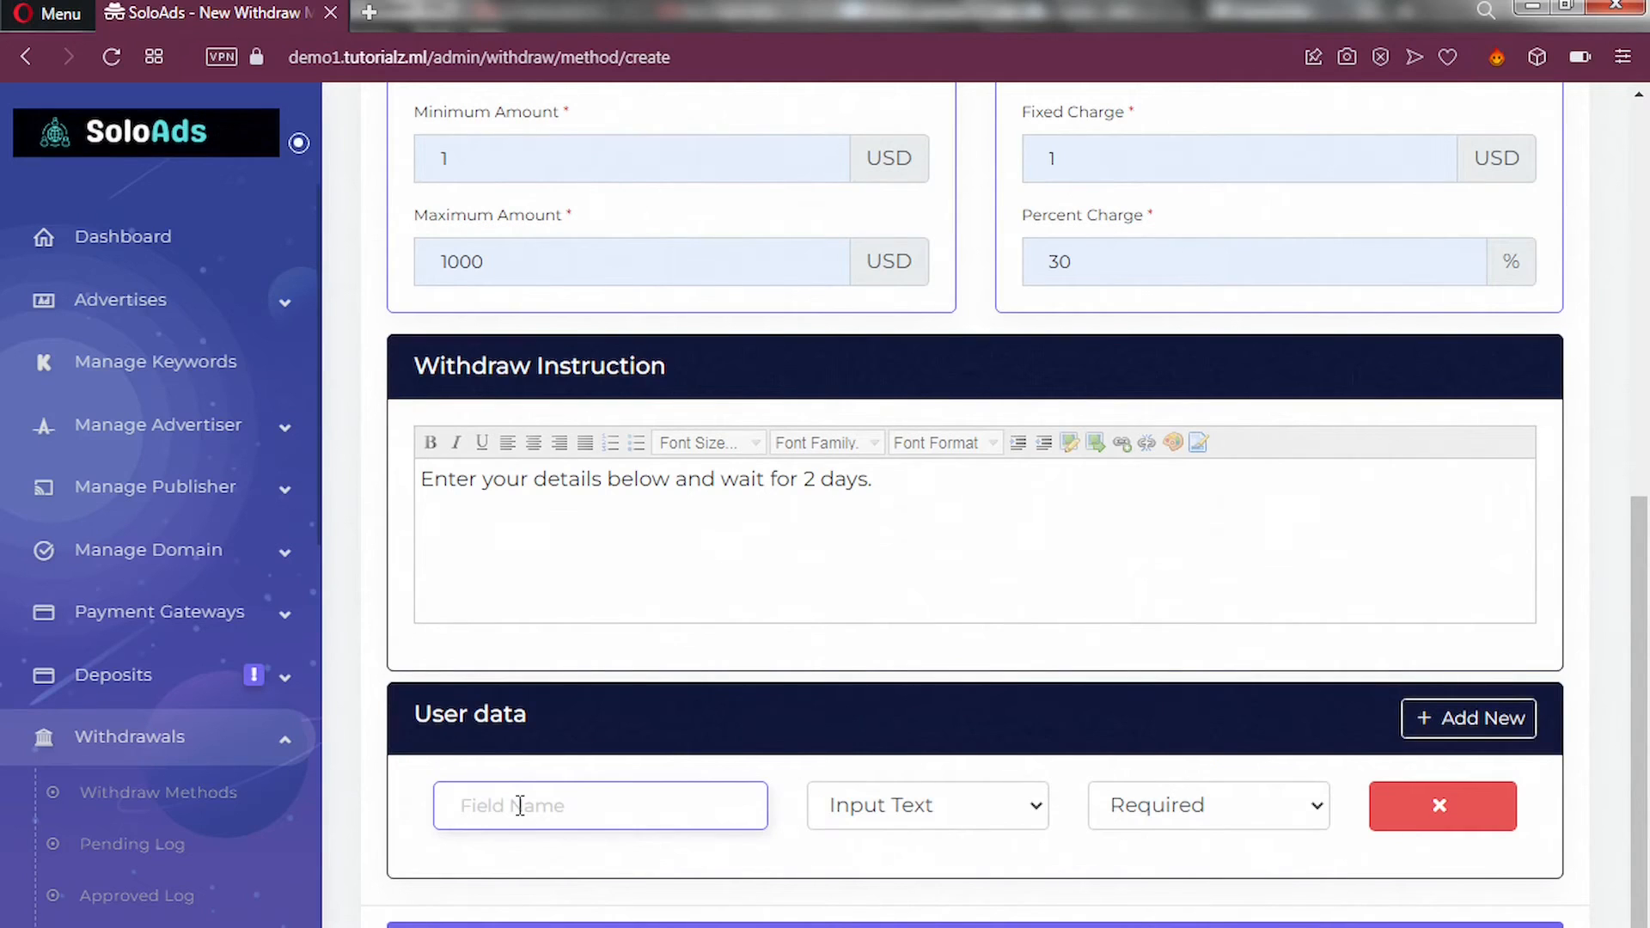
type("PayPal Email")
left_click(1464, 726)
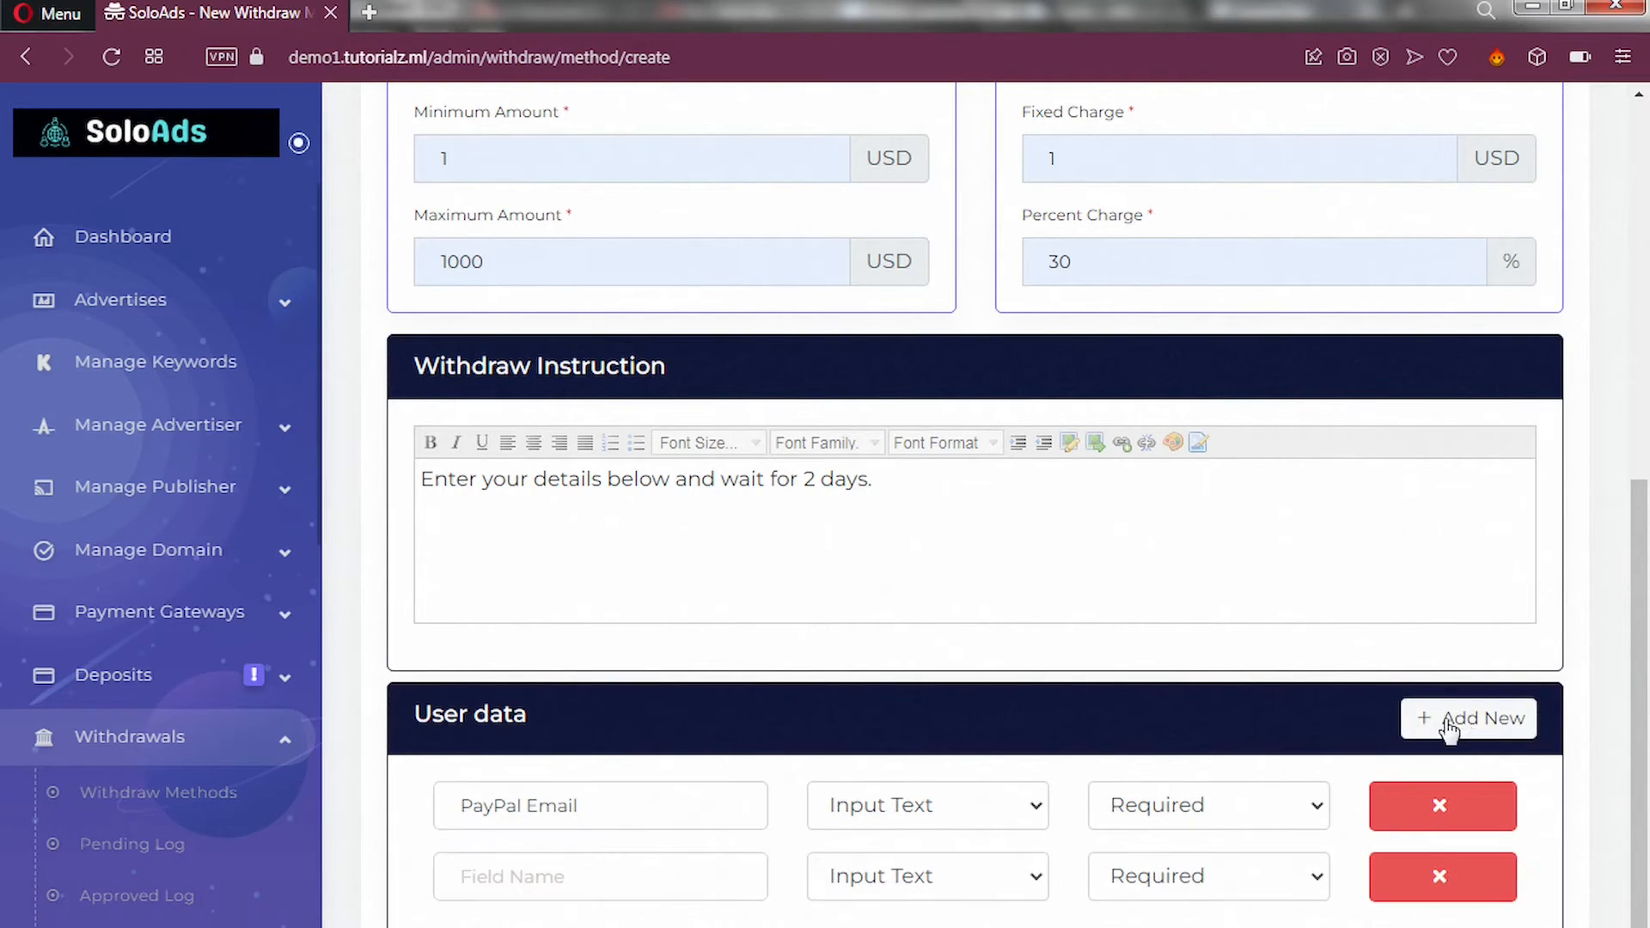
left_click(599, 882)
type("Us")
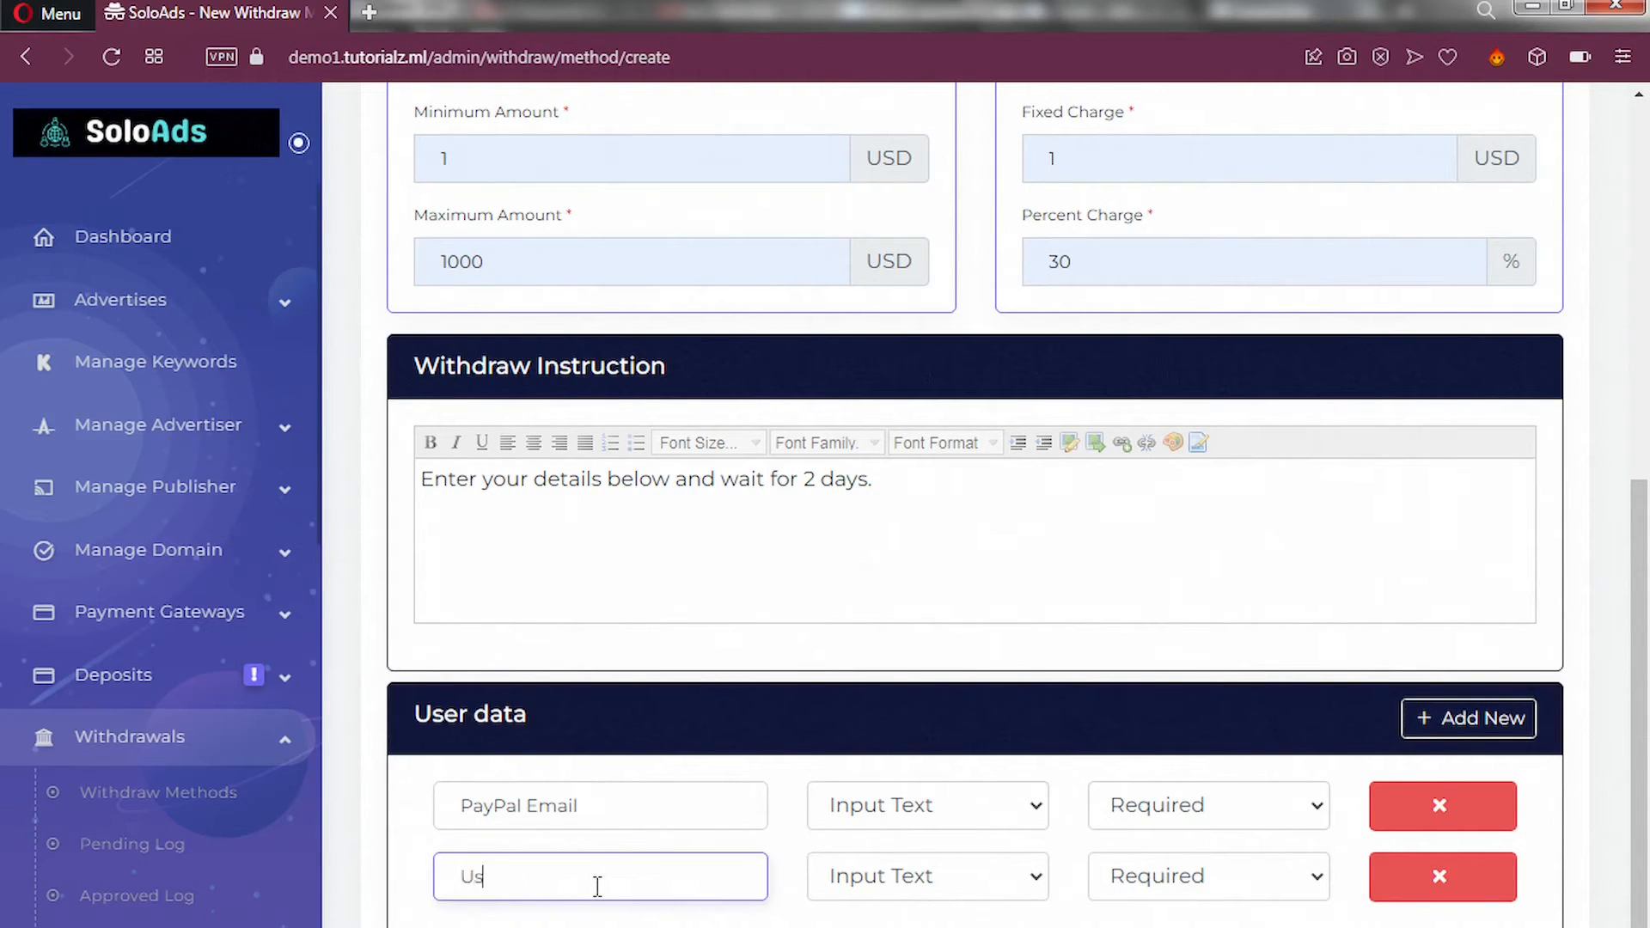
type("ername")
scroll(608, 869, "down", 1)
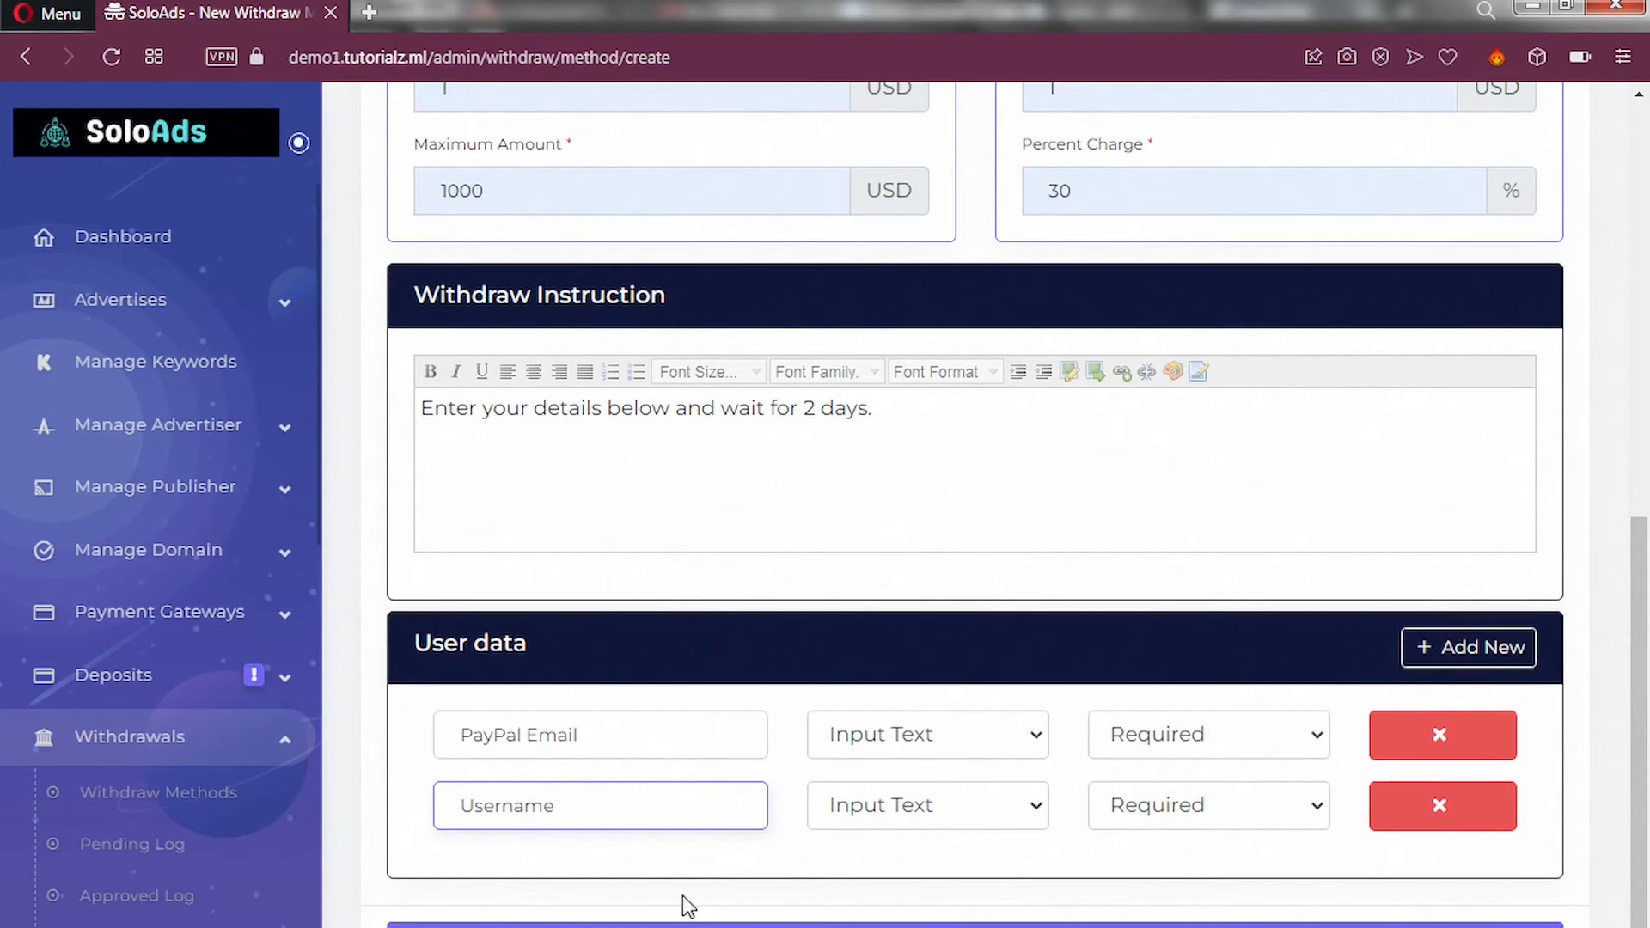
Submit the form to save the PayPal withdraw method.
left_click(608, 926)
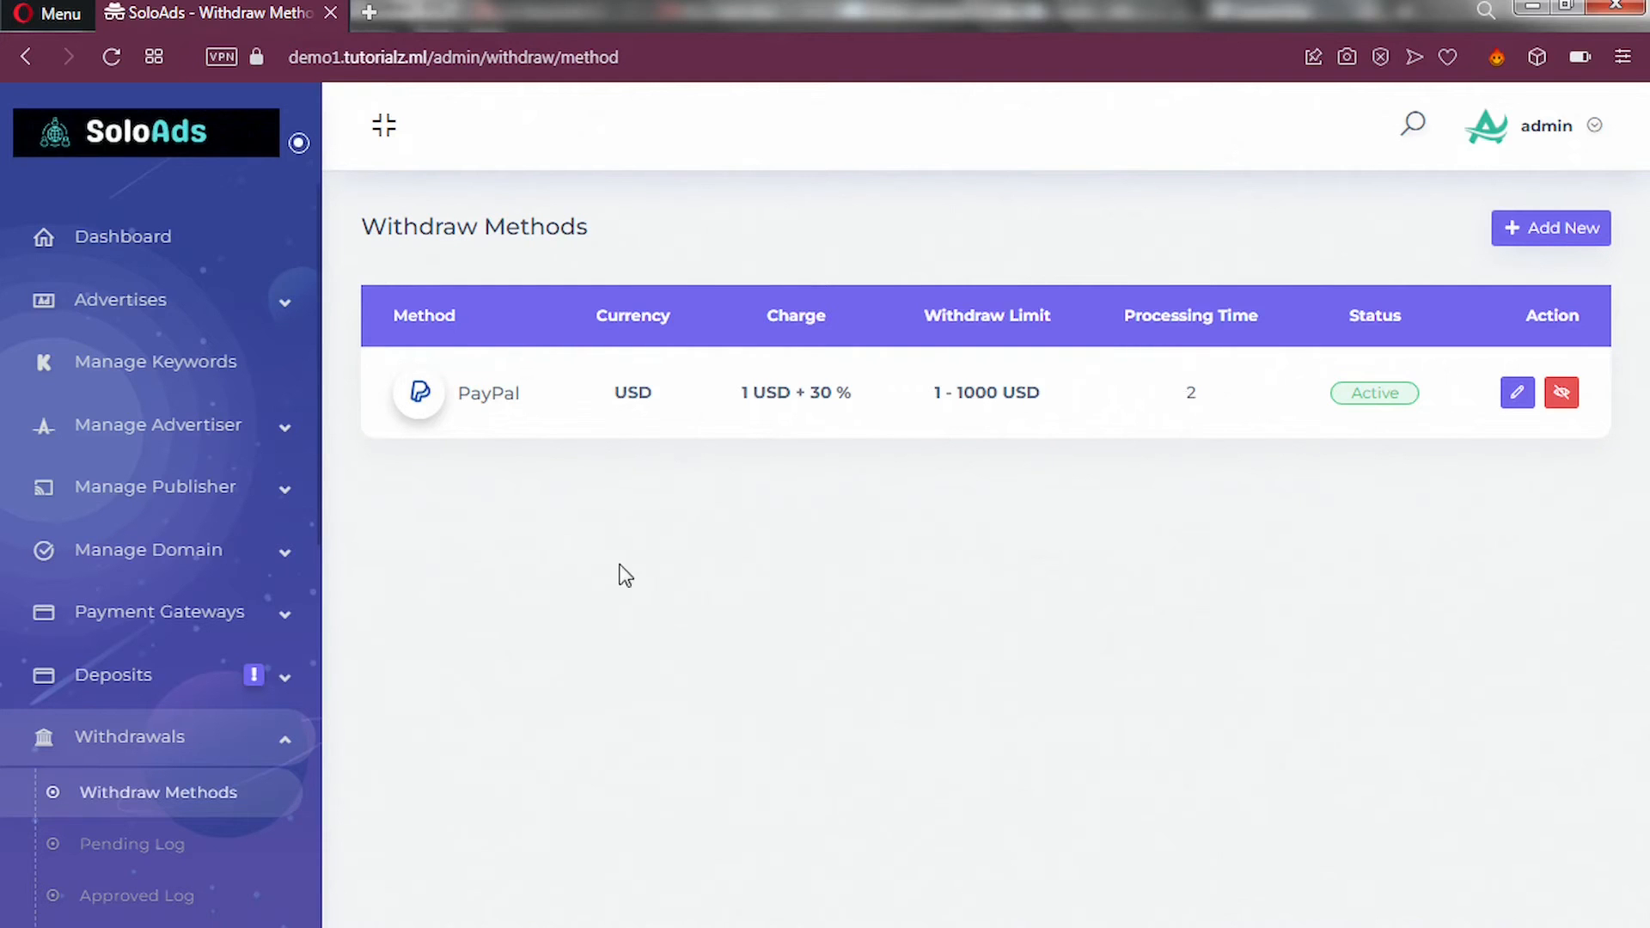
scroll(211, 653, "down", 6)
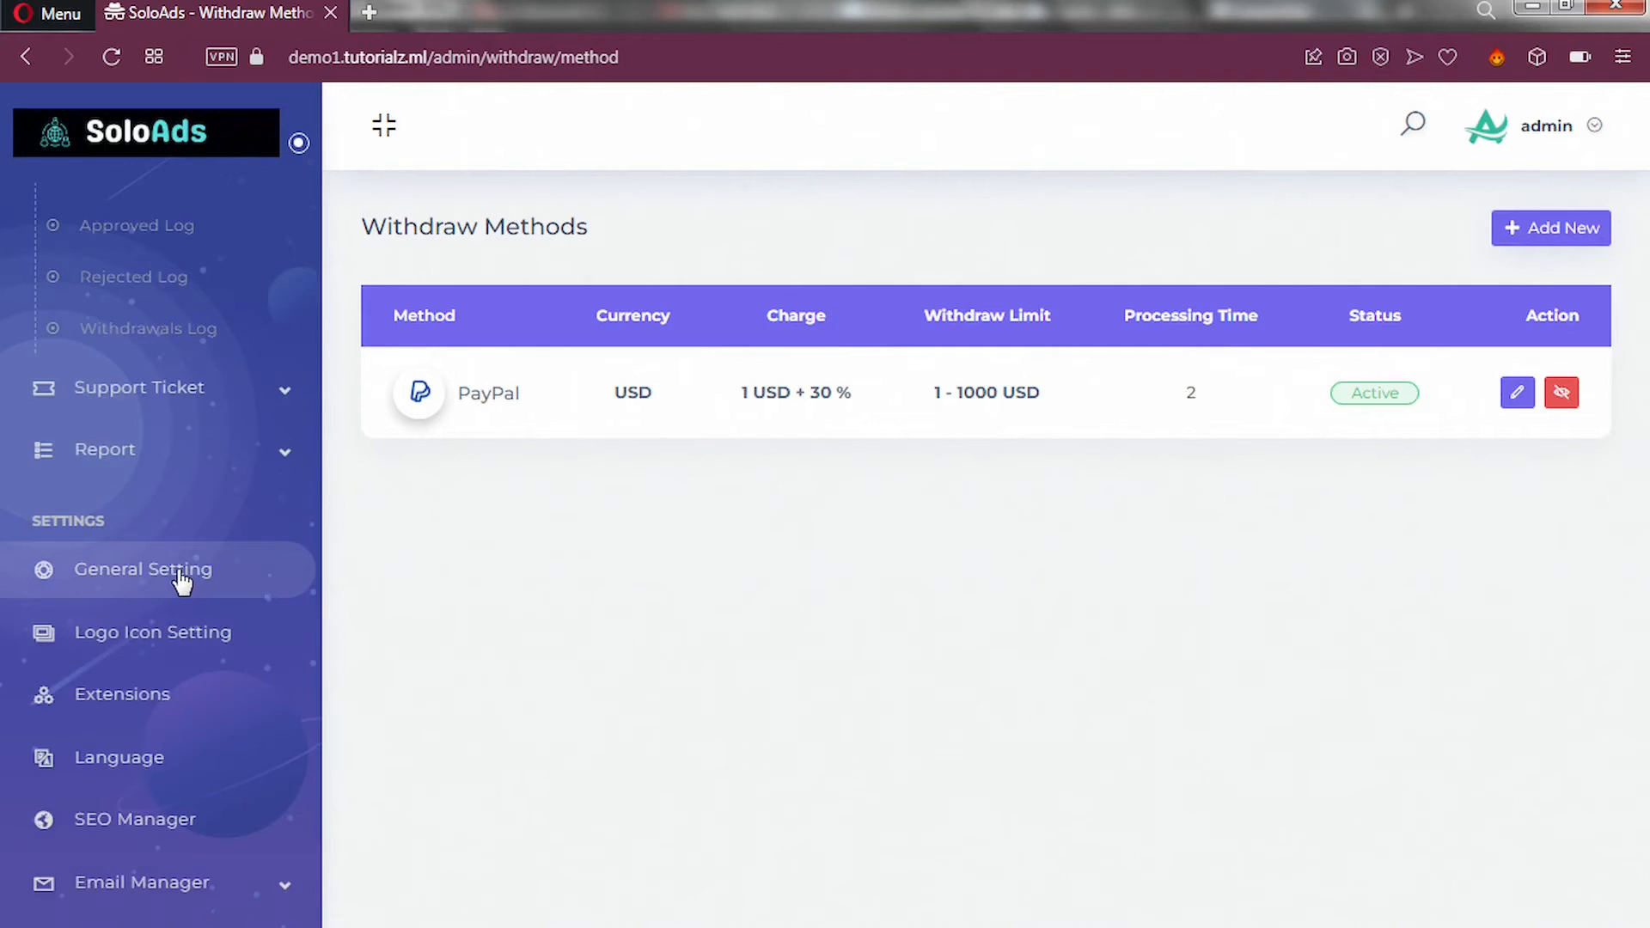
Open General Setting and review the USD currency, 30-minute fraud interval and registration options.
left_click(115, 589)
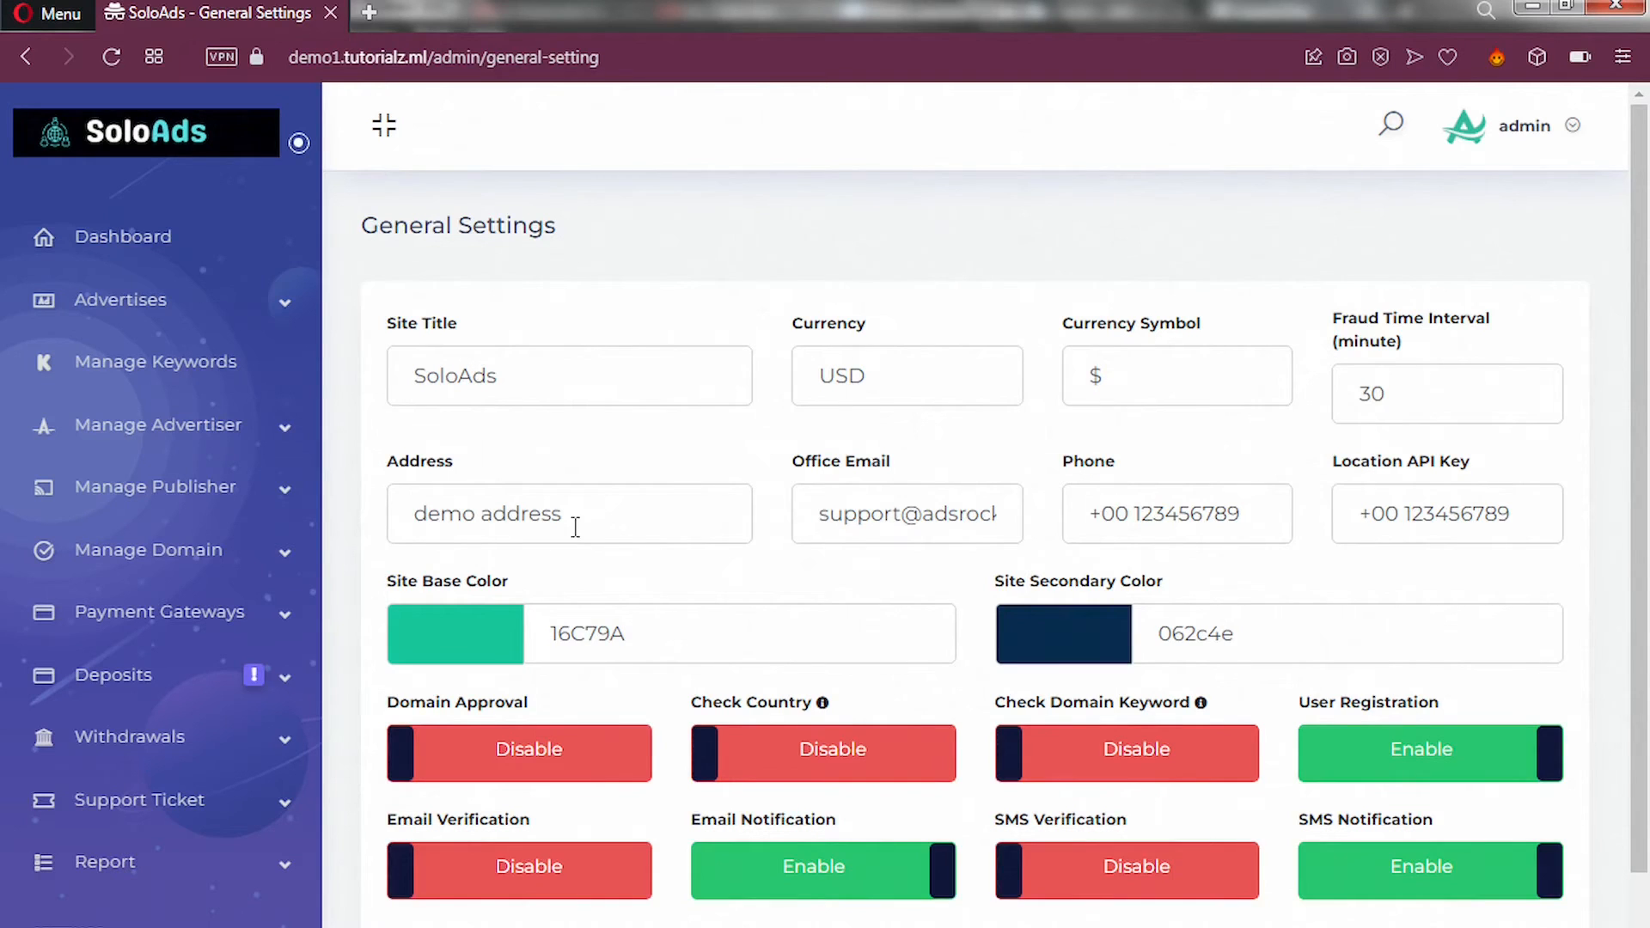
scroll(645, 615, "down", 2)
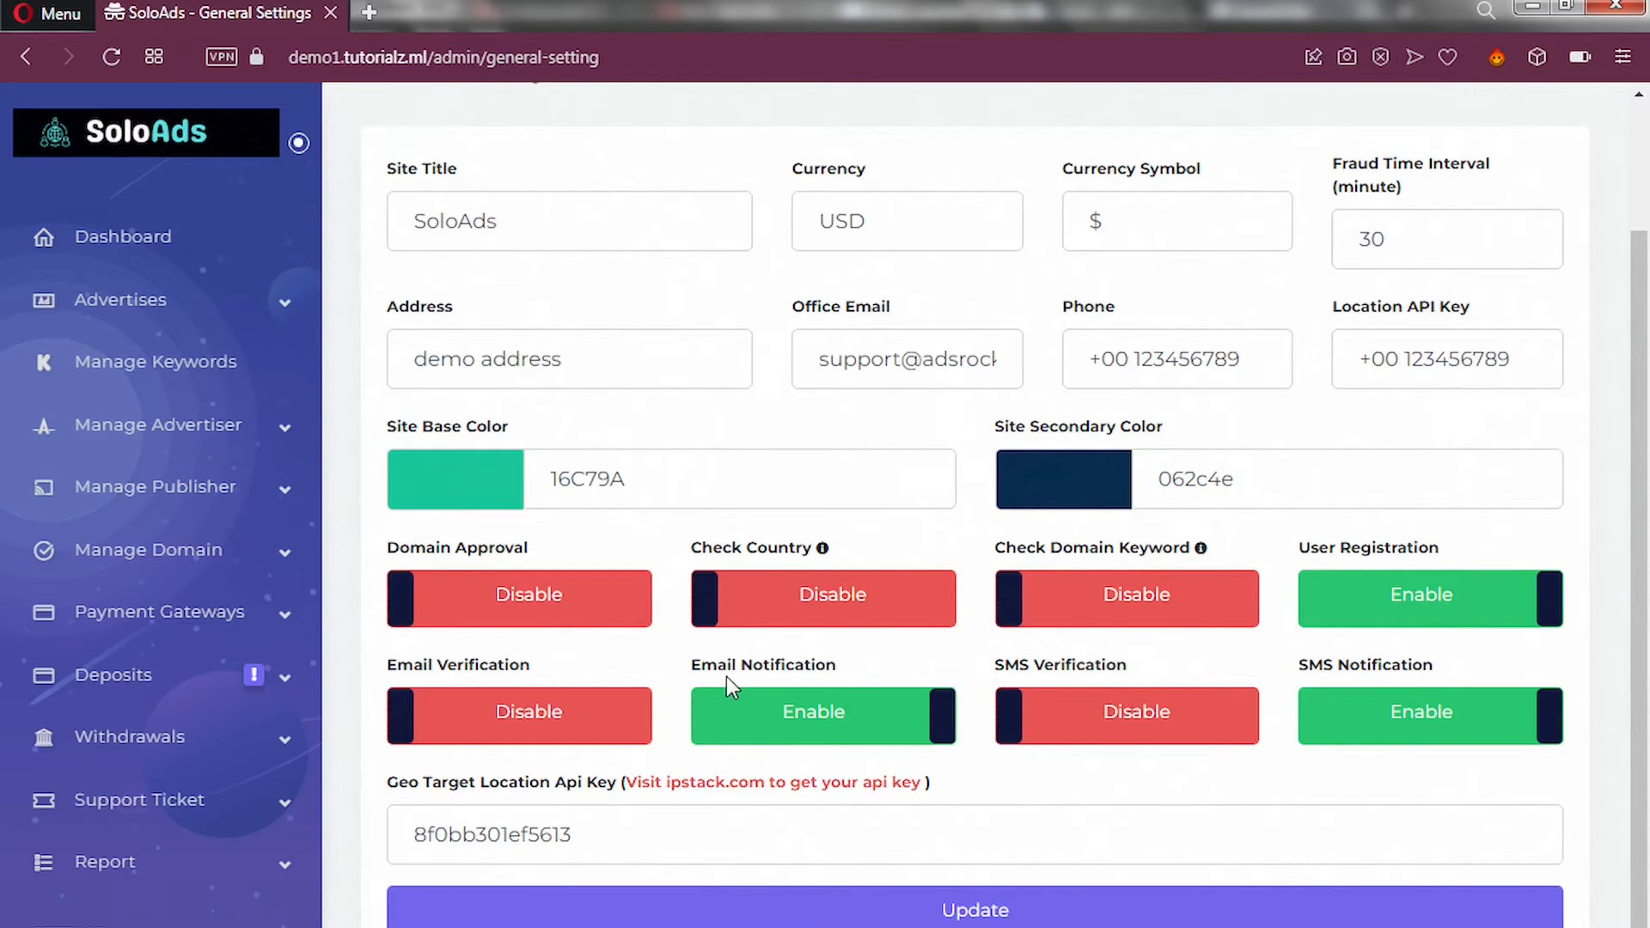
scroll(7, 753, "down", 5)
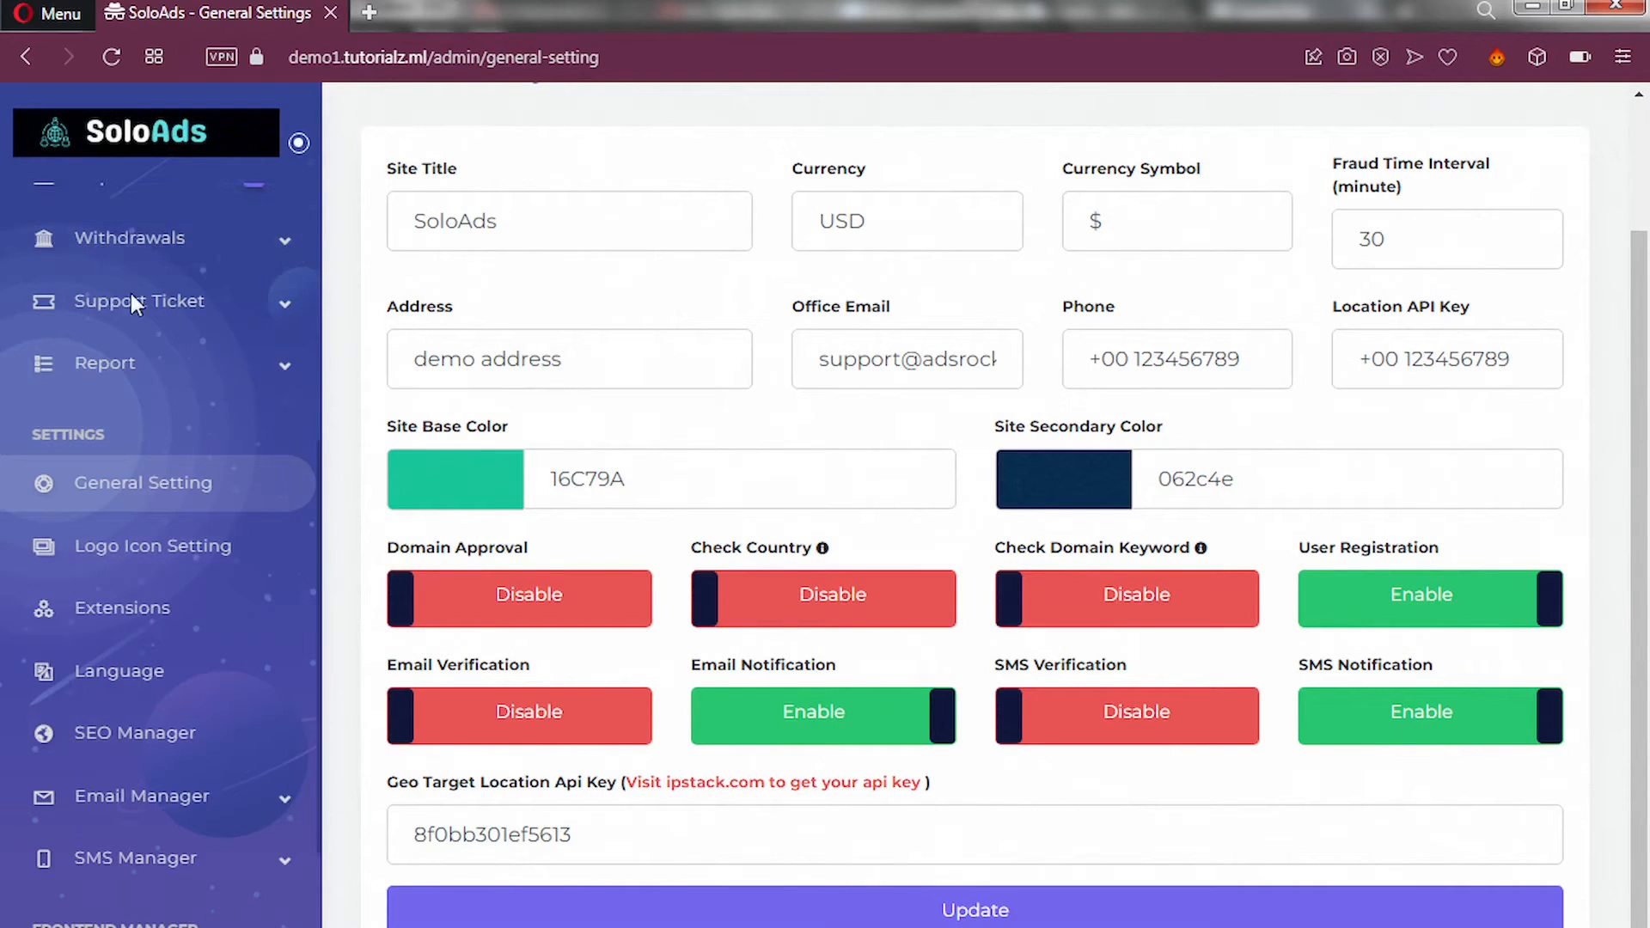
Scroll further down the SoloAds General Settings page.
scroll(170, 768, "down", 3)
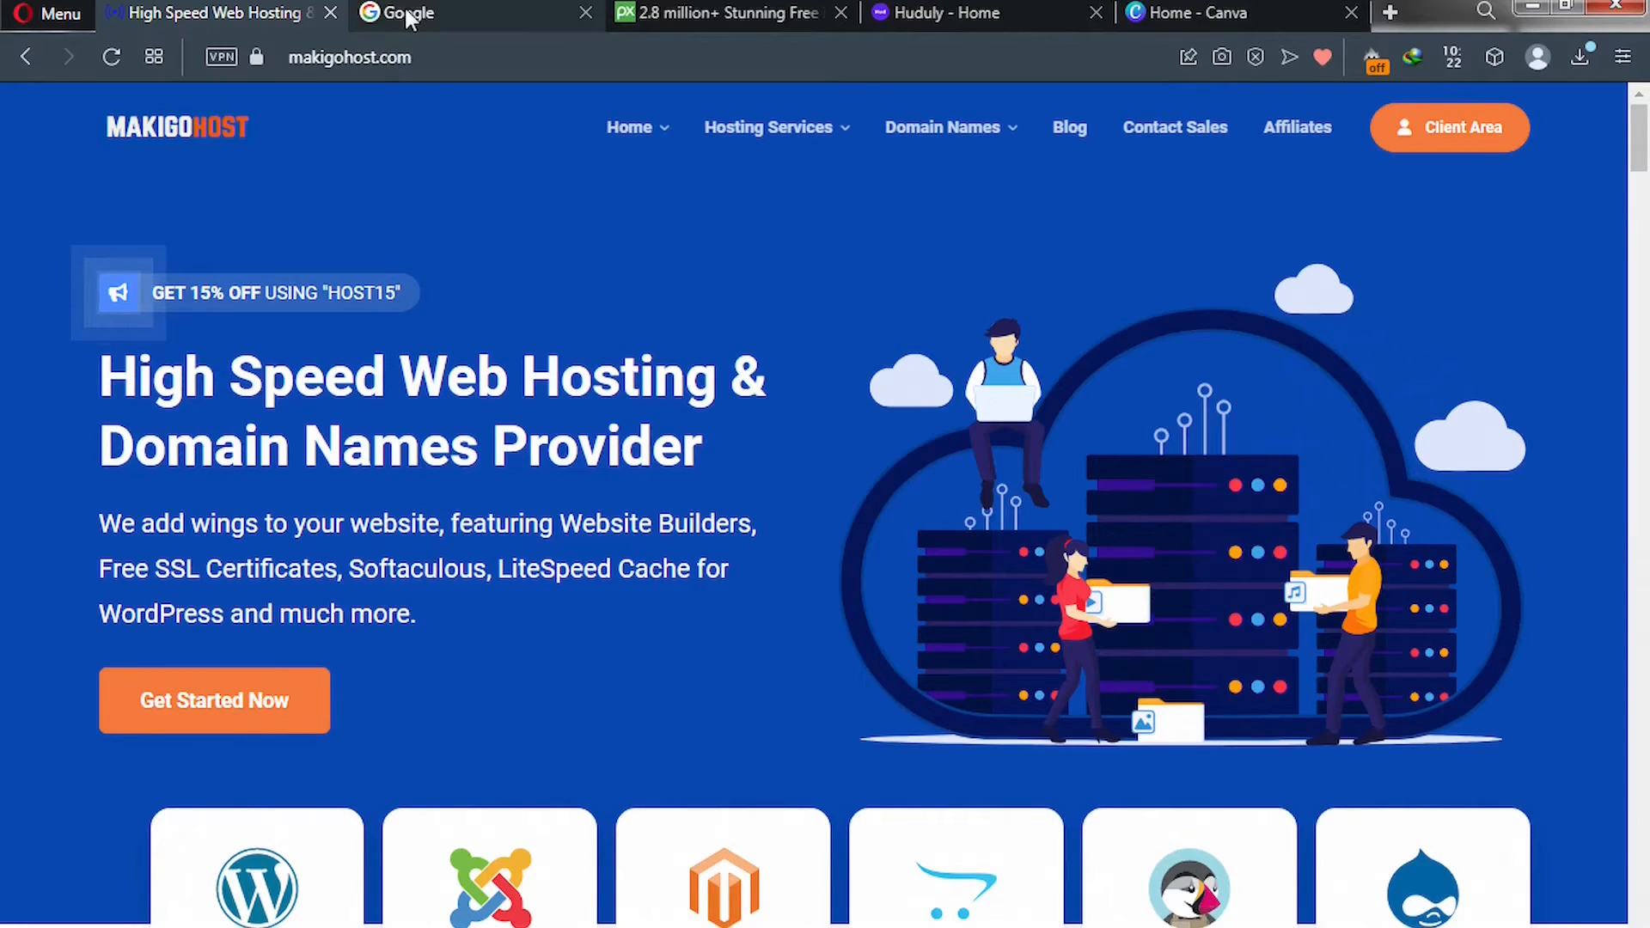
Move through the open Opera tabs (Google, Pixabay, Huduly, Canva) to reach the MakigoHost page.
left_click(407, 17)
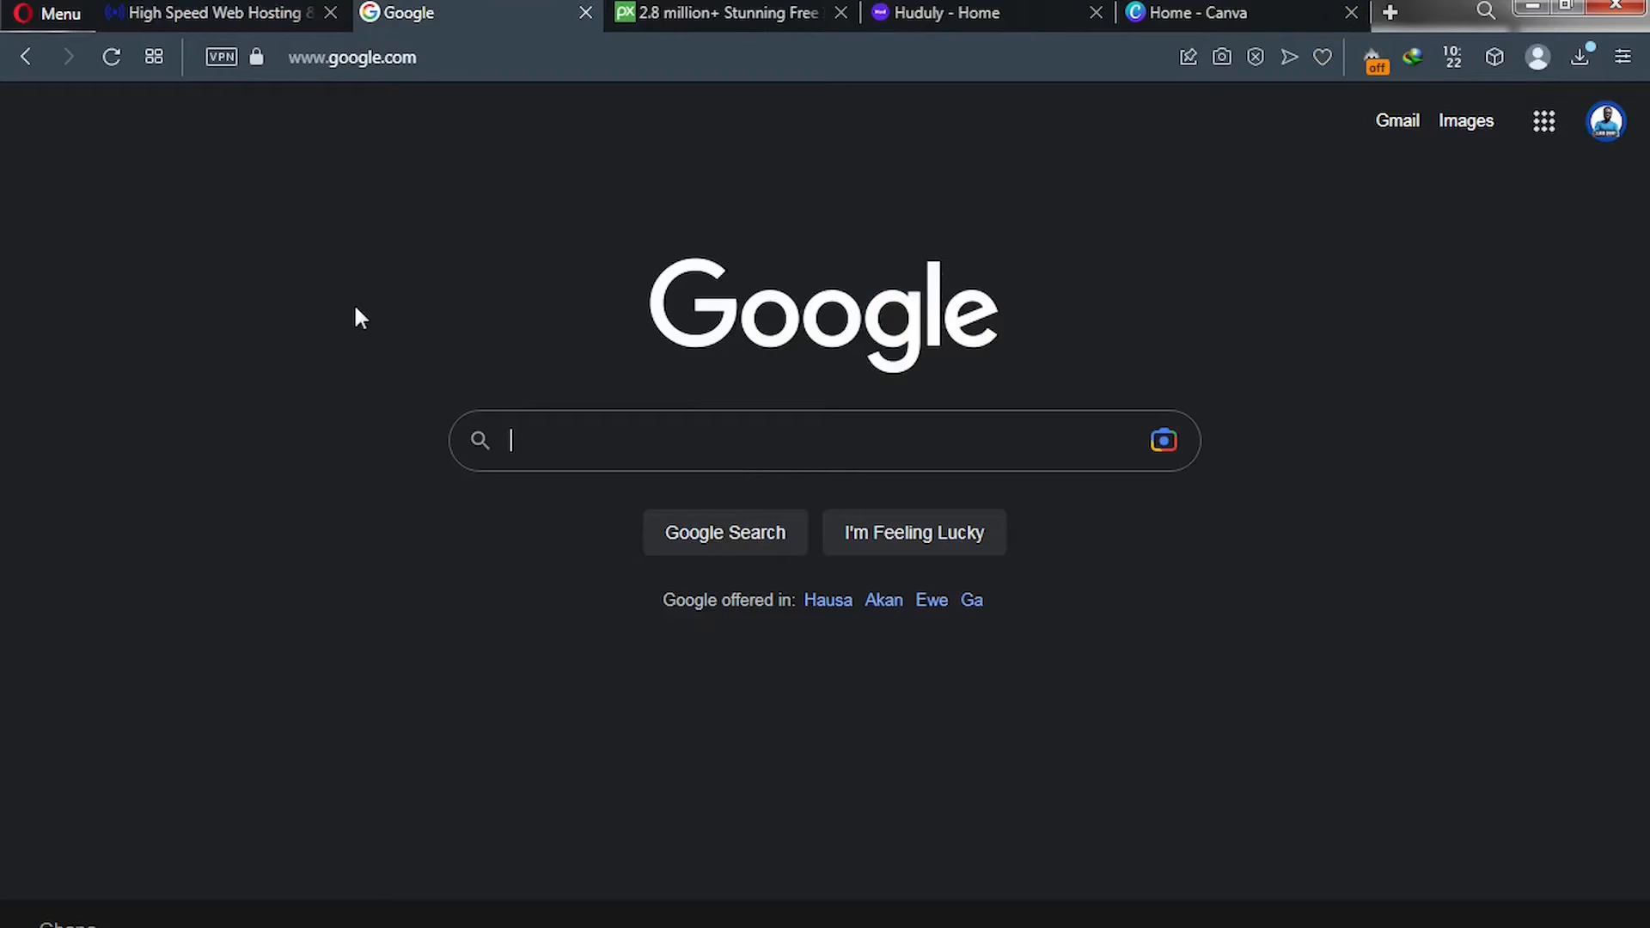
left_click(427, 59)
left_click(427, 59)
key("ctrl+Tab")
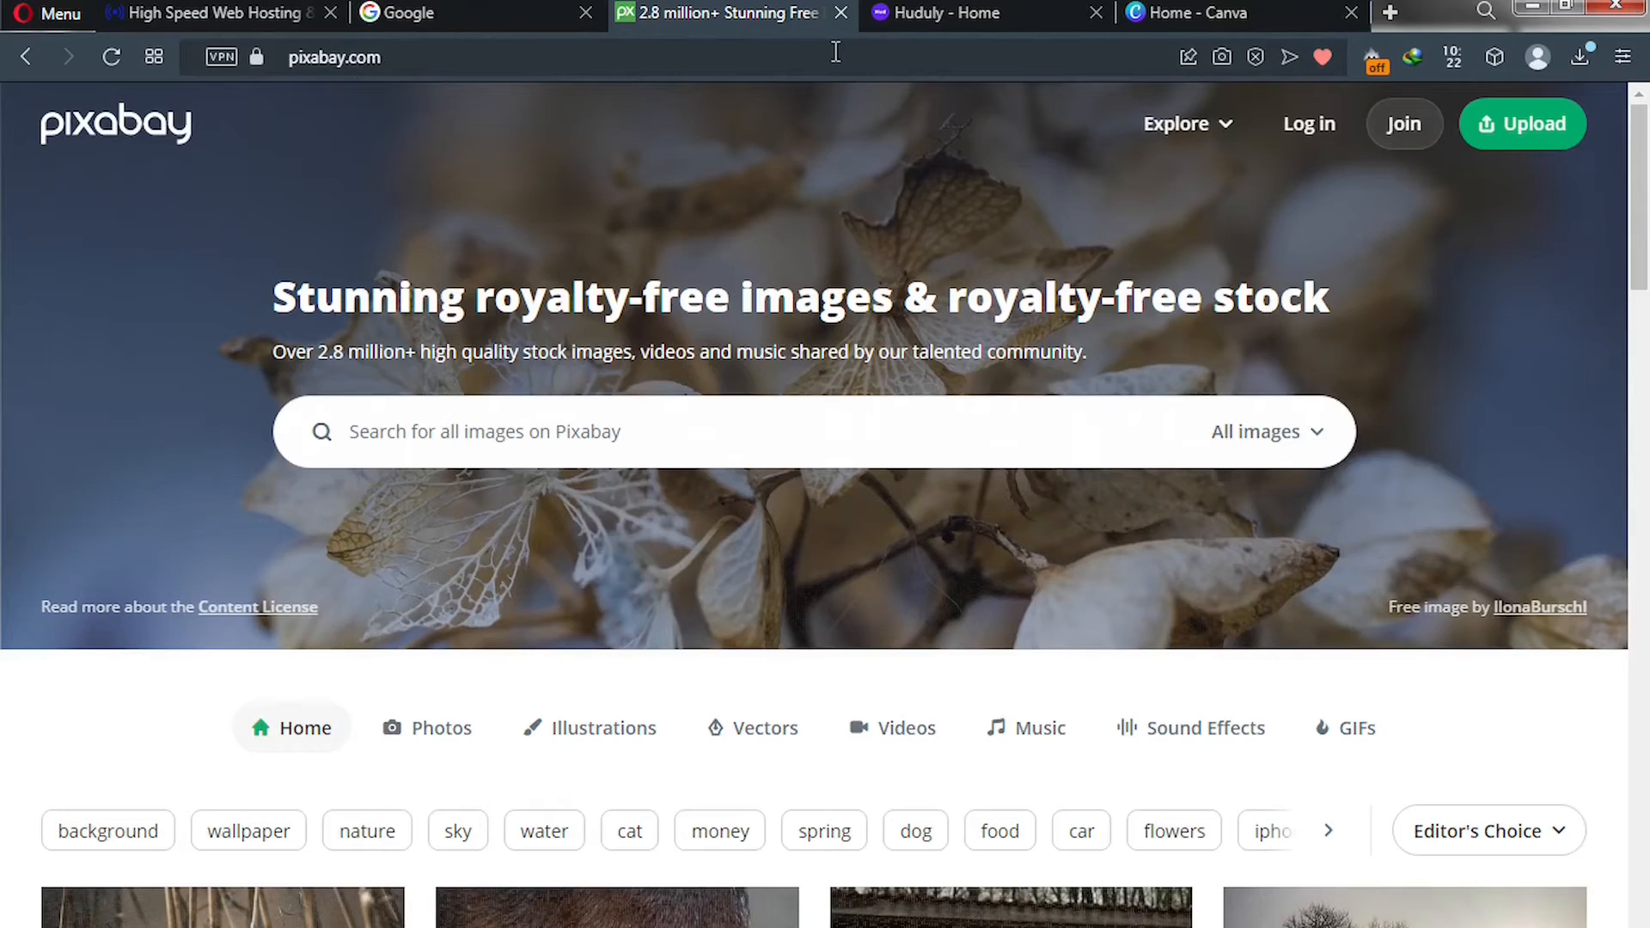
left_click(913, 11)
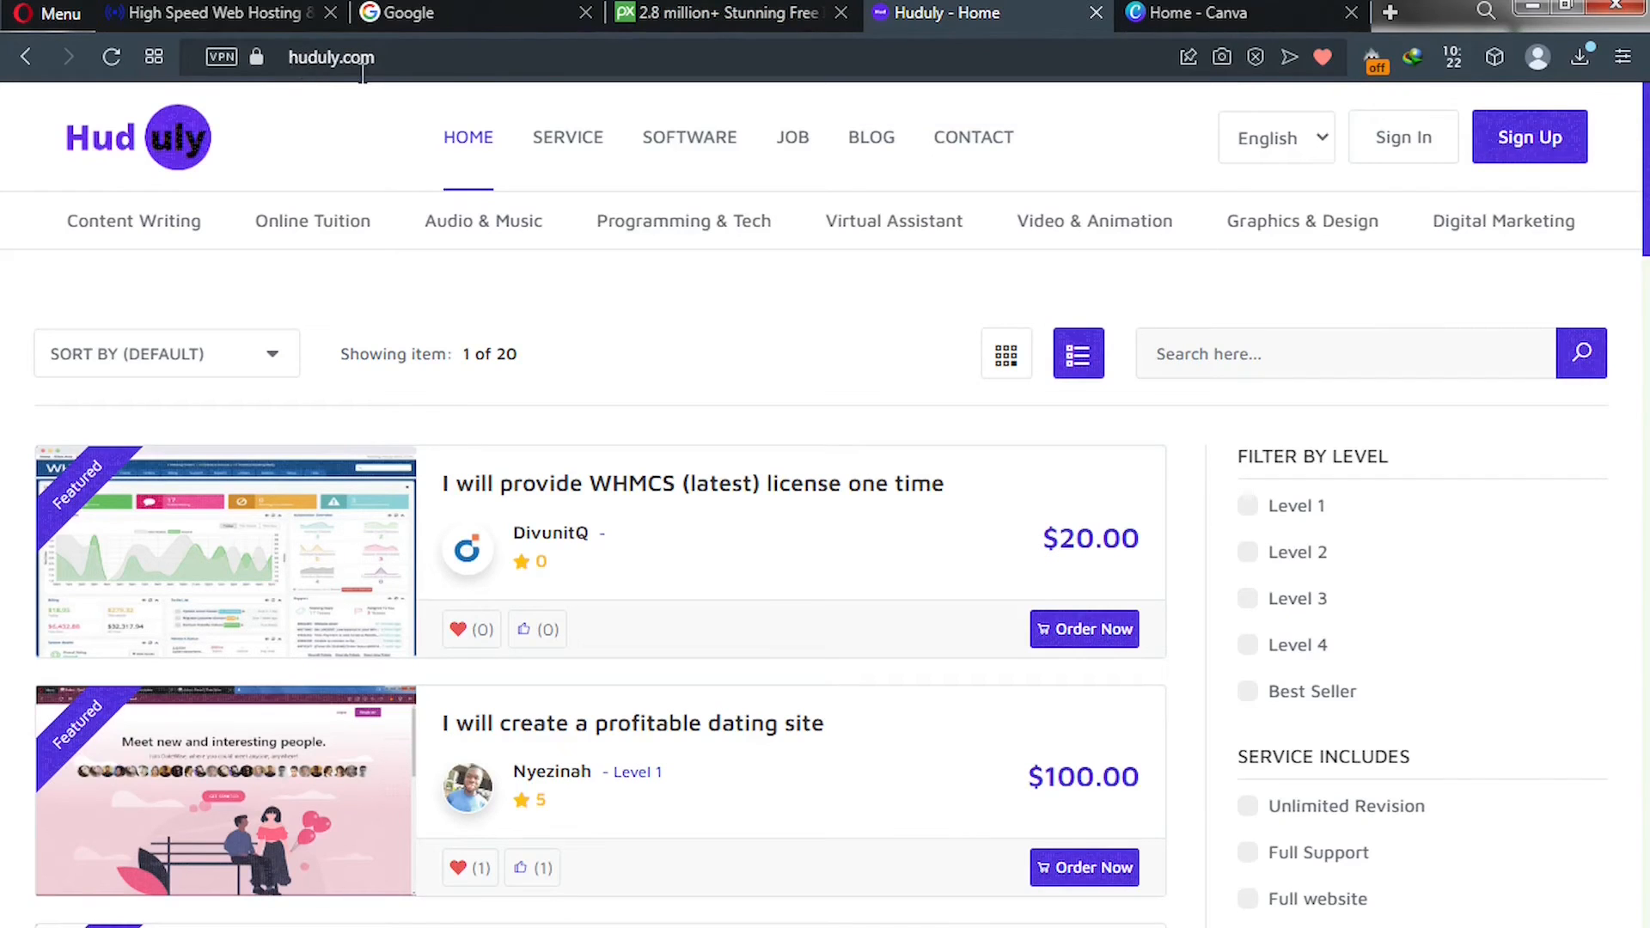
left_click(1143, 14)
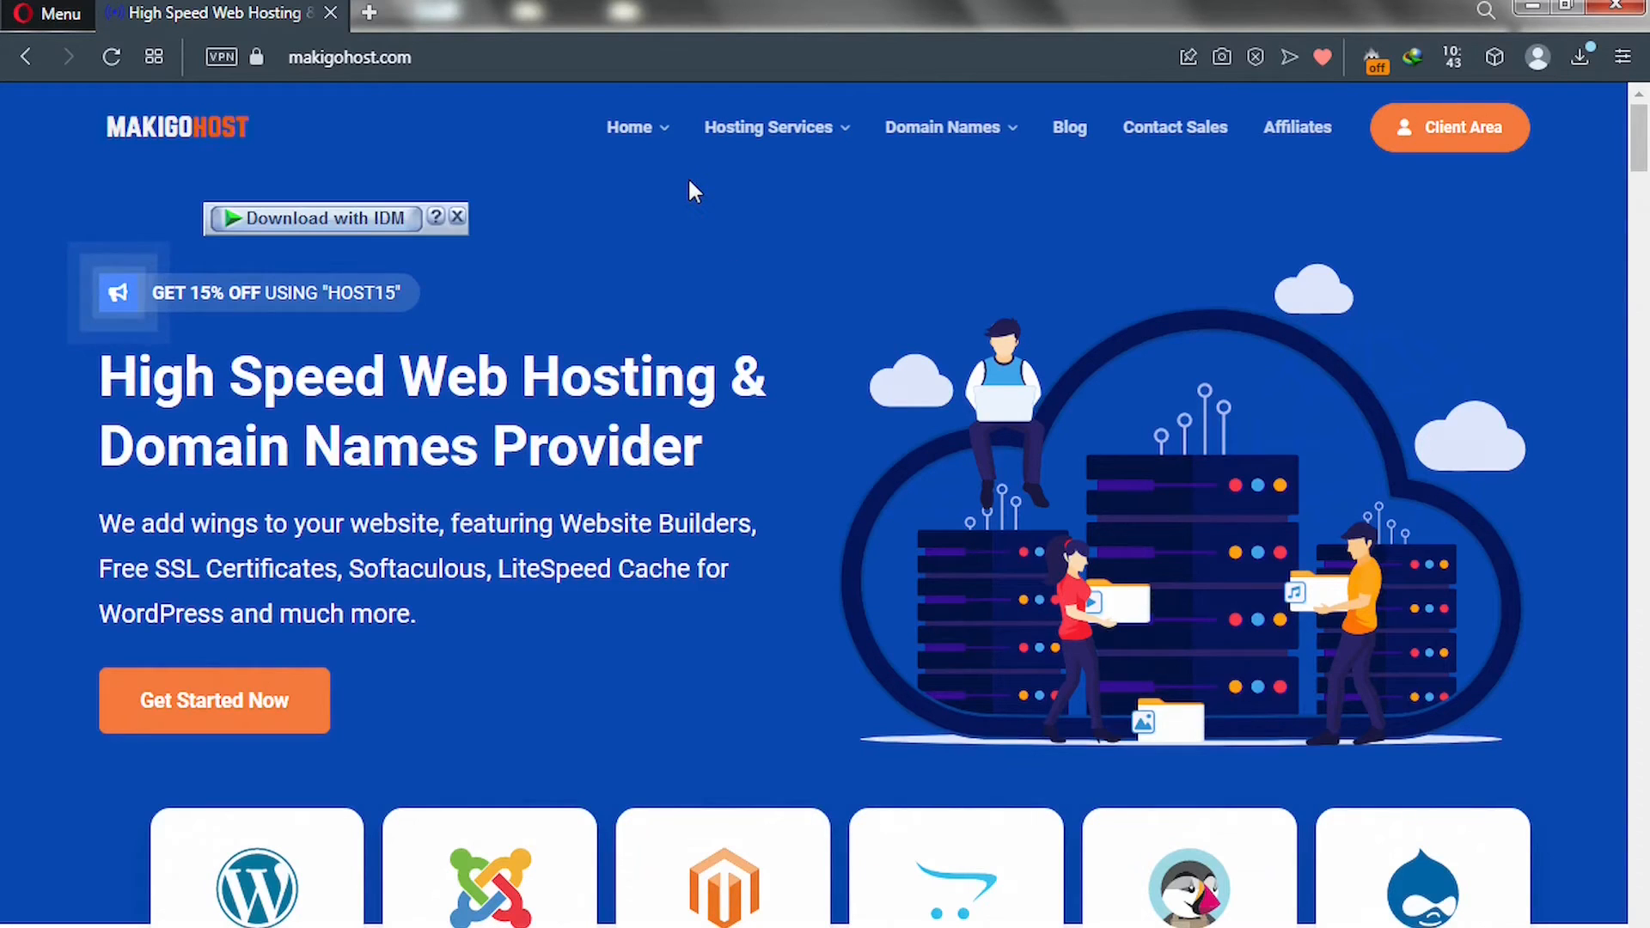
Open MakigoHost shared hosting, review Go Basic $2.99, Standard $4.99, Go Unlimited $9.99, and open a new tab.
mouse_move(740, 127)
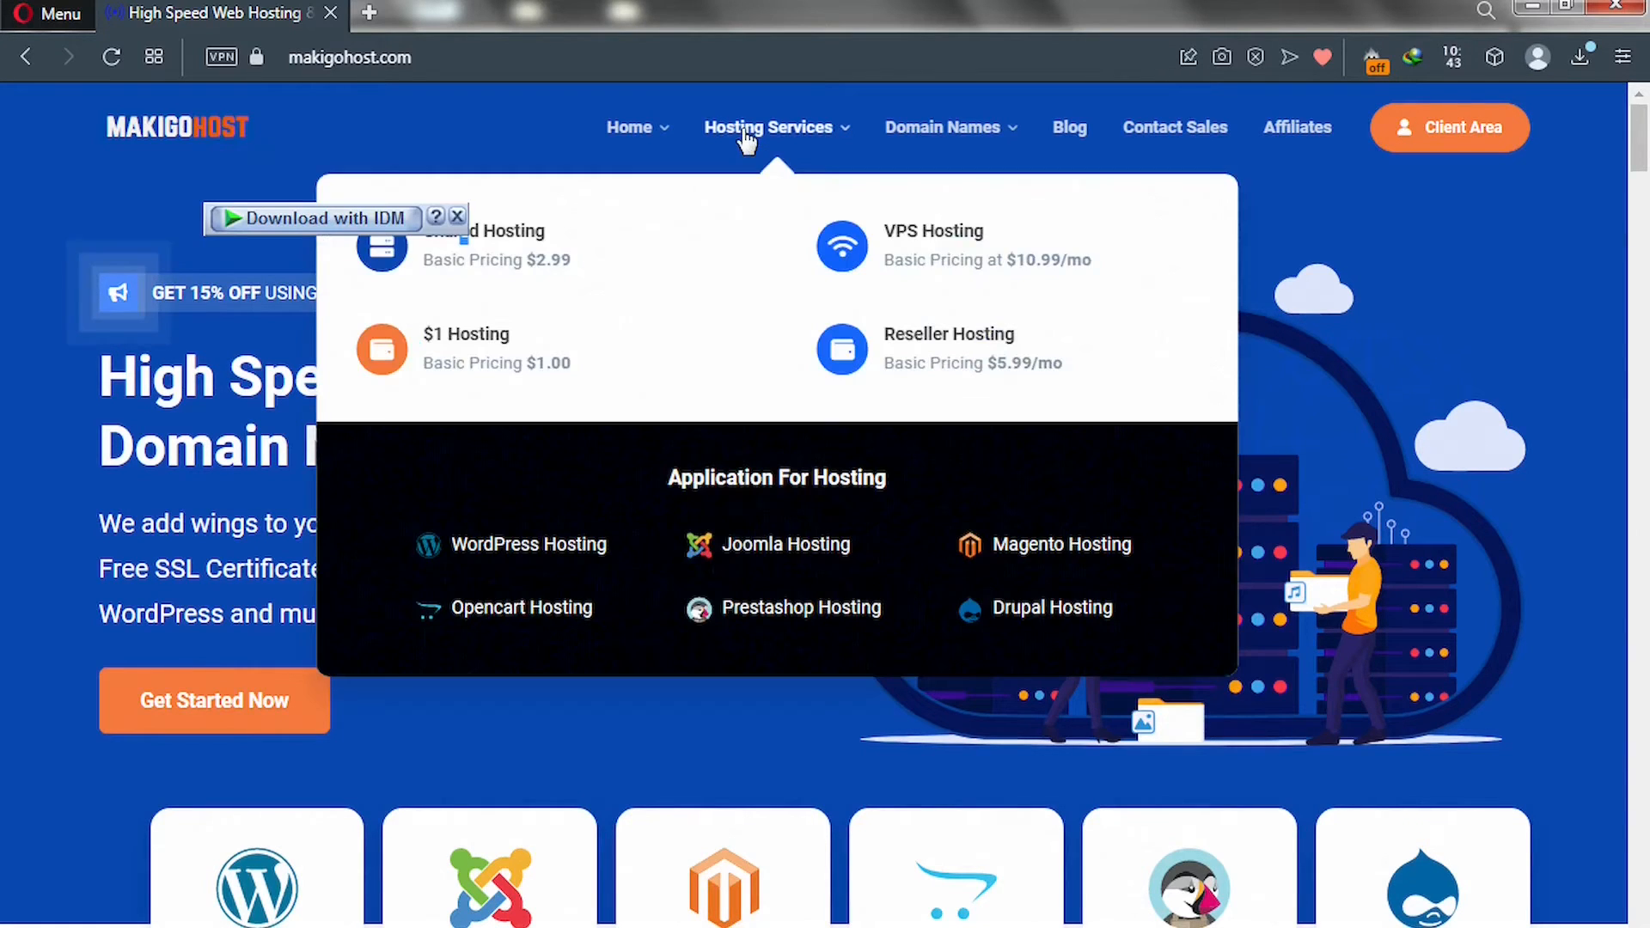
left_click(494, 251)
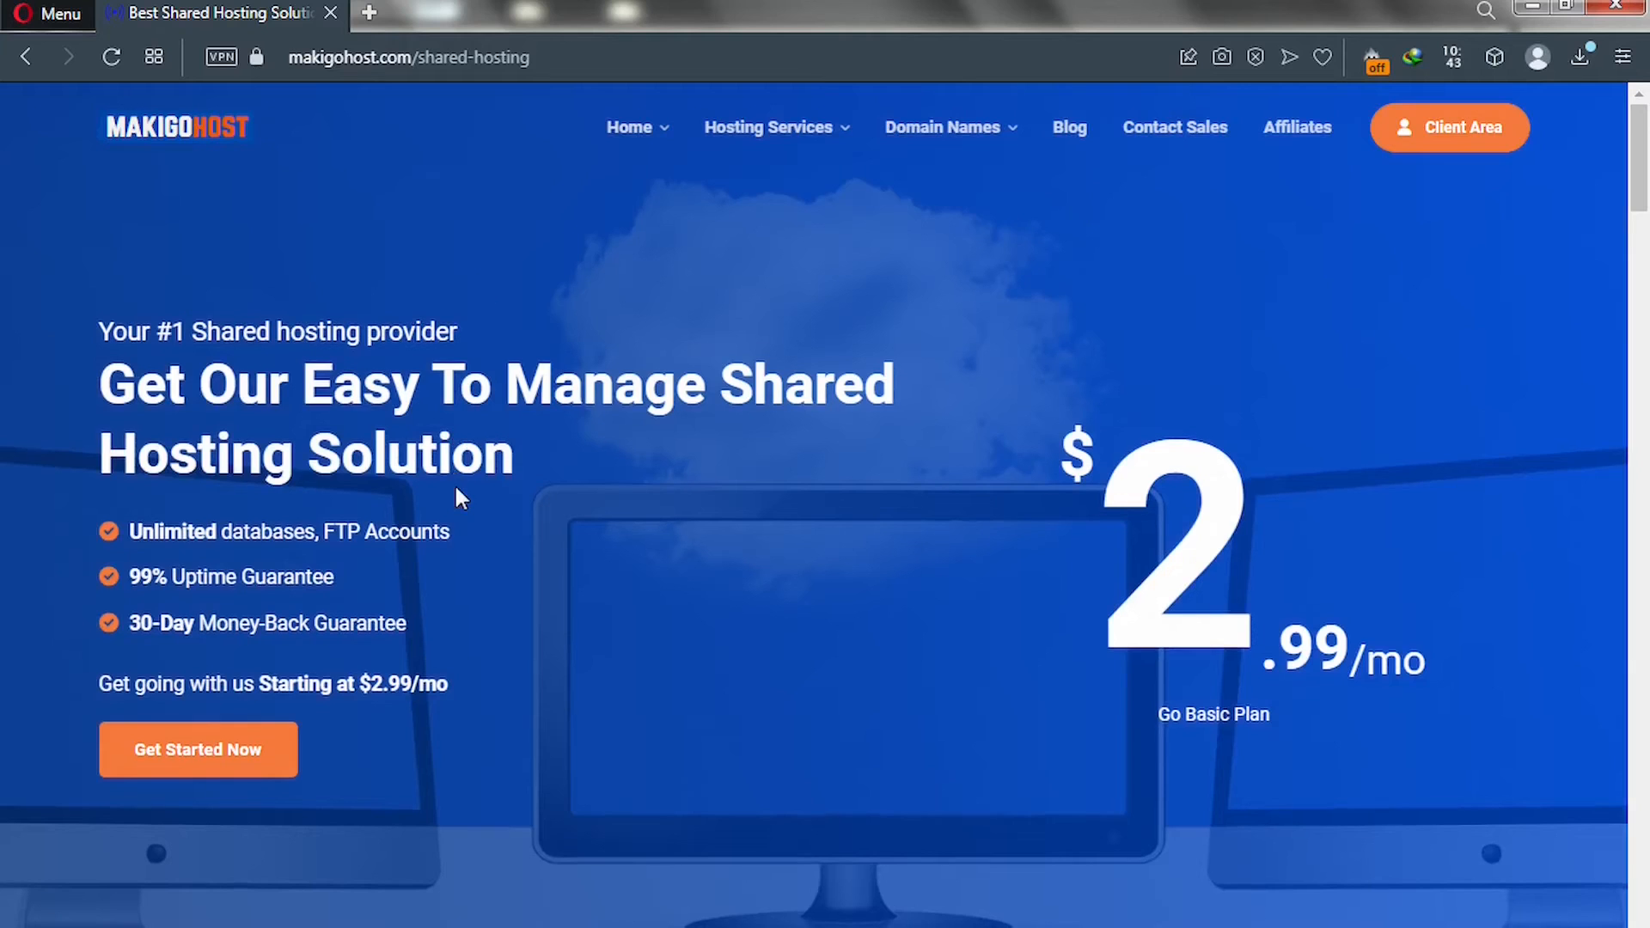
scroll(456, 490, "down", 3)
scroll(455, 495, "down", 7)
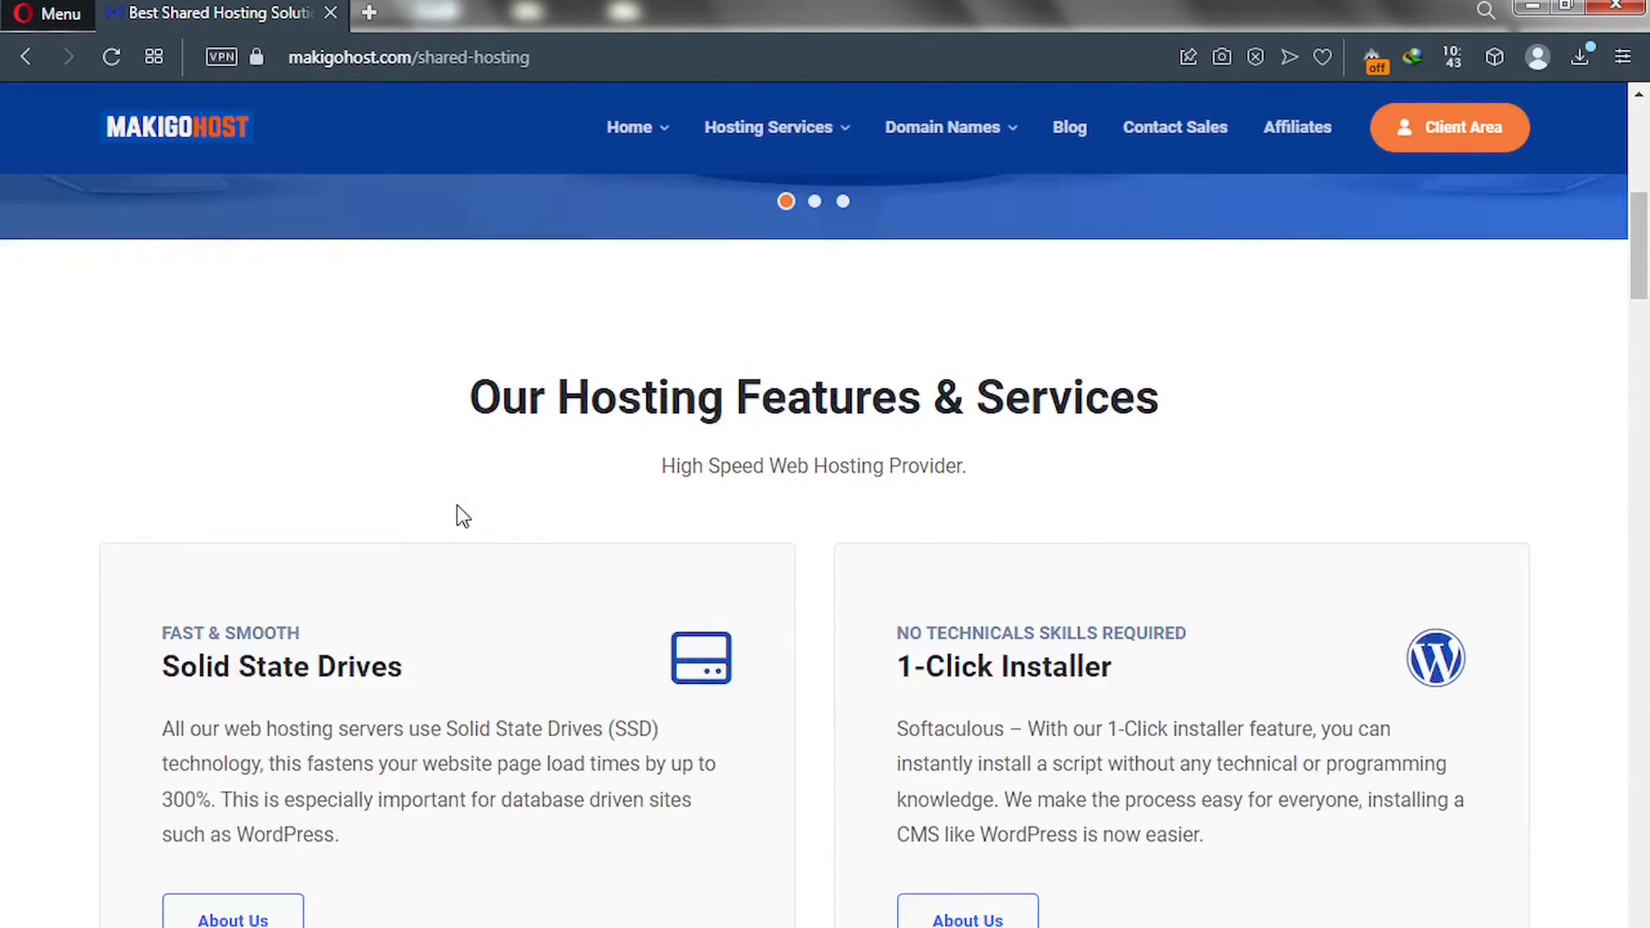
scroll(460, 507, "down", 4)
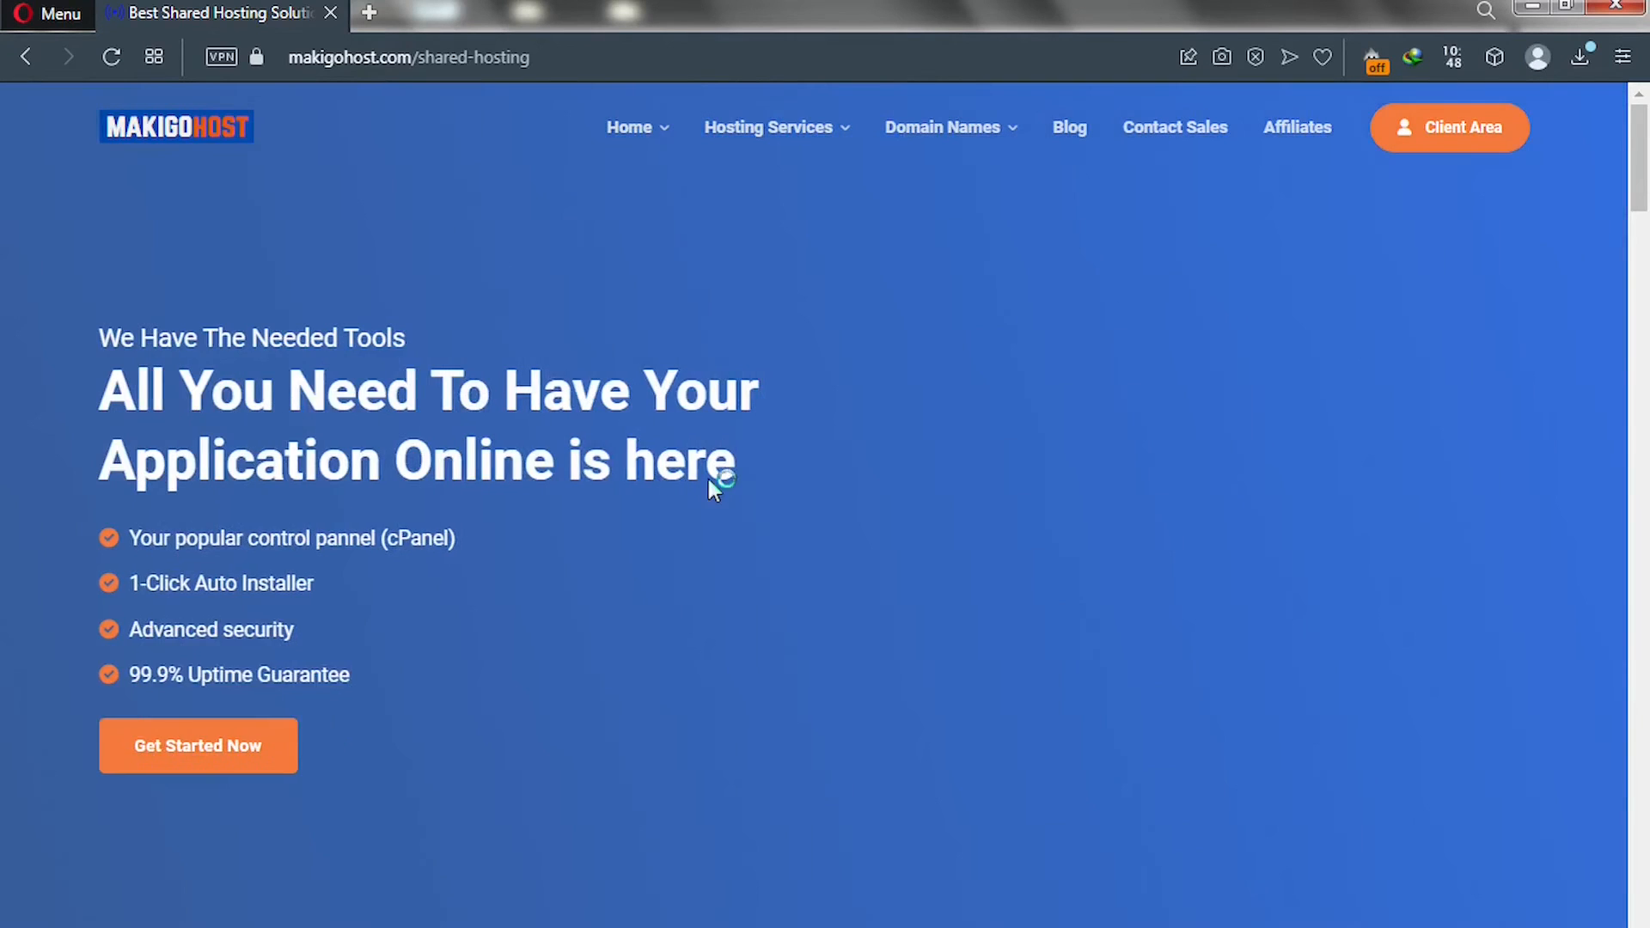
scroll(706, 473, "down", 12)
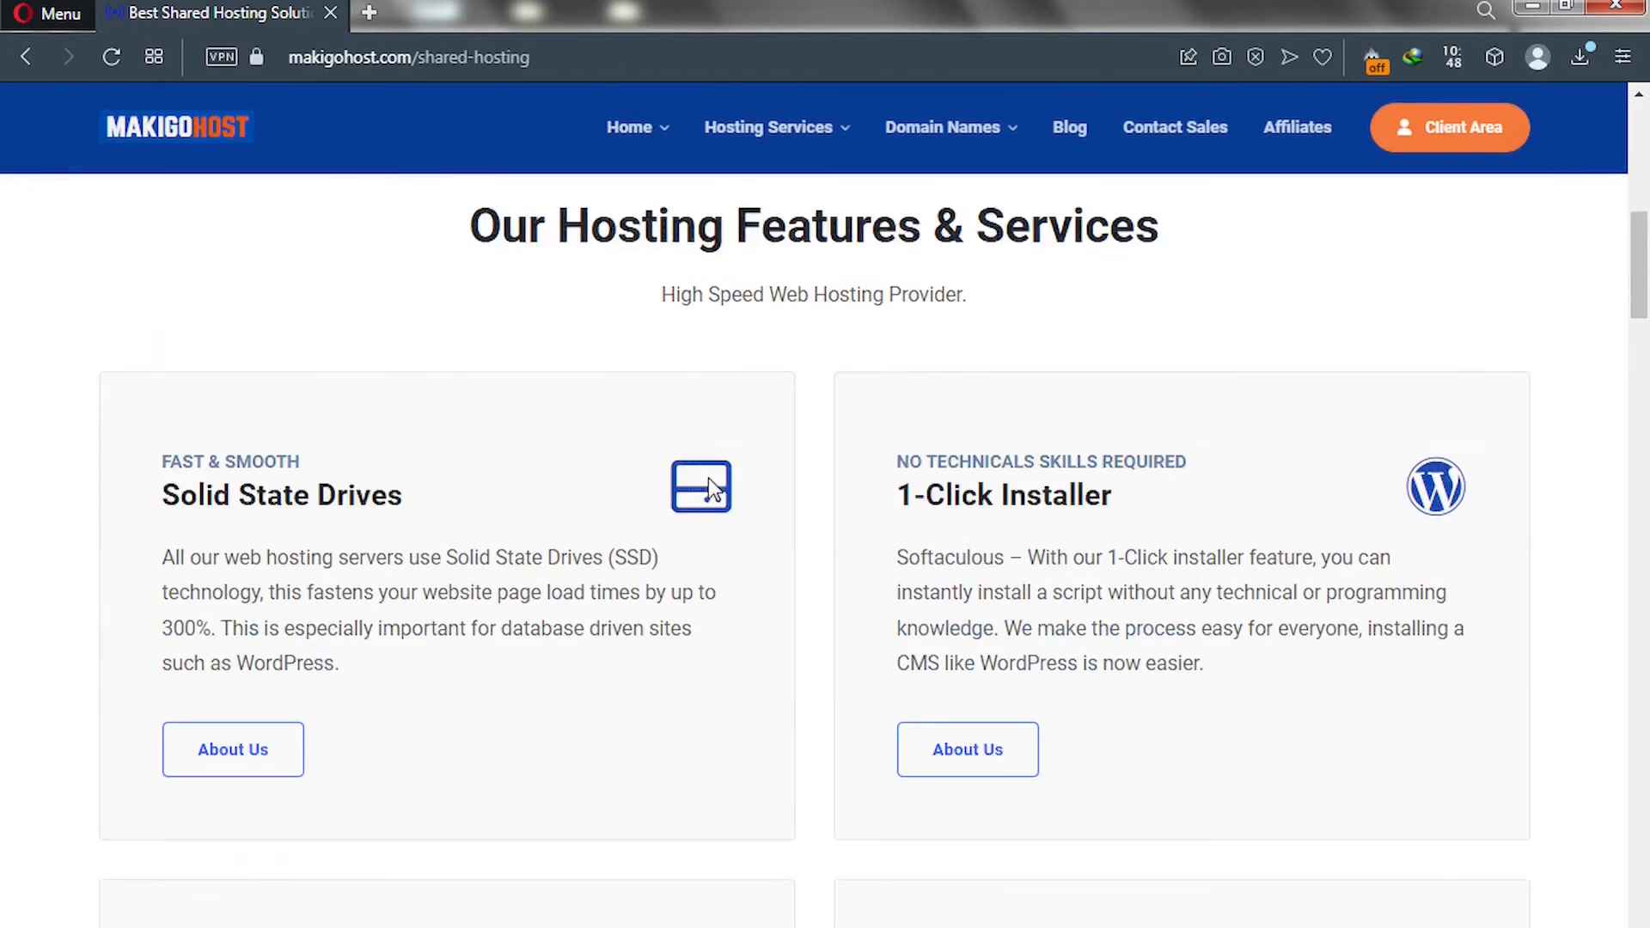
scroll(708, 478, "down", 15)
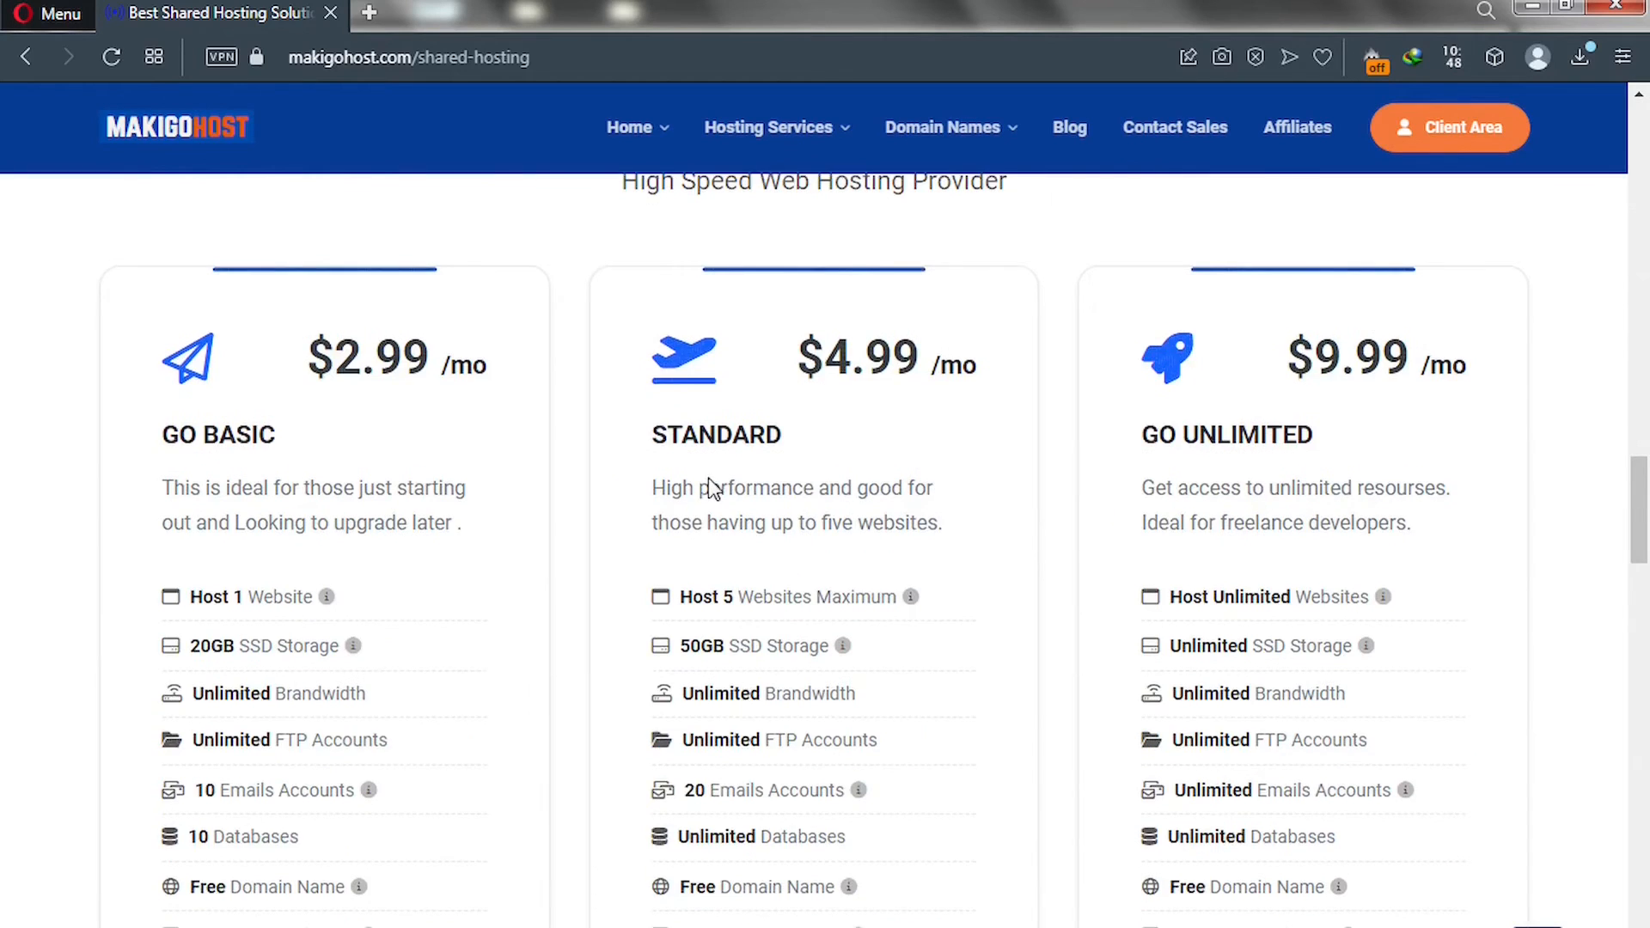
scroll(710, 478, "up", 2)
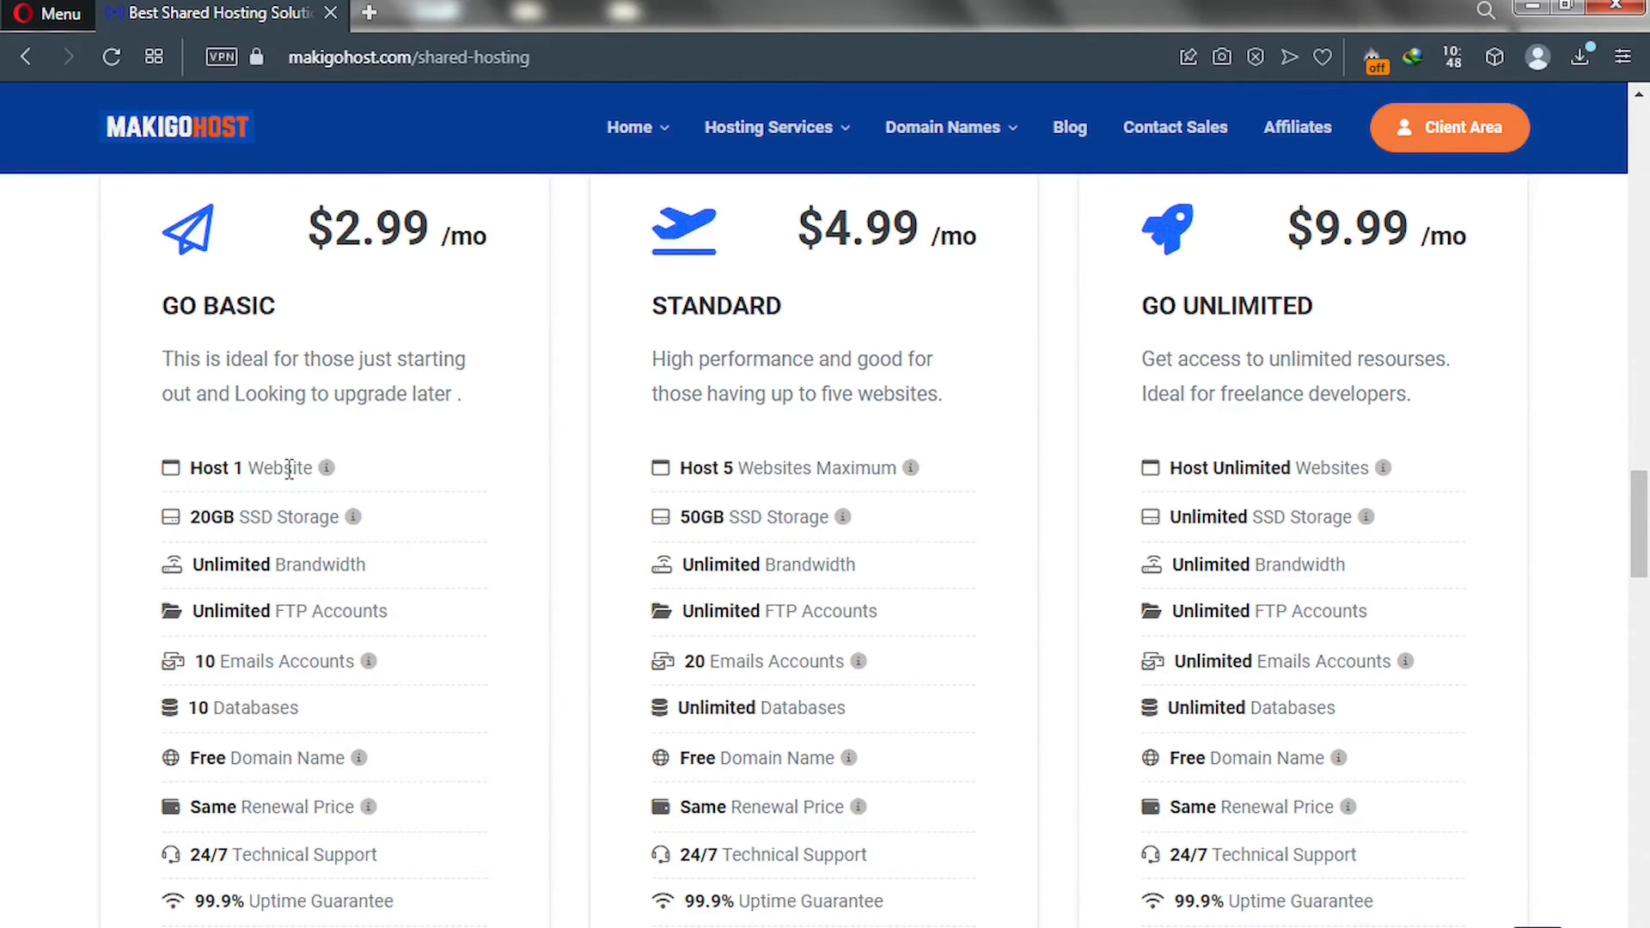
key("ctrl+t")
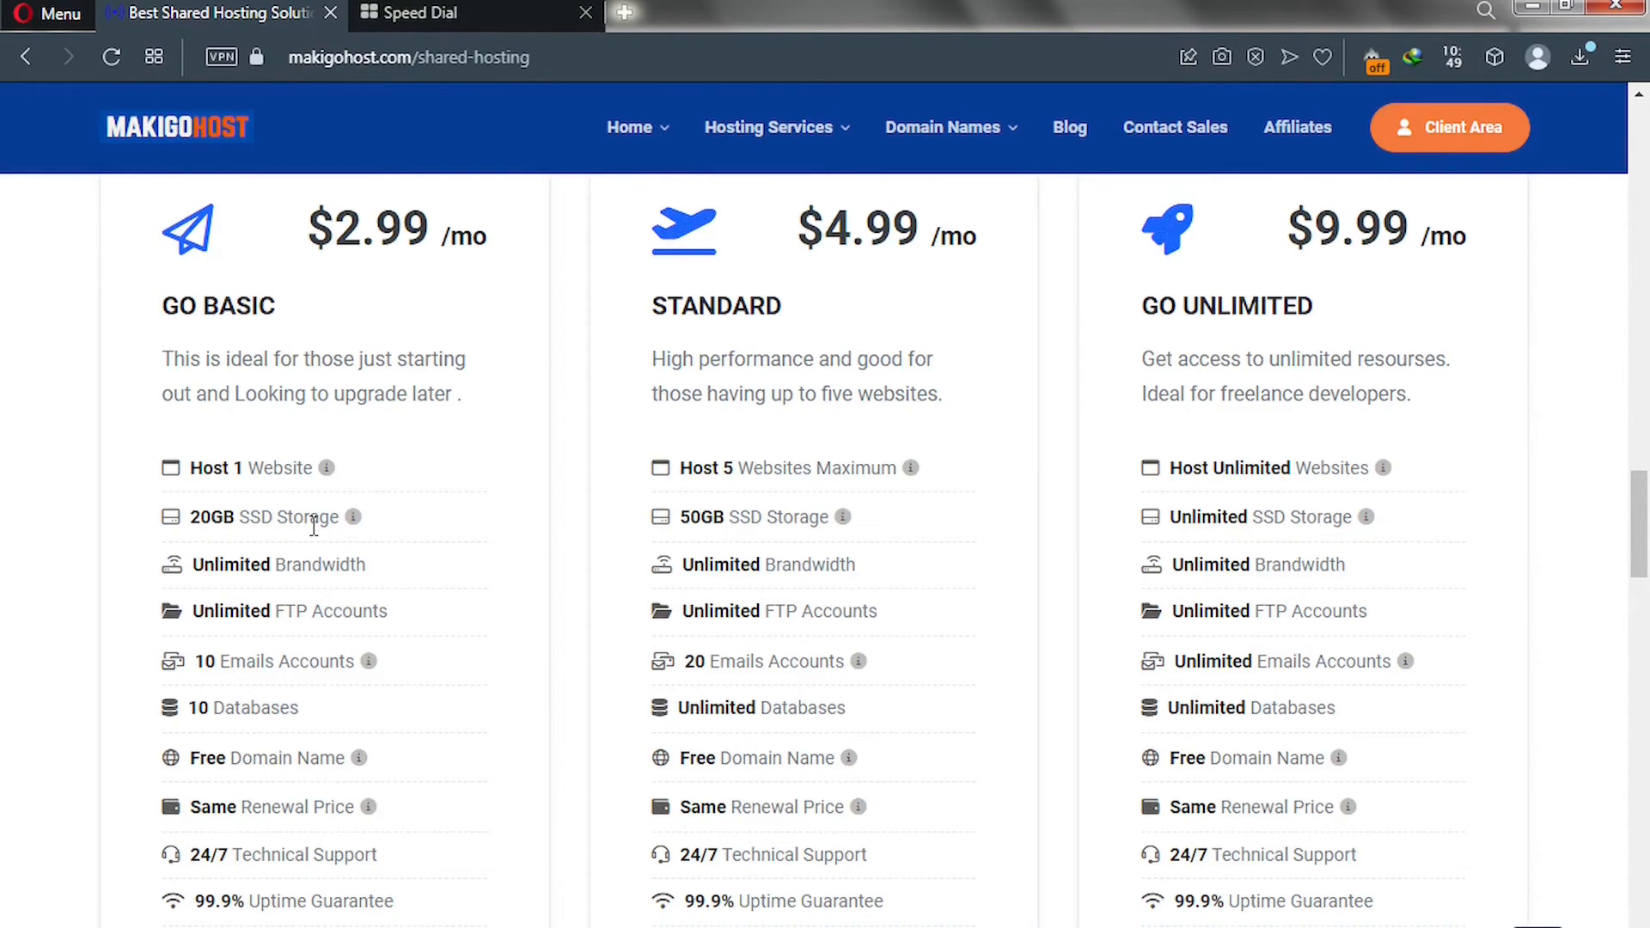
Search Google for 'SSD Vs HDD' in the new tab.
left_click(427, 17)
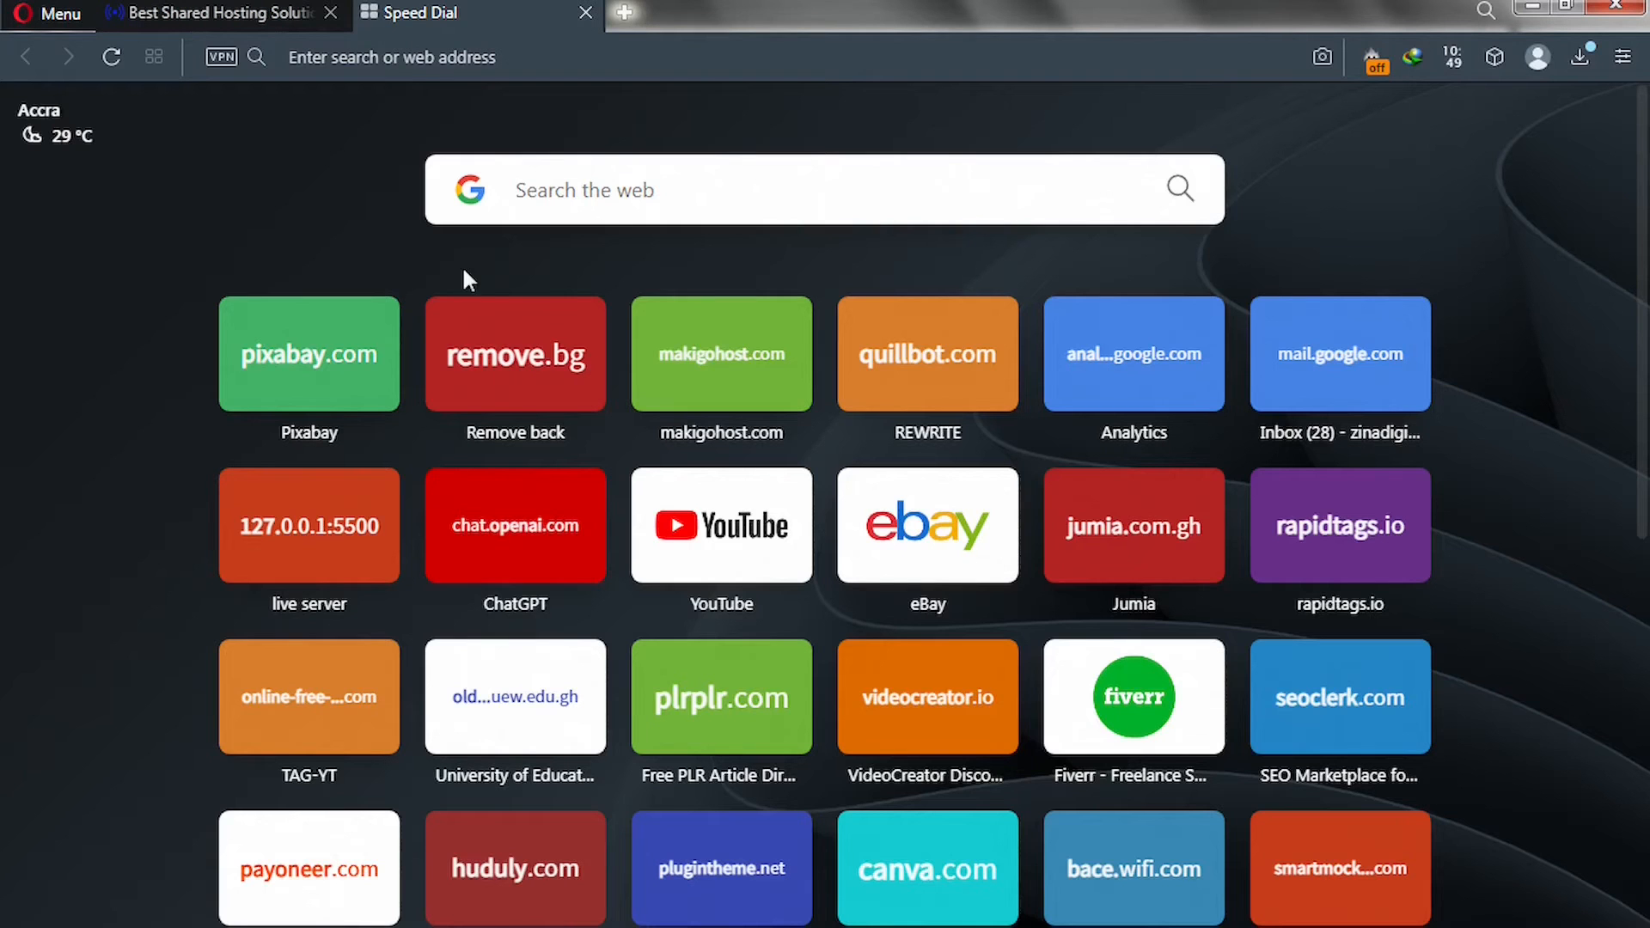
left_click(574, 198)
type("SSD Vs HDD")
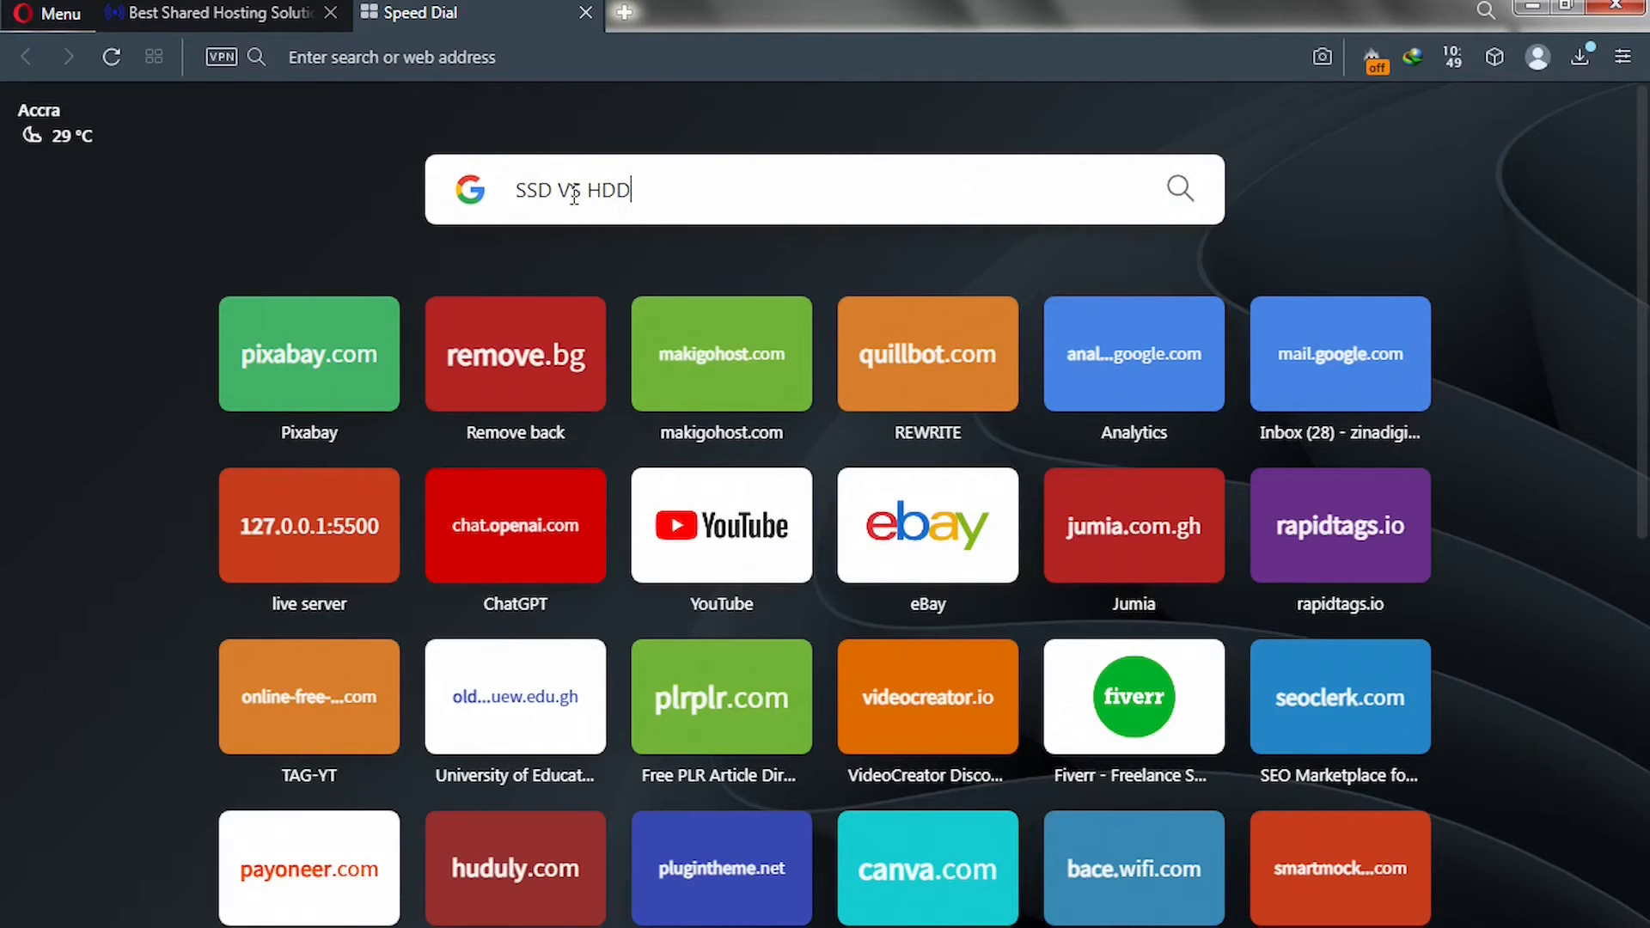
key("Return")
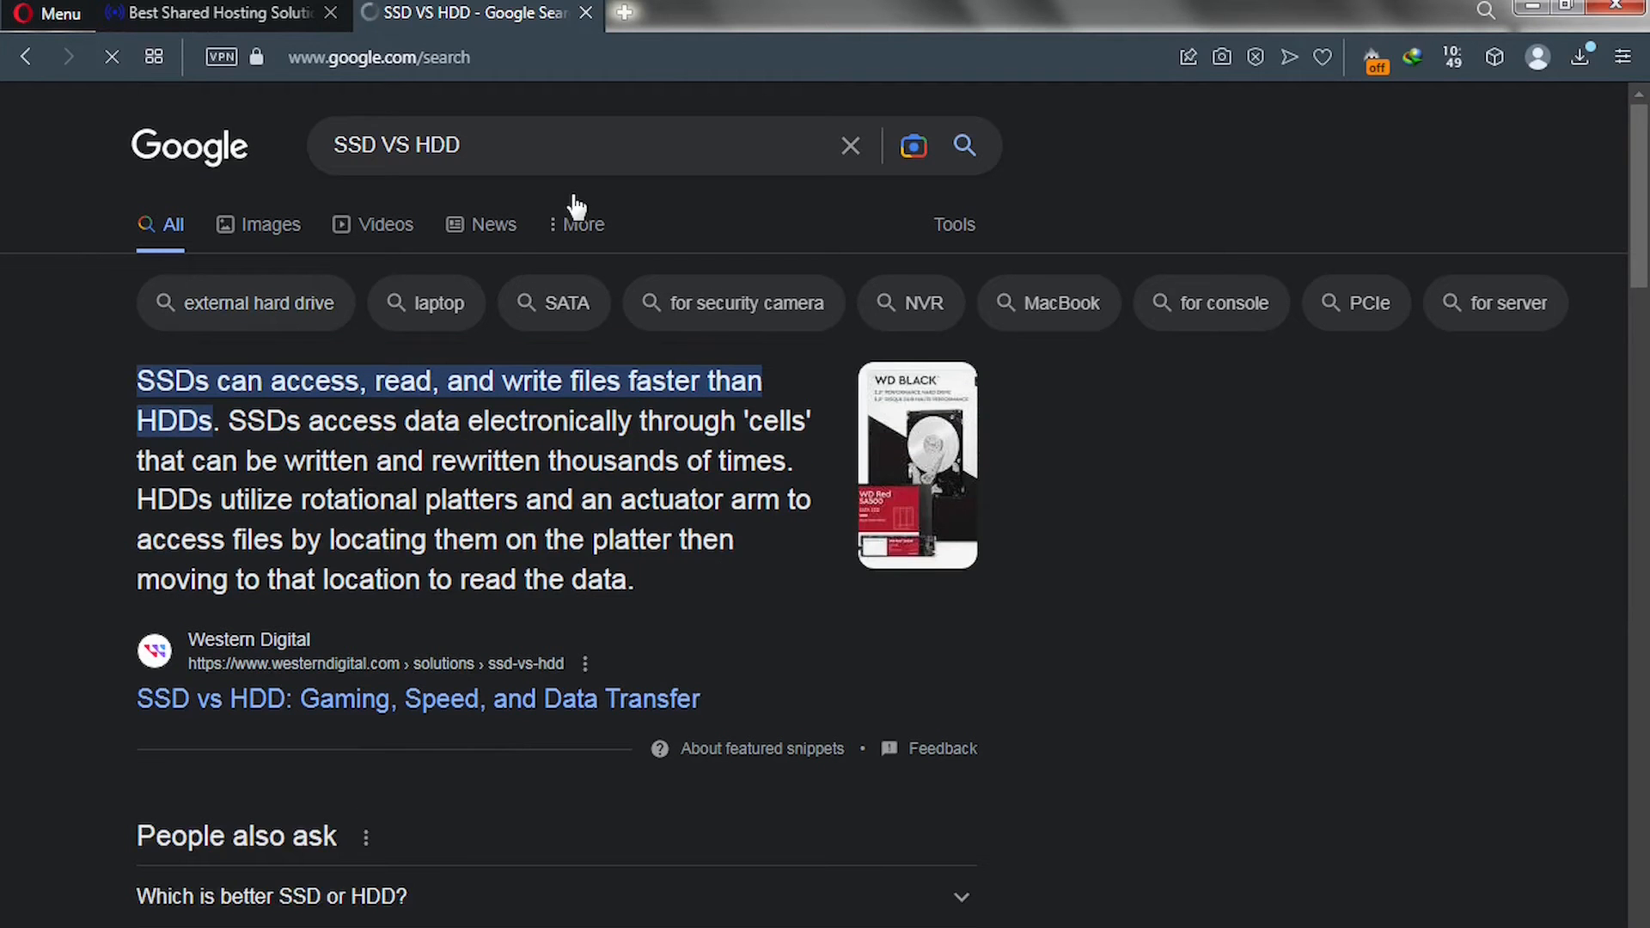
View Avast's SSD vs HDD comparison image, then return to the MakigoHost hosting plans tab.
left_click(268, 239)
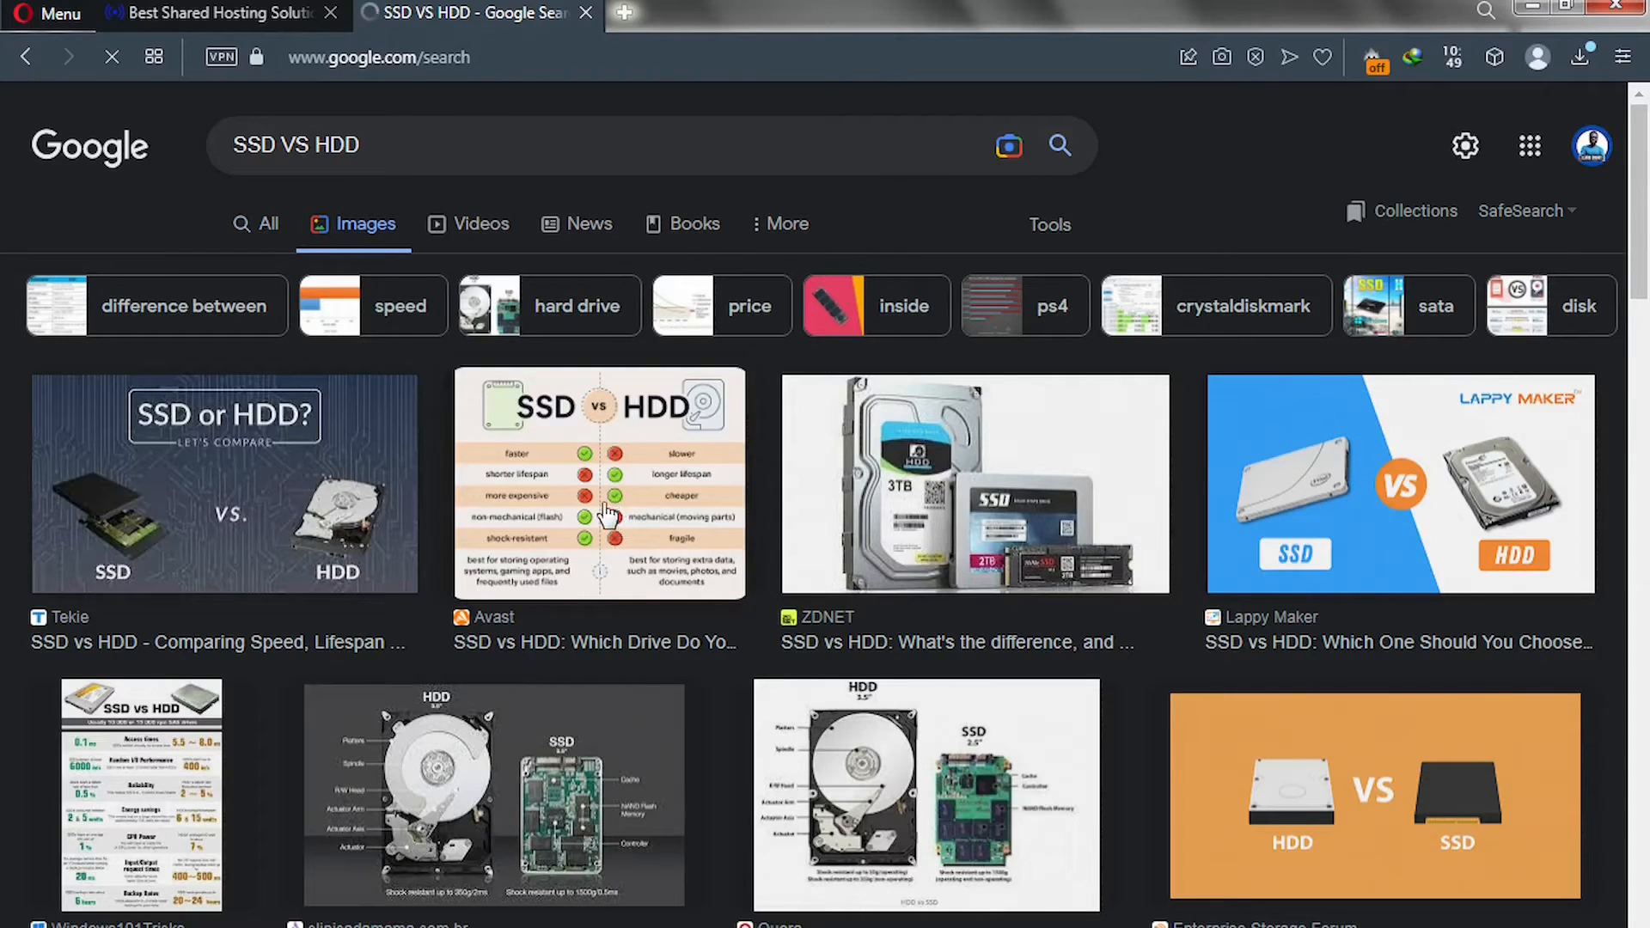
left_click(528, 507)
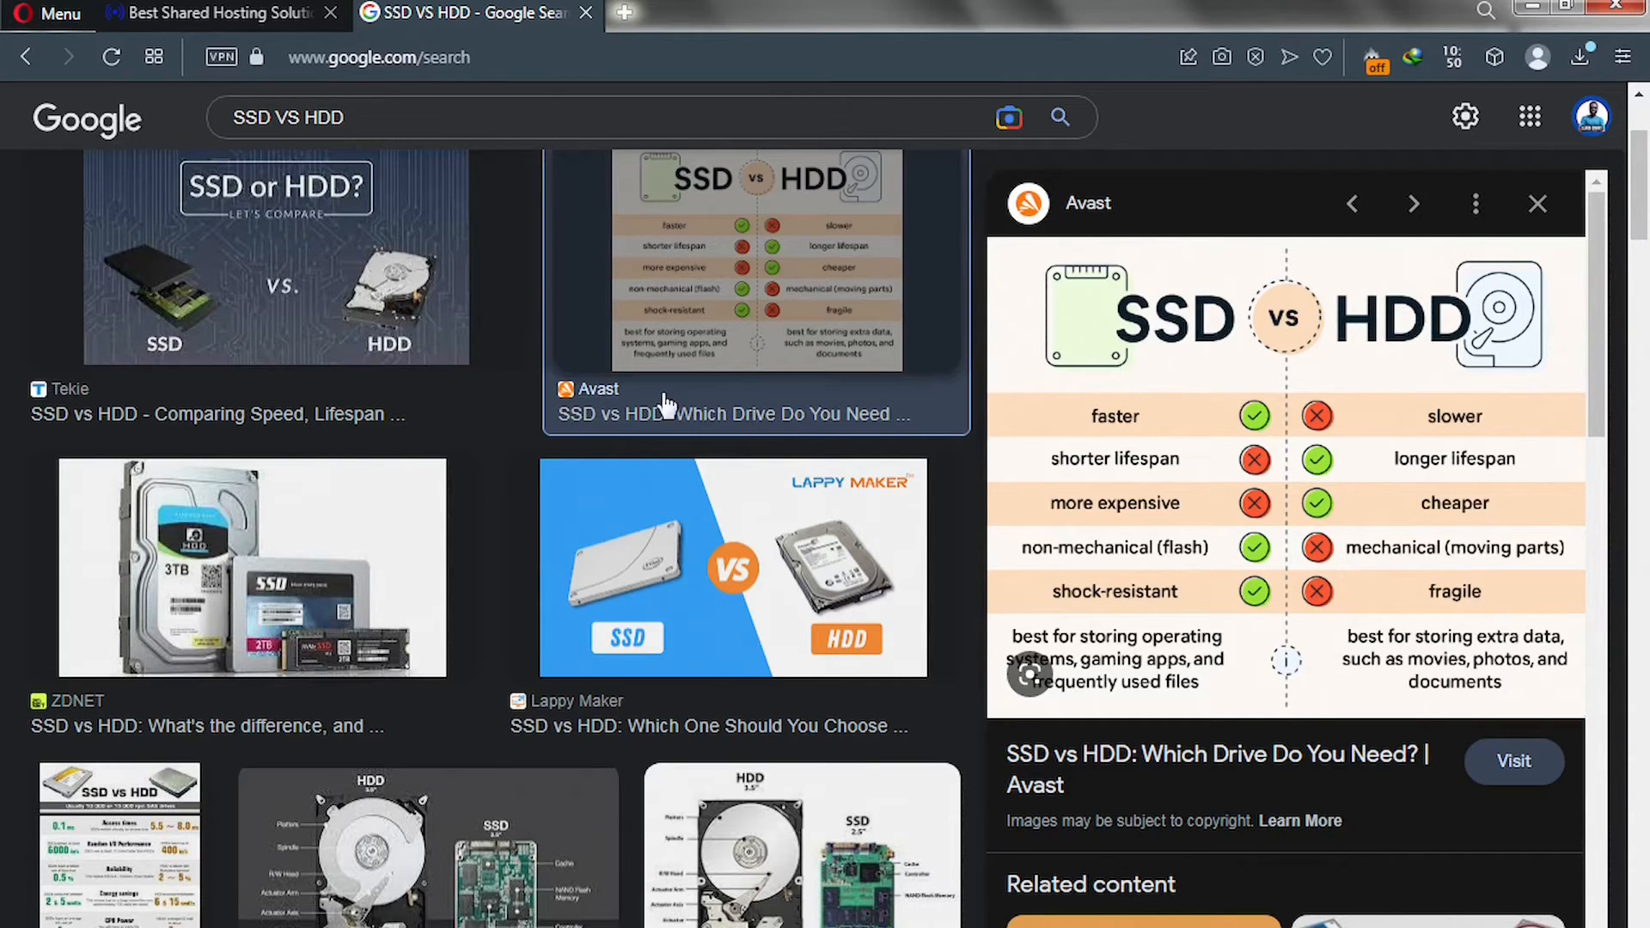
left_click(255, 13)
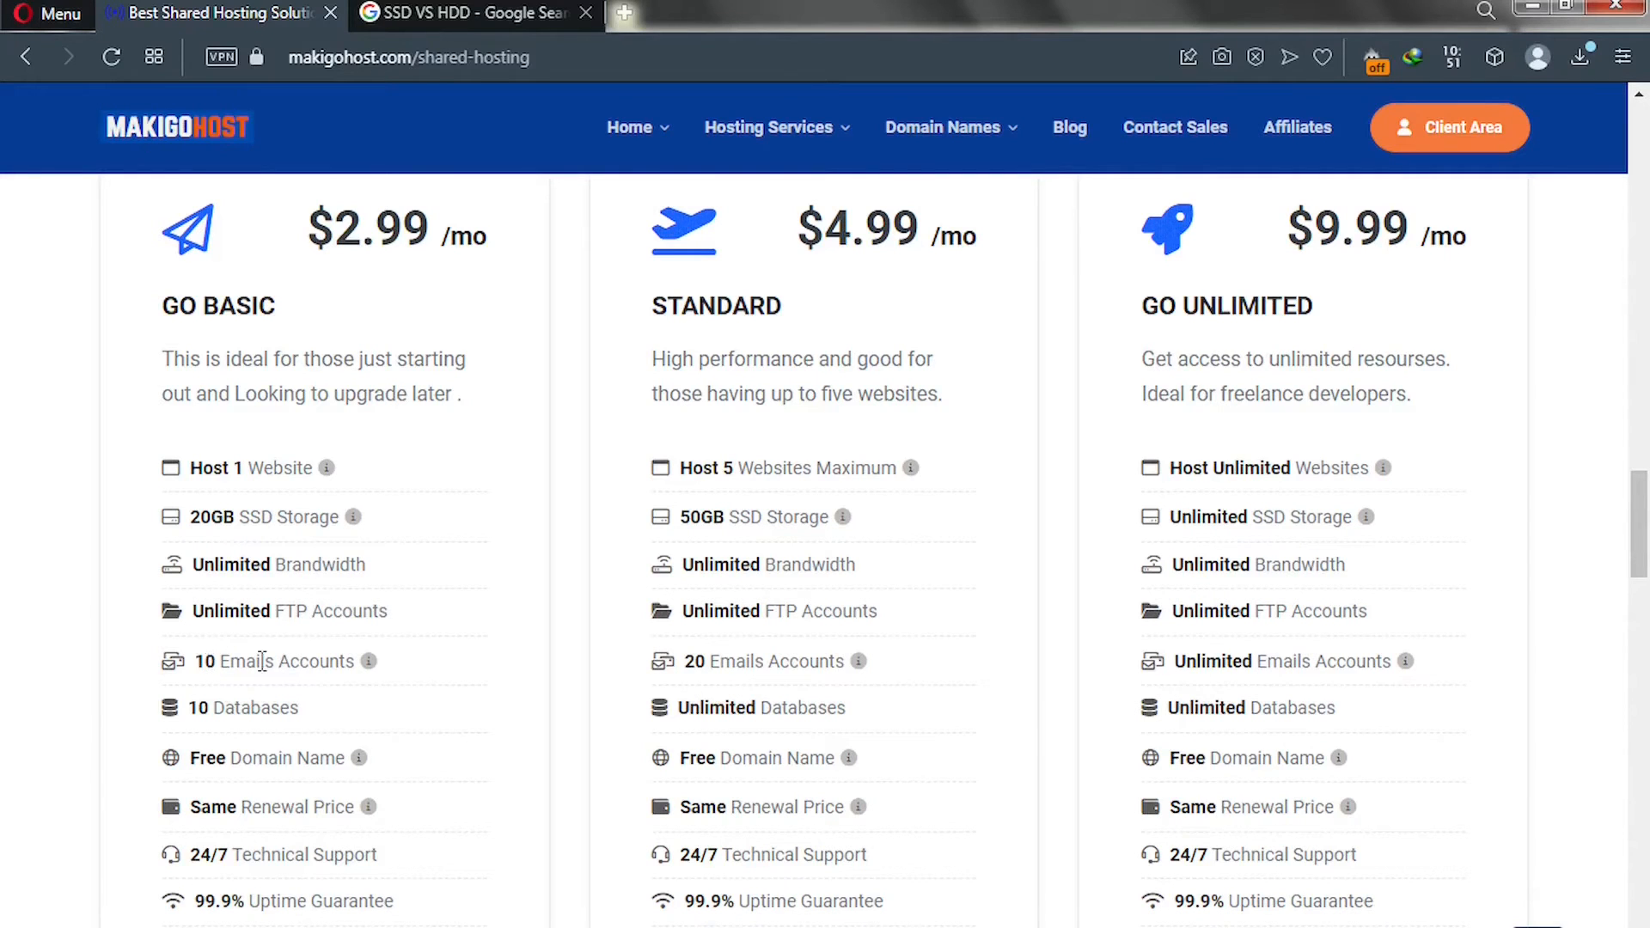
Scroll down to the Go Basic plan card and start its order.
mouse_move(355, 667)
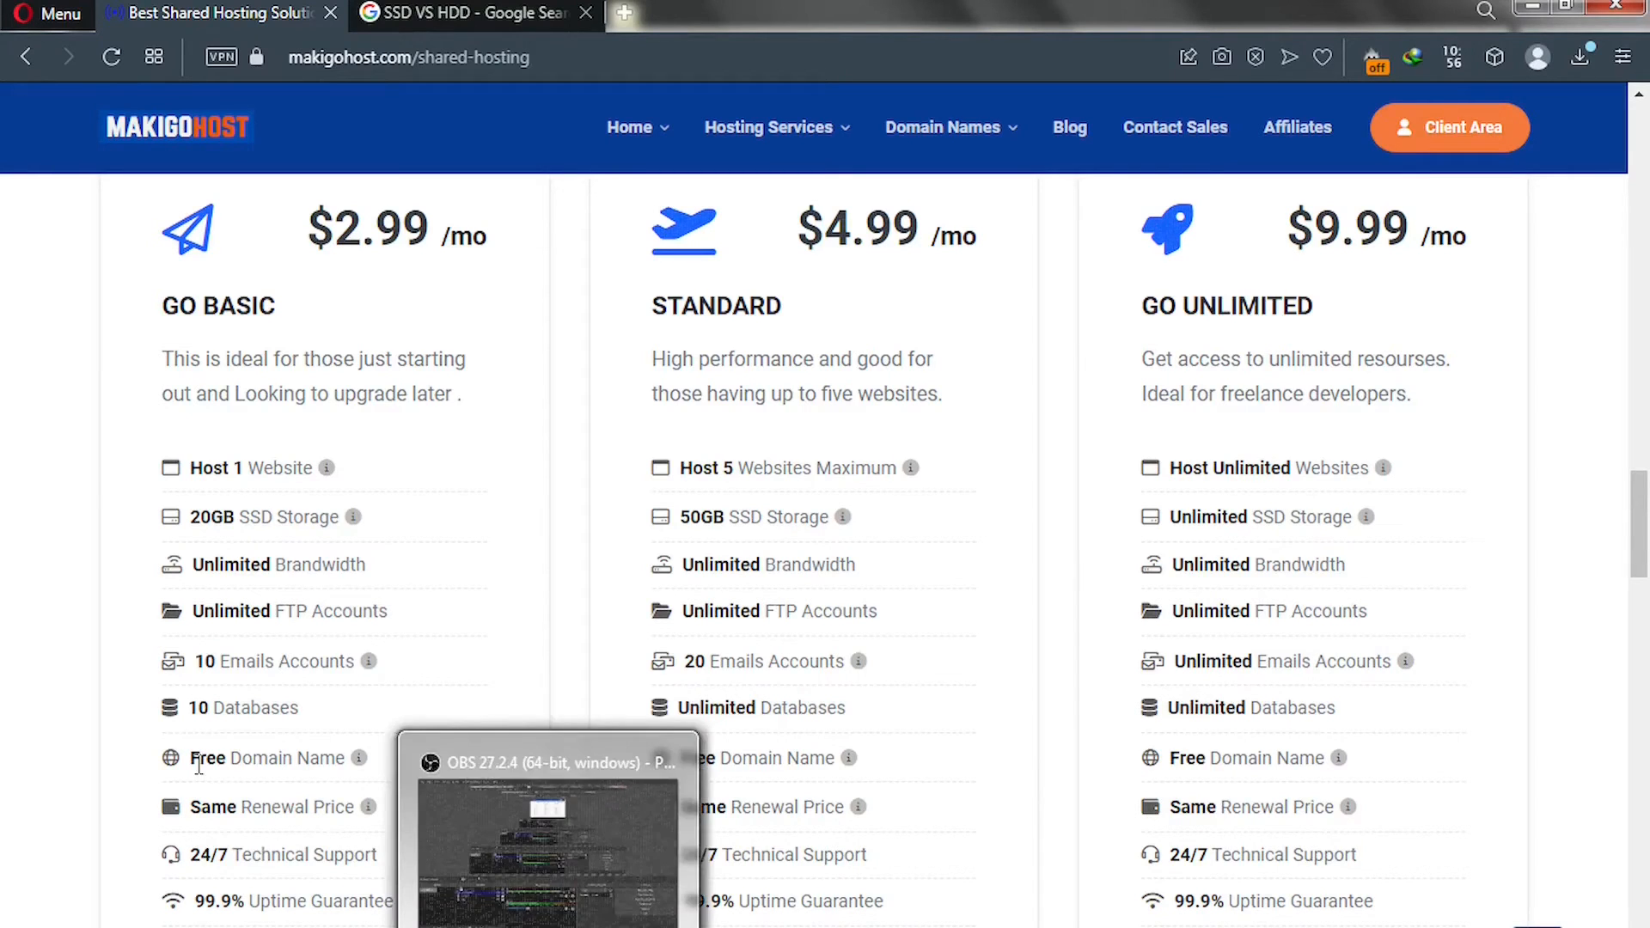
mouse_move(359, 762)
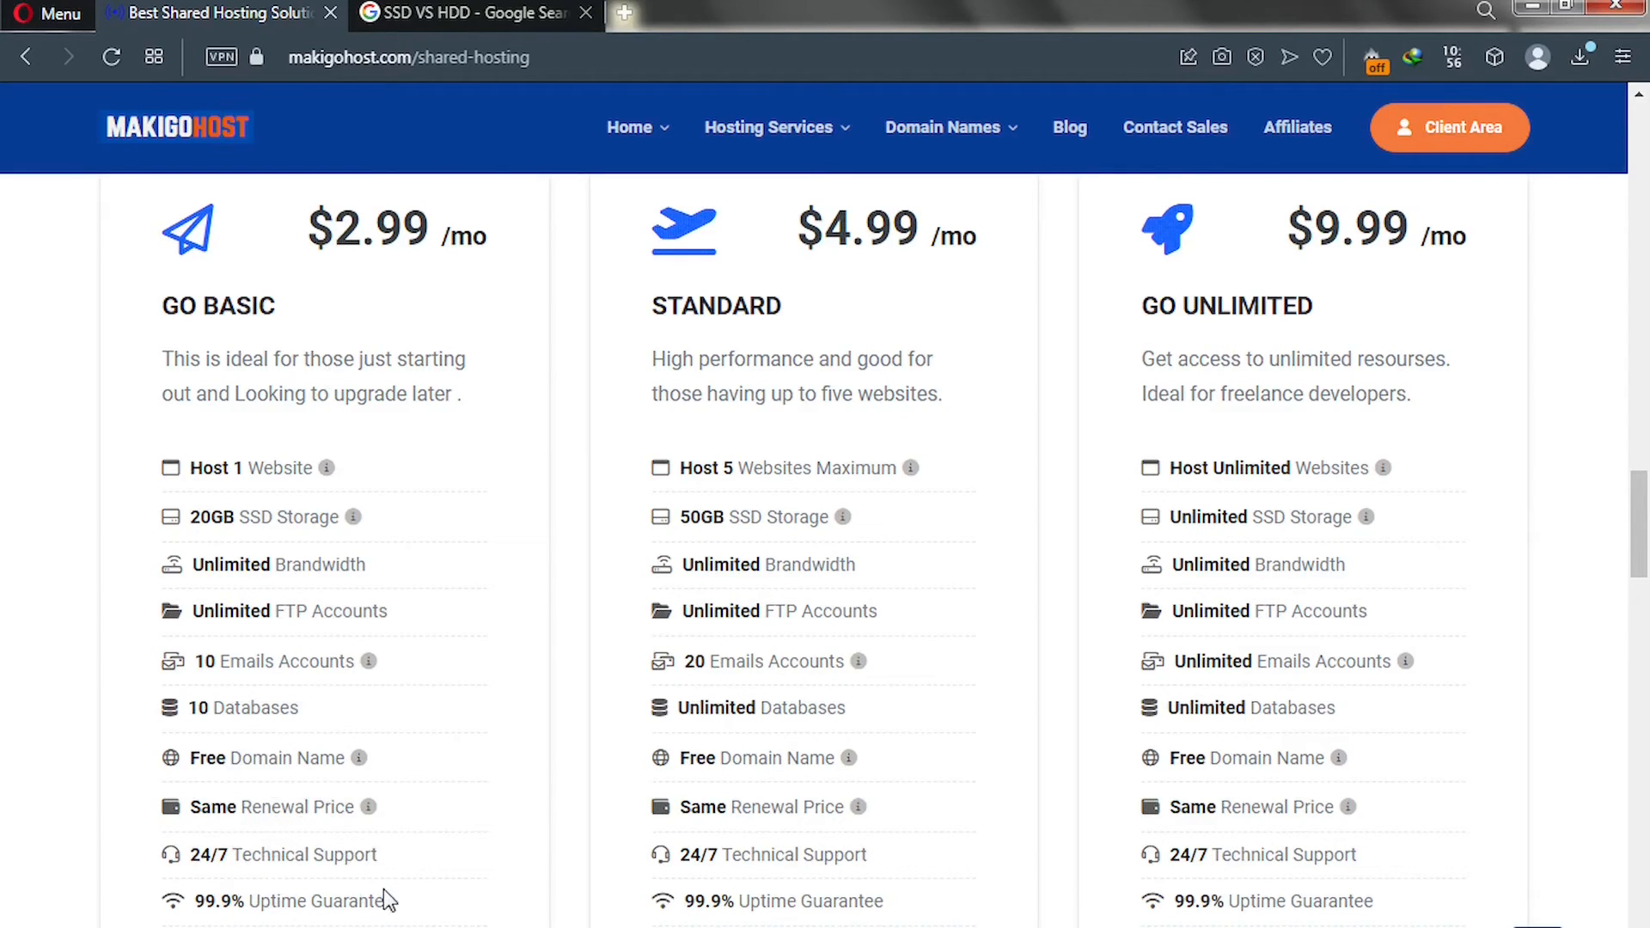
scroll(334, 893, "down", 2)
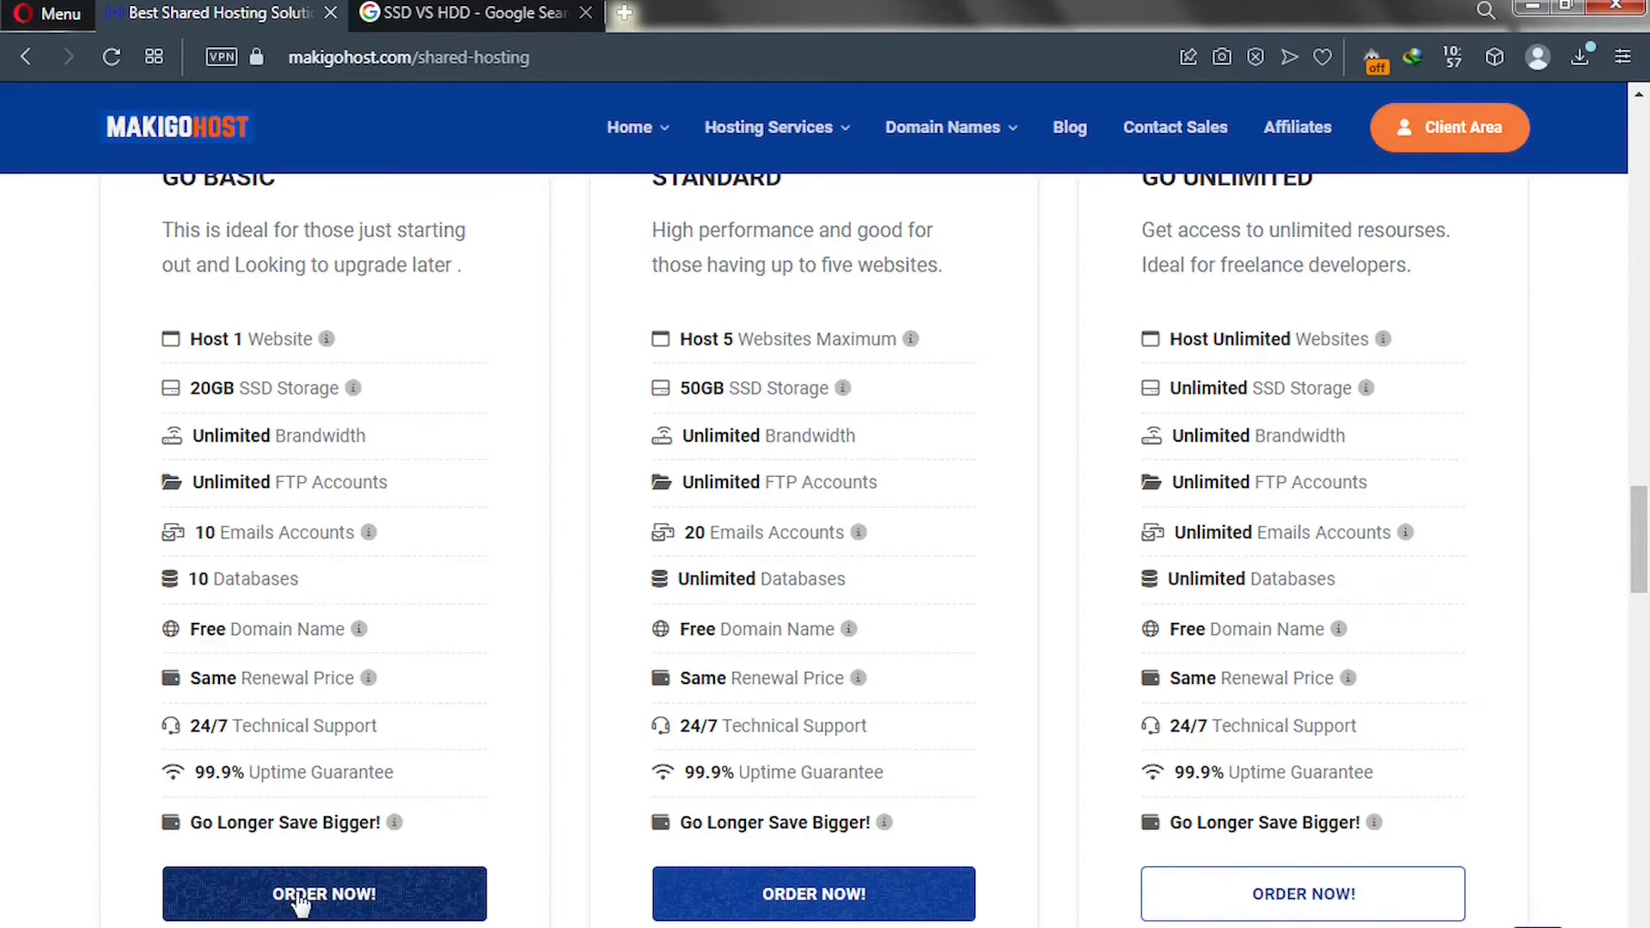
scroll(262, 533, "up", 4)
scroll(258, 533, "down", 3)
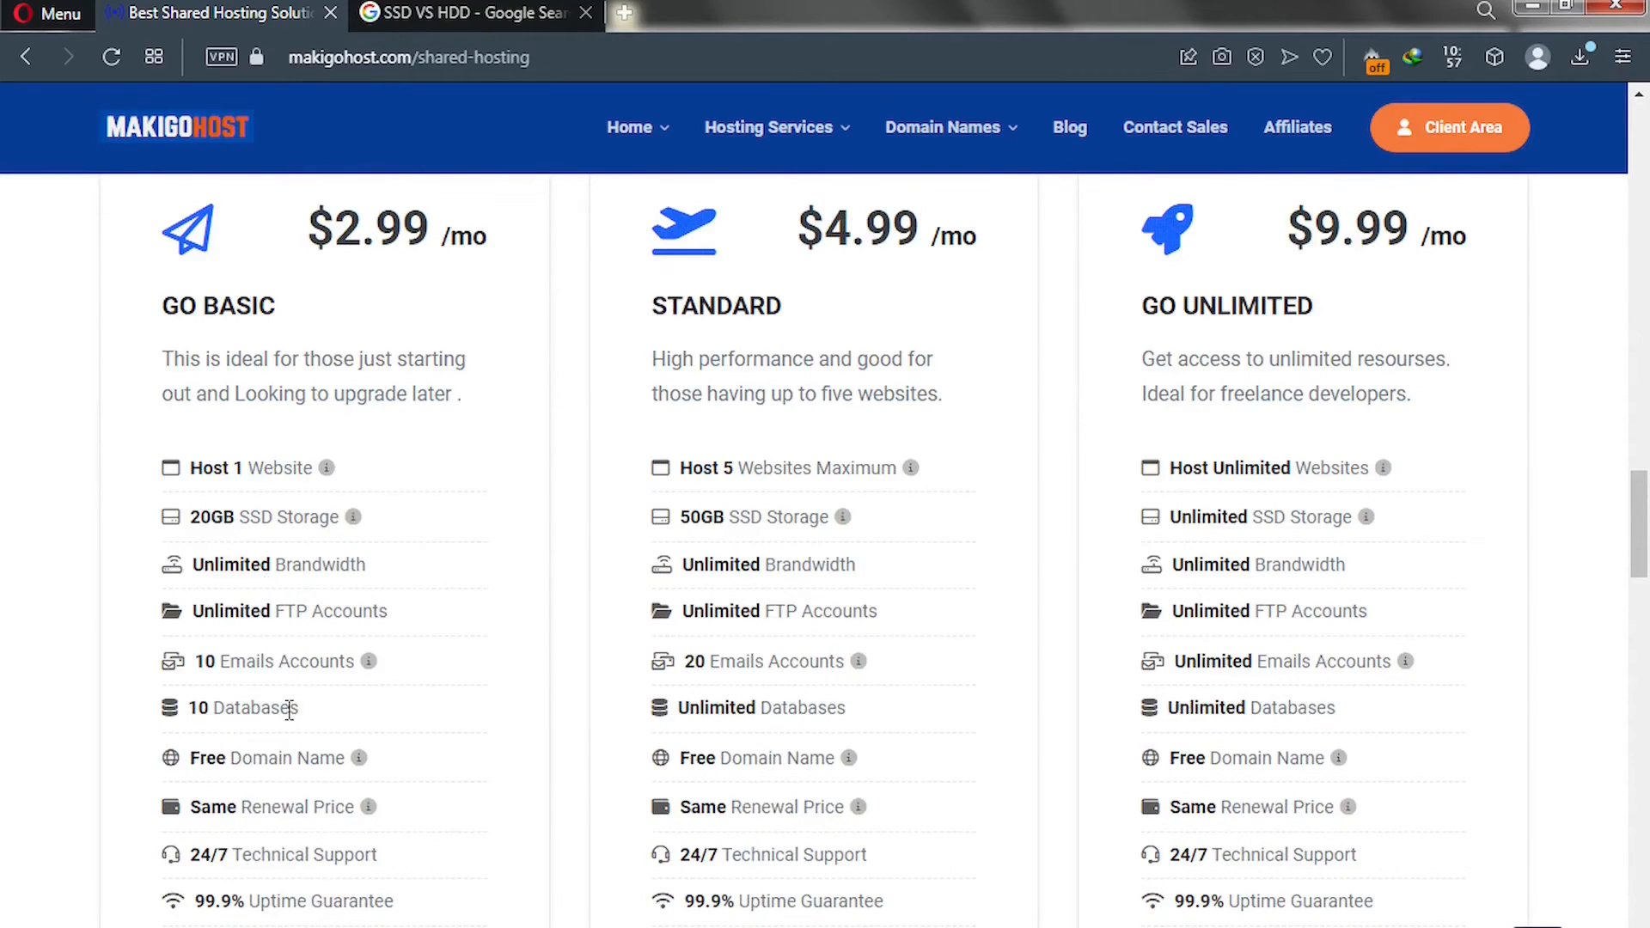
scroll(283, 739, "down", 3)
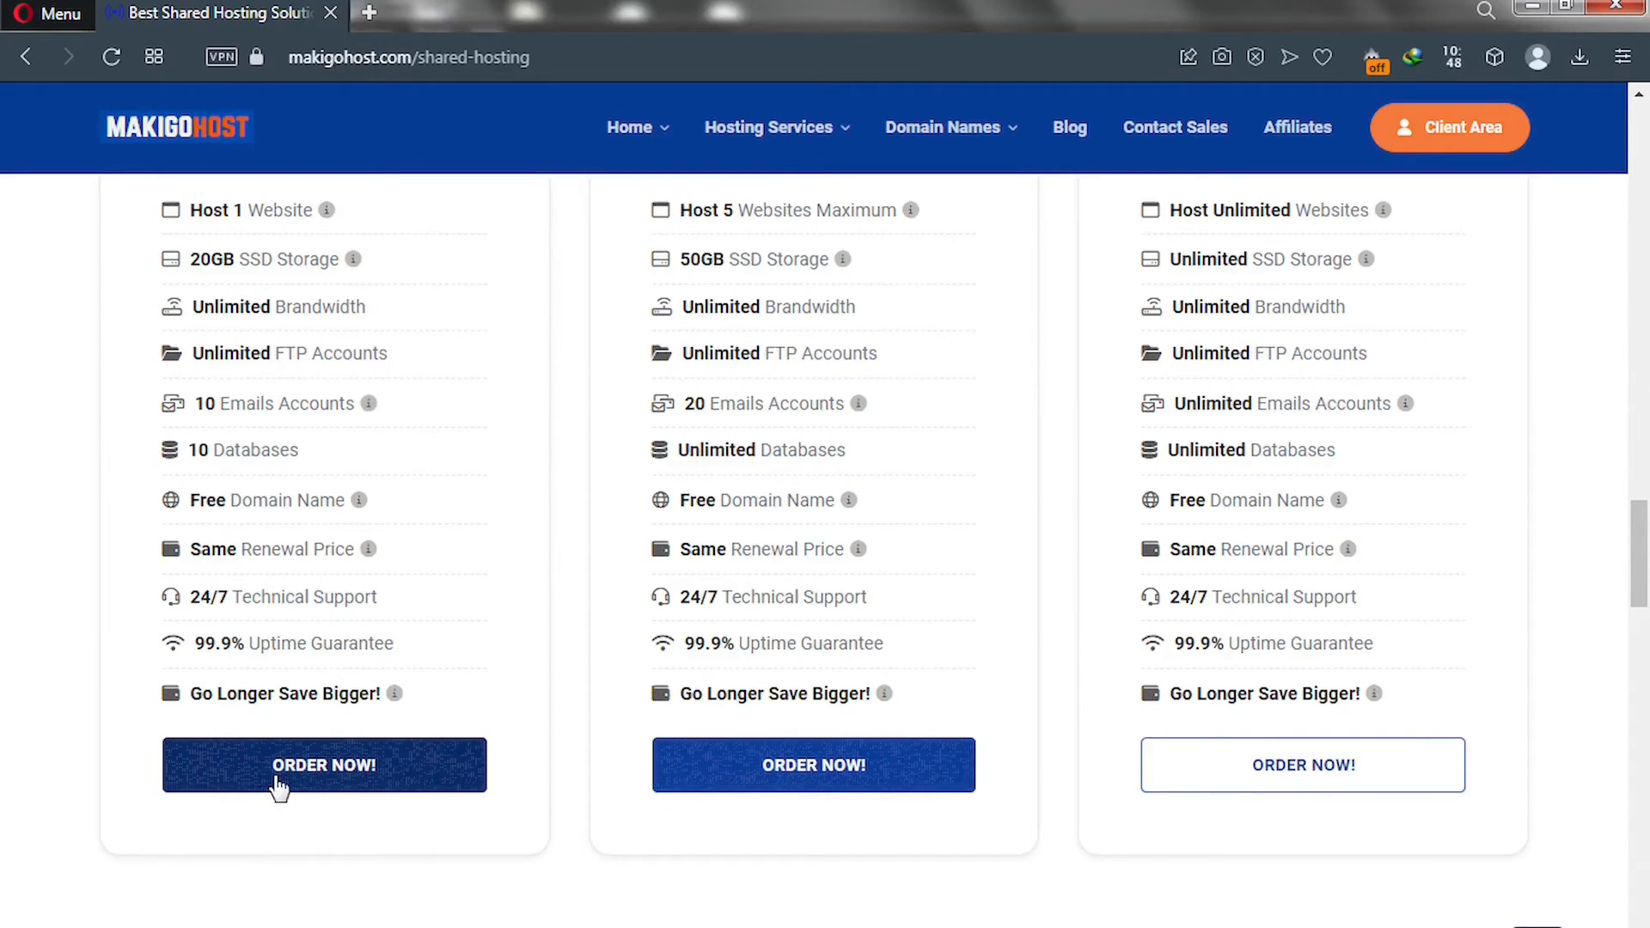
left_click(278, 784)
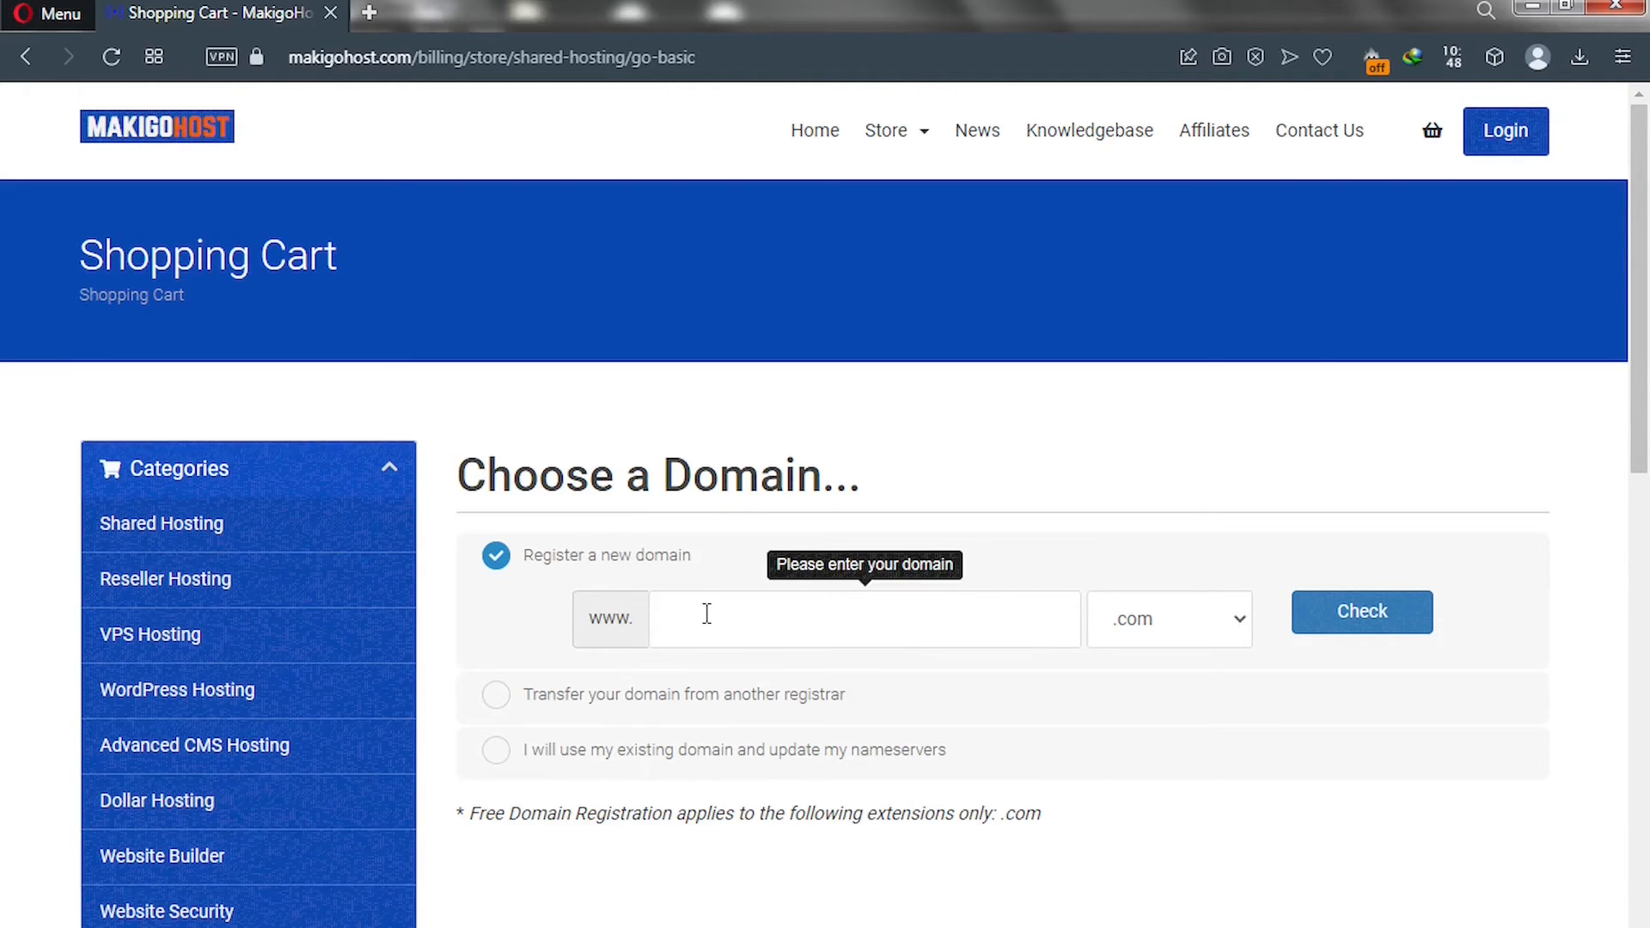
left_click(497, 696)
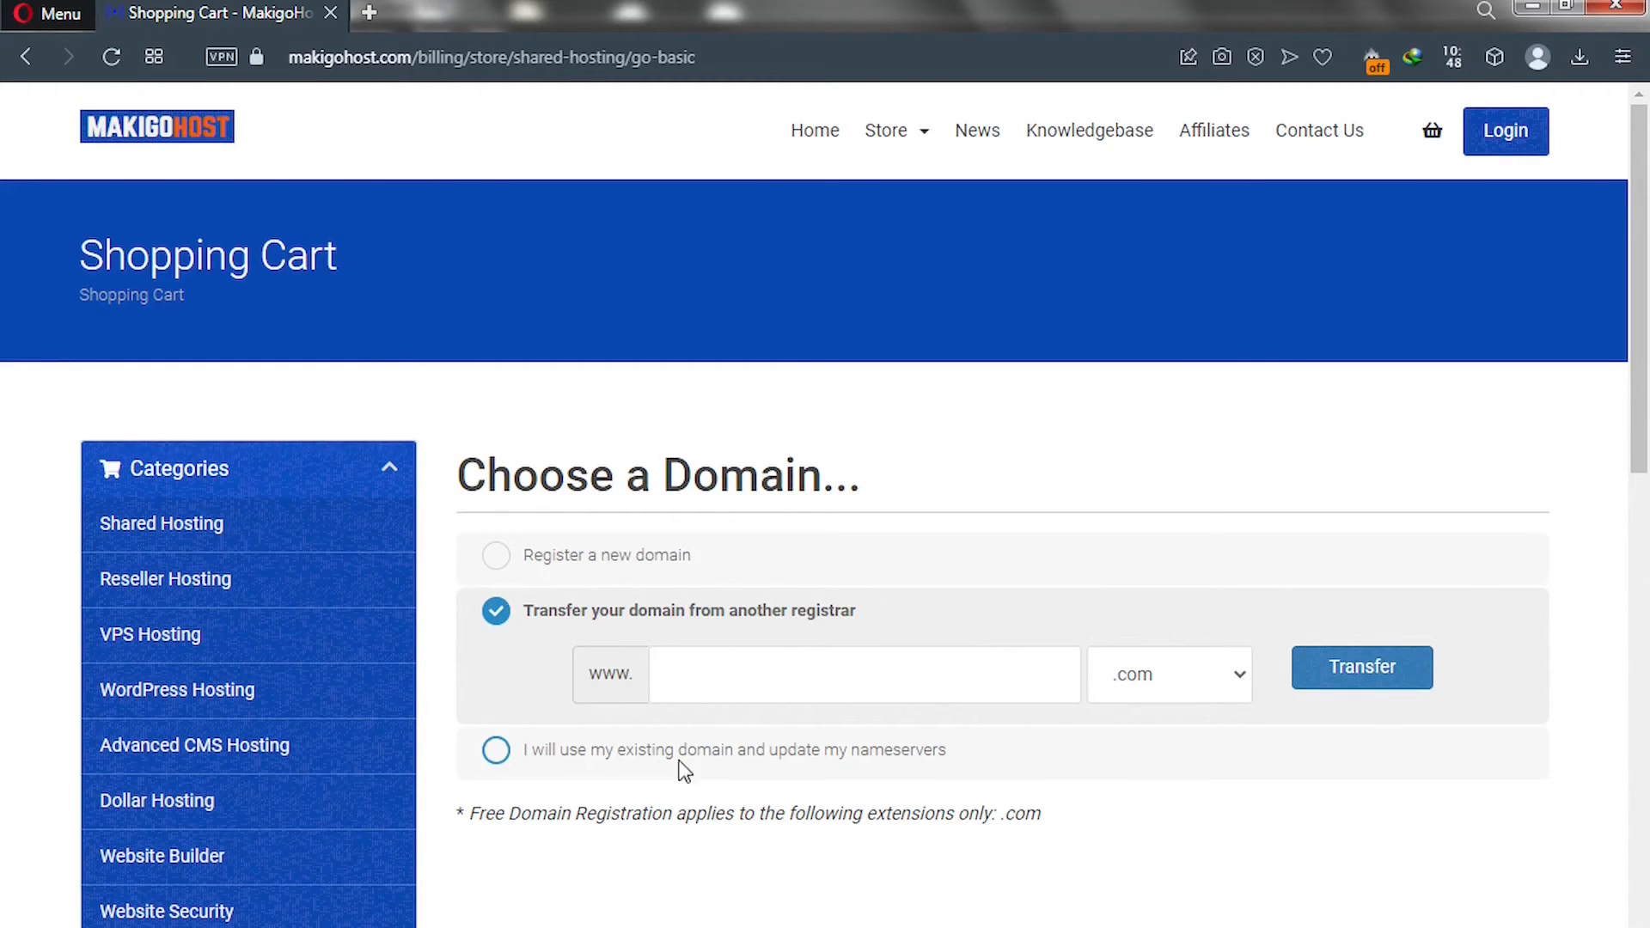
left_click(496, 753)
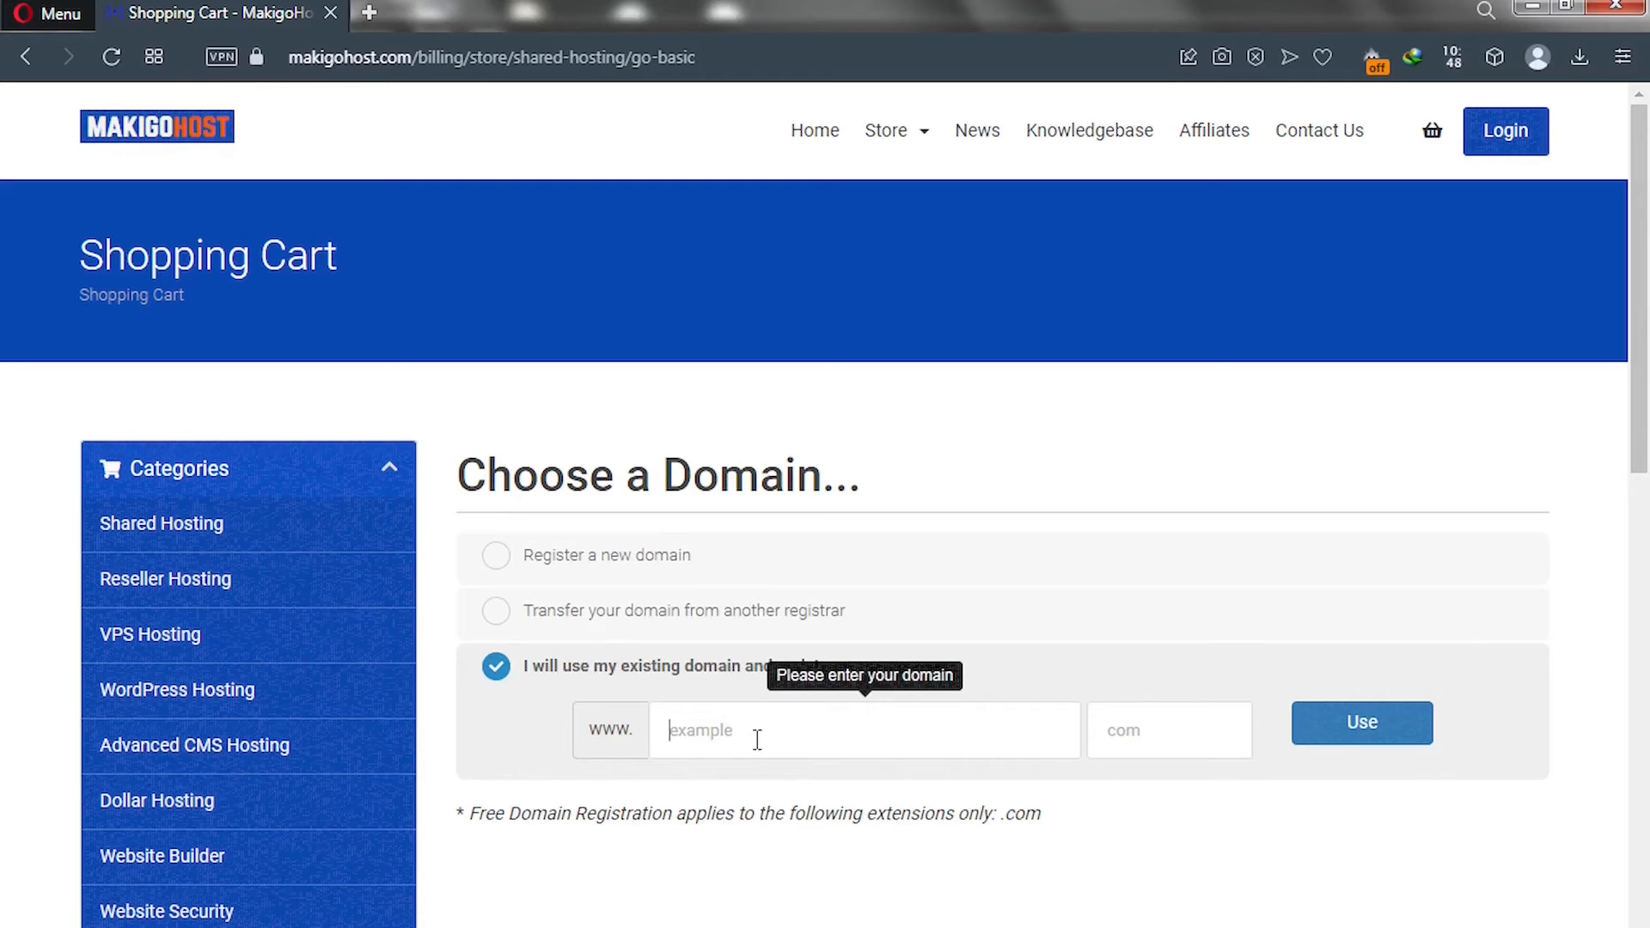
left_click(1393, 746)
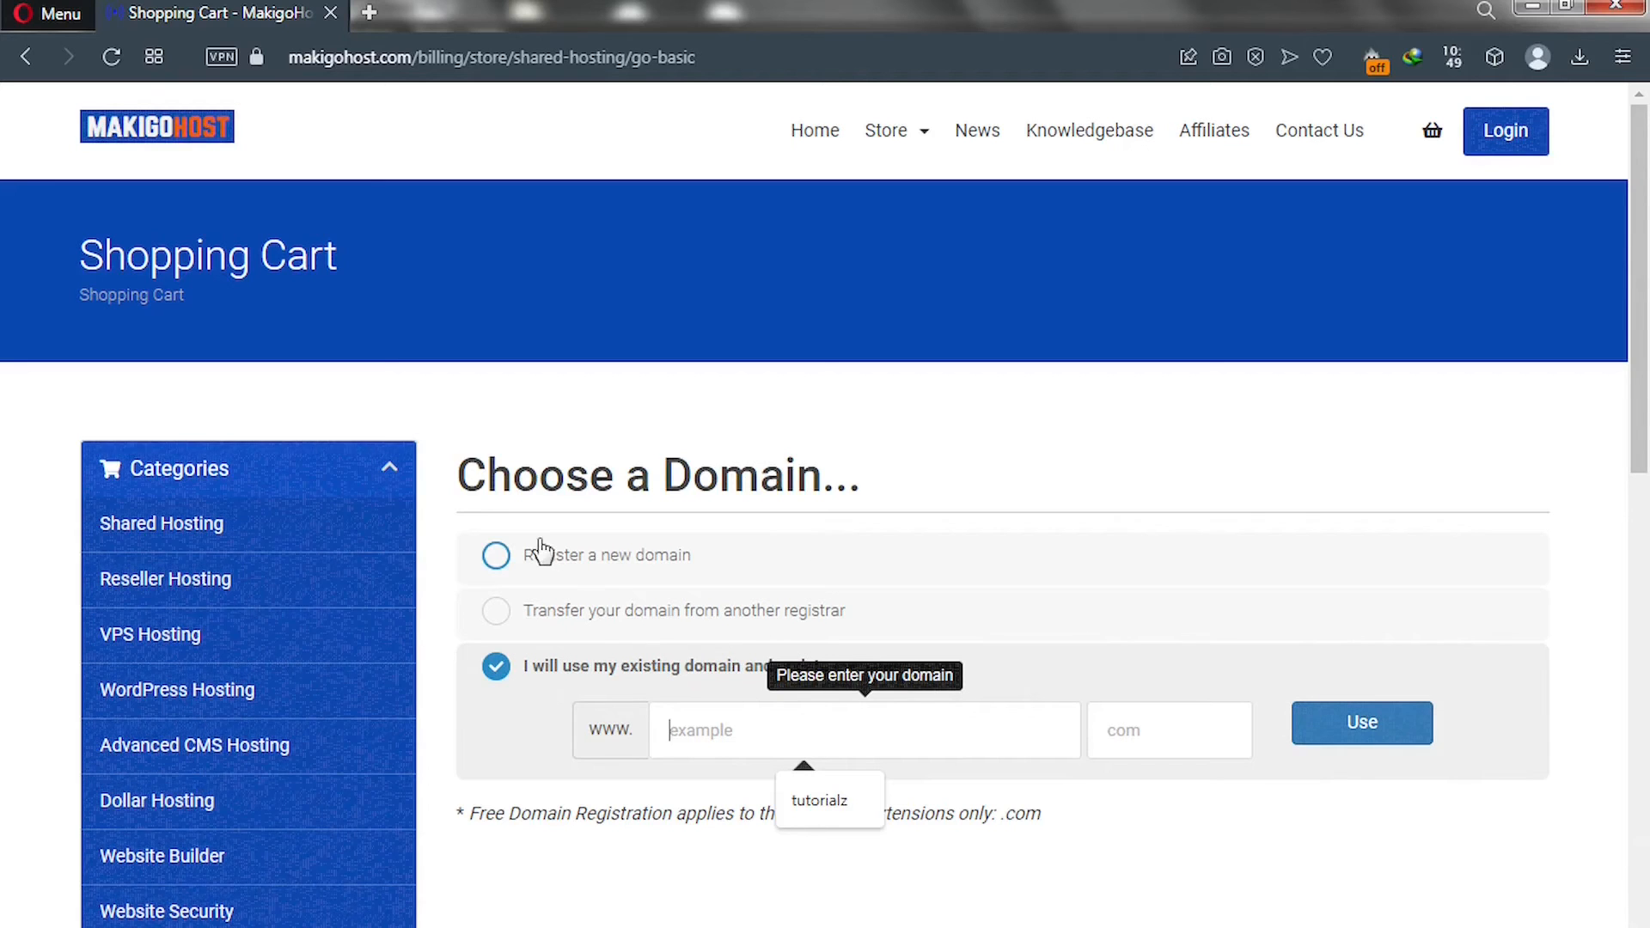
left_click(496, 557)
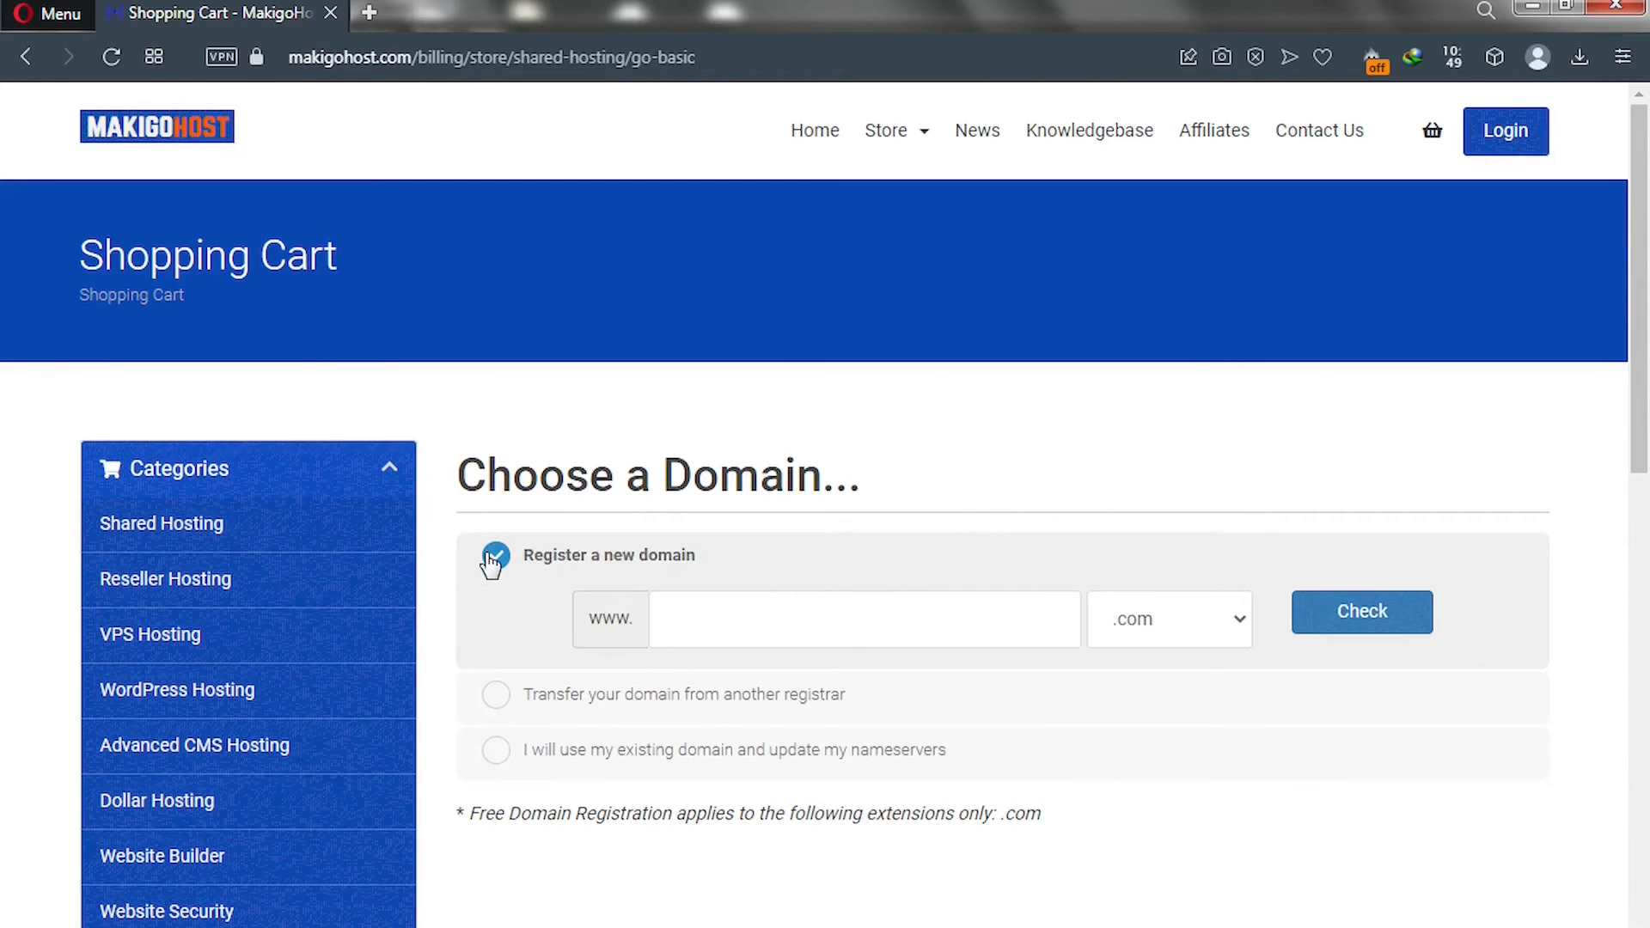
Enter 'solotest' as the new domain with the .com extension and check its availability.
left_click(687, 616)
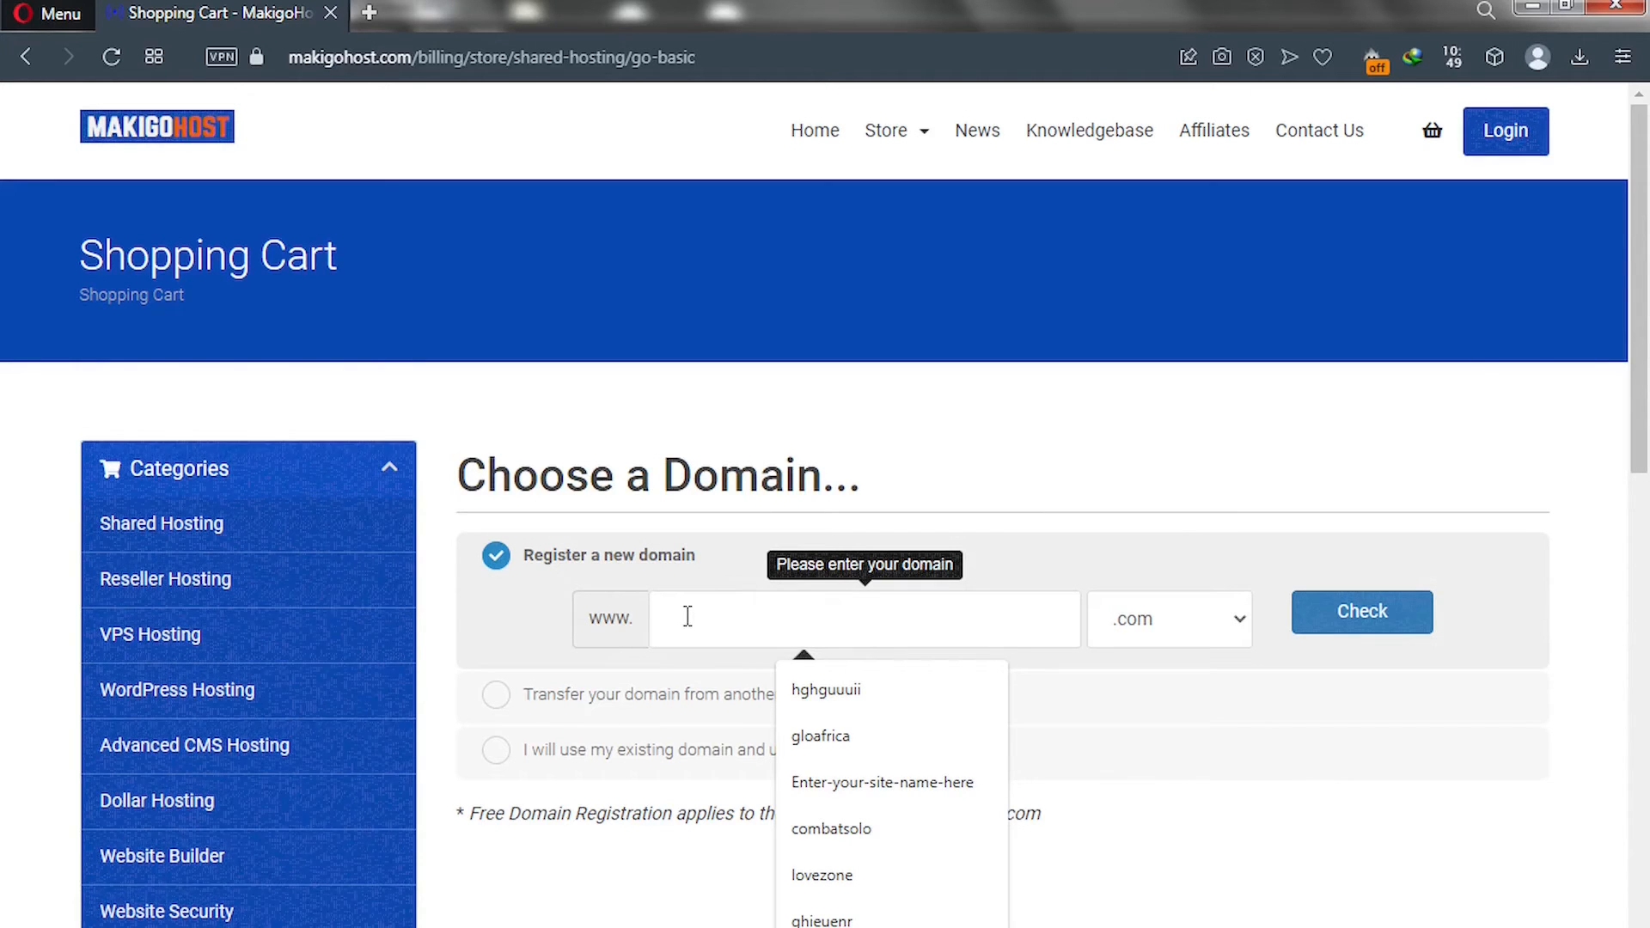
type("test")
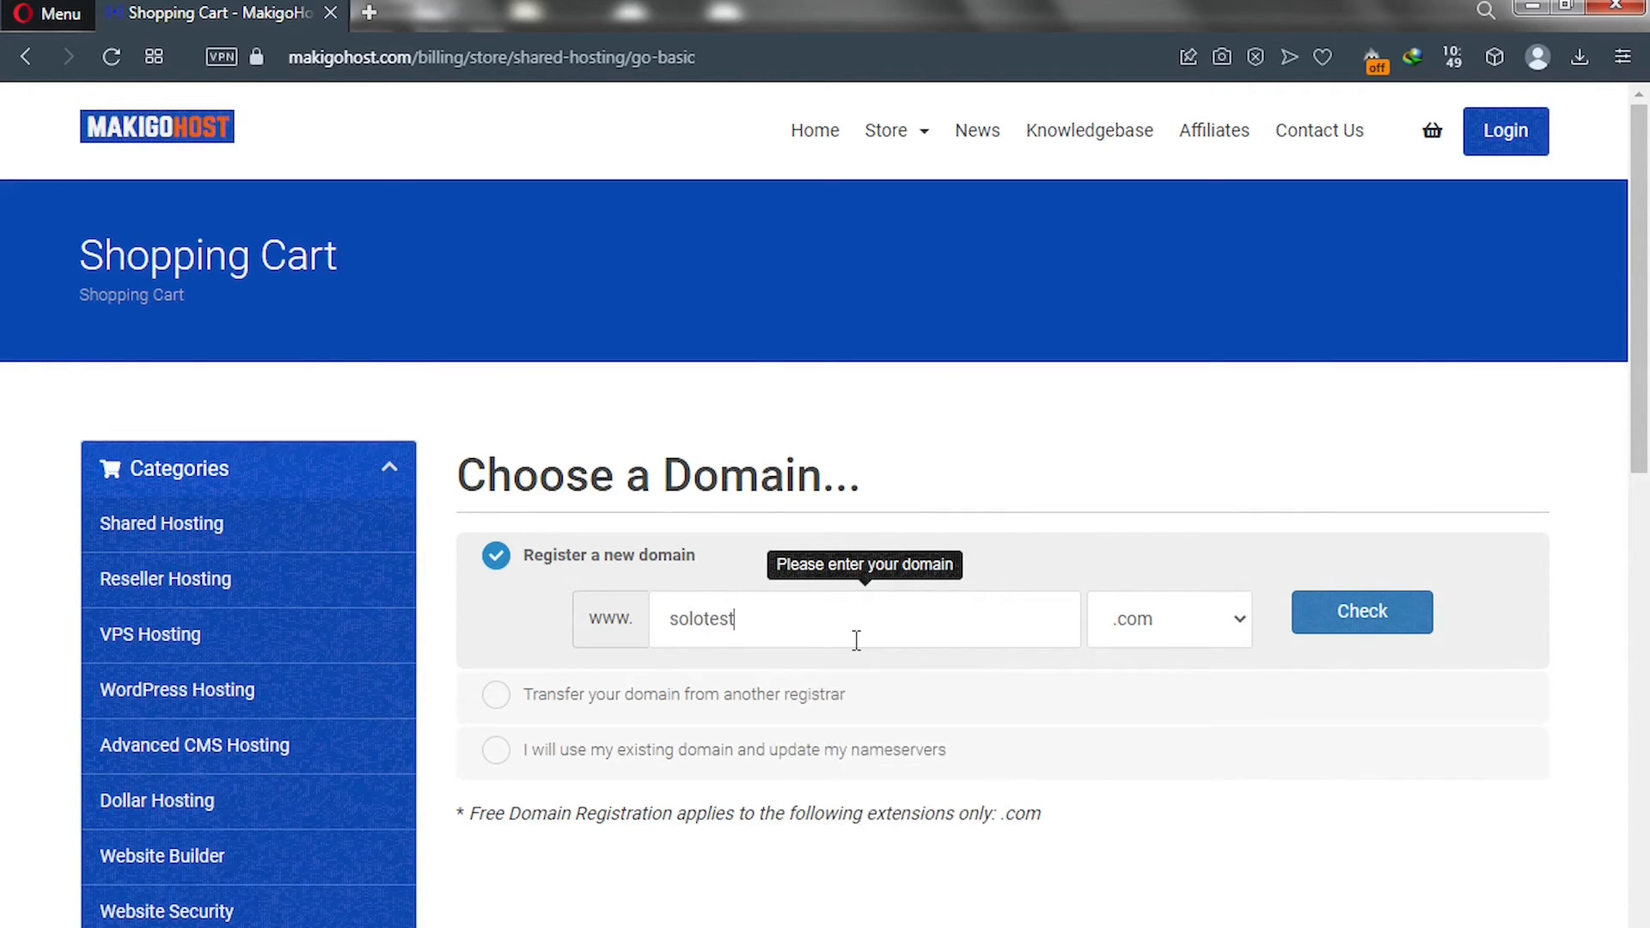
left_click(1186, 638)
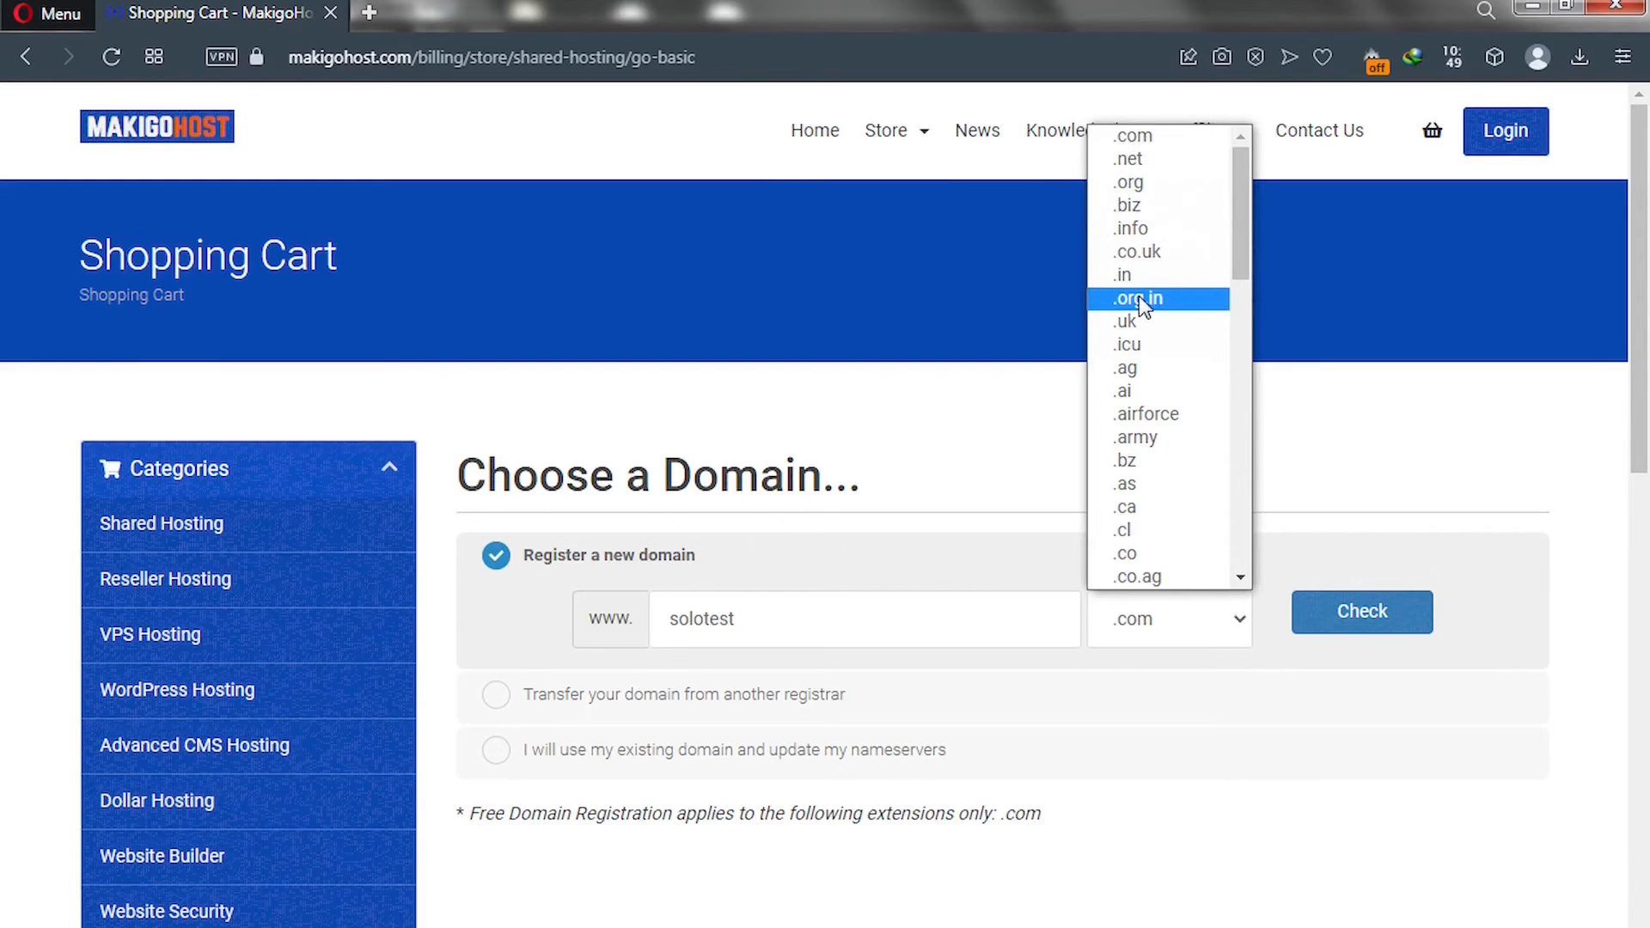
key("Down")
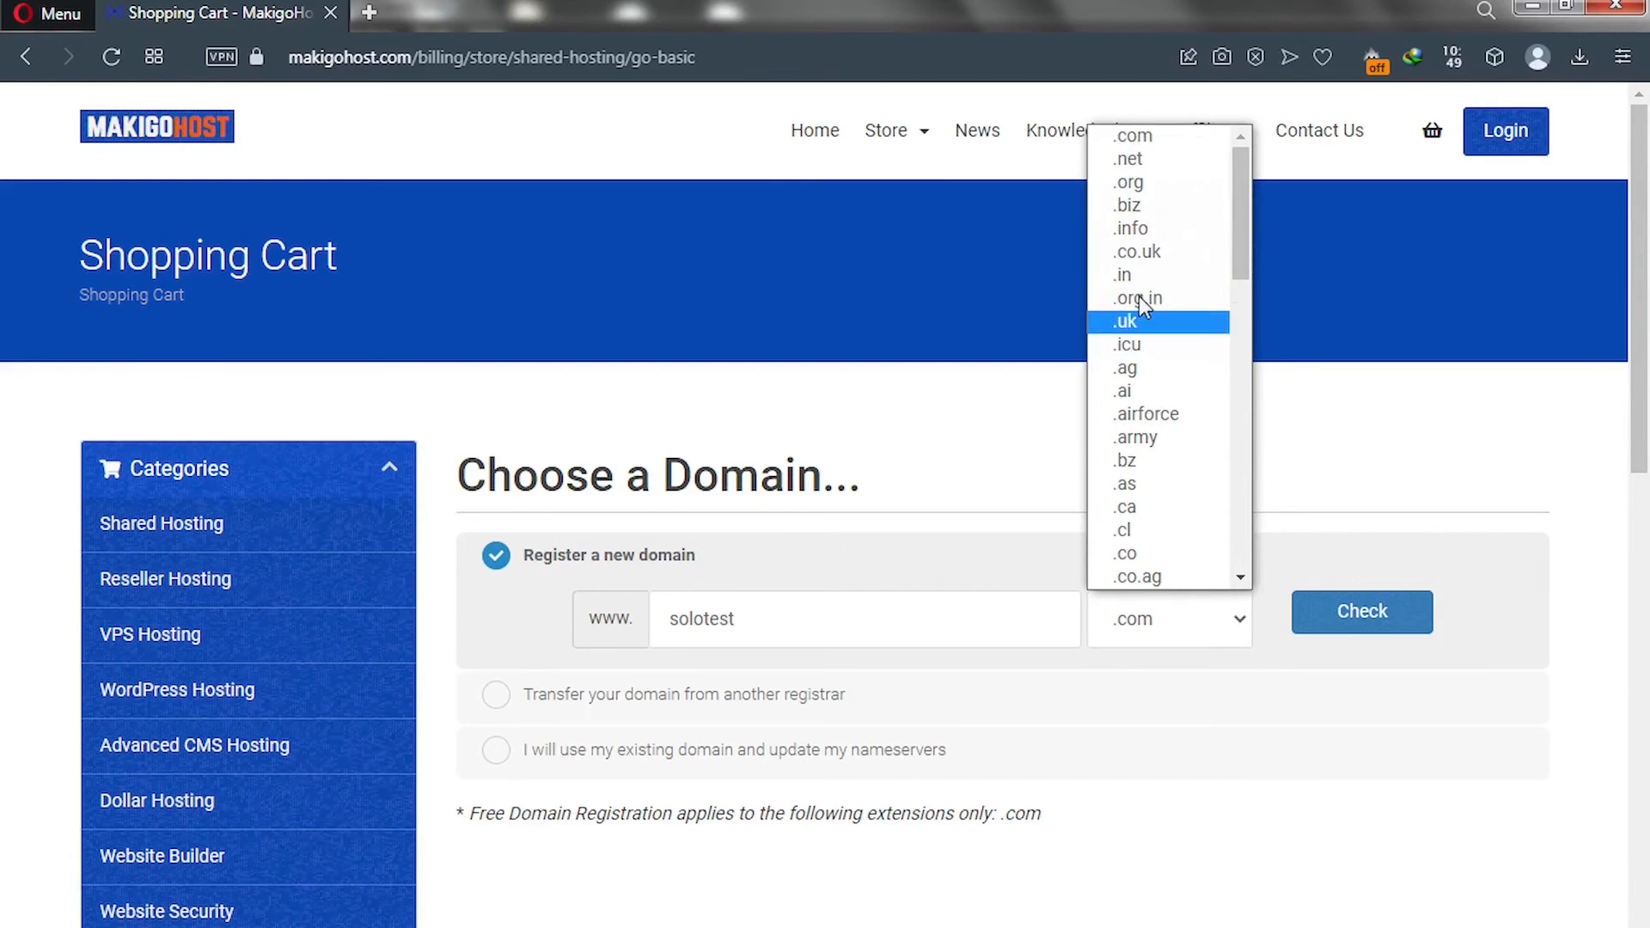
left_click(947, 466)
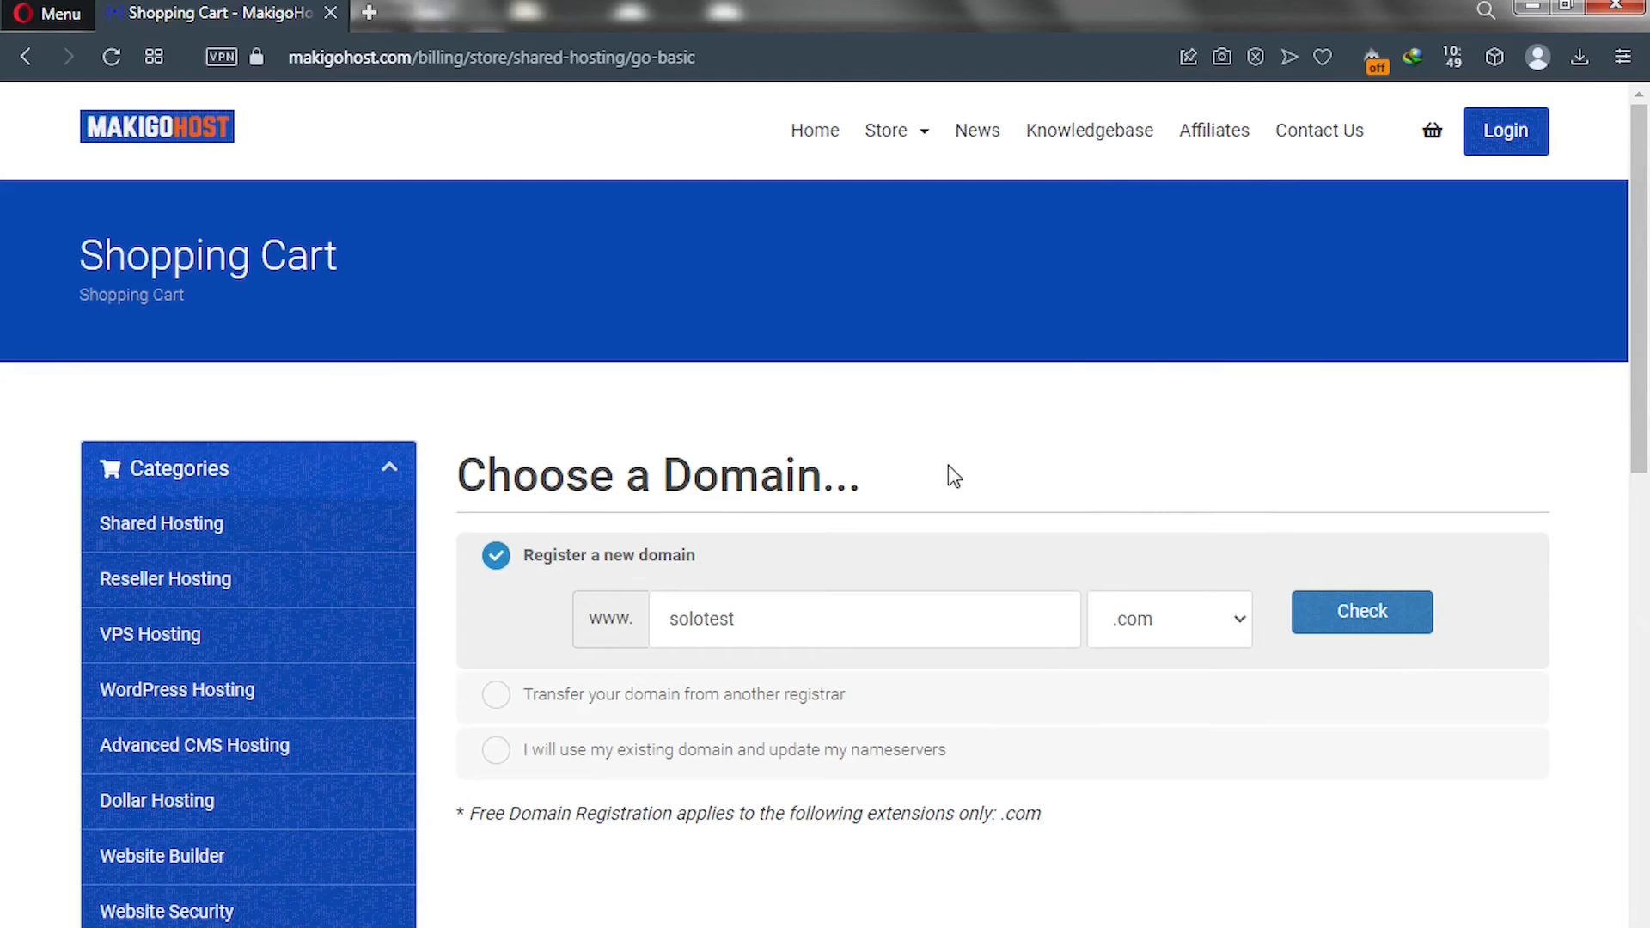
left_click(1329, 620)
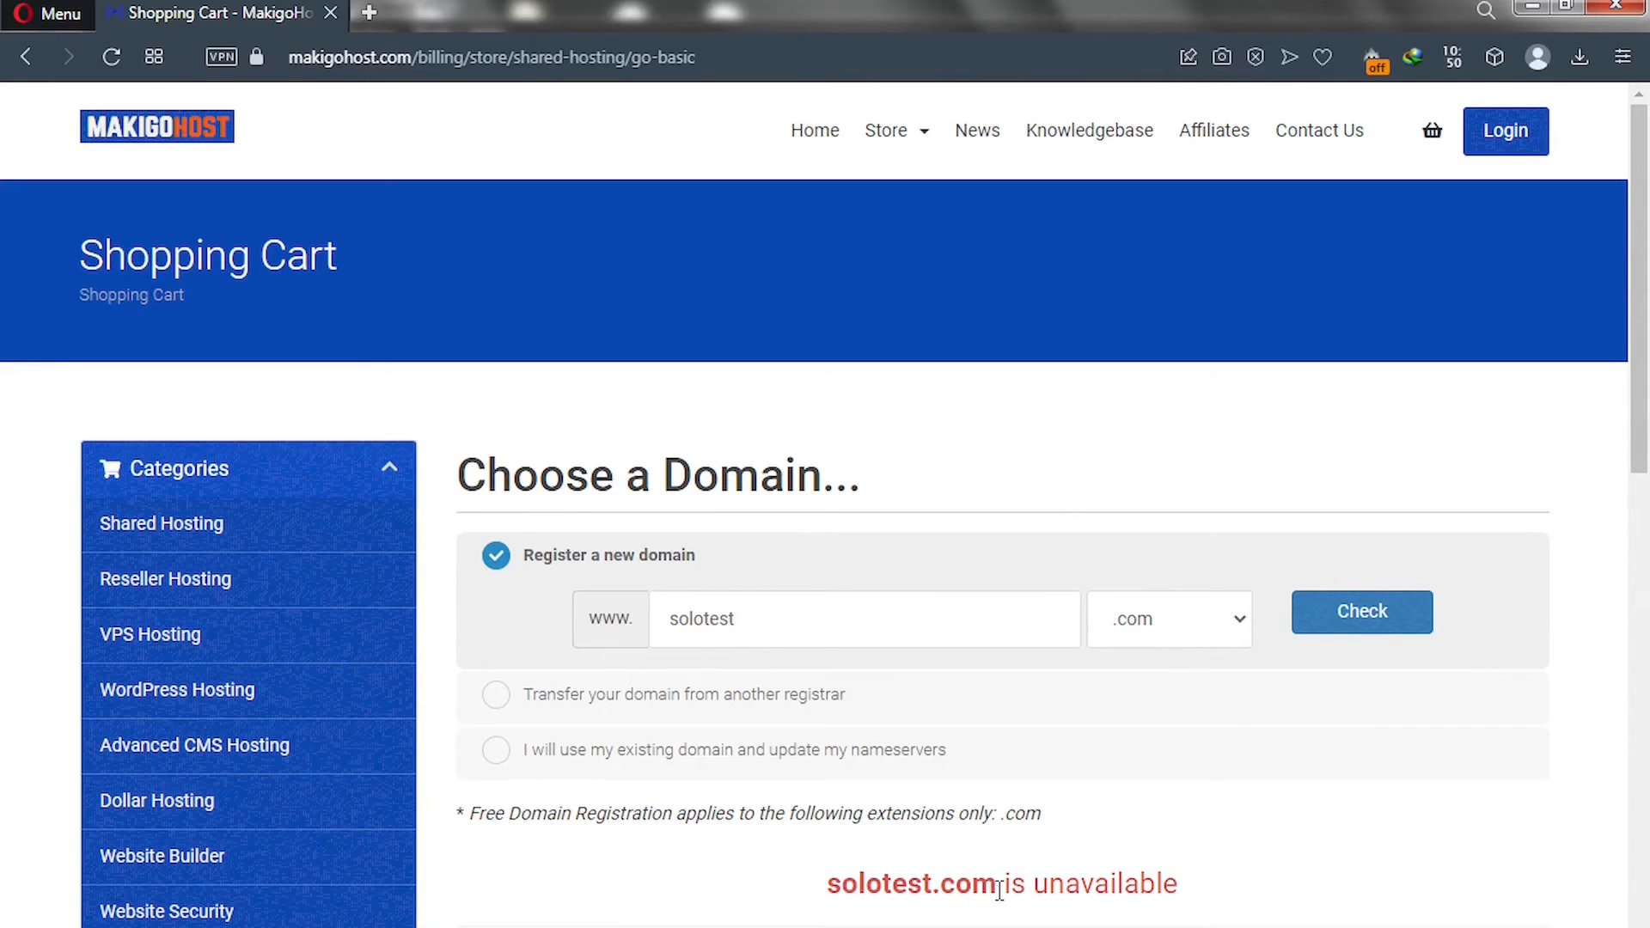
Replace the domain with 'google' and check whether google.com is available.
left_click_drag(998, 885, 841, 873)
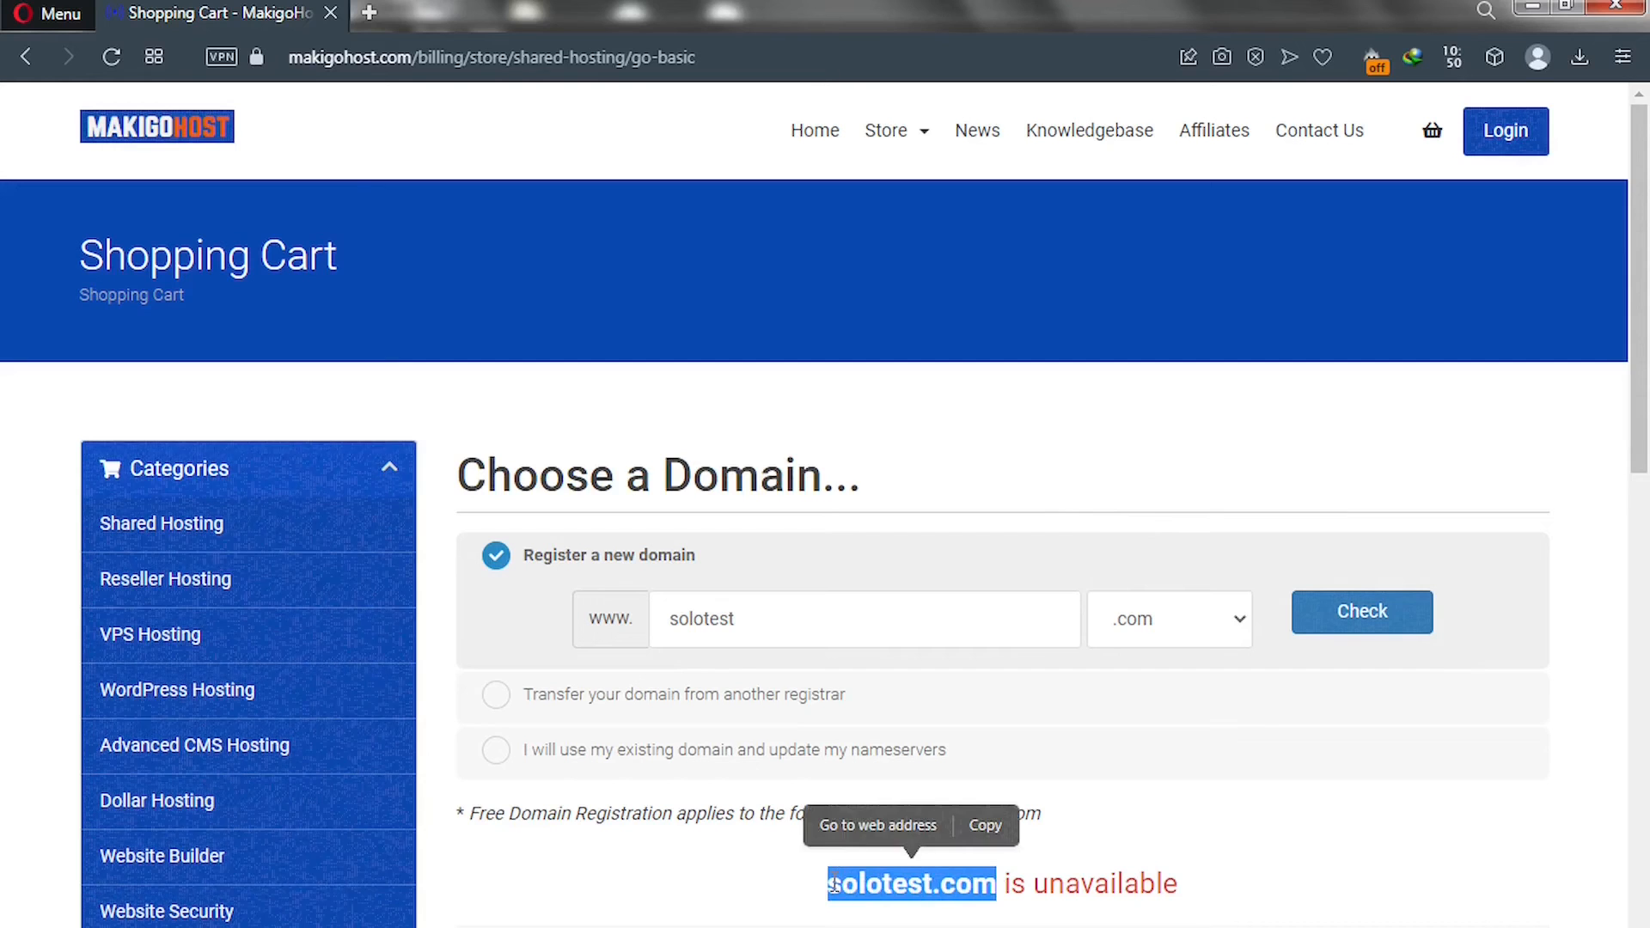
left_click_drag(739, 618, 651, 623)
type("google")
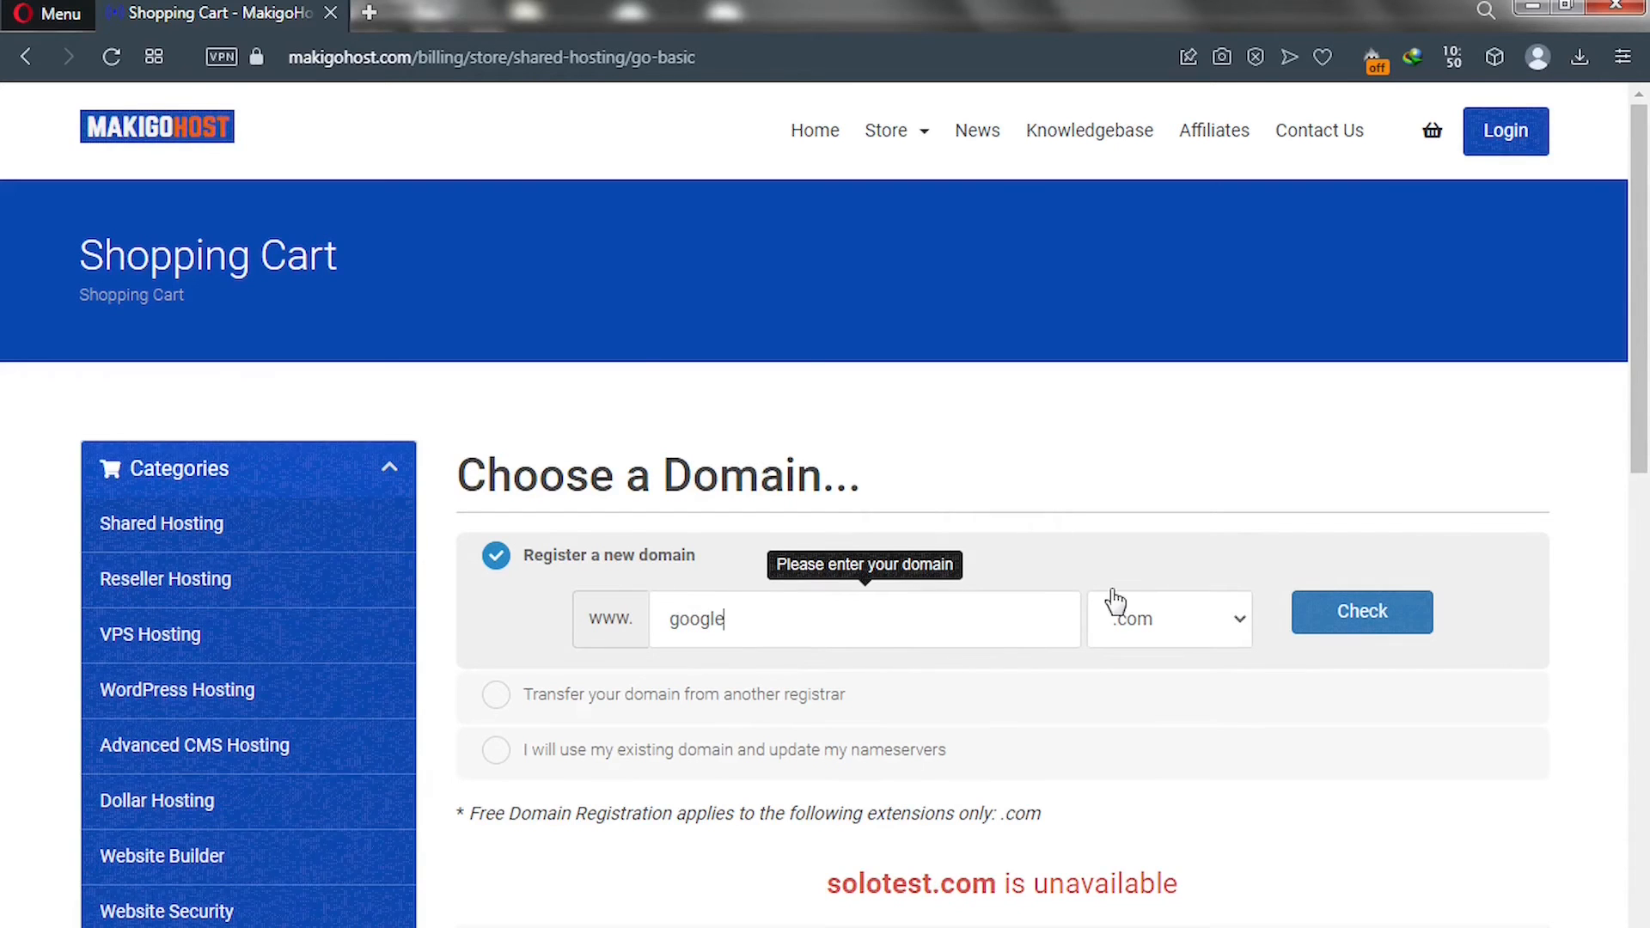
left_click(1350, 614)
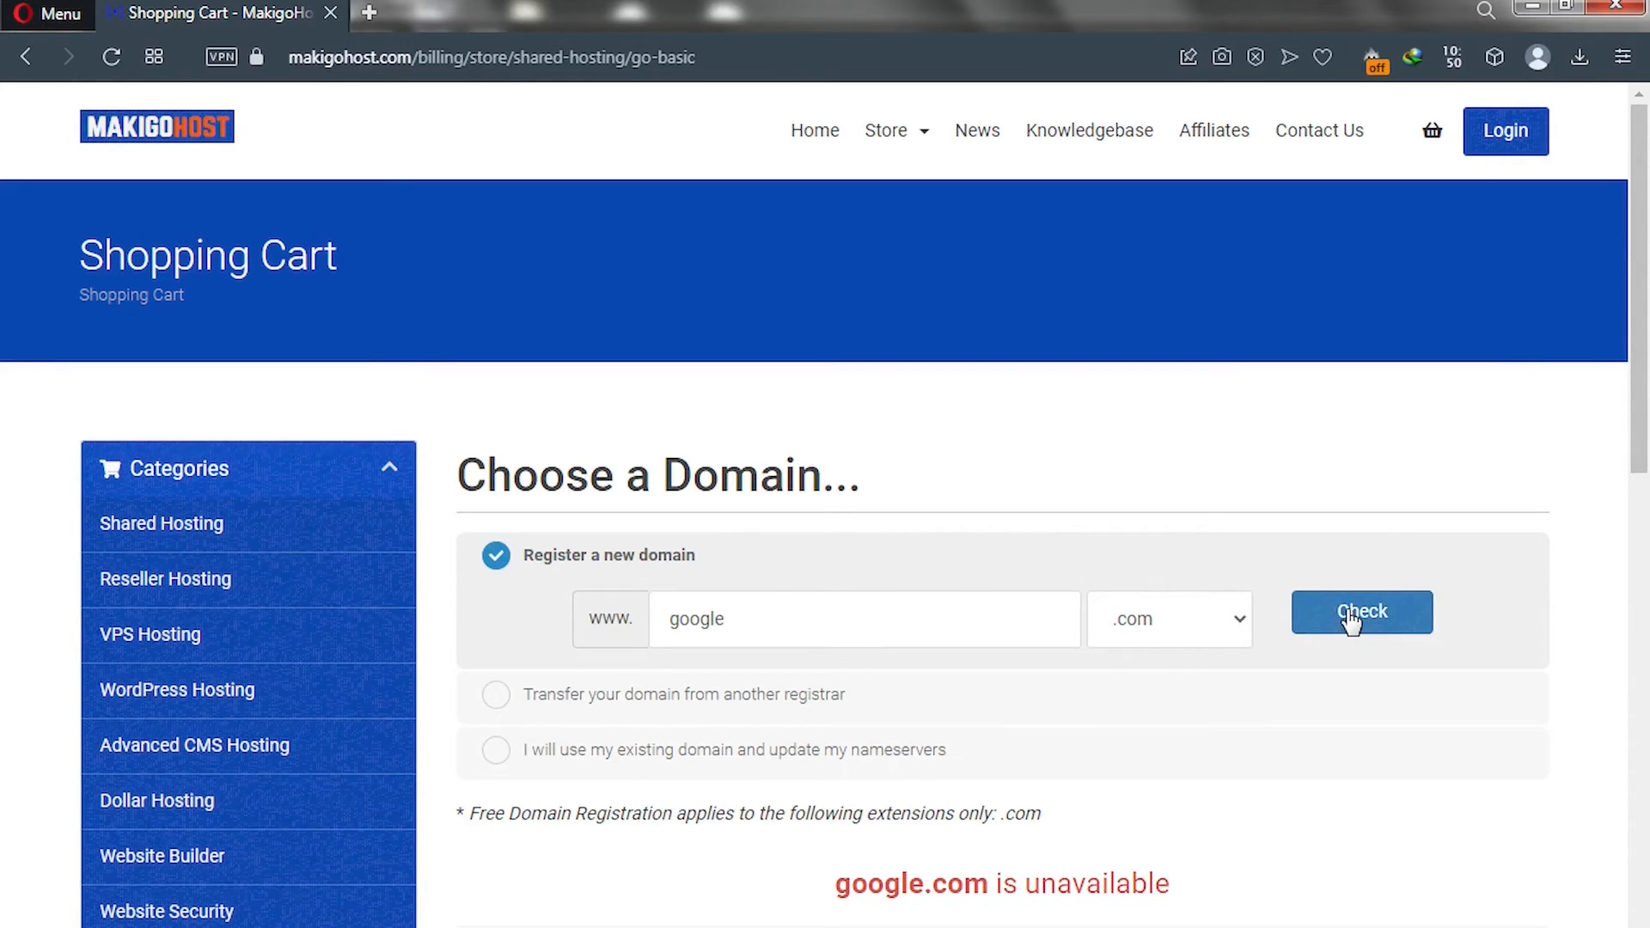
Check solotutorialz.com, see it available for $12.99, and proceed with it.
left_click_drag(744, 619, 634, 610)
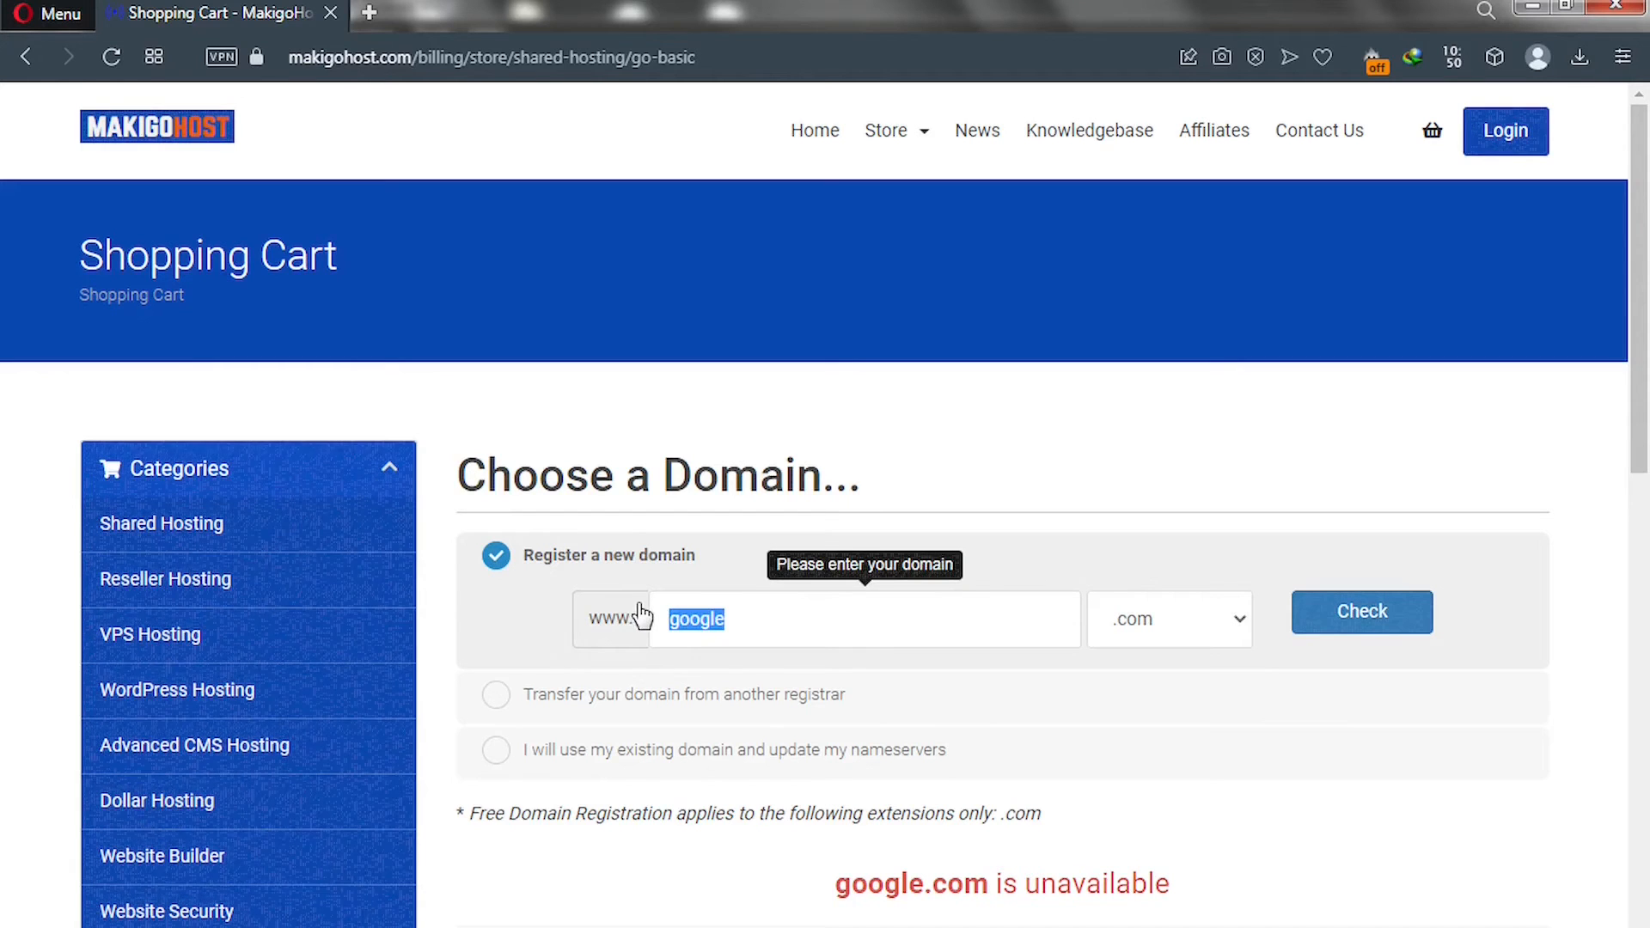
type("tutorialz")
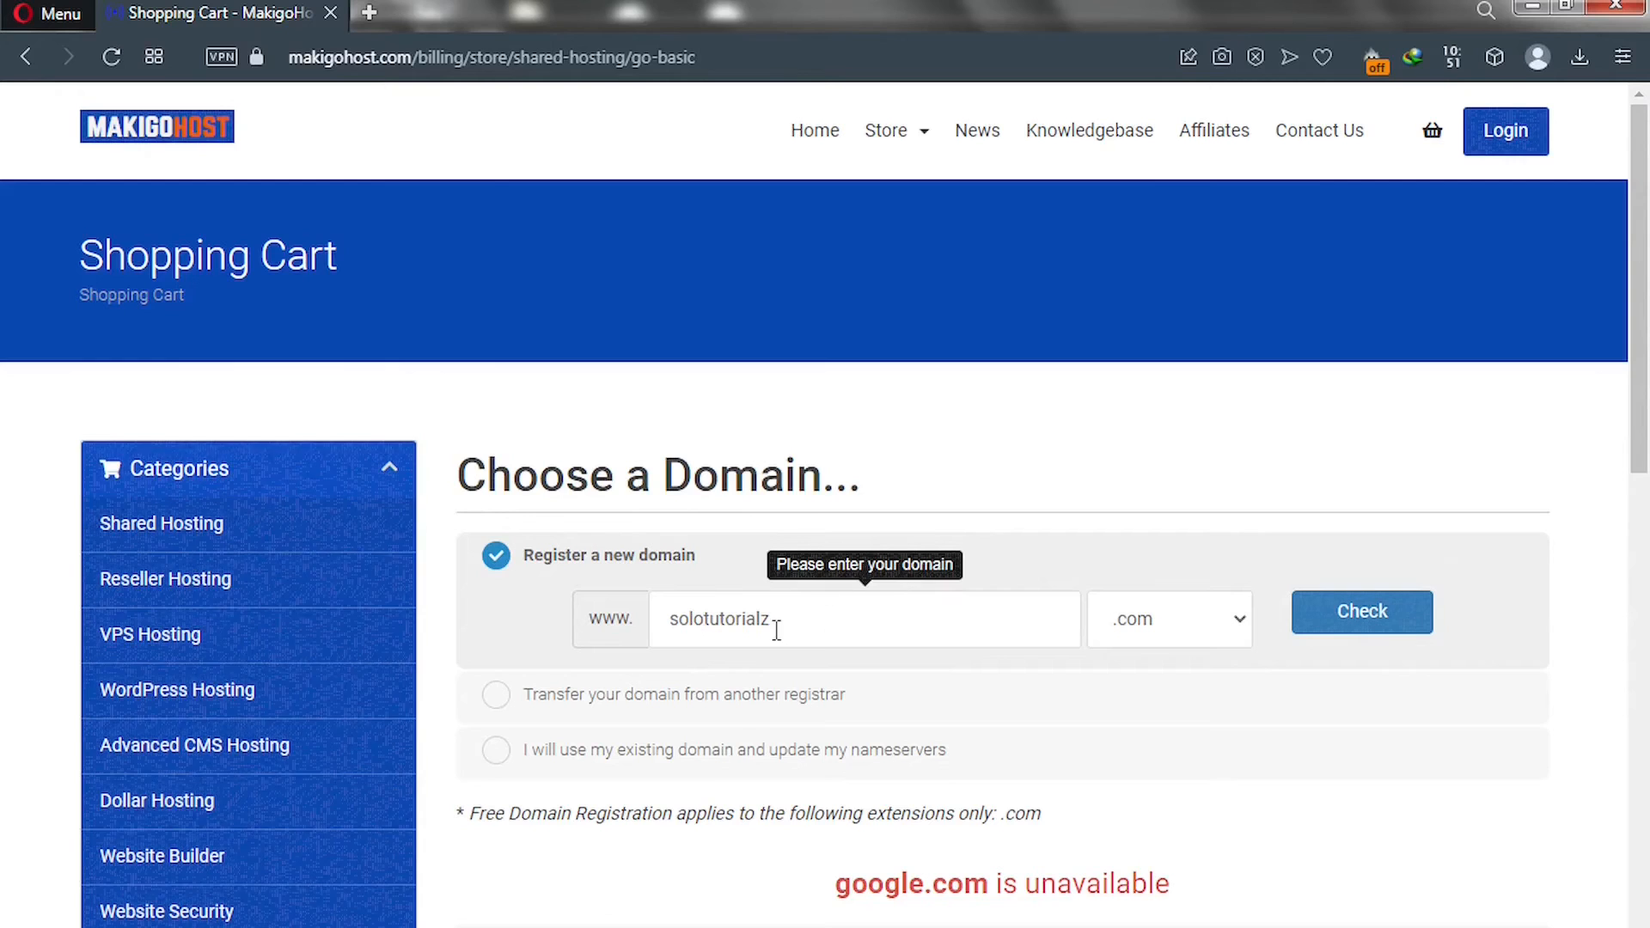
left_click(1381, 631)
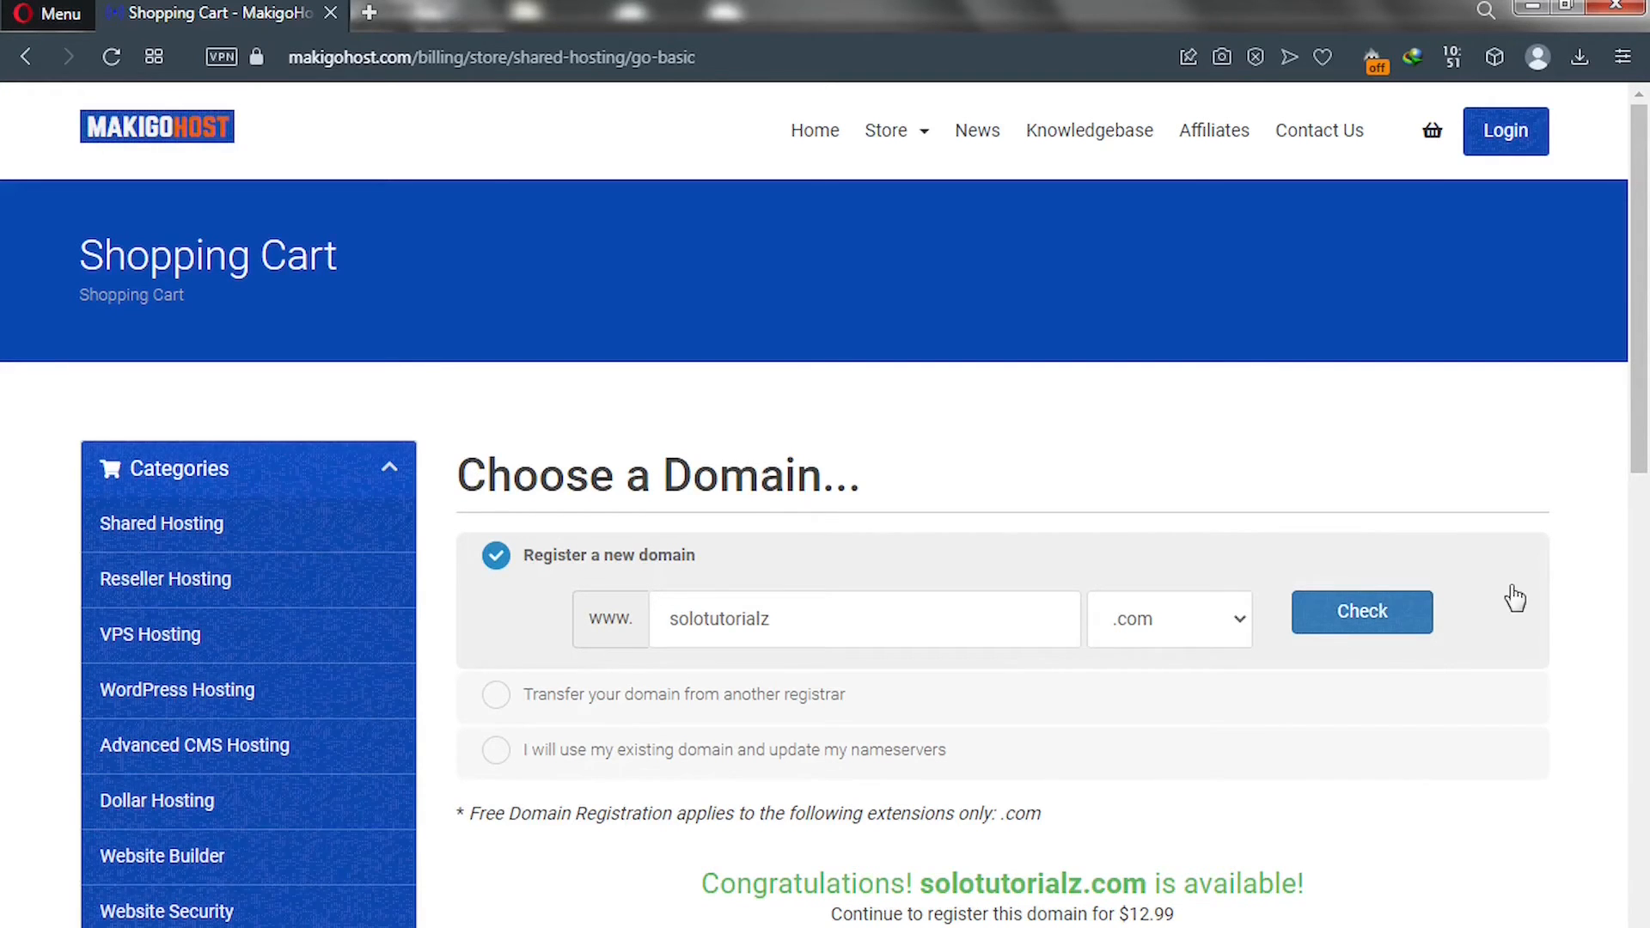
left_click_drag(1646, 418, 1647, 625)
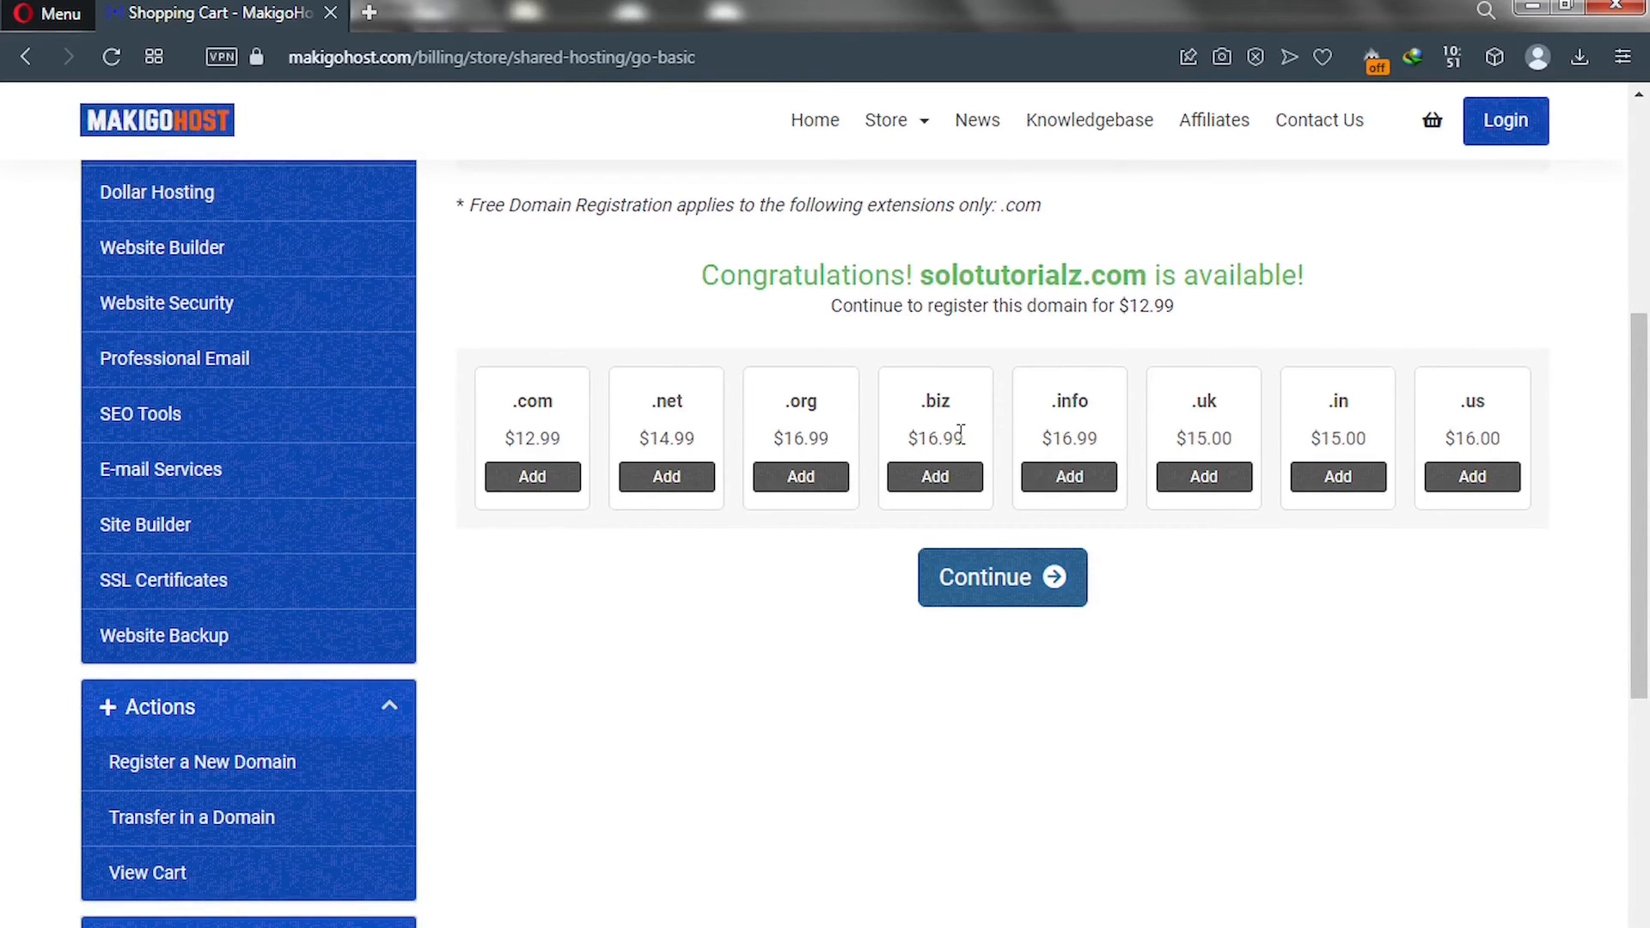
left_click(985, 598)
Choose the '12 Month Price - $2.99 (Free Domain)' billing cycle for Go Basic.
left_click(992, 607)
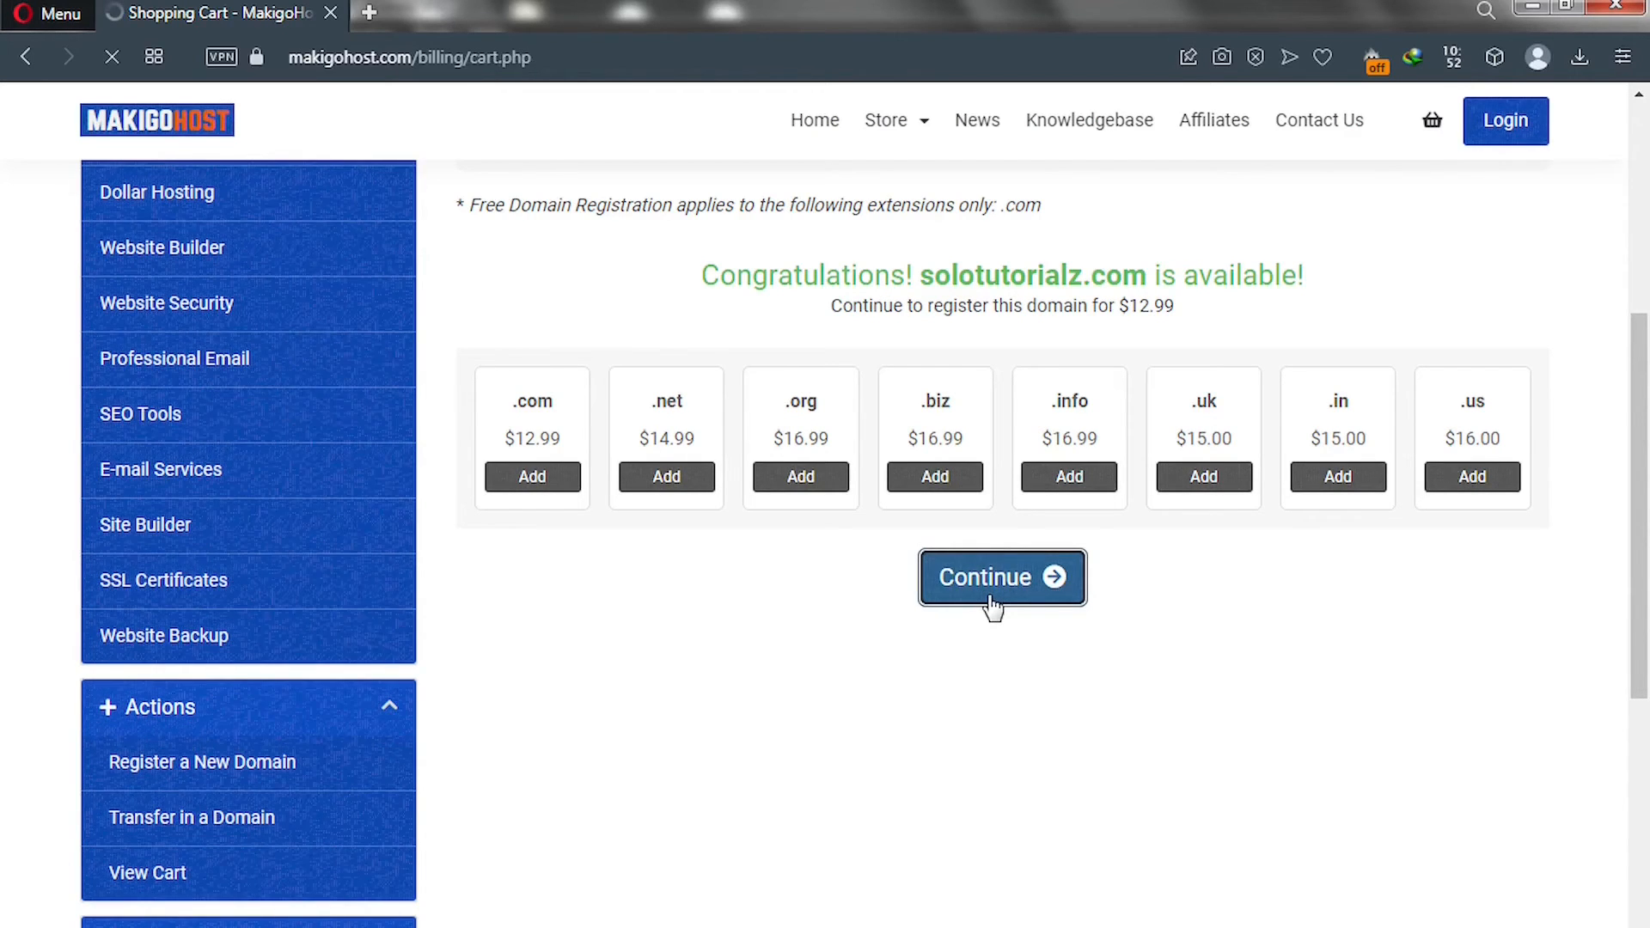
scroll(993, 609, "down", 10)
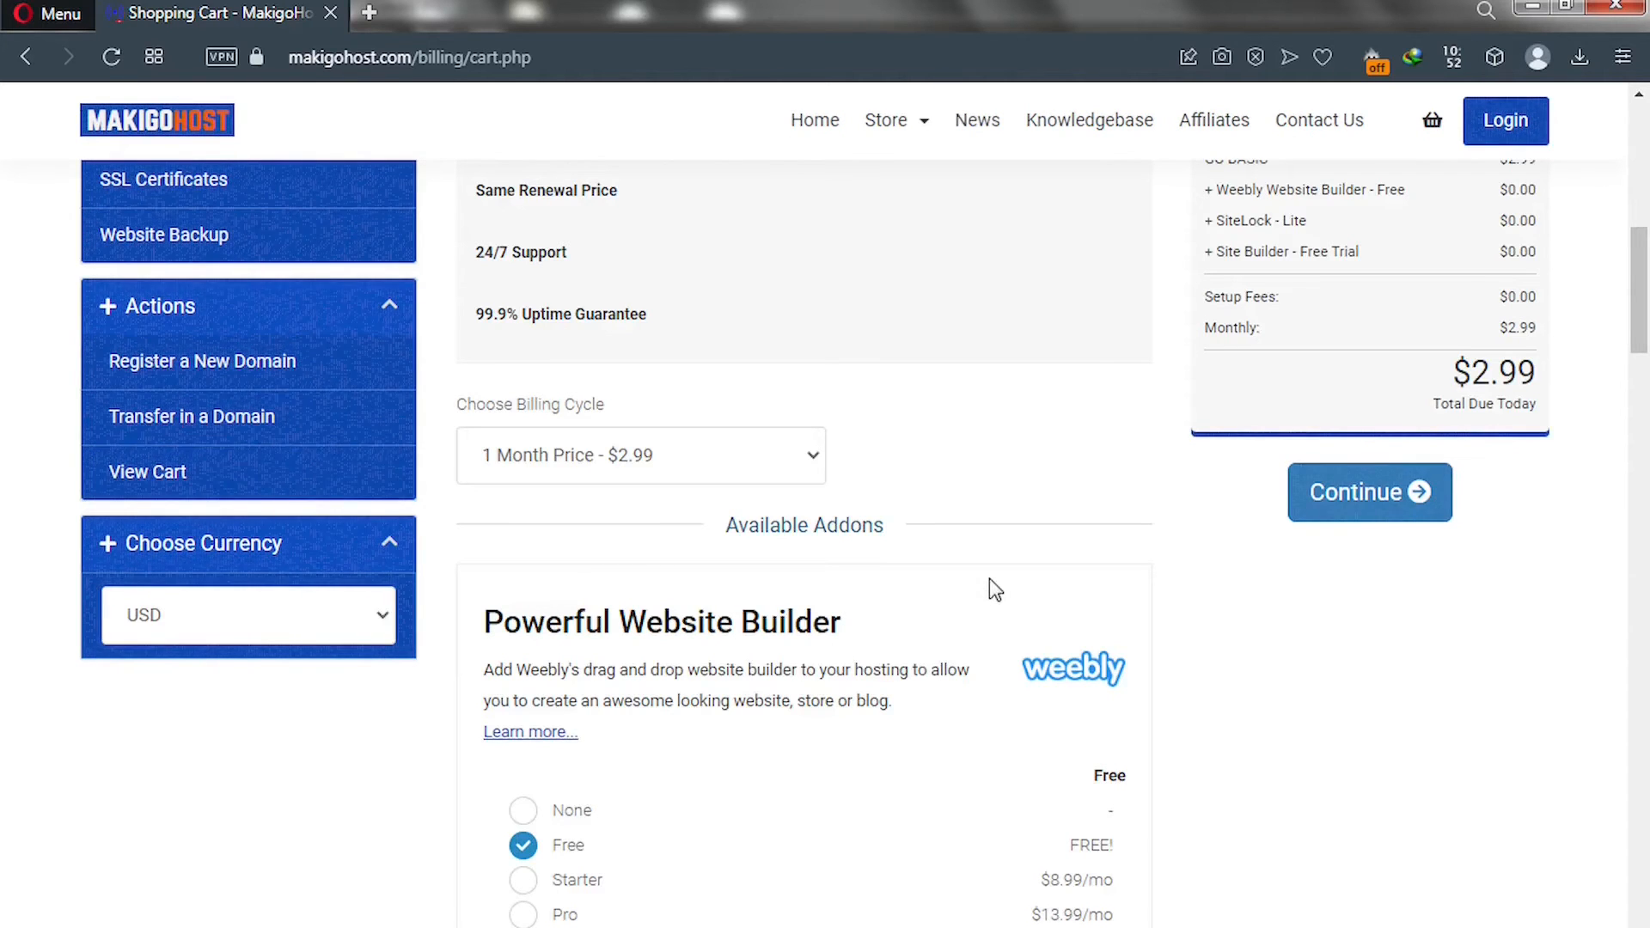
left_click(805, 471)
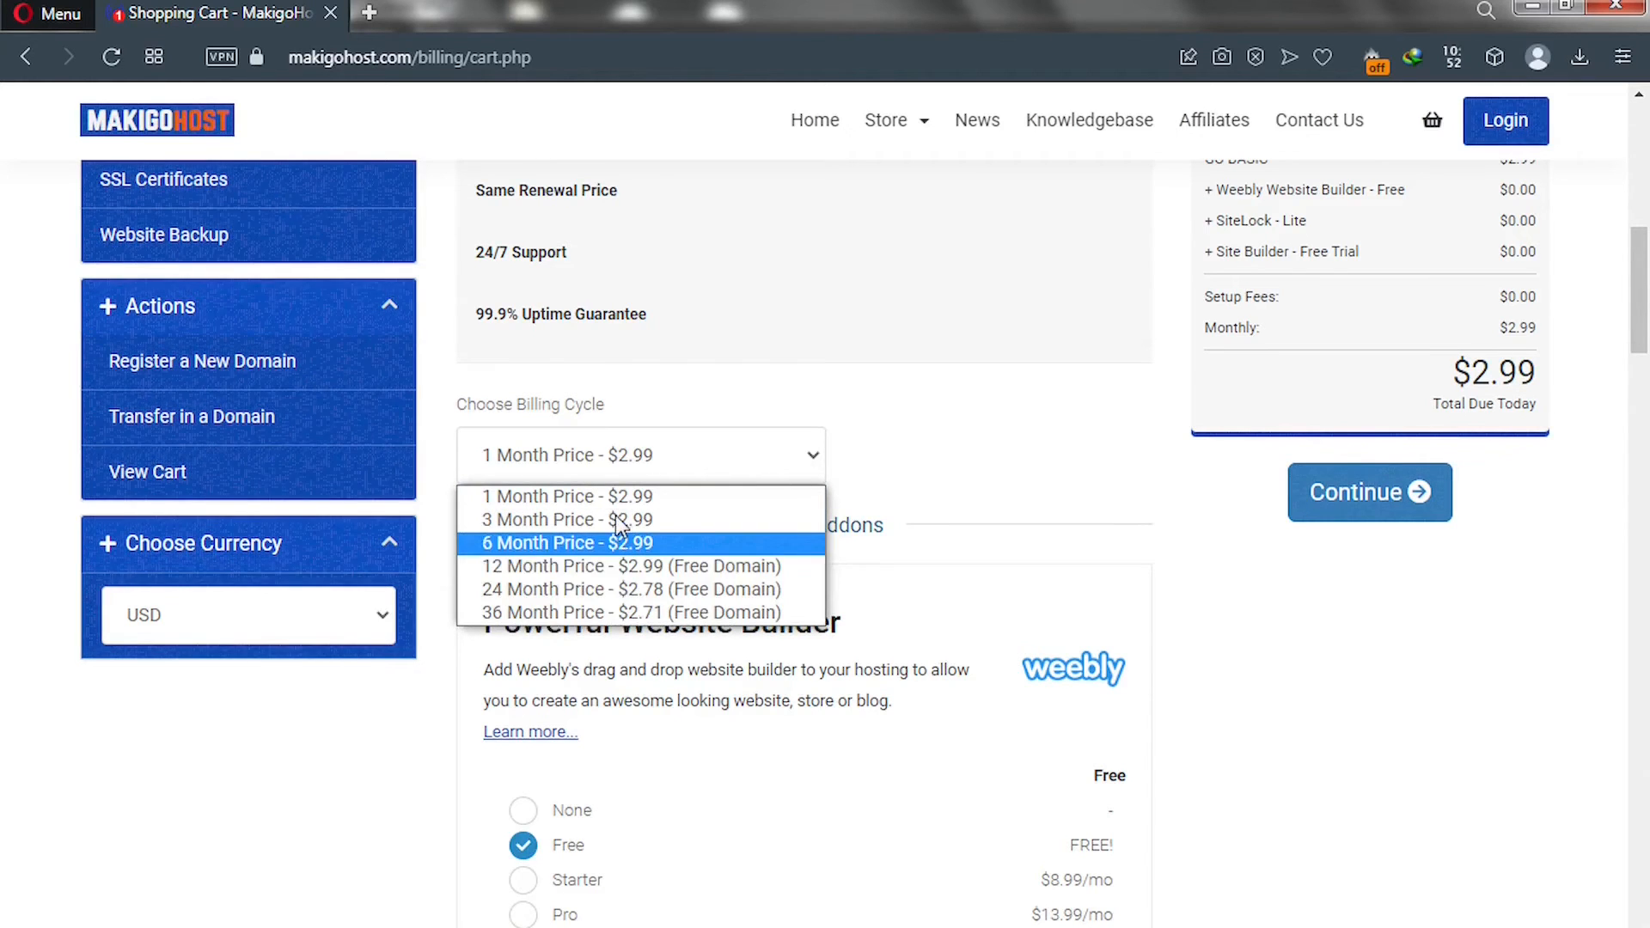
left_click(573, 574)
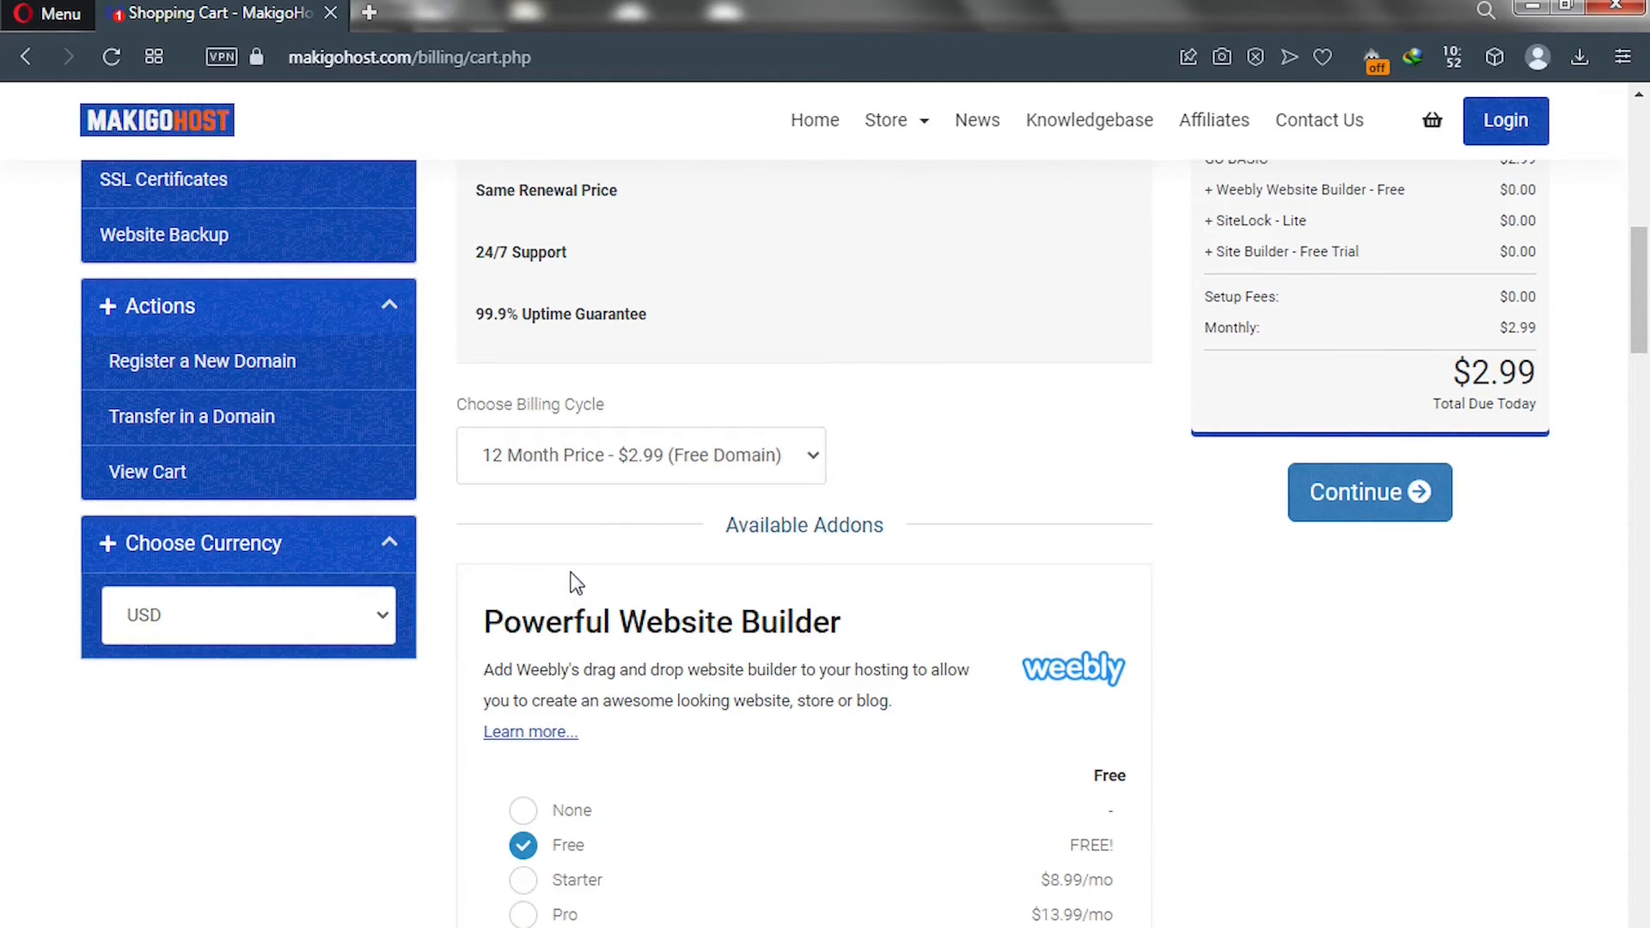
Review the available addons and the $35.88 annual total, then continue.
scroll(630, 561, "down", 5)
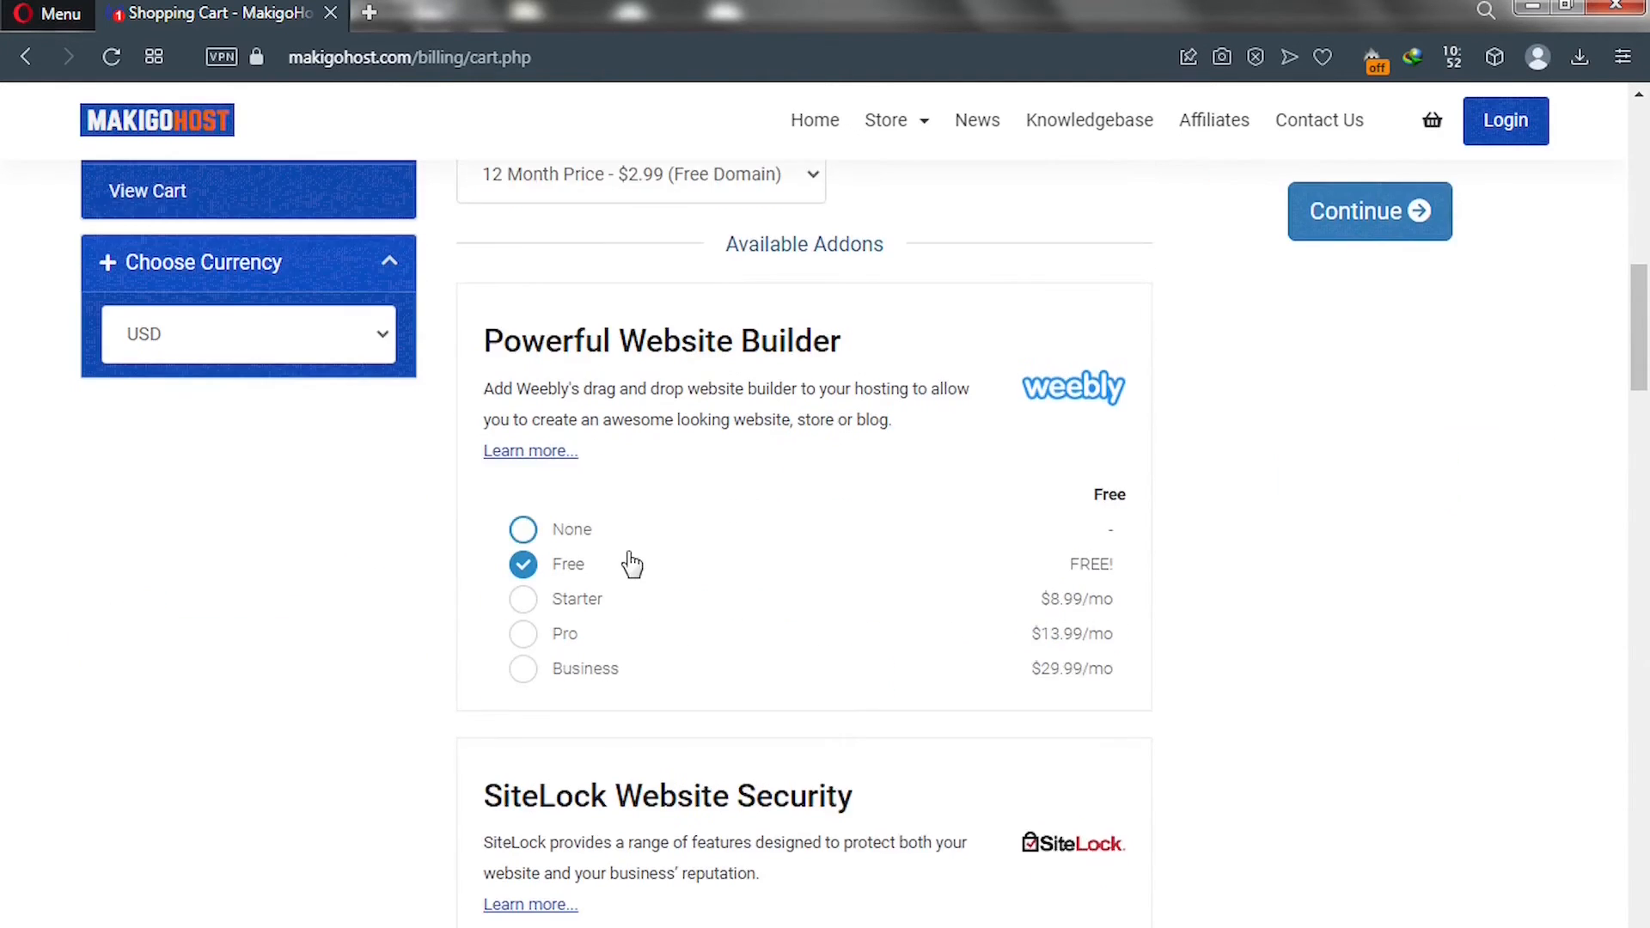
scroll(633, 541, "down", 4)
scroll(633, 541, "down", 4)
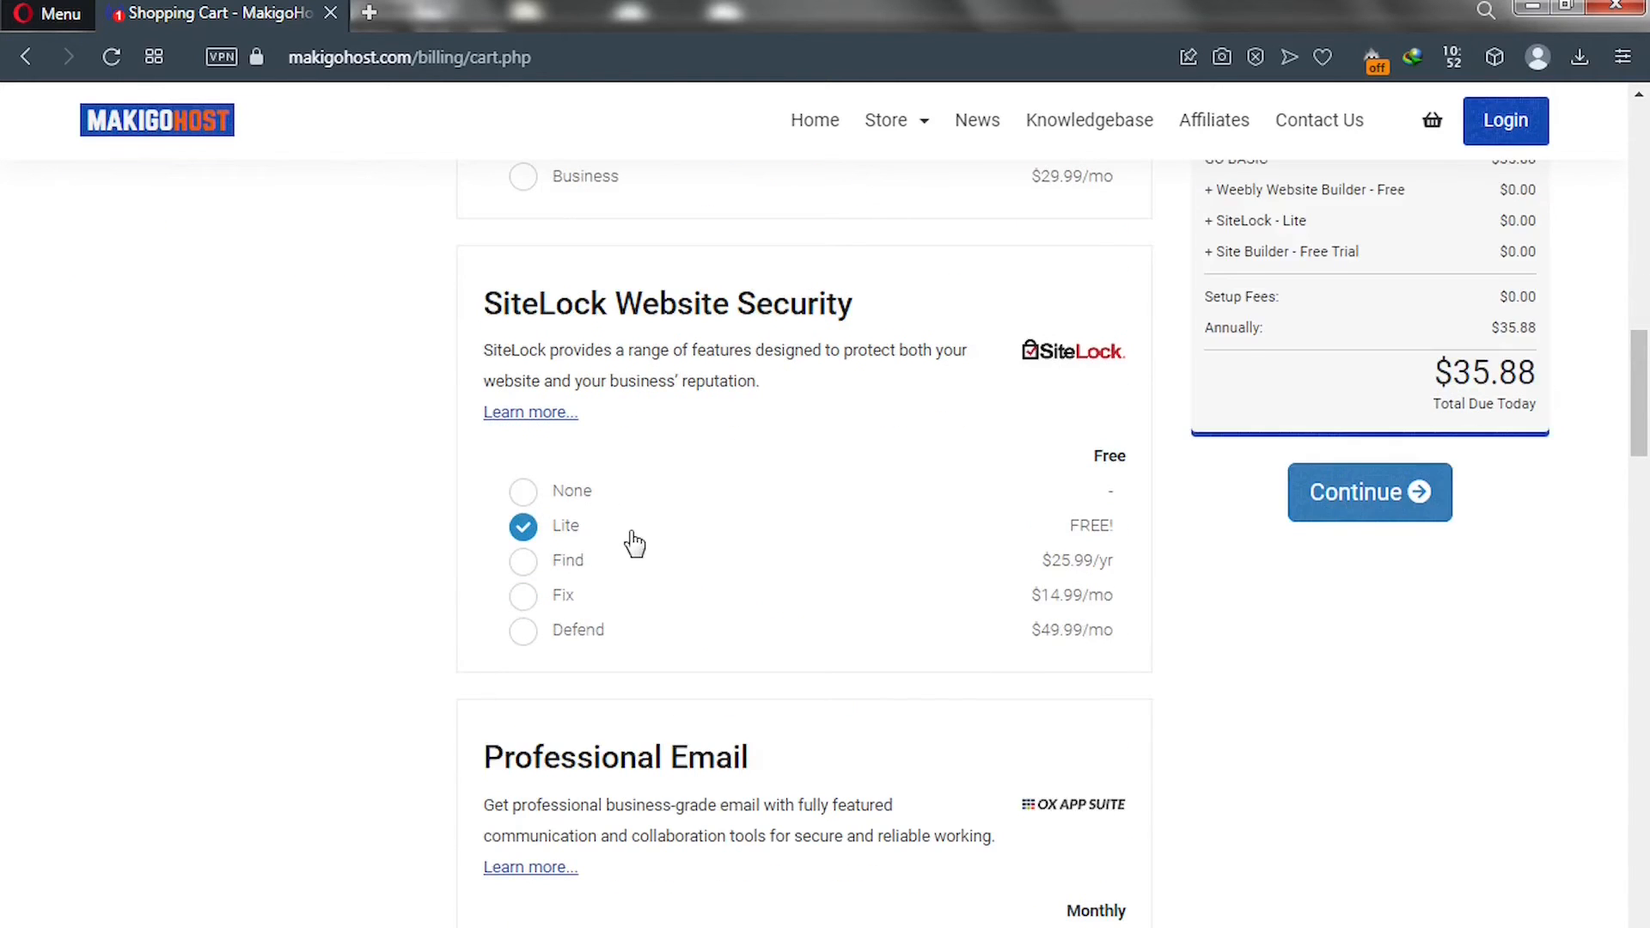
scroll(632, 542, "down", 4)
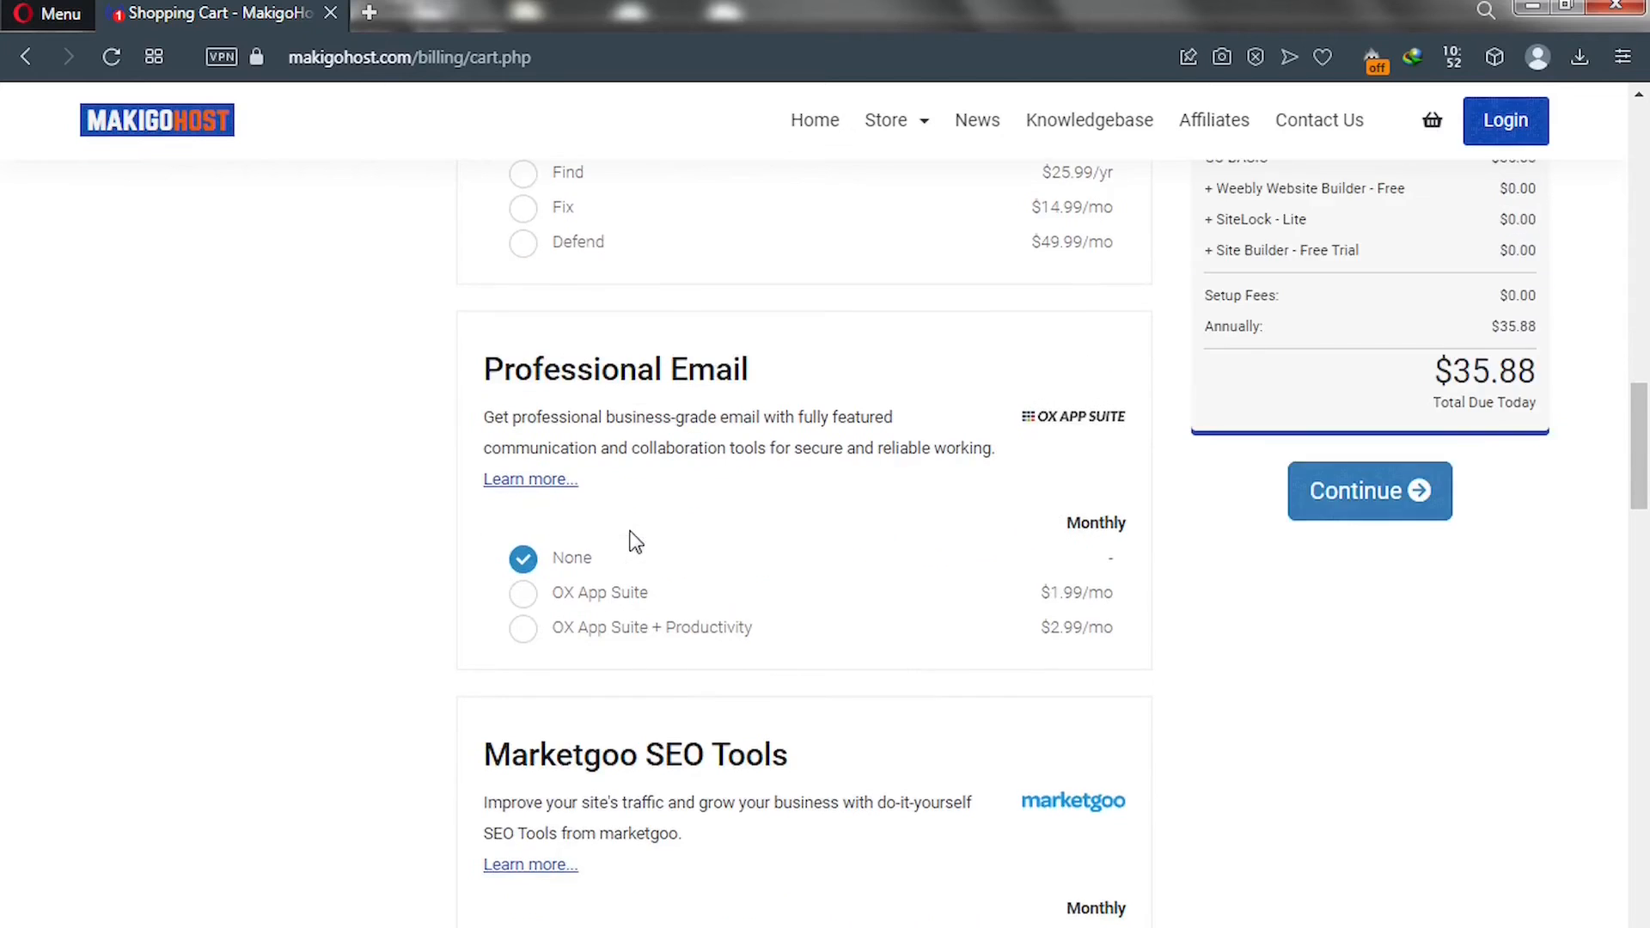
scroll(633, 542, "down", 4)
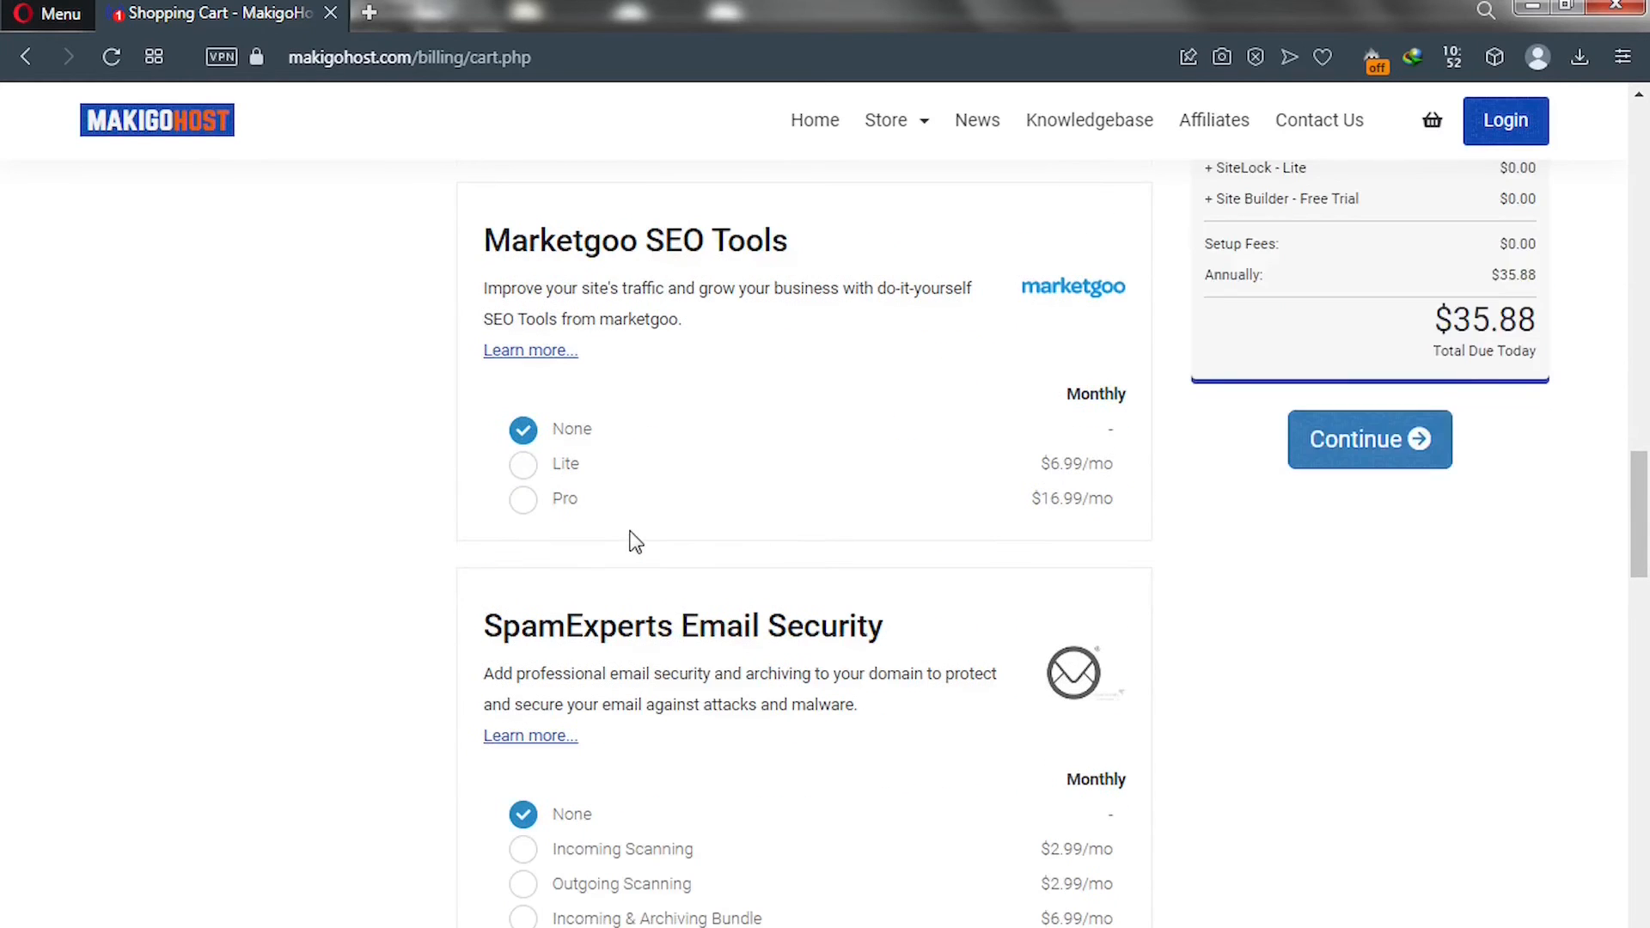
scroll(700, 276, "down", 8)
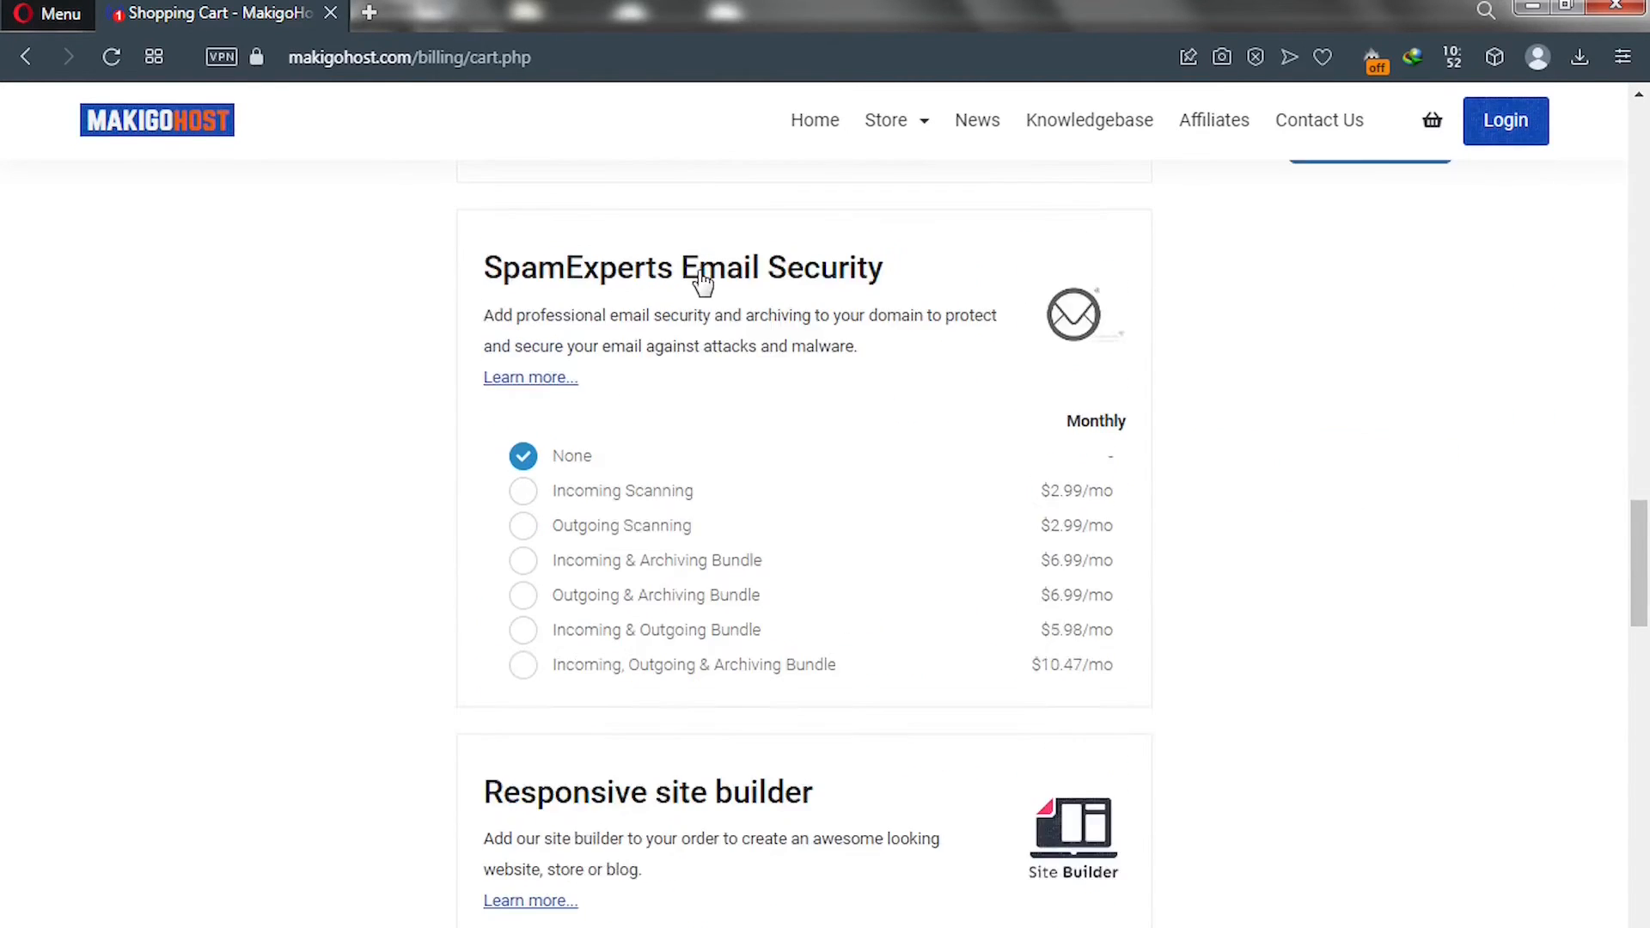
scroll(700, 279, "up", 15)
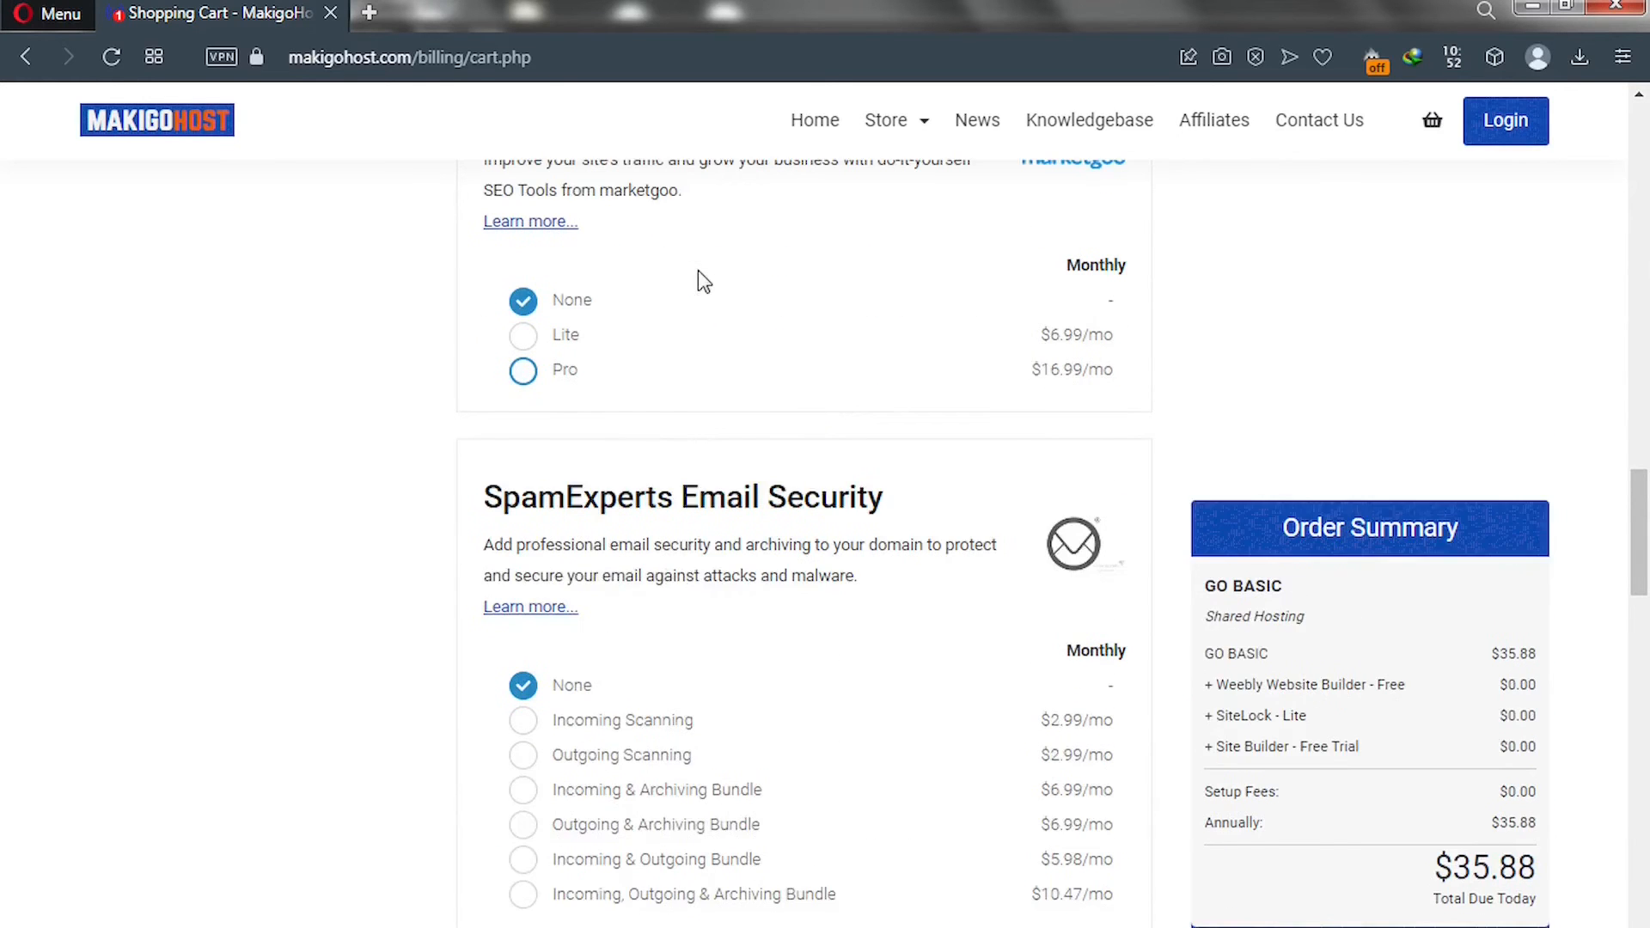
scroll(700, 277, "up", 14)
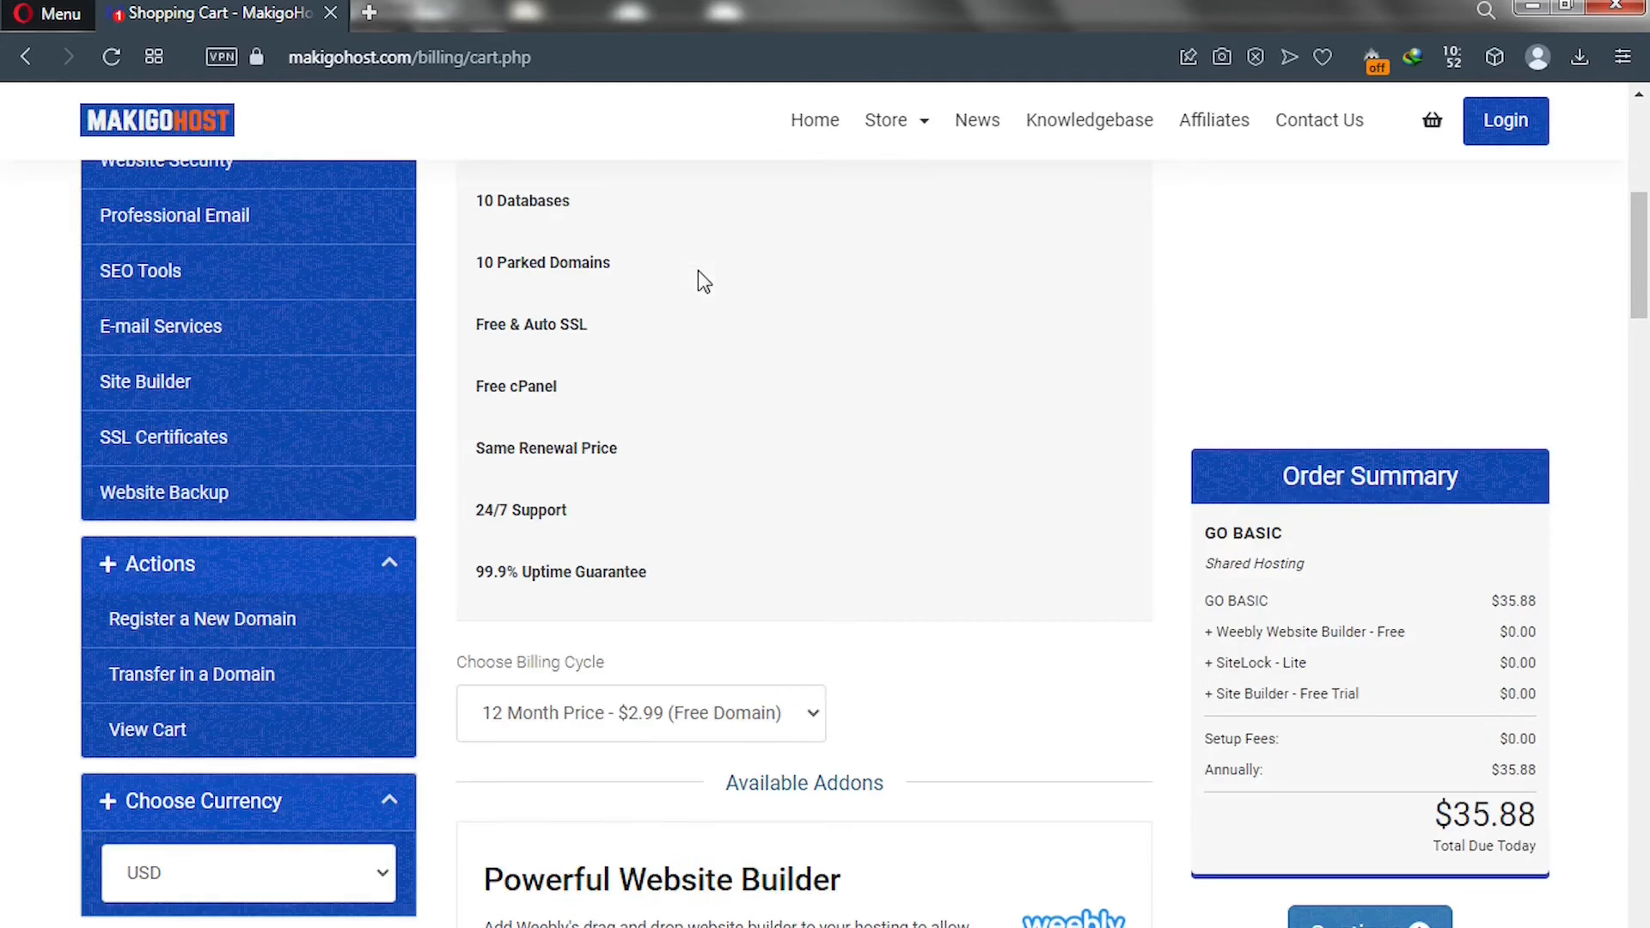
scroll(699, 273, "up", 7)
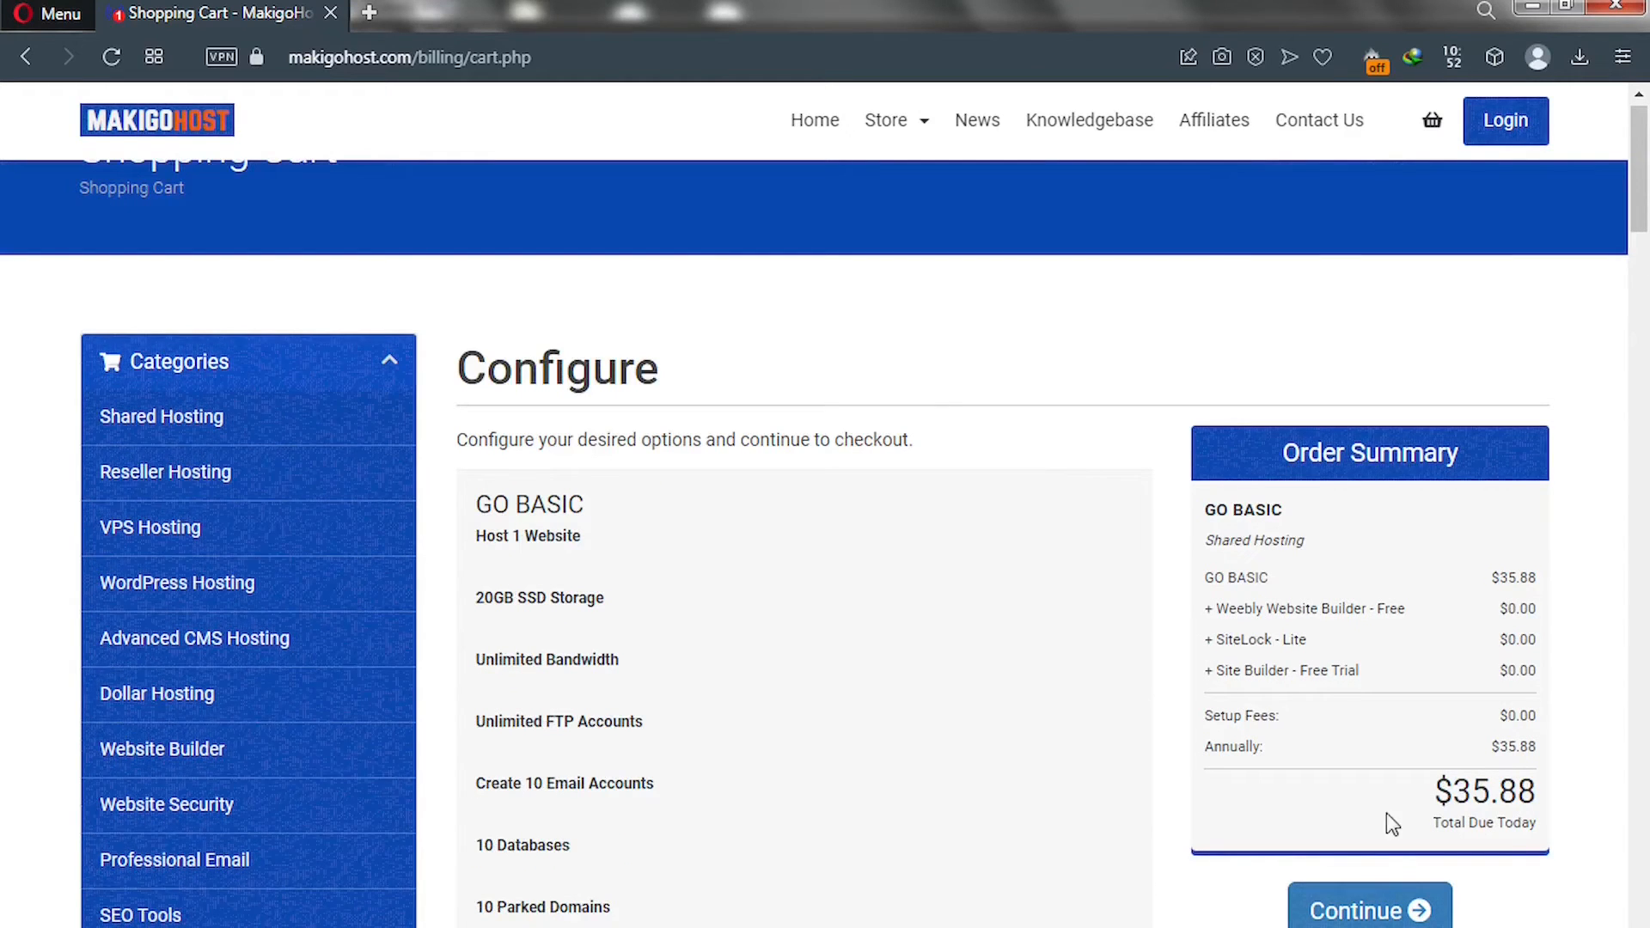
left_click(1353, 916)
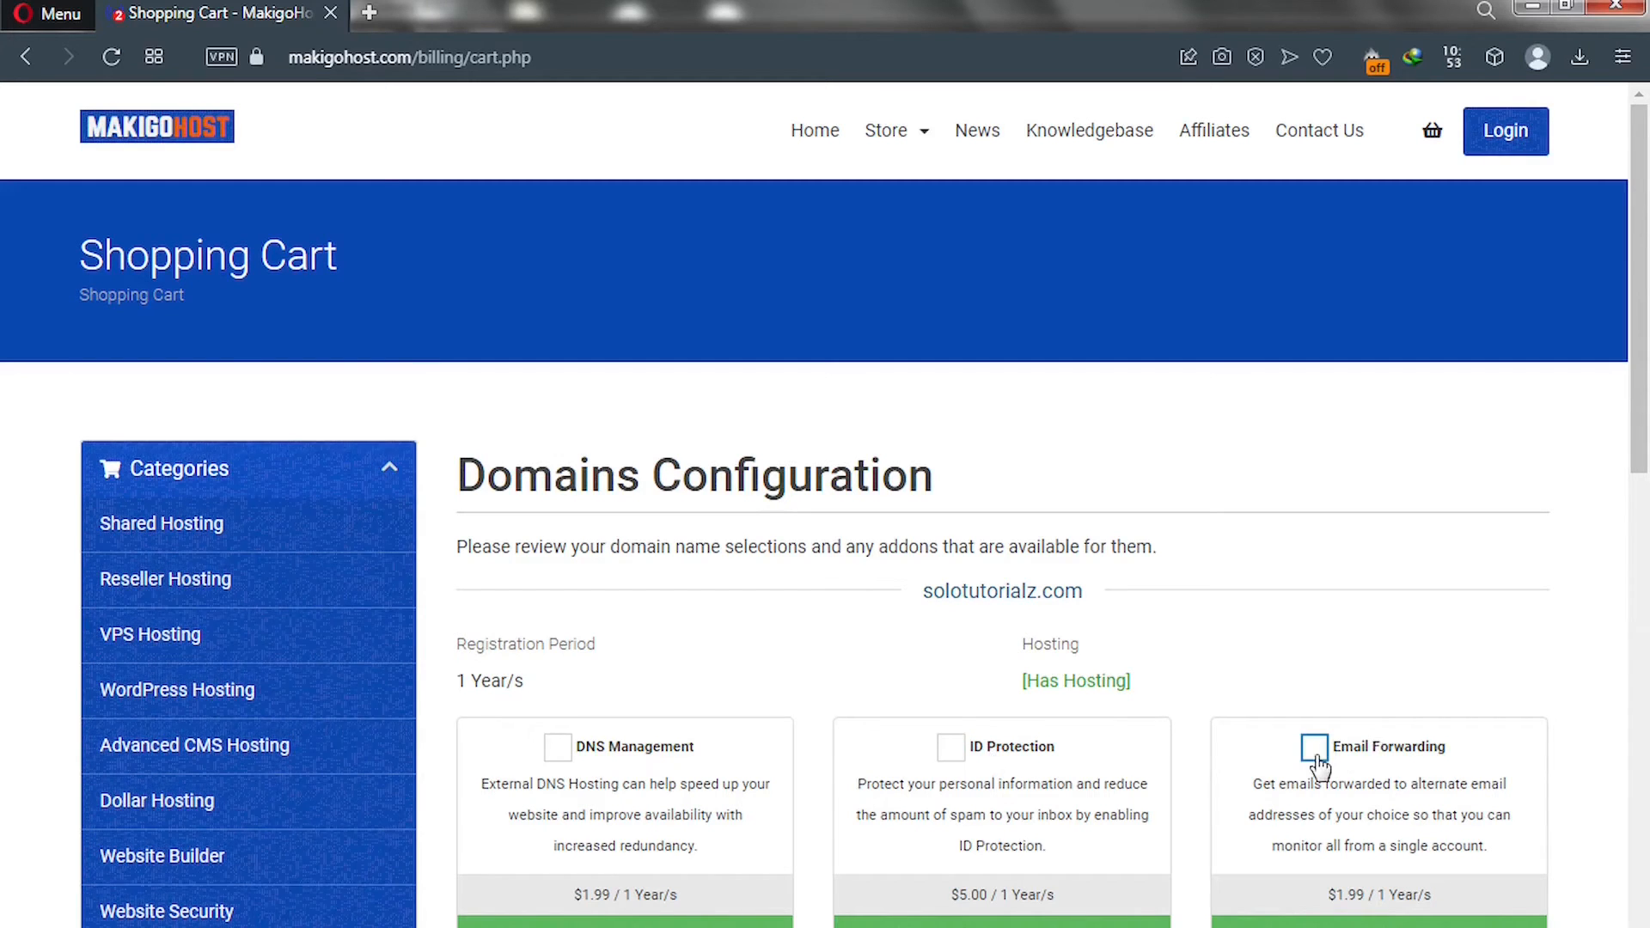
Leave ID Protection off for solotutorialz.com and continue to Review & Checkout.
left_click(959, 767)
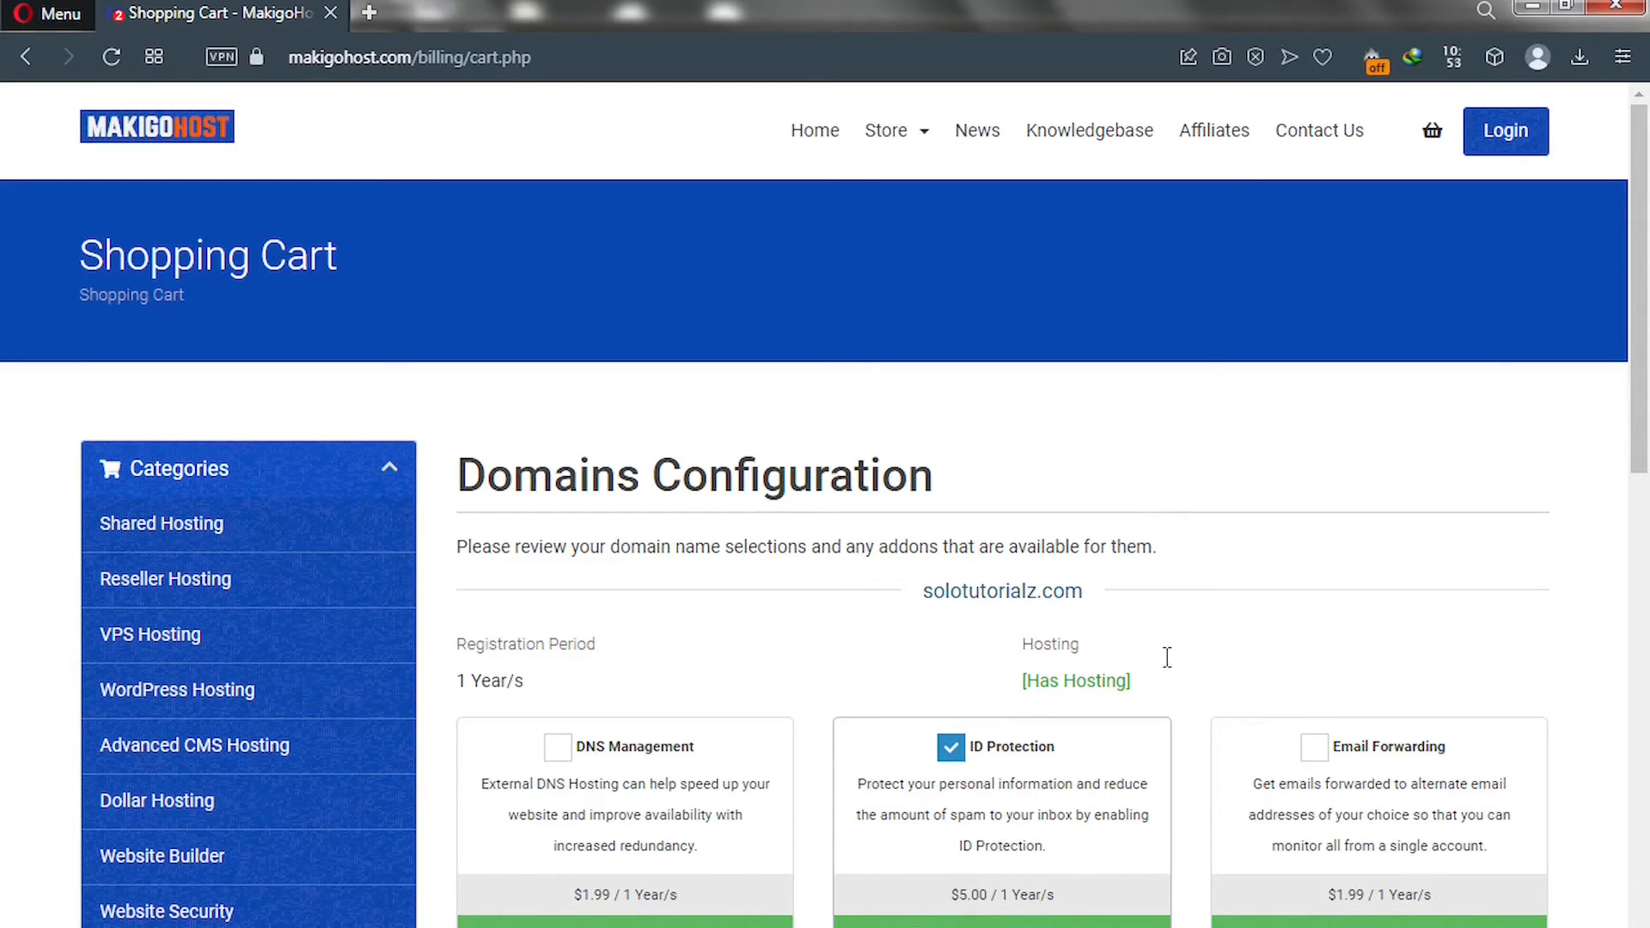
left_click(951, 752)
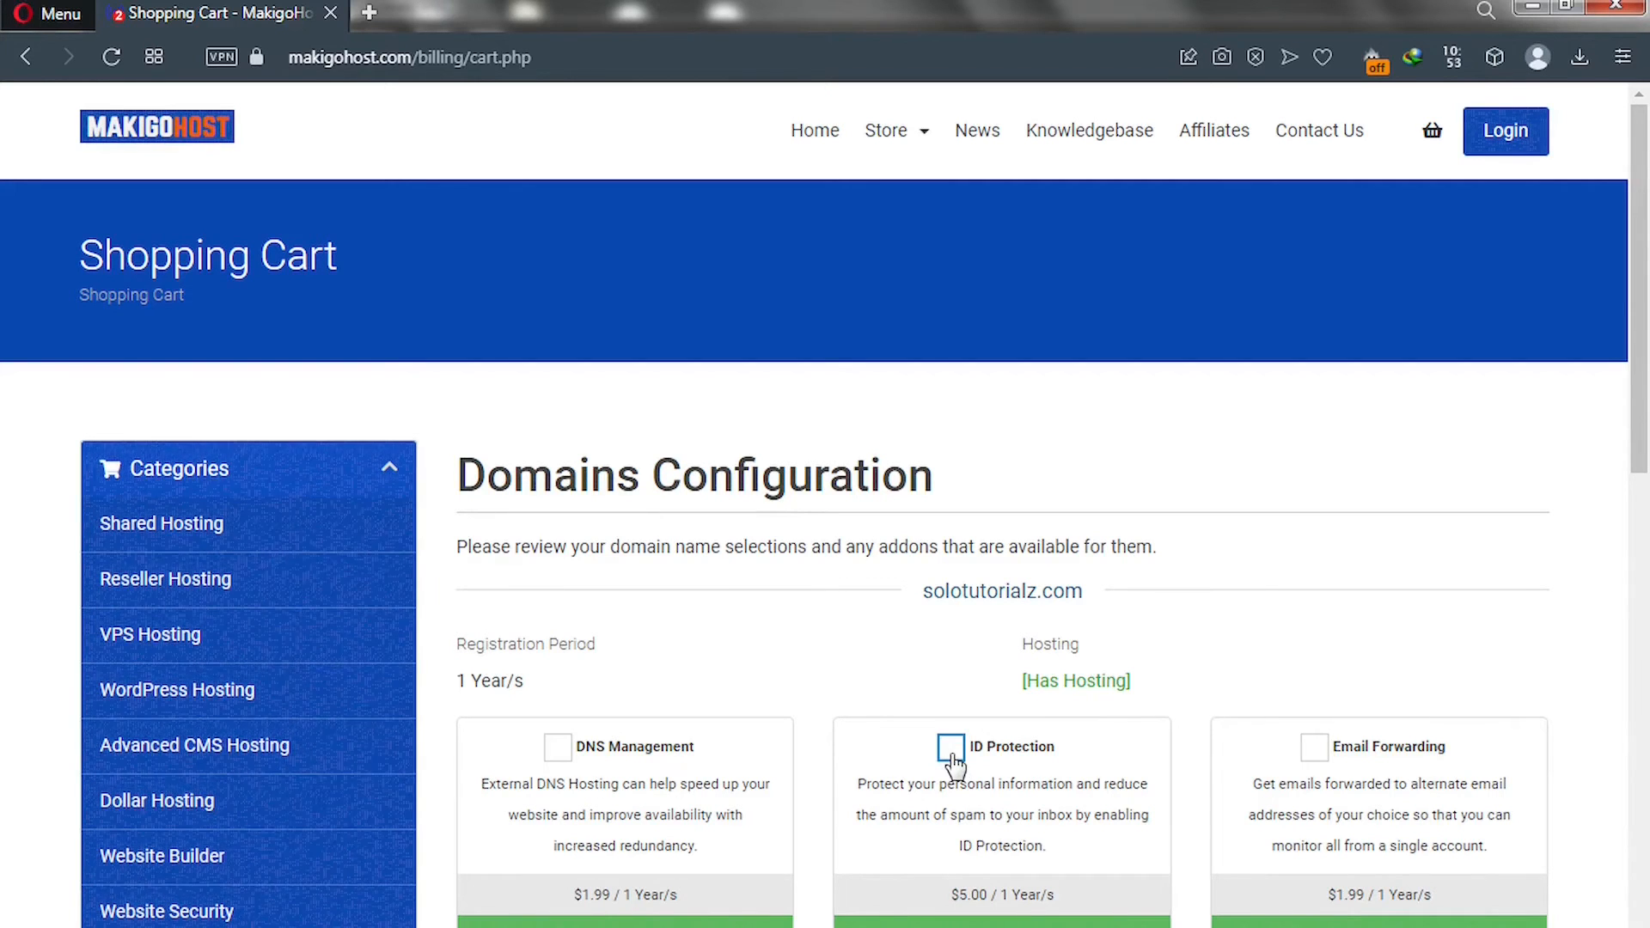
scroll(1645, 535, "down", 2)
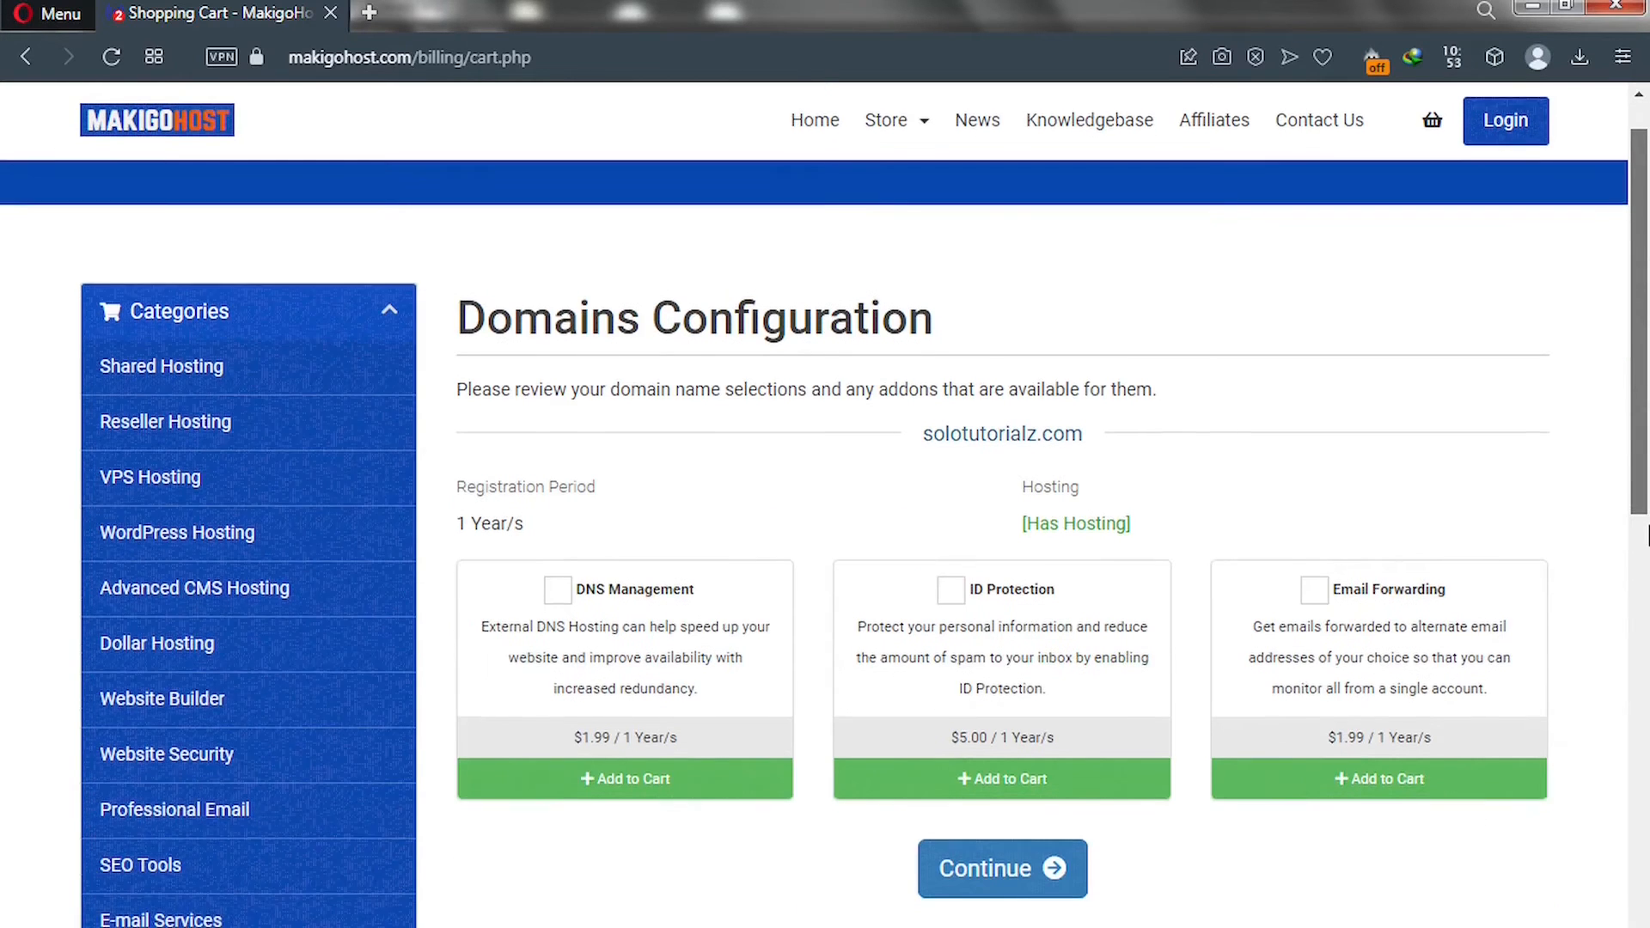
left_click(986, 871)
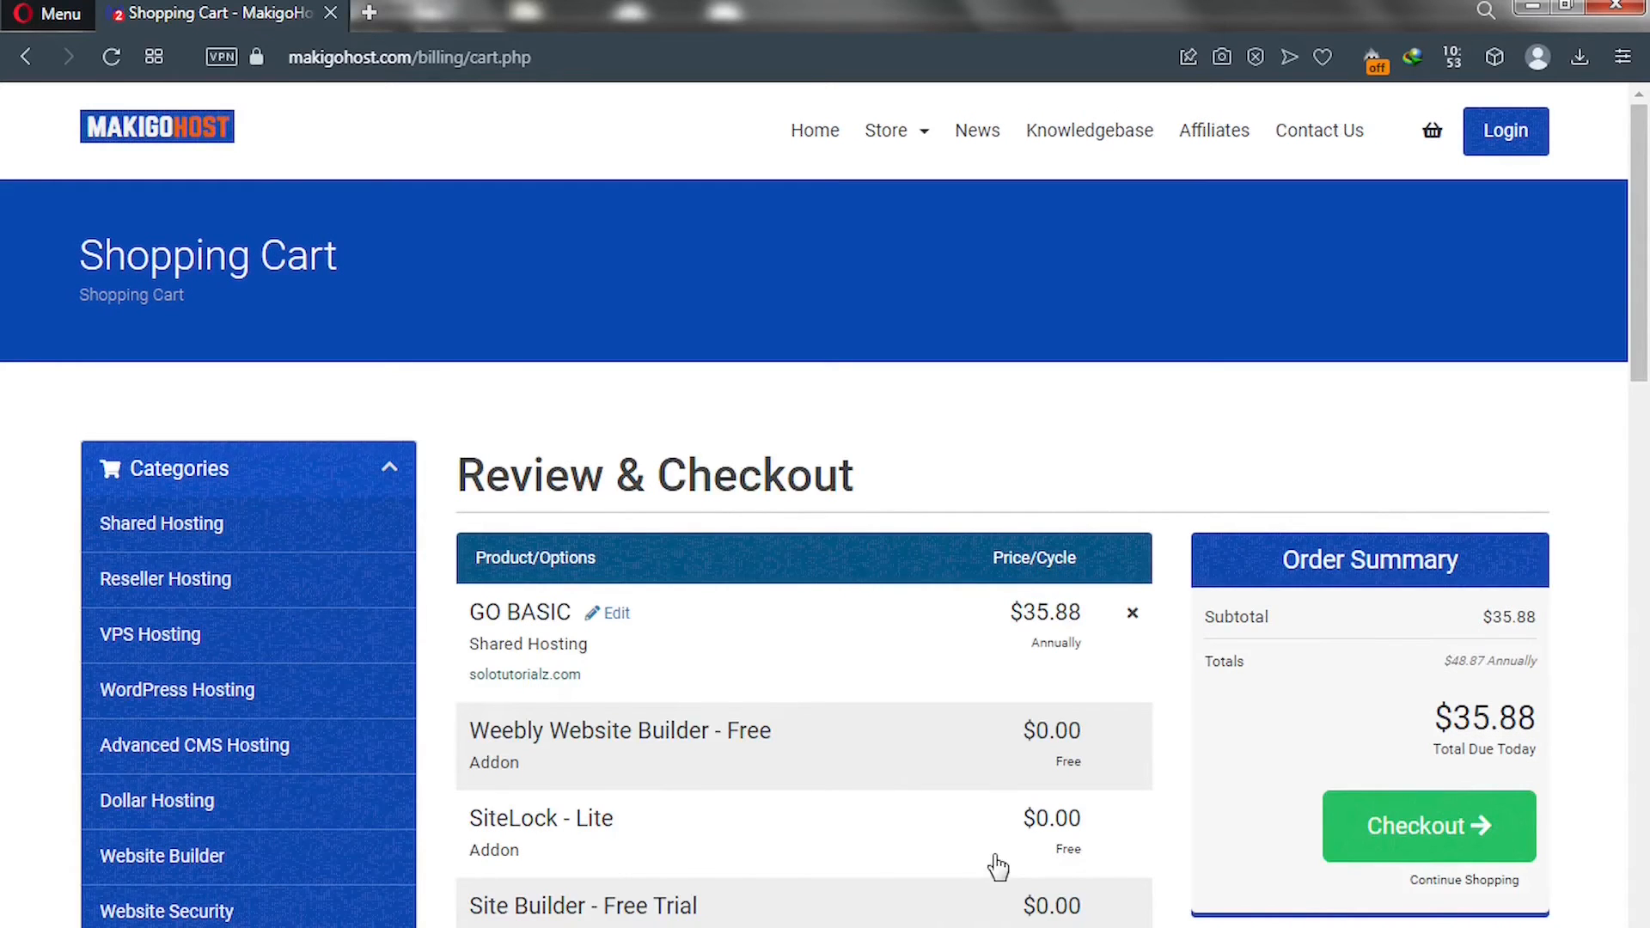
Scroll down to see solotutorialz.com registration at $0.00 for 1 year.
left_click_drag(1636, 365, 1645, 404)
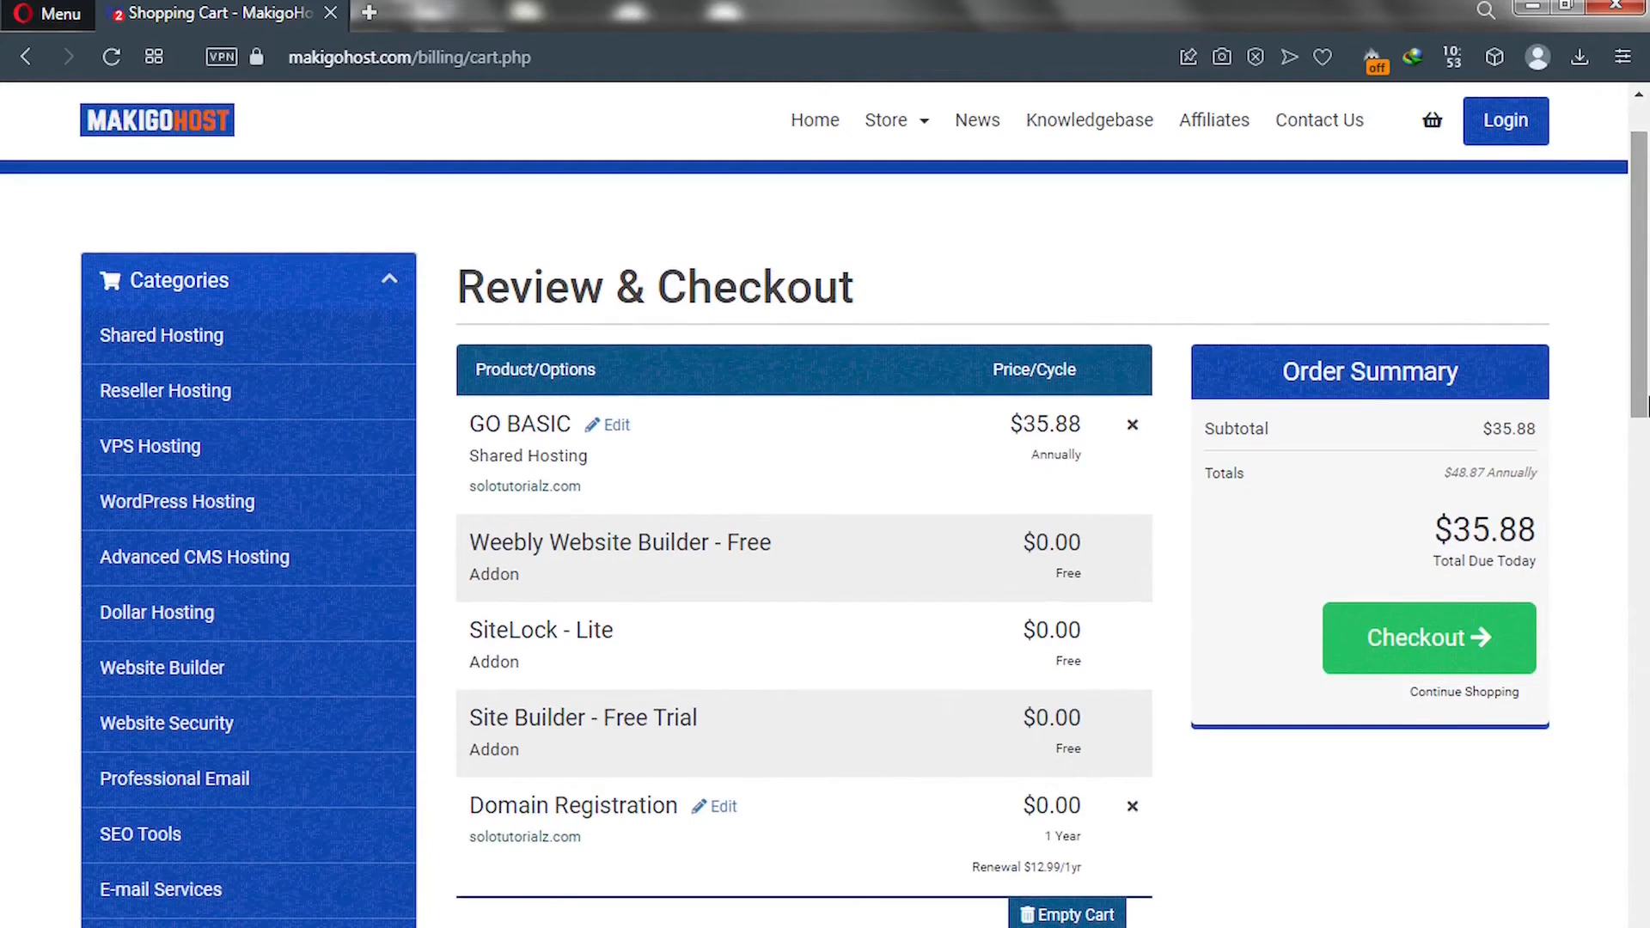
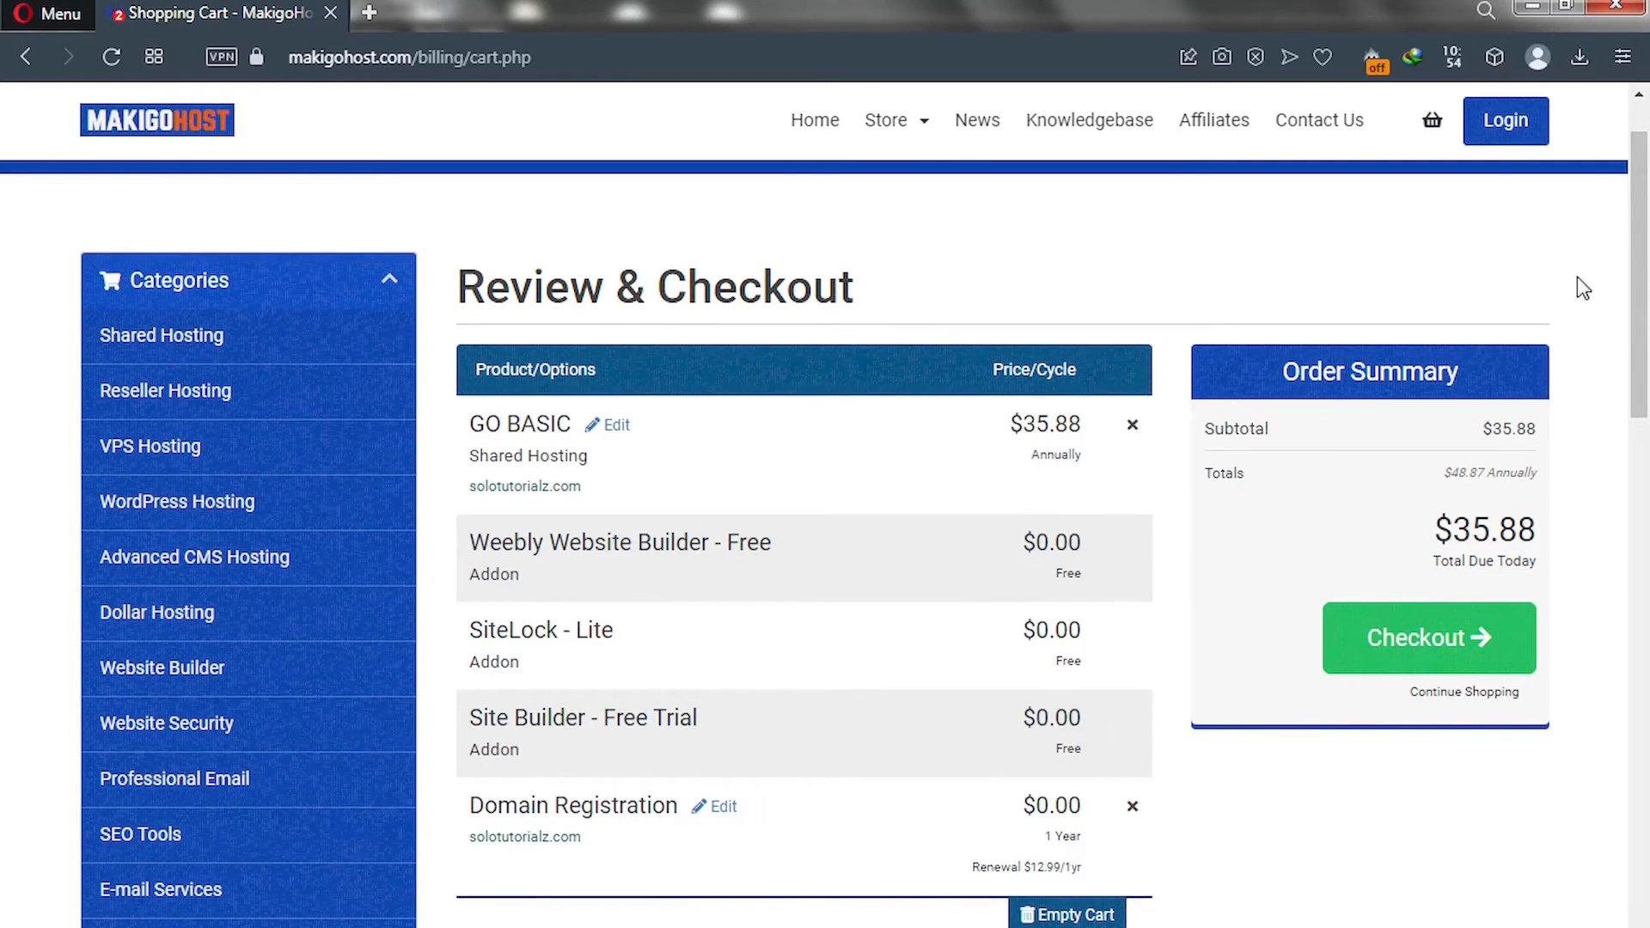
Scroll down the cart past the Recommended for you list to the Apply Promo Code box.
scroll(1642, 464, "down", 1)
scroll(1645, 468, "down", 12)
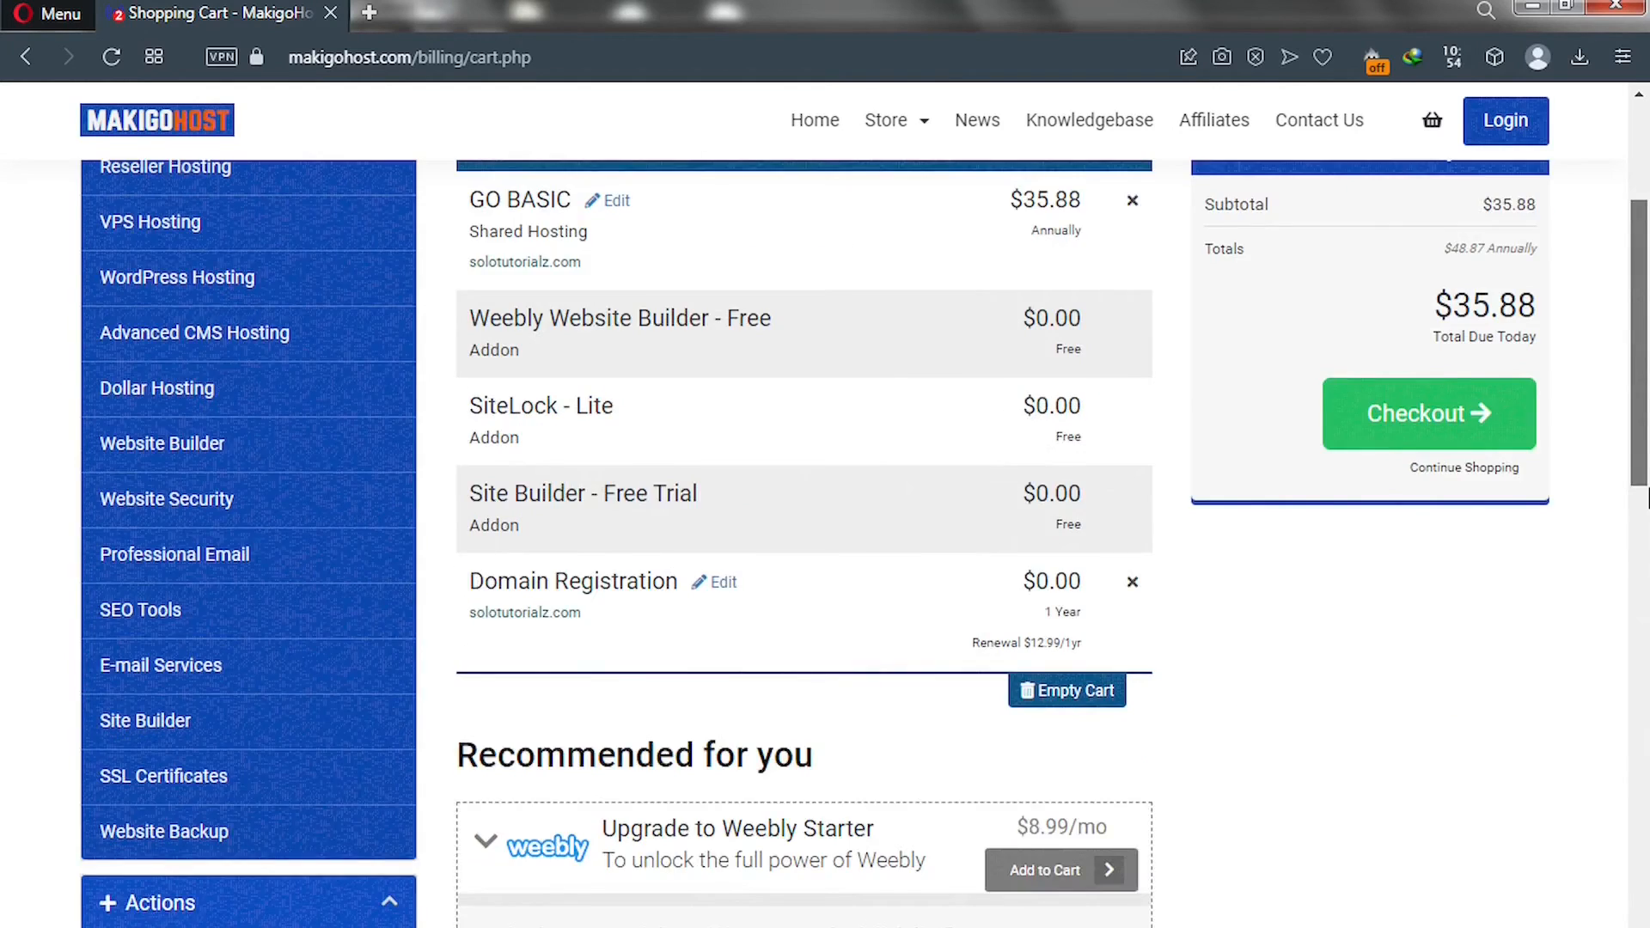
left_click_drag(1646, 611, 1645, 711)
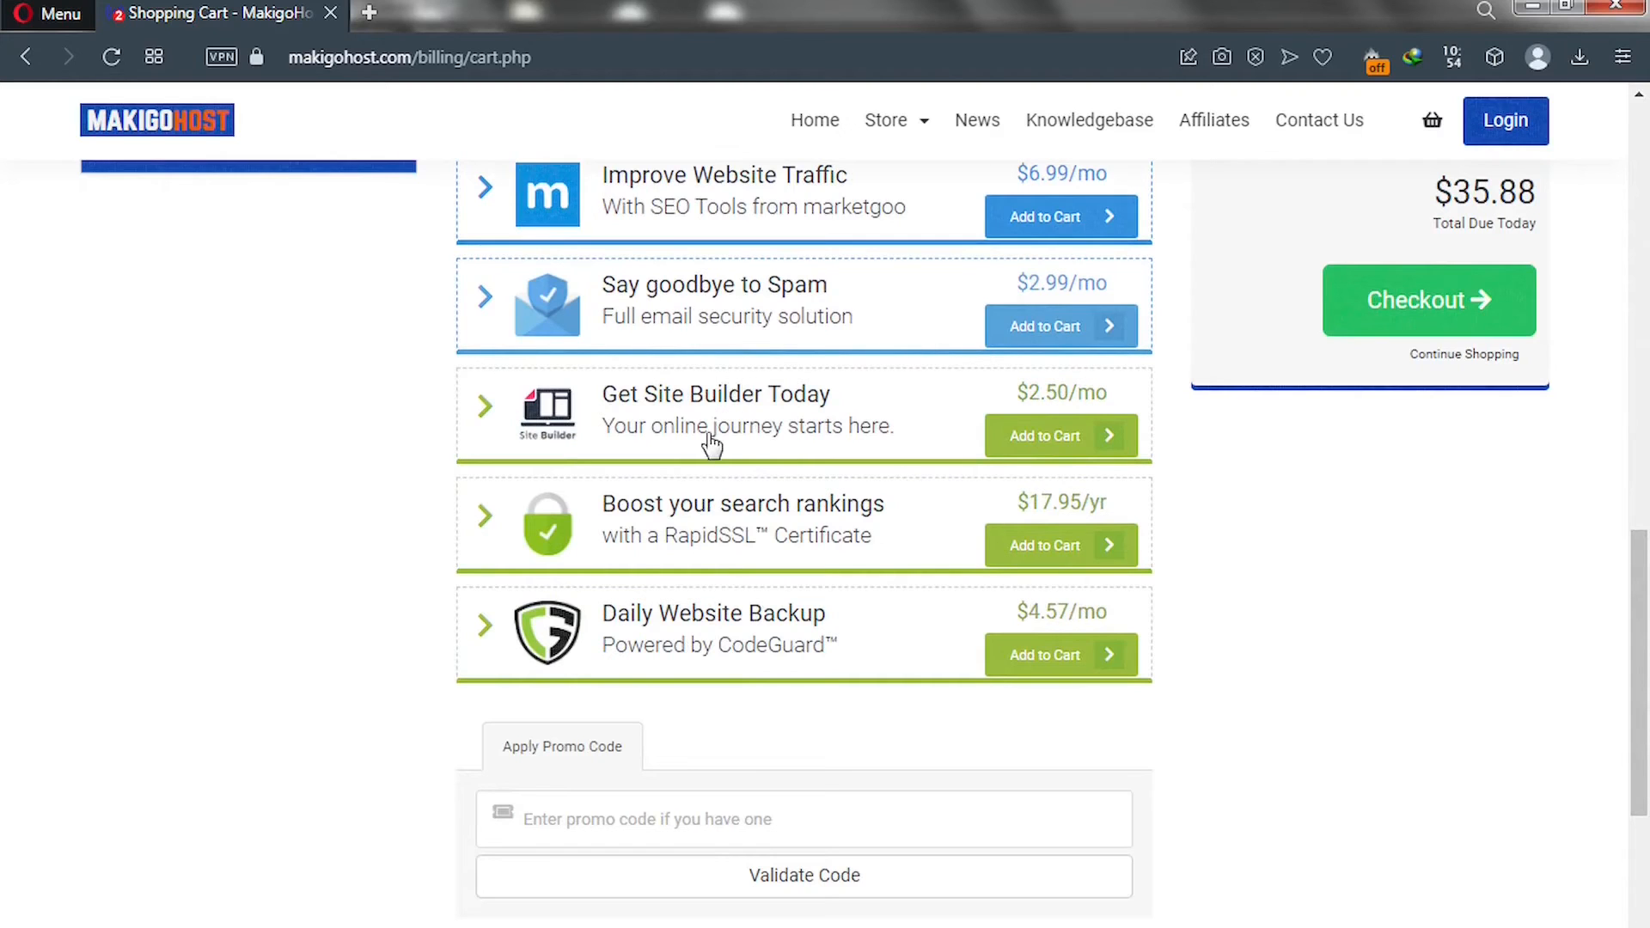
Enter promo code TUBE50 from the saved entries and validate it.
left_click(581, 814)
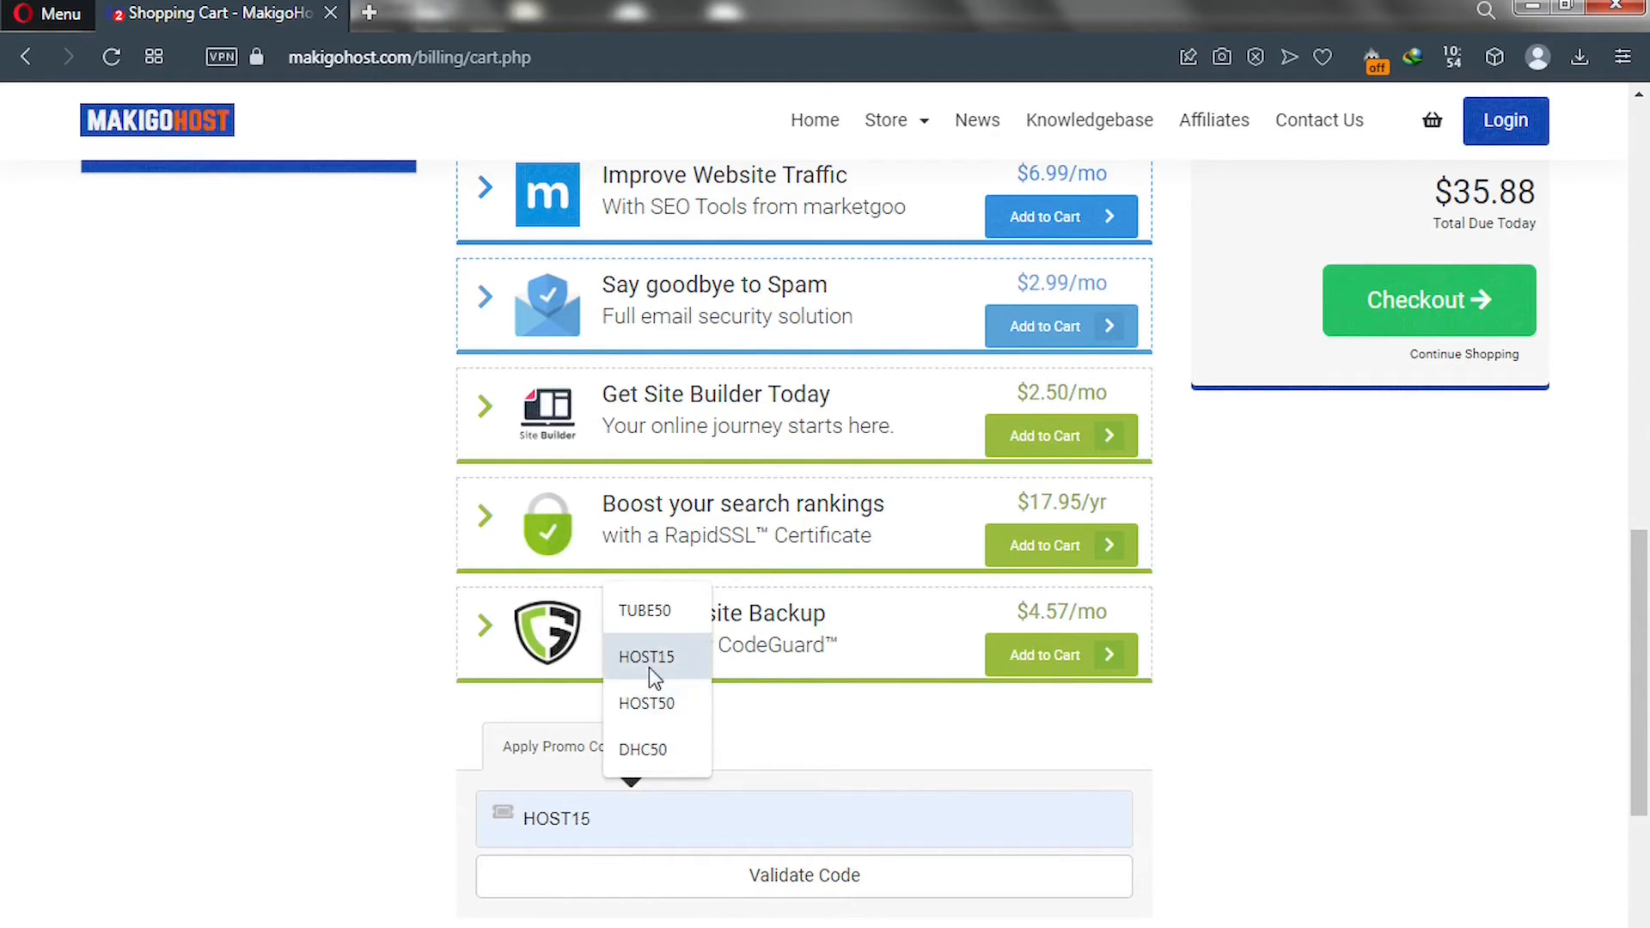
left_click(647, 611)
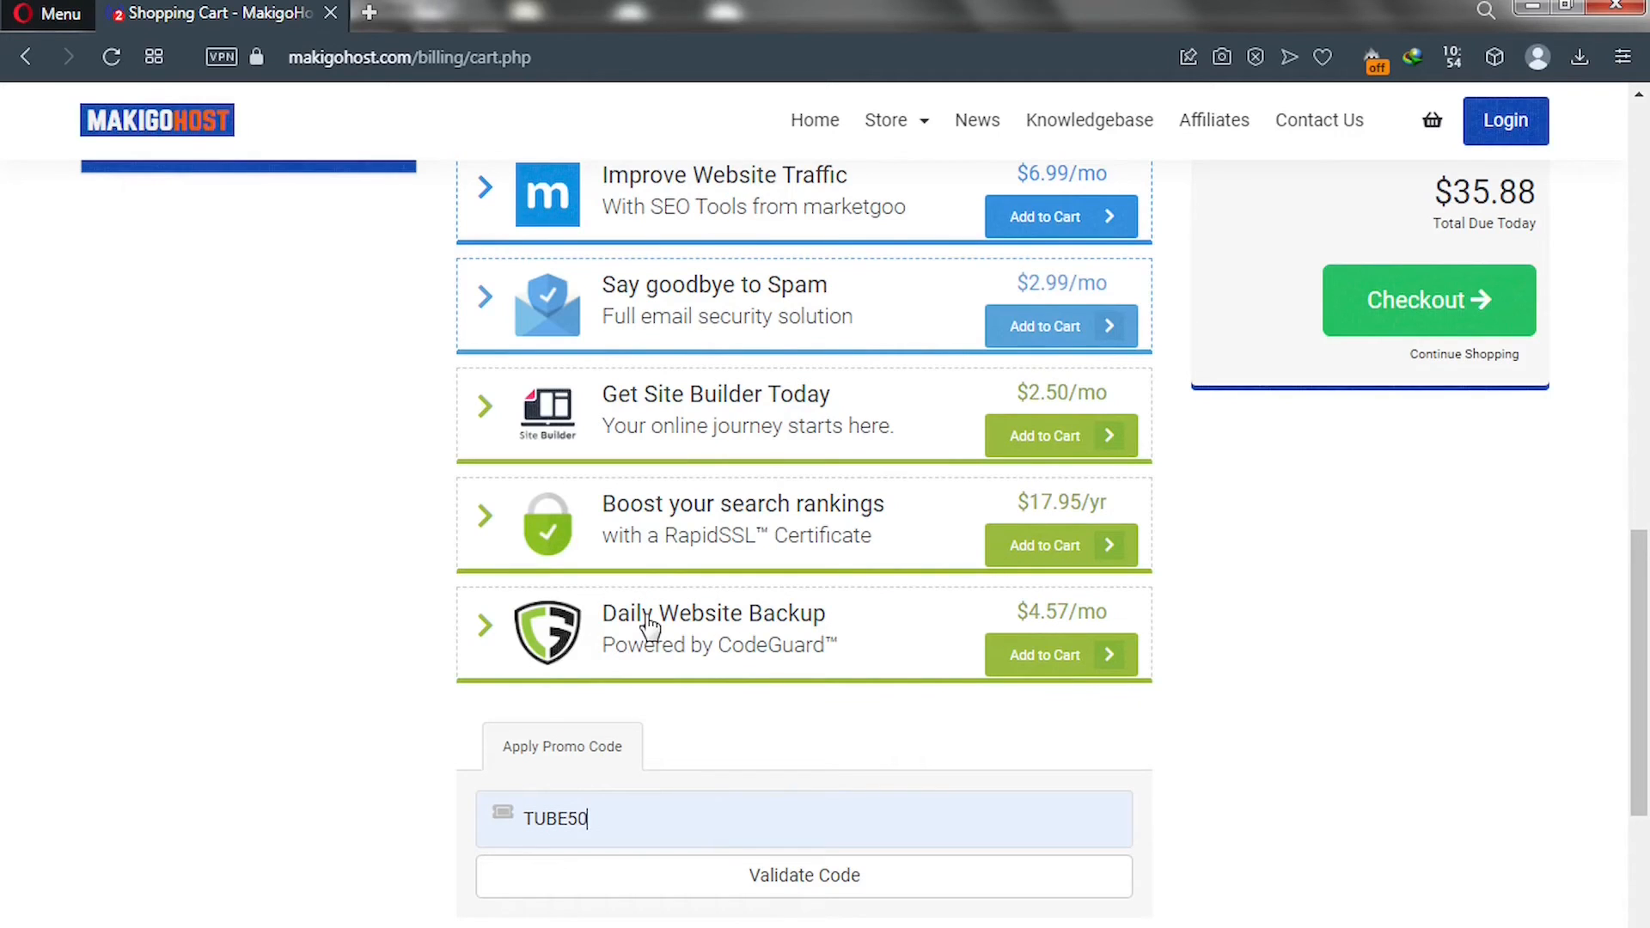
left_click(735, 895)
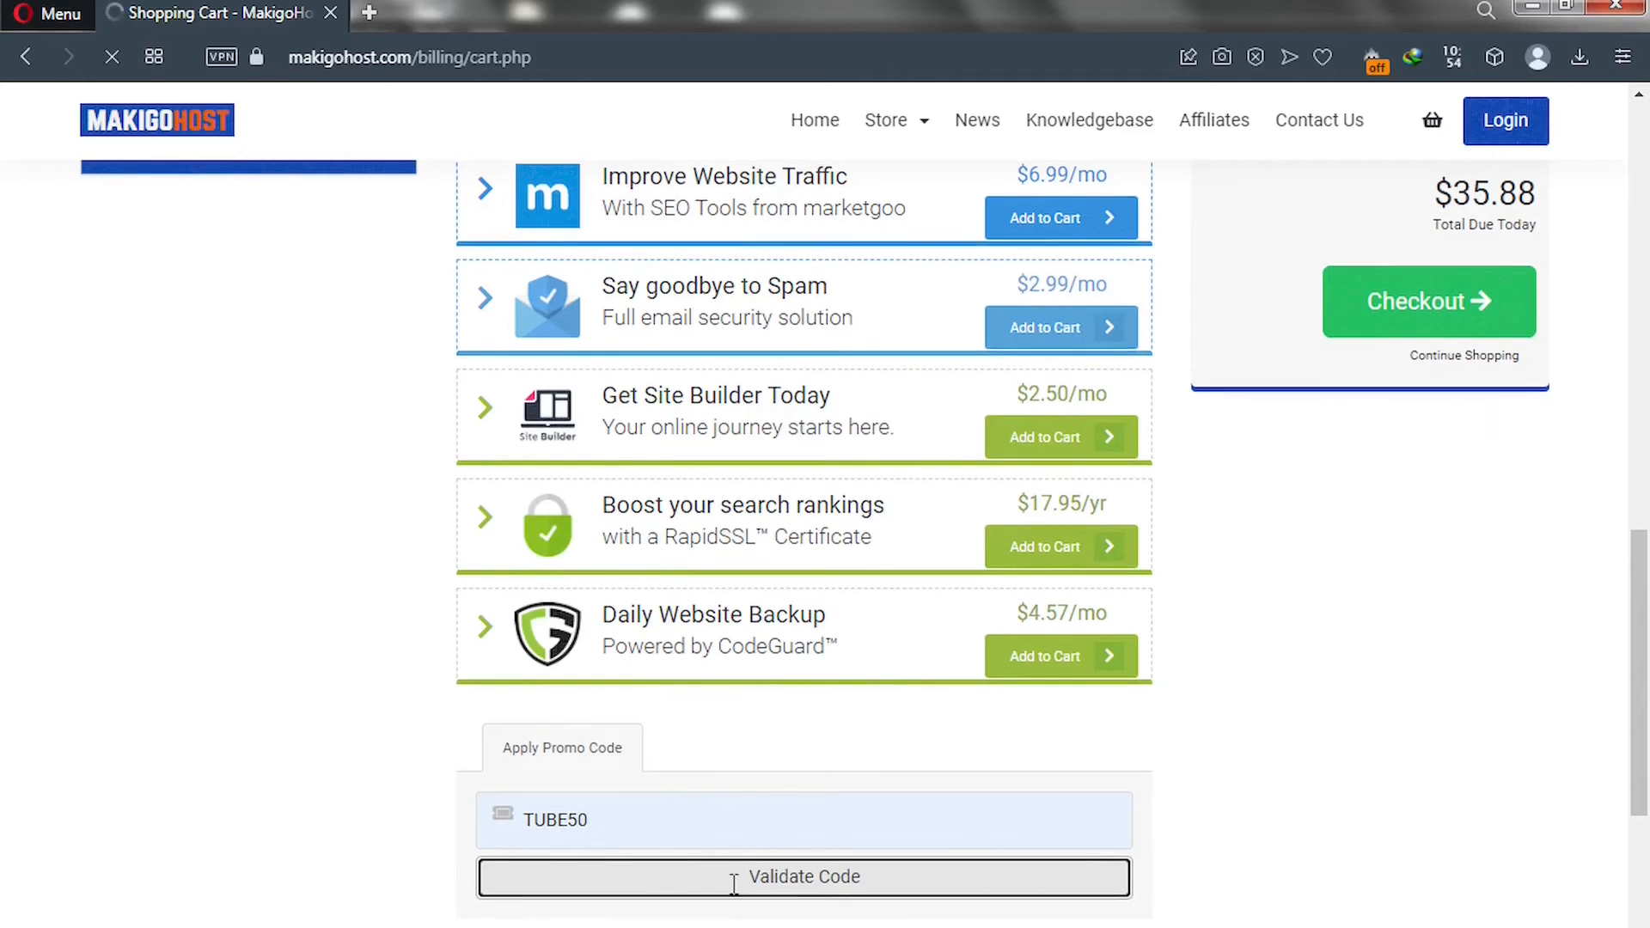
scroll(735, 889, "up", 5)
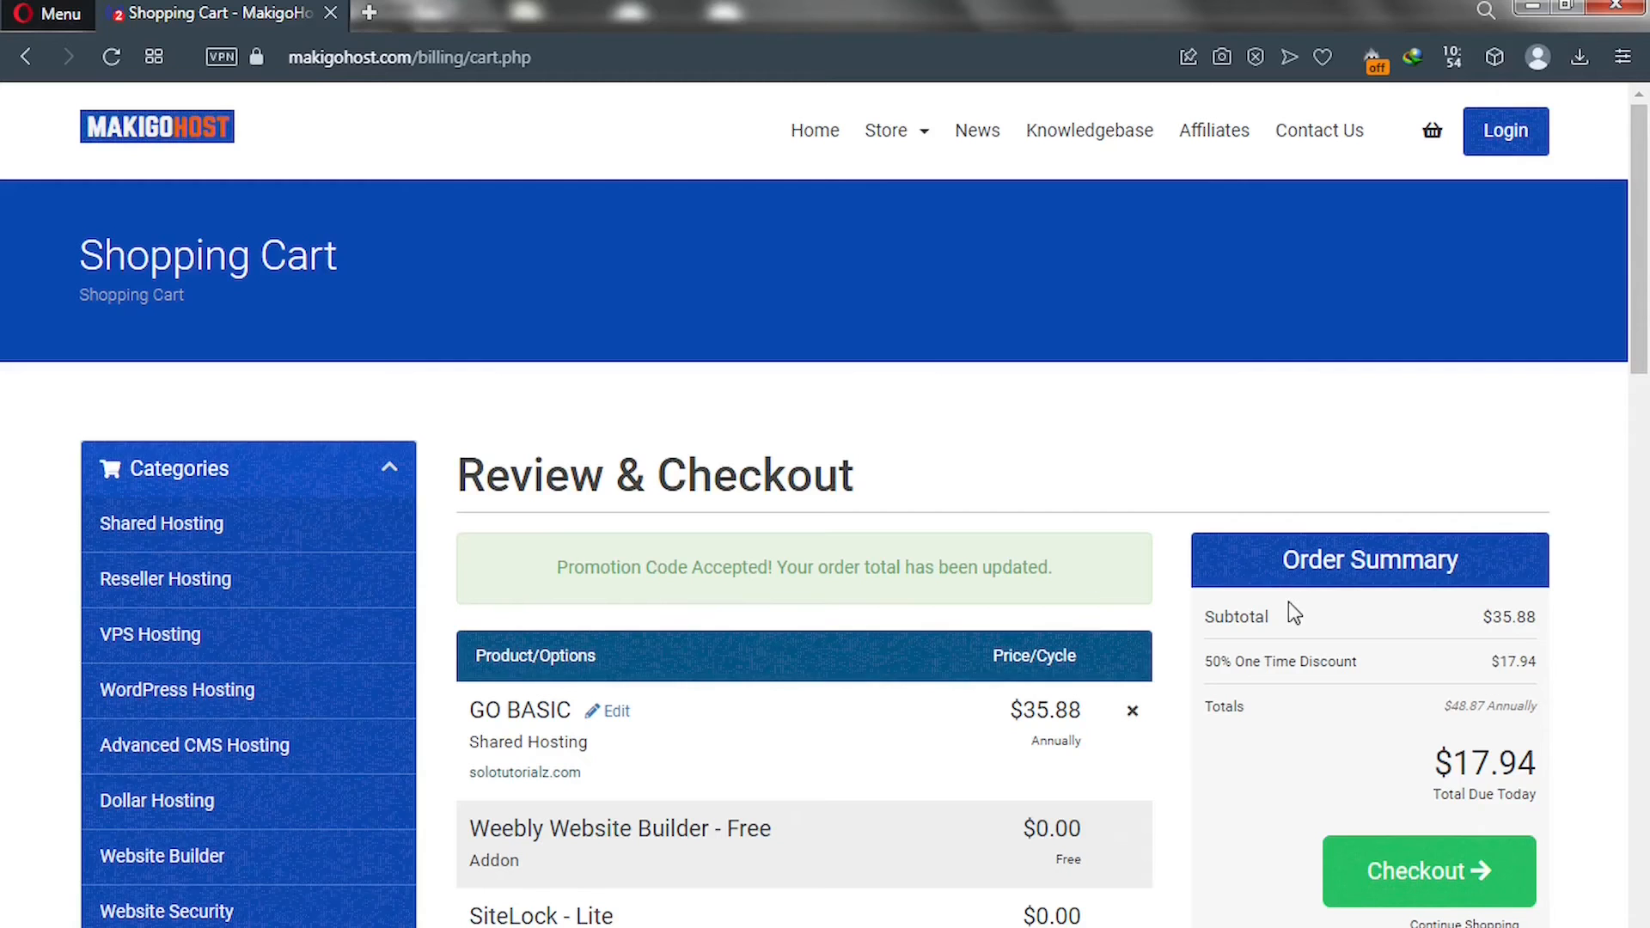
Check the $17.94 due today and $48.87 annual totals, then proceed to Checkout.
left_click_drag(1434, 762, 1590, 773)
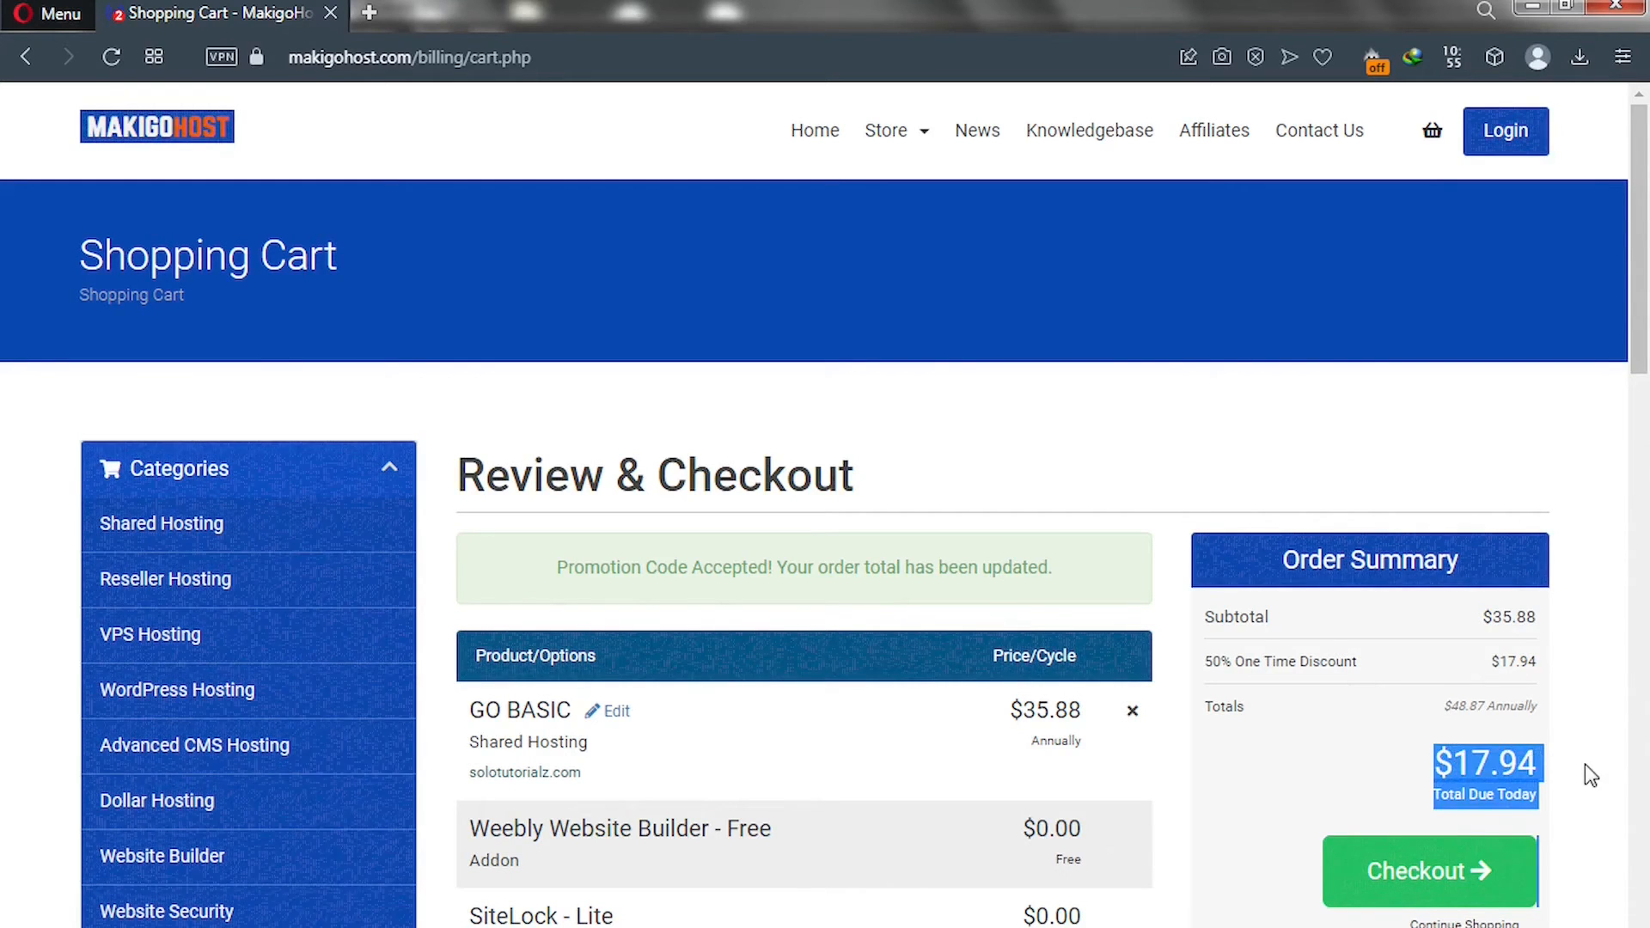
left_click(1549, 789)
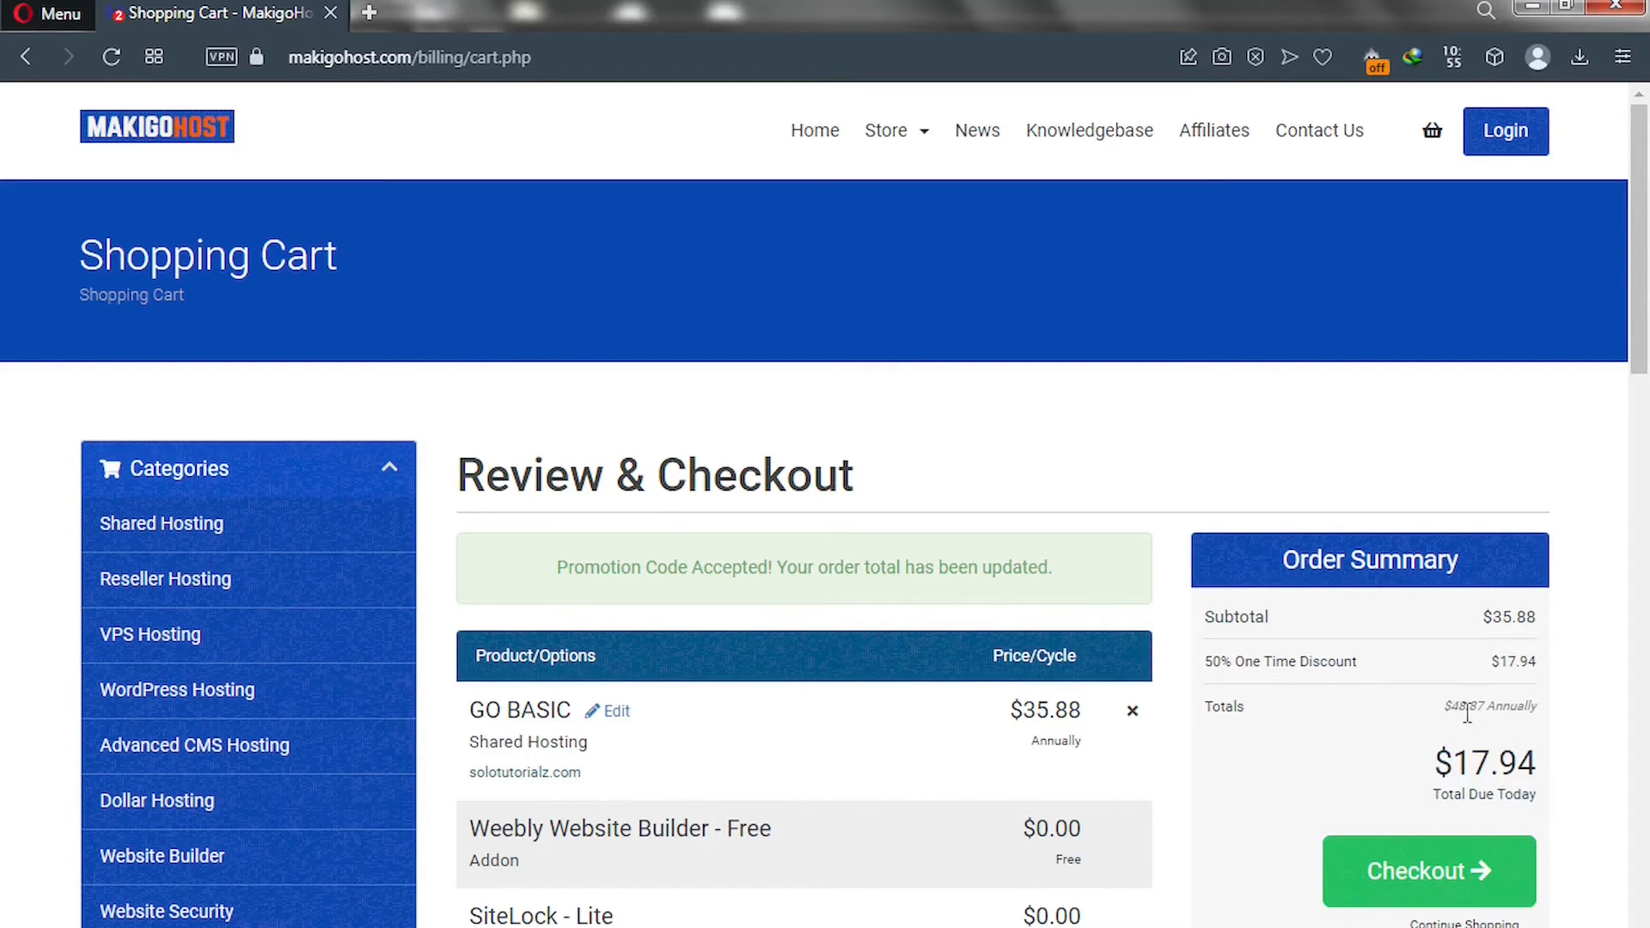
left_click_drag(1443, 706, 1499, 708)
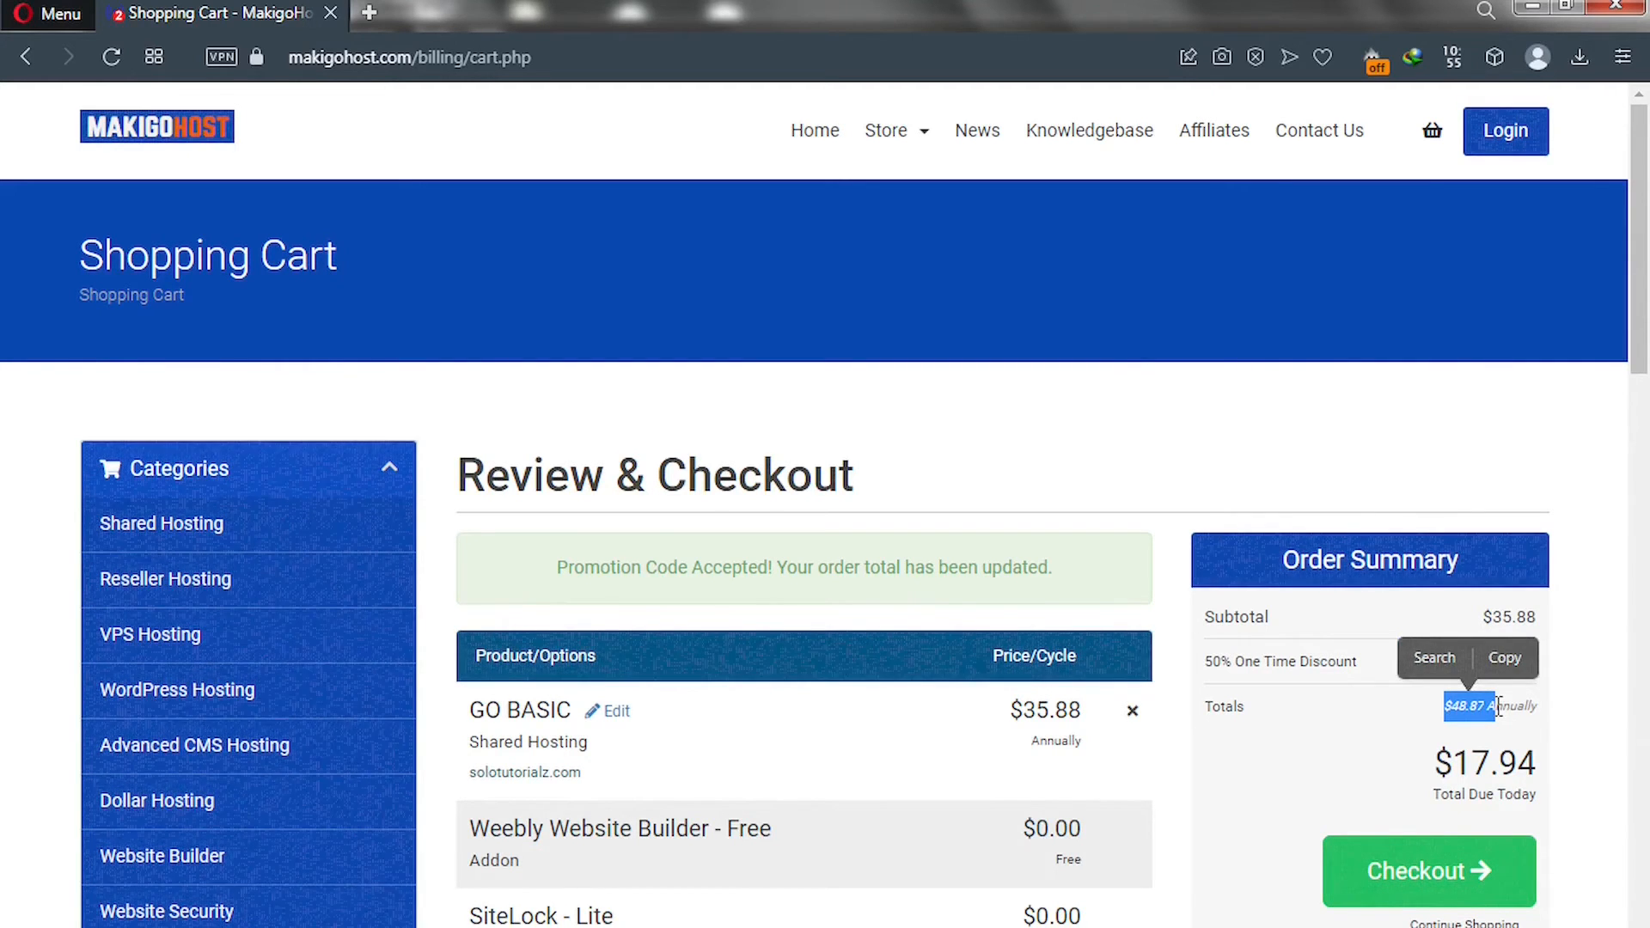
left_click(1416, 708)
left_click(1394, 878)
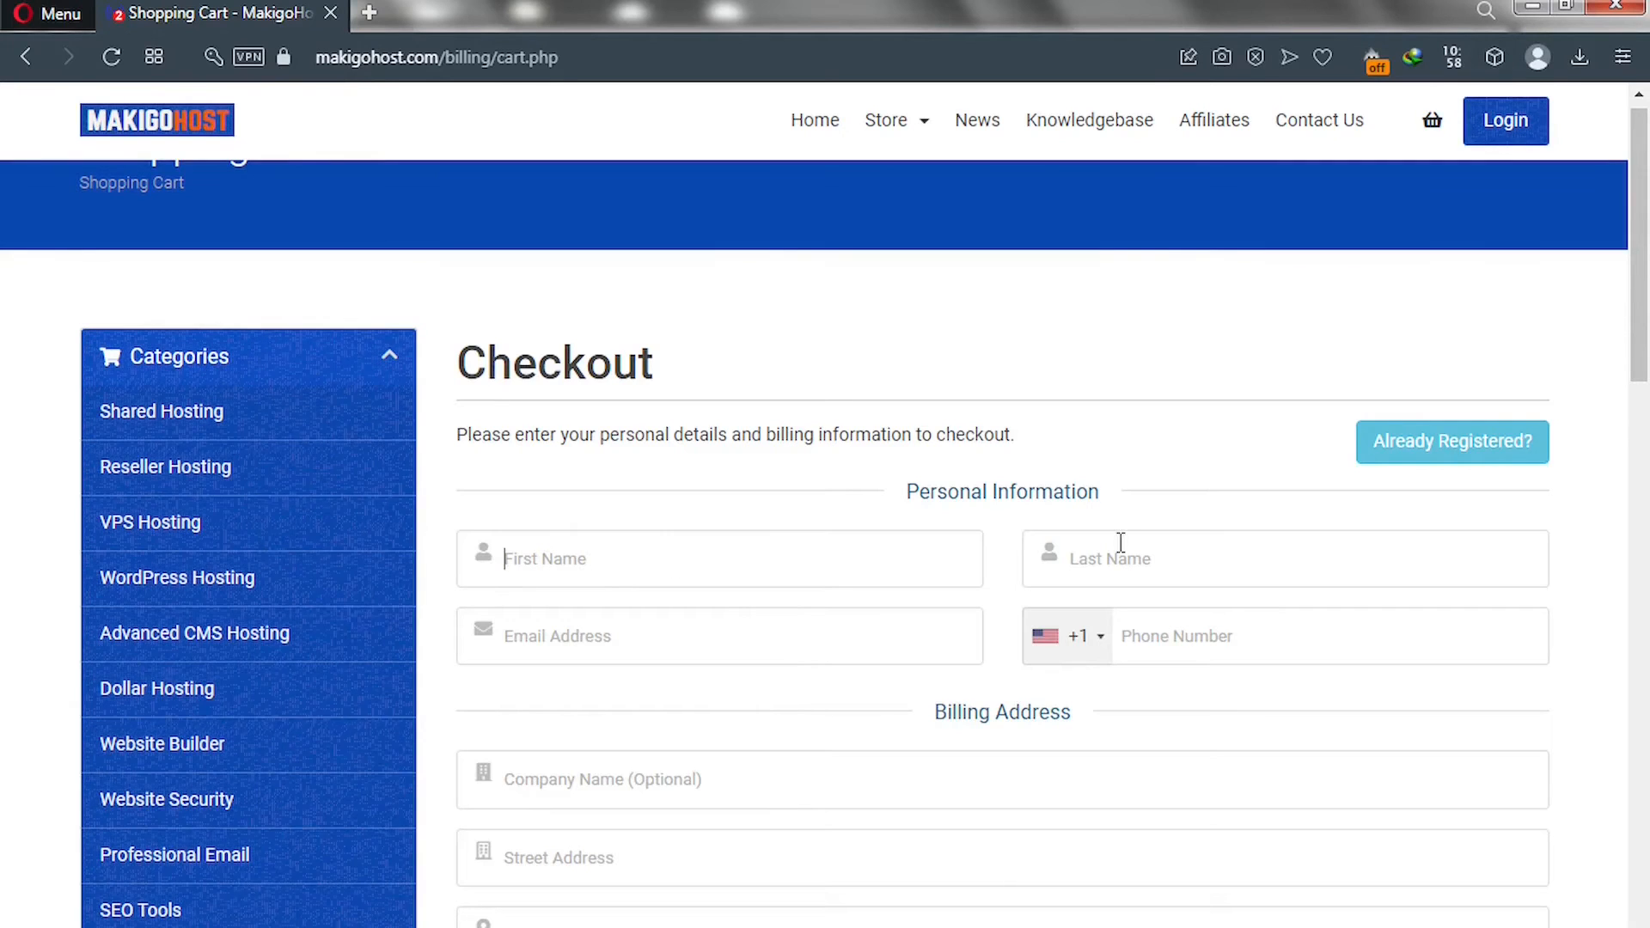
Open the password generator and change the password length from 12 to 20.
left_click_drag(1646, 342, 1644, 574)
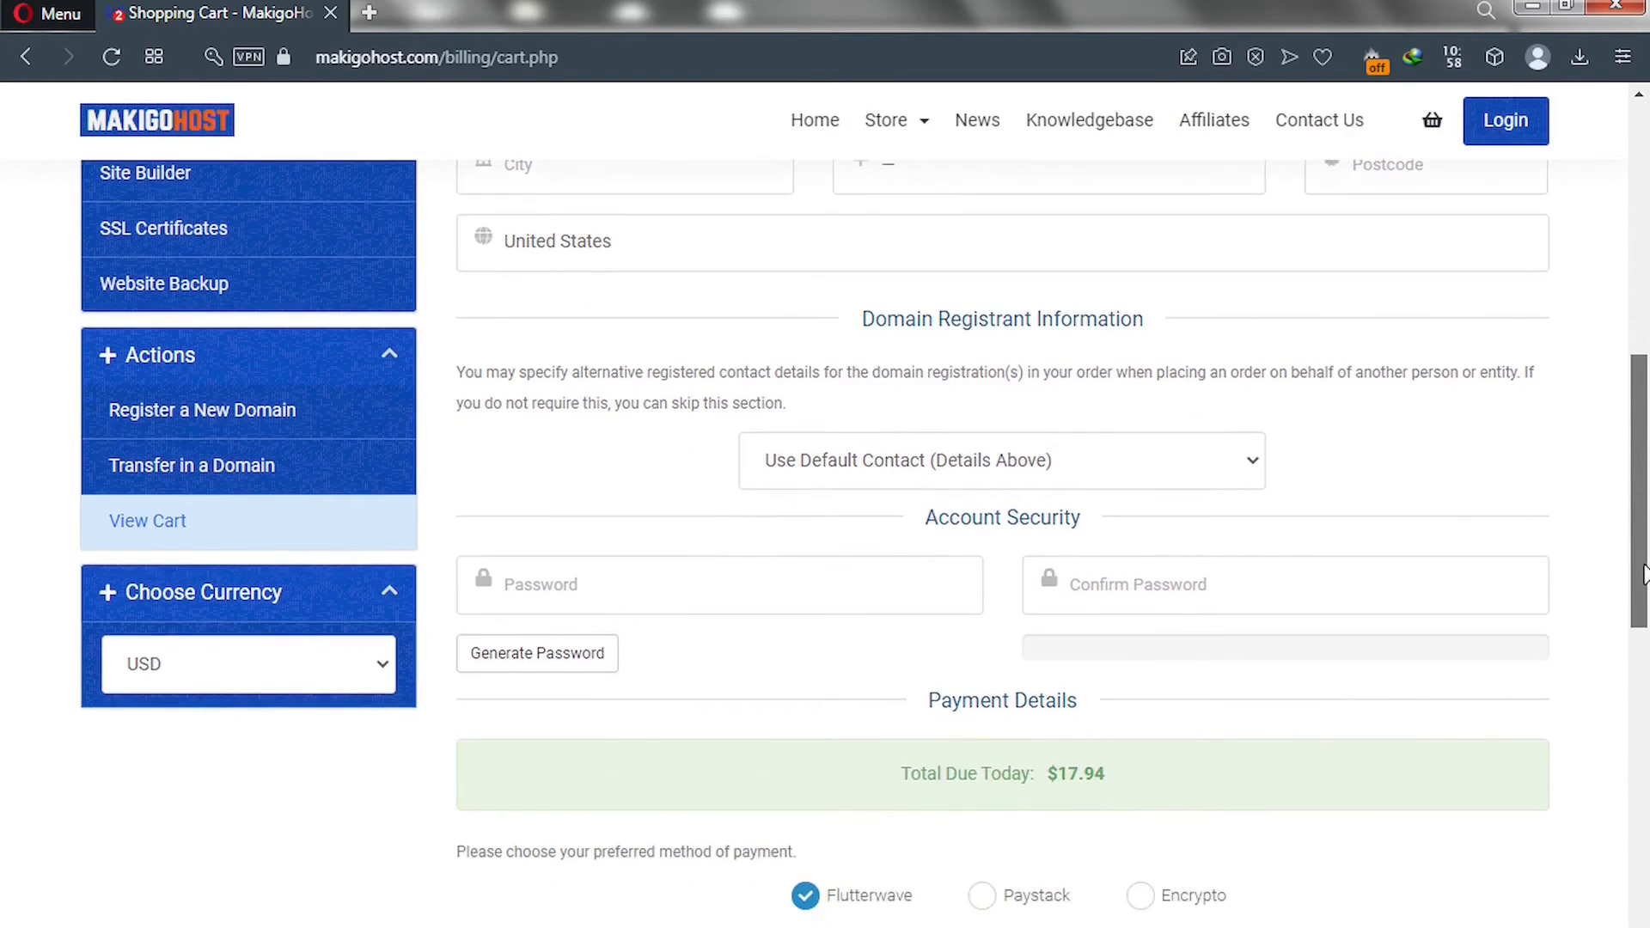
left_click(554, 661)
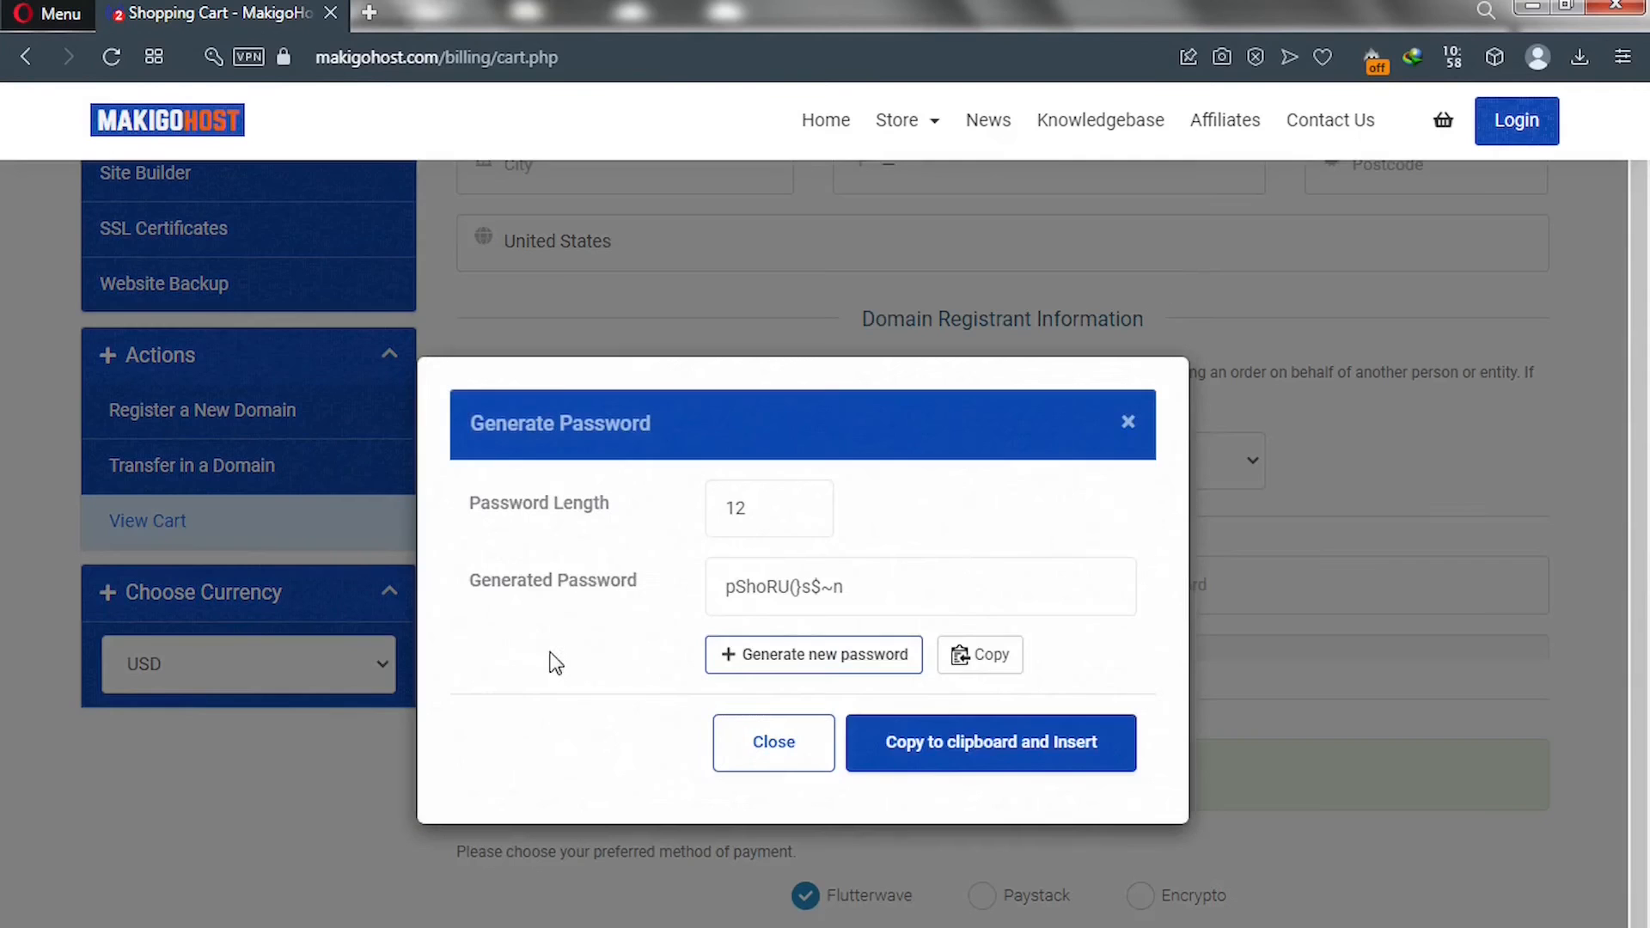
left_click(766, 510)
left_click_drag(678, 508, 682, 519)
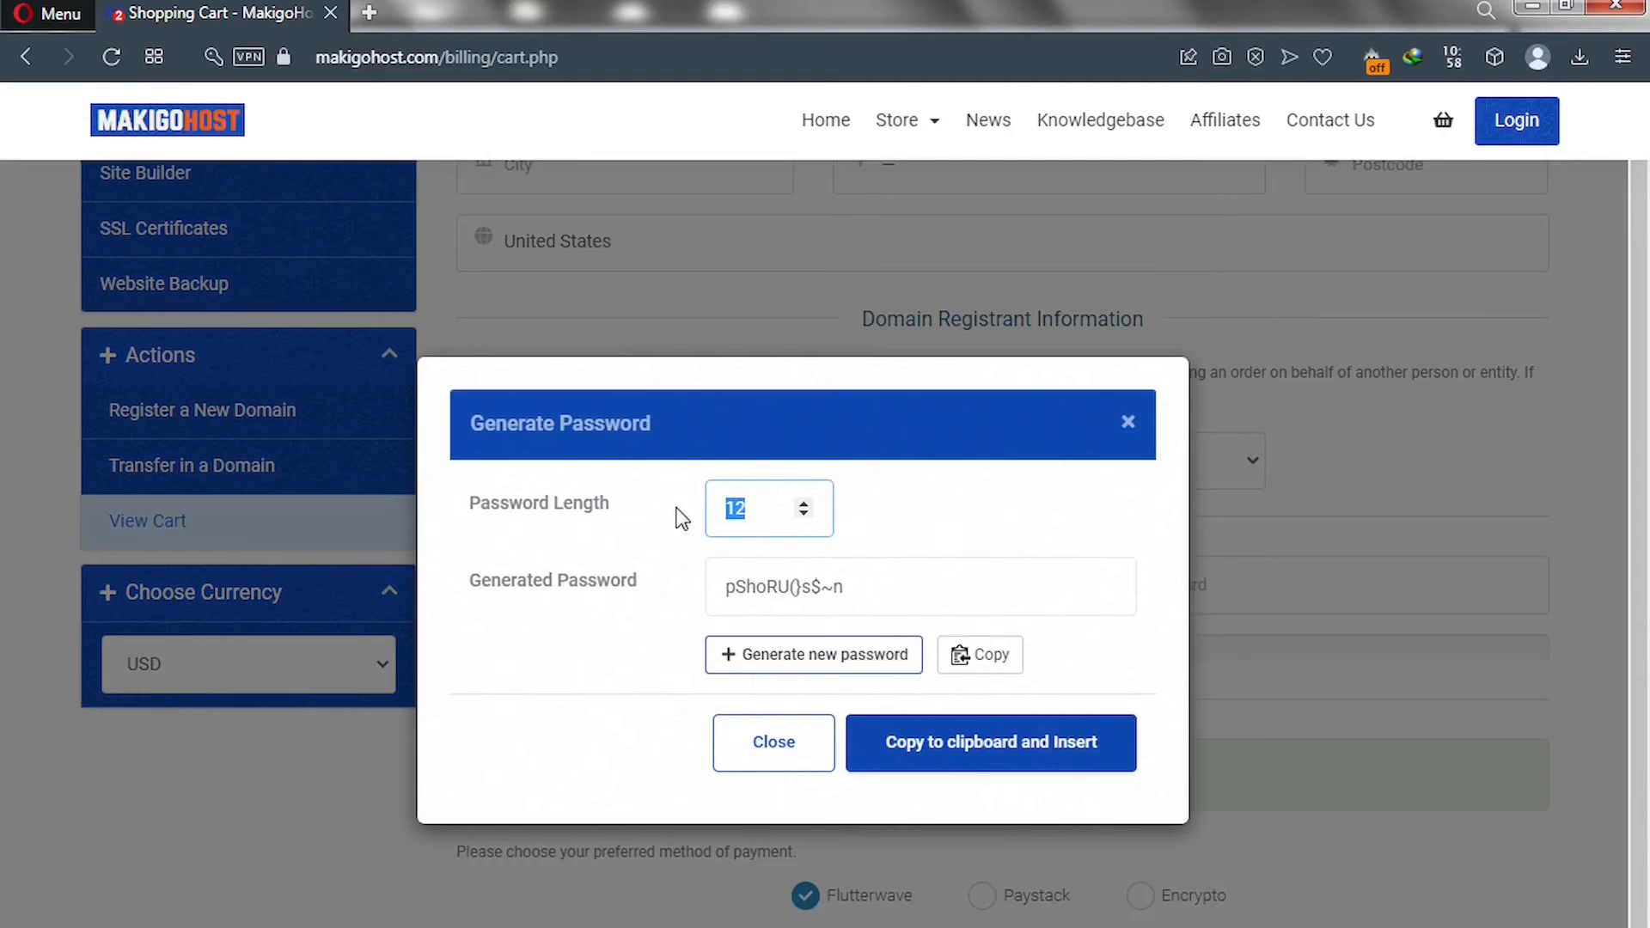
type("20")
left_click(836, 590)
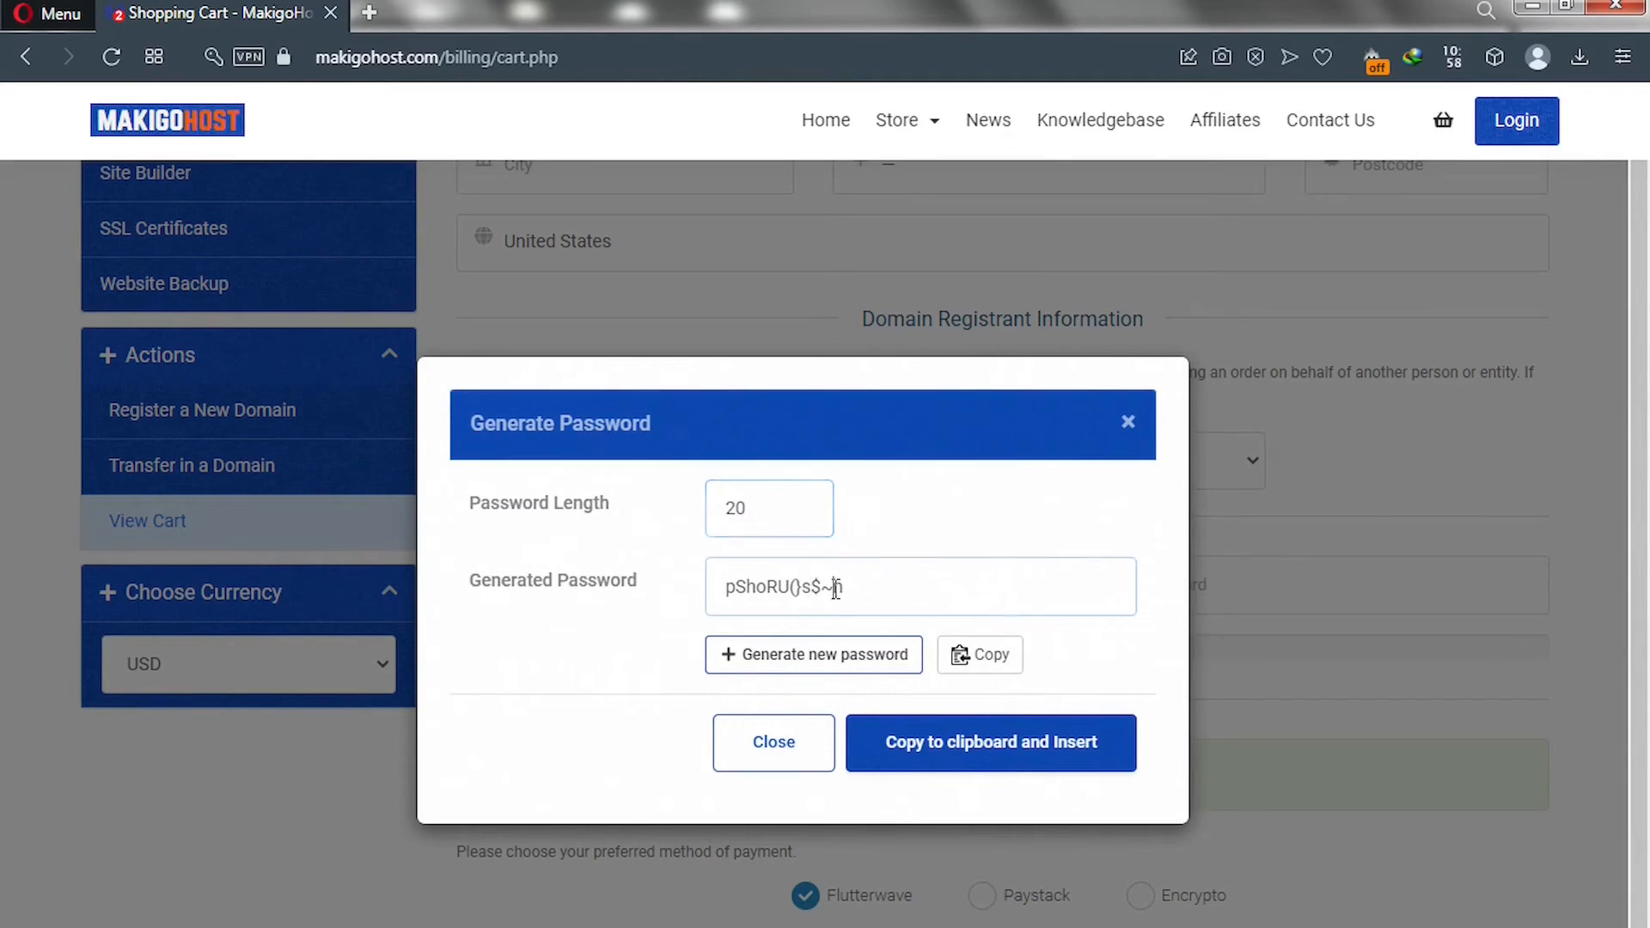
Generate a new 20-character password, copy it, and insert it into both password fields.
left_click(866, 521)
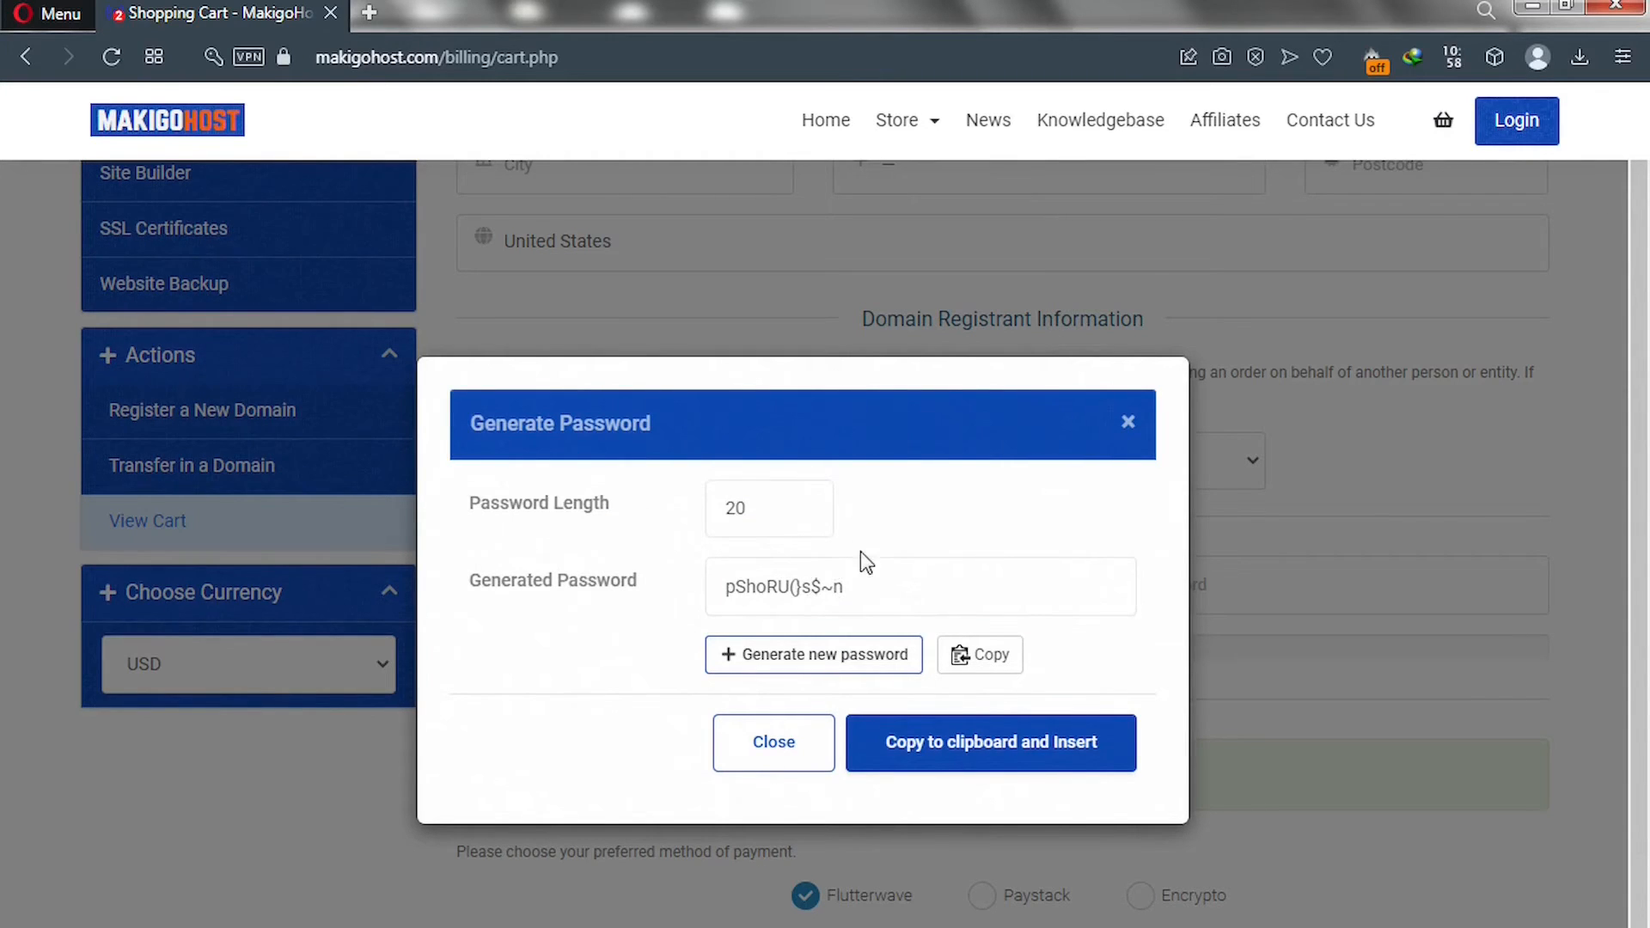
left_click(831, 668)
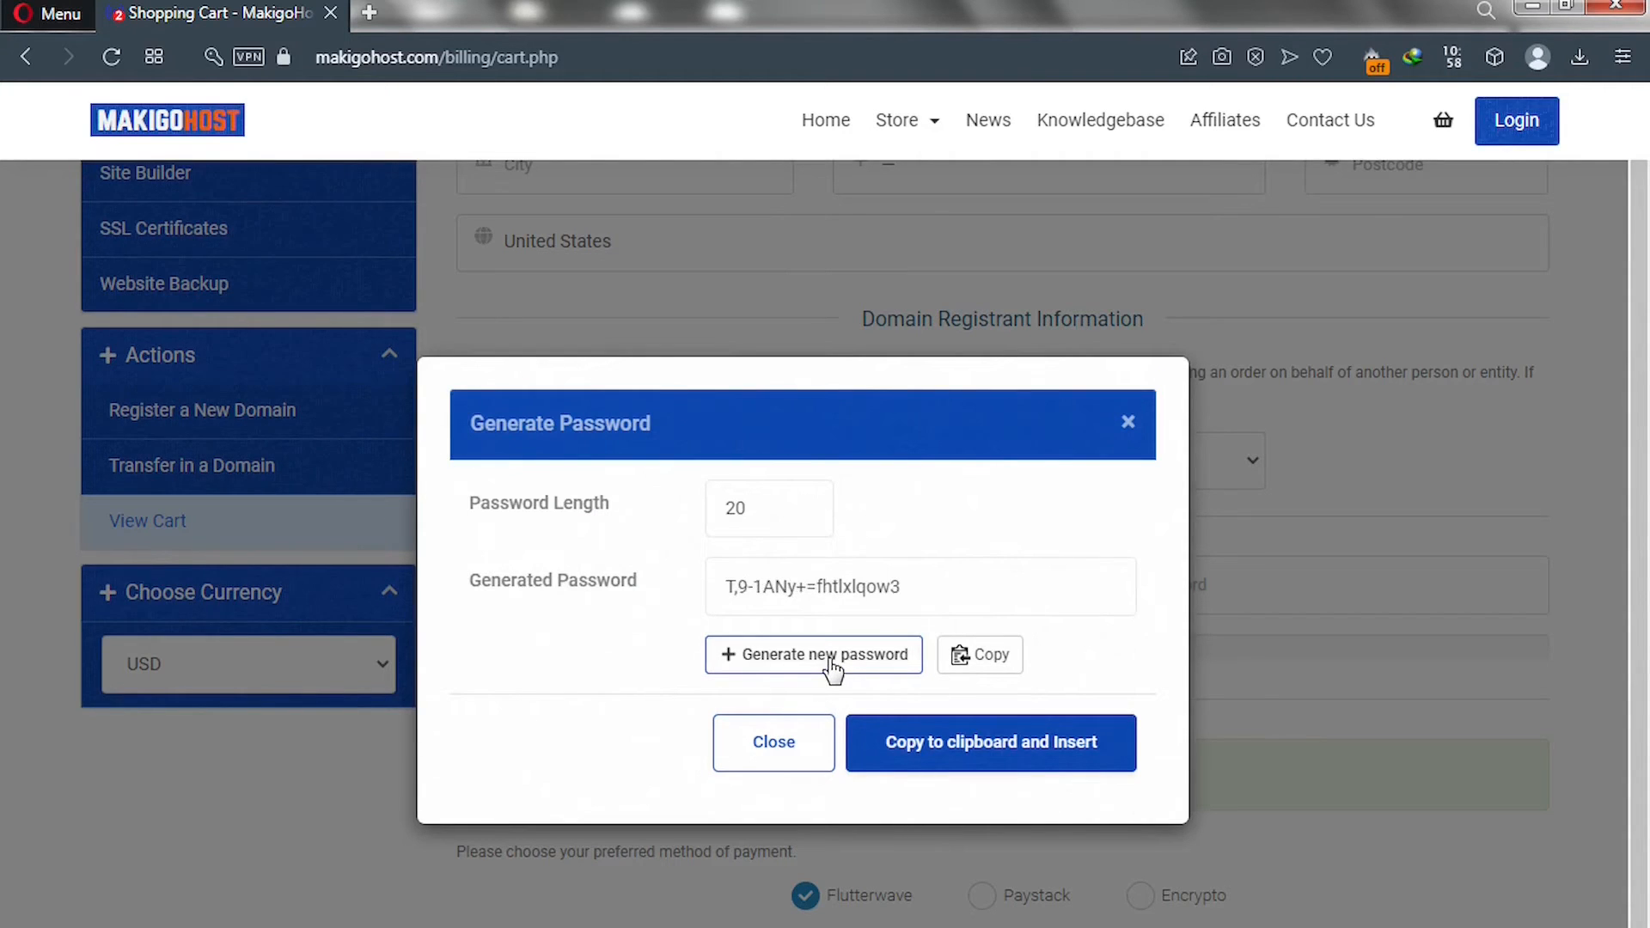
left_click_drag(915, 584, 713, 590)
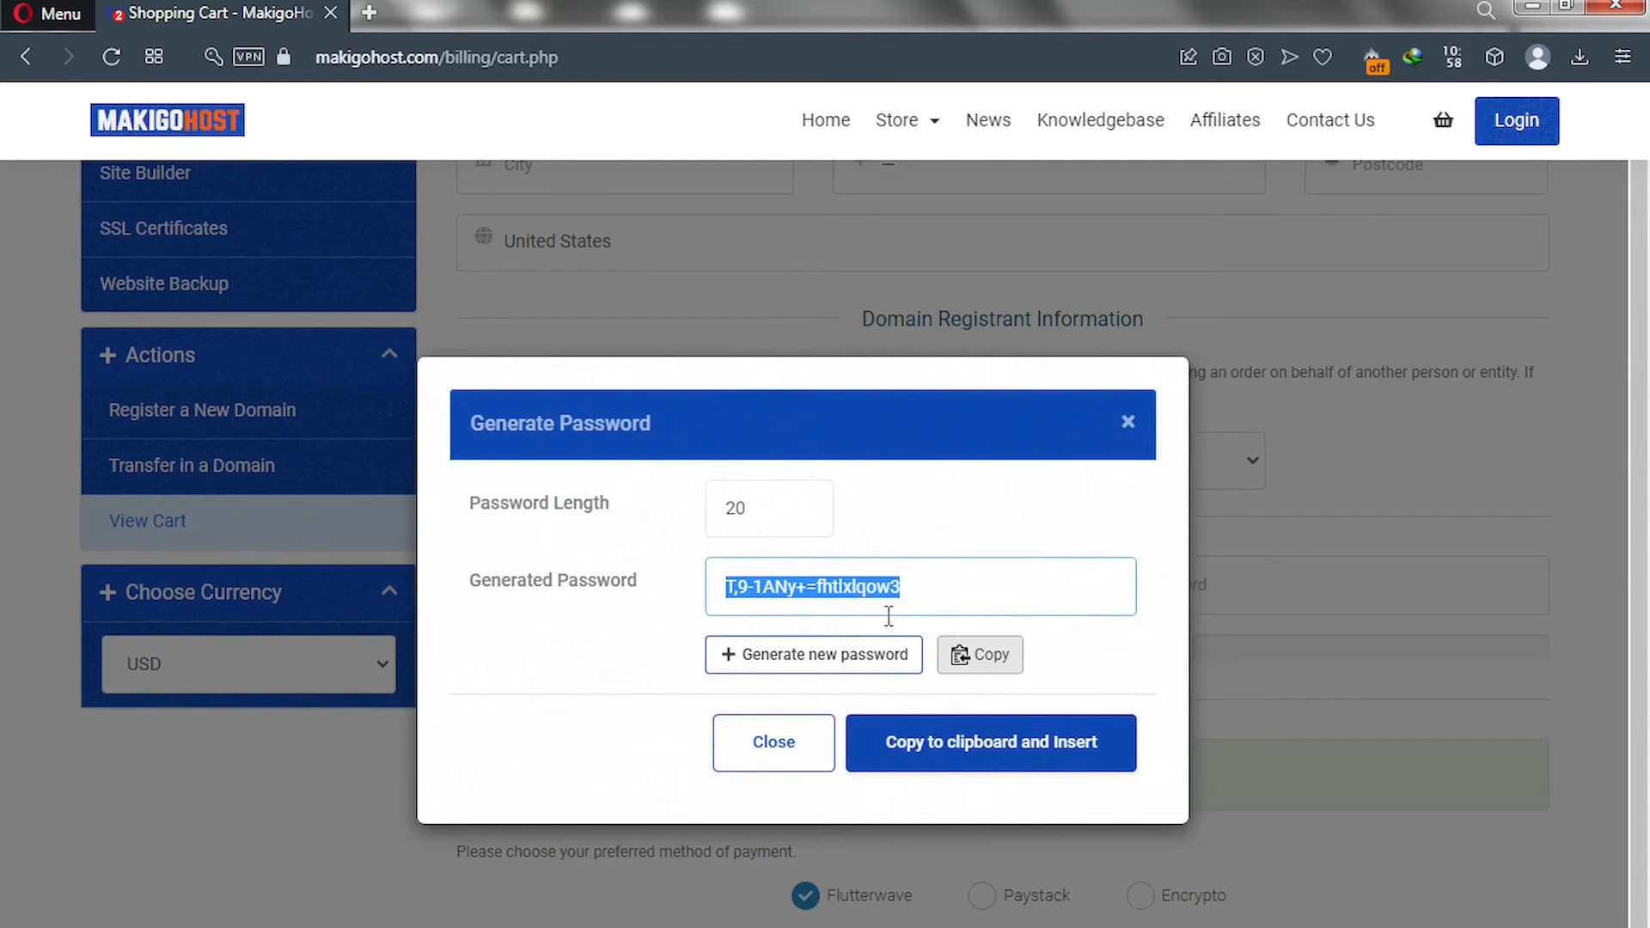
left_click(957, 754)
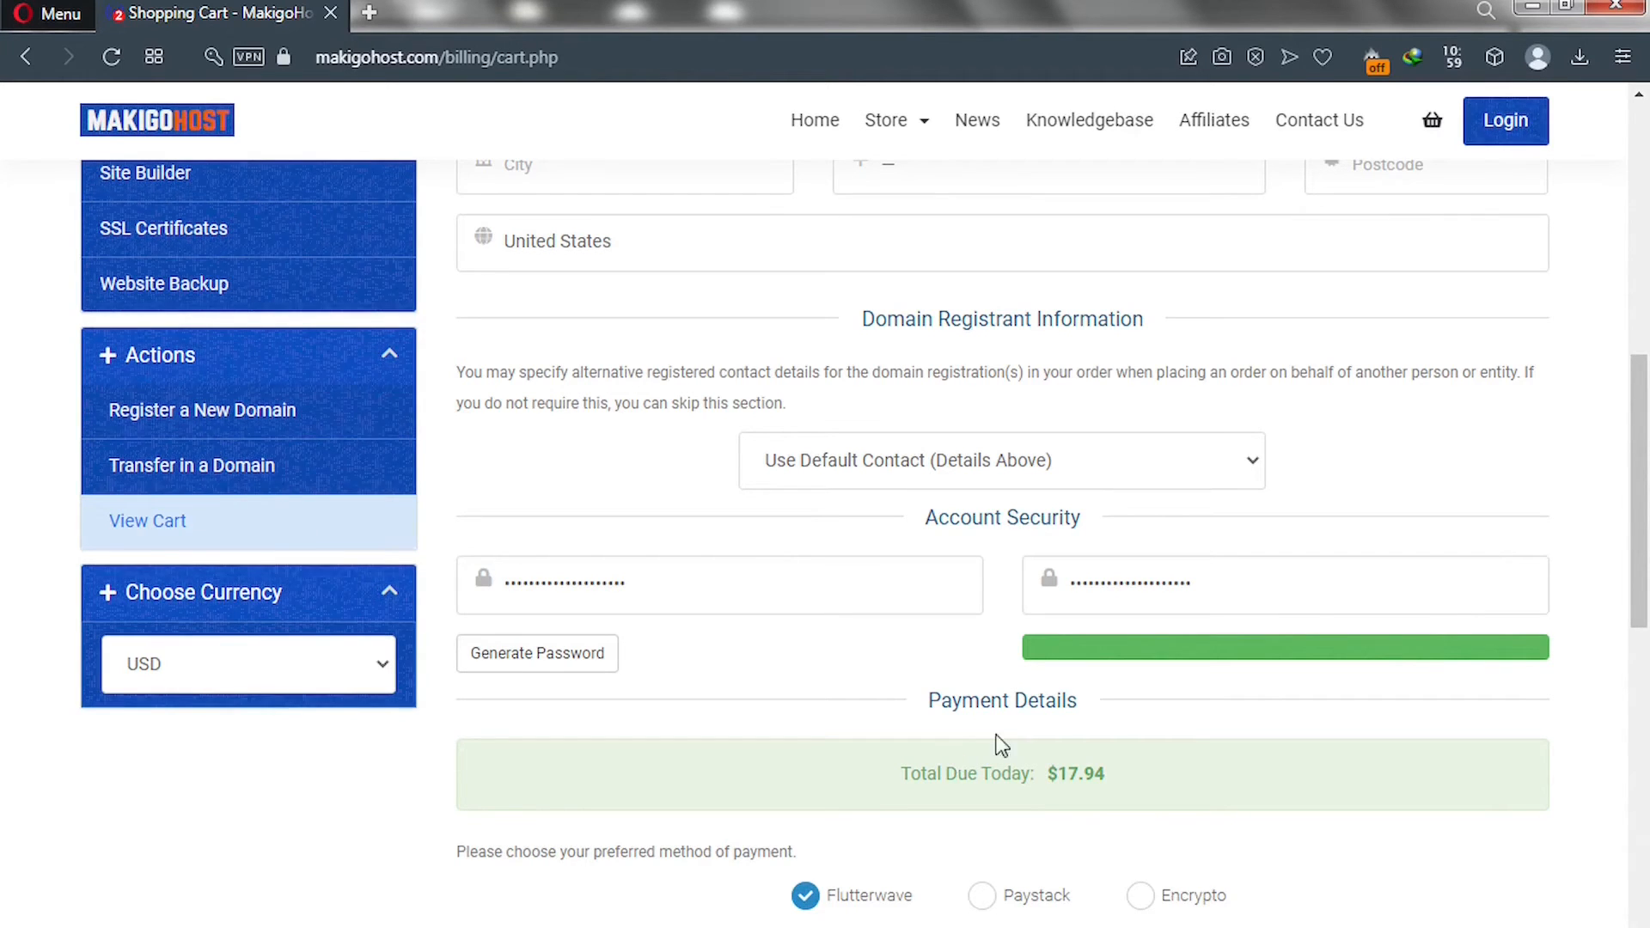
Review the checkout form, complete the order, and view the unpaid $17.94 invoice.
left_click_drag(1646, 509, 1640, 521)
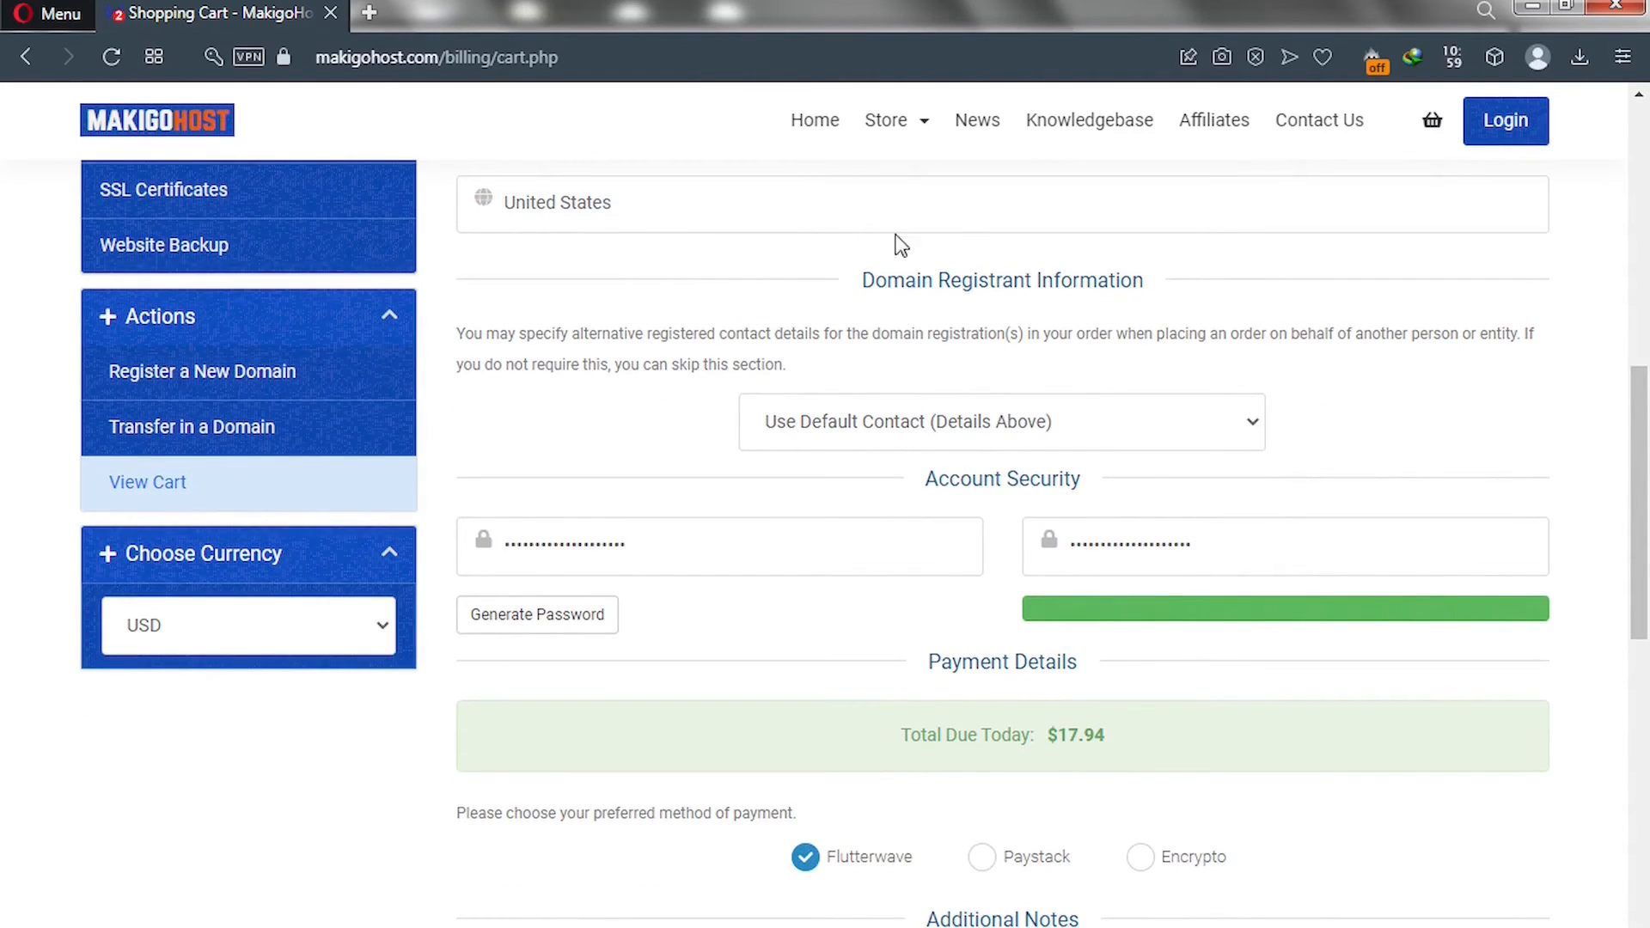
left_click_drag(1645, 565, 1646, 619)
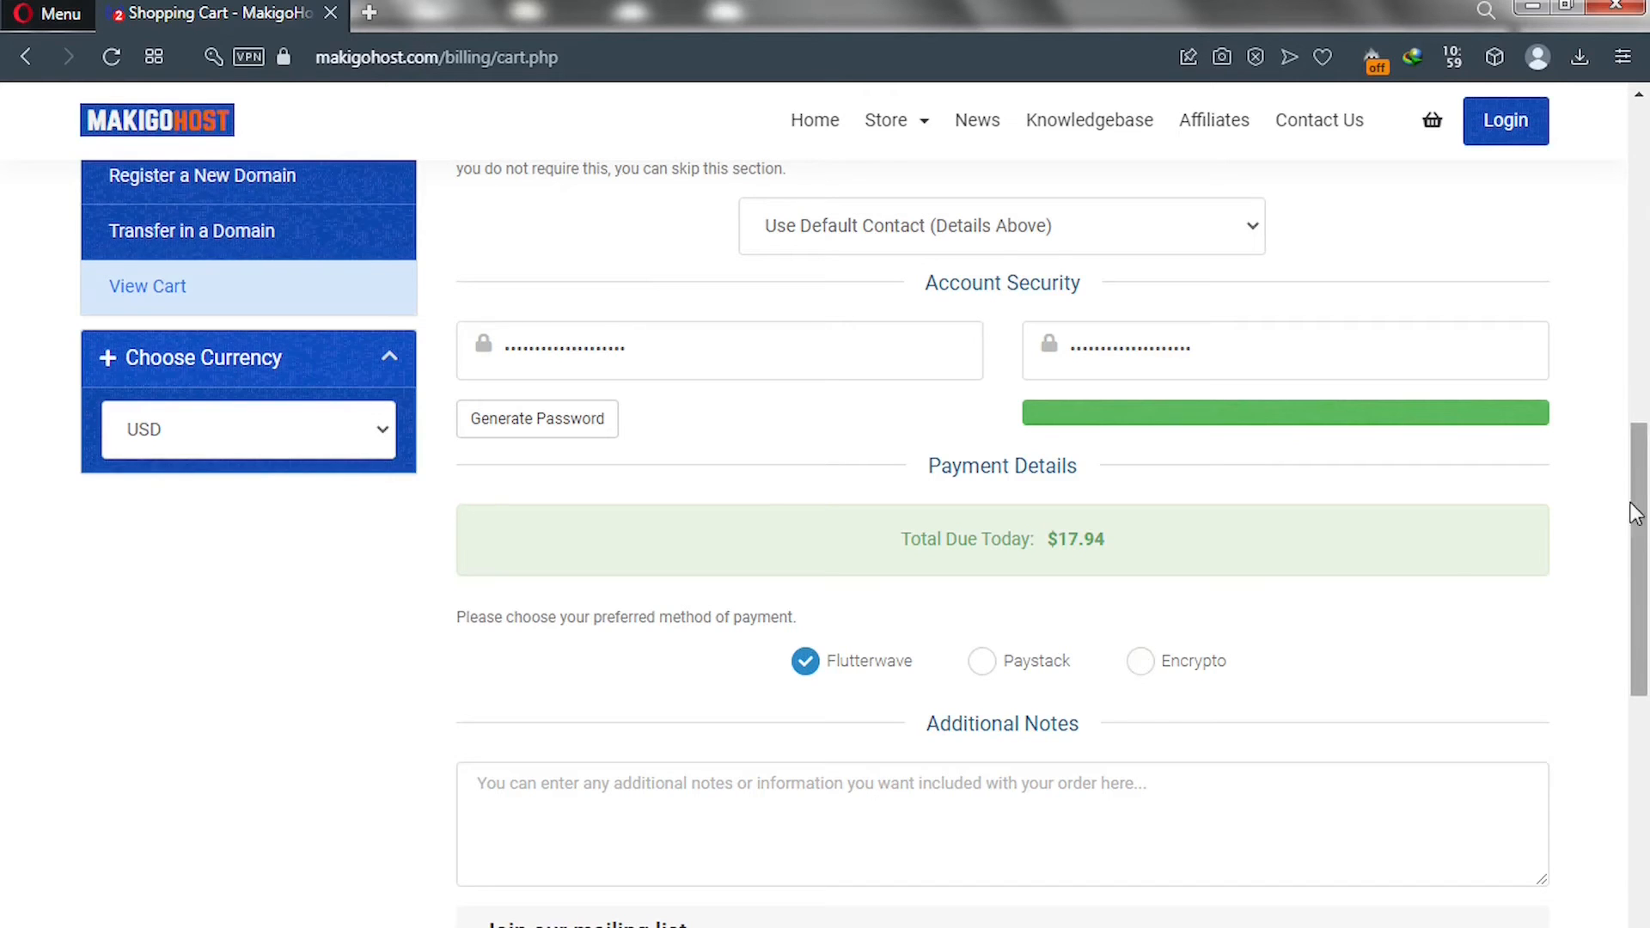
scroll(1648, 361, "up", 3)
scroll(1648, 344, "up", 7)
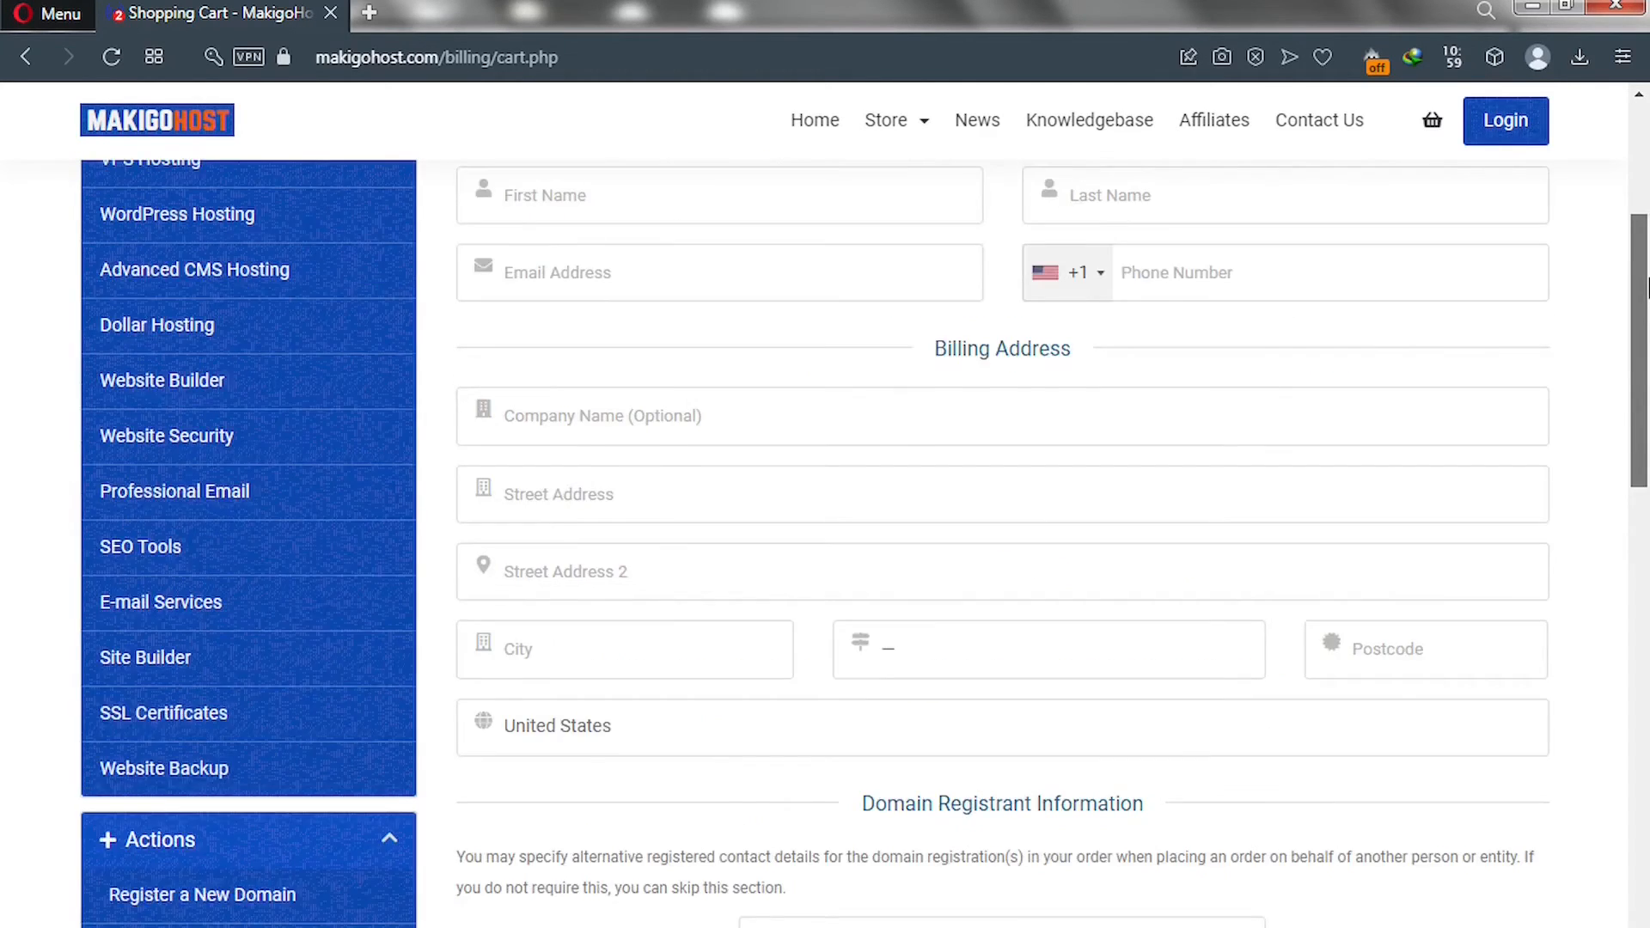
scroll(1648, 228, "up", 2)
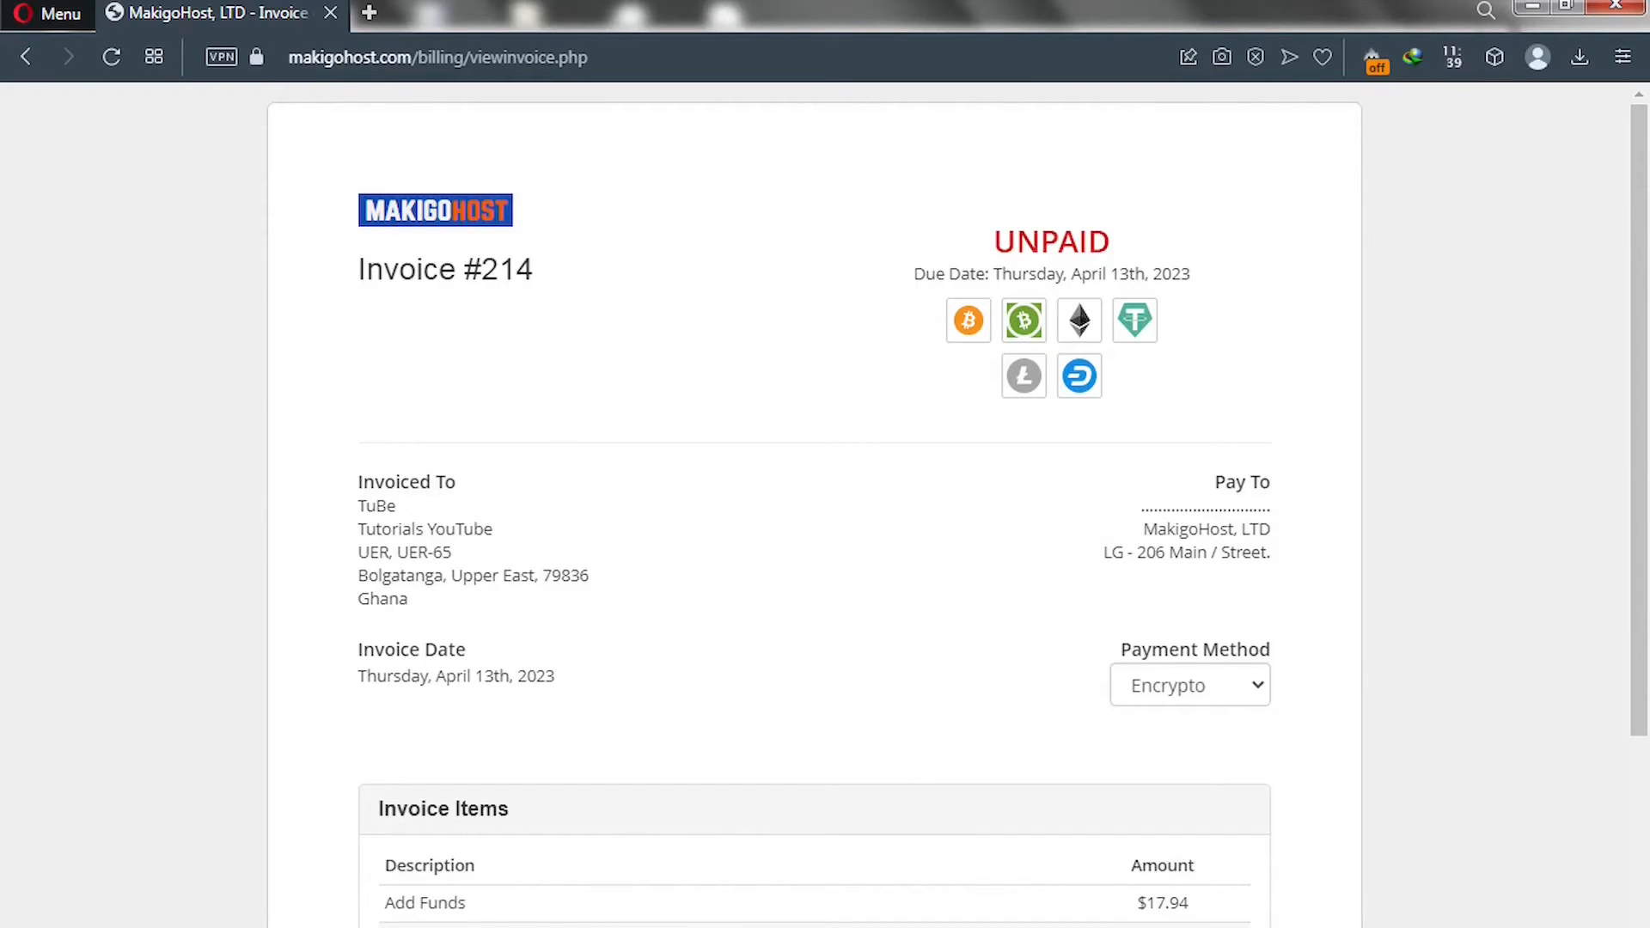
Change the invoice payment method to Flutterwave, bringing up its USD 18.39 card form.
left_click(1196, 693)
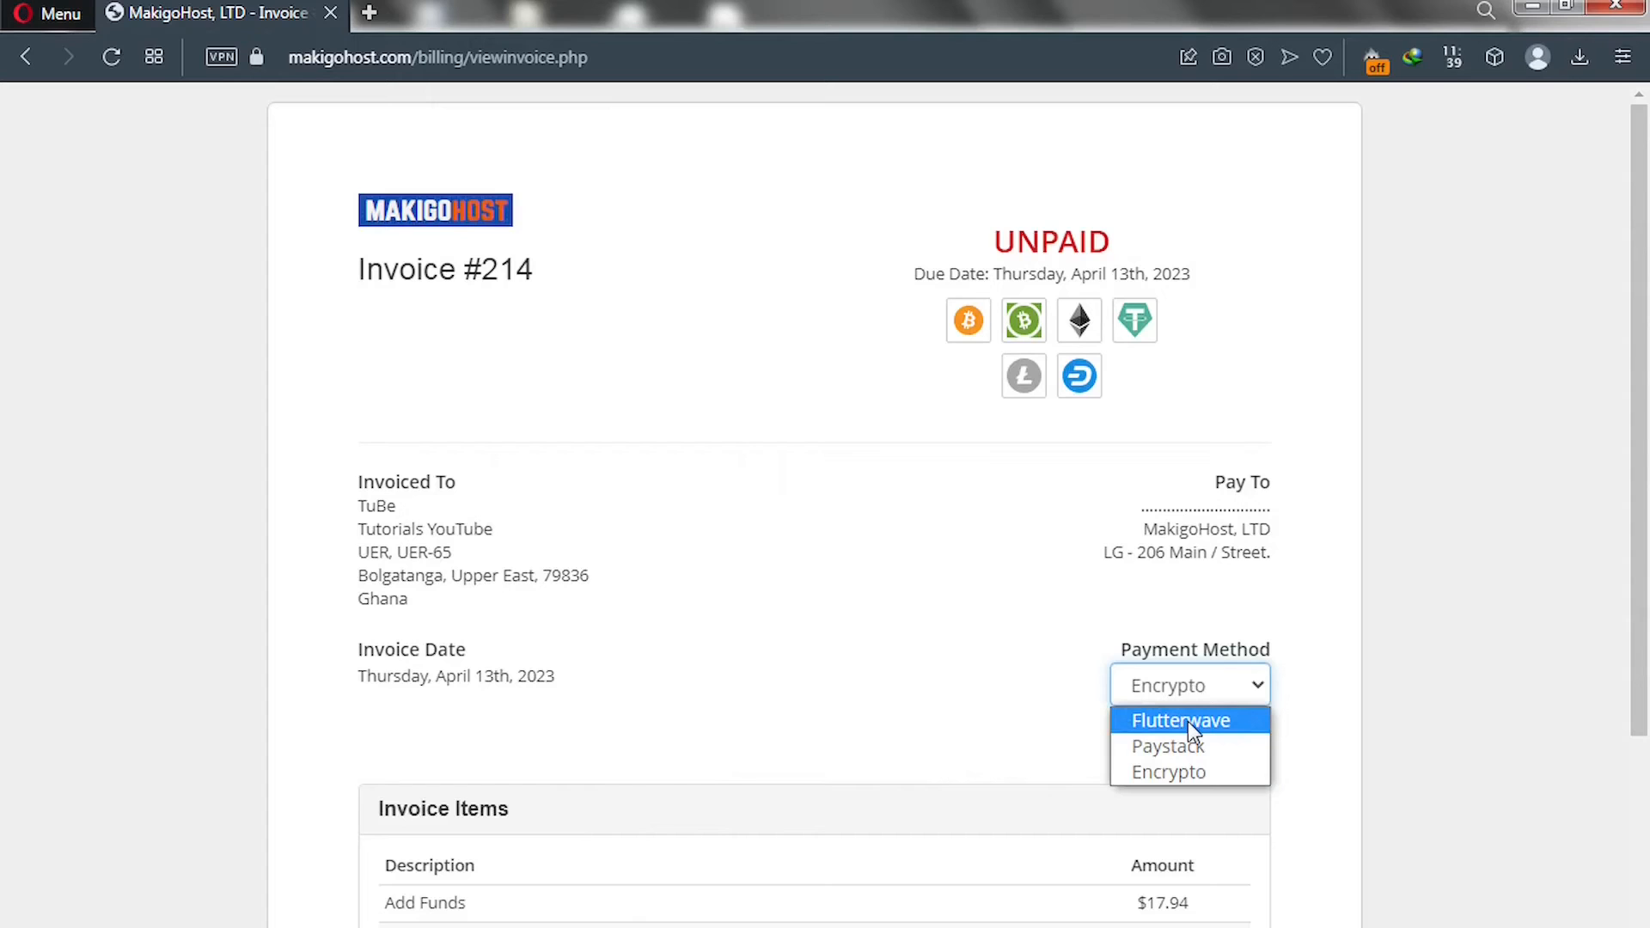
left_click_drag(1637, 619, 1642, 743)
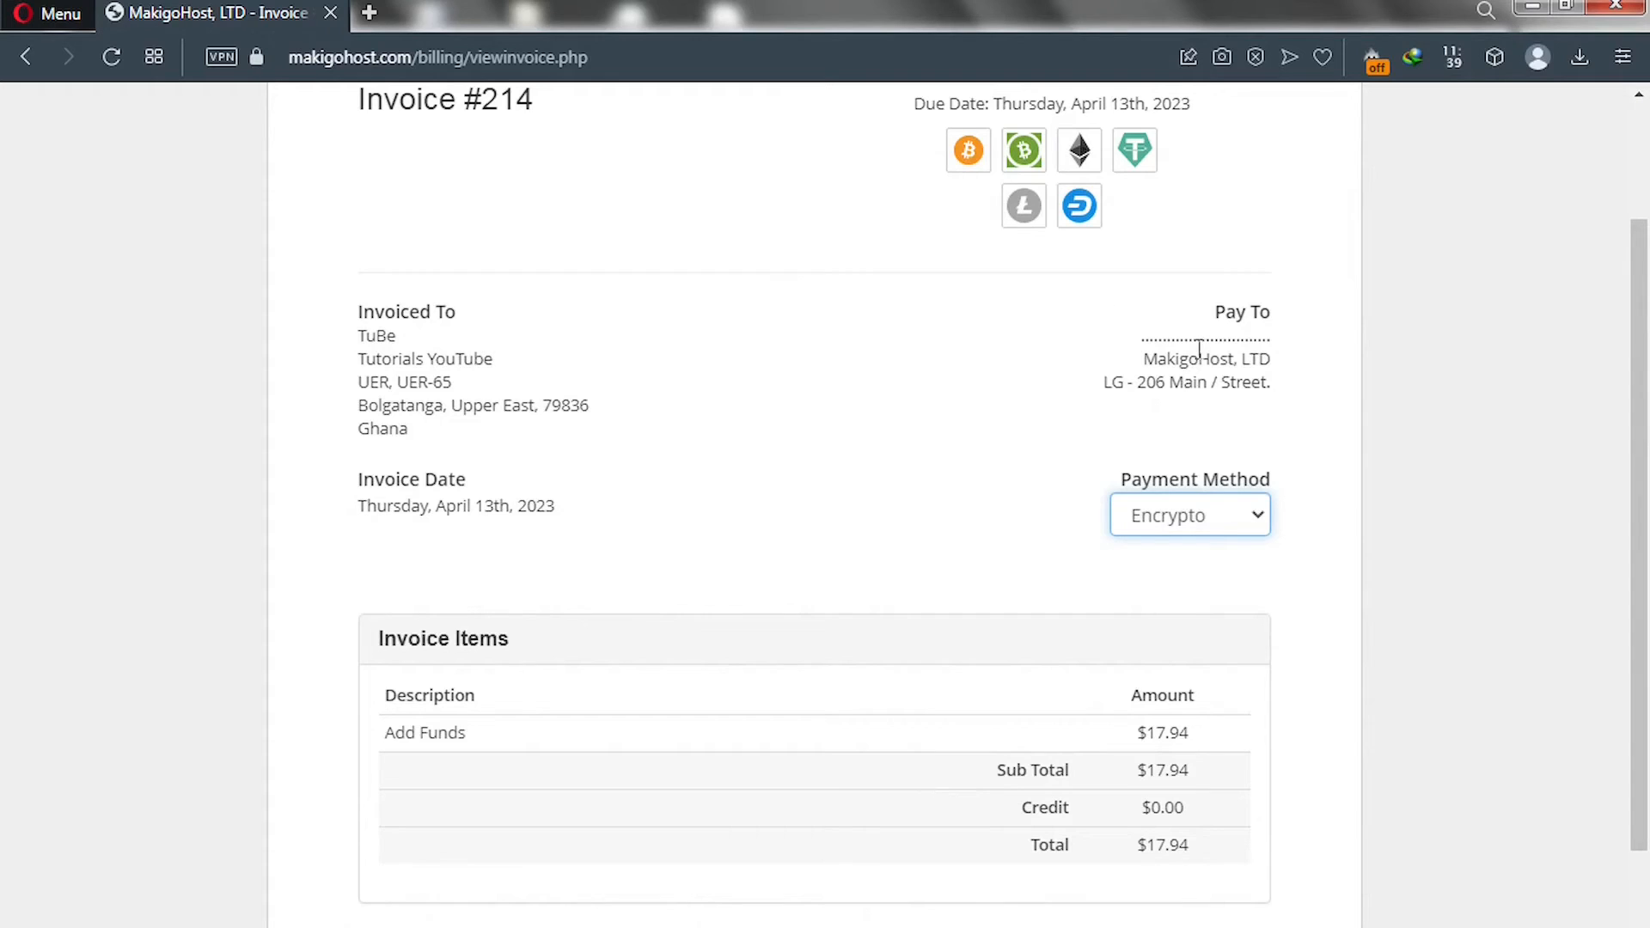
left_click(1210, 516)
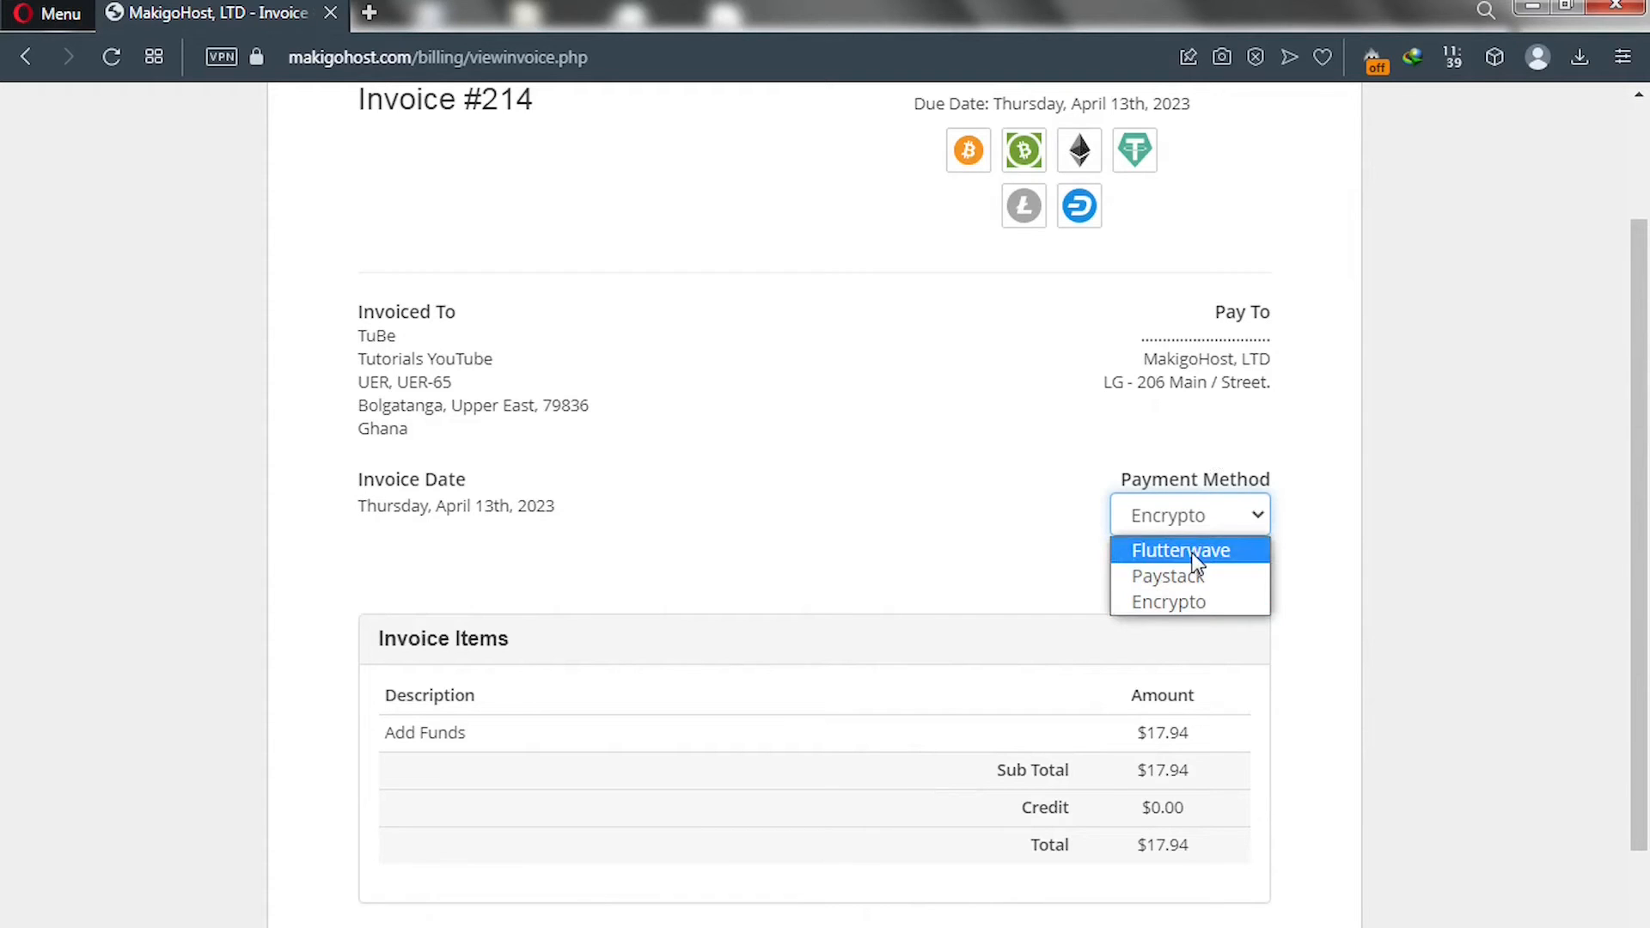
left_click(1191, 553)
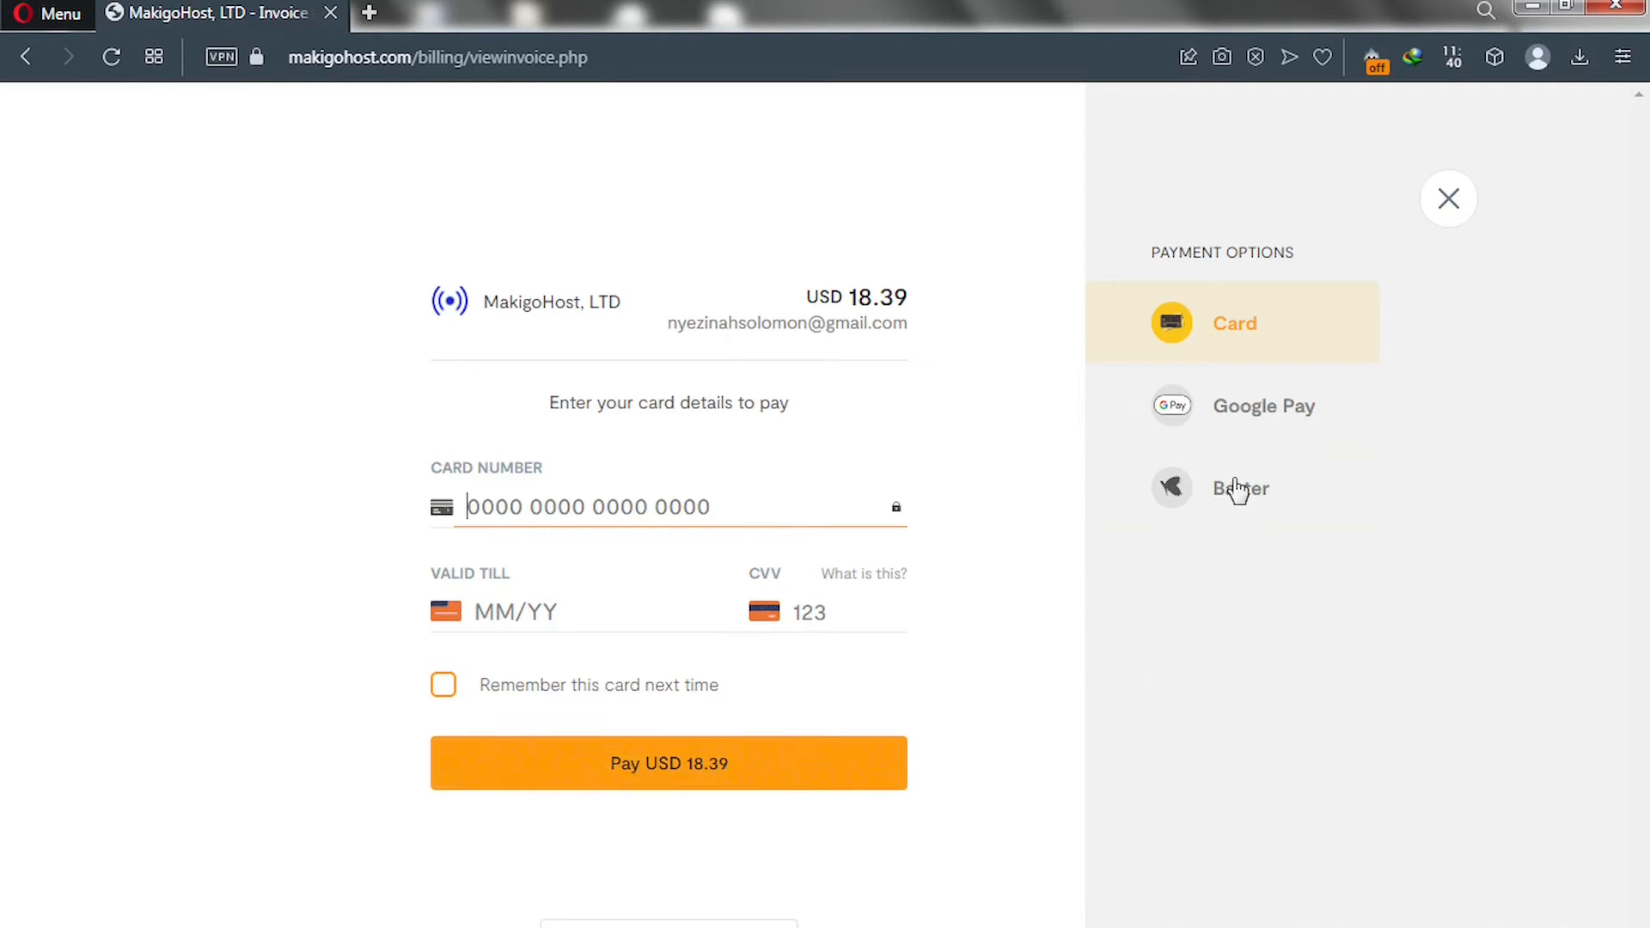
Choose Google Pay in Payment Options and start the G Pay payment.
left_click(1237, 419)
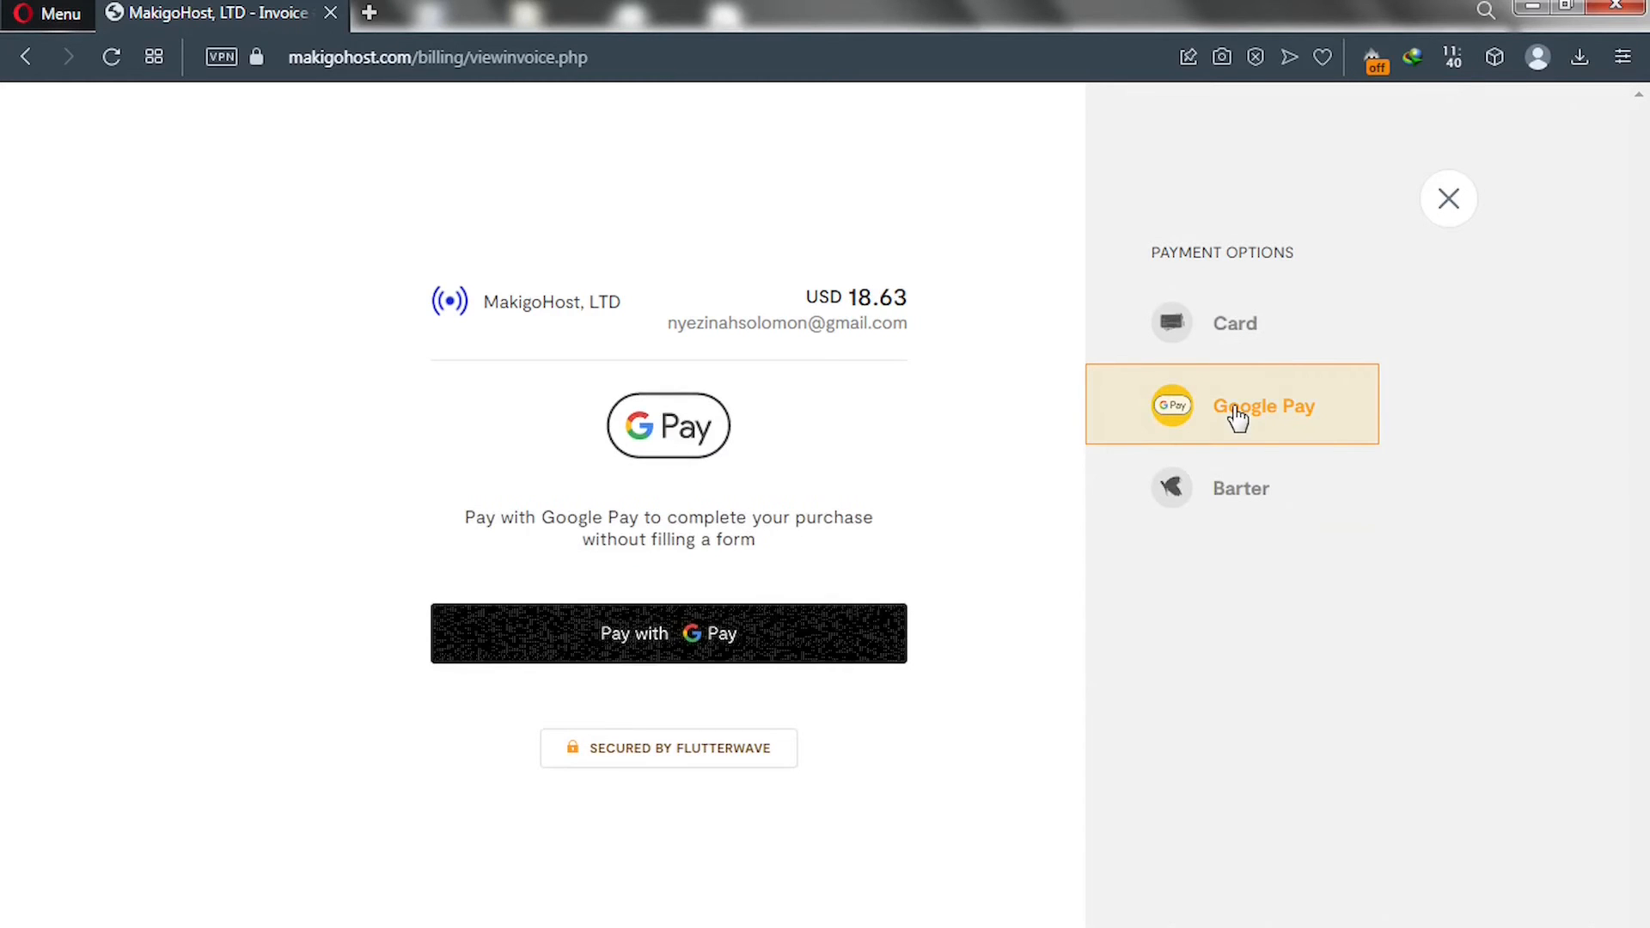
left_click(666, 636)
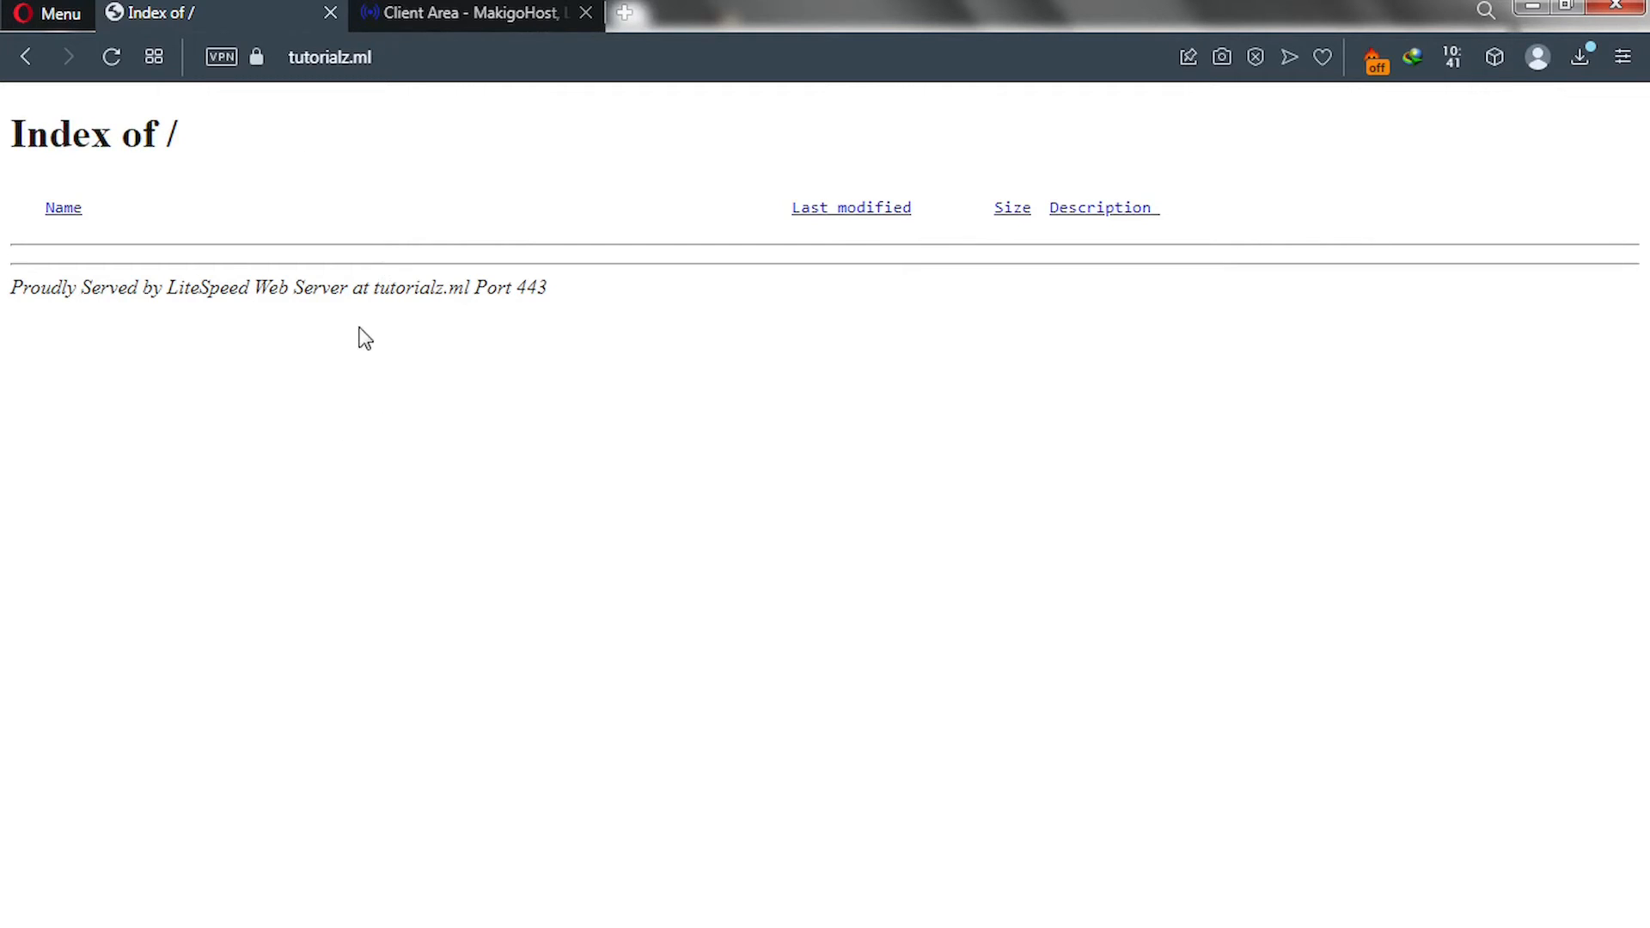
Return to the client area dashboard and open My Products & Services.
left_click(445, 14)
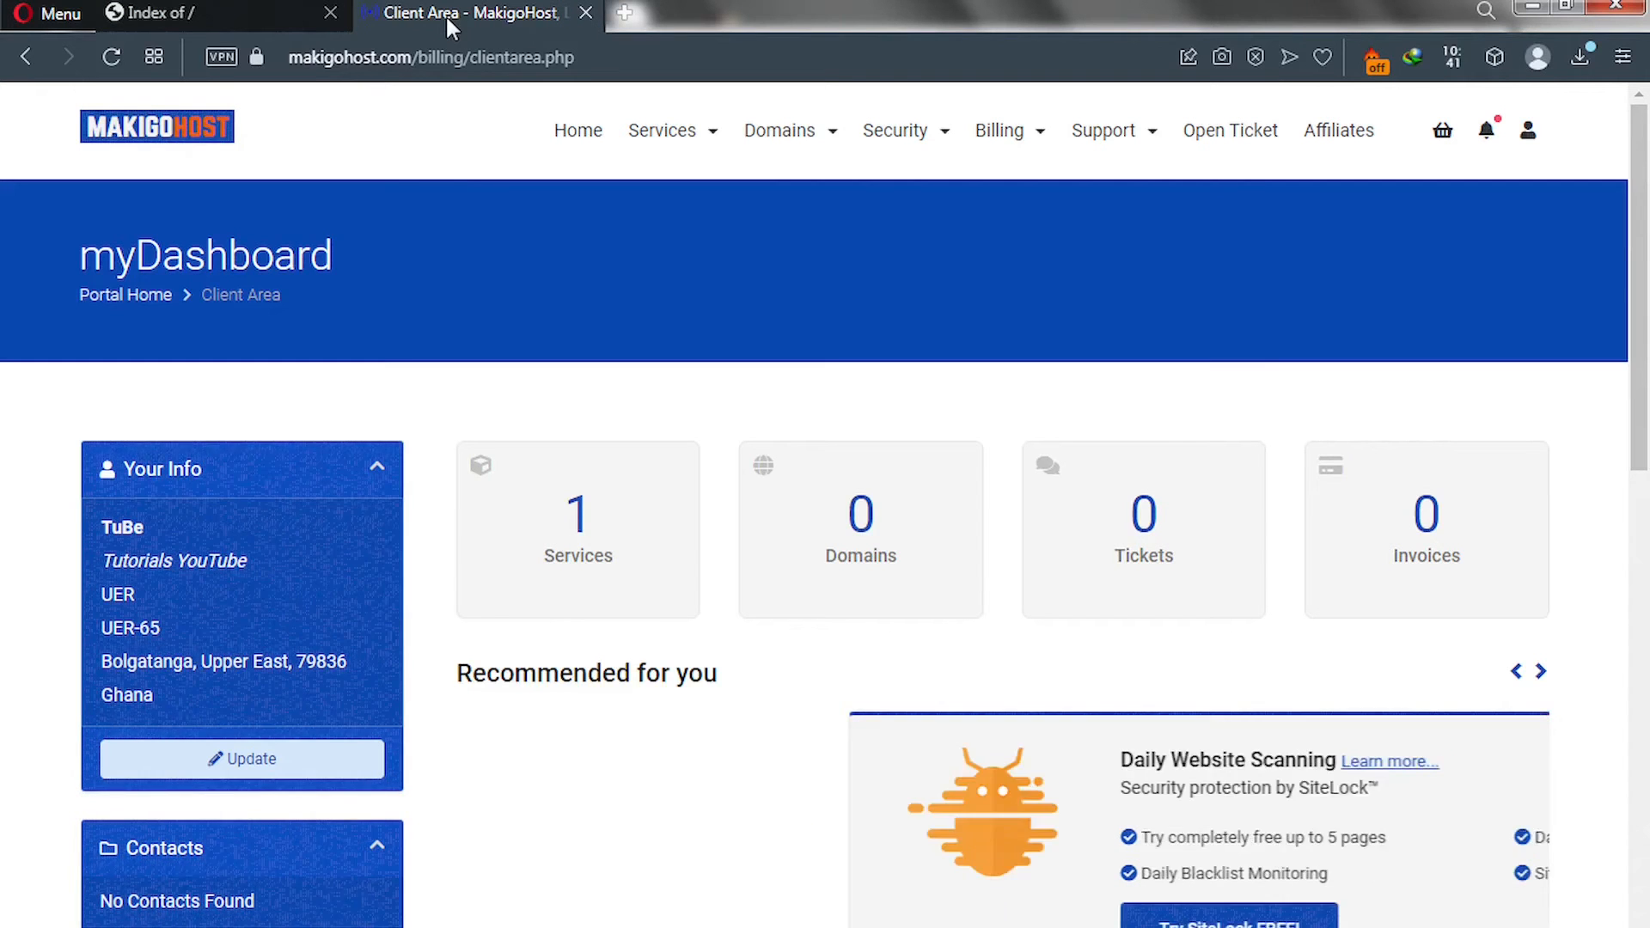
left_click(589, 548)
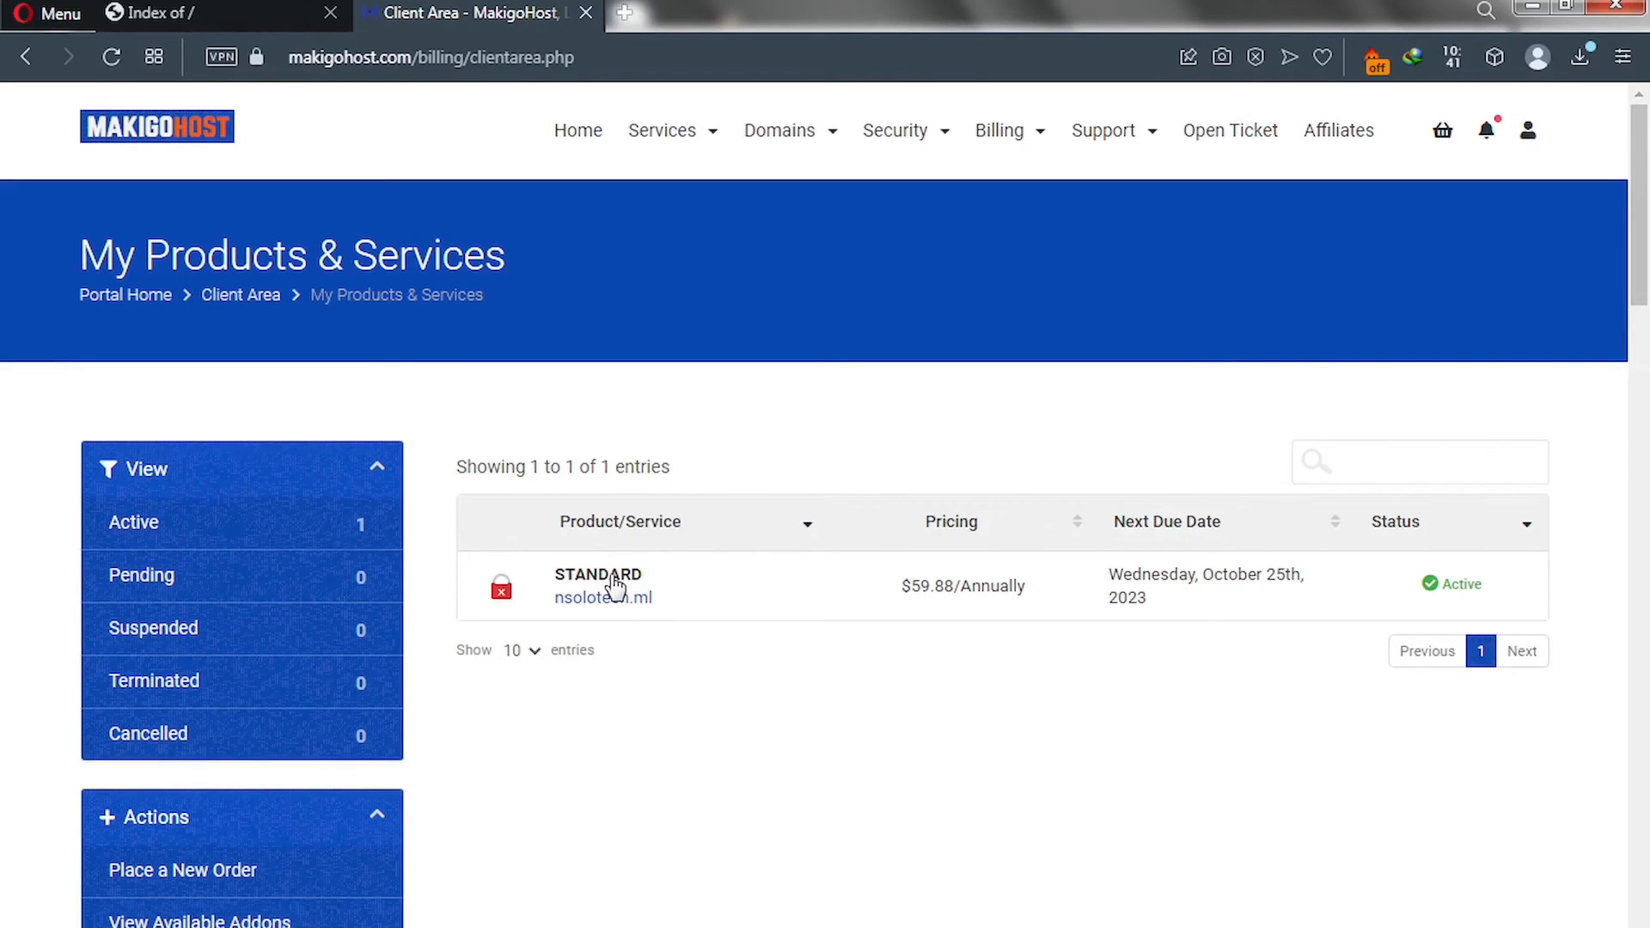
Open the STANDARD hosting plan's details and log in to its cPanel.
left_click(615, 587)
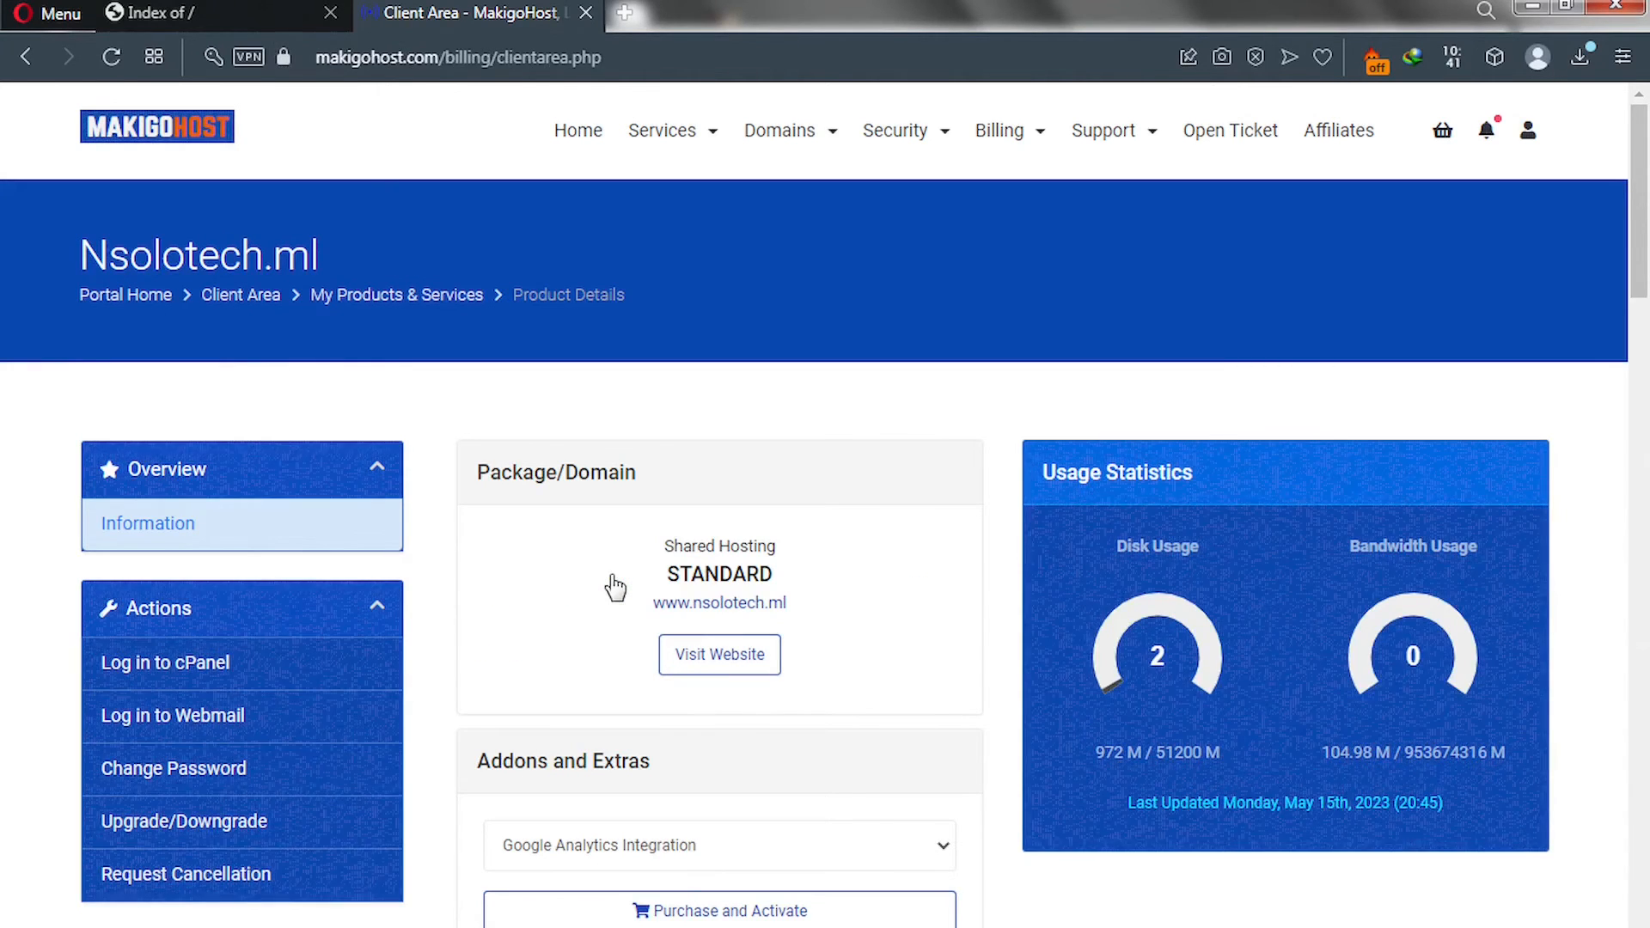
left_click(212, 676)
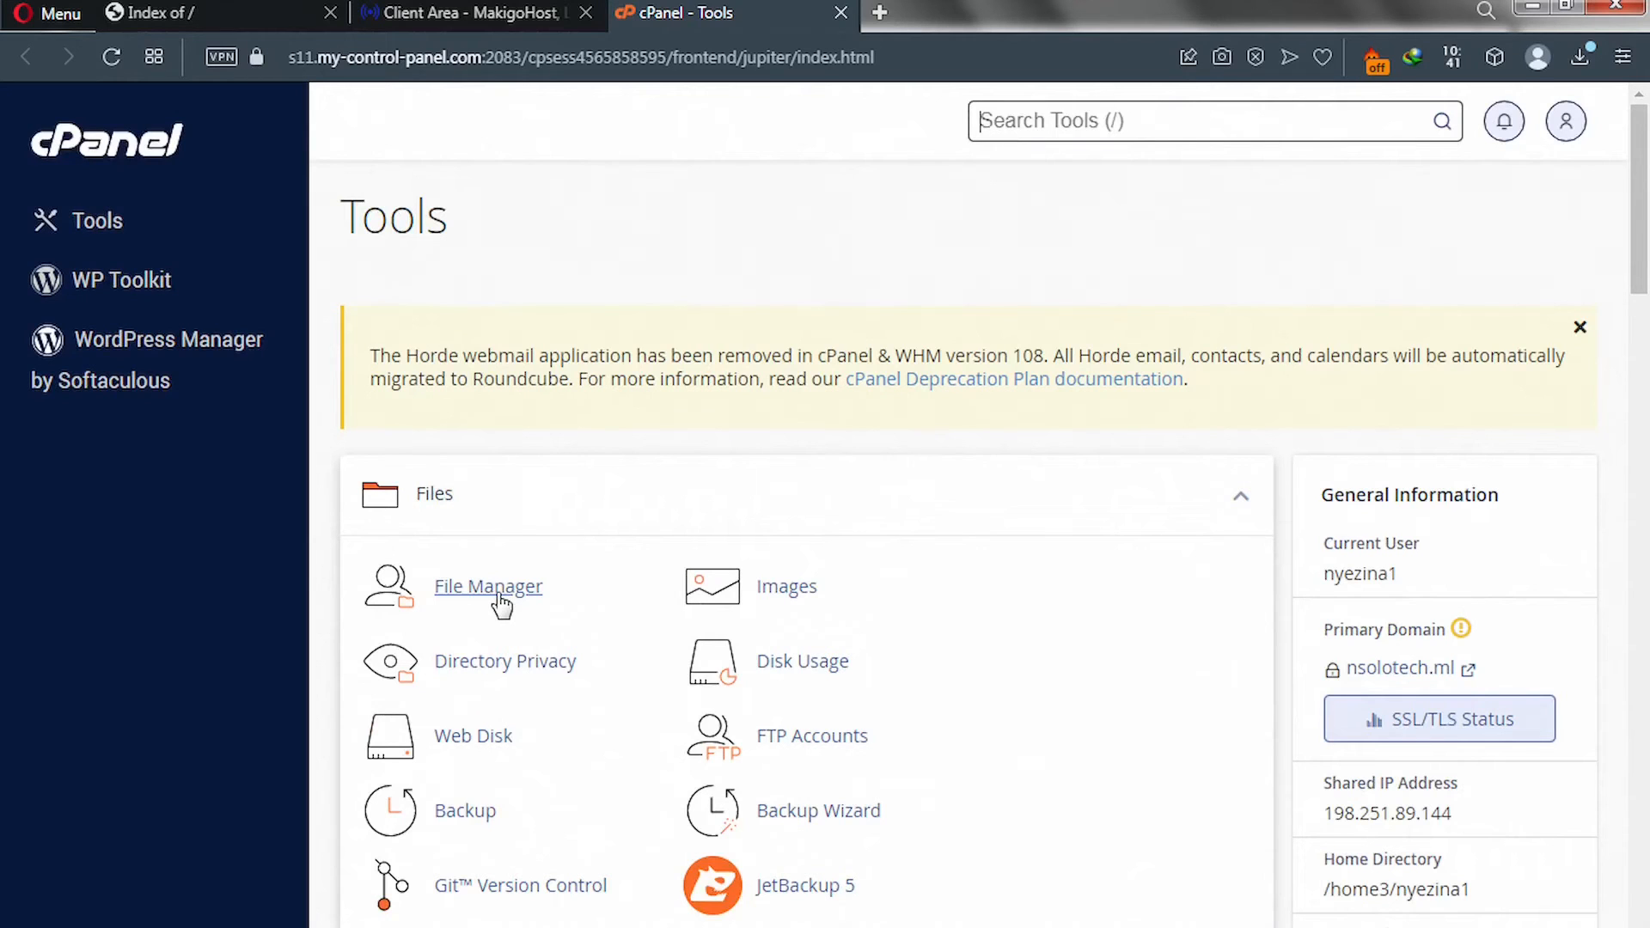
Search cPanel tools for 'email' and open Email Accounts.
left_click(1088, 121)
type("email")
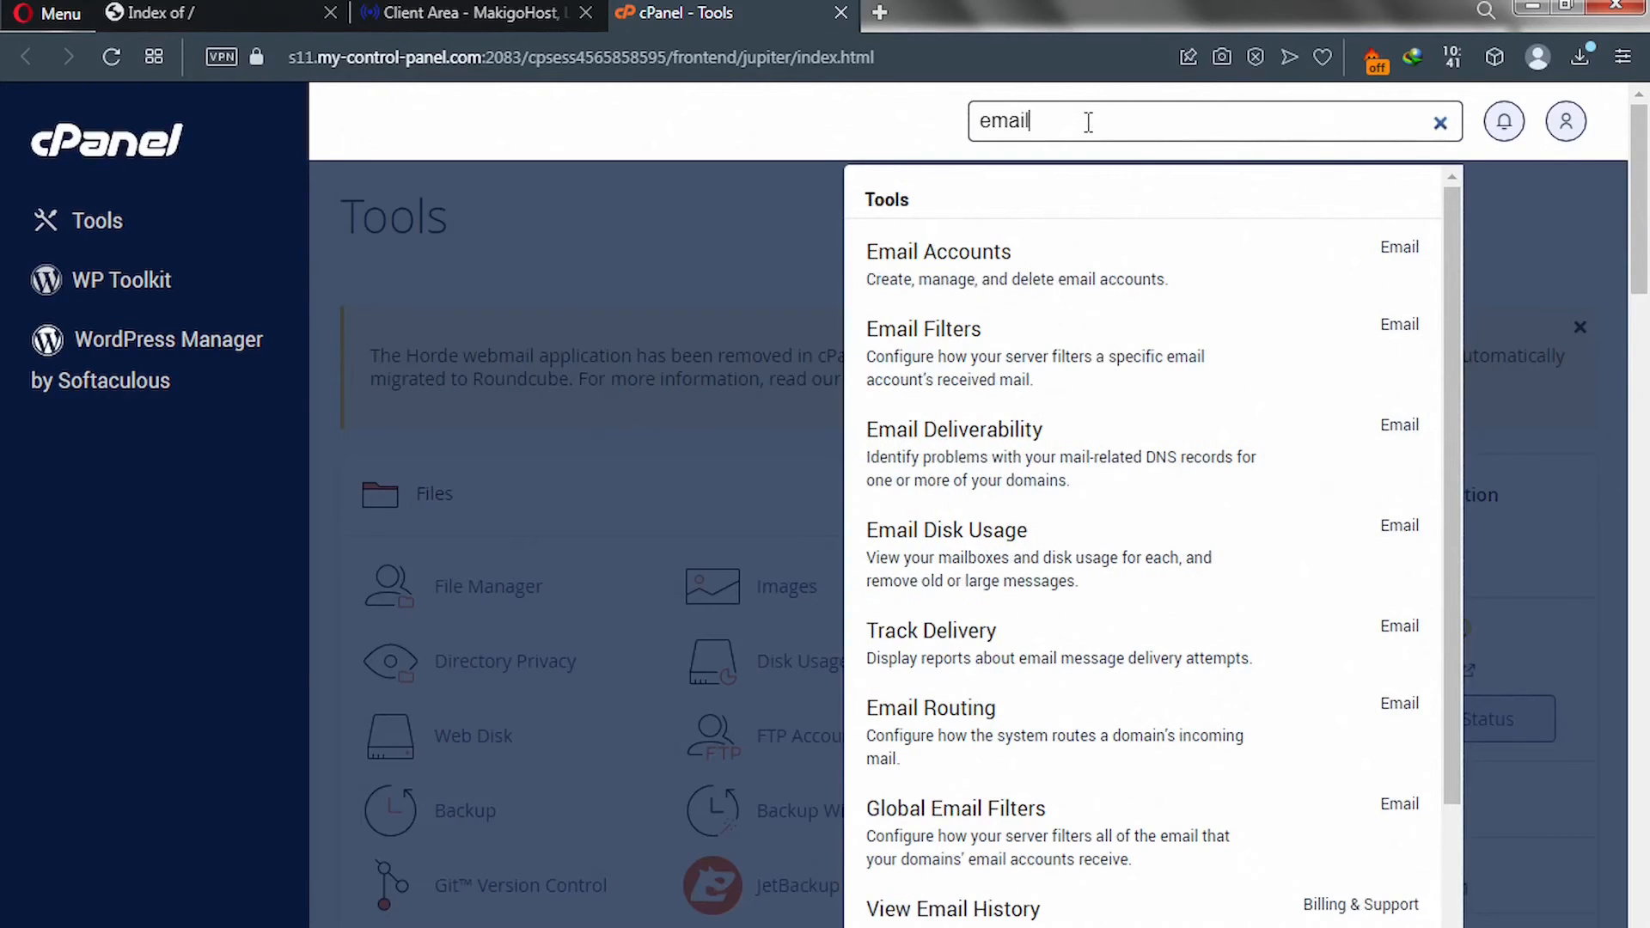
left_click(953, 272)
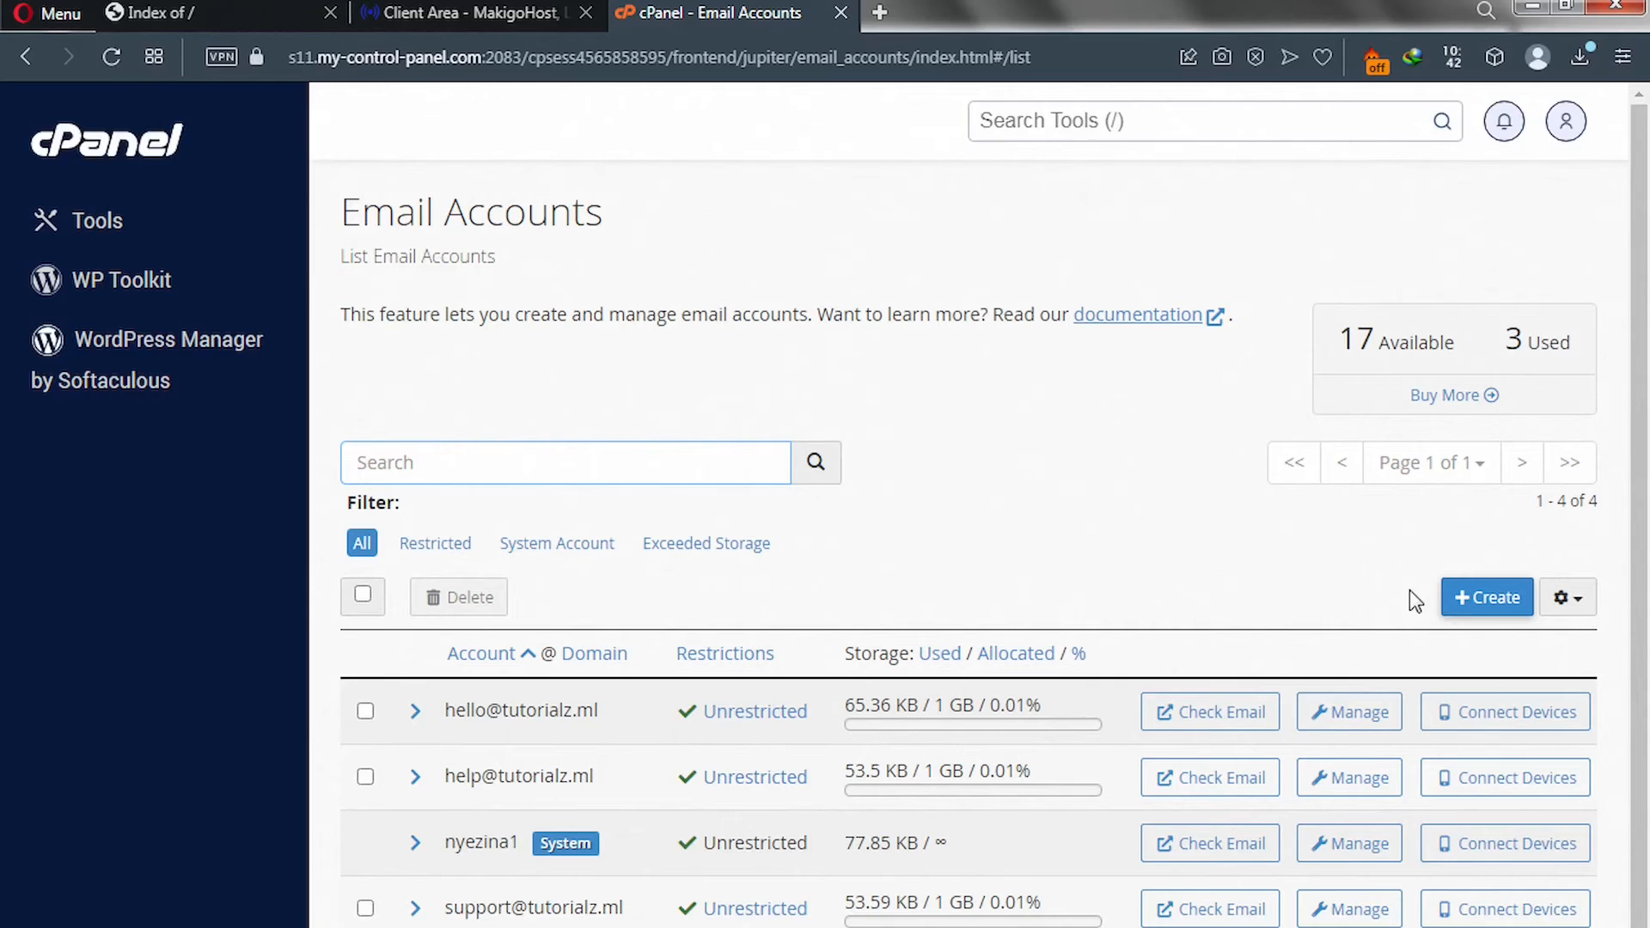
left_click(1479, 600)
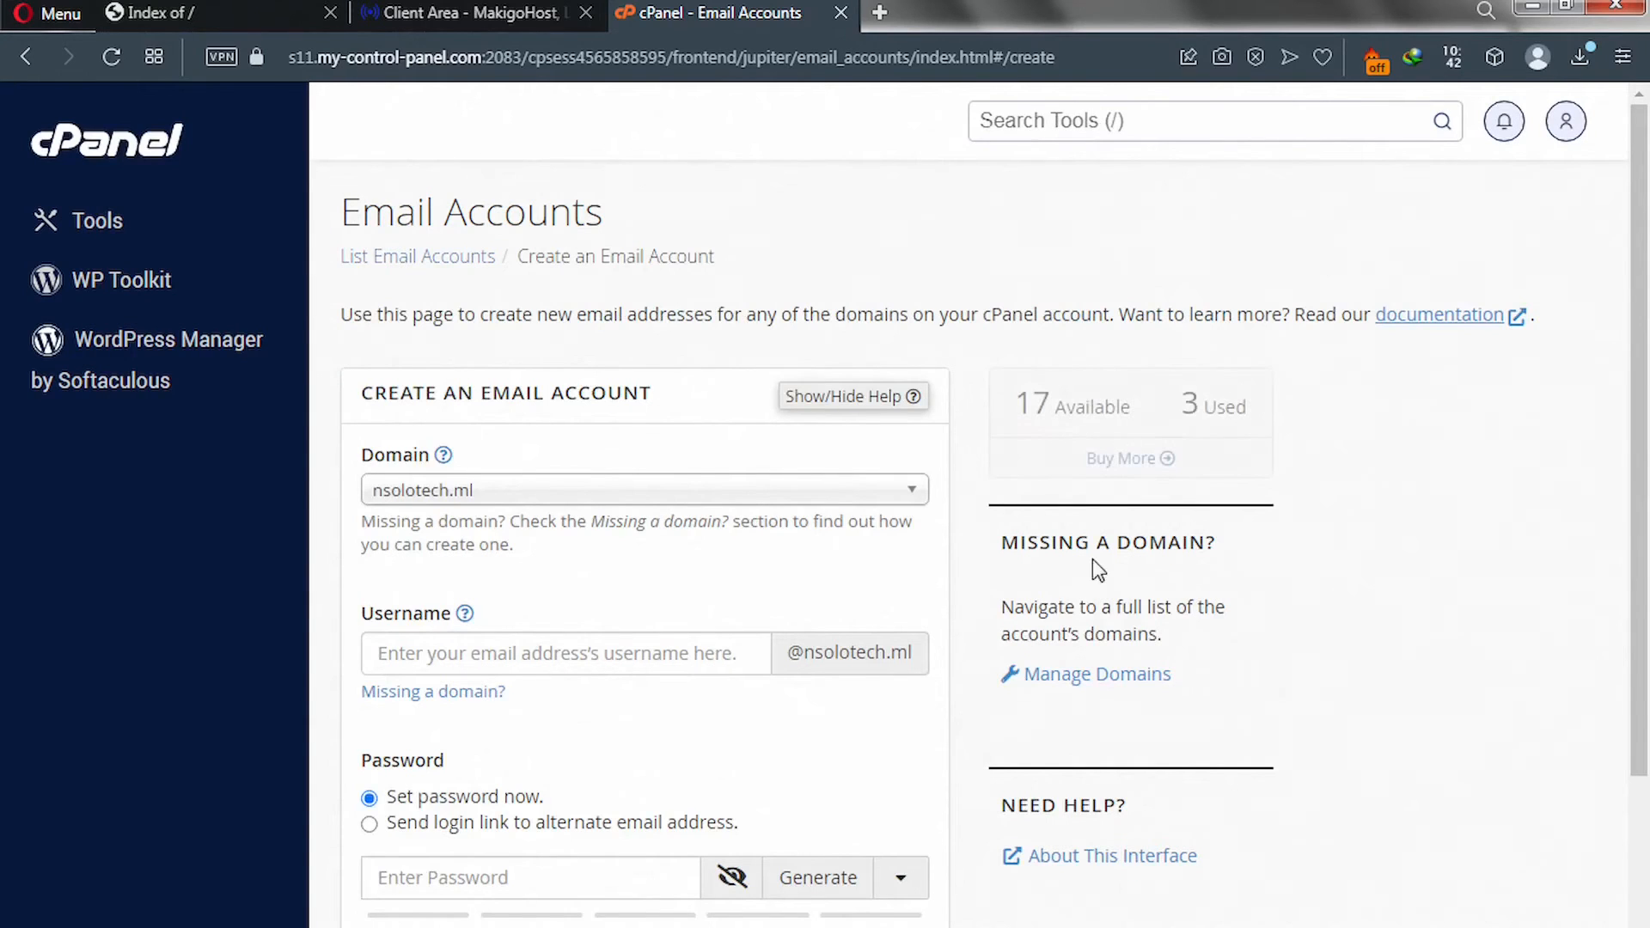
left_click(757, 499)
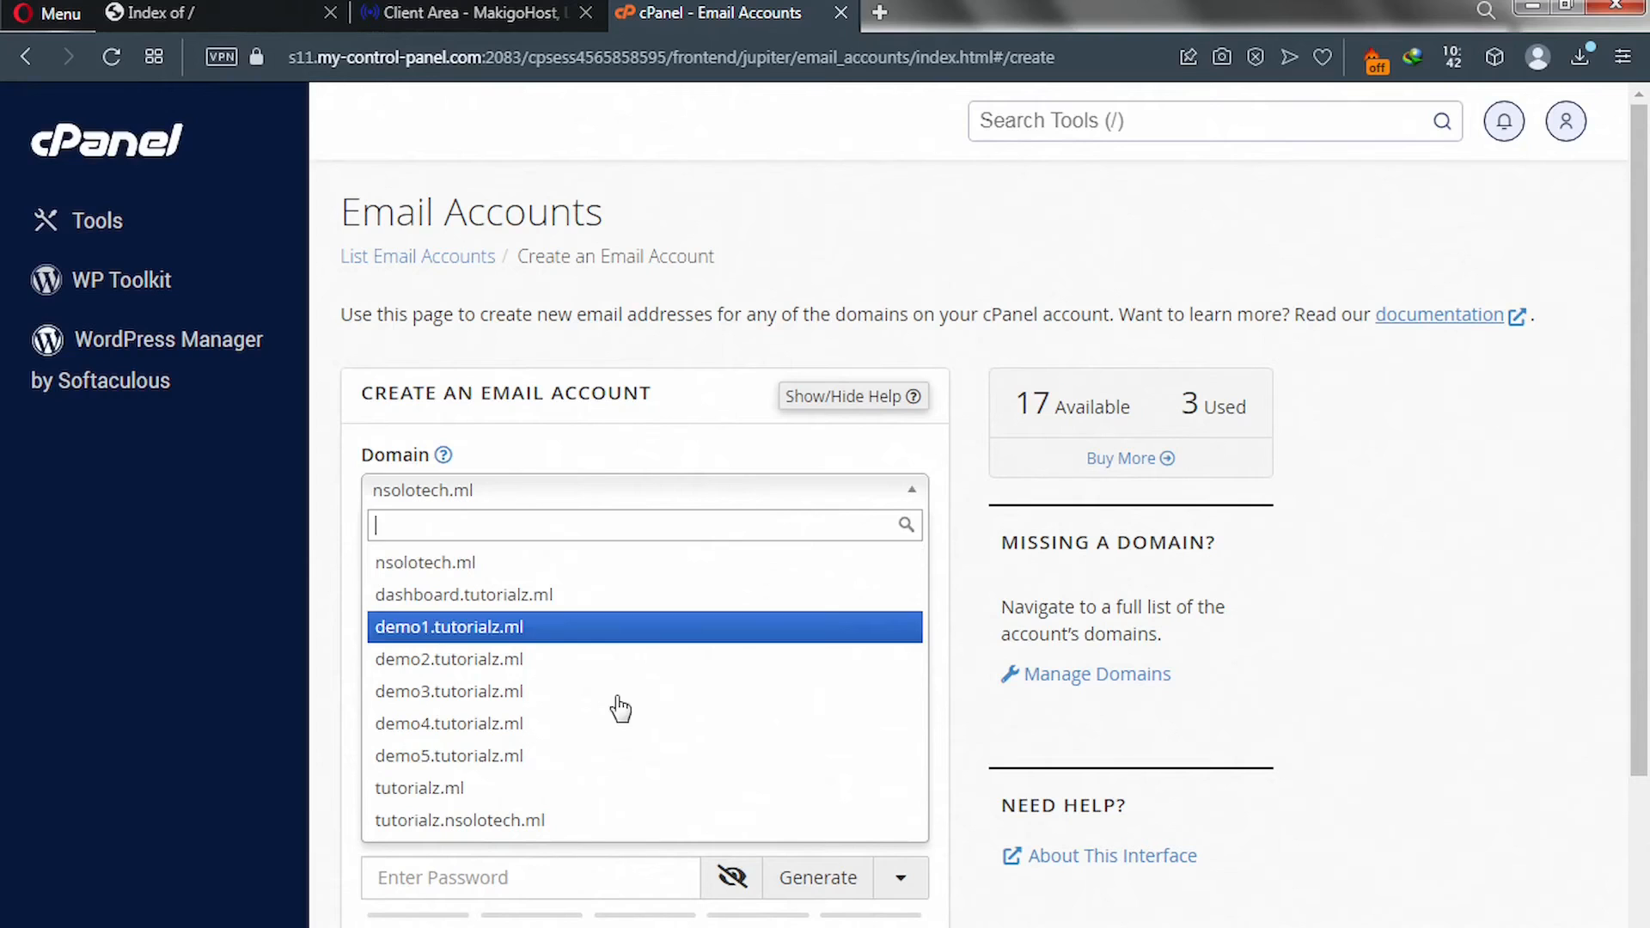
left_click(527, 795)
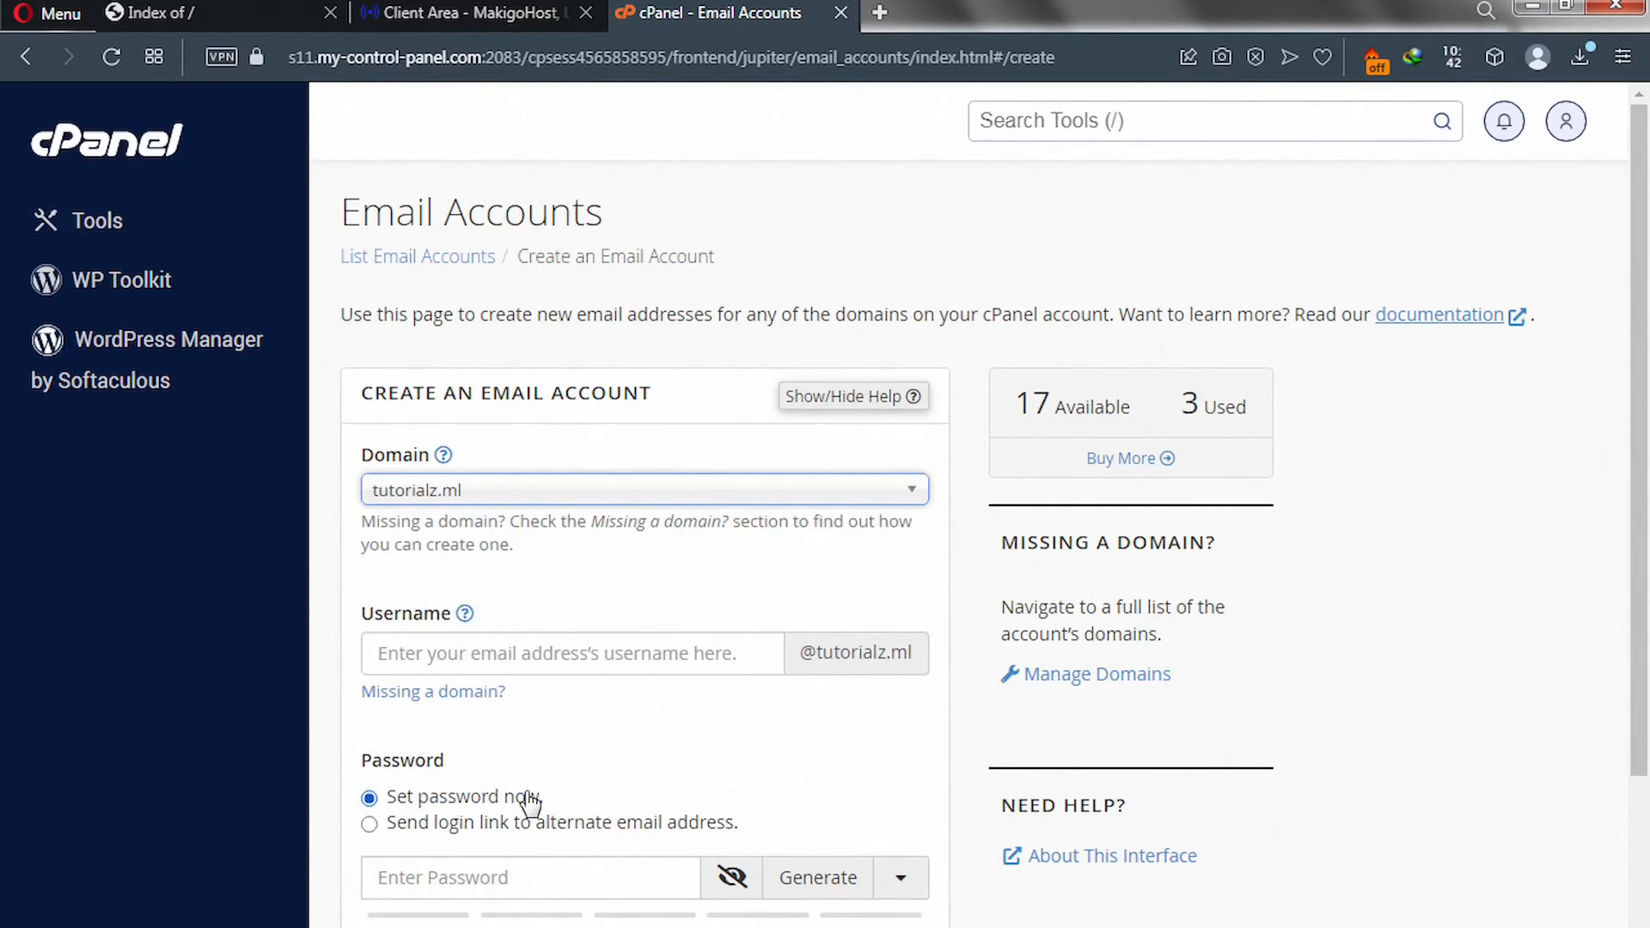
left_click(465, 658)
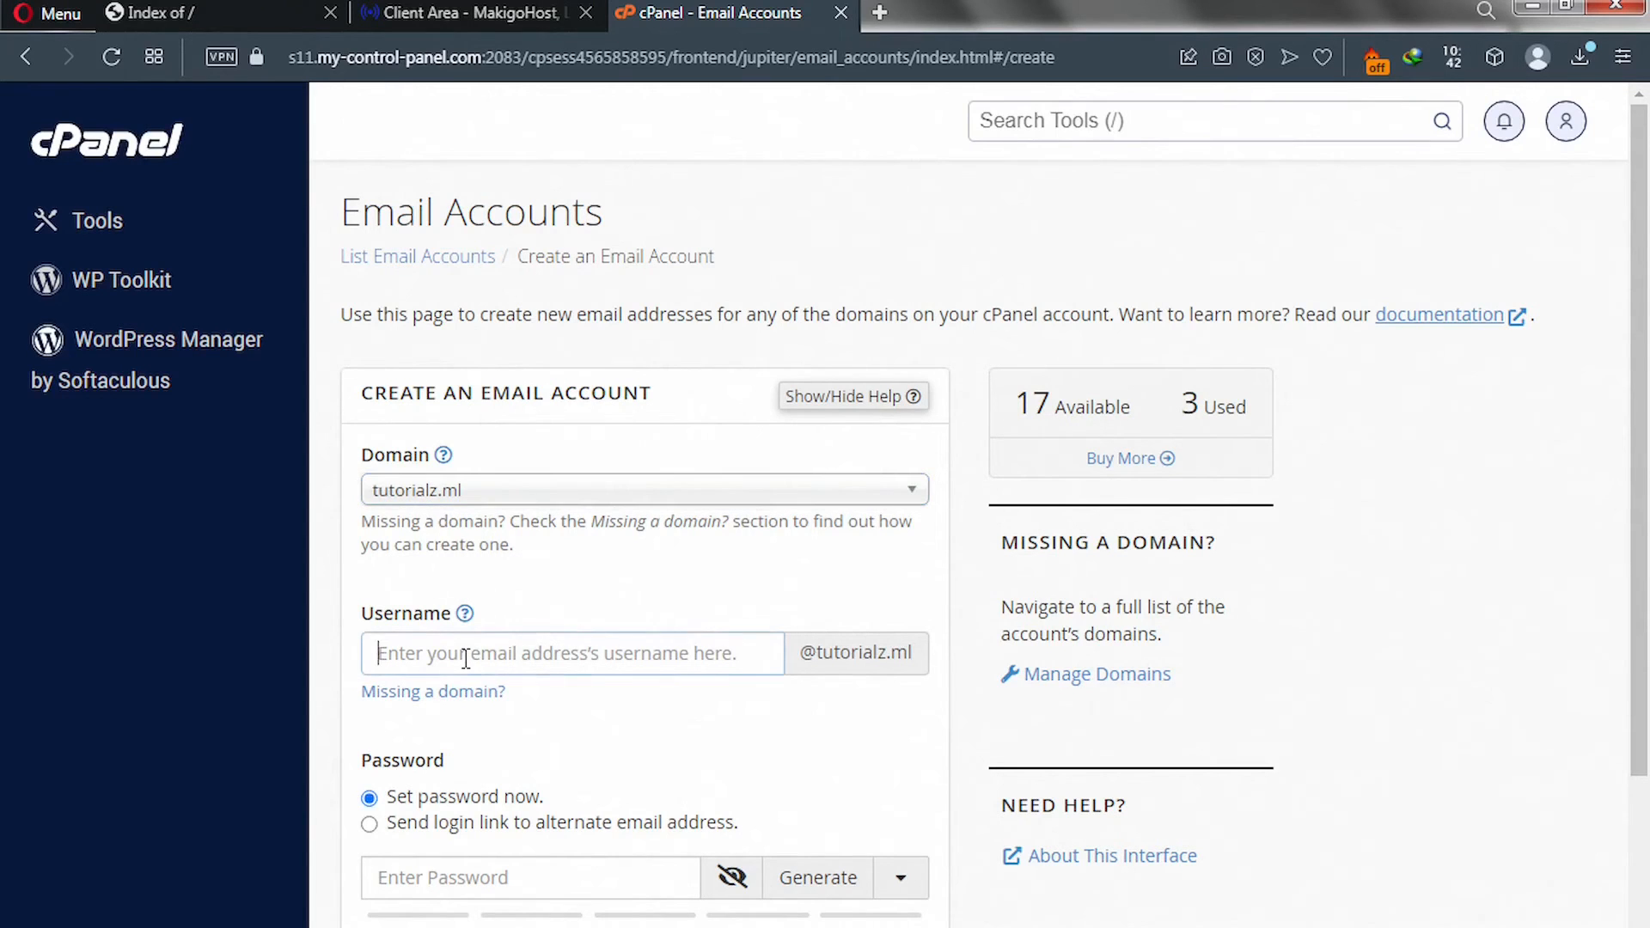
type("admin")
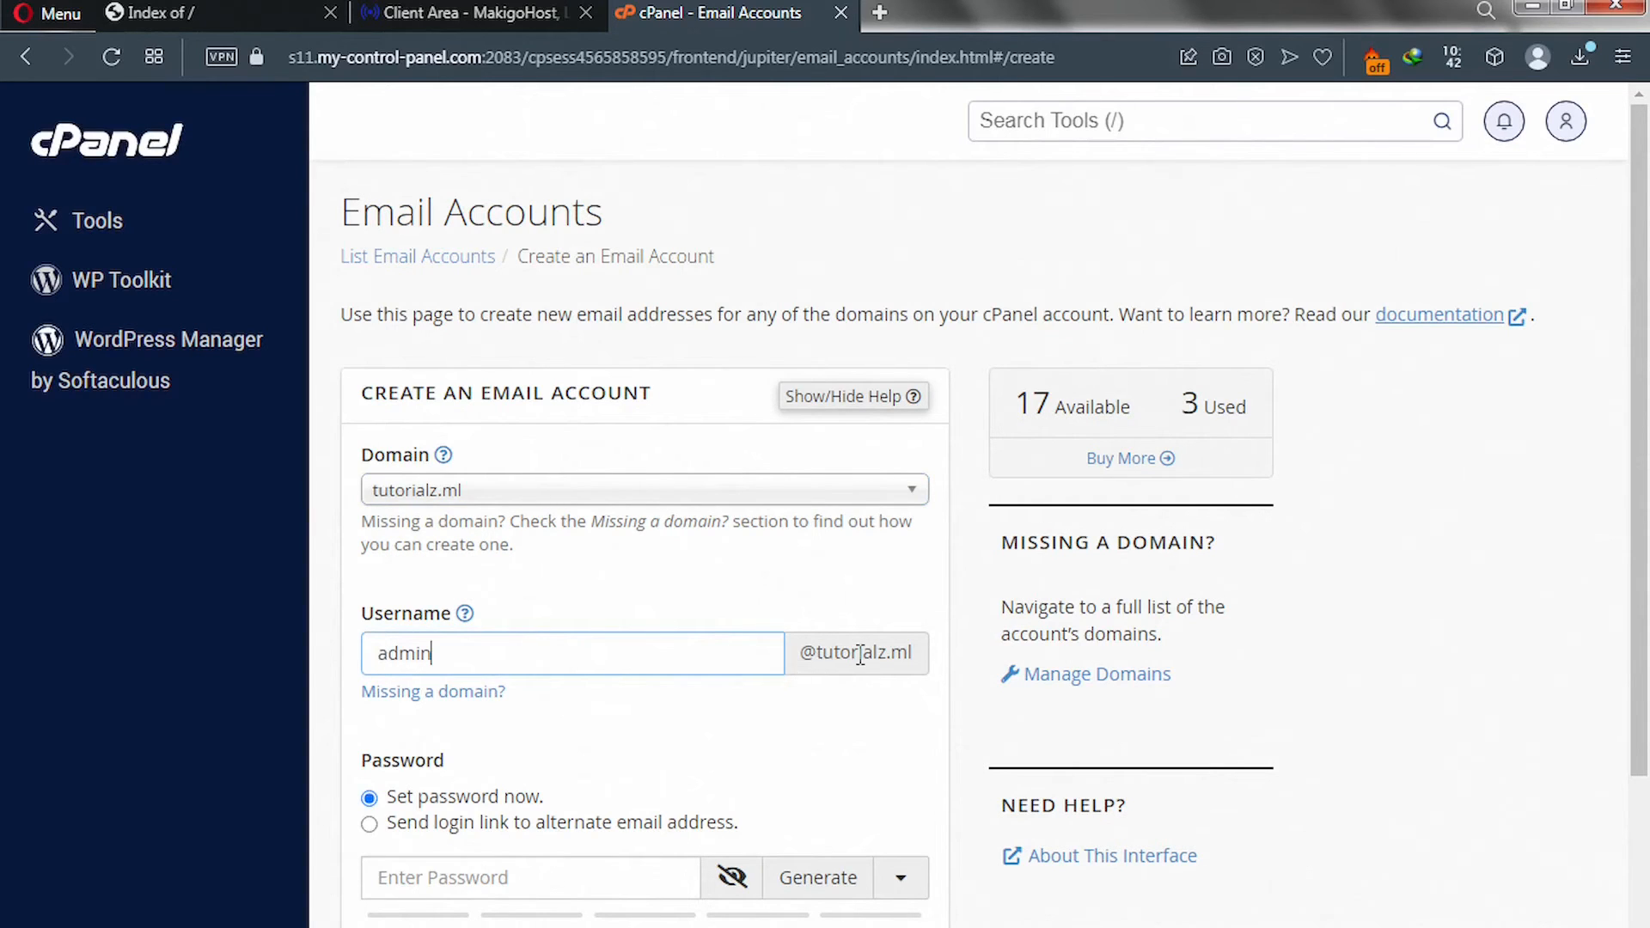
scroll(847, 669, "down", 1)
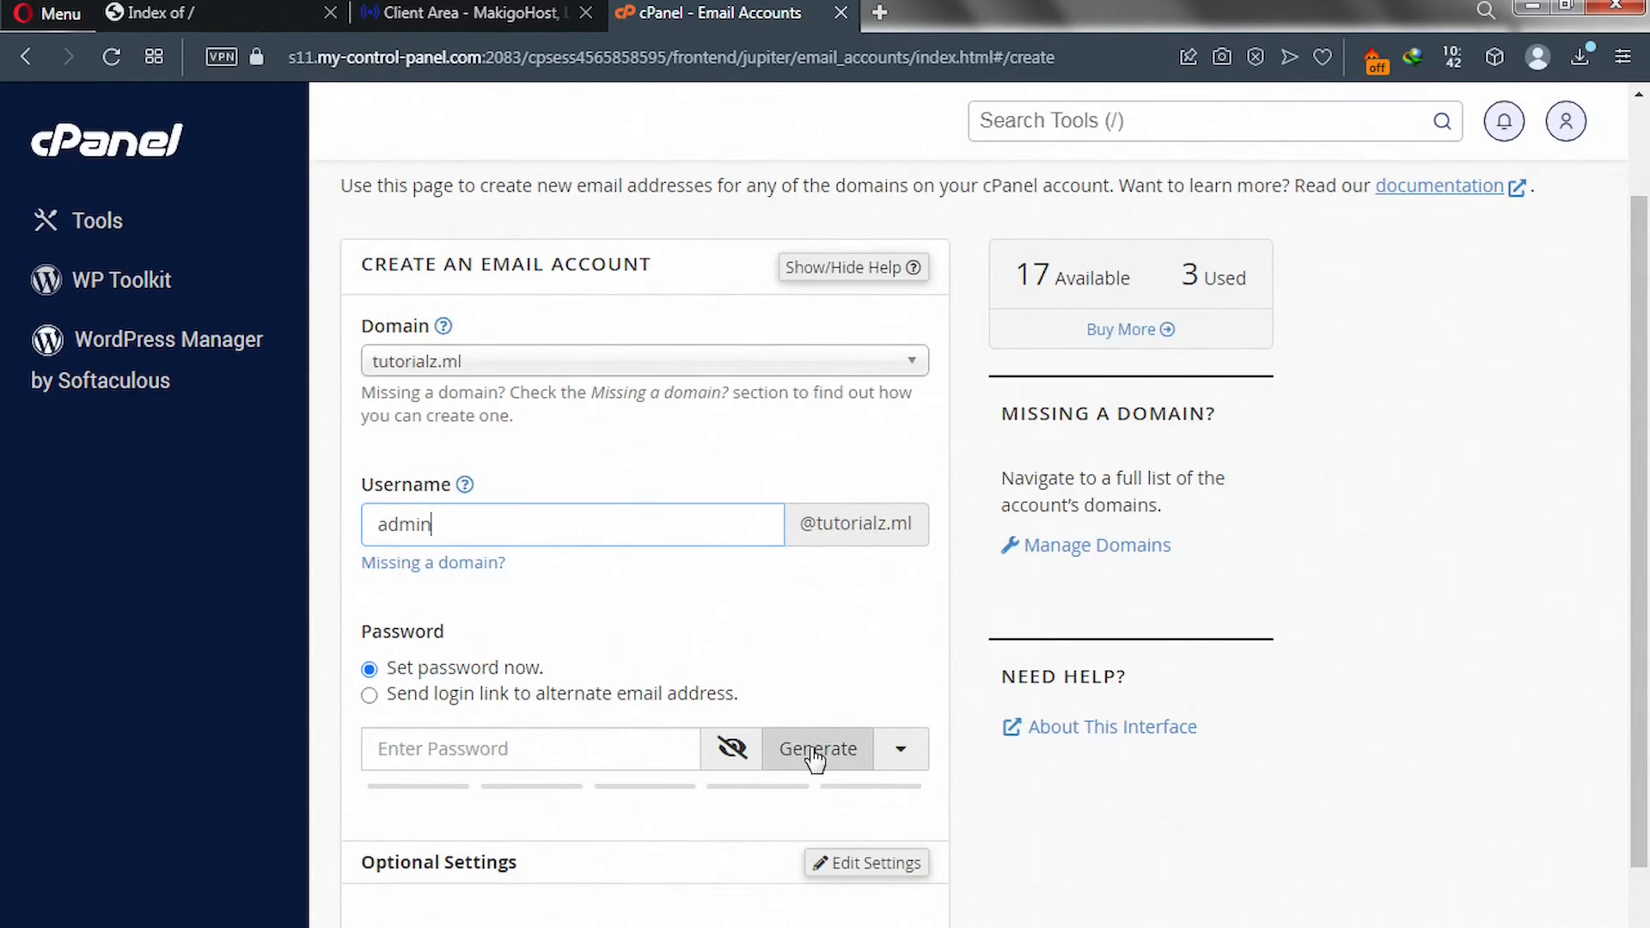
left_click(814, 751)
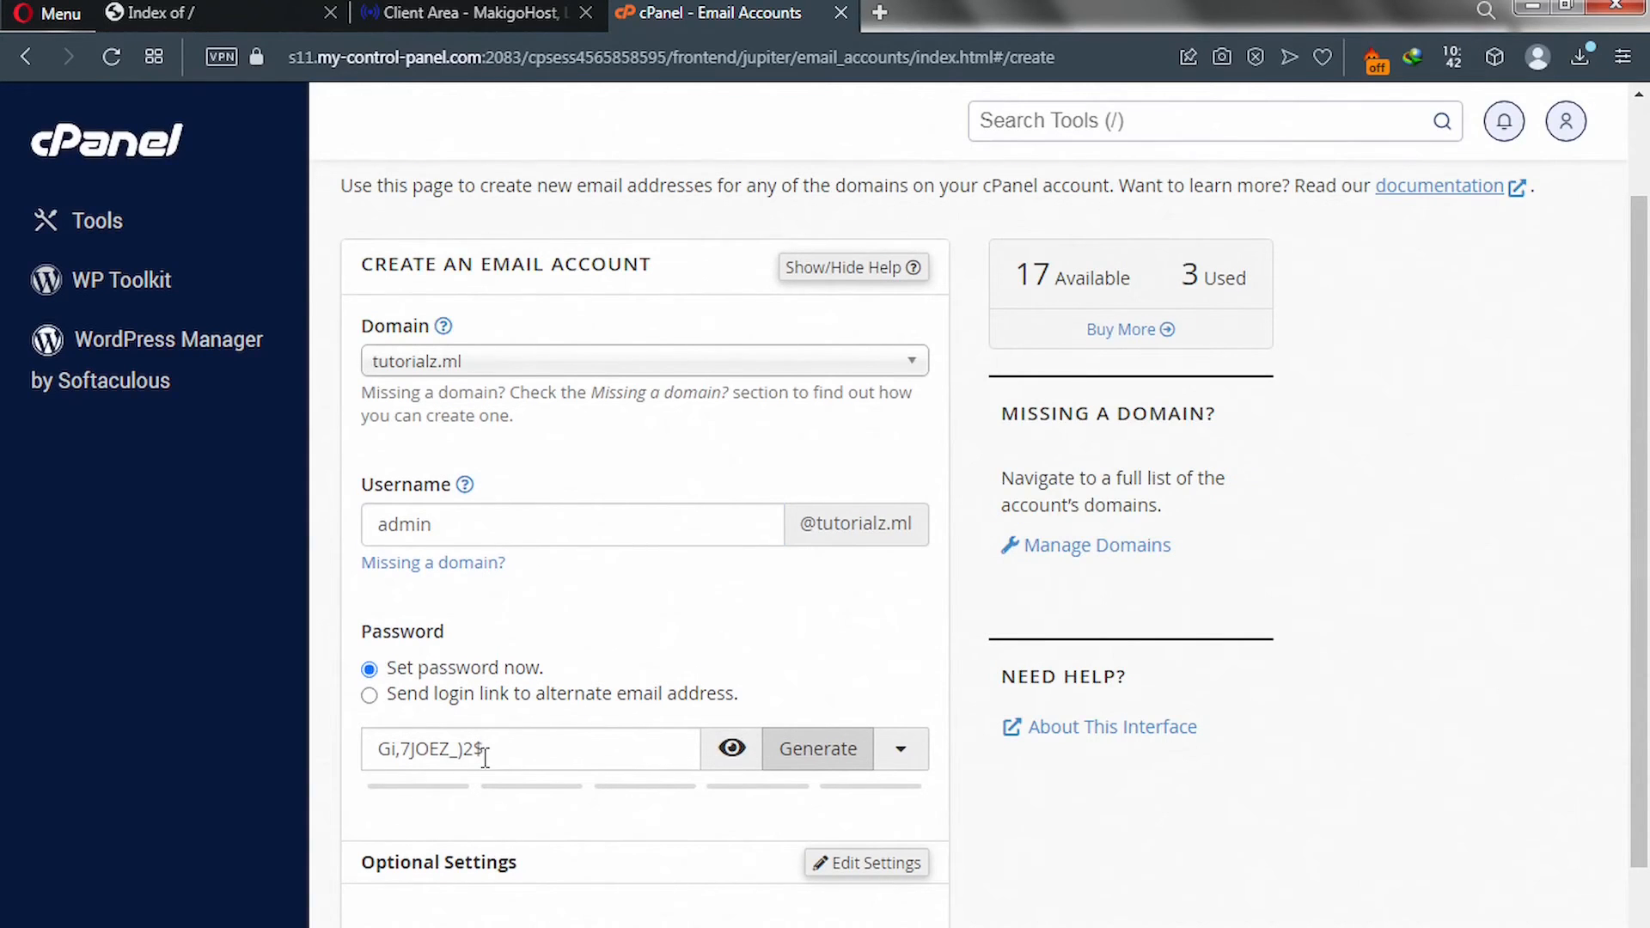
scroll(481, 754, "down", 1)
scroll(484, 757, "down", 1)
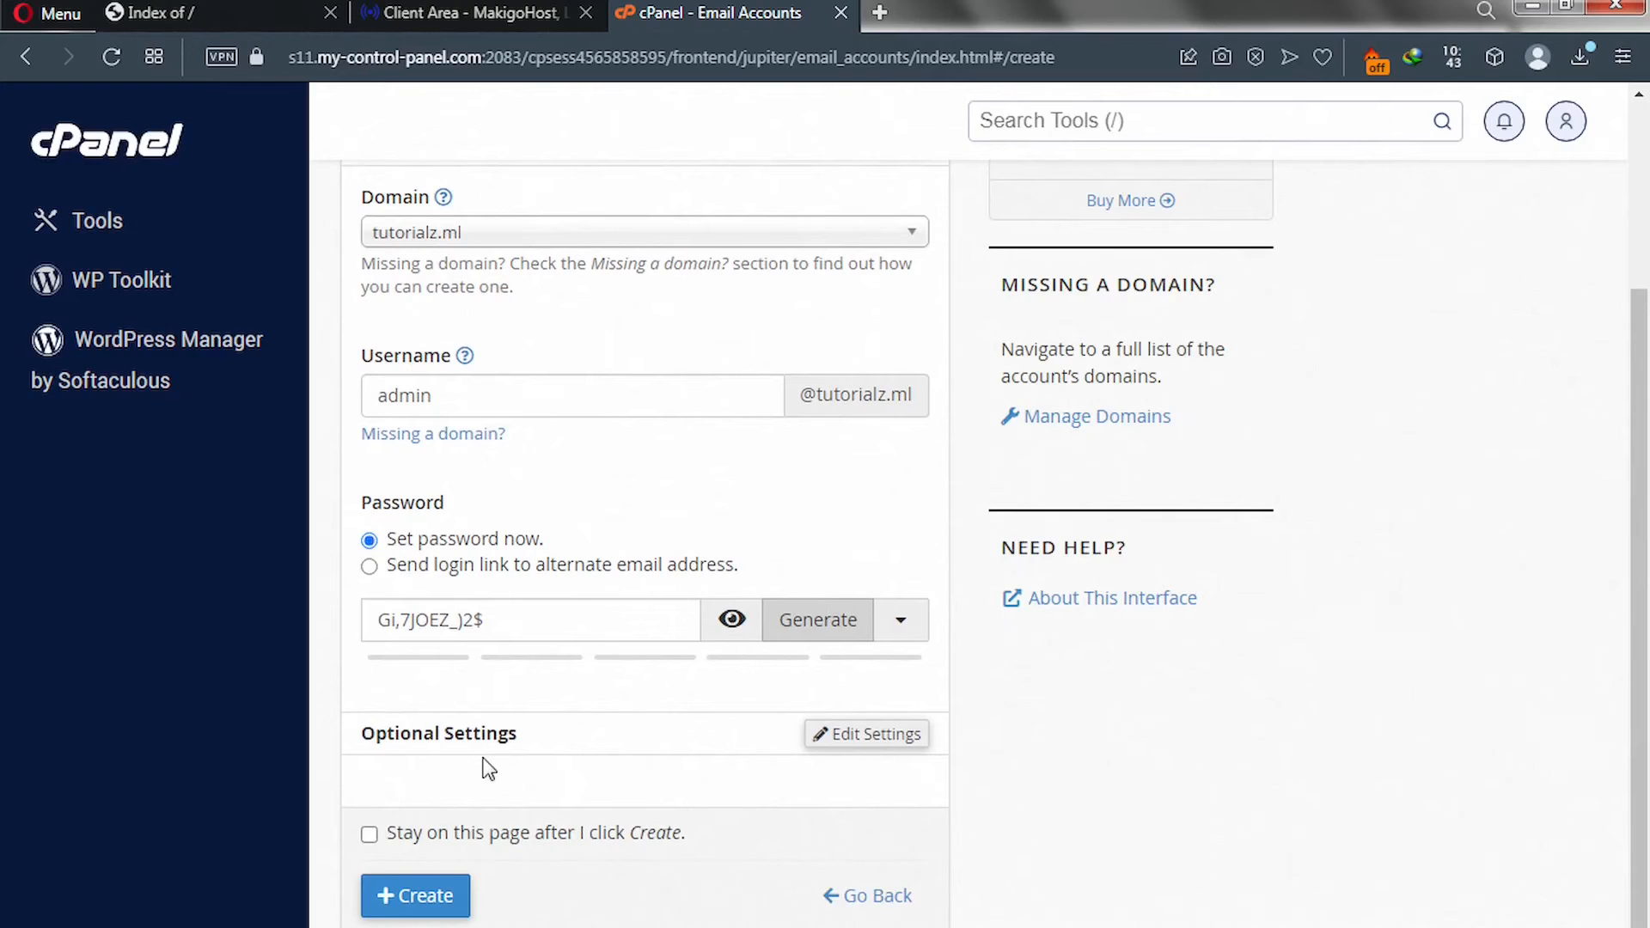
scroll(497, 719, "down", 1)
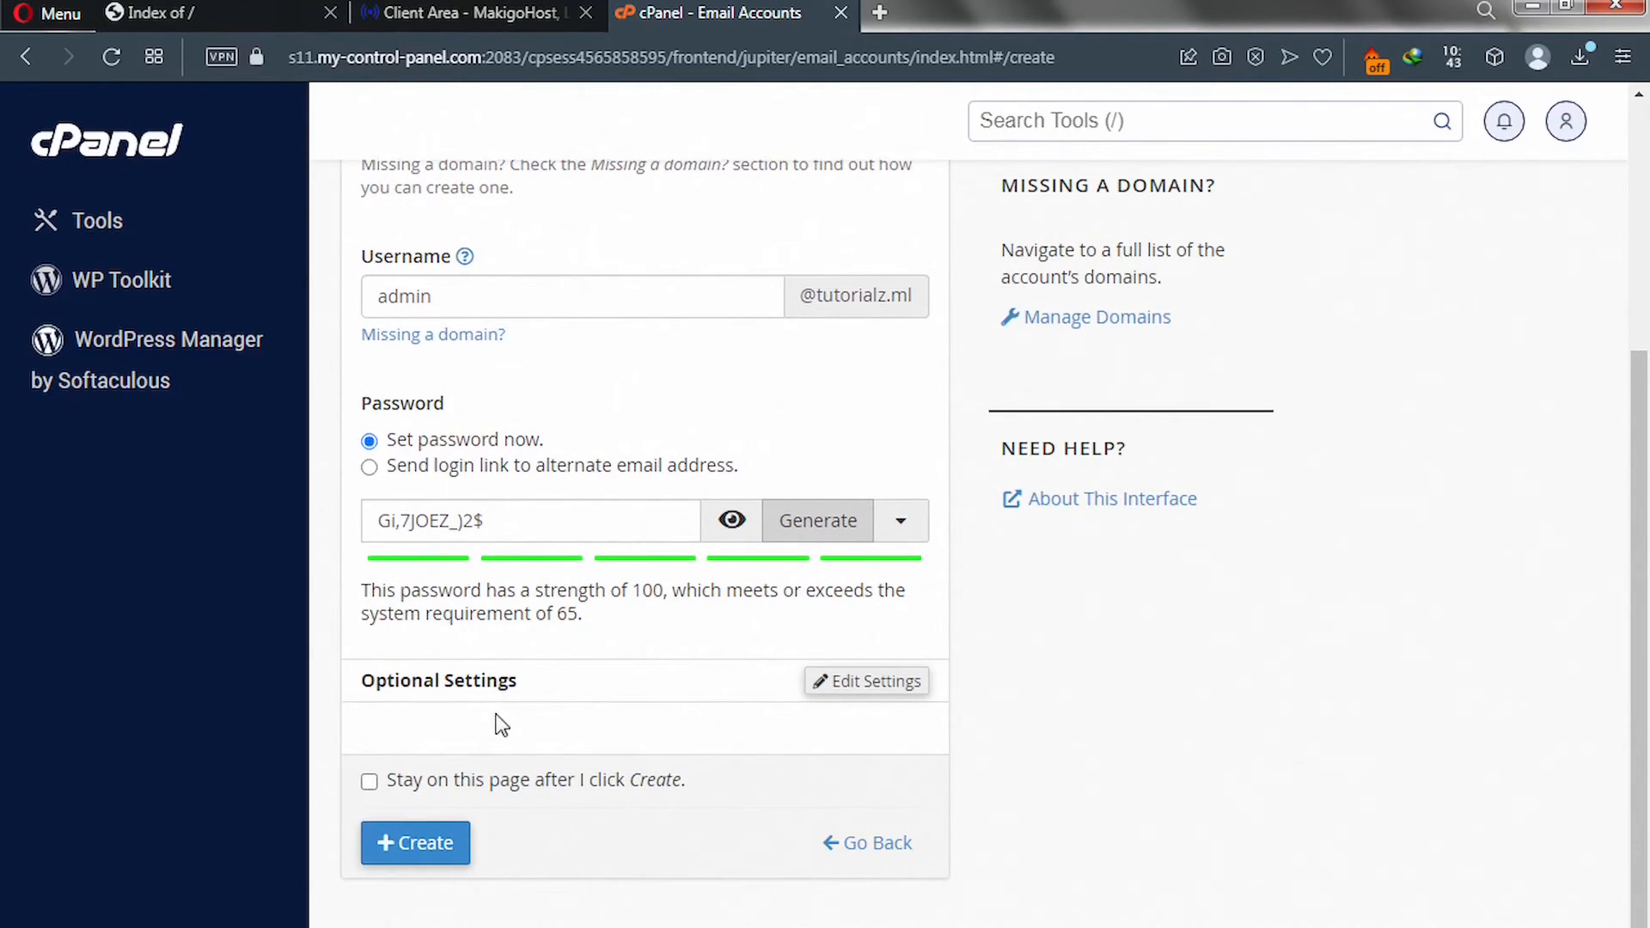
left_click(416, 852)
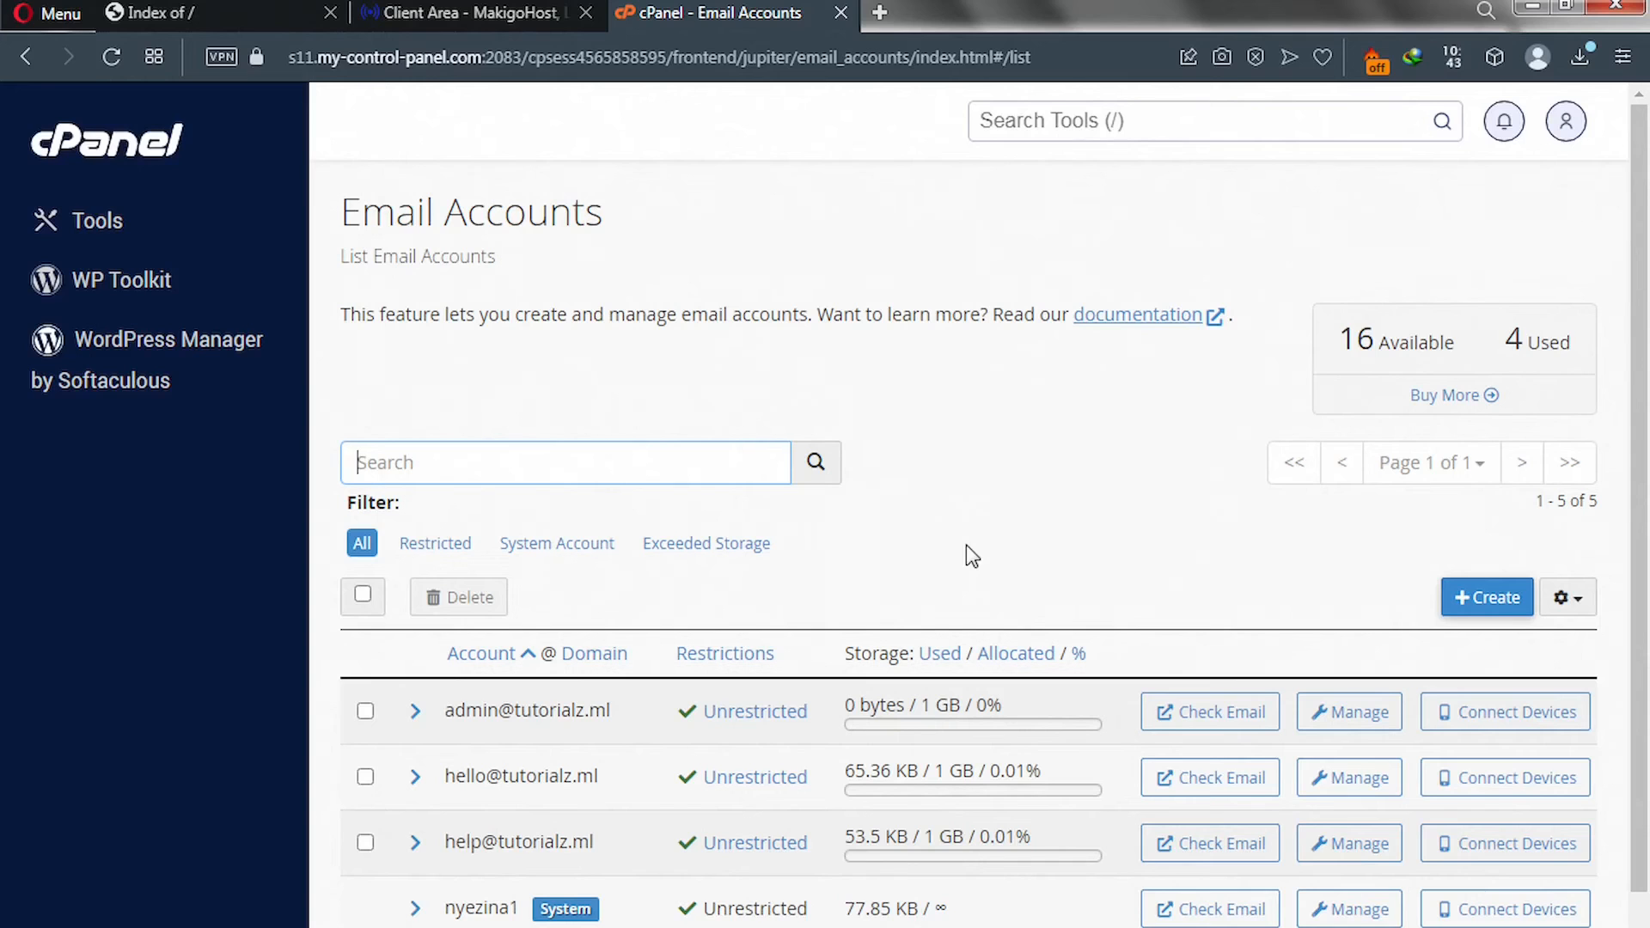
Find File Manager by searching 'file' in cPanel tools and open its public_html folder.
left_click(1040, 114)
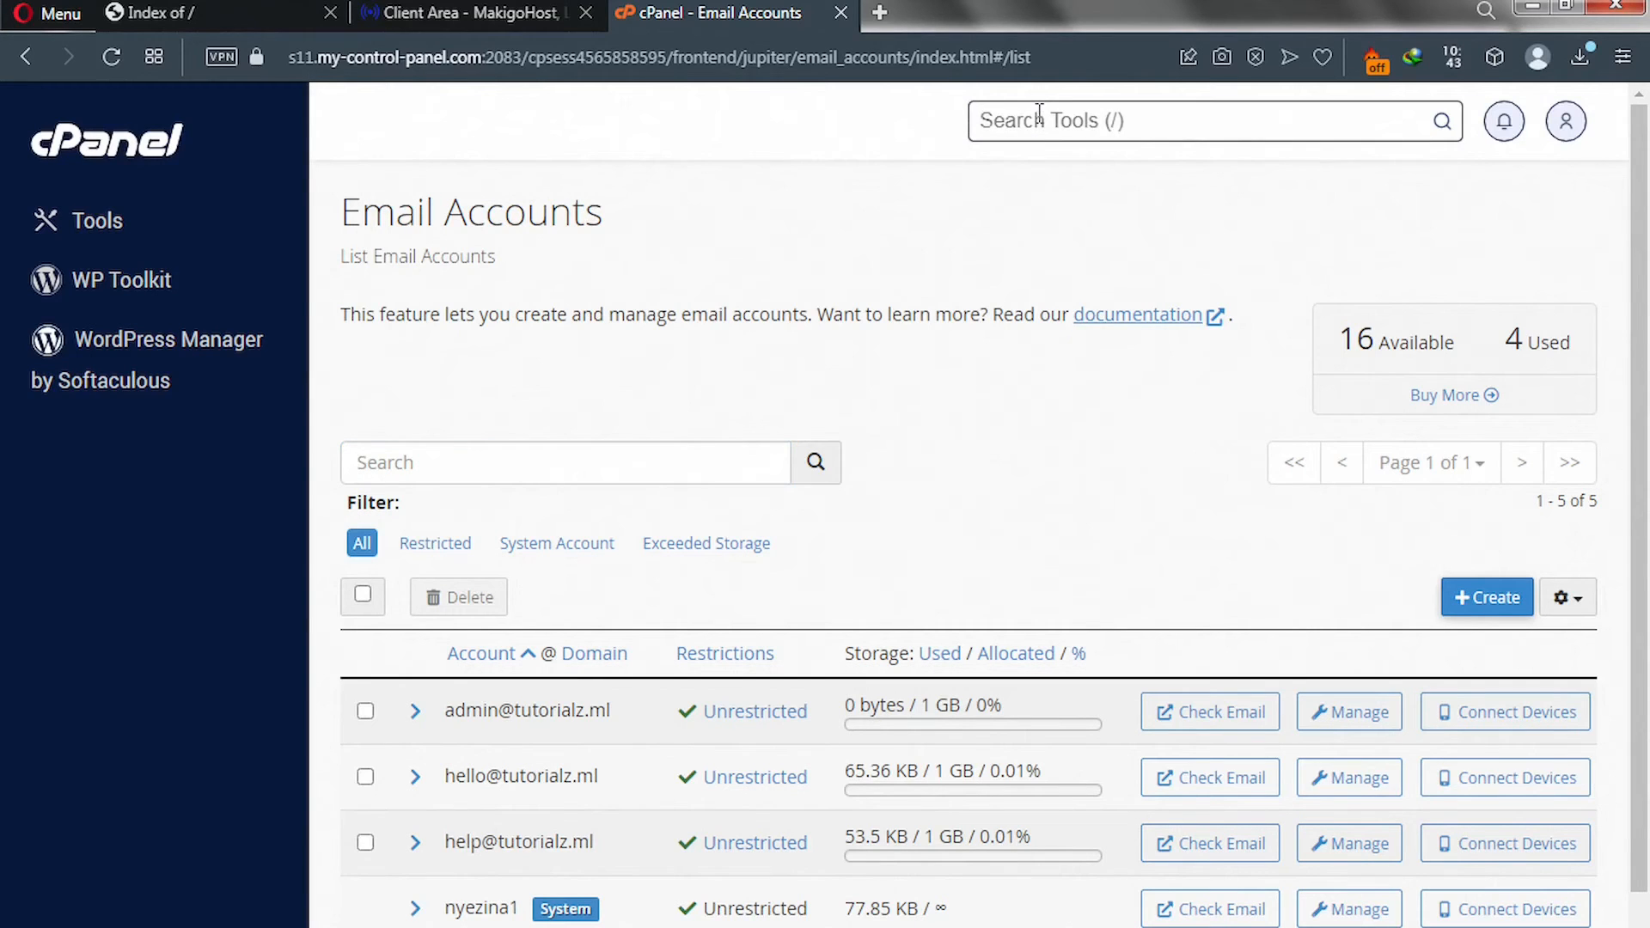
type("file")
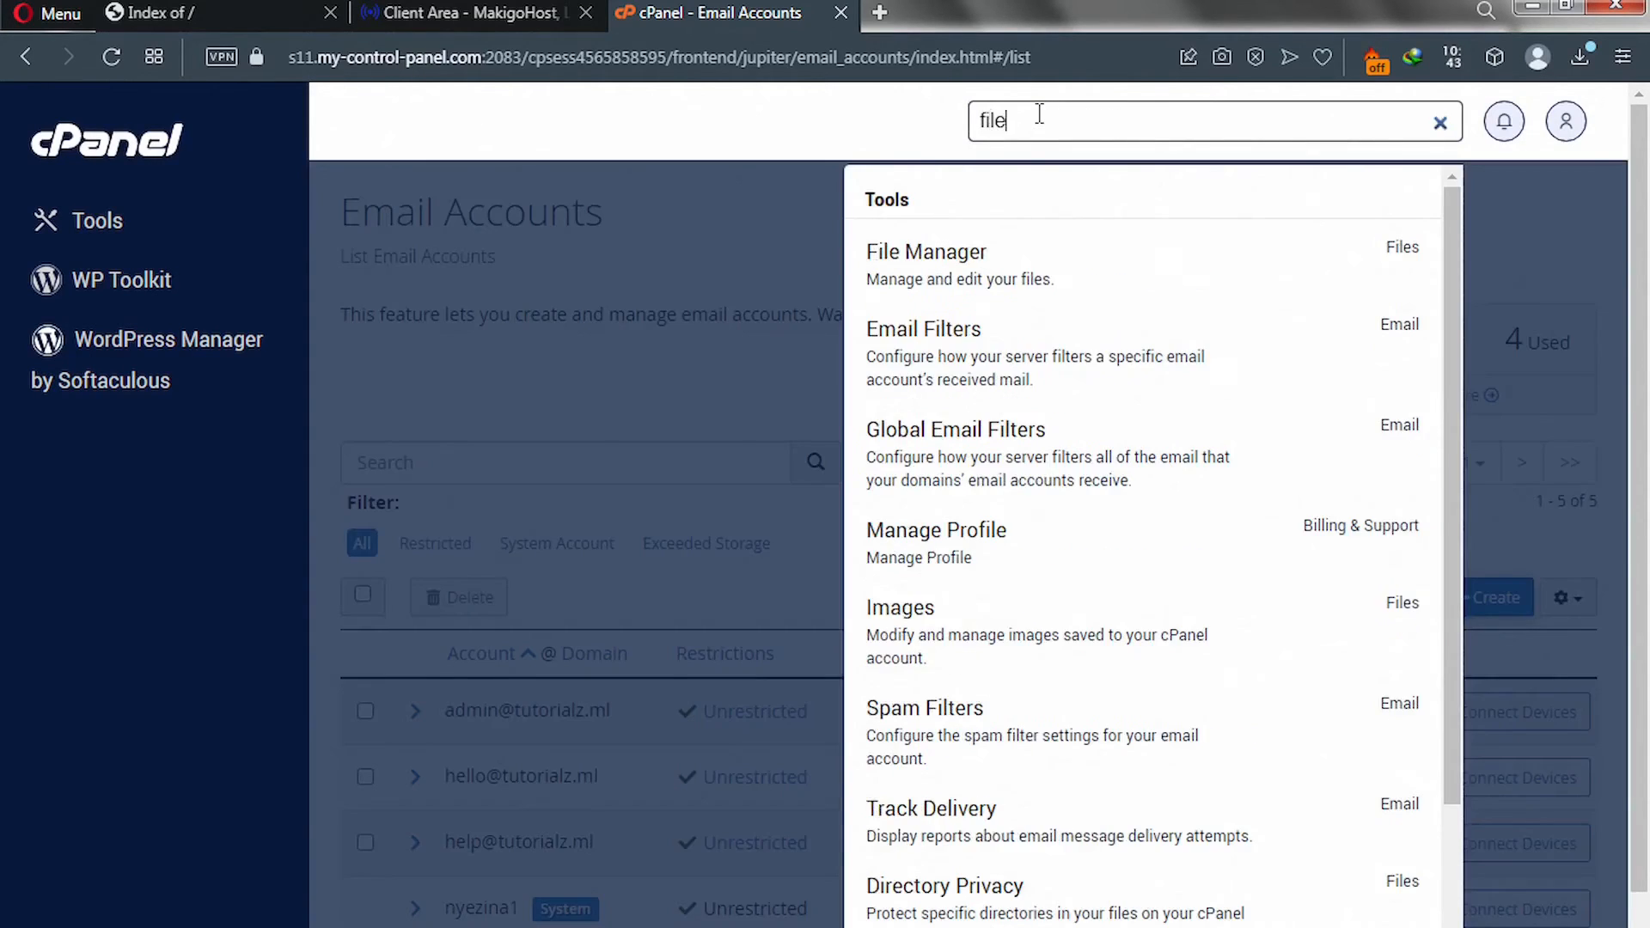
left_click(941, 274)
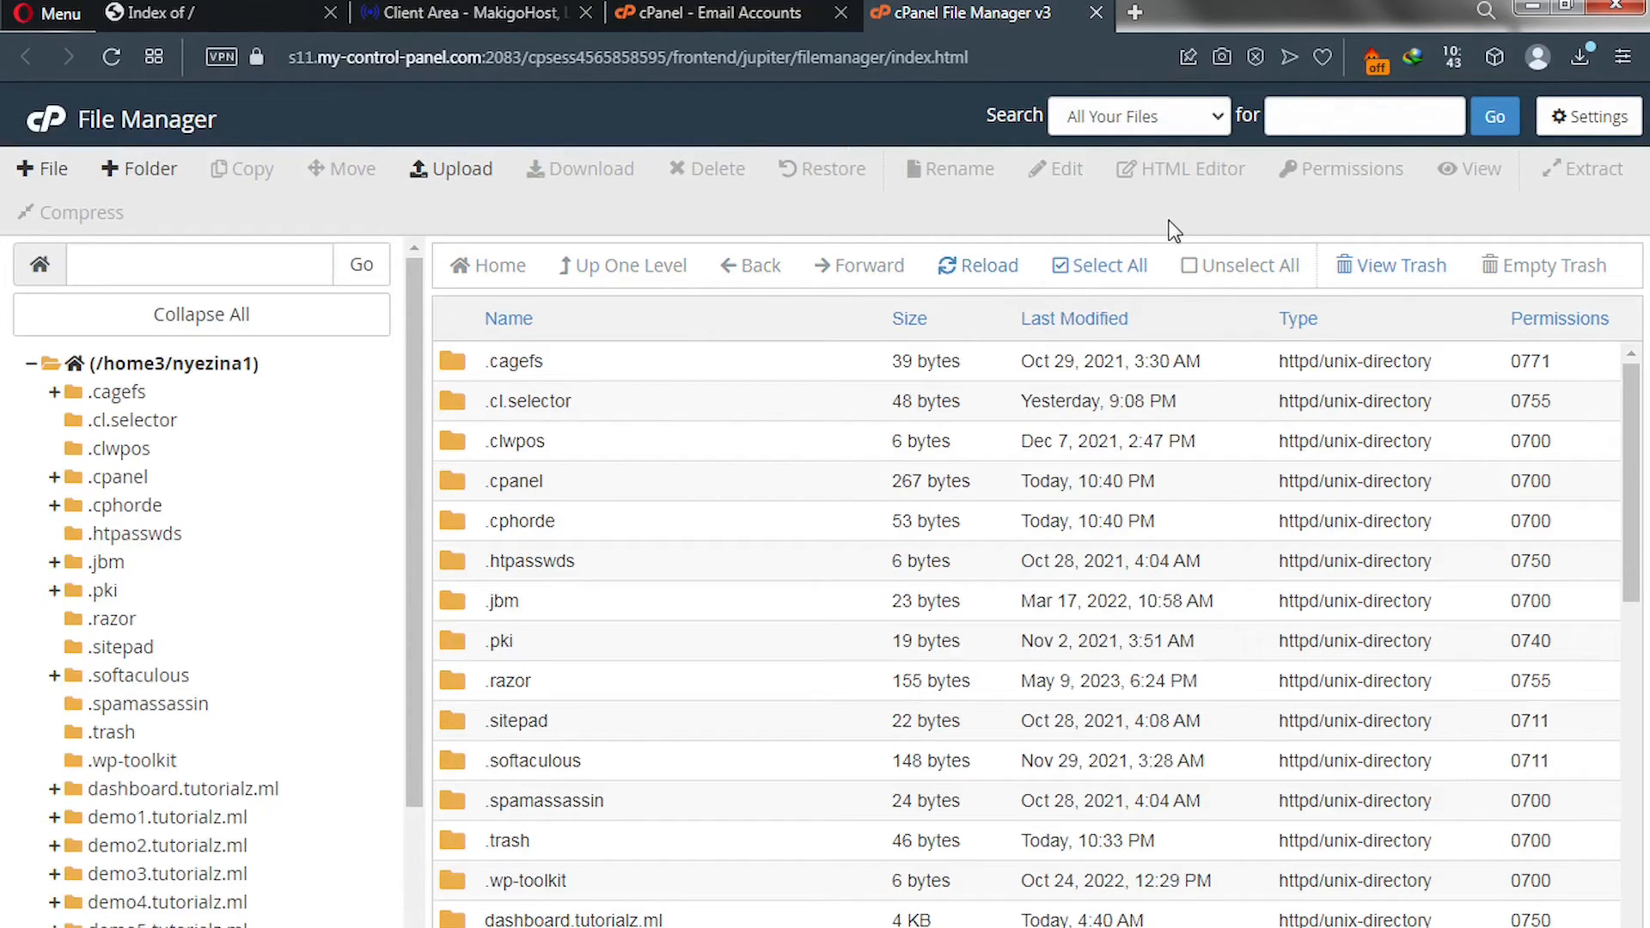
scroll(741, 481, "down", 5)
scroll(739, 481, "down", 5)
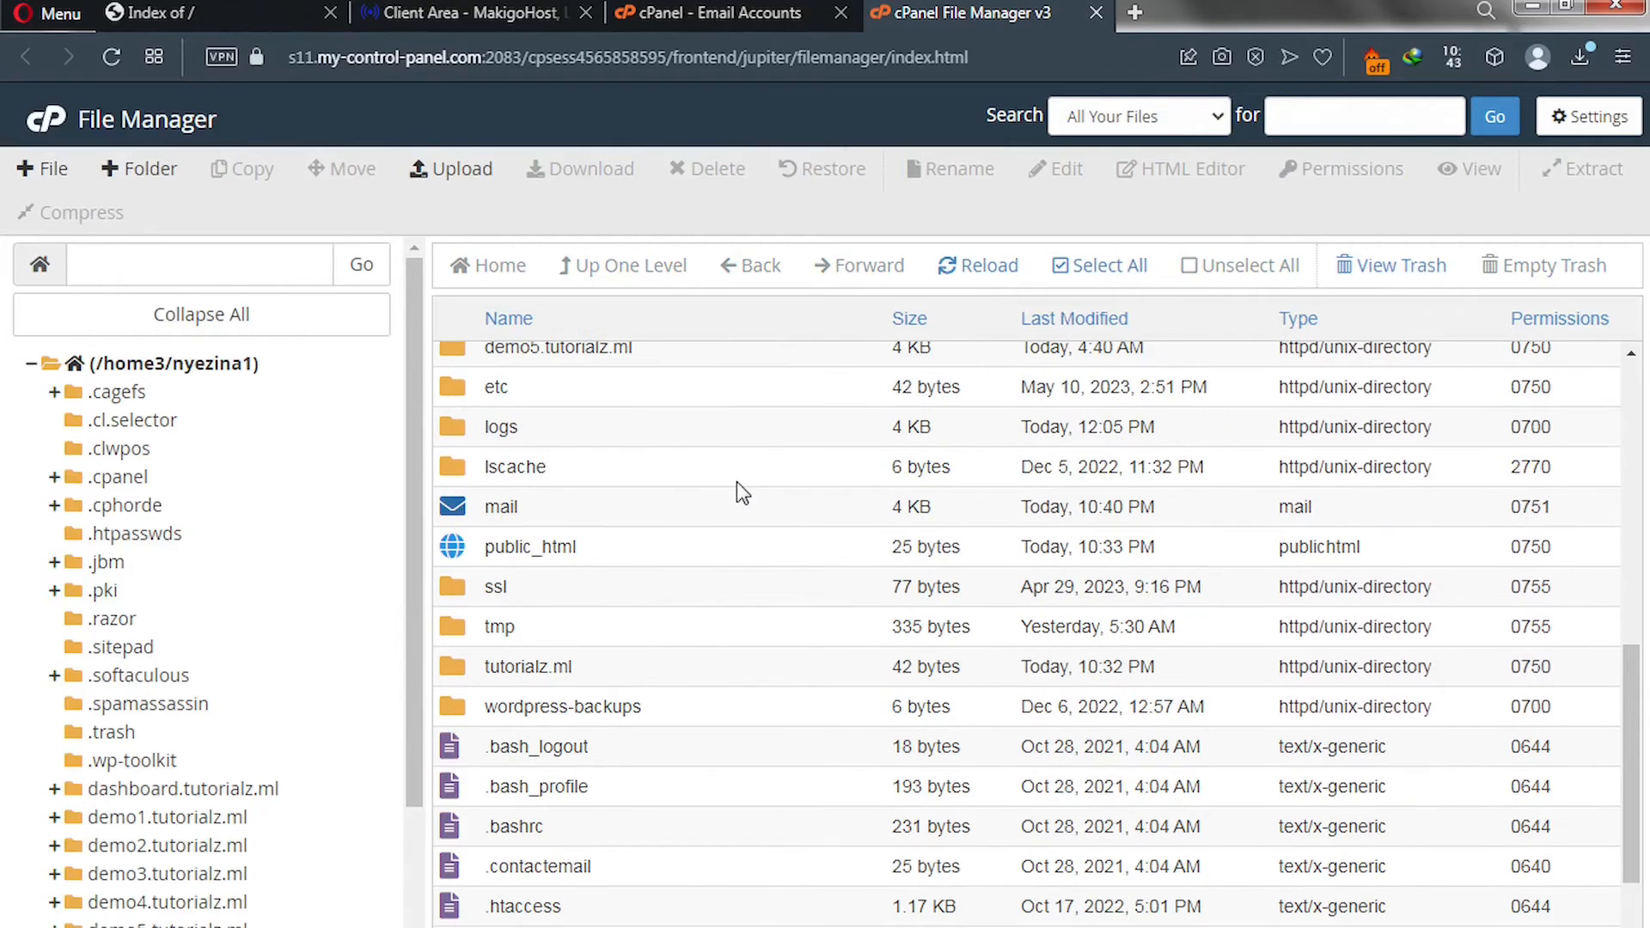
double_click(461, 546)
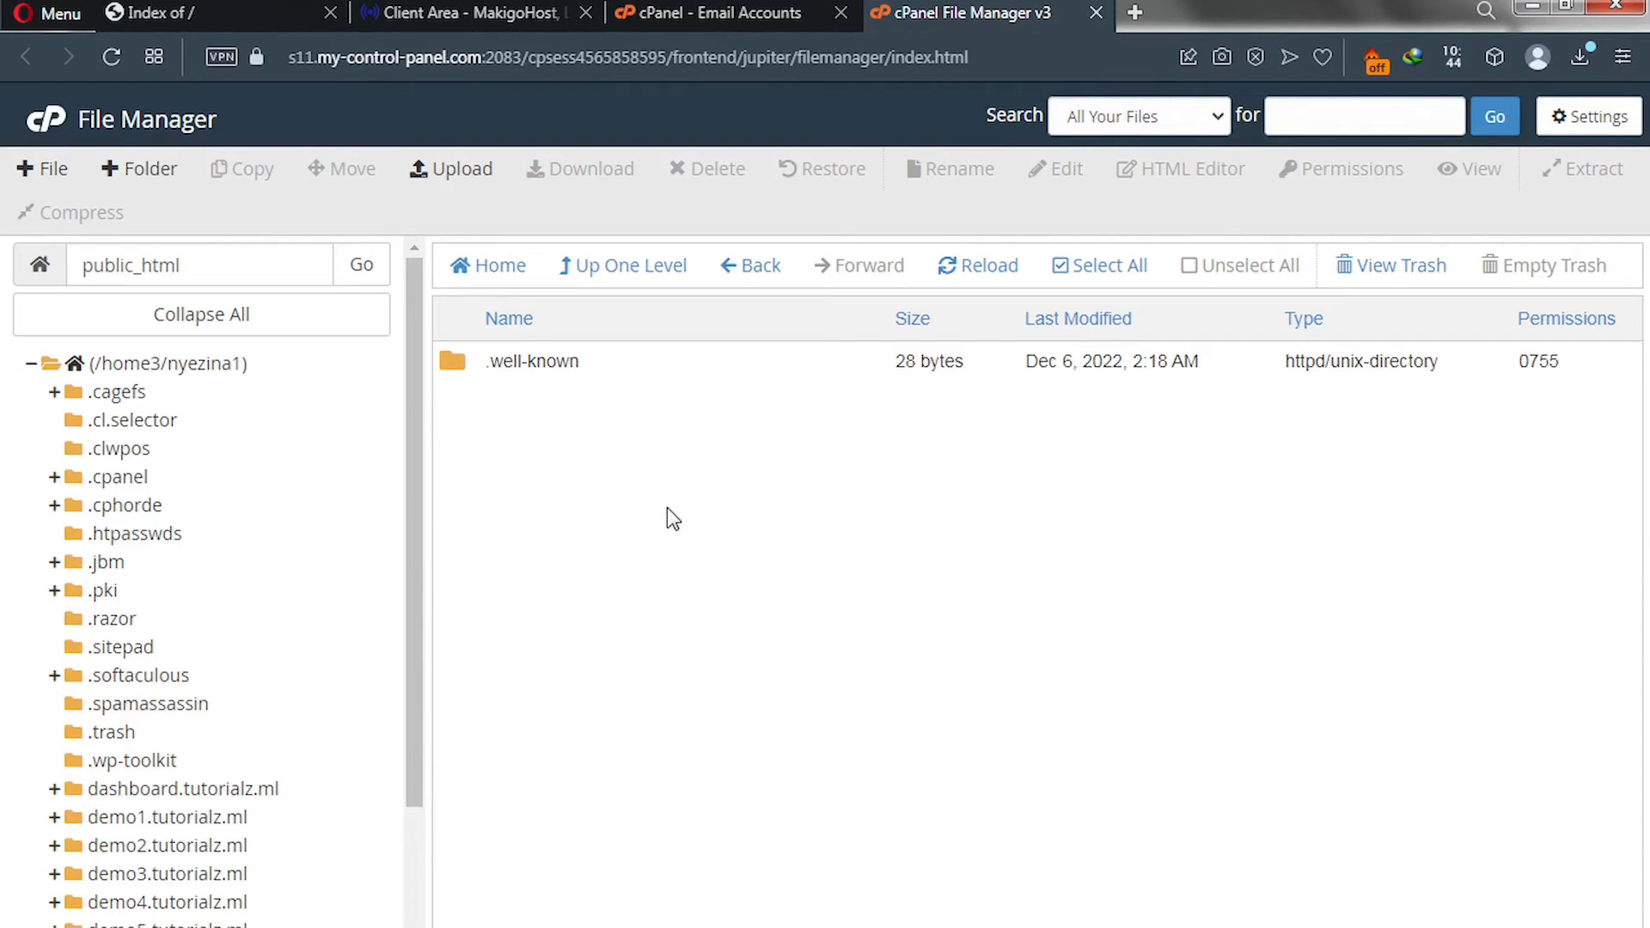
In a new tab, enter 'PHP + HTML + CSS + JS + MYSQLI' in the start-page search box.
left_click(1134, 12)
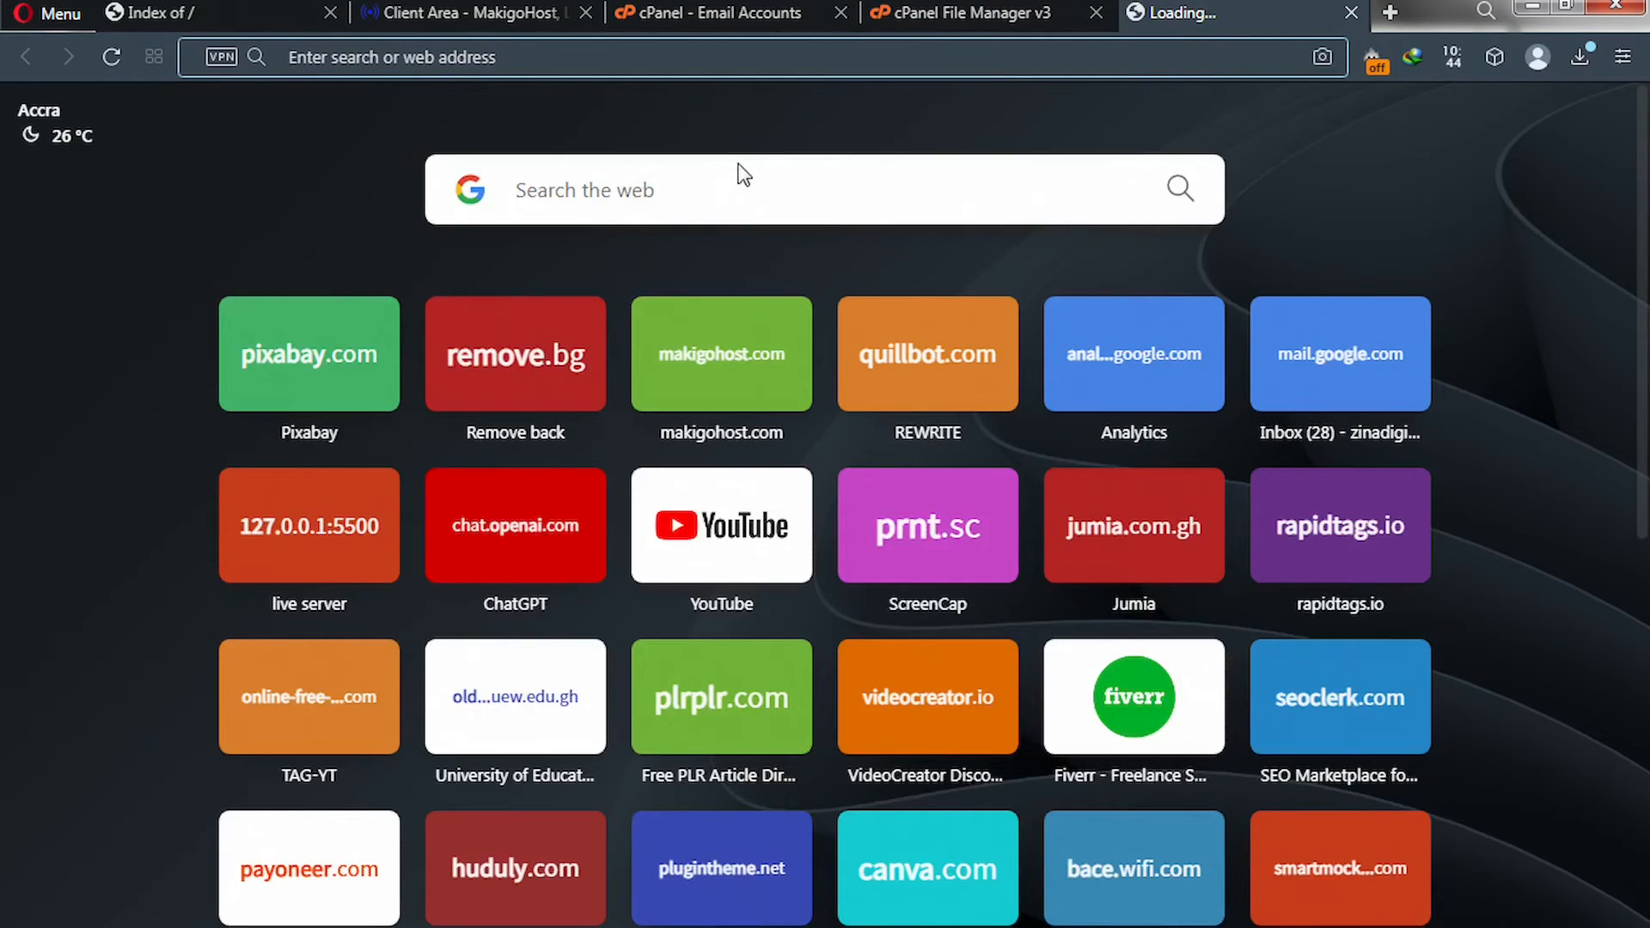
left_click(718, 184)
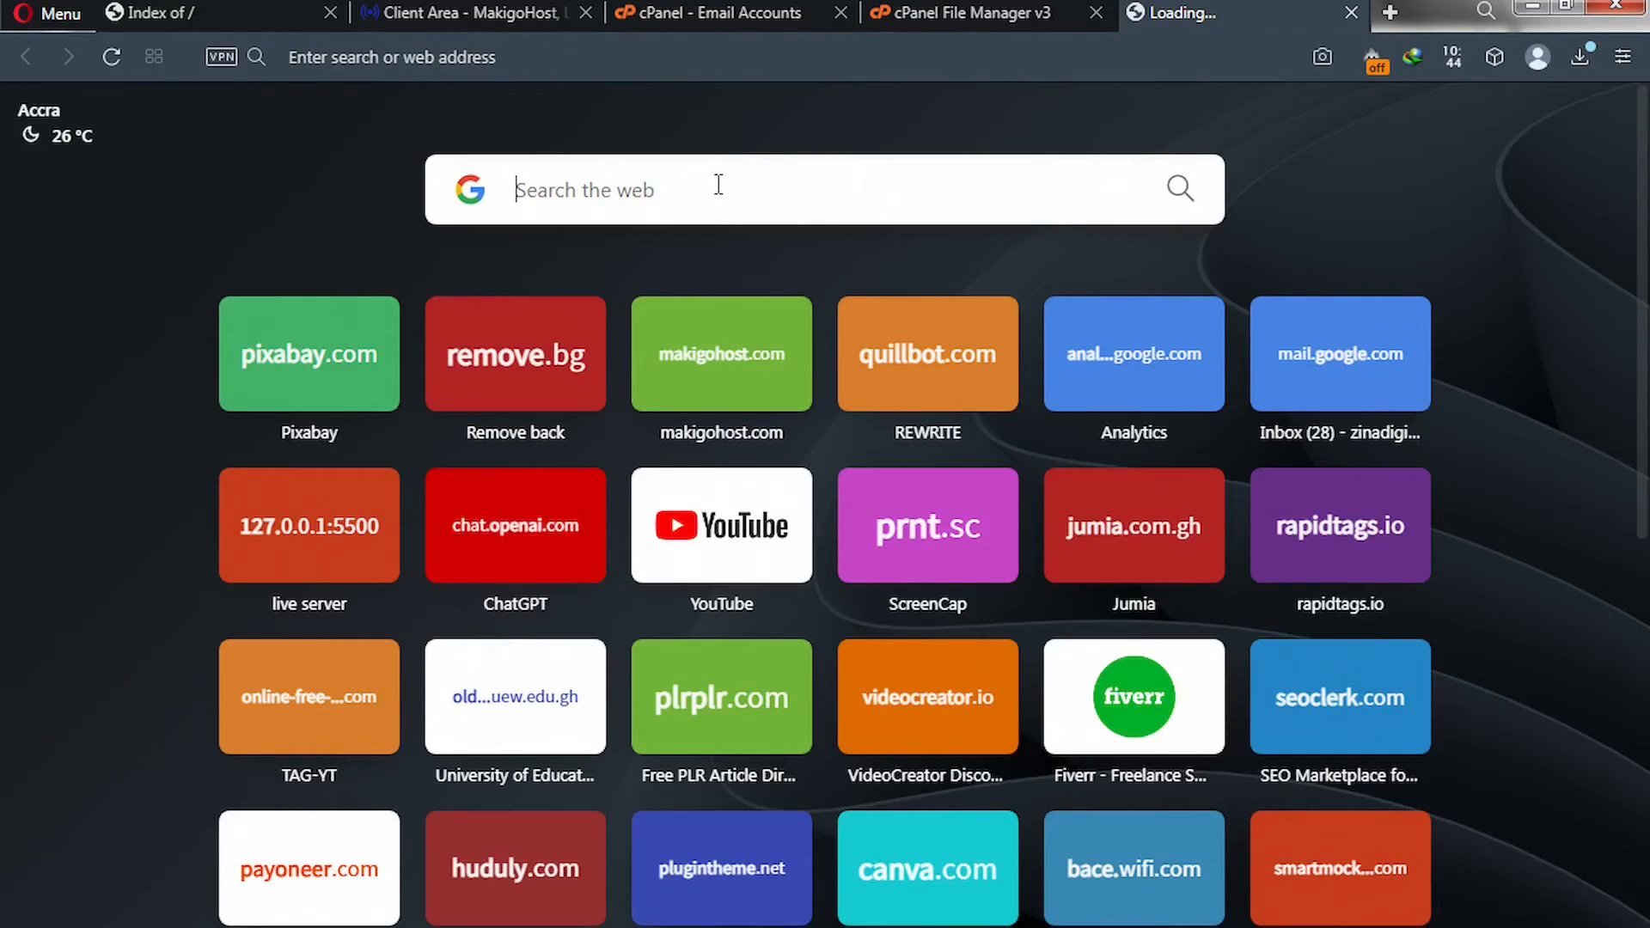
type("PHP ")
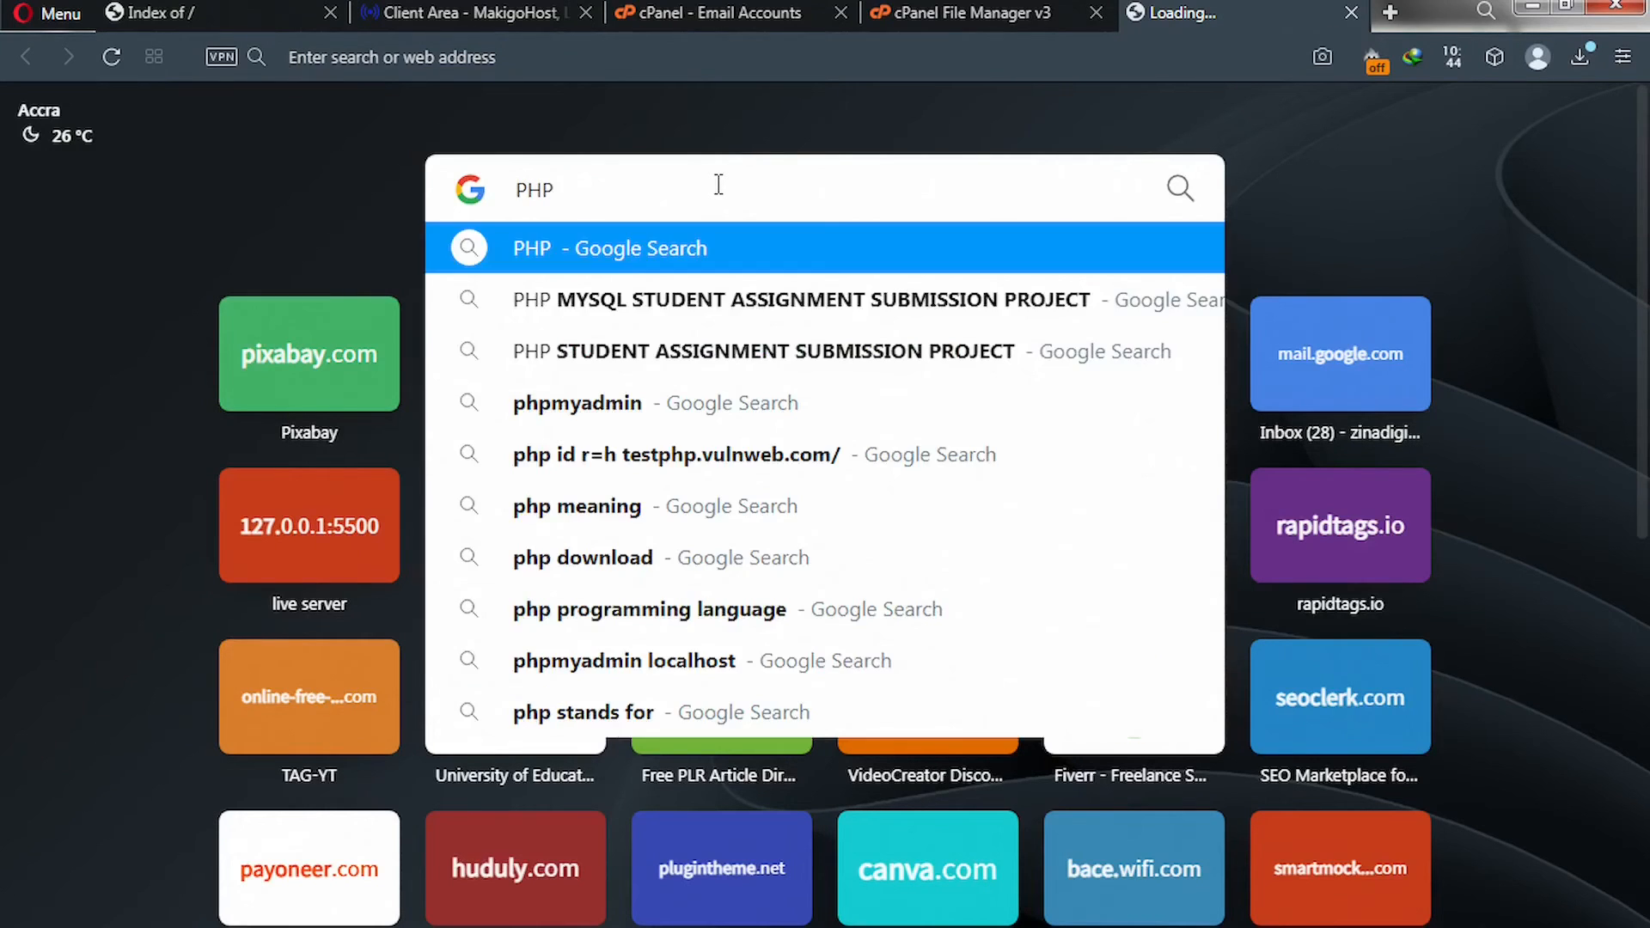
type("+")
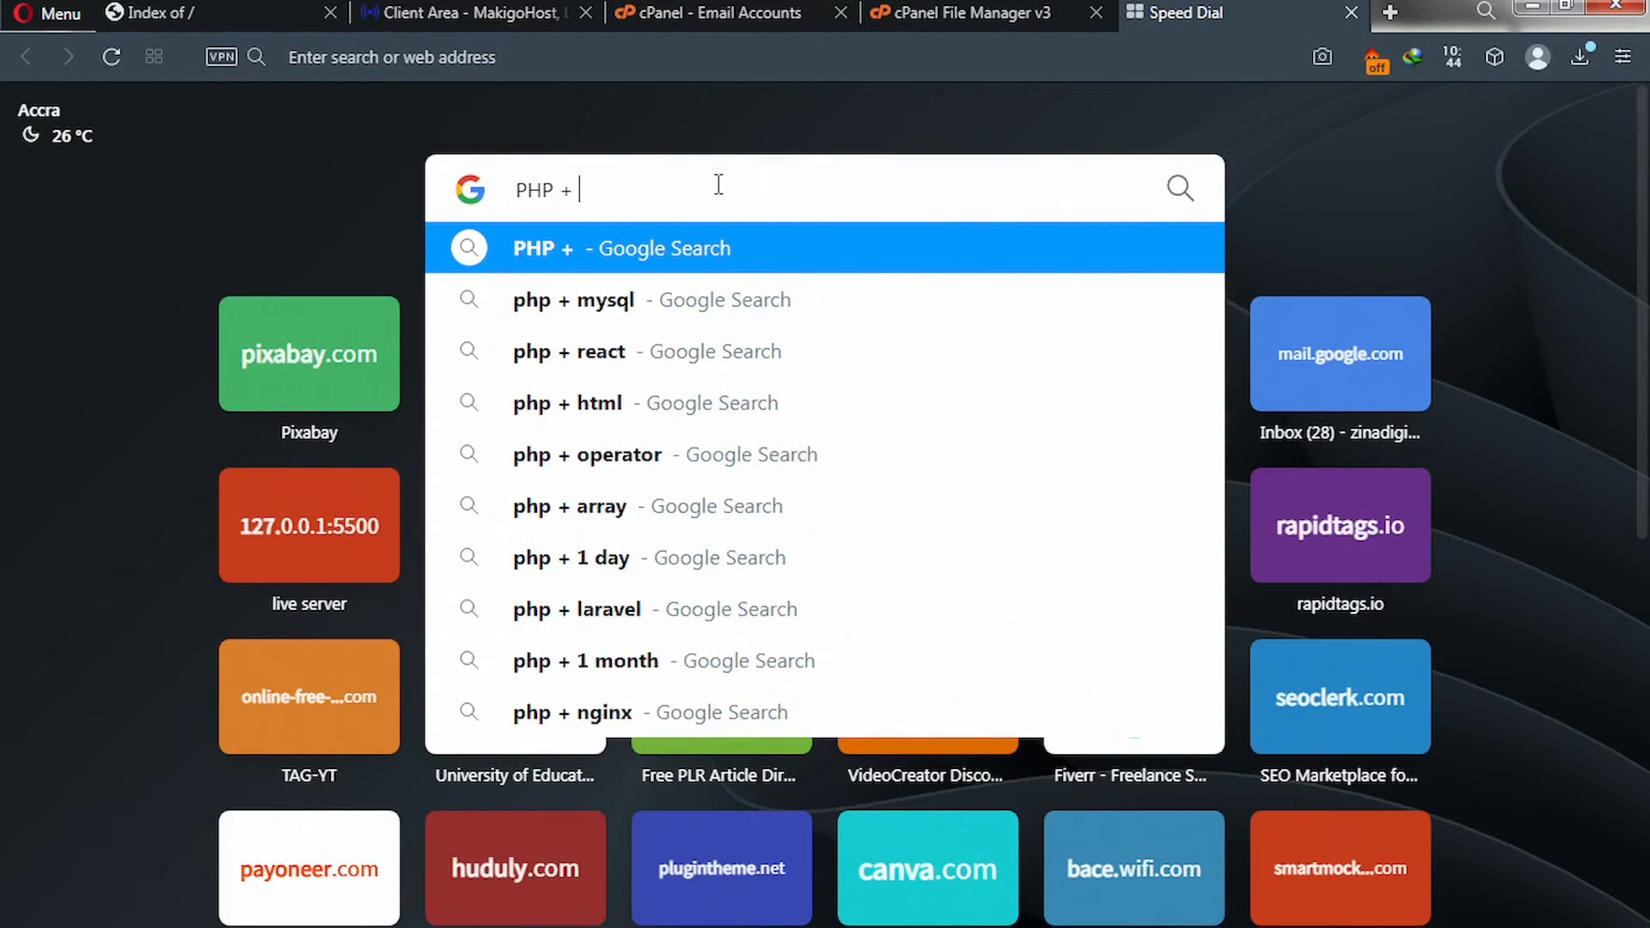
type(" HTML")
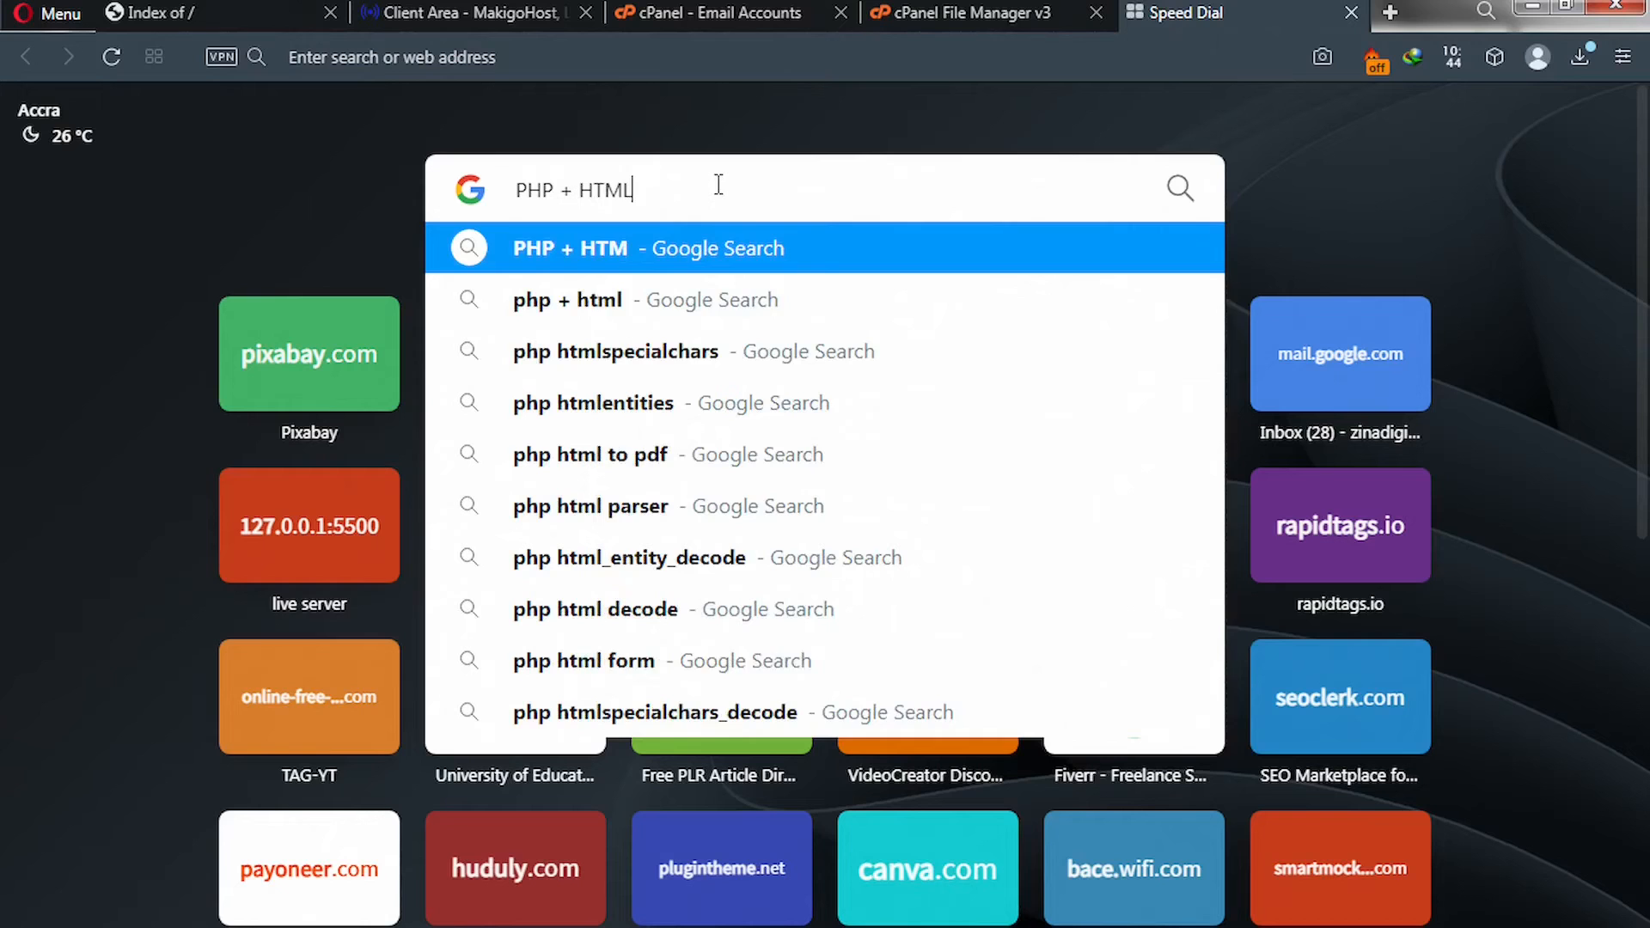
type(" +")
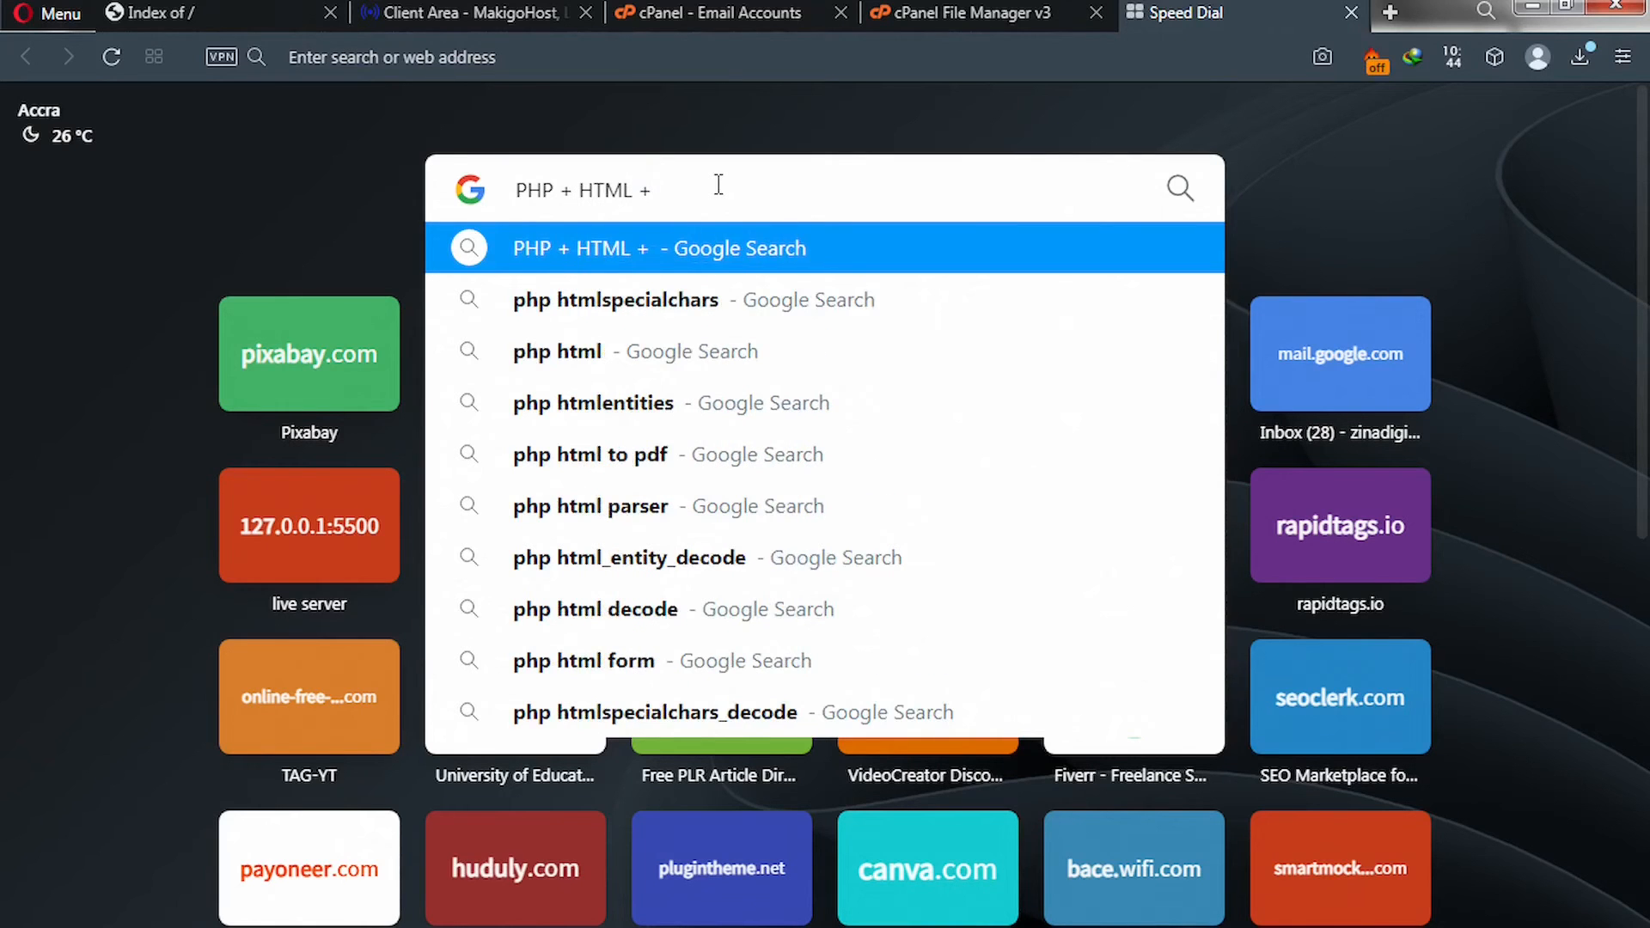
type(" CSS")
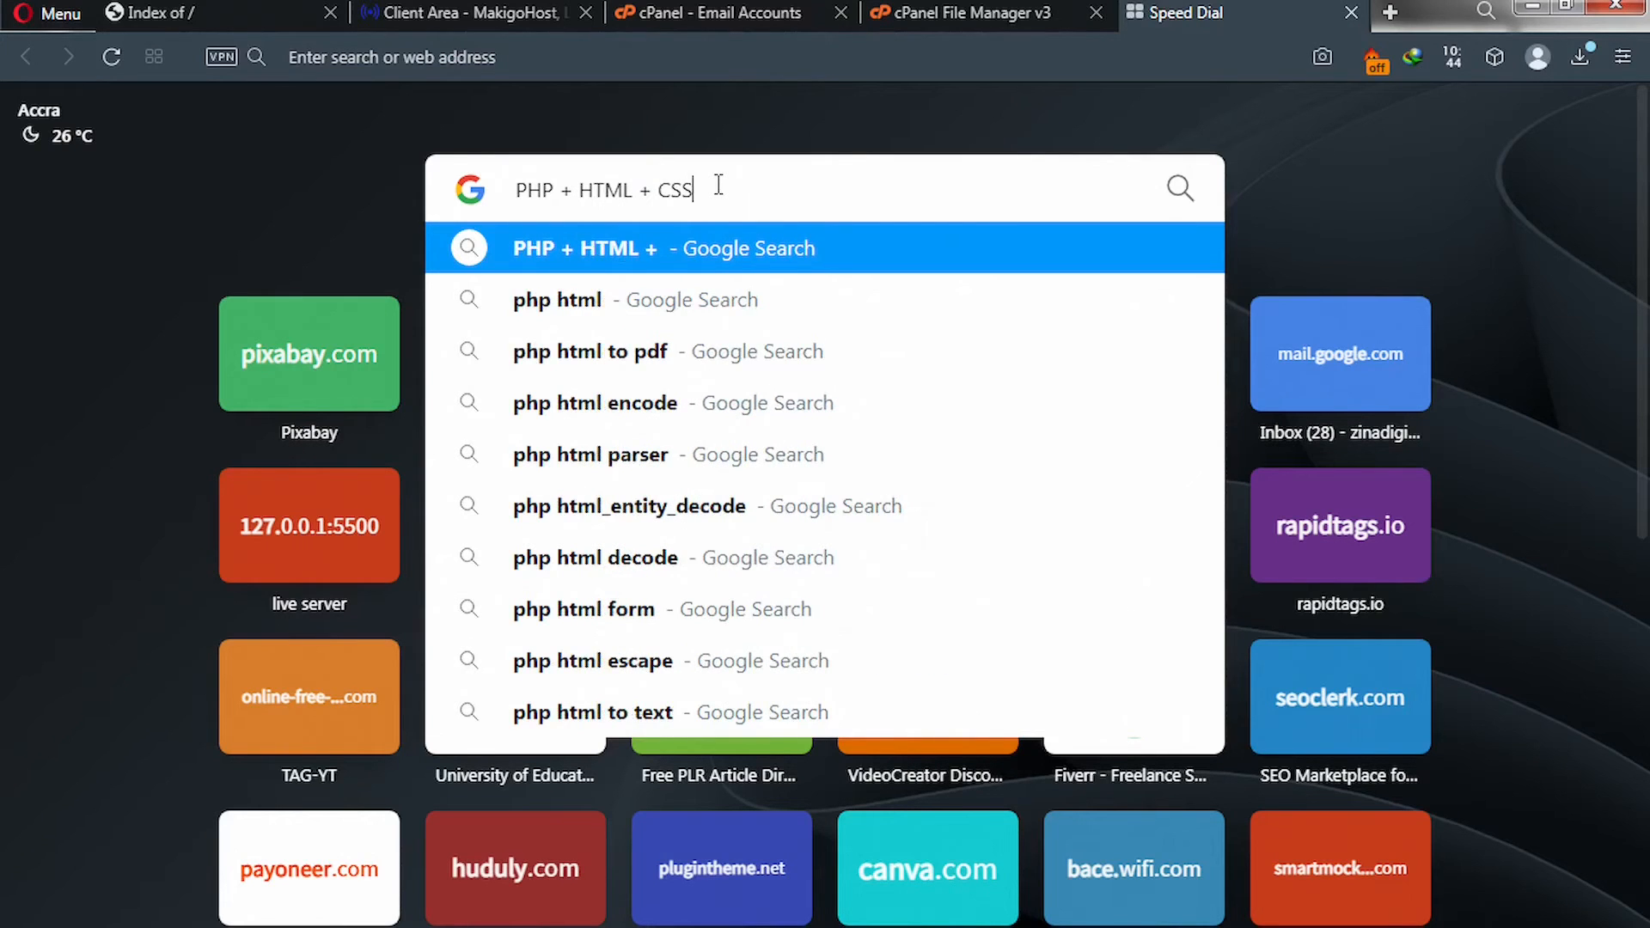
type(" +")
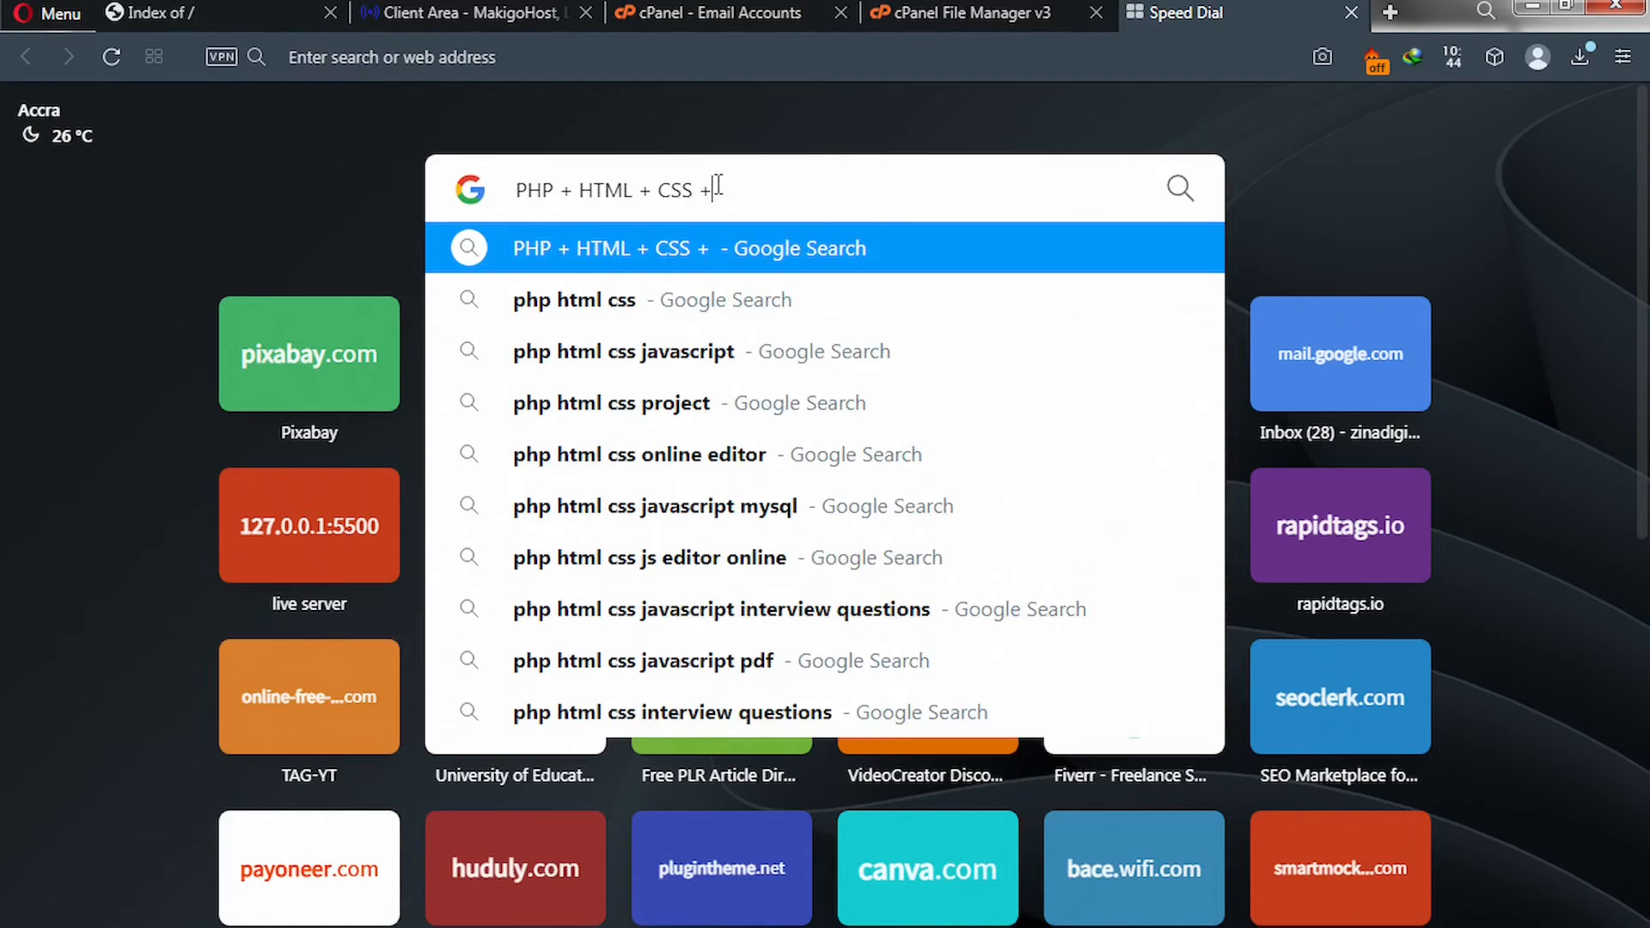
type(" JS")
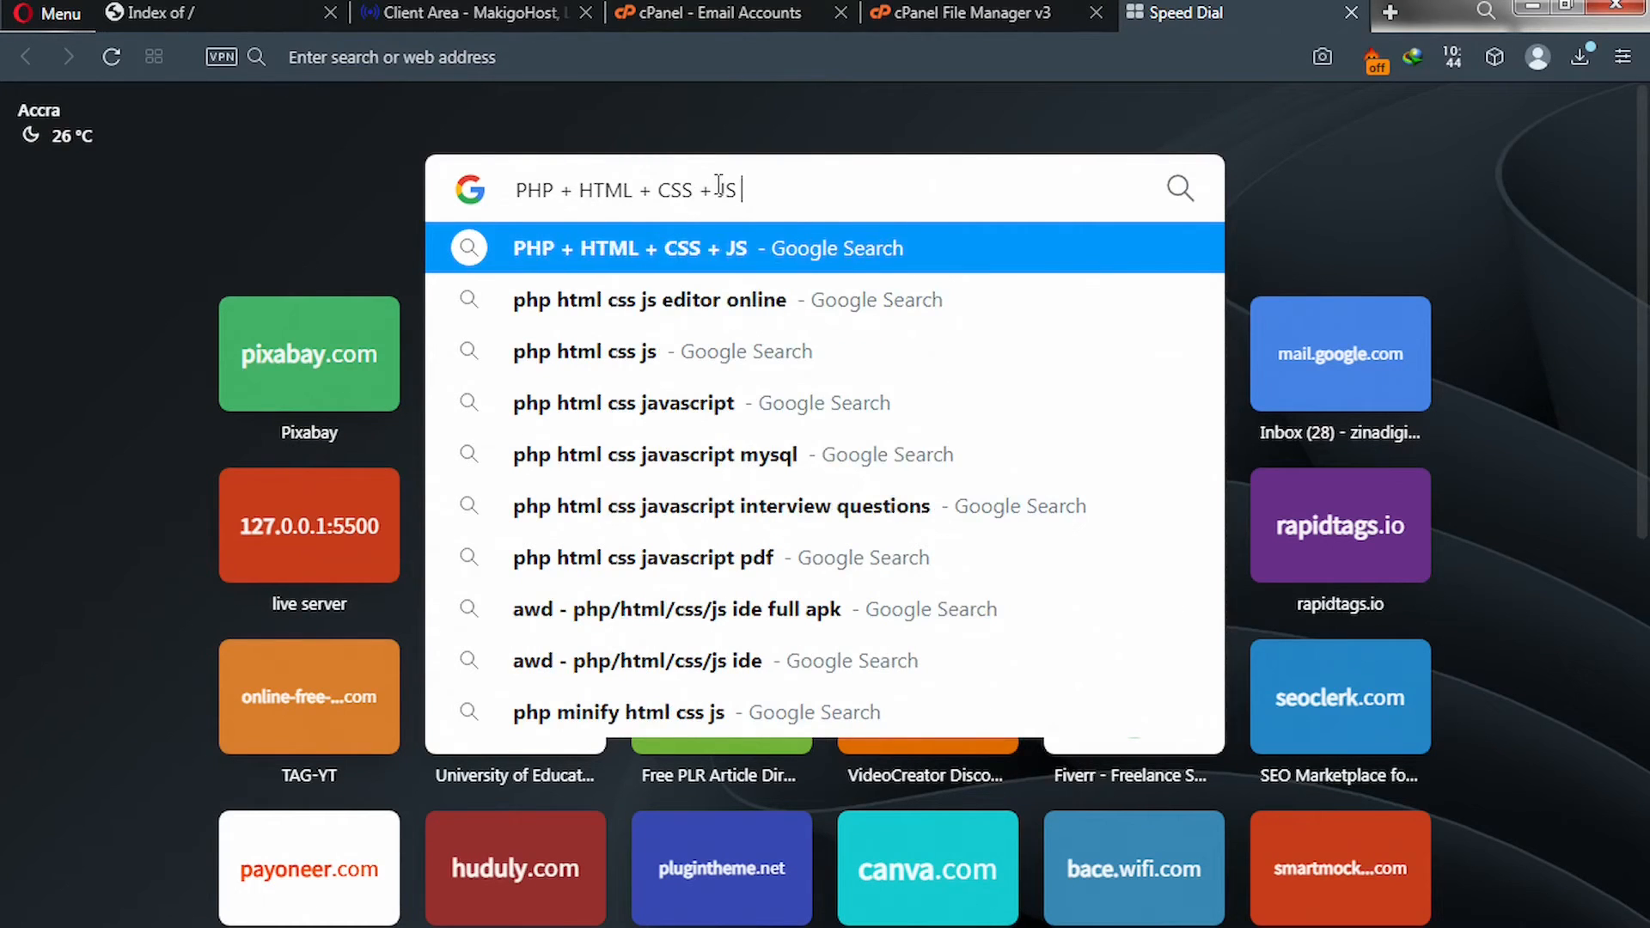
type(" + ")
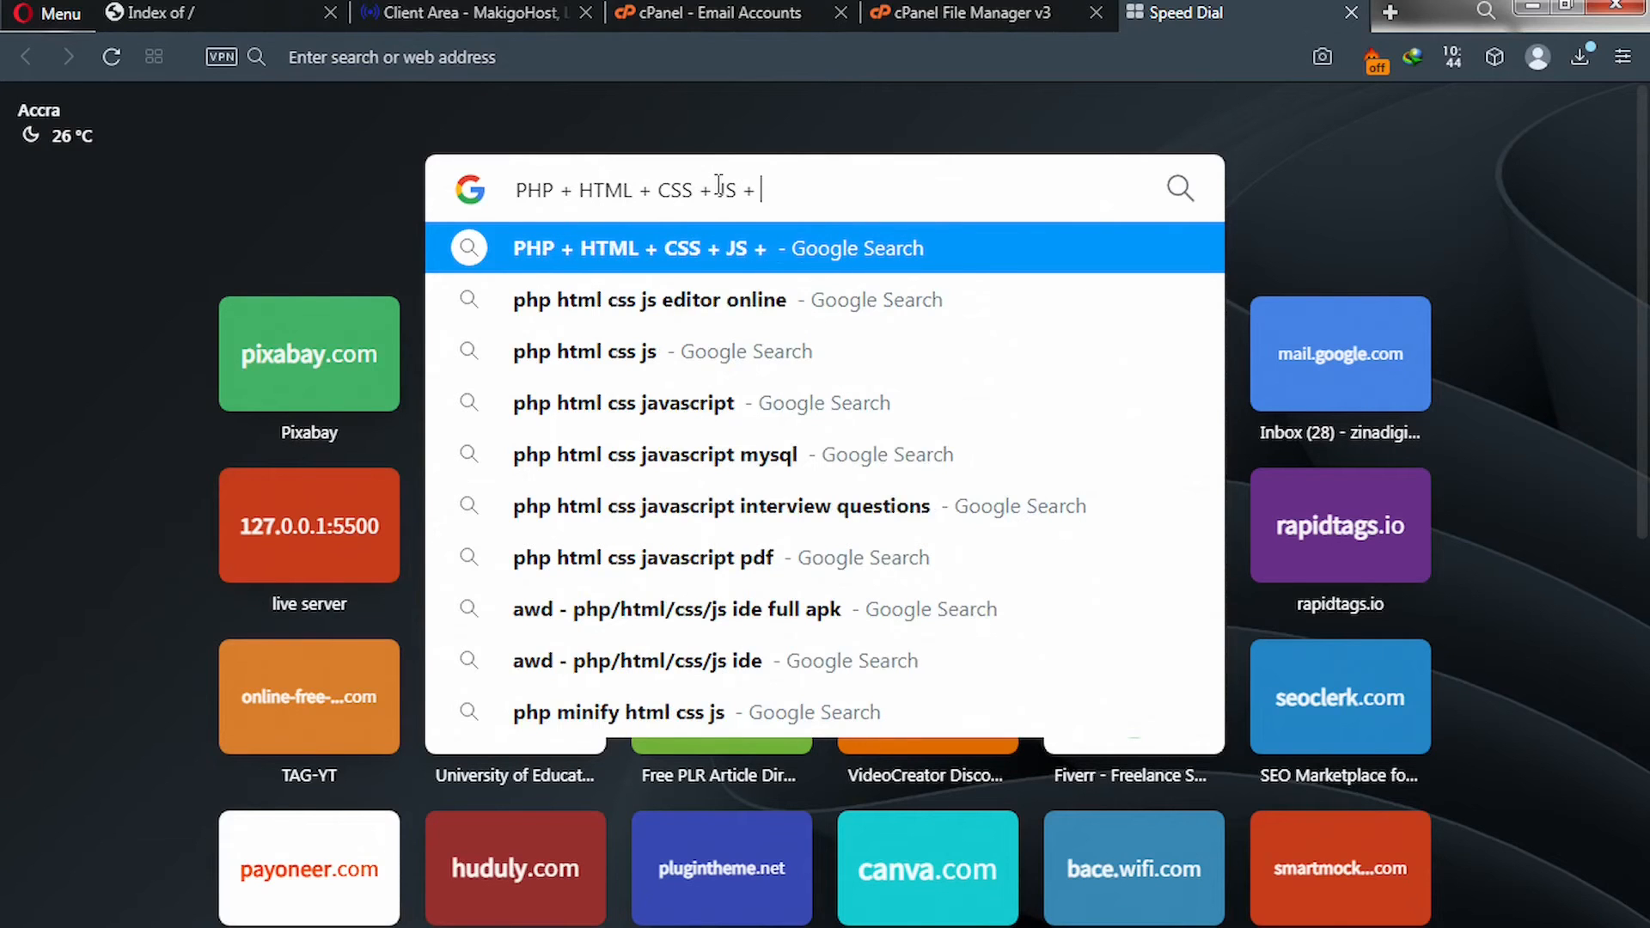
type("MY")
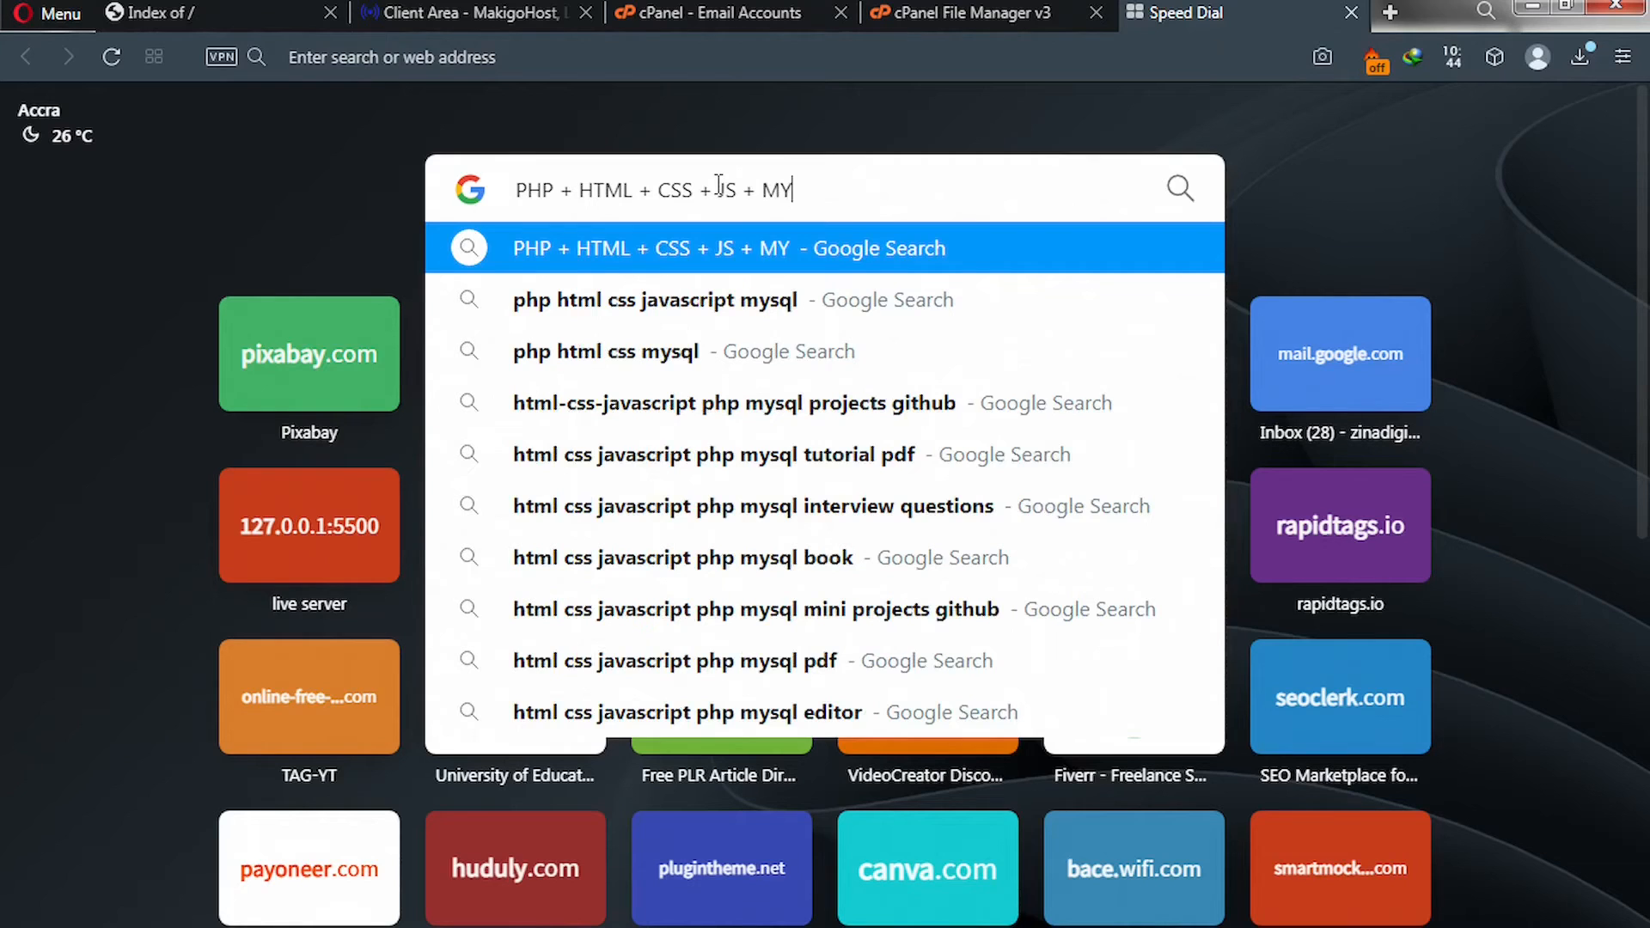
type("S")
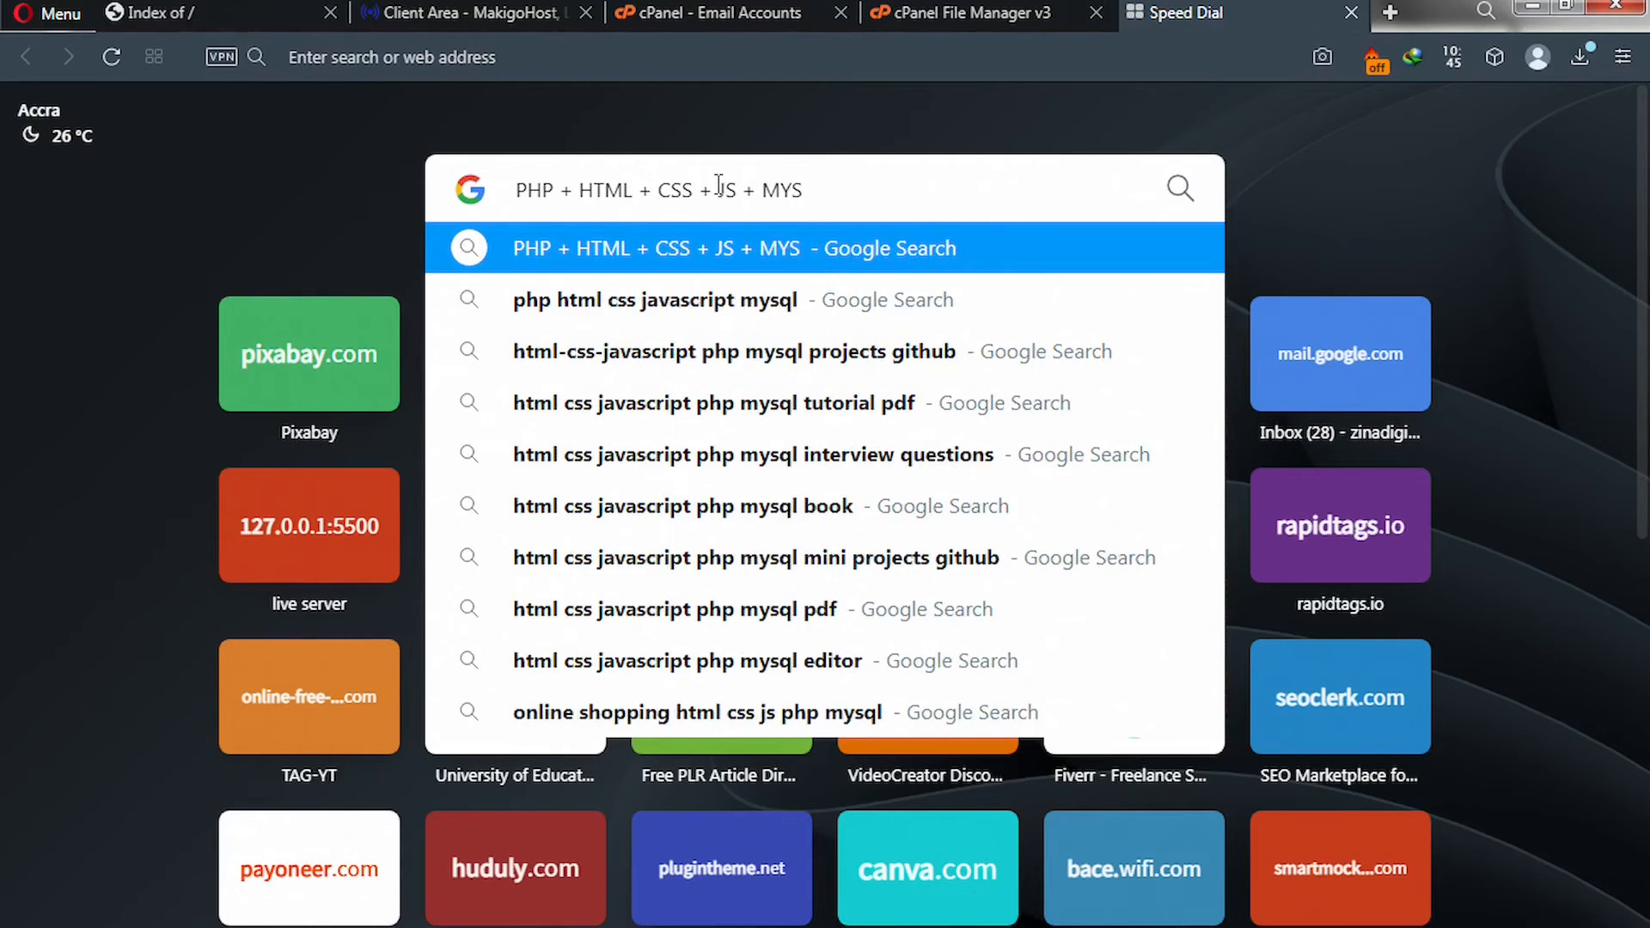
type("QL")
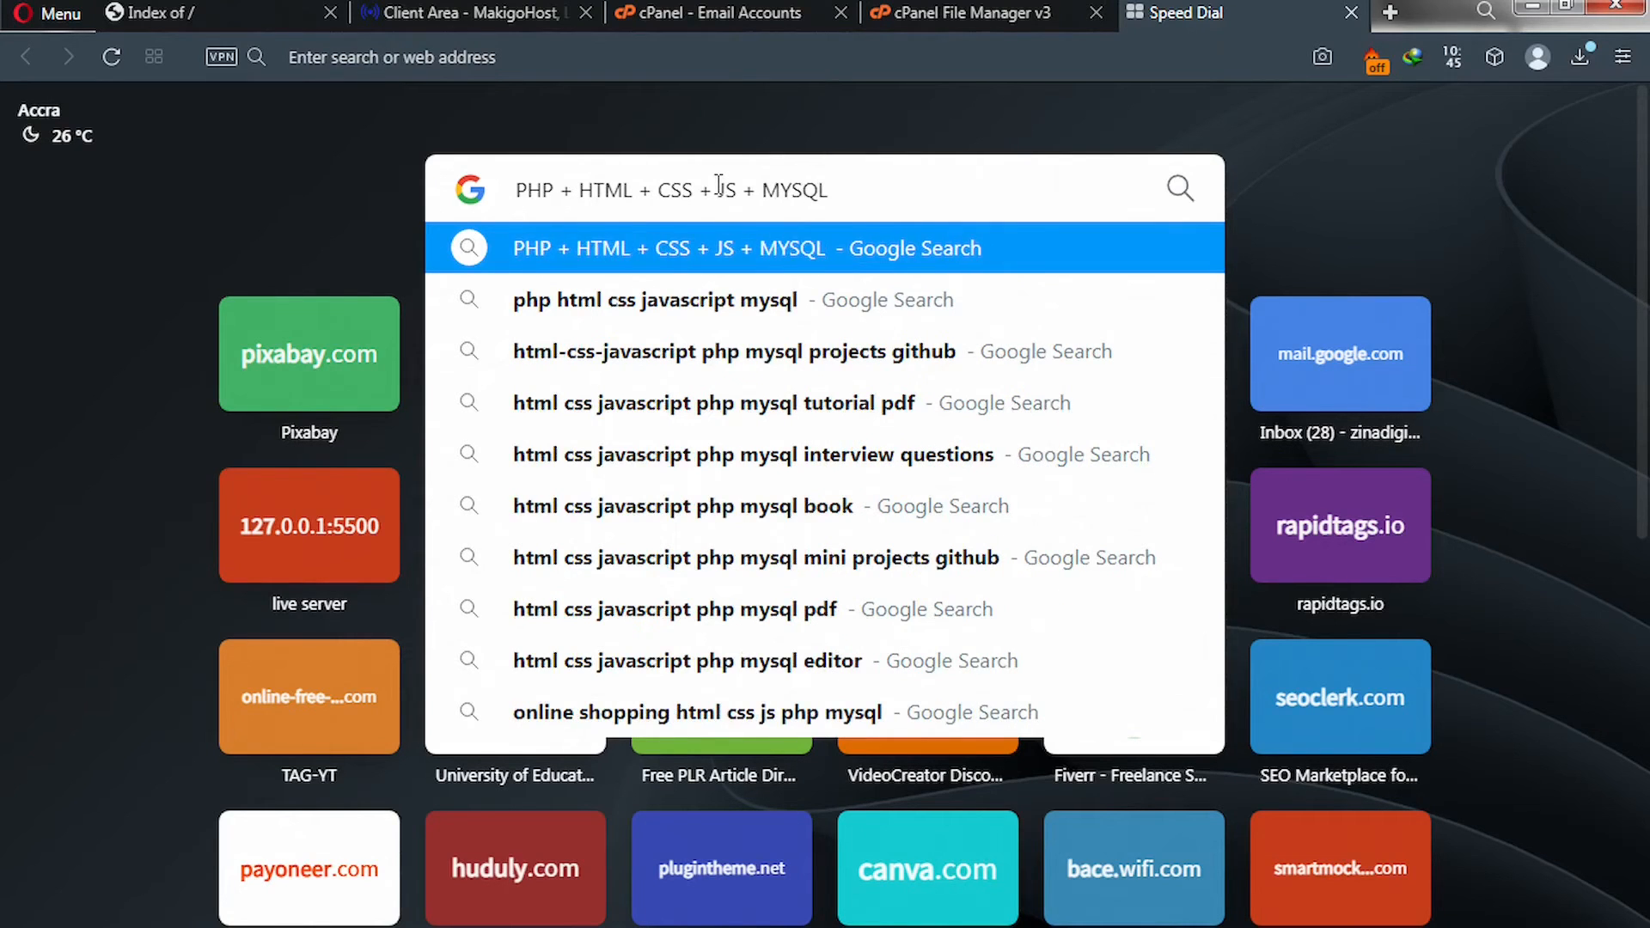
type("I")
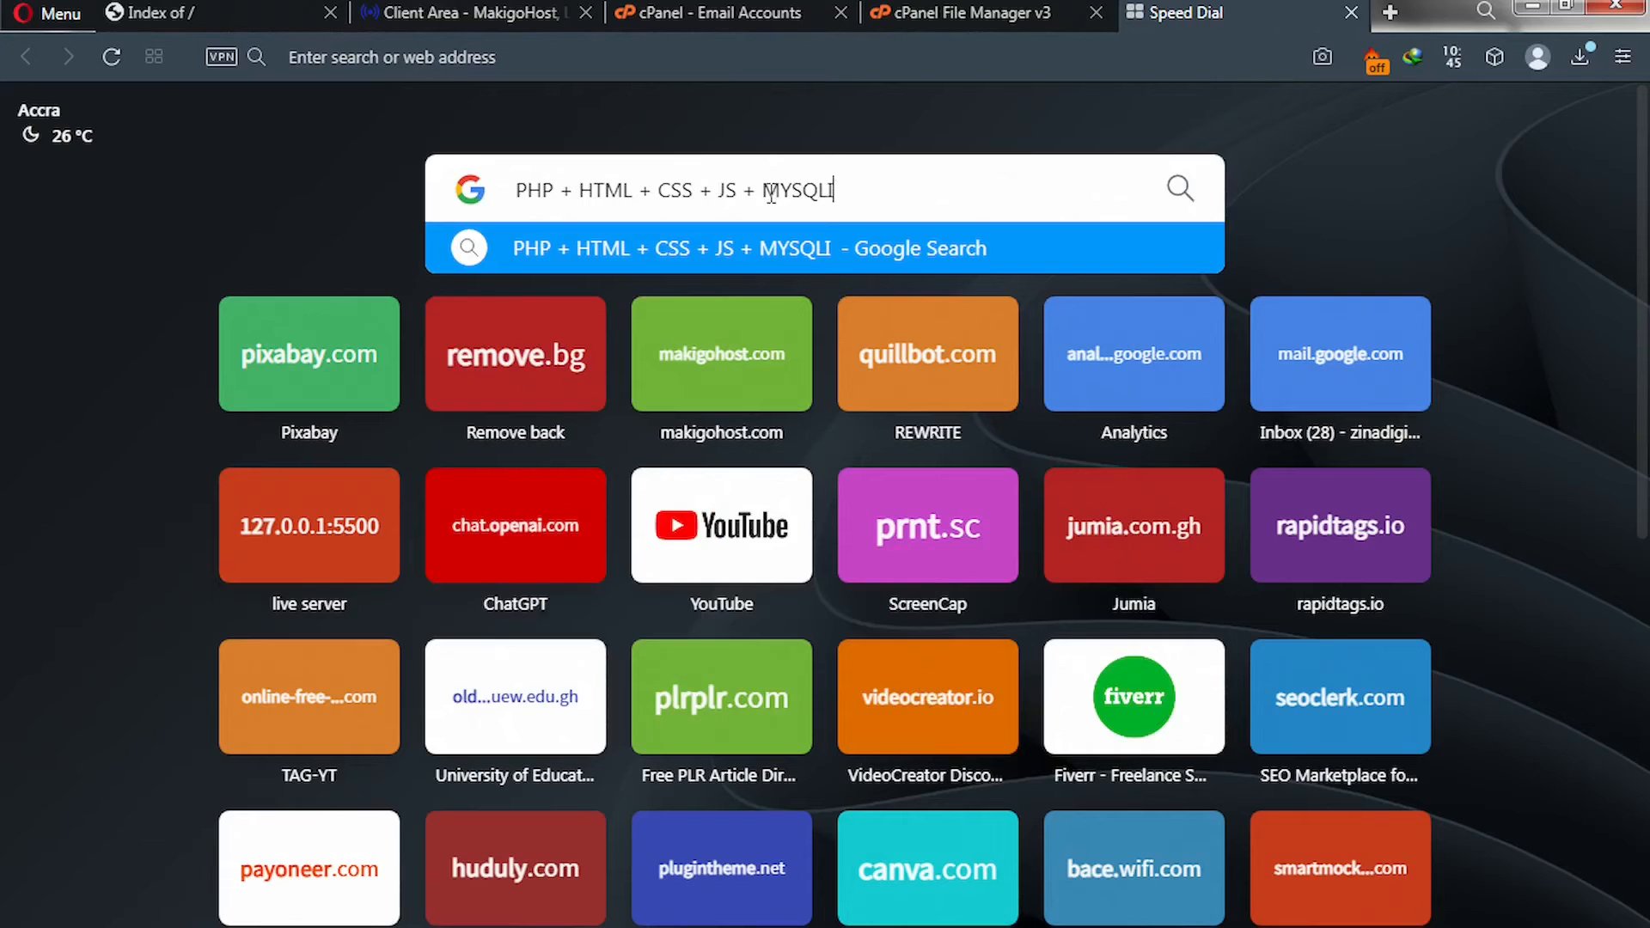
left_click_drag(514, 188, 886, 199)
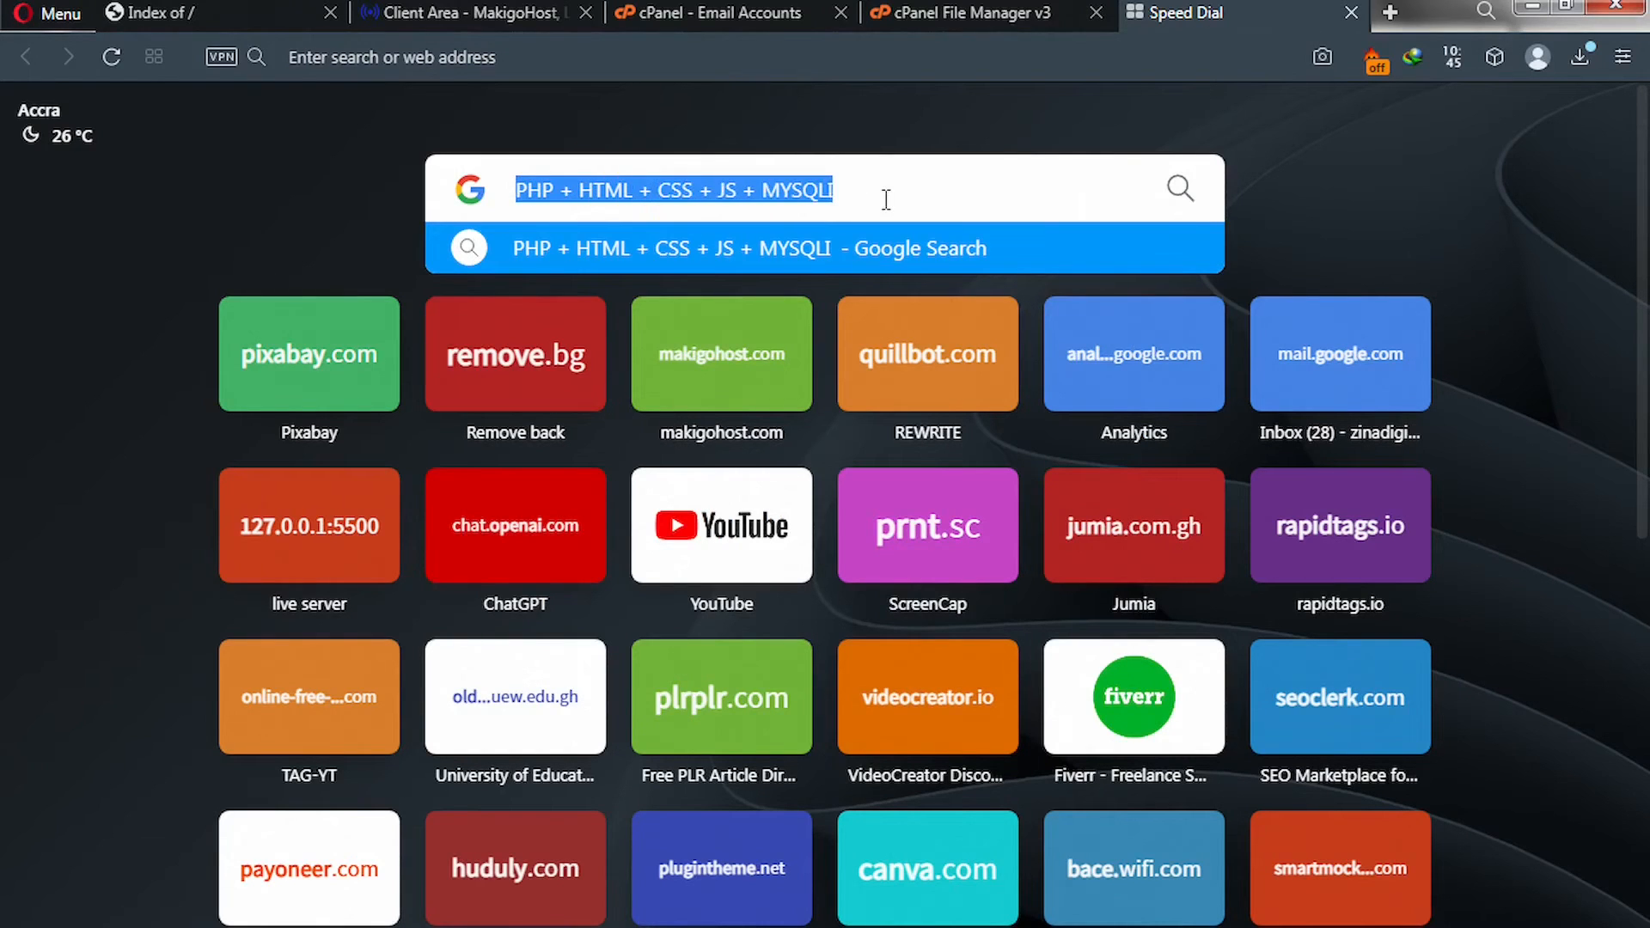
left_click(886, 199)
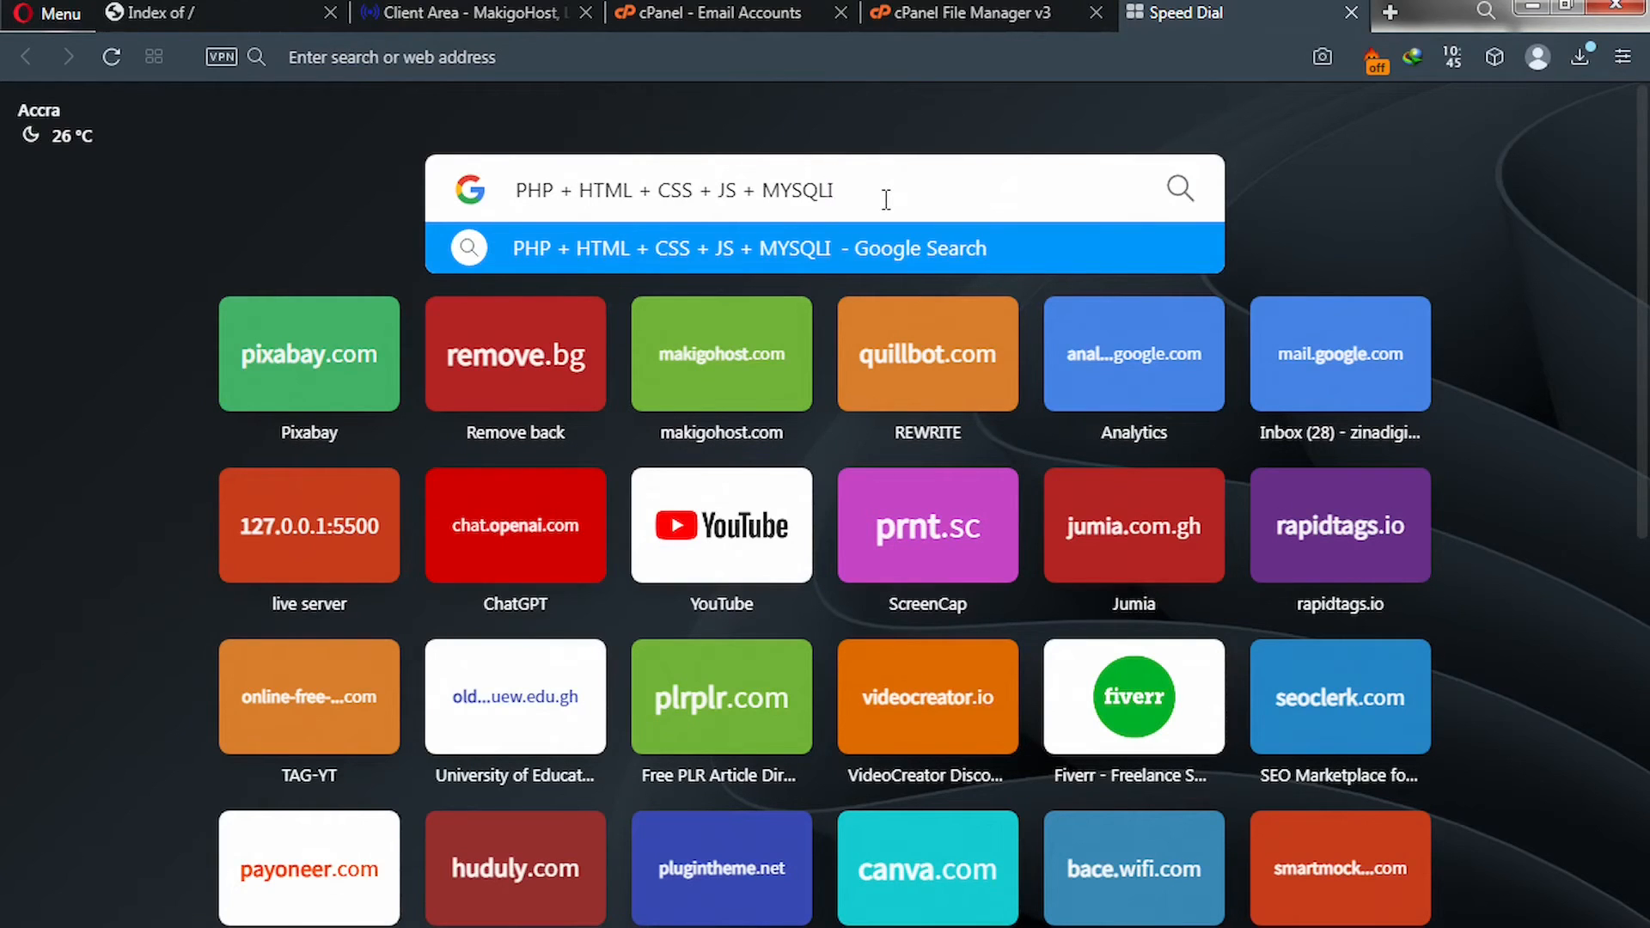
left_click_drag(830, 202, 484, 185)
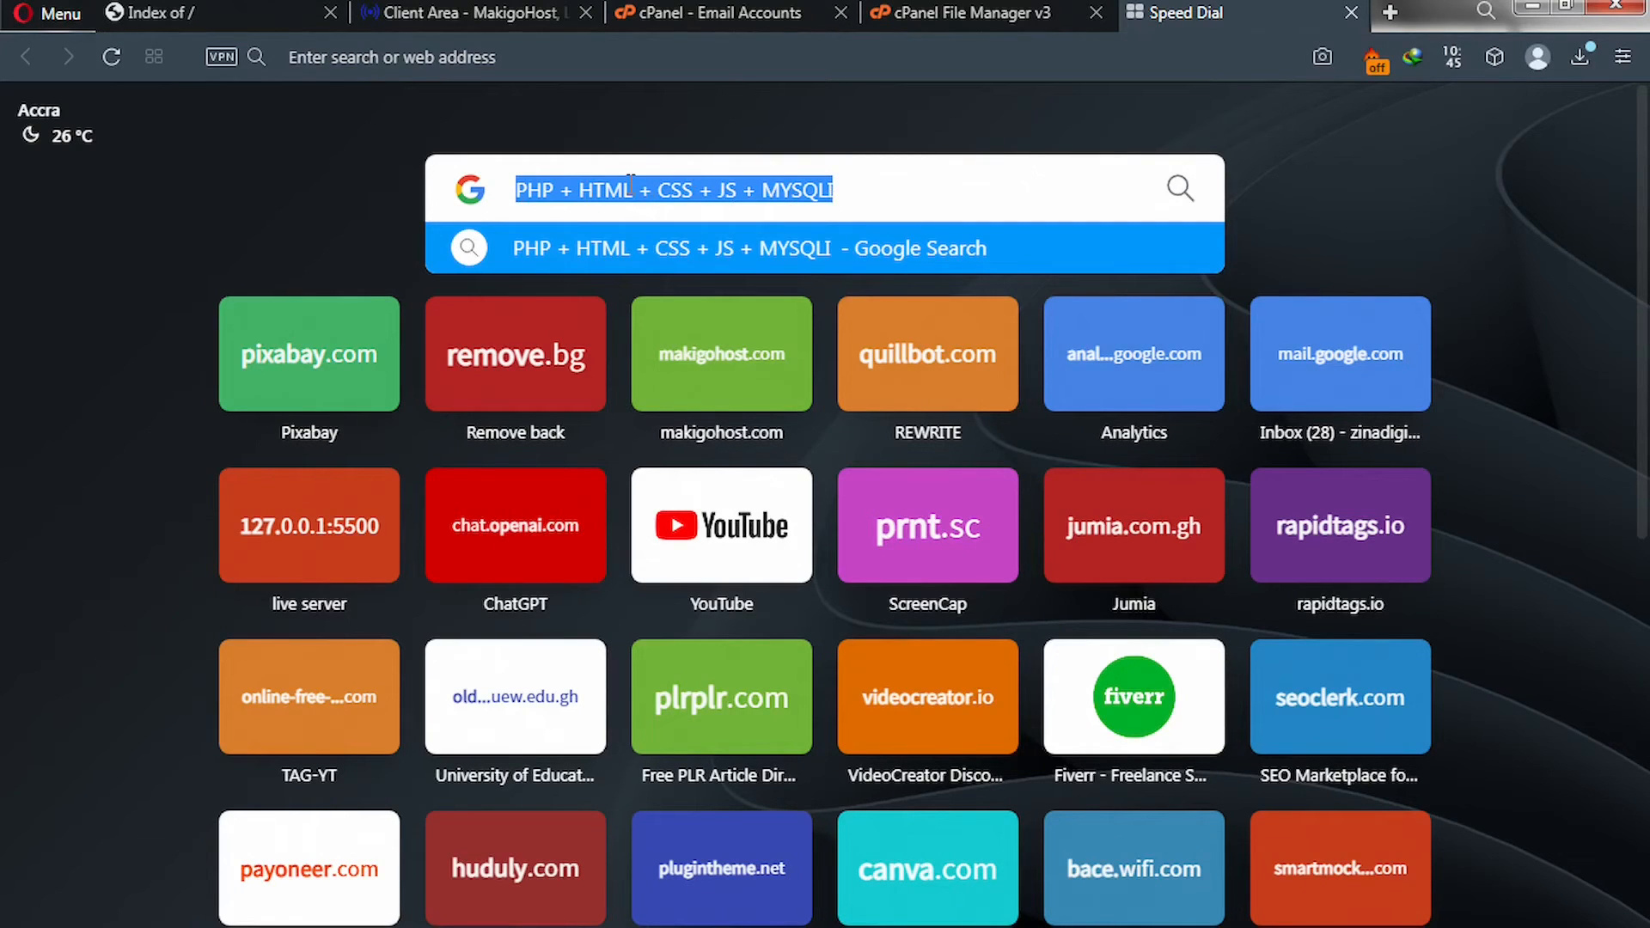
Go to CodeCanyon's AdsRock item page and scroll through its feature lists and back up.
left_click(905, 61)
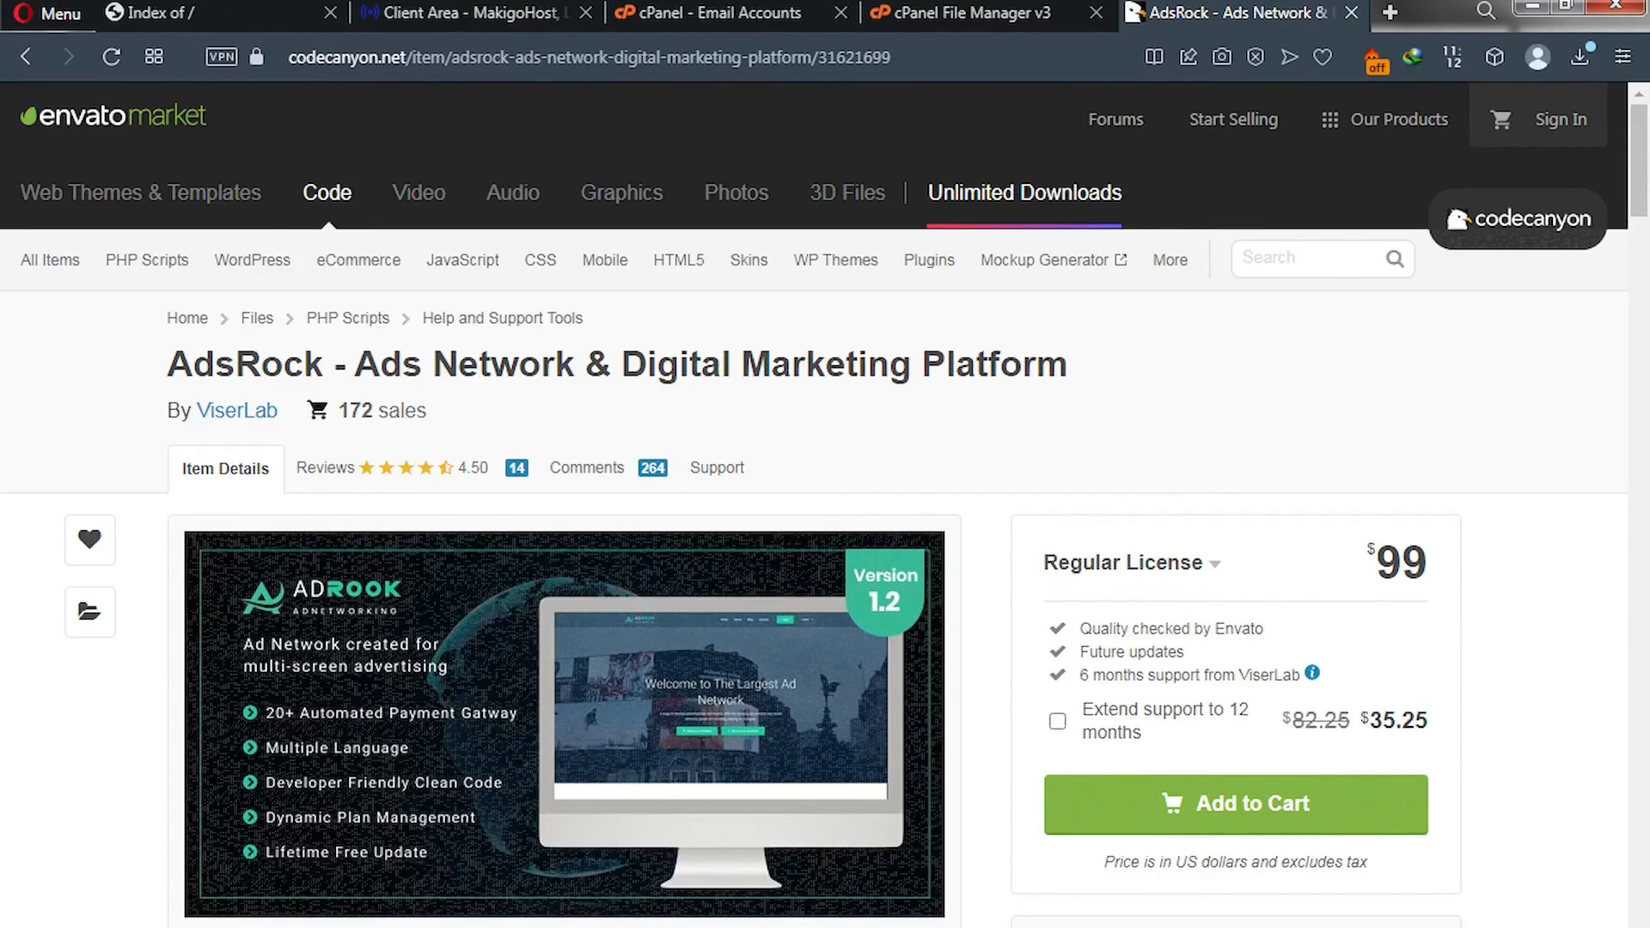
mouse_move(433, 613)
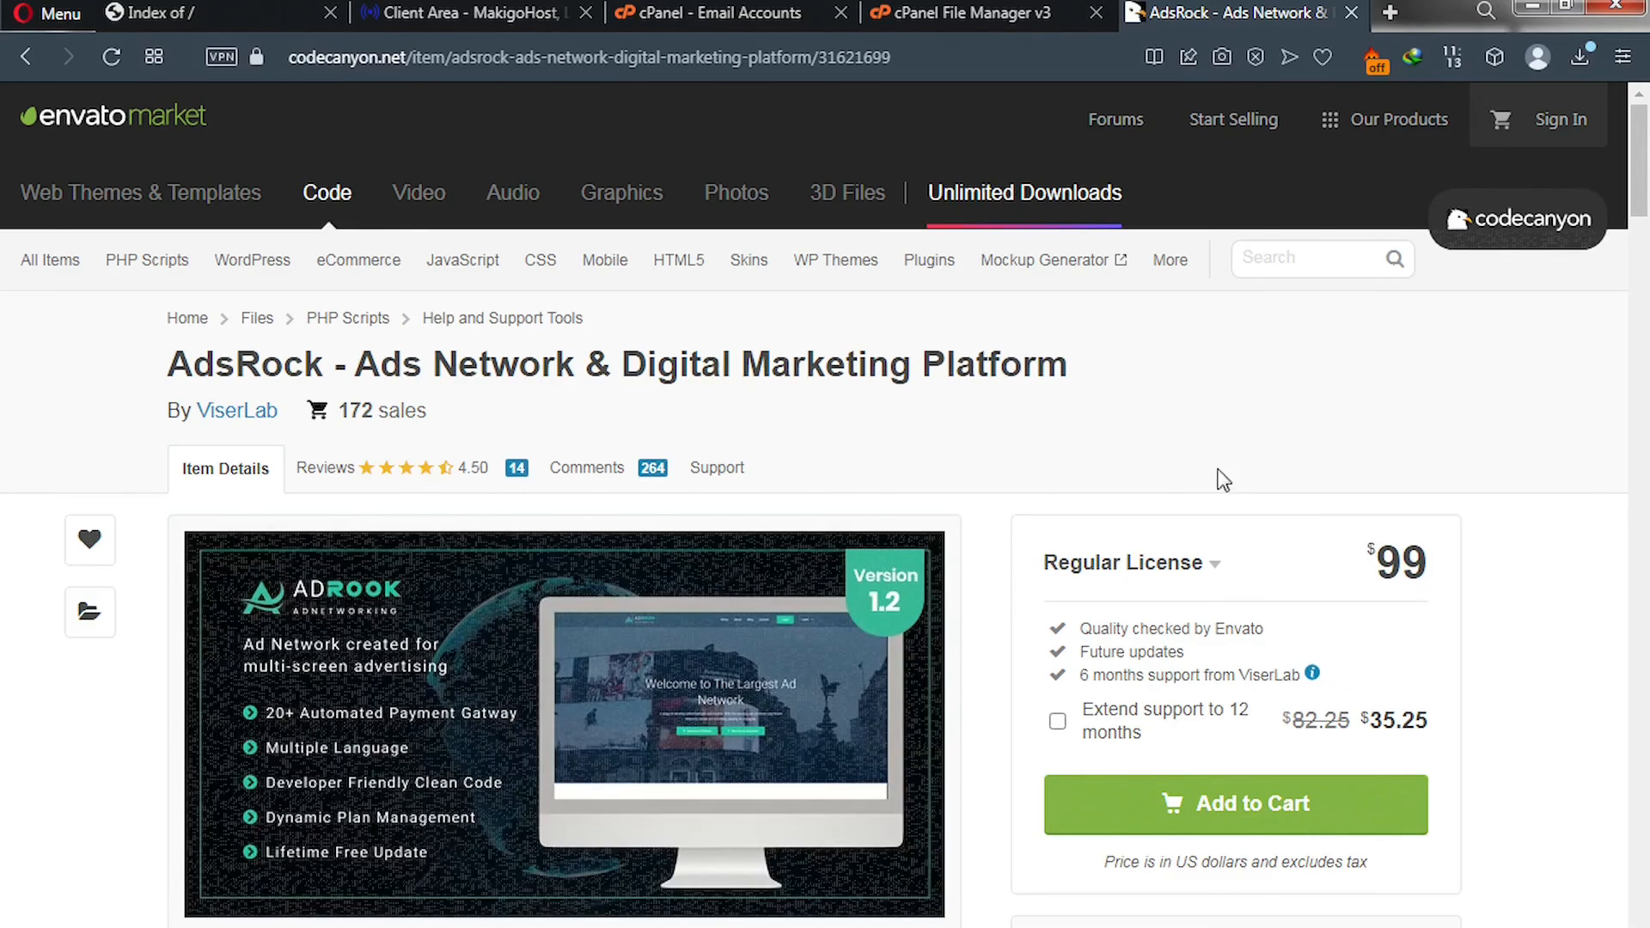
scroll(1091, 456, "down", 3)
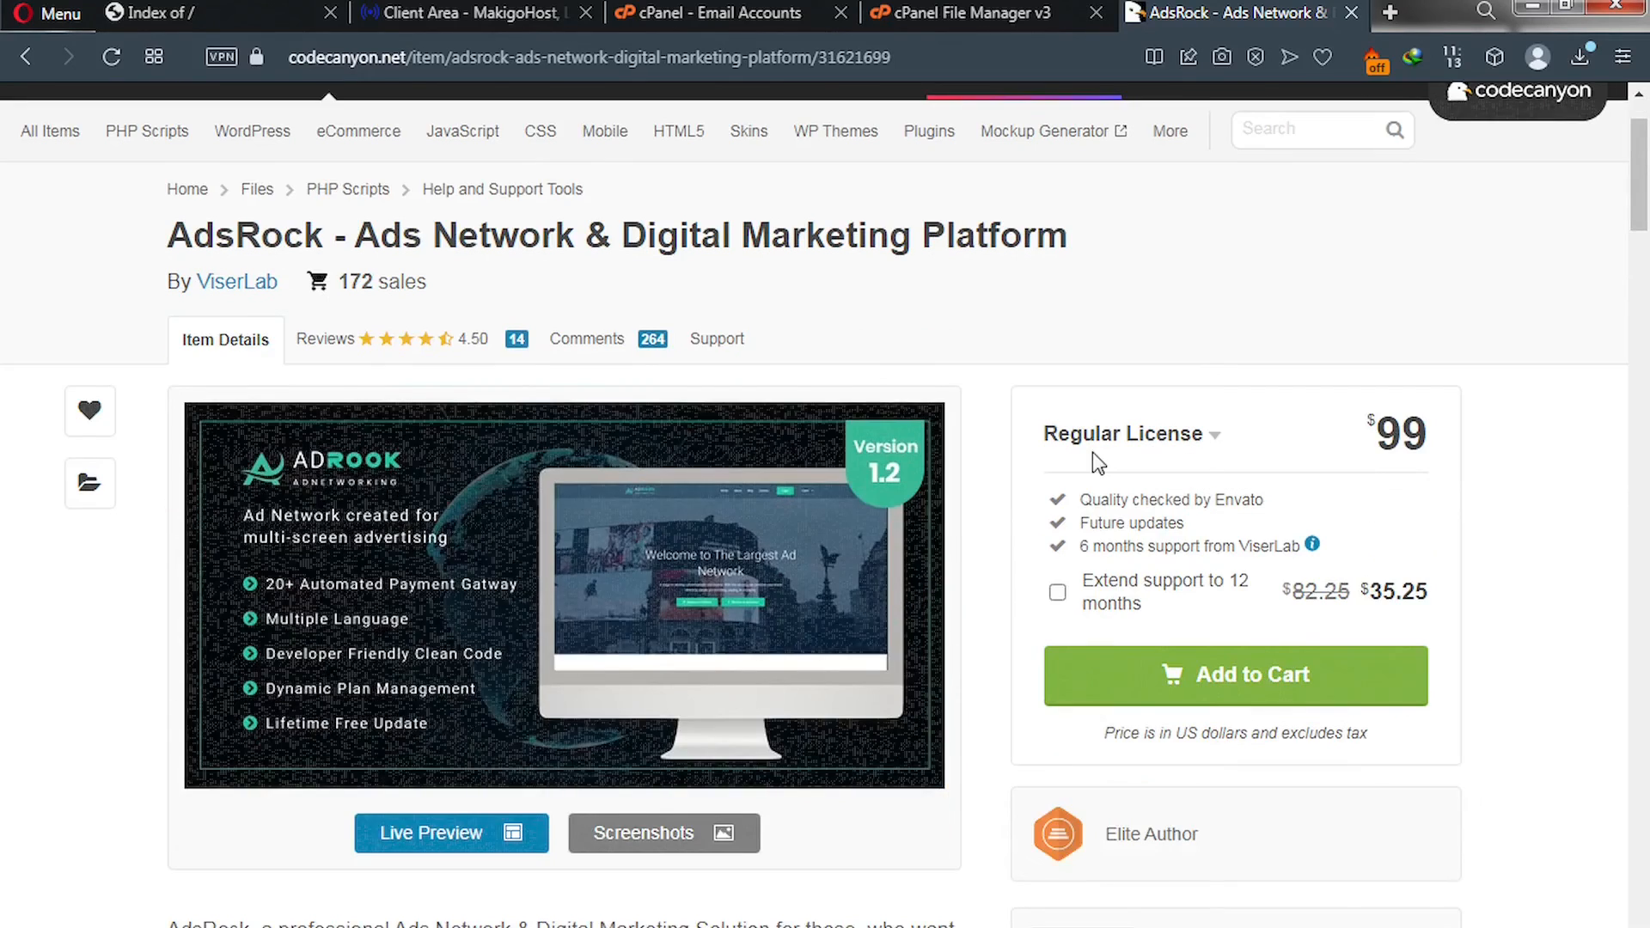
scroll(1059, 500, "down", 5)
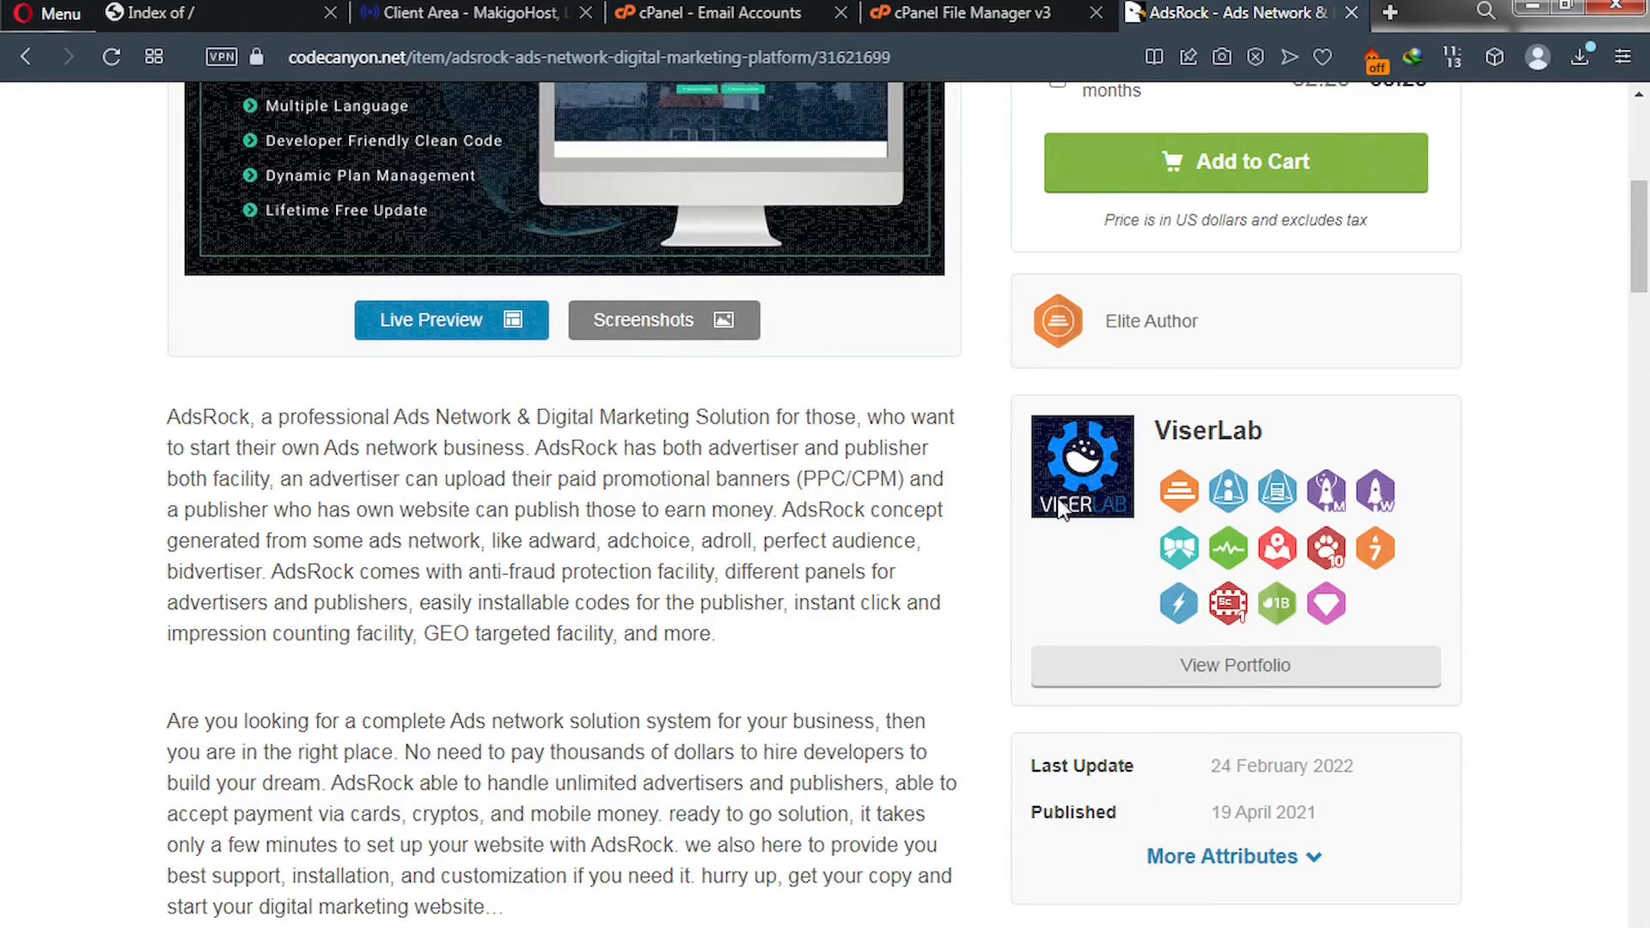
scroll(1063, 511, "down", 6)
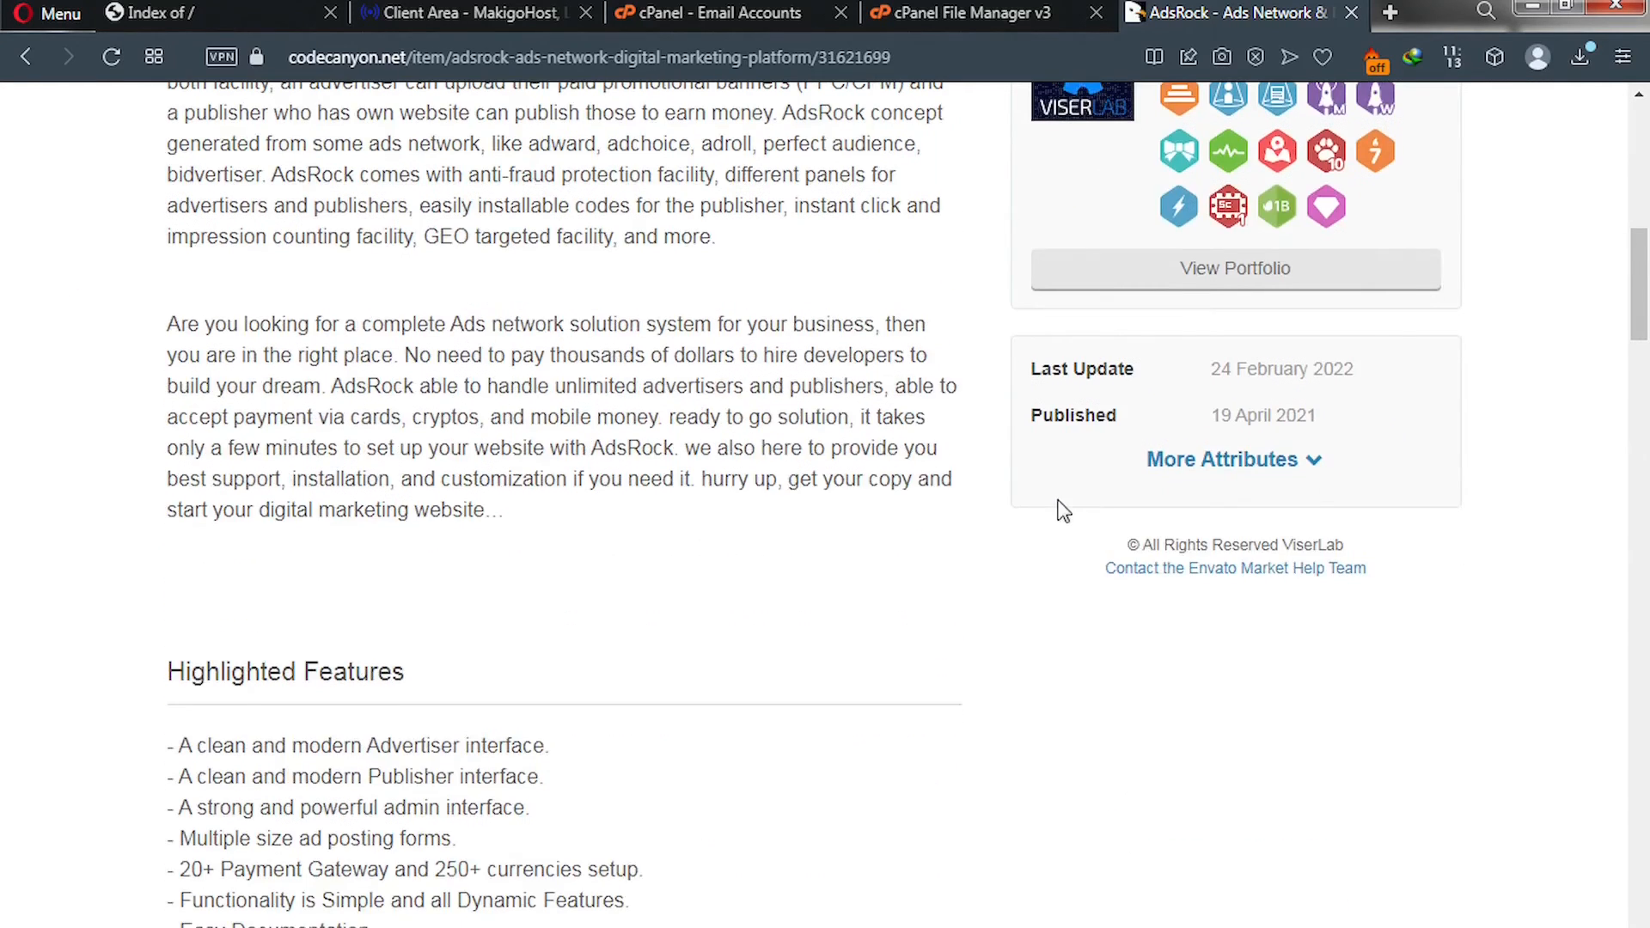
scroll(1060, 515, "down", 5)
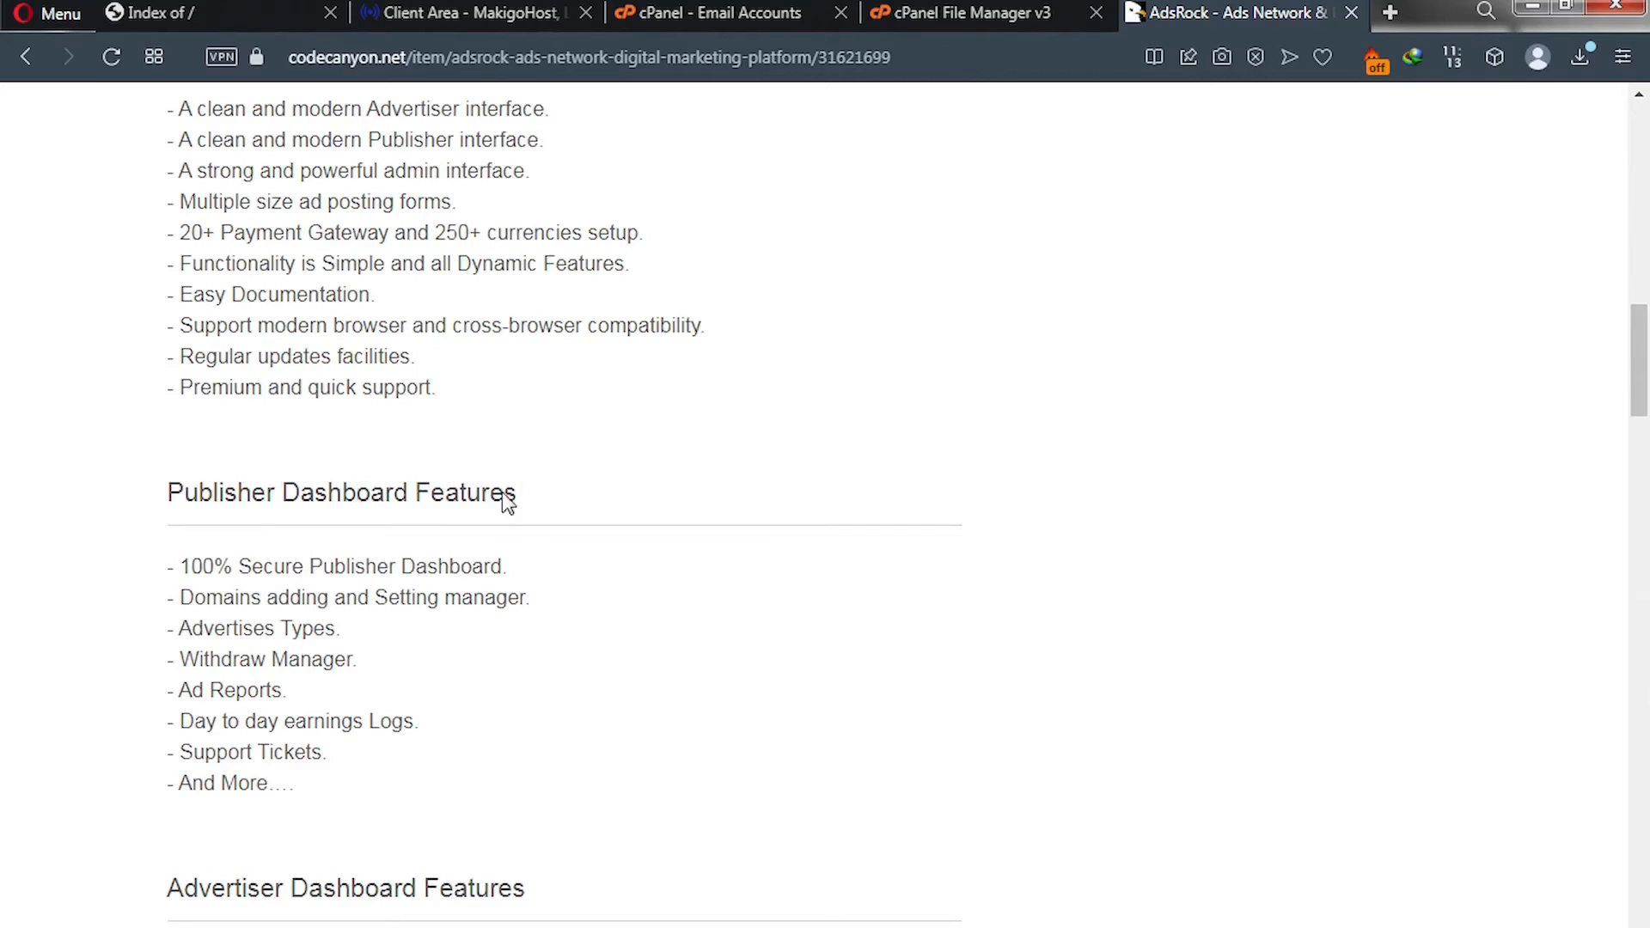
scroll(440, 544, "down", 3)
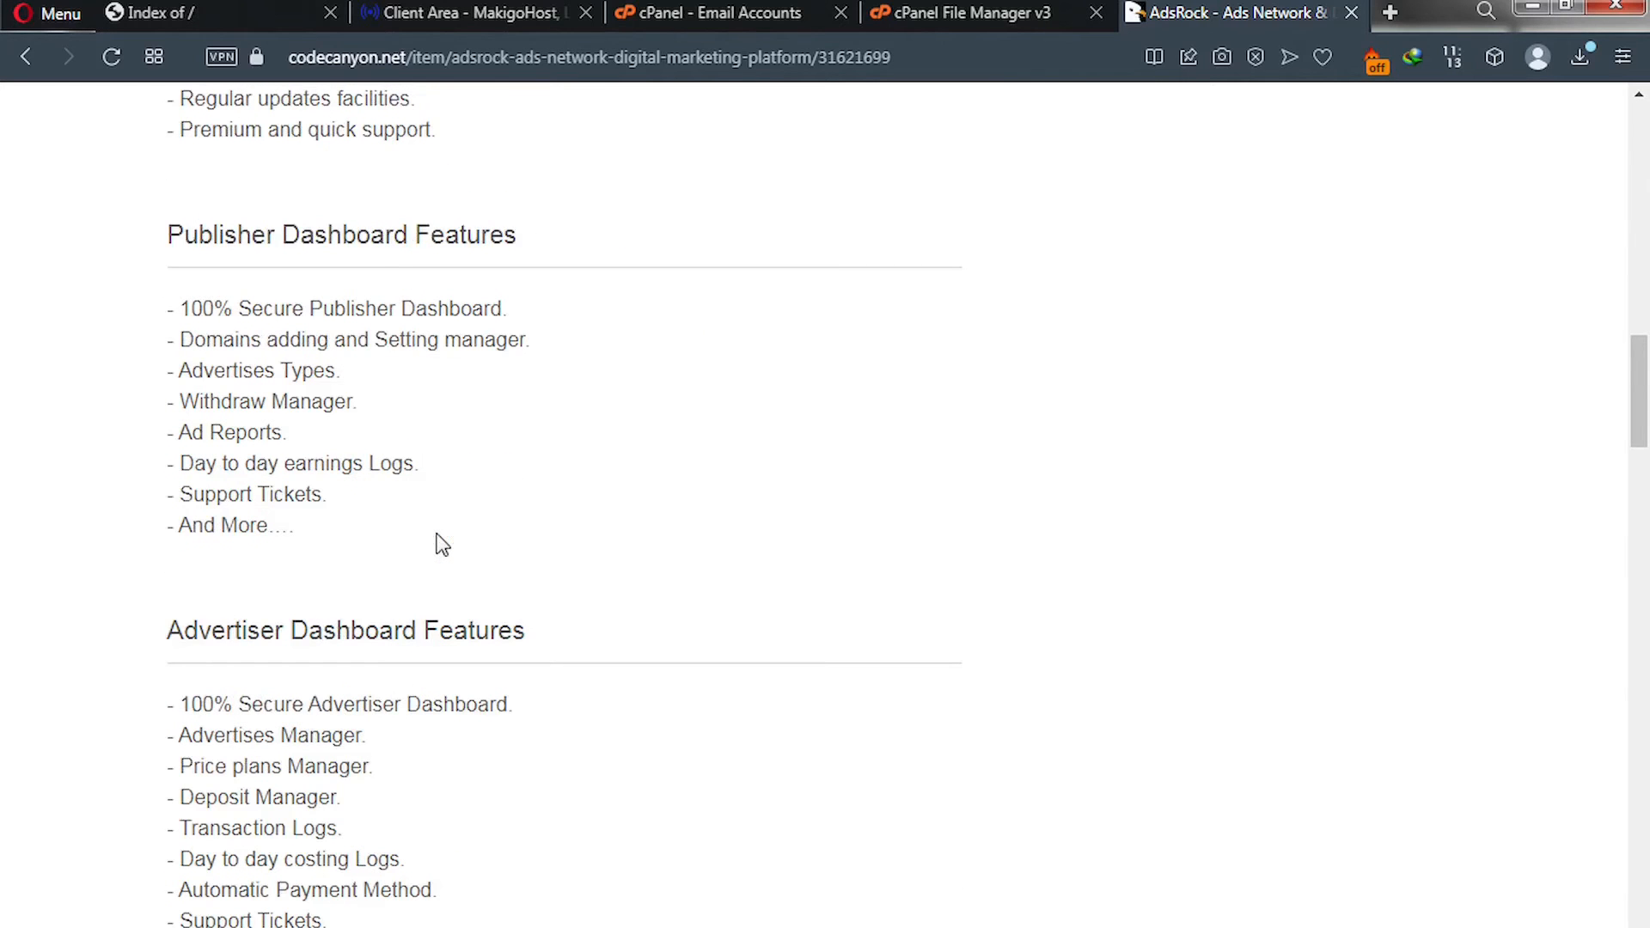
scroll(439, 544, "down", 6)
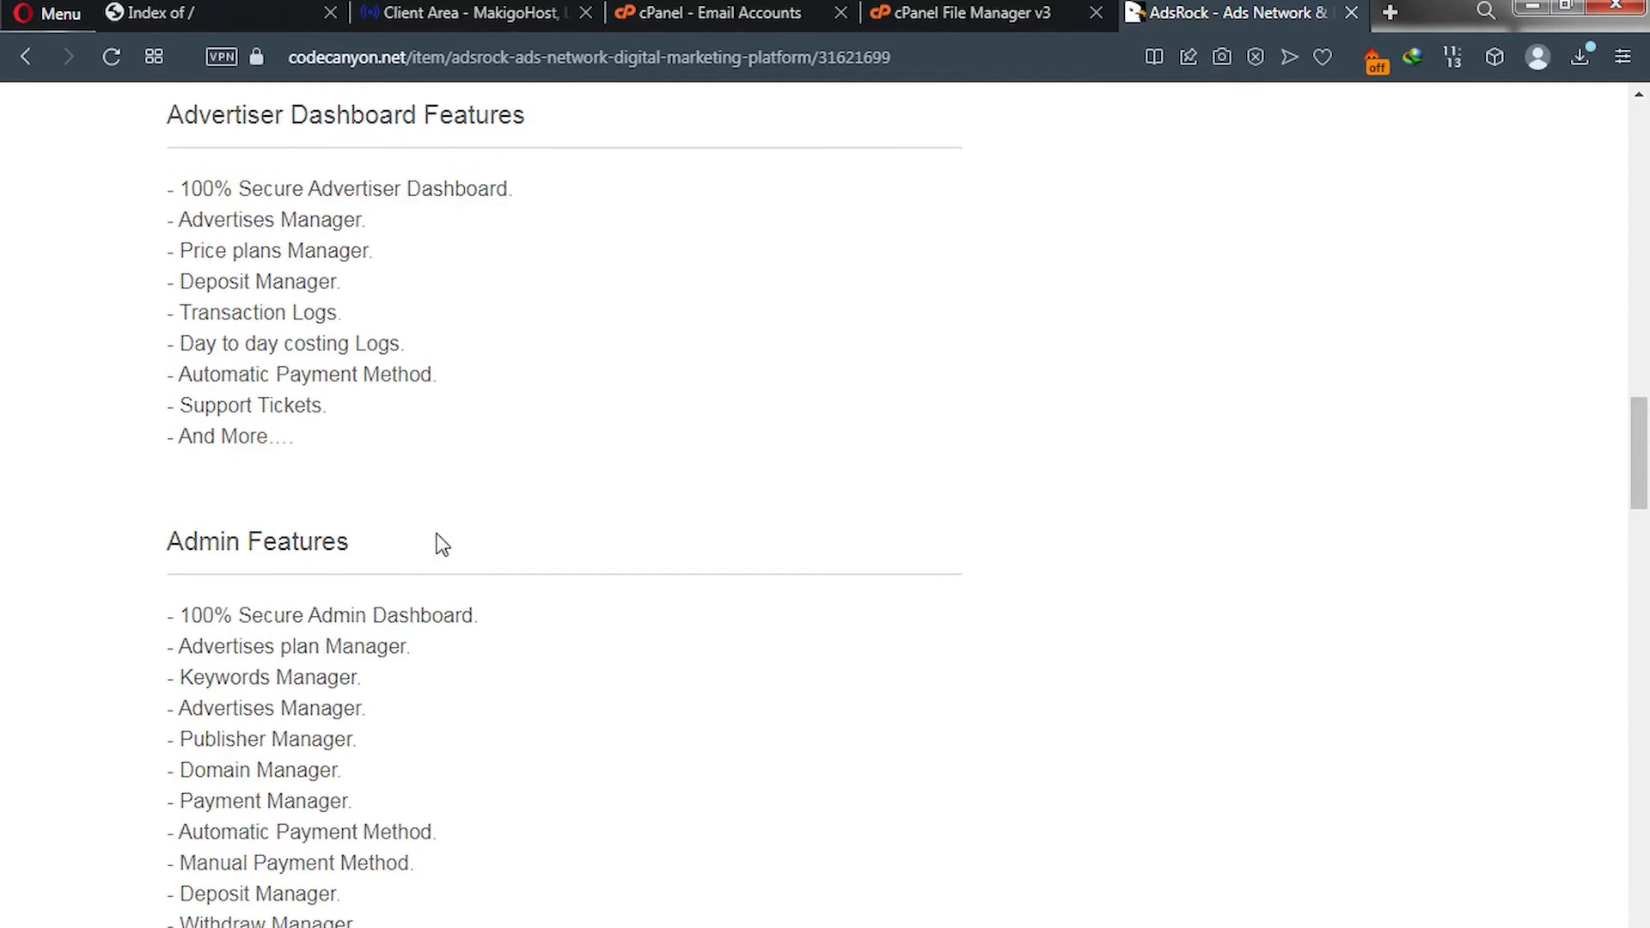
scroll(374, 514, "down", 7)
scroll(373, 508, "down", 3)
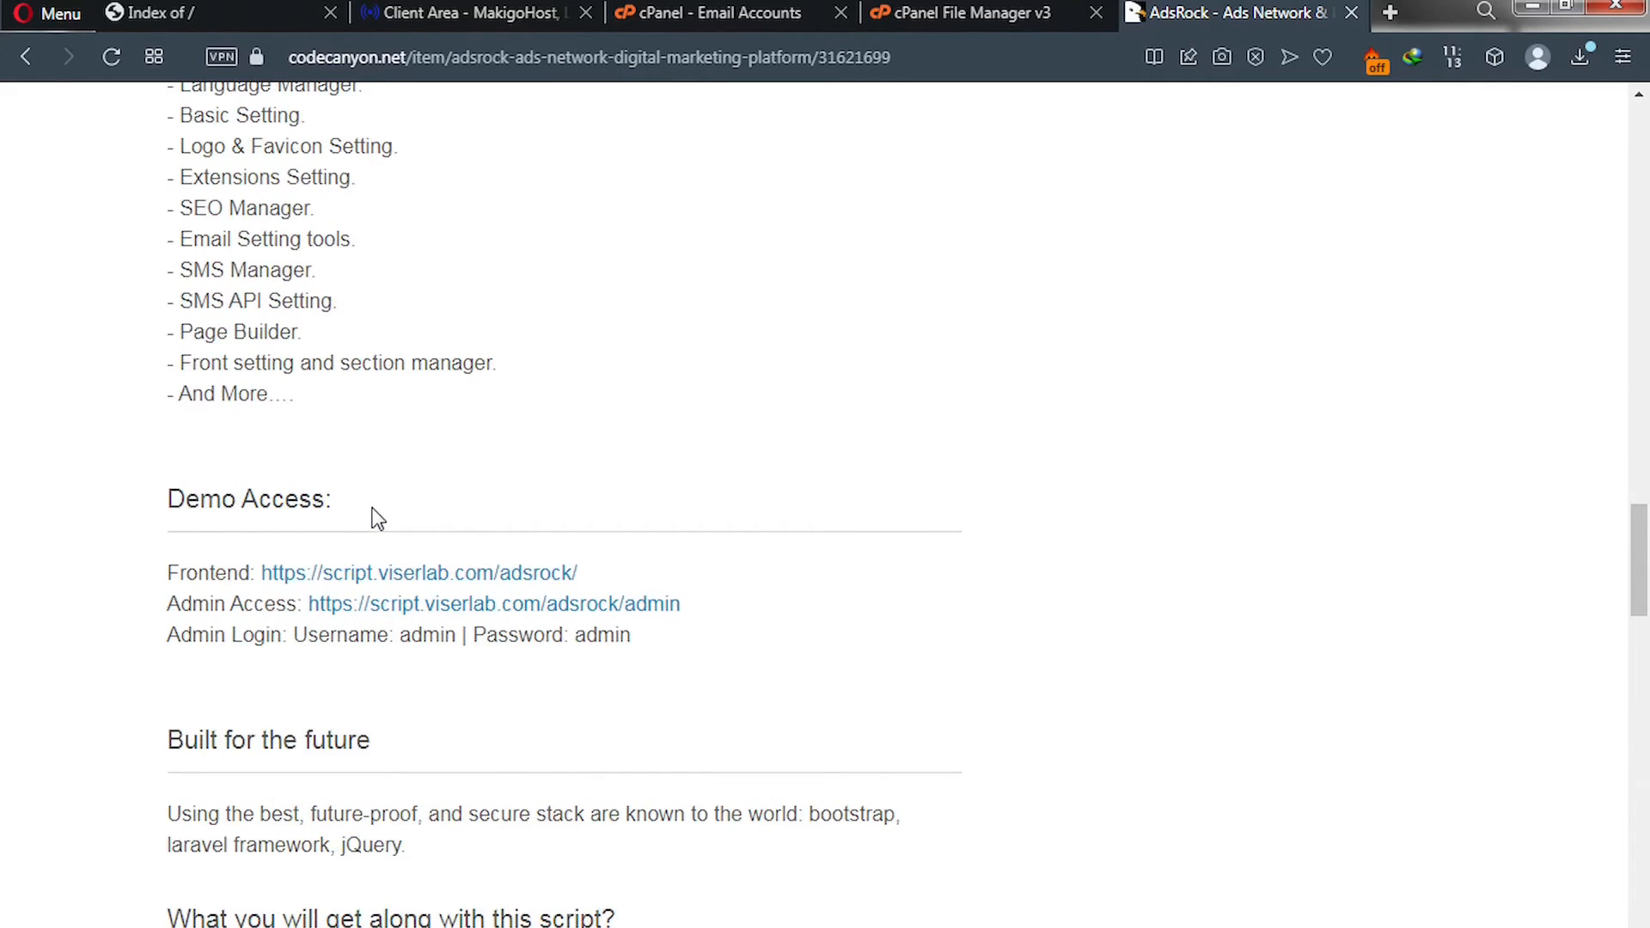
scroll(378, 519, "up", 3)
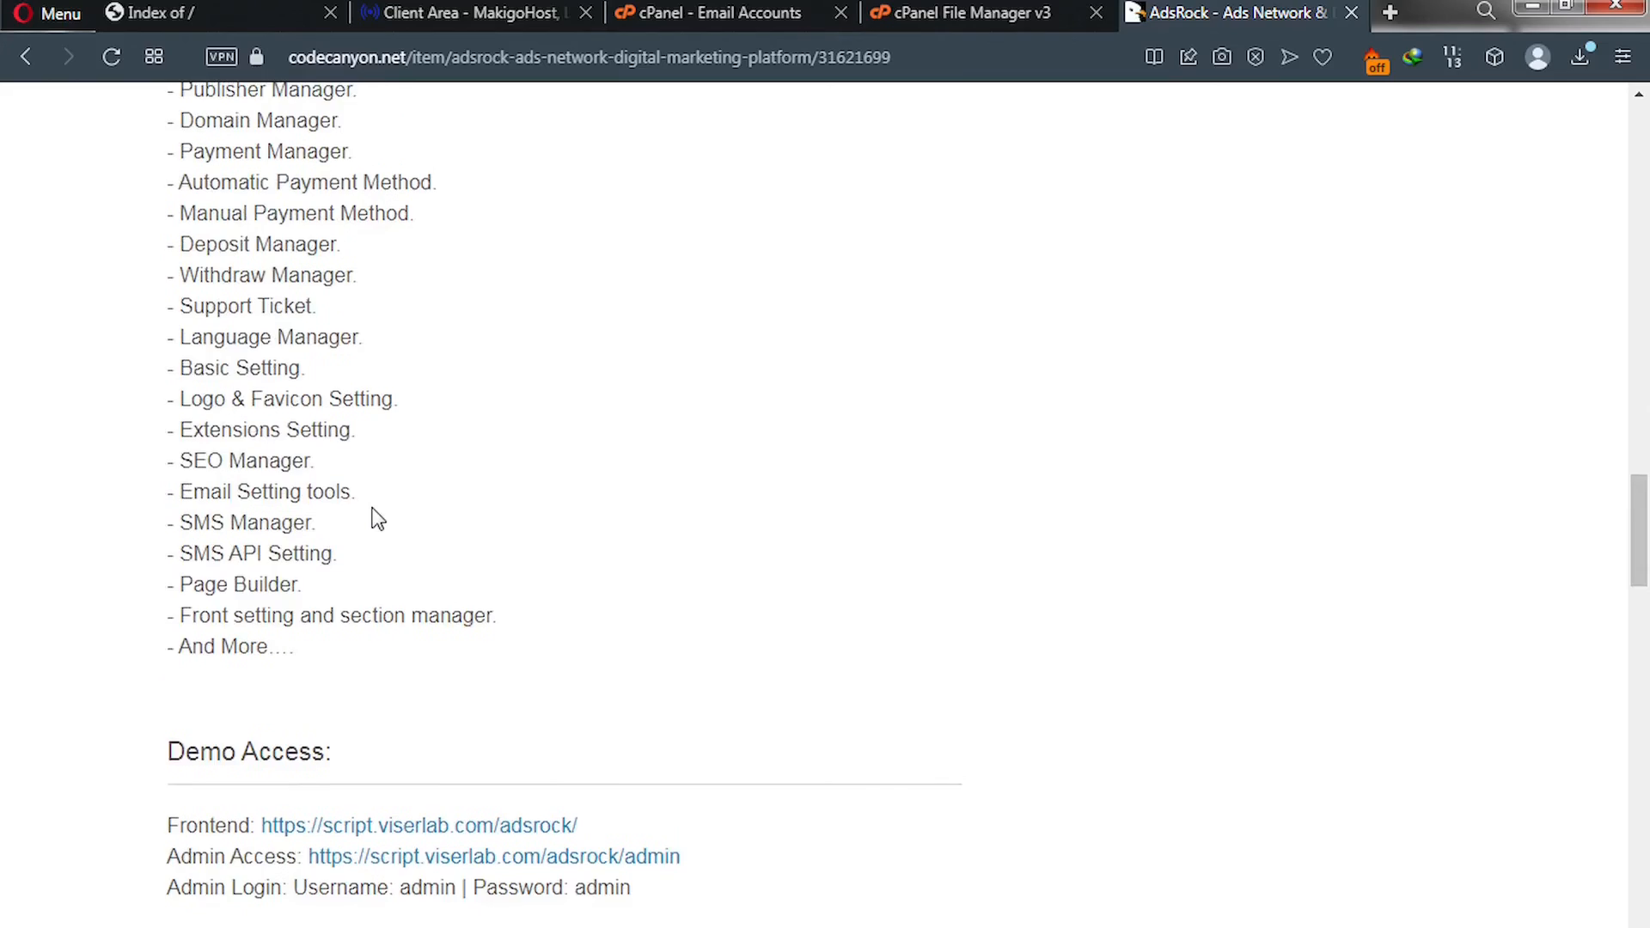
scroll(378, 518, "up", 15)
scroll(1047, 445, "up", 8)
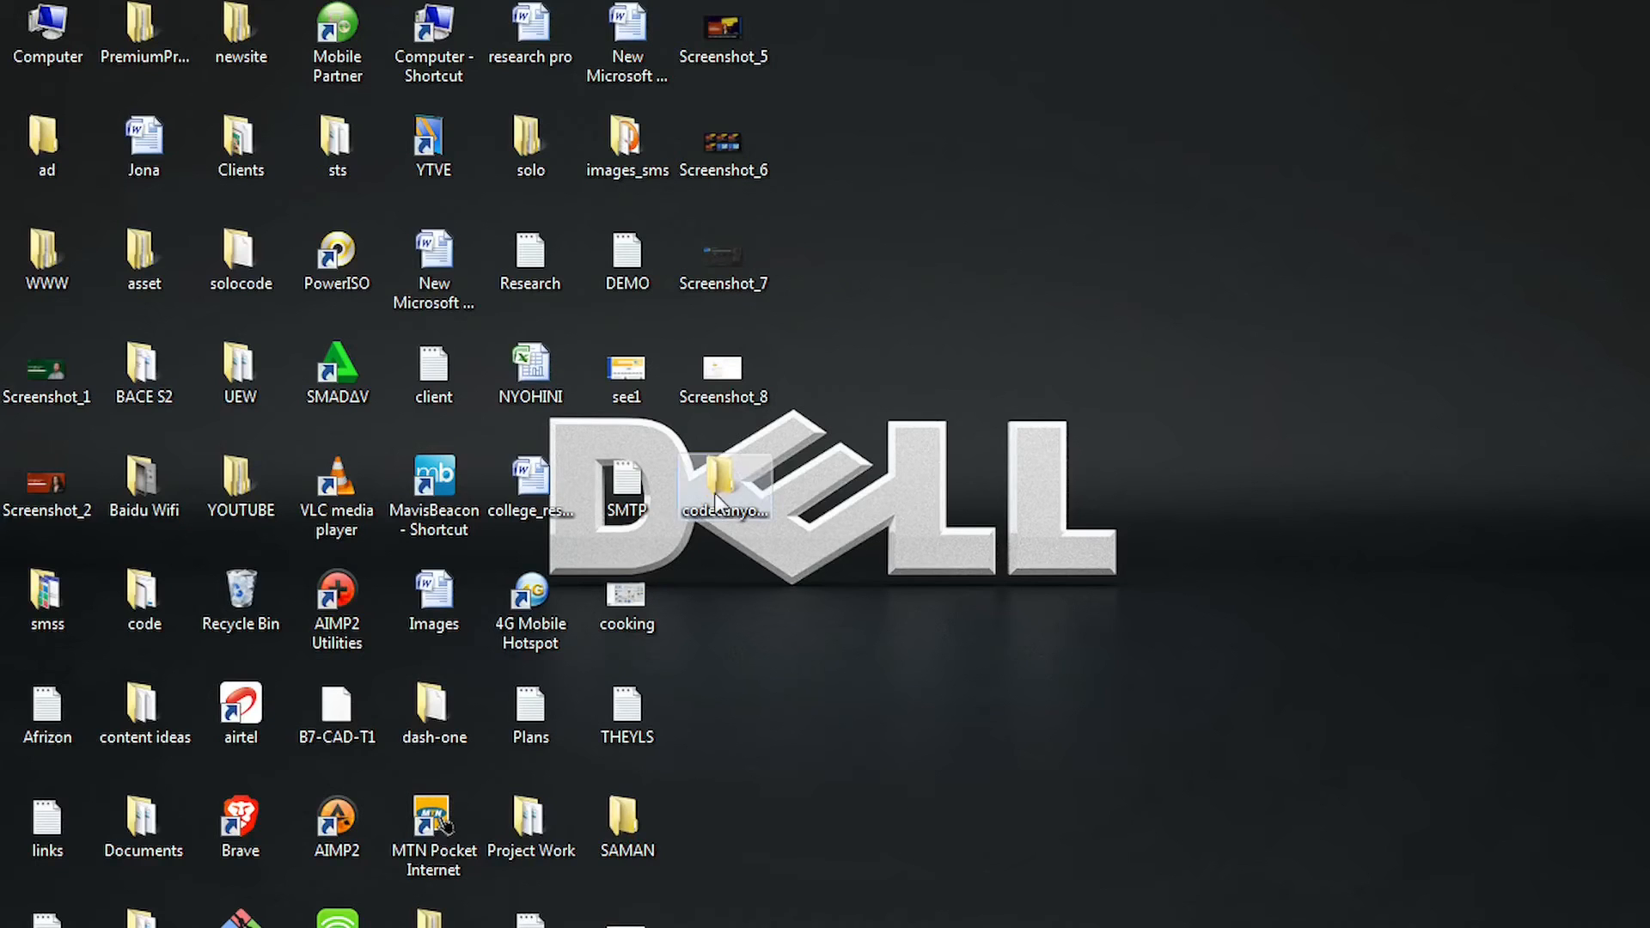
Open the codecanyon-31621699 AdsRock package folder in a maximized window and select its Files folder.
left_click(734, 509)
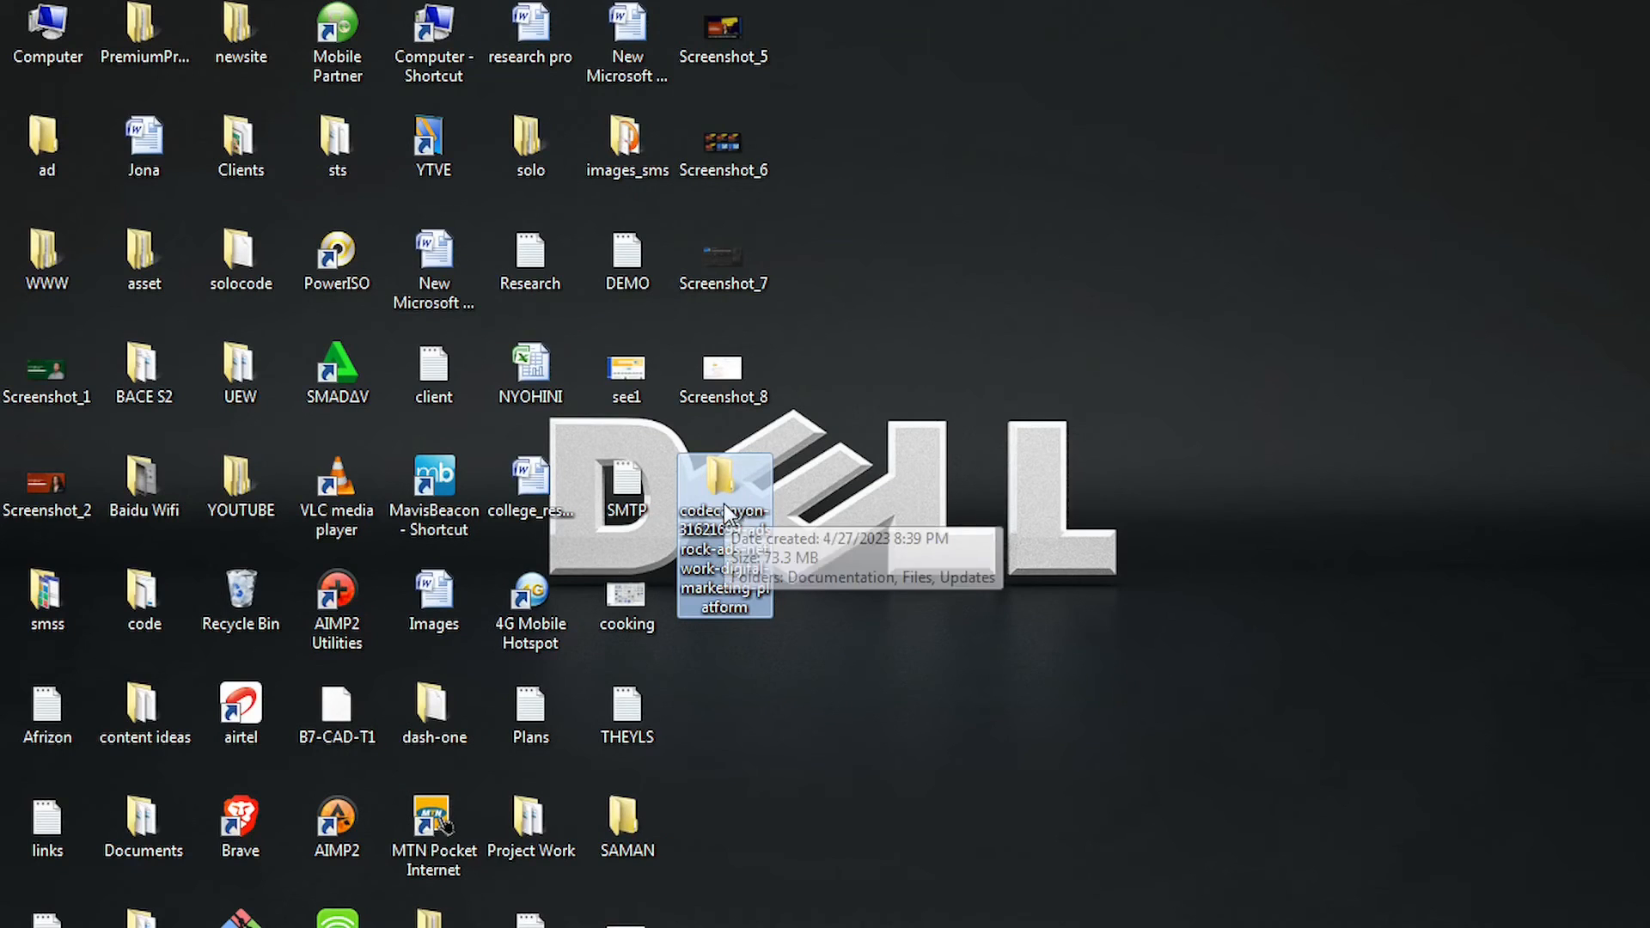
double_click(724, 508)
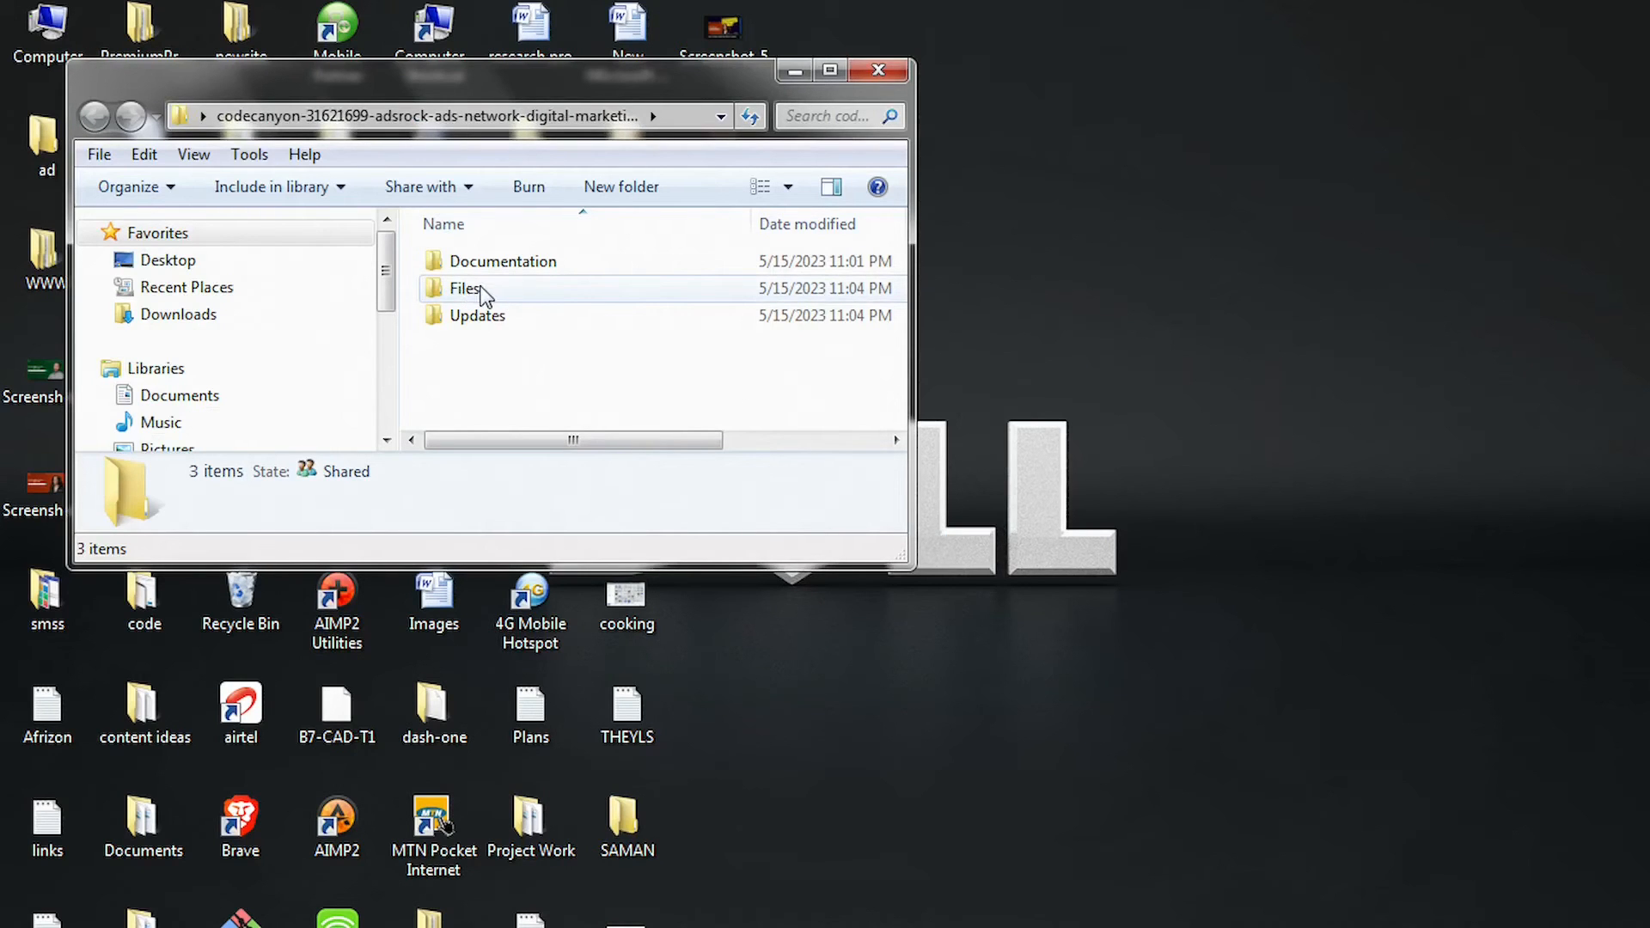
left_click(827, 75)
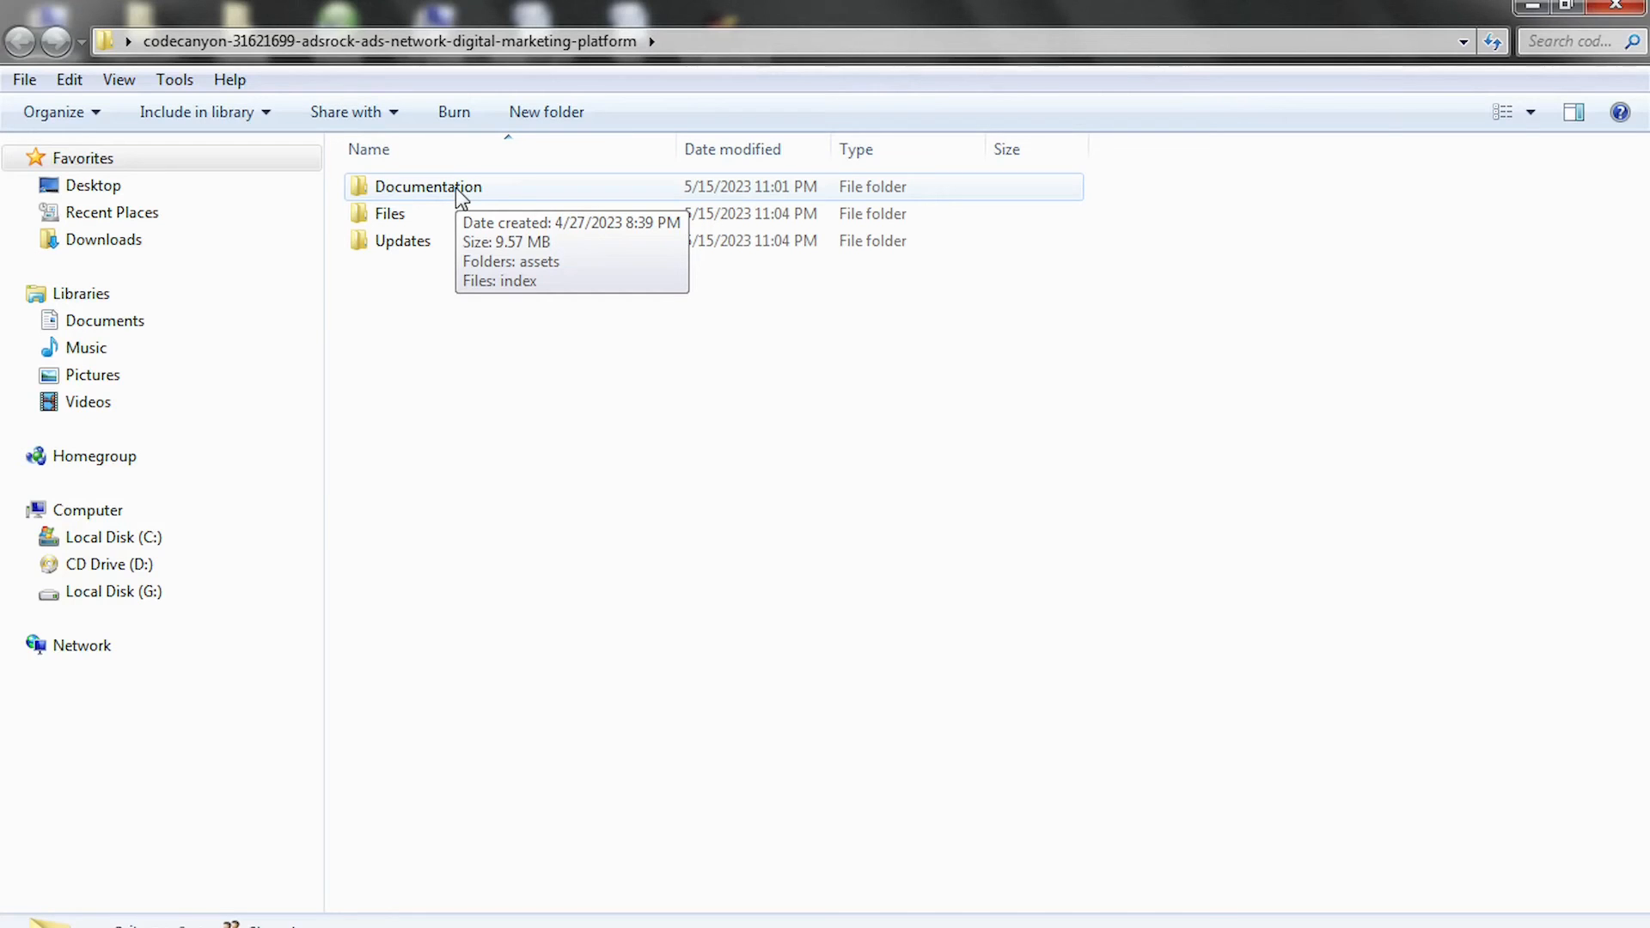
left_click(416, 215)
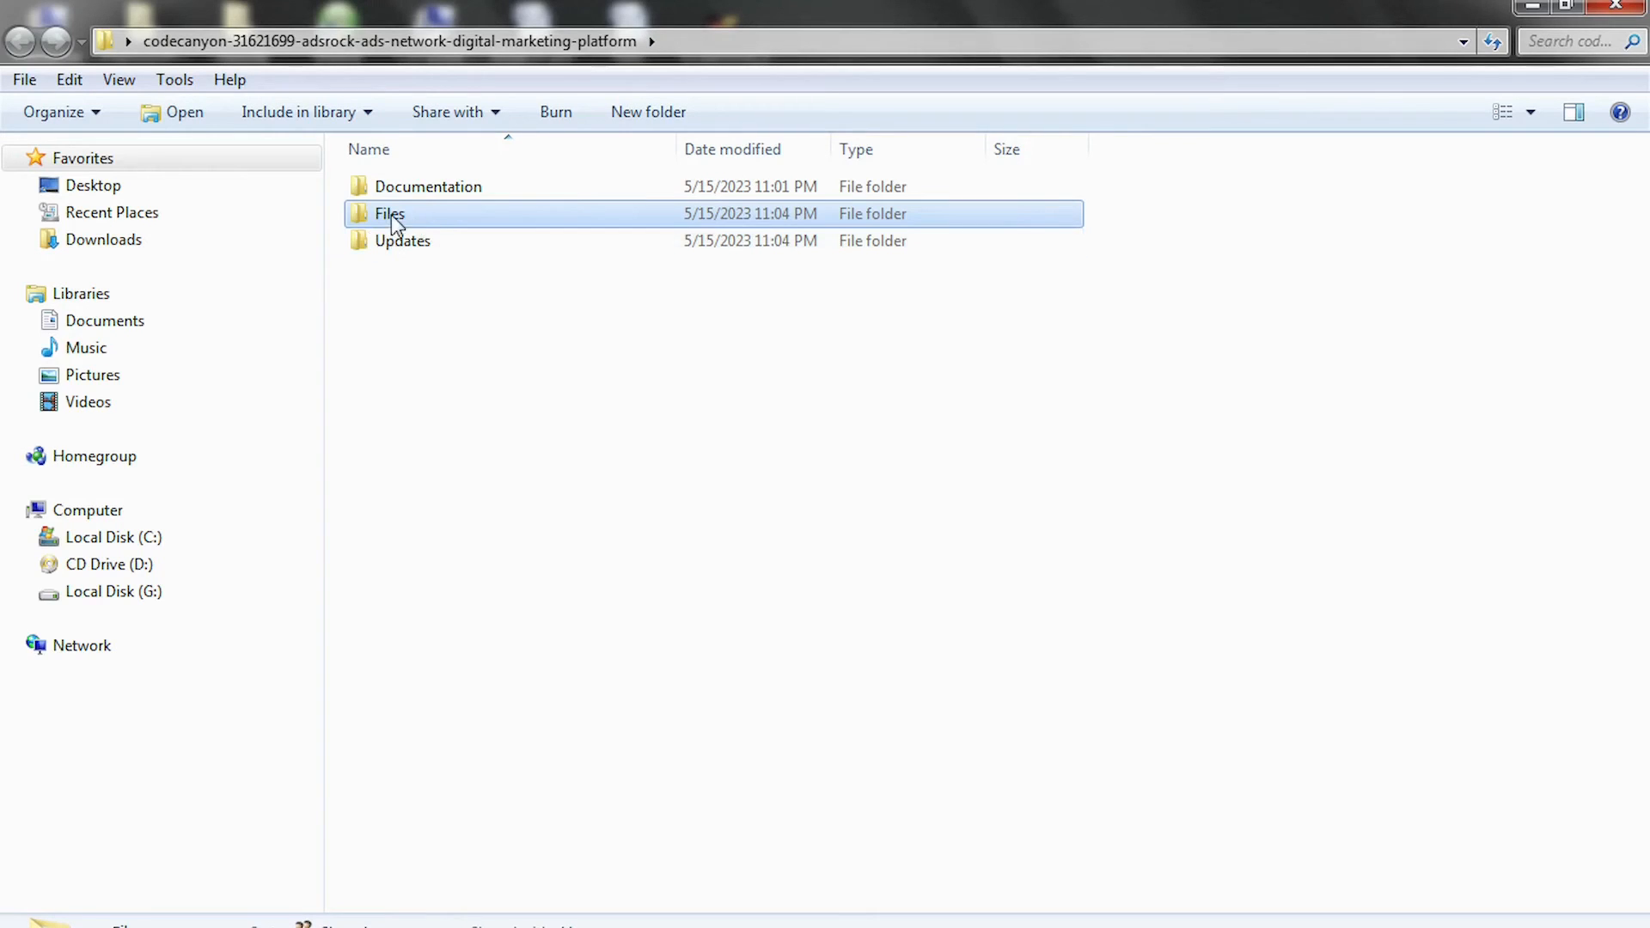
Compress the Files folder into a ZIP archive with WinRAR's Add to archive.
right_click(403, 220)
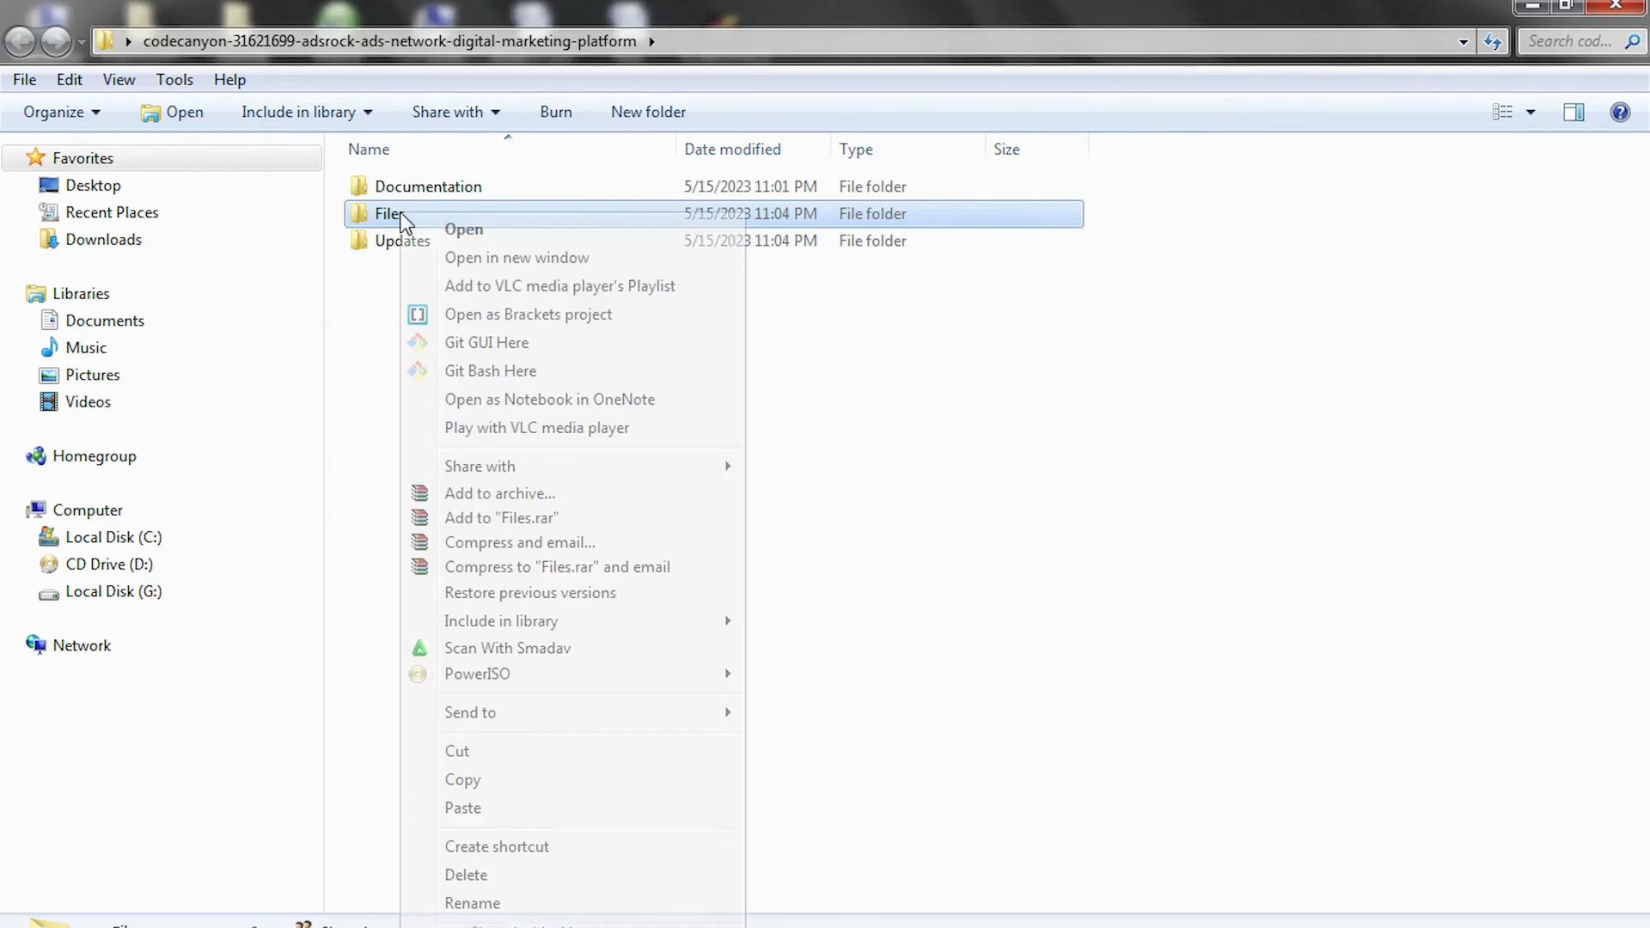
left_click(469, 495)
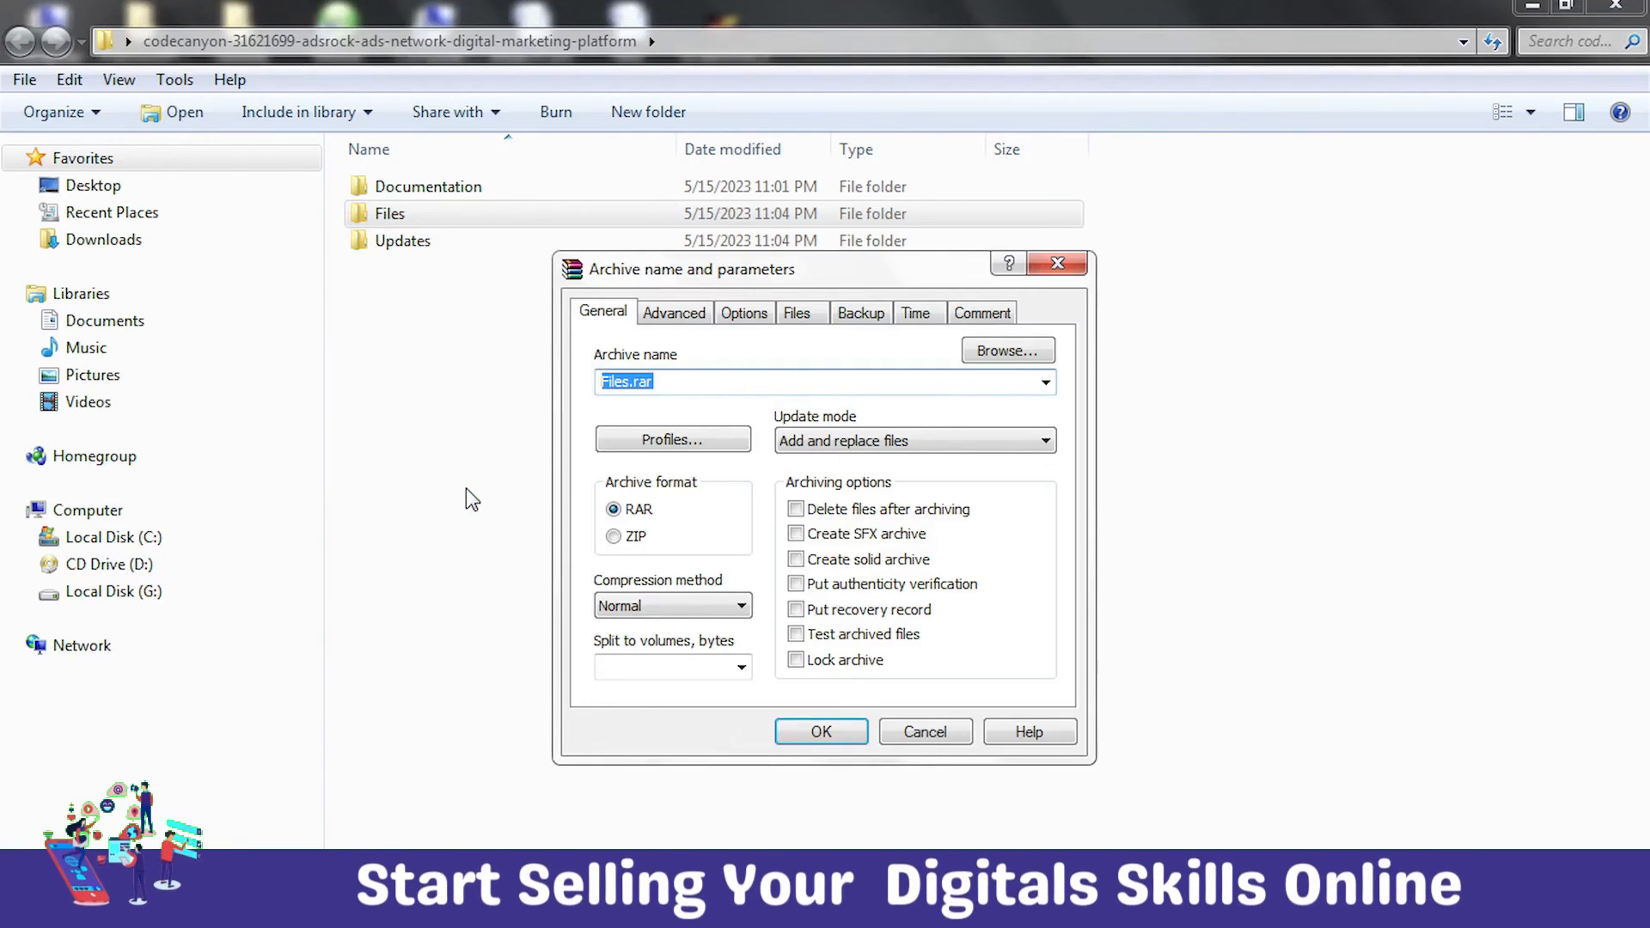
left_click(634, 540)
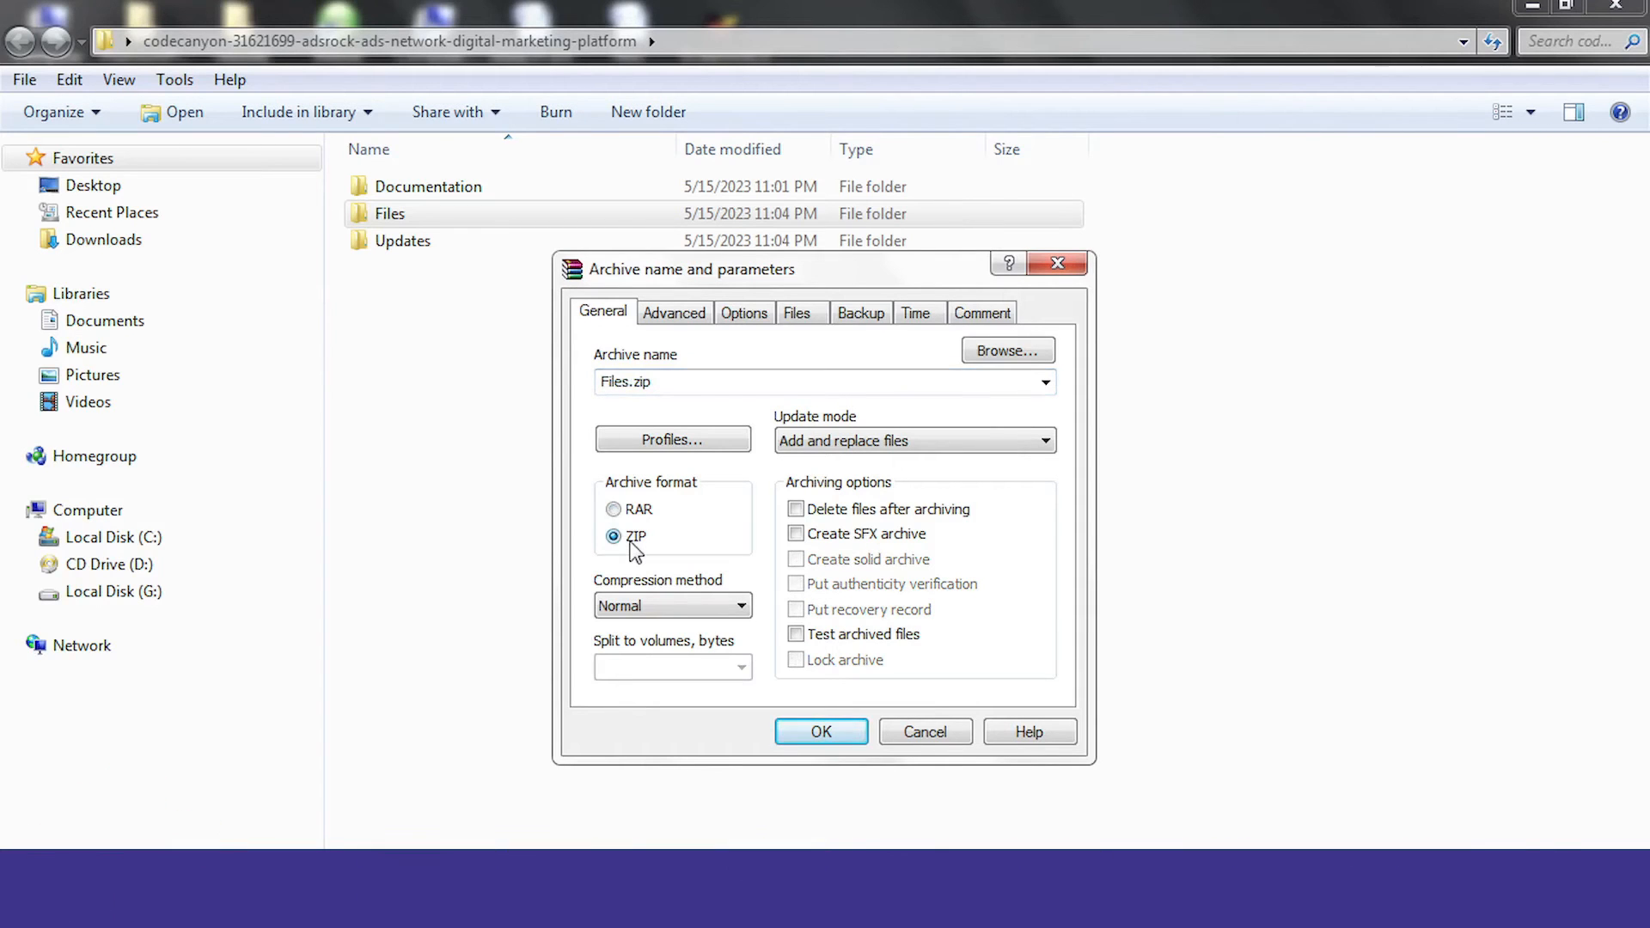
double_click(632, 382)
left_click(631, 382)
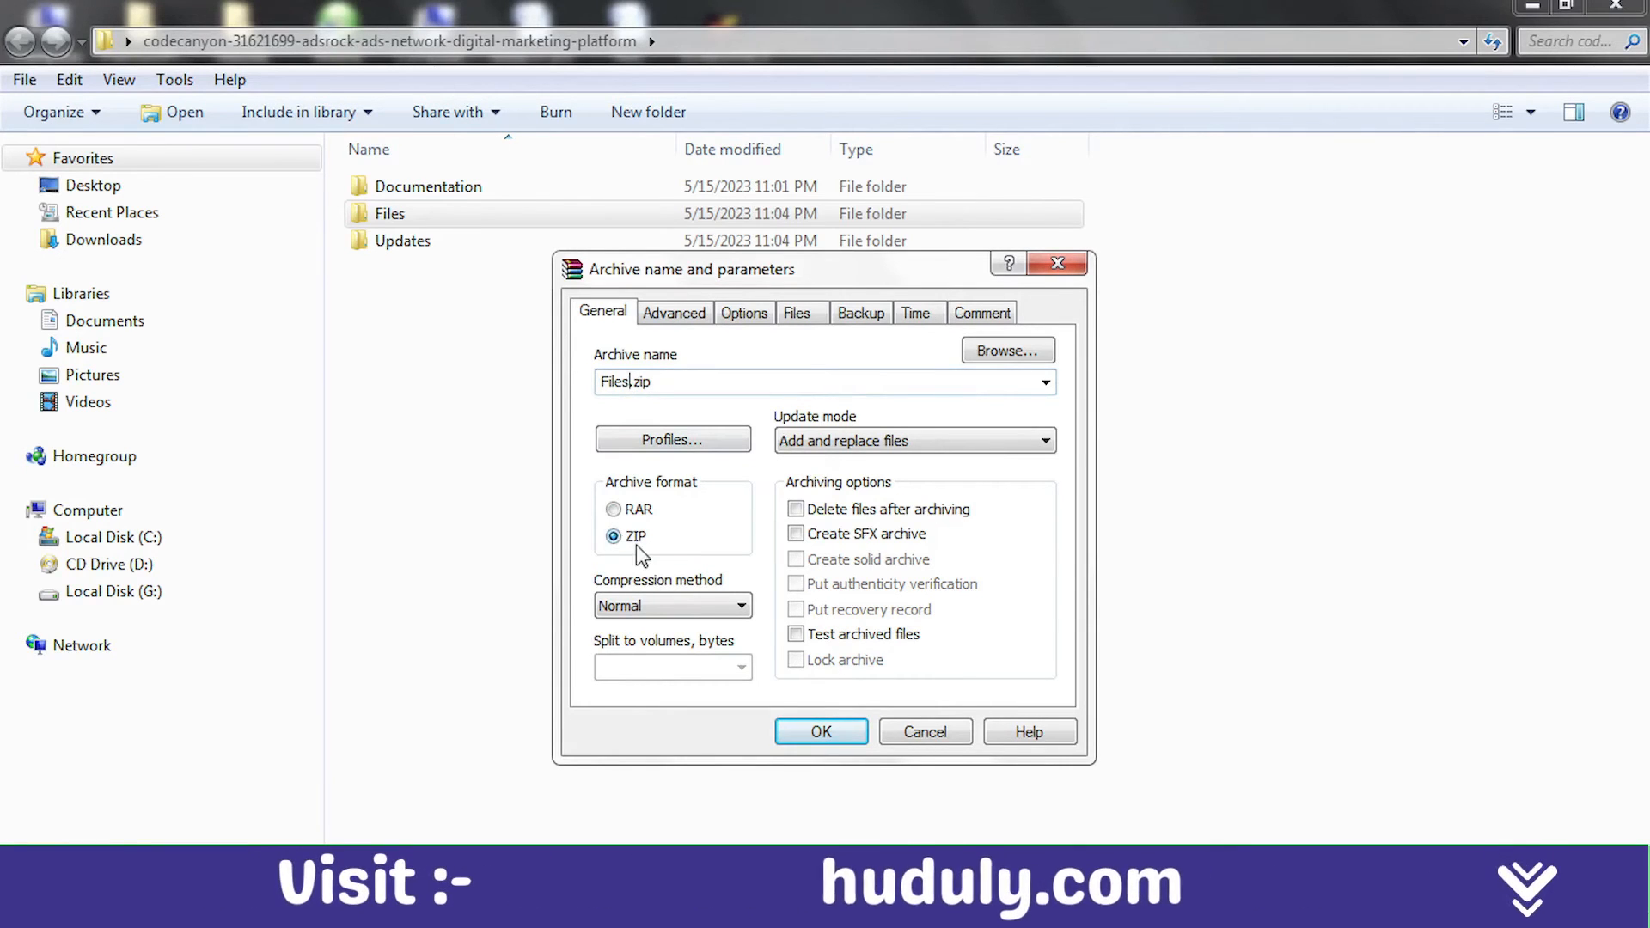
left_click(822, 735)
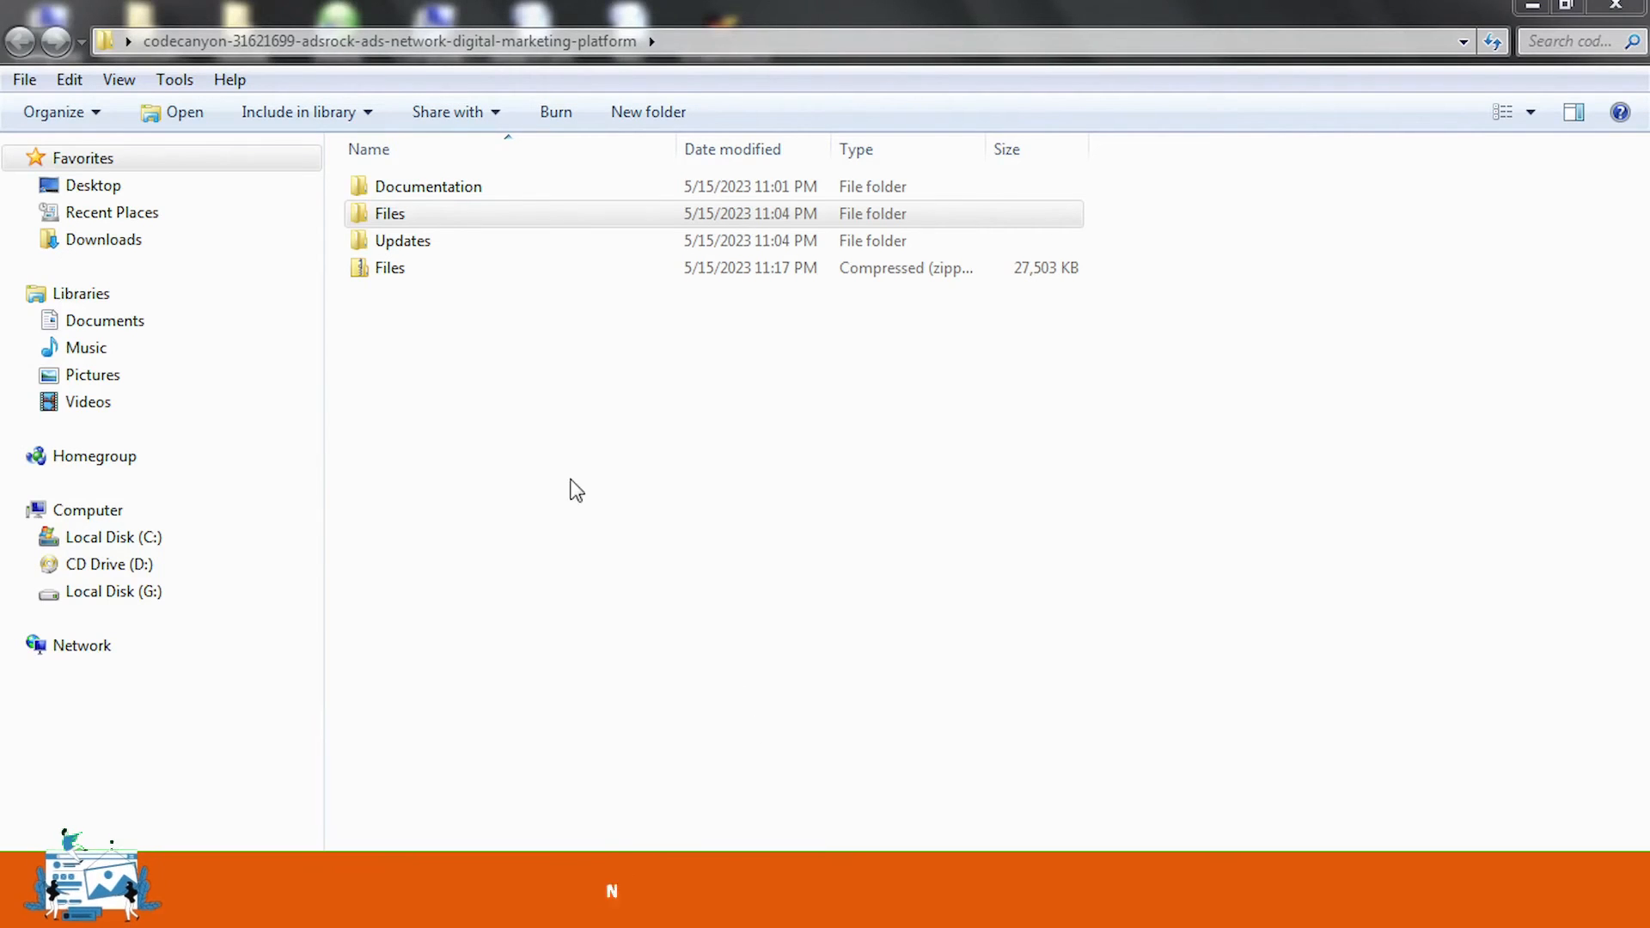
left_click(389, 272)
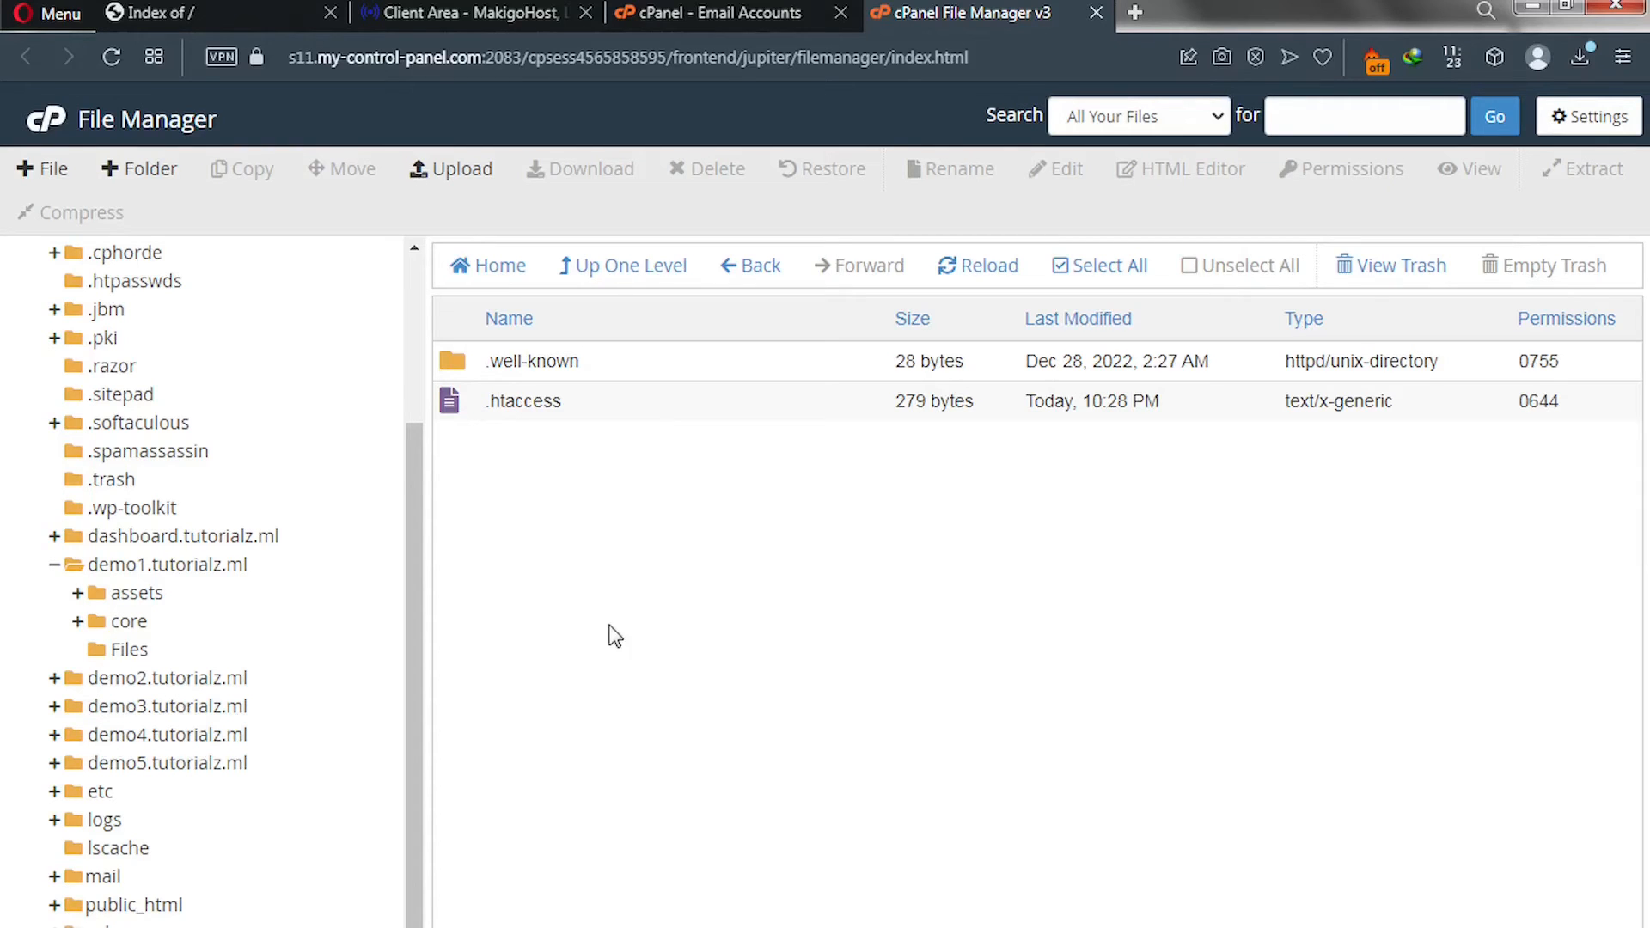
Upload the Files zip from the computer into tutorialz.ml and return to the folder listing.
left_click(461, 172)
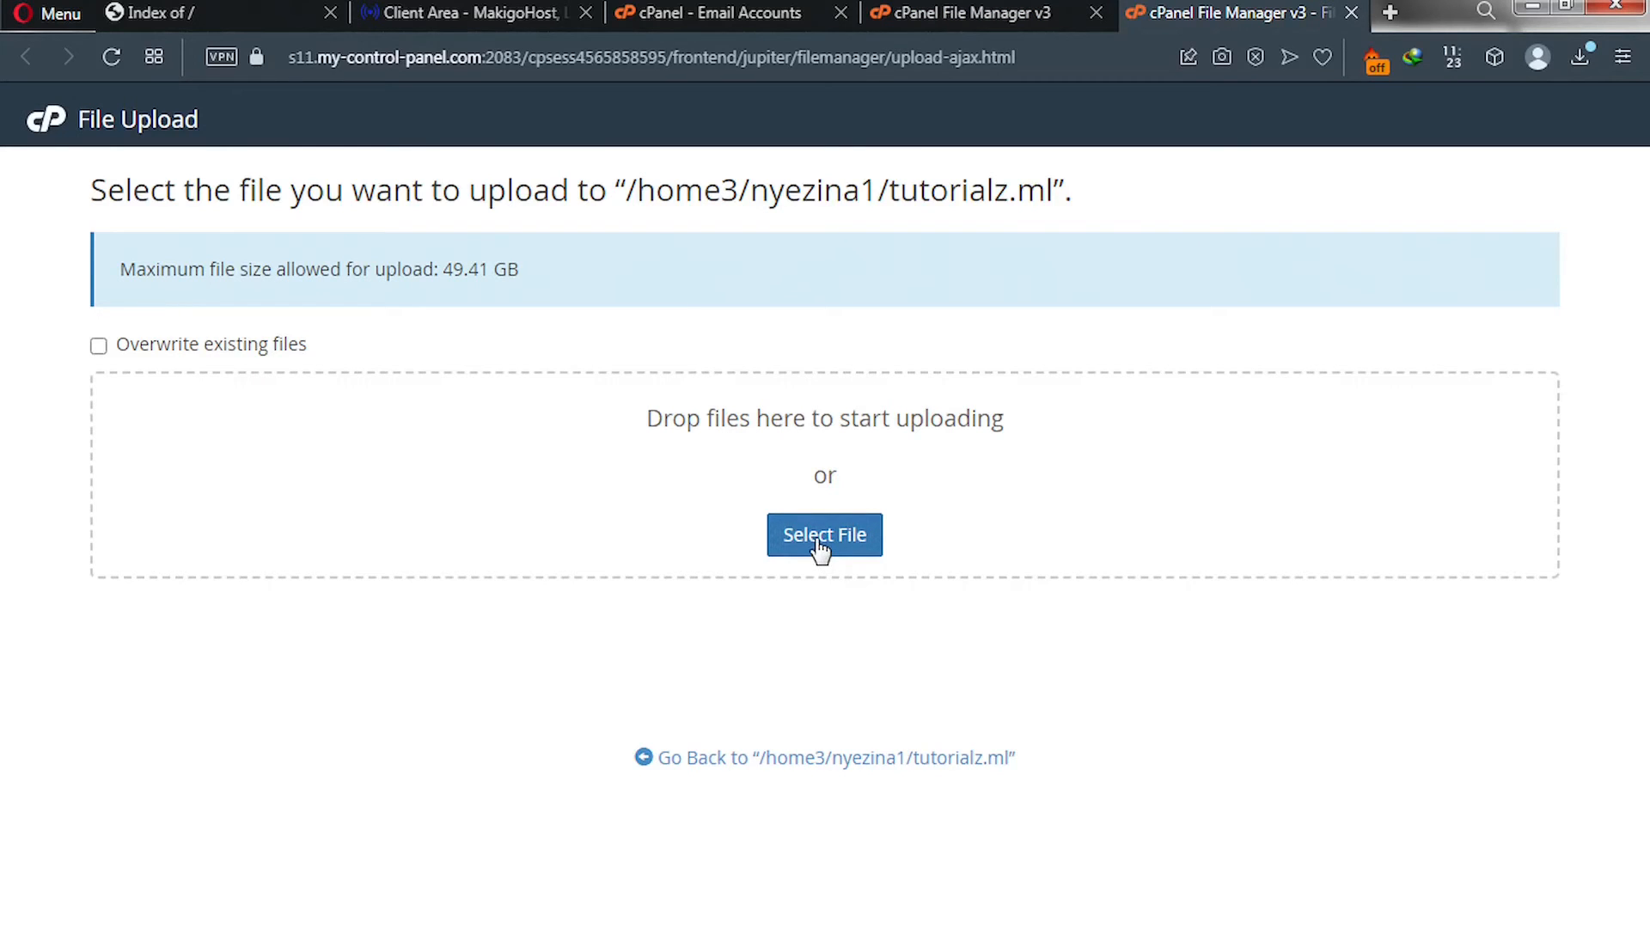
left_click(819, 546)
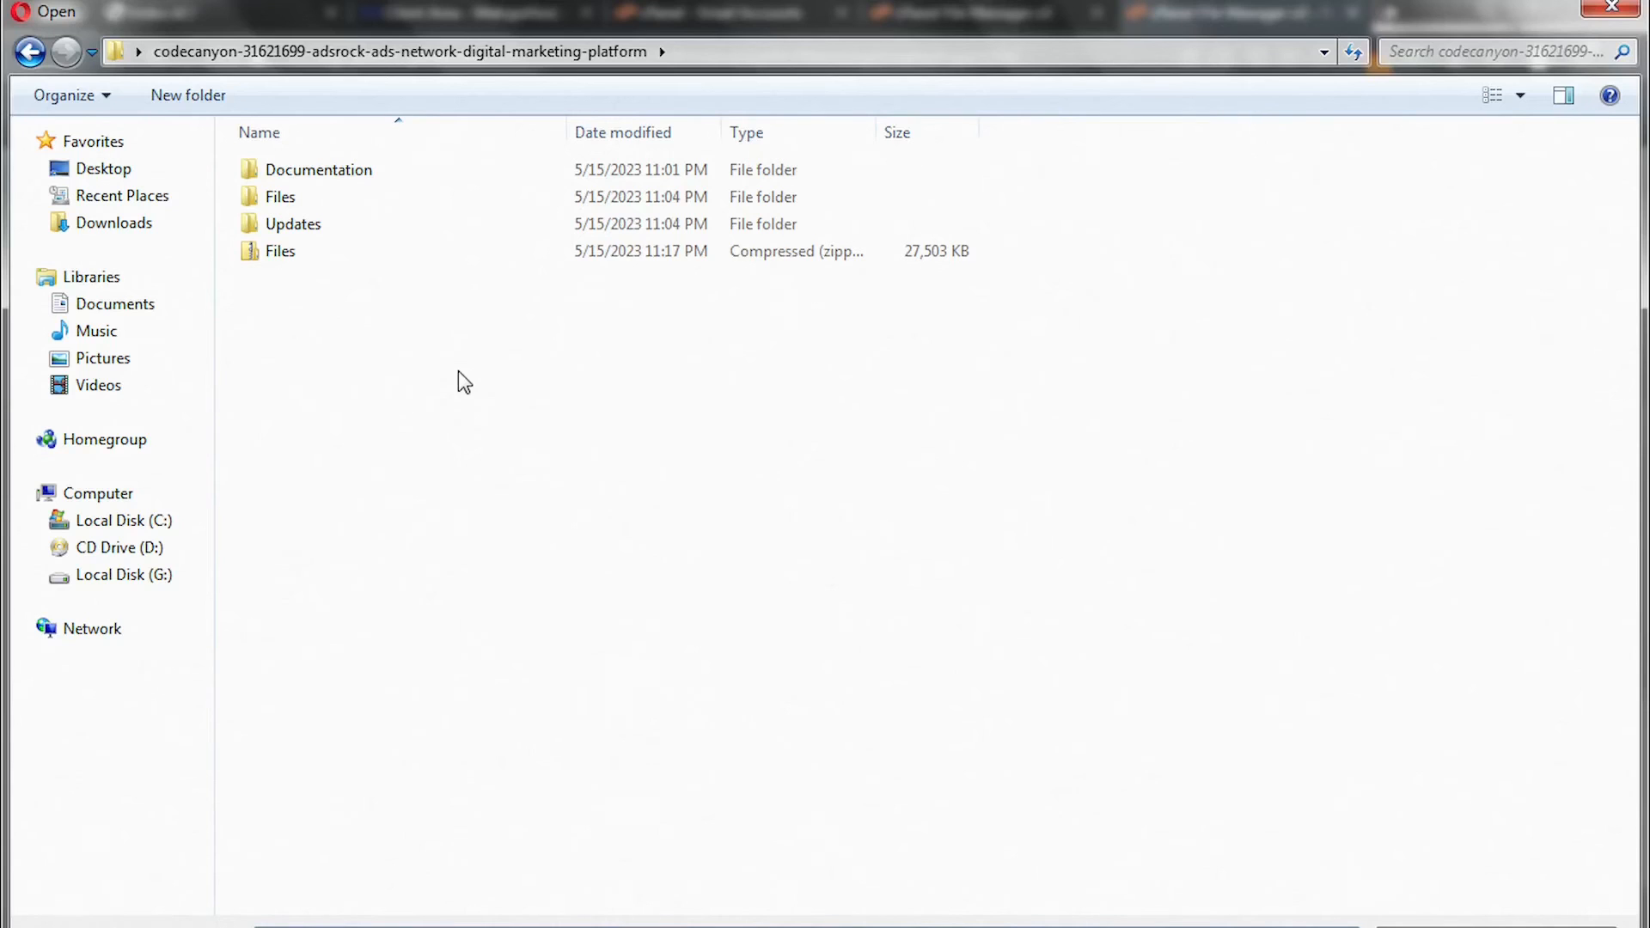
double_click(282, 251)
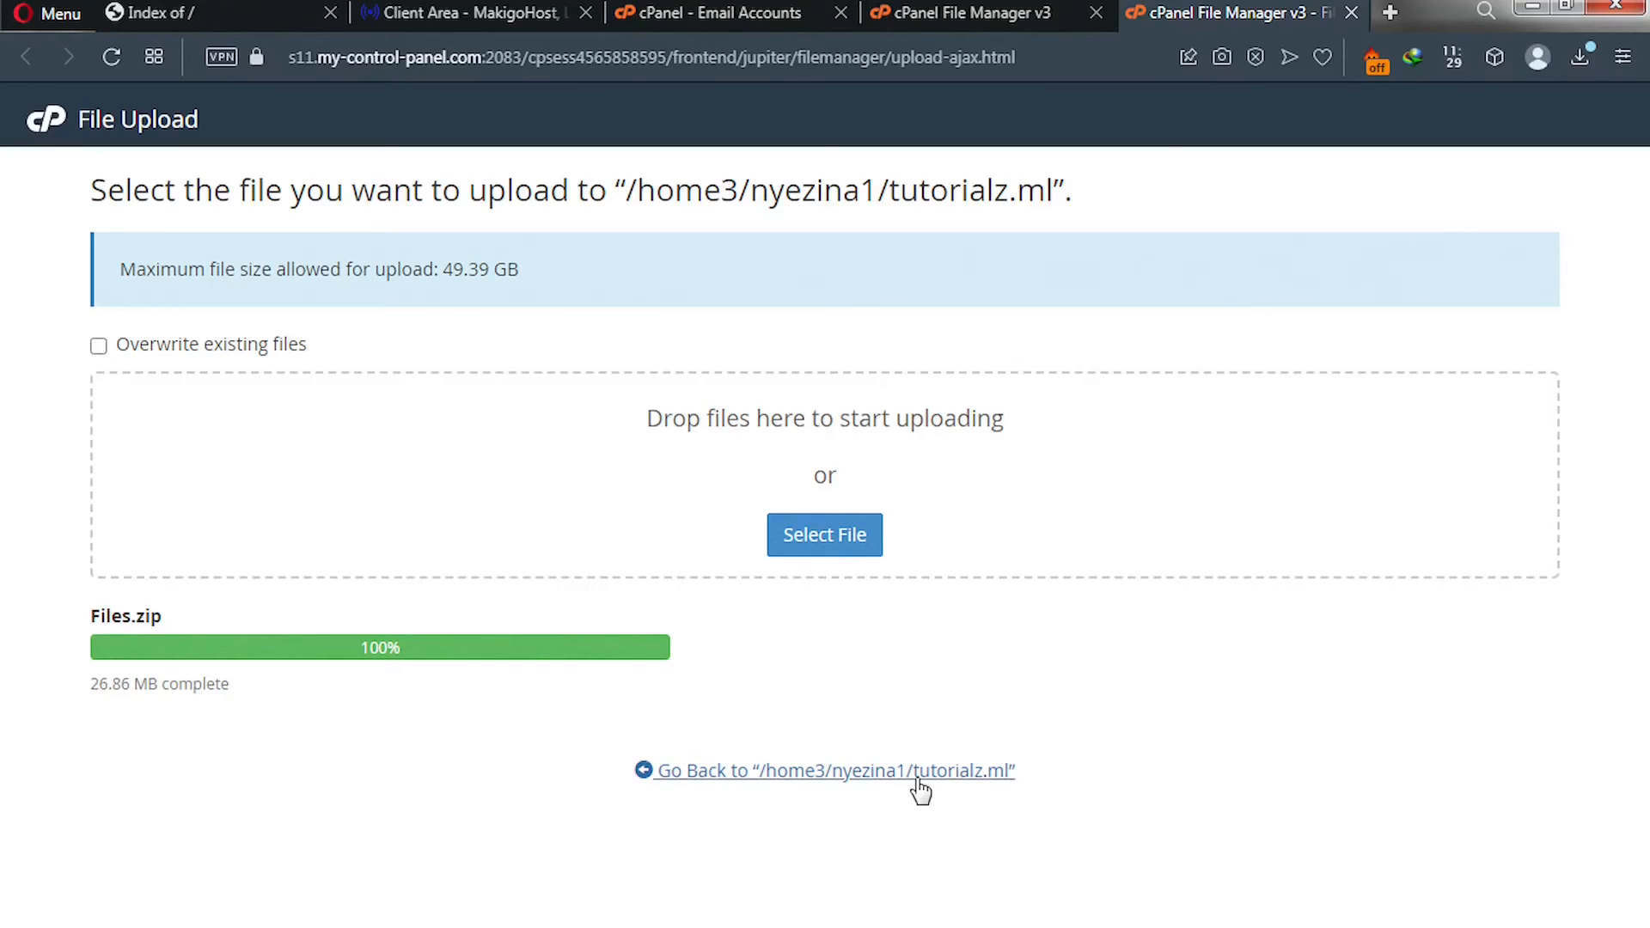
left_click(862, 778)
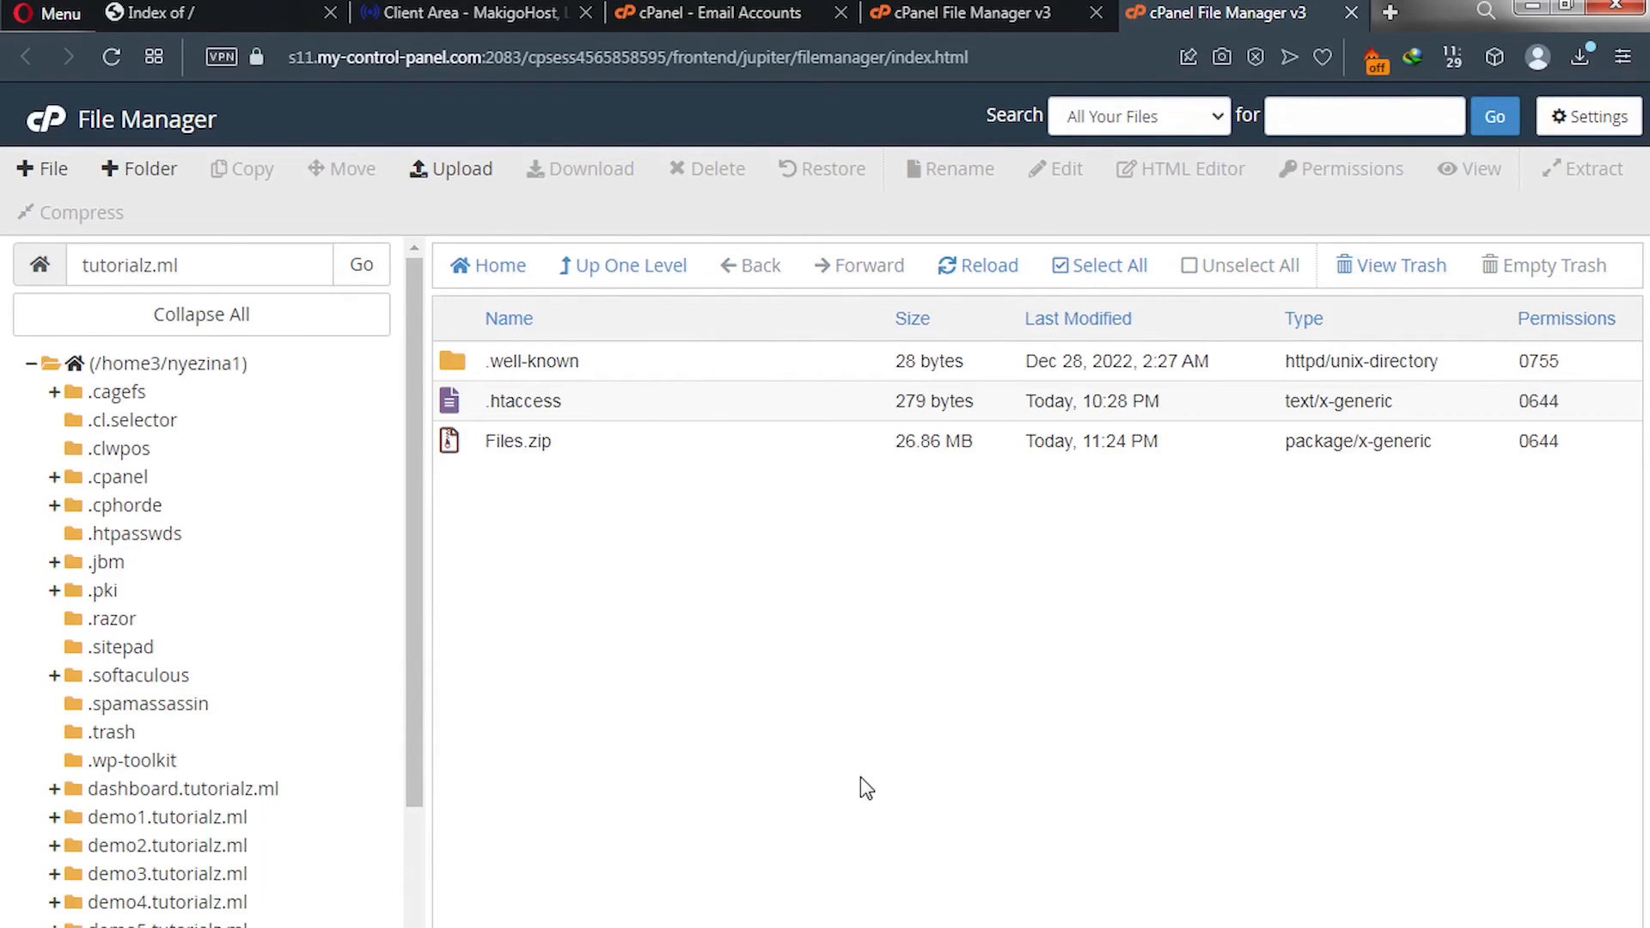
Save the File Manager settings with Show Hidden Files enabled.
left_click(454, 411)
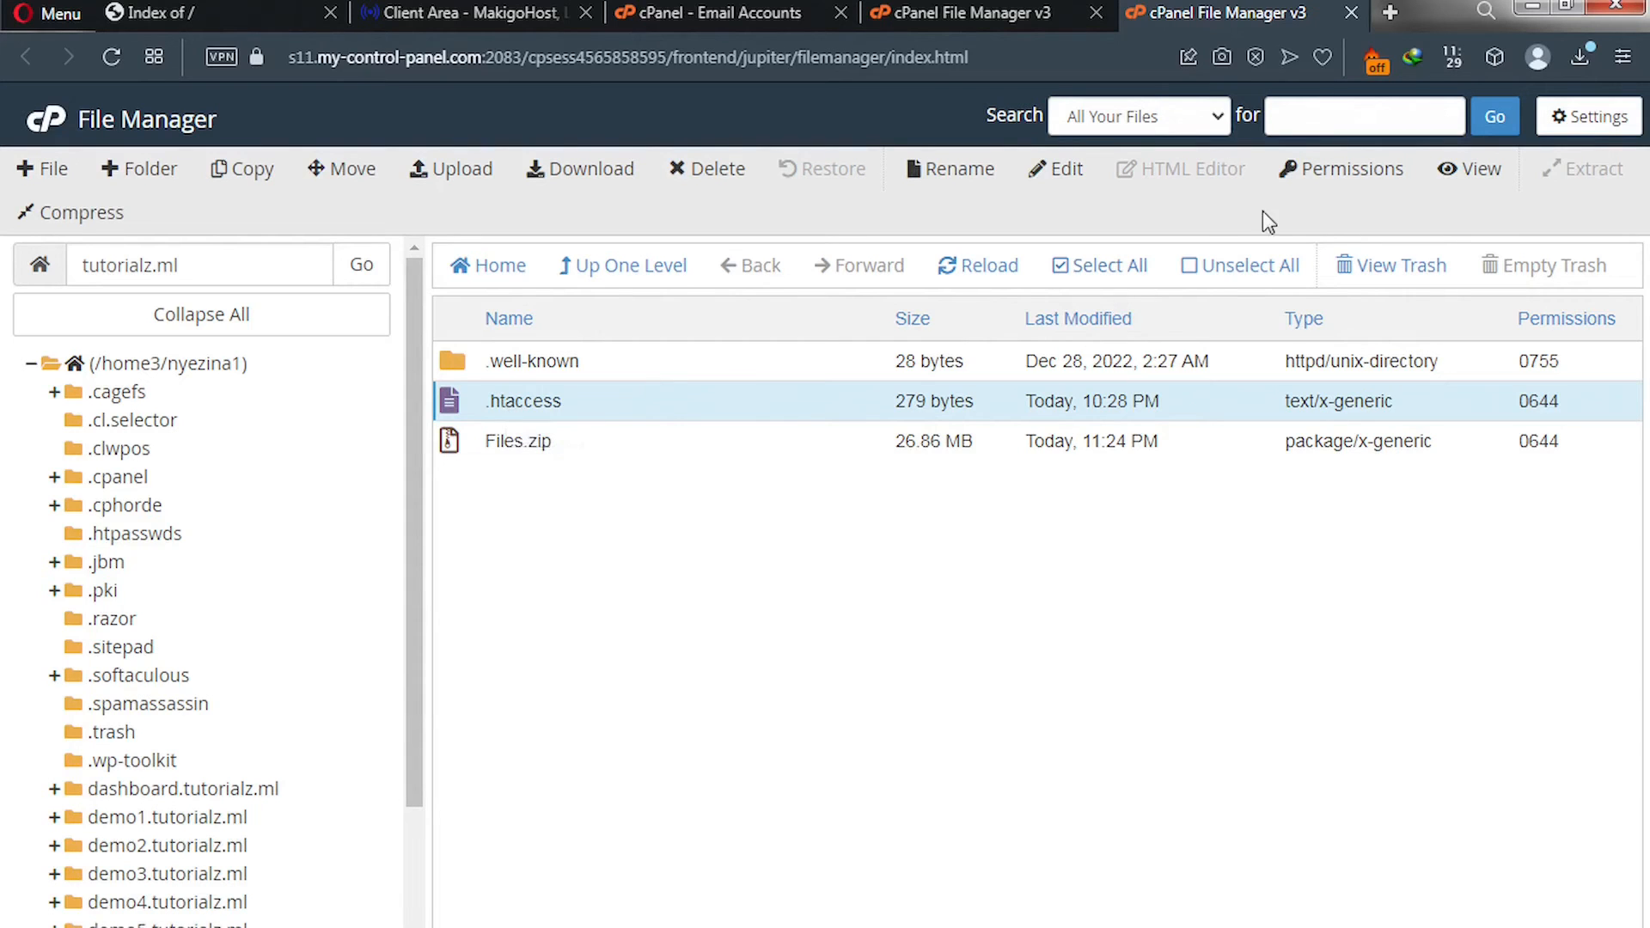
left_click(1577, 134)
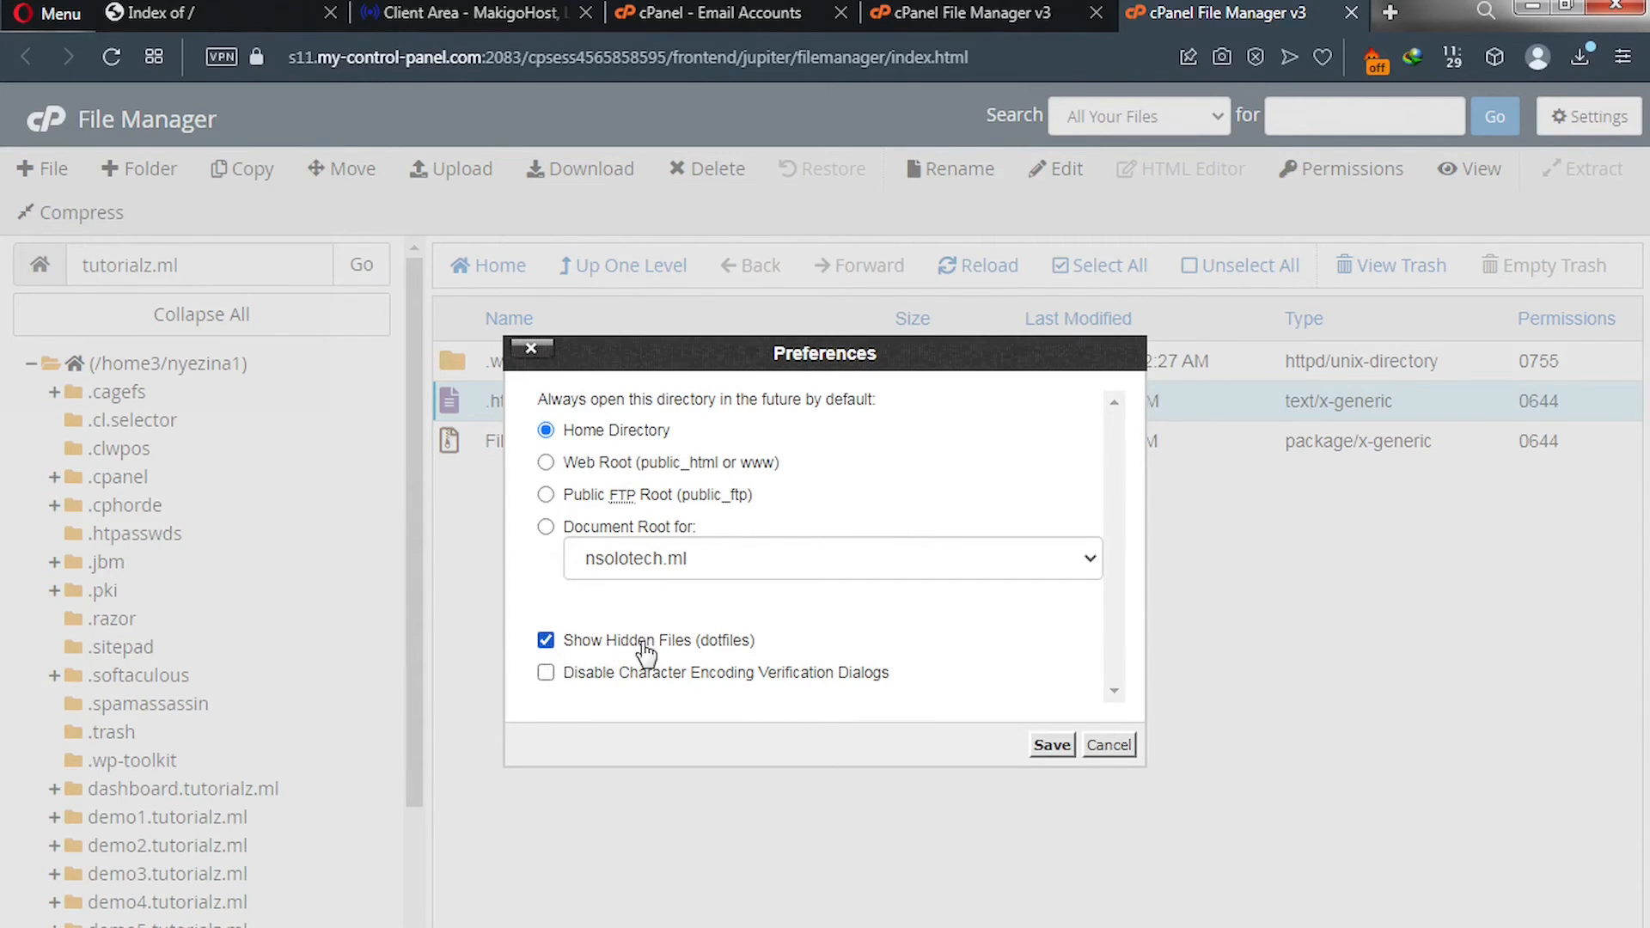
left_click(1049, 745)
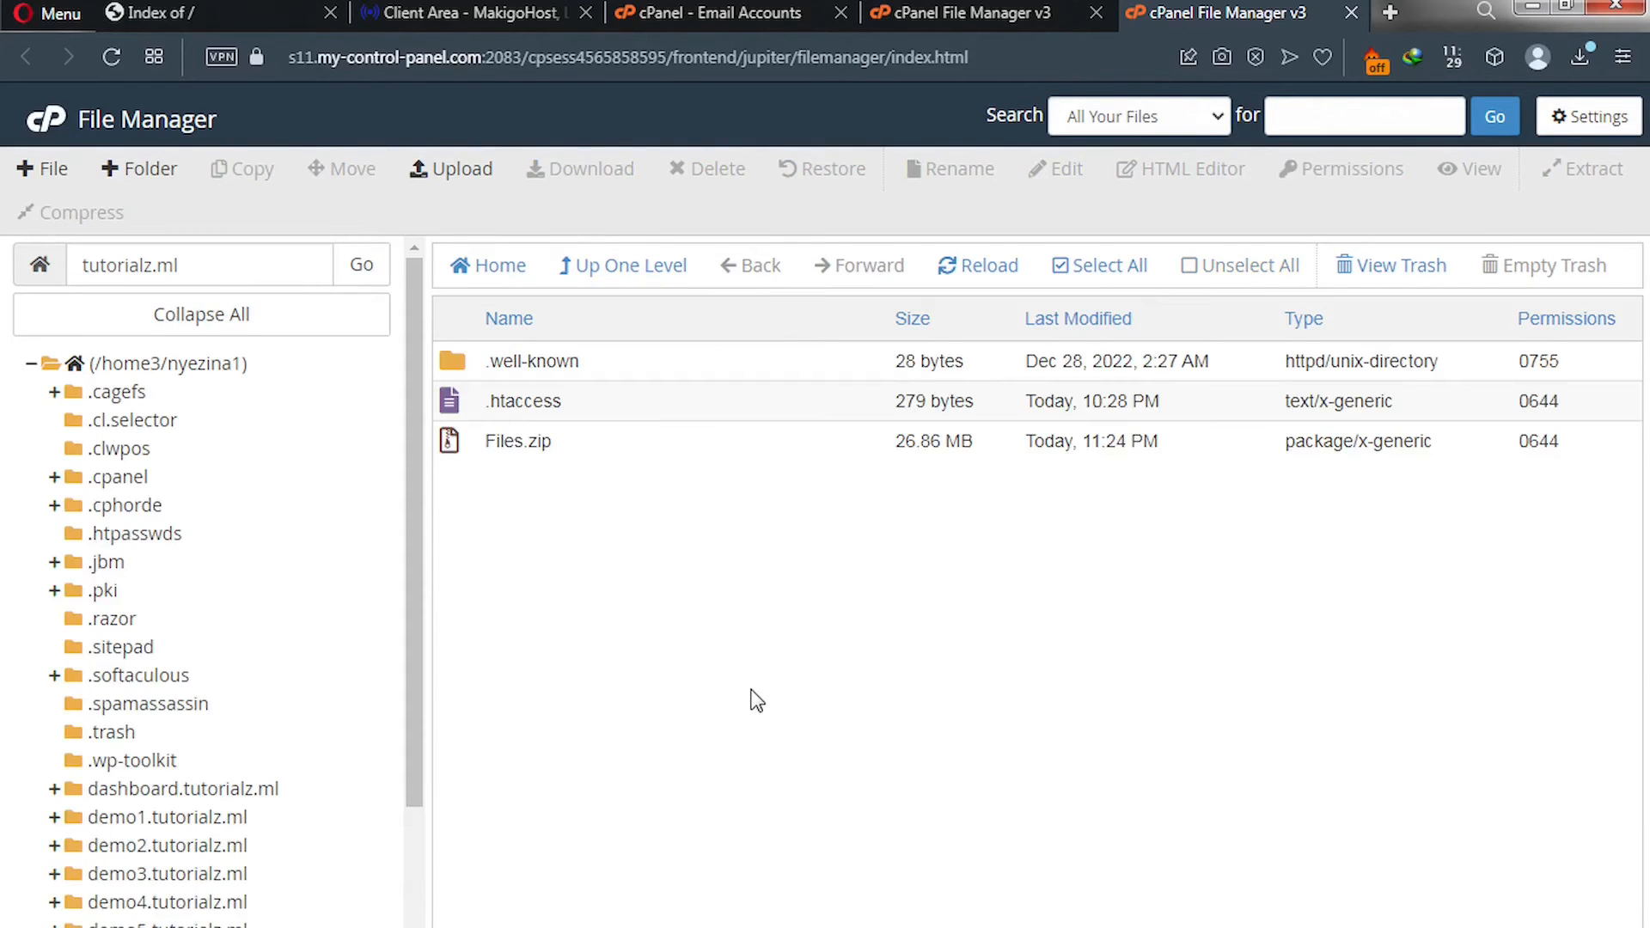
Permanently delete .htaccess from tutorialz.ml with Skip the trash checked.
left_click(456, 411)
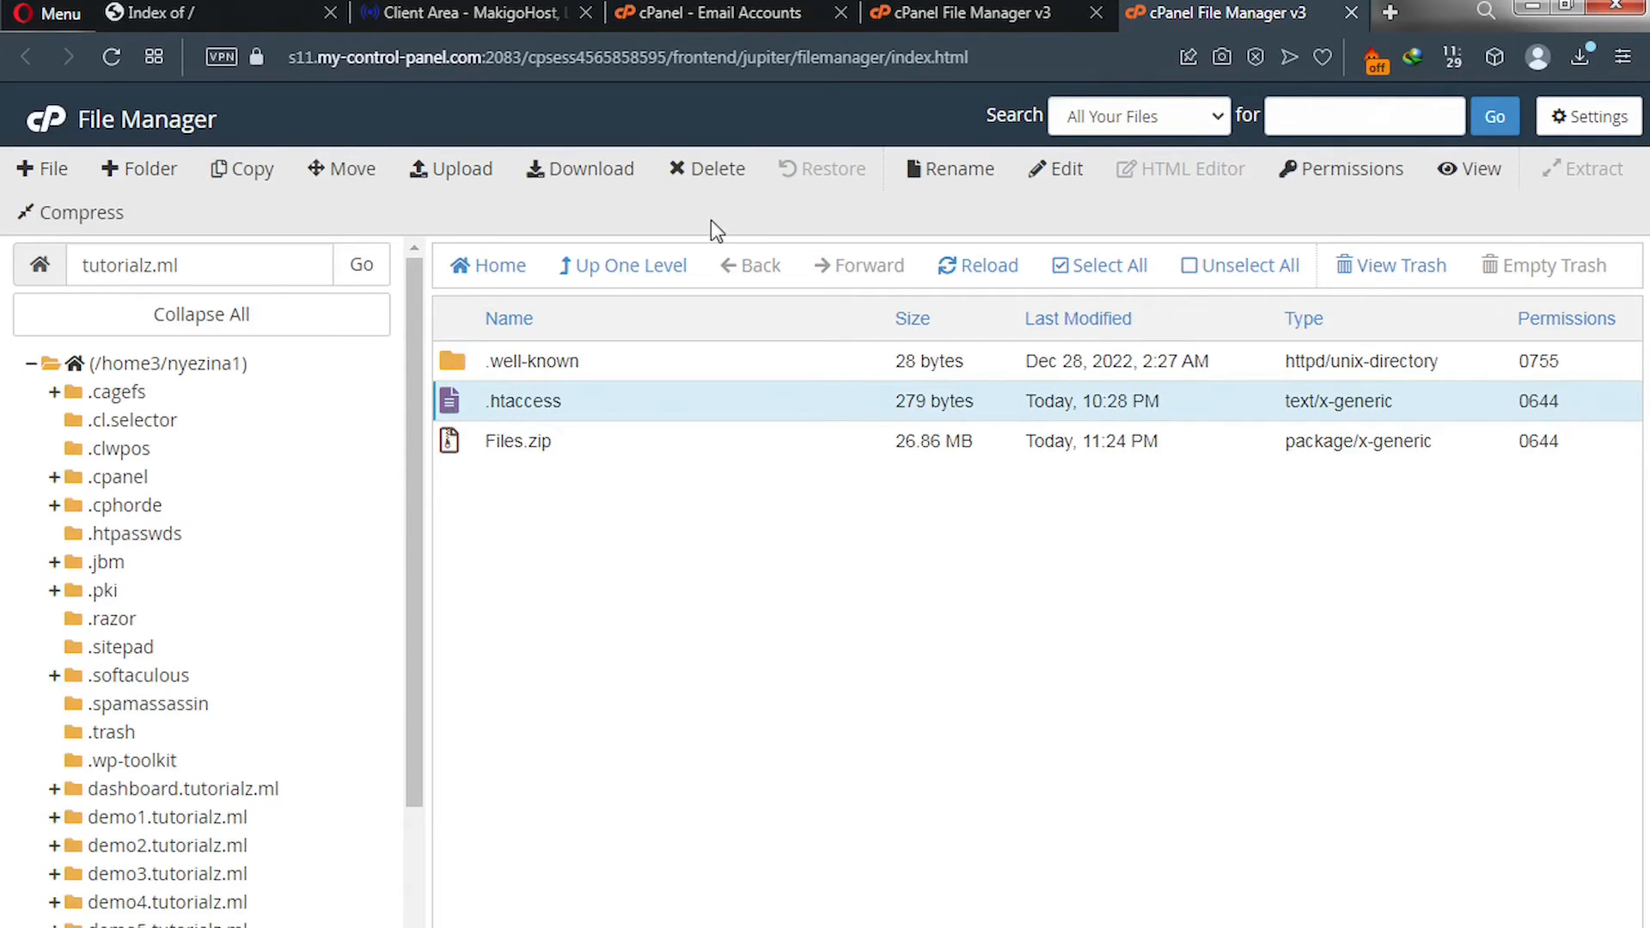
left_click(713, 172)
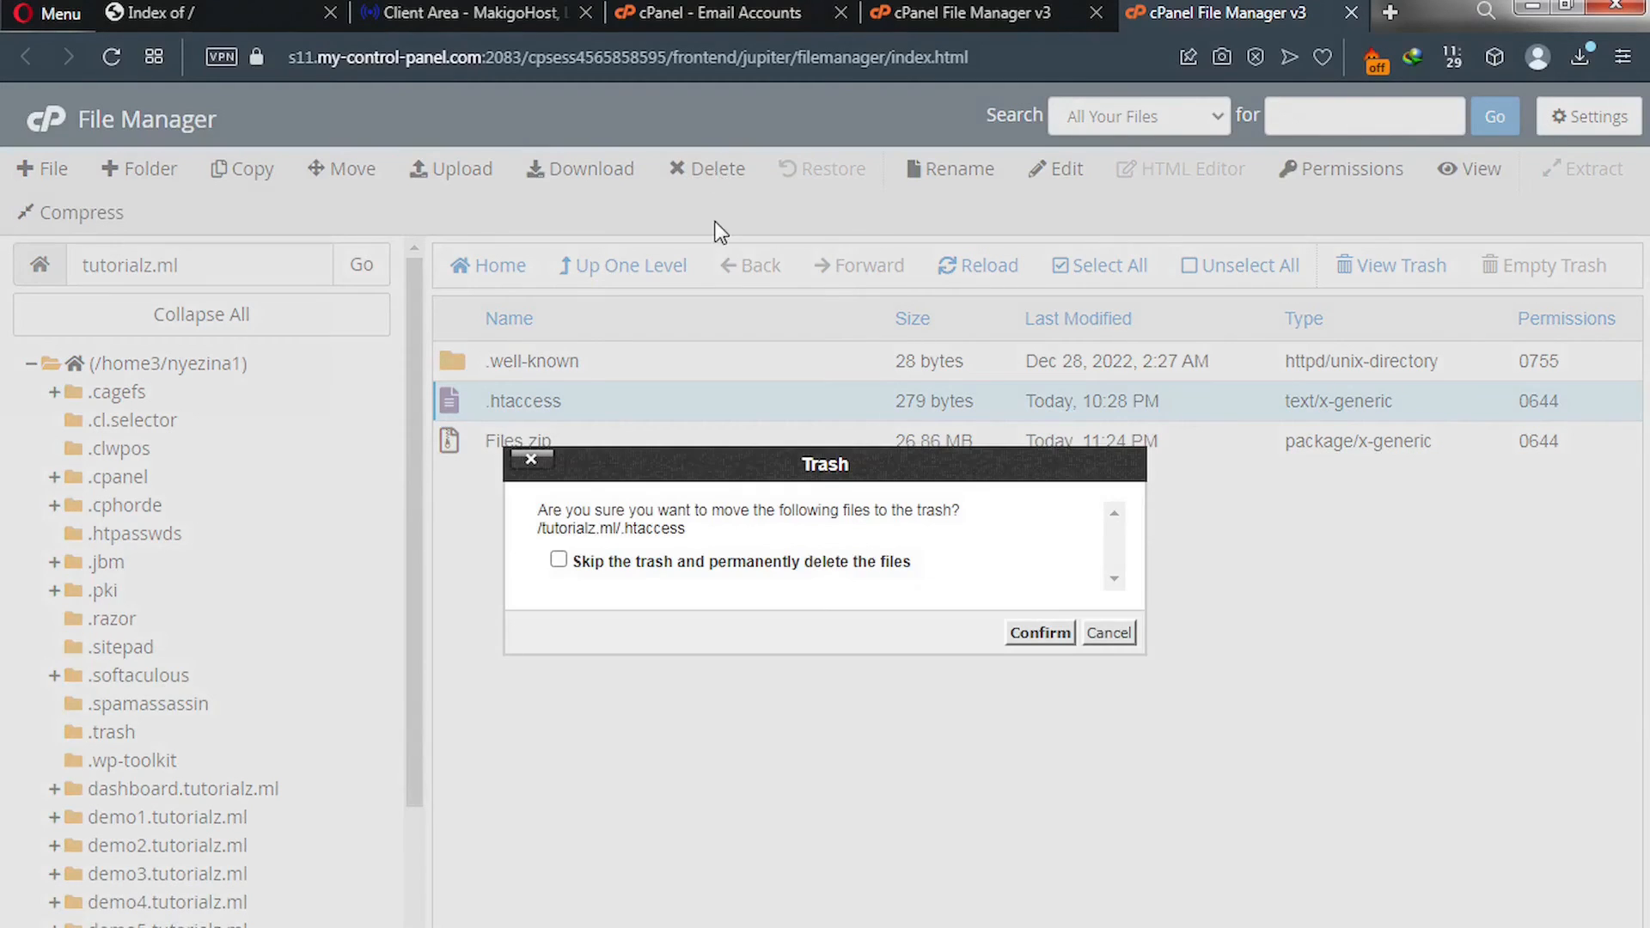
left_click(842, 567)
left_click(1043, 636)
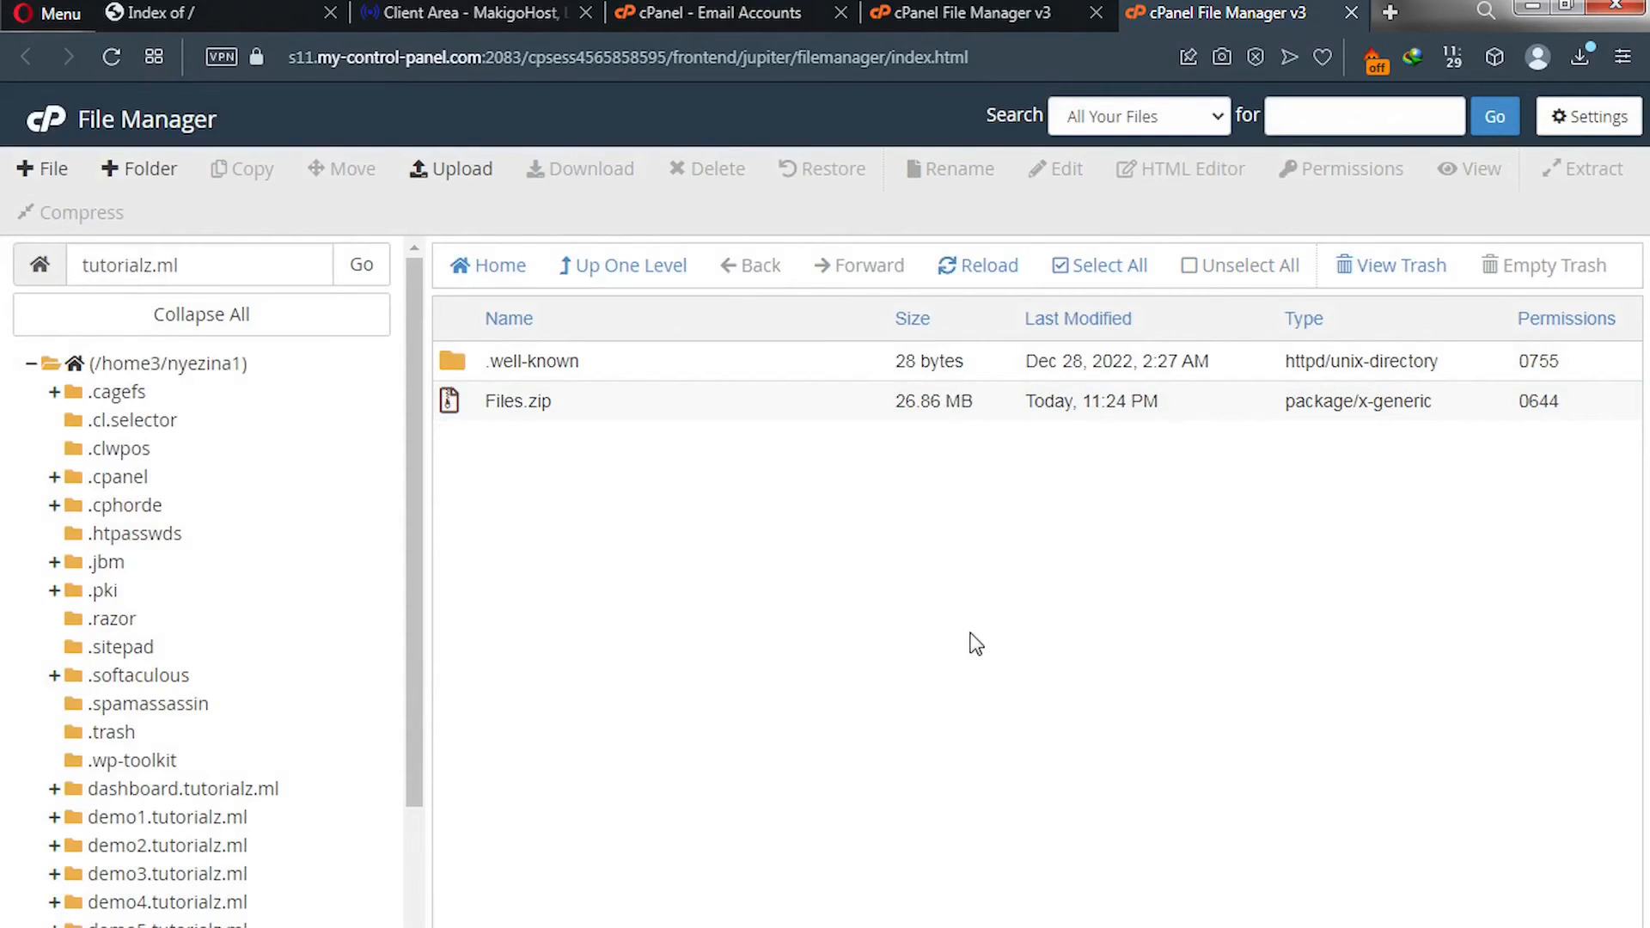
left_click(452, 399)
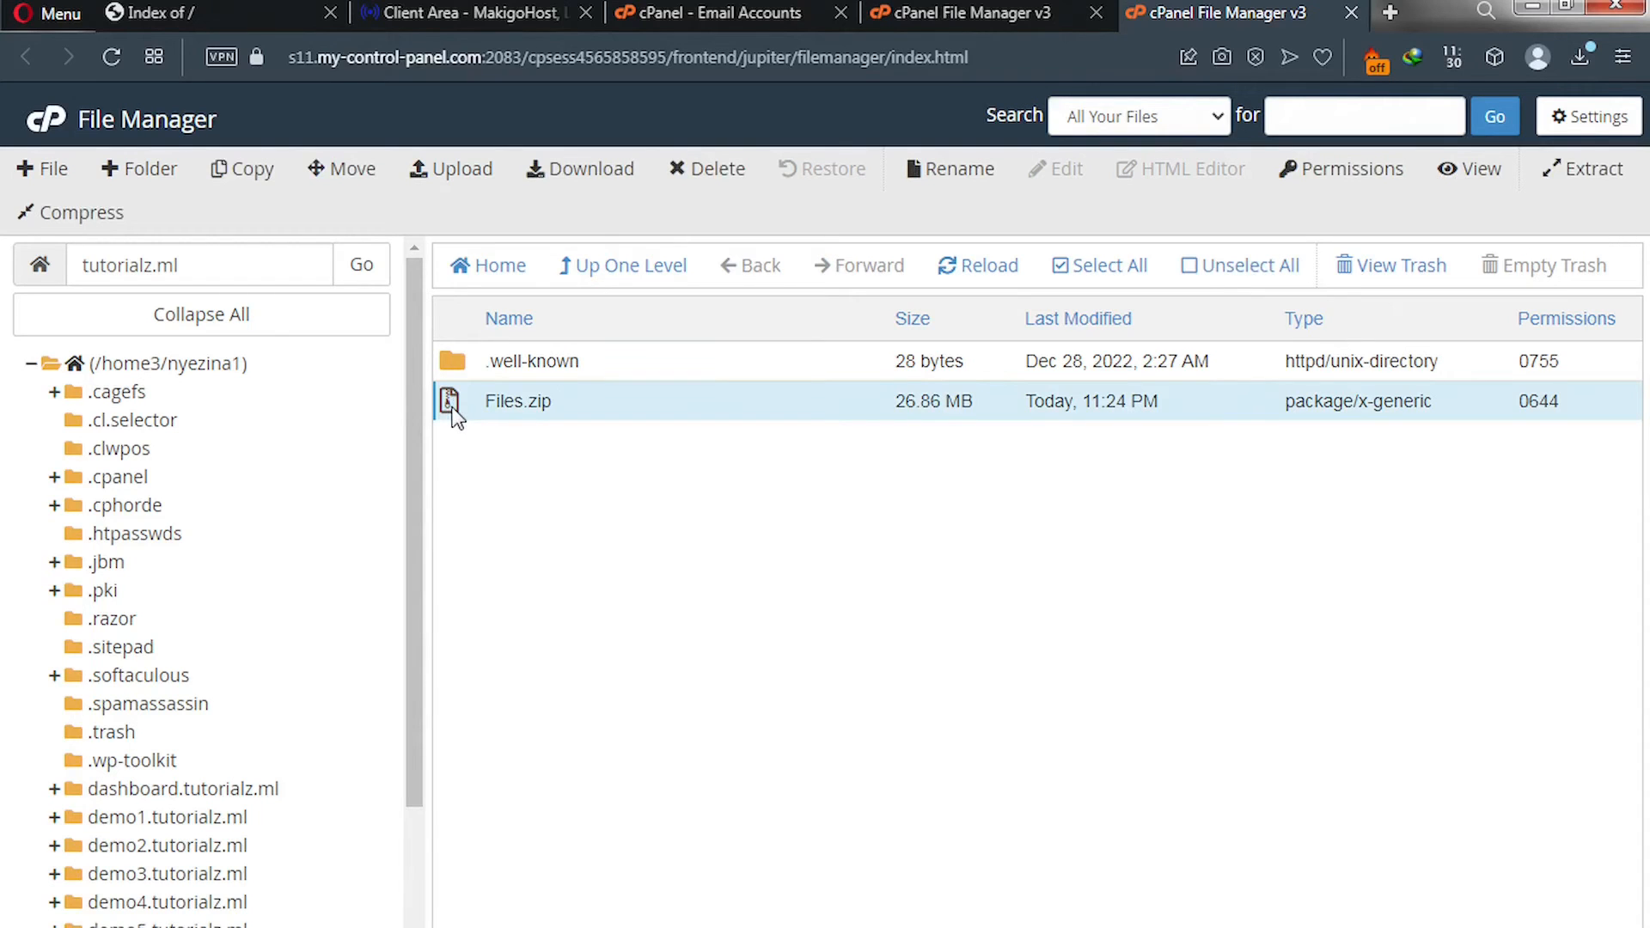
Extract Files.zip into tutorialz.ml and close the extraction results.
left_click(1578, 180)
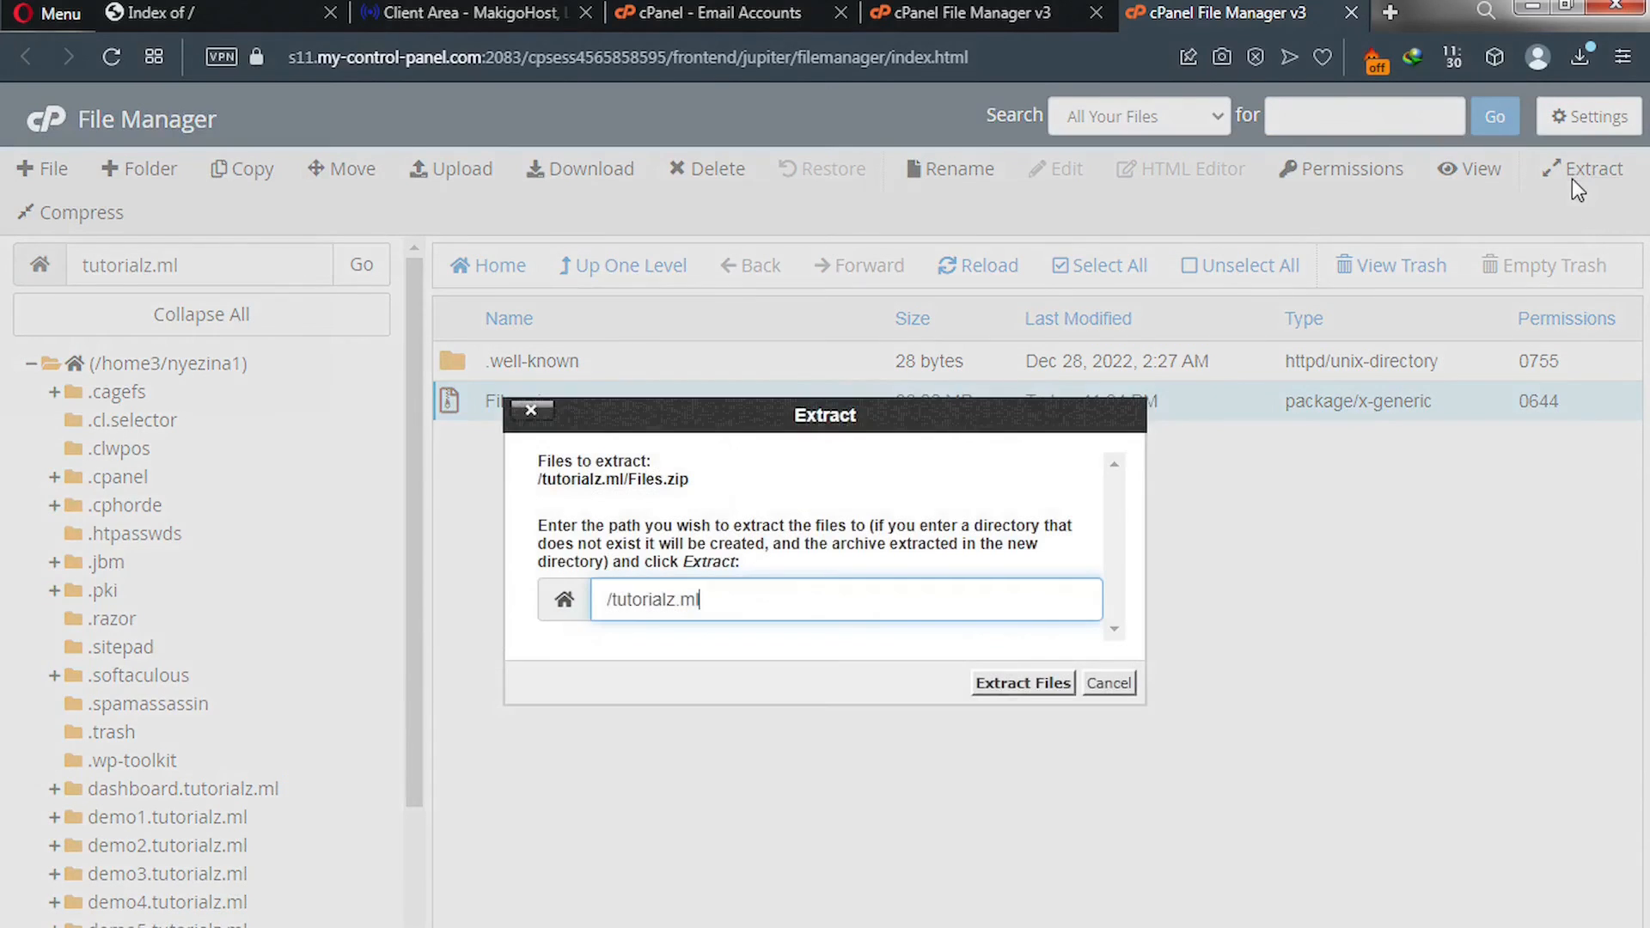
left_click(1014, 683)
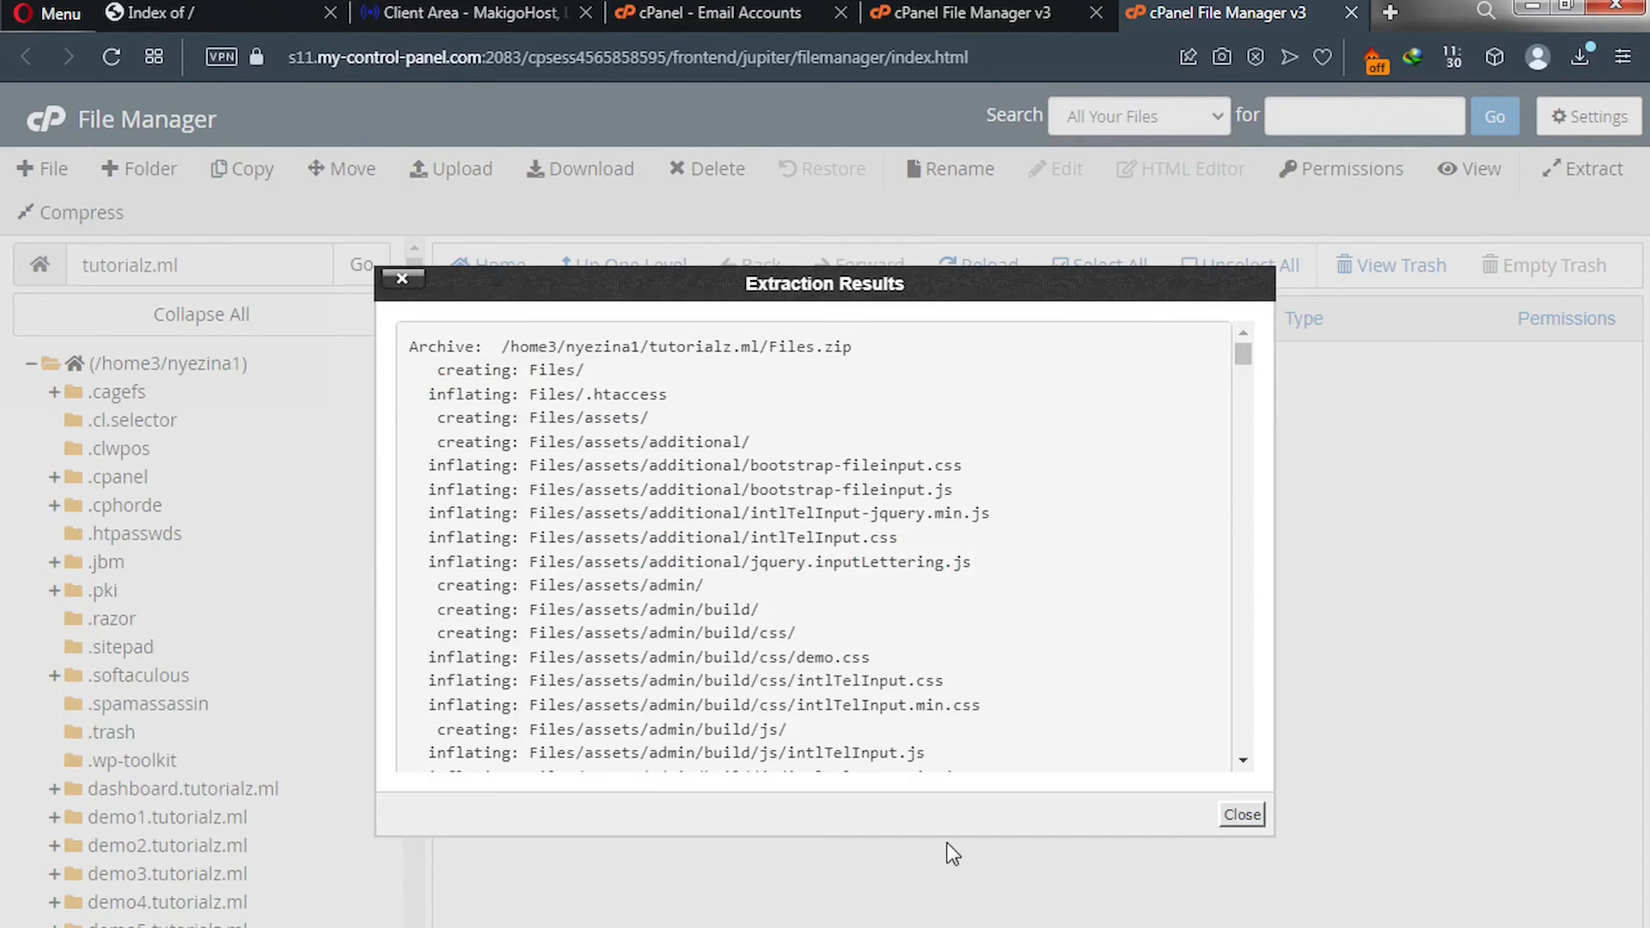
left_click(1242, 816)
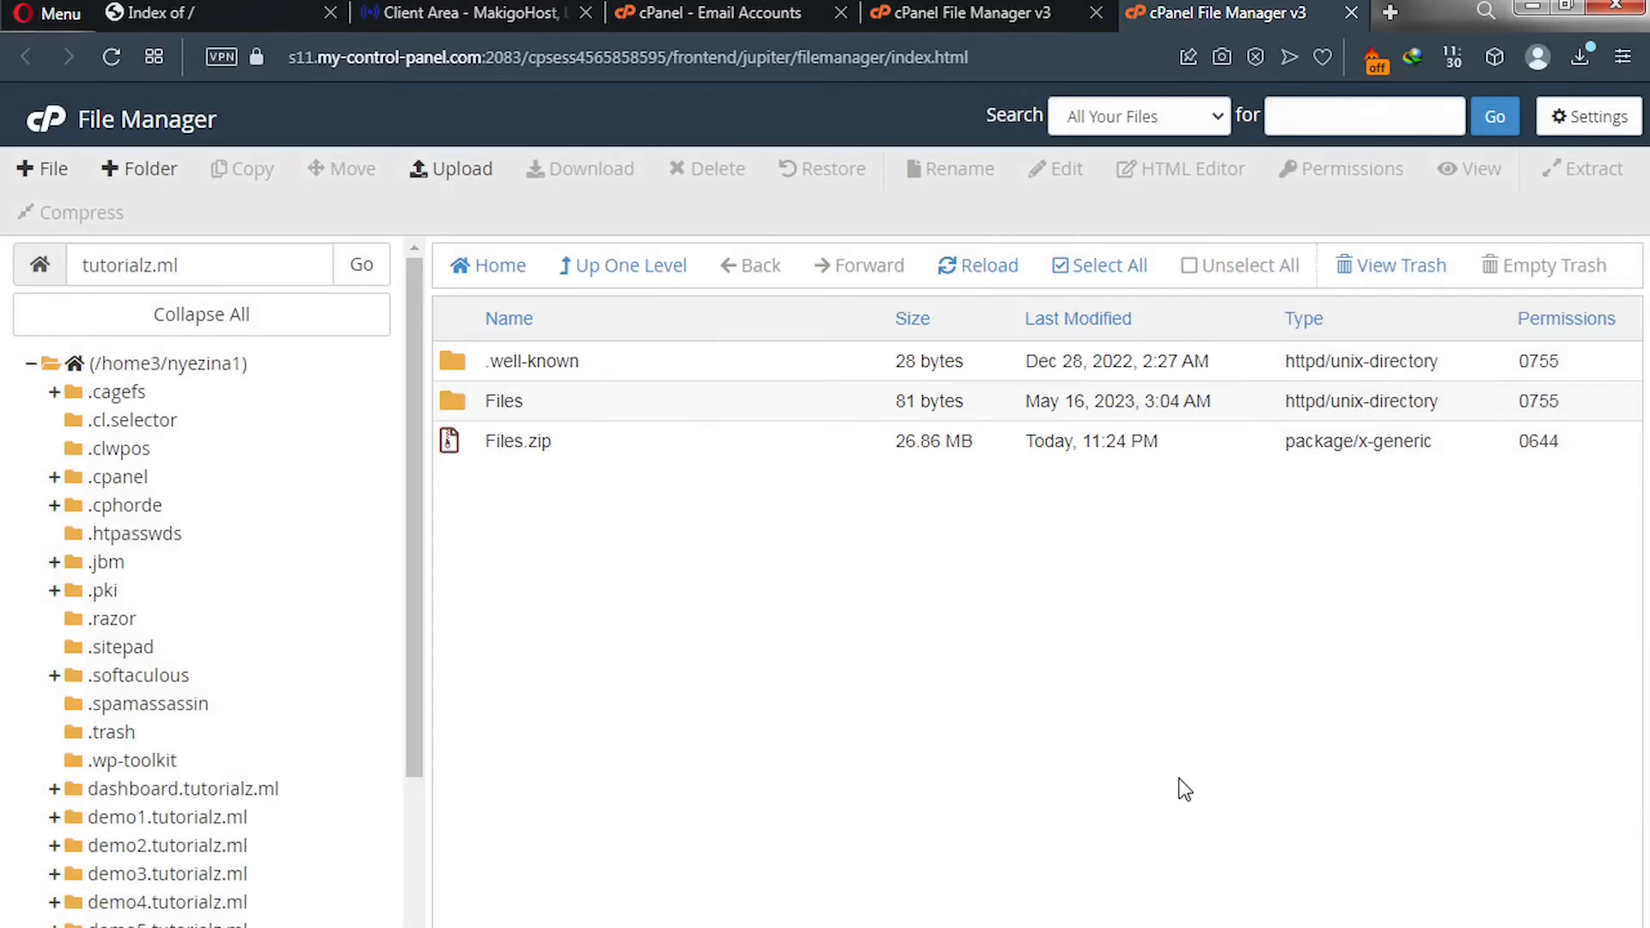
Permanently delete Files.zip with Skip the trash checked.
left_click(456, 445)
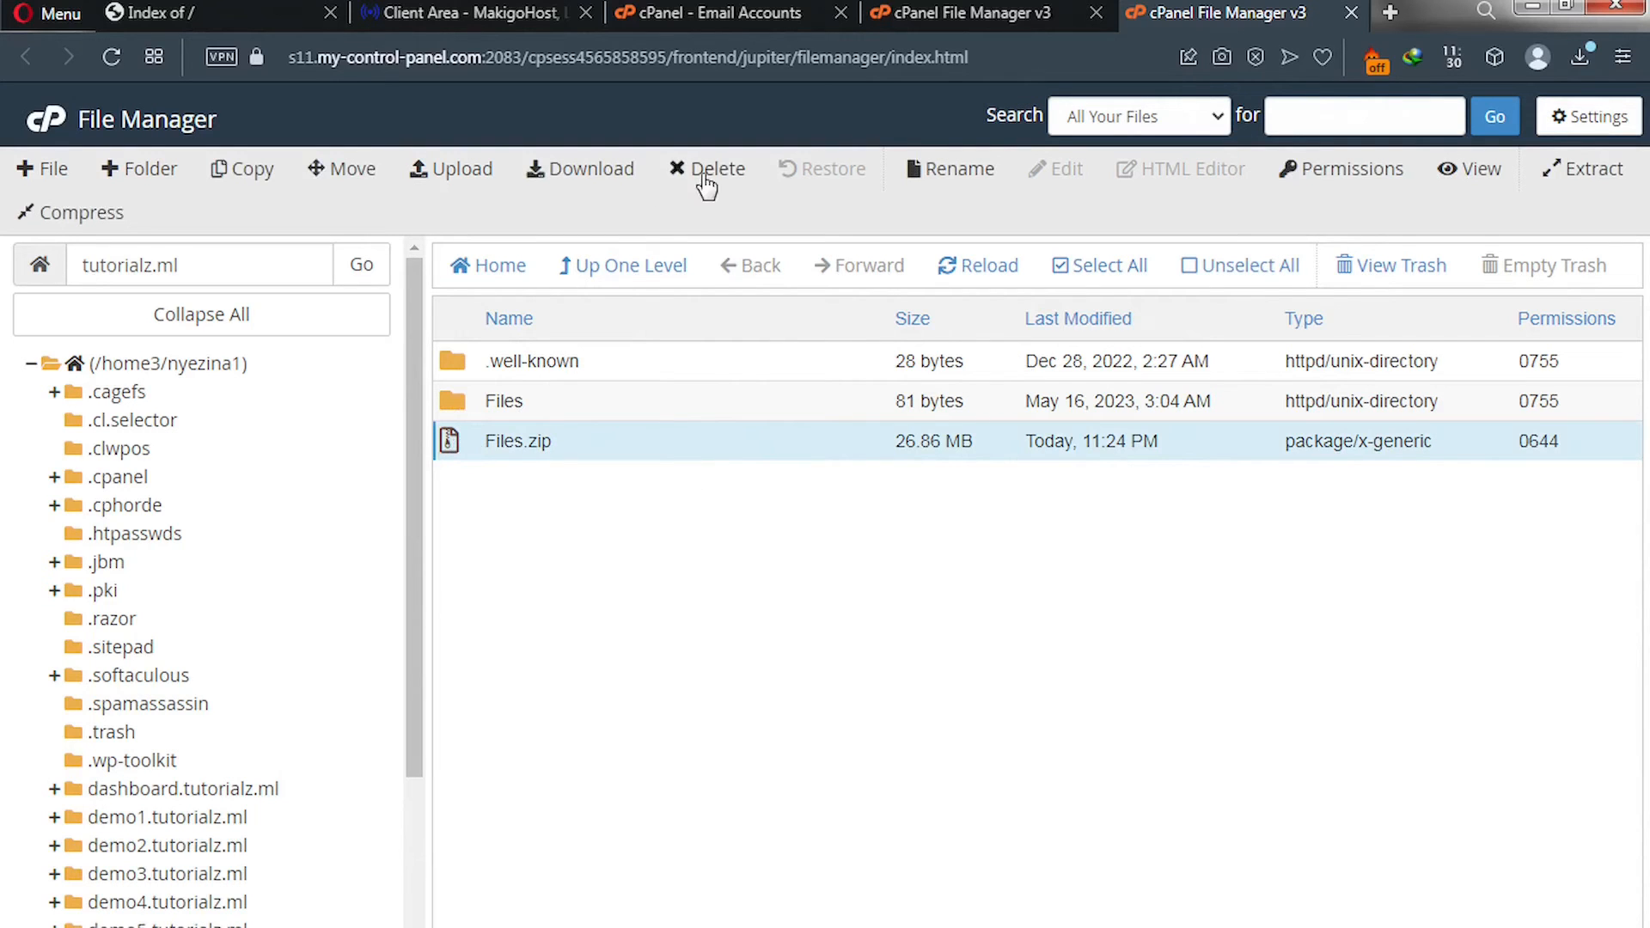
left_click(698, 170)
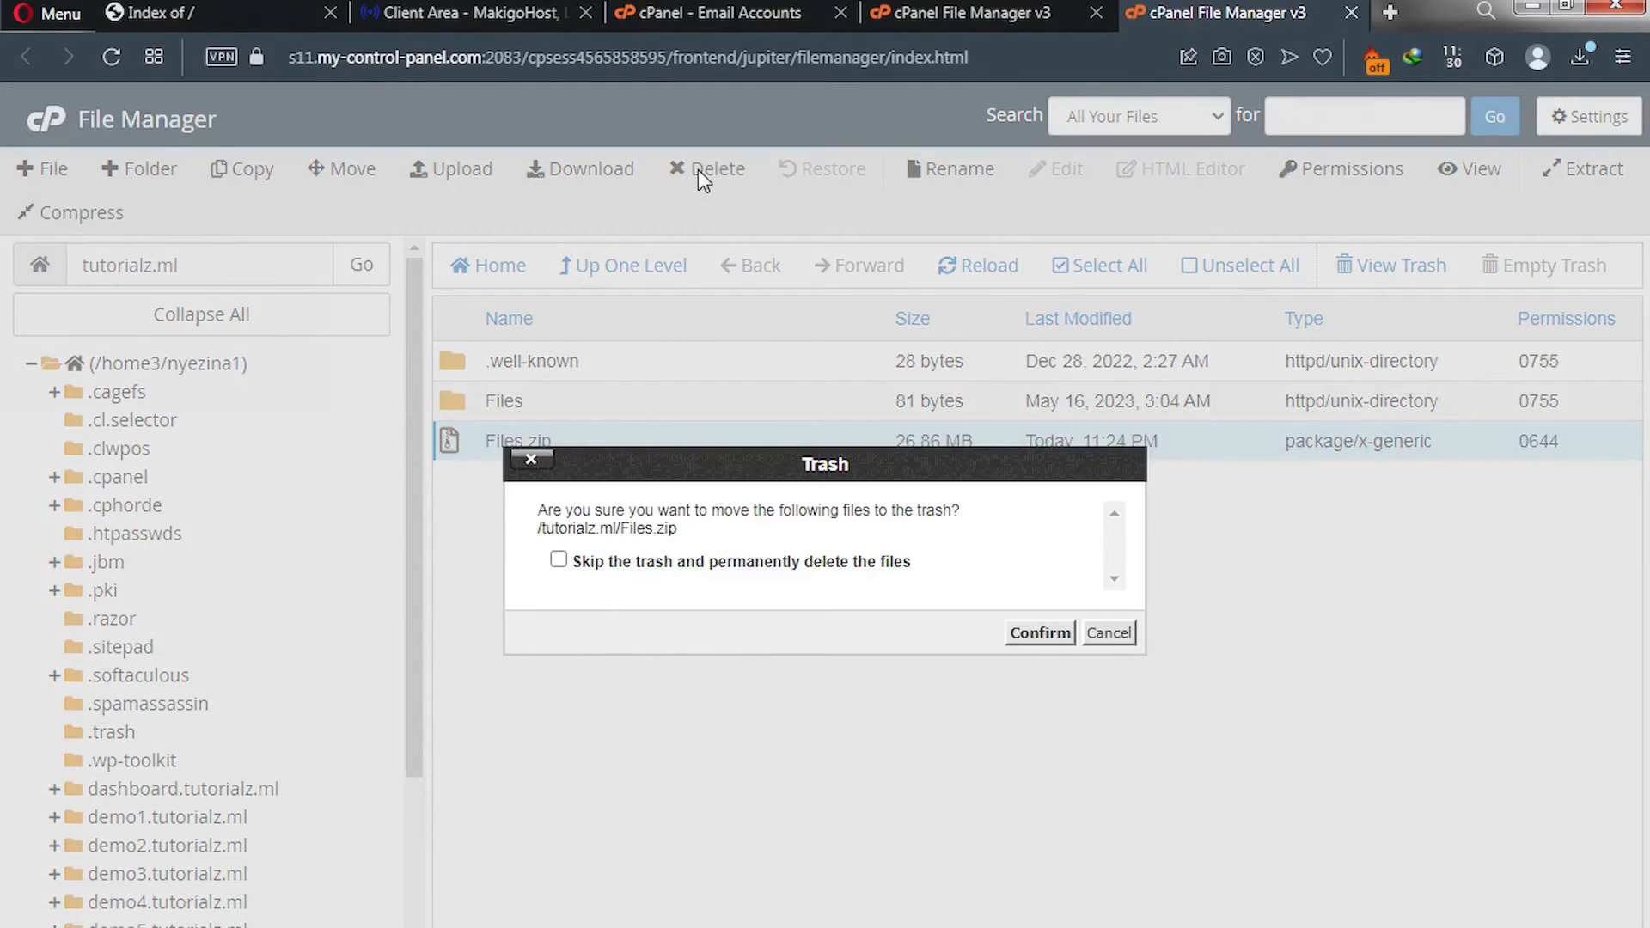
left_click(724, 565)
left_click(1041, 634)
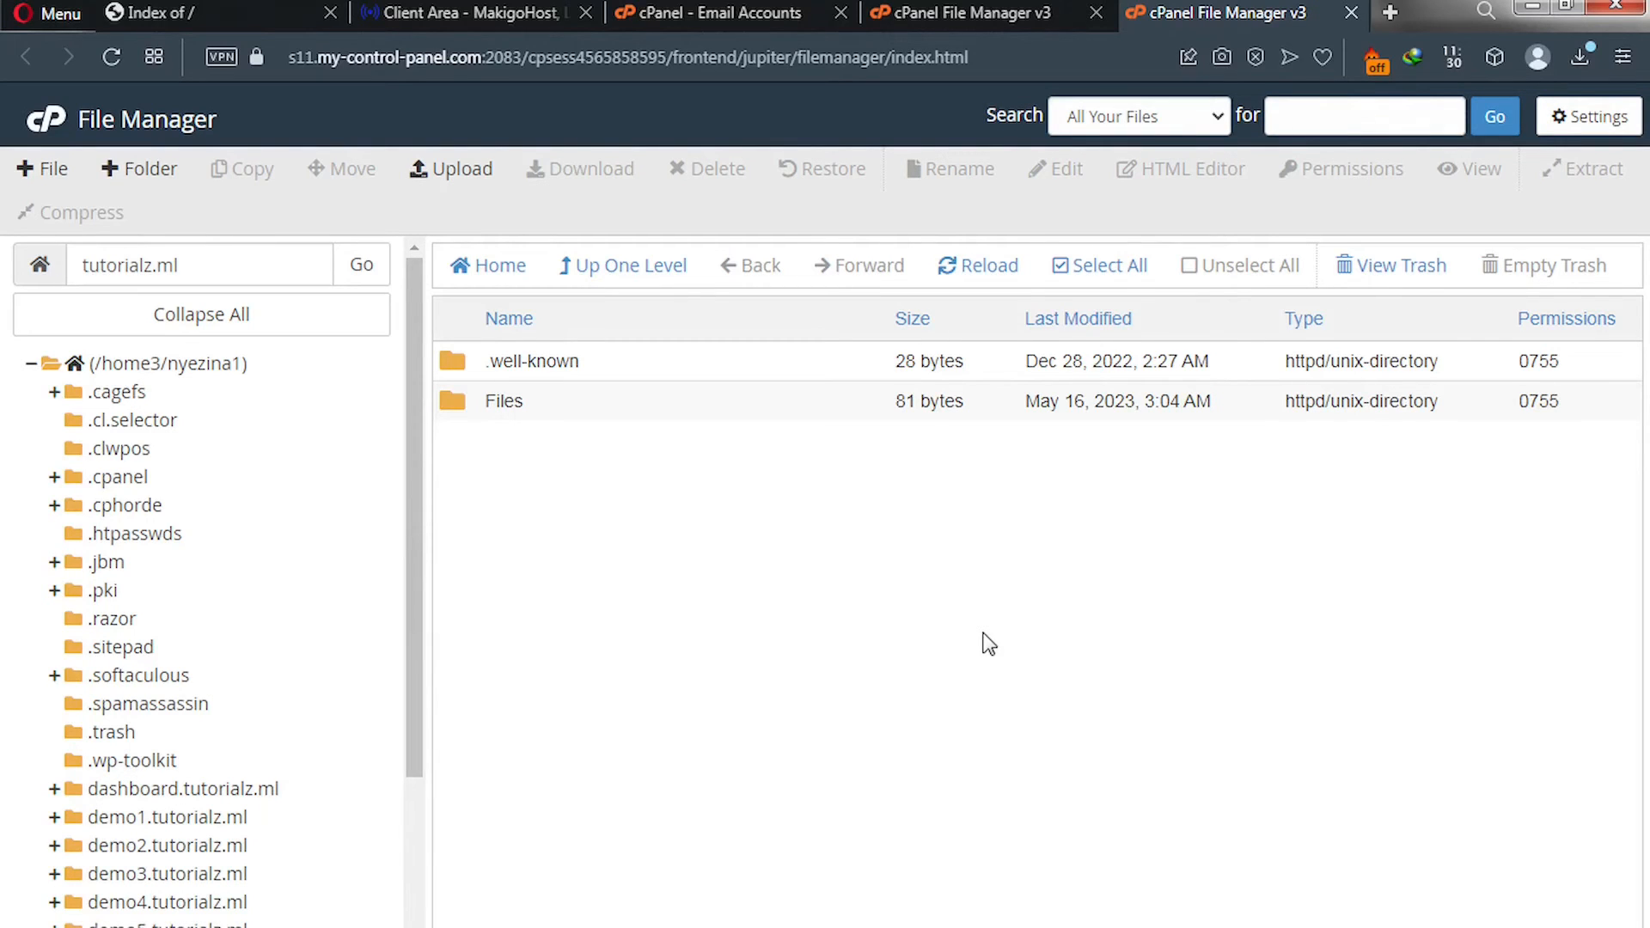
Move all five items inside Files to /tutorialz.ml/, then go up one level.
left_click(458, 404)
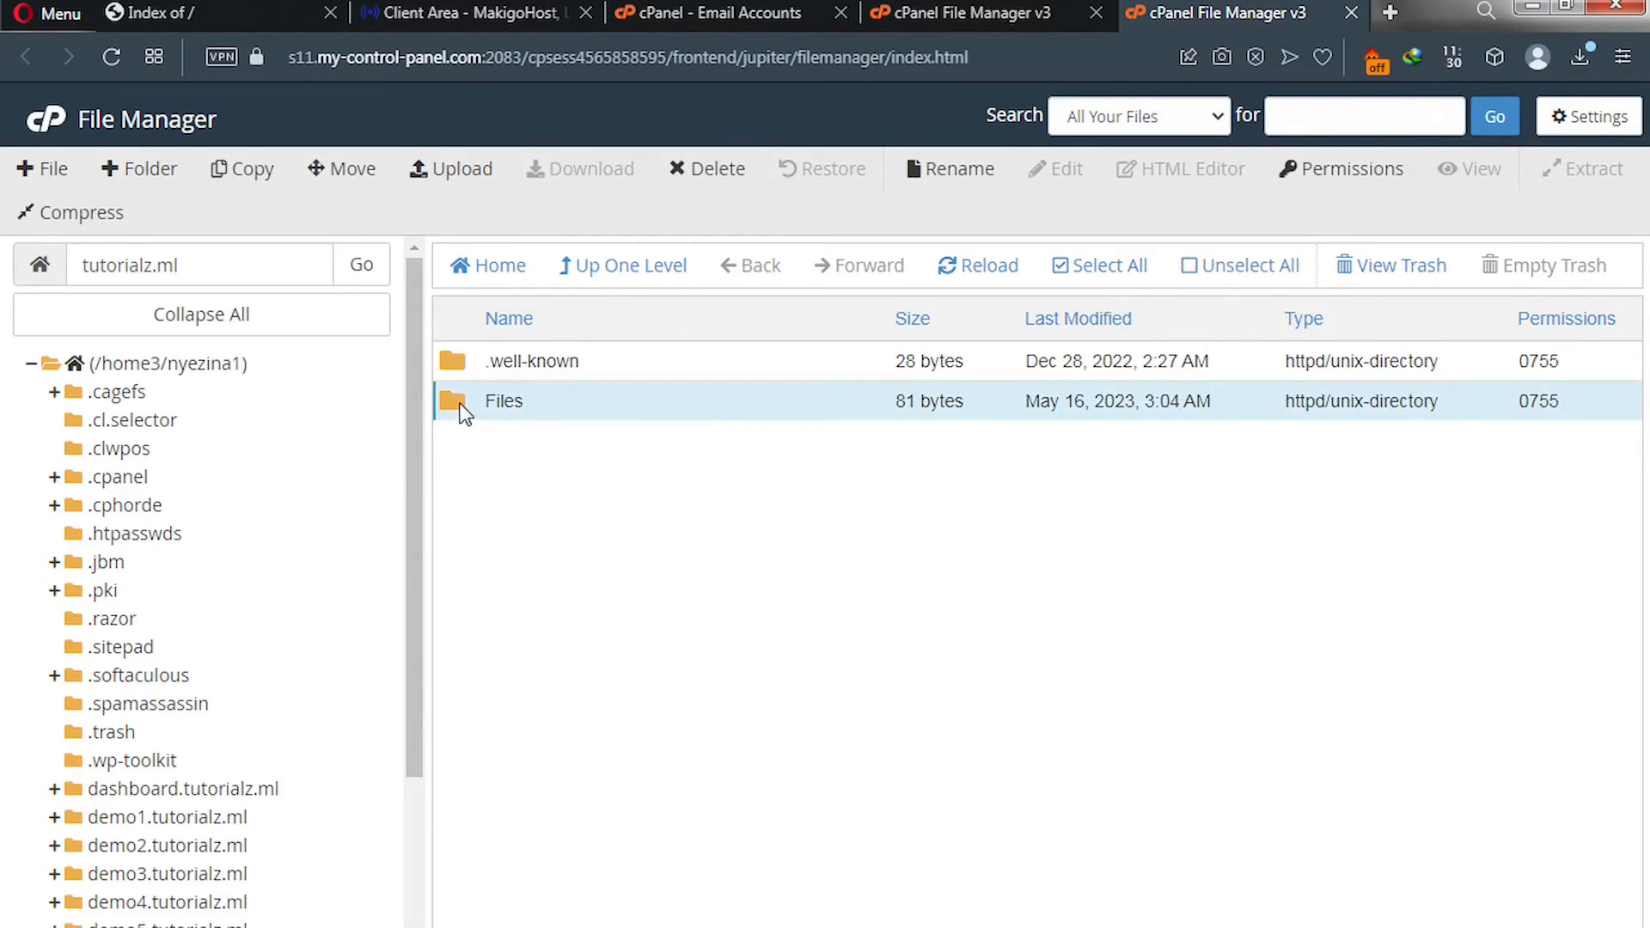
double_click(462, 410)
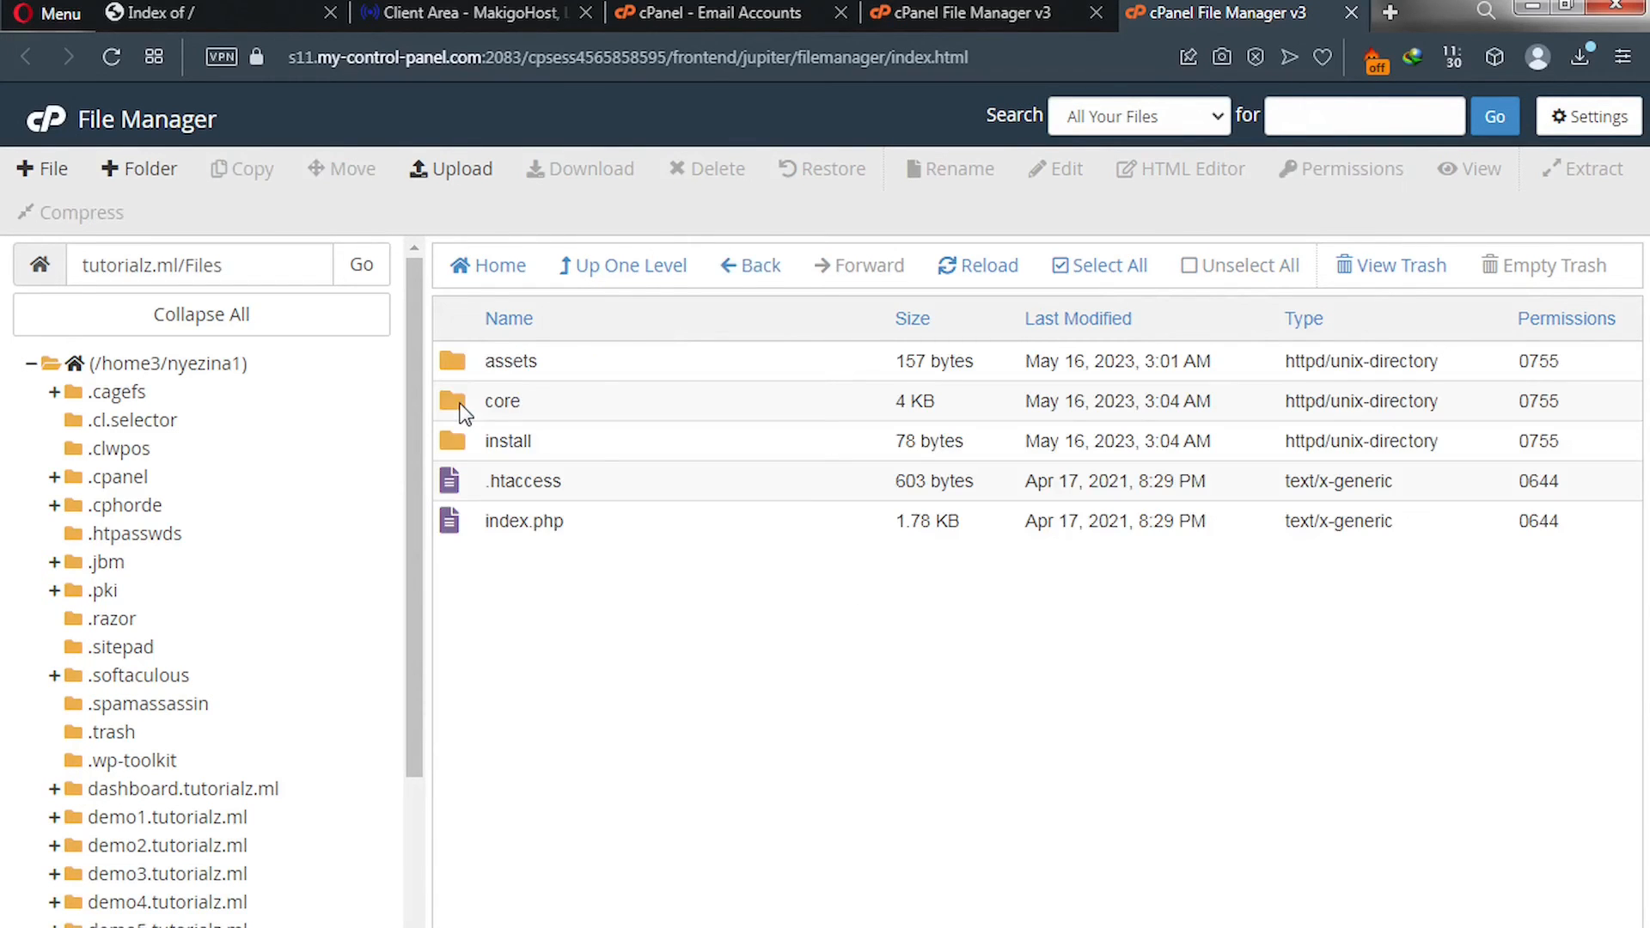
left_click(1087, 270)
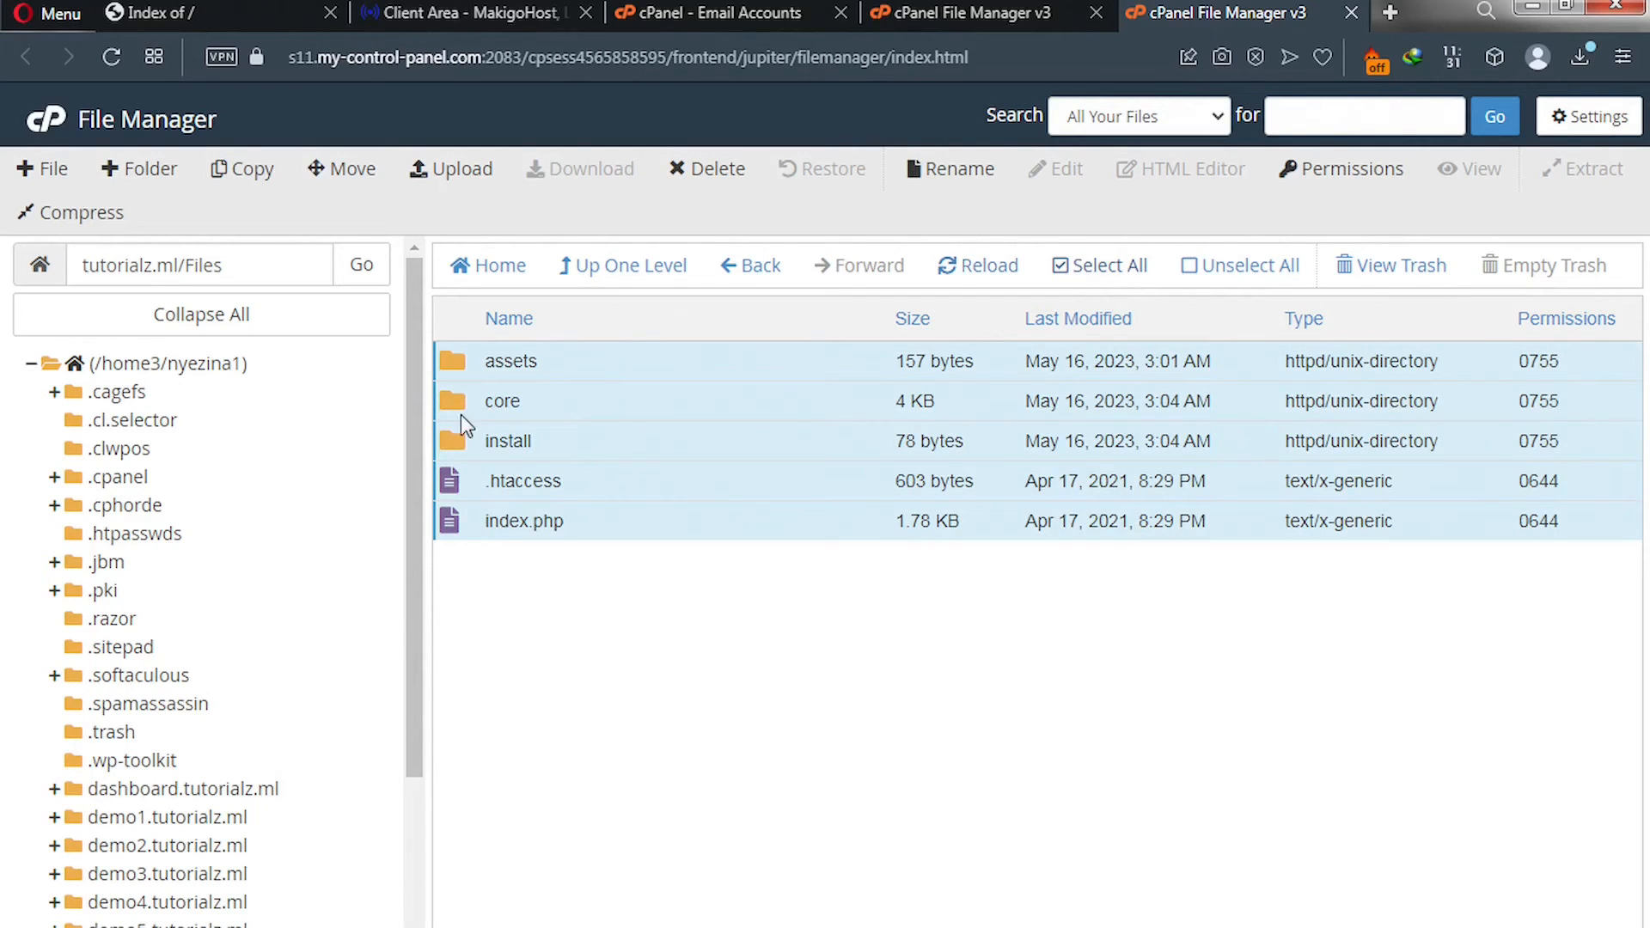
left_click(352, 171)
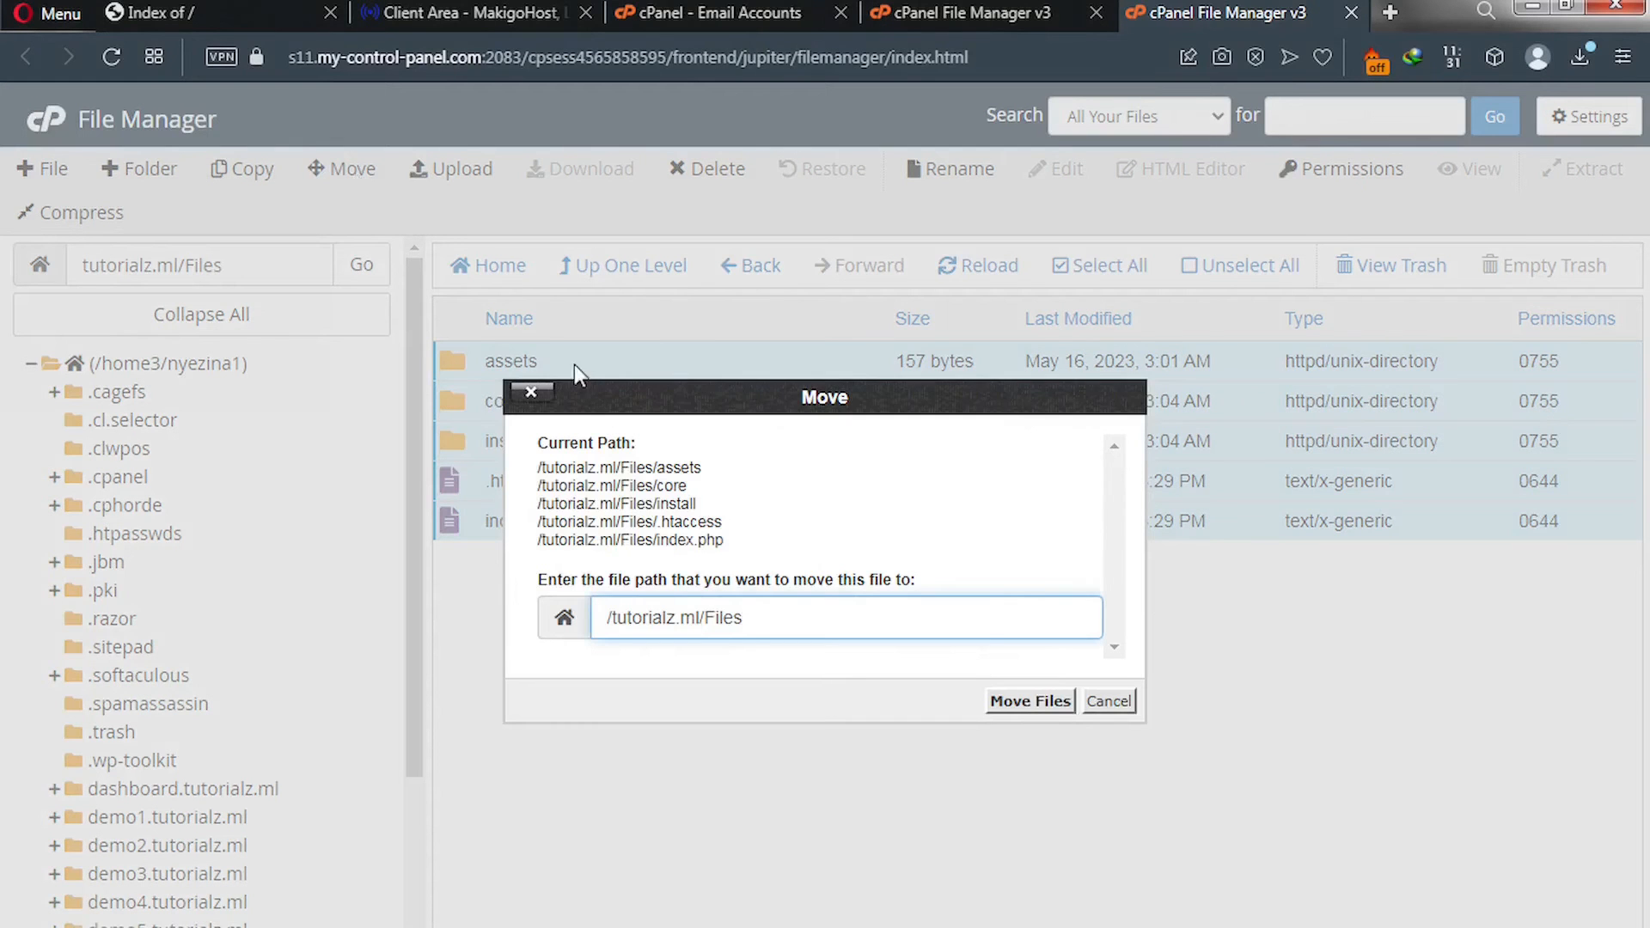
left_click(759, 619)
key("BackSpace")
key("BackSpace")
key("BackSpace")
key("BackSpace")
key("BackSpace")
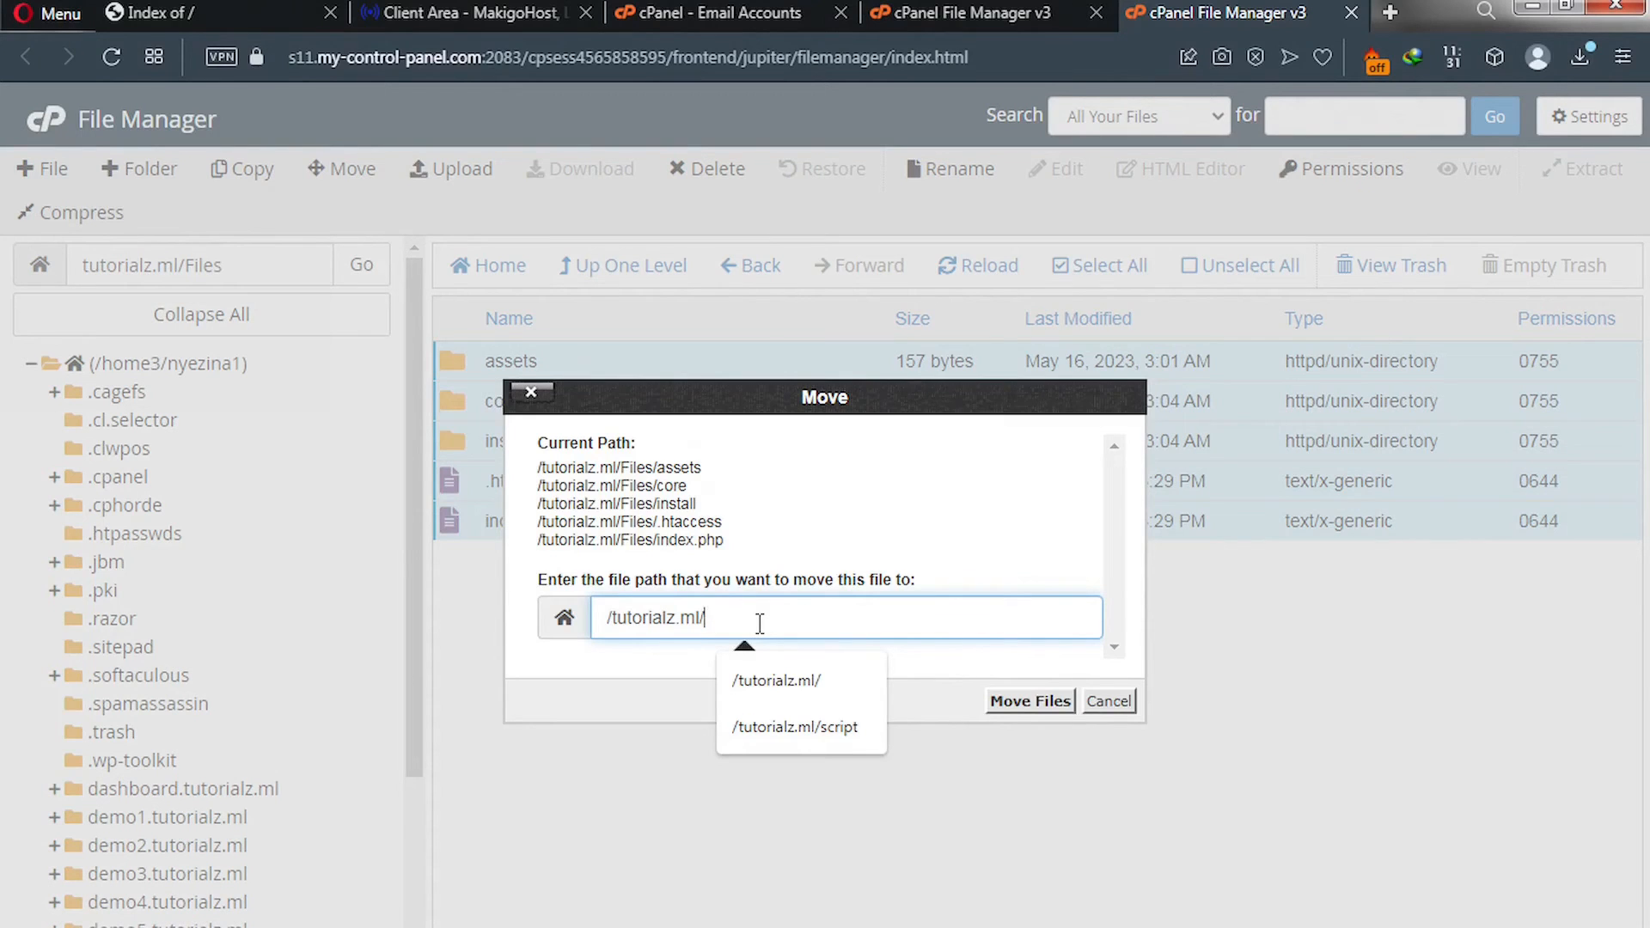
left_click(1031, 703)
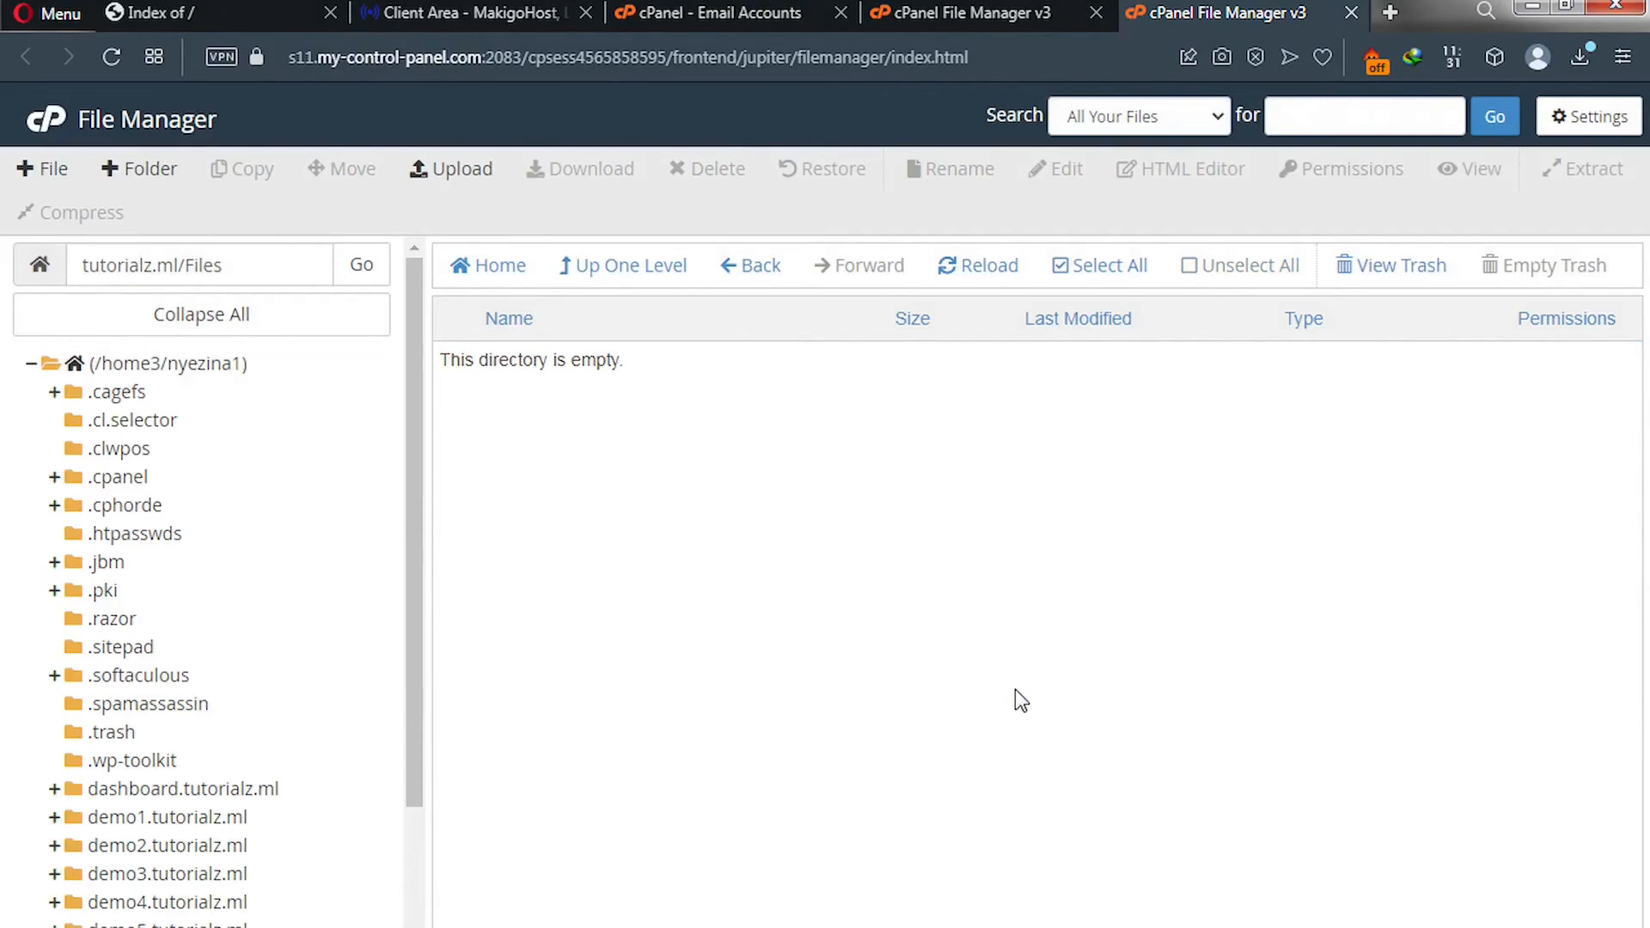
left_click(638, 275)
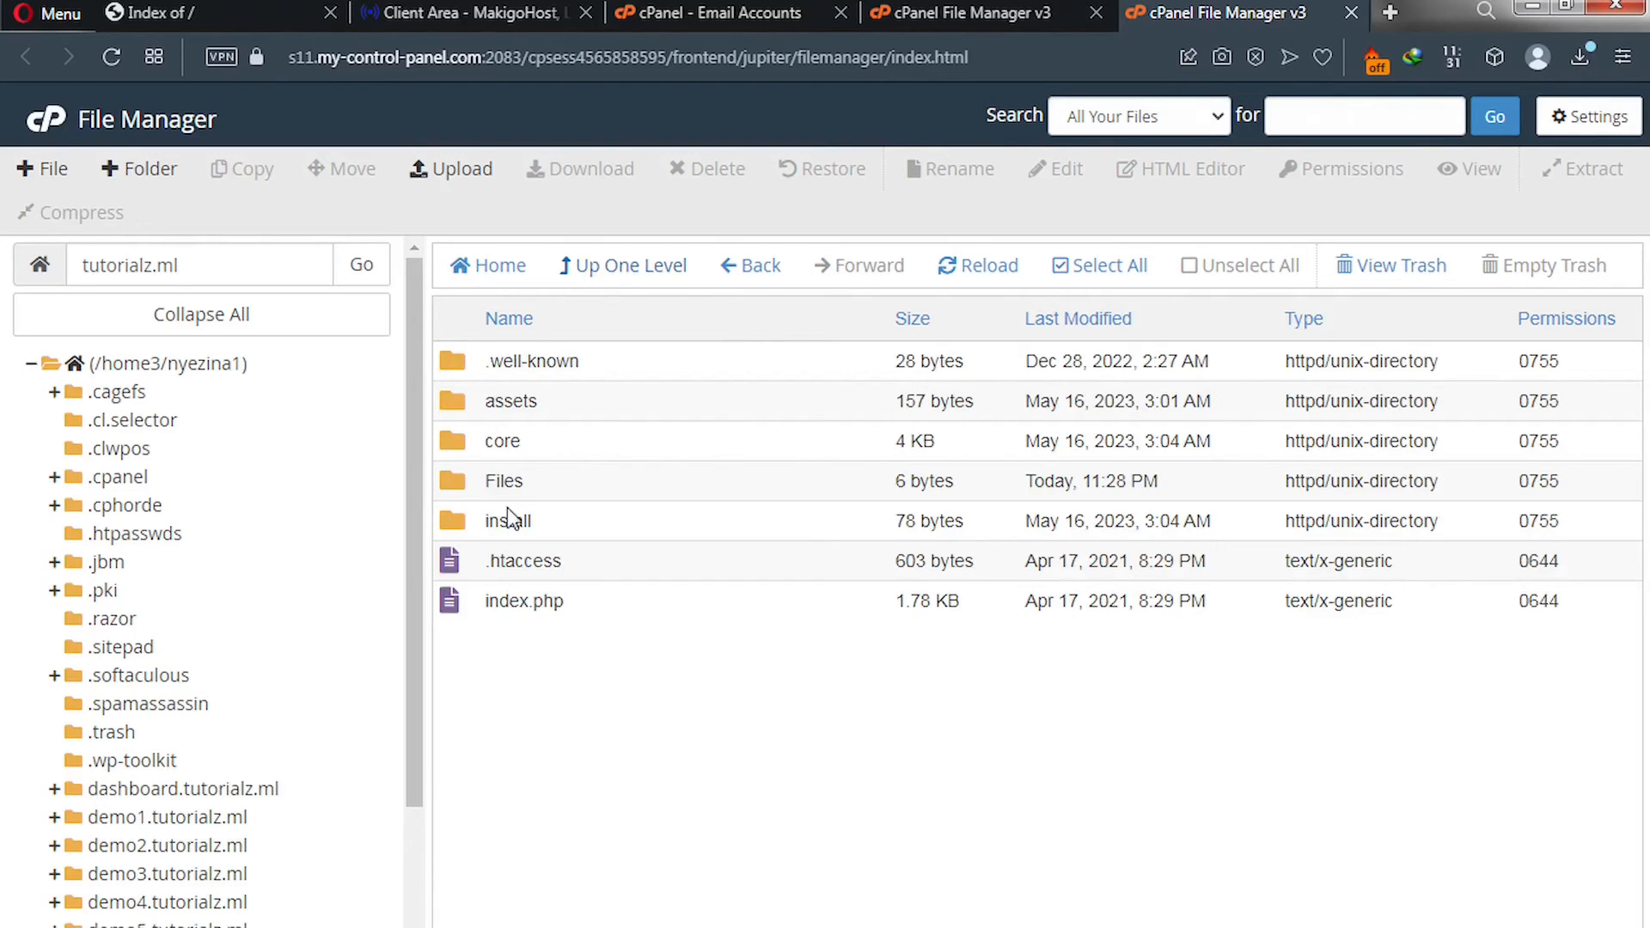
left_click(209, 14)
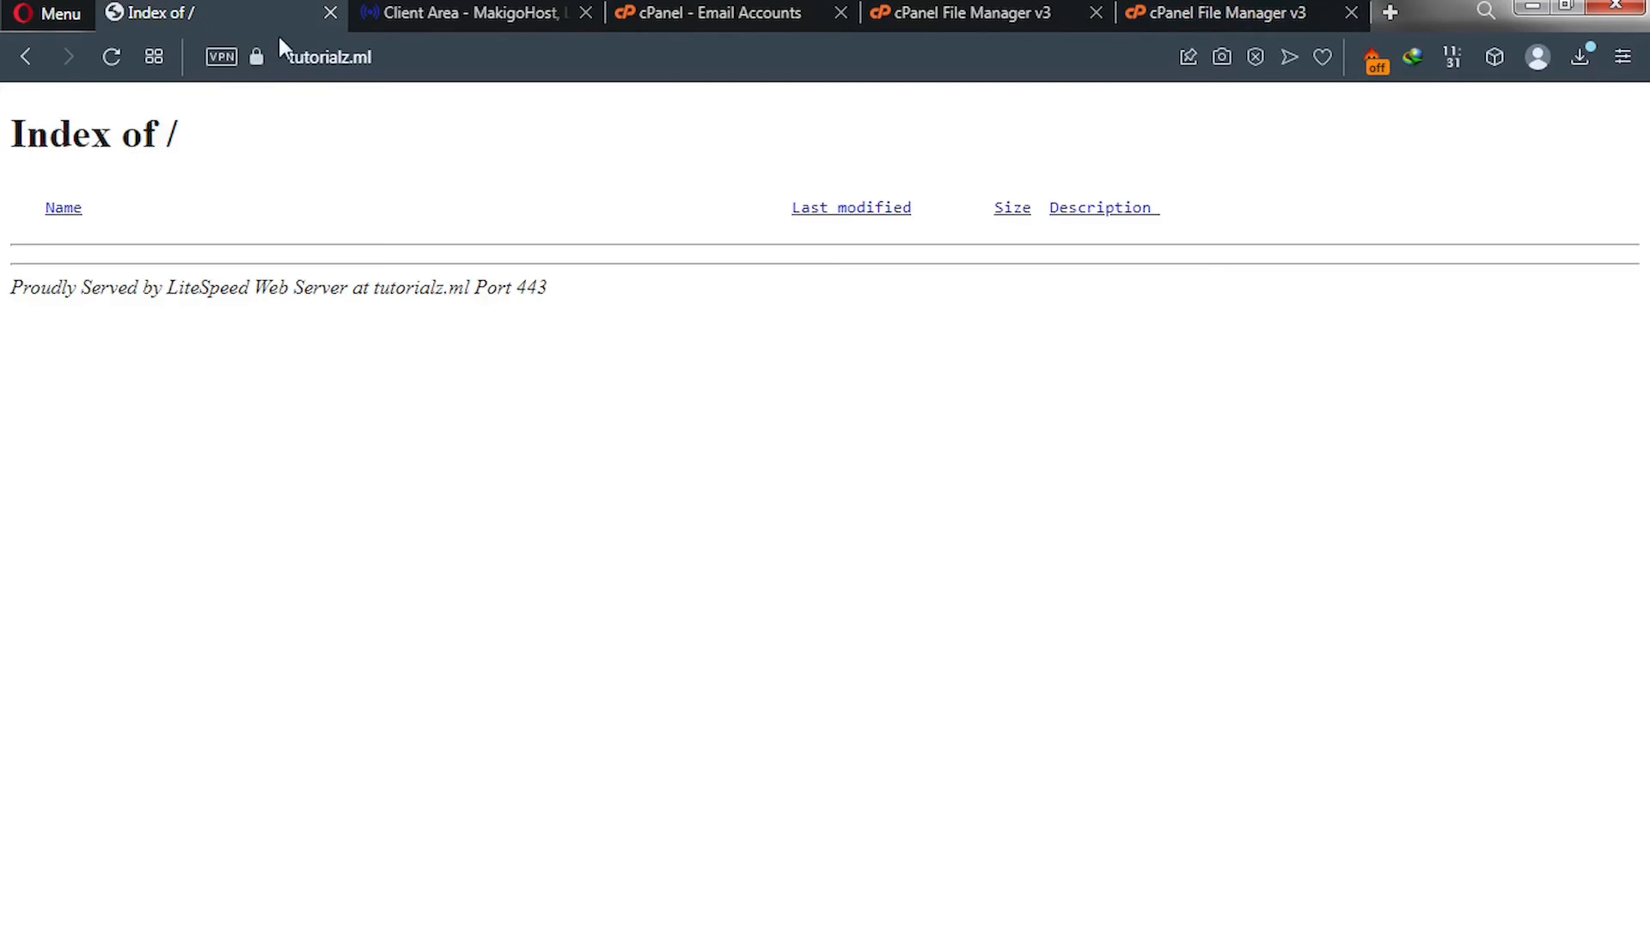
Reload tutorialz.ml in Opera, now showing a 500 Server Error, and select its address.
left_click(109, 60)
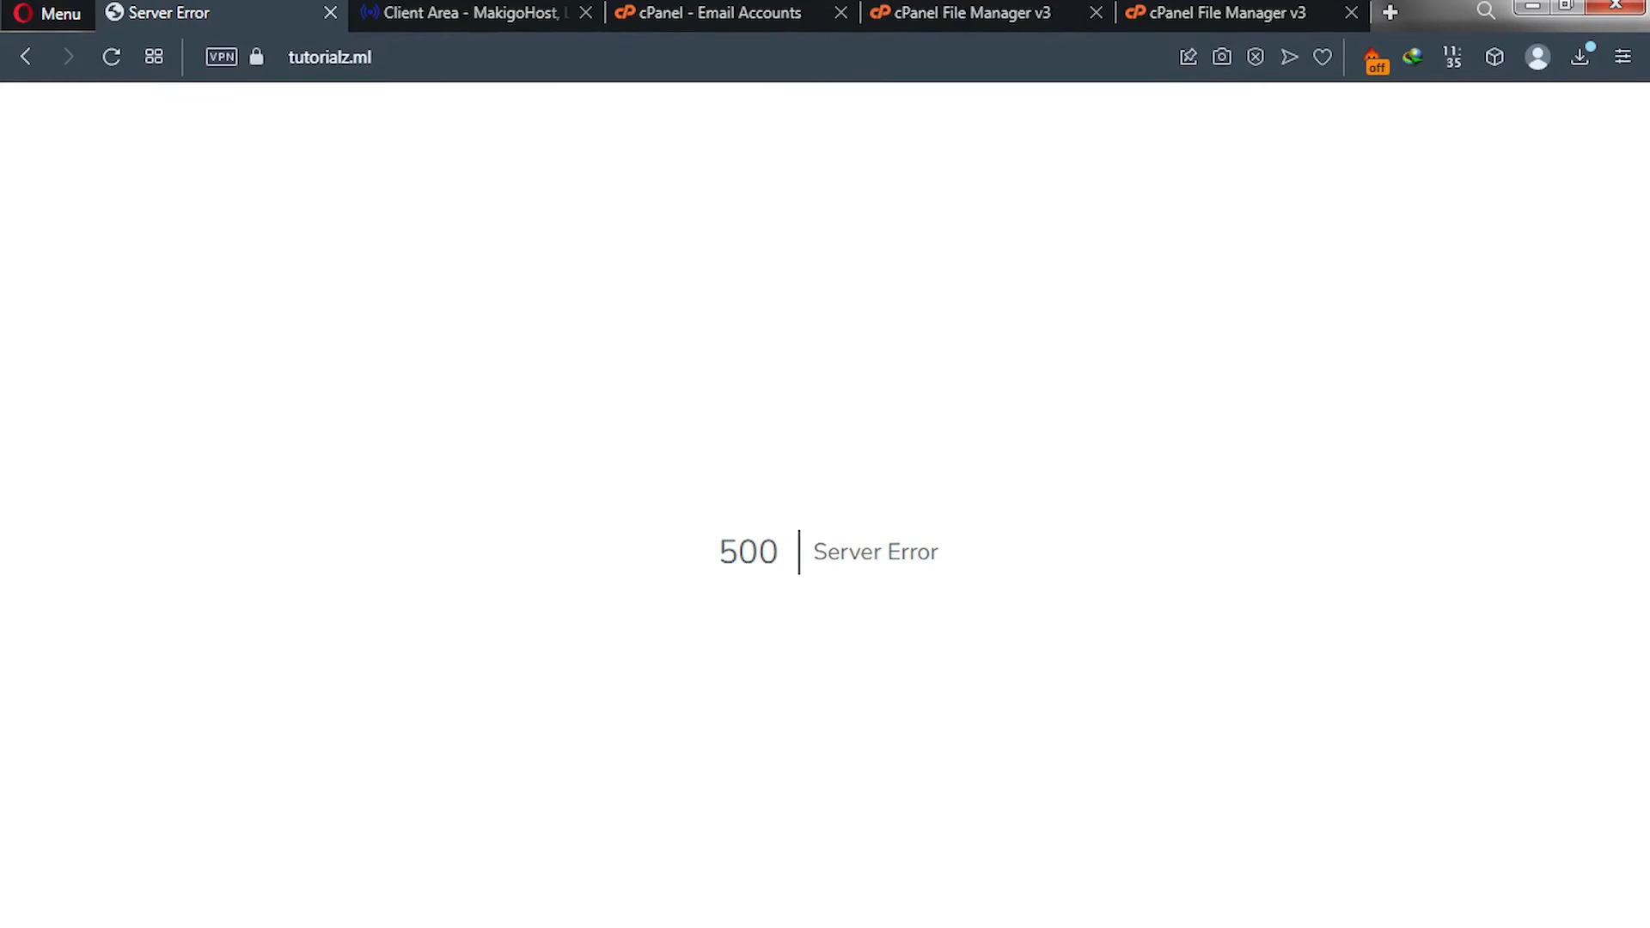
left_click(929, 60)
Load tutorialz.ml/install and scroll through the installer's Terms of Use page.
left_click(930, 60)
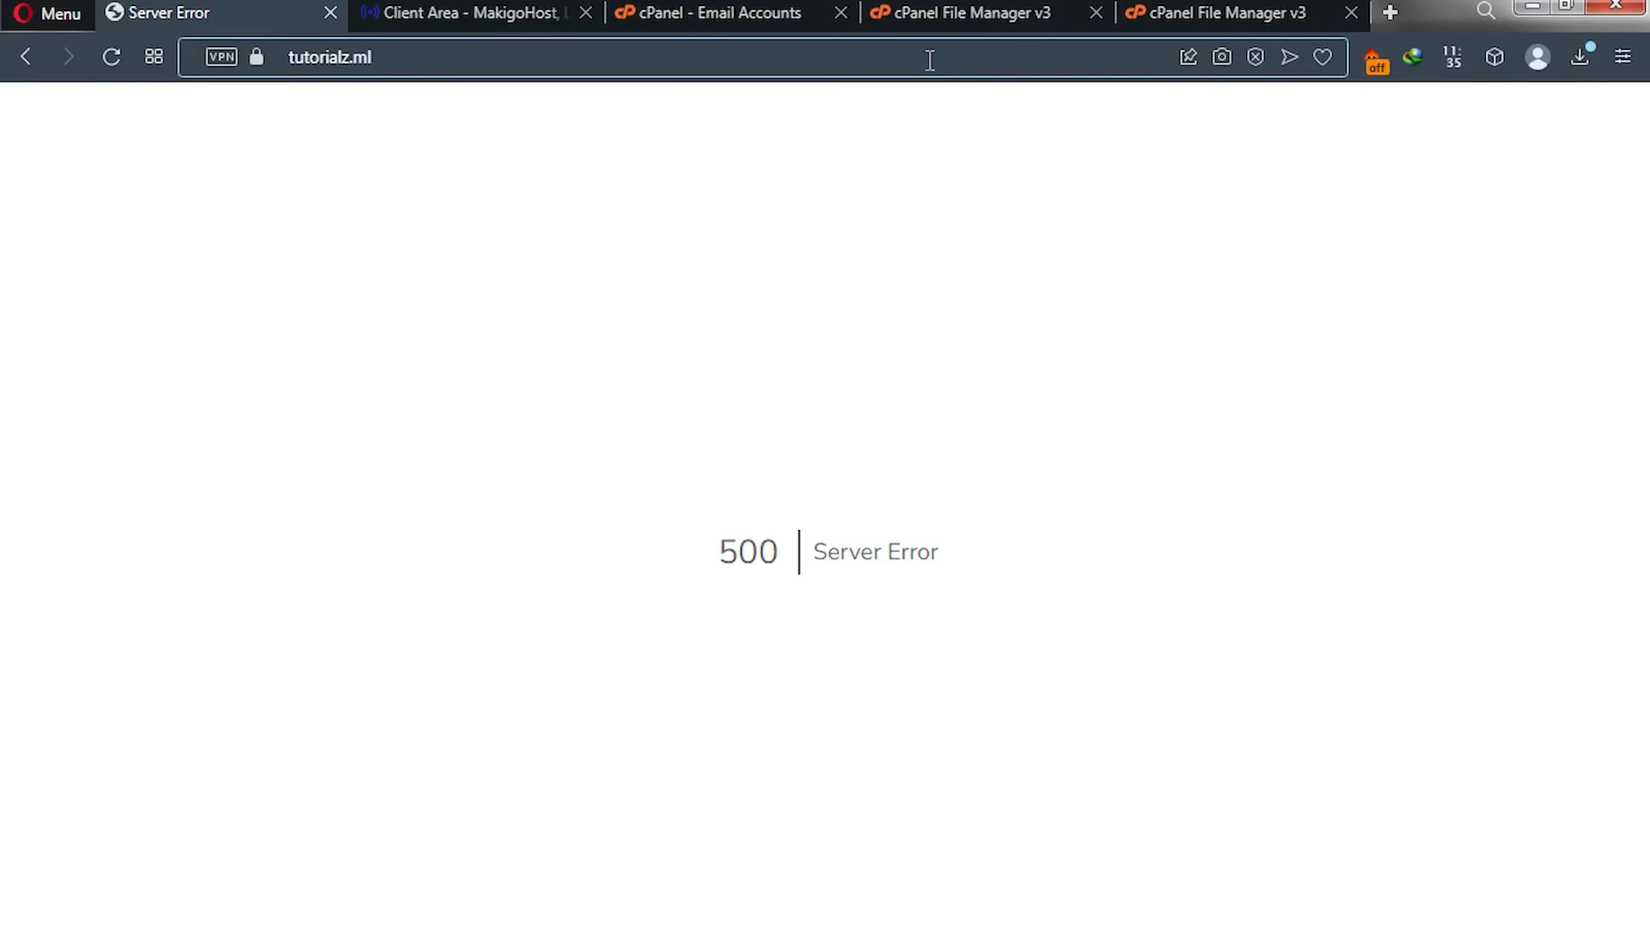
type("/i")
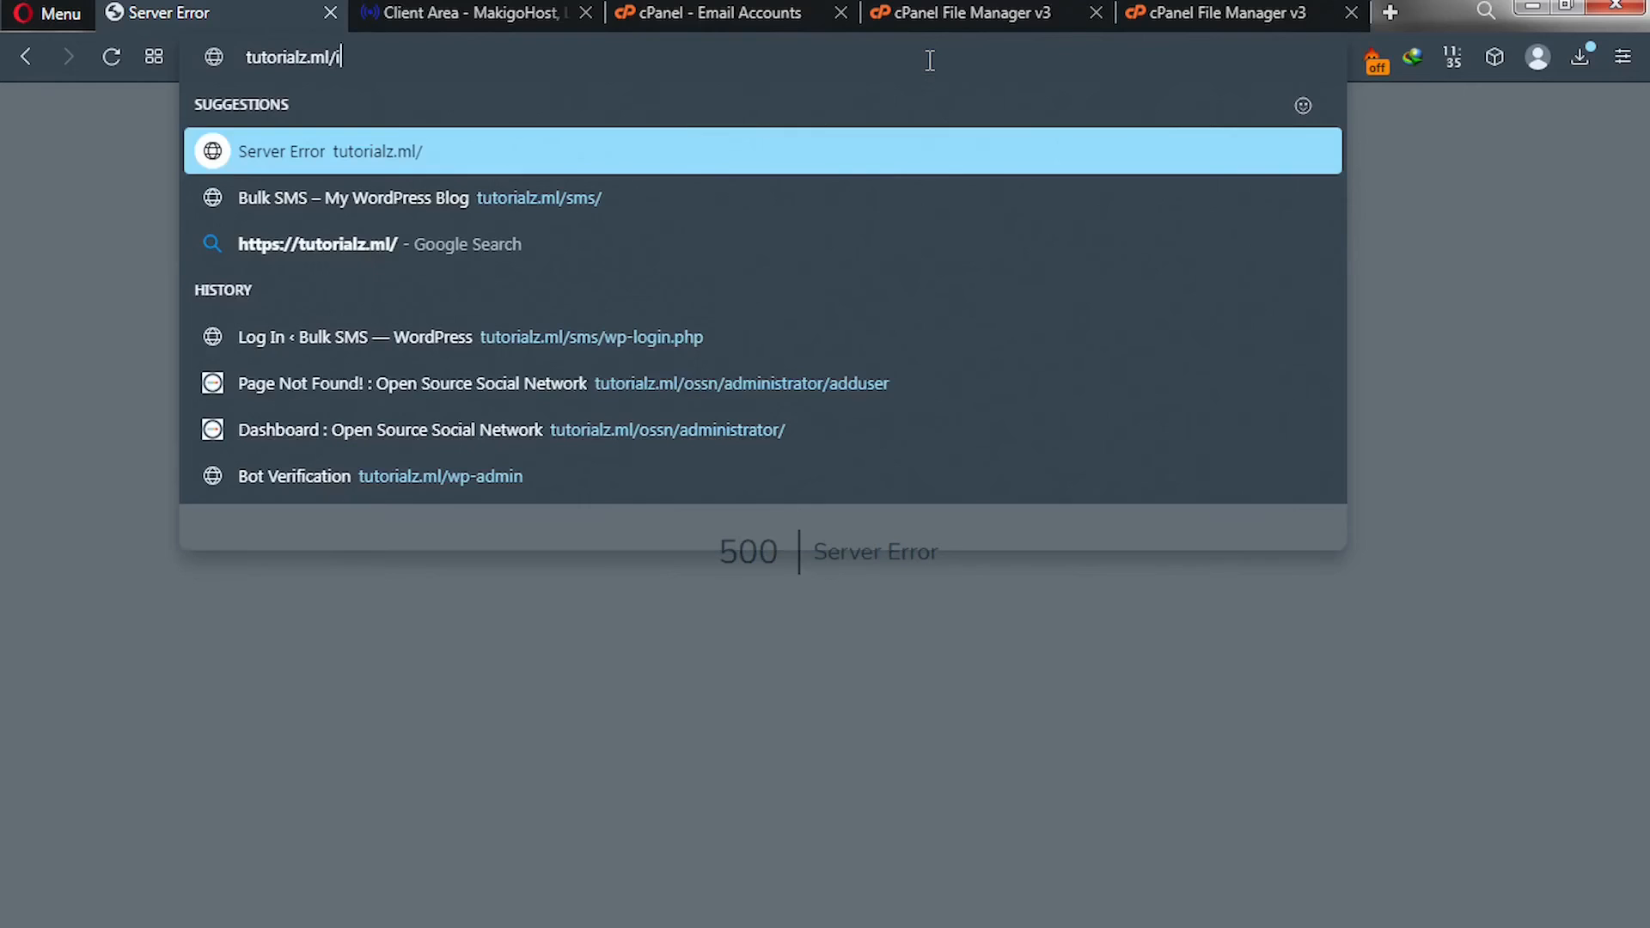
type("ns")
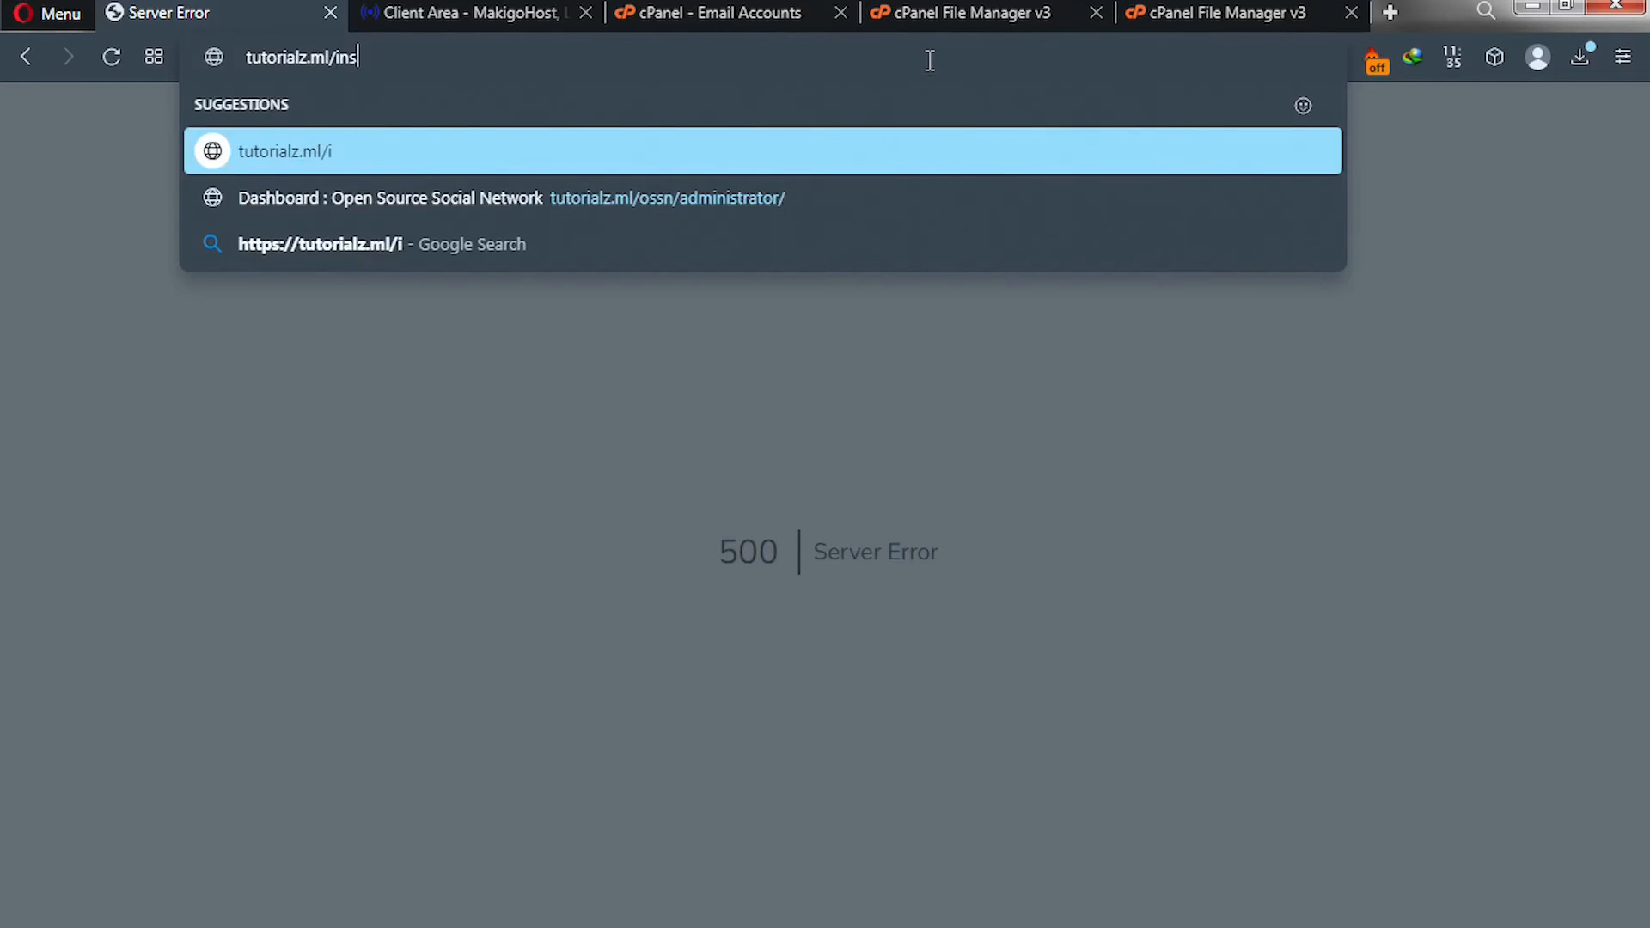
type("ta")
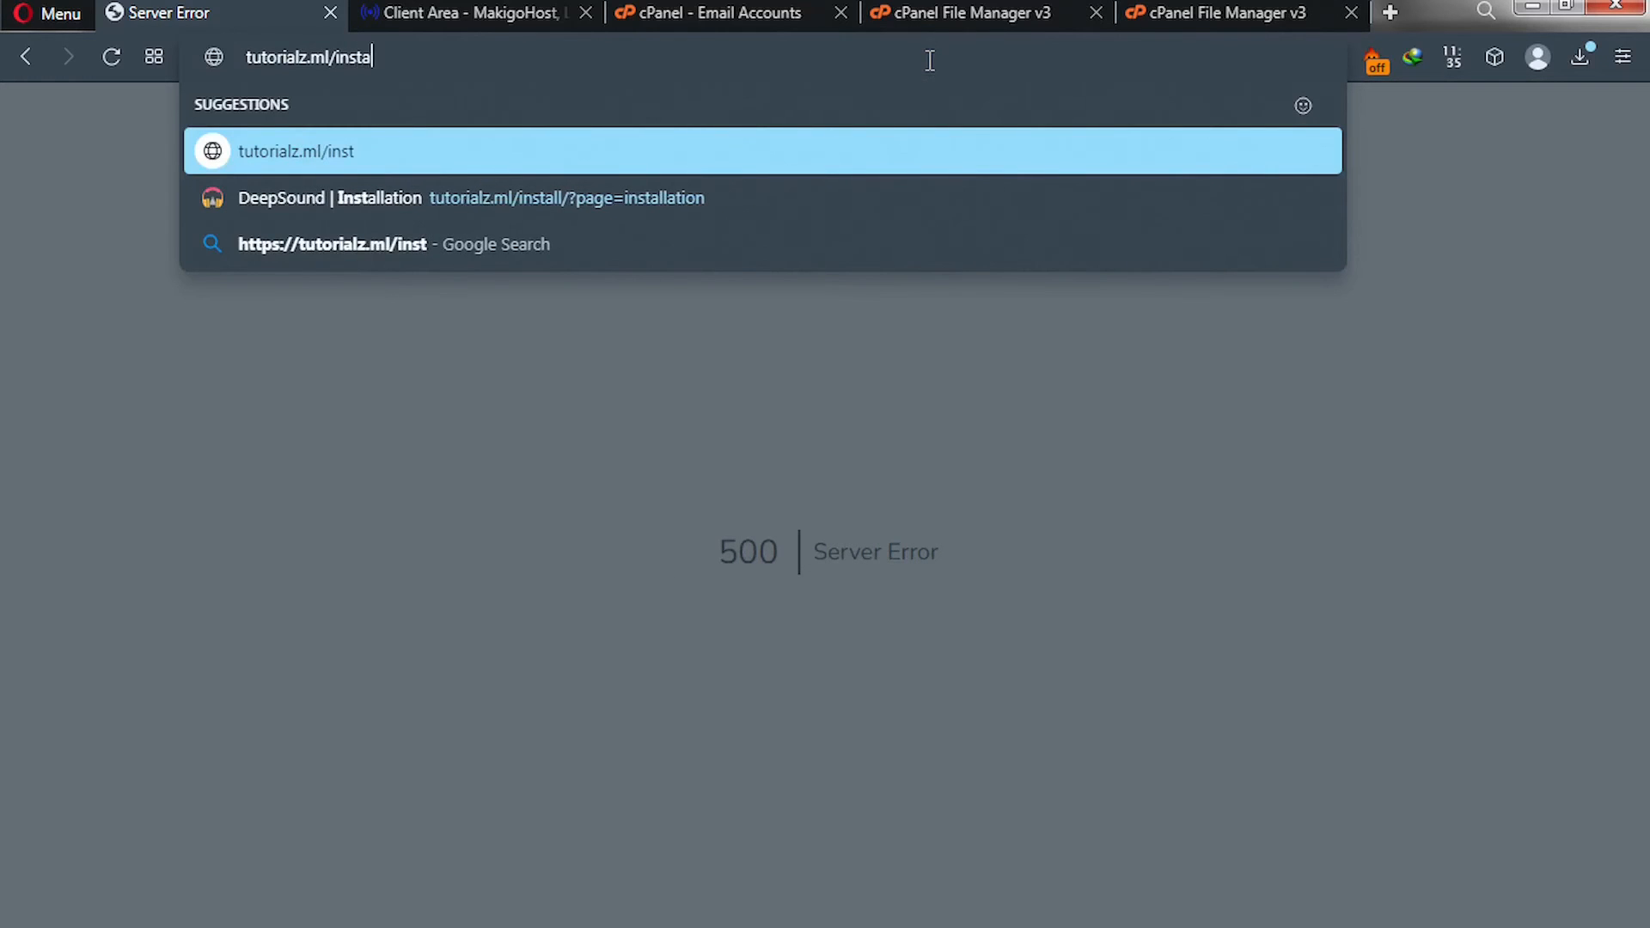
type("ll")
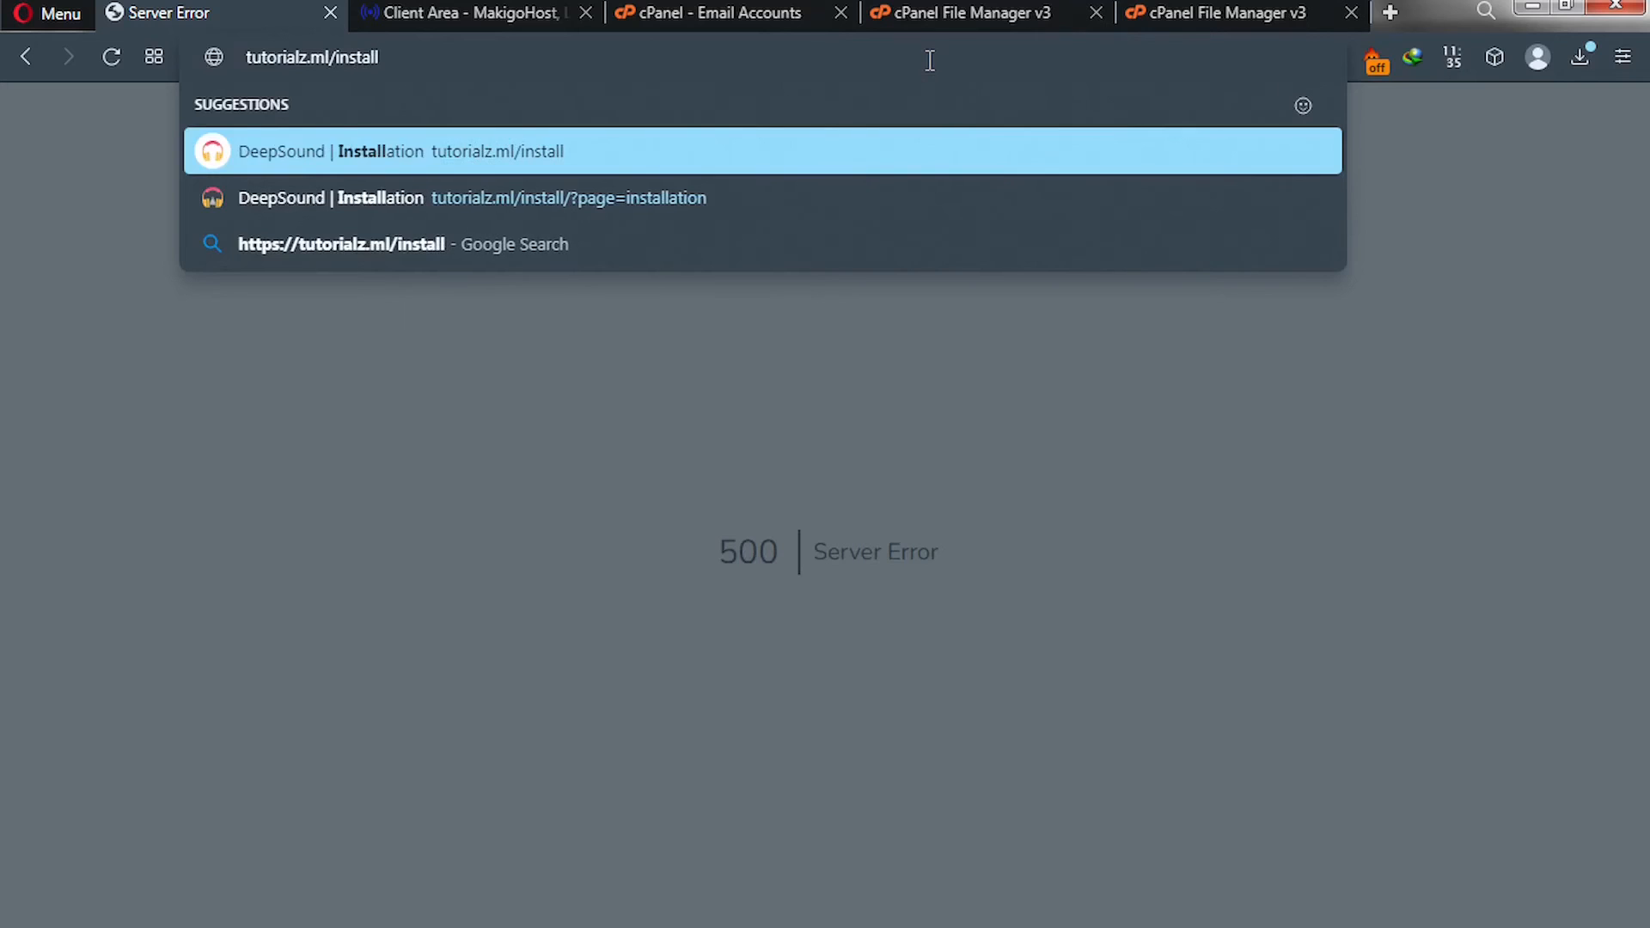
key("Return")
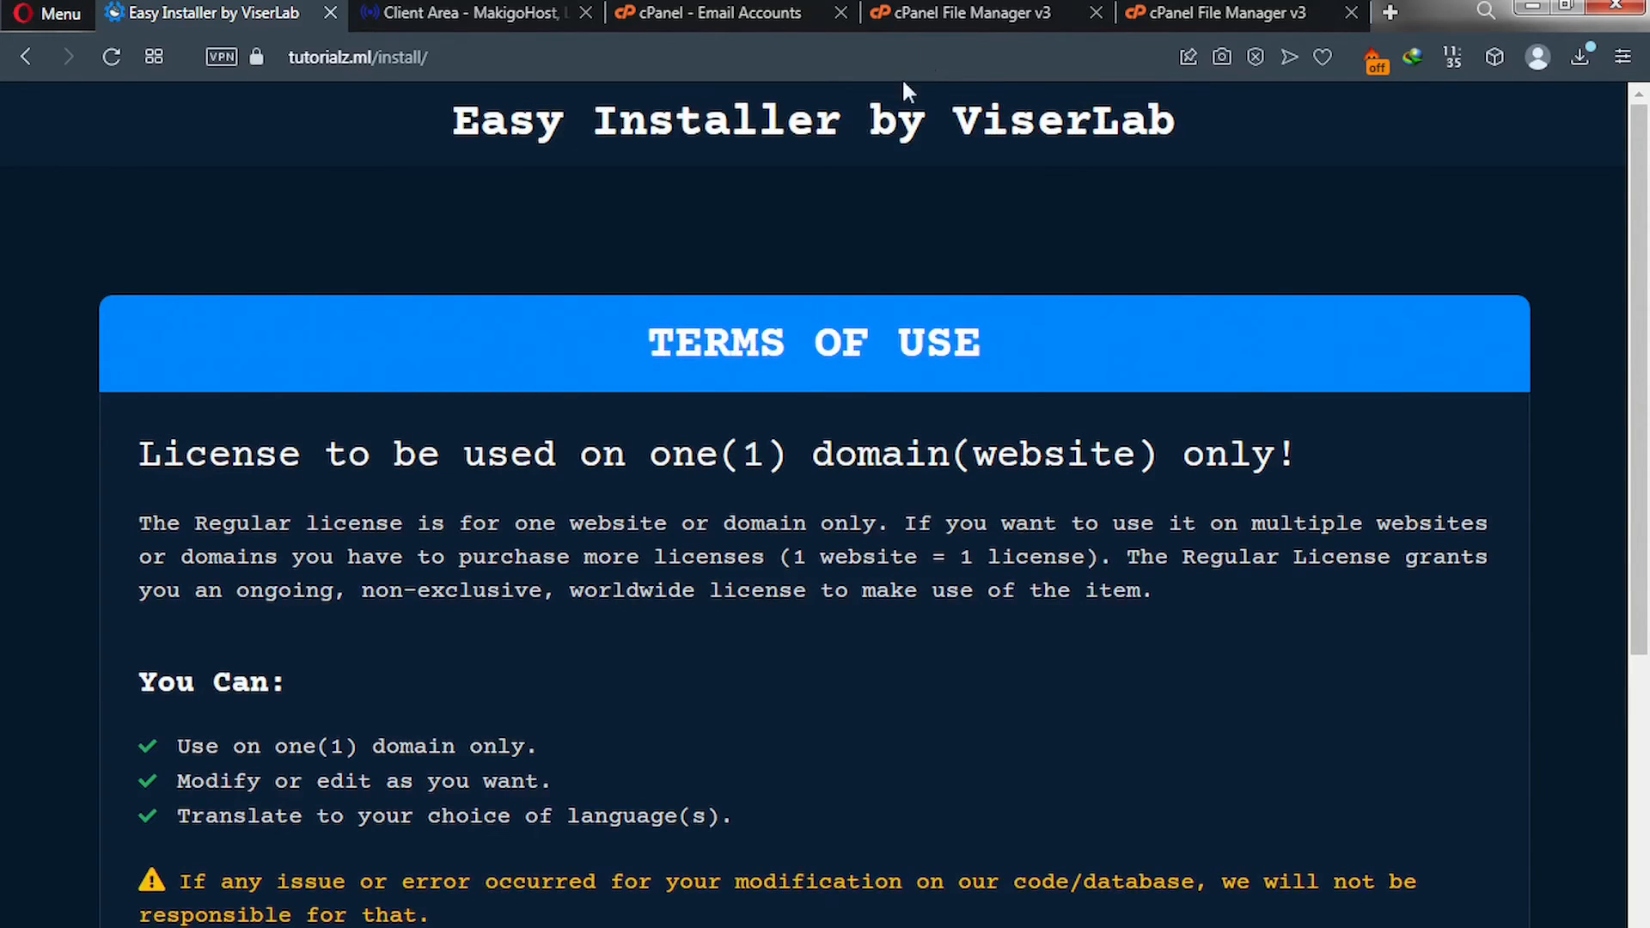
scroll(838, 206, "down", 5)
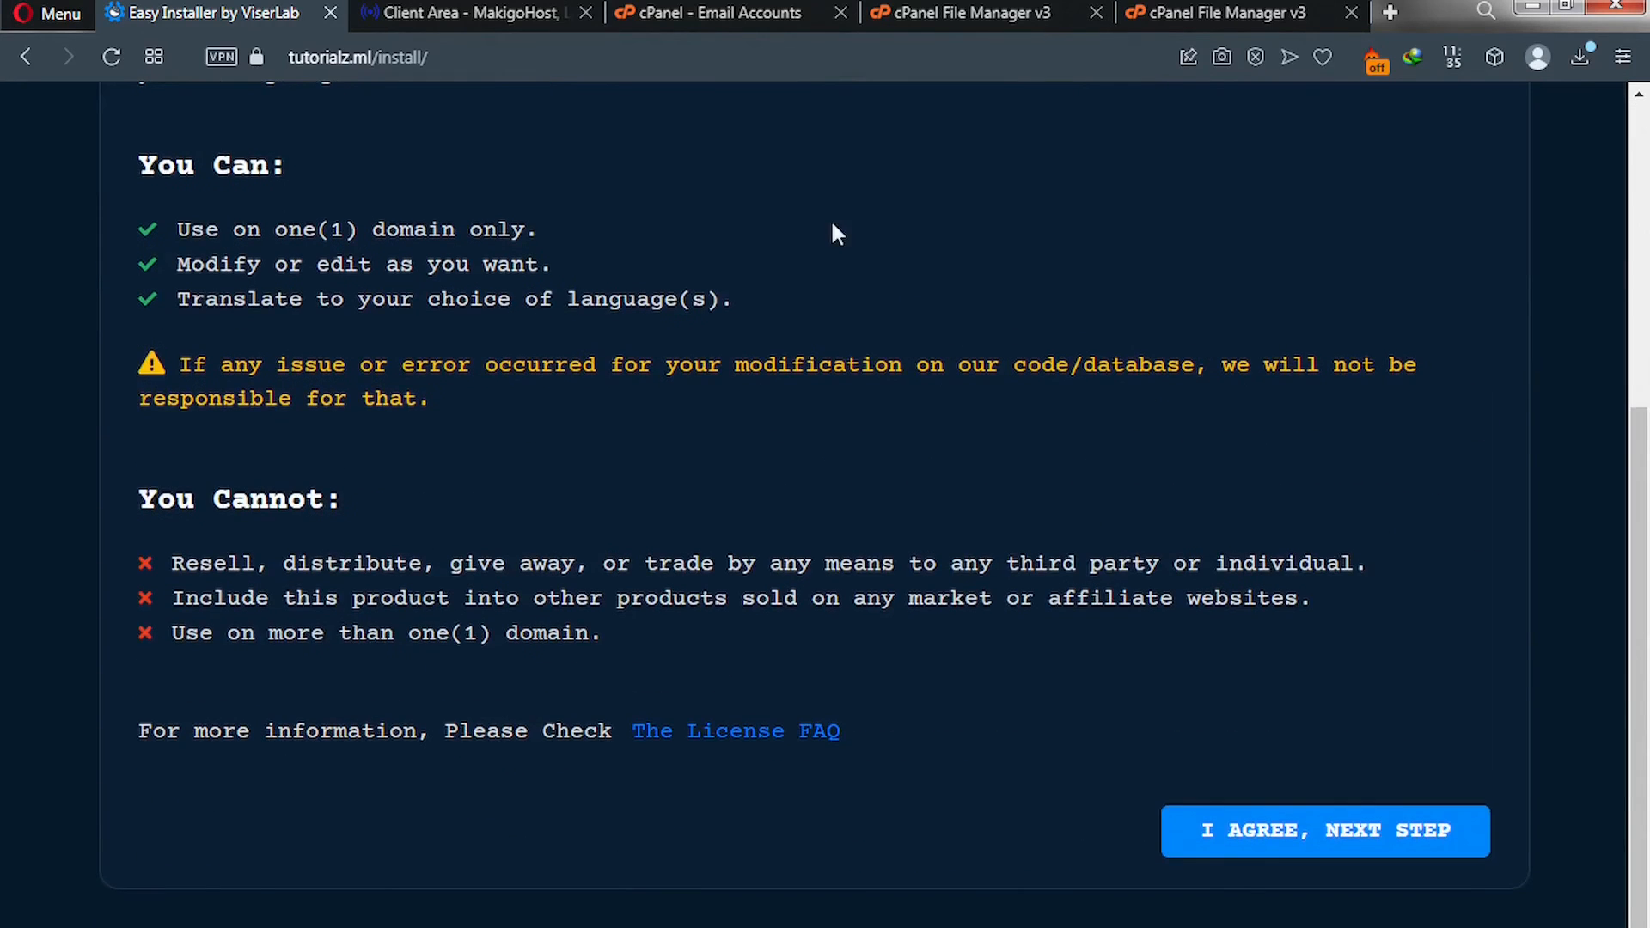
scroll(830, 218, "down", 1)
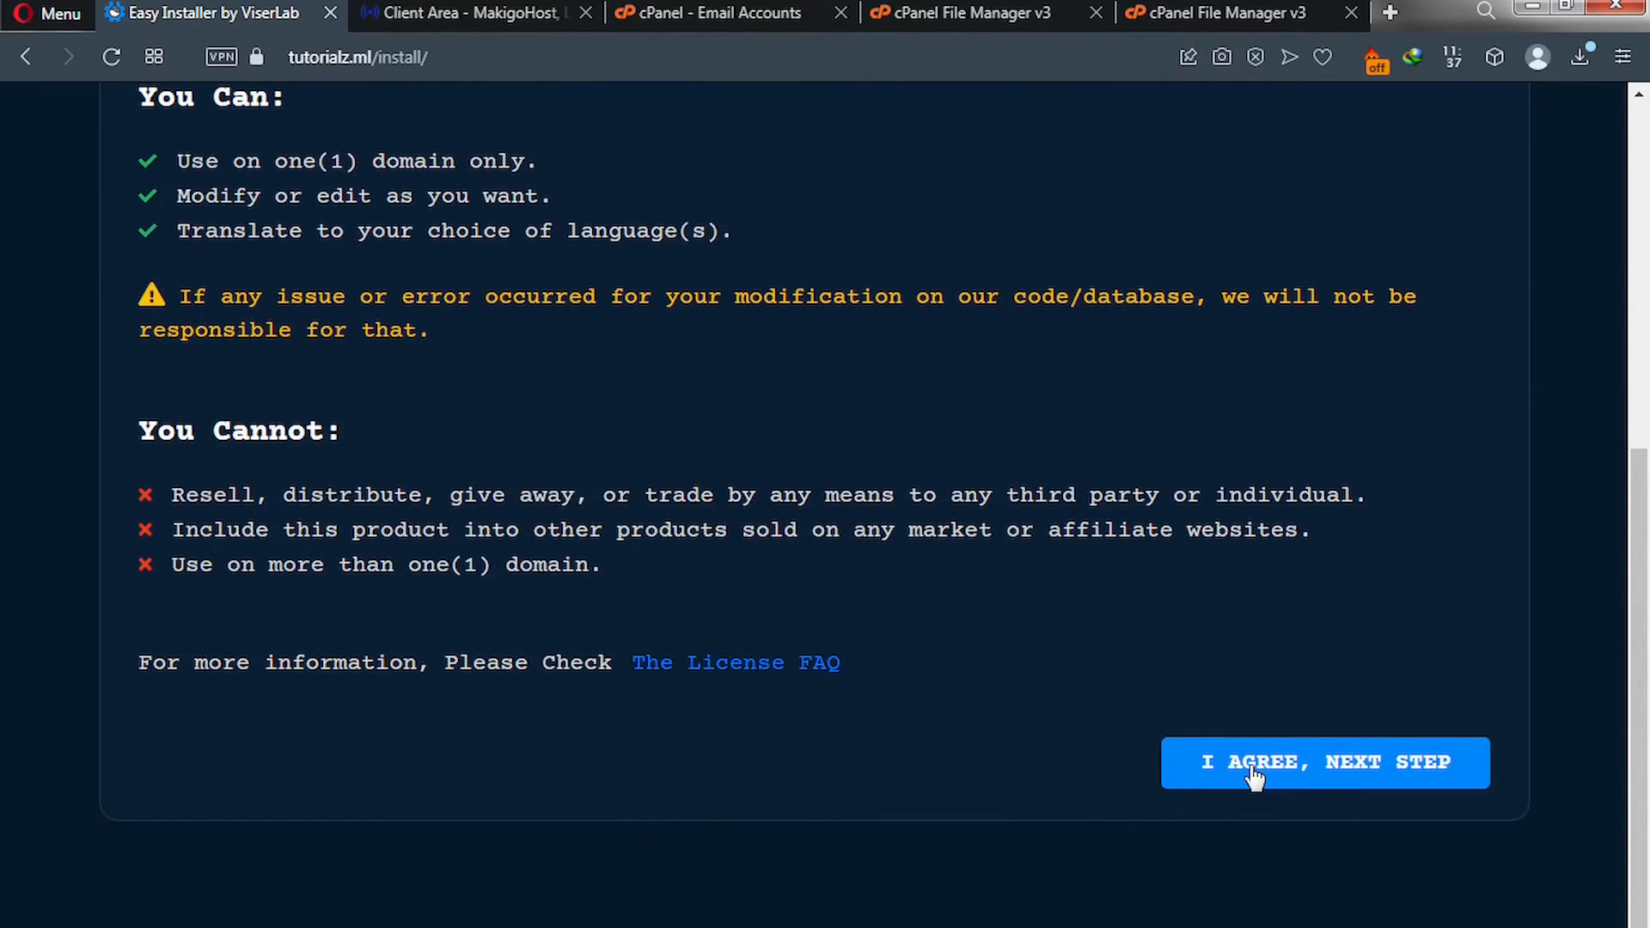
Agree to the terms and review the Server Requirements list, with PHP 7.3+ and all extensions met.
left_click(1302, 774)
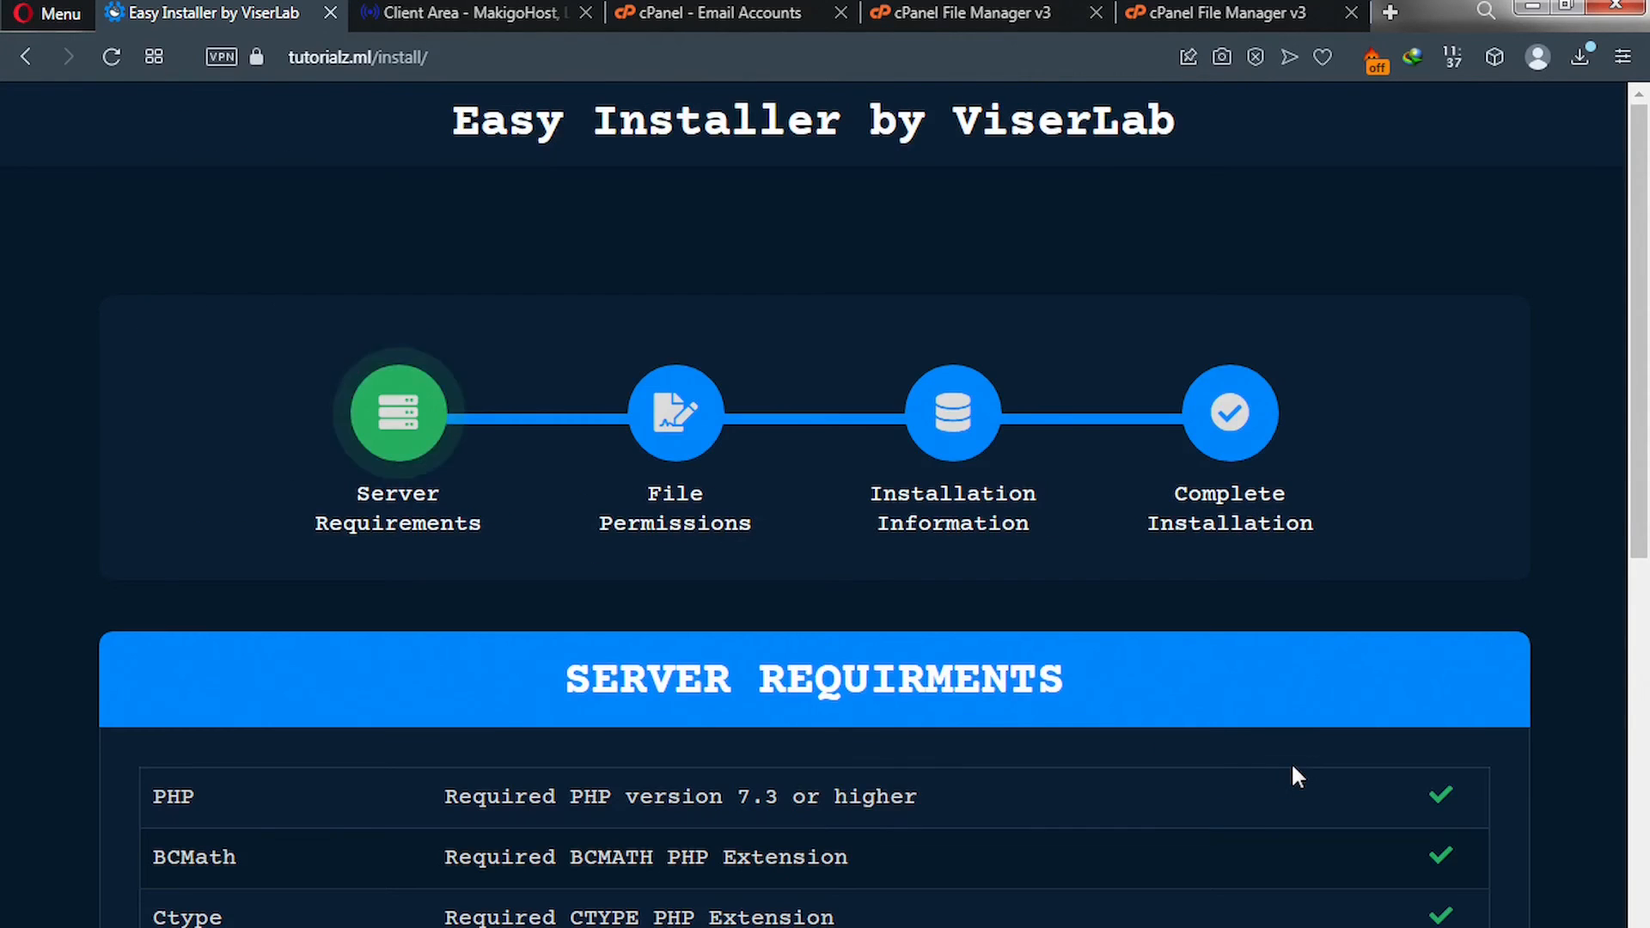
scroll(1290, 762, "down", 4)
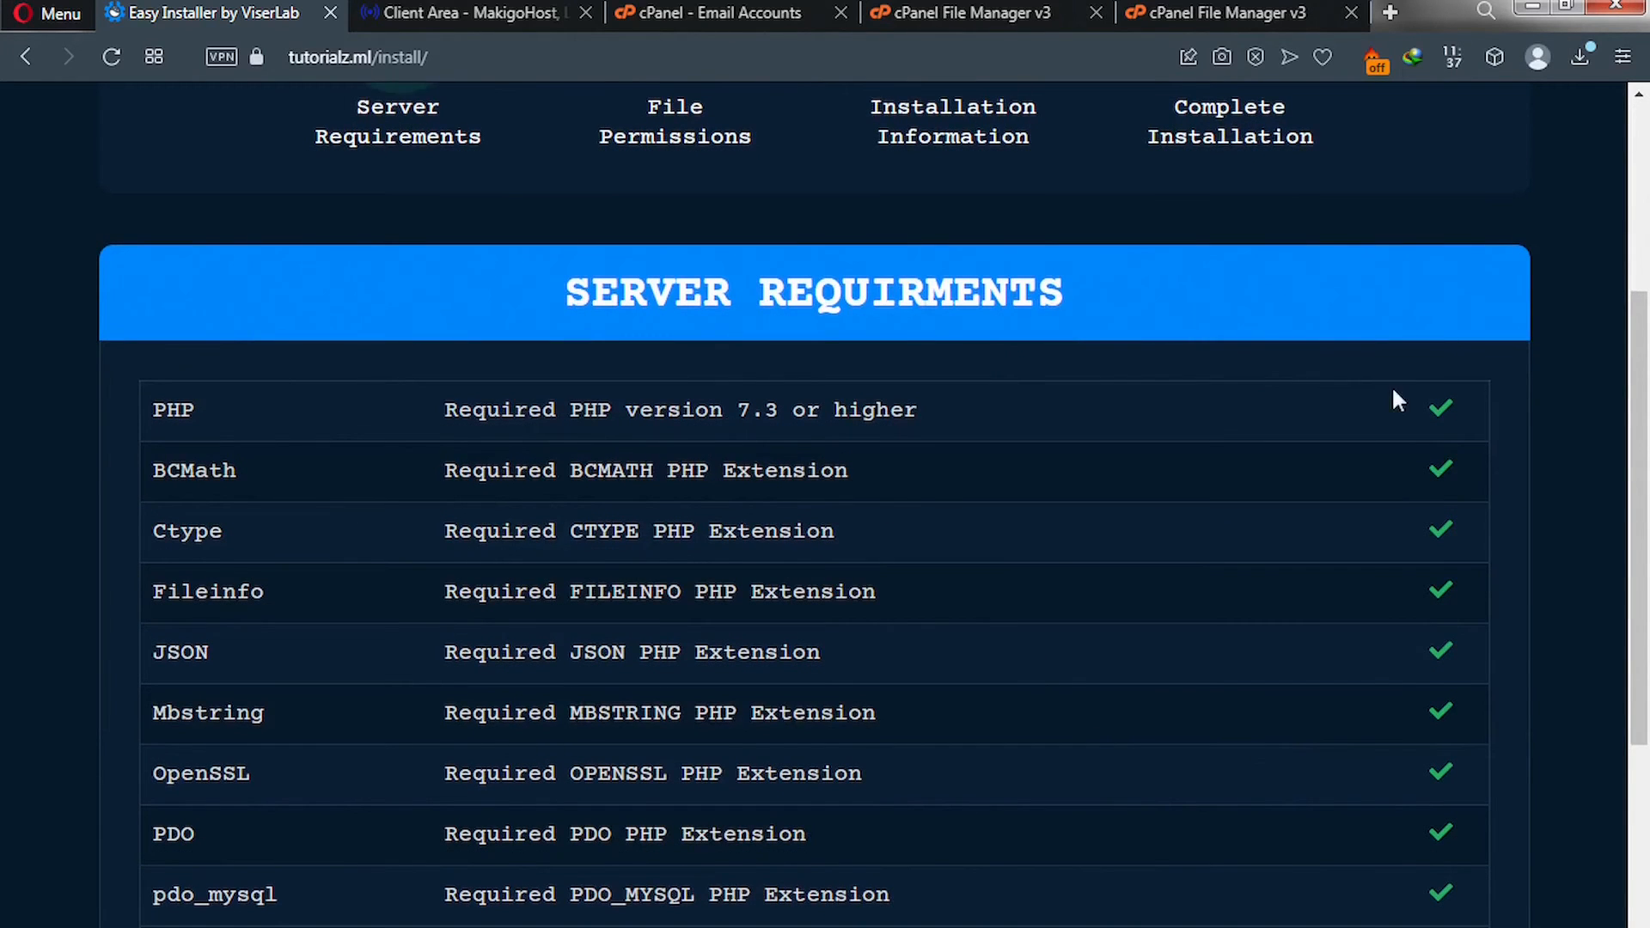
scroll(1415, 532, "down", 5)
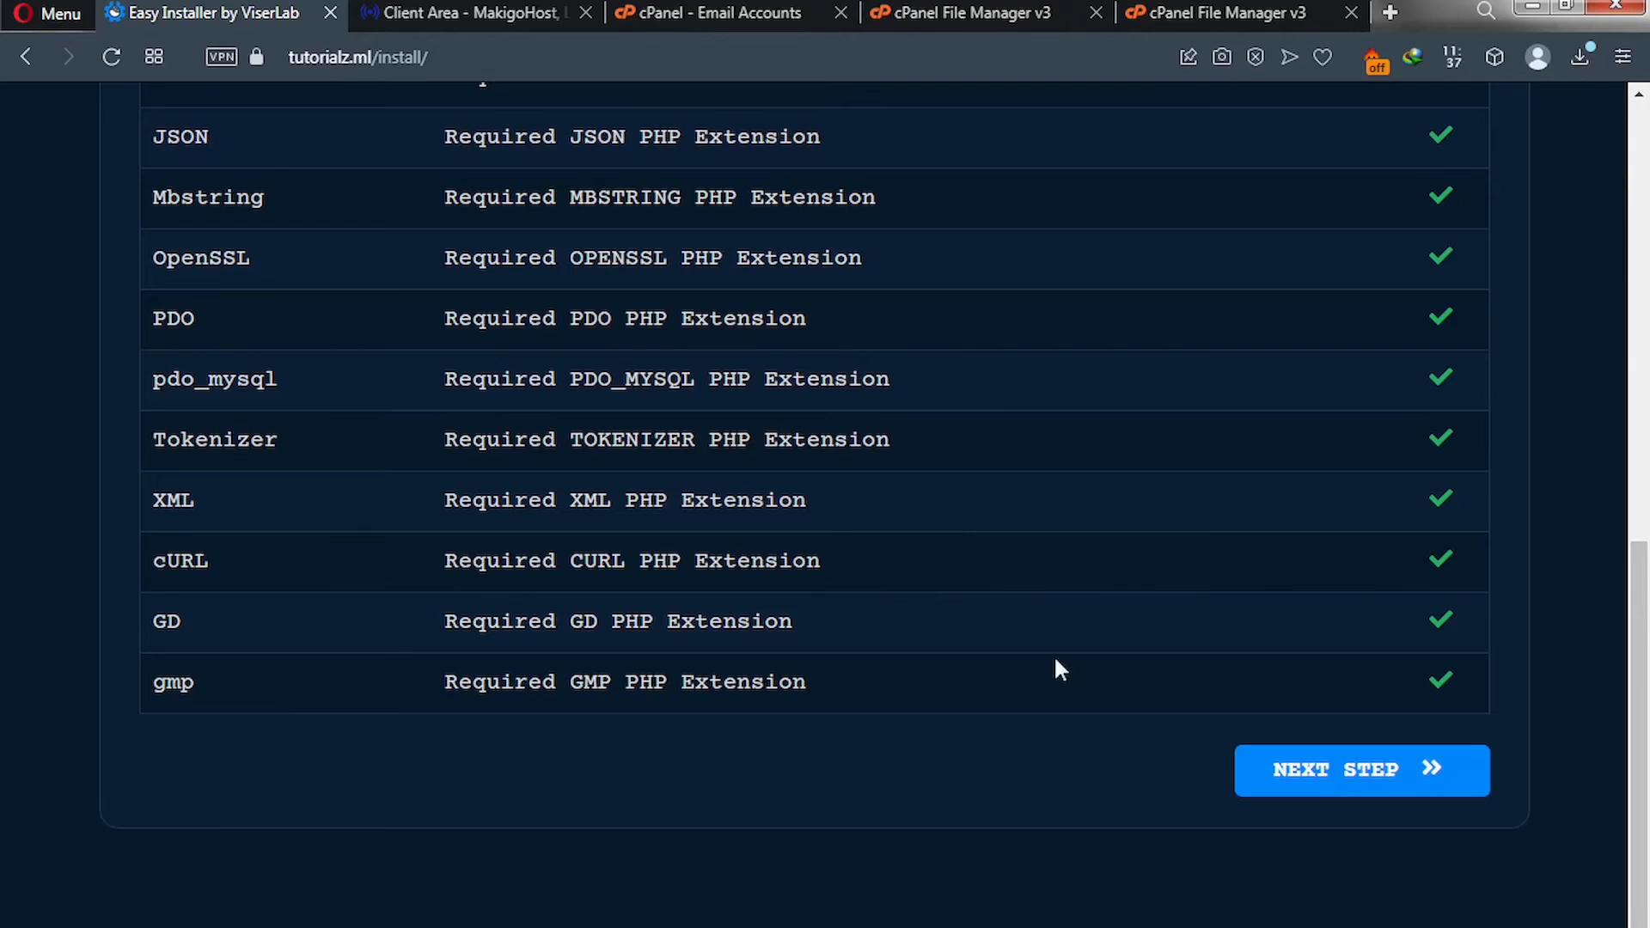
Advance to File Permissions and scroll to the core folders failing the 0775 requirement.
left_click(1340, 787)
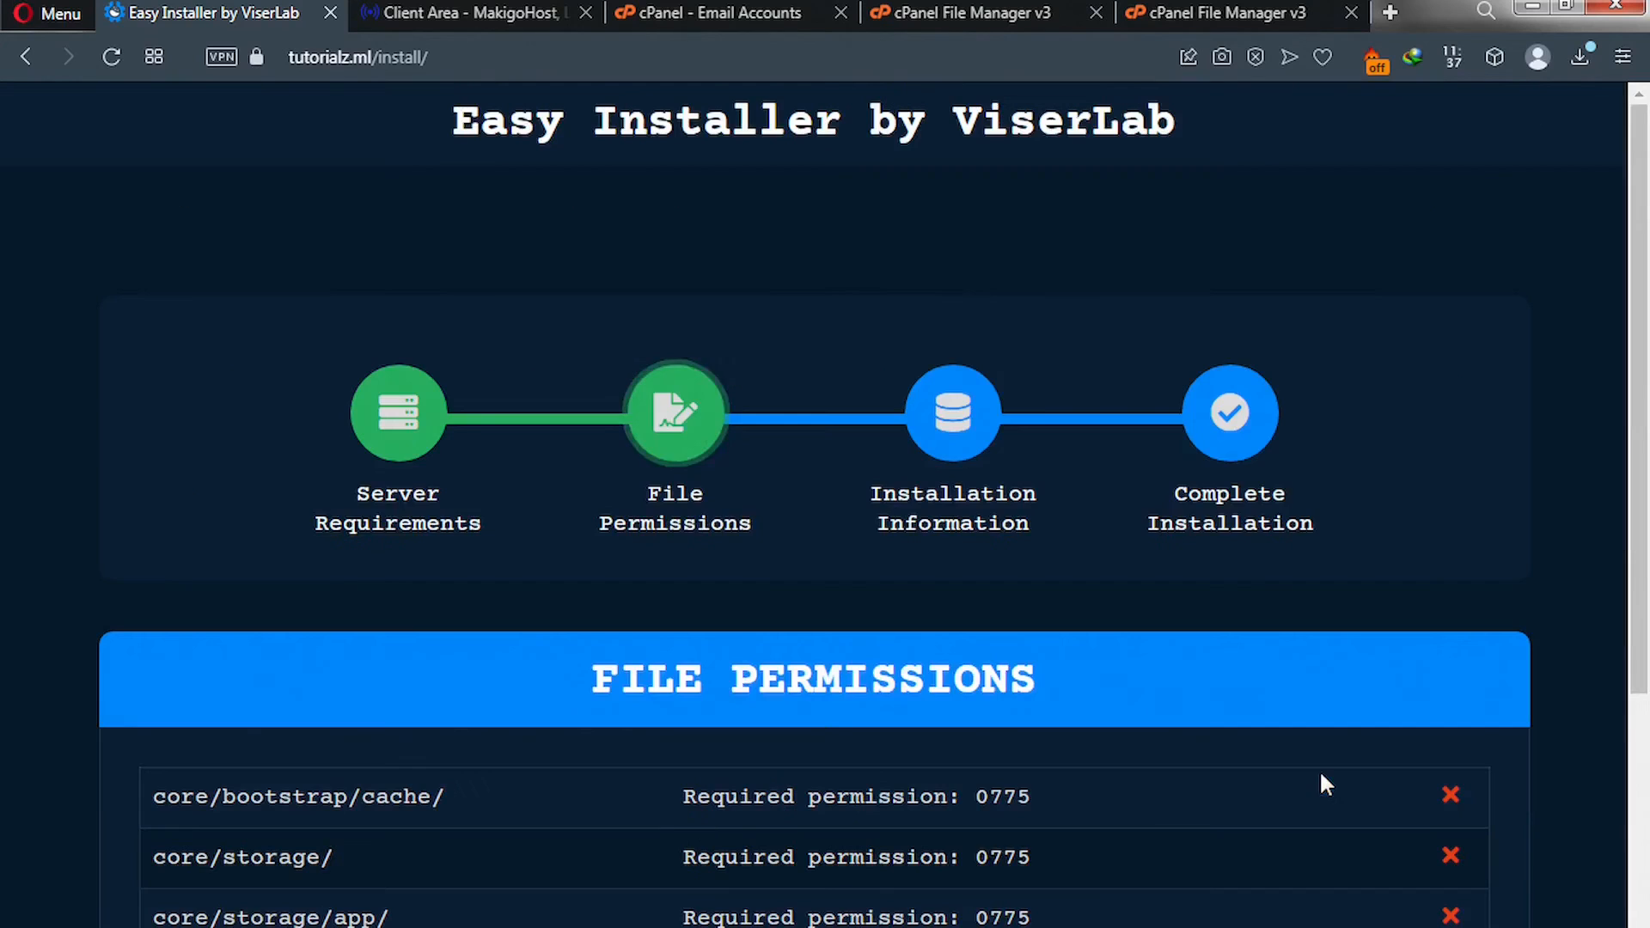
scroll(1320, 770, "down", 2)
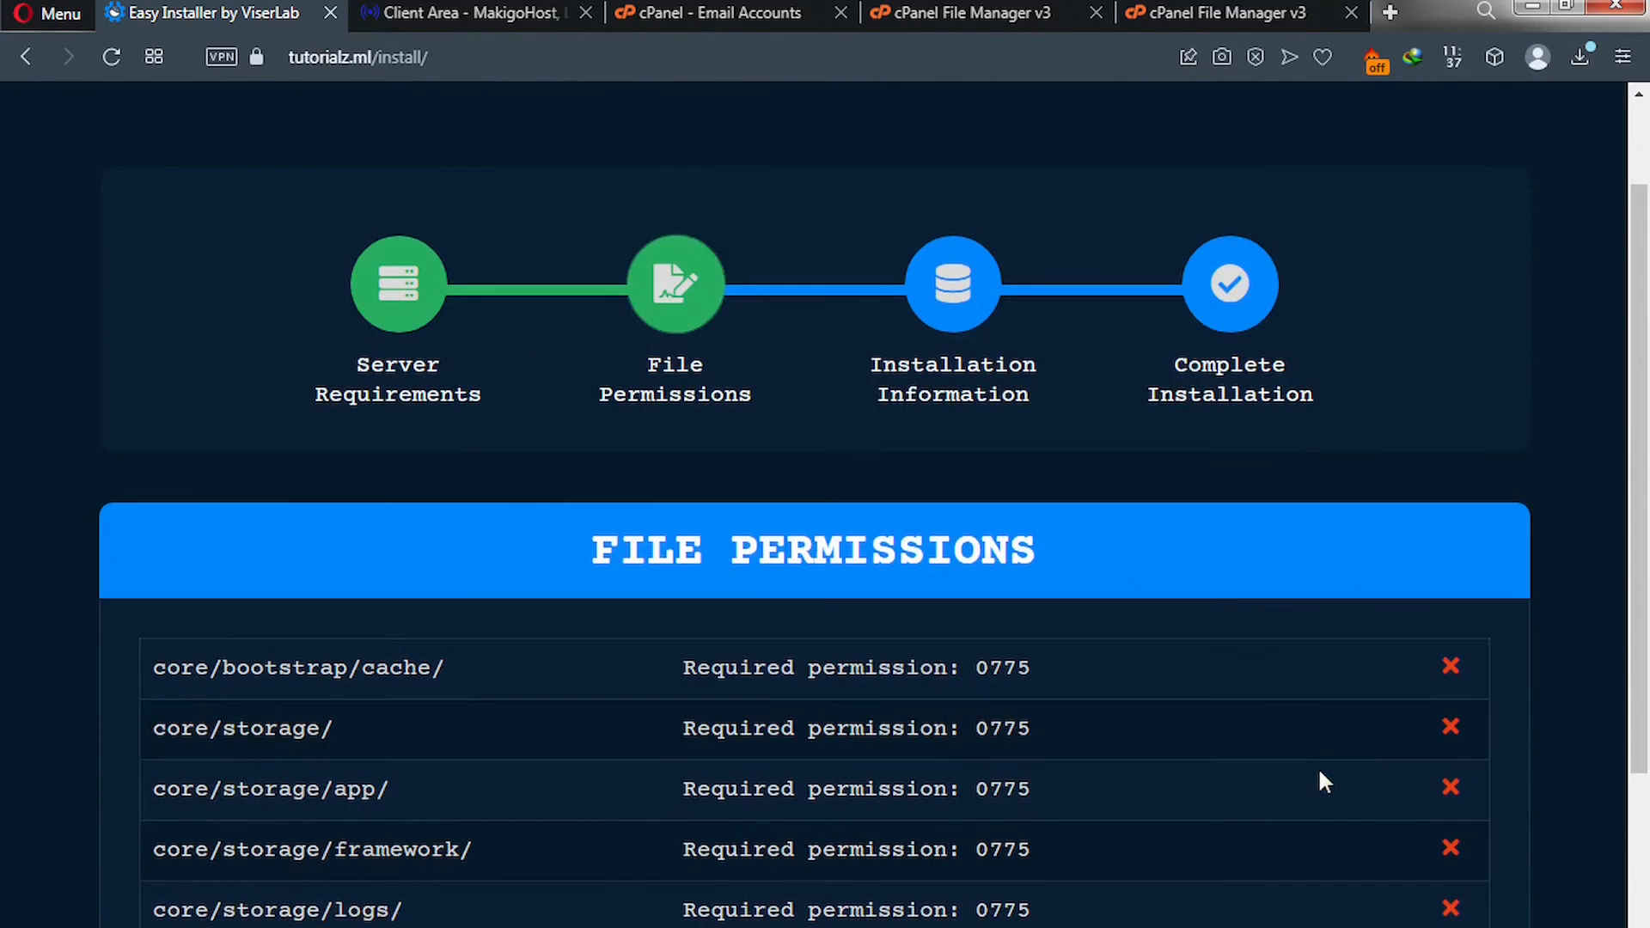
scroll(1256, 722, "down", 1)
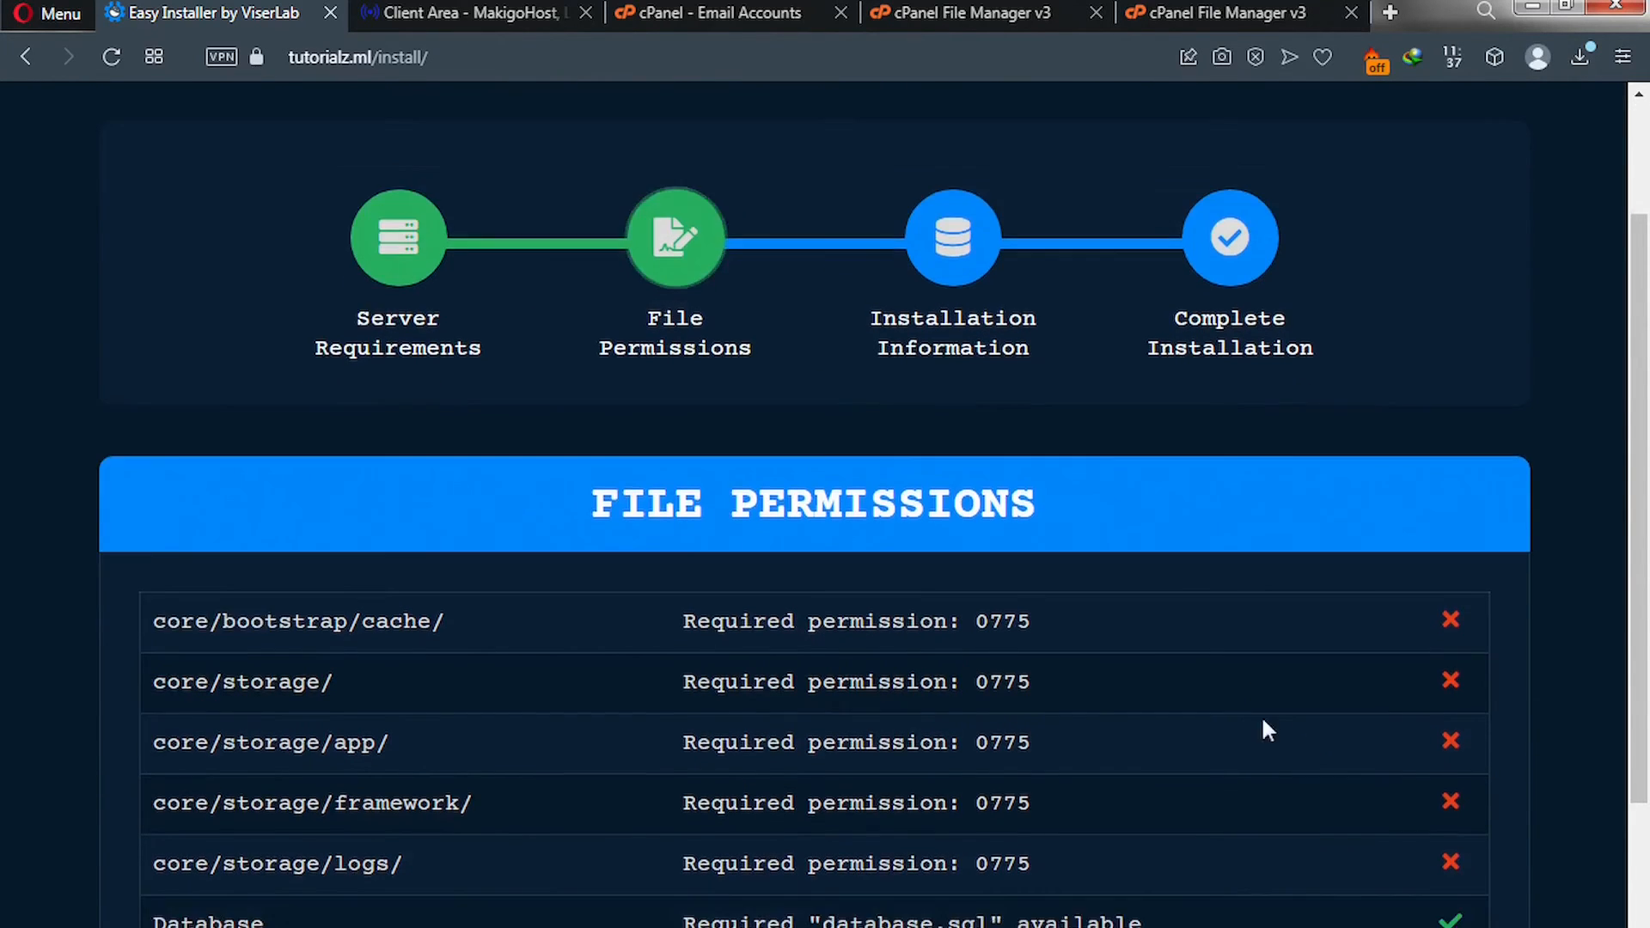
scroll(1264, 727, "down", 2)
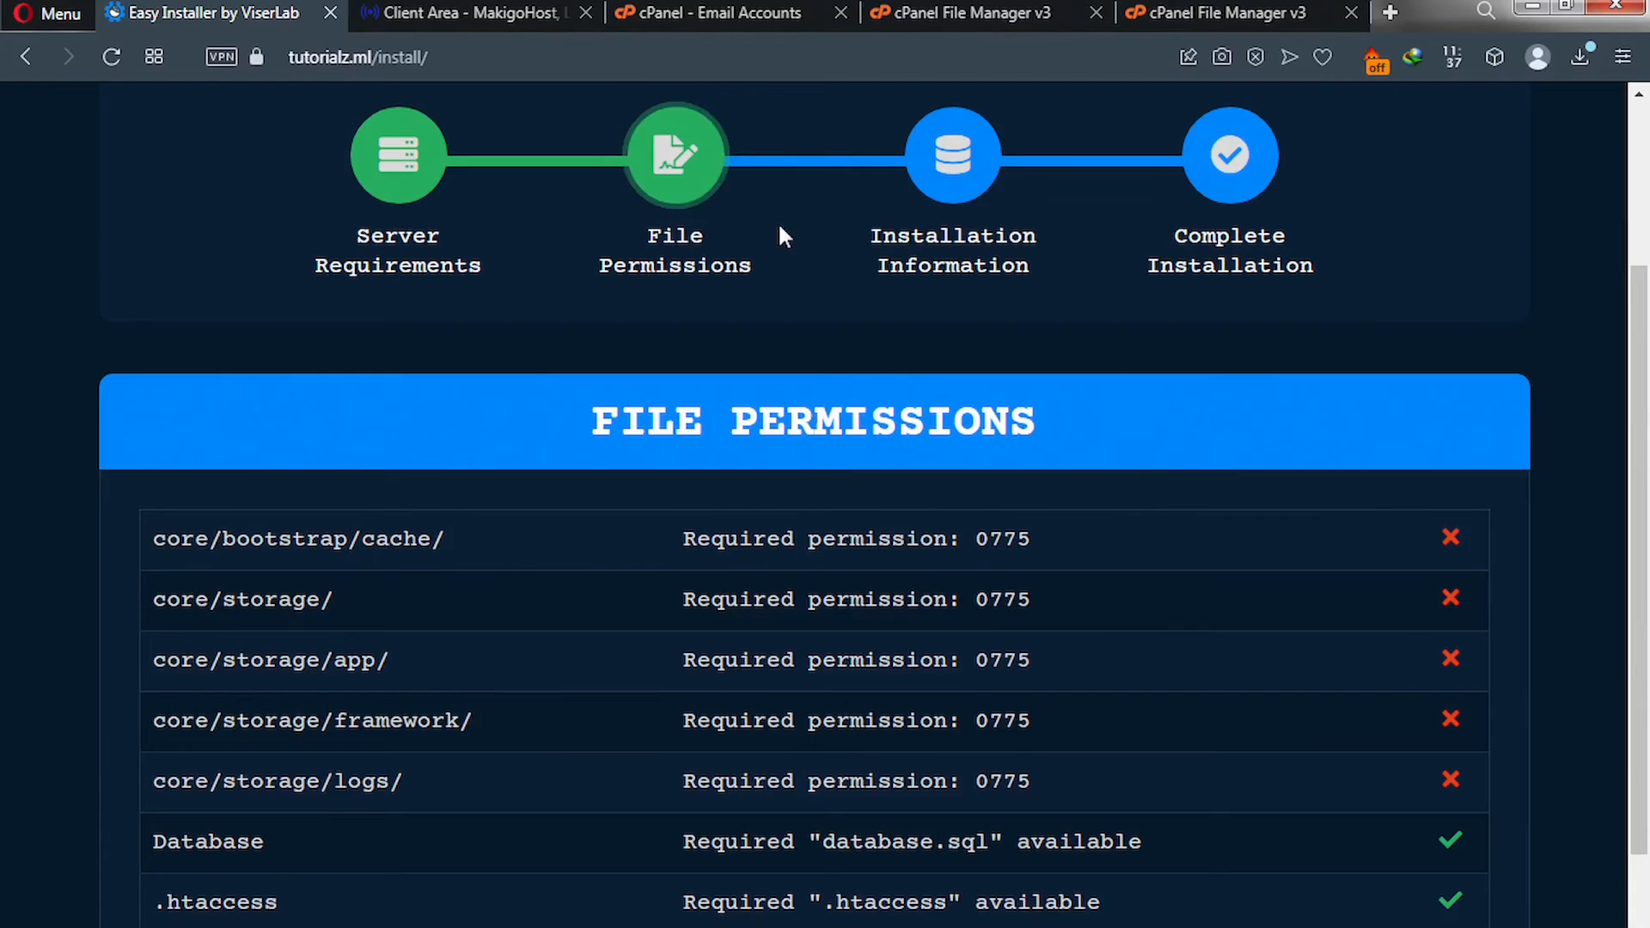
Open the core/bootstrap folder in cPanel File Manager.
left_click(1152, 12)
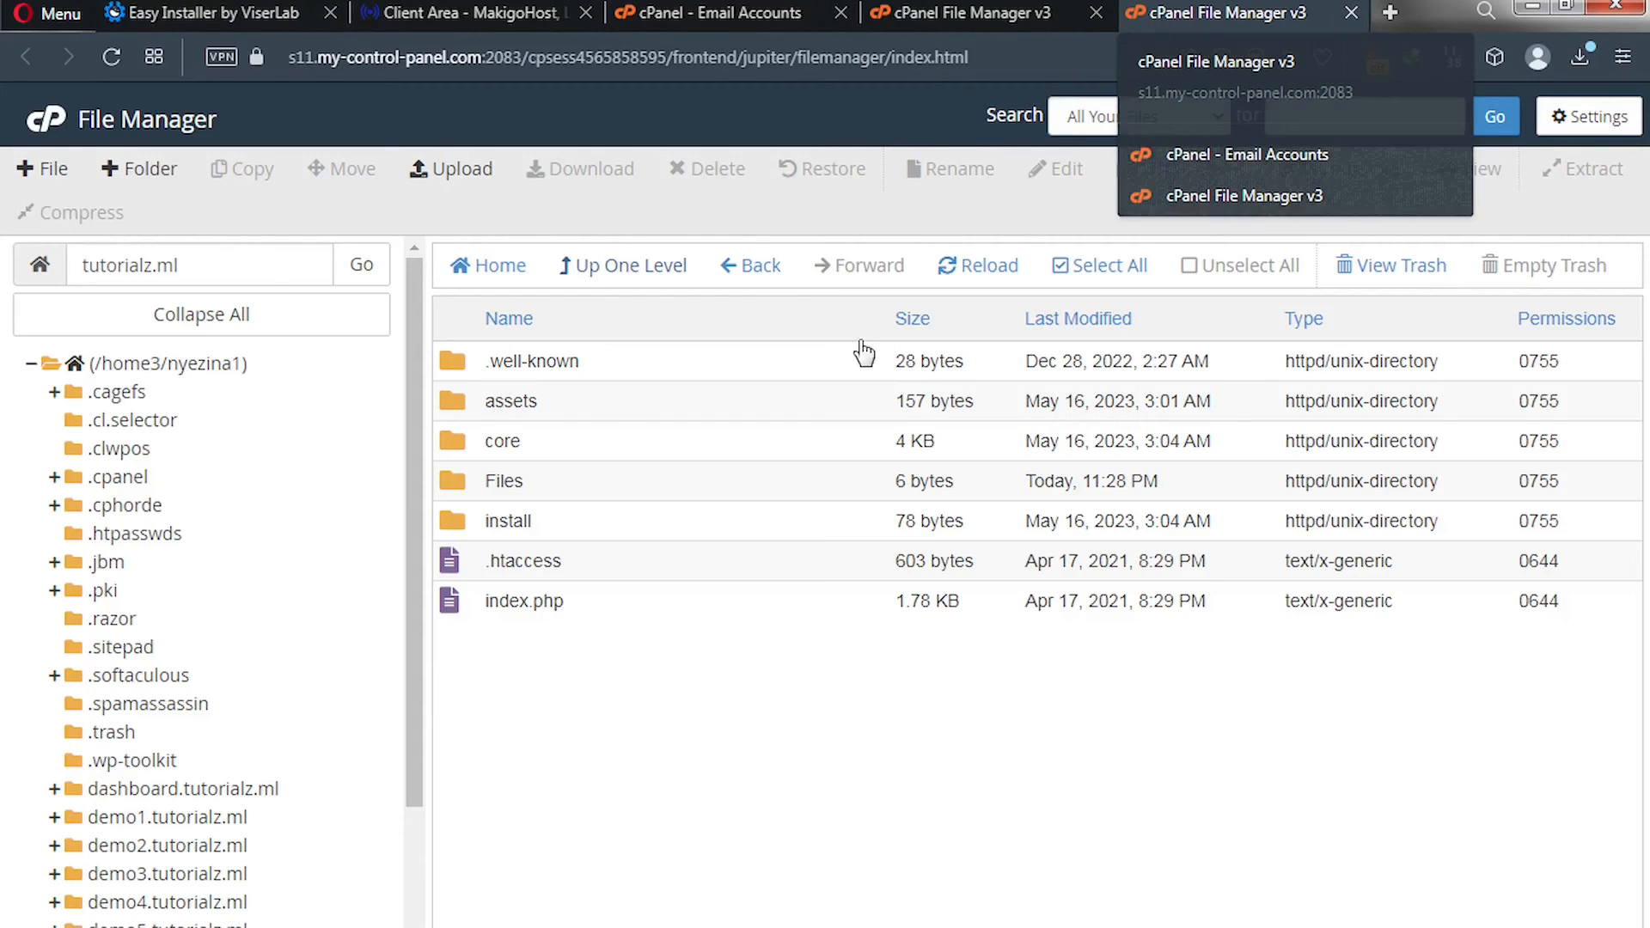
left_click(456, 448)
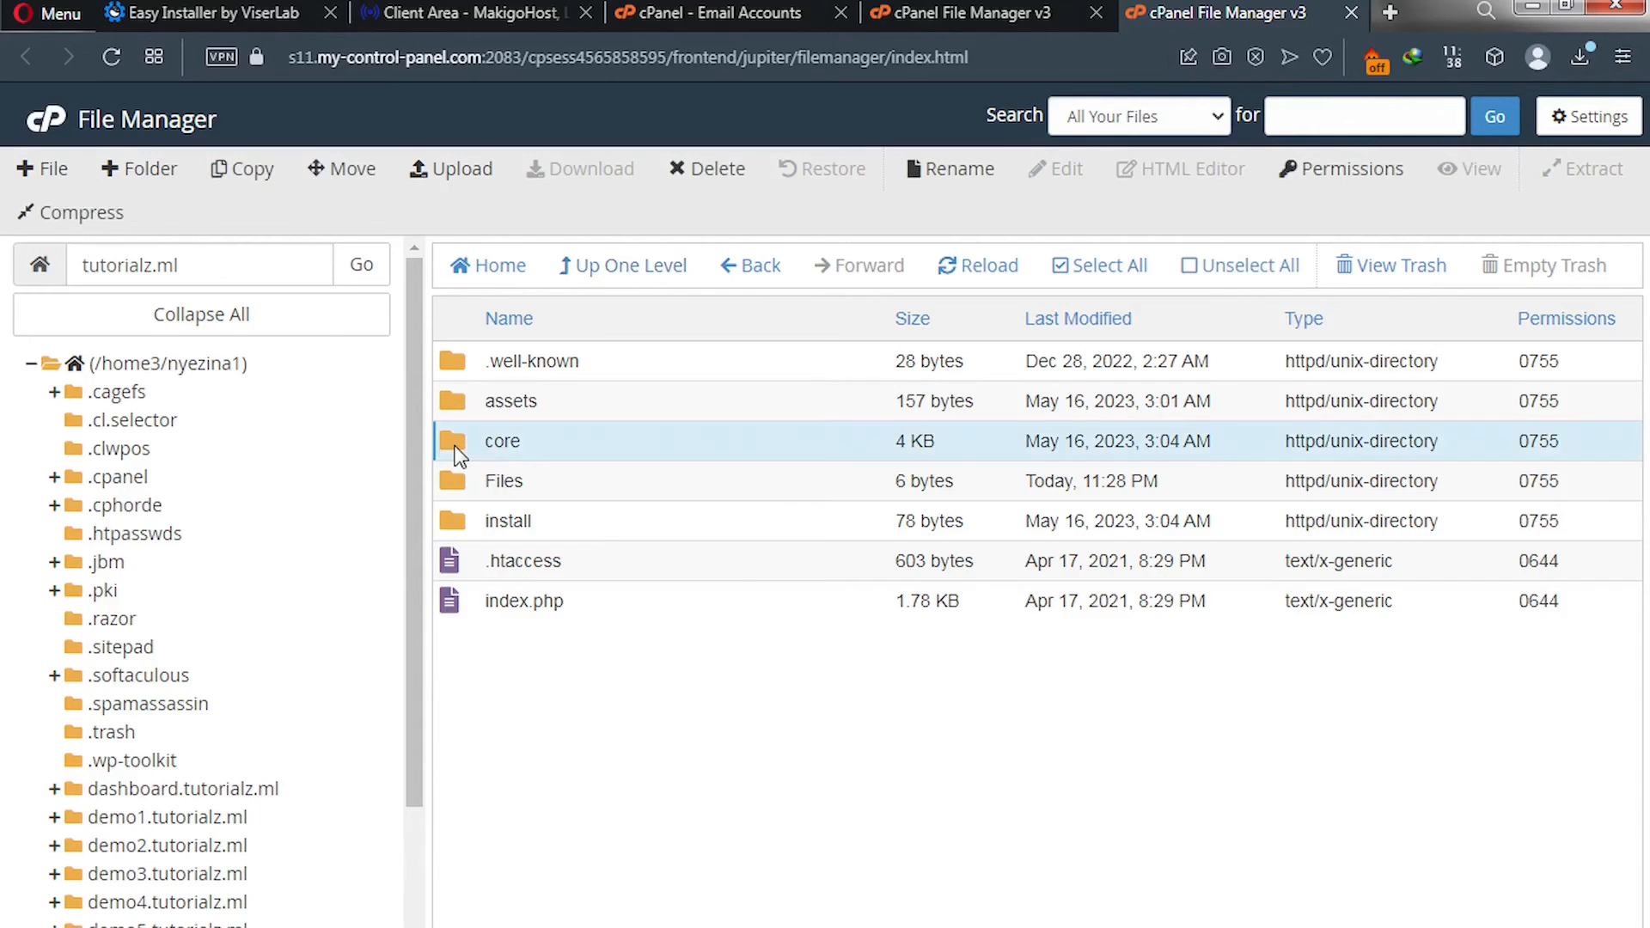
double_click(459, 454)
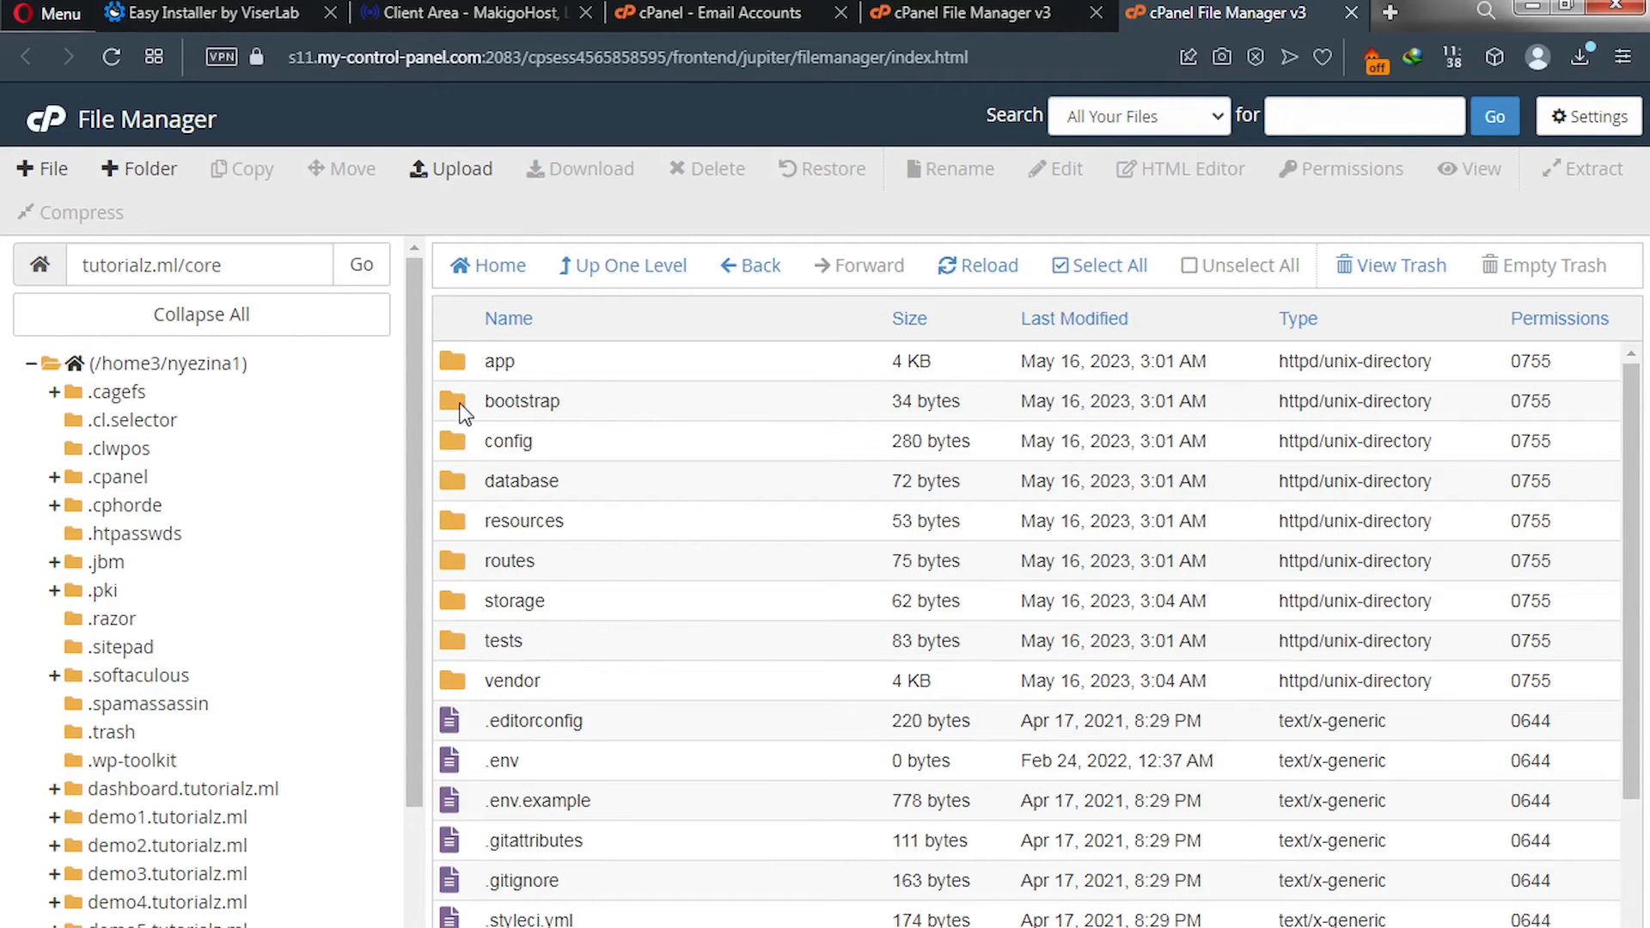
left_click(464, 413)
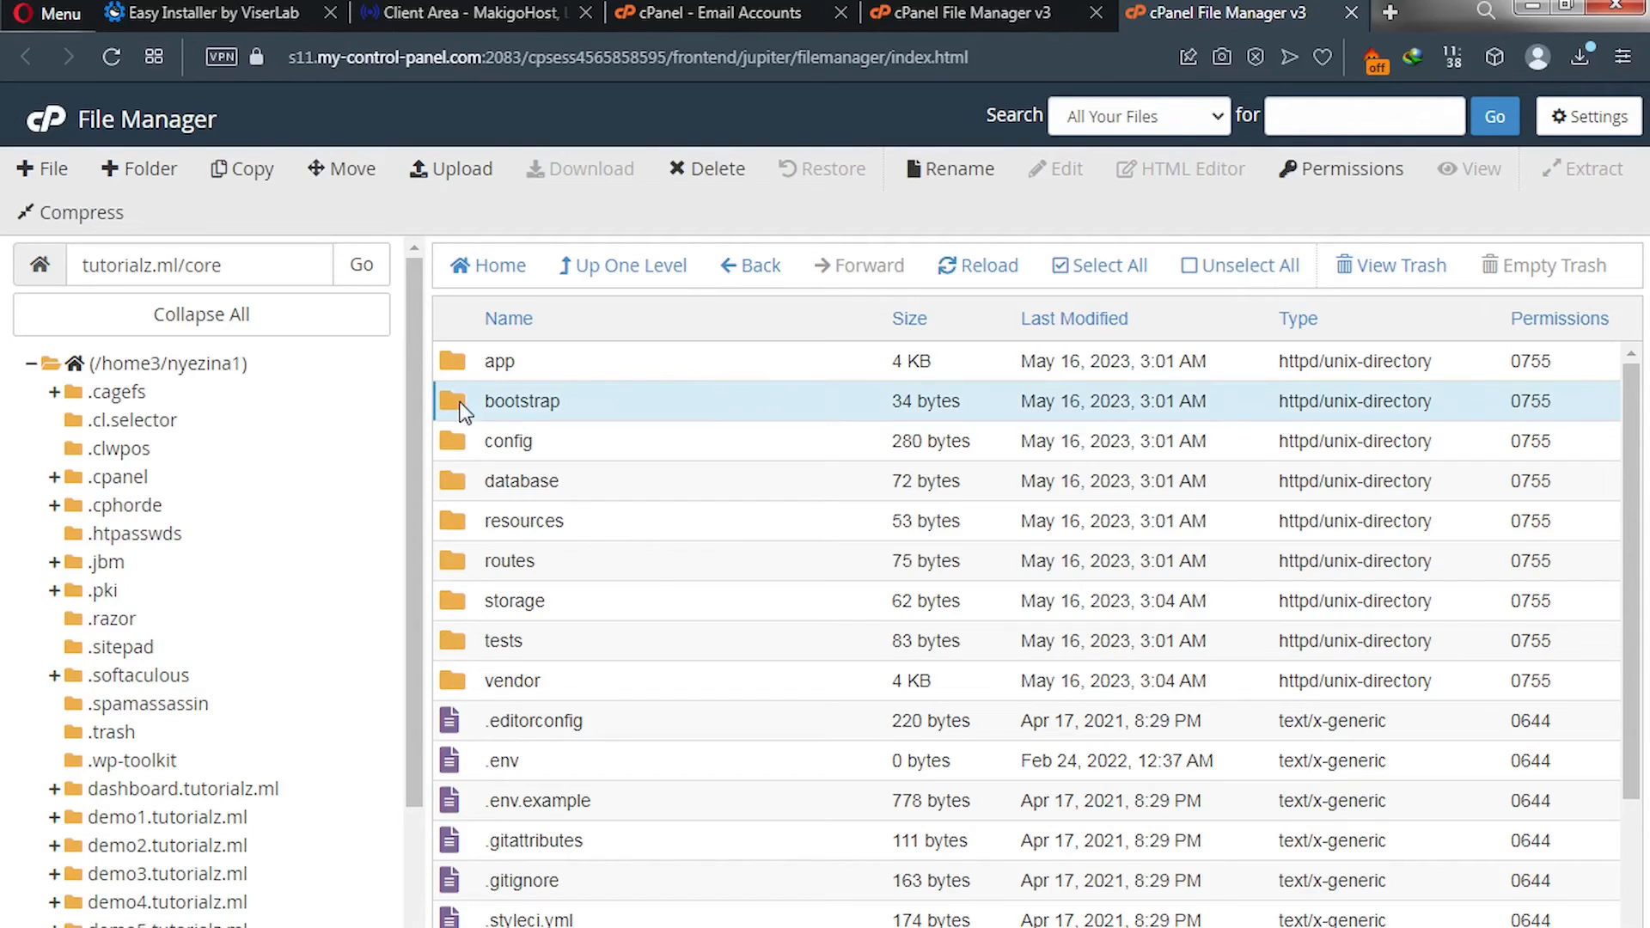
double_click(464, 414)
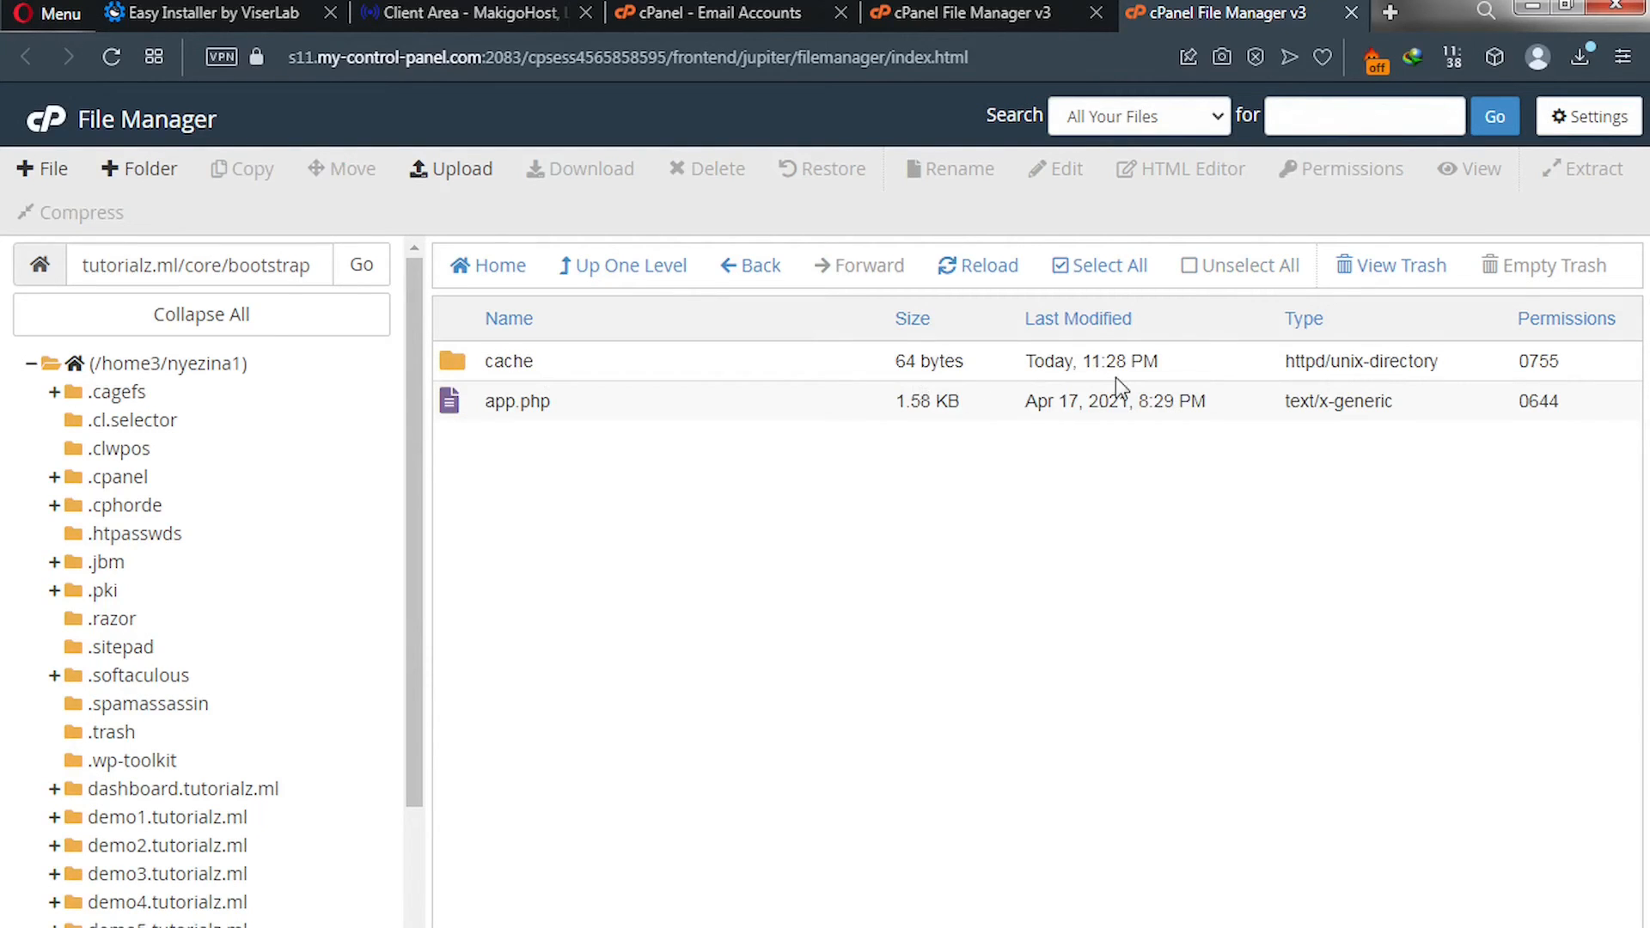
Change the cache folder's permissions from 0755 to 0775 and save.
double_click(1538, 362)
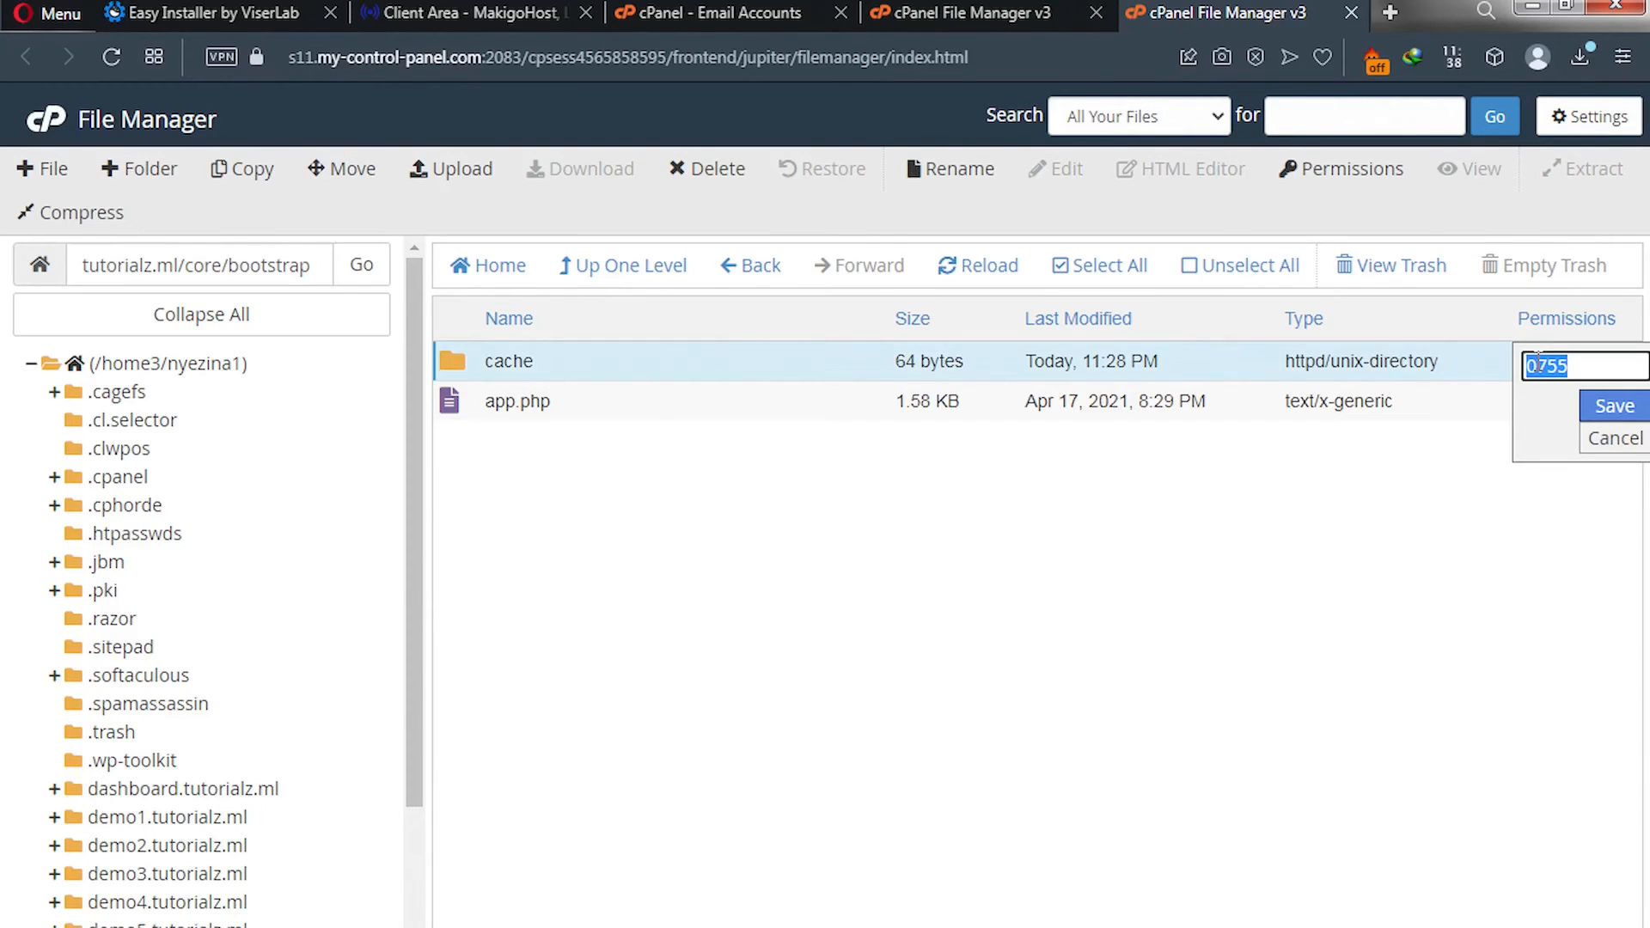
left_click(1558, 367)
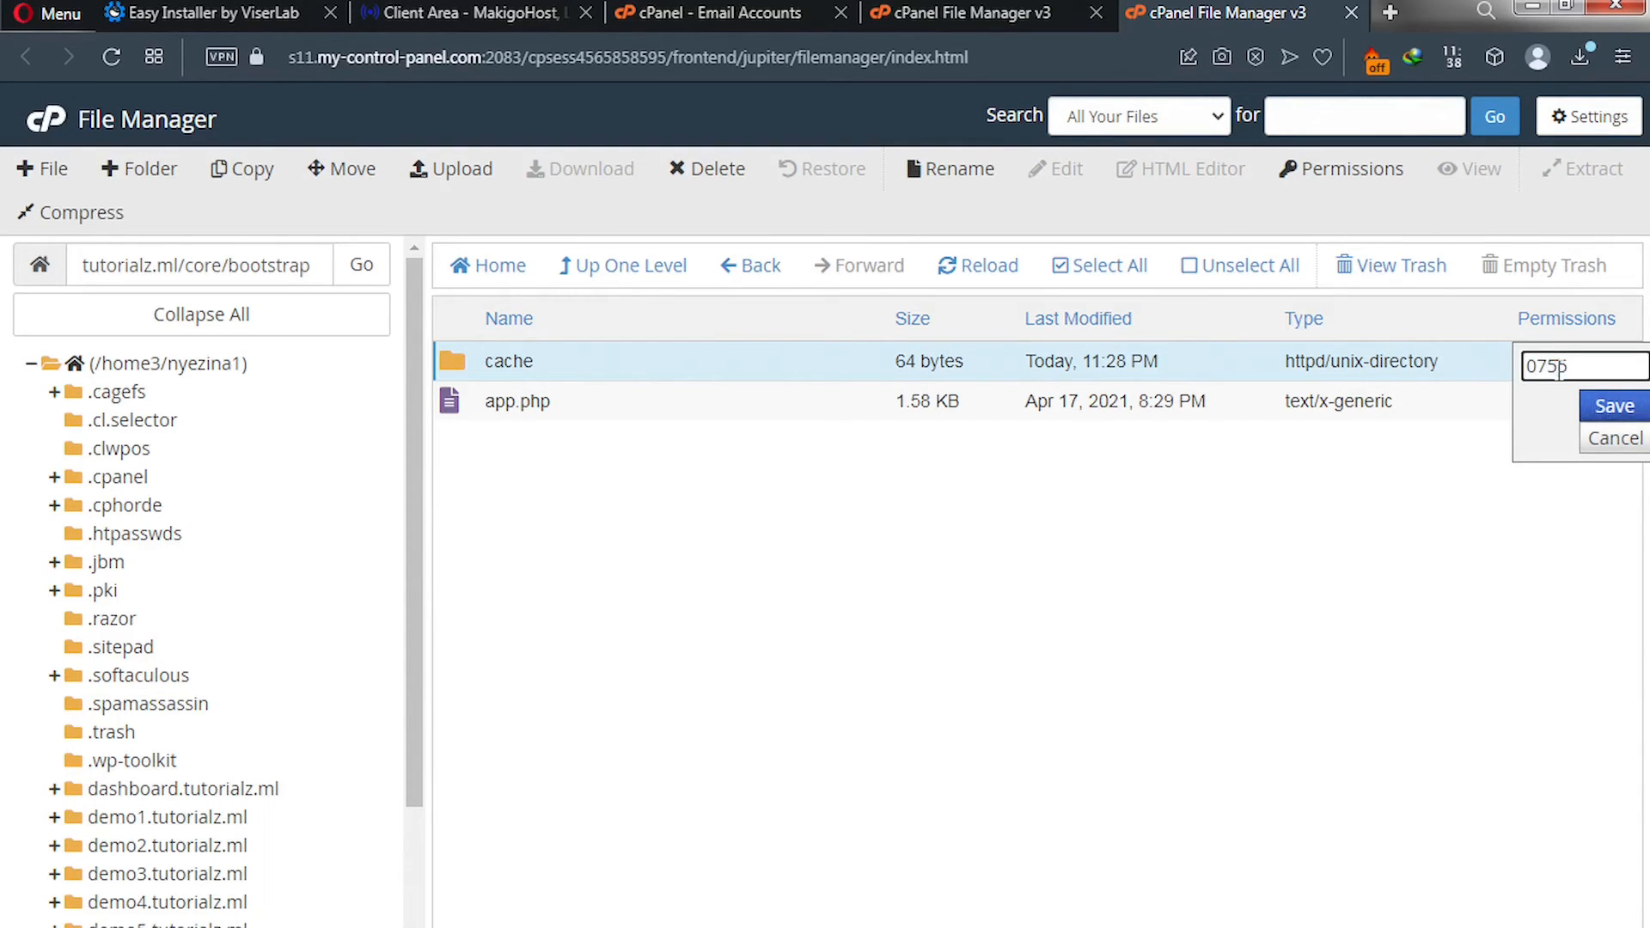
key("BackSpace")
type("7")
left_click(1604, 409)
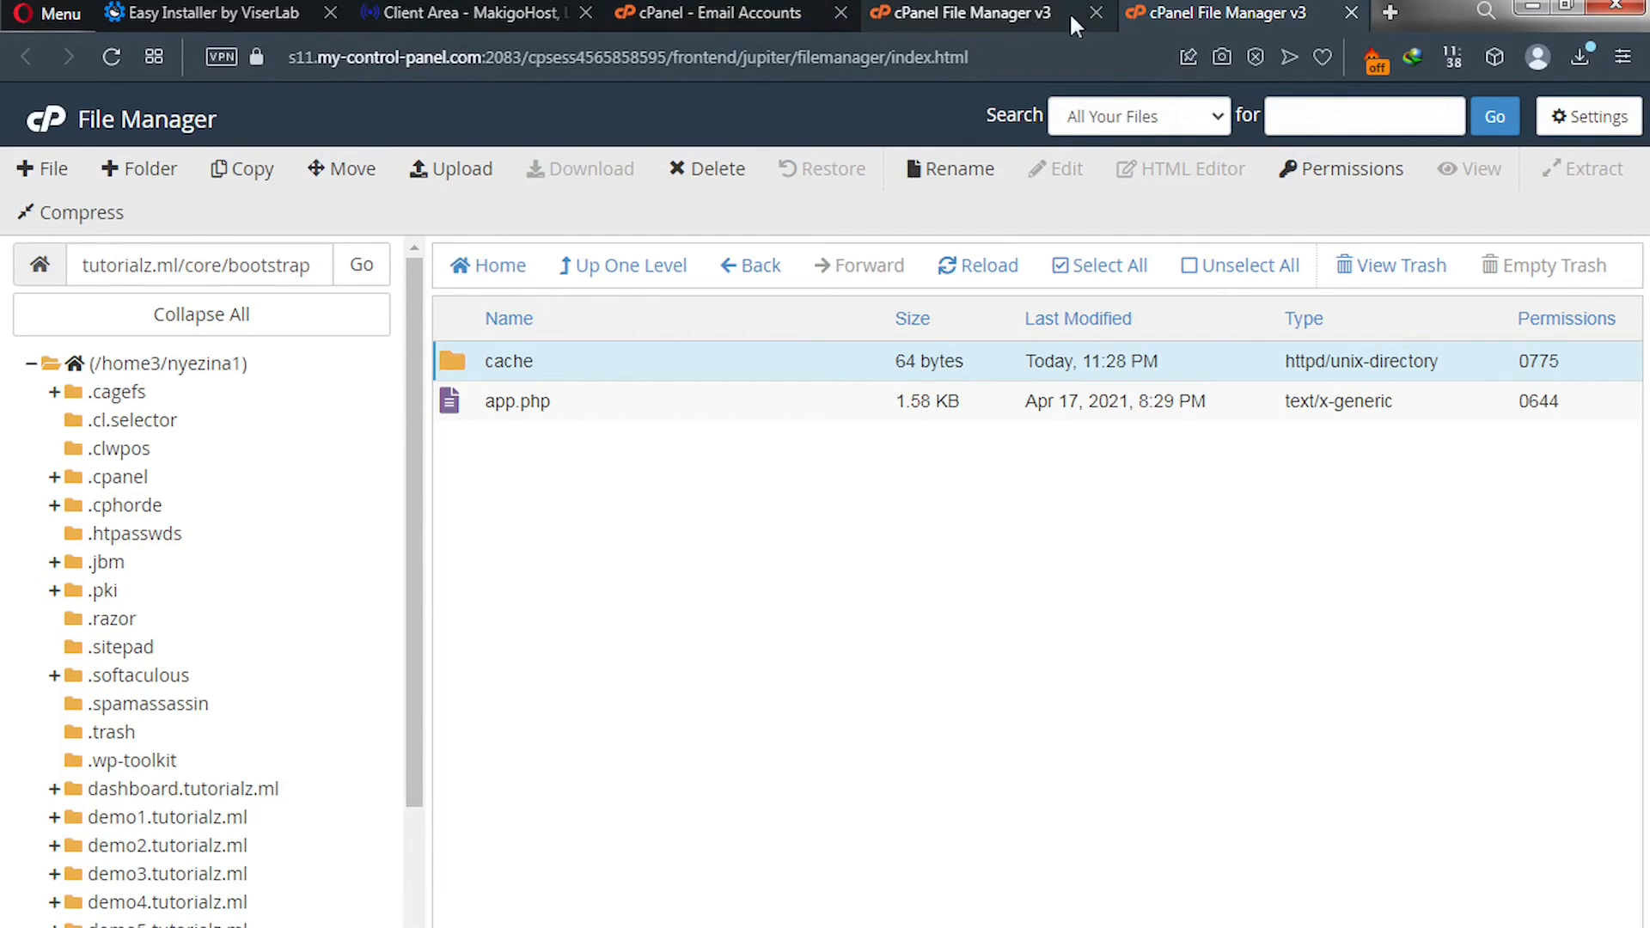
Close the duplicate file manager, email accounts and client area tabs and view the installer's permissions page.
left_click(1093, 13)
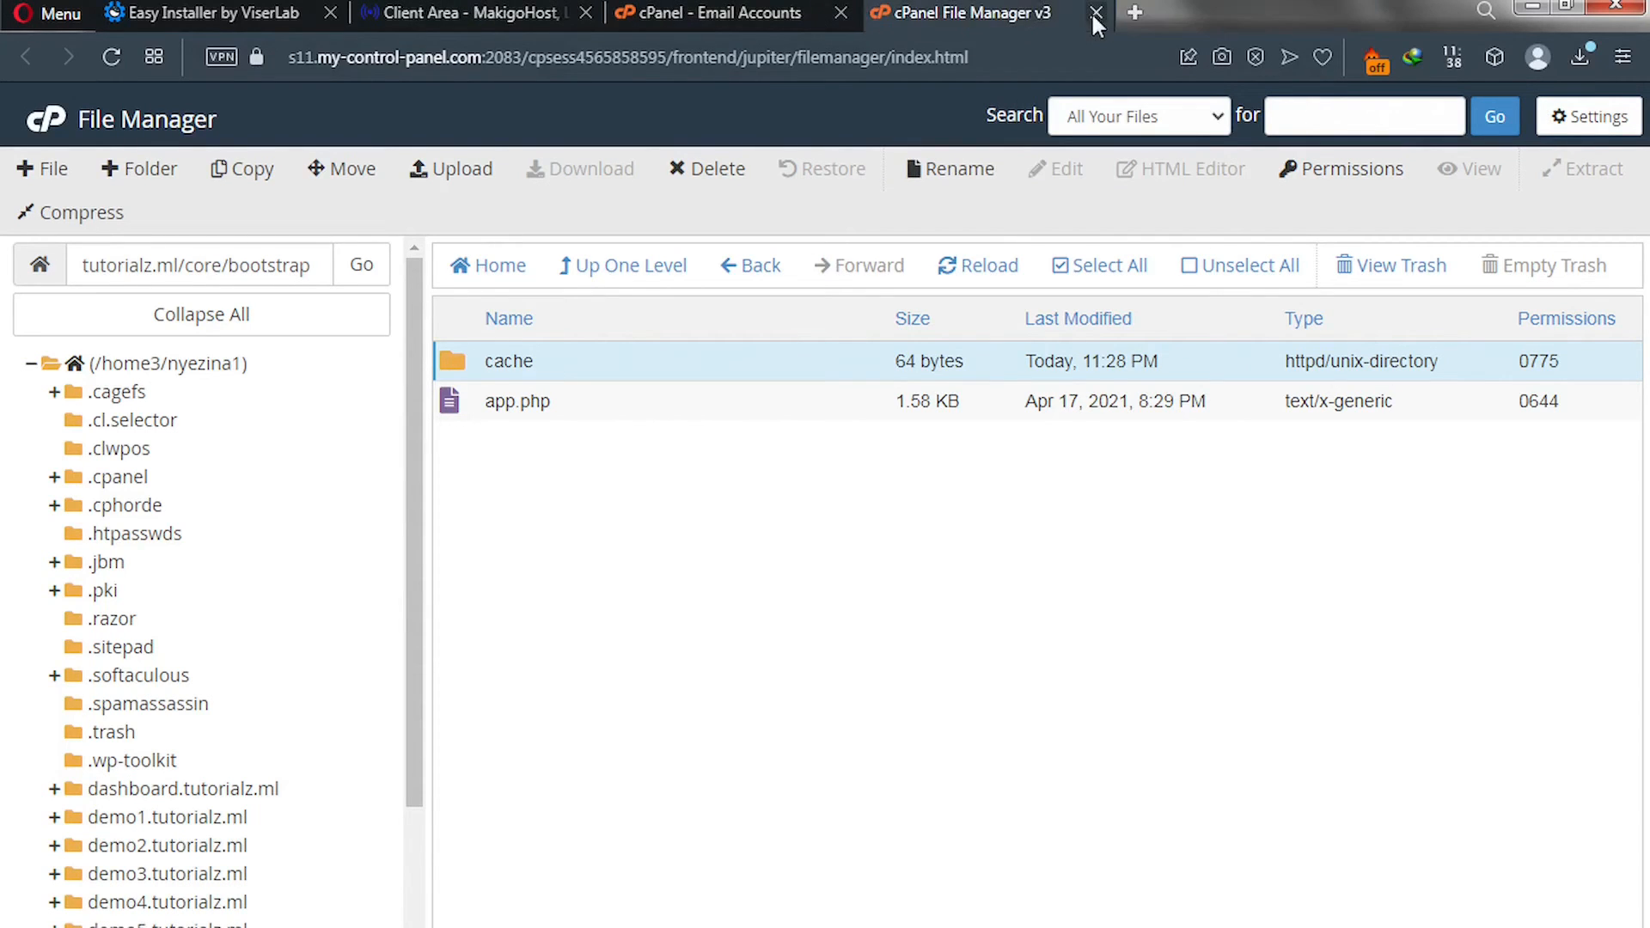
left_click(840, 14)
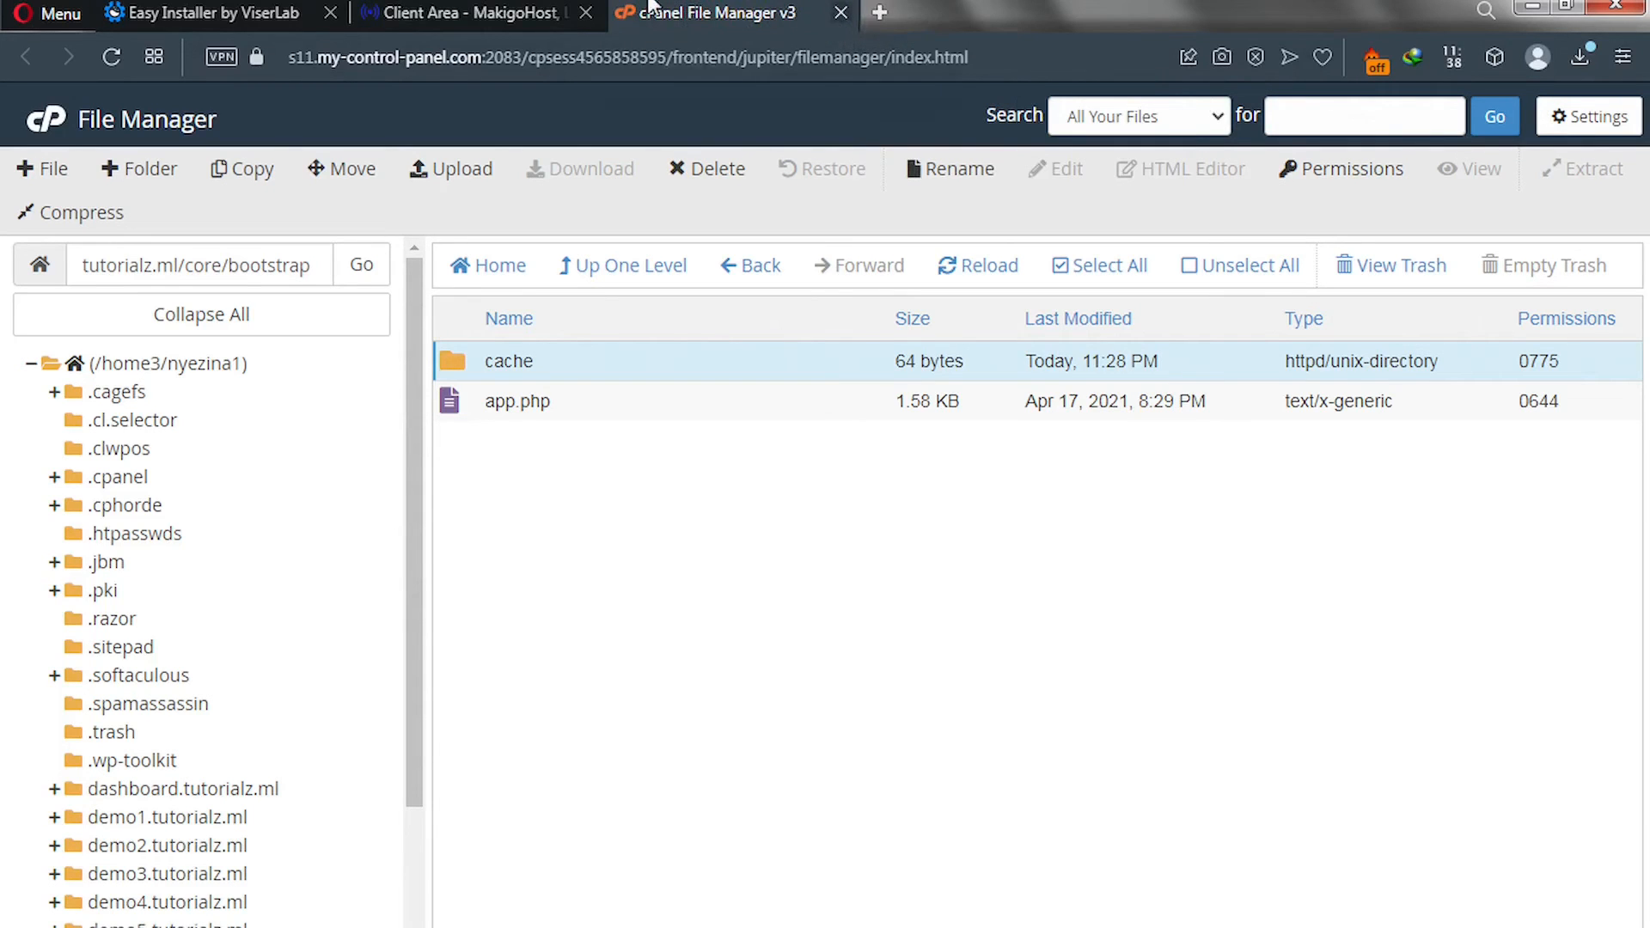
left_click(585, 13)
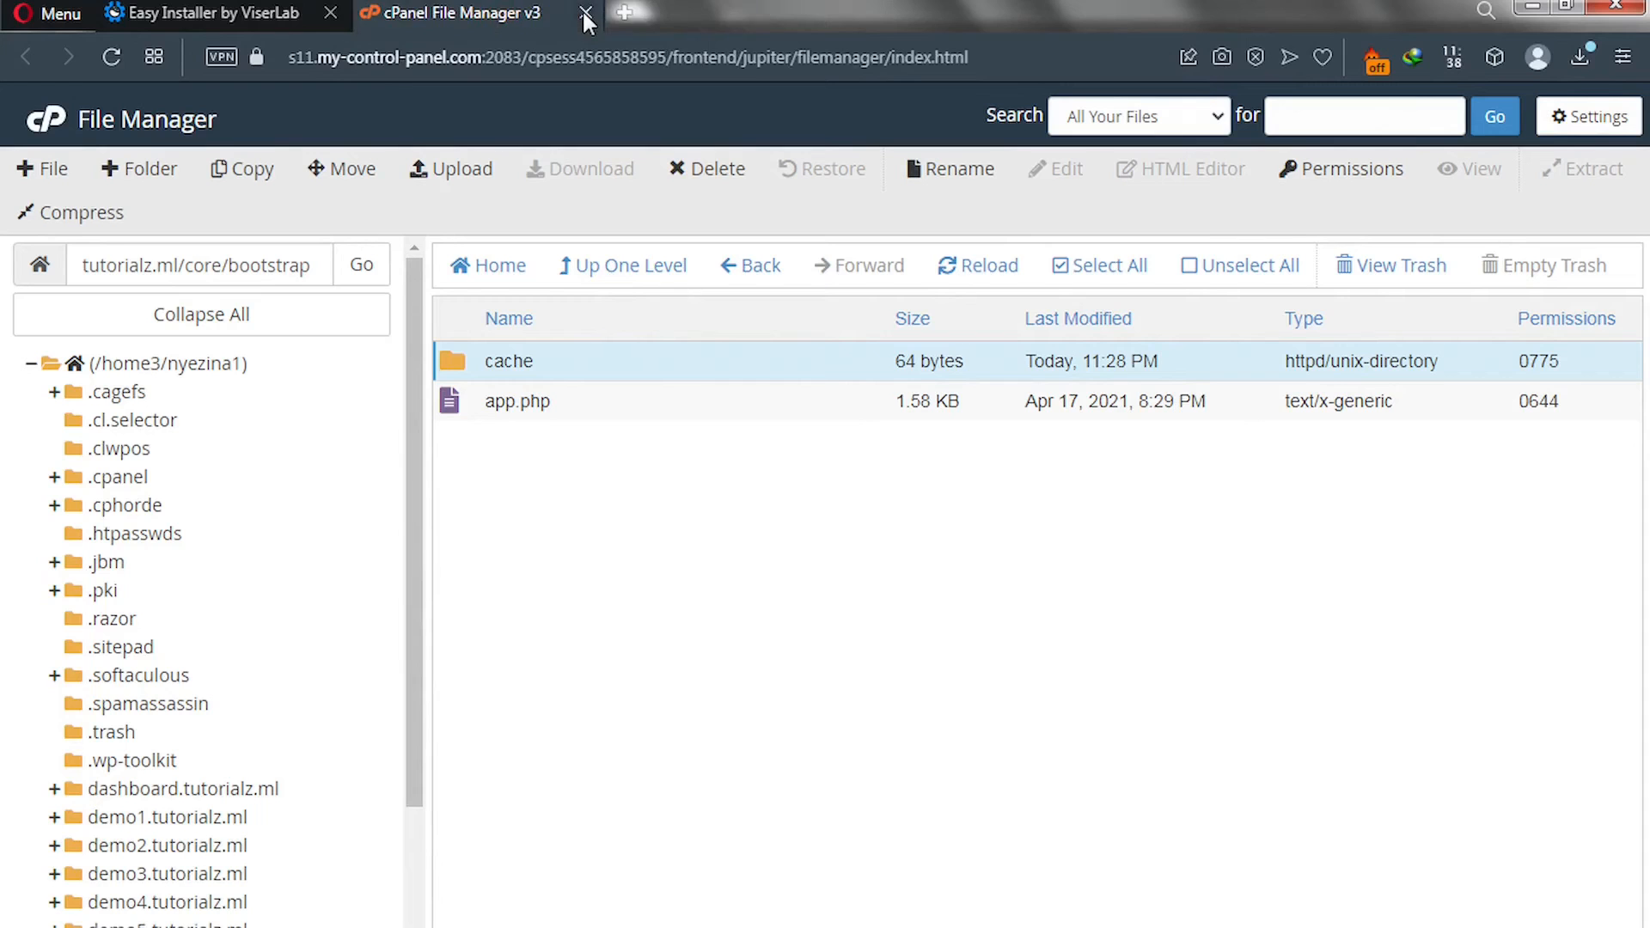
left_click(255, 12)
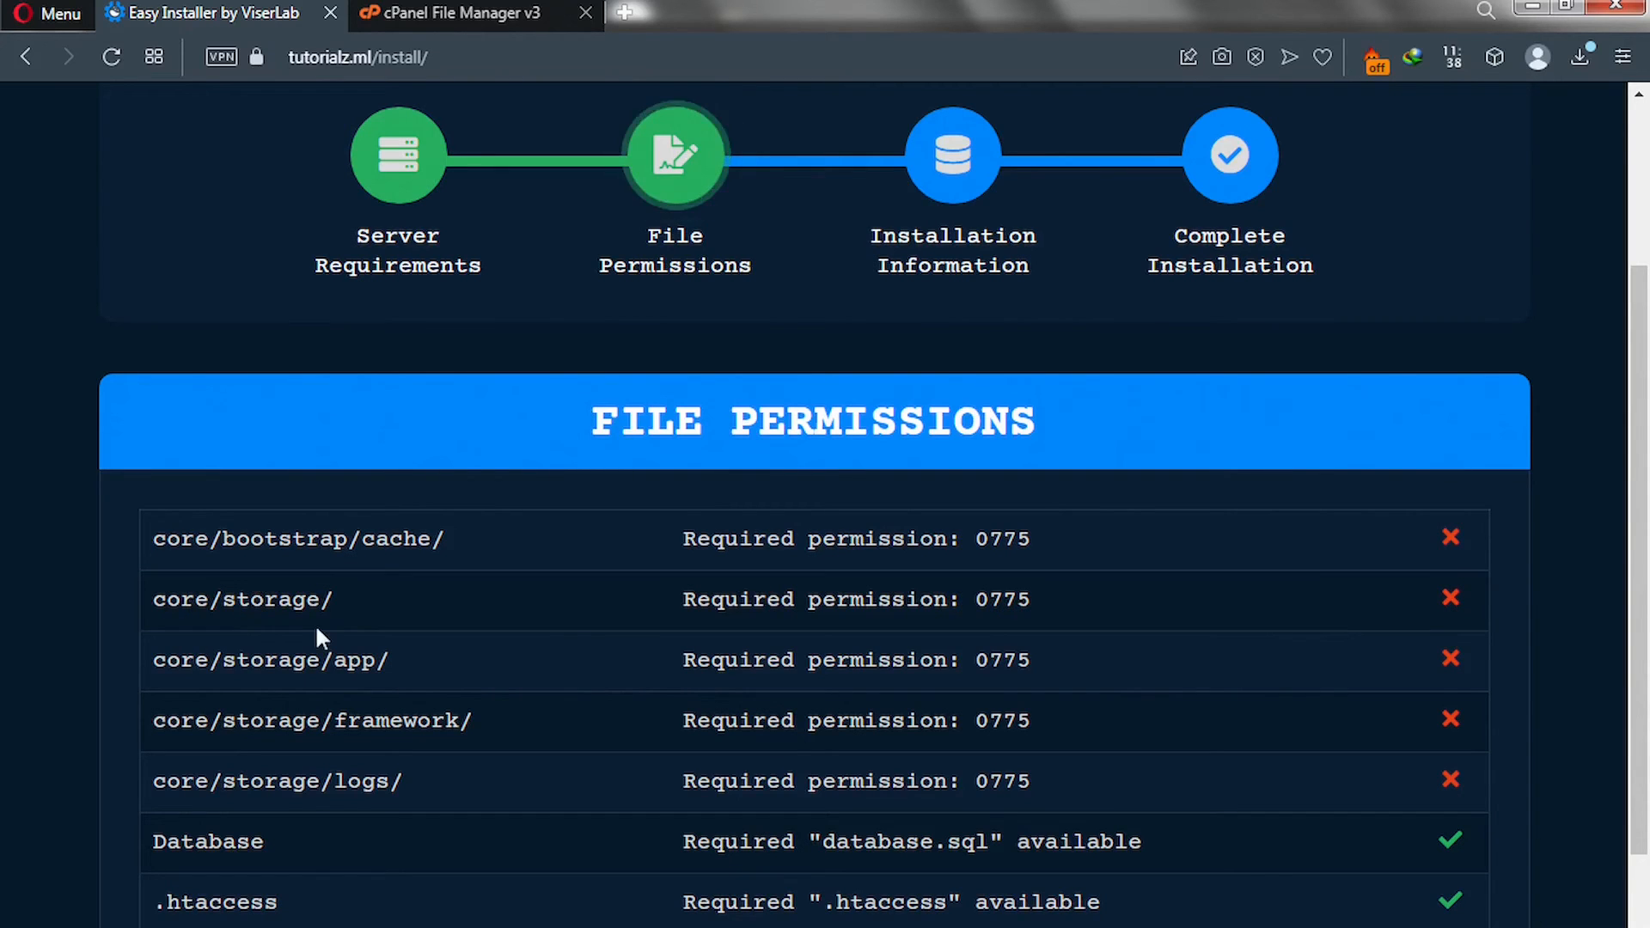
Set the core/storage folder's permissions to 0775, then return to the installer.
left_click(459, 12)
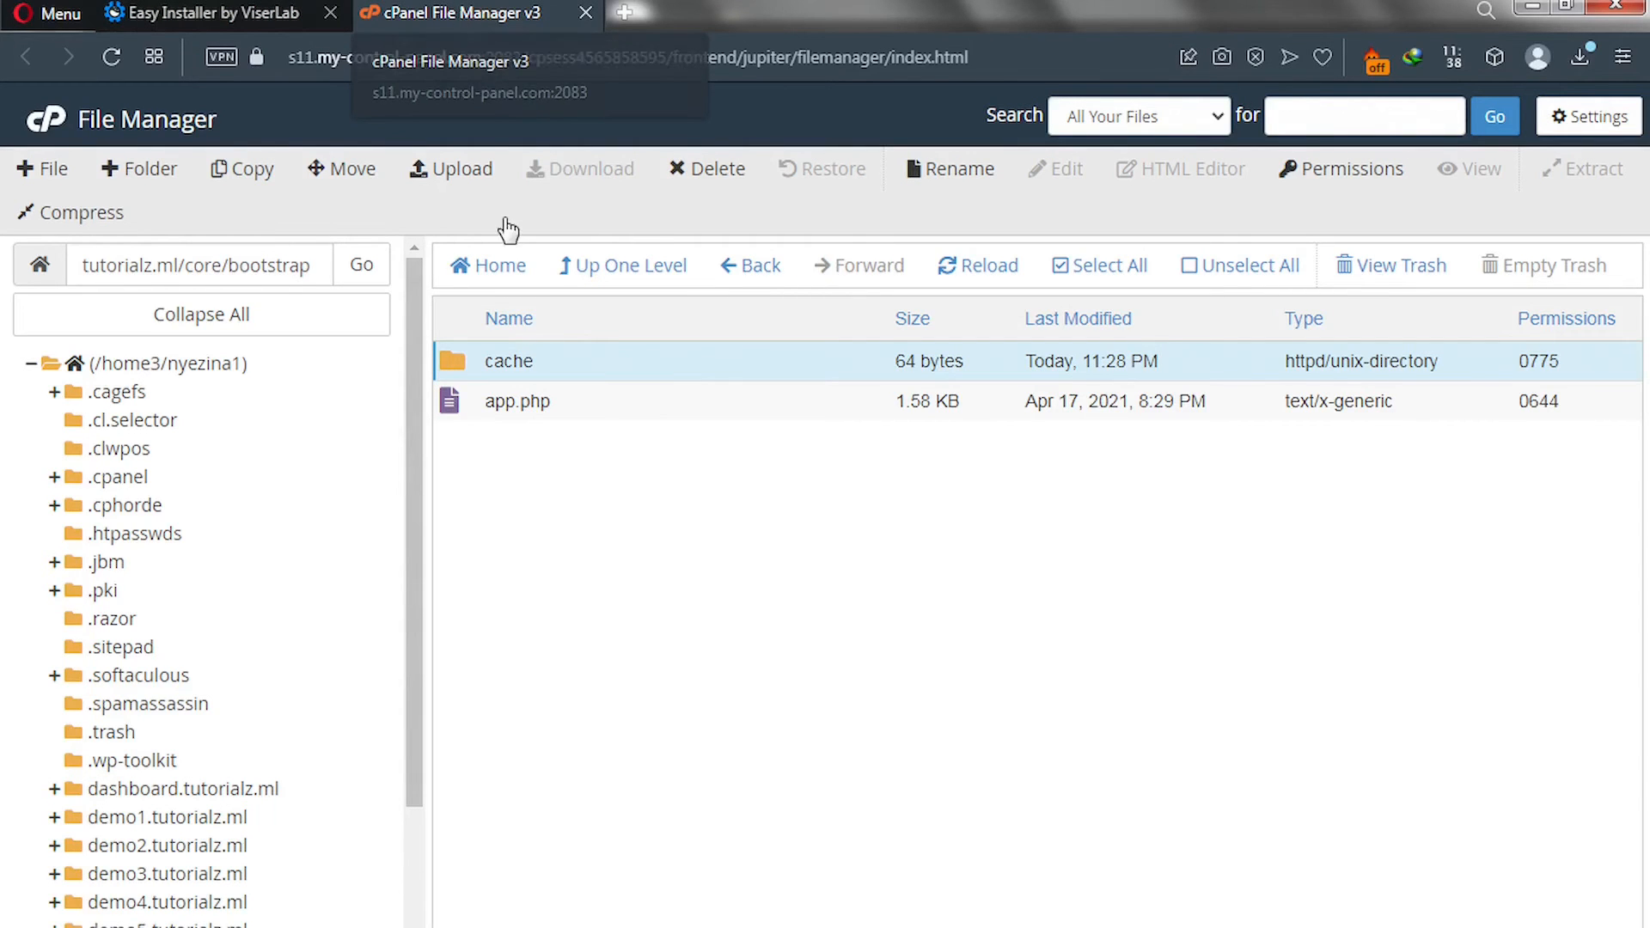
left_click(619, 273)
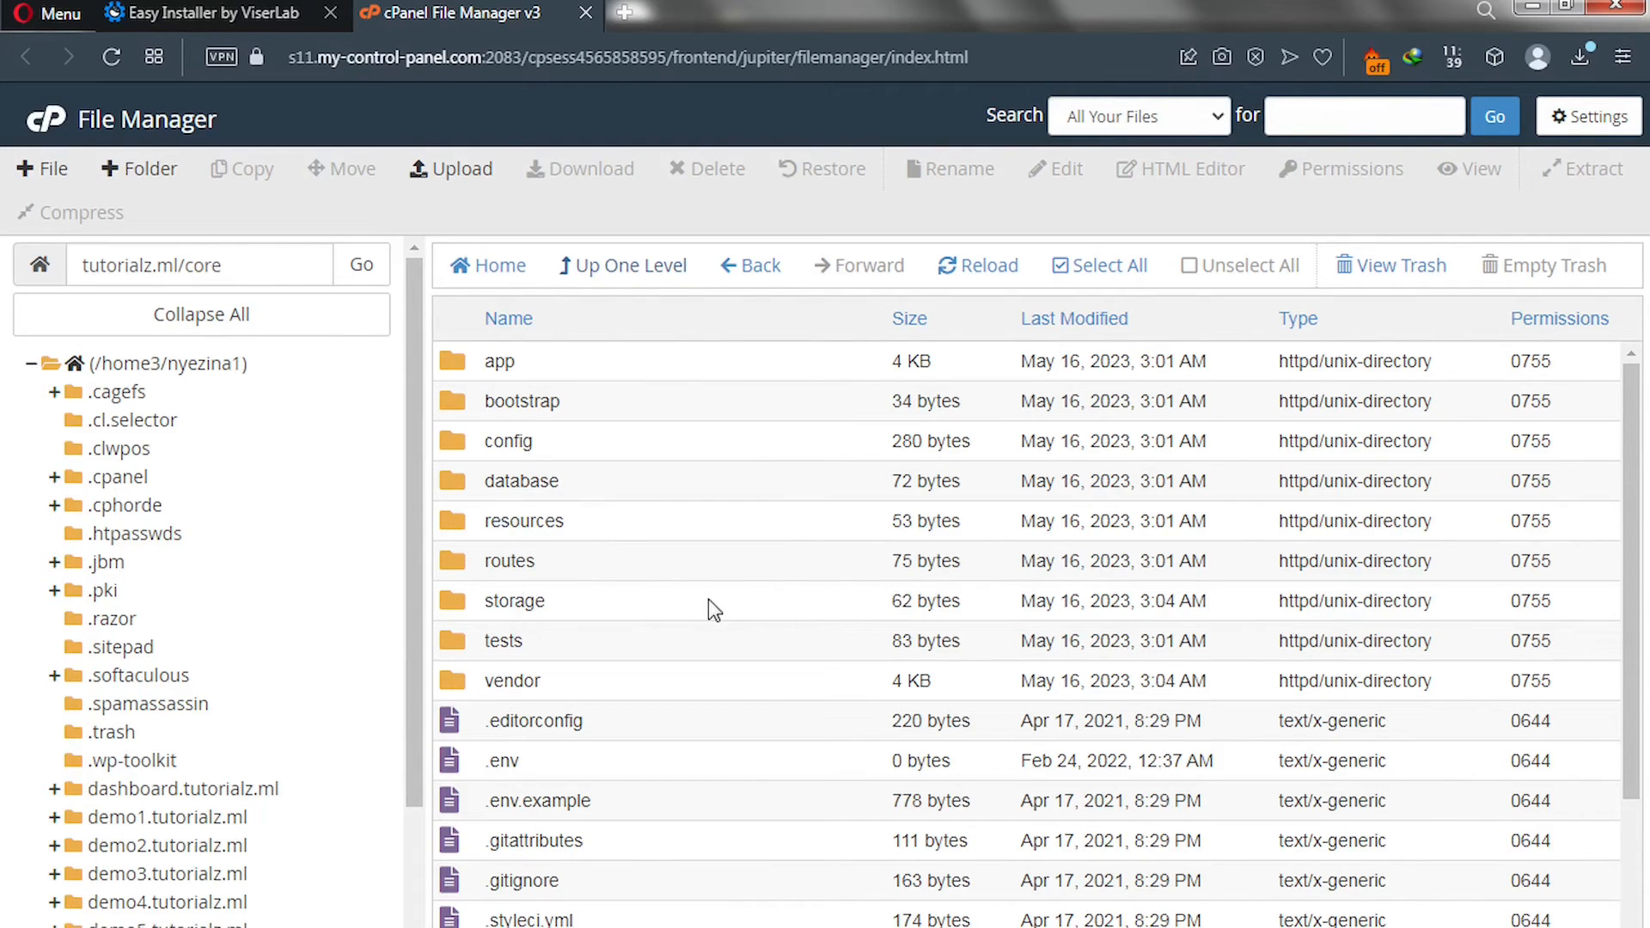
left_click(1534, 603)
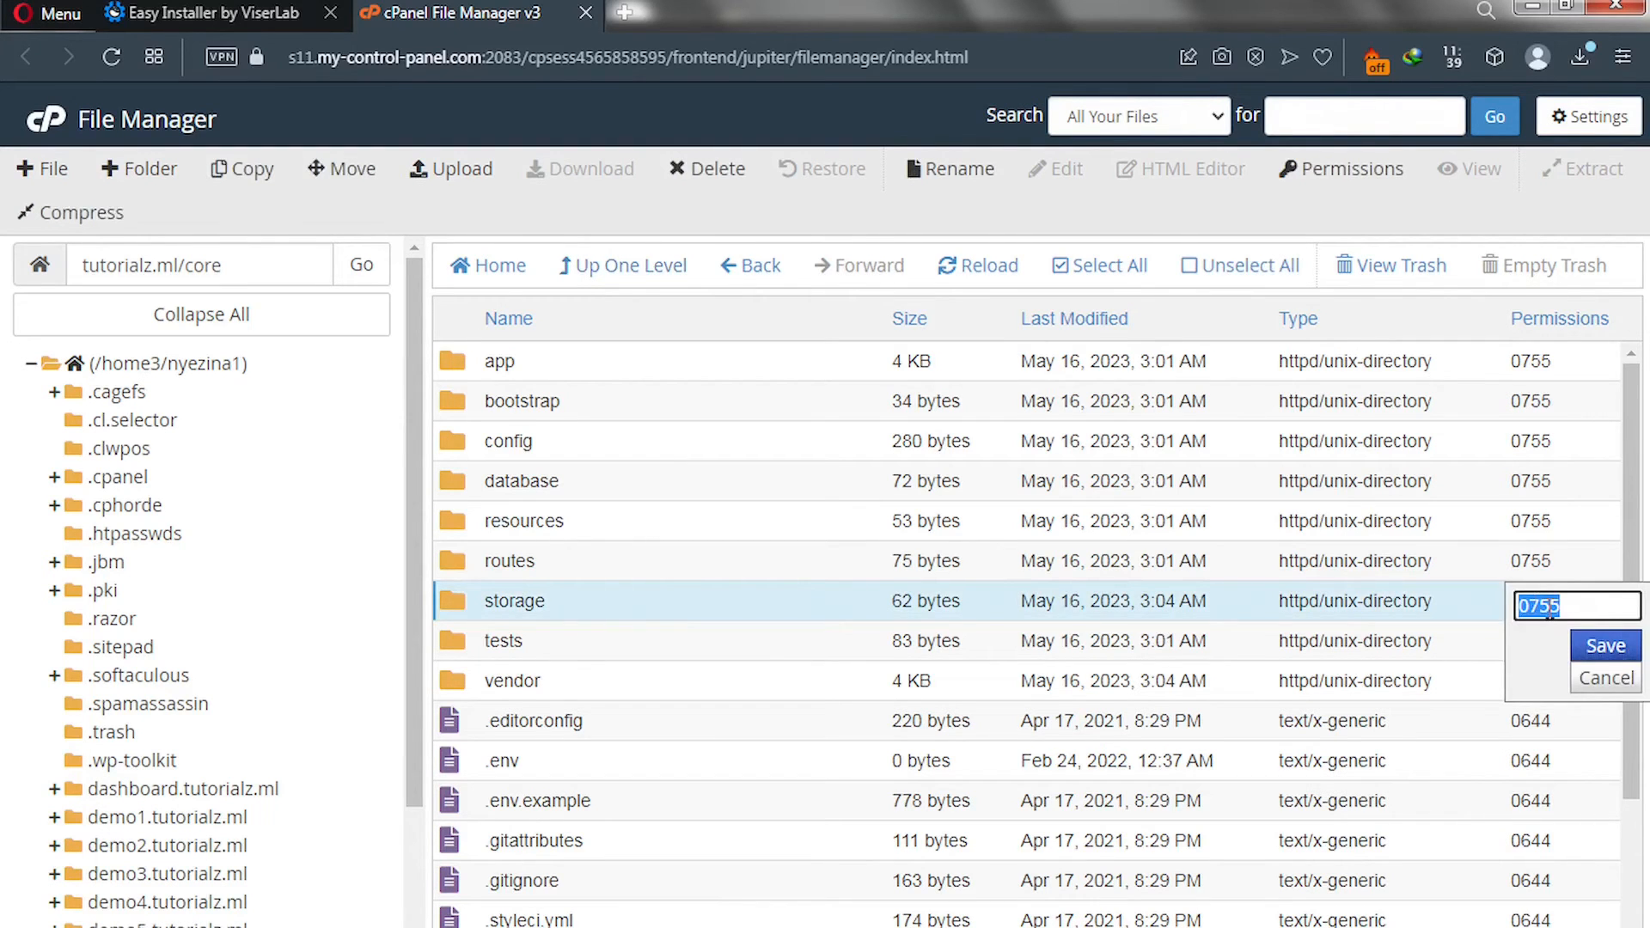
left_click(1549, 606)
key("BackSpace")
type("7")
left_click(1605, 647)
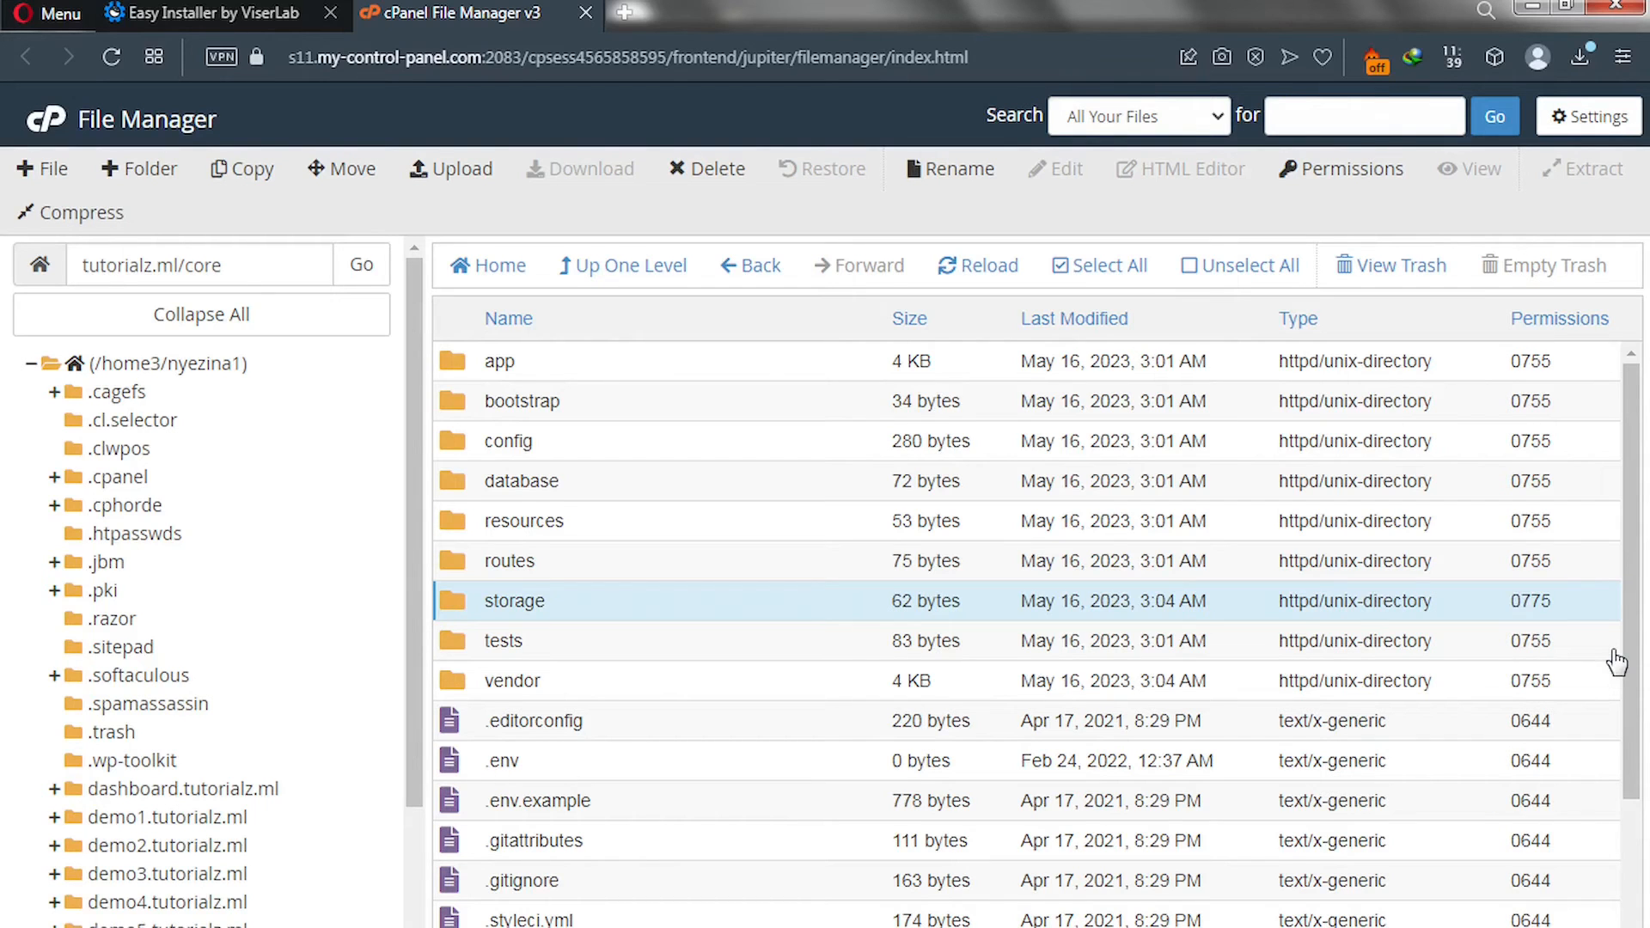
left_click(230, 11)
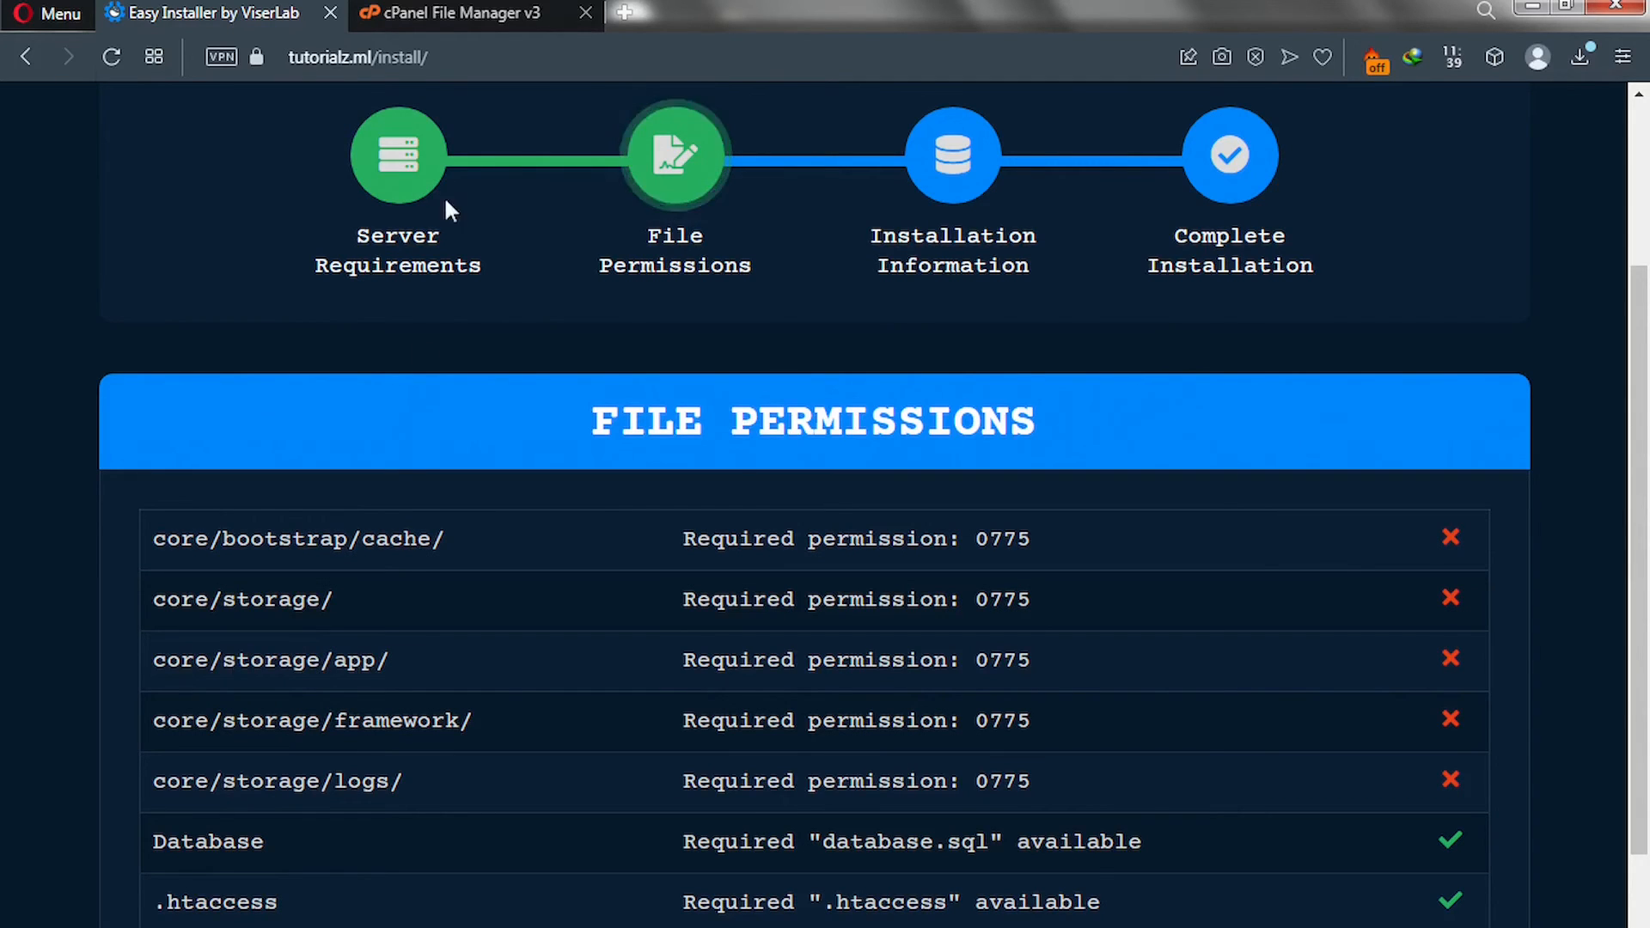
Open core/storage, set the app folder's permissions to 0775, and recheck the installer list.
left_click(461, 15)
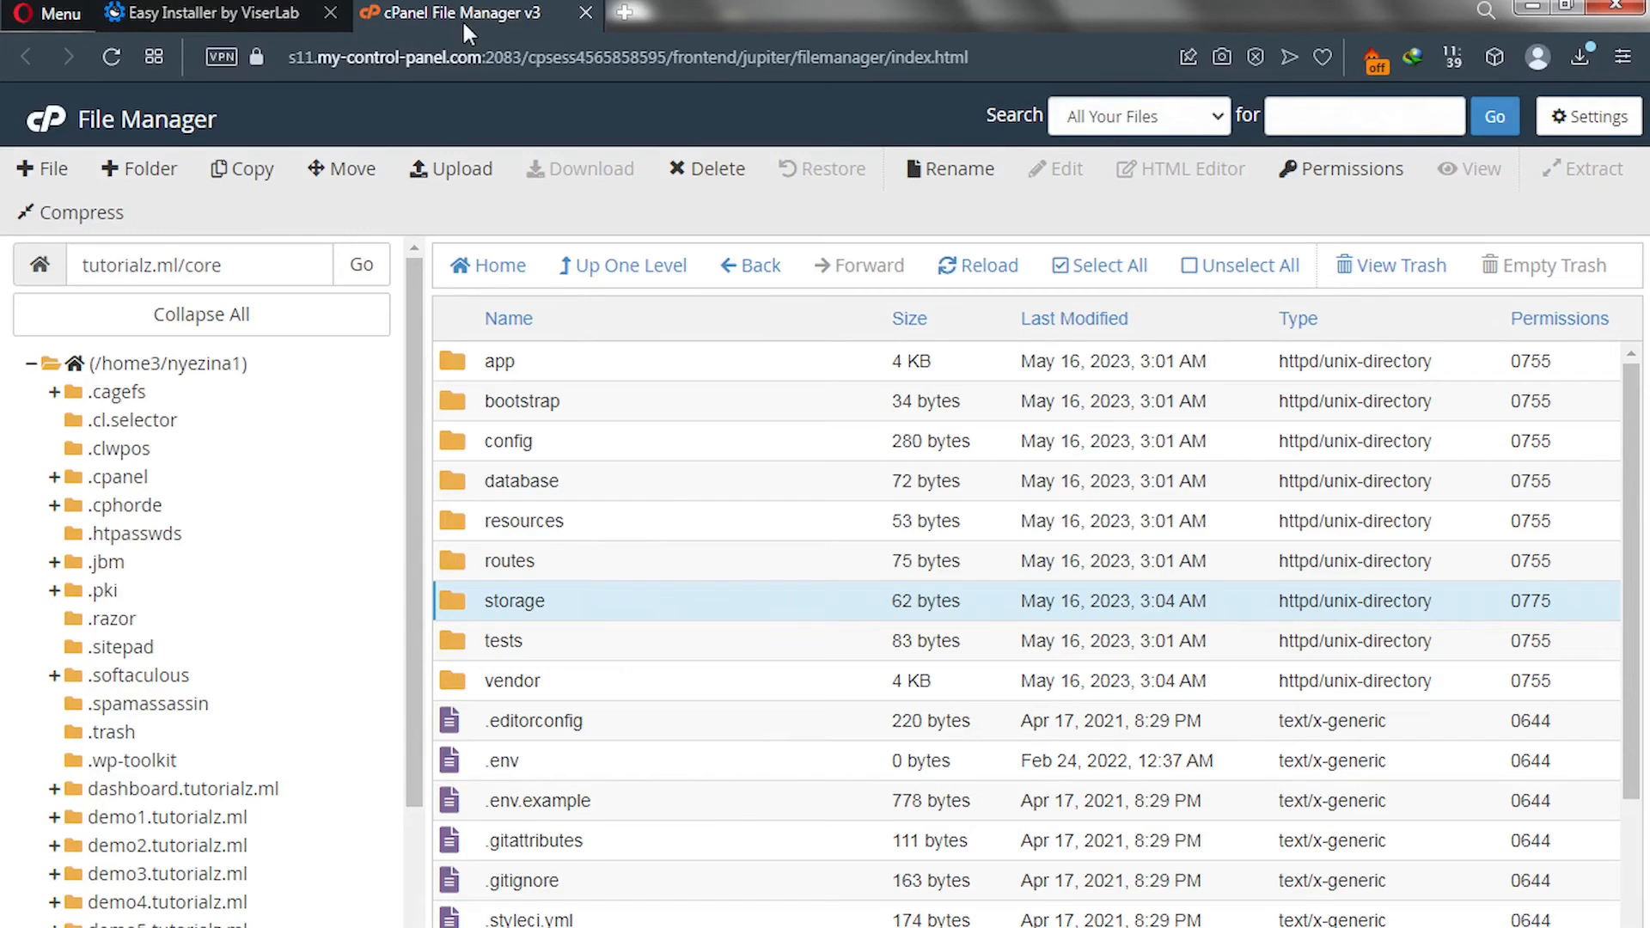
double_click(452, 599)
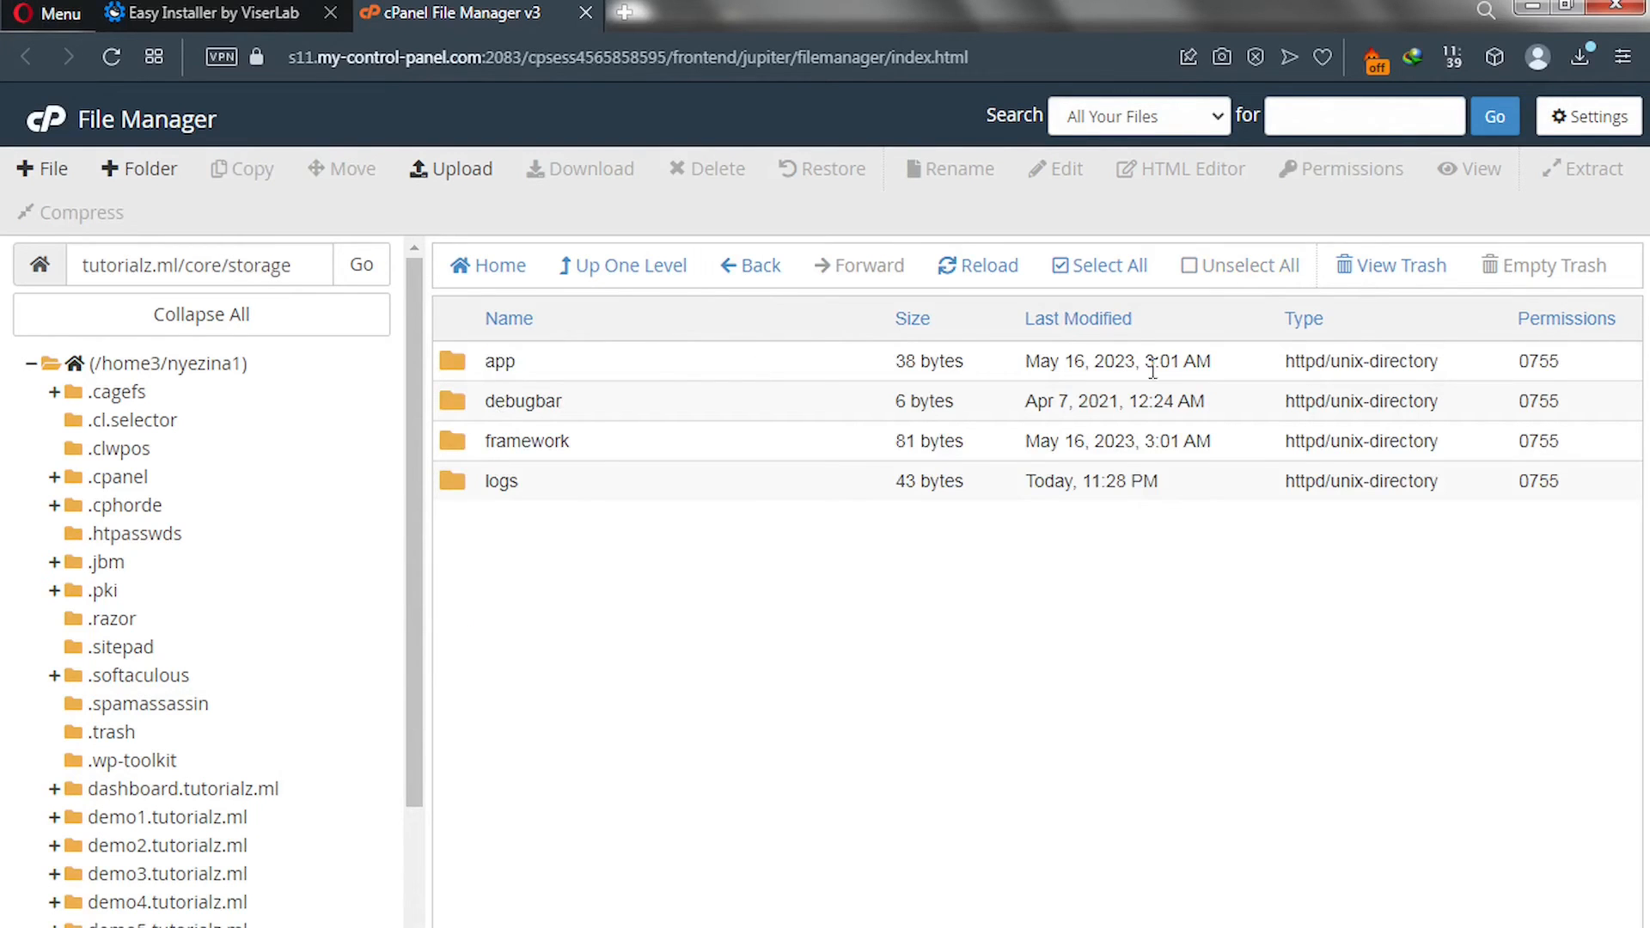
double_click(1543, 370)
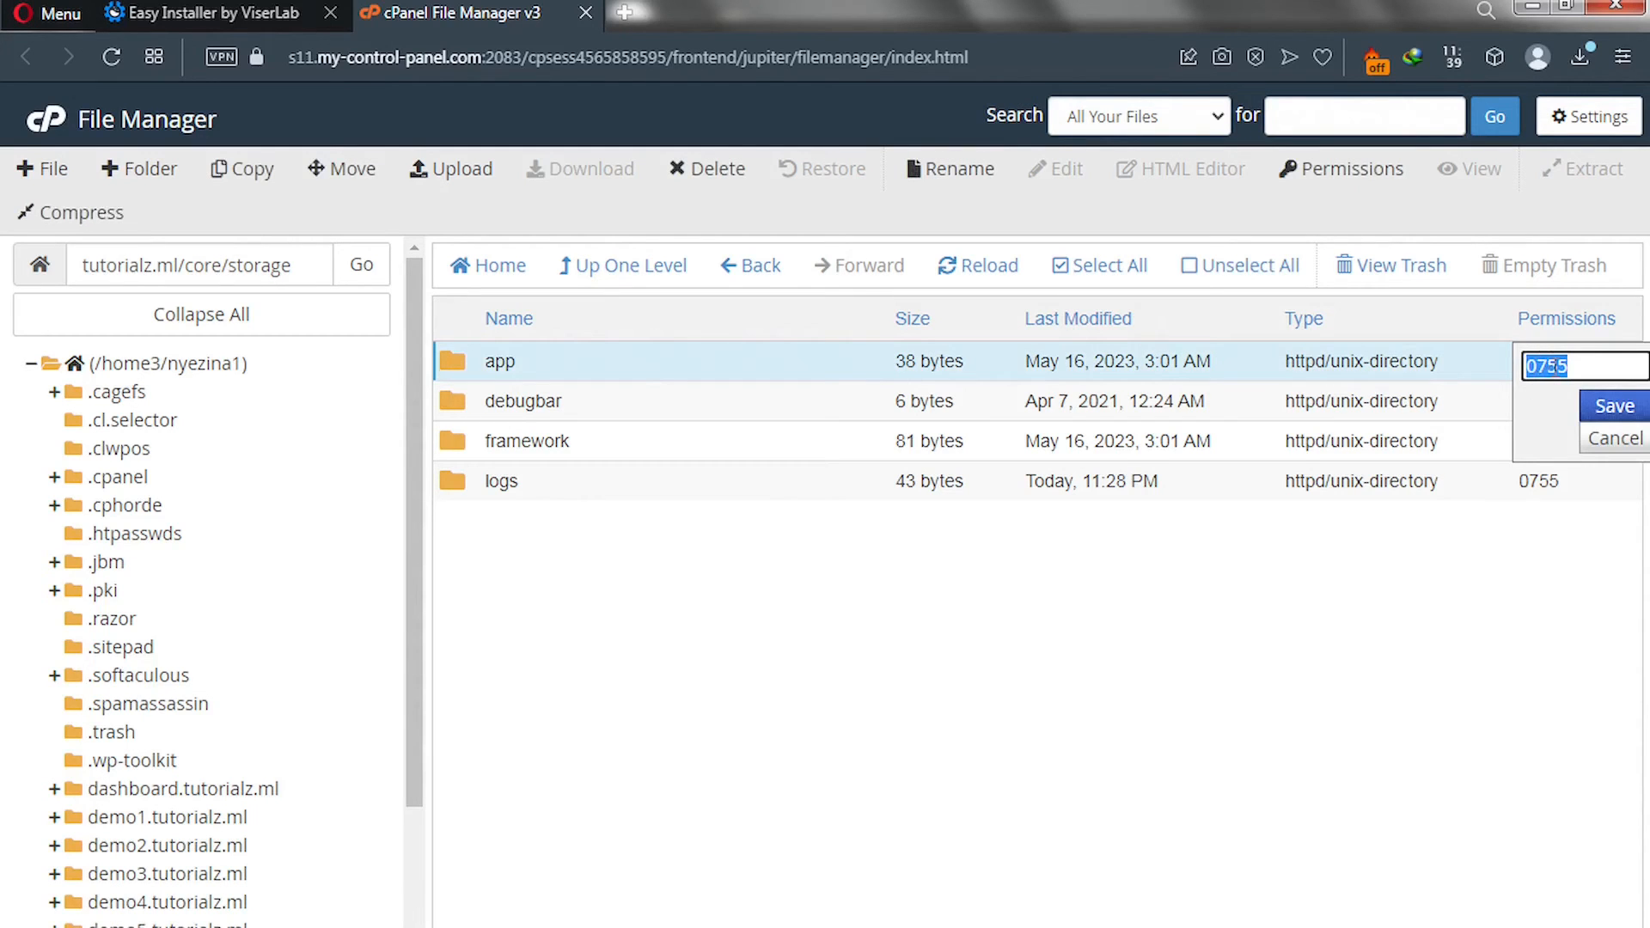
left_click(1560, 370)
key("BackSpace")
type("7")
left_click(1609, 408)
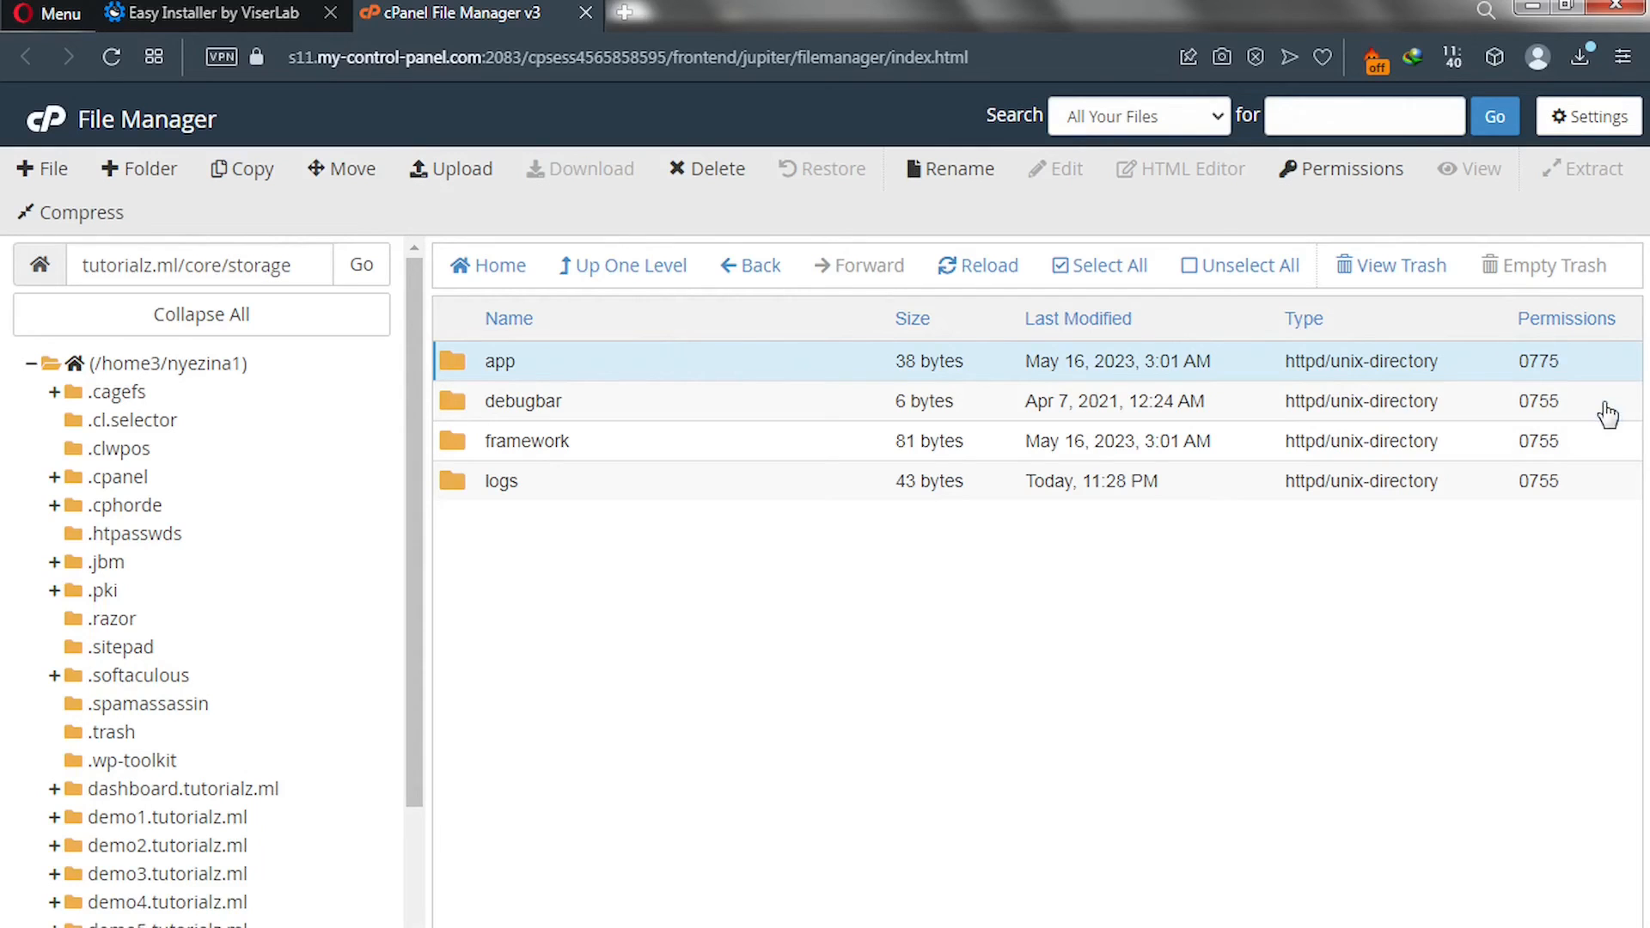
left_click(248, 12)
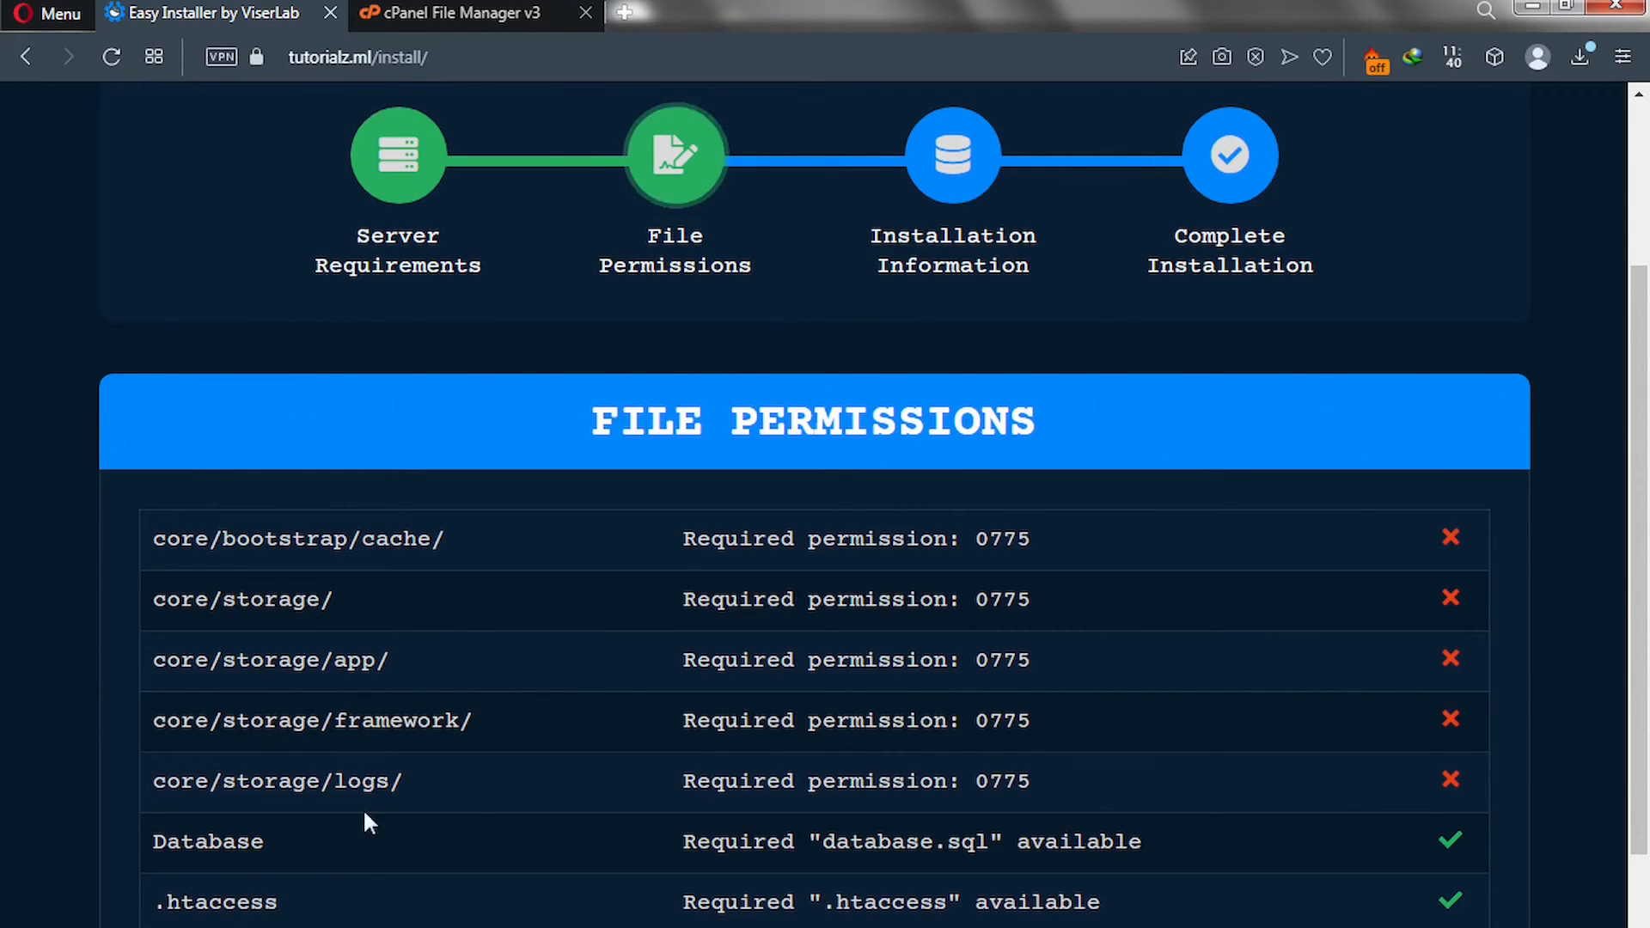
Set the framework and logs folders' permissions to 0775 as well.
left_click(470, 18)
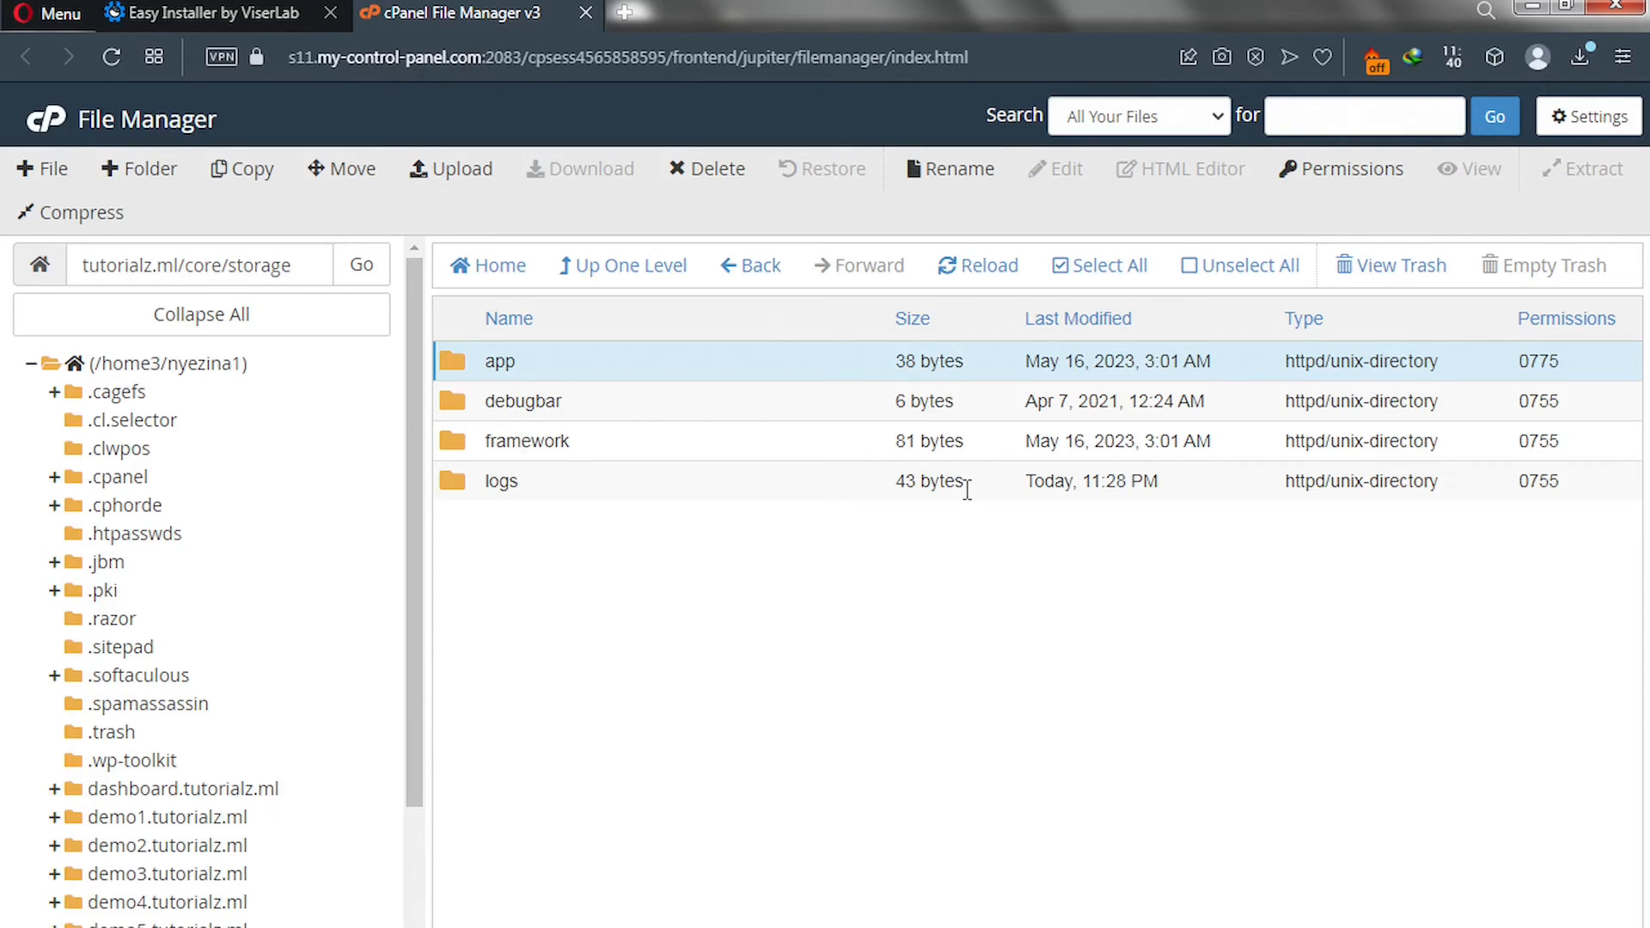
double_click(1537, 441)
left_click(1557, 445)
key("BackSpace")
type("775")
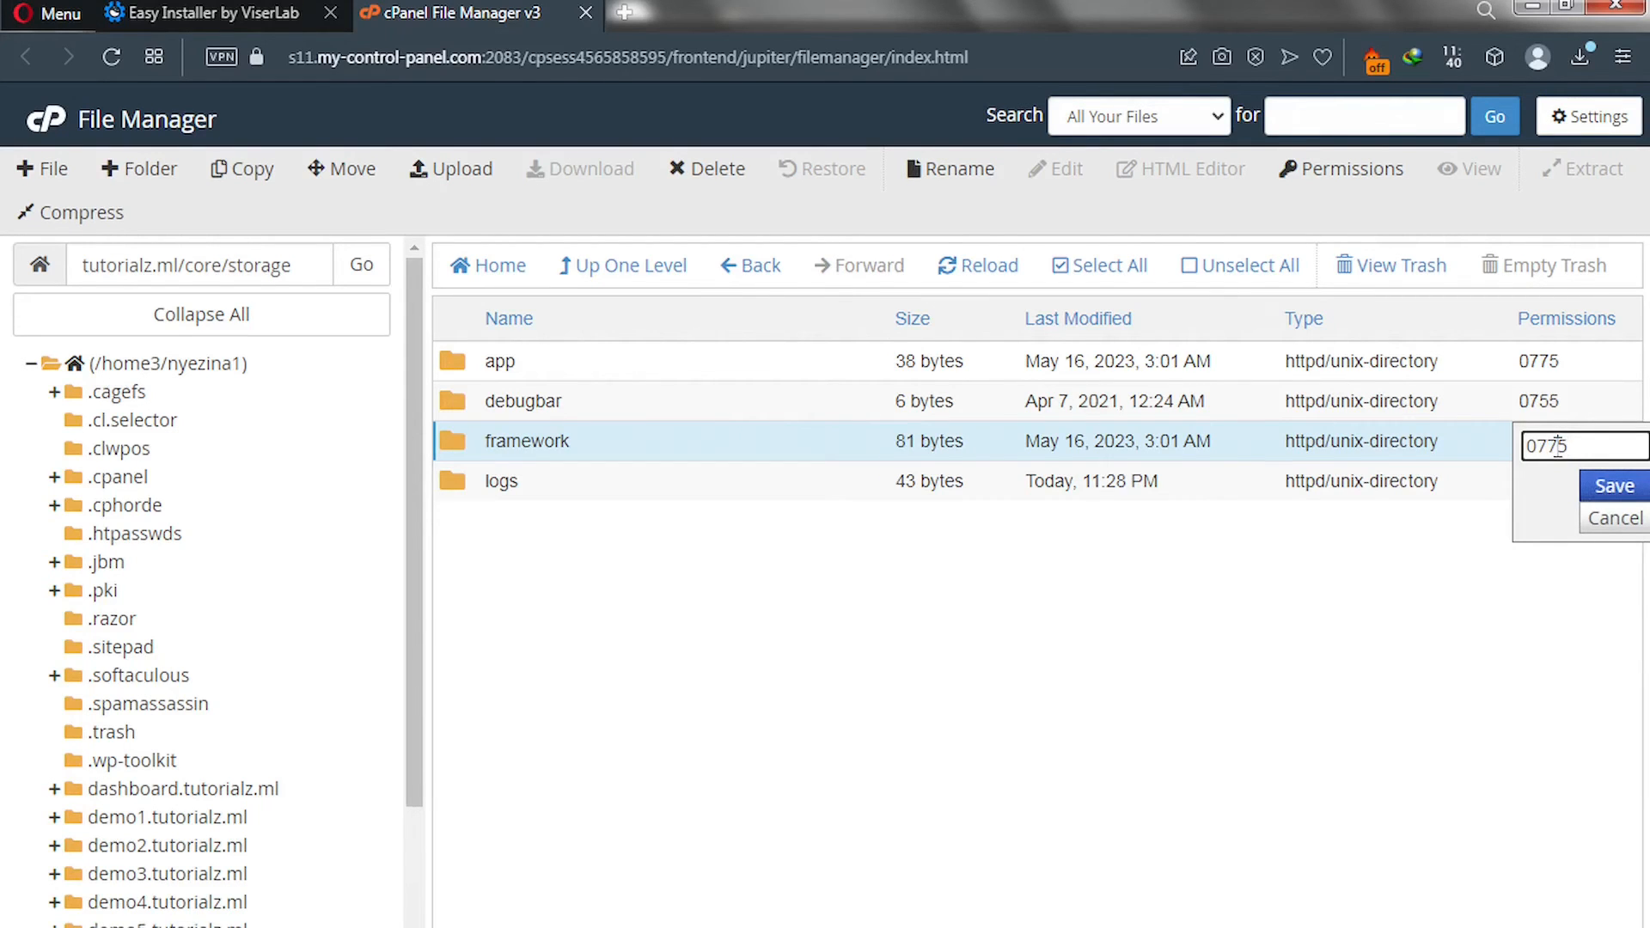
left_click(1615, 486)
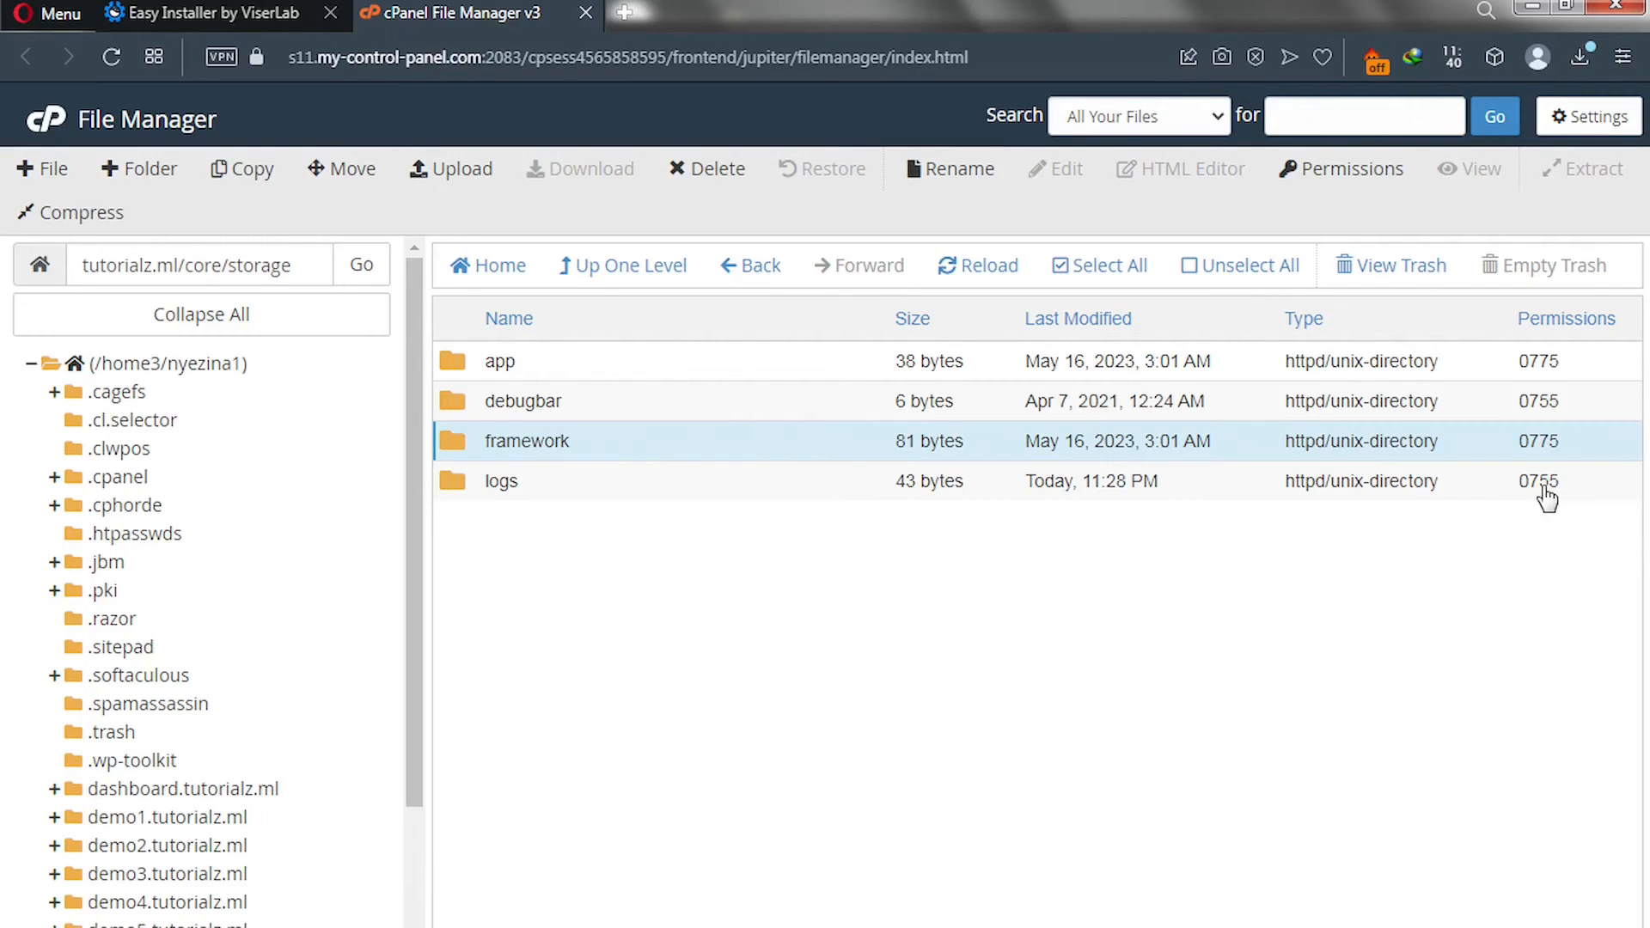
double_click(1544, 488)
left_click(1558, 488)
key("BackSpace")
type("7")
left_click(1611, 526)
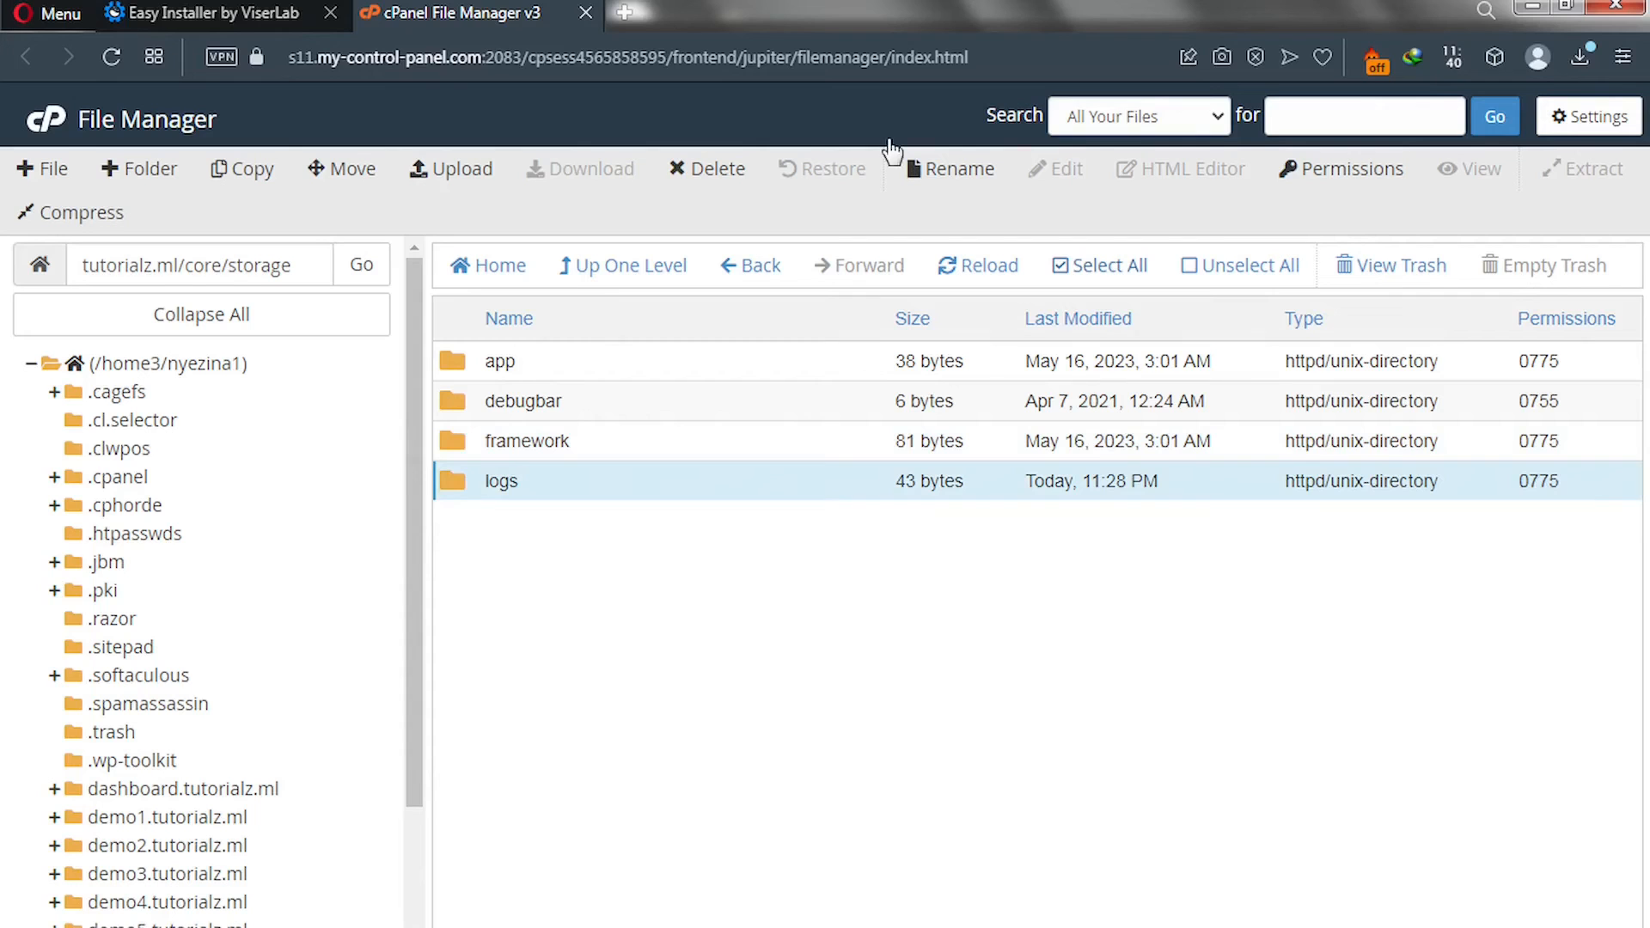
left_click(221, 17)
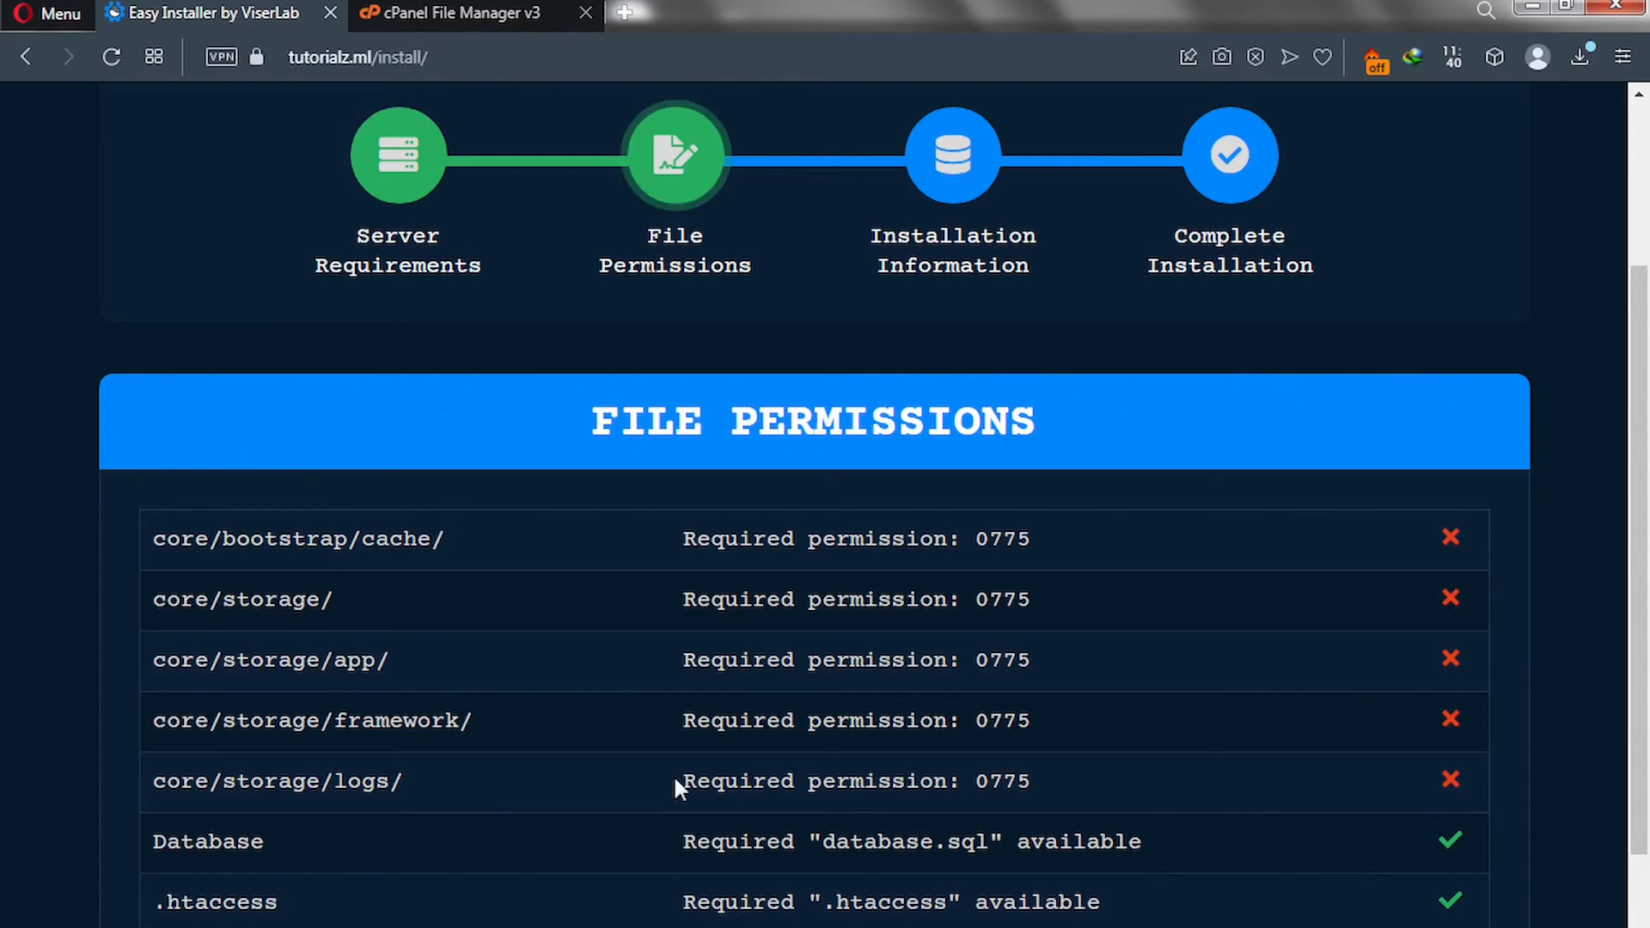
Rerun the permission check so every folder and file shows a green tick.
scroll(673, 781, "down", 2)
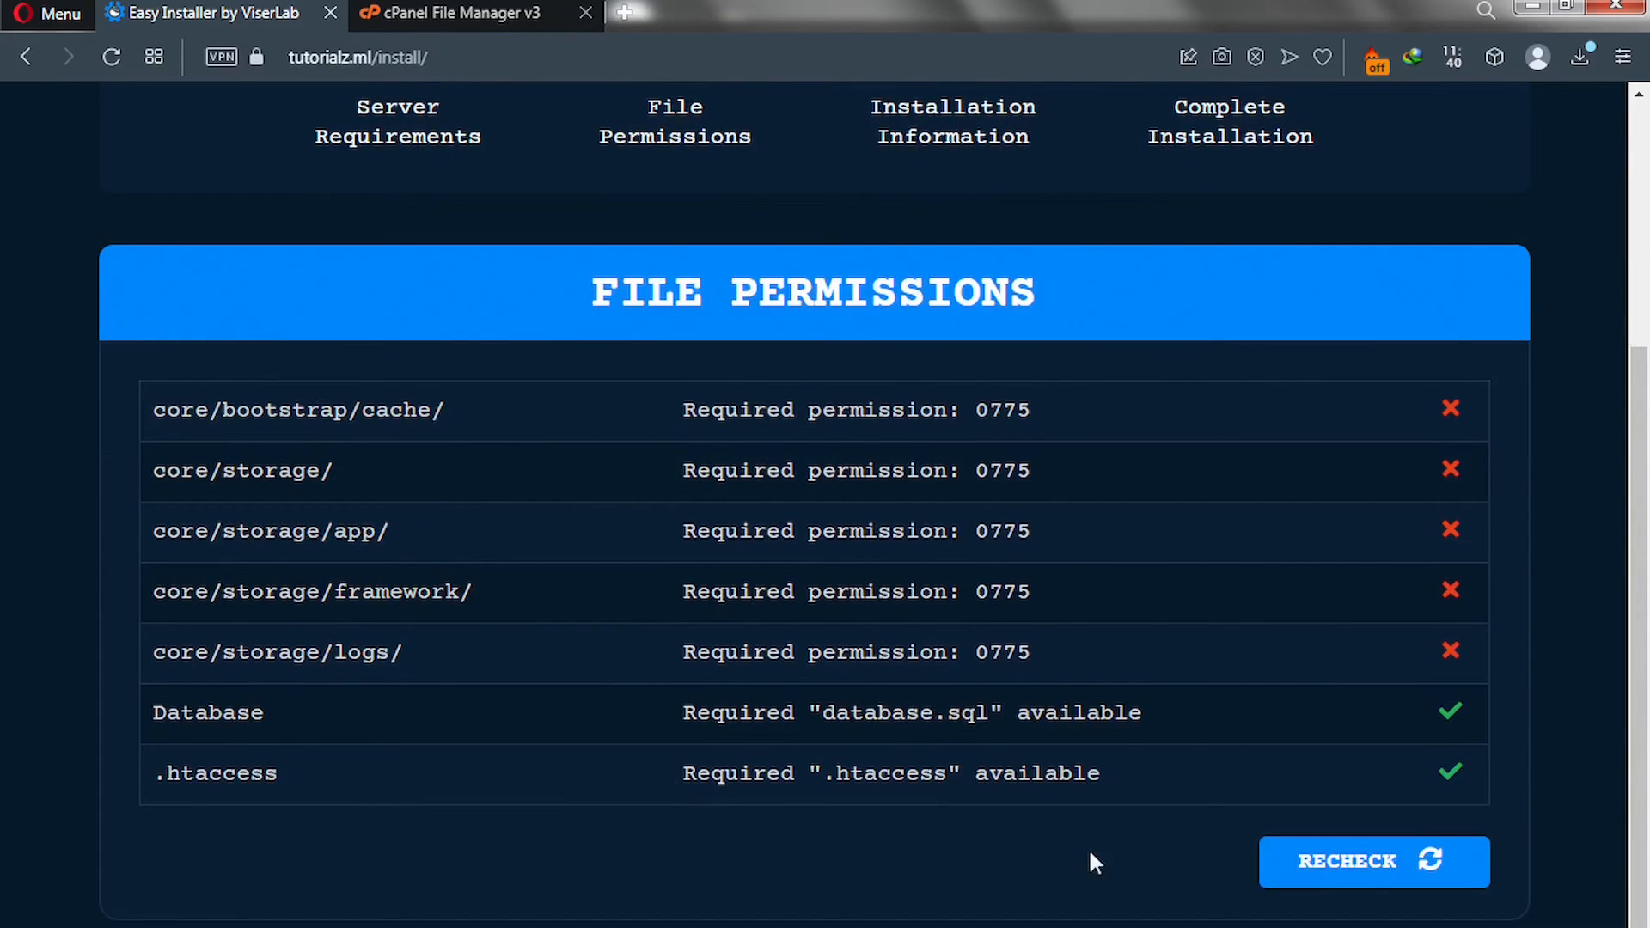
left_click(1365, 876)
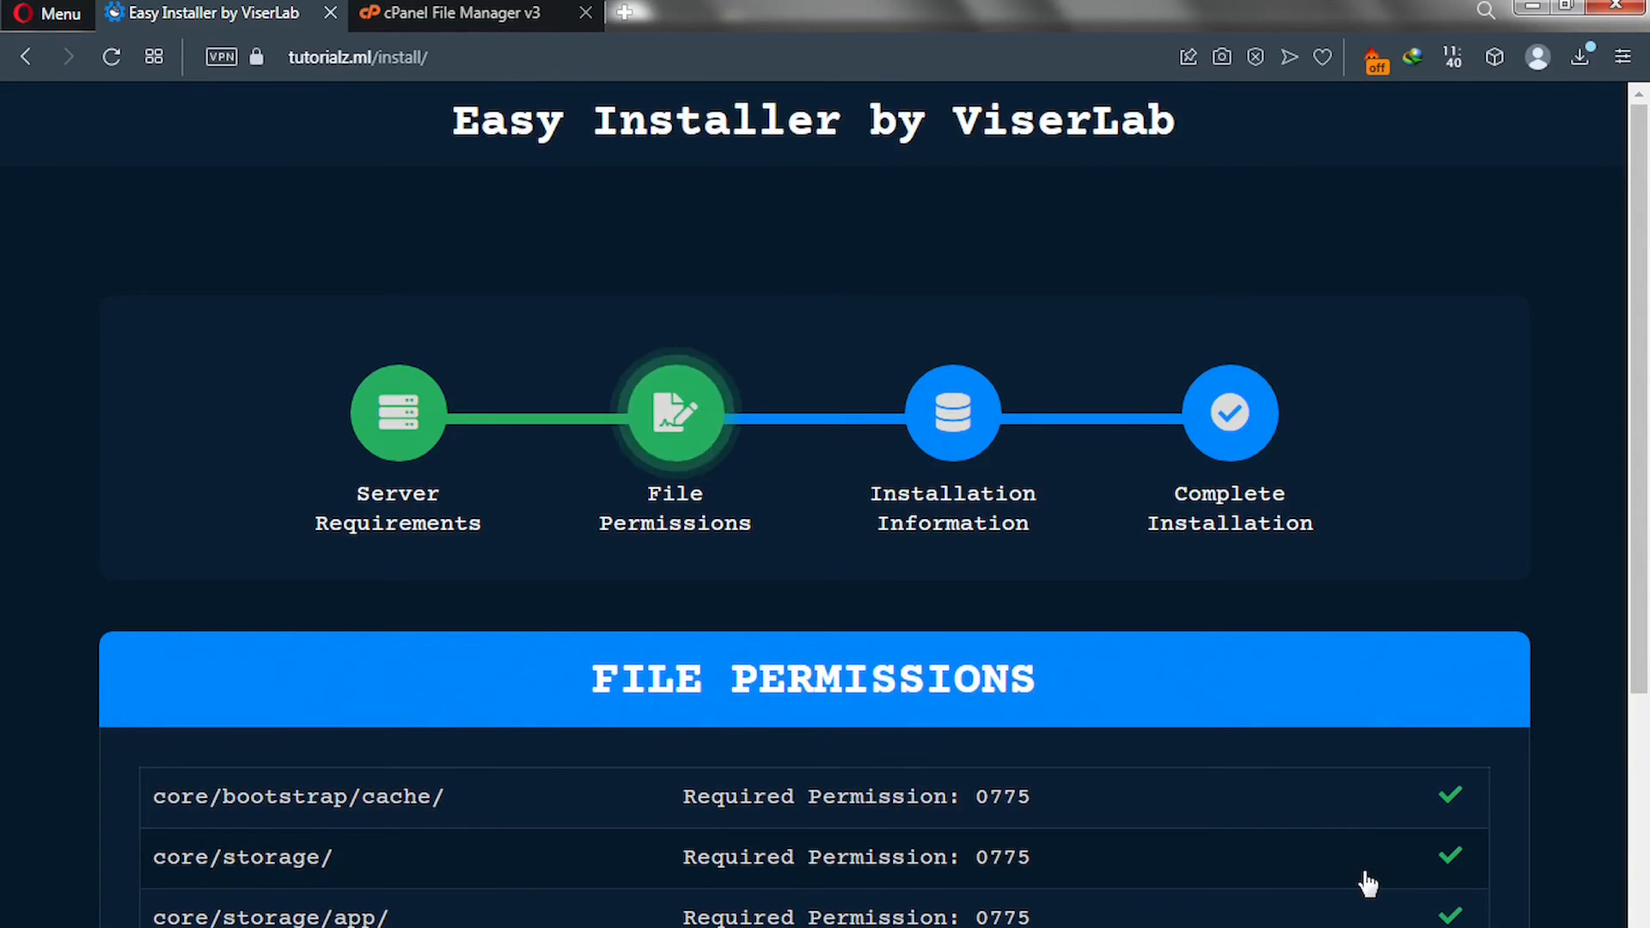
scroll(1368, 884, "down", 3)
scroll(1369, 883, "down", 3)
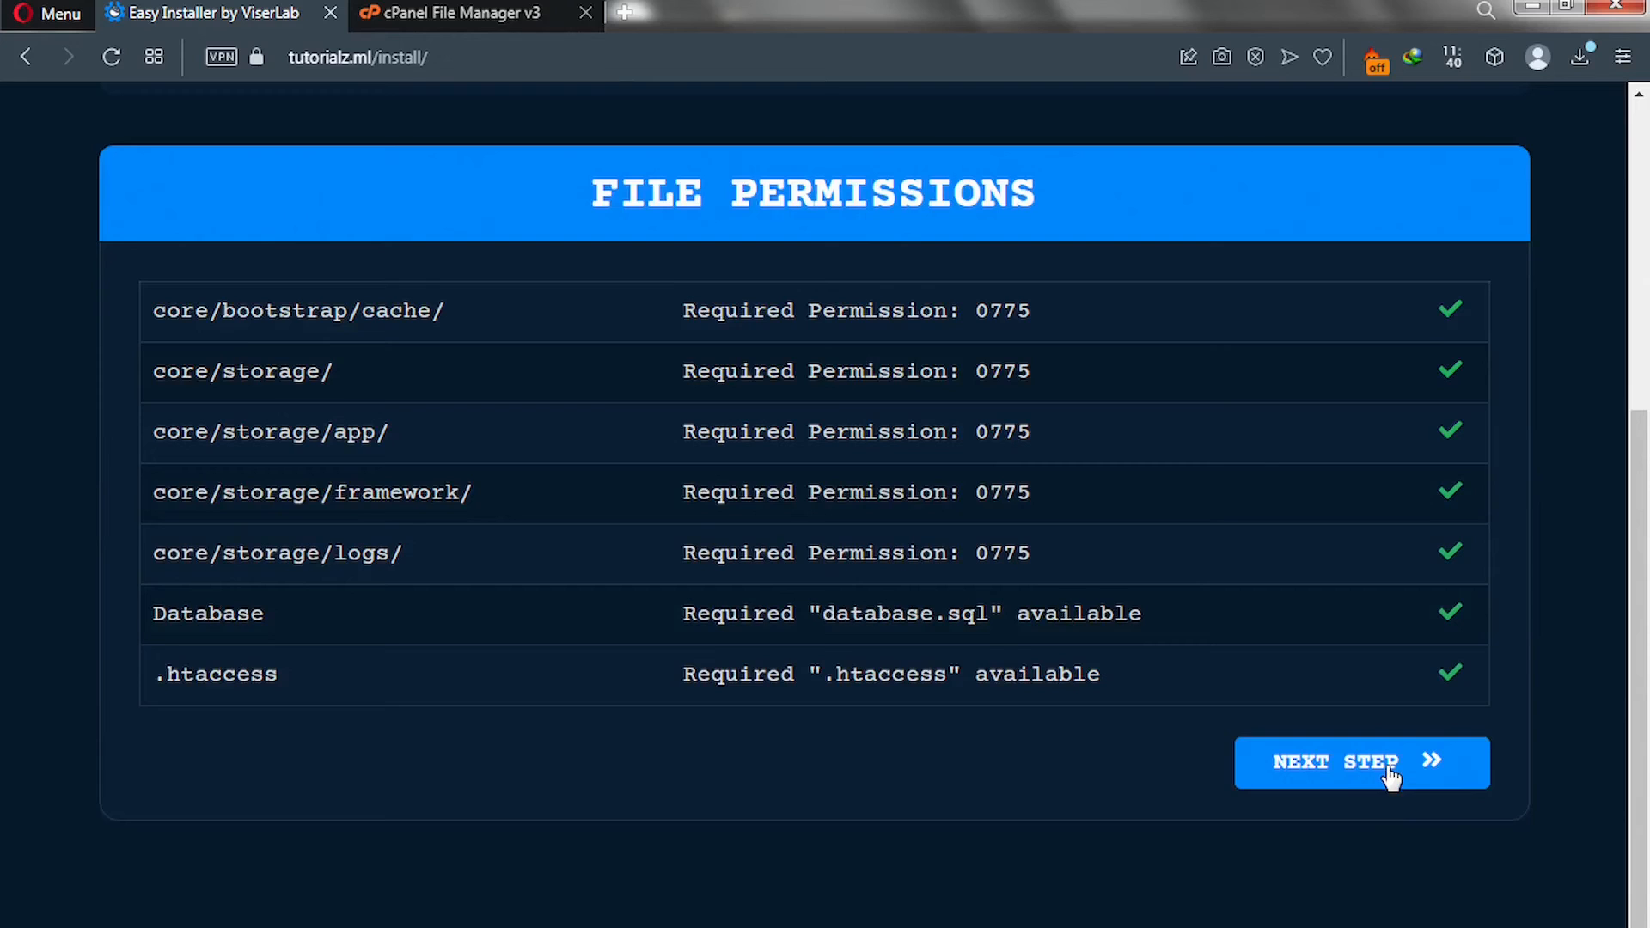
Continue to the Installation Information form and scroll down through it.
left_click(1330, 782)
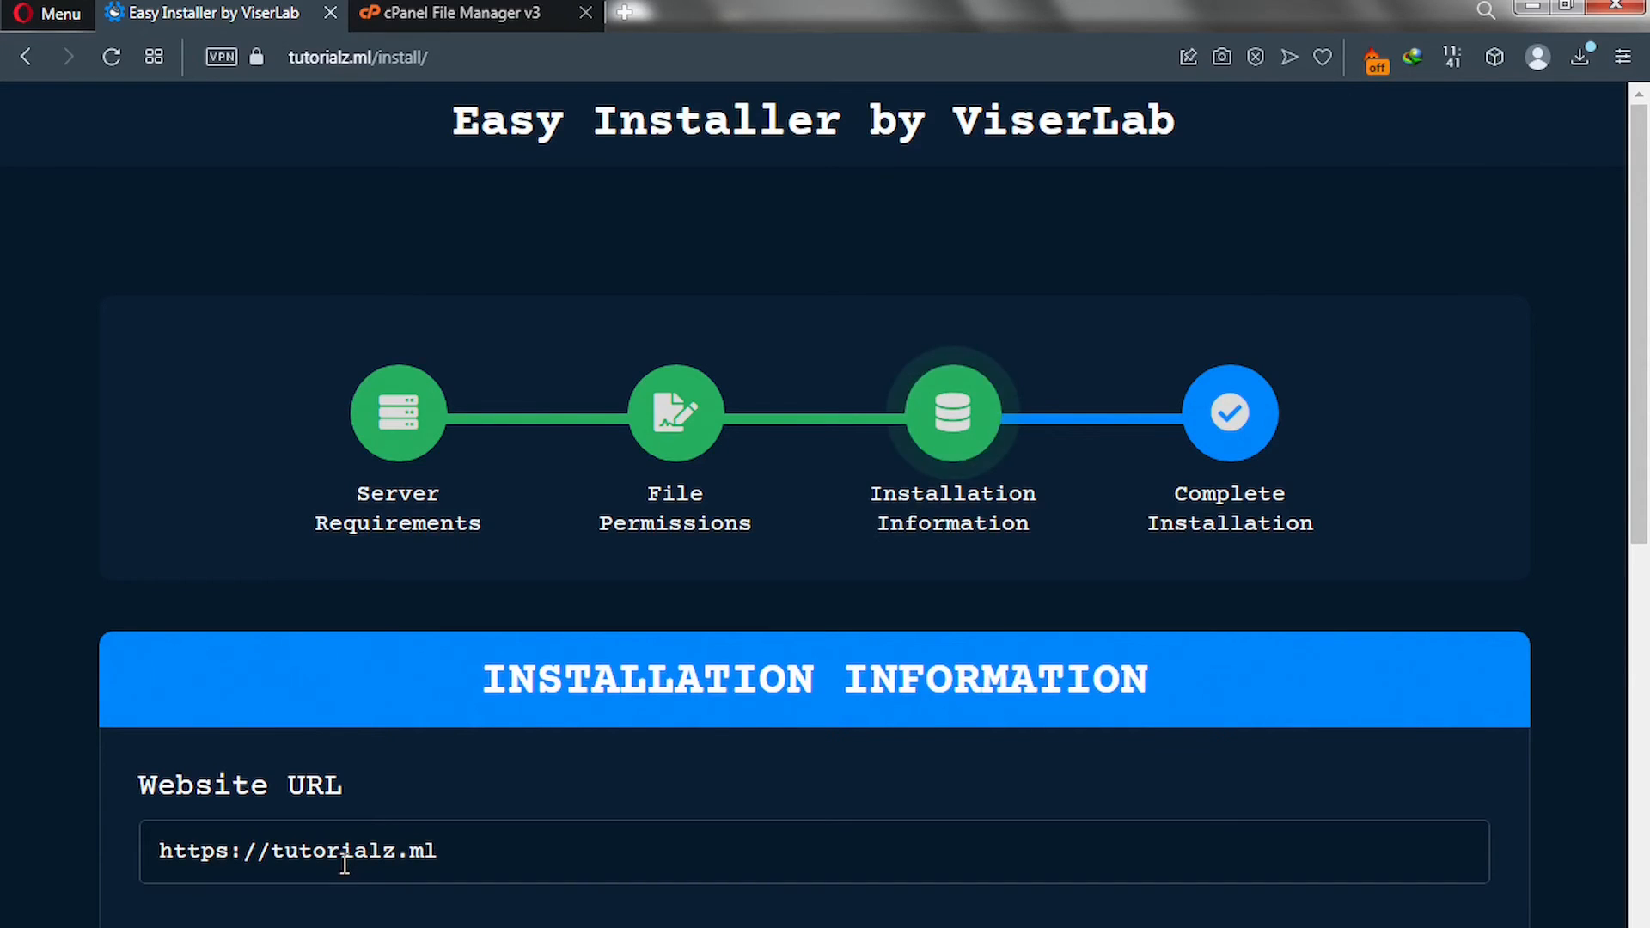
scroll(345, 864, "down", 5)
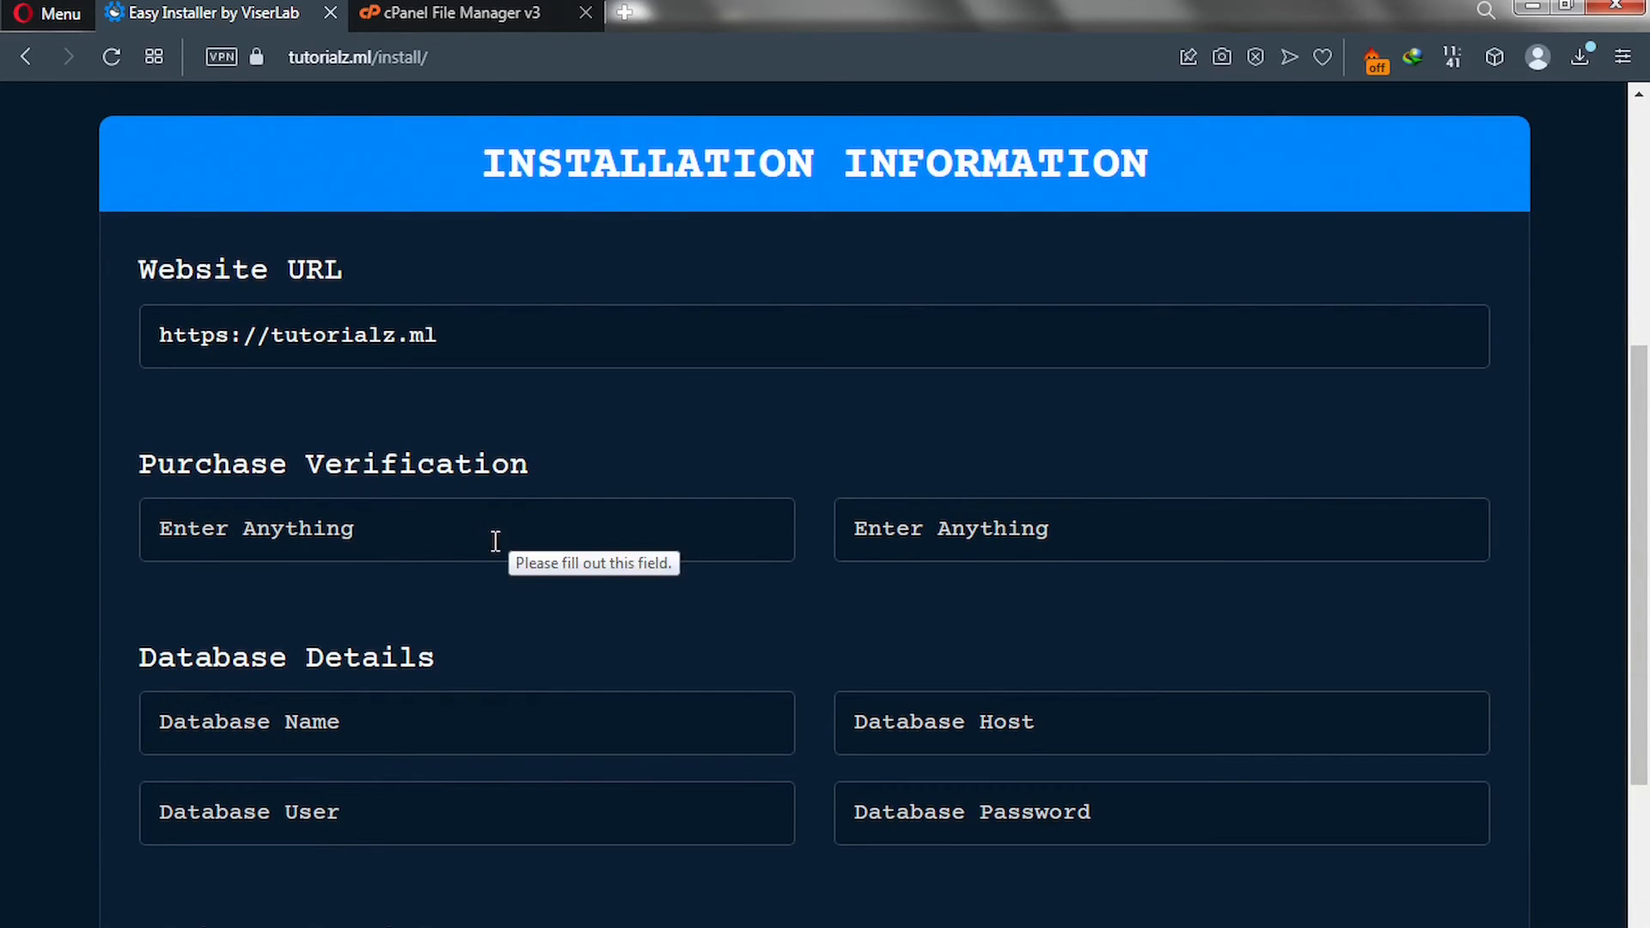
scroll(670, 662, "down", 3)
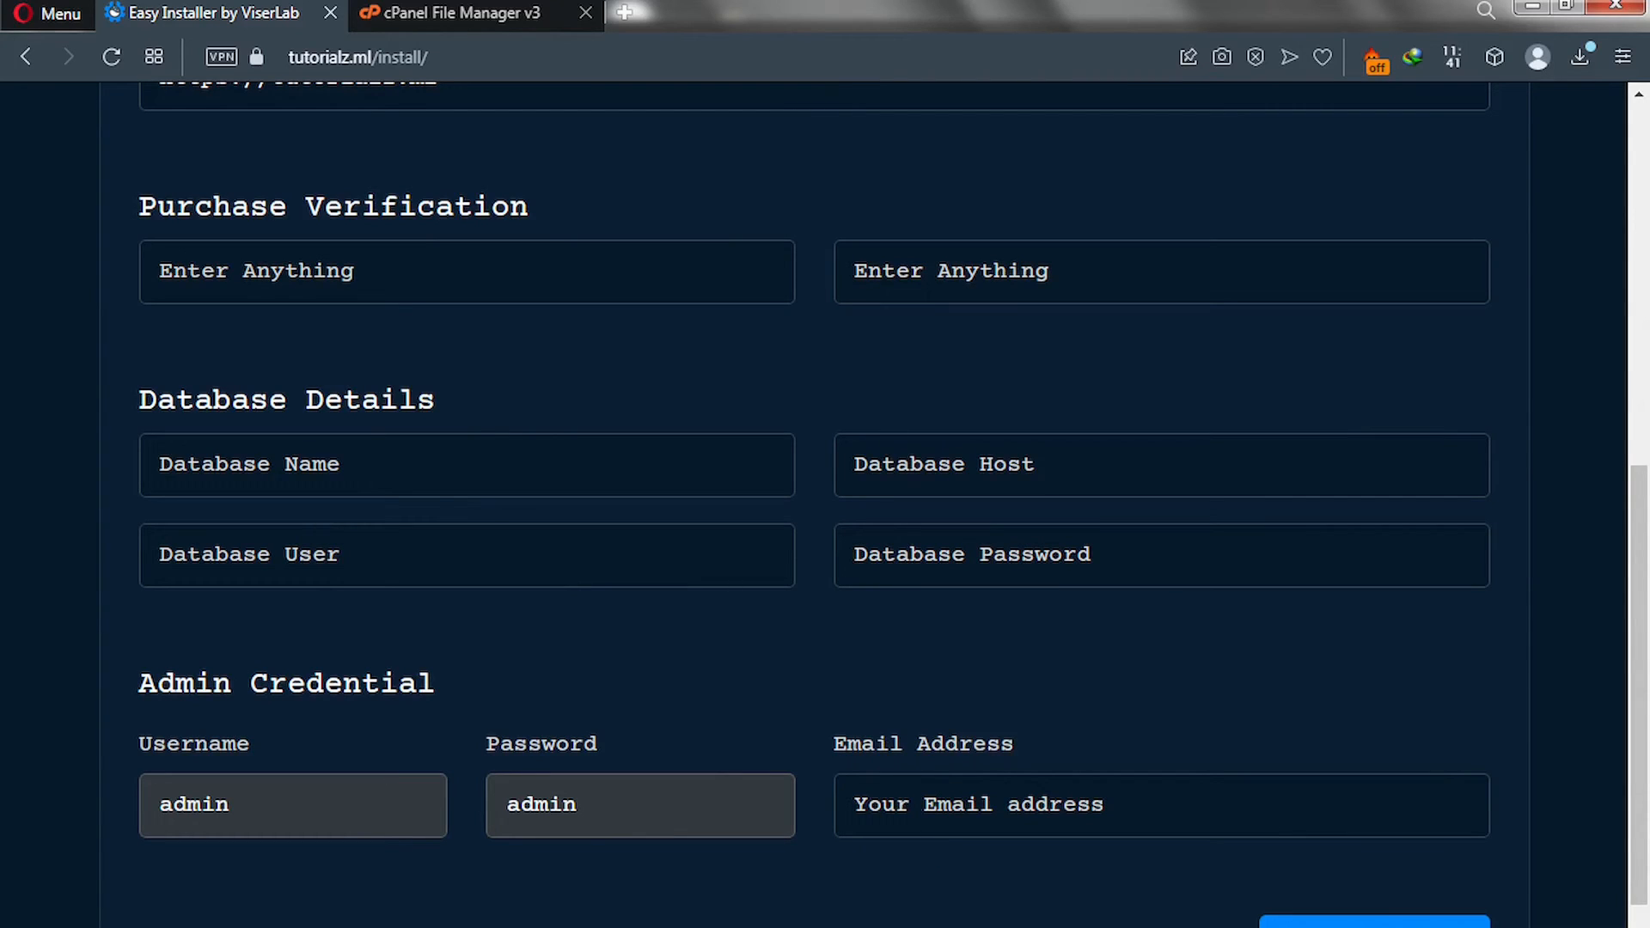
Enter the admin e-mail address and set the database host to localhost.
left_click(1160, 805)
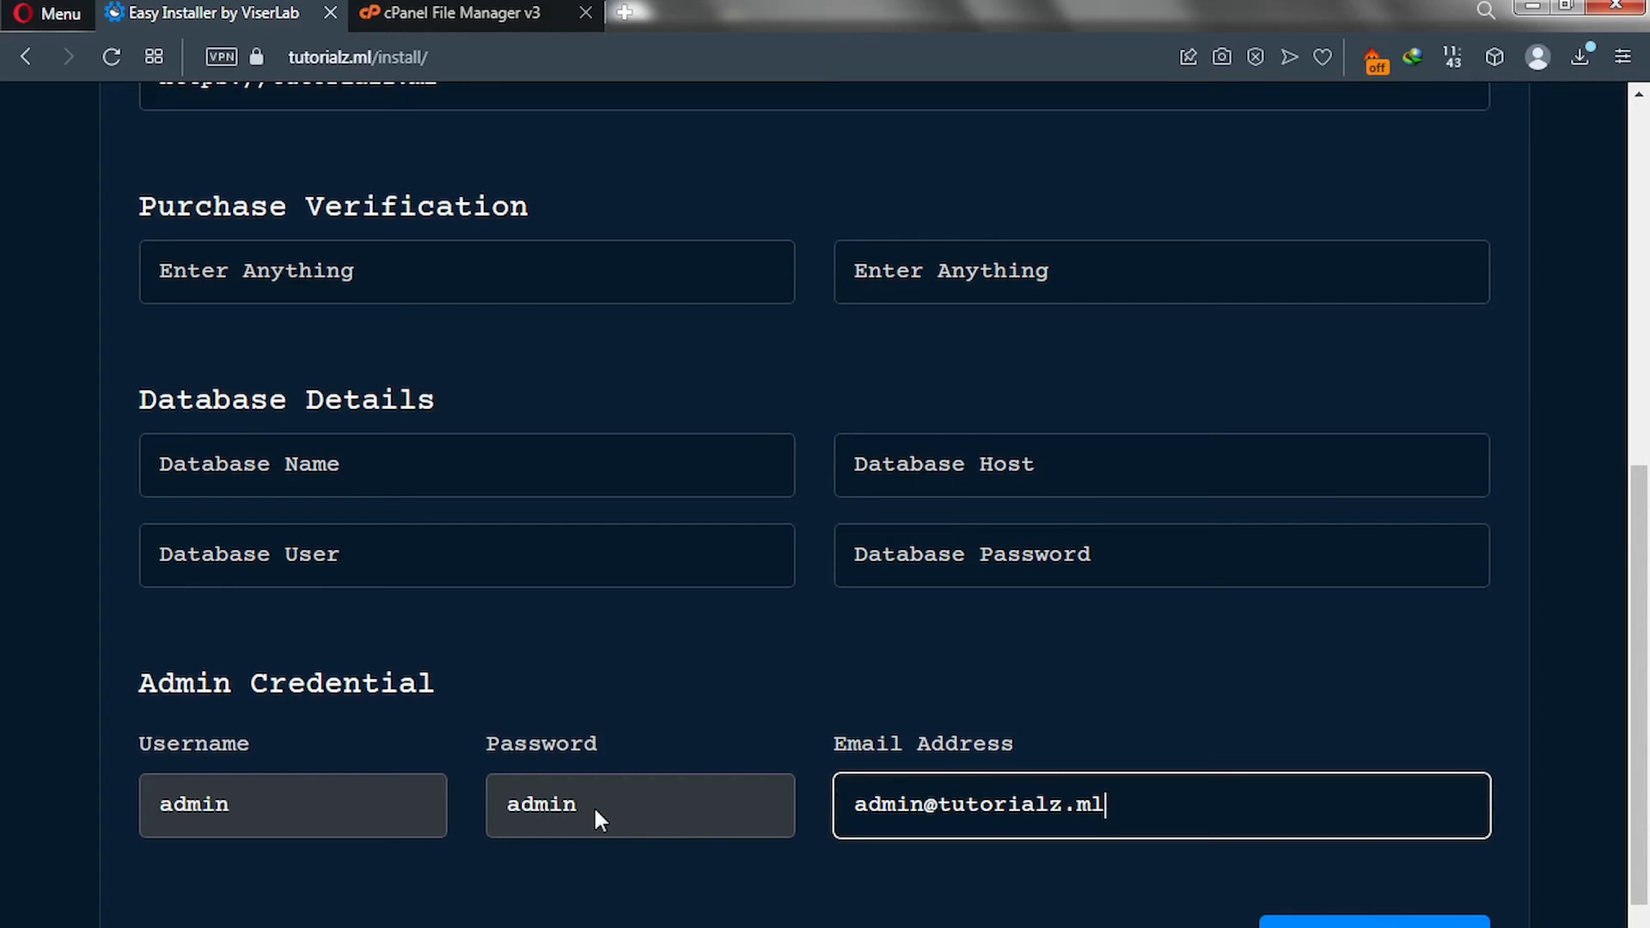
left_click(971, 464)
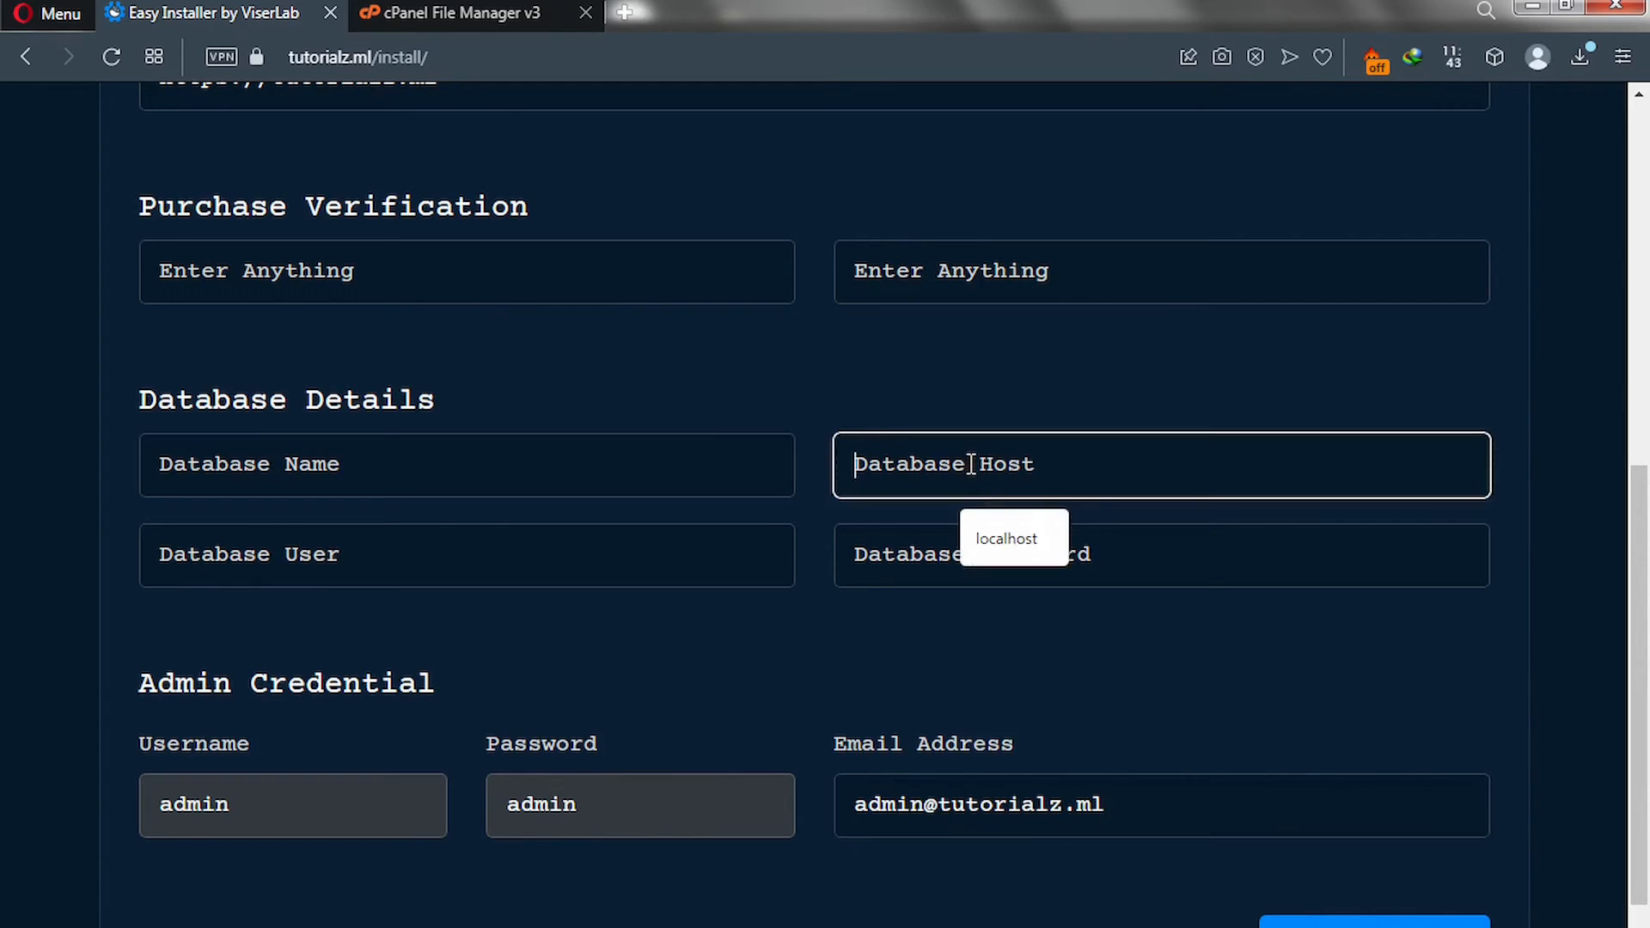
left_click(1007, 542)
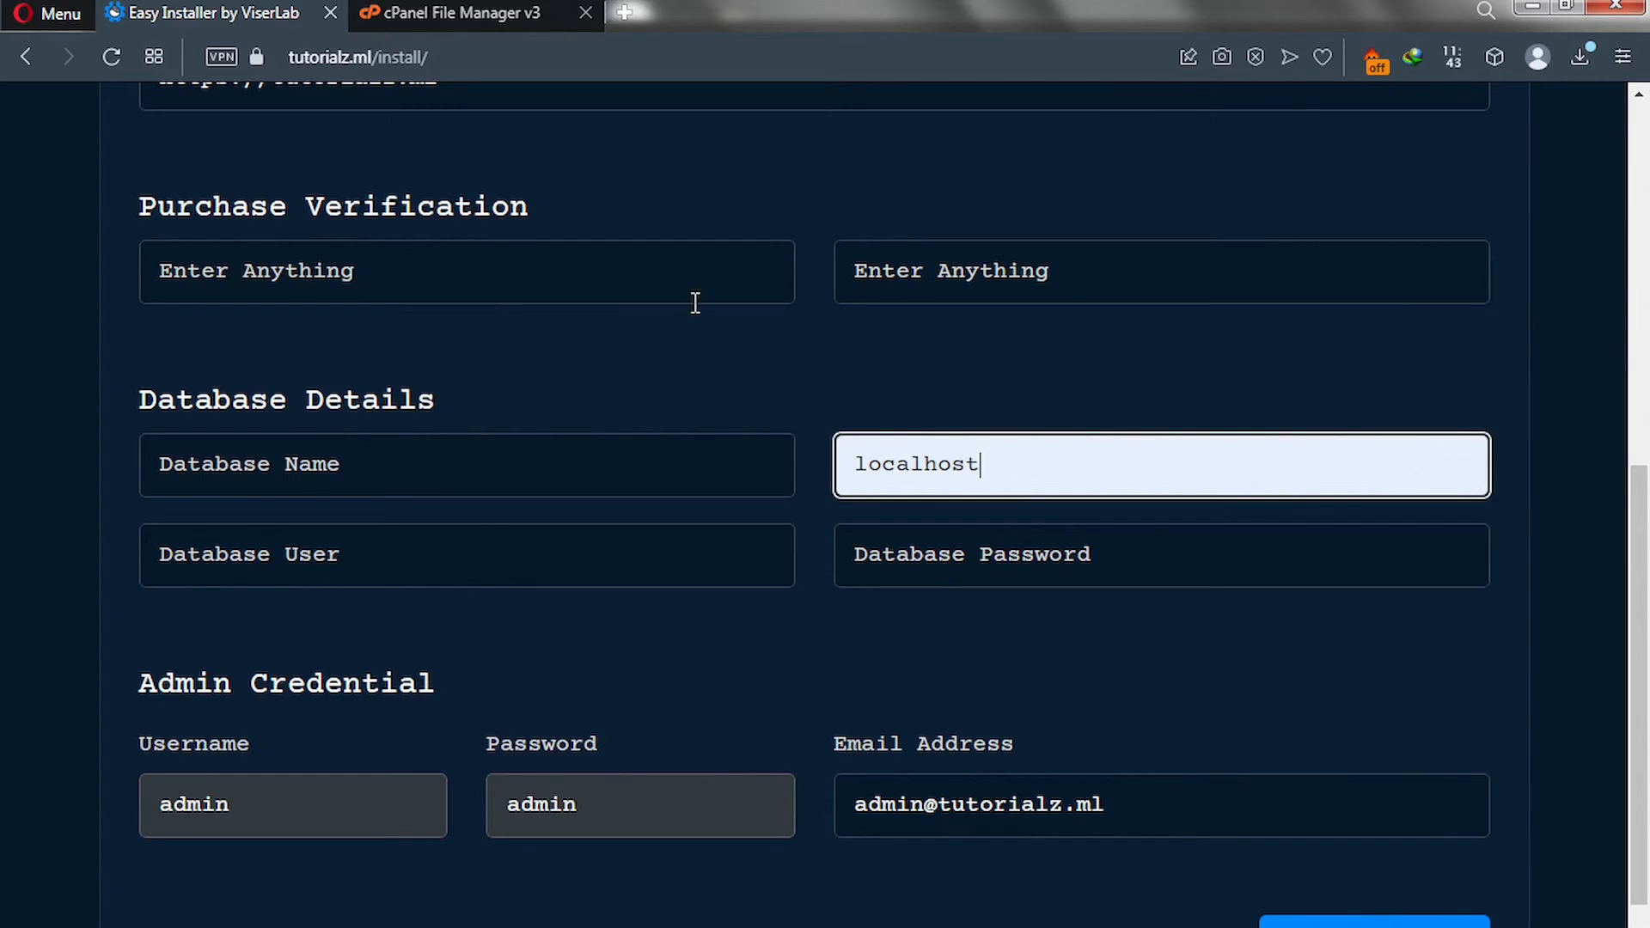
left_click(469, 14)
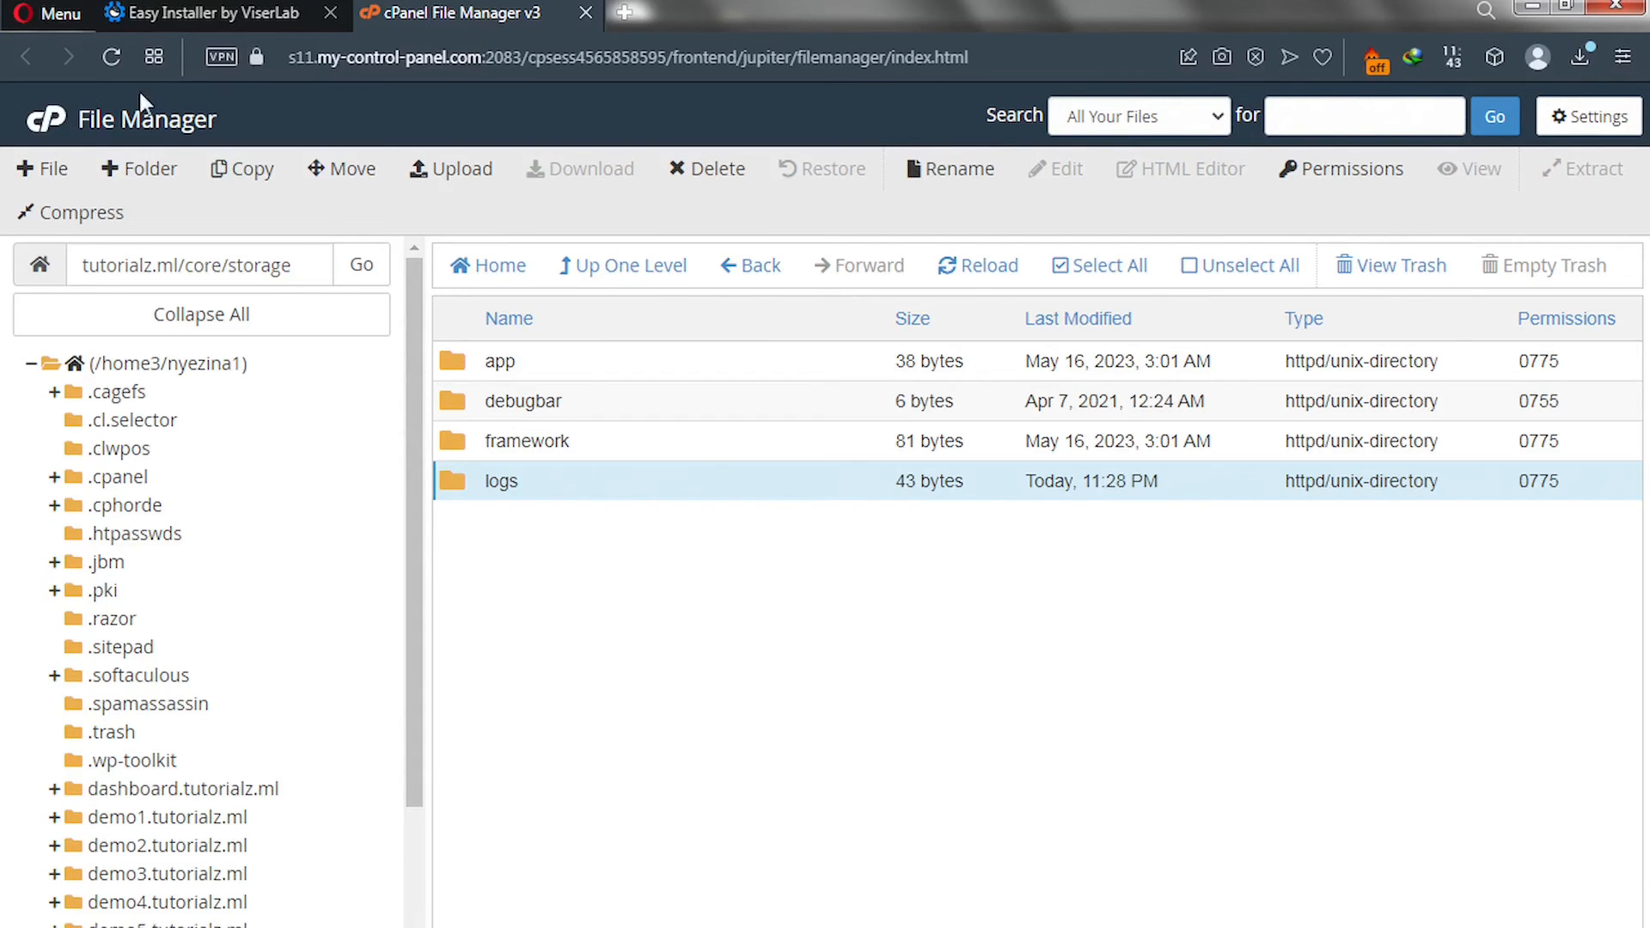
From the cPanel home, search tools for 'db' and open MySQL Databases.
left_click(41, 135)
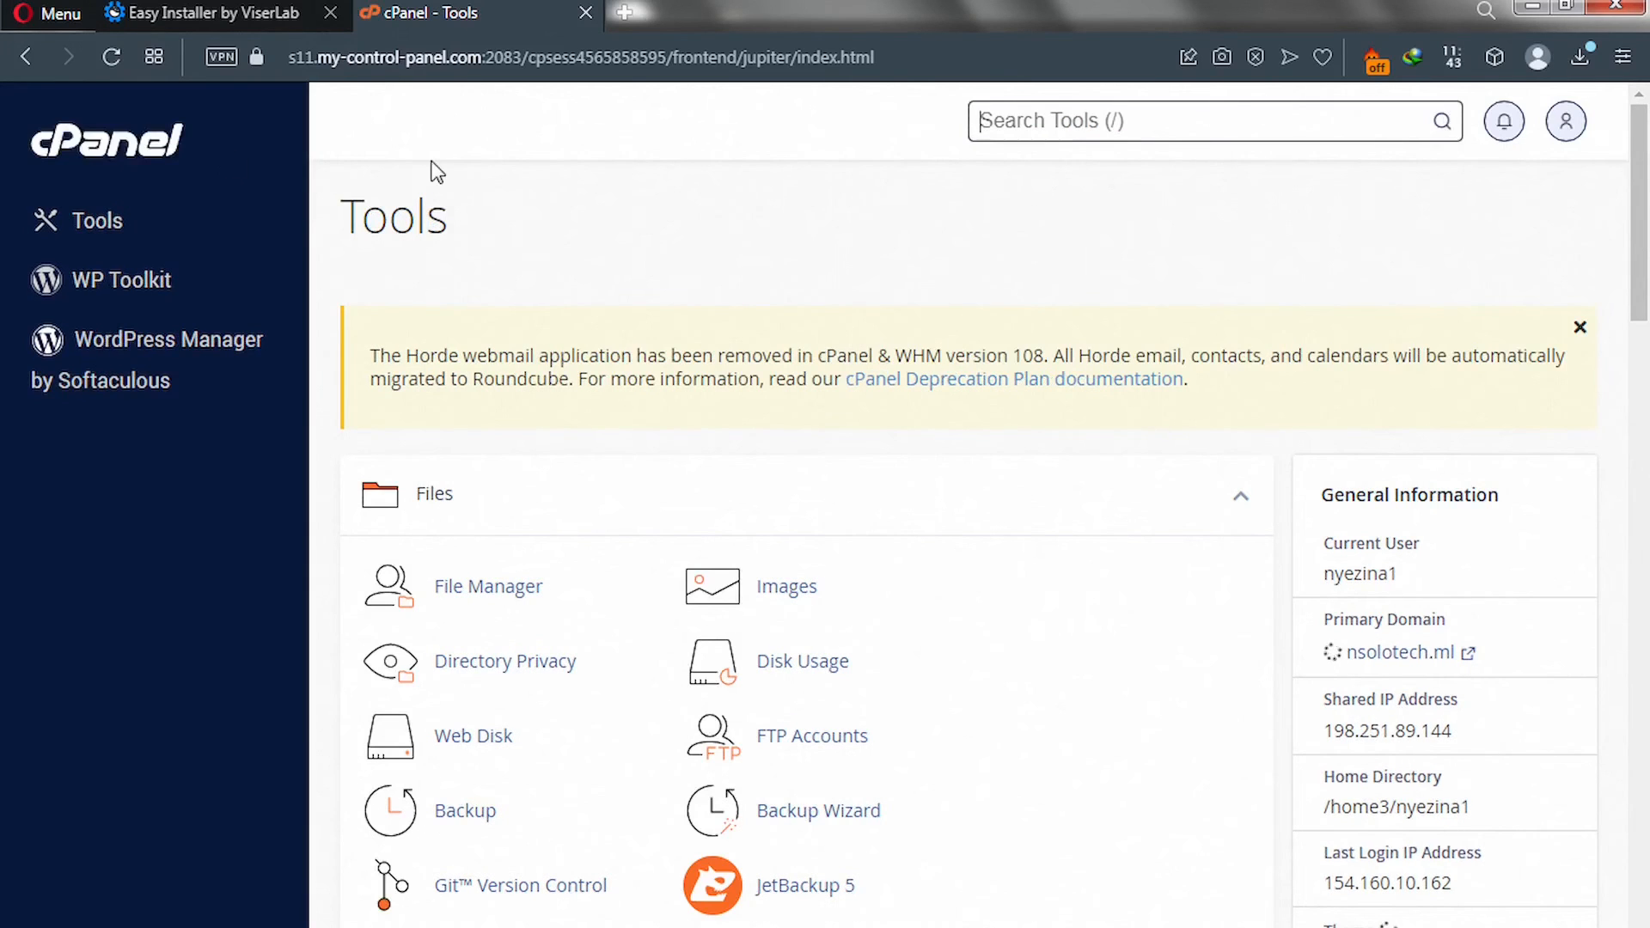
left_click(991, 118)
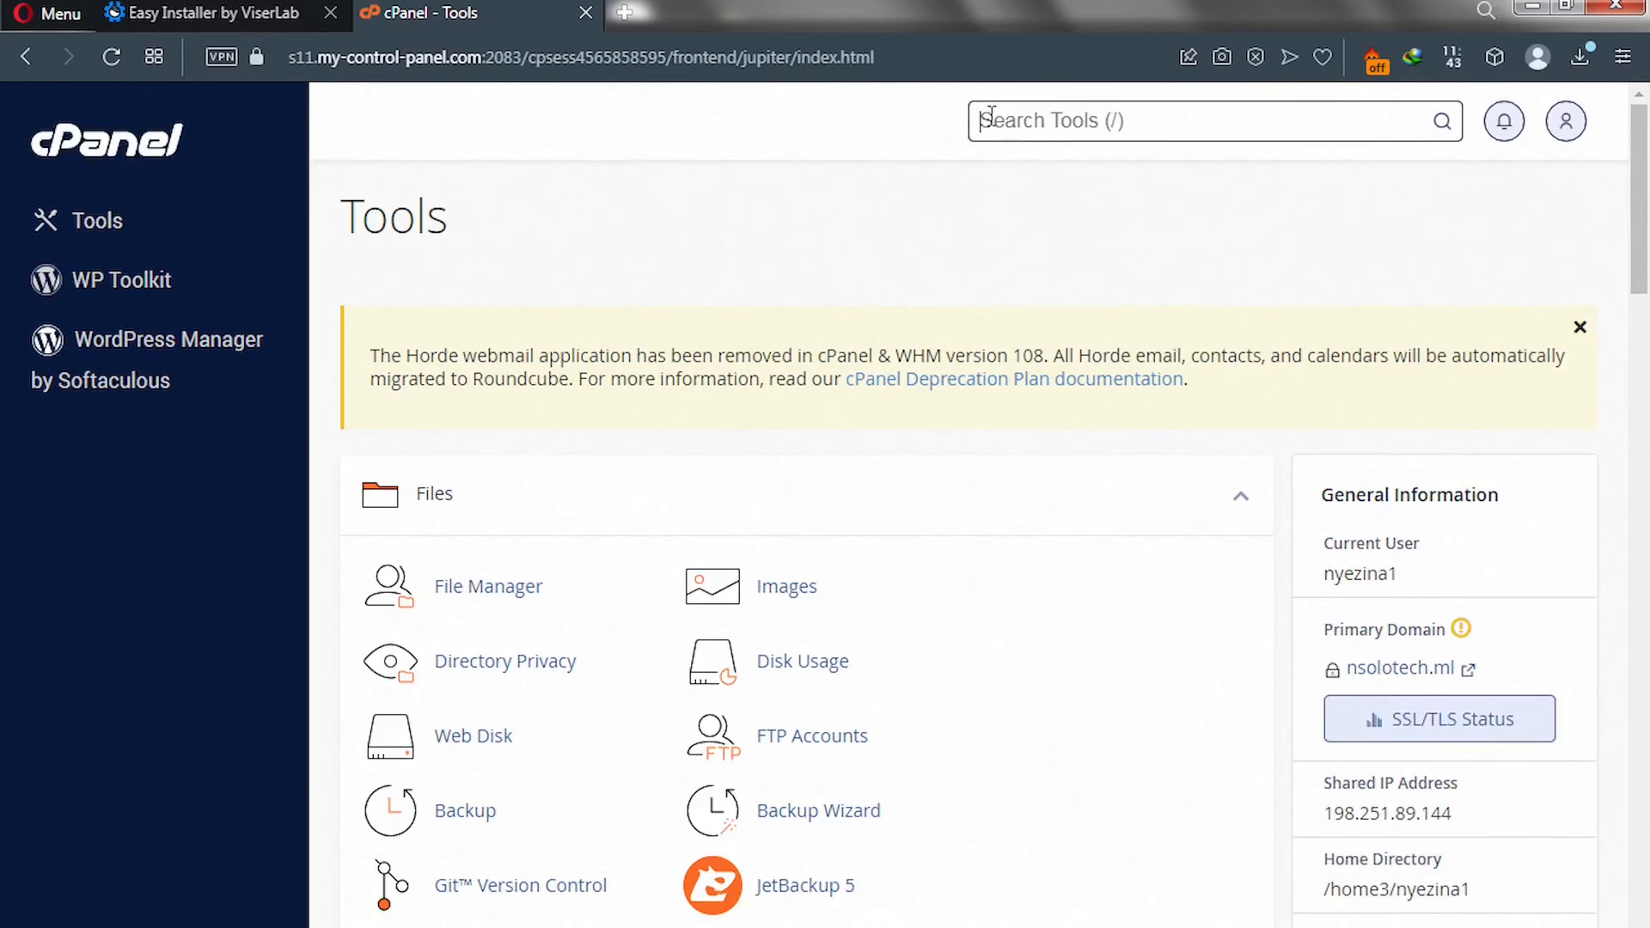
type("db")
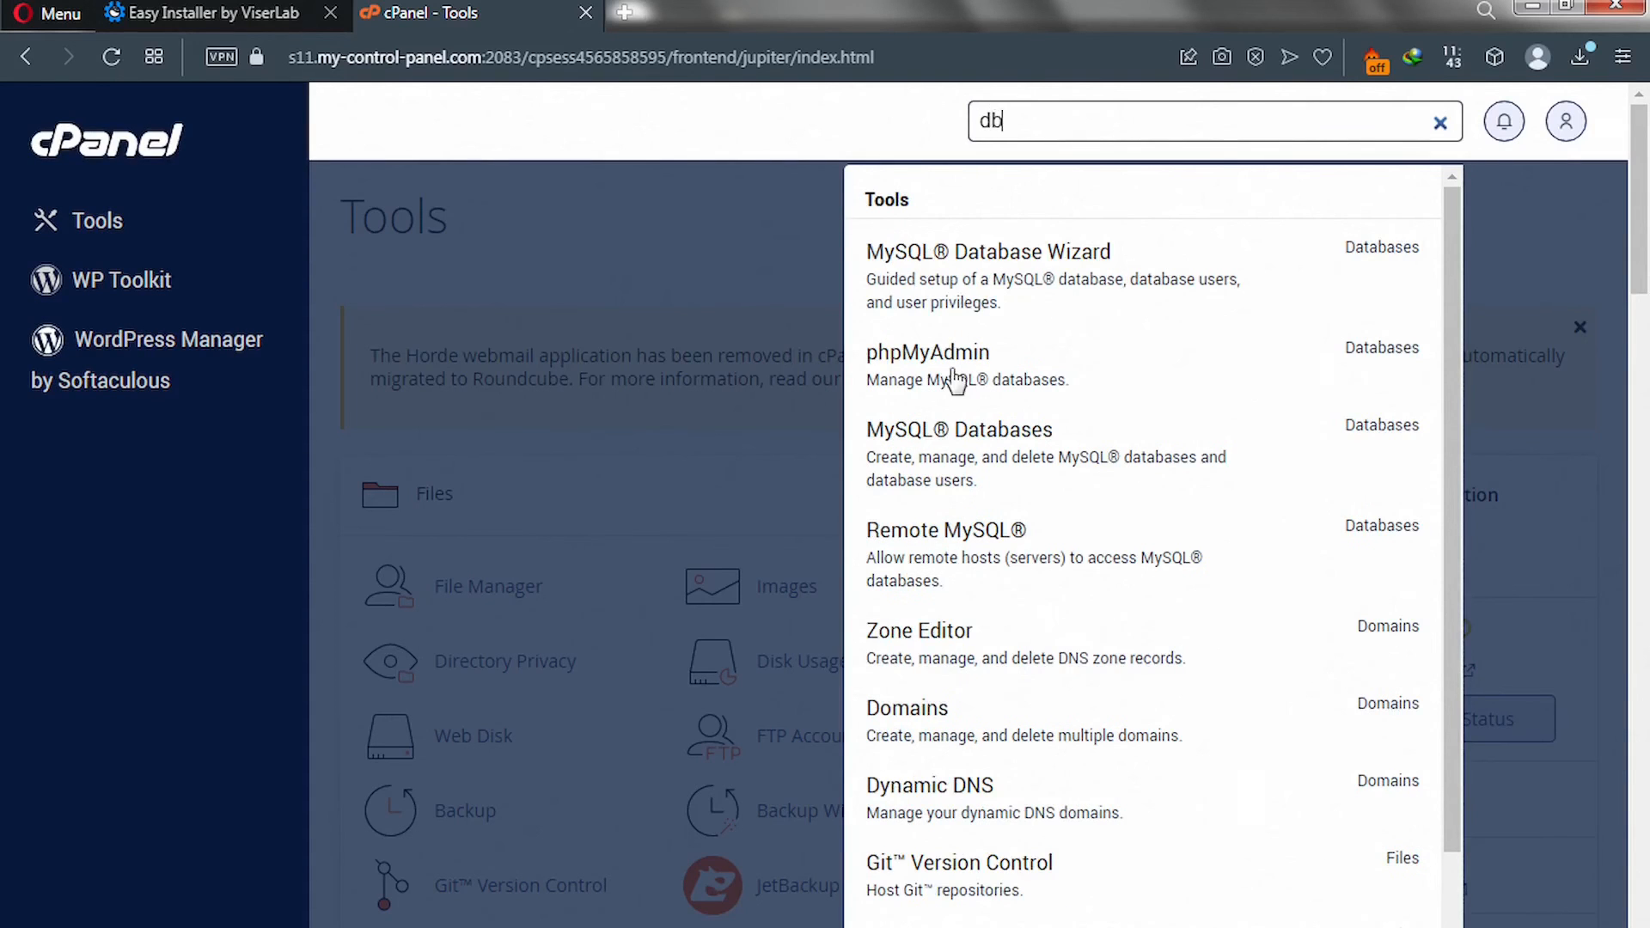
left_click(939, 458)
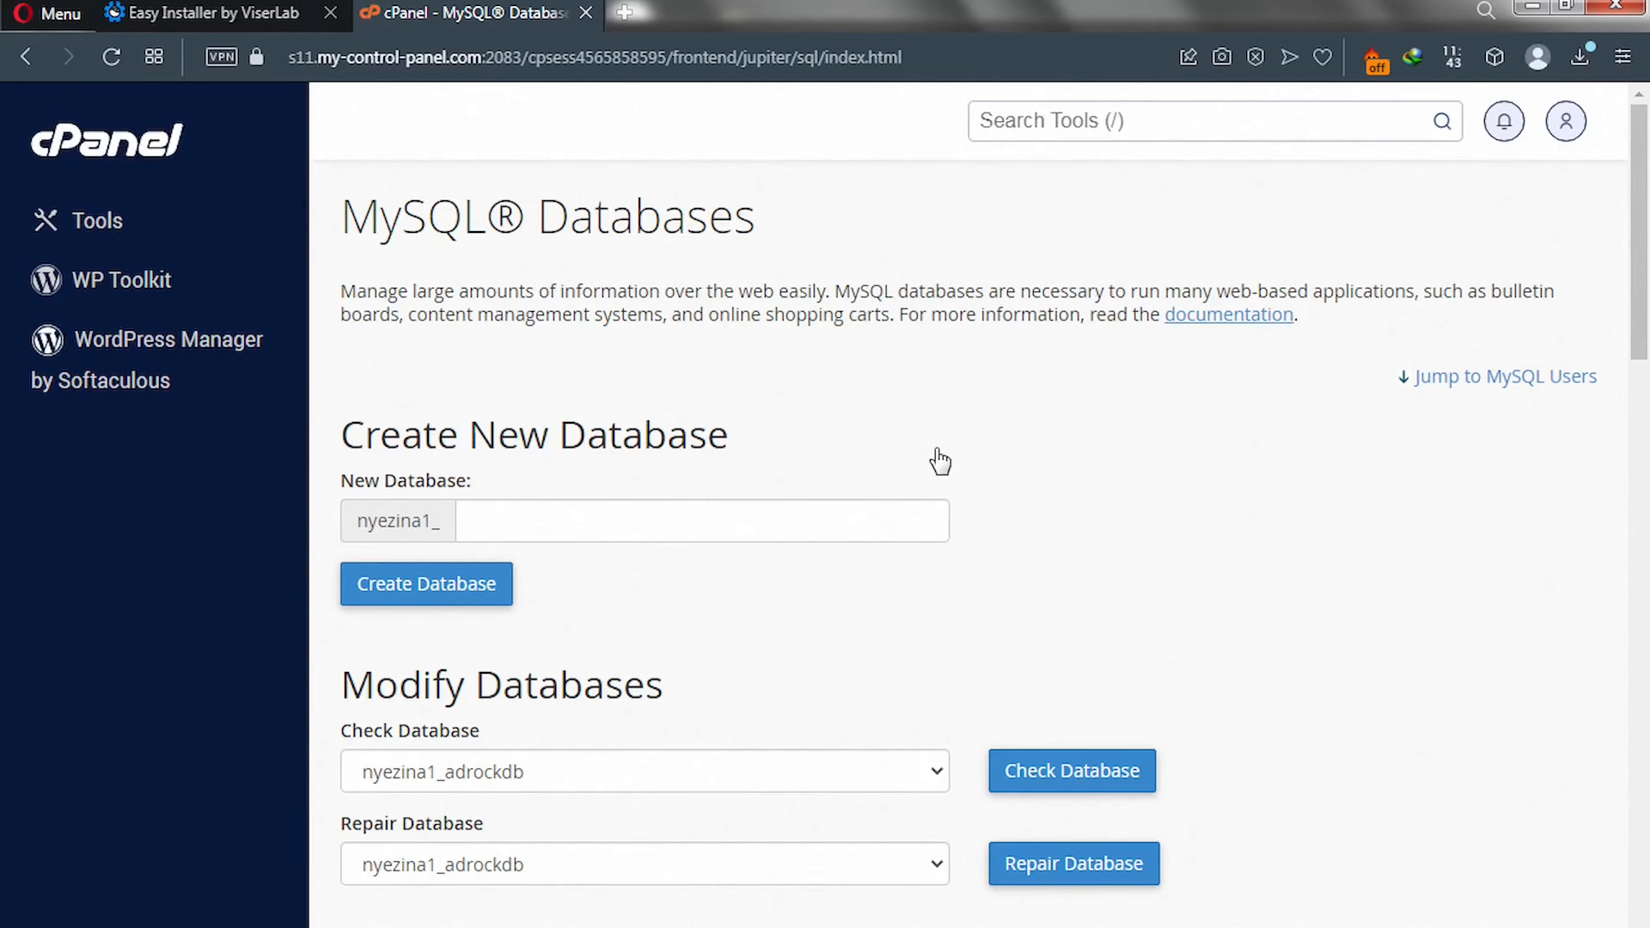
Create the database soloadsdb and copy its full name, nyezina1_soloadsdb, from the success message.
left_click(572, 518)
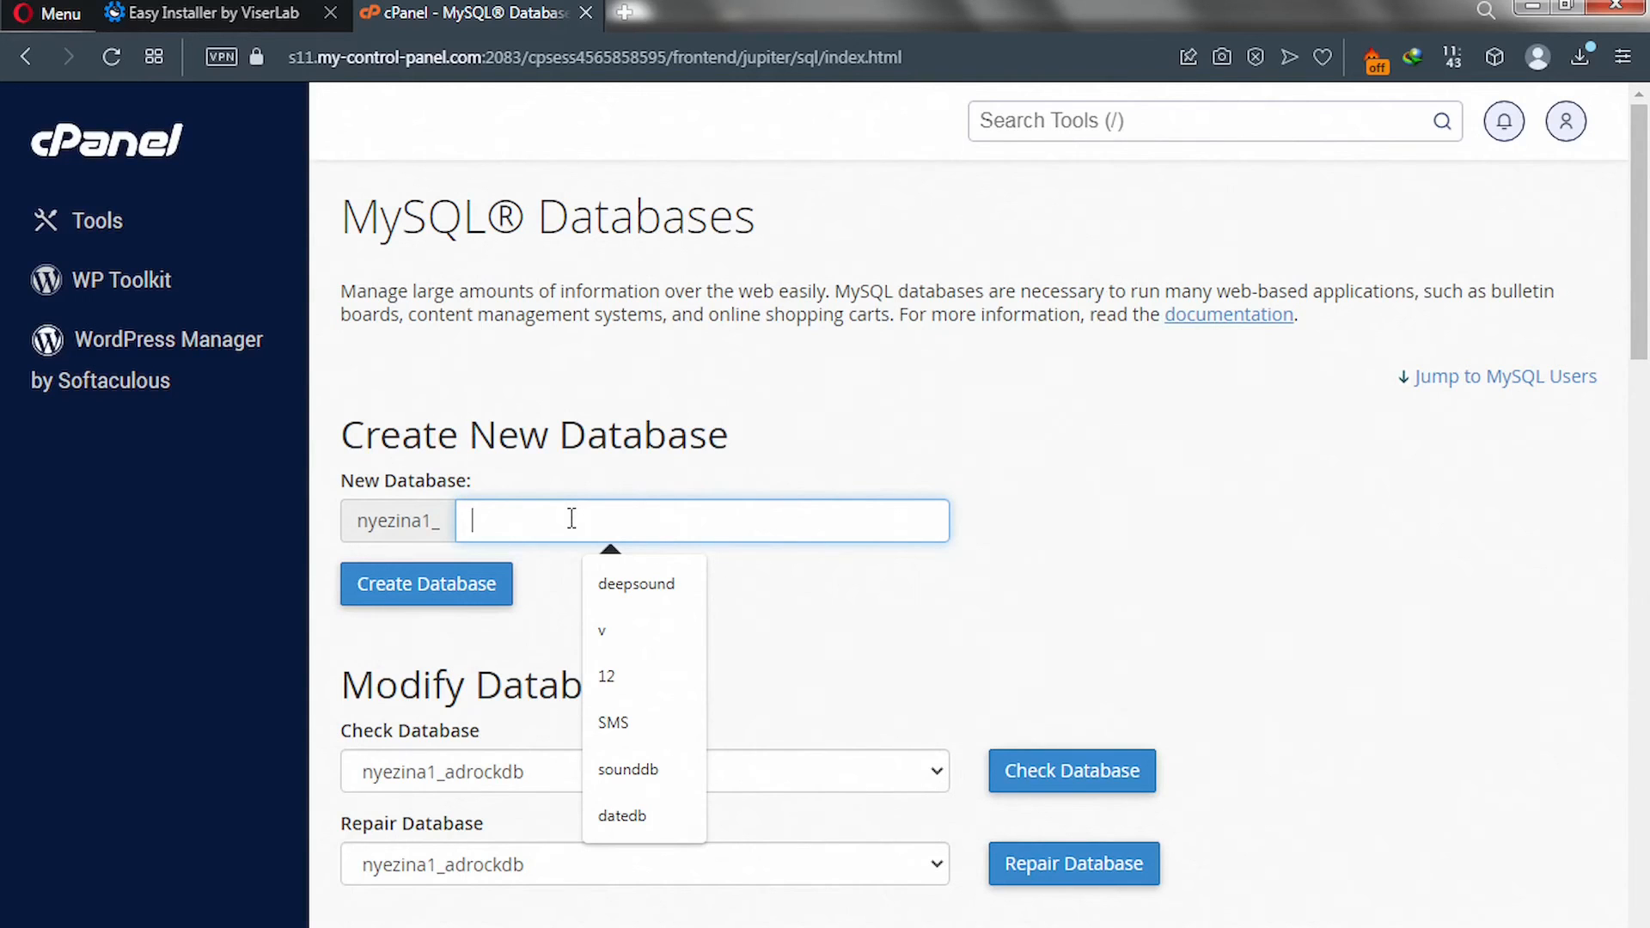
type("s")
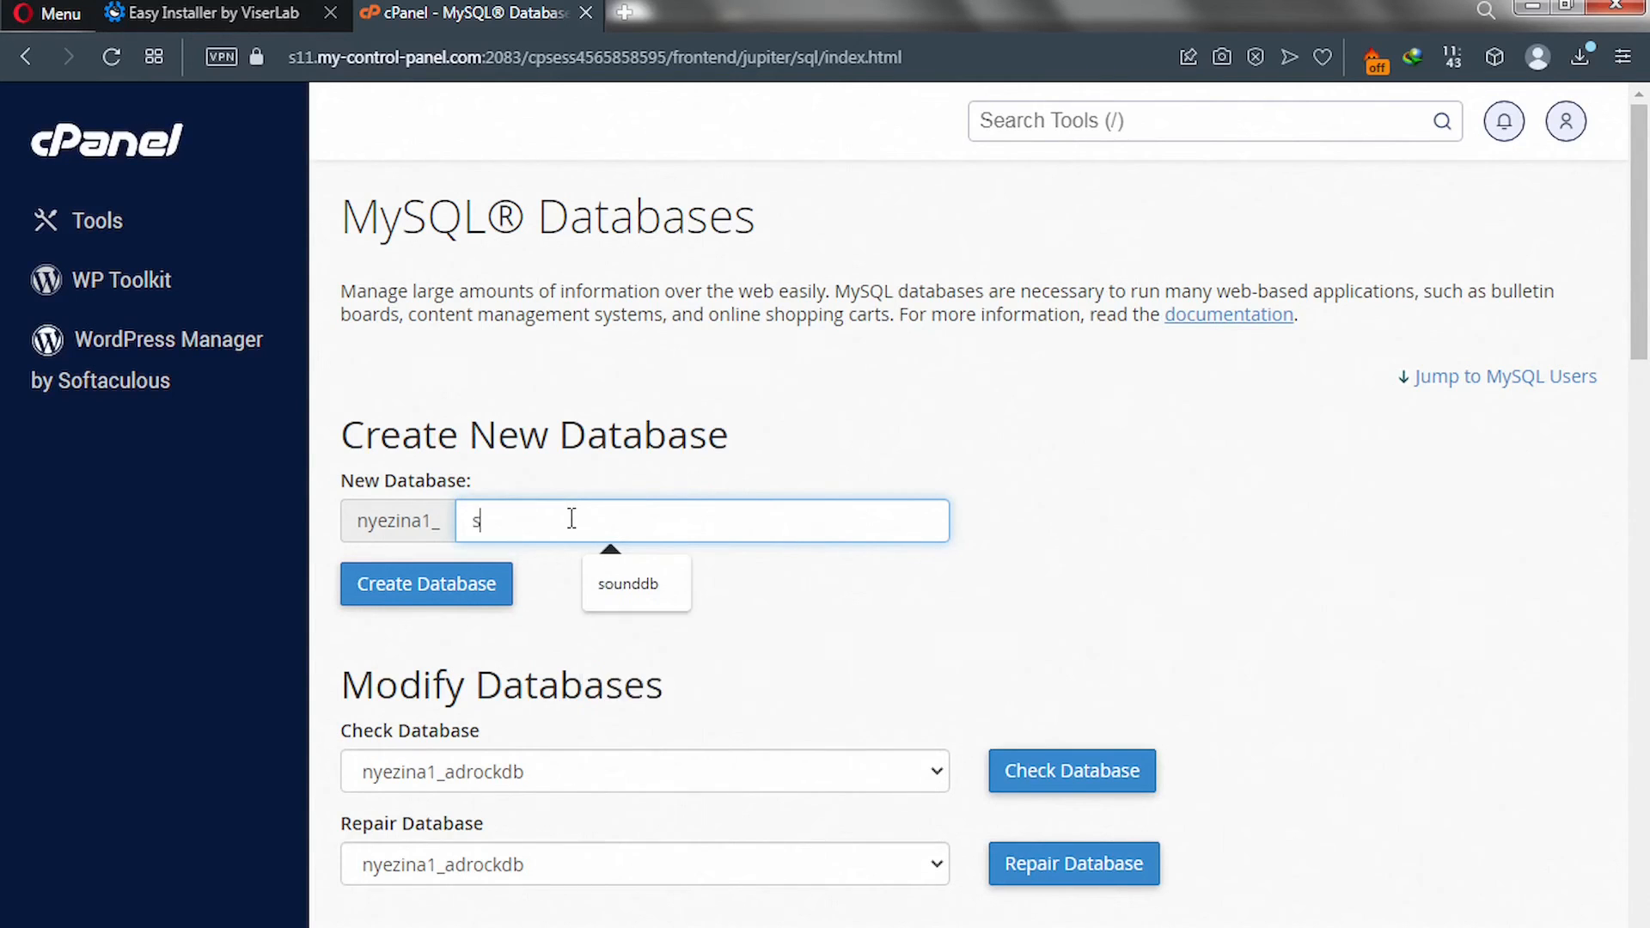
type("oloads")
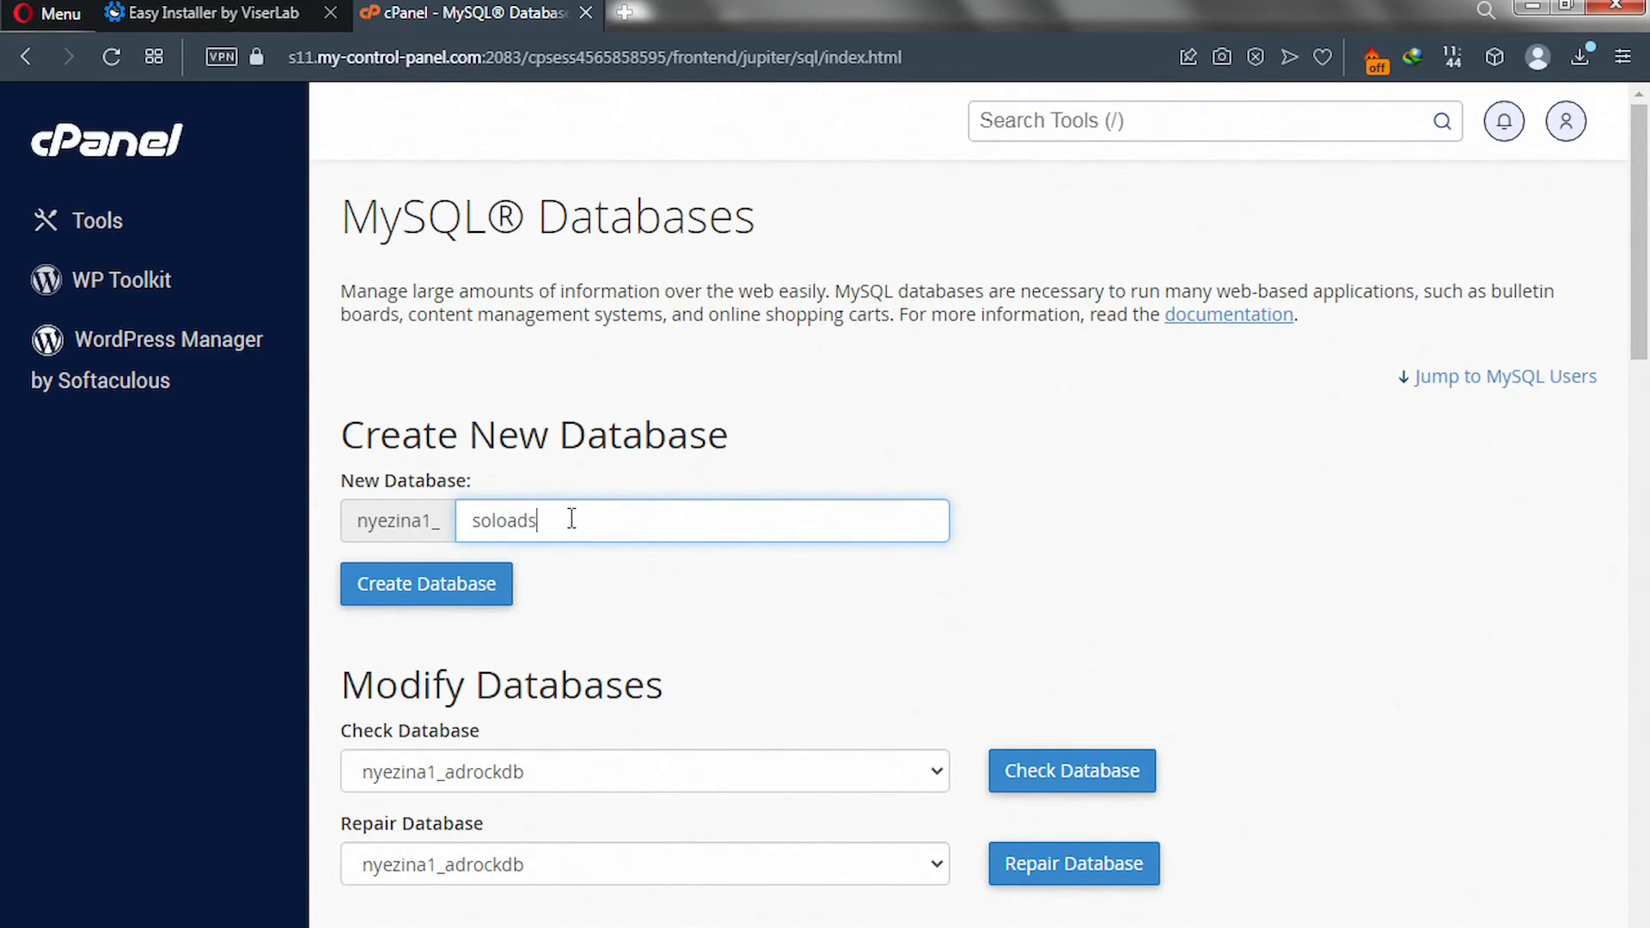
type("db")
left_click(403, 600)
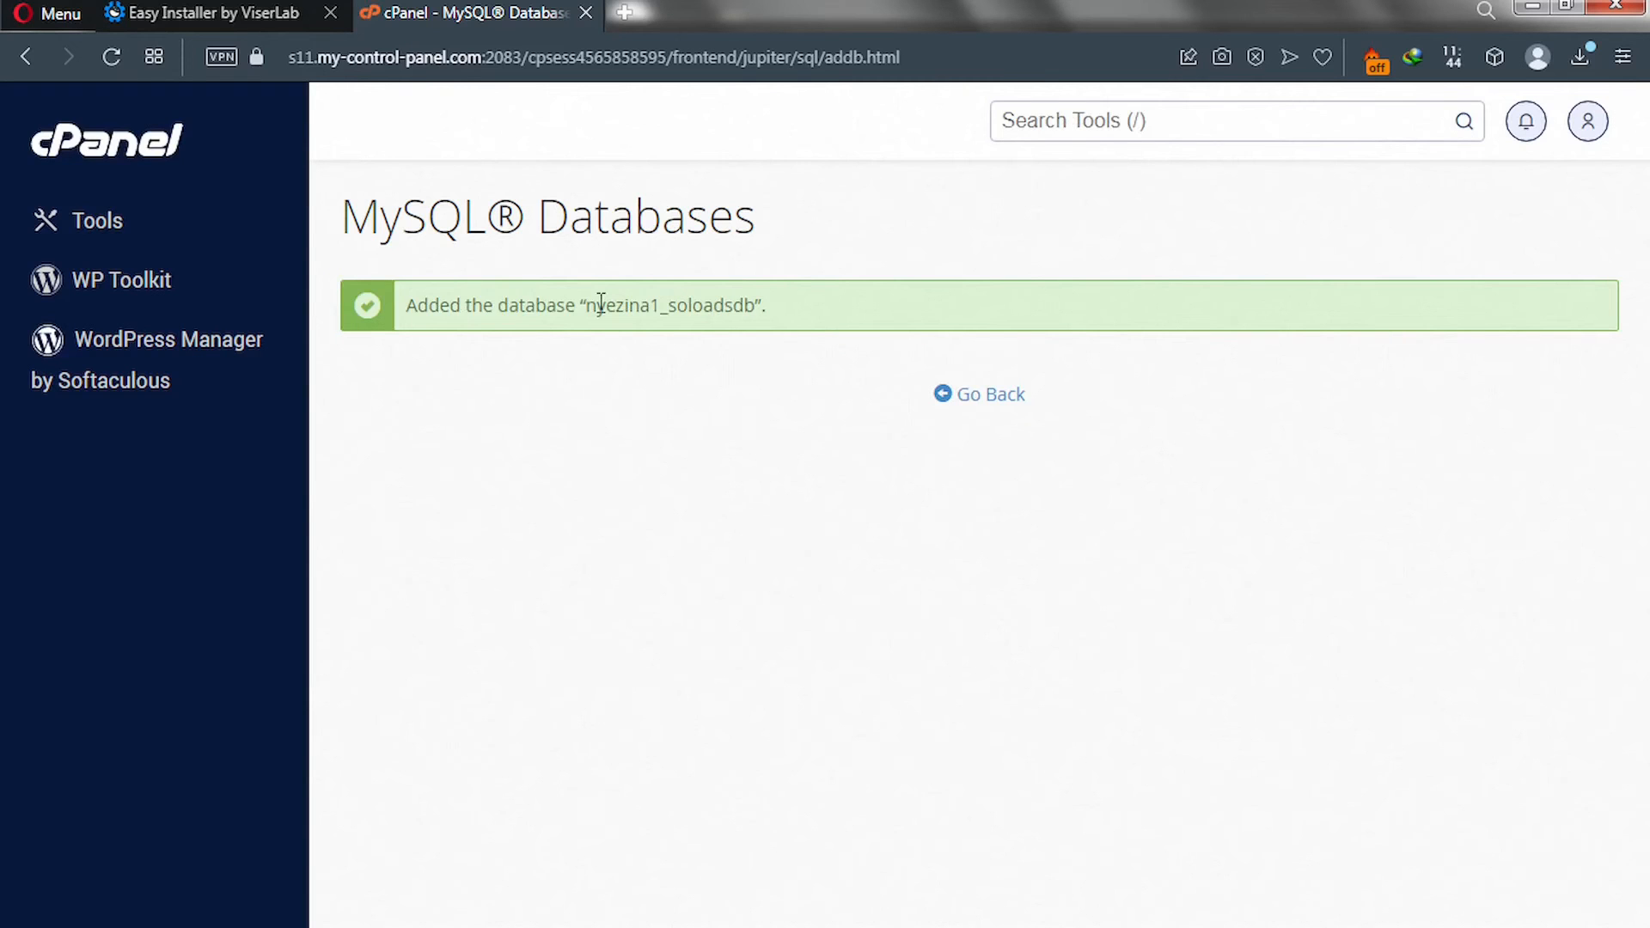
left_click_drag(587, 311, 755, 318)
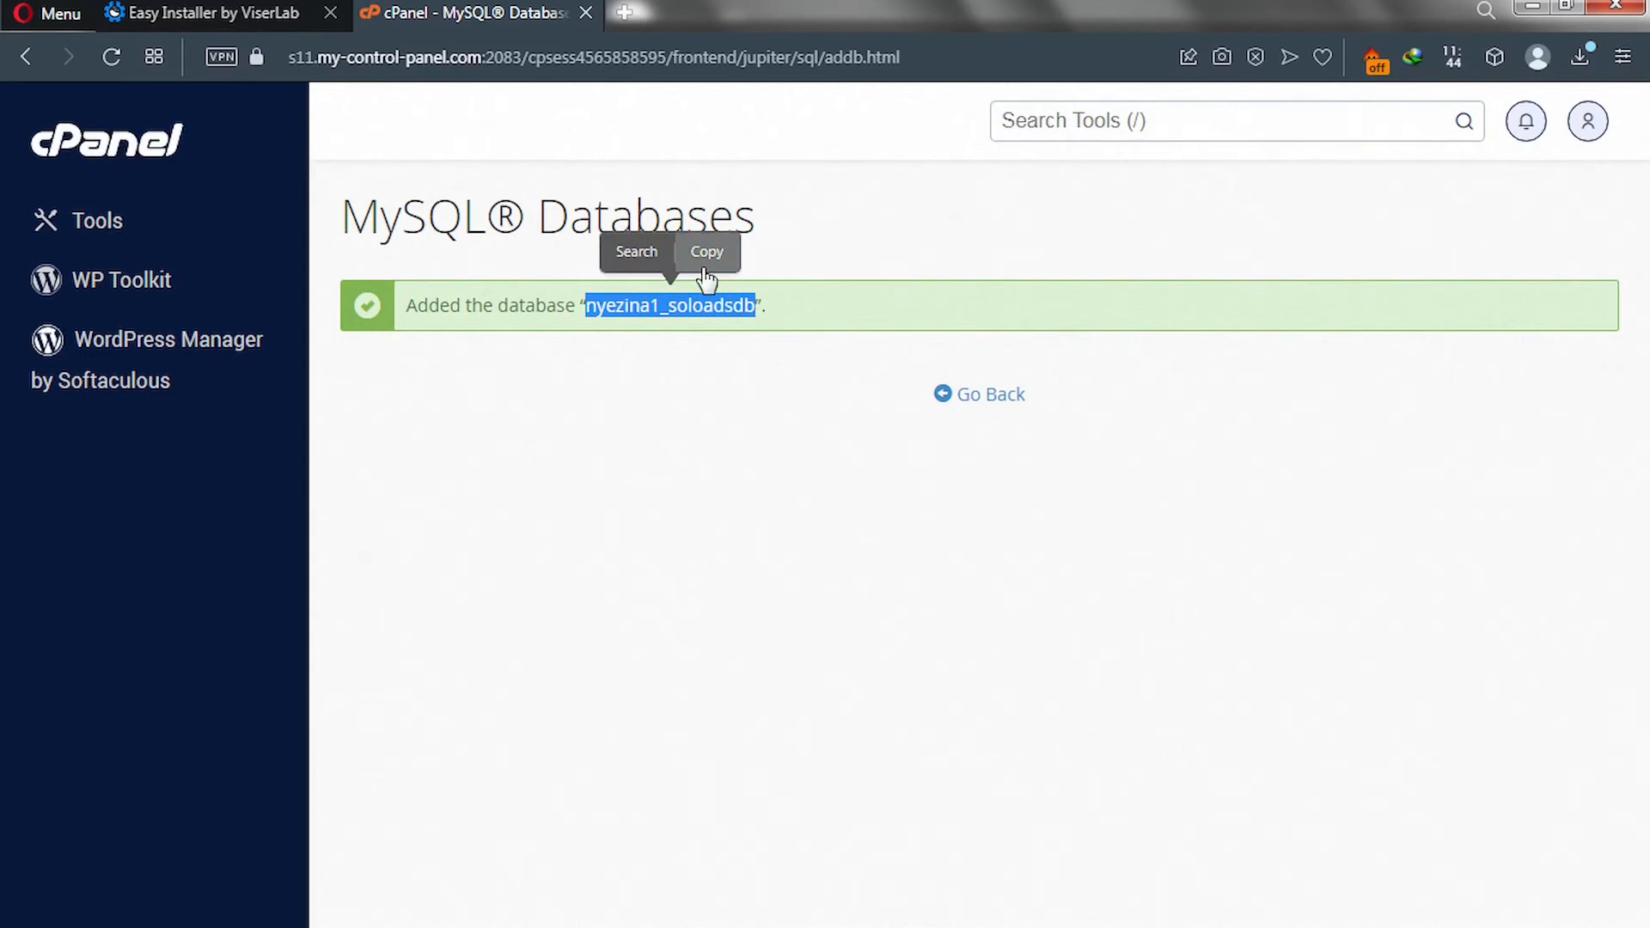
left_click(704, 261)
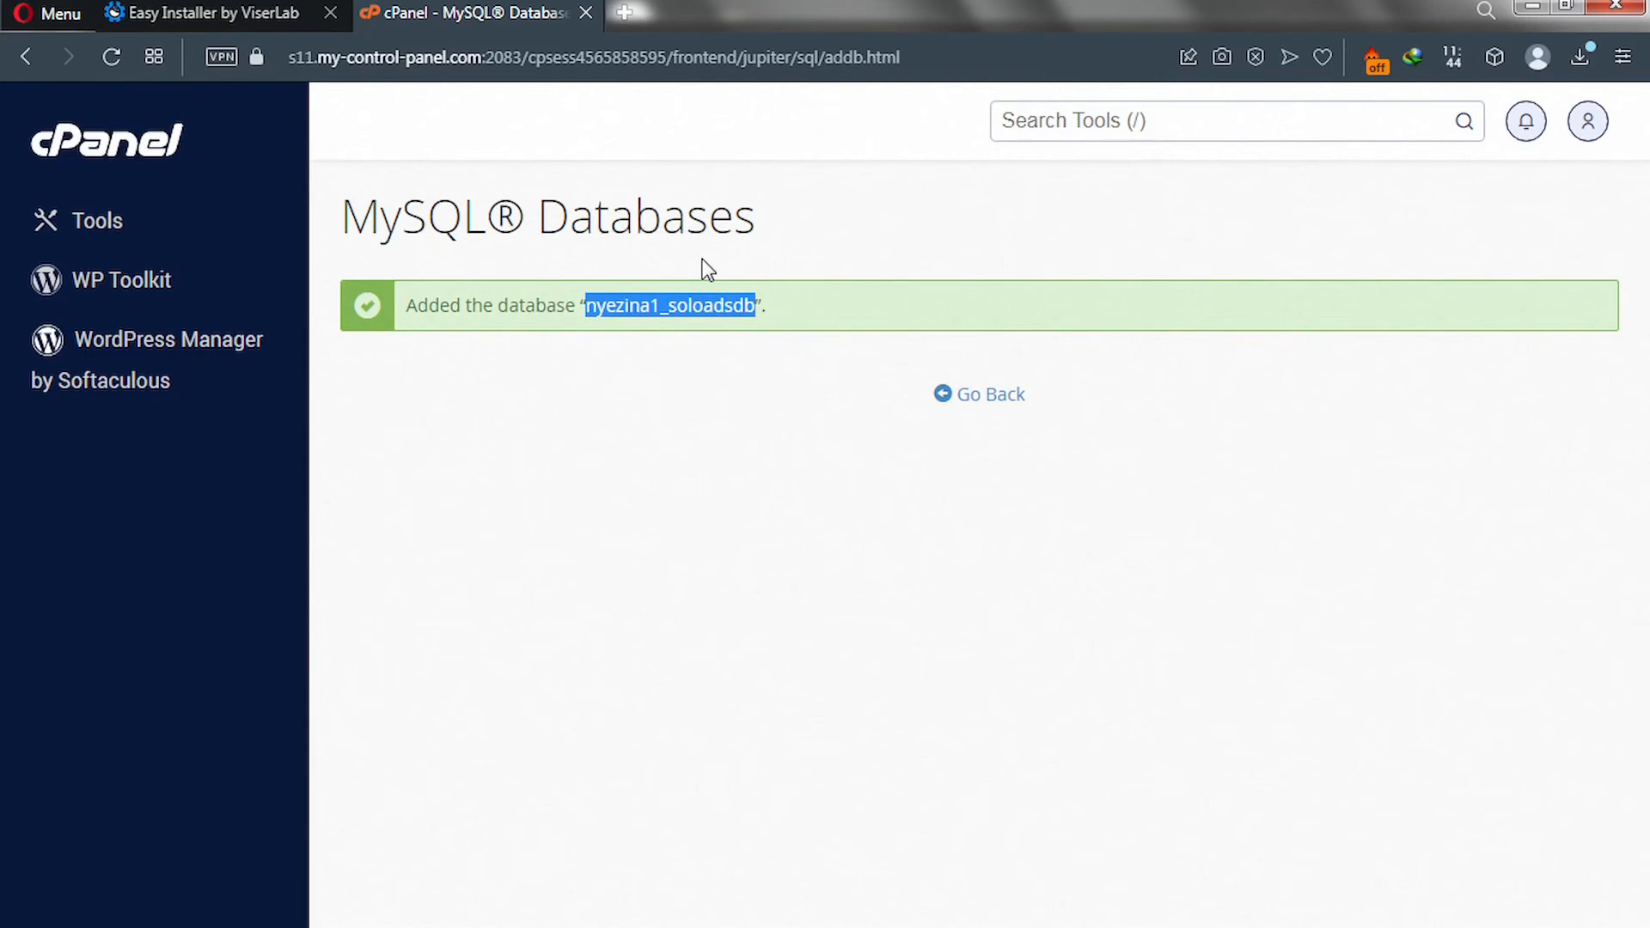
Paste nyezina1_soloadsdb into the installer's Database Name field, then go back to cPanel.
left_click(228, 17)
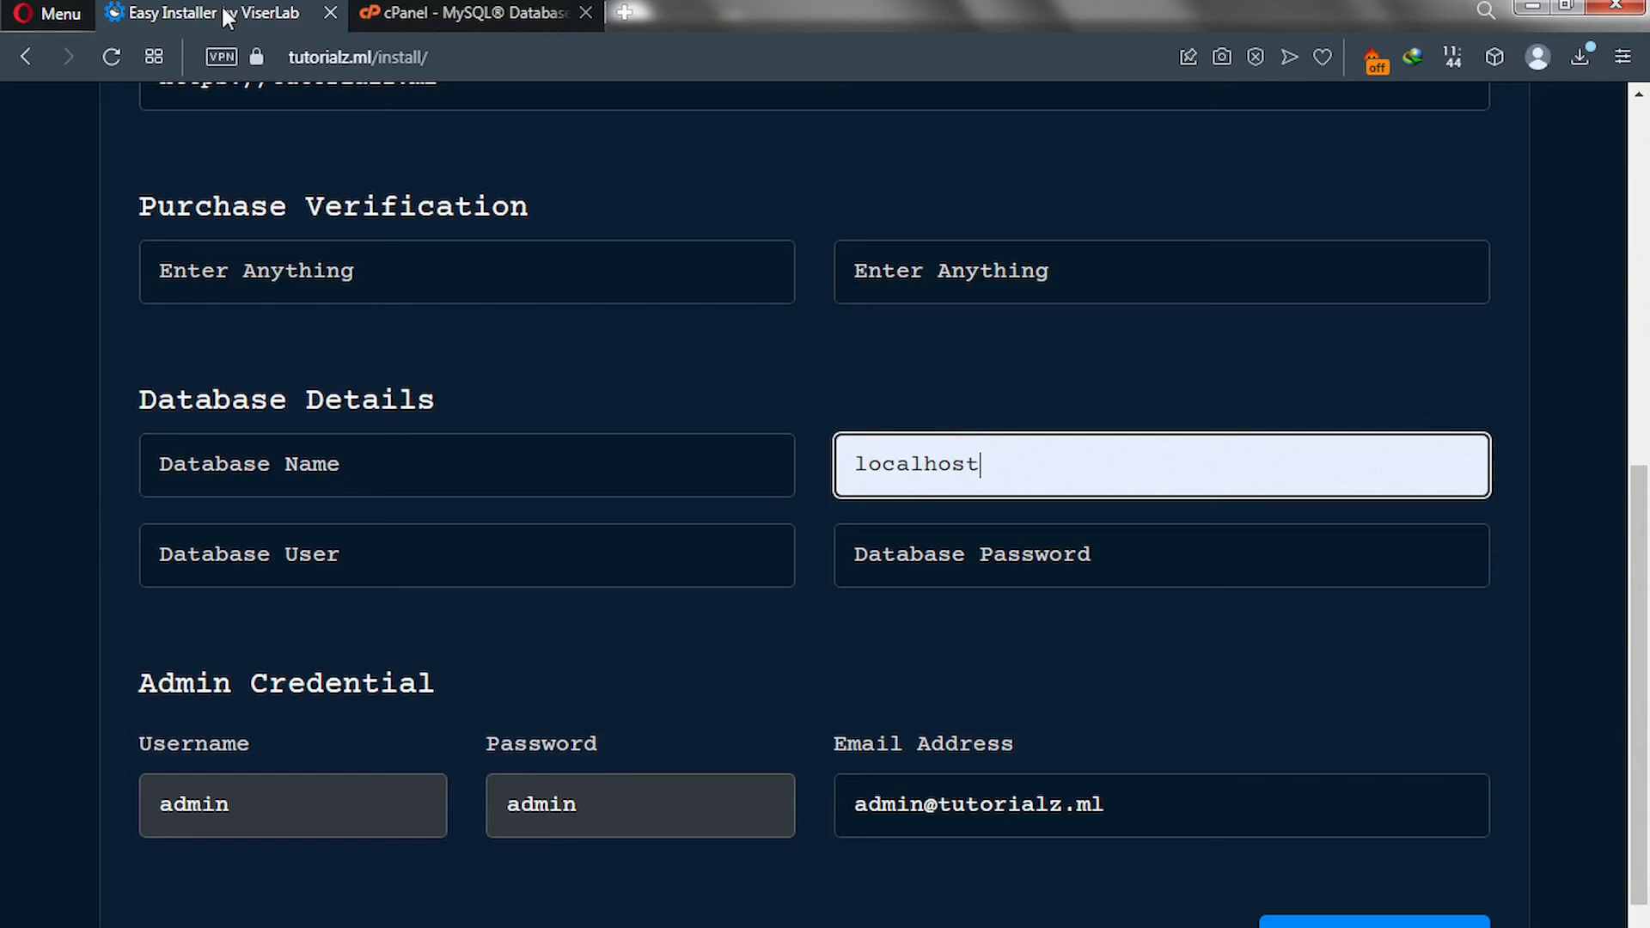
left_click(314, 456)
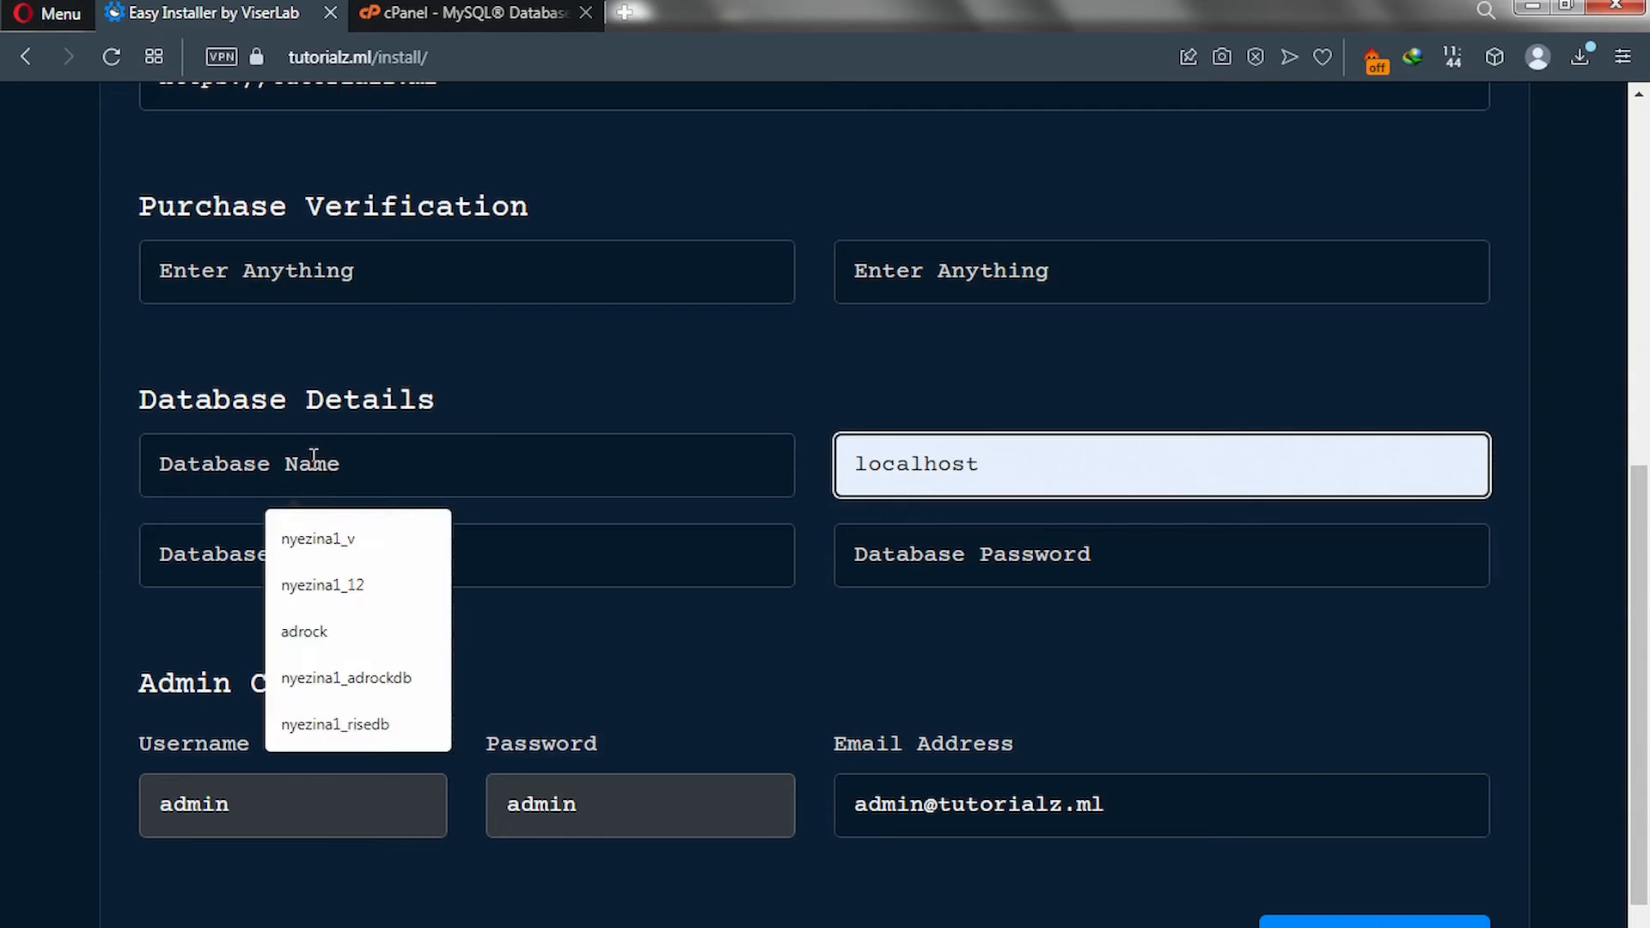
key("ctrl+v")
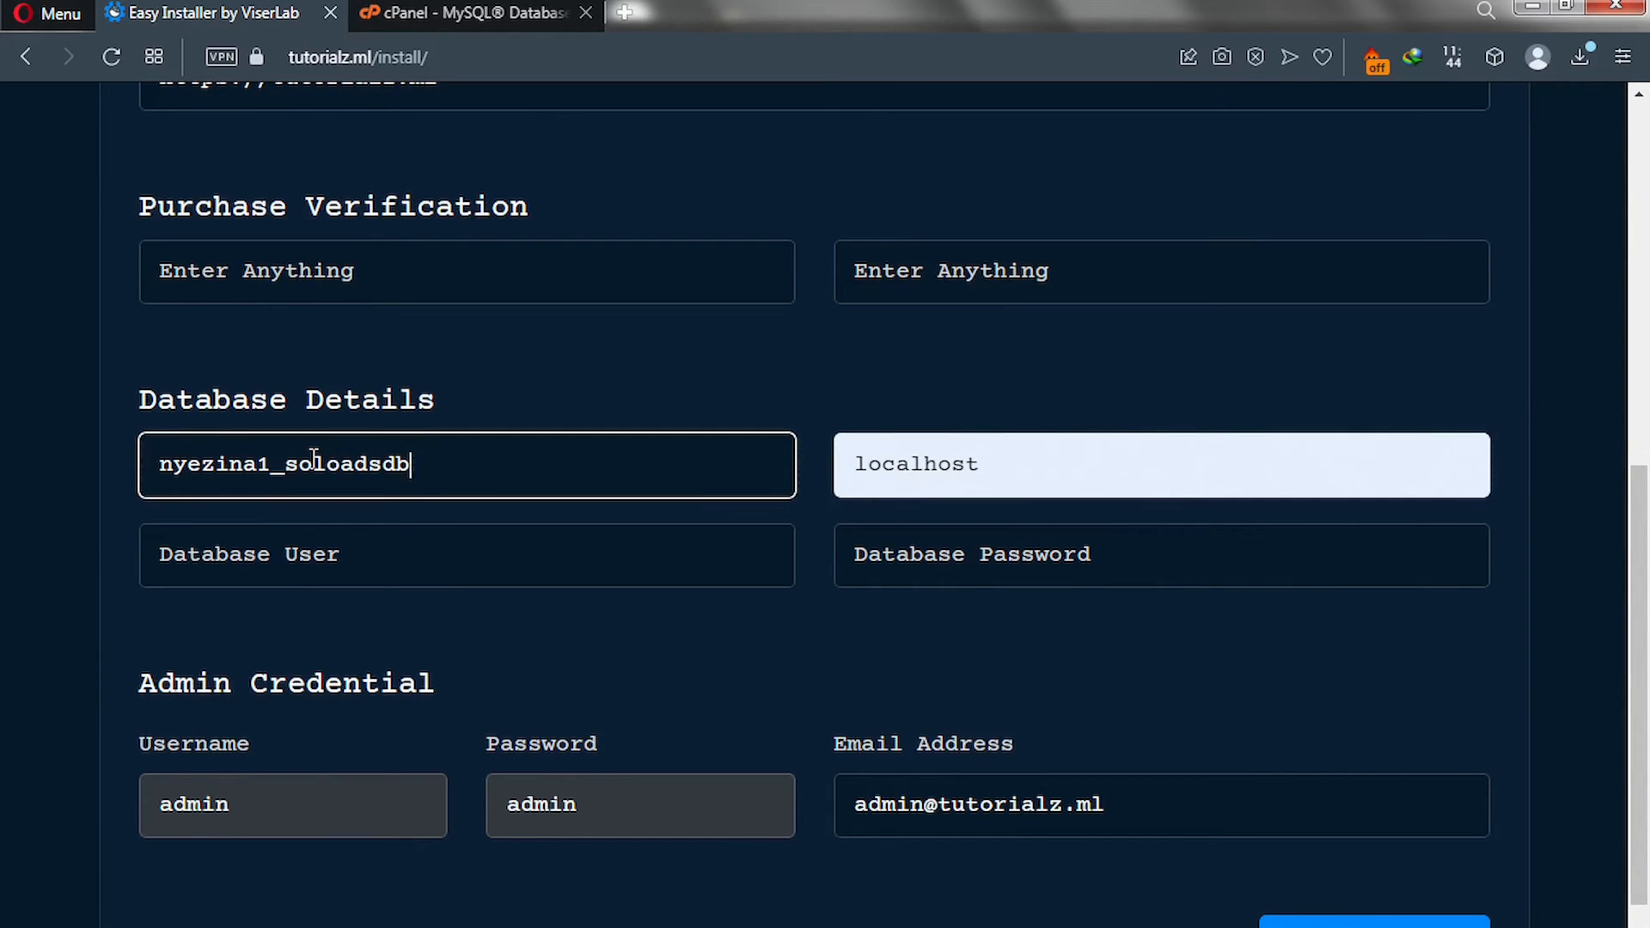
left_click(472, 12)
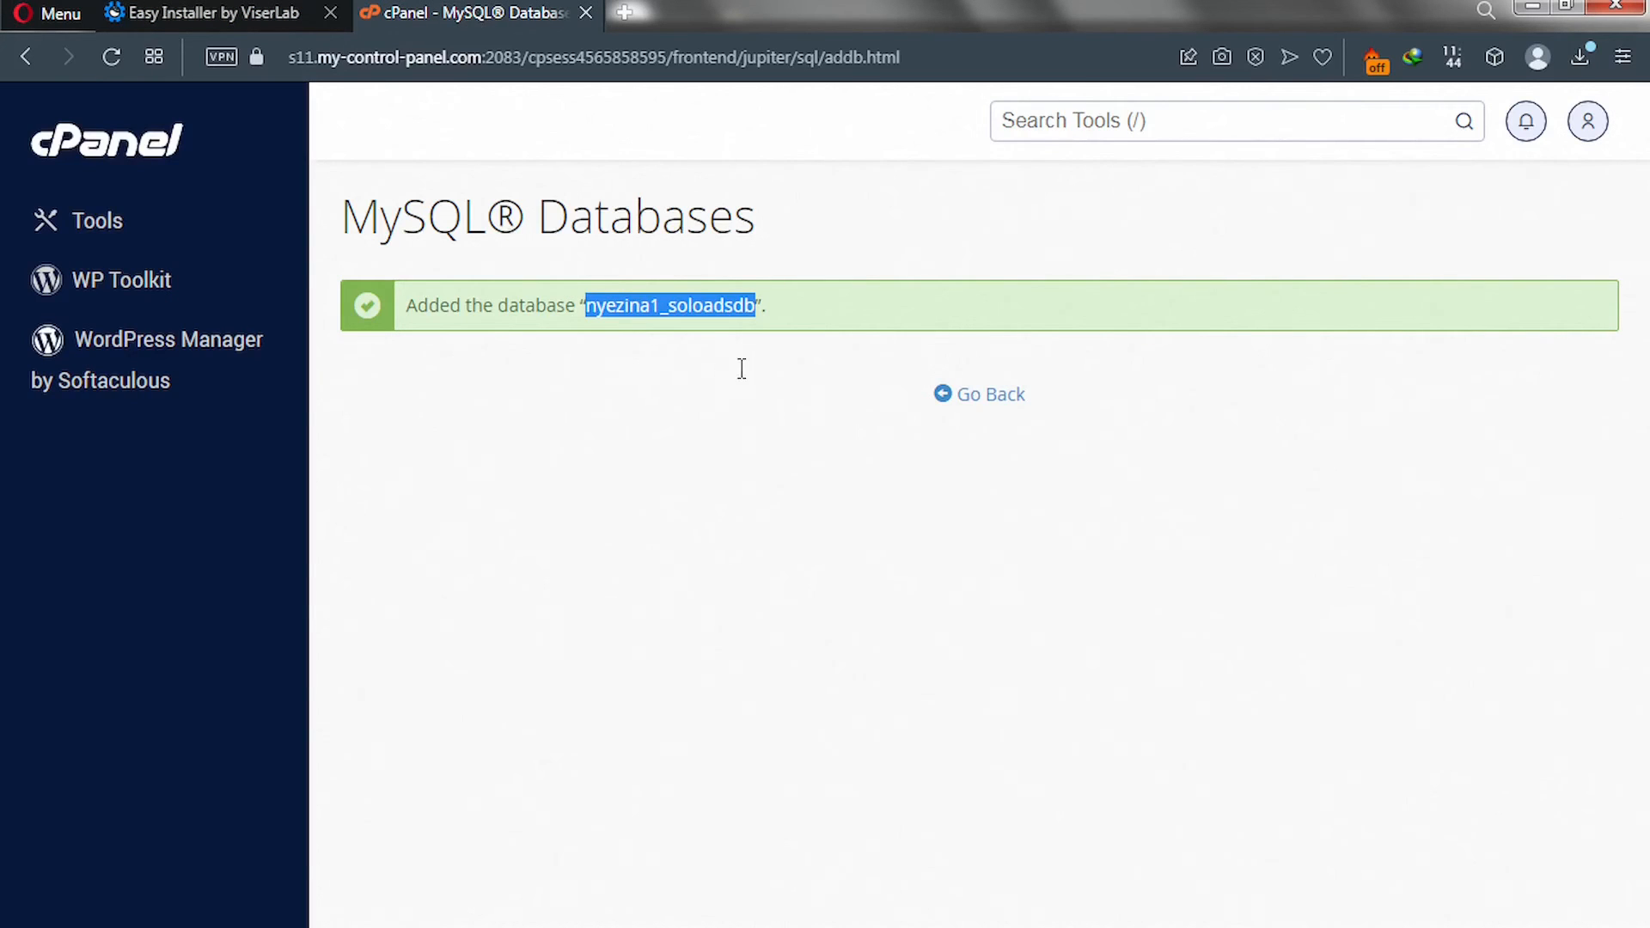
Enter soloadsuser as the new MySQL username under Add New User.
left_click(998, 394)
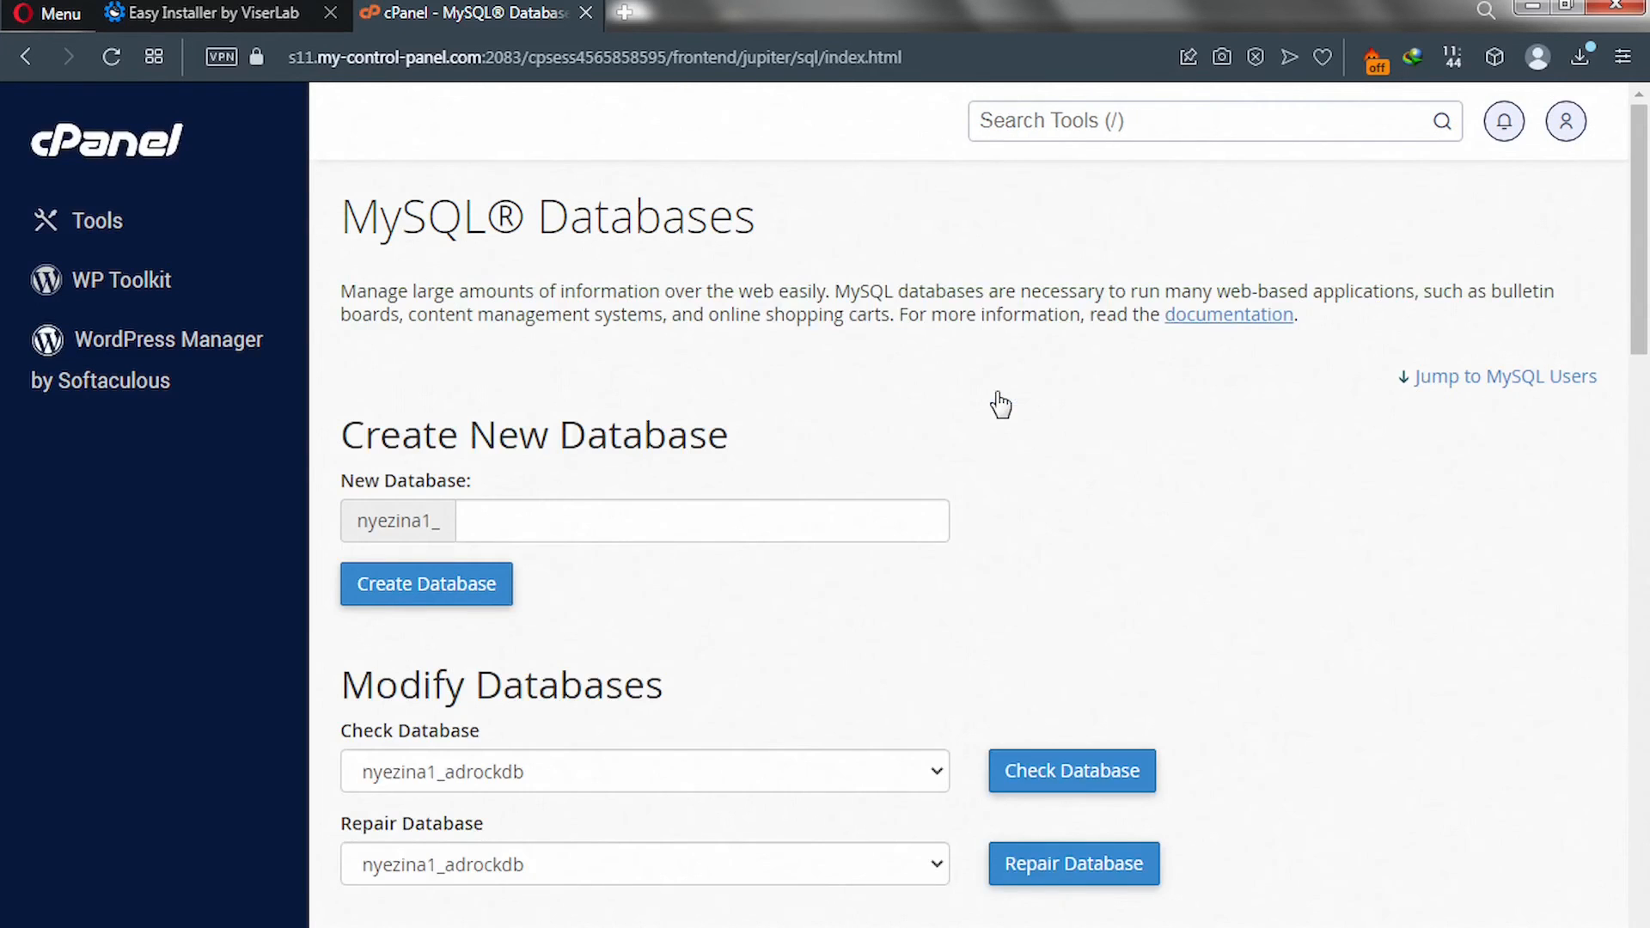
scroll(1001, 404, "down", 2)
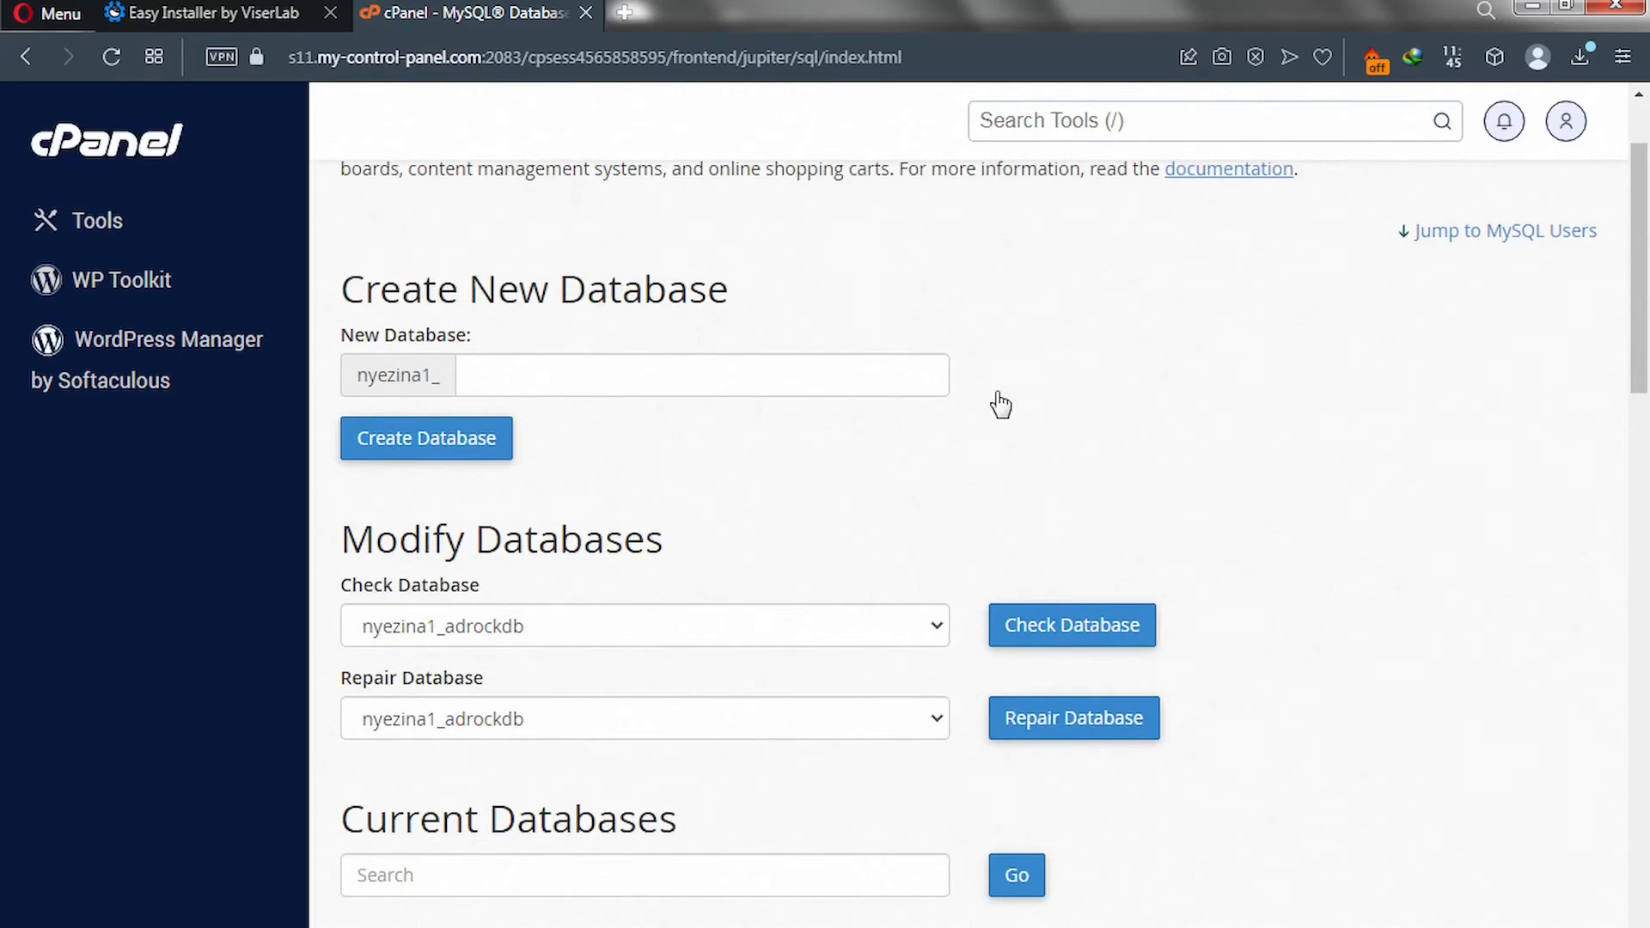
scroll(1001, 404, "down", 5)
scroll(1002, 404, "down", 5)
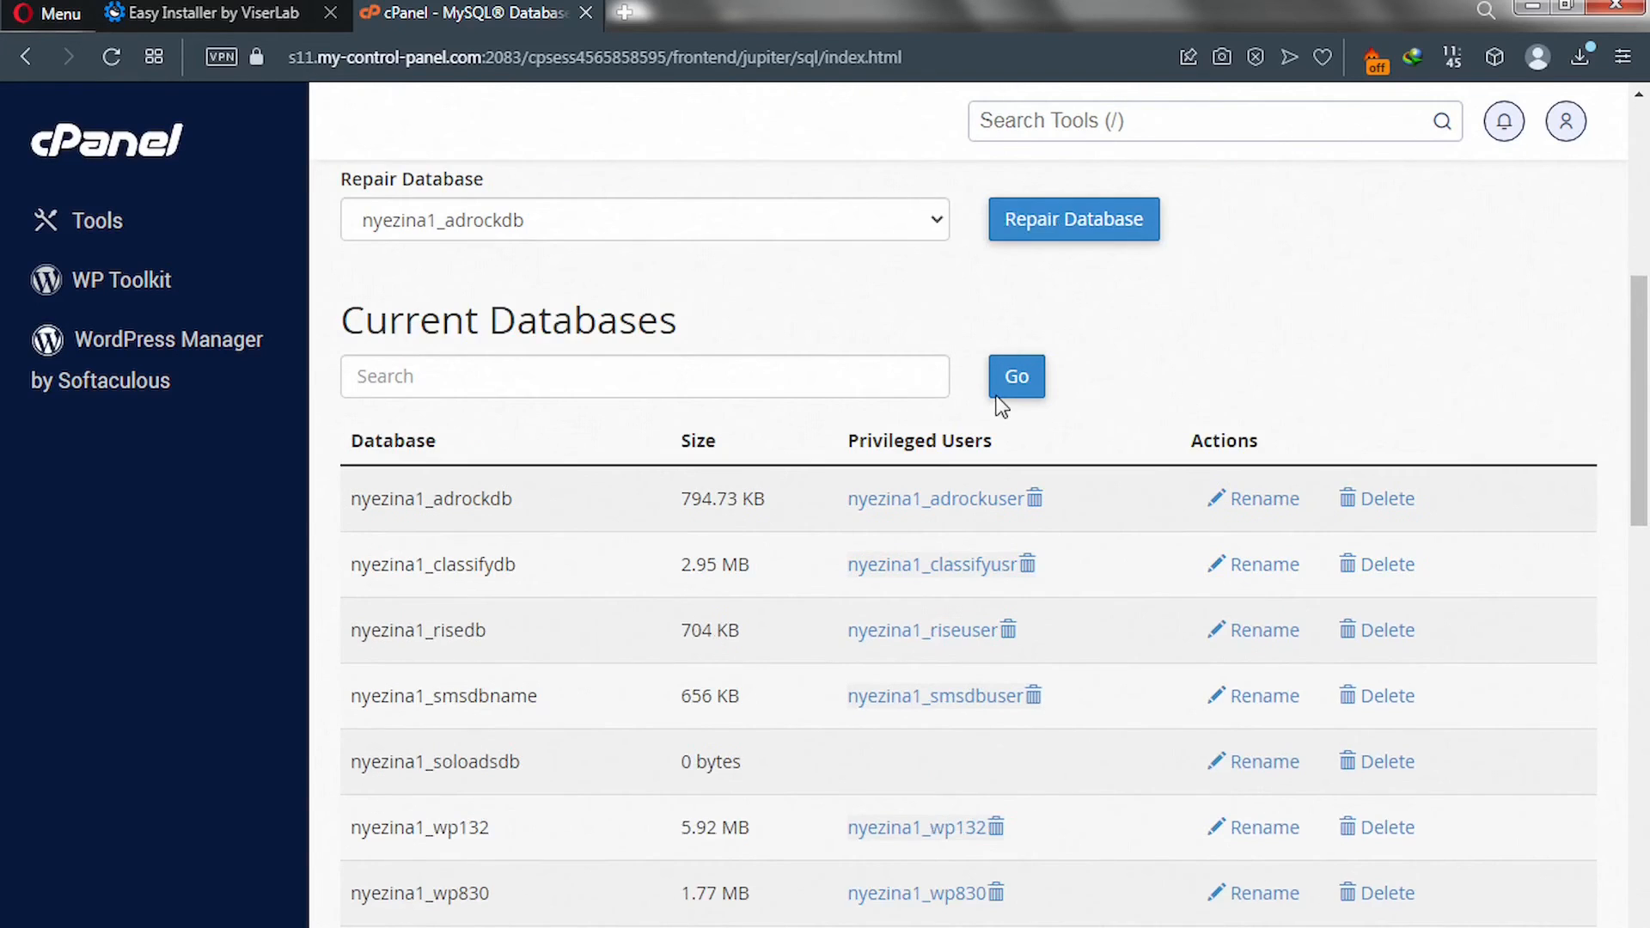
scroll(1002, 406, "down", 6)
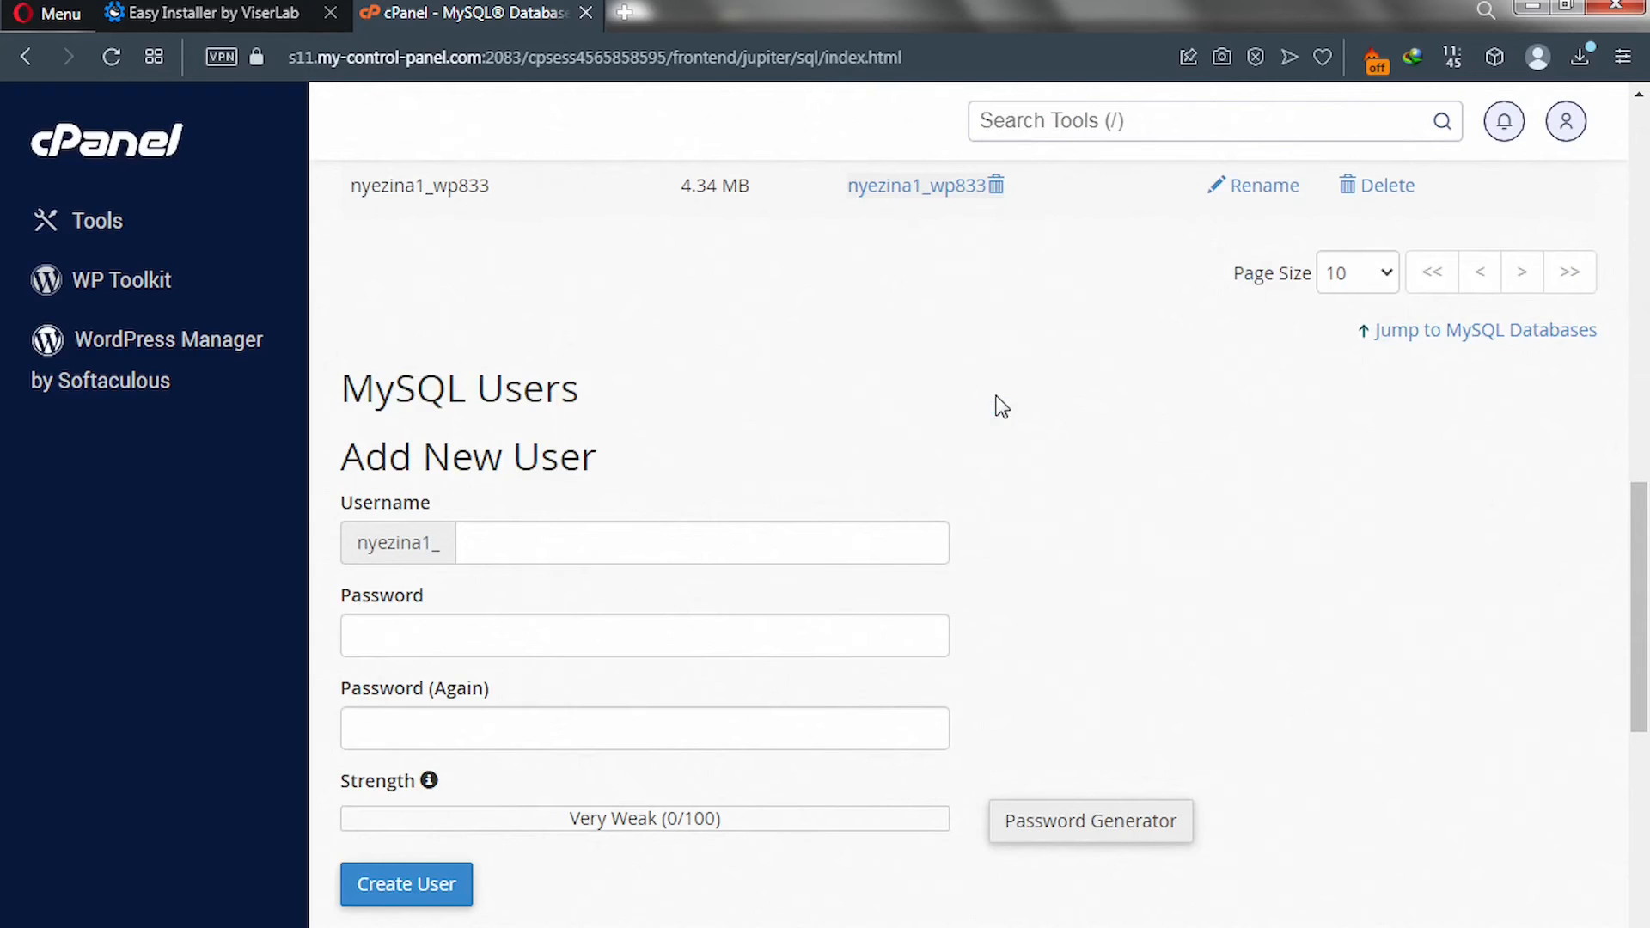
left_click(664, 540)
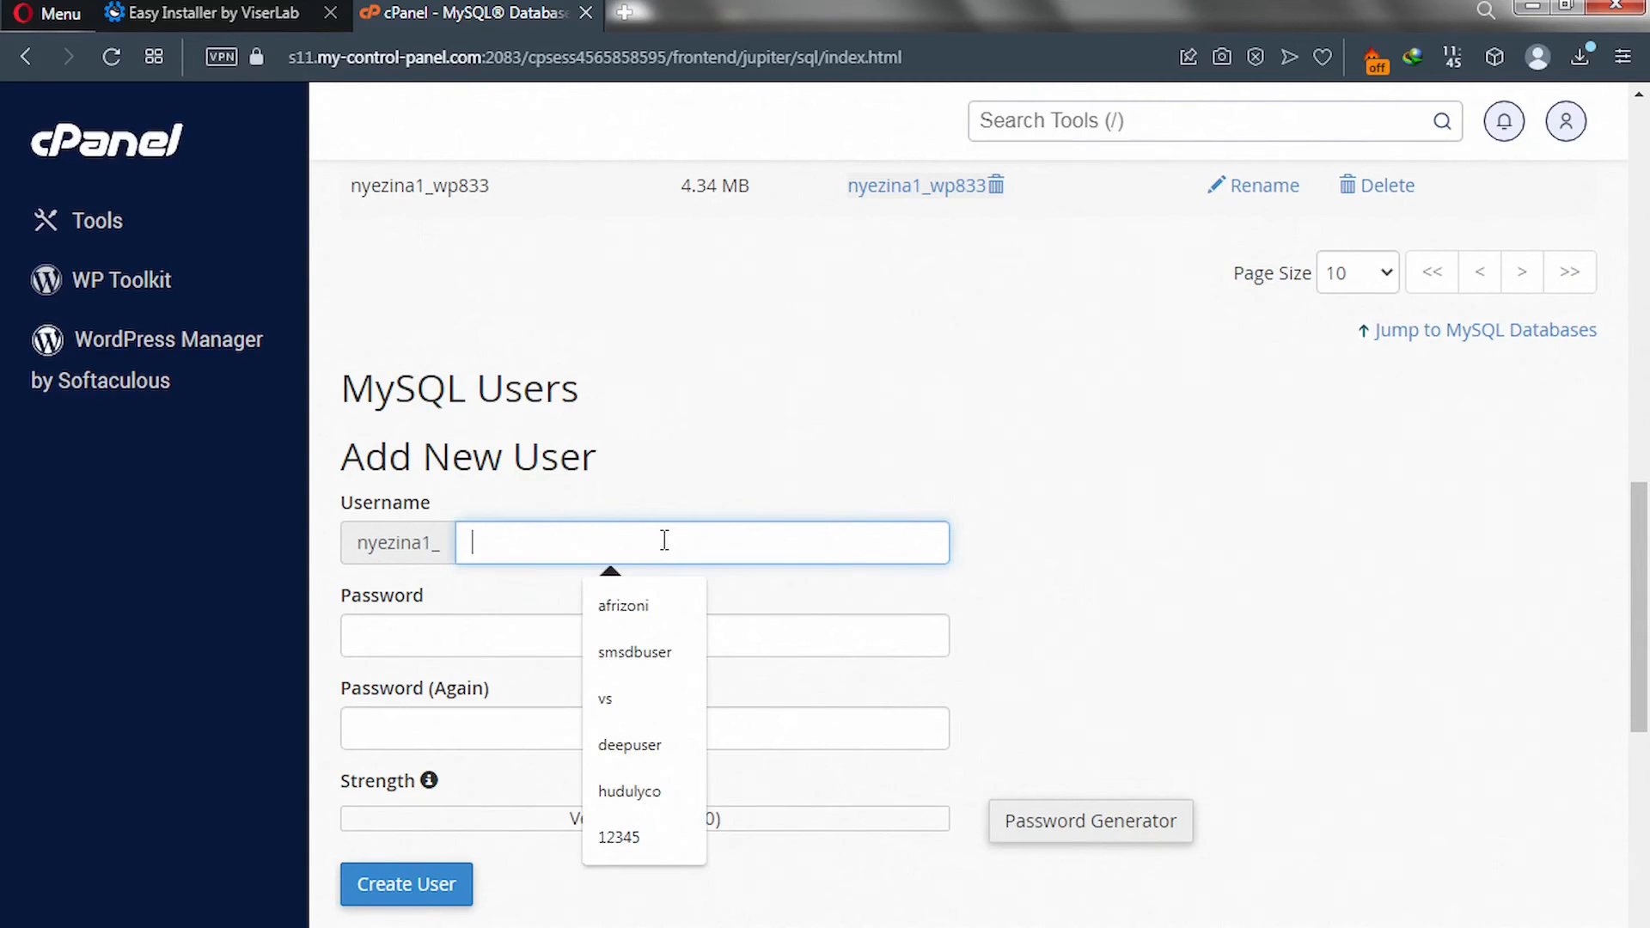
type("solo")
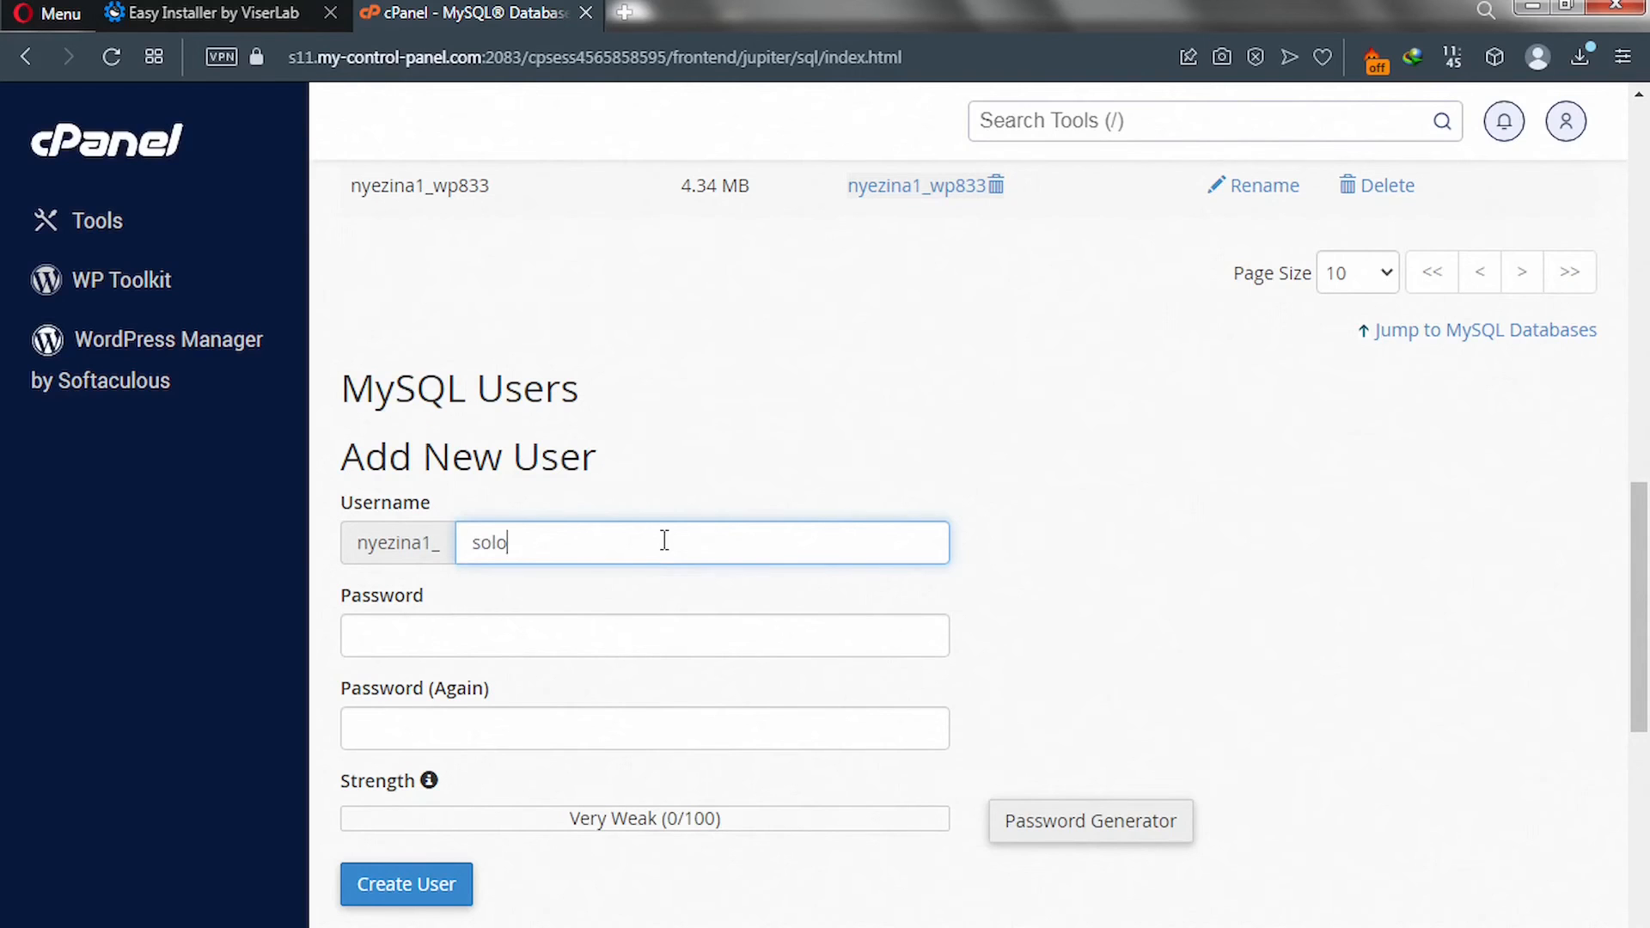
type("ds")
type("usert")
key("BackSpace")
Generate a strong password and paste it into the installer's Database Password field.
left_click(1049, 832)
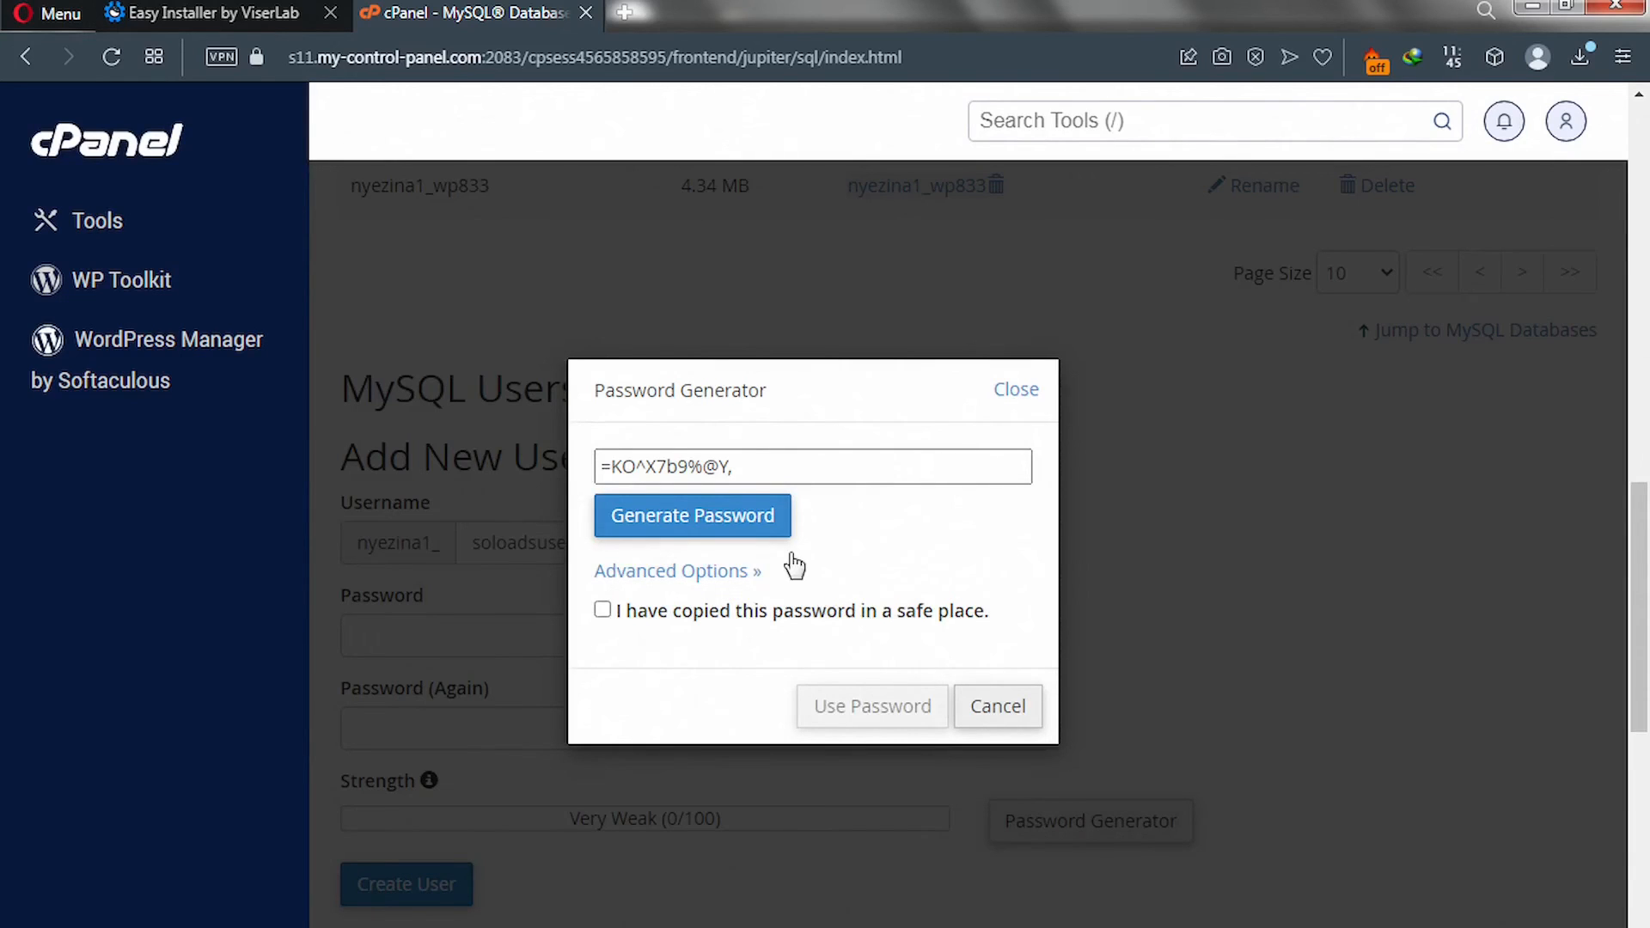
left_click_drag(755, 468, 606, 473)
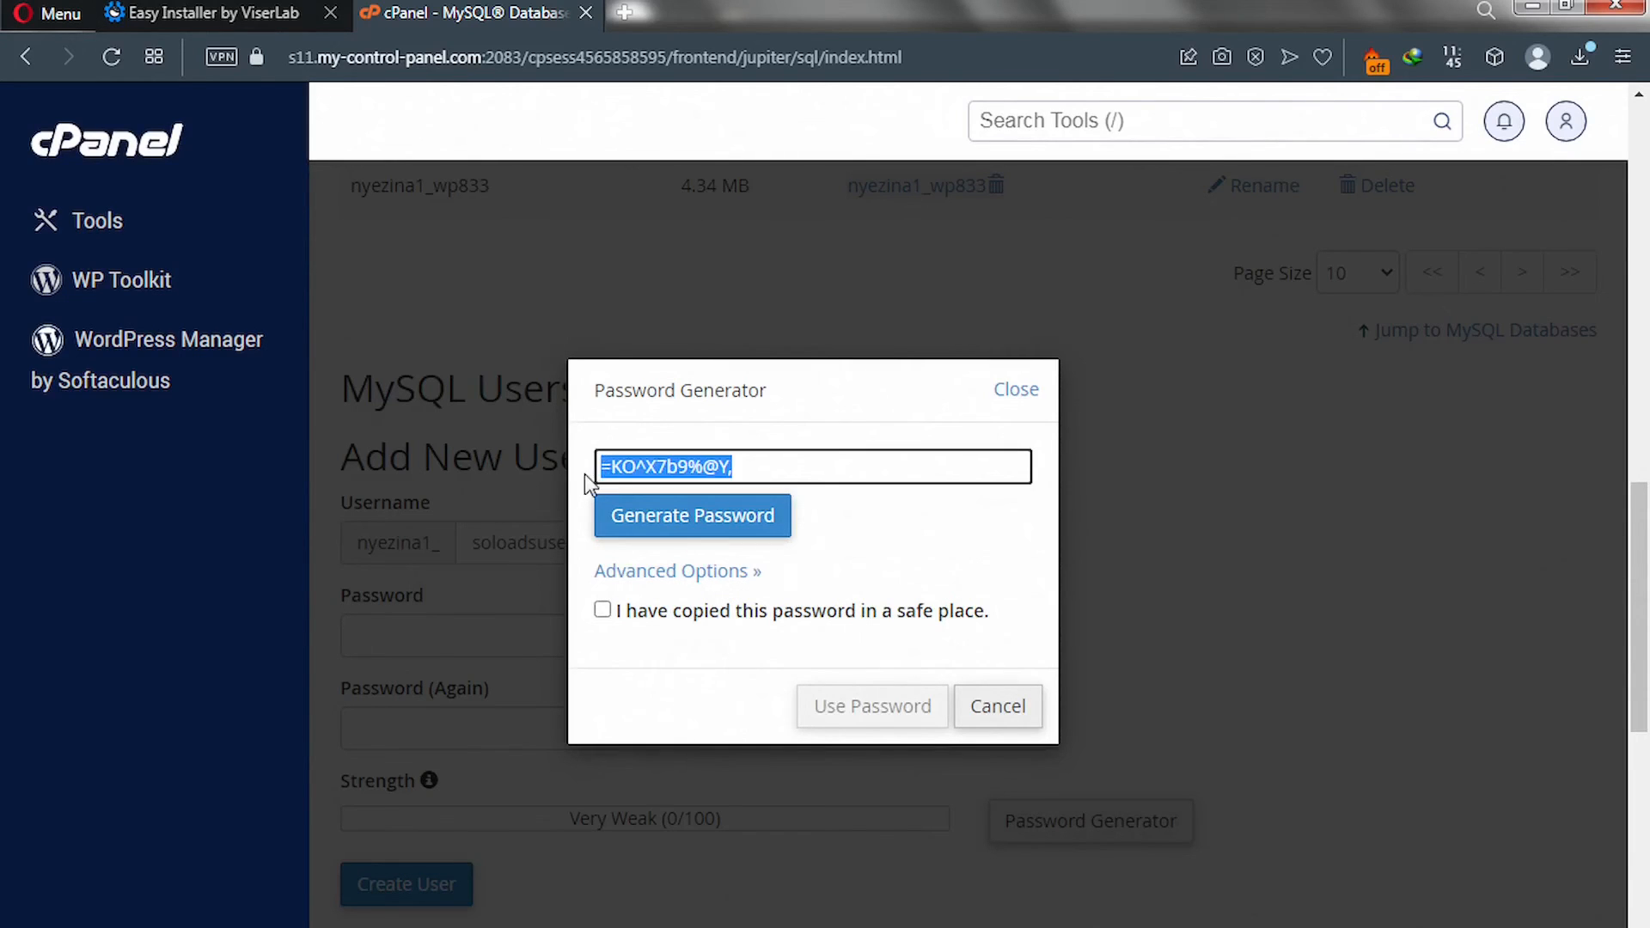
right_click(670, 467)
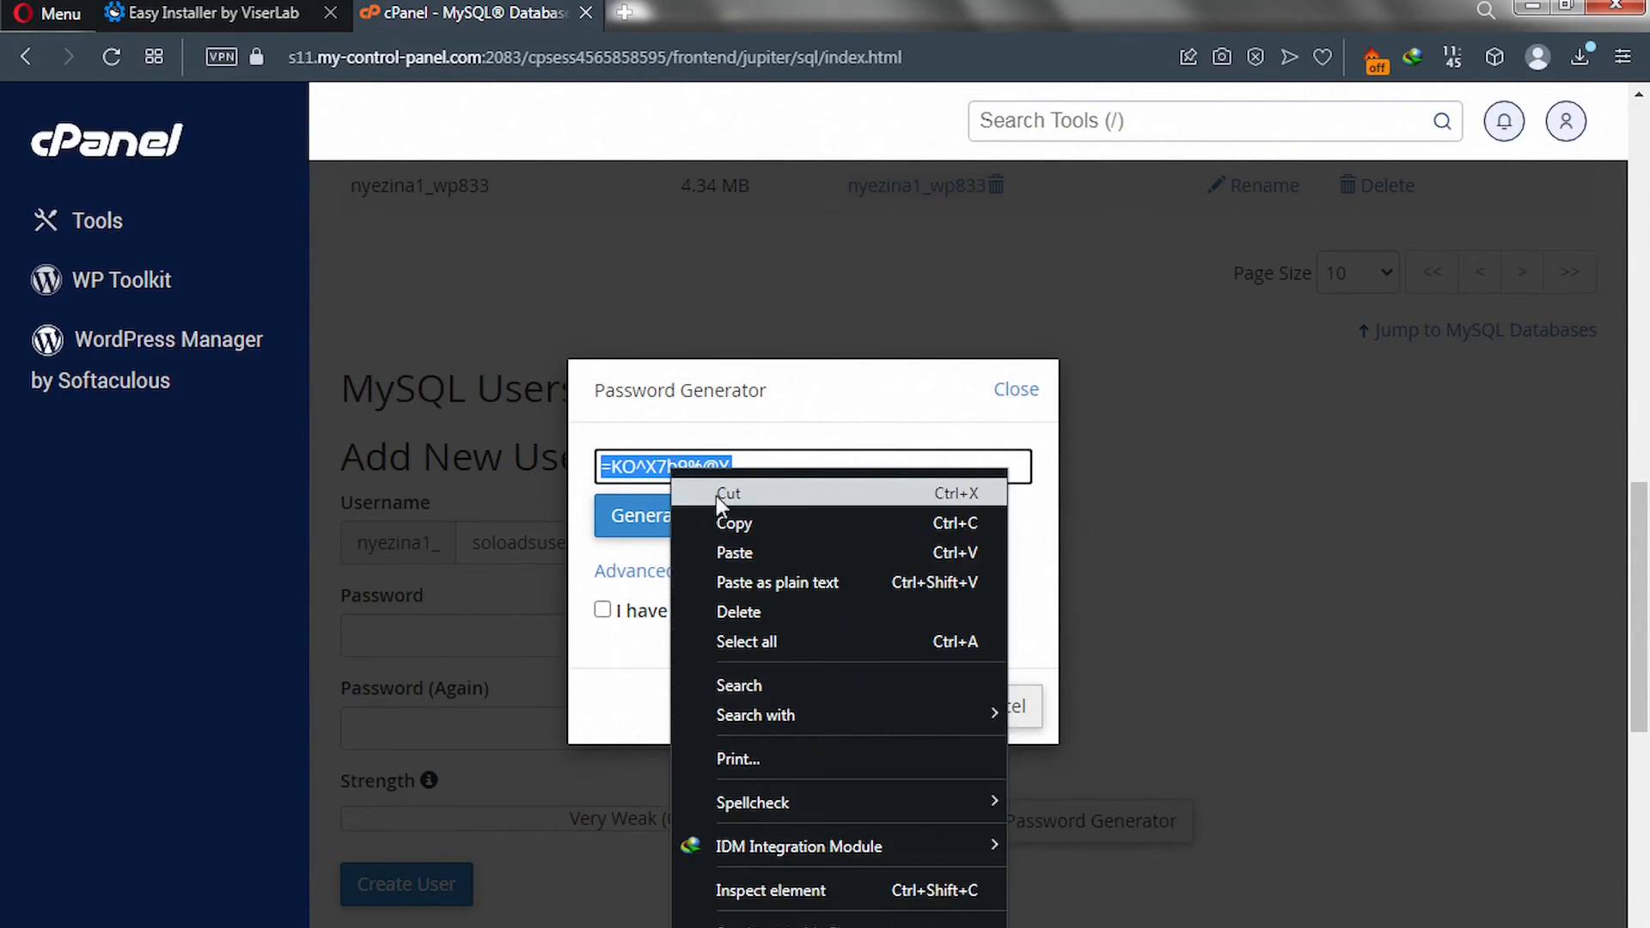
left_click(744, 525)
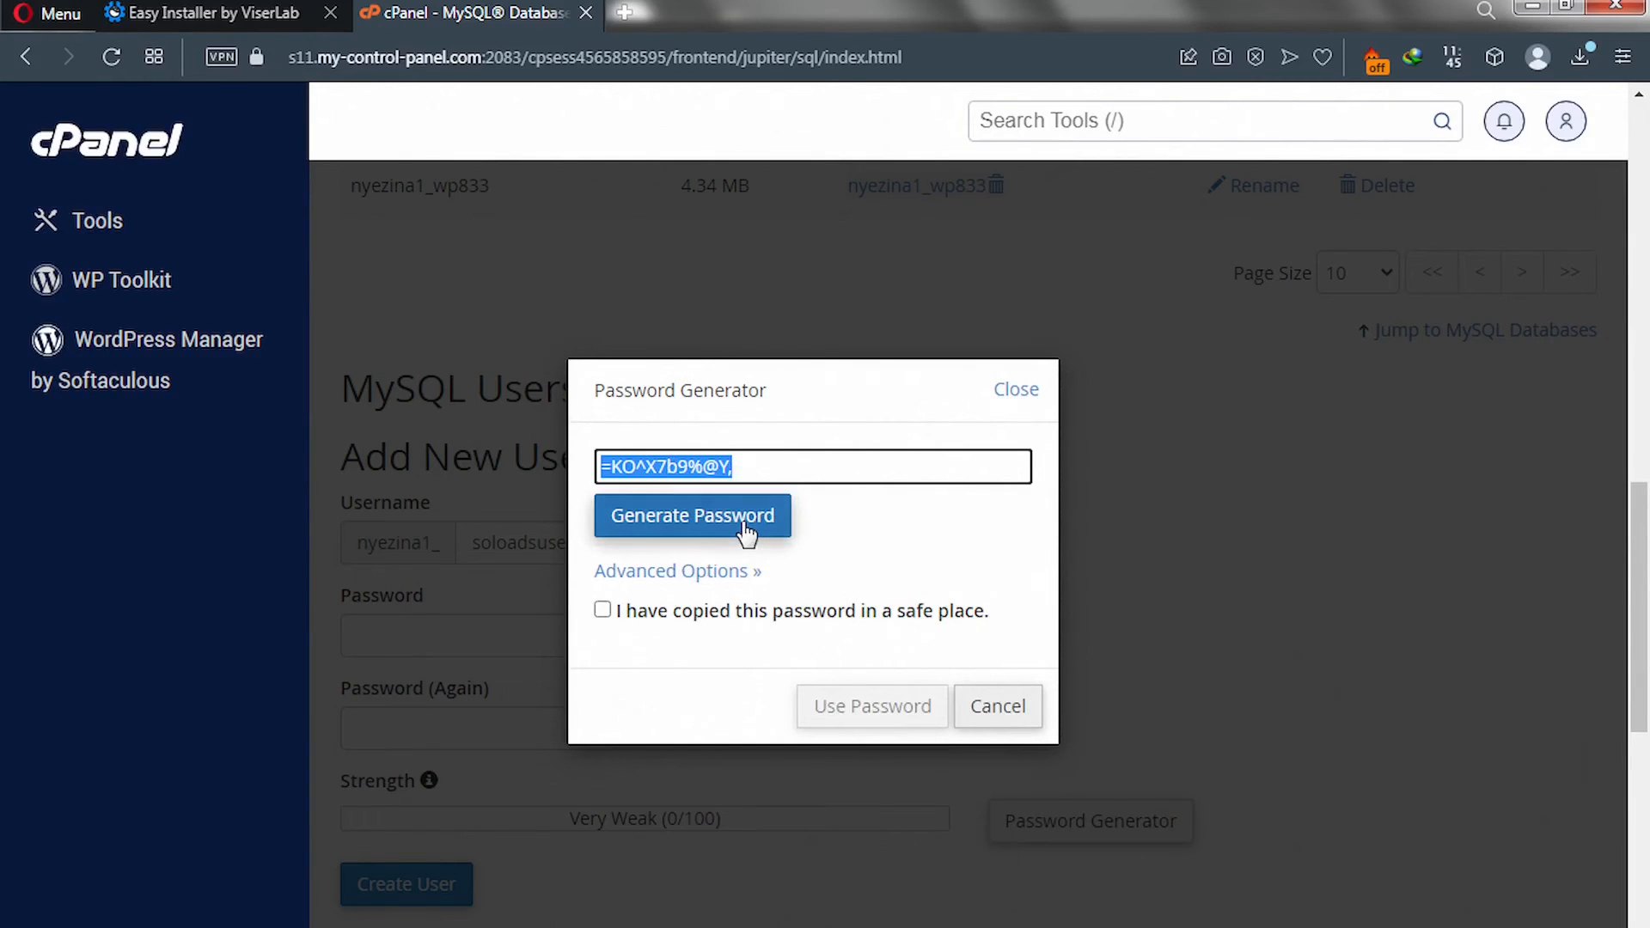
left_click(226, 12)
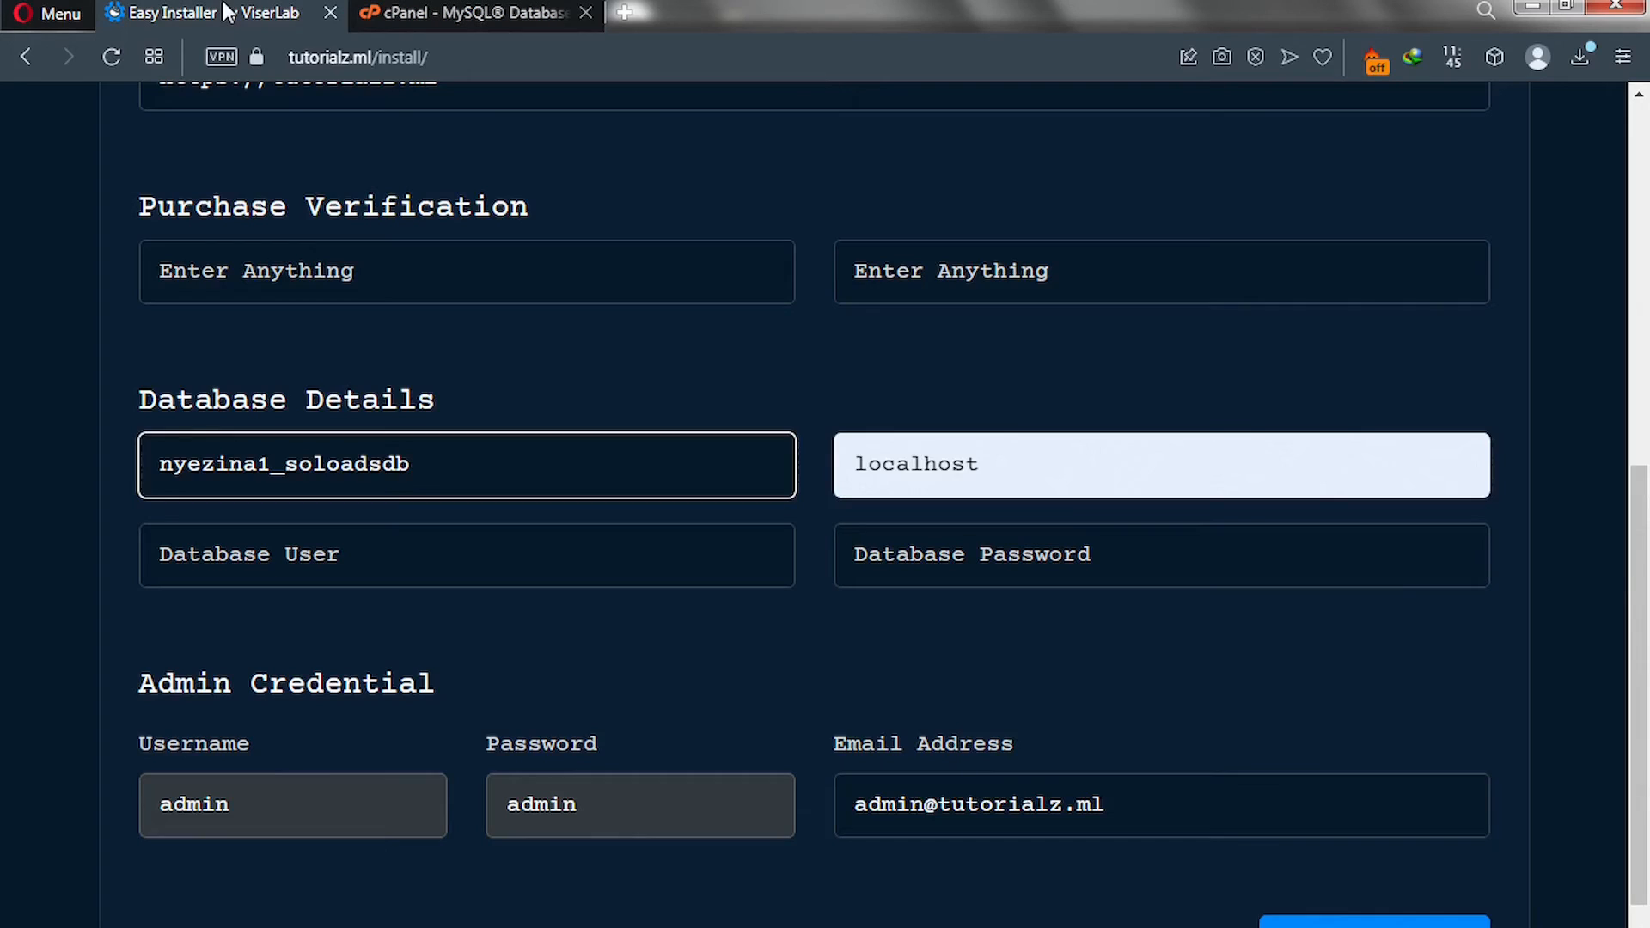
left_click(894, 548)
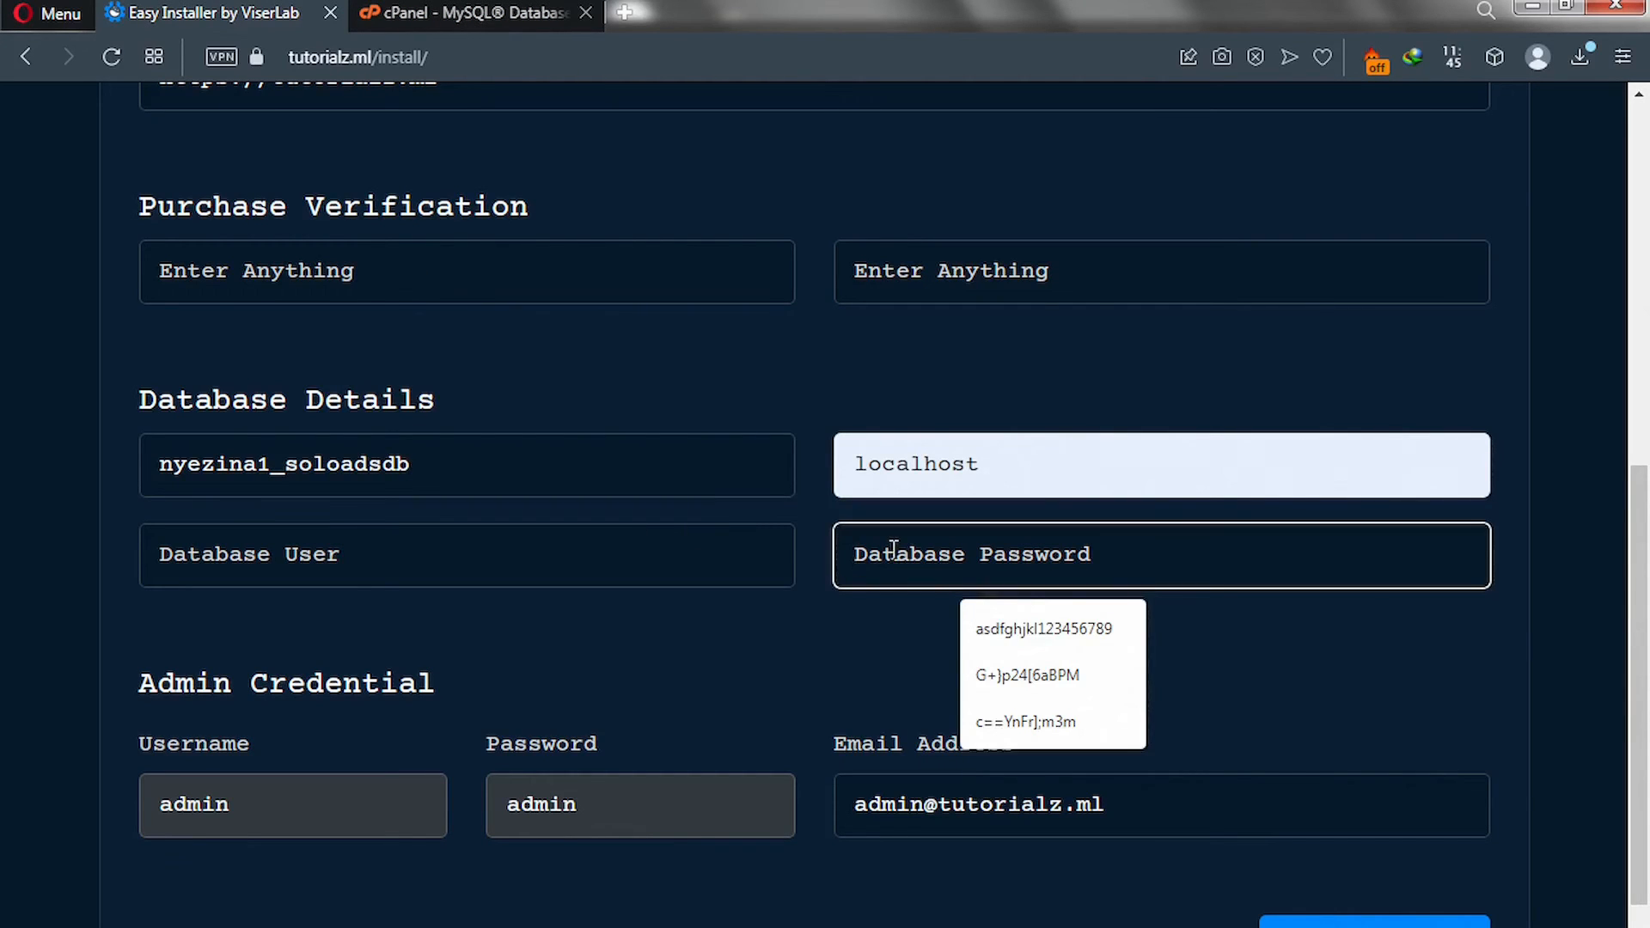
key("ctrl+v")
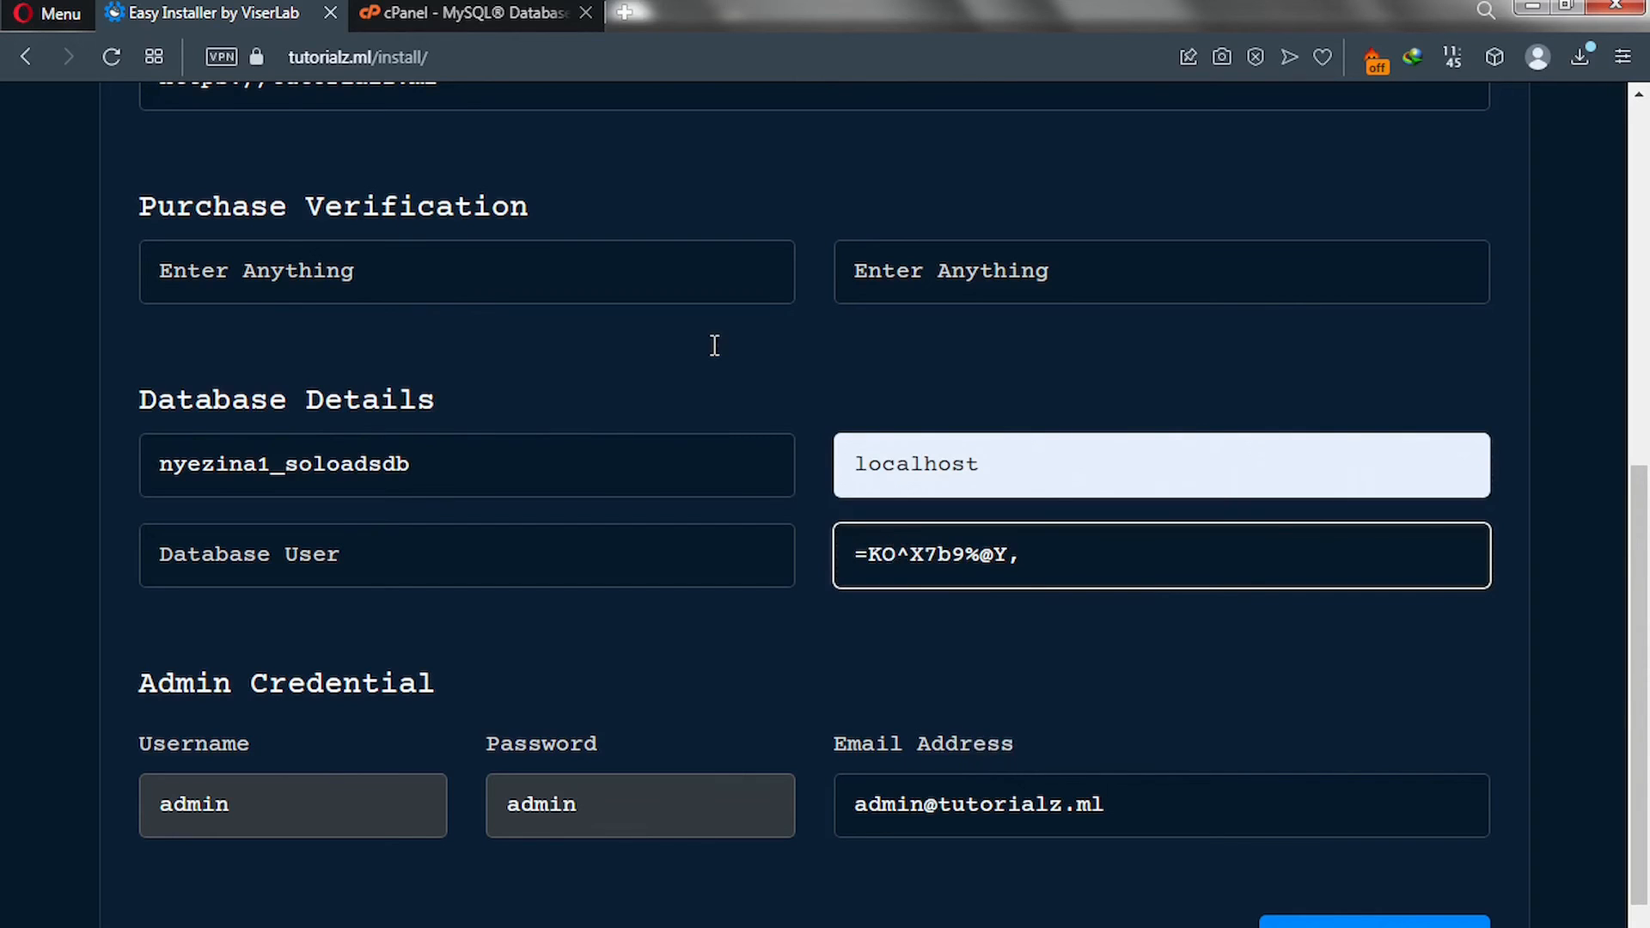
left_click(486, 15)
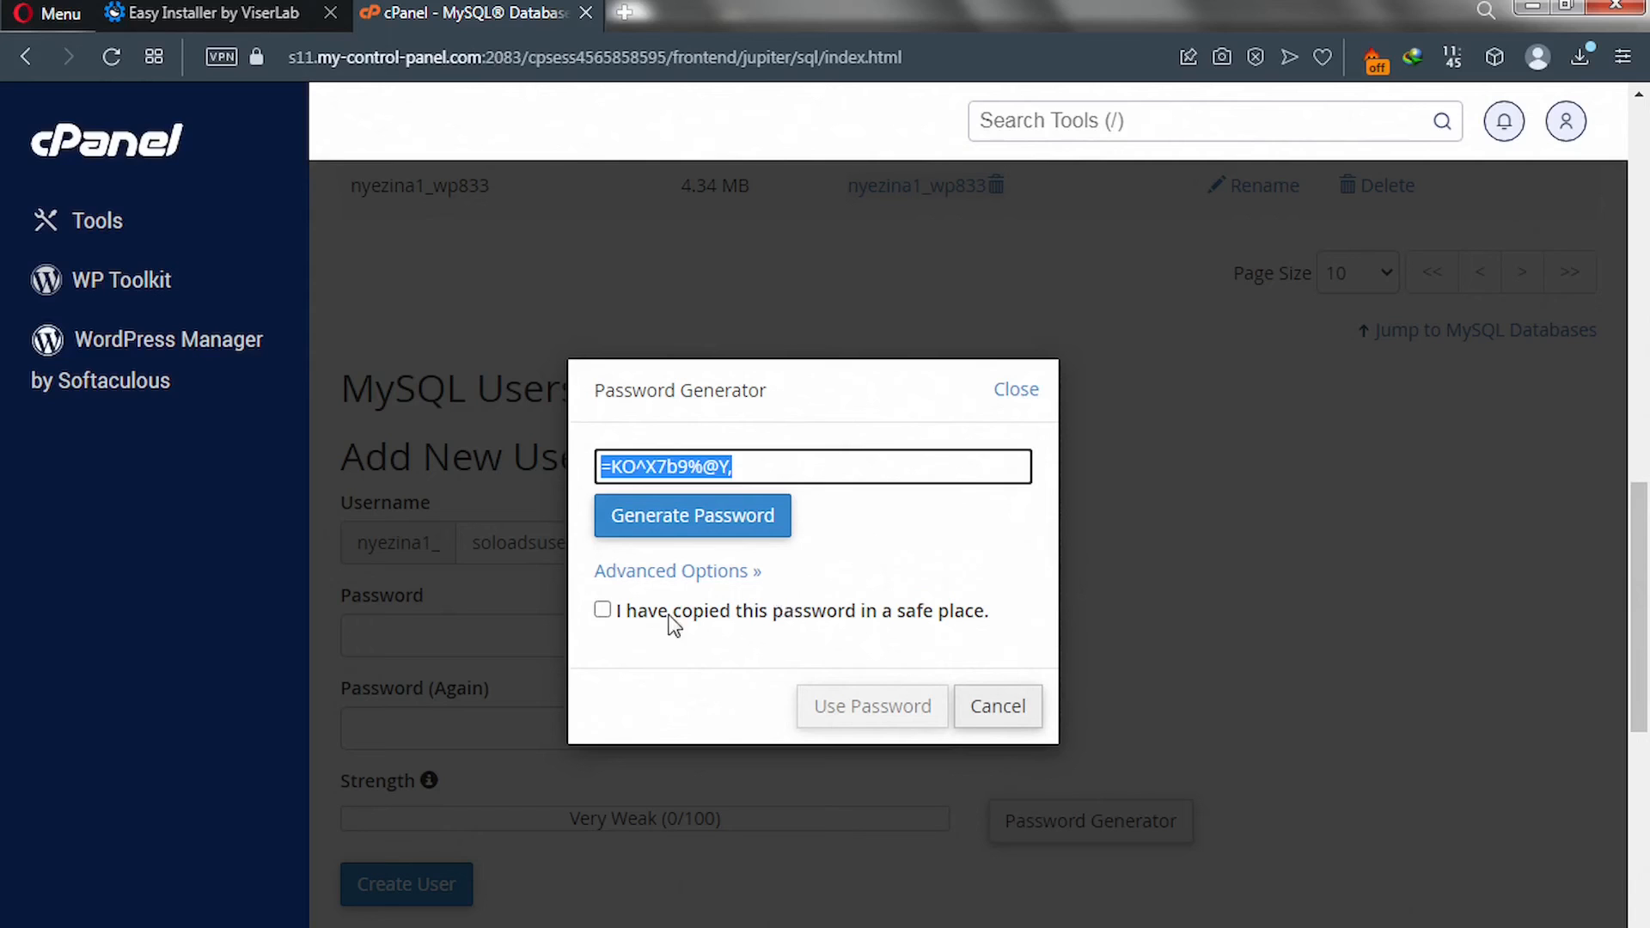
left_click(604, 612)
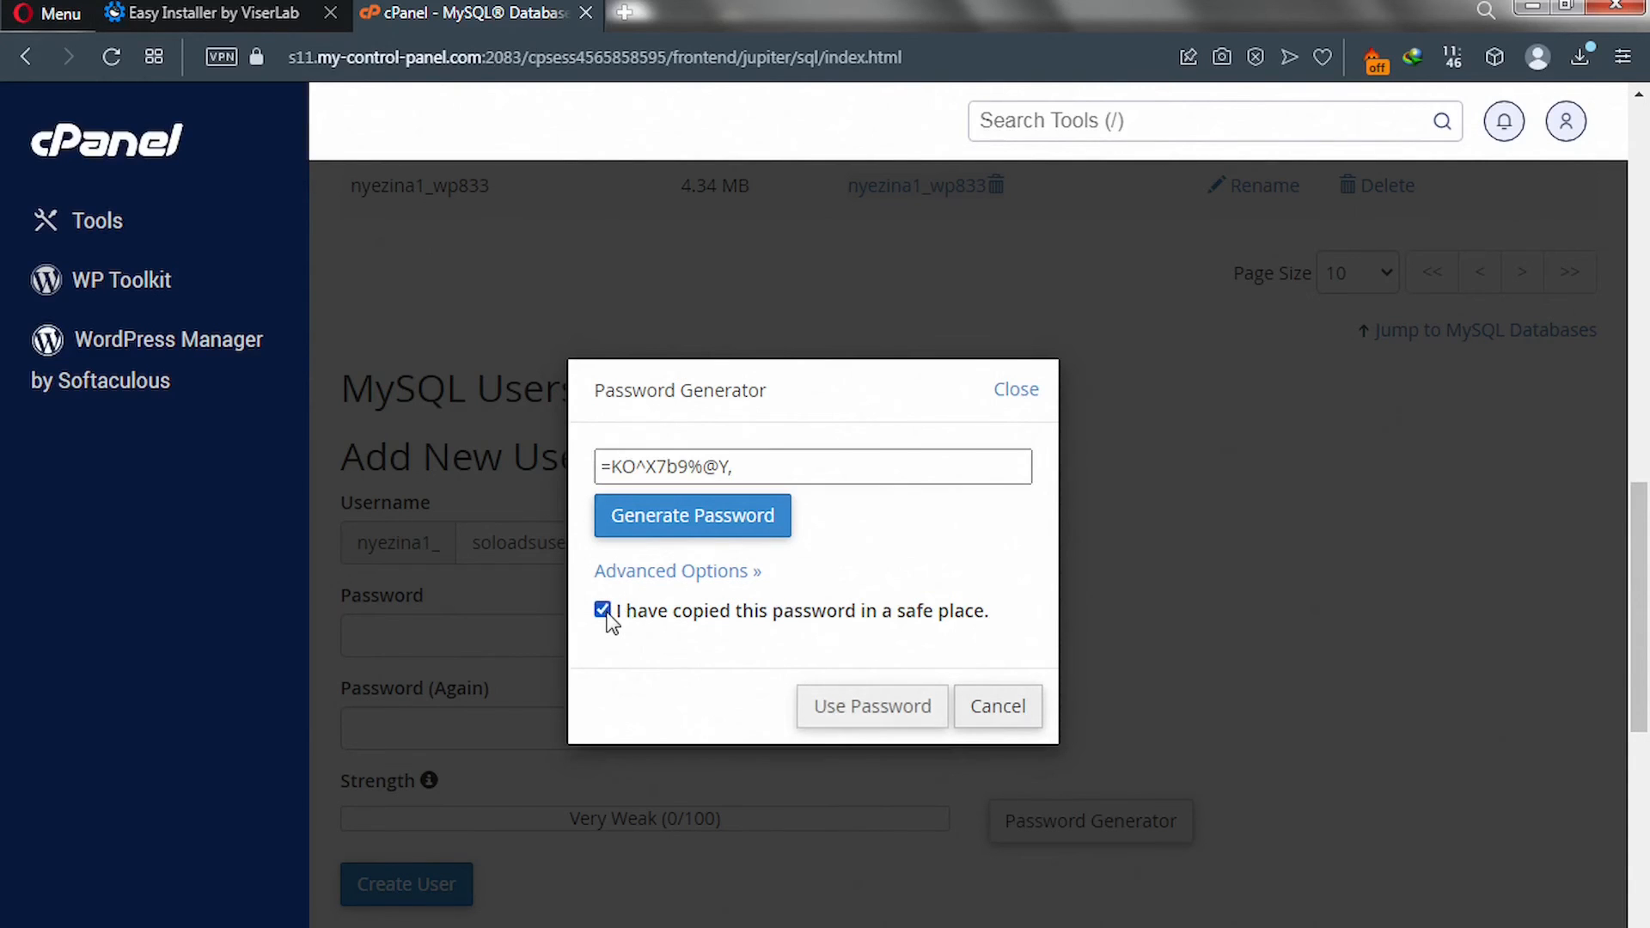
left_click(865, 720)
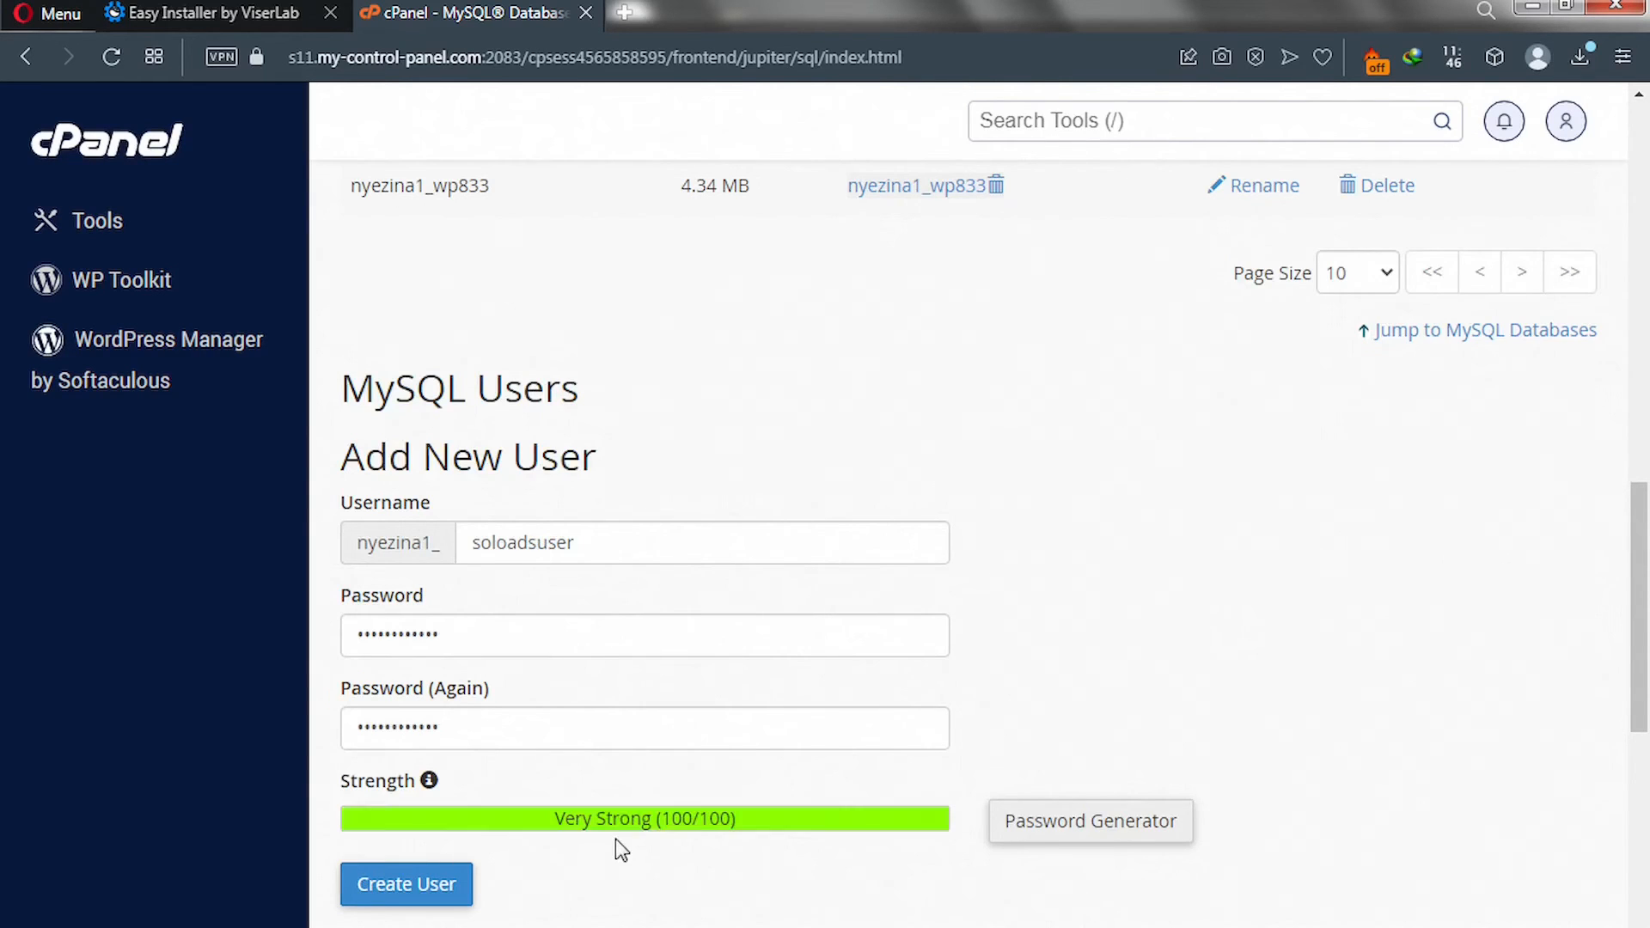
scroll(515, 894, "down", 5)
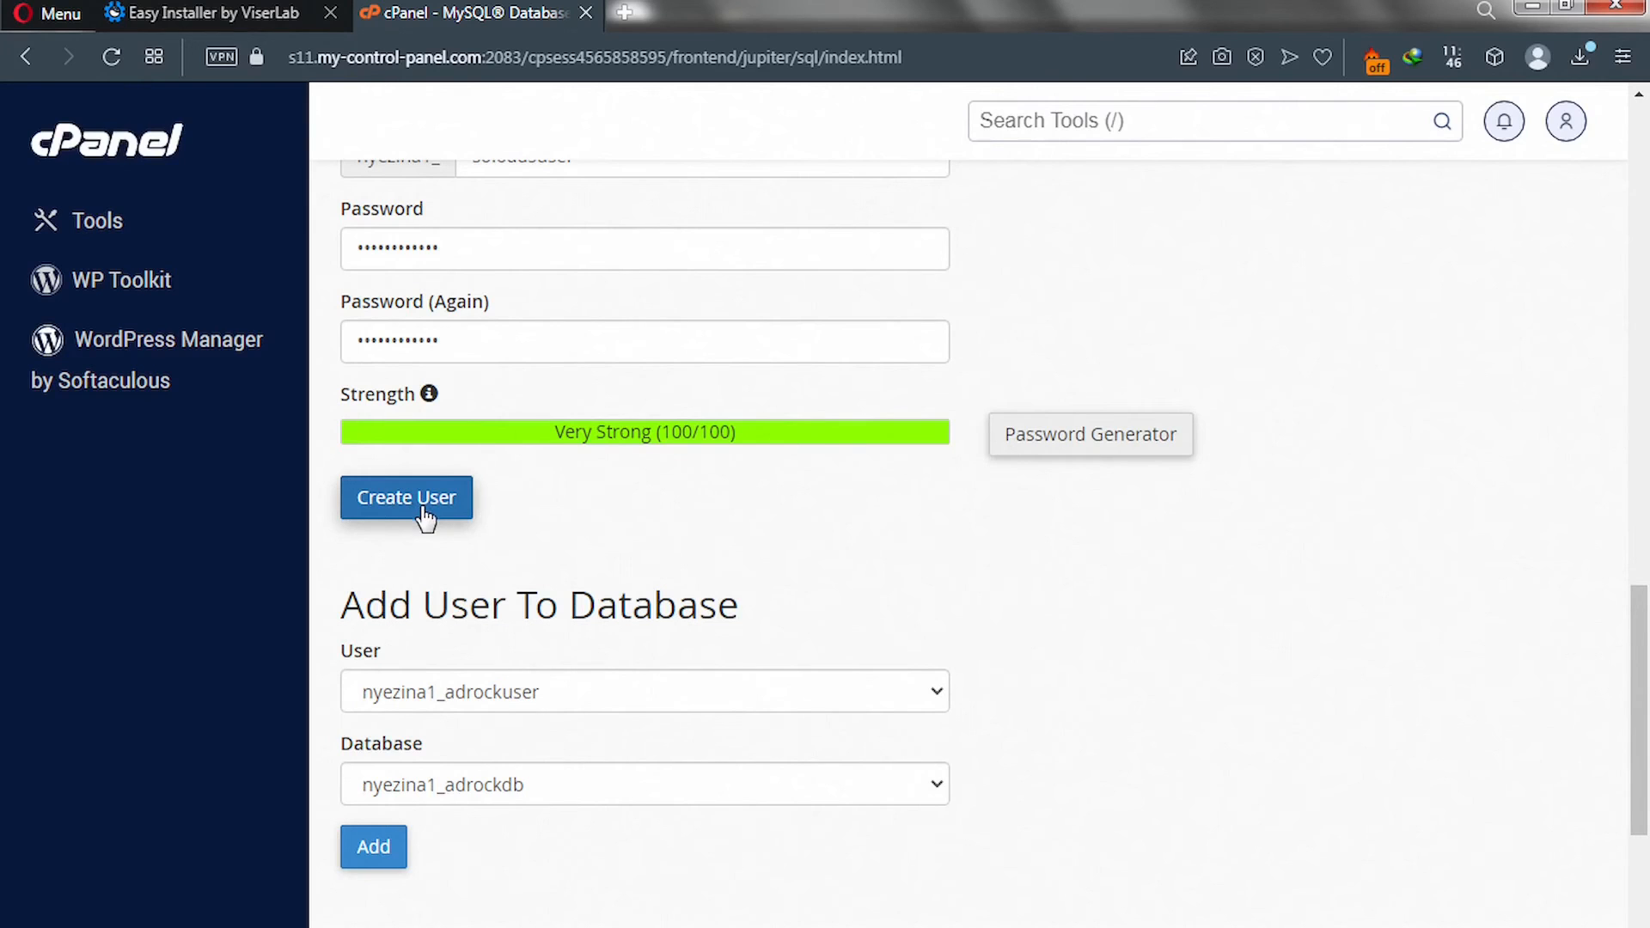
left_click(425, 510)
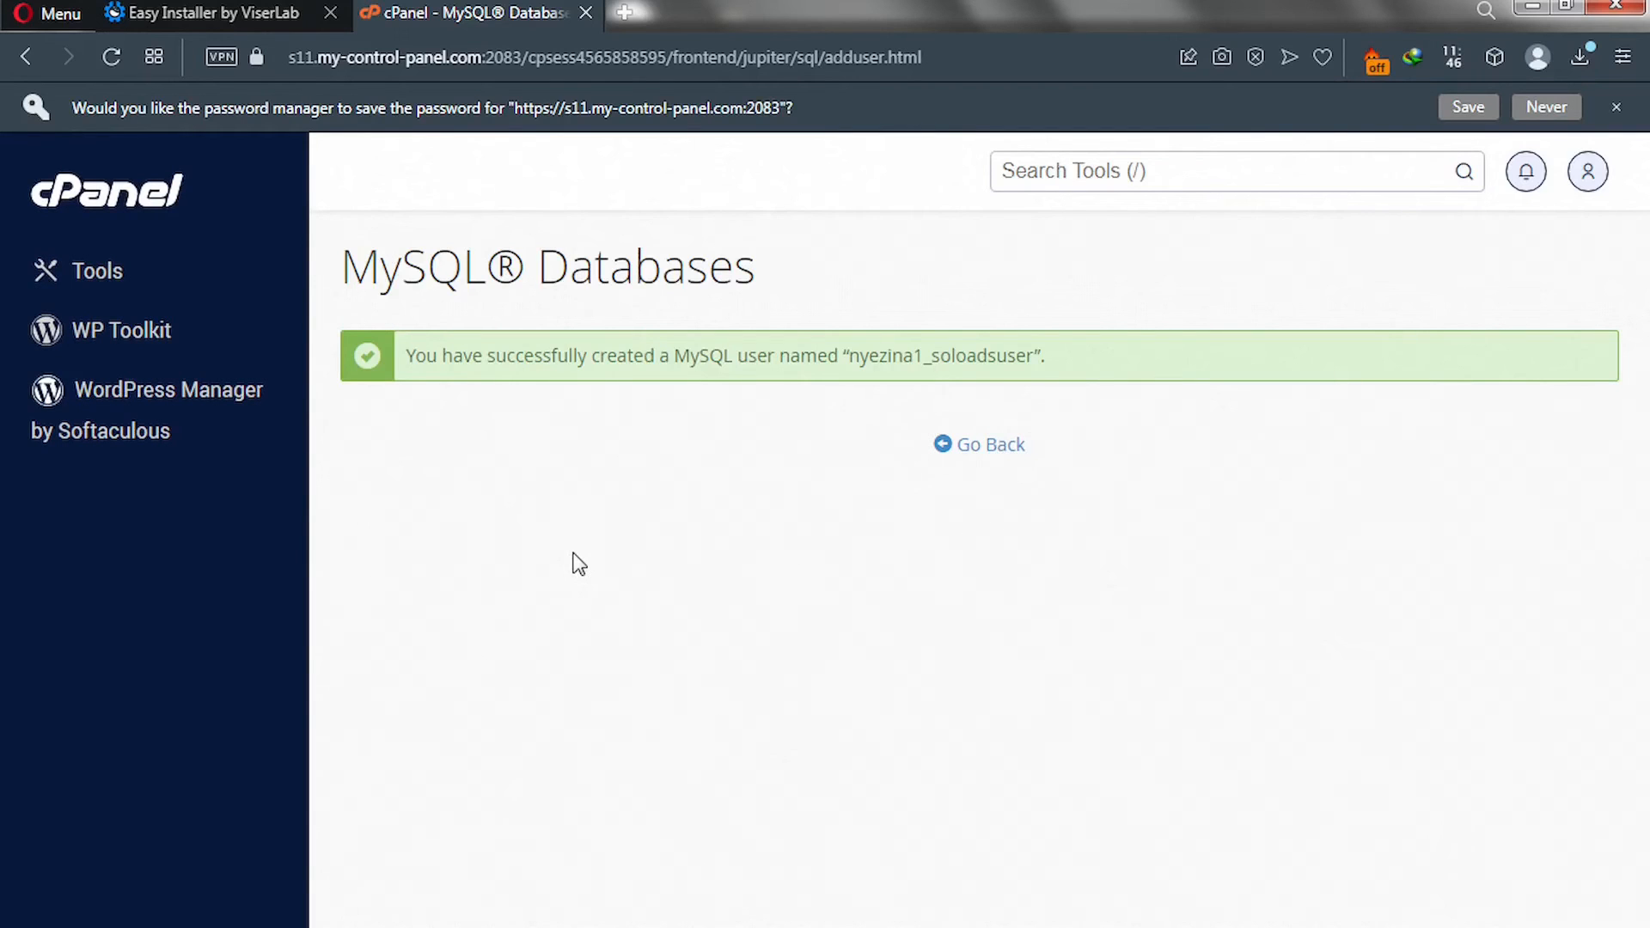
left_click_drag(850, 352, 1033, 352)
left_click(985, 323)
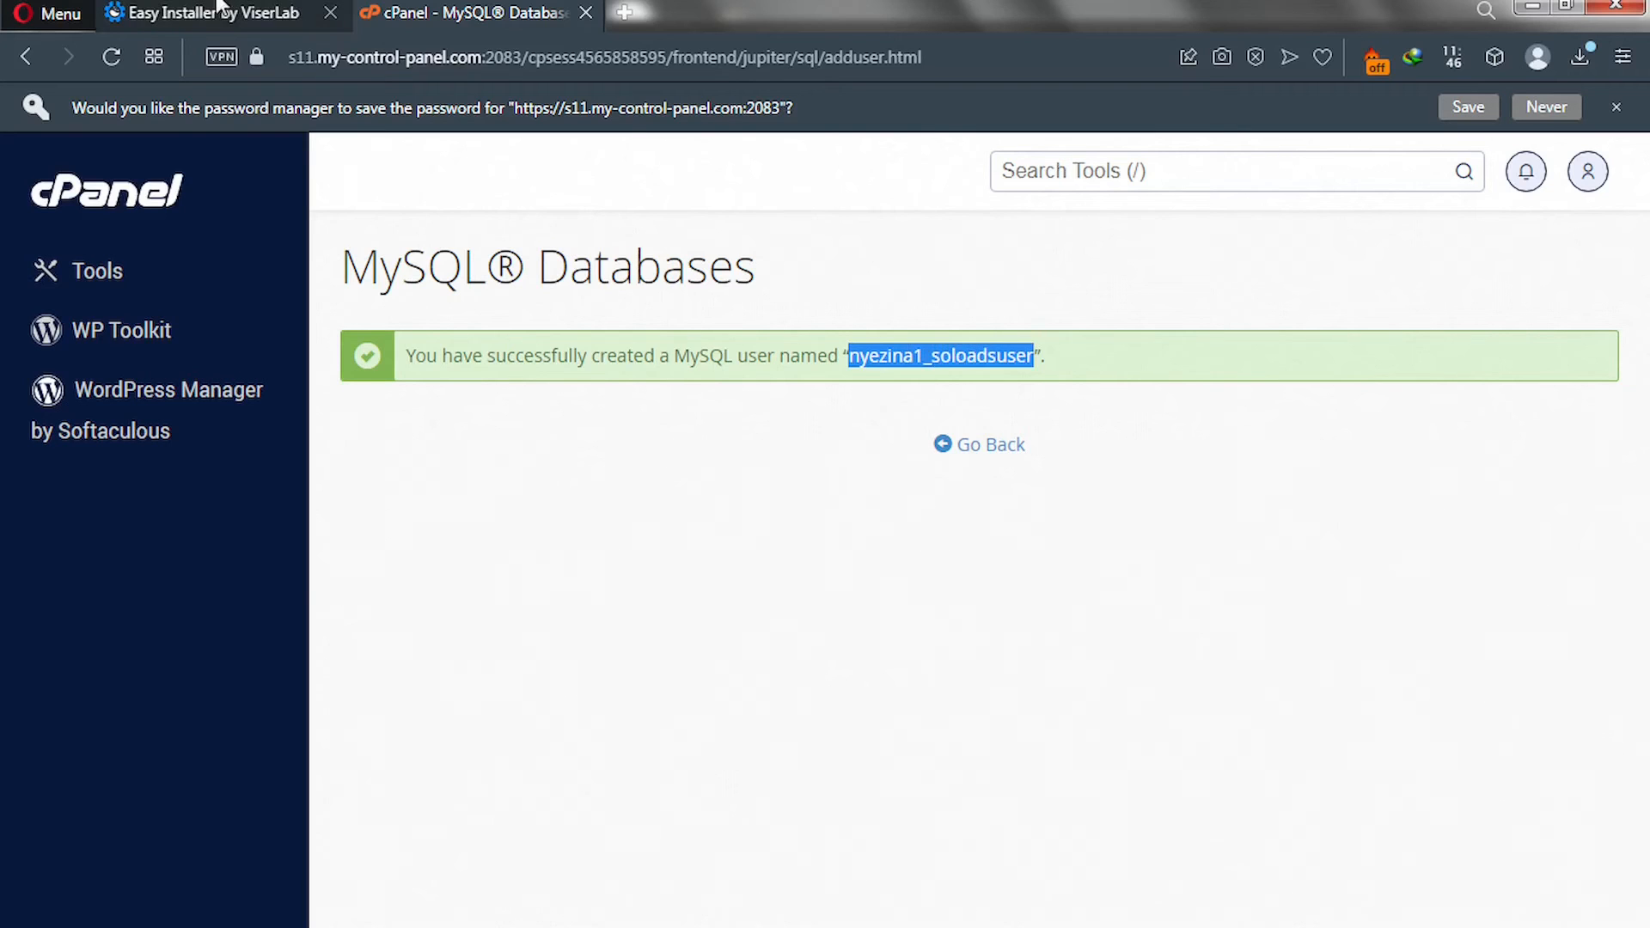
Paste nyezina1_soloadsuser into the installer's Database User field.
left_click(196, 15)
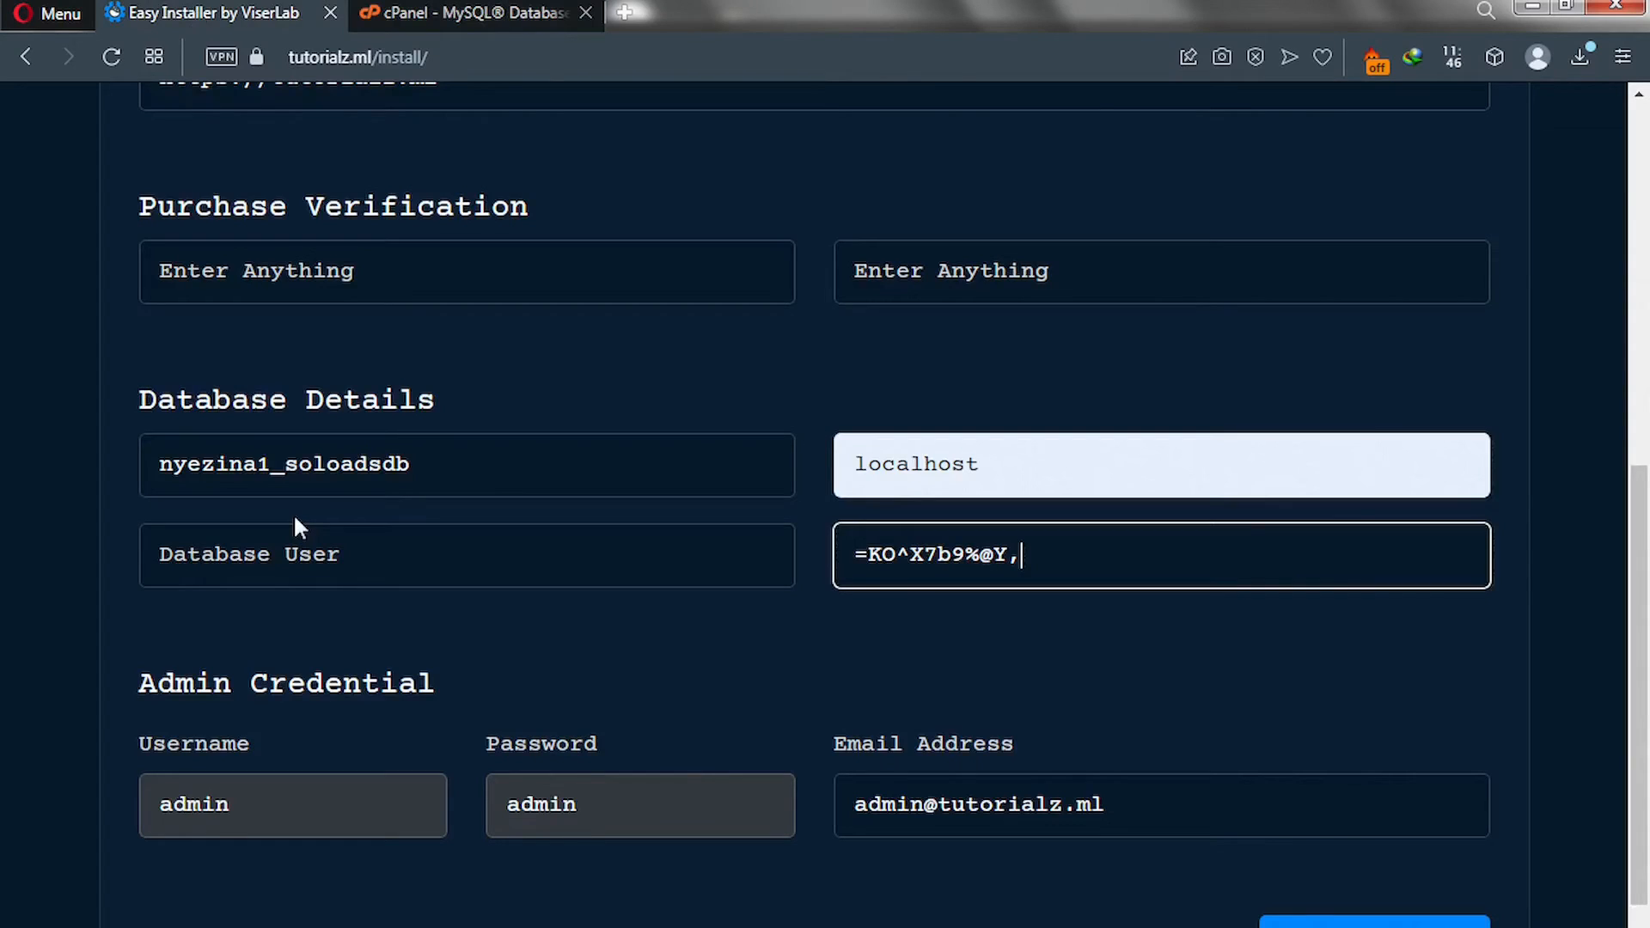
left_click(255, 547)
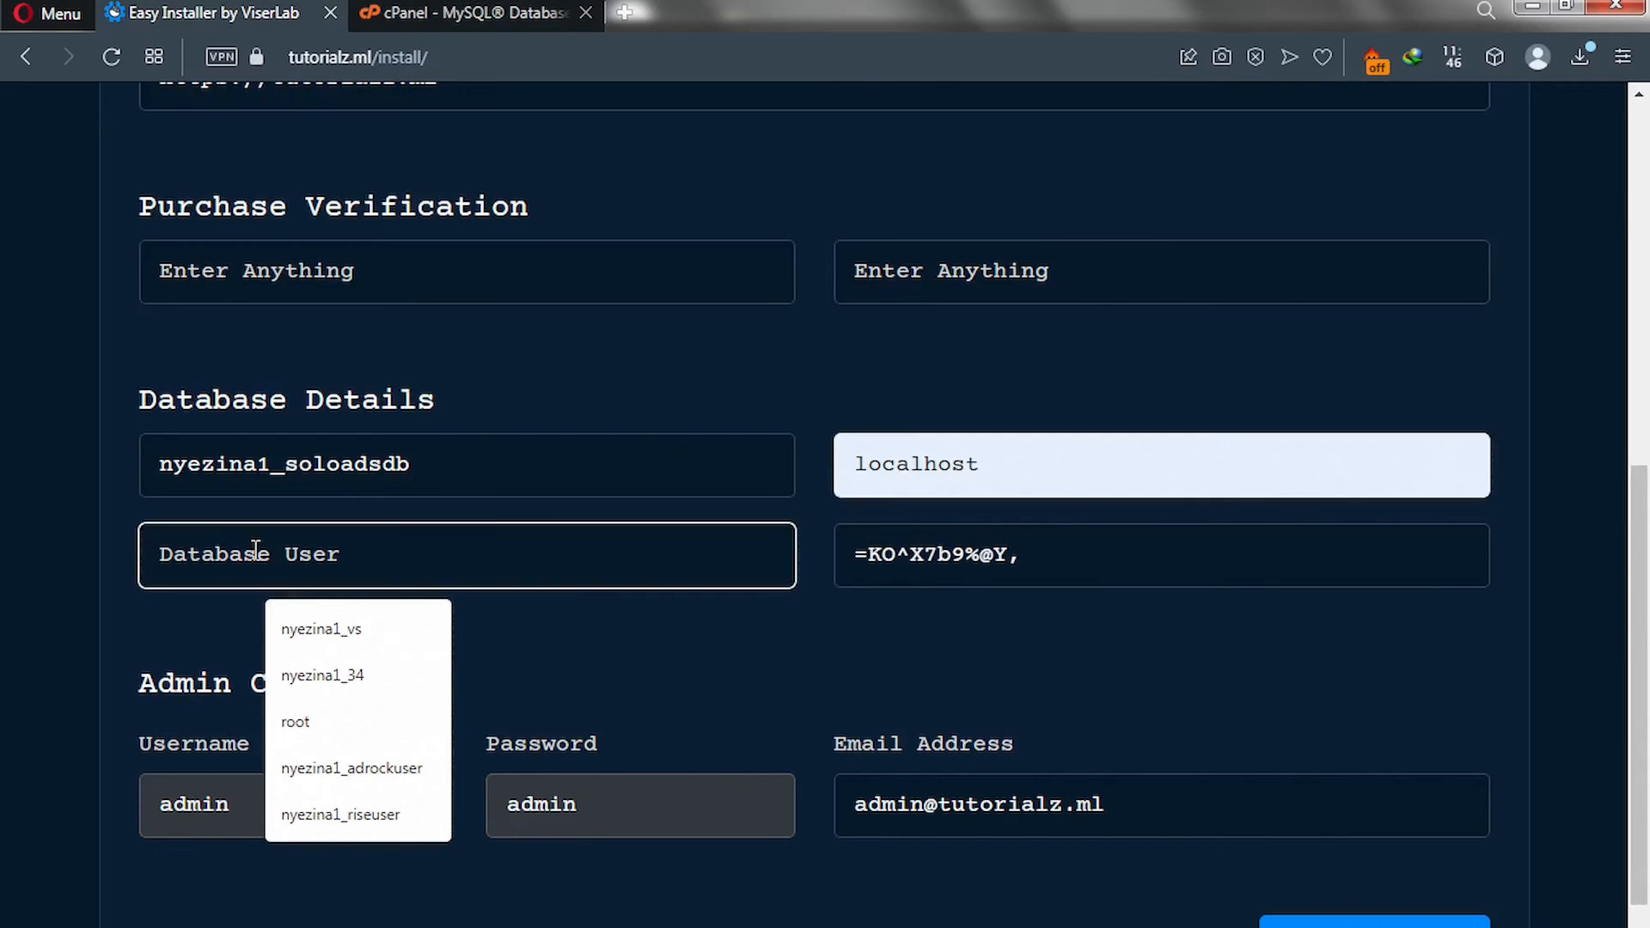
key("ctrl+v")
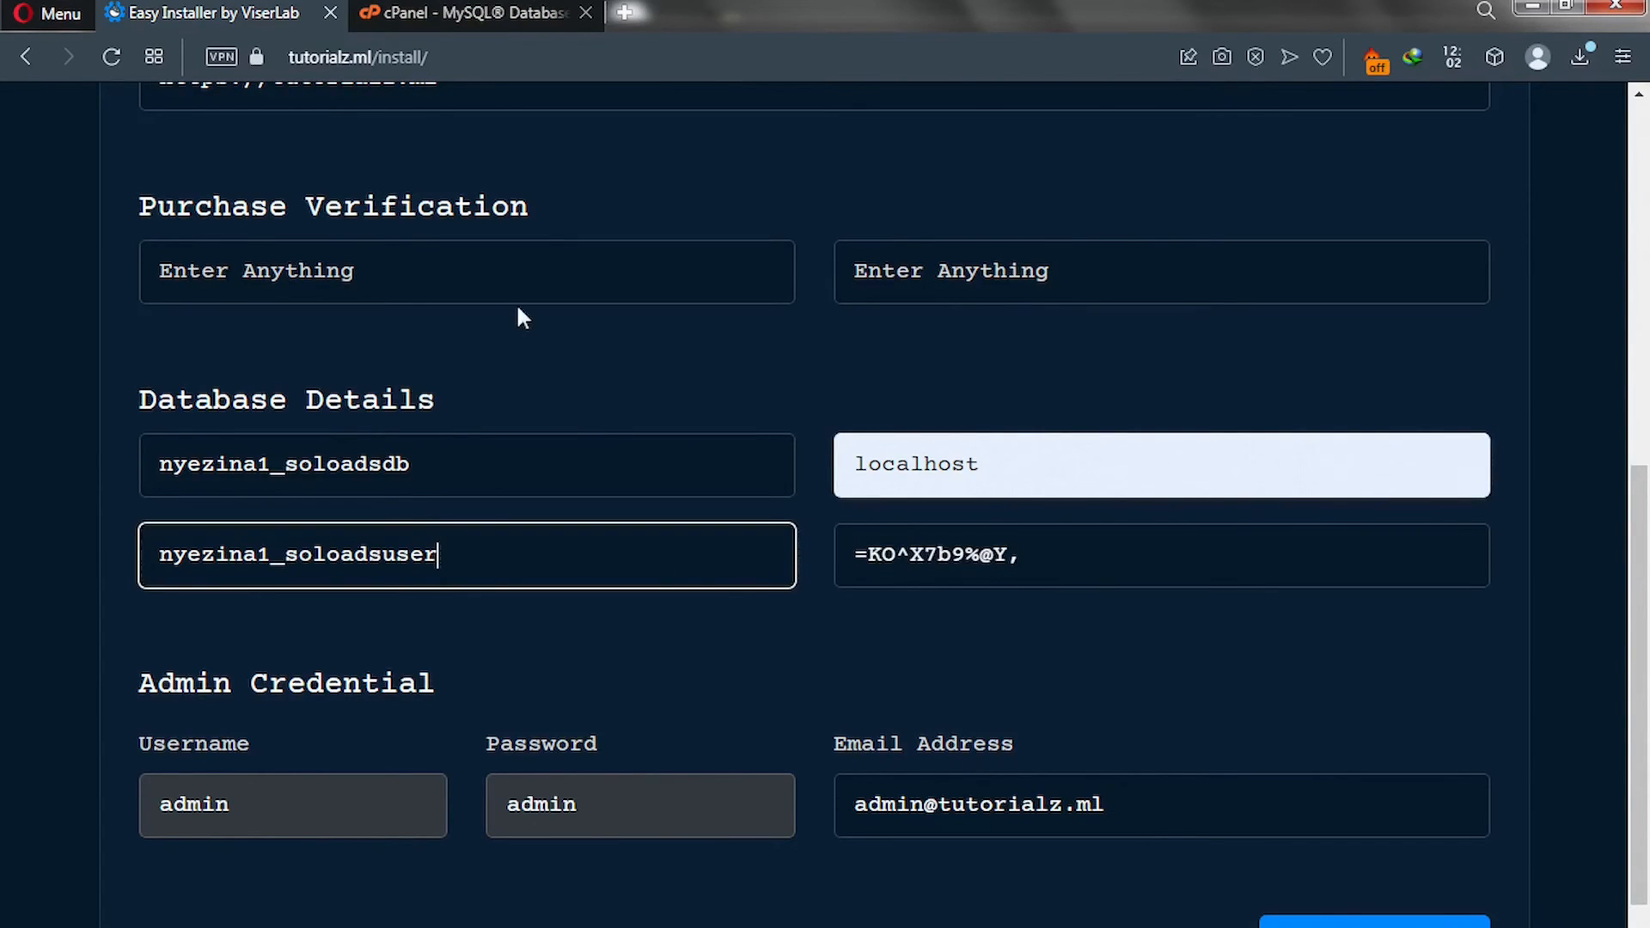
Fill both purchase verification fields with the purchase code.
left_click(474, 261)
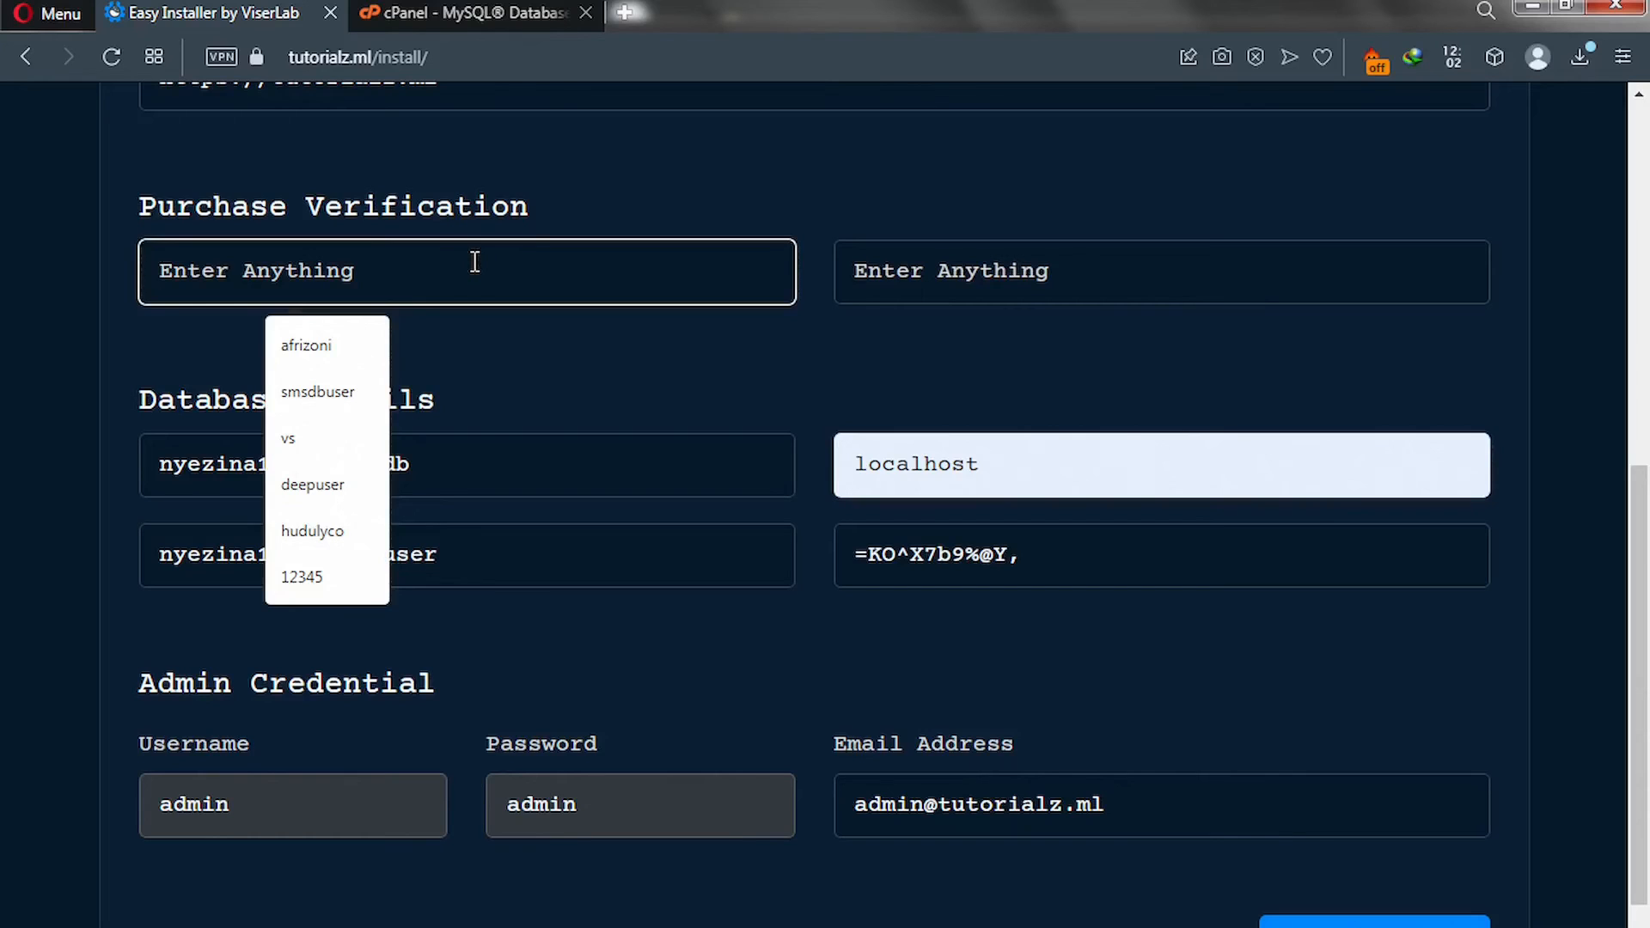
key("ctrl+v")
left_click(965, 288)
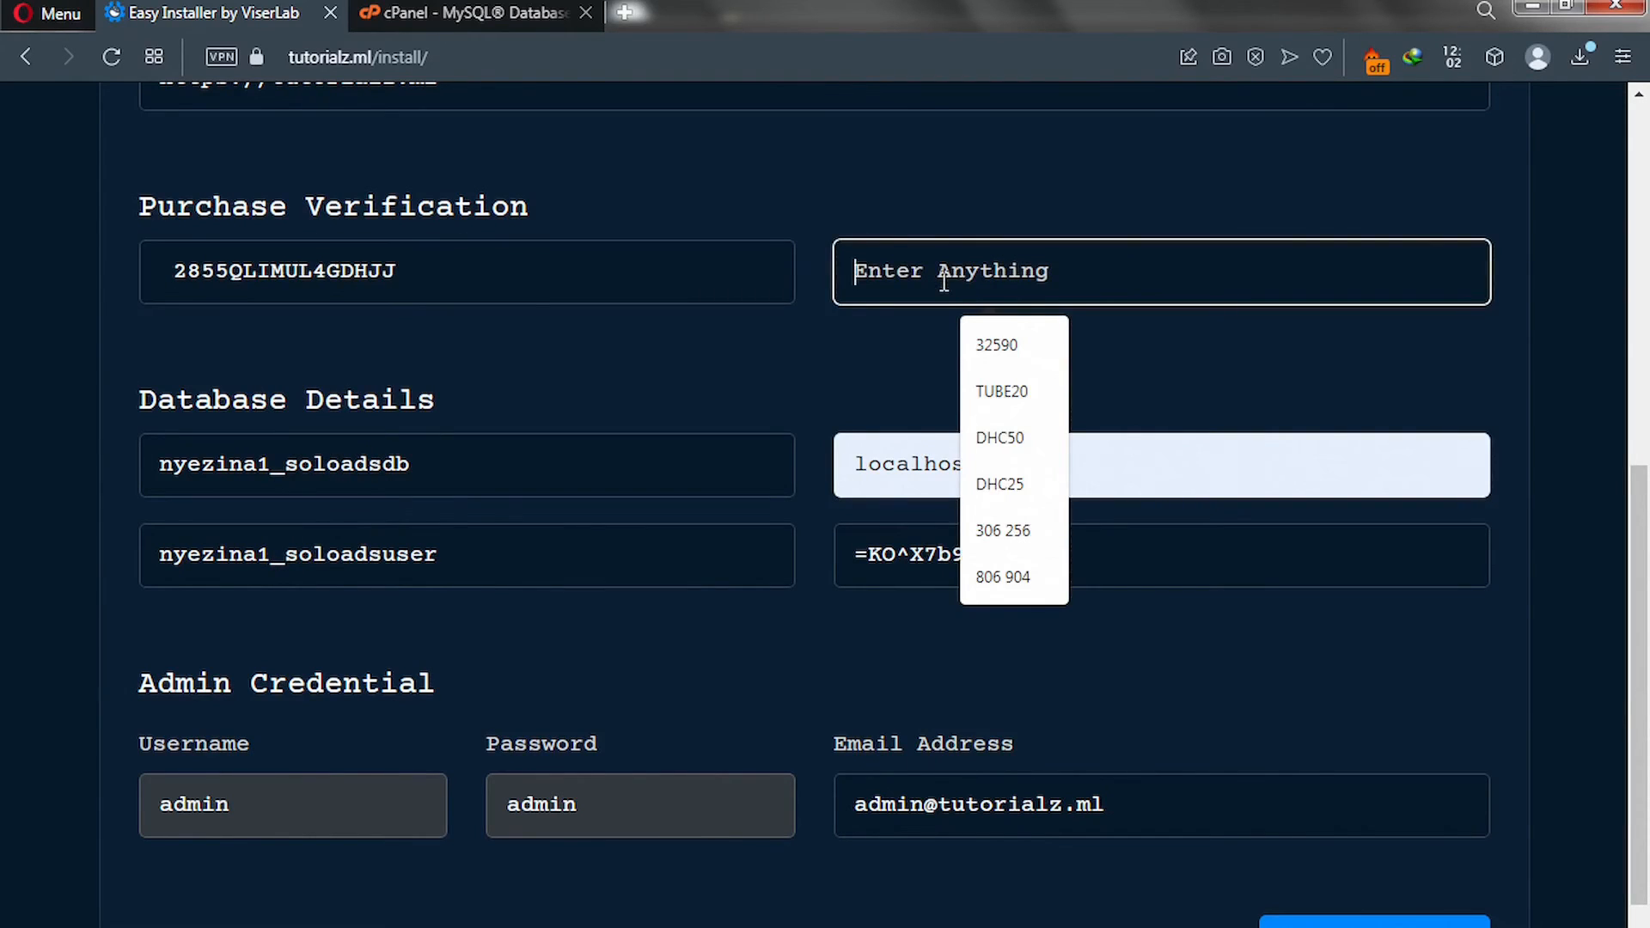
key("ctrl+v")
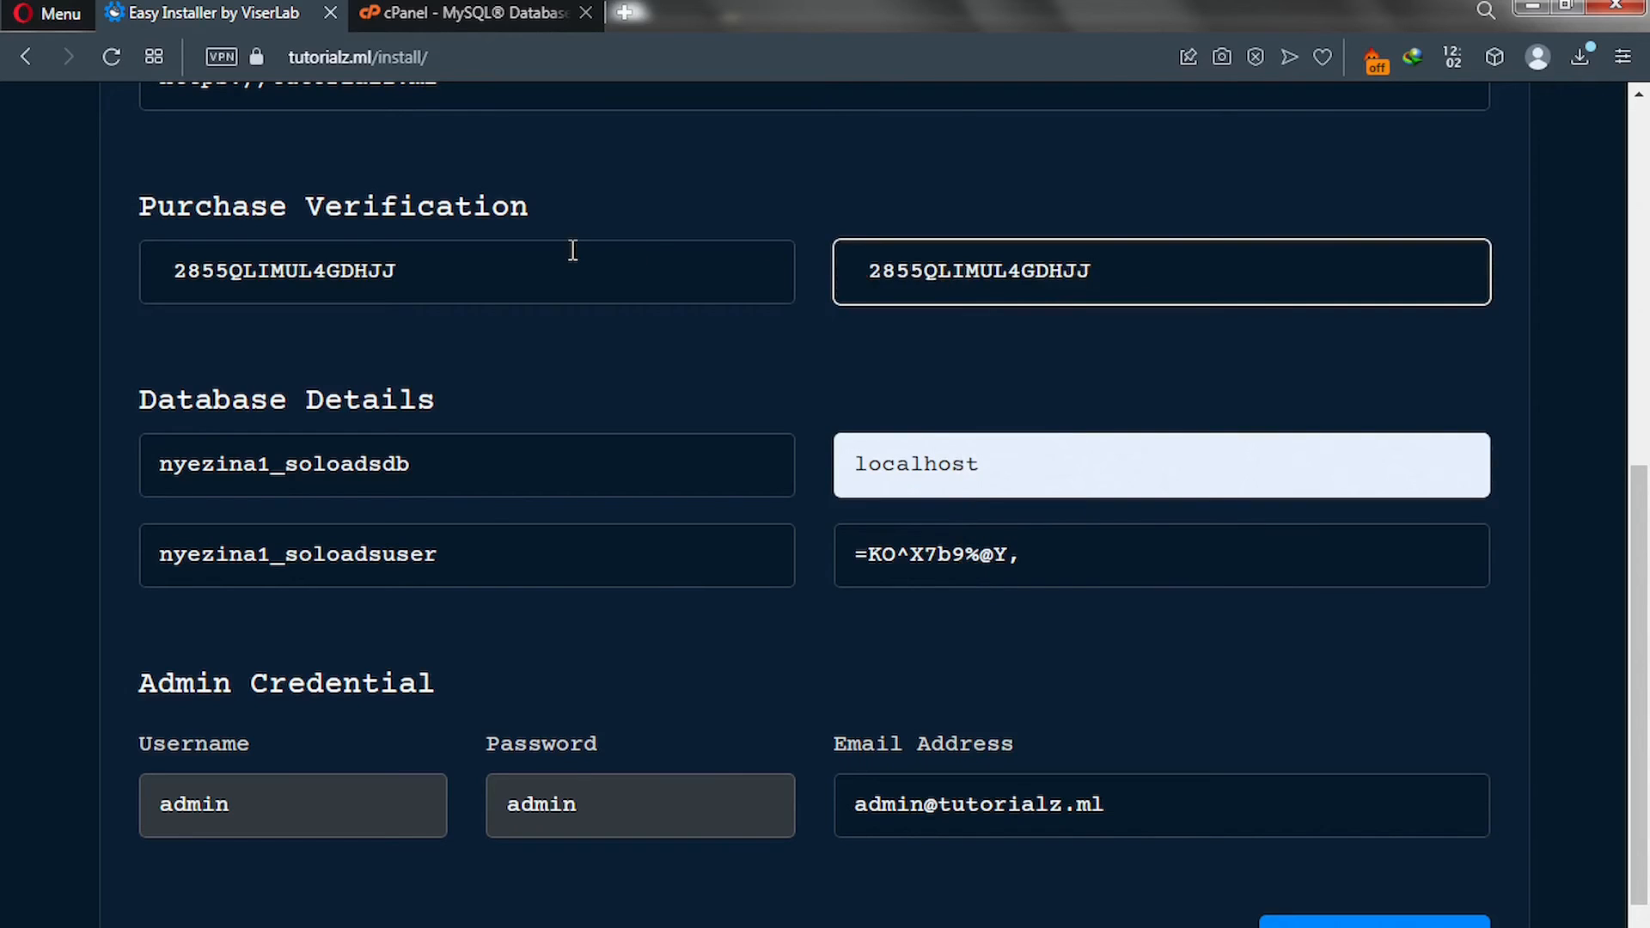
left_click(498, 7)
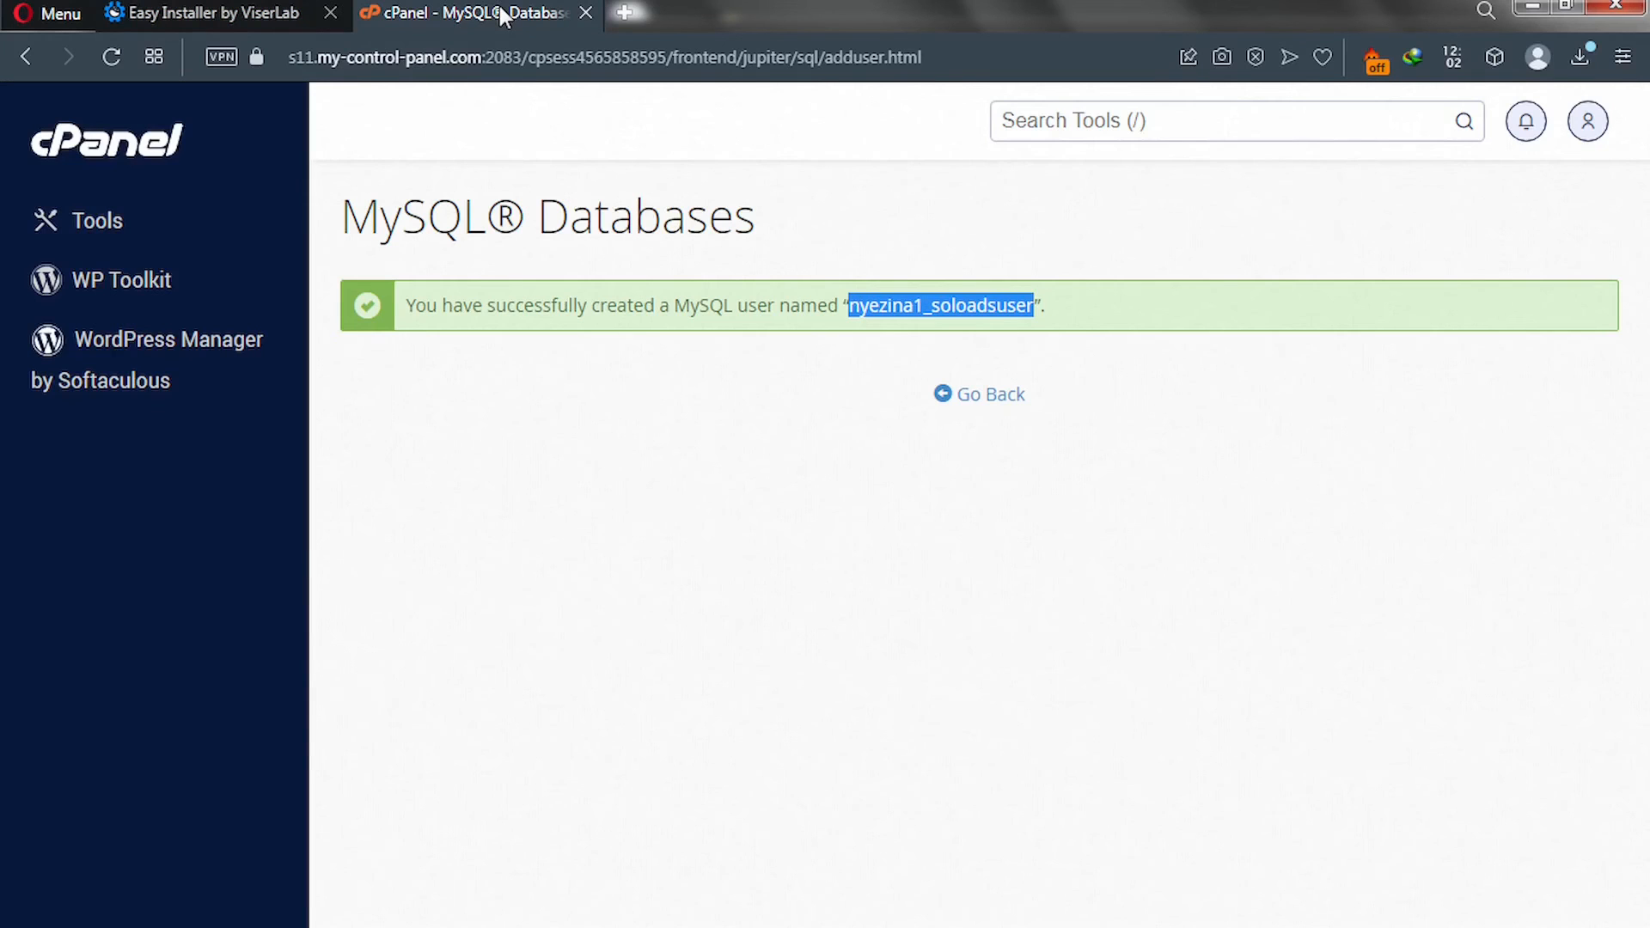
In Add User To Database, select user nyezina1_soloadsuser and database nyezina1_soloadsdb.
left_click(981, 404)
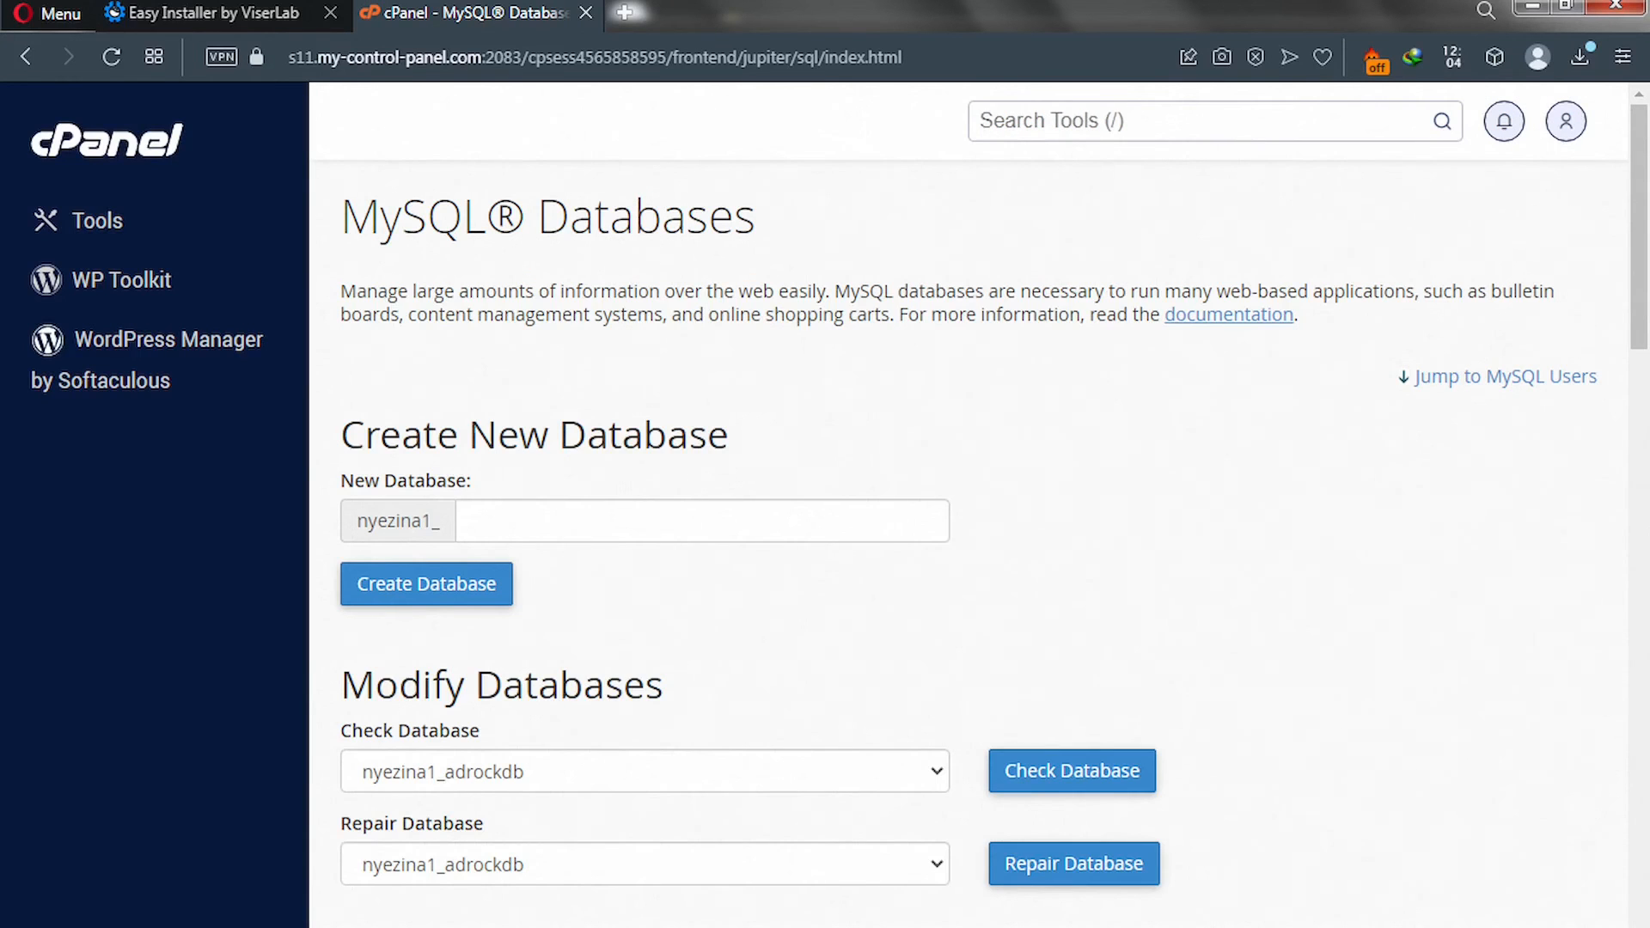
scroll(725, 633, "down", 5)
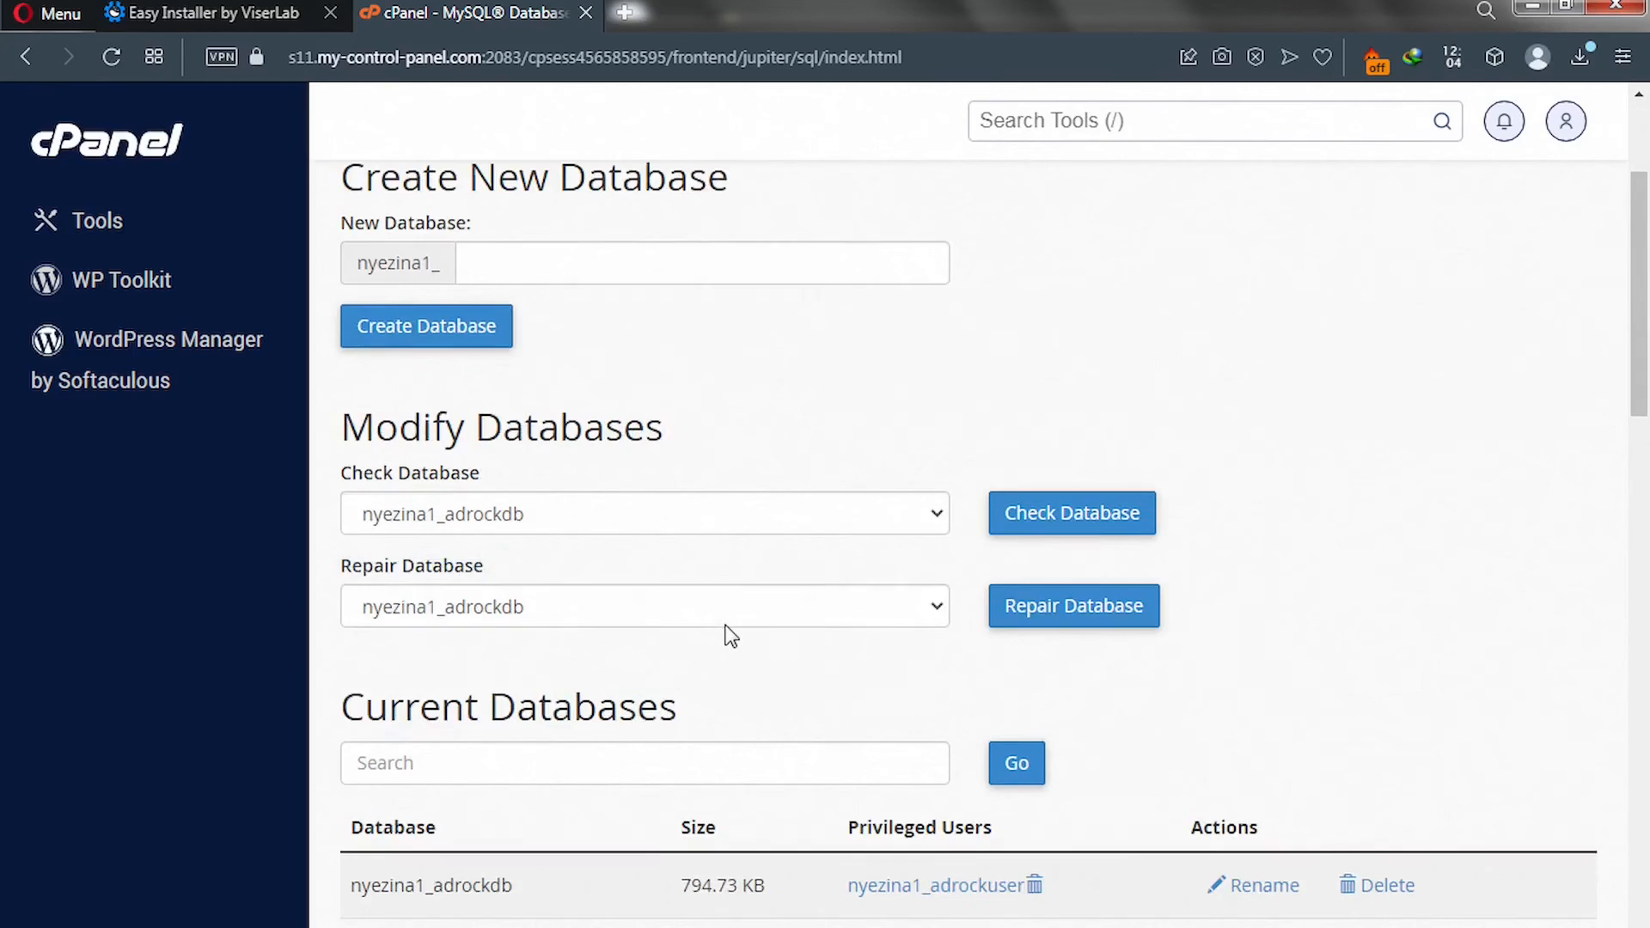
scroll(730, 635, "down", 13)
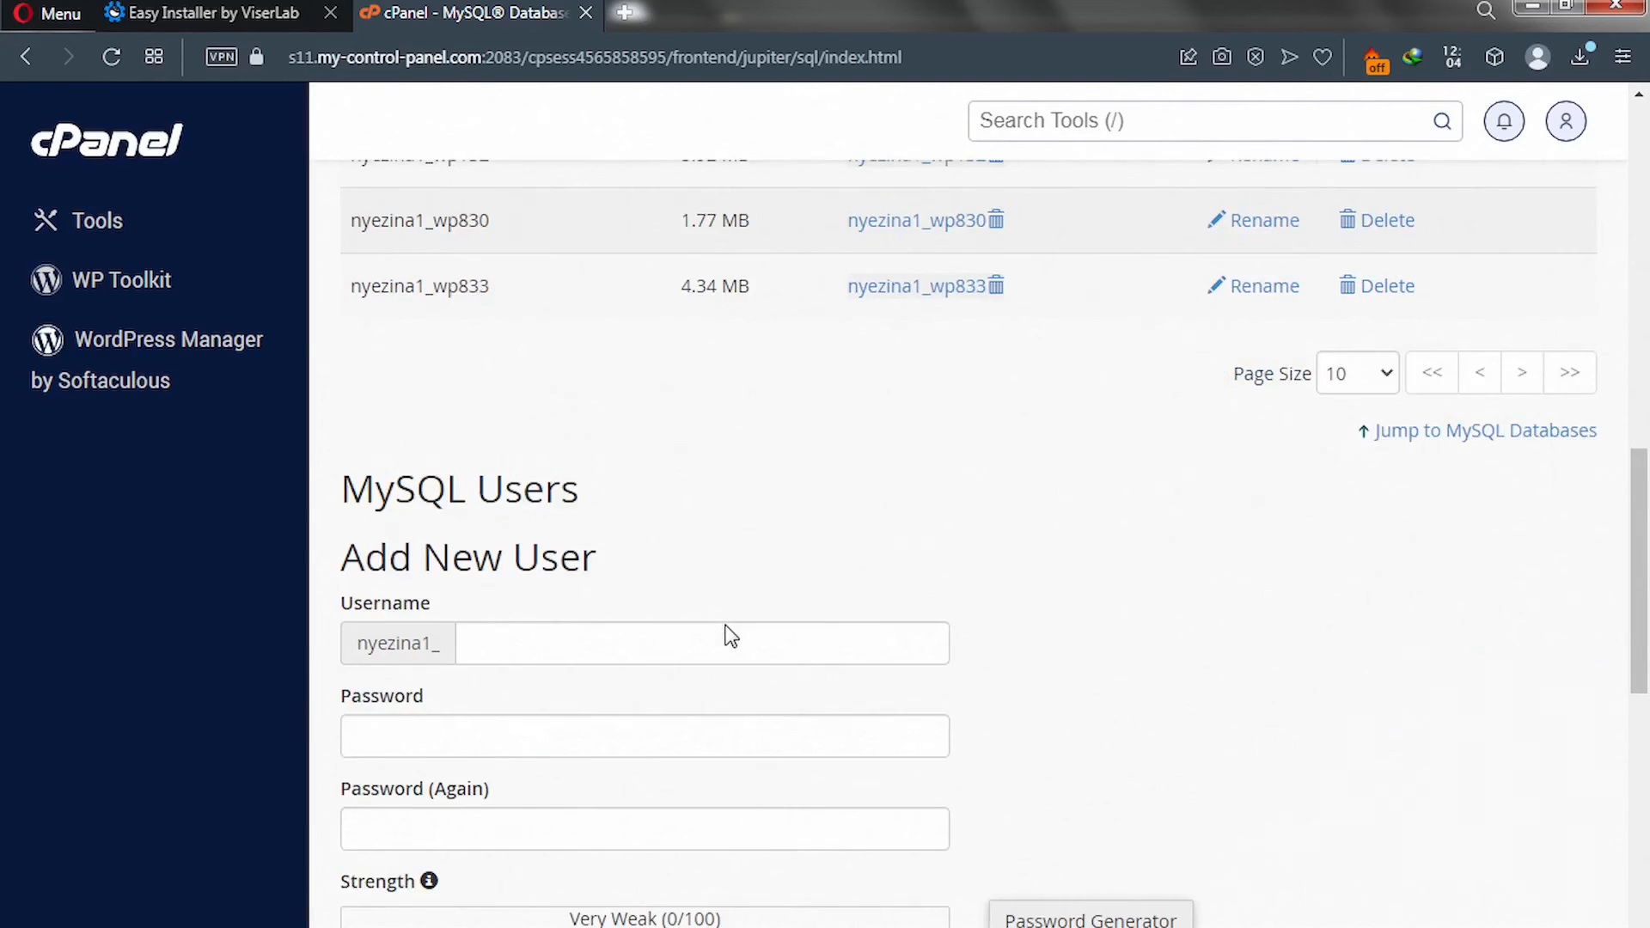
scroll(730, 636, "down", 8)
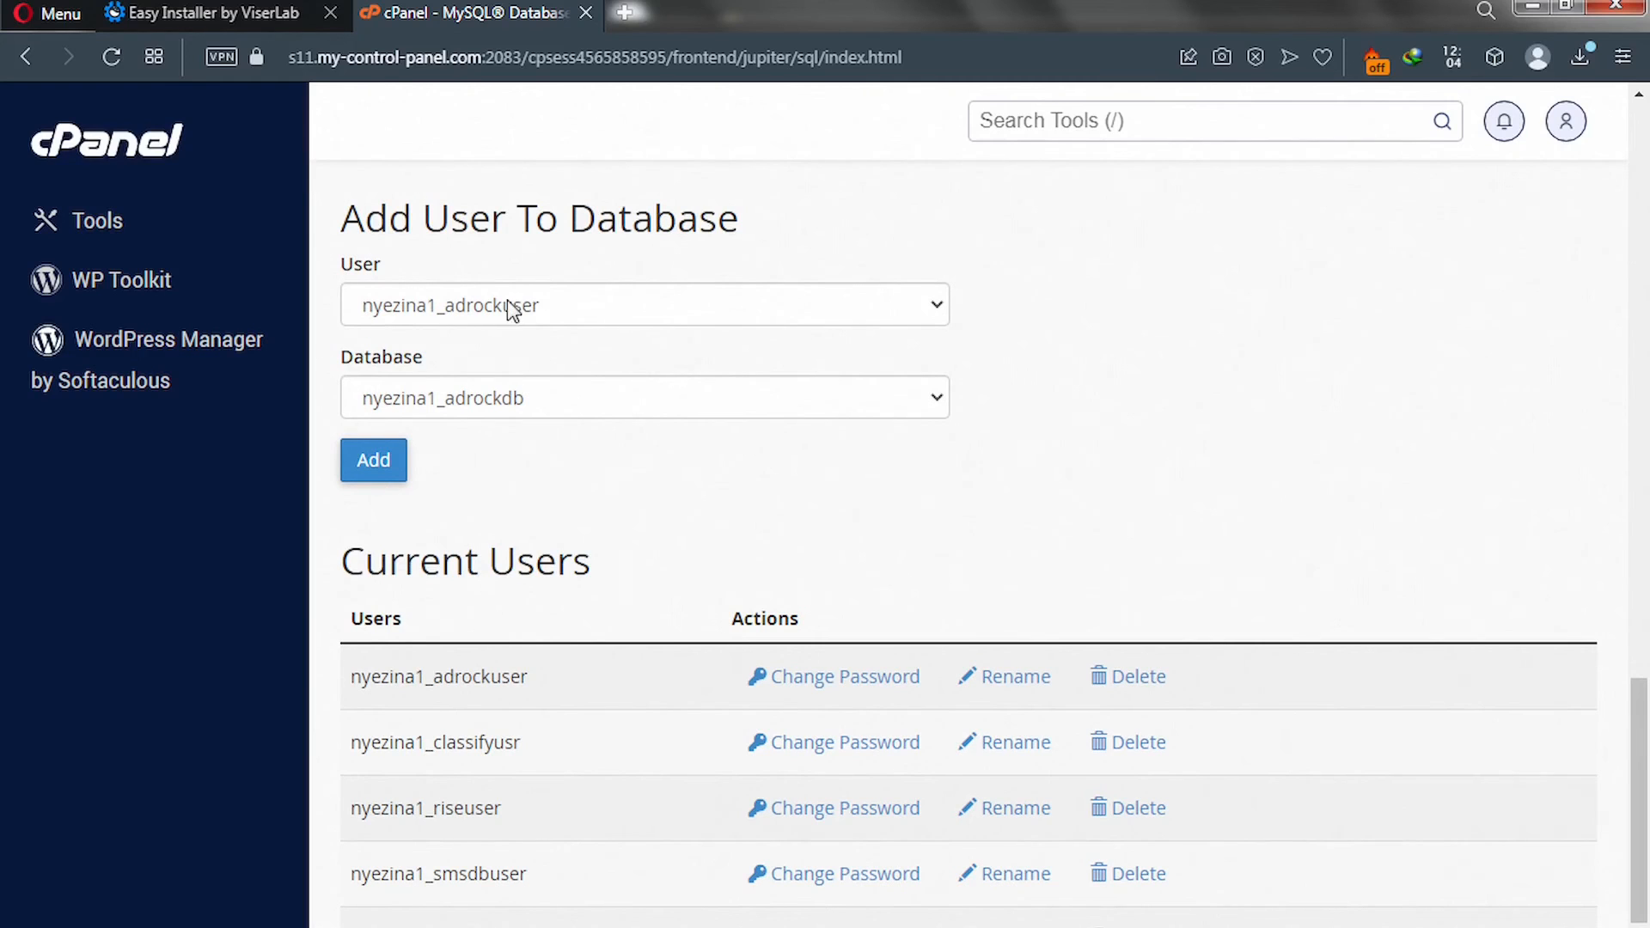
left_click(565, 309)
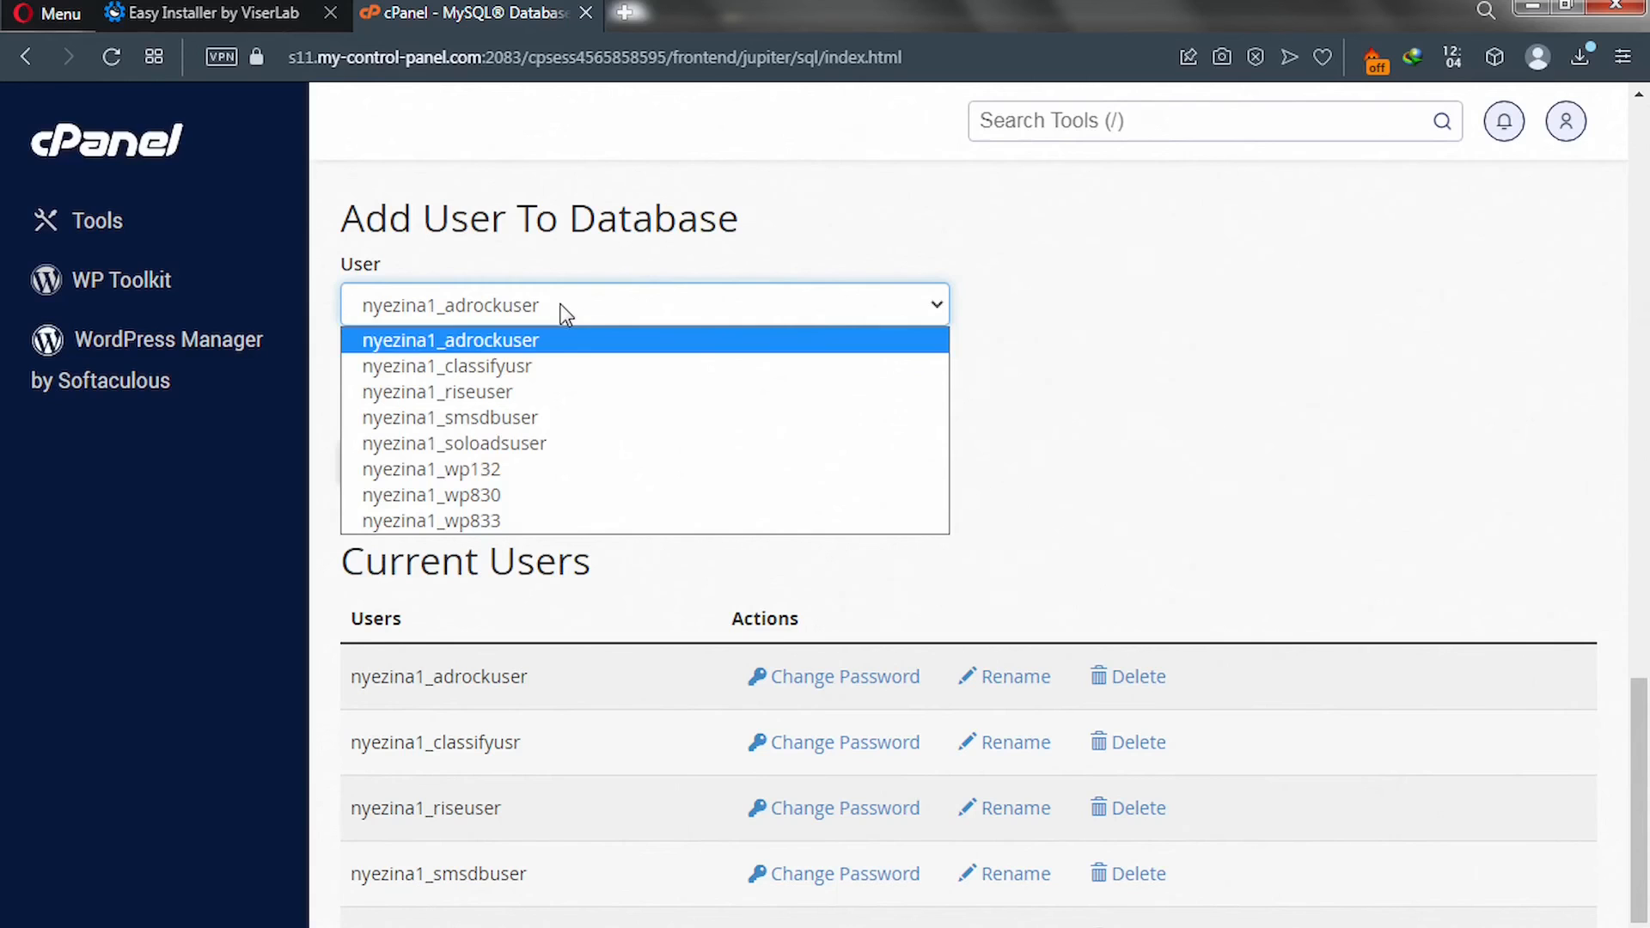
left_click(538, 442)
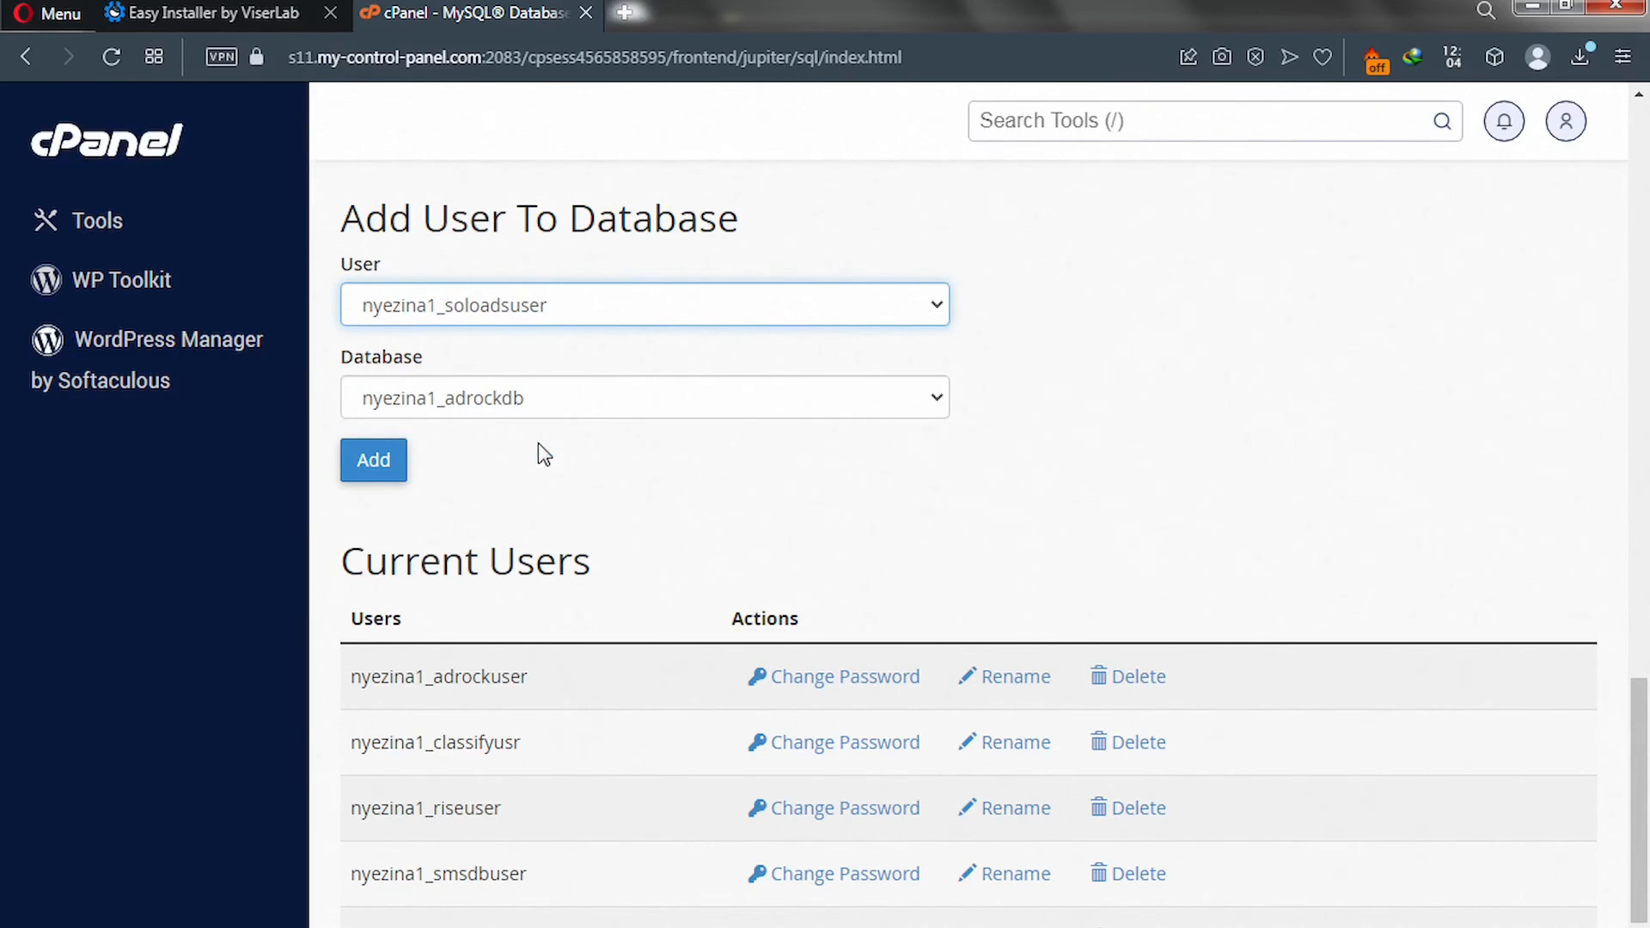
left_click(576, 401)
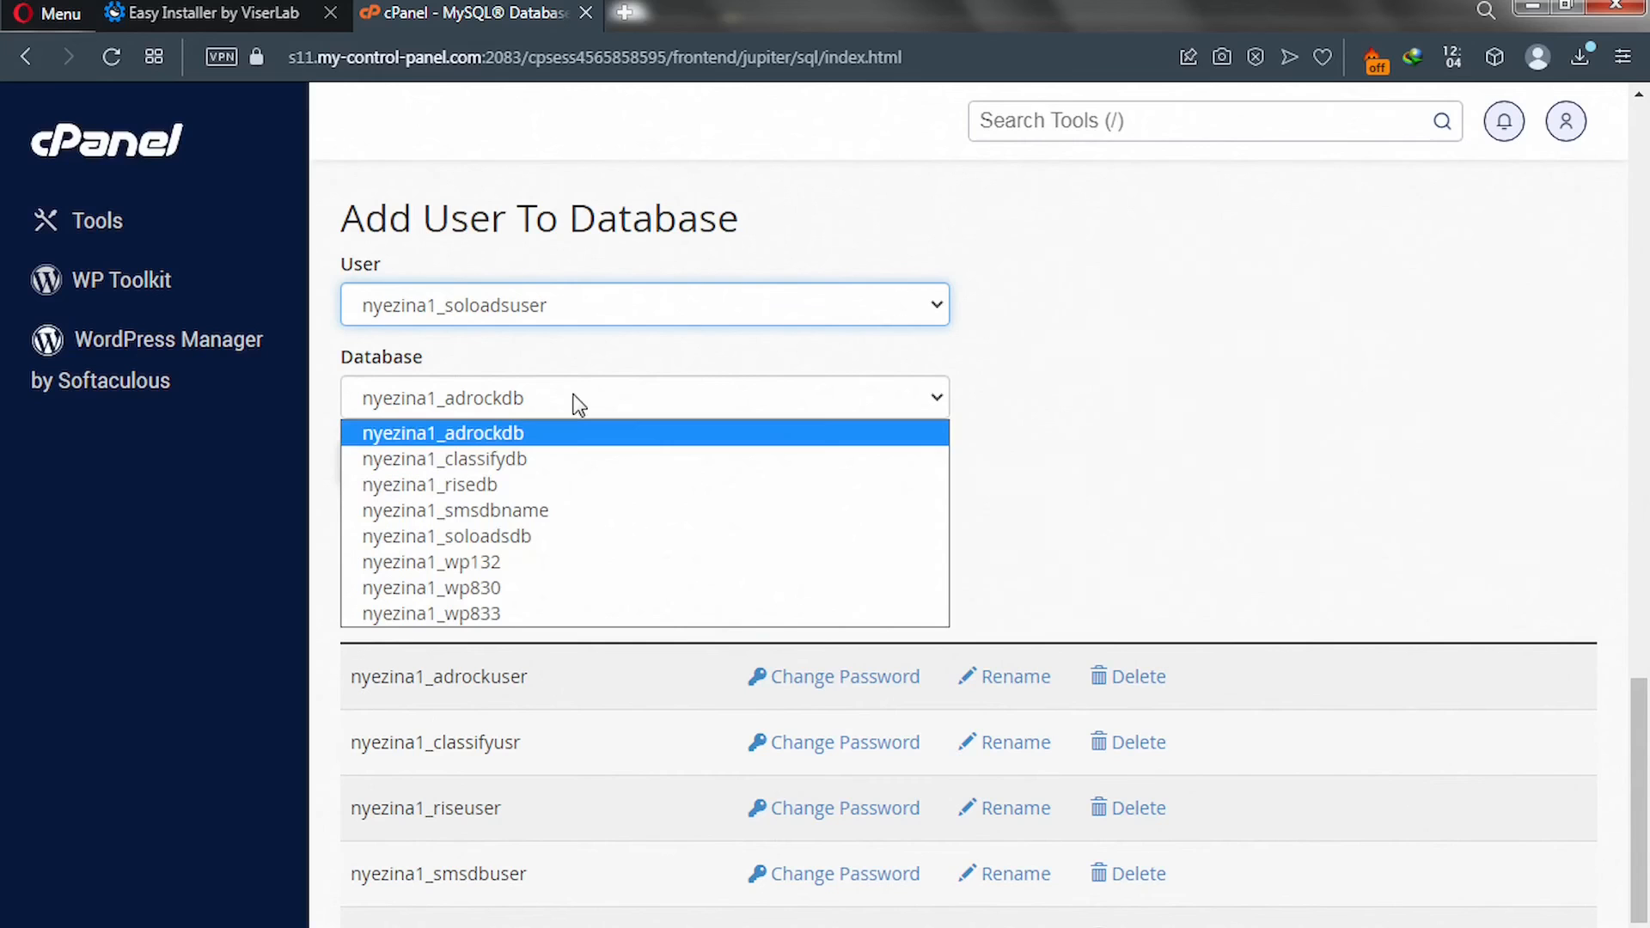
left_click(578, 534)
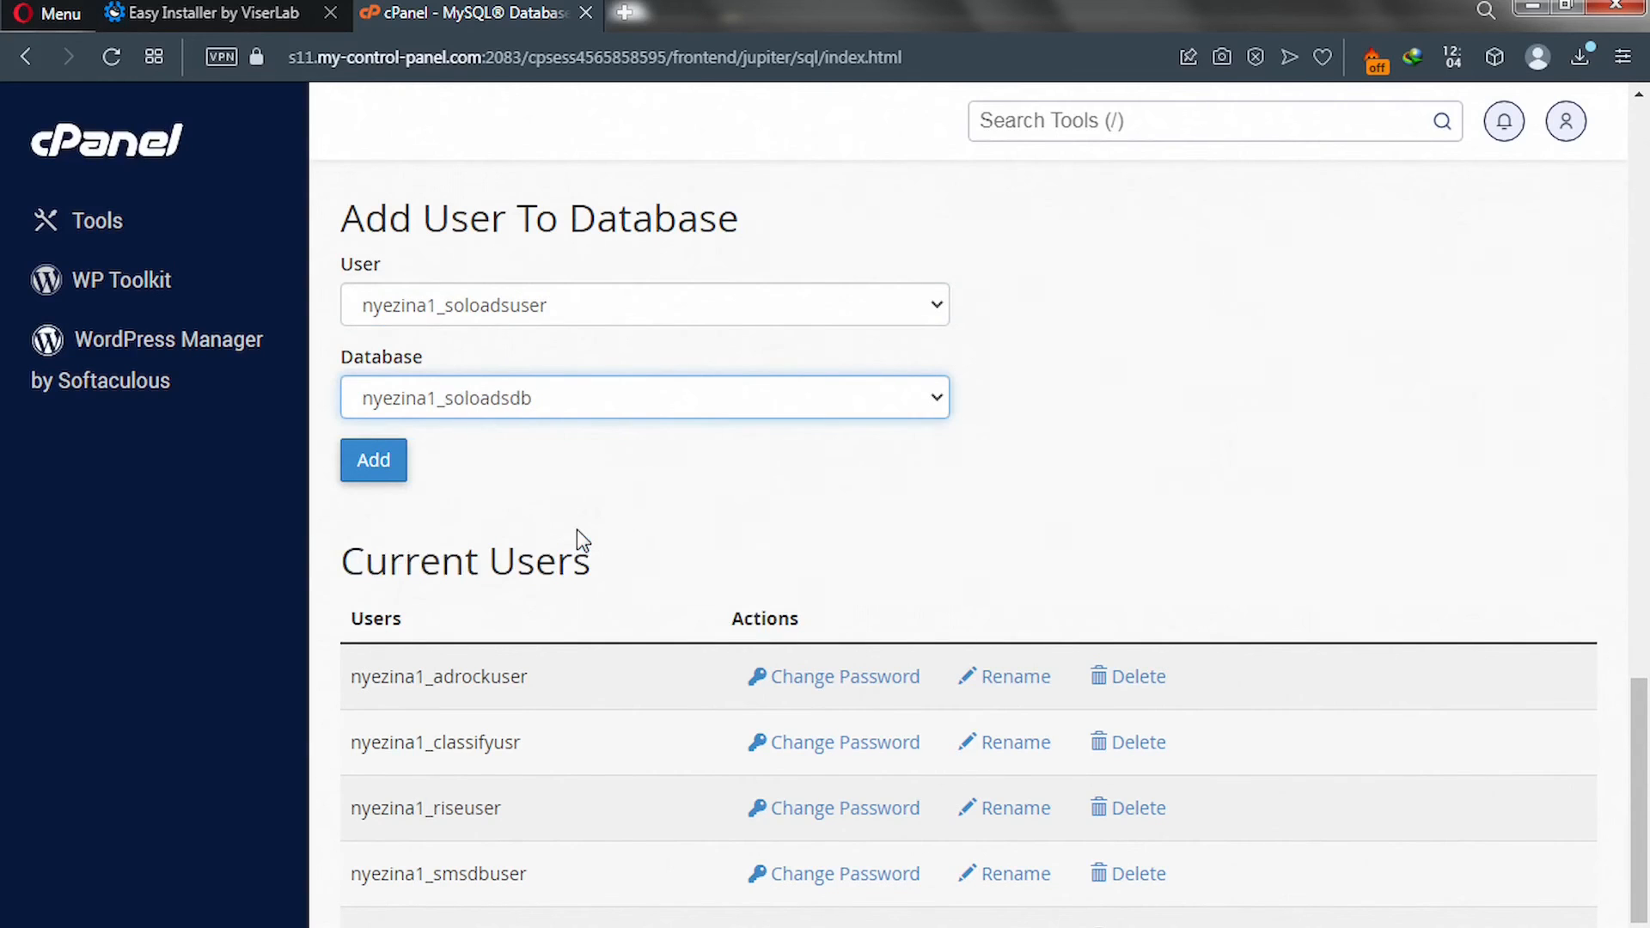
Add nyezina1_soloadsuser to nyezina1_soloadsdb with ALL PRIVILEGES and save the changes.
left_click(384, 471)
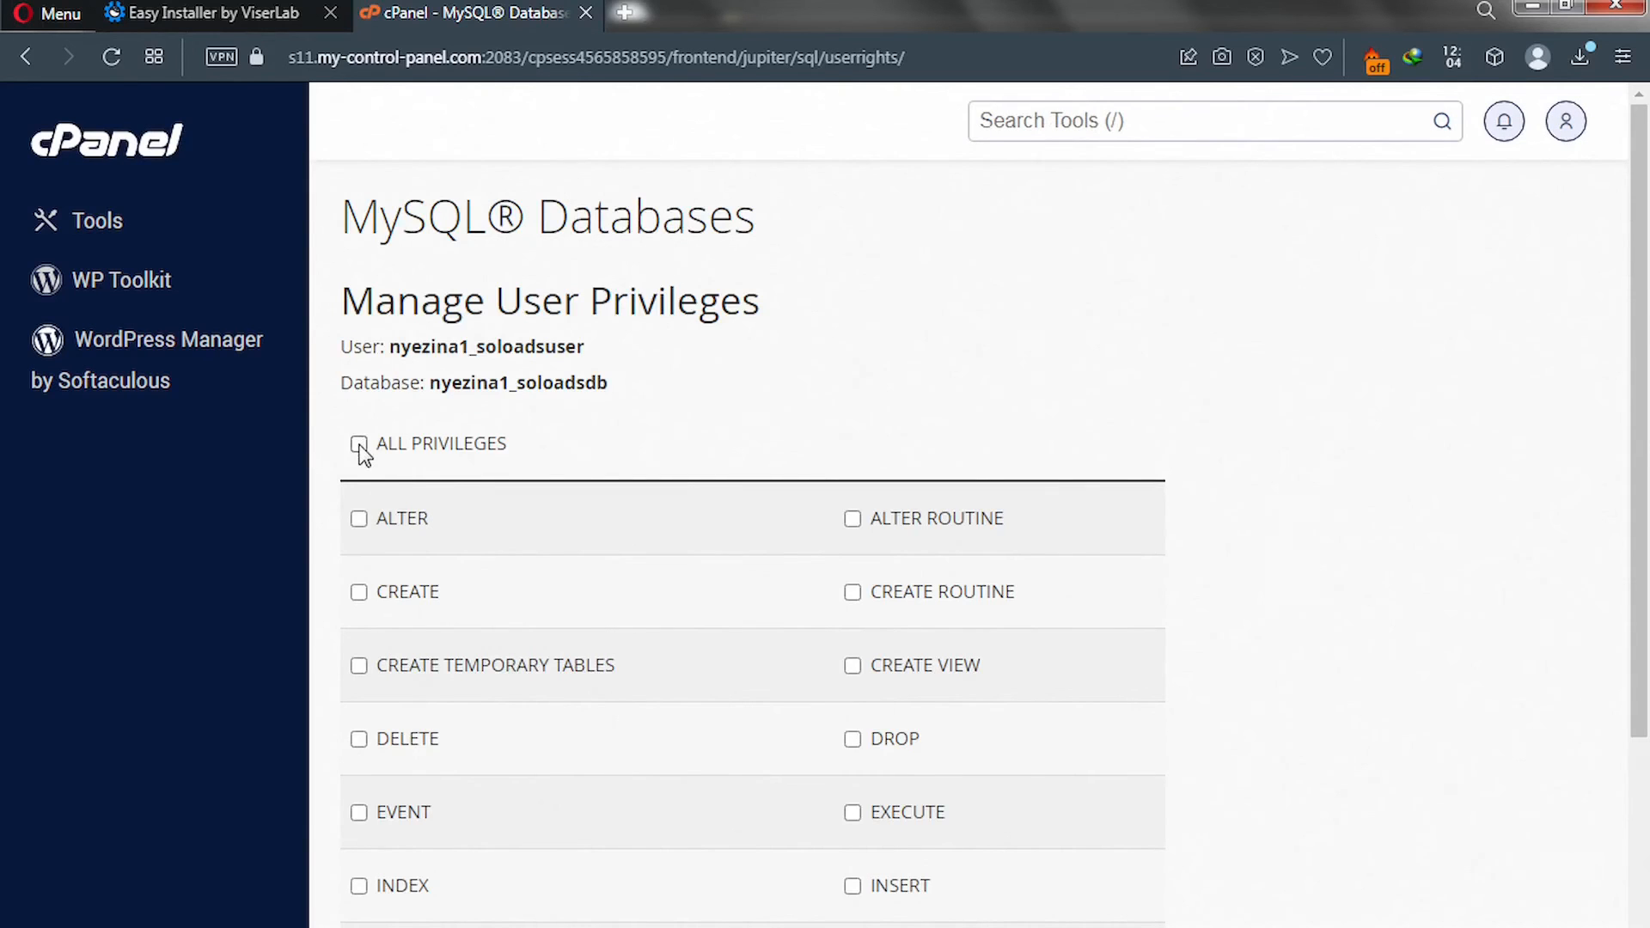
left_click(359, 444)
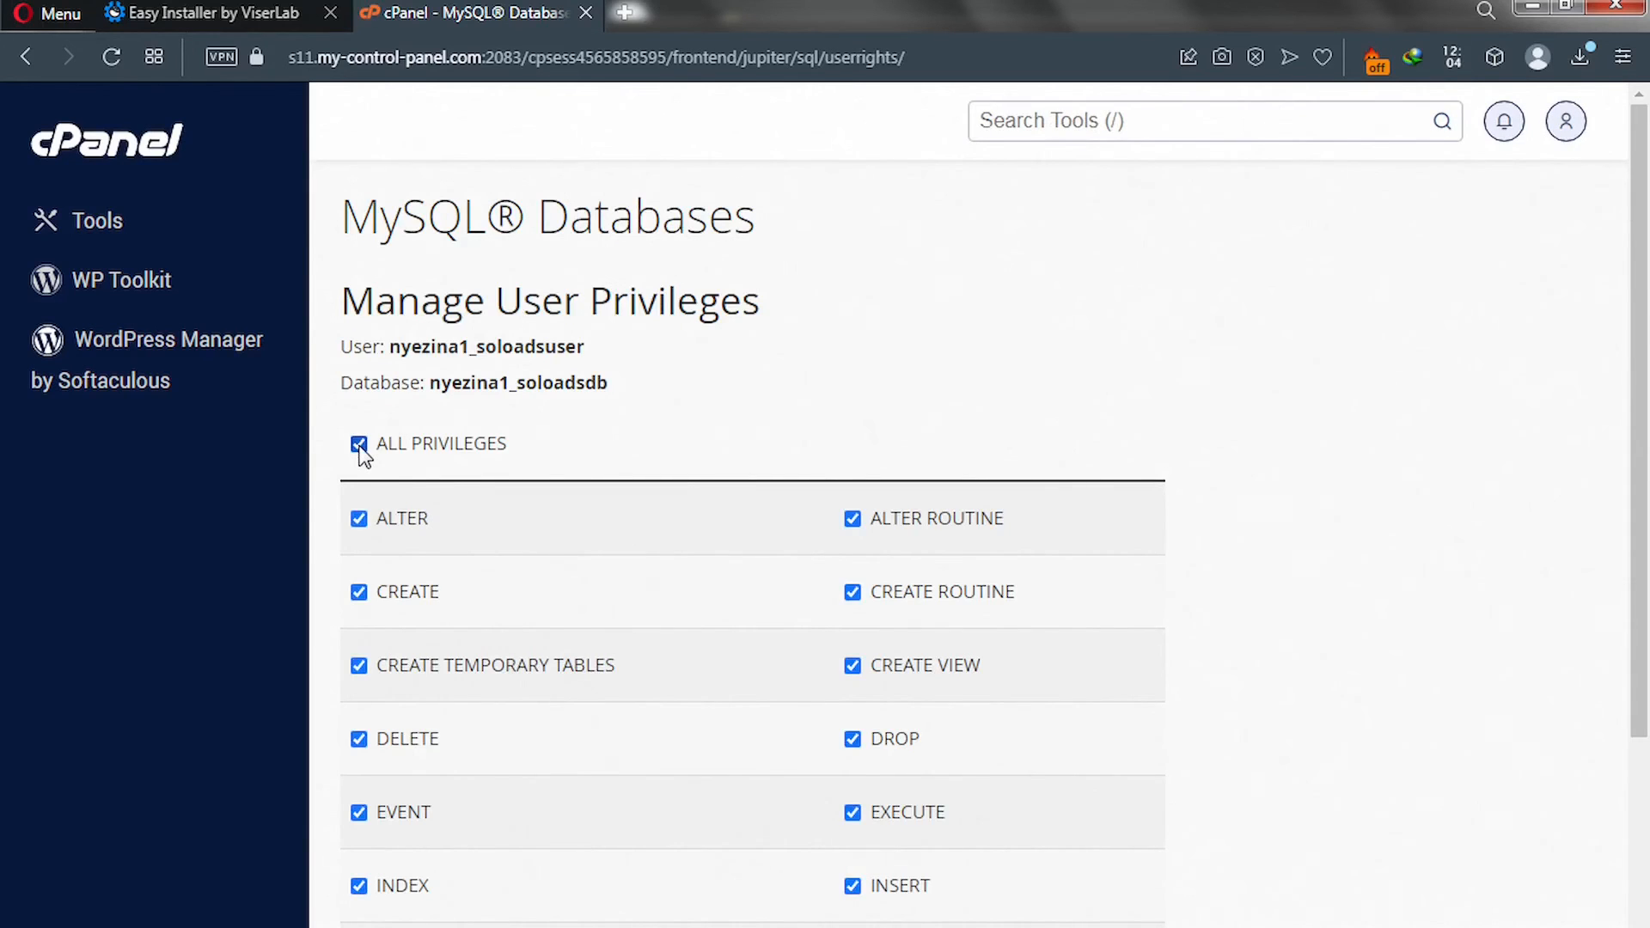
scroll(368, 450, "down", 5)
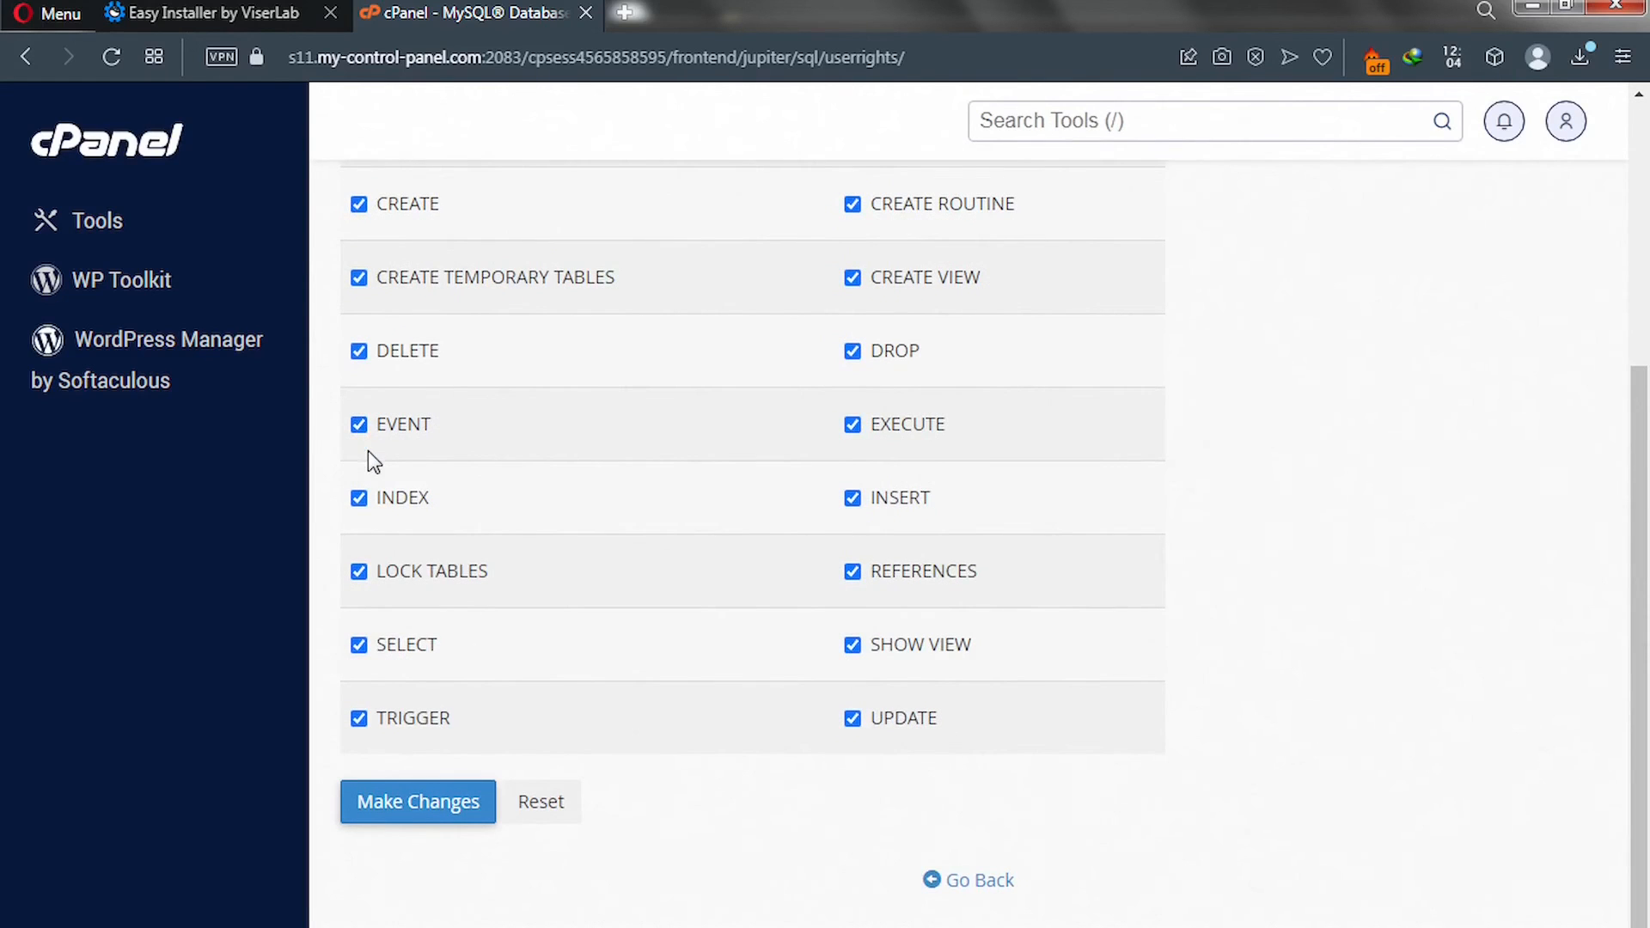
left_click(415, 808)
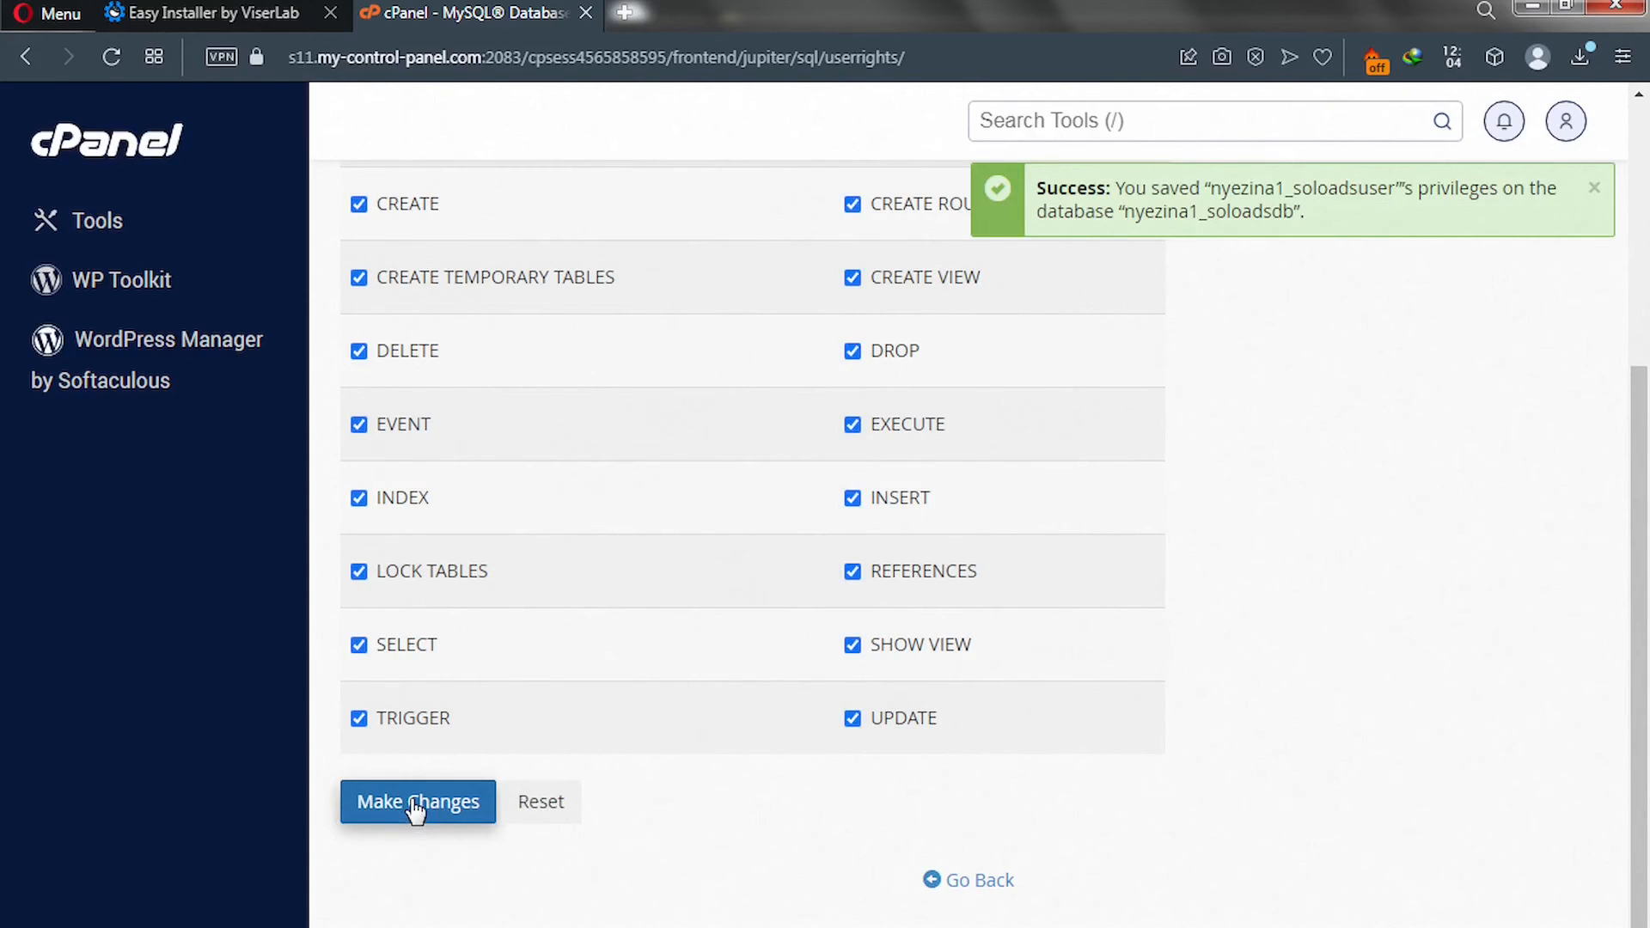
left_click(246, 21)
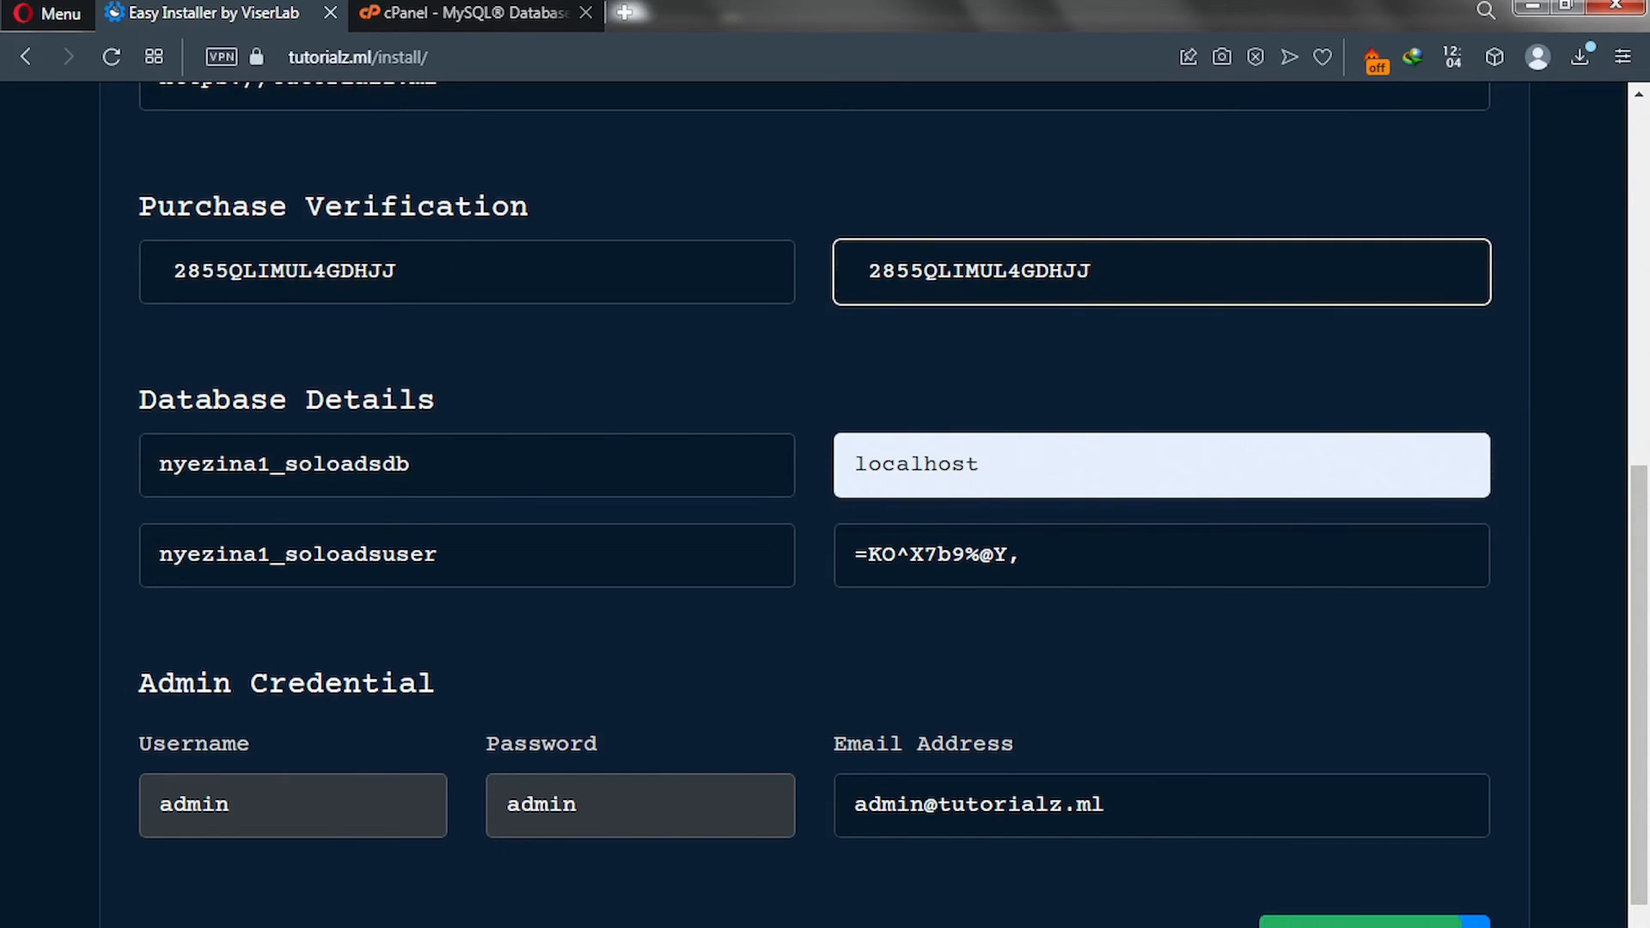
Submit the installer form to complete installation, then open the website via GO TO WEBSITE.
left_click(1375, 922)
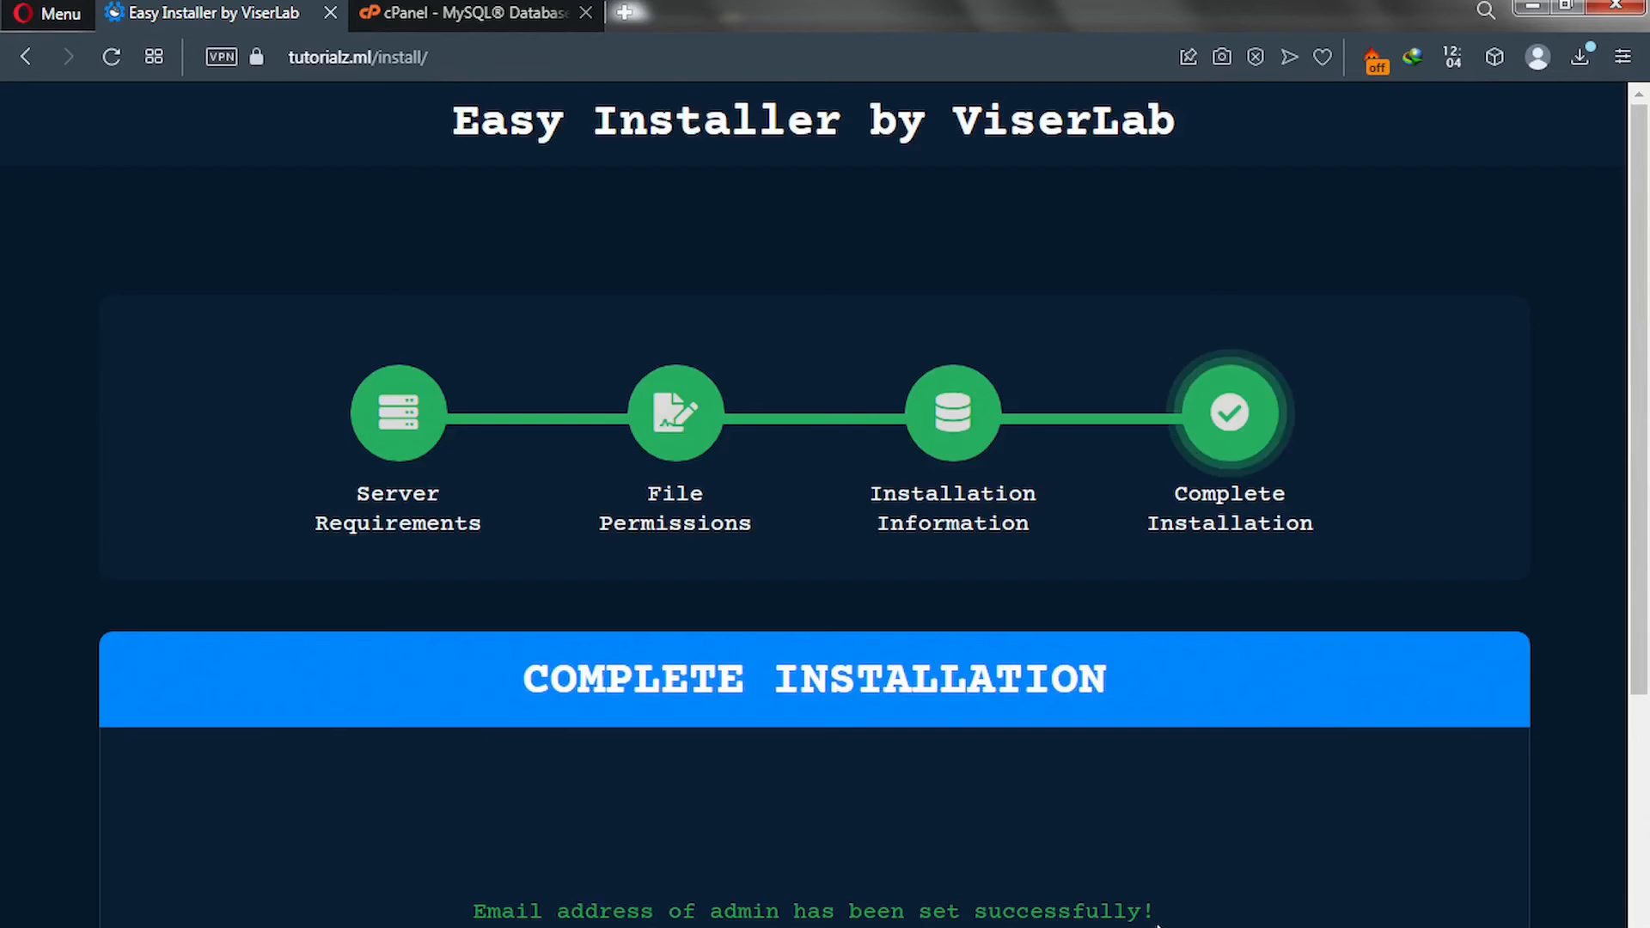
scroll(1042, 900, "down", 2)
scroll(1041, 907, "down", 5)
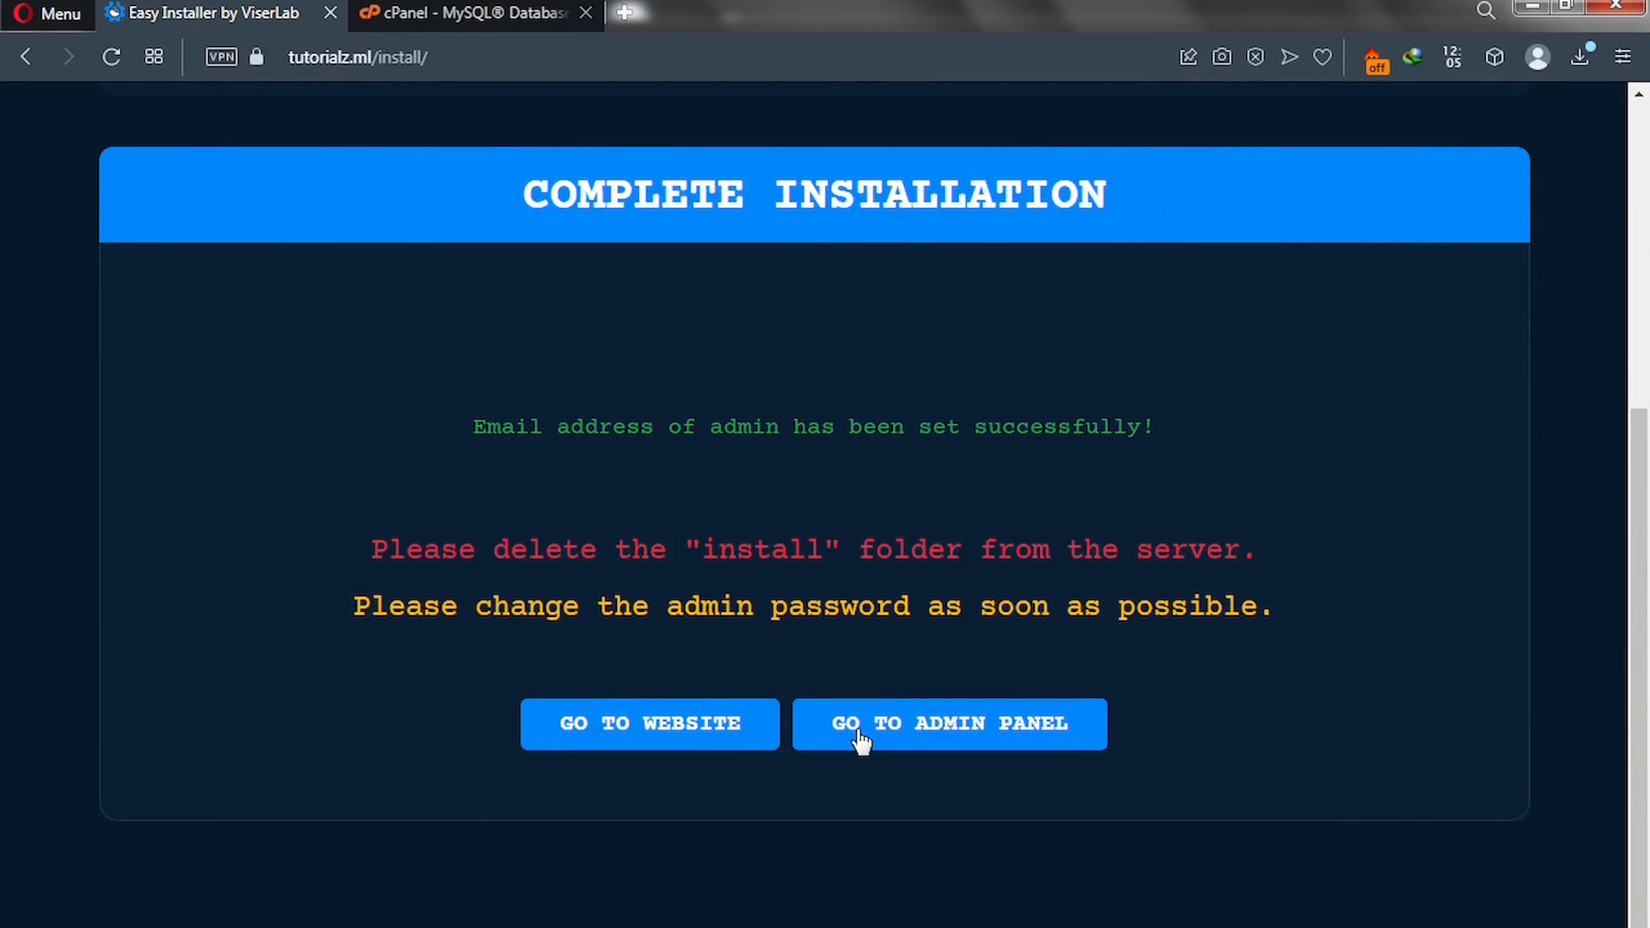
left_click(720, 737)
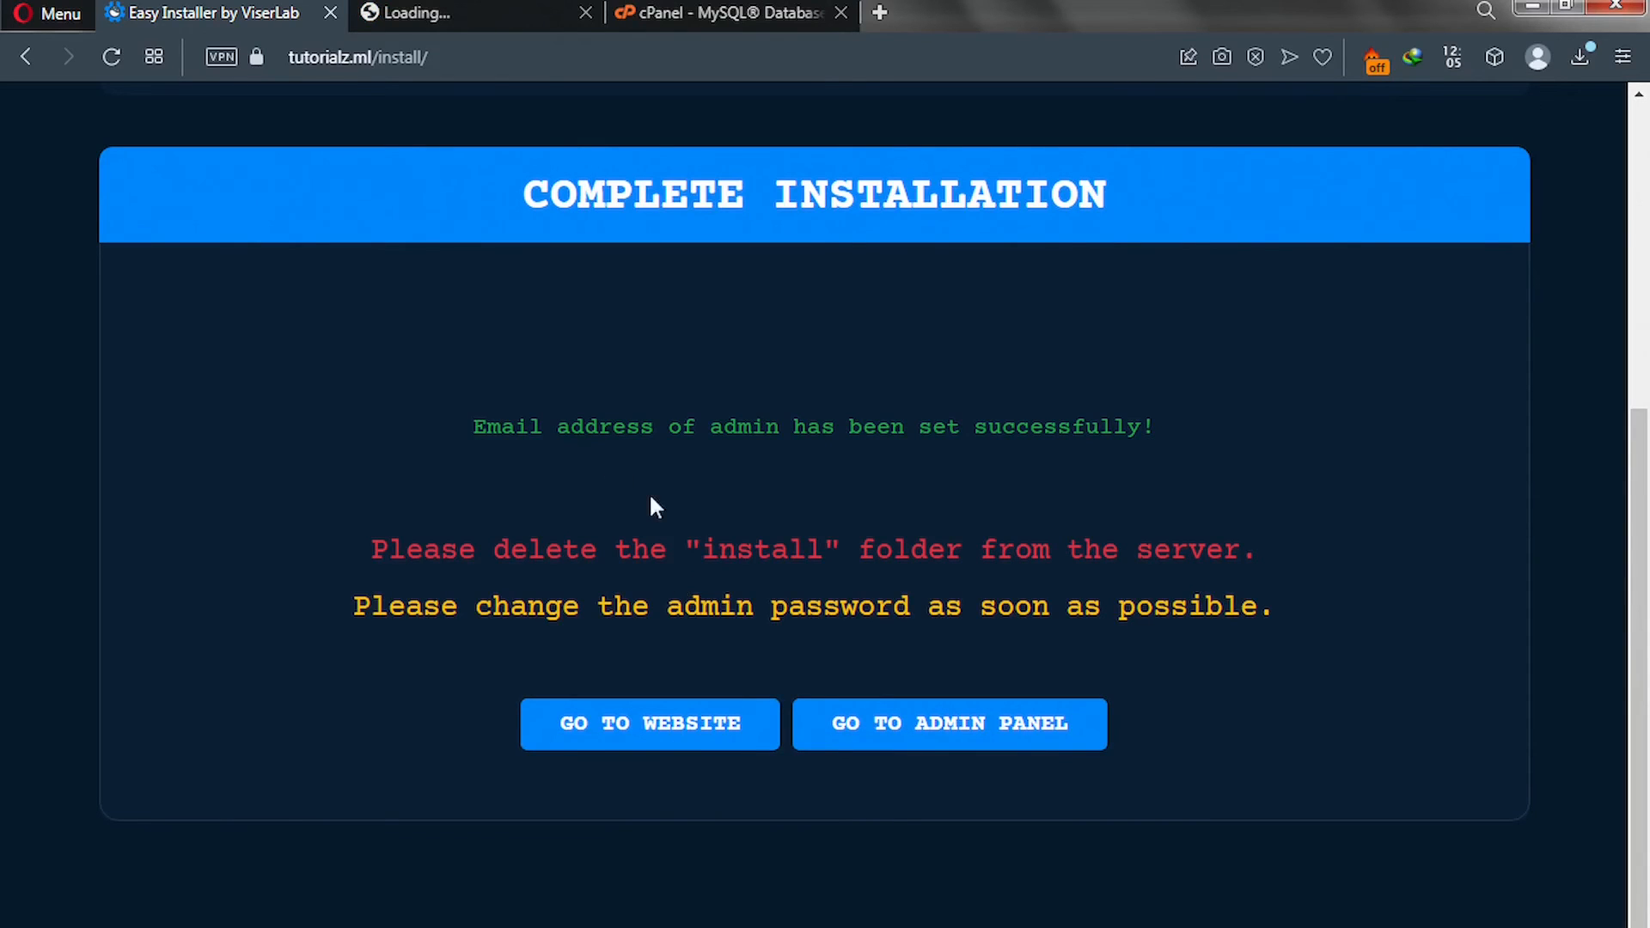
Open the admin panel, then browse the live AdsROCK homepage's ad formats and features sections.
left_click(911, 741)
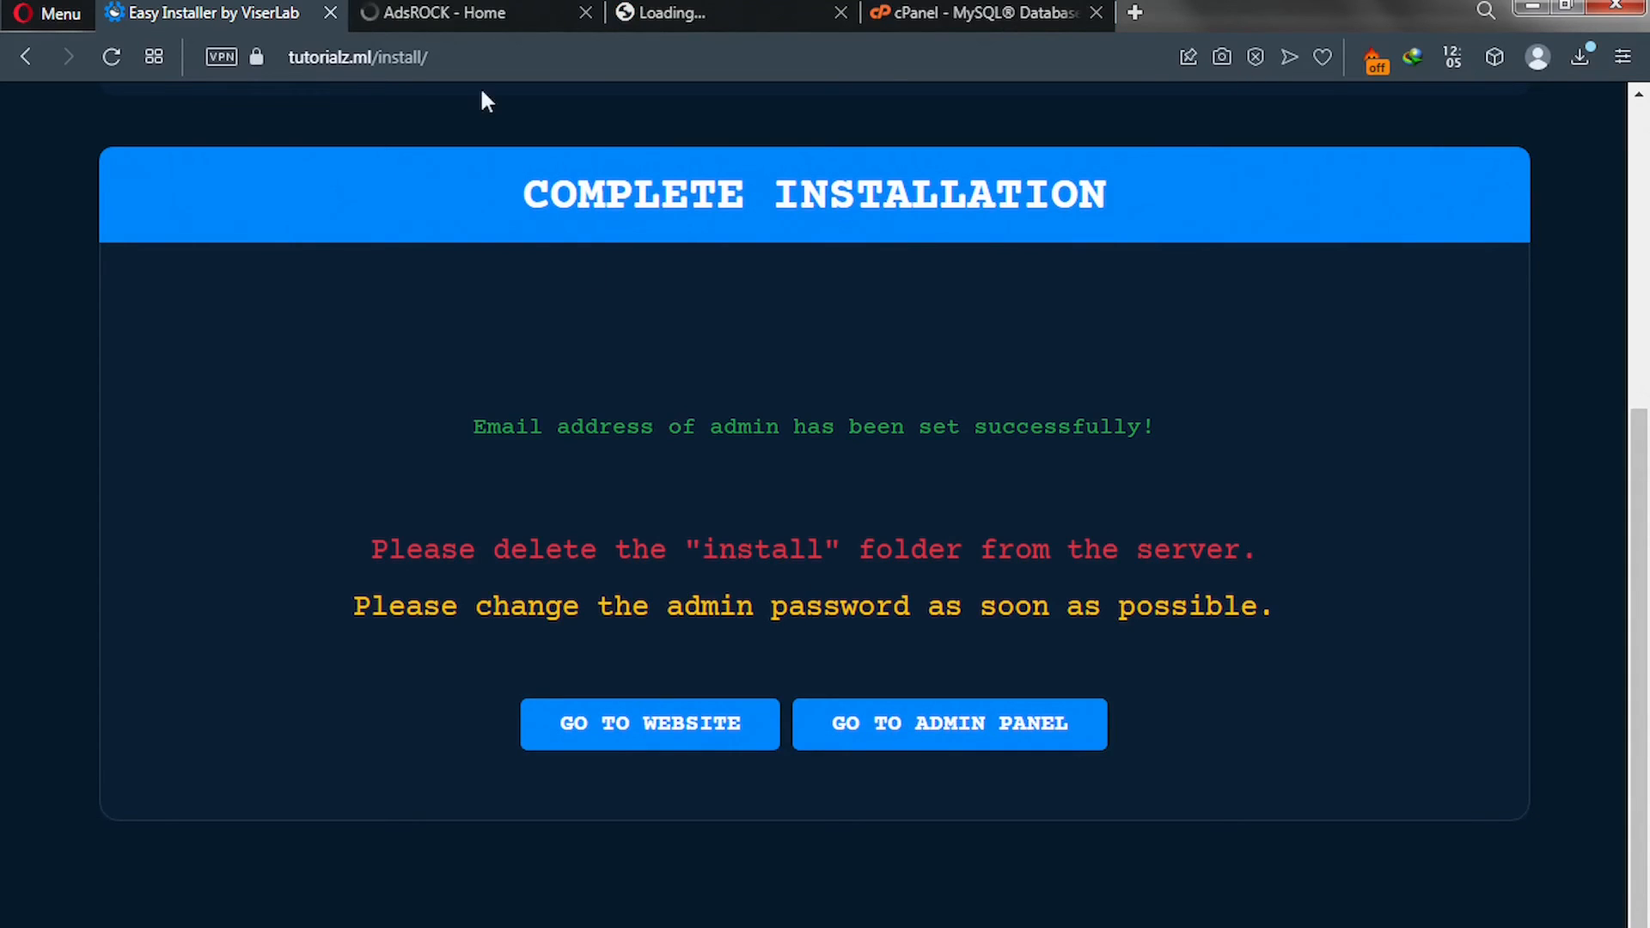
left_click(440, 10)
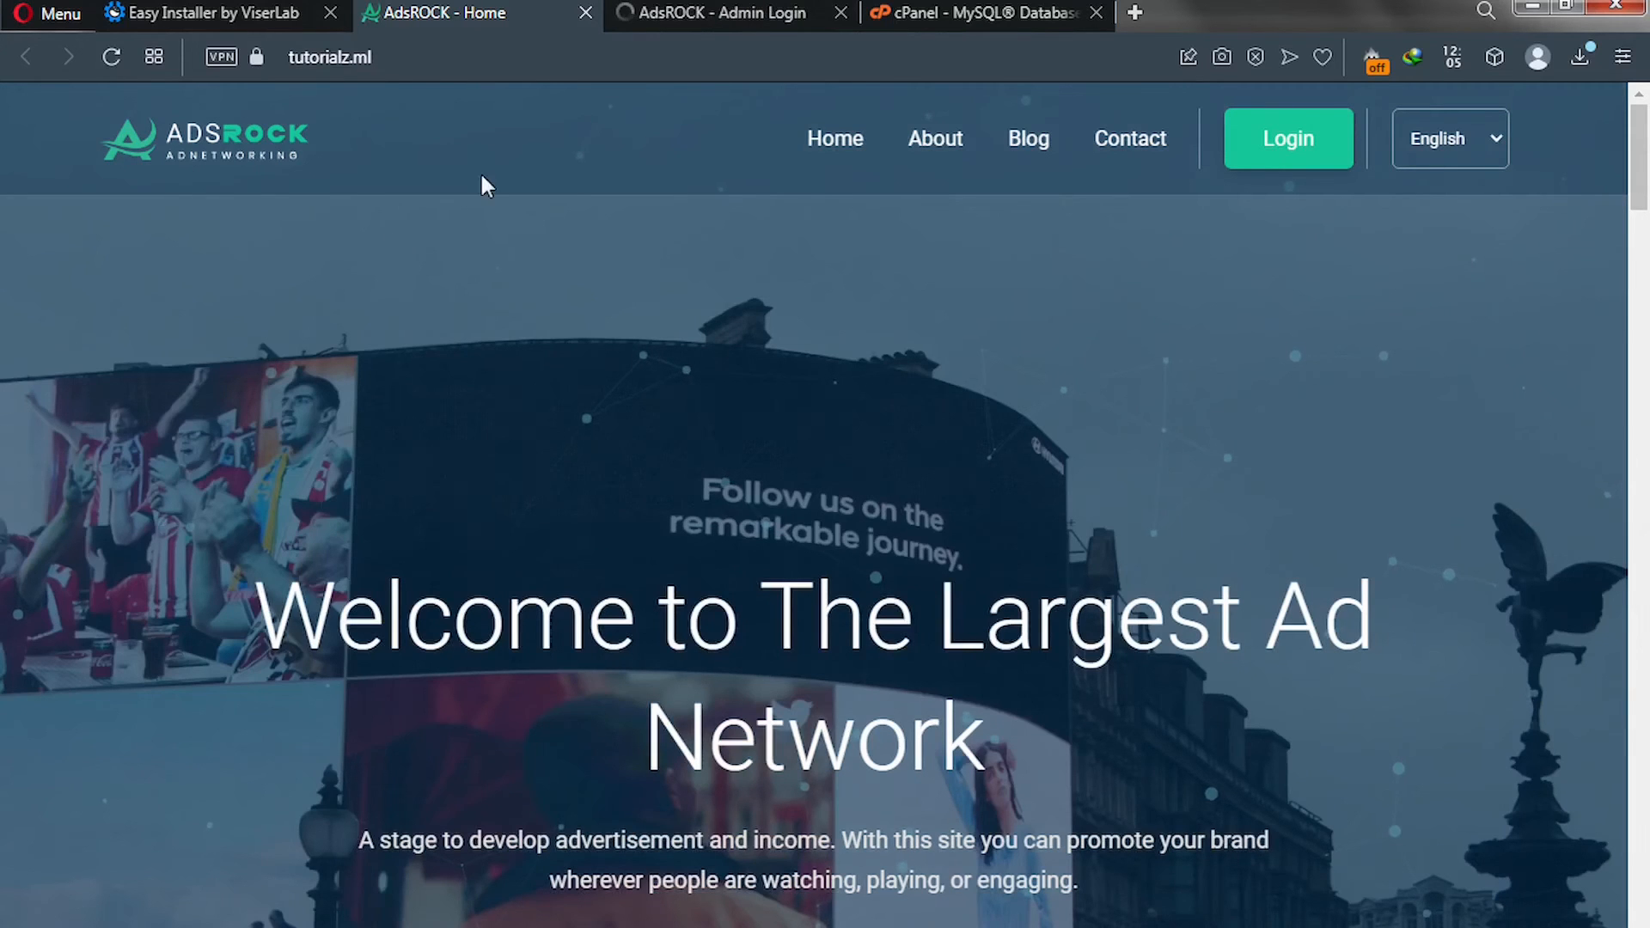
scroll(578, 250, "down", 6)
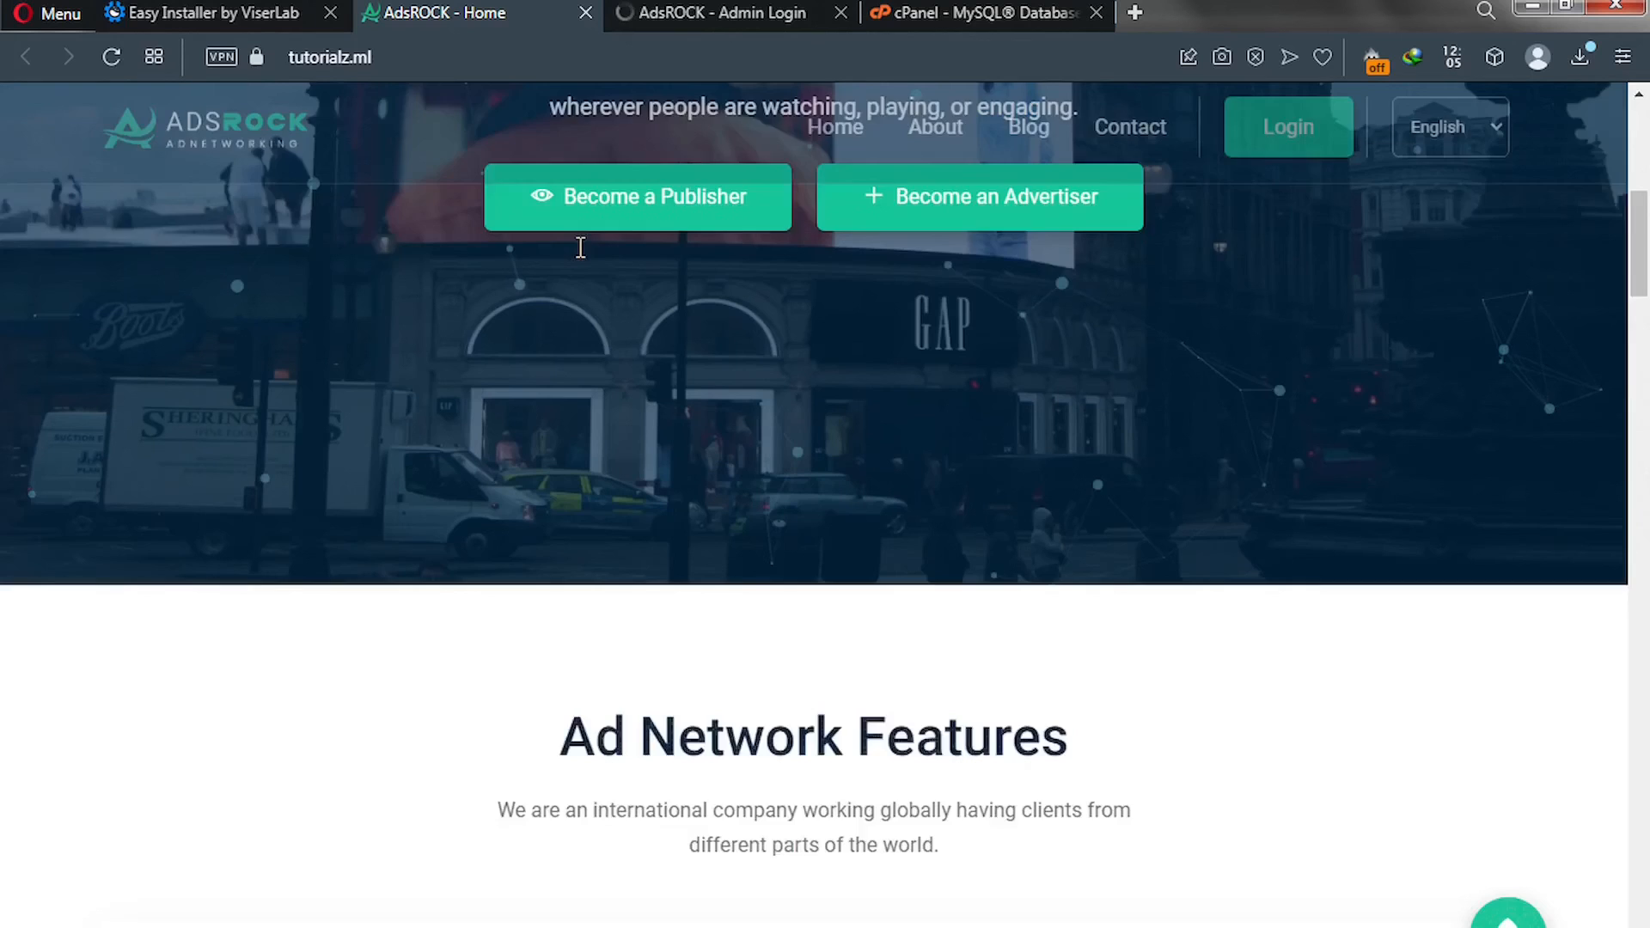
scroll(578, 250, "down", 10)
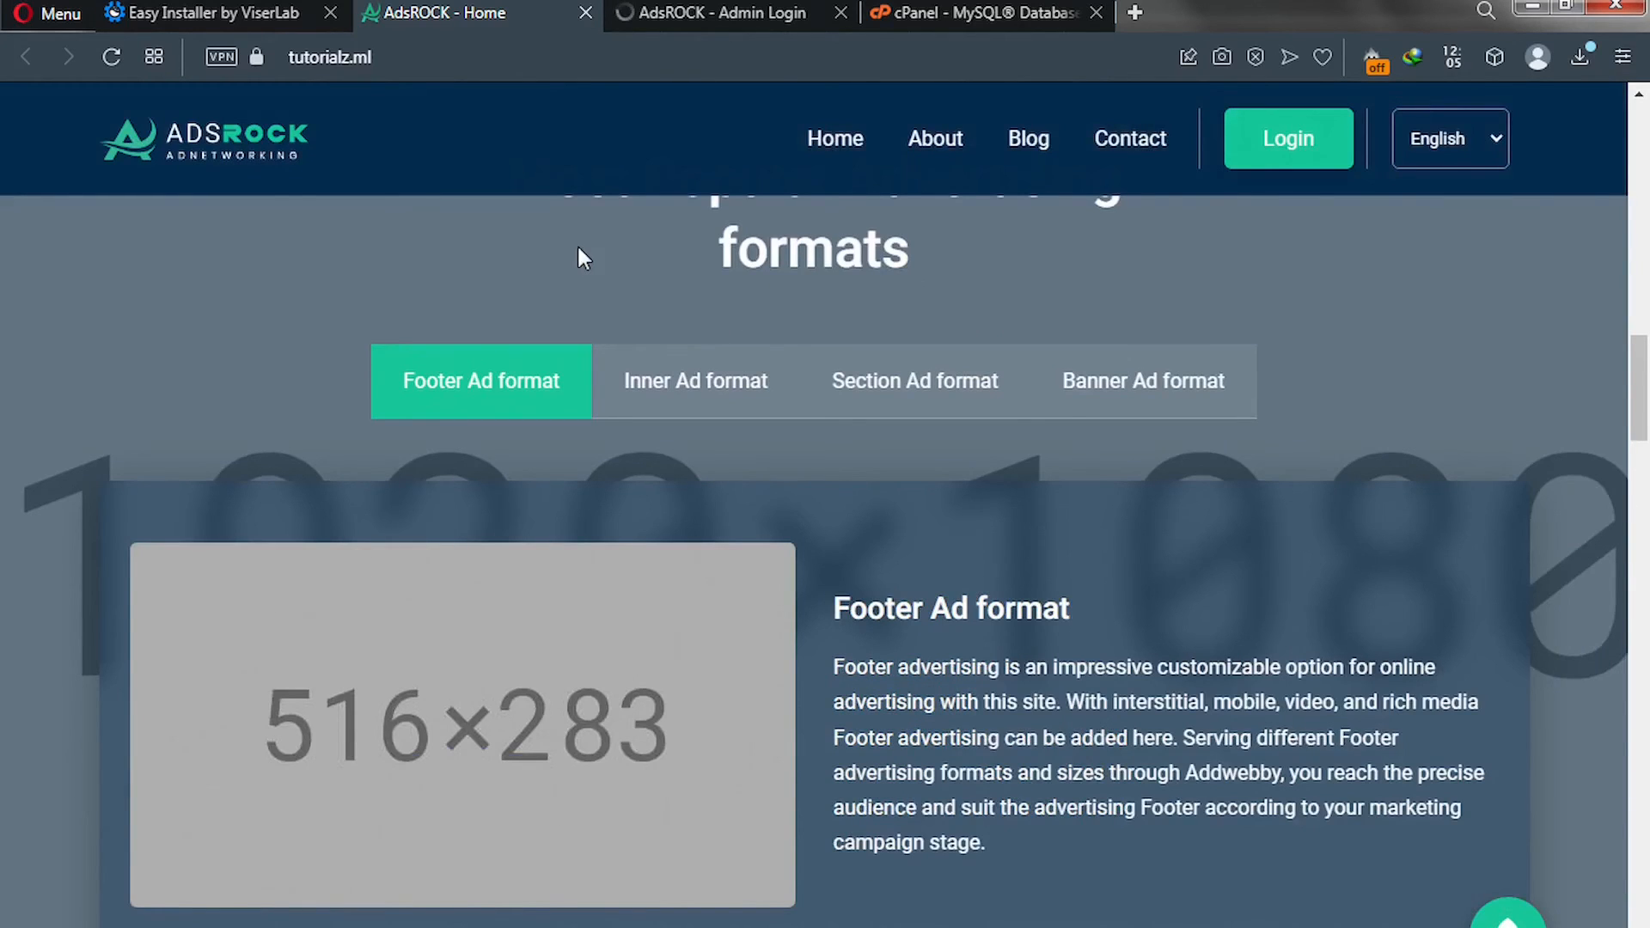
scroll(578, 249, "up", 1)
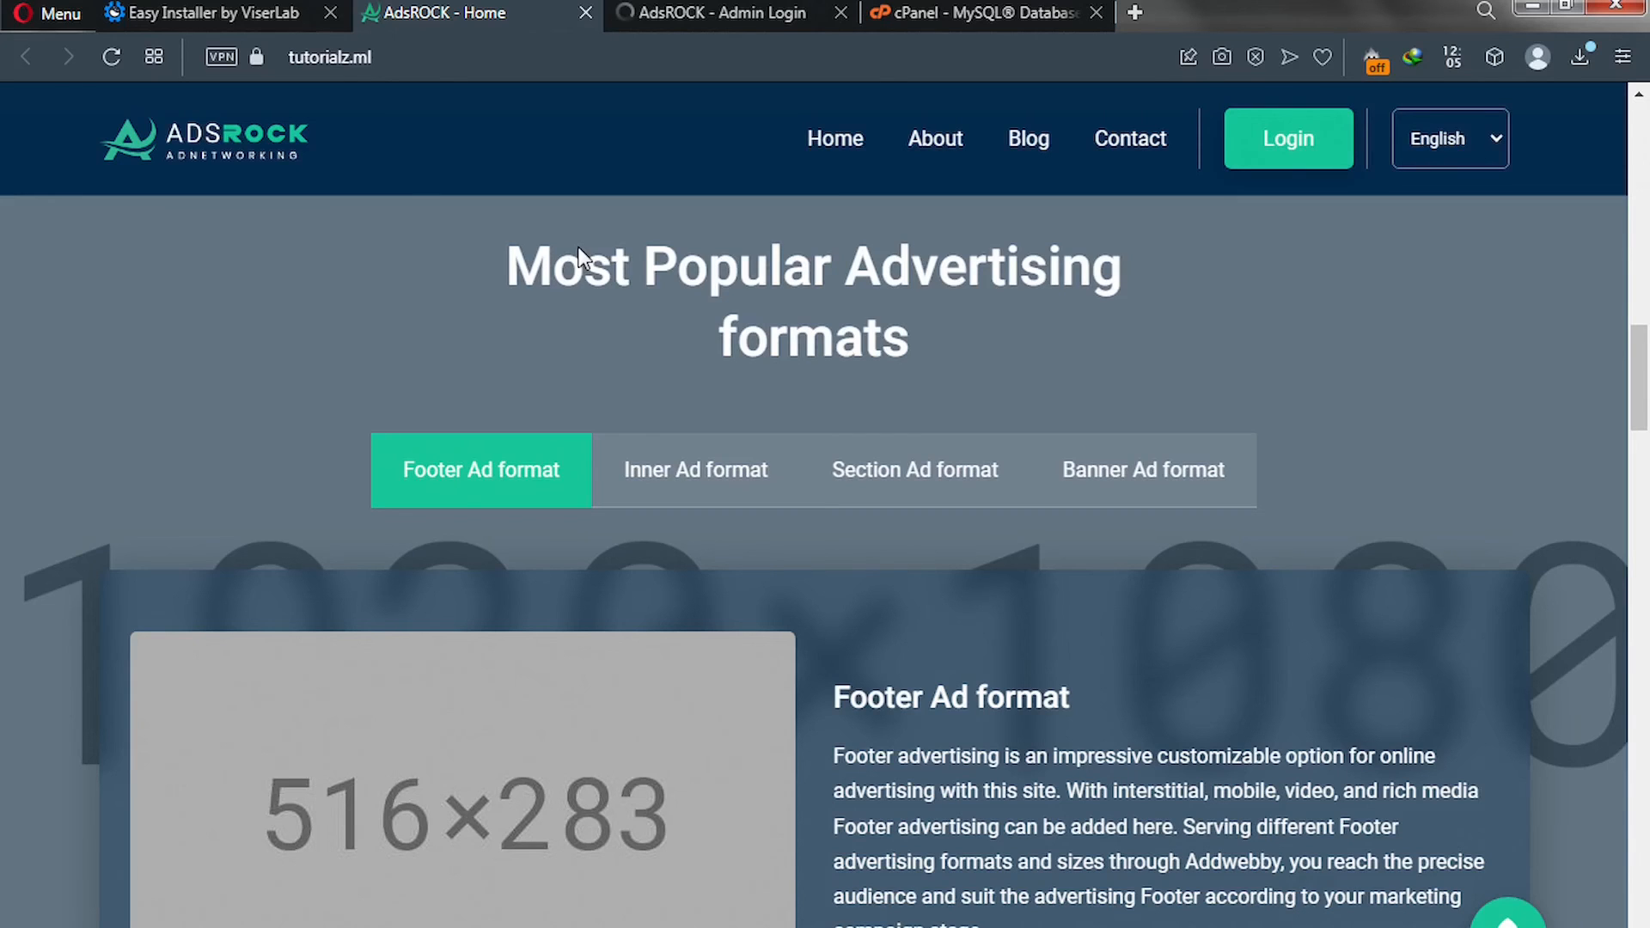
scroll(578, 258, "up", 9)
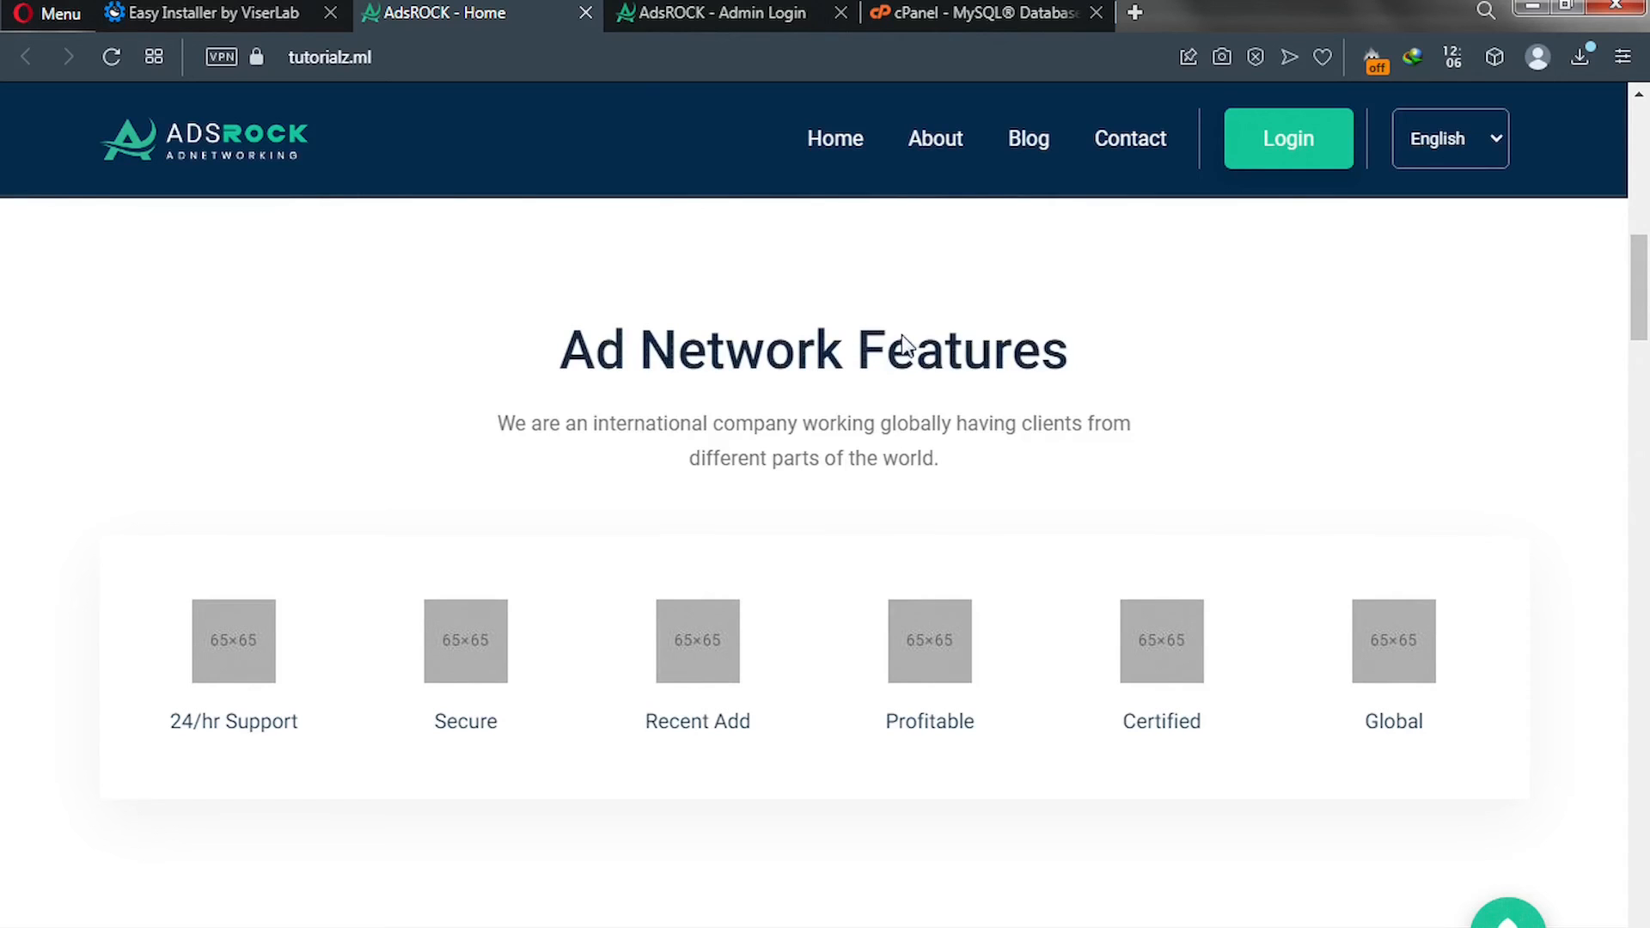
Enter the admin username and password on the Admin Login page.
left_click(720, 19)
type("admin")
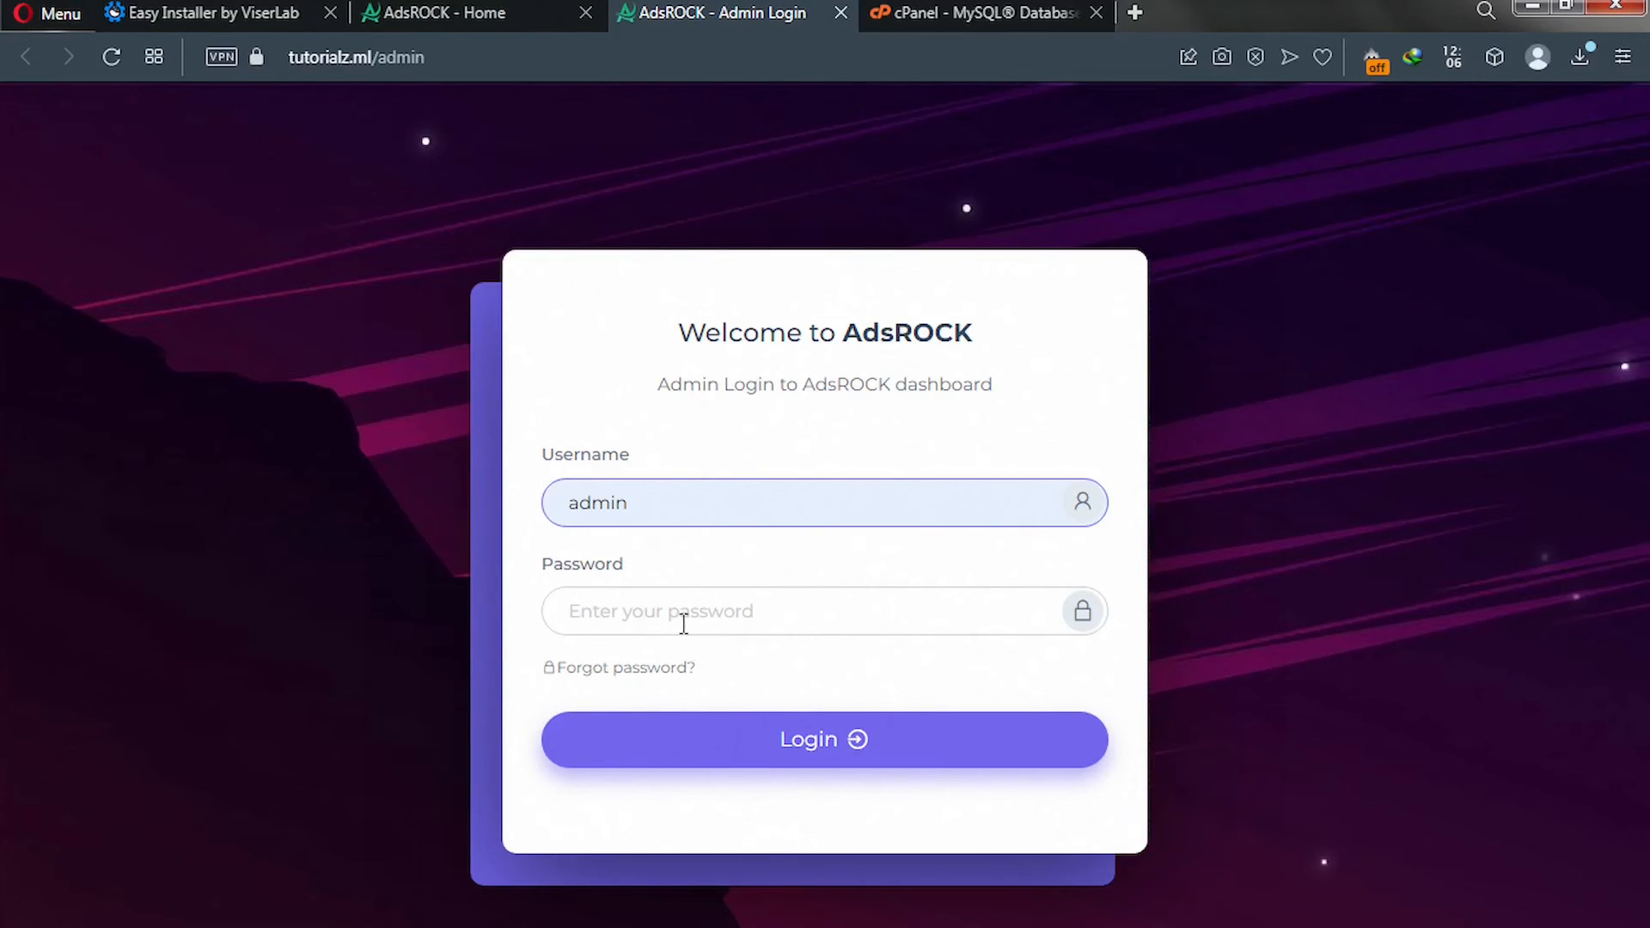
left_click(638, 611)
type("•")
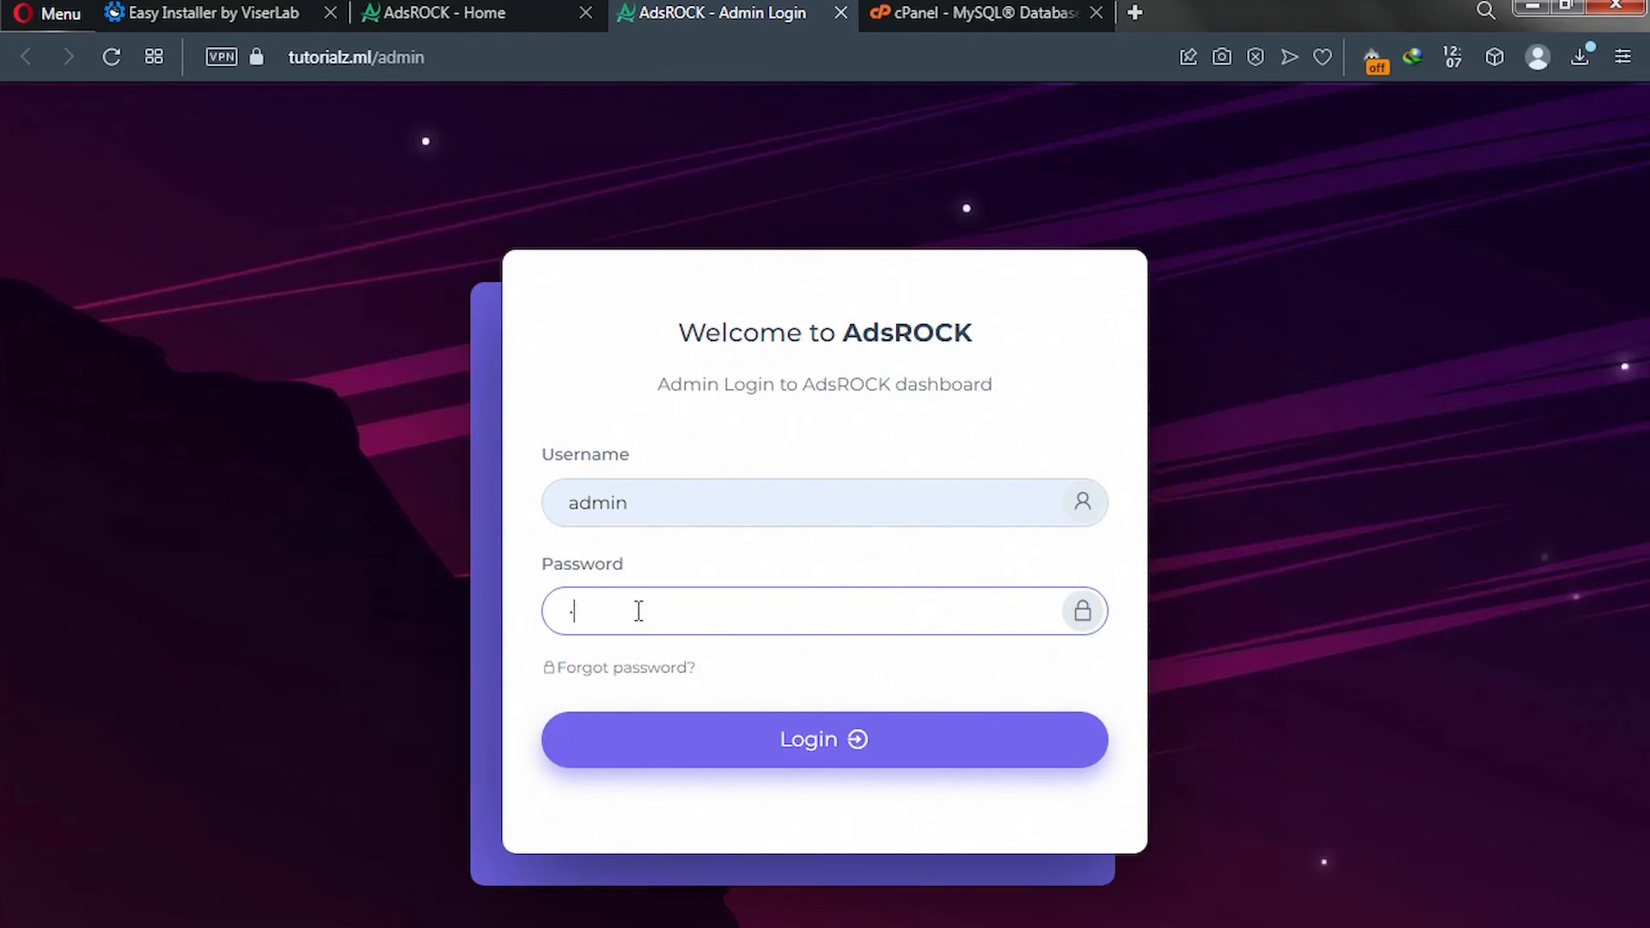
key("BackSpace")
type("•••••")
Log in to the Admin Dashboard and go to SETTINGS > General Setting.
left_click(761, 737)
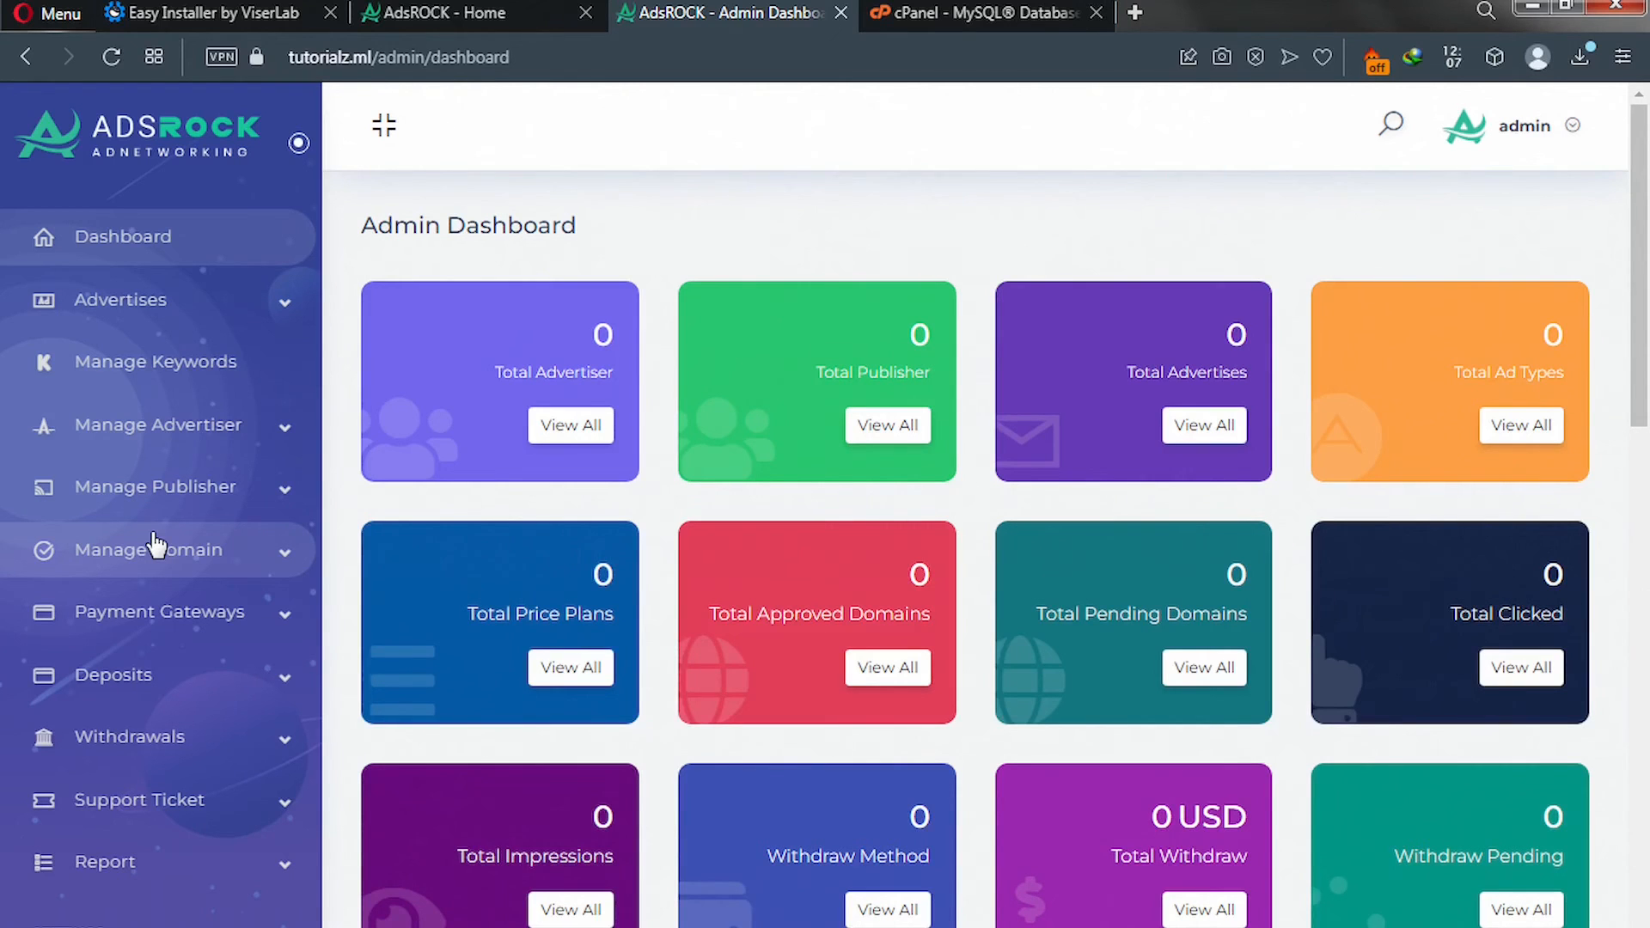
scroll(155, 543, "down", 7)
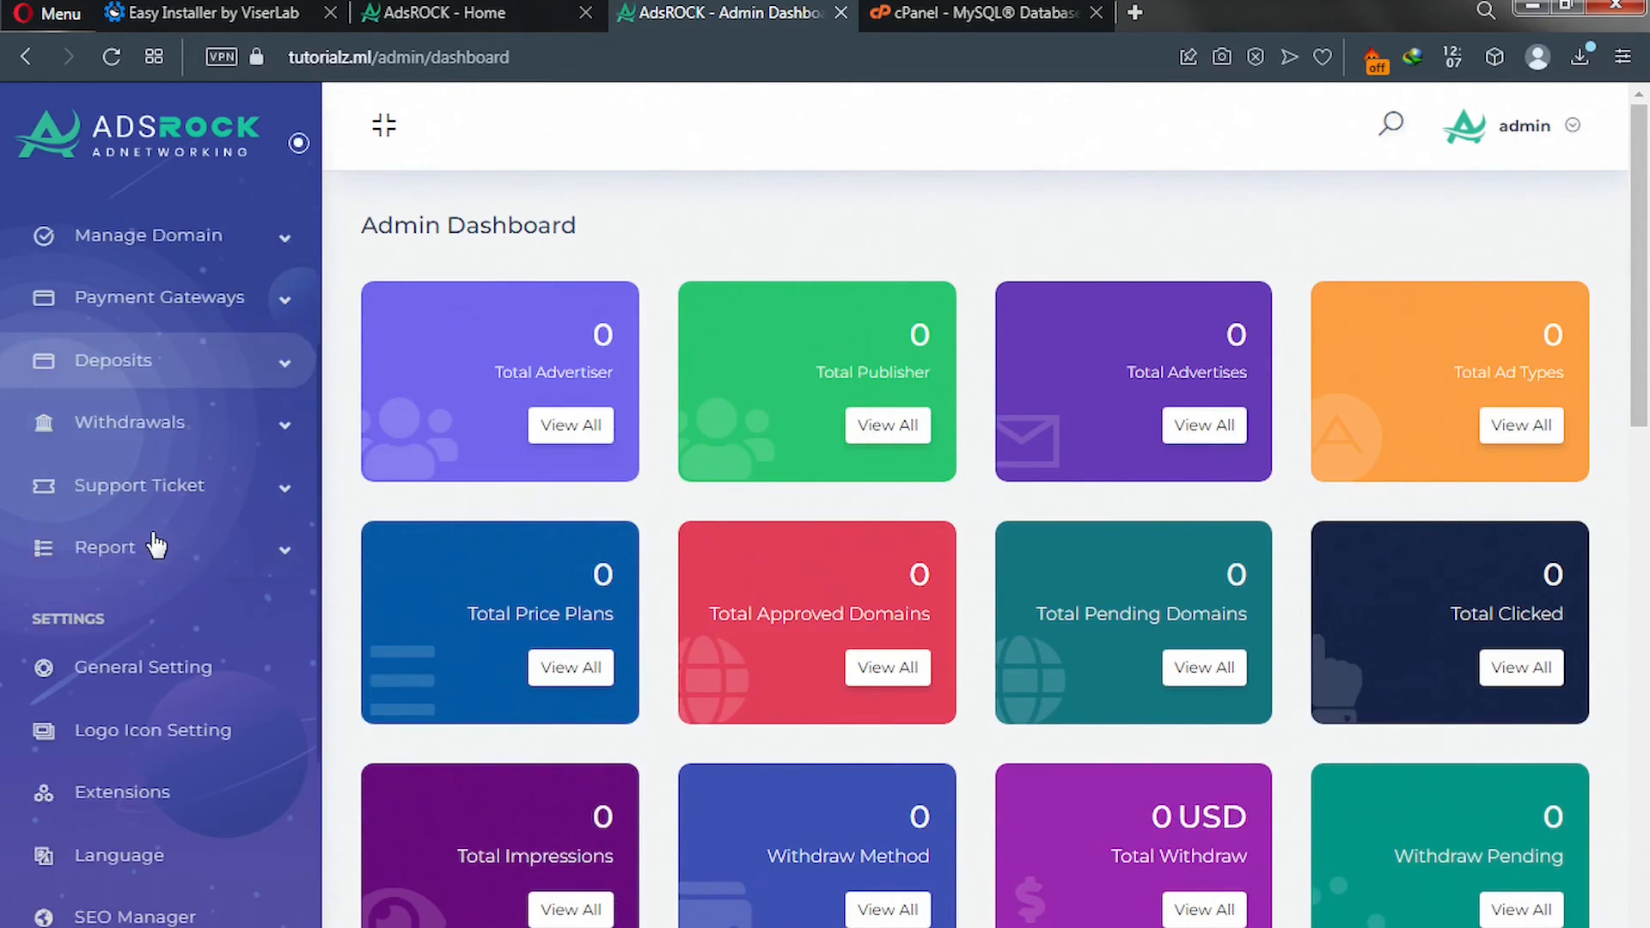
scroll(155, 543, "down", 2)
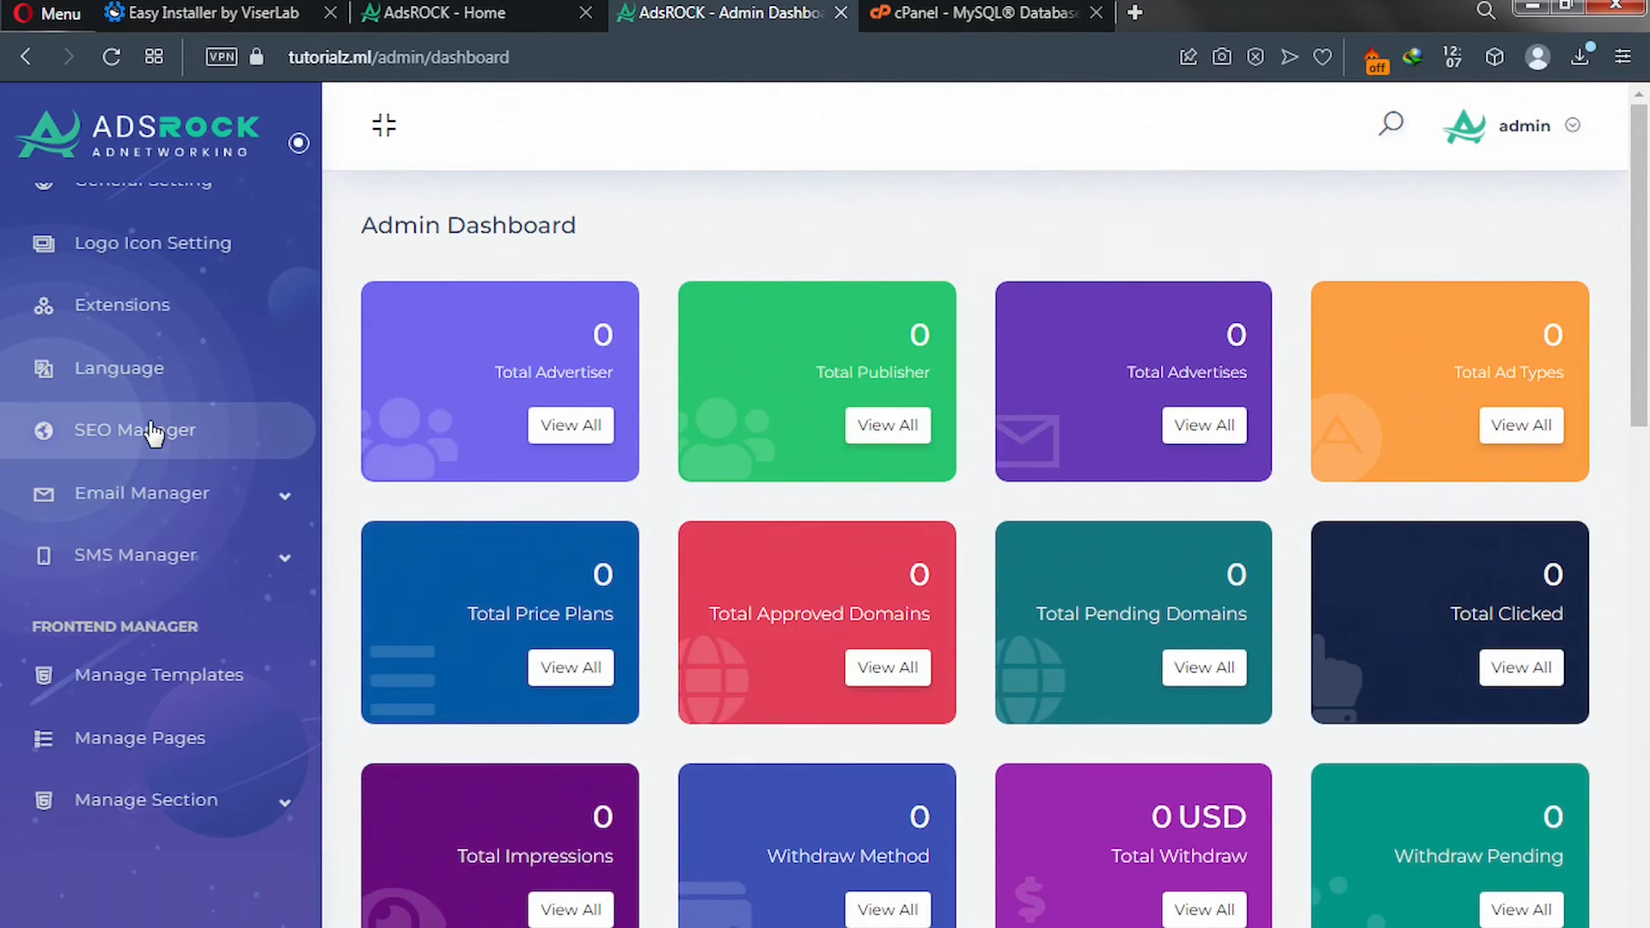
scroll(153, 432, "up", 2)
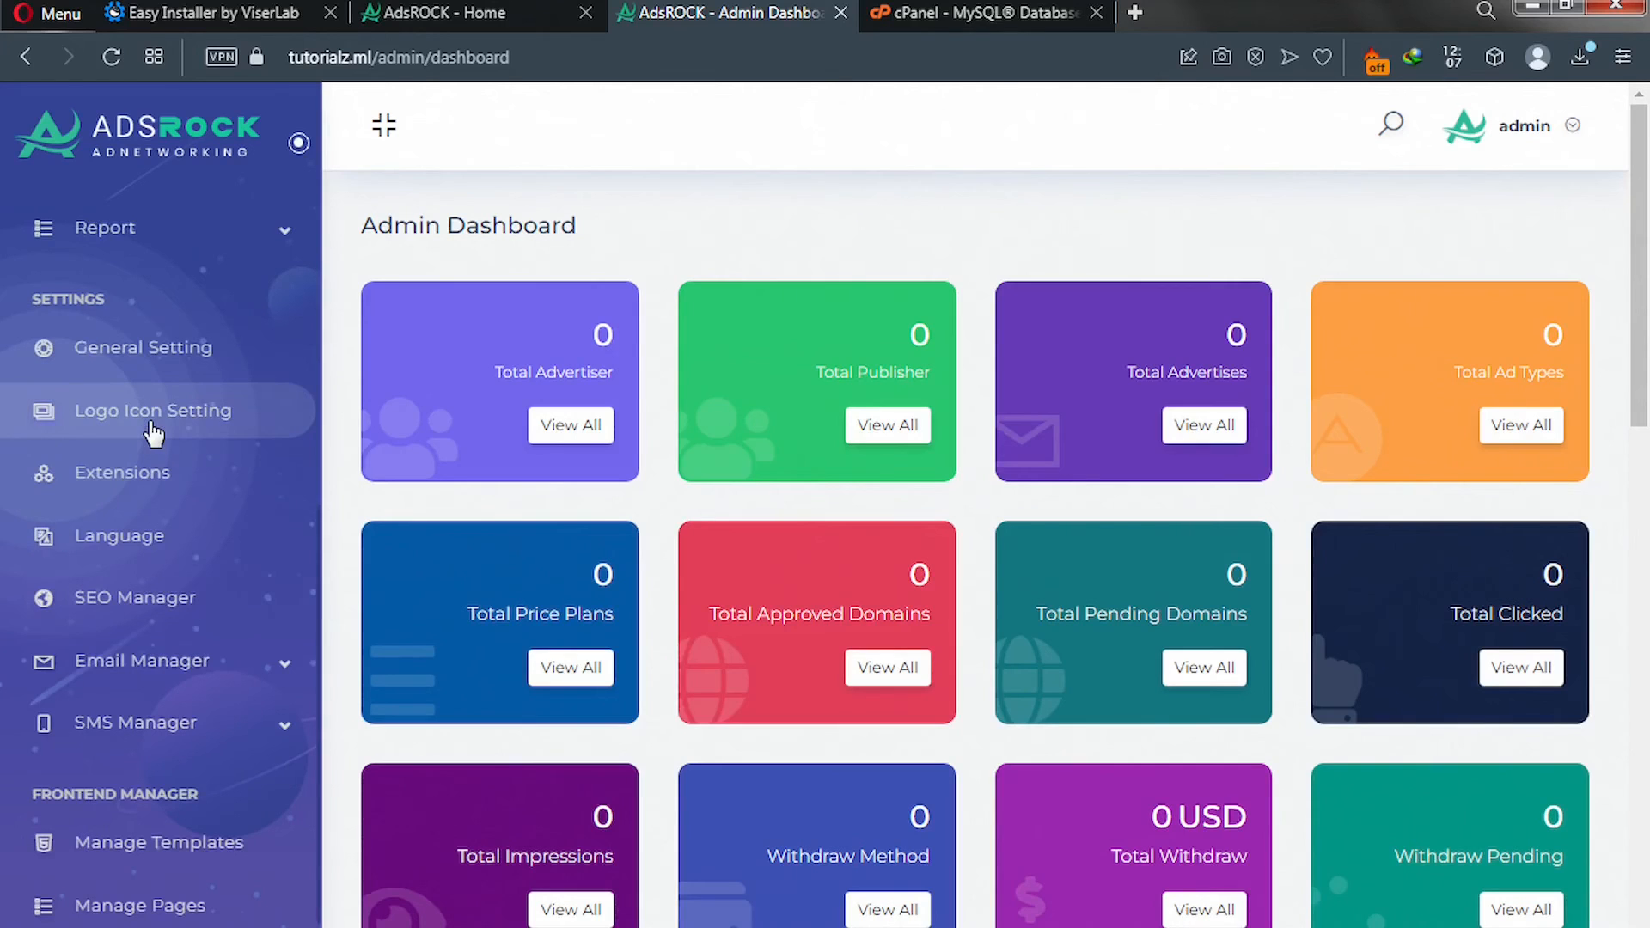
left_click(128, 358)
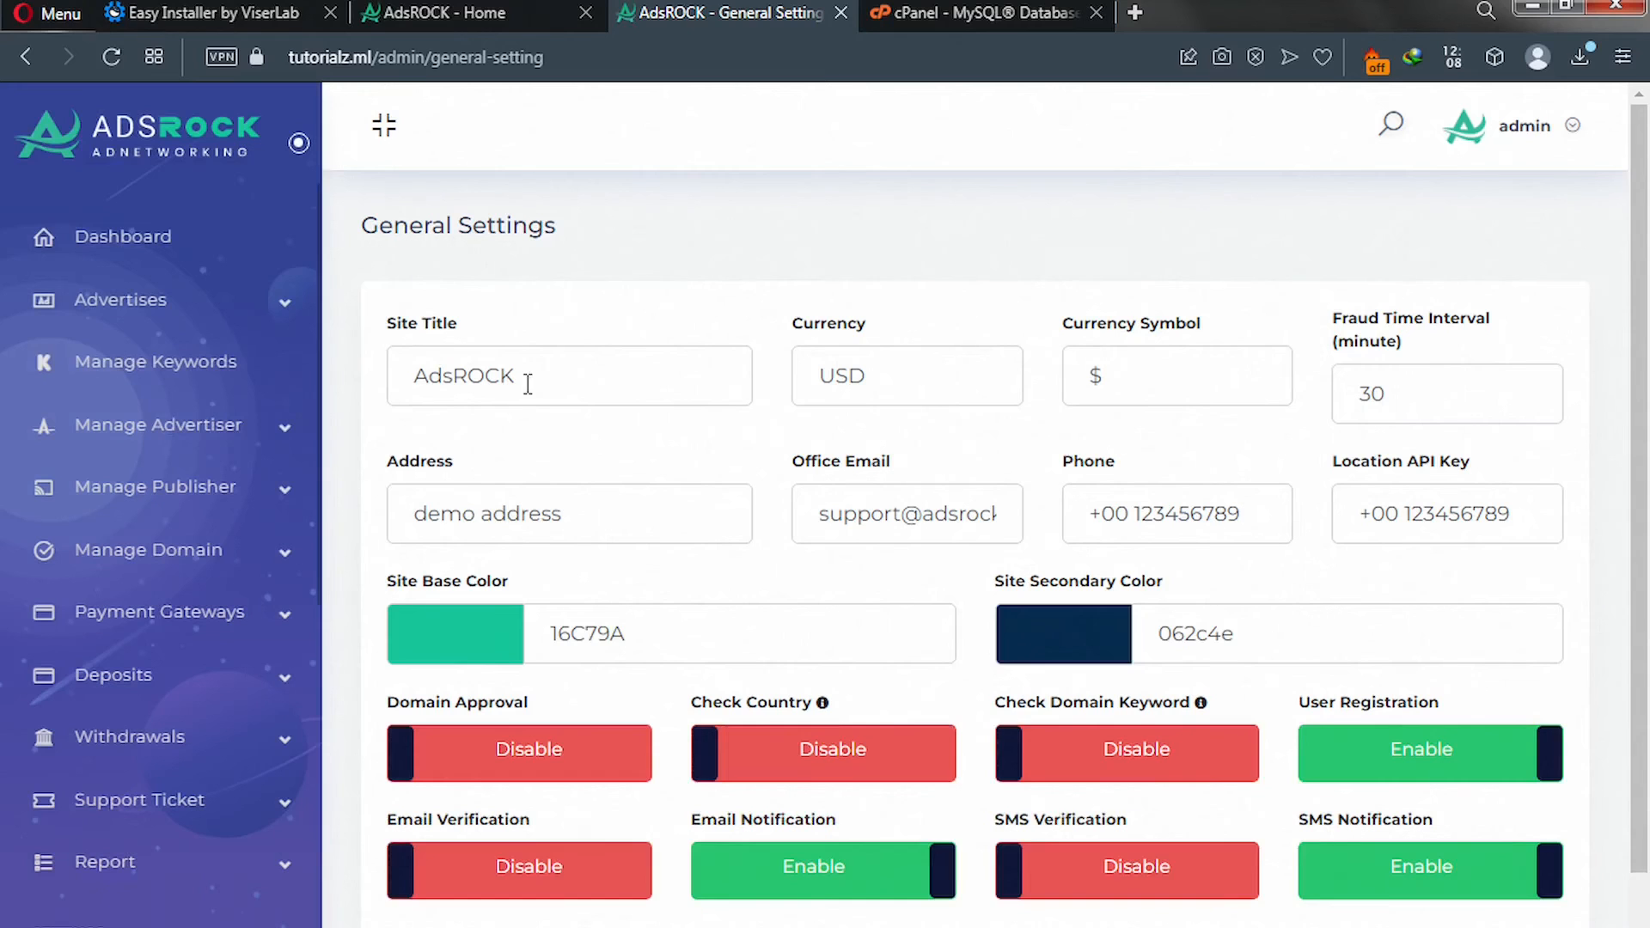
Change the Site Title from AdsROCK to SoloAds and save the general settings.
left_click_drag(516, 378, 364, 388)
type("Solo")
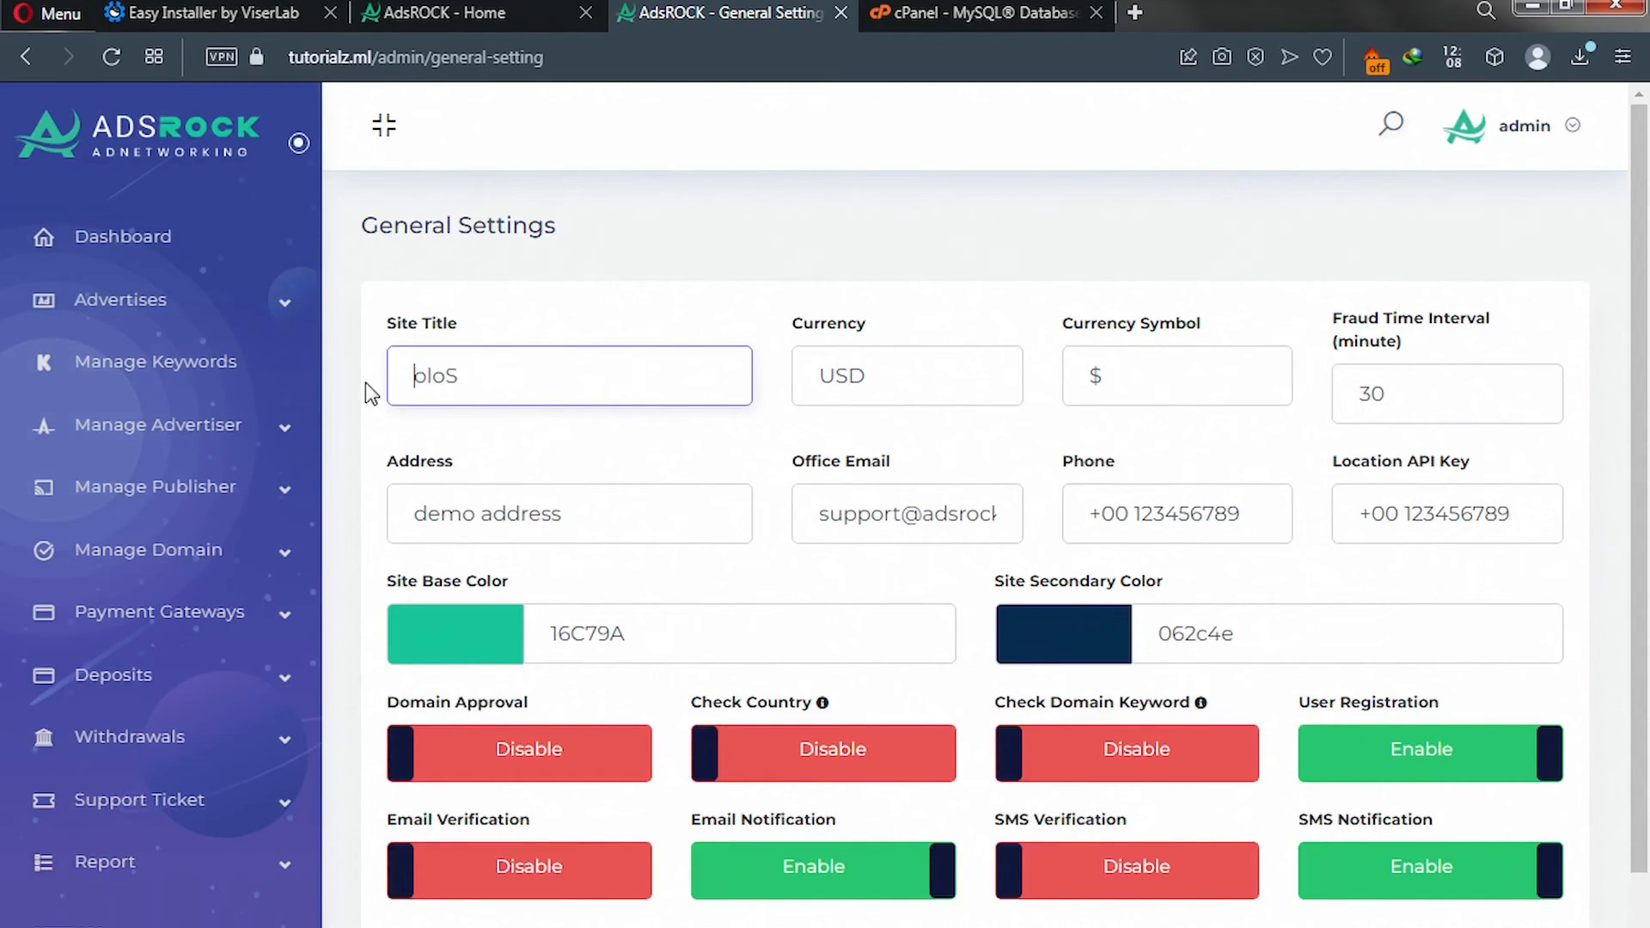
key("ctrl+z")
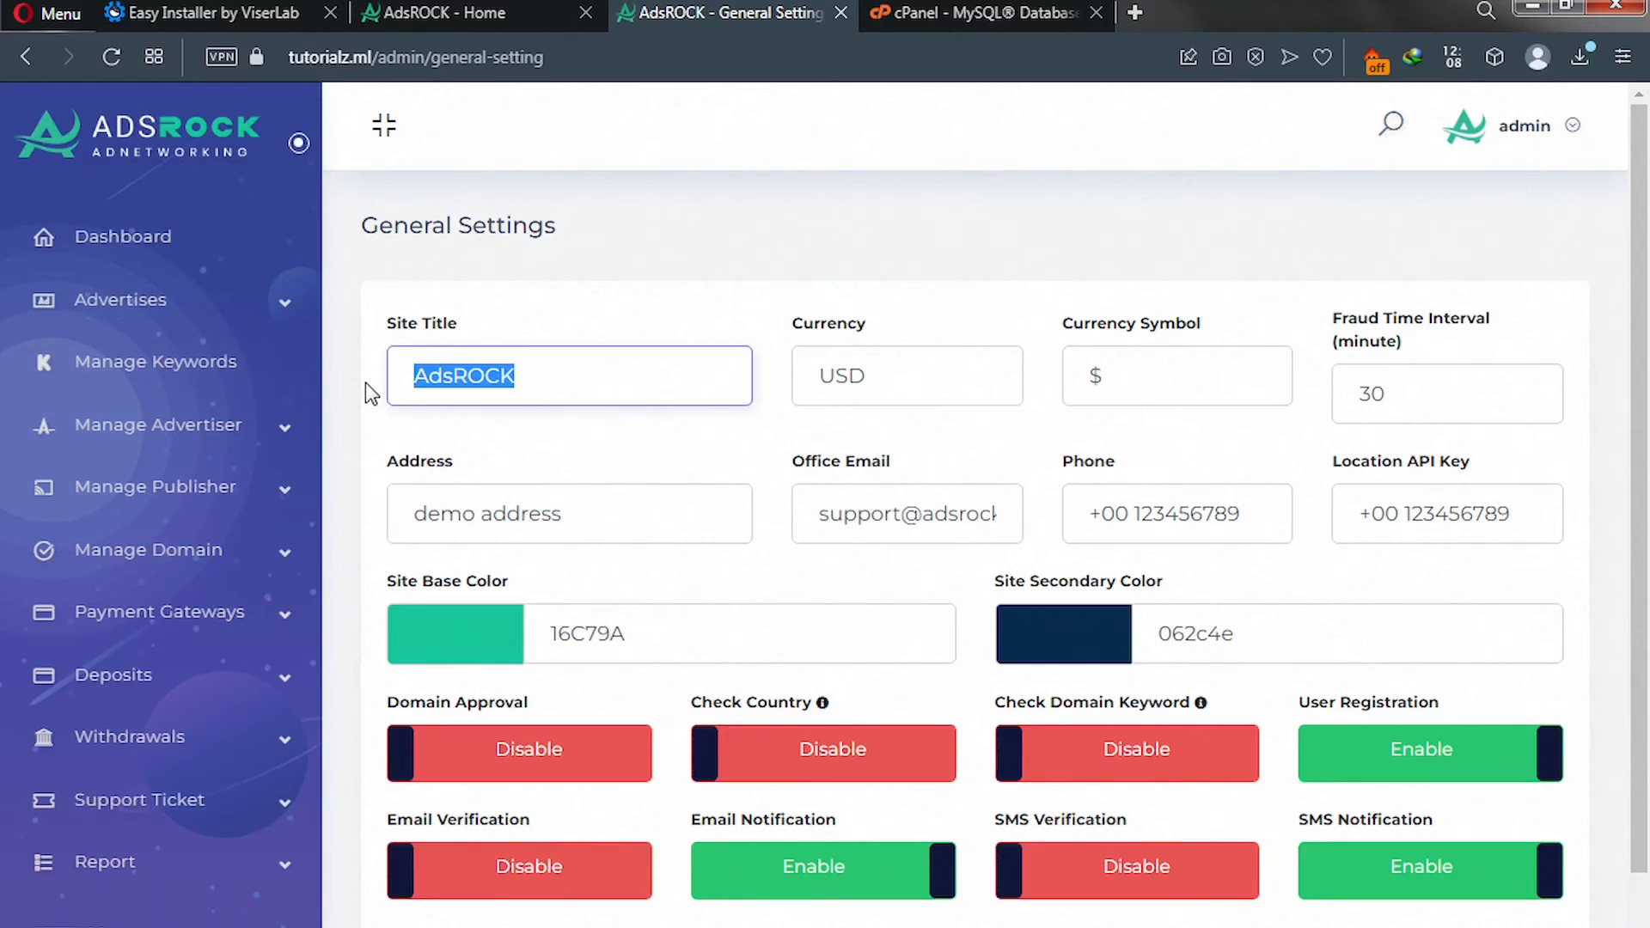
type("S")
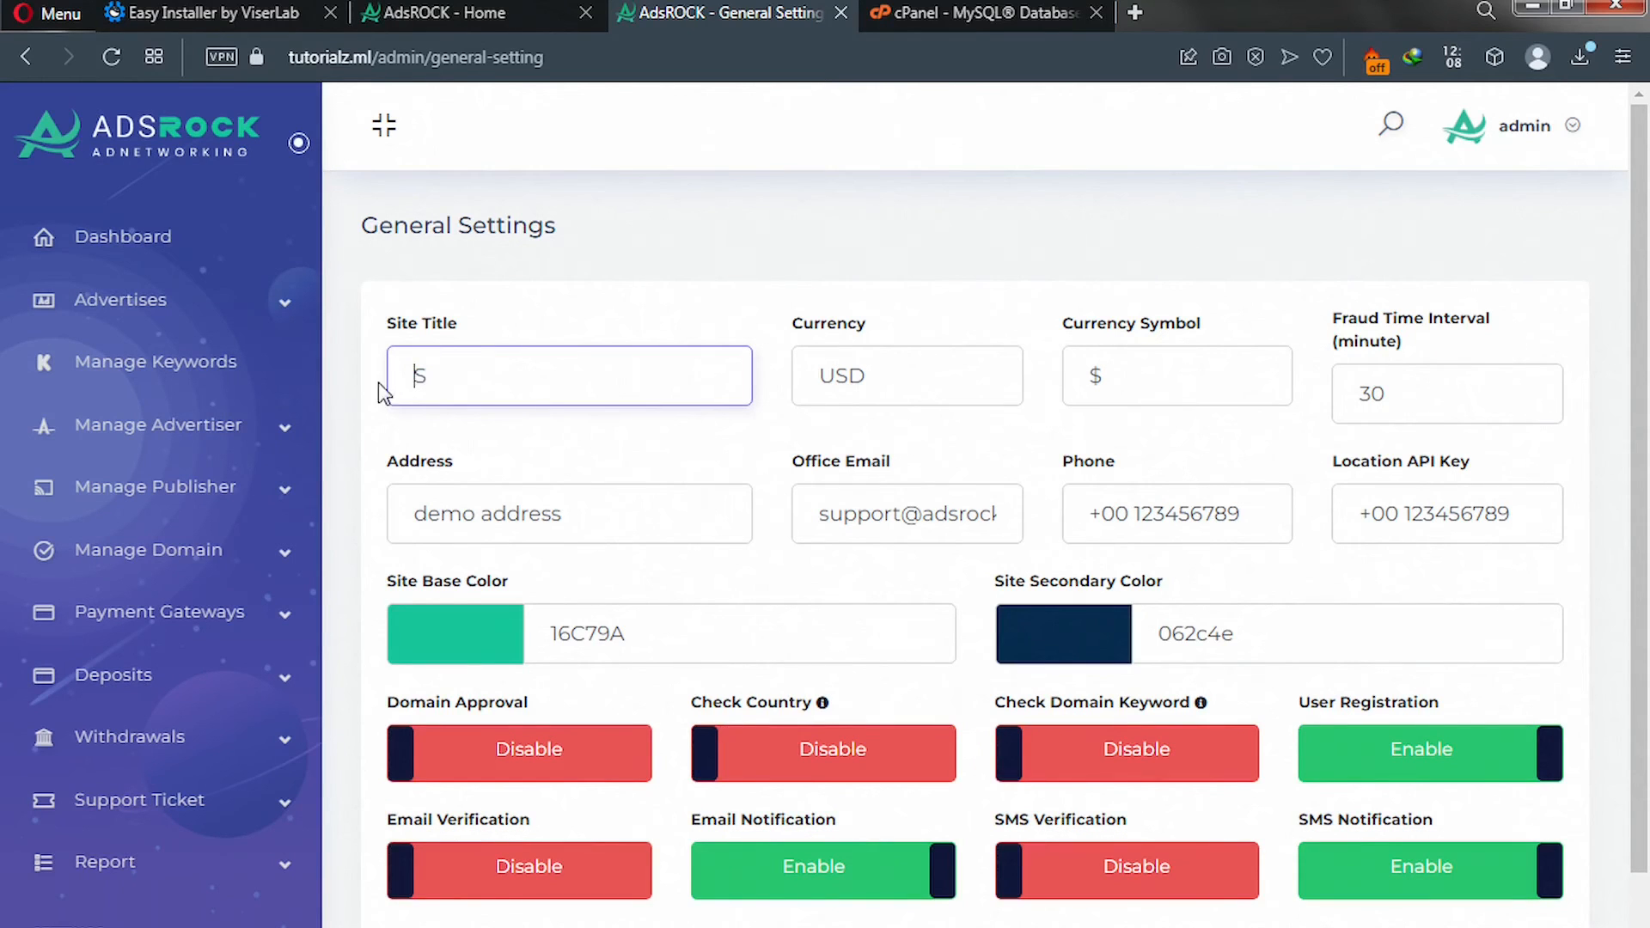
left_click(477, 379)
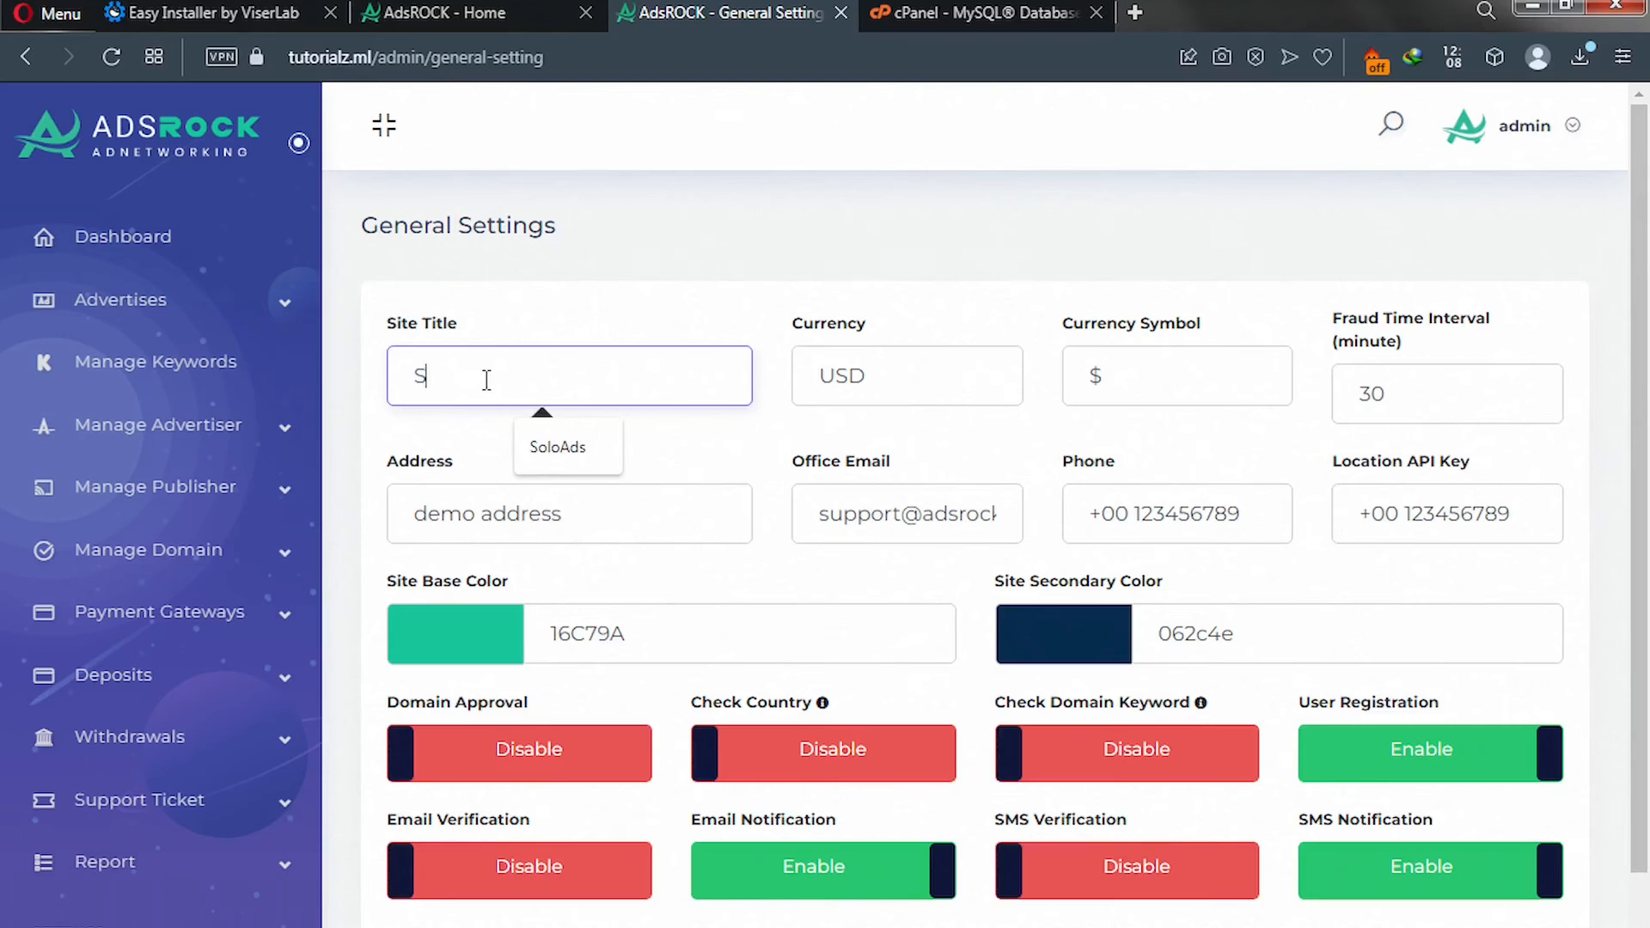
left_click(554, 446)
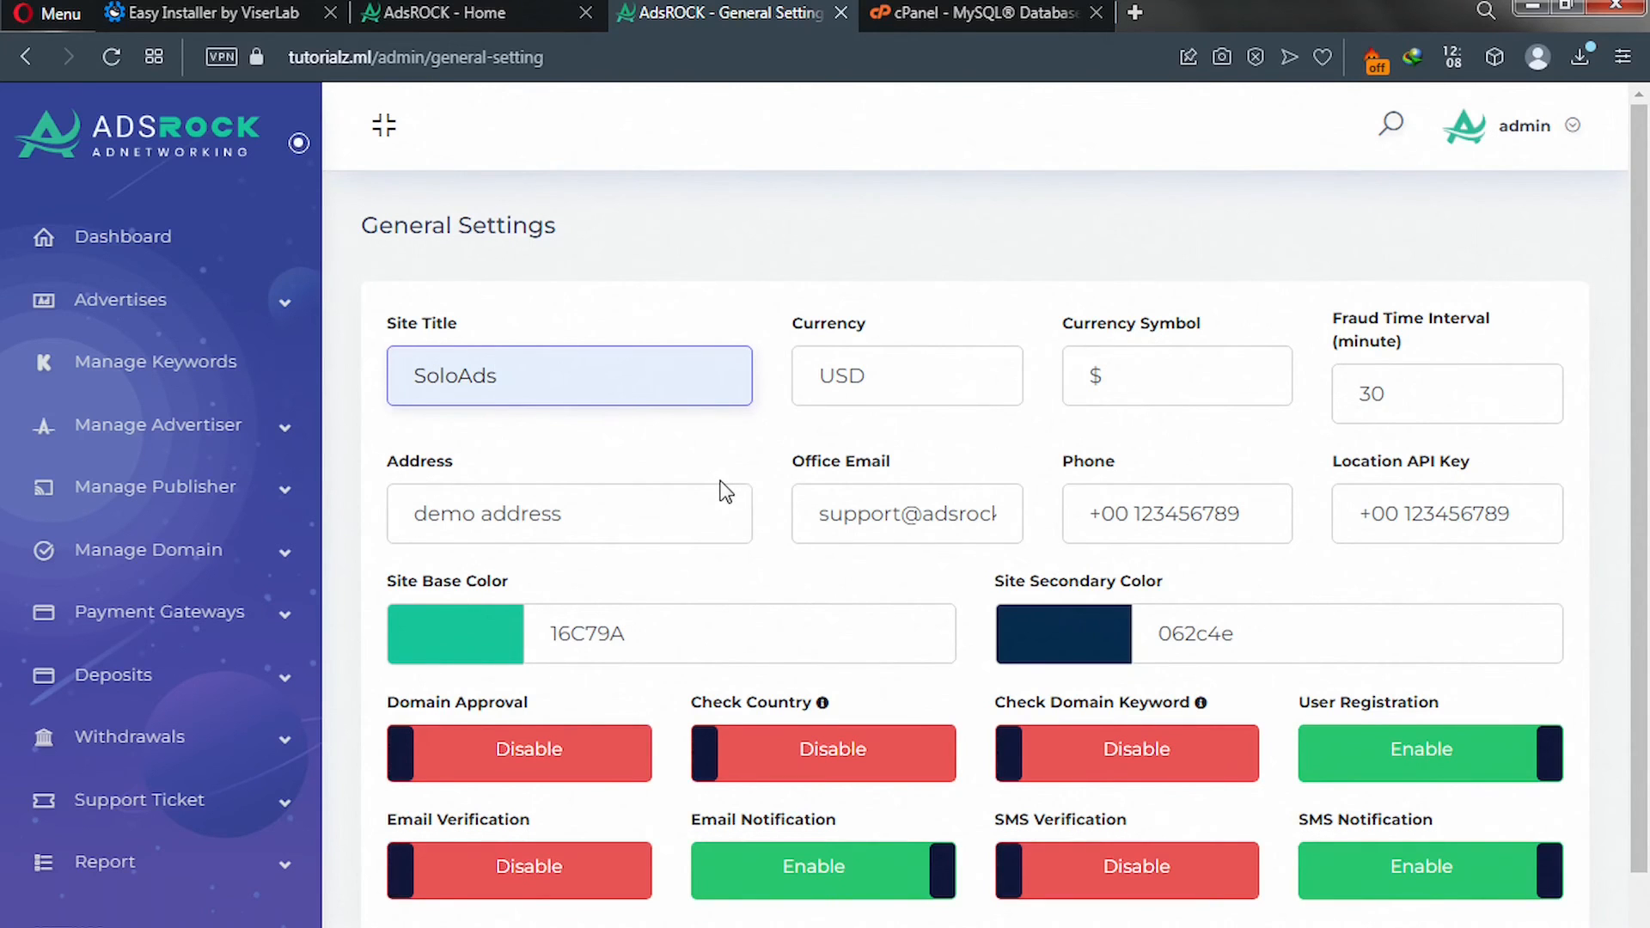
scroll(726, 492, "down", 2)
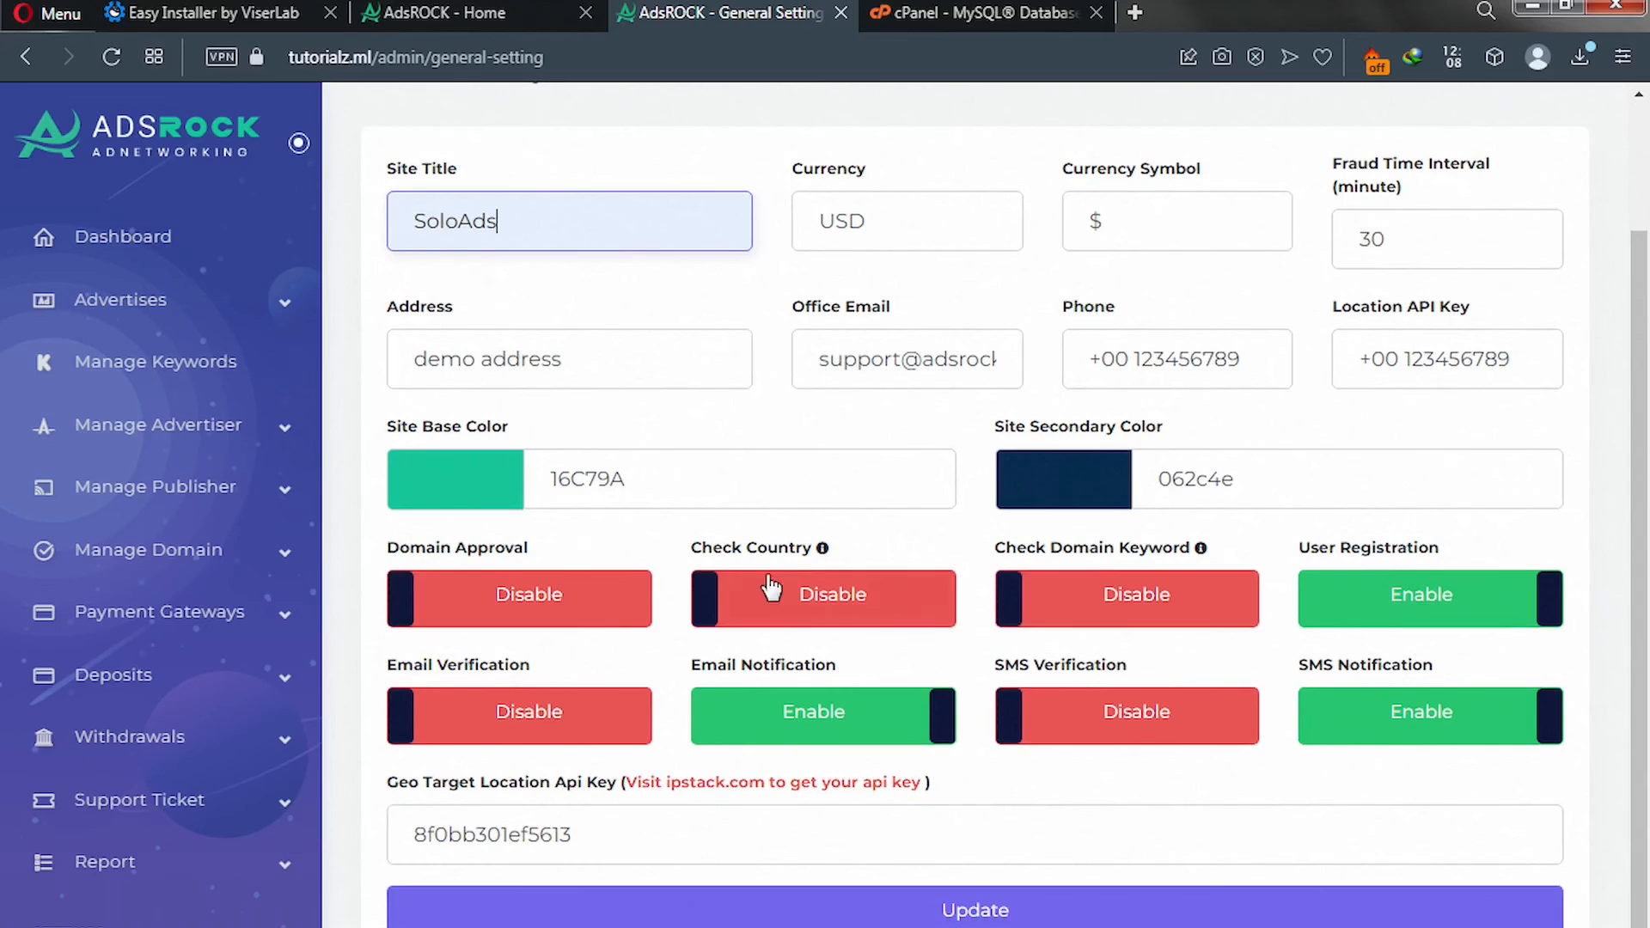
left_click(864, 911)
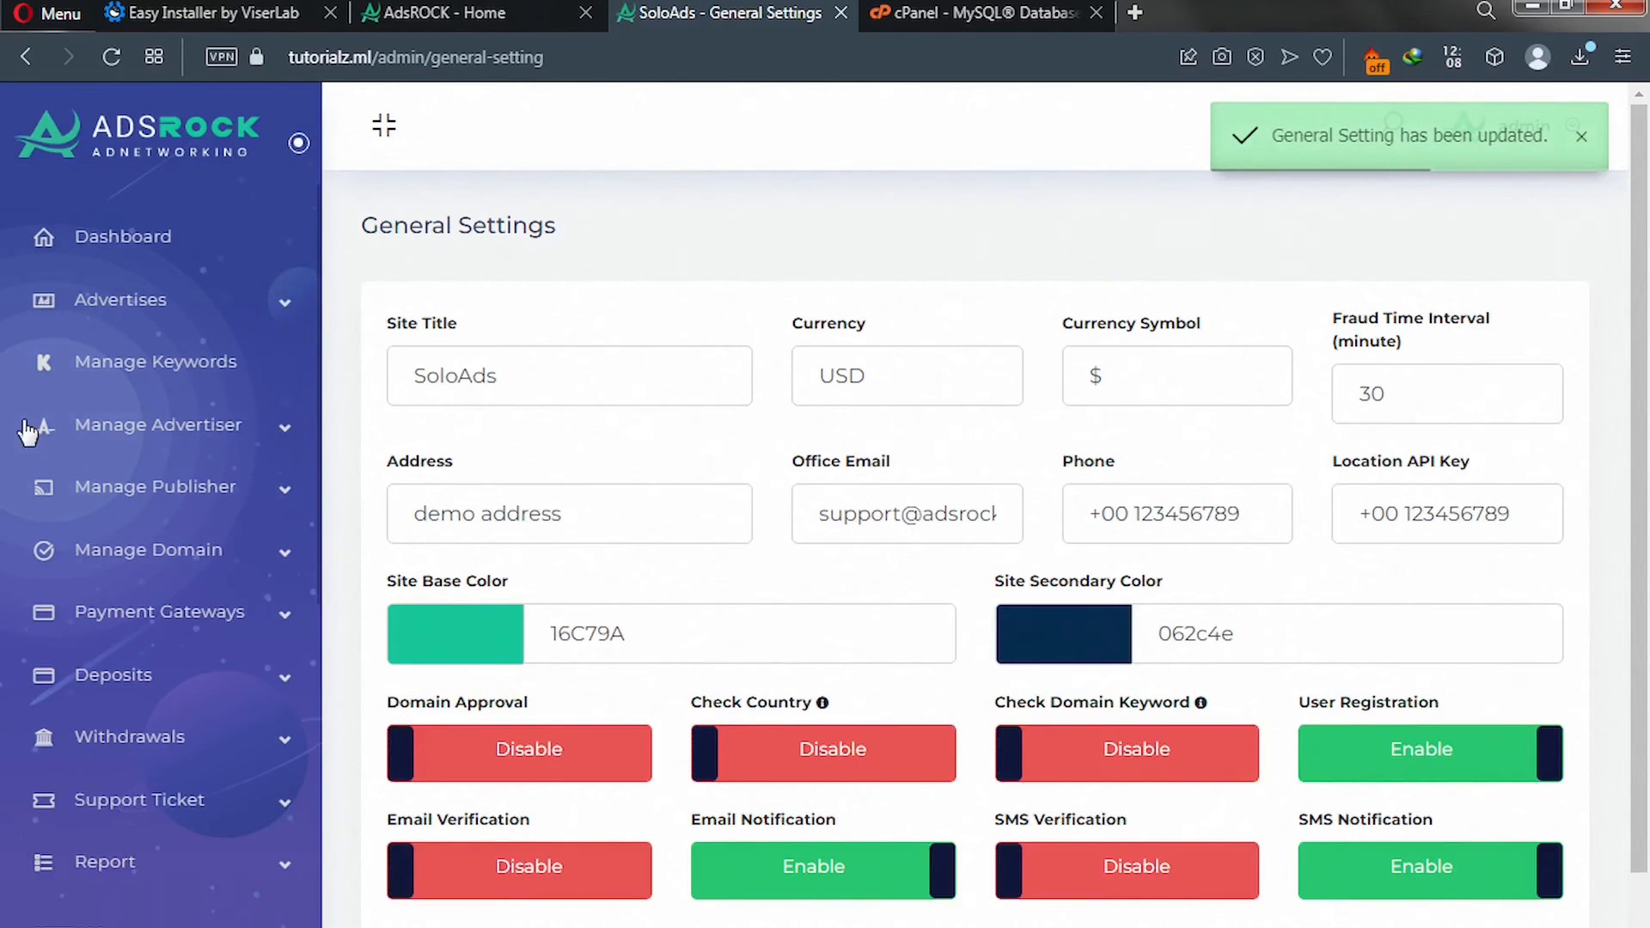
scroll(44, 464, "down", 5)
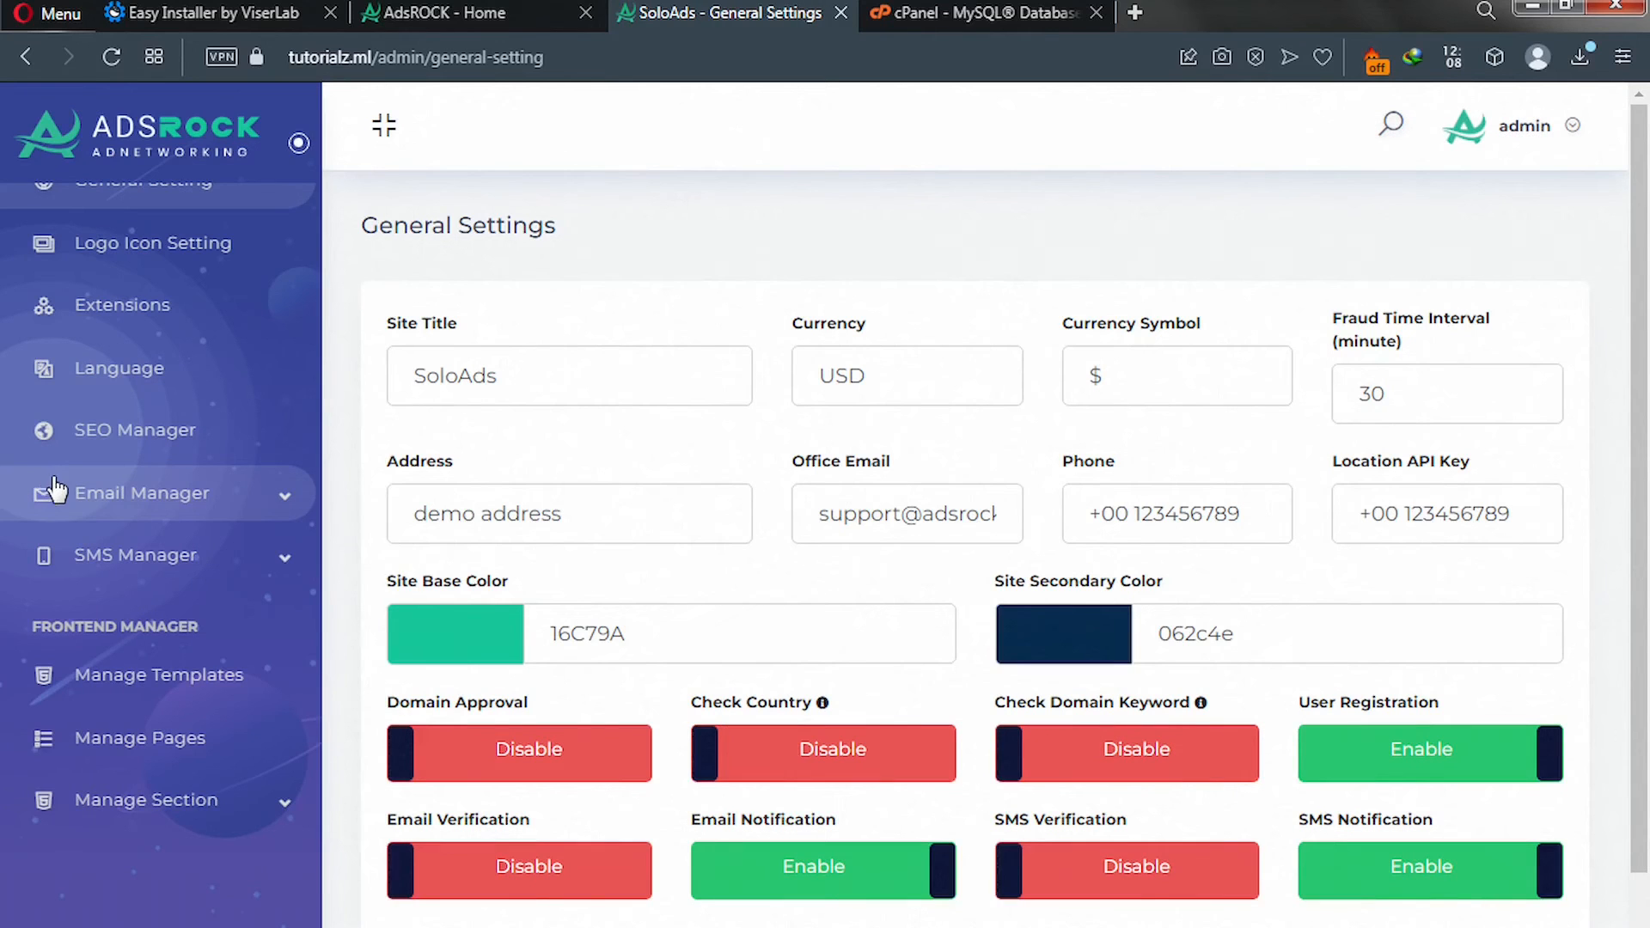
Open Manage Section > Banner Section, comparing its heading with the live homepage.
left_click(281, 813)
scroll(277, 815, "down", 5)
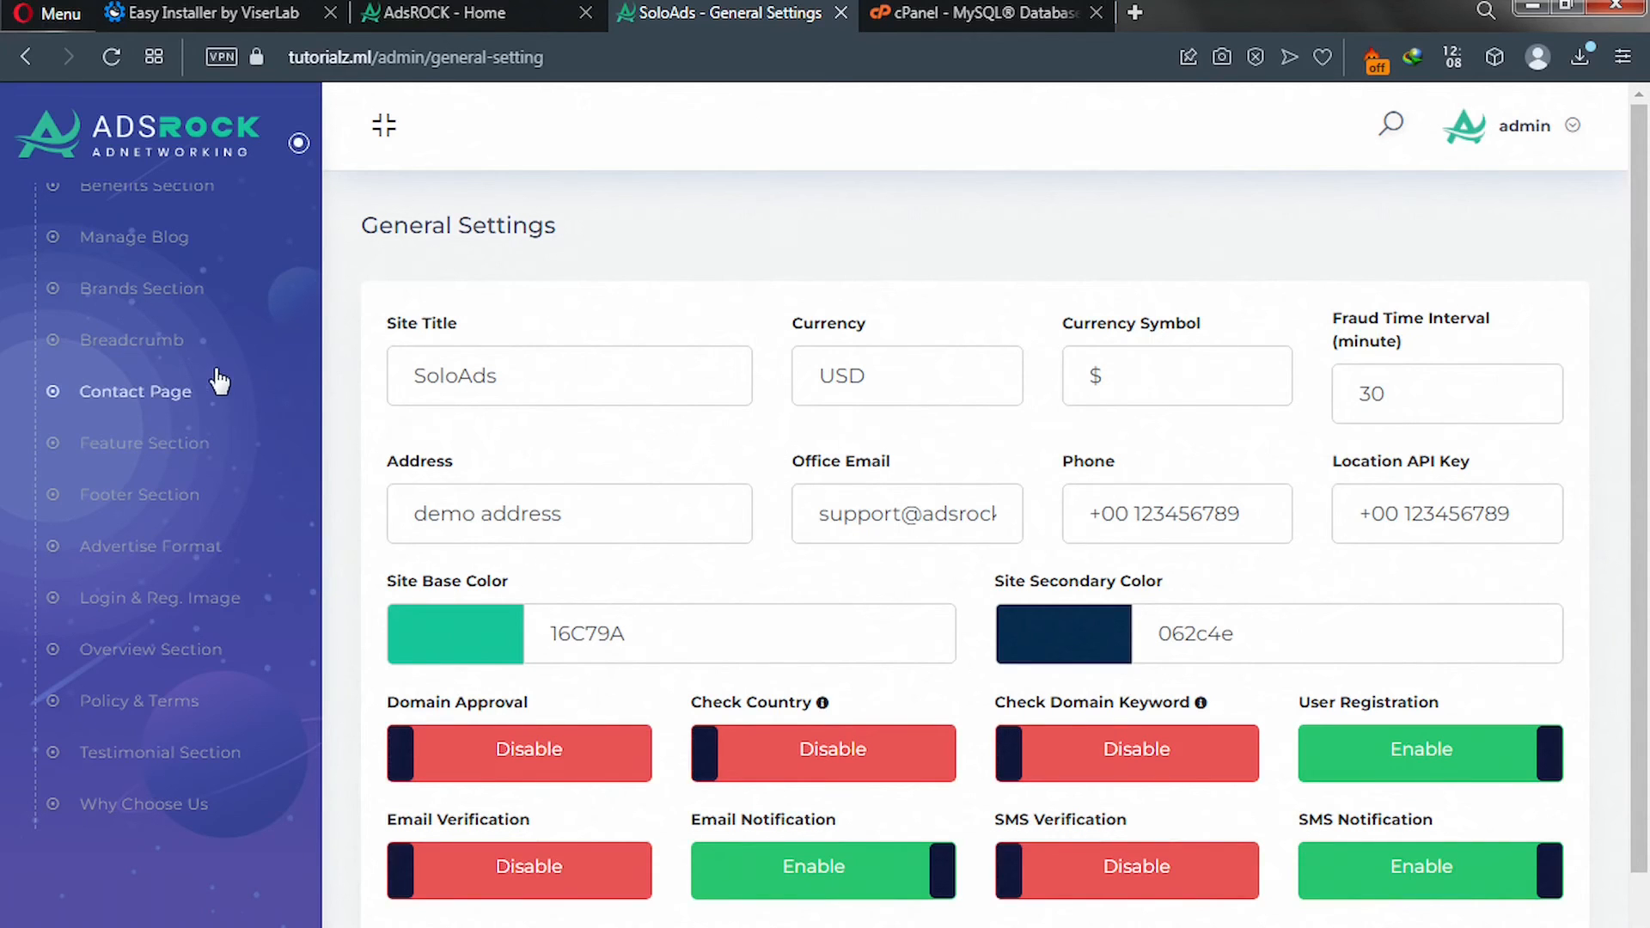
scroll(150, 361, "up", 8)
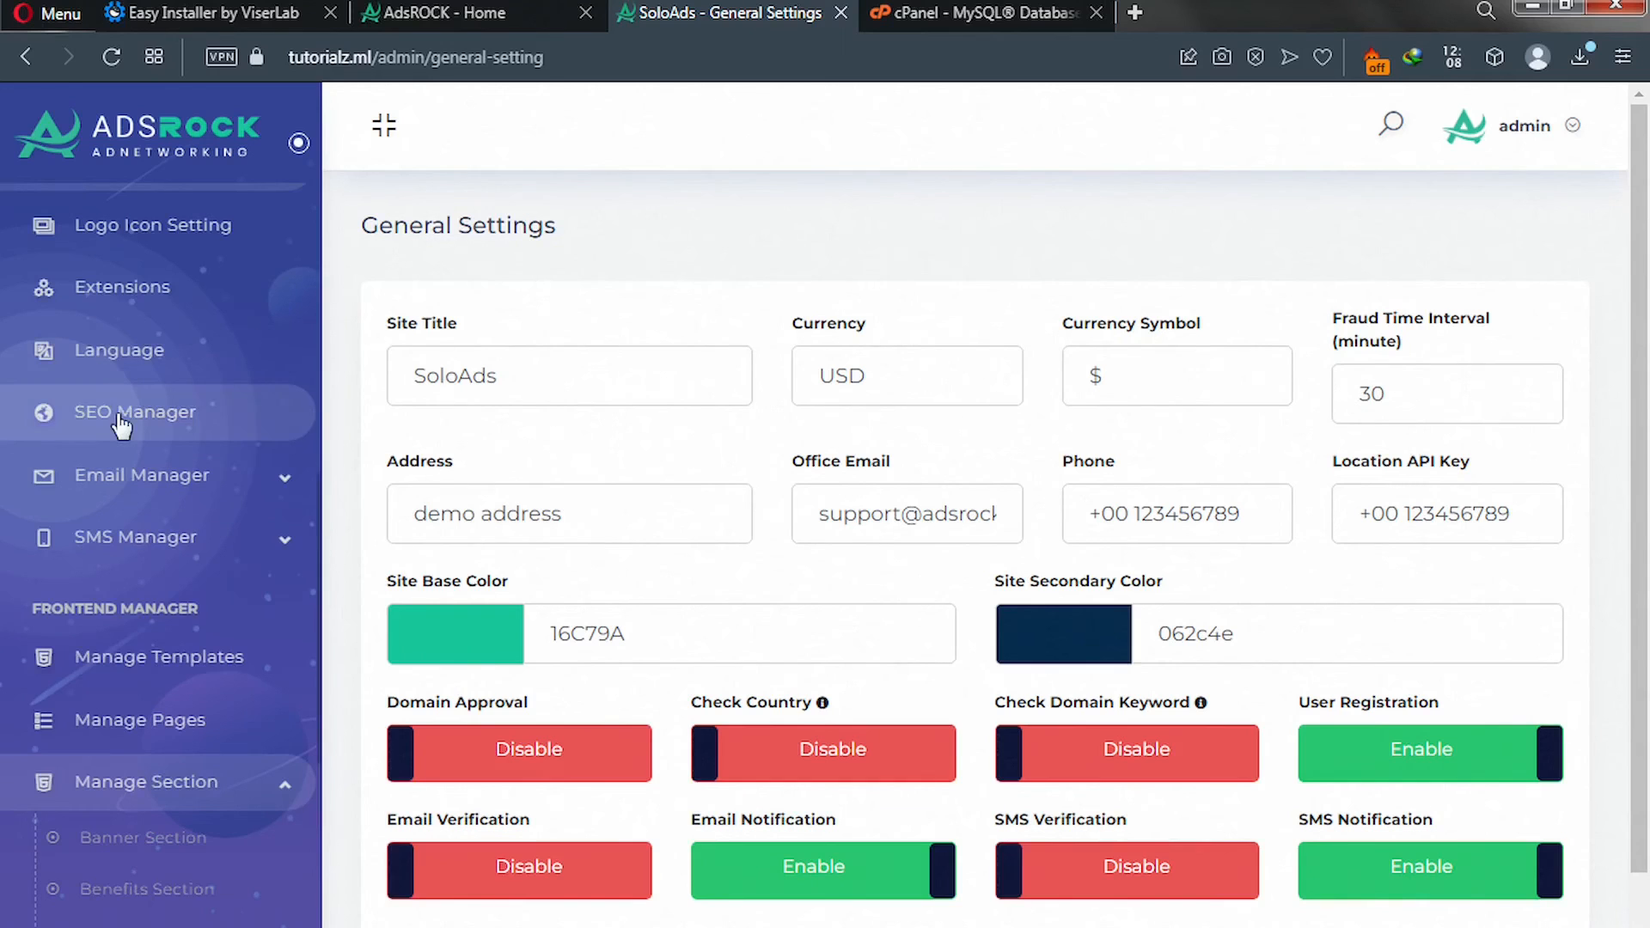
left_click(141, 846)
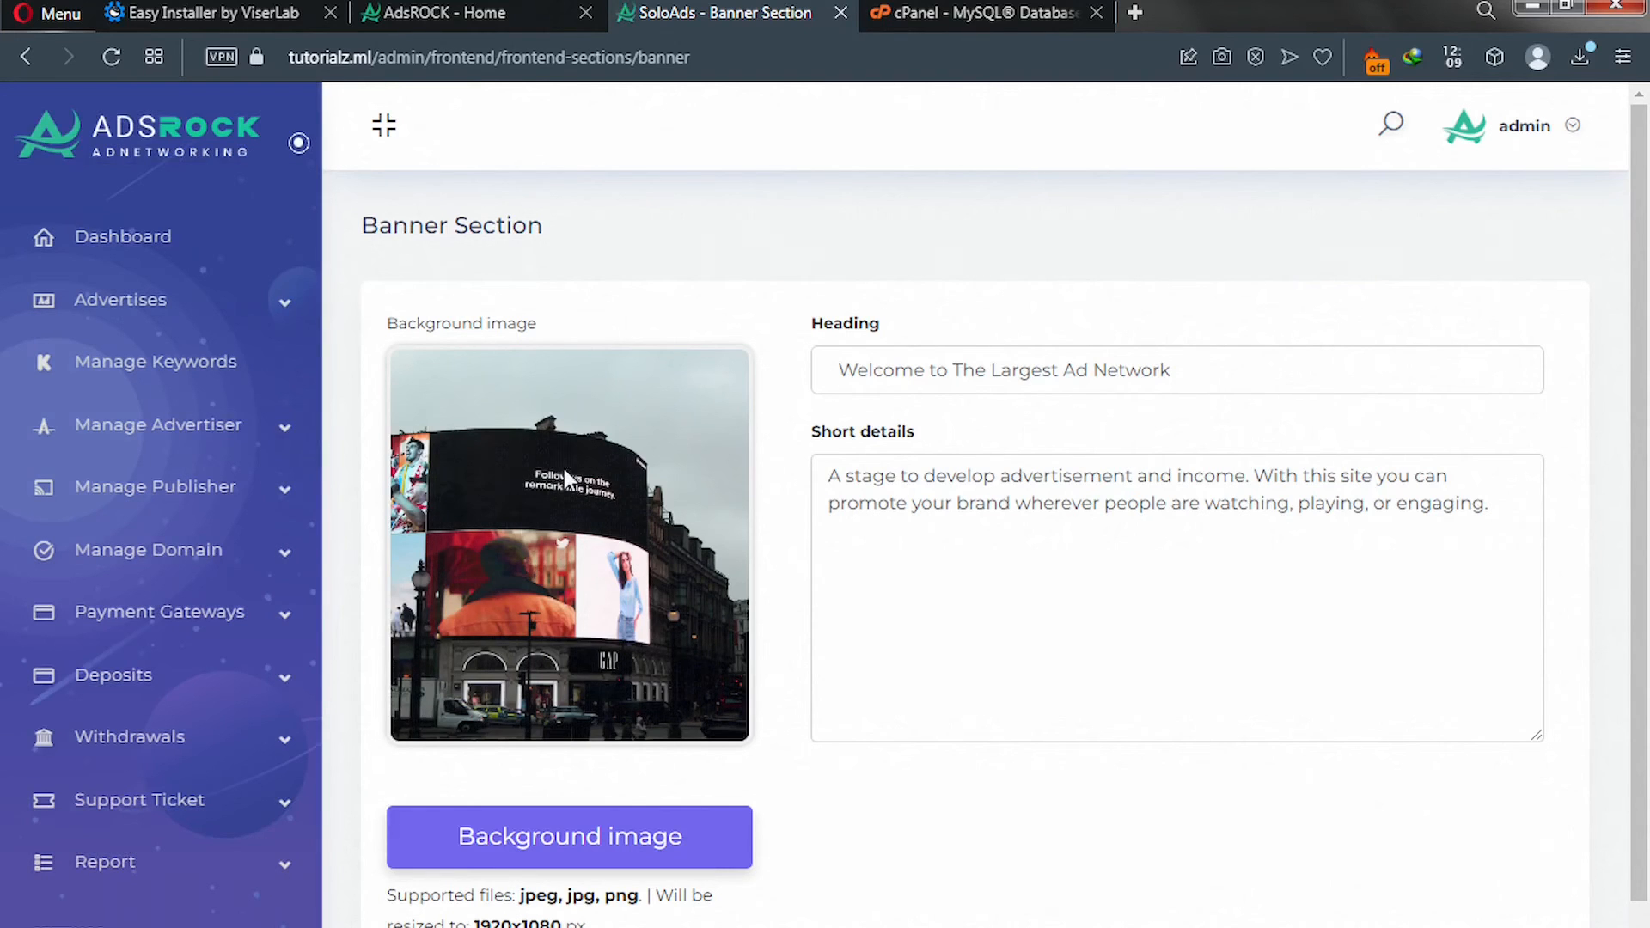
left_click(460, 13)
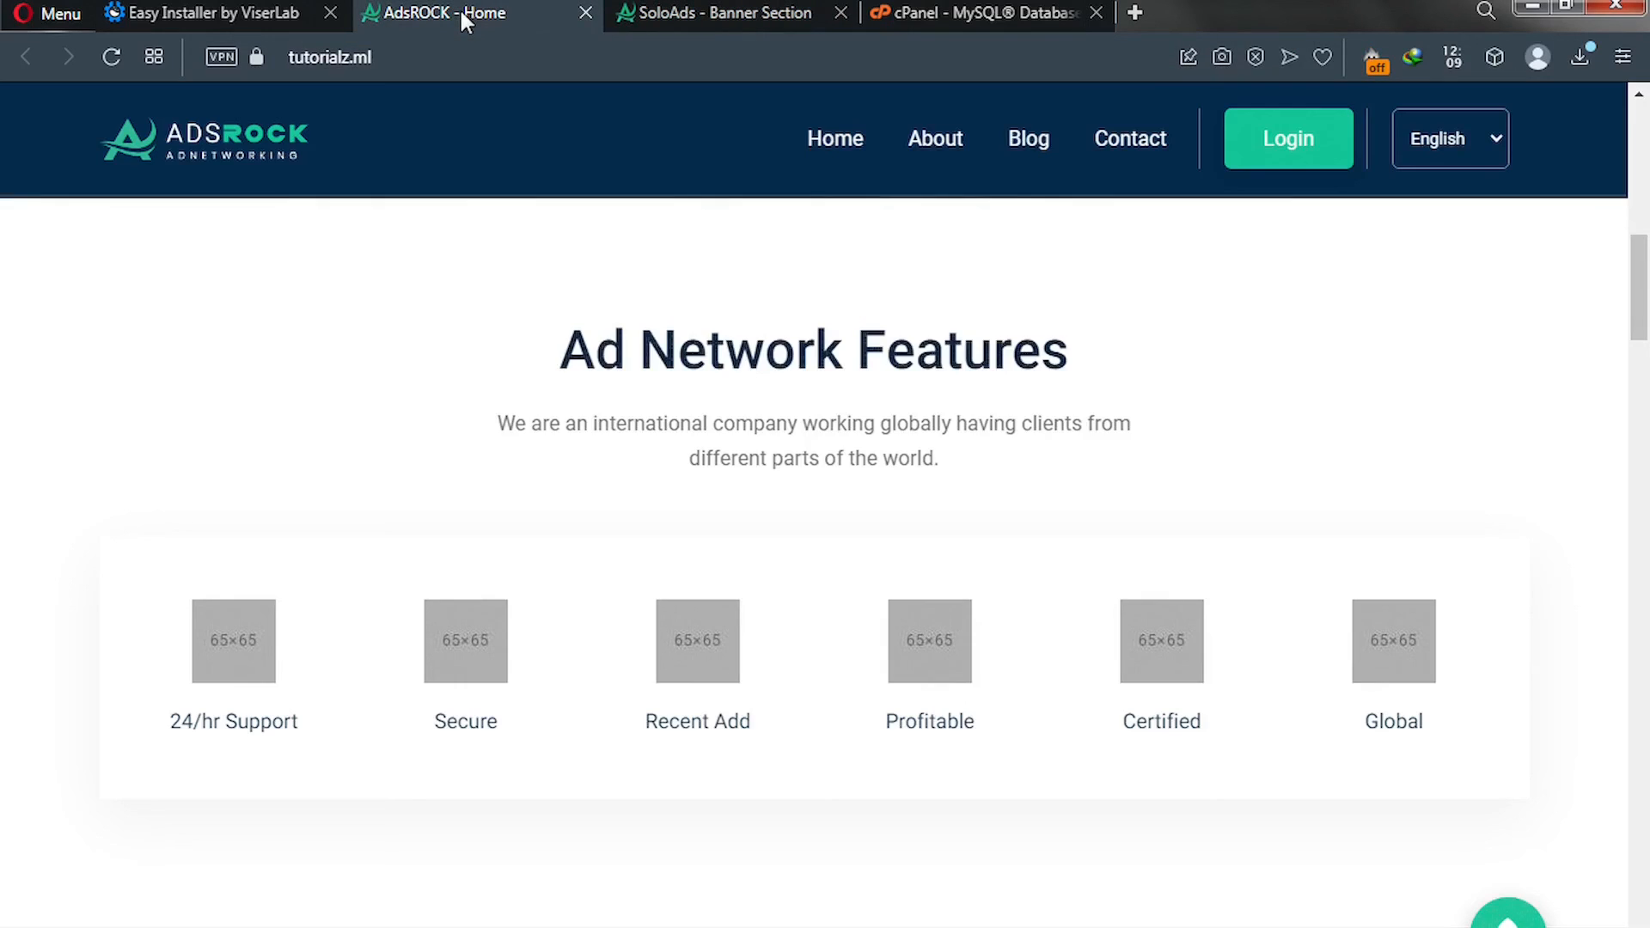
scroll(524, 463, "up", 5)
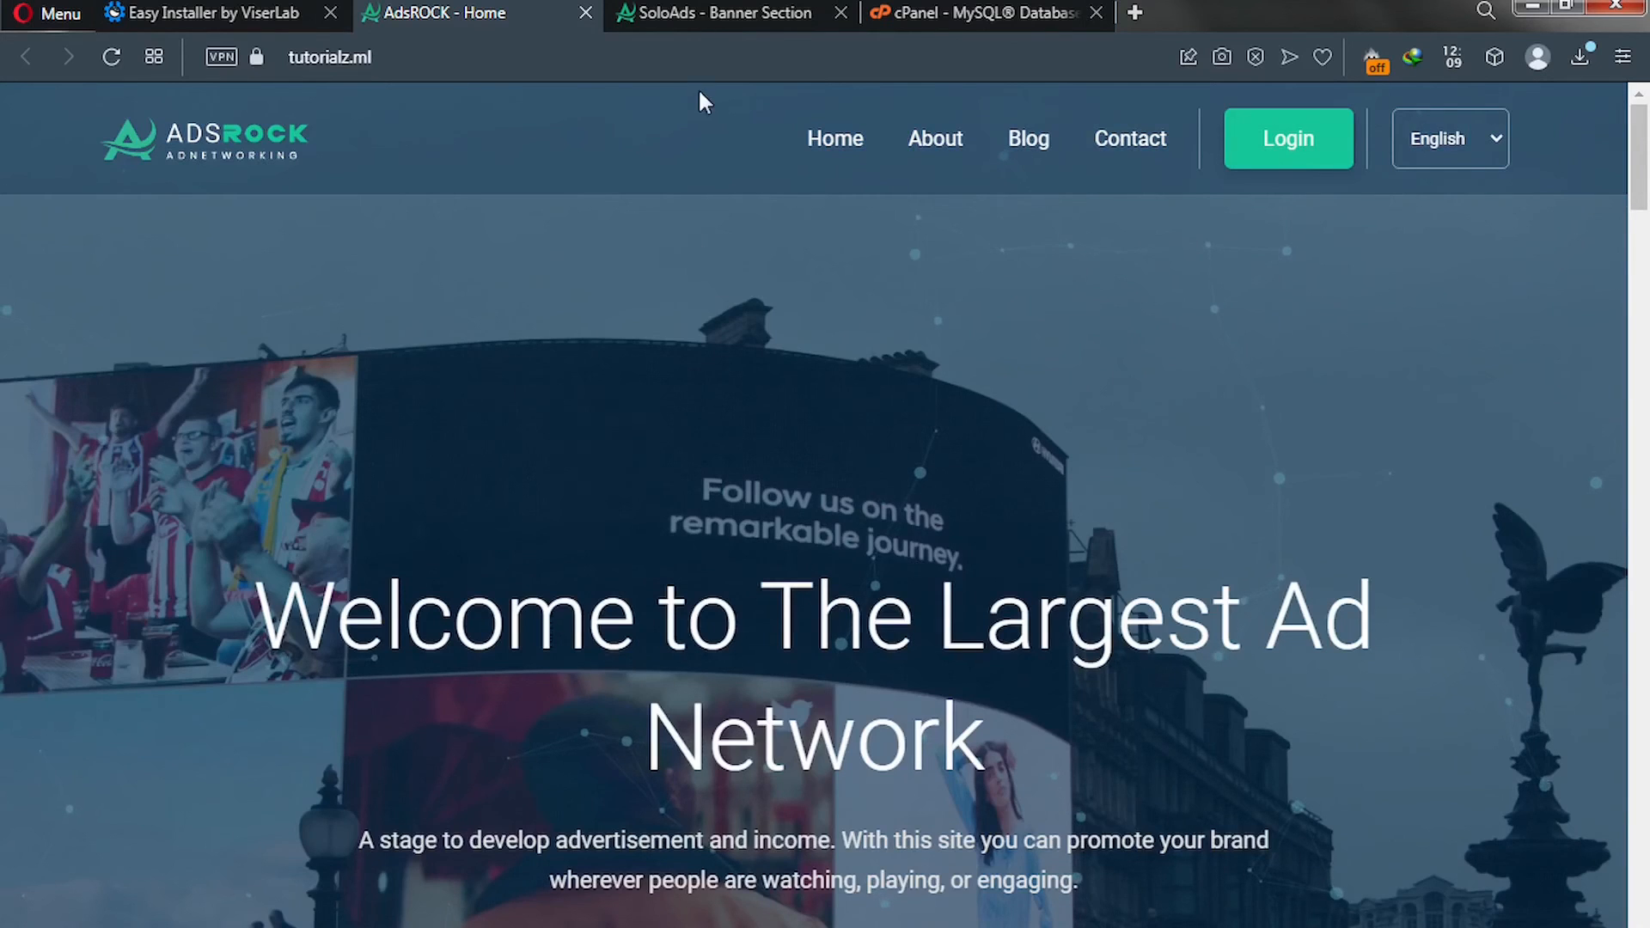
left_click(730, 12)
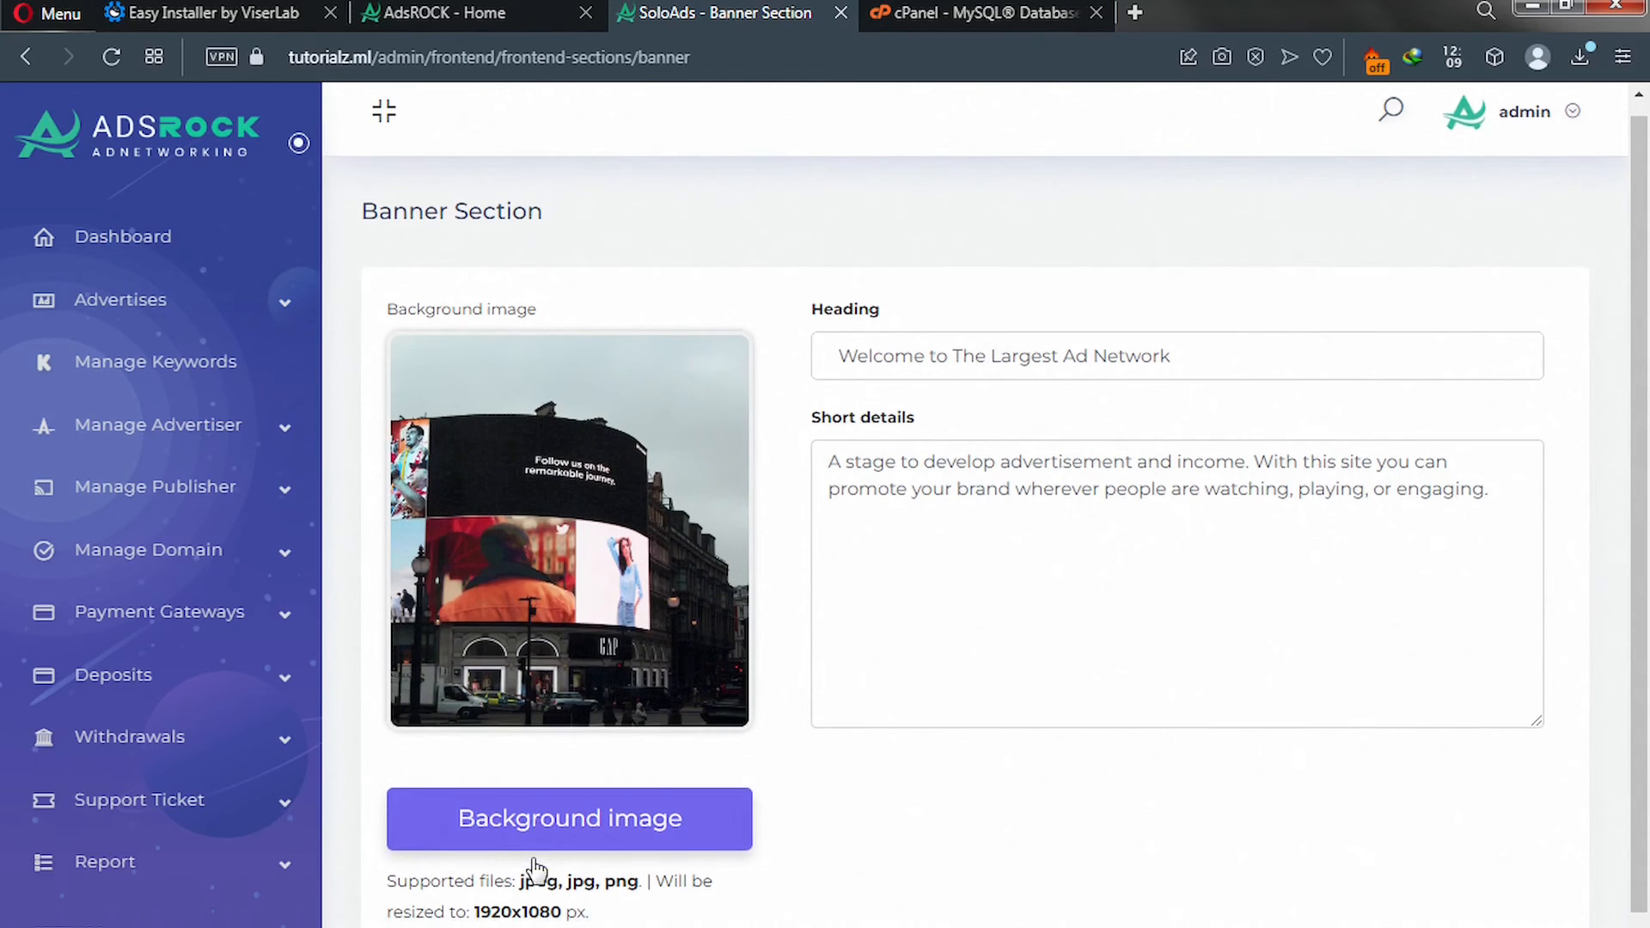
Set the banner background image to bg-img and submit the Banner Section.
scroll(532, 870, "down", 2)
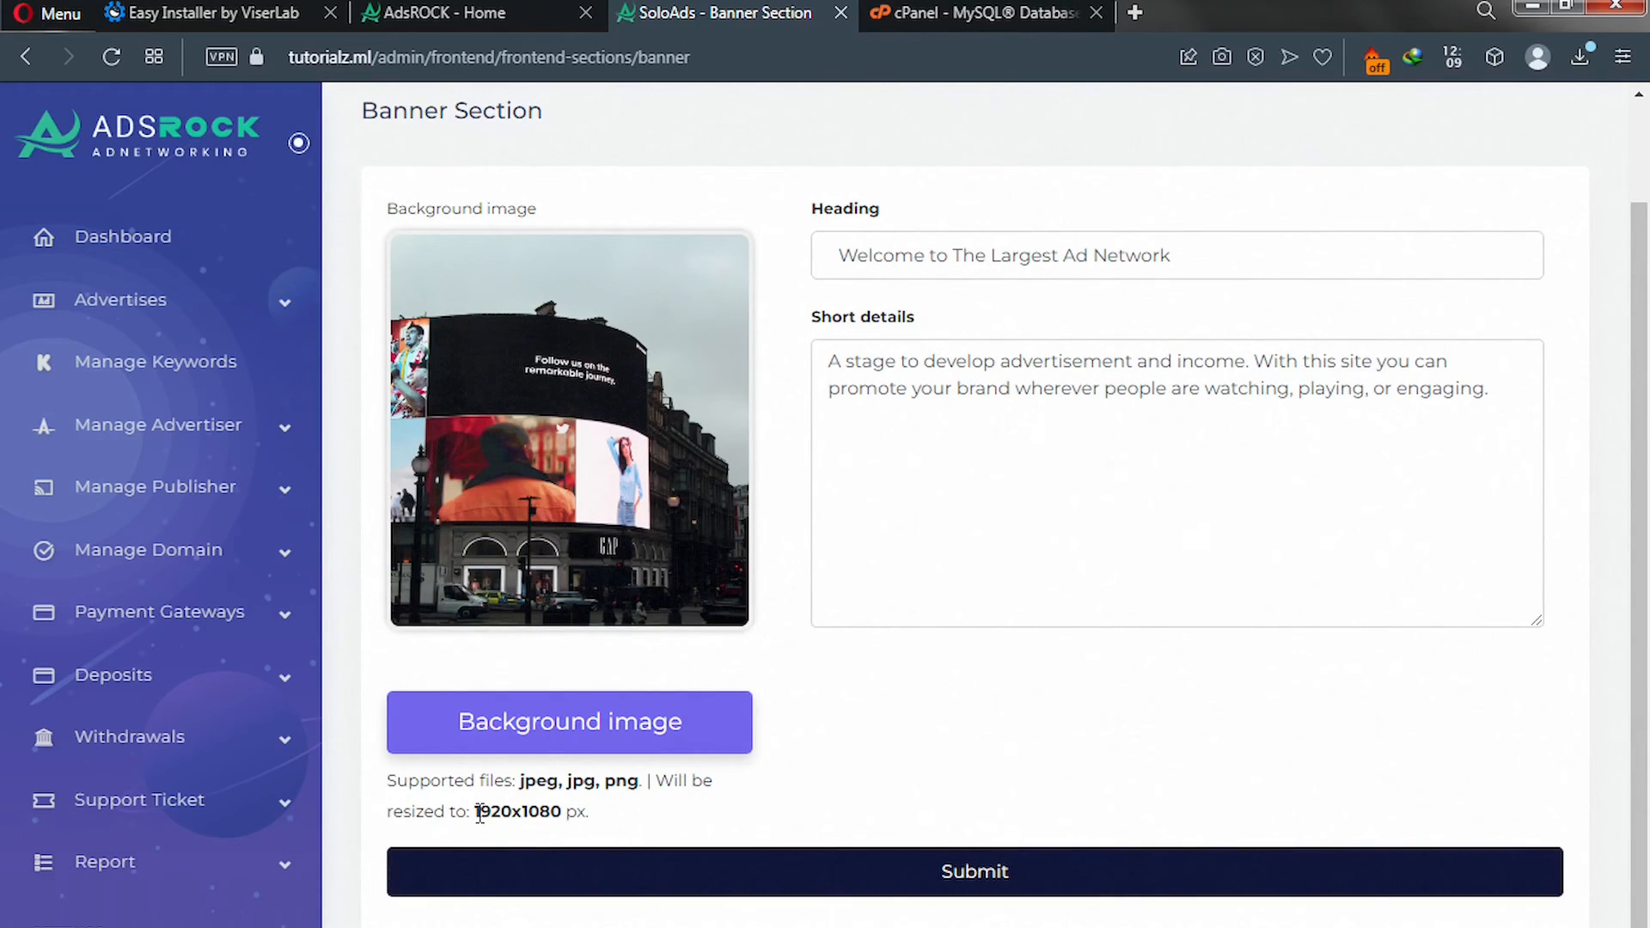
left_click(508, 729)
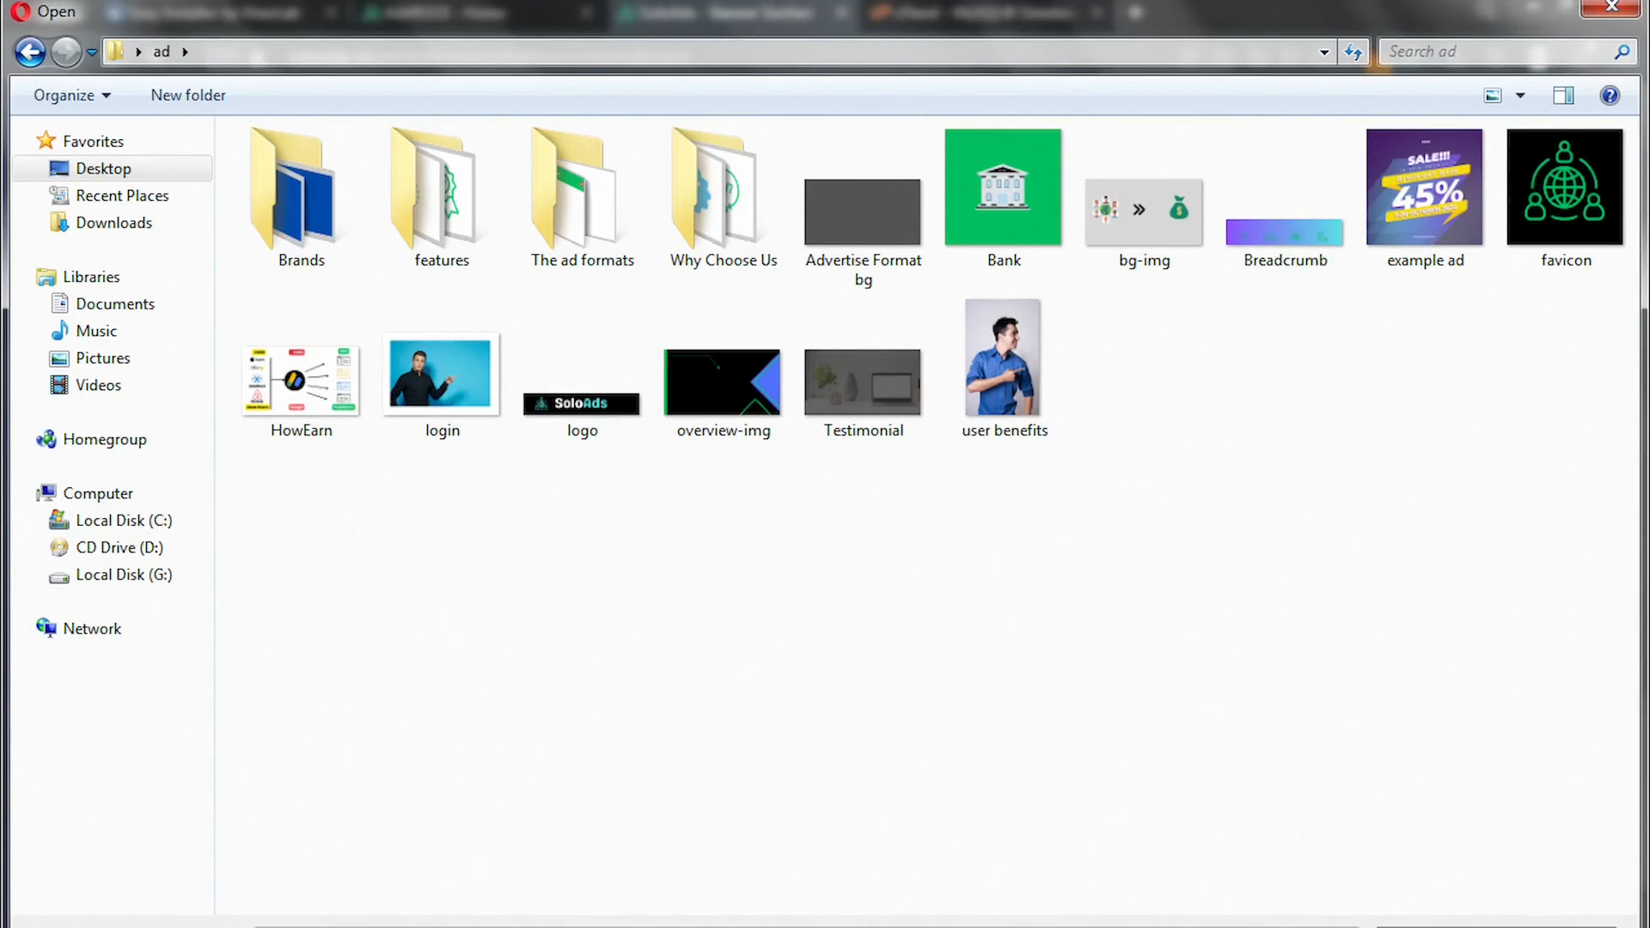
double_click(1157, 229)
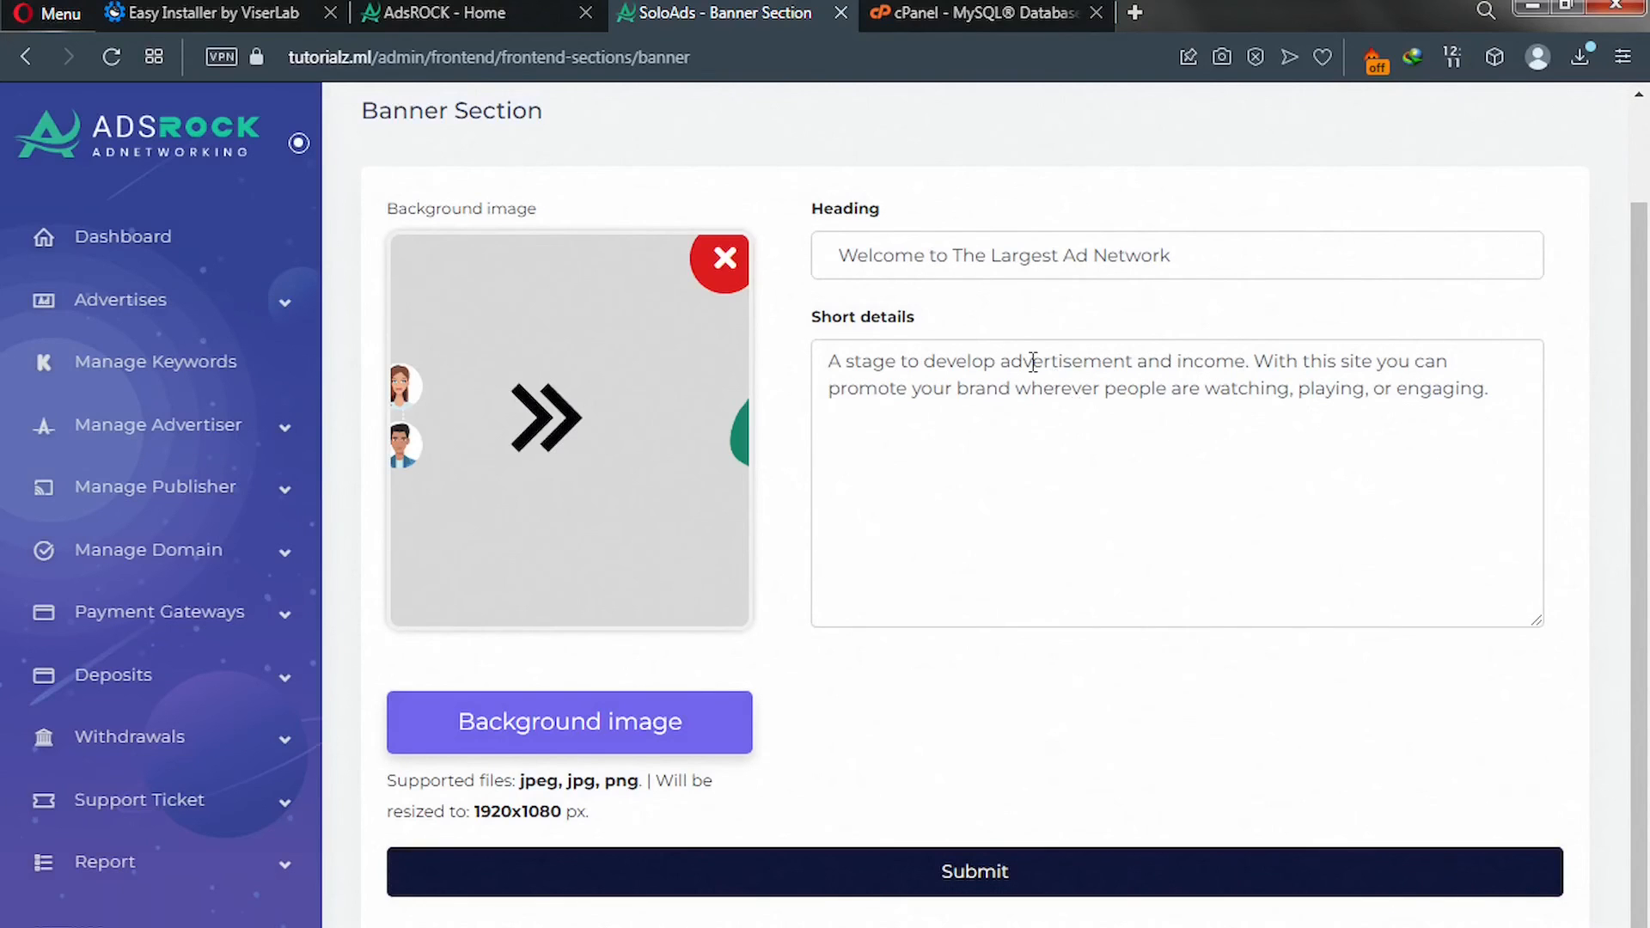
left_click(827, 883)
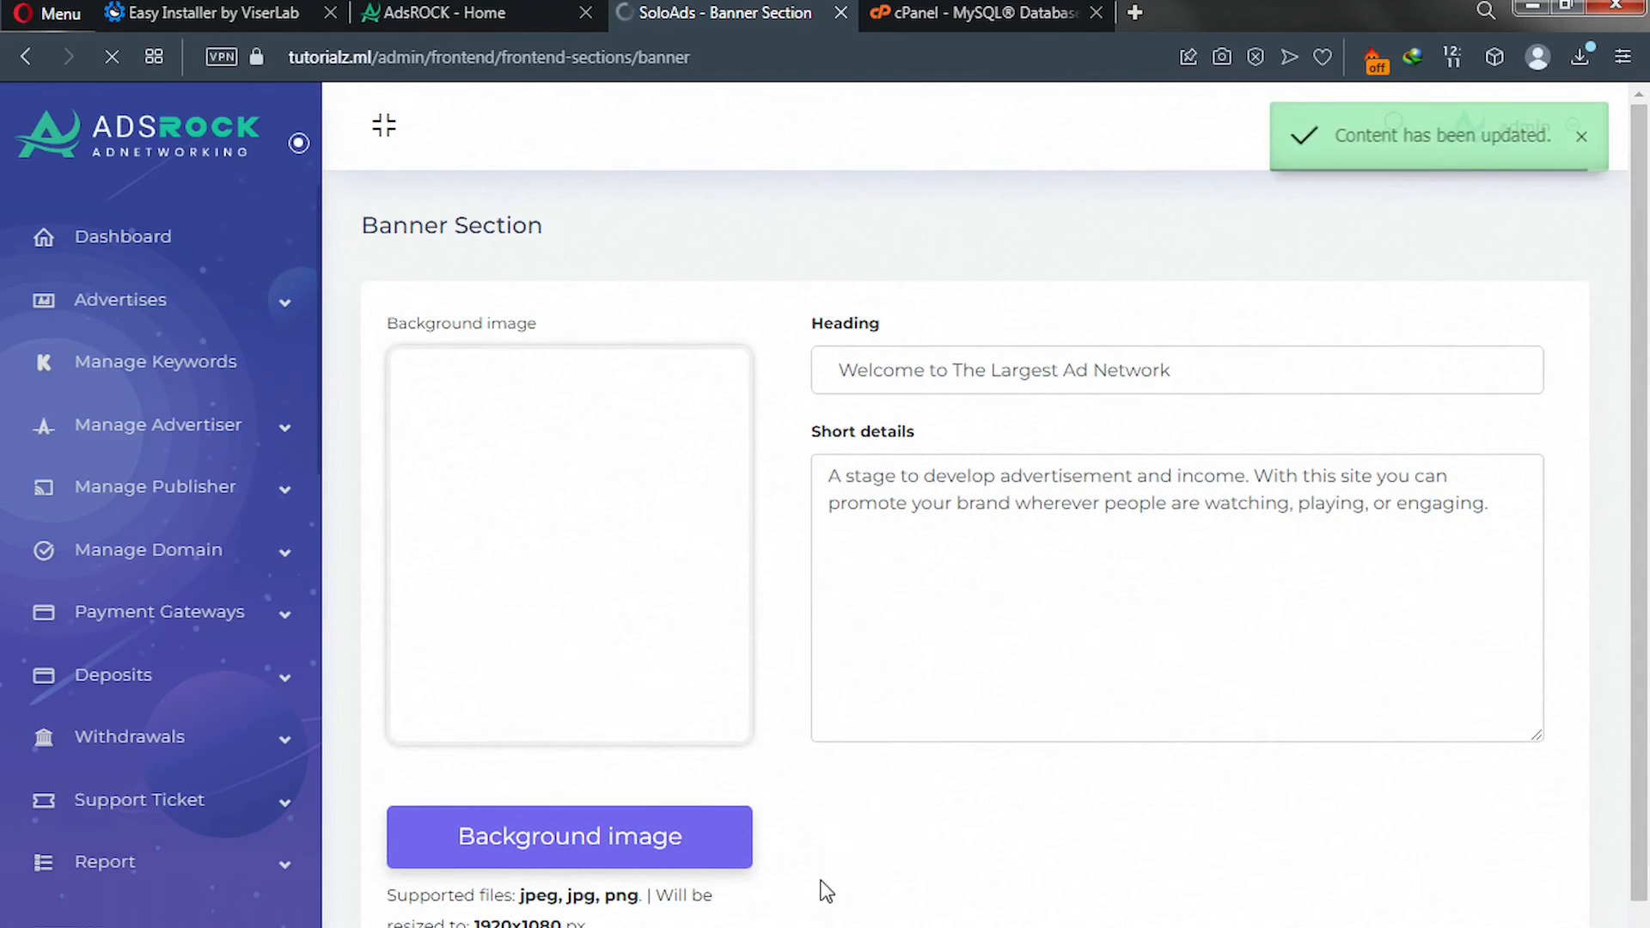
left_click(461, 14)
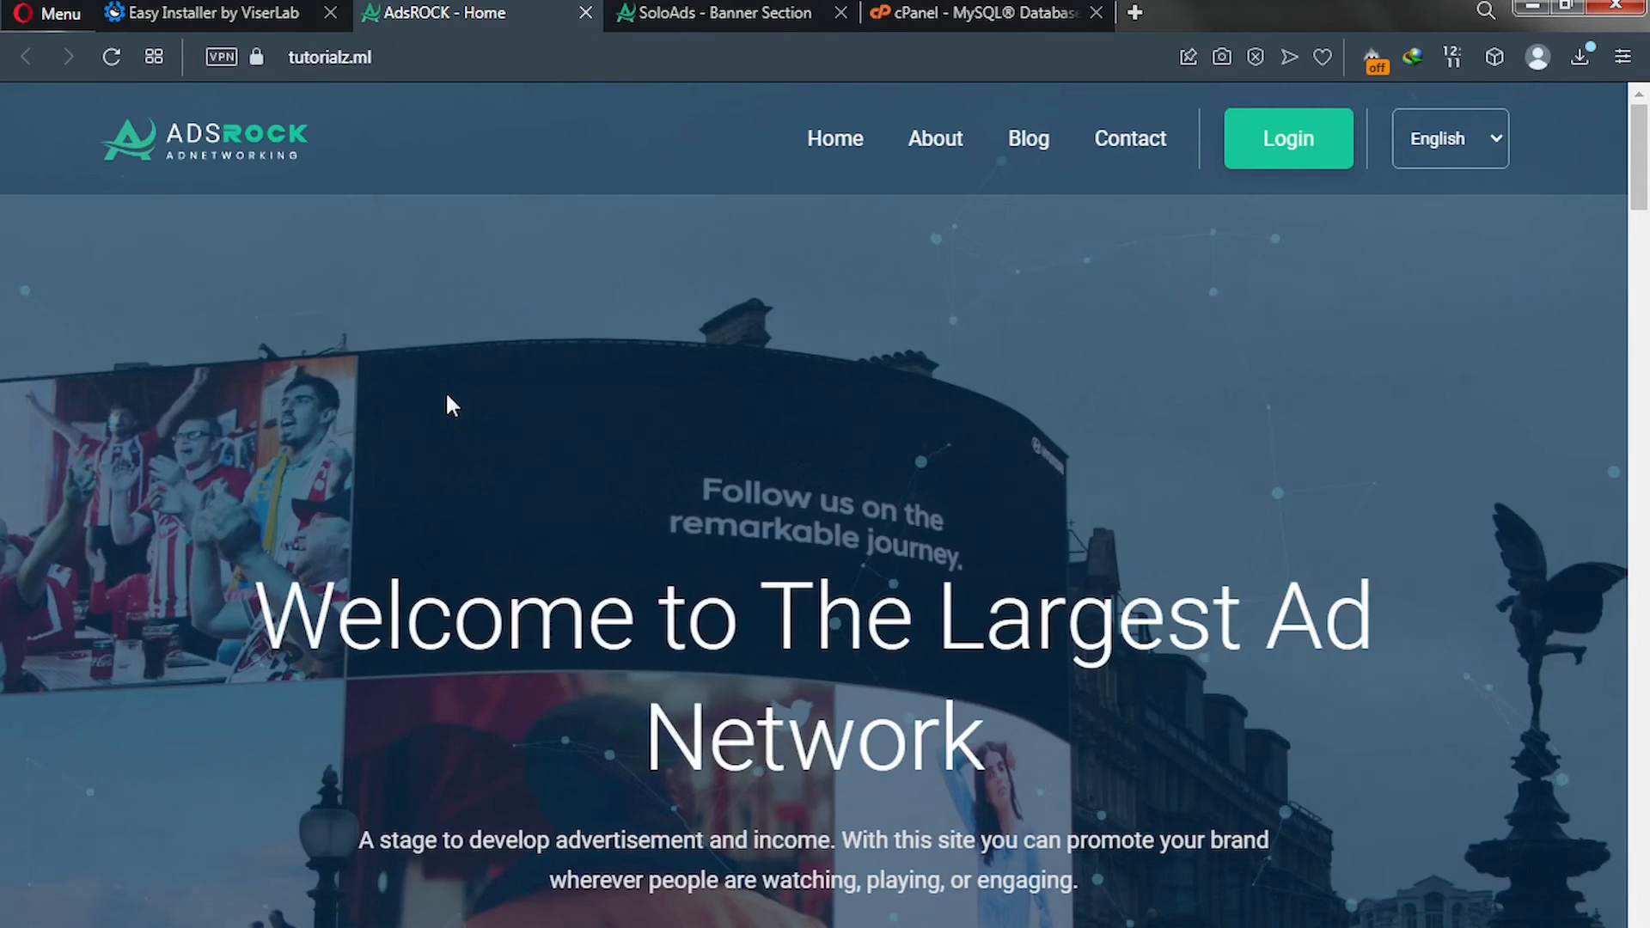
scroll(445, 390, "down", 4)
scroll(447, 397, "down", 8)
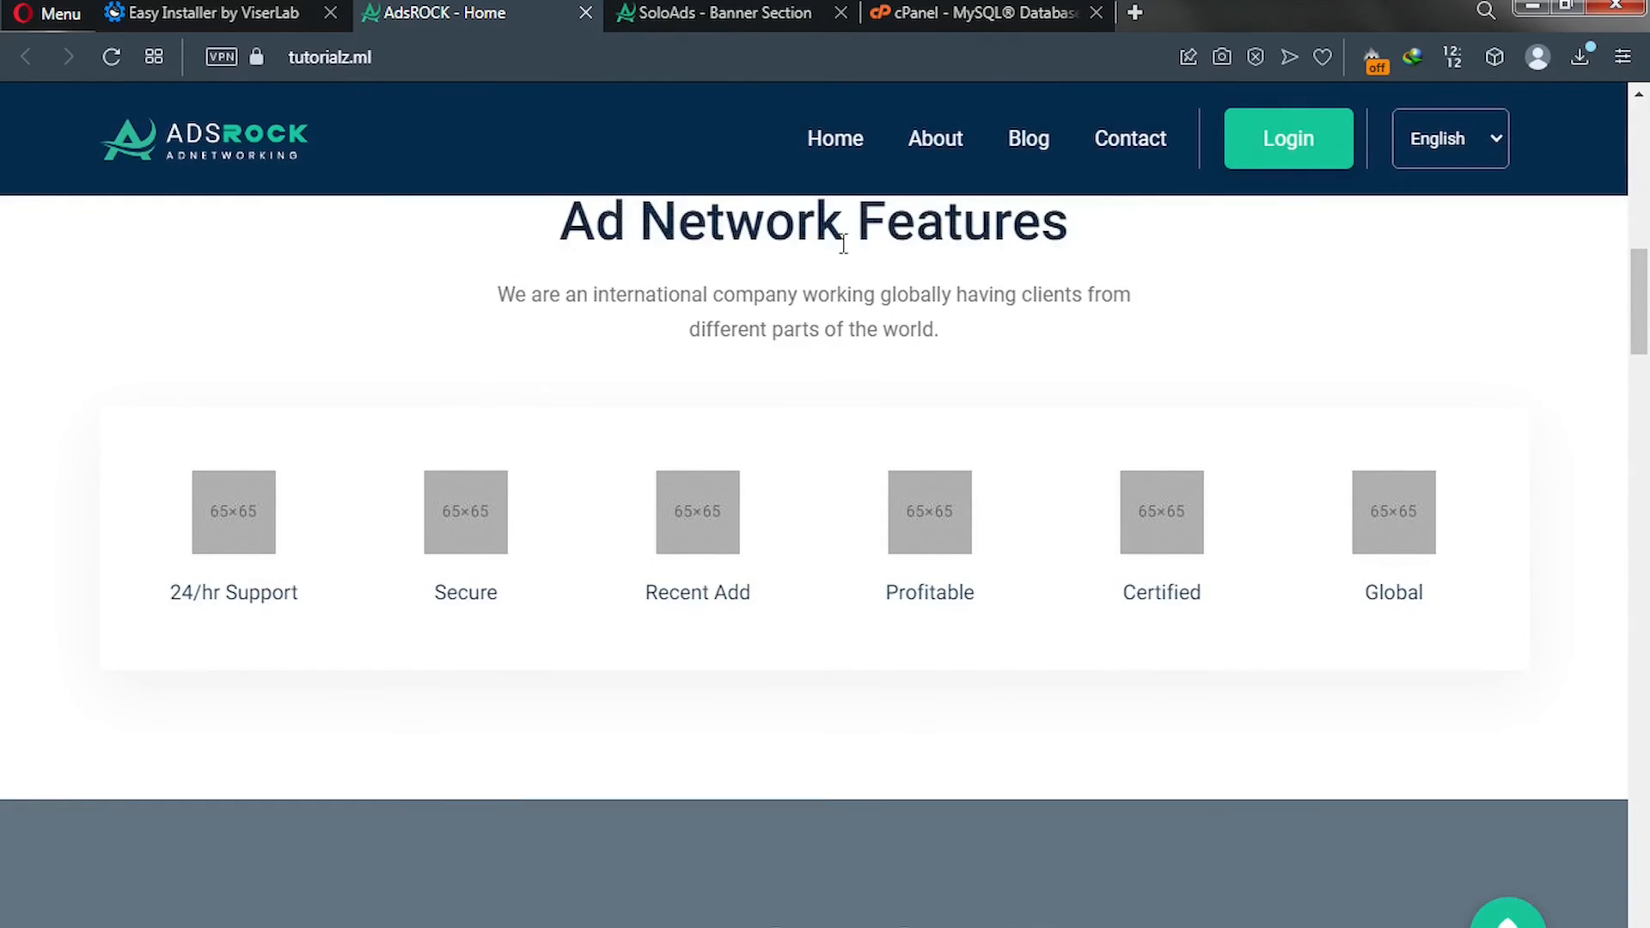
left_click(719, 12)
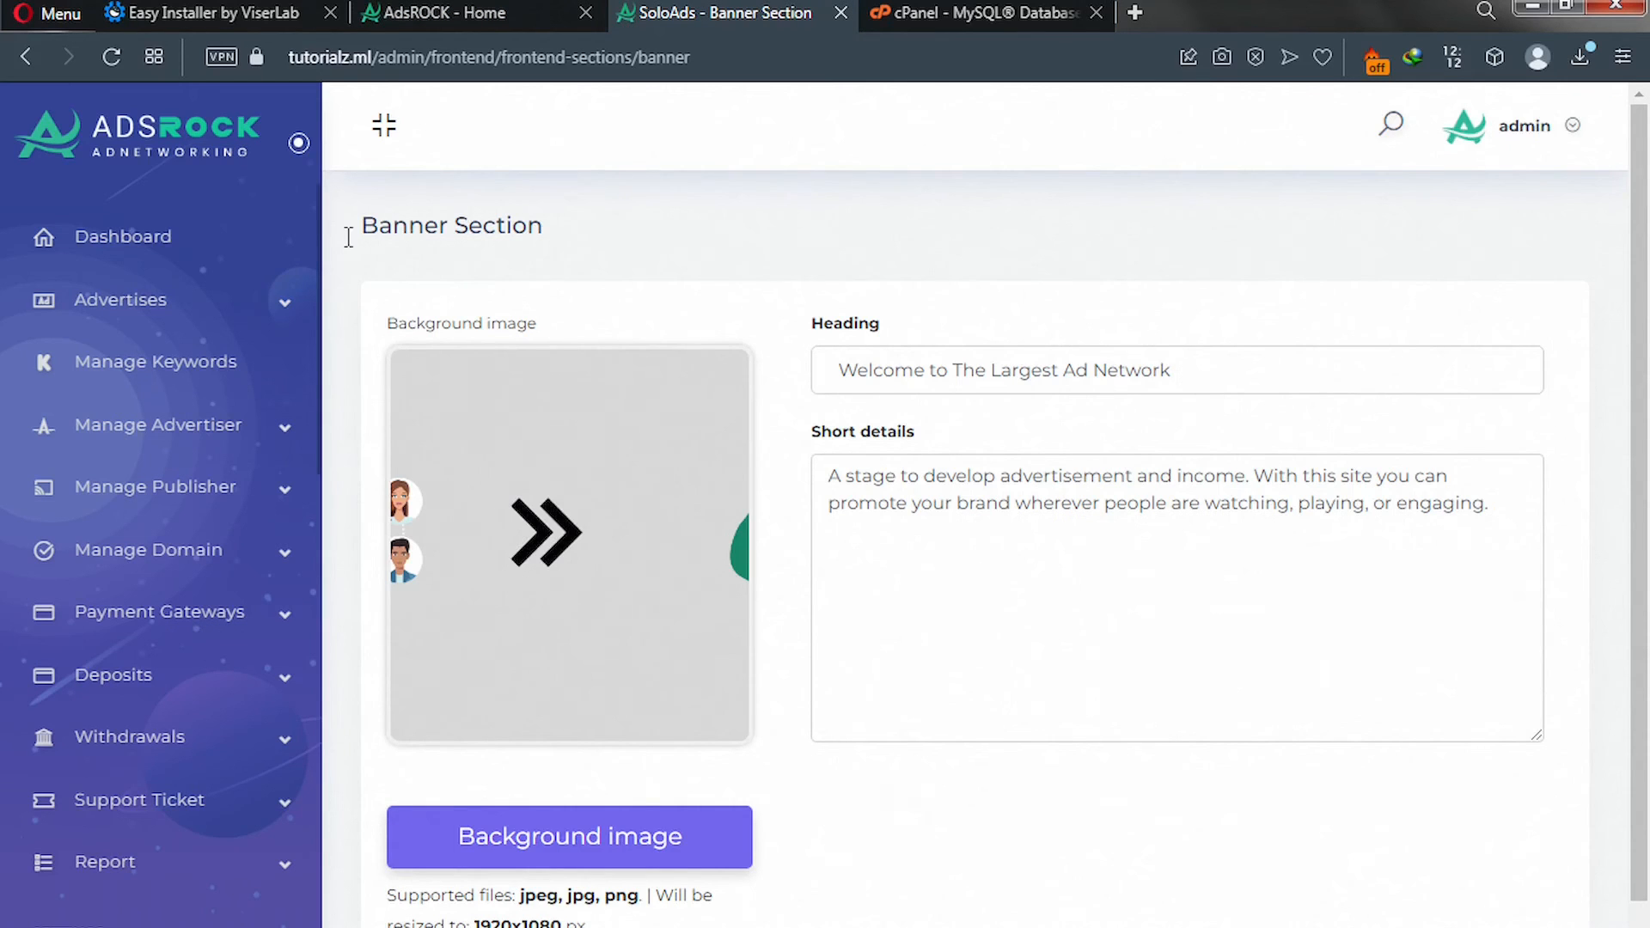
scroll(230, 311, "down", 15)
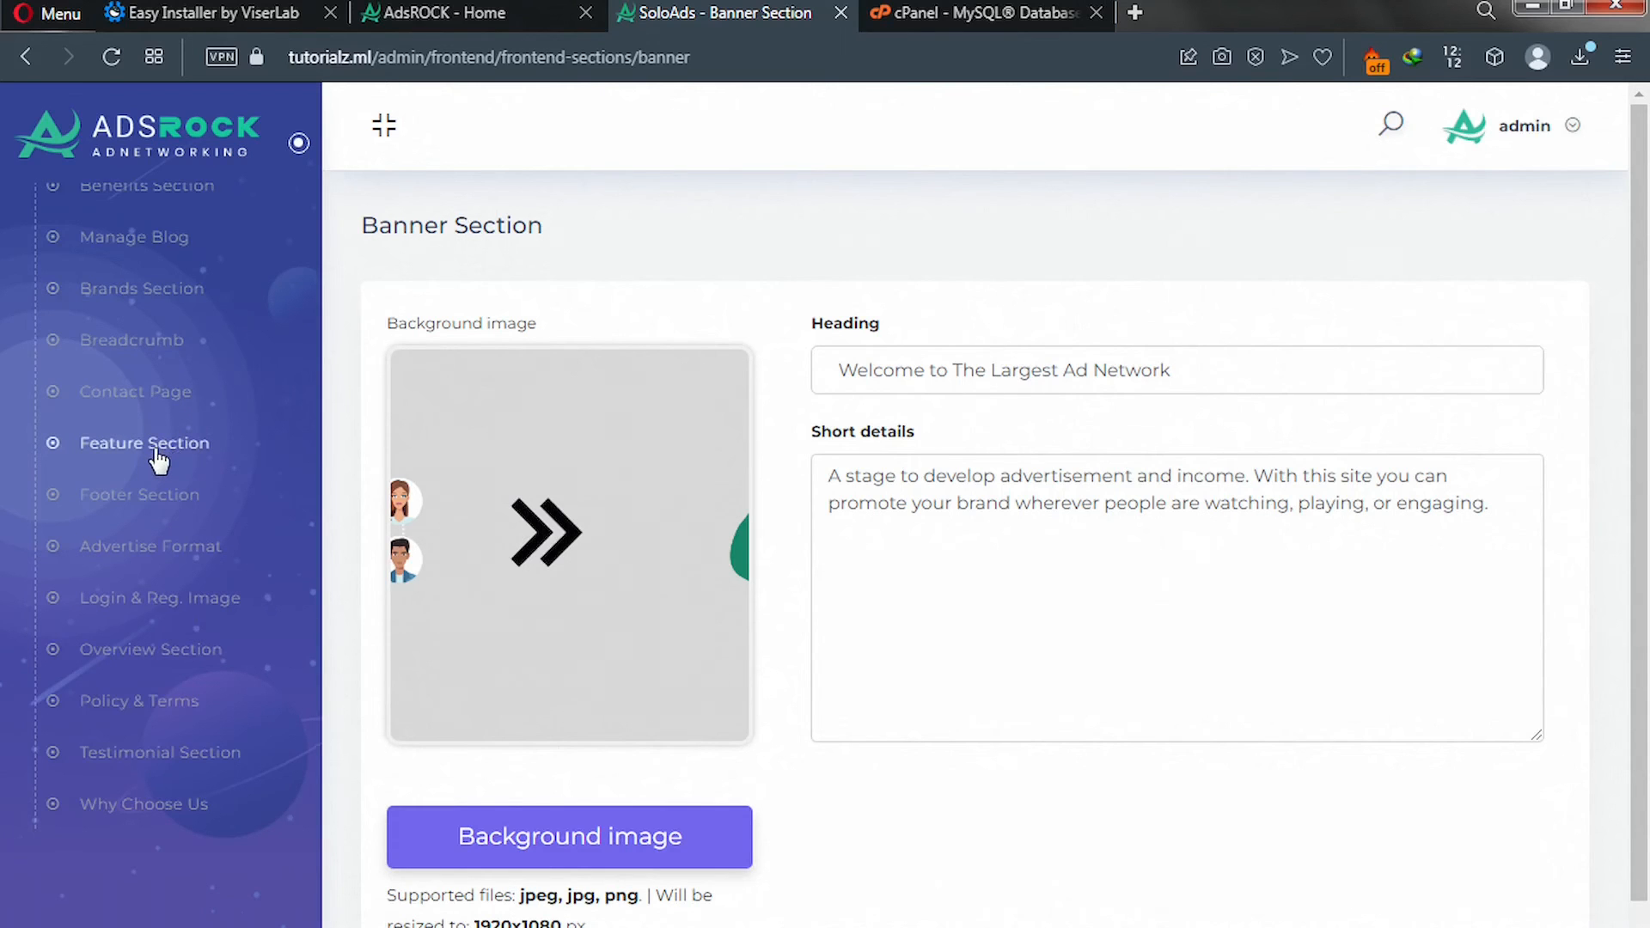
left_click(157, 461)
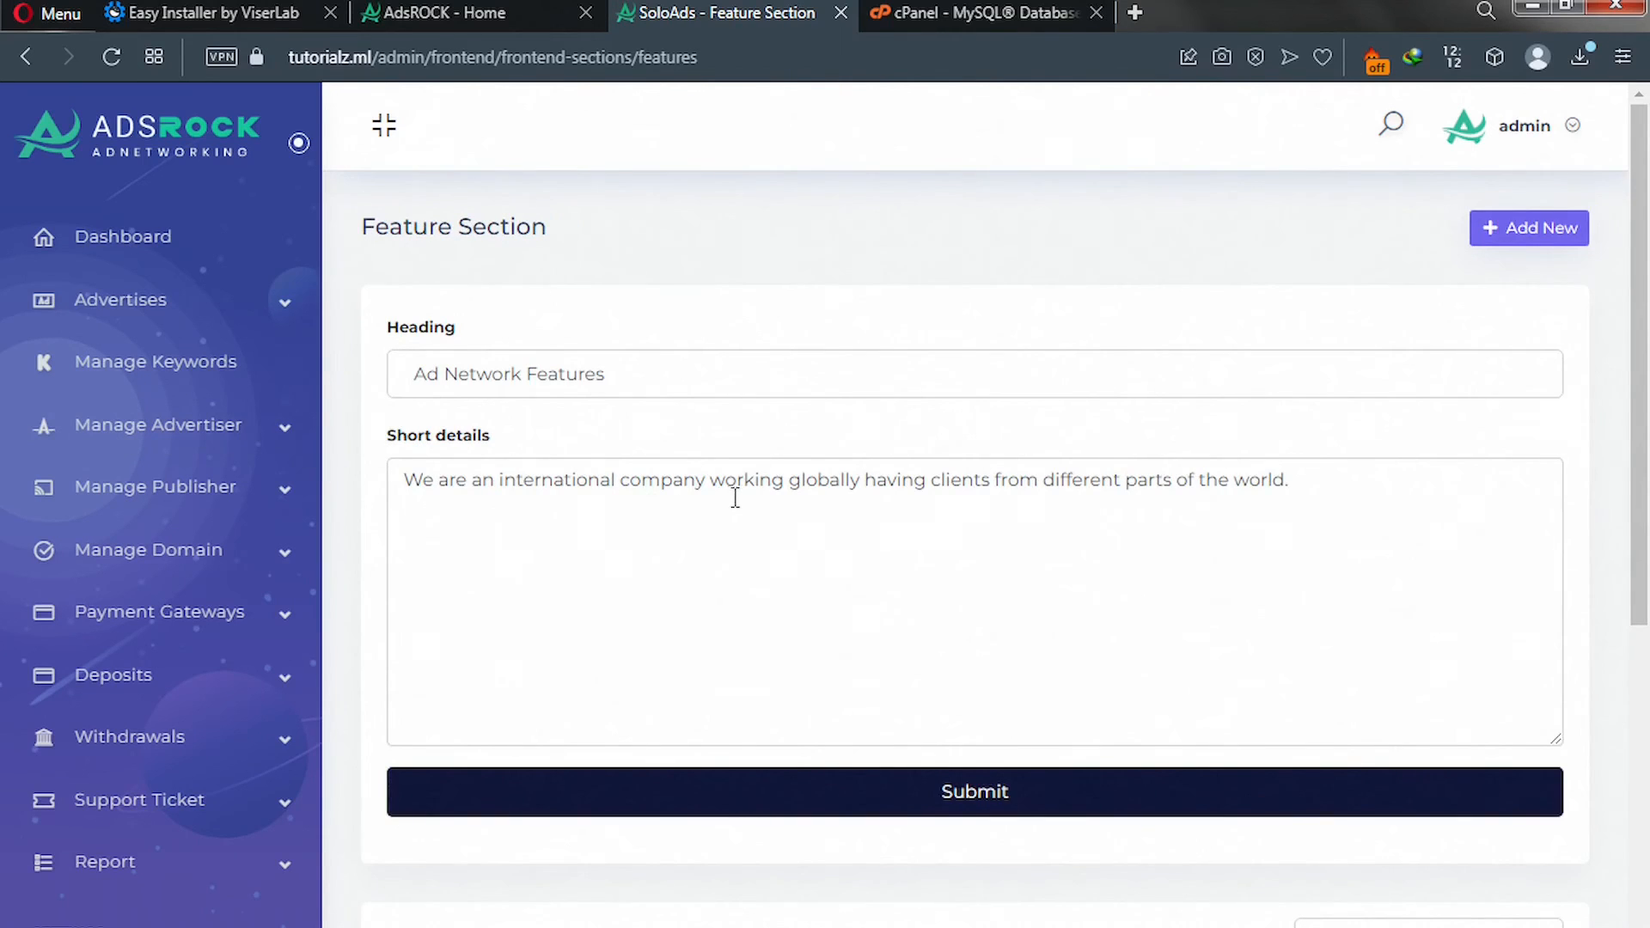
scroll(732, 497, "down", 5)
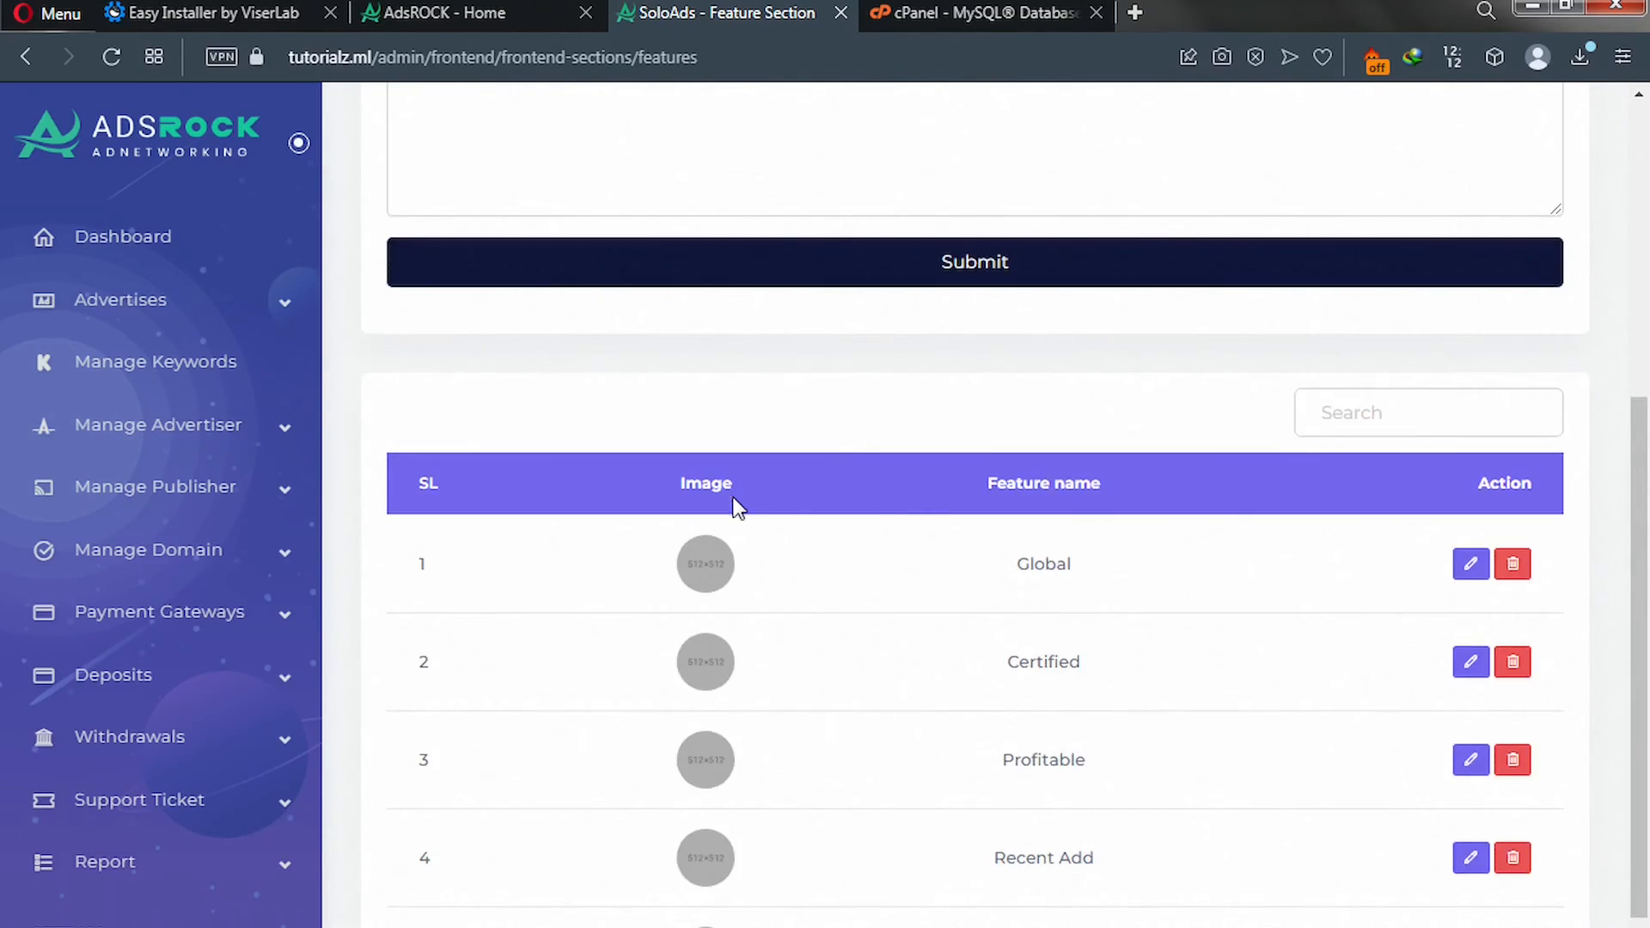
scroll(737, 507, "down", 2)
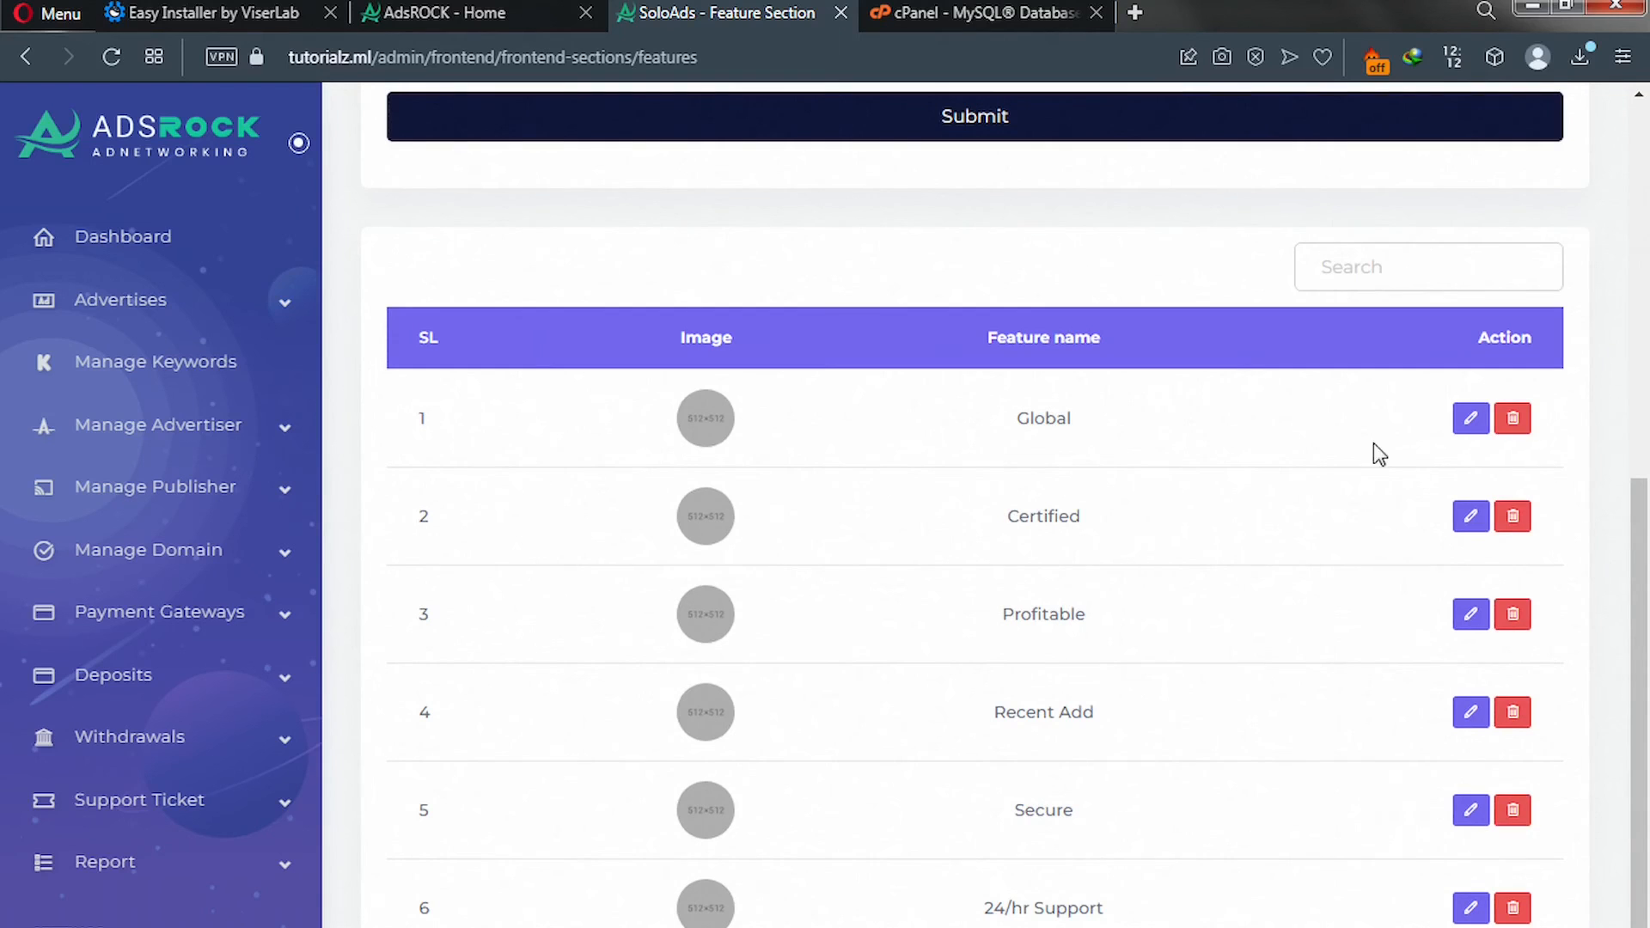
Give the Global feature its icon from the features folder and update it.
left_click(1471, 420)
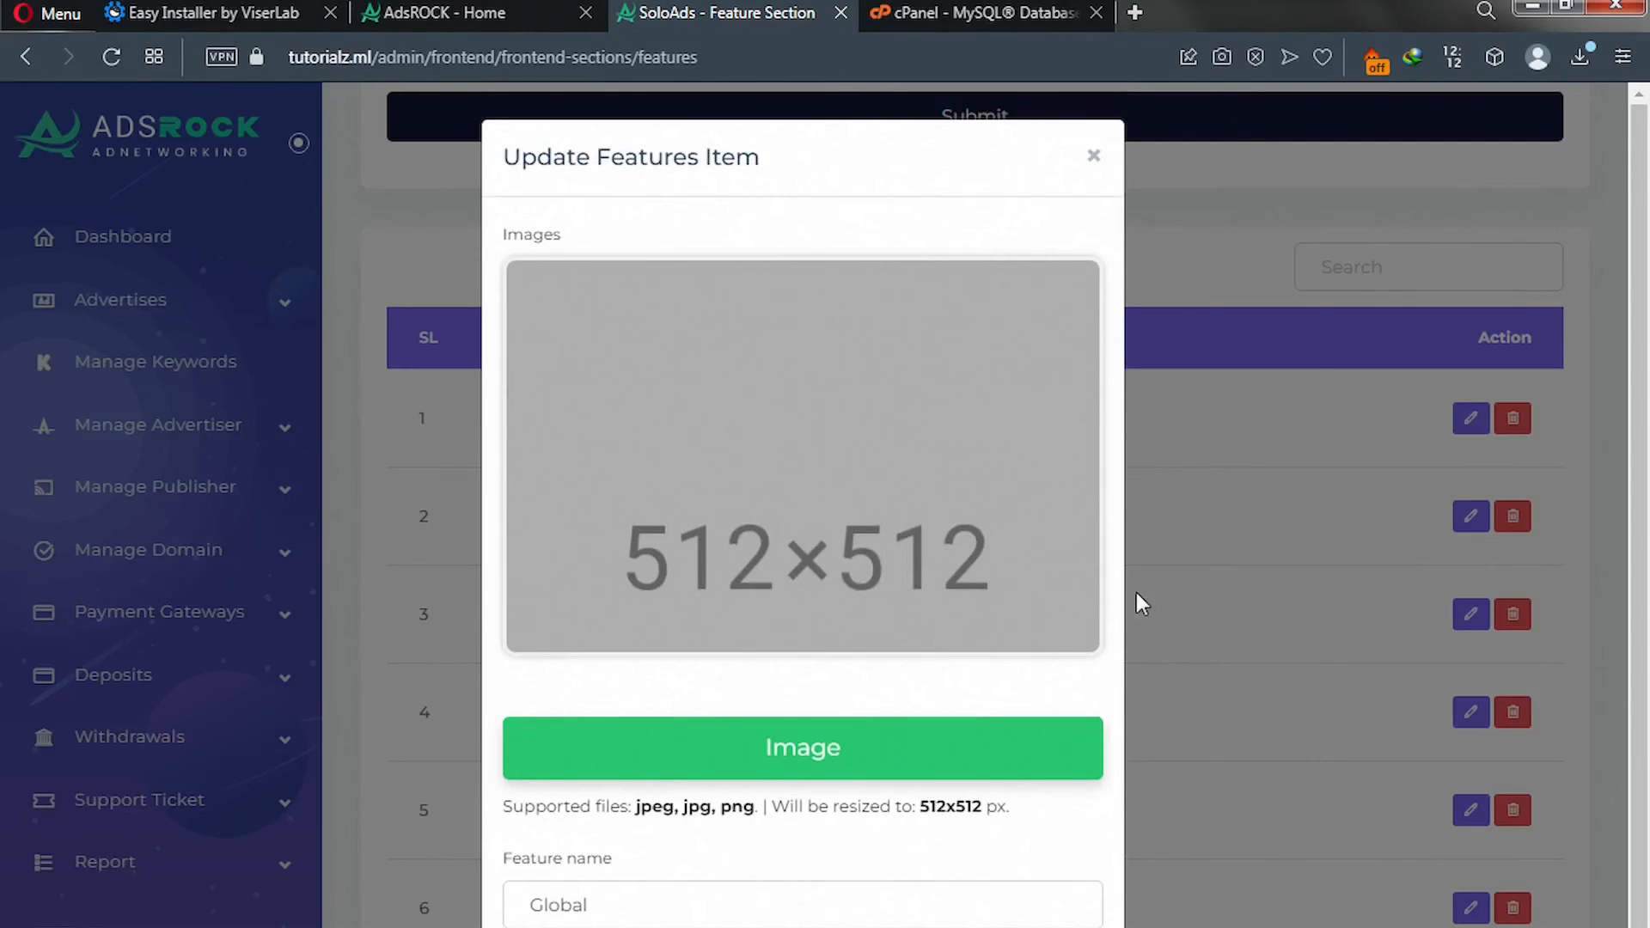
left_click(815, 763)
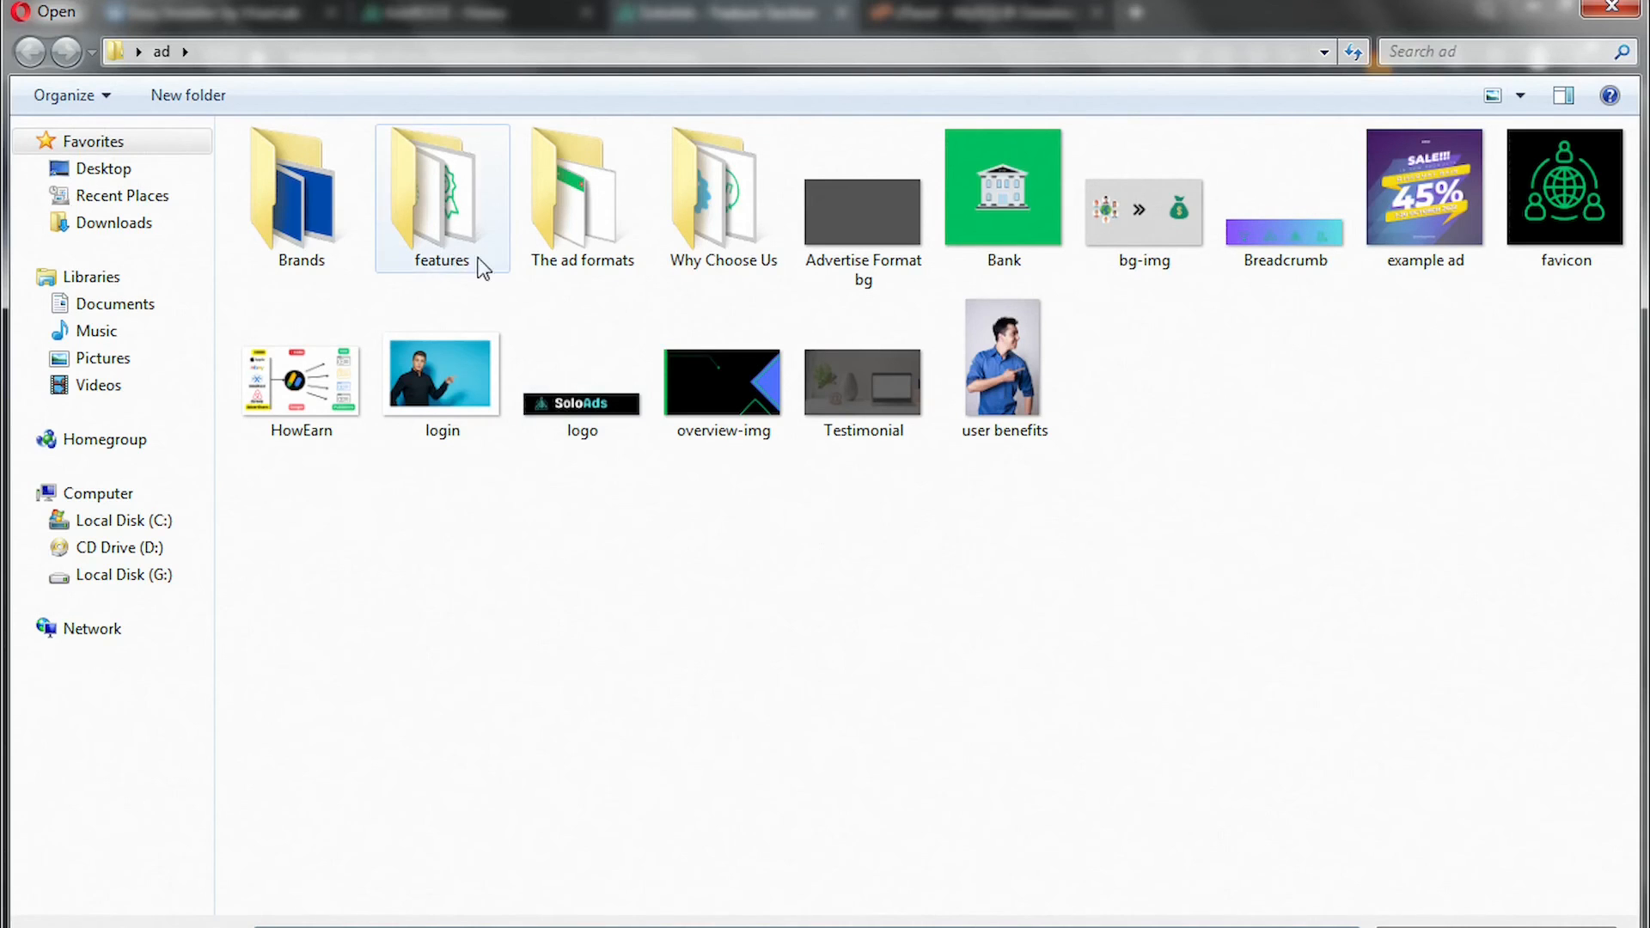
double_click(427, 247)
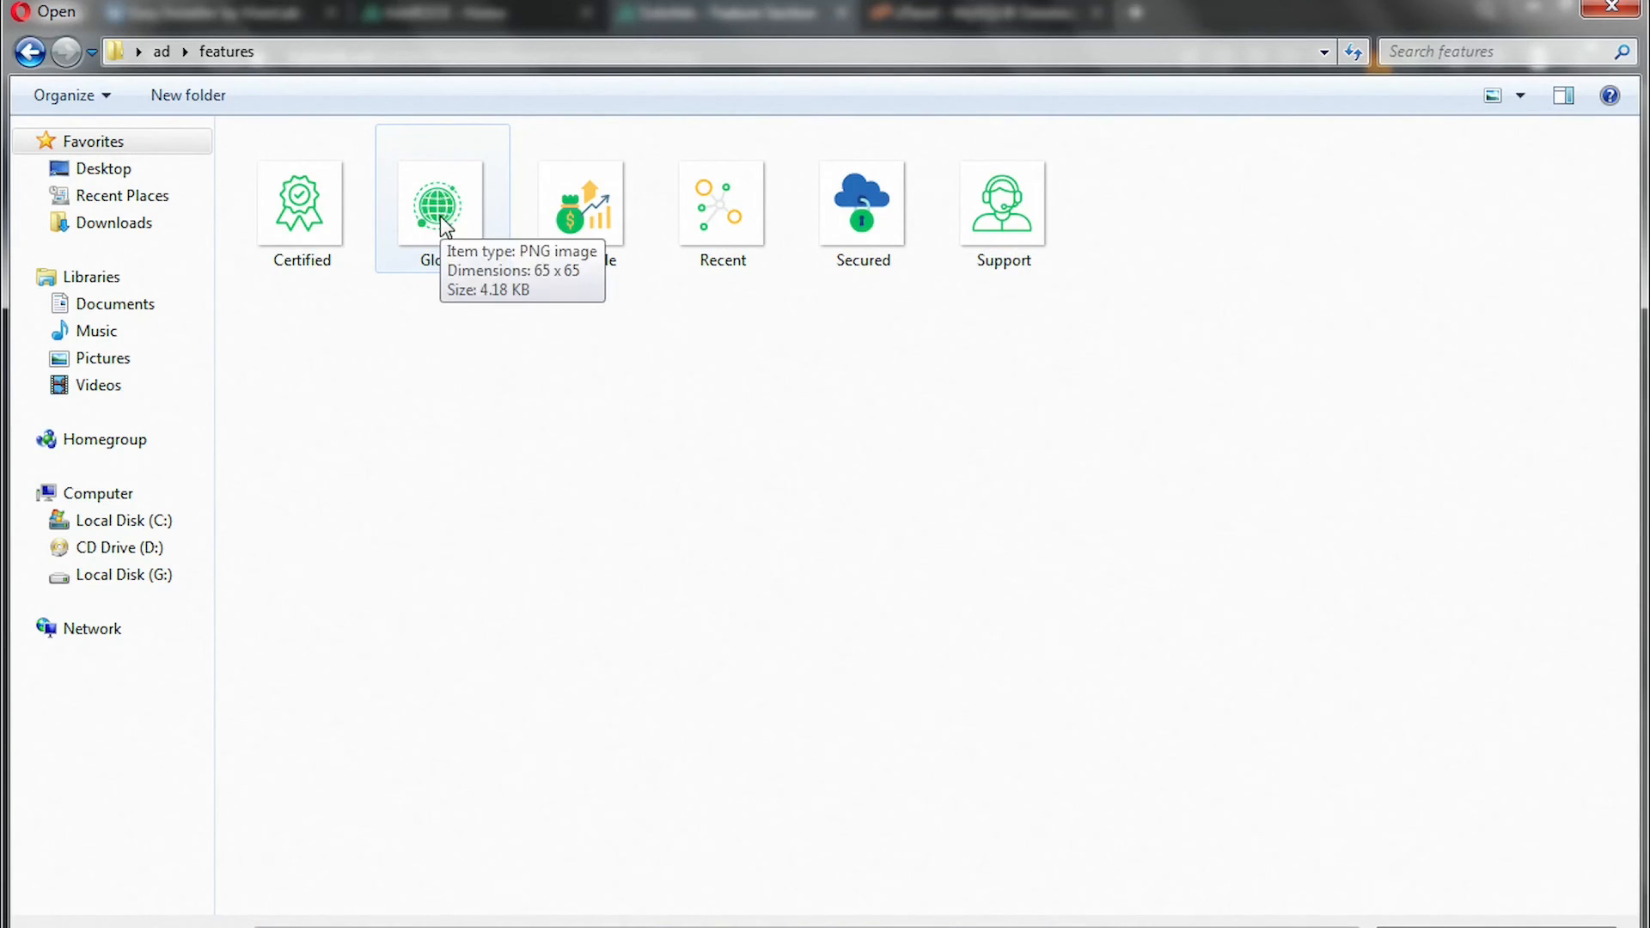
double_click(440, 217)
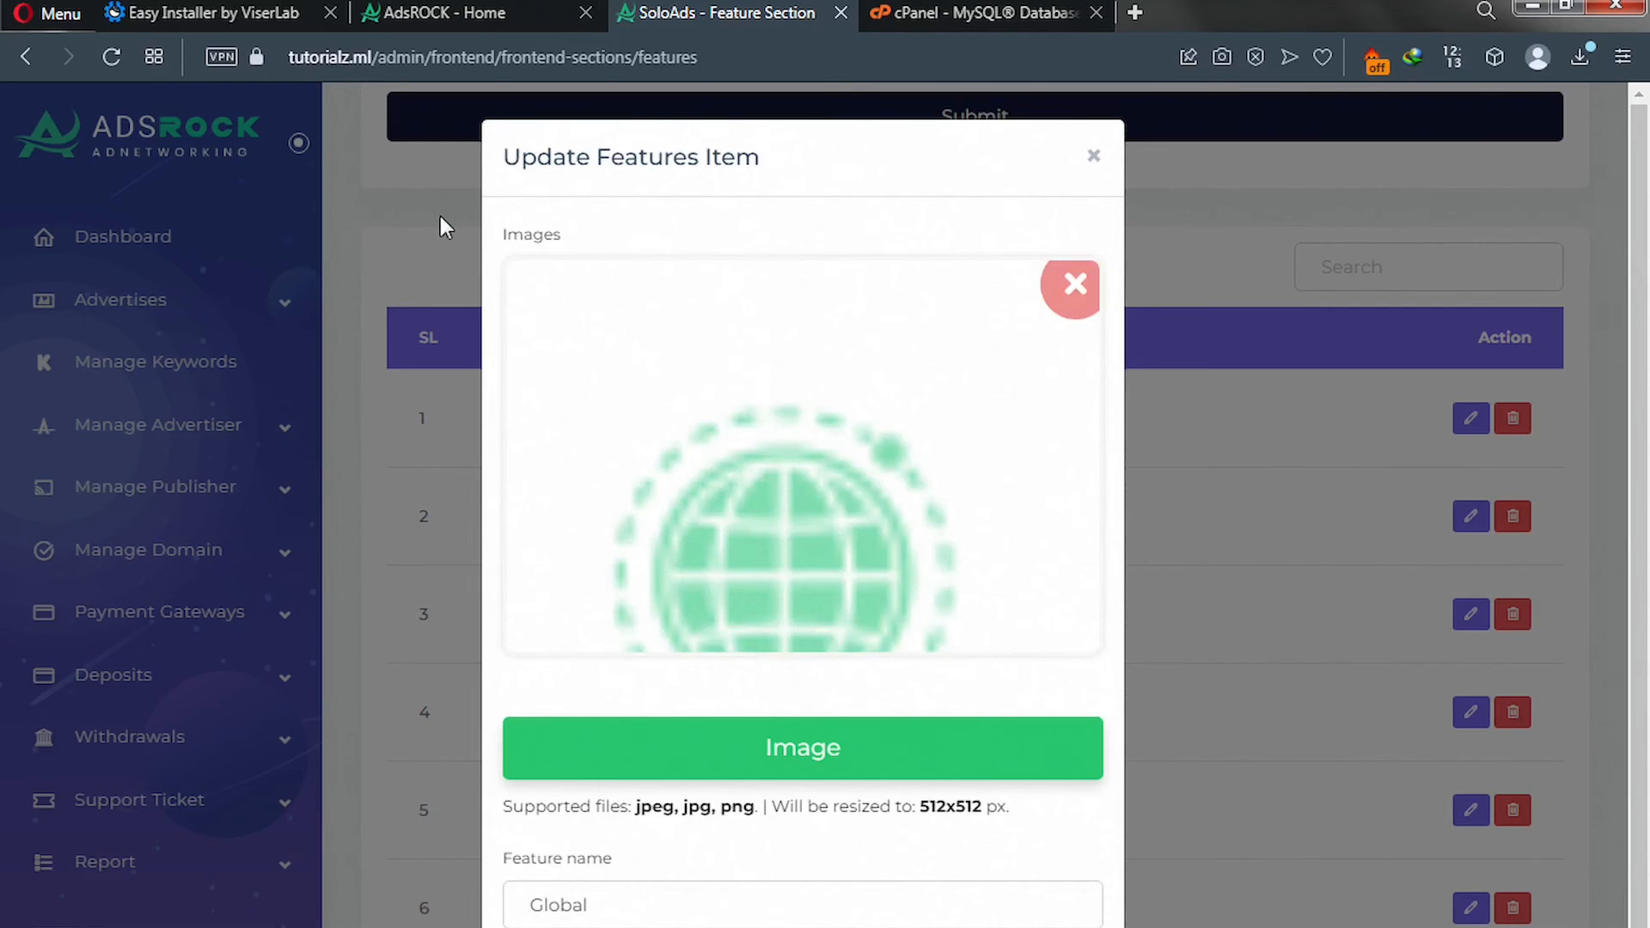
scroll(780, 698, "down", 1)
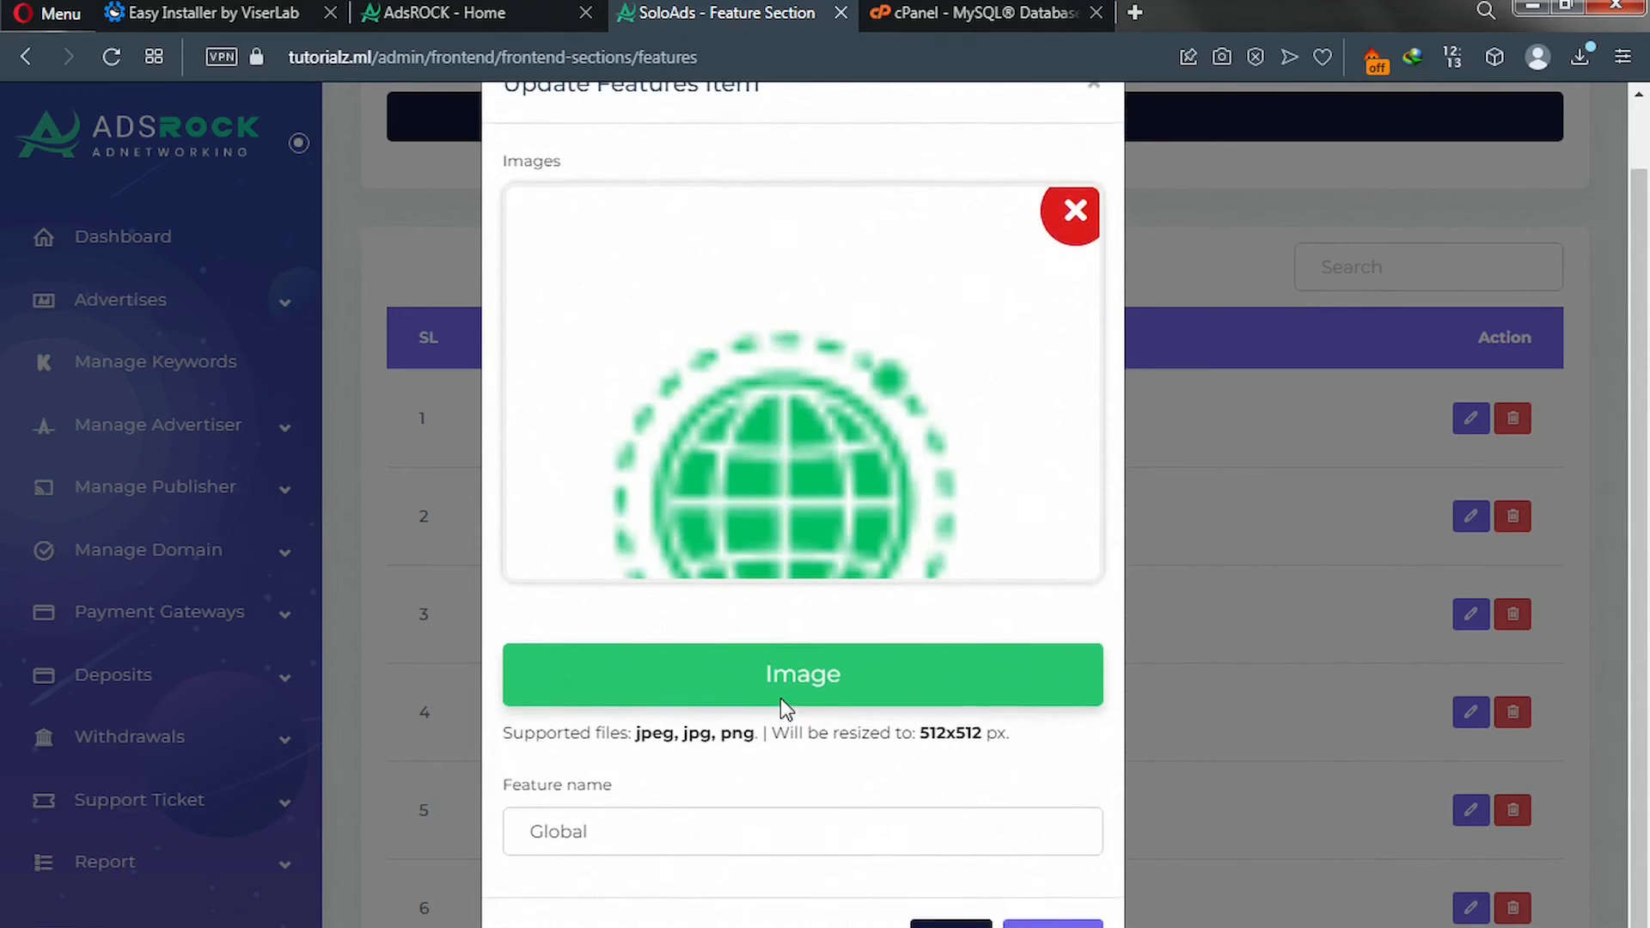
scroll(780, 698, "up", 1)
scroll(782, 711, "down", 1)
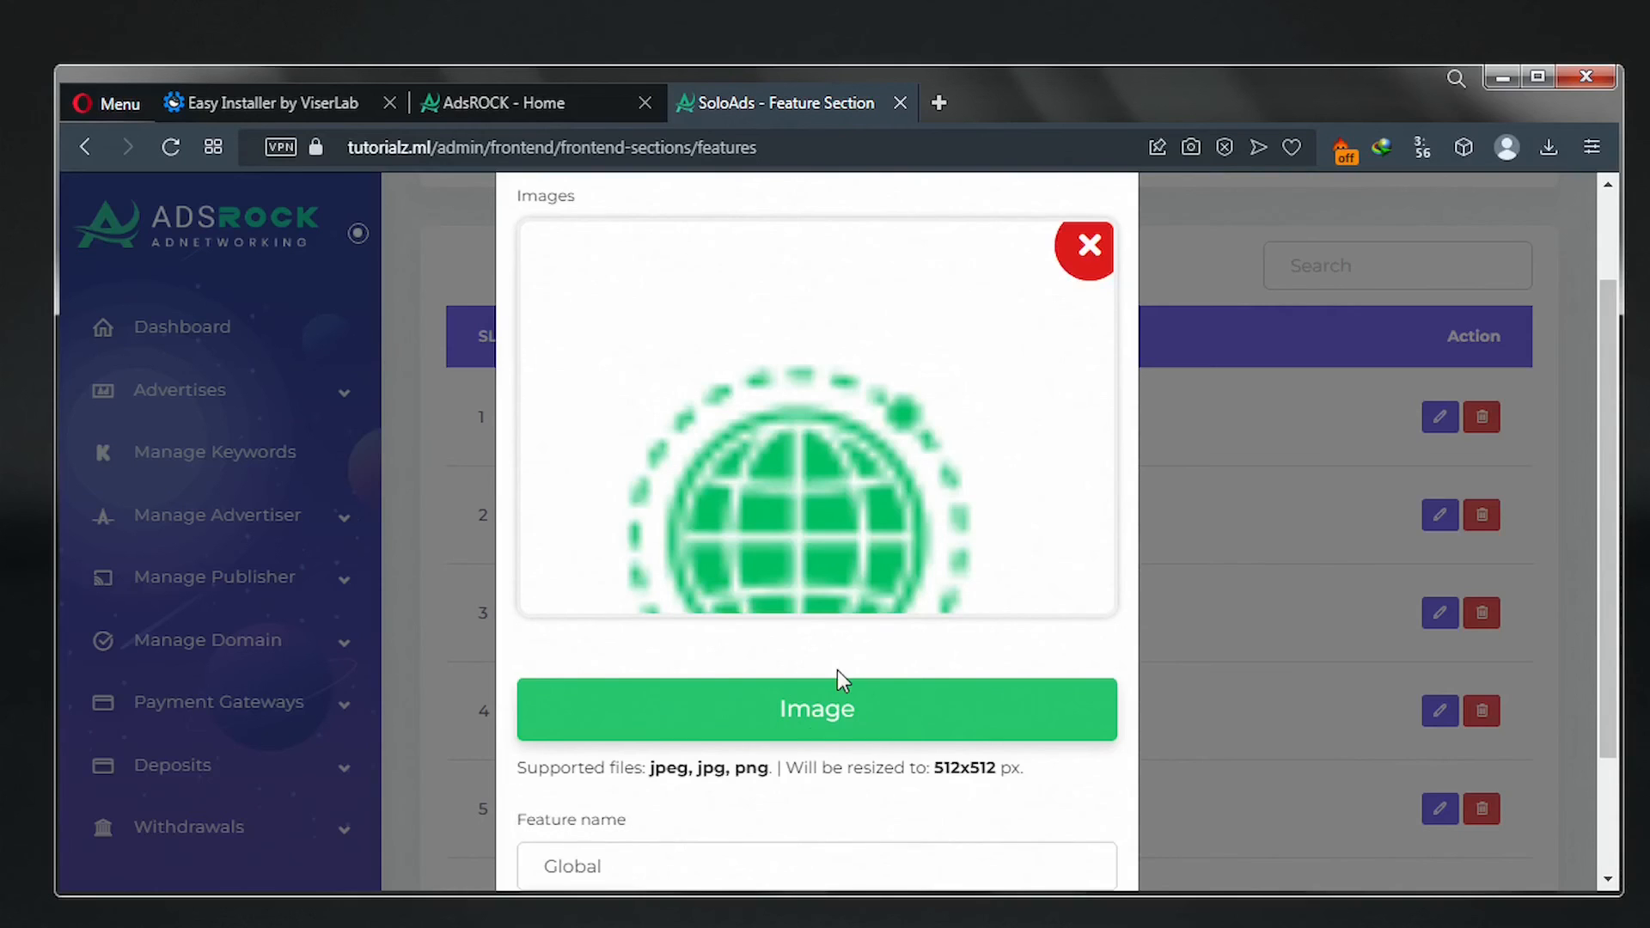
scroll(839, 670, "down", 2)
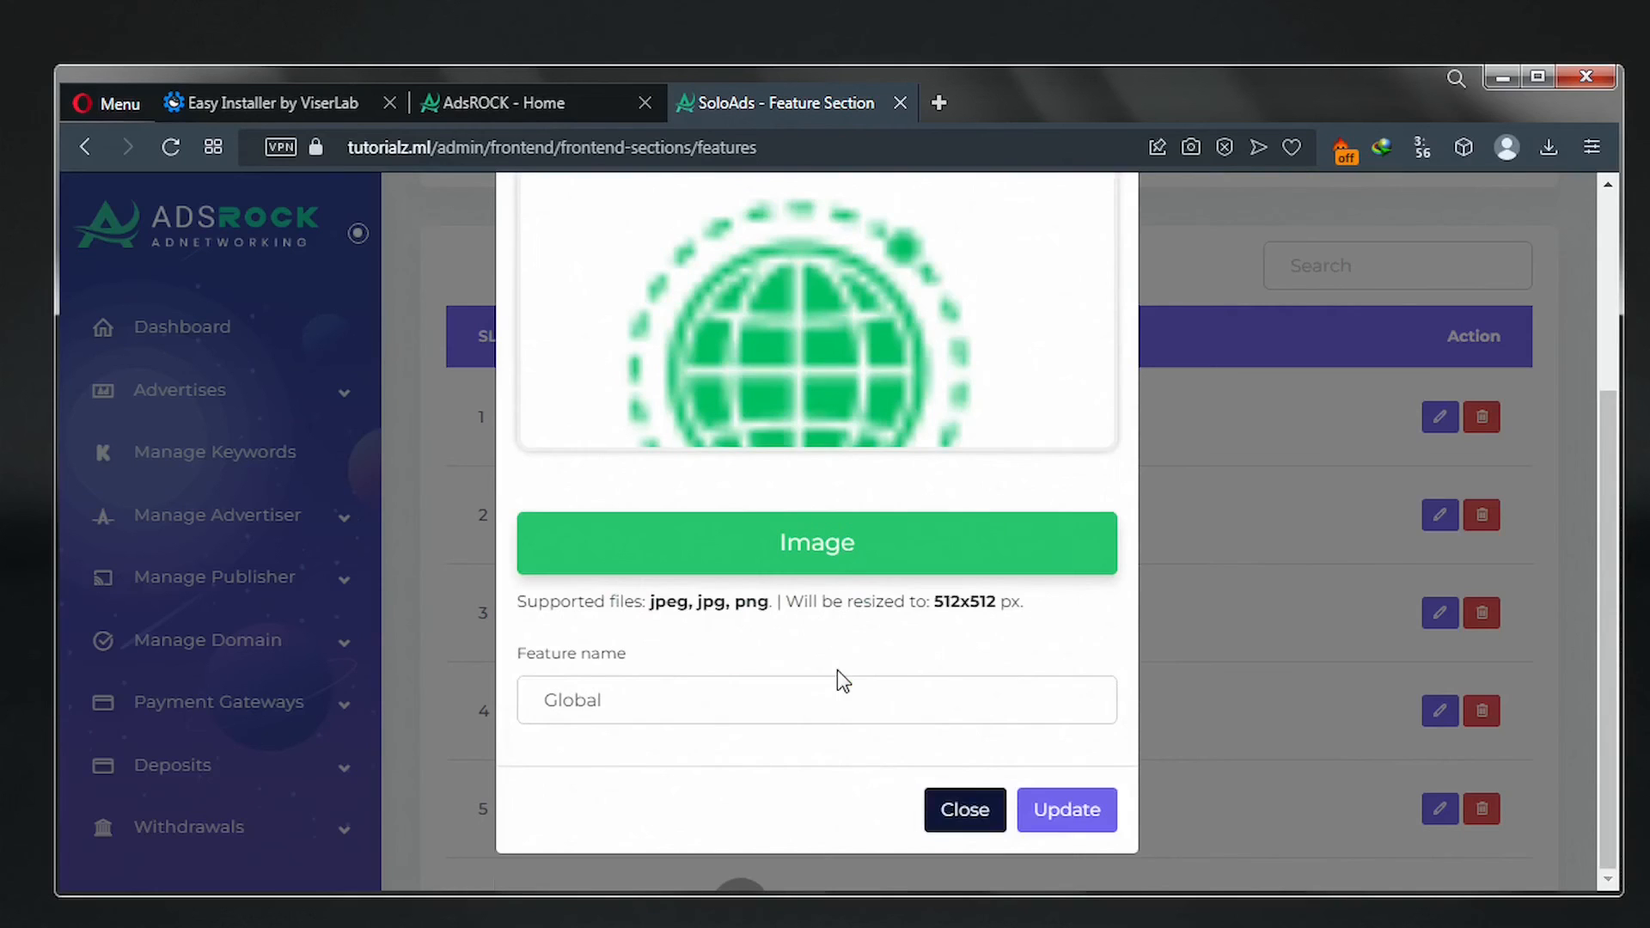
left_click(1066, 816)
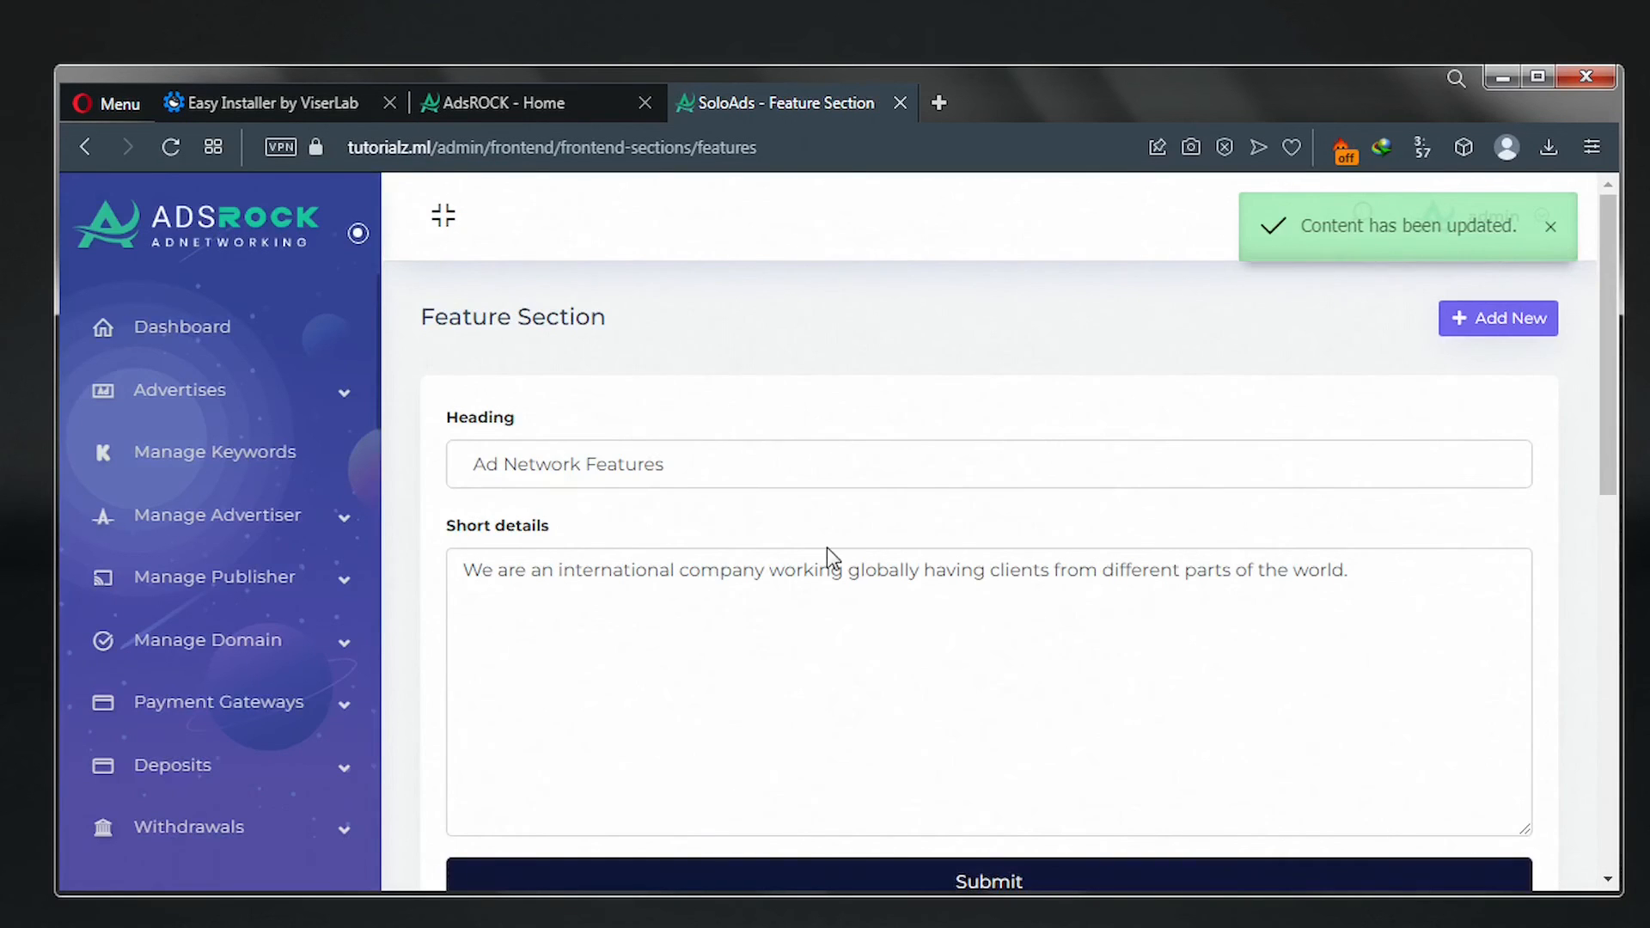
scroll(832, 557, "down", 1)
scroll(832, 557, "down", 10)
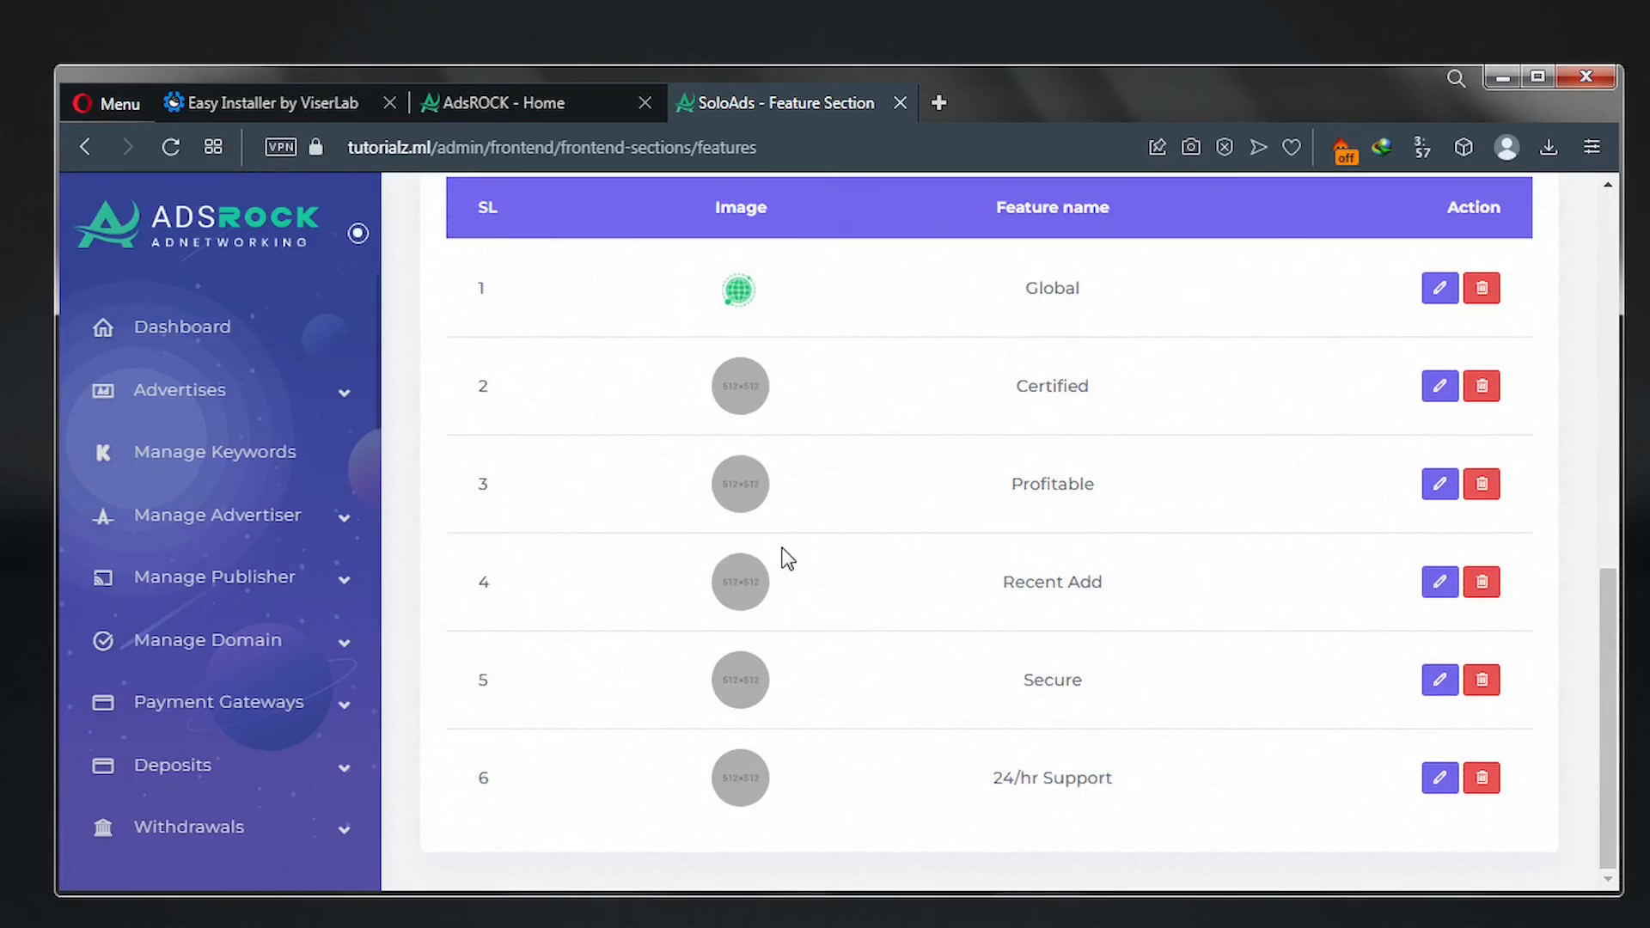
Give the Certified feature its certified badge icon and update it.
left_click(1435, 391)
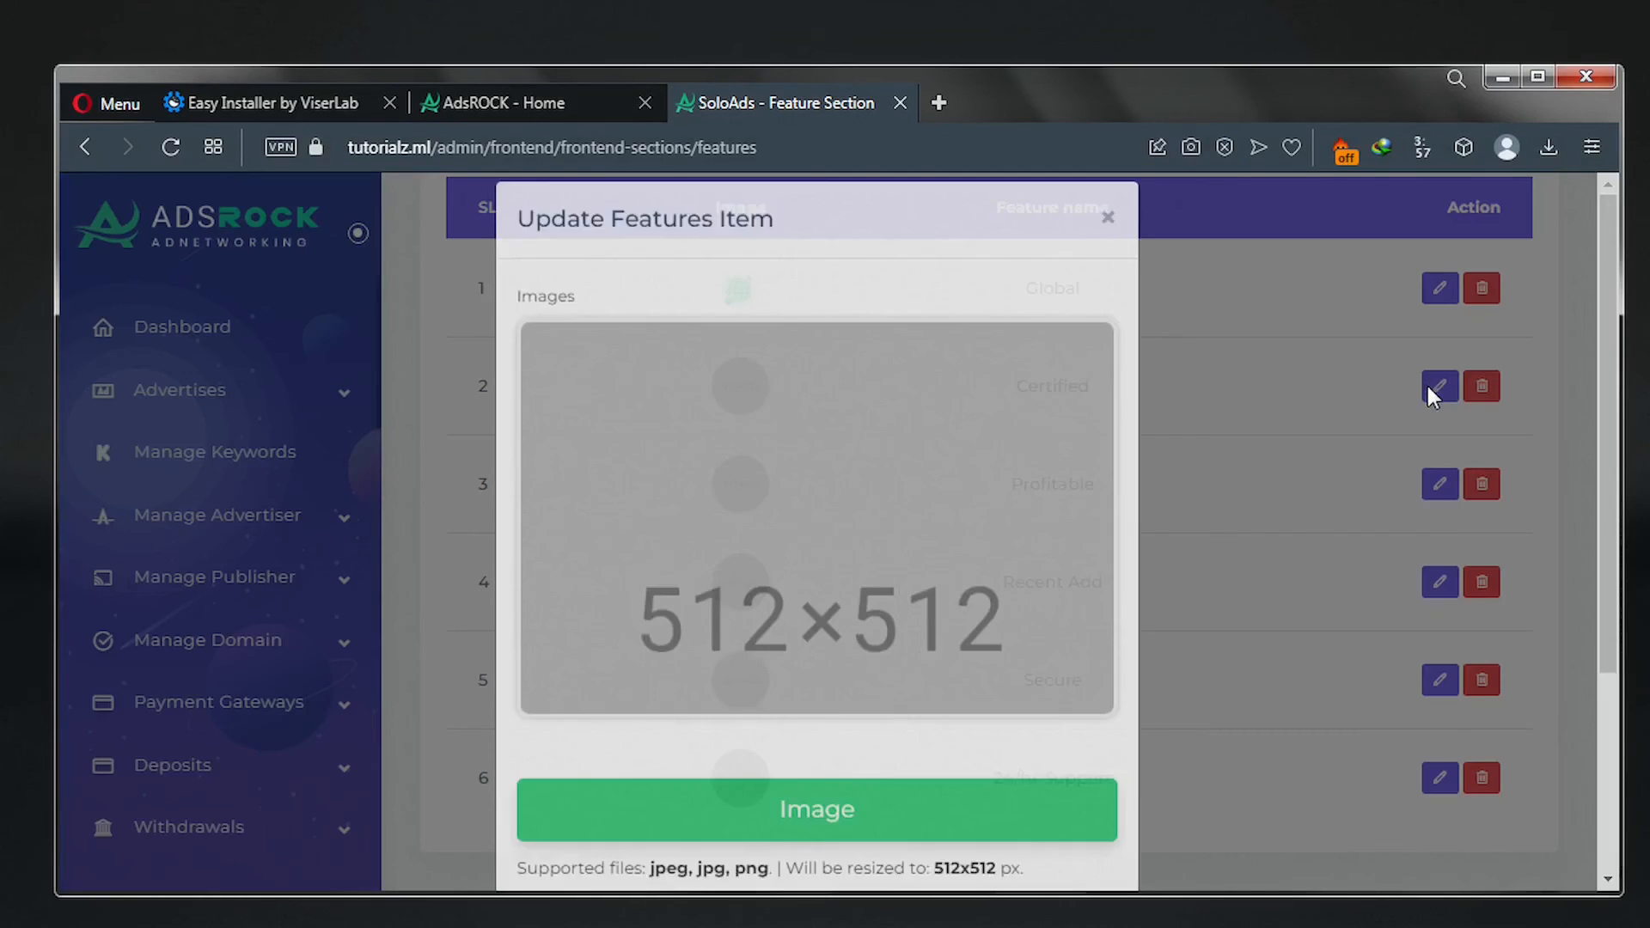
left_click(790, 835)
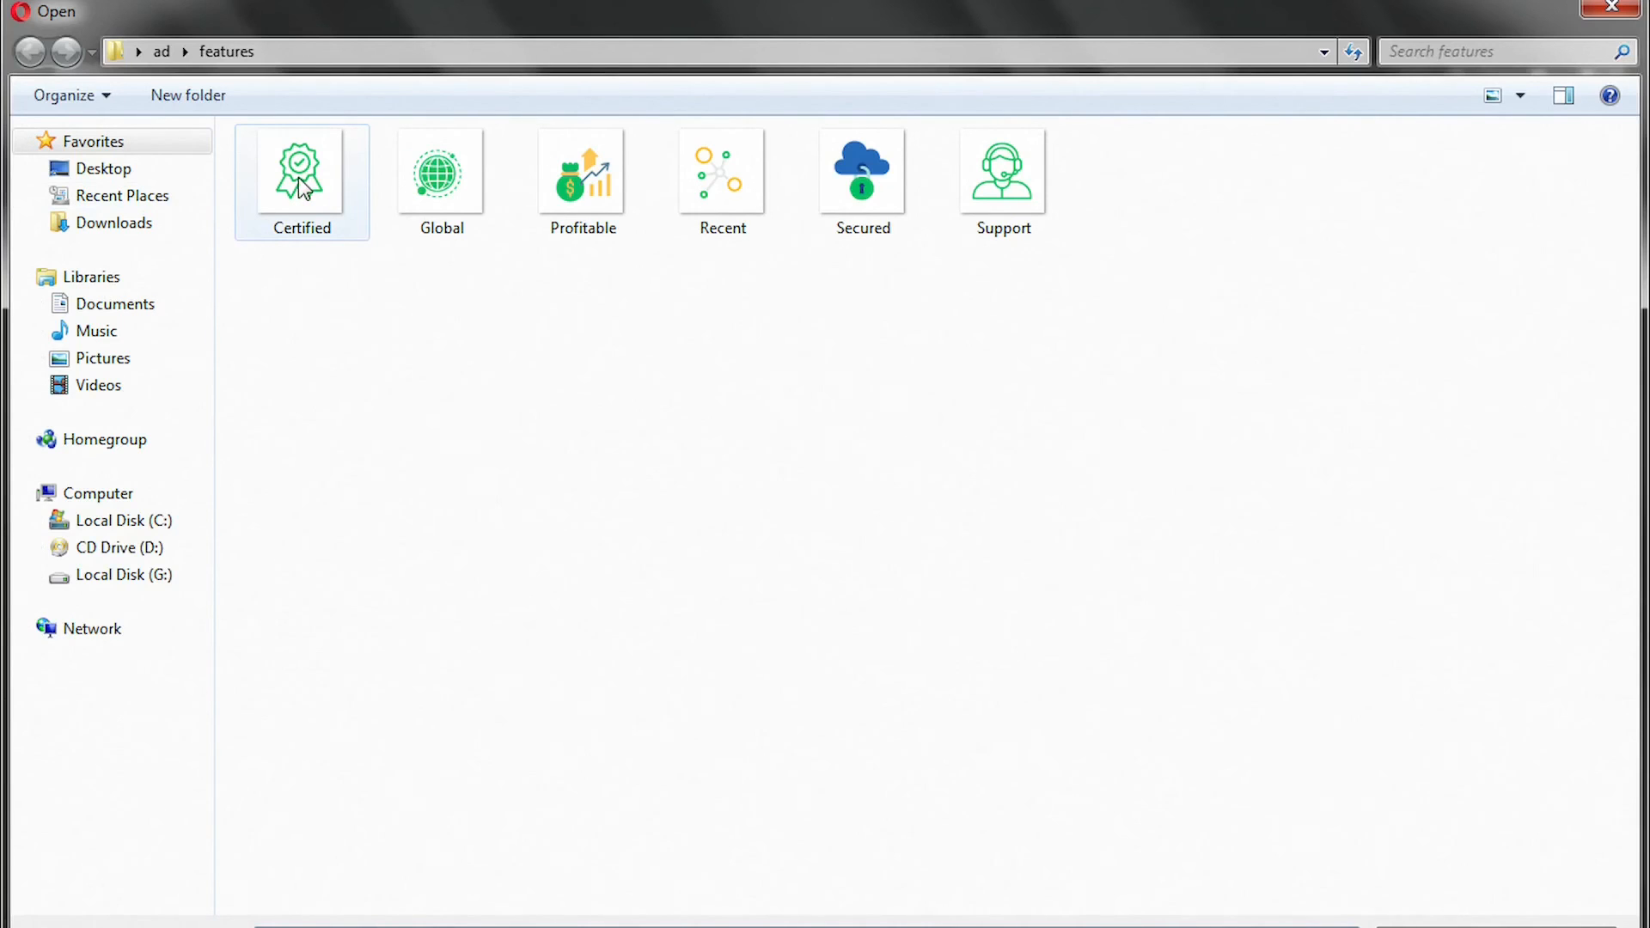
left_click(298, 180)
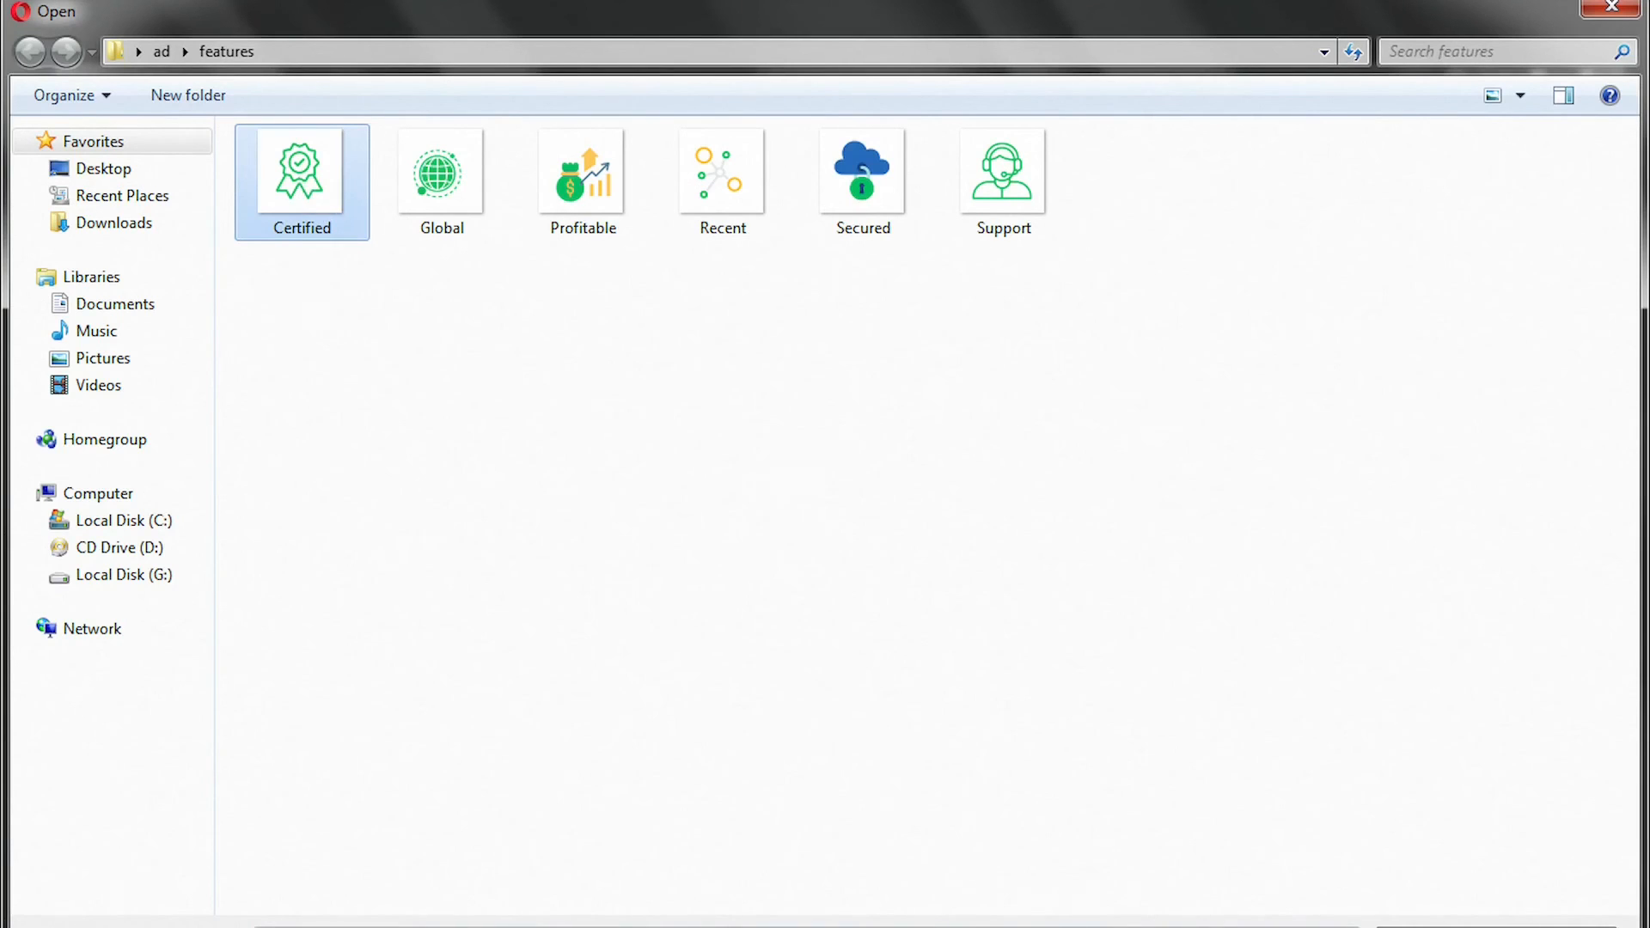
left_click(1427, 927)
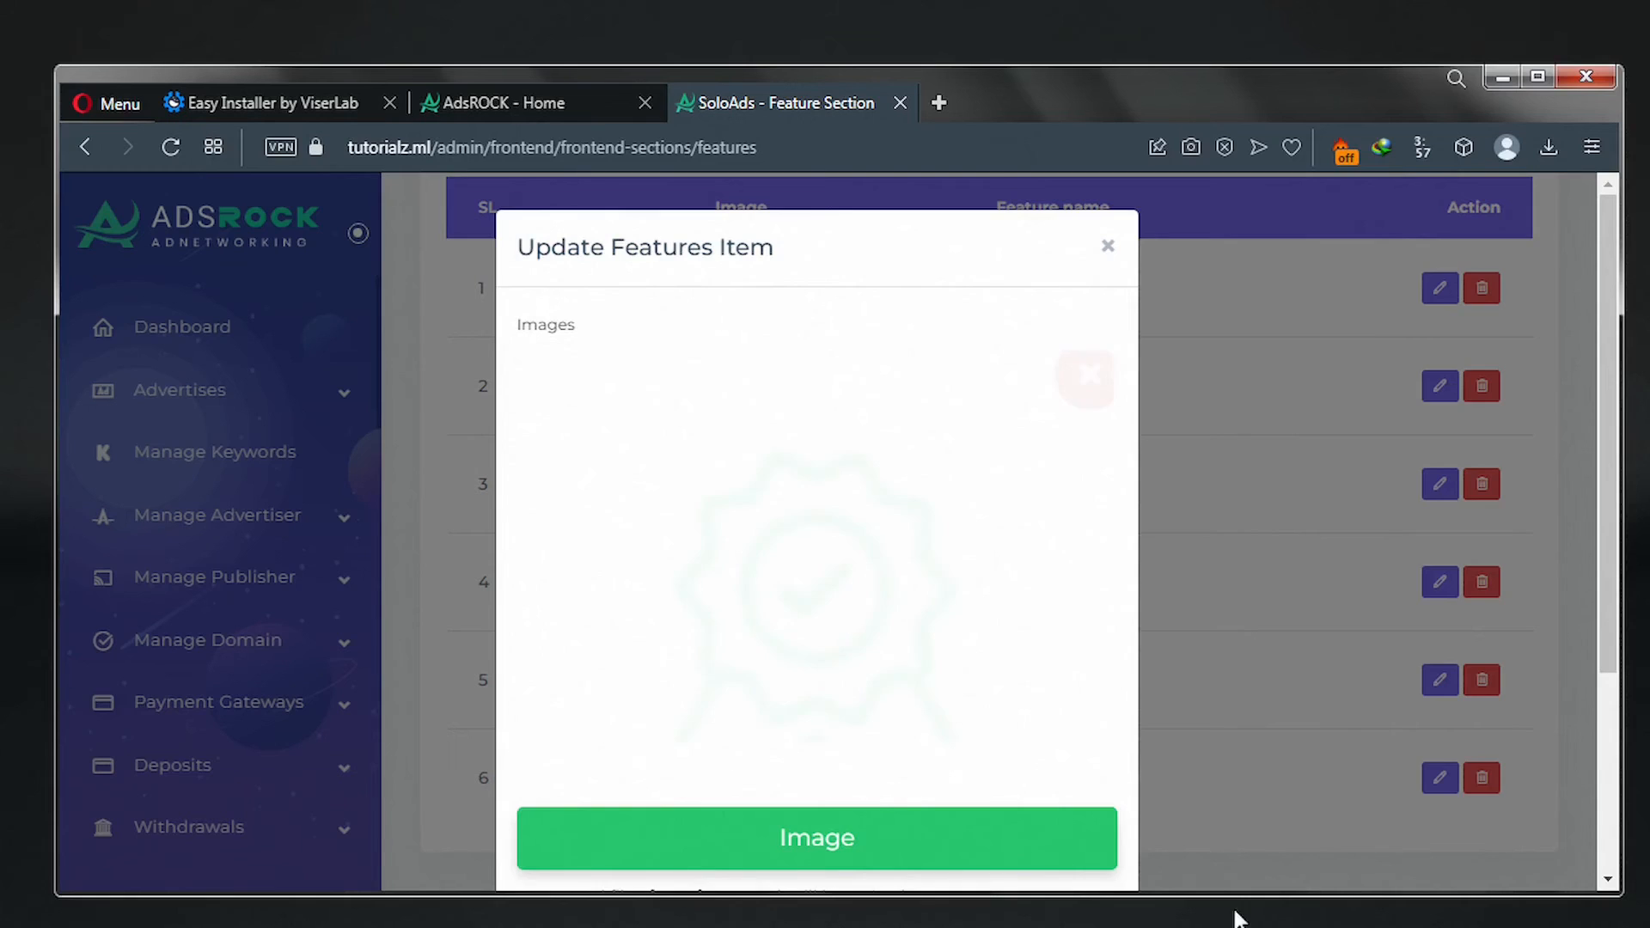
scroll(862, 783, "down", 3)
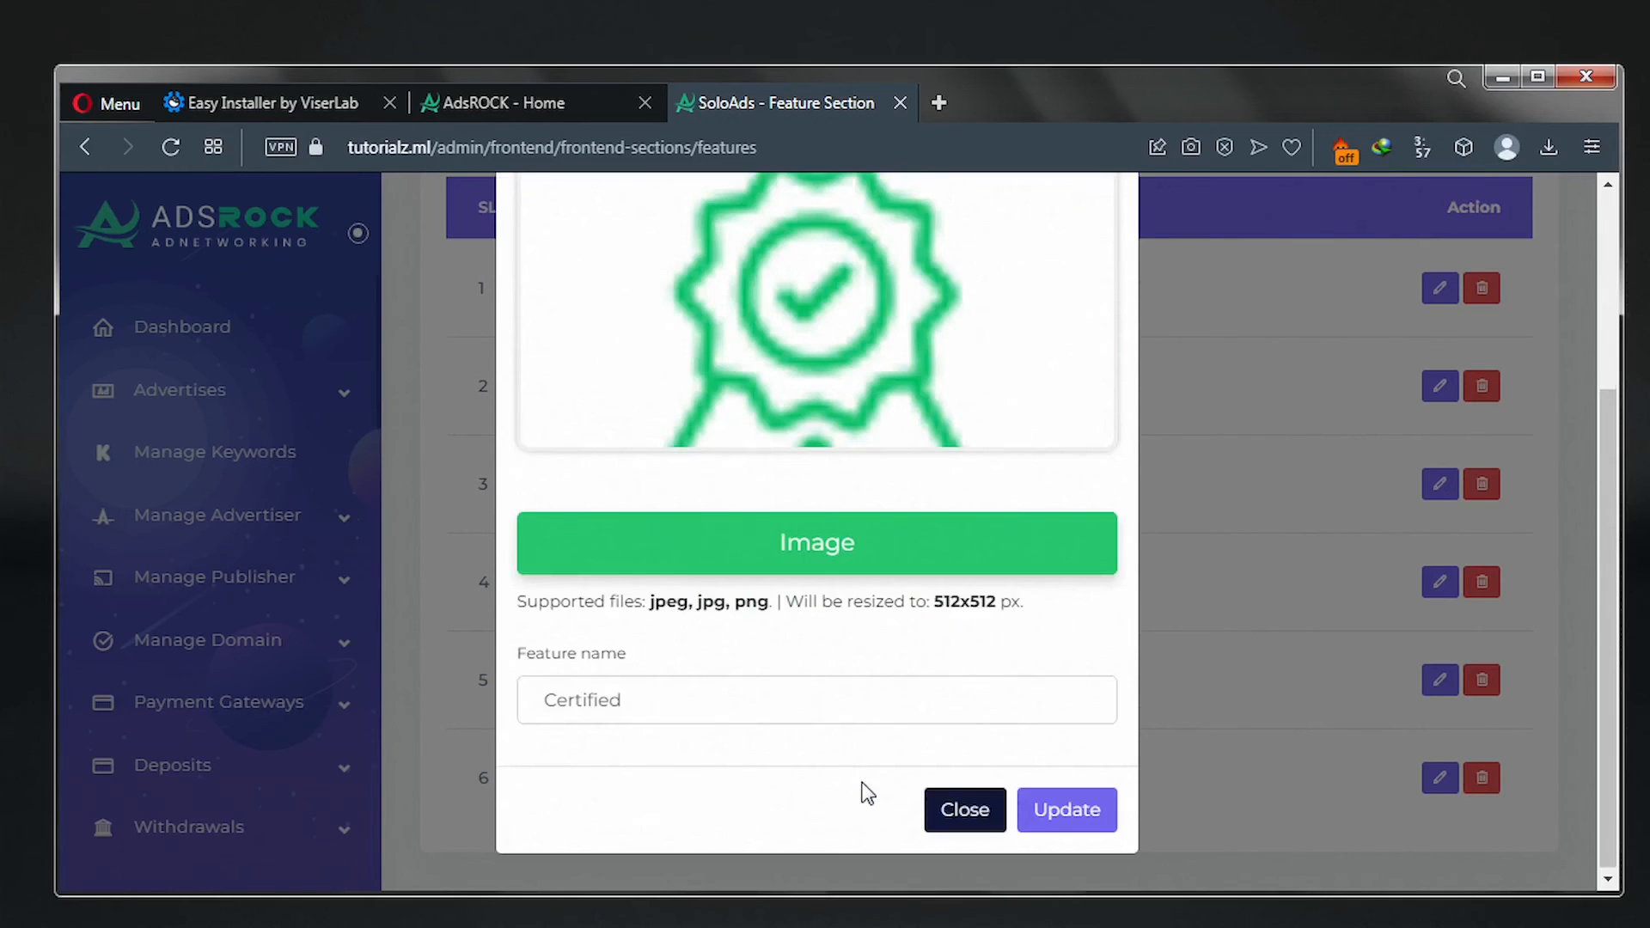
left_click(1076, 821)
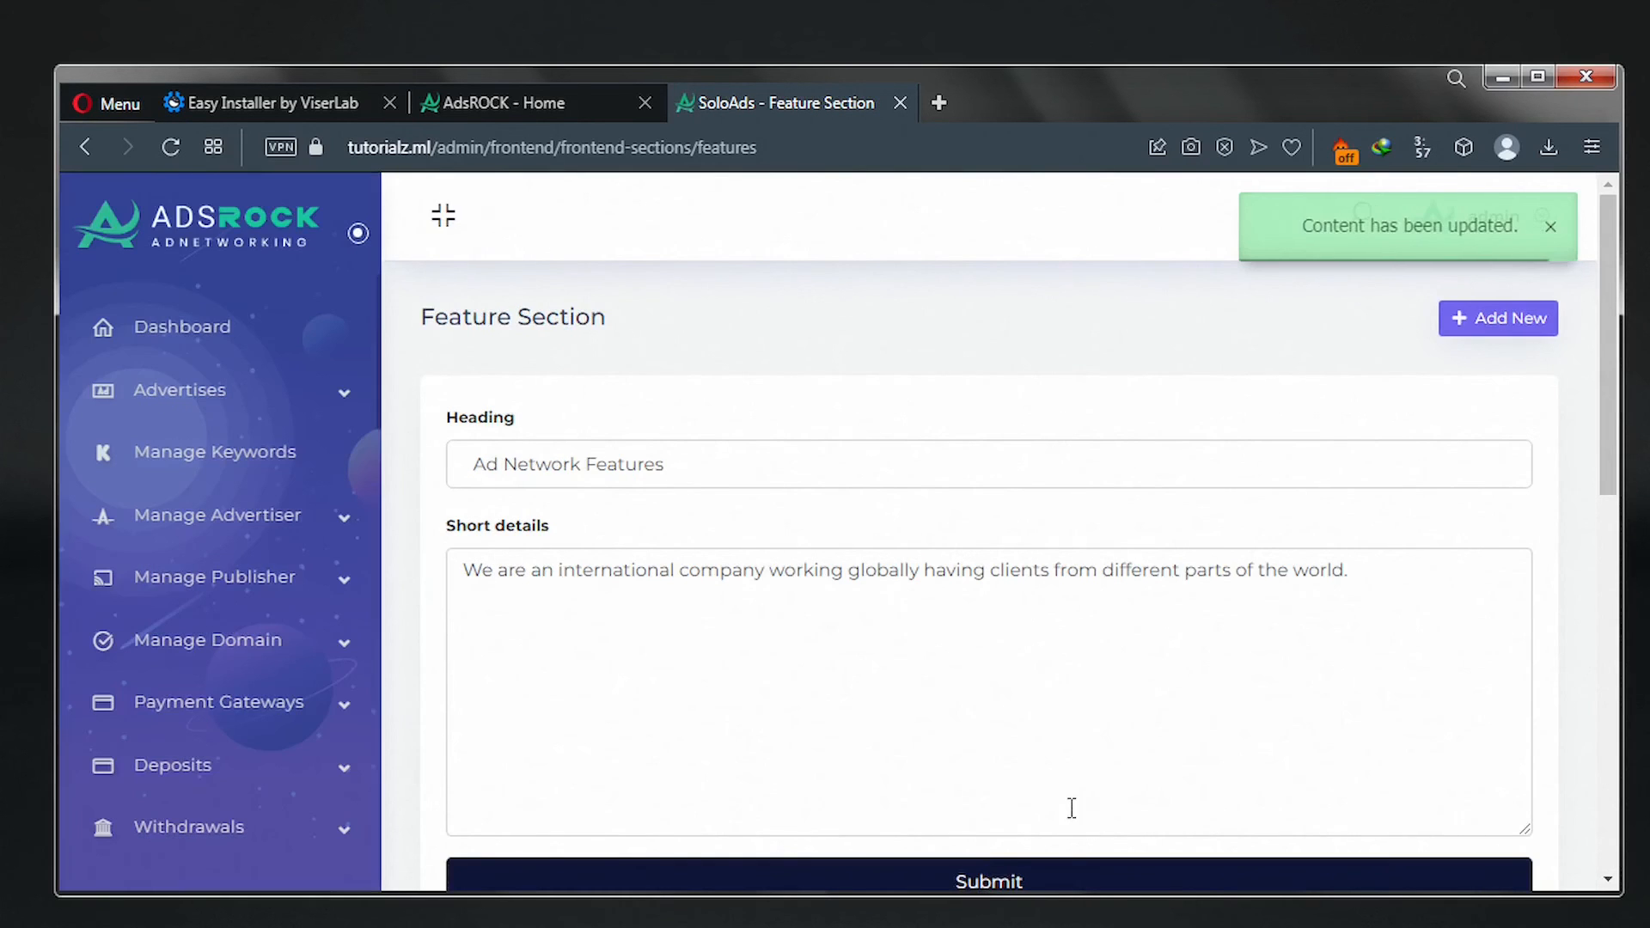
scroll(1074, 817, "down", 10)
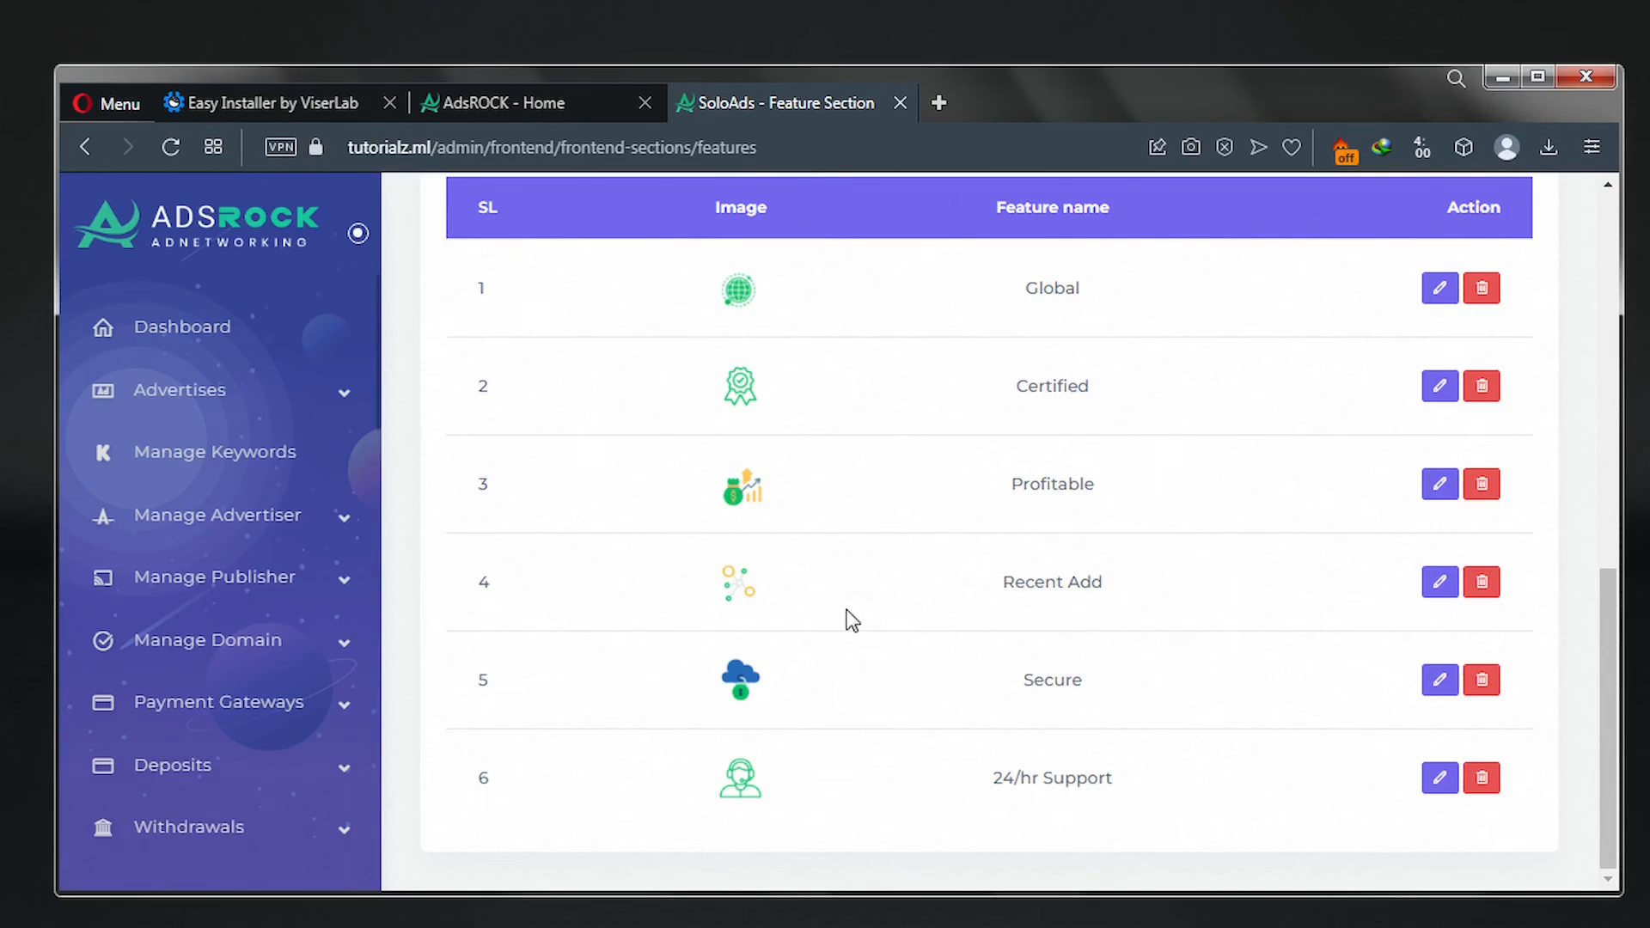
scroll(1002, 482, "up", 2)
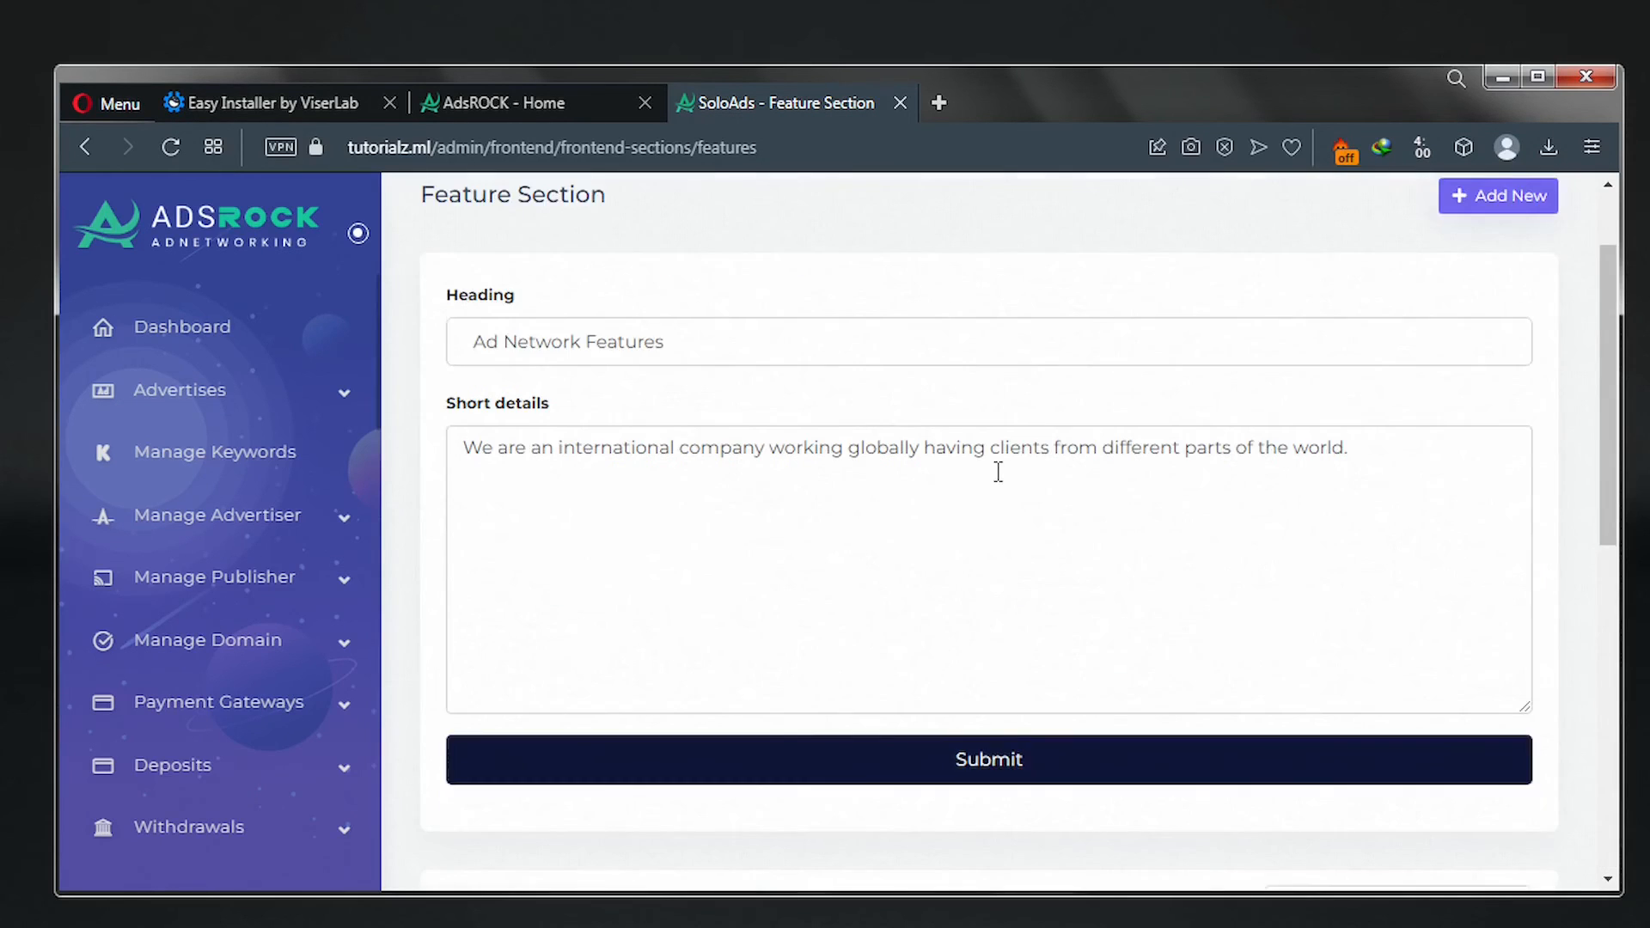
scroll(998, 467, "up", 2)
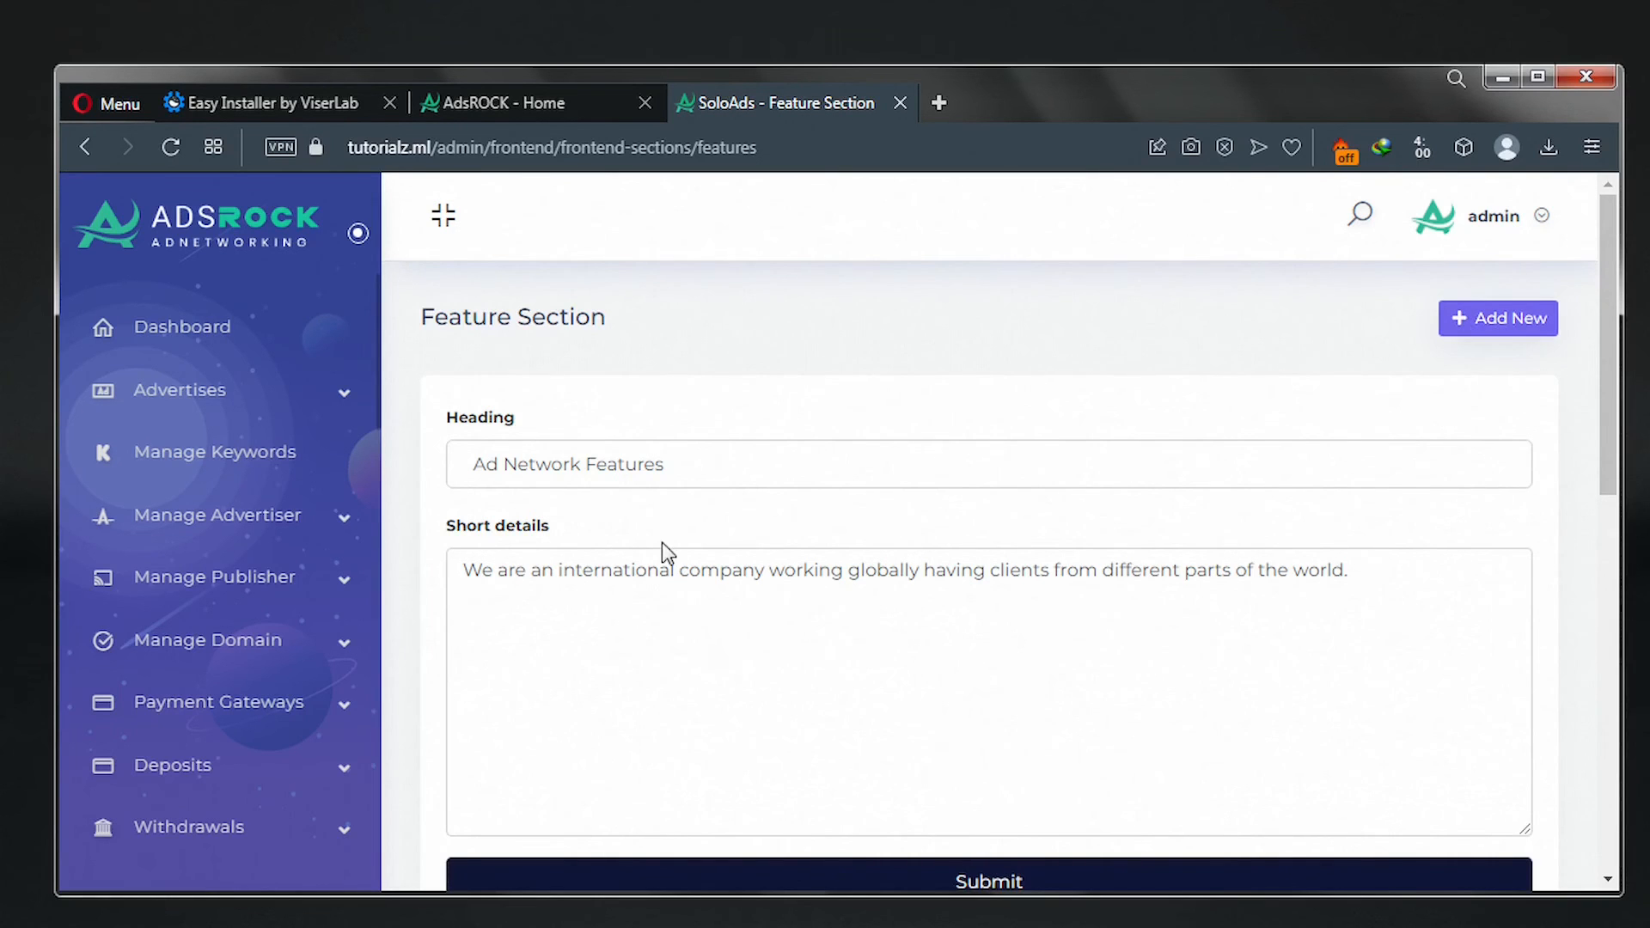
scroll(661, 543, "down", 10)
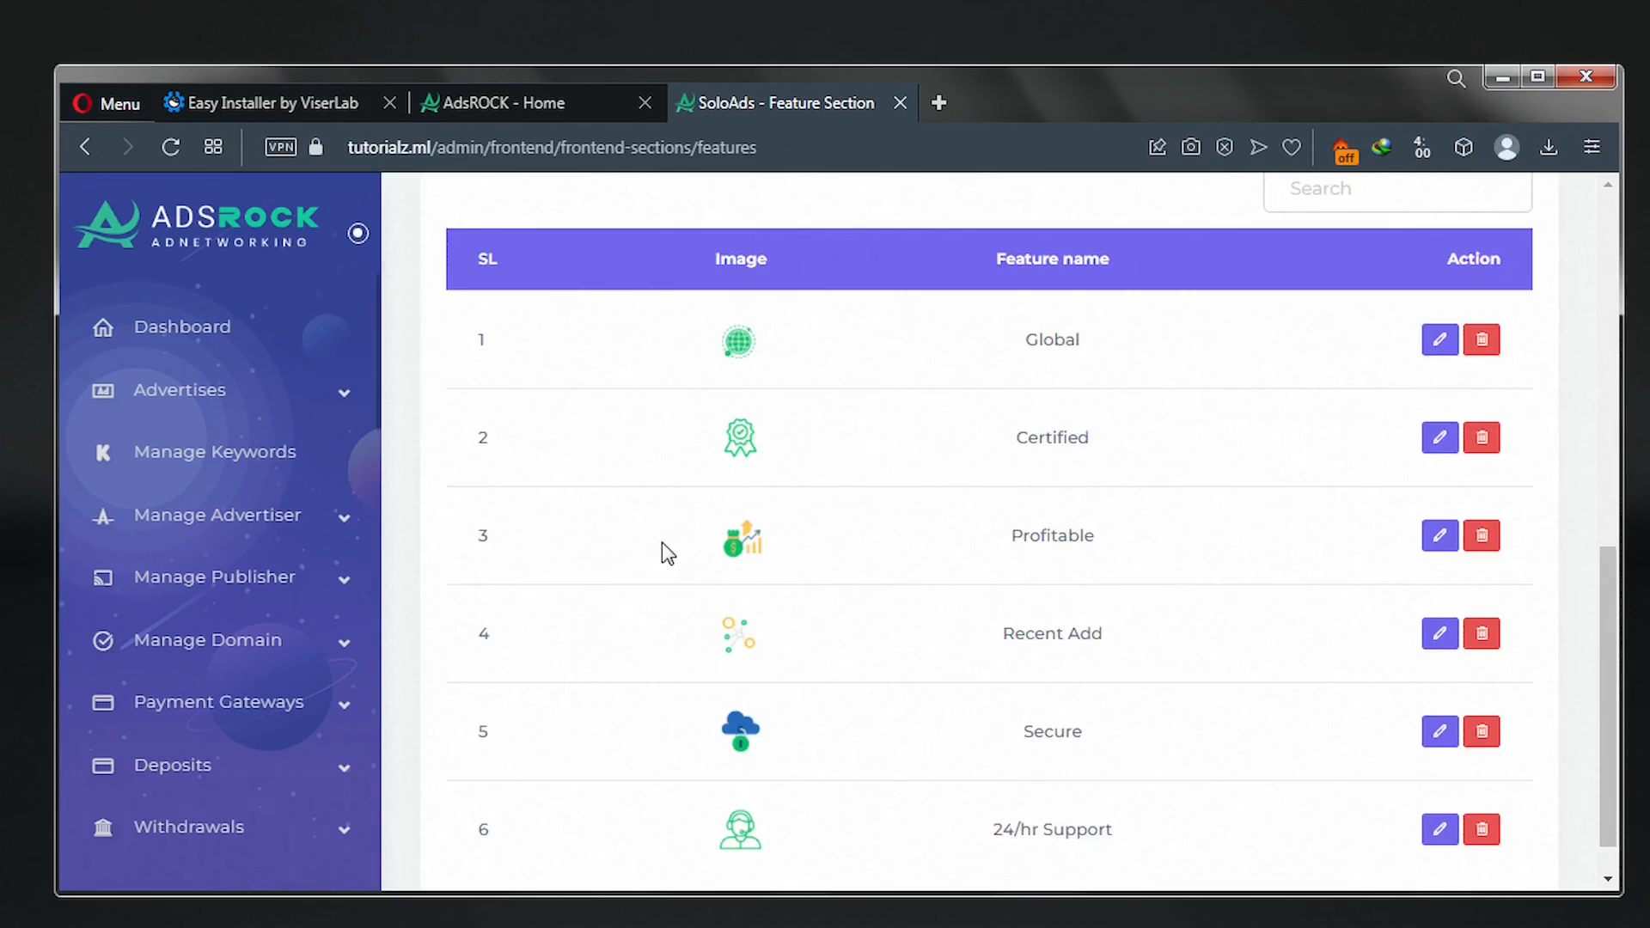
scroll(661, 543, "down", 1)
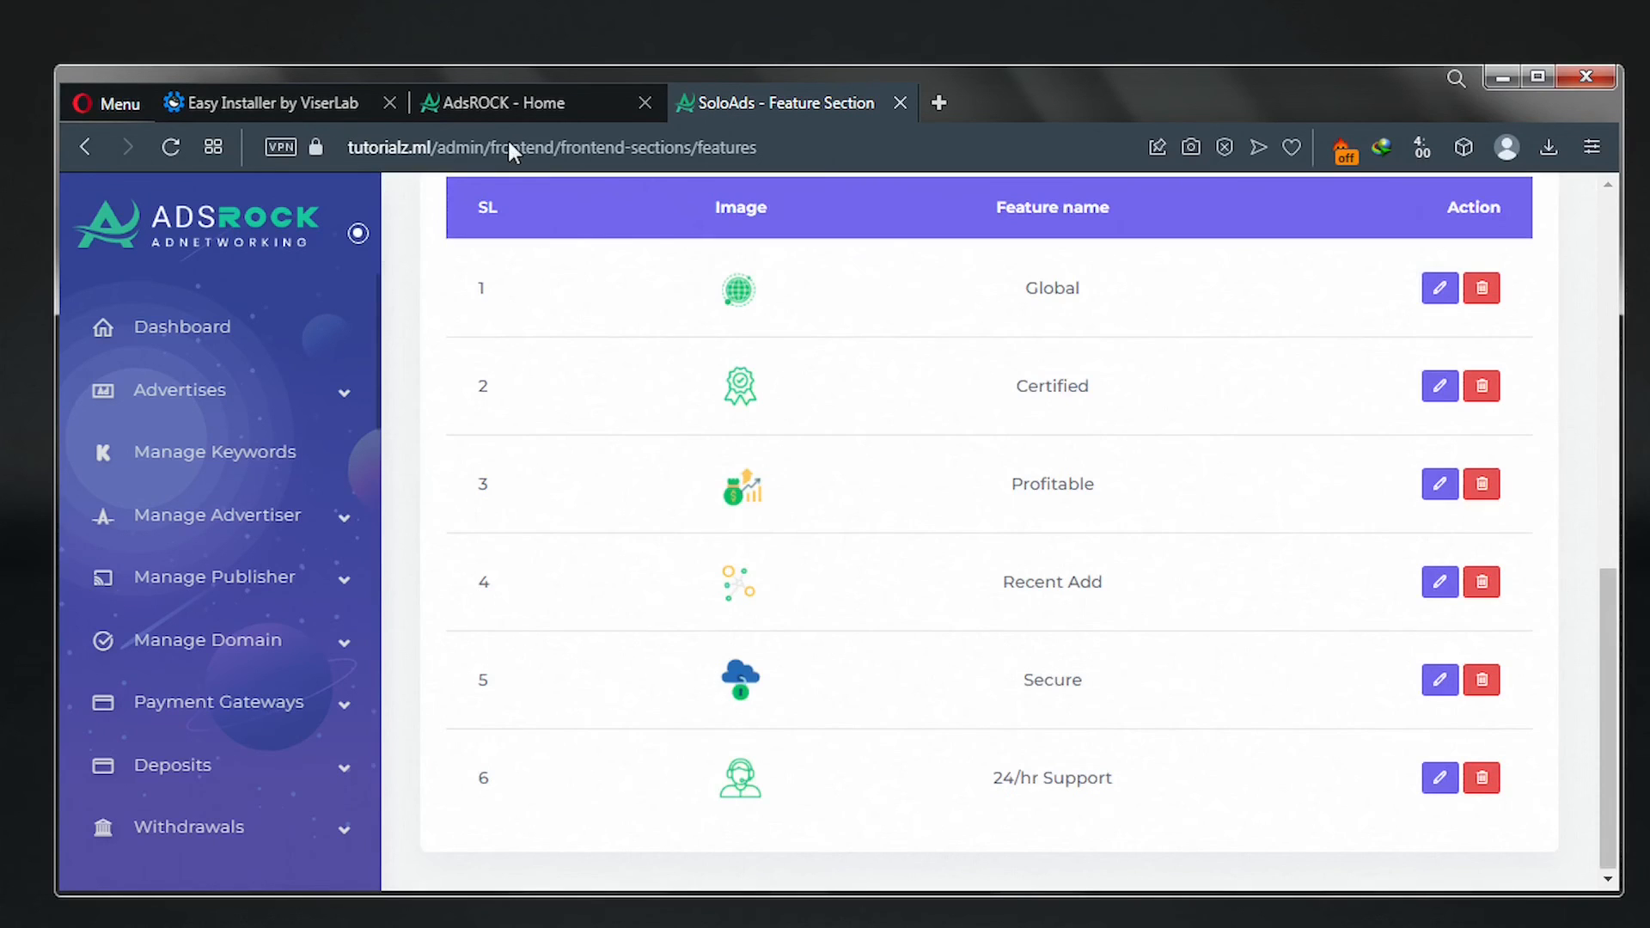
left_click(507, 103)
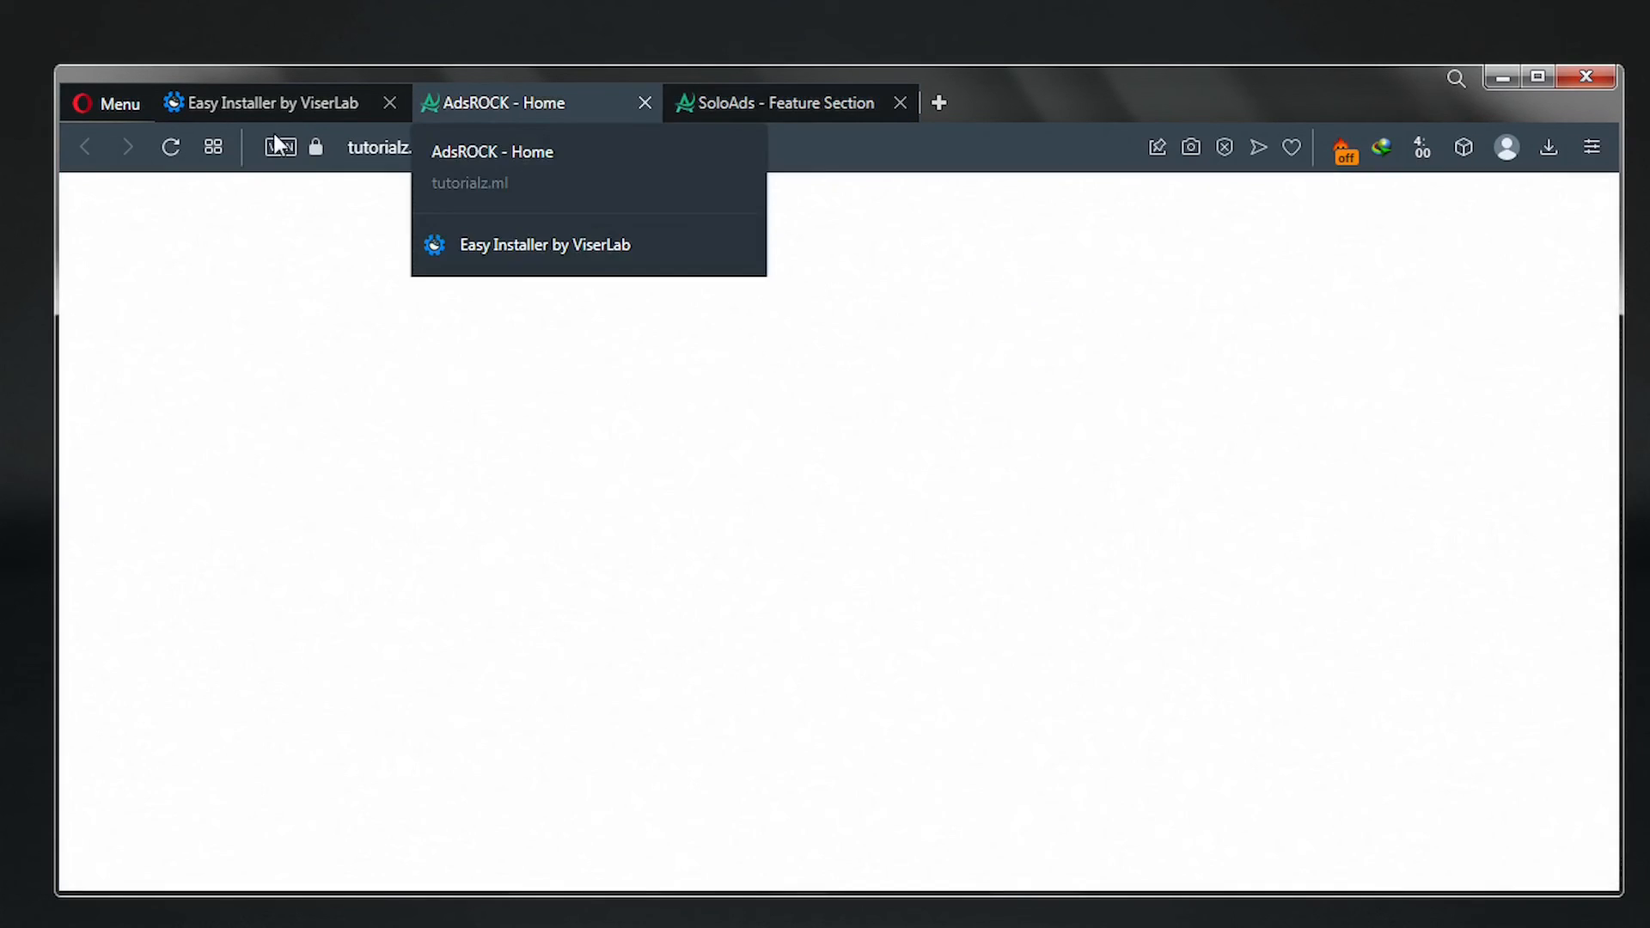
left_click(171, 152)
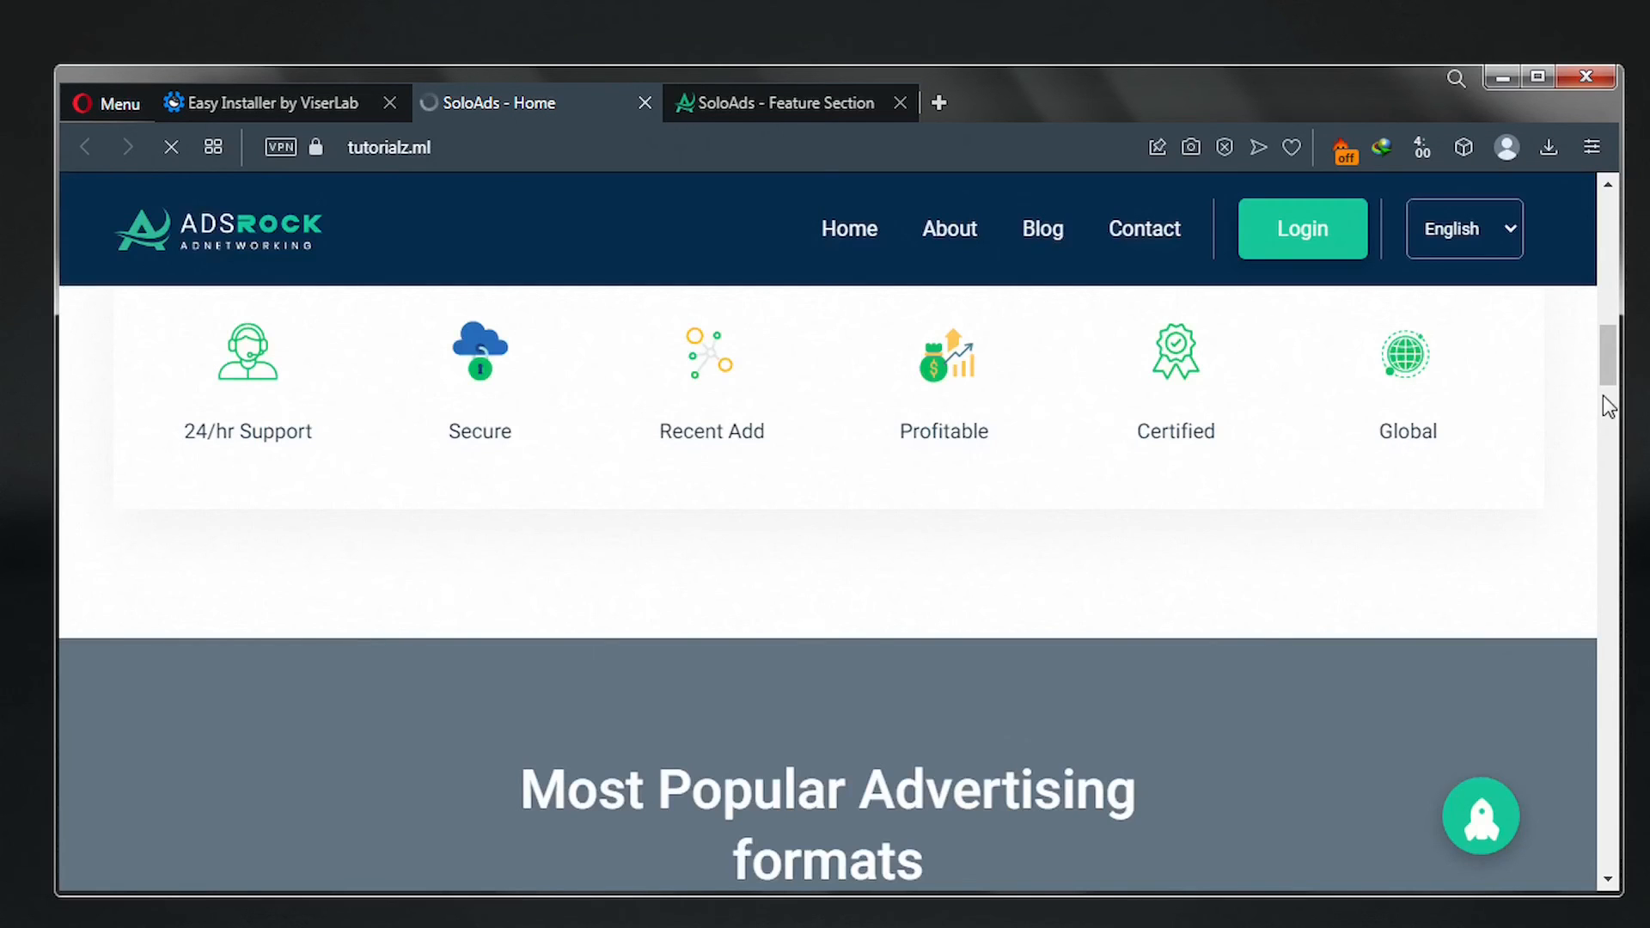
scroll(593, 488, "down", 3)
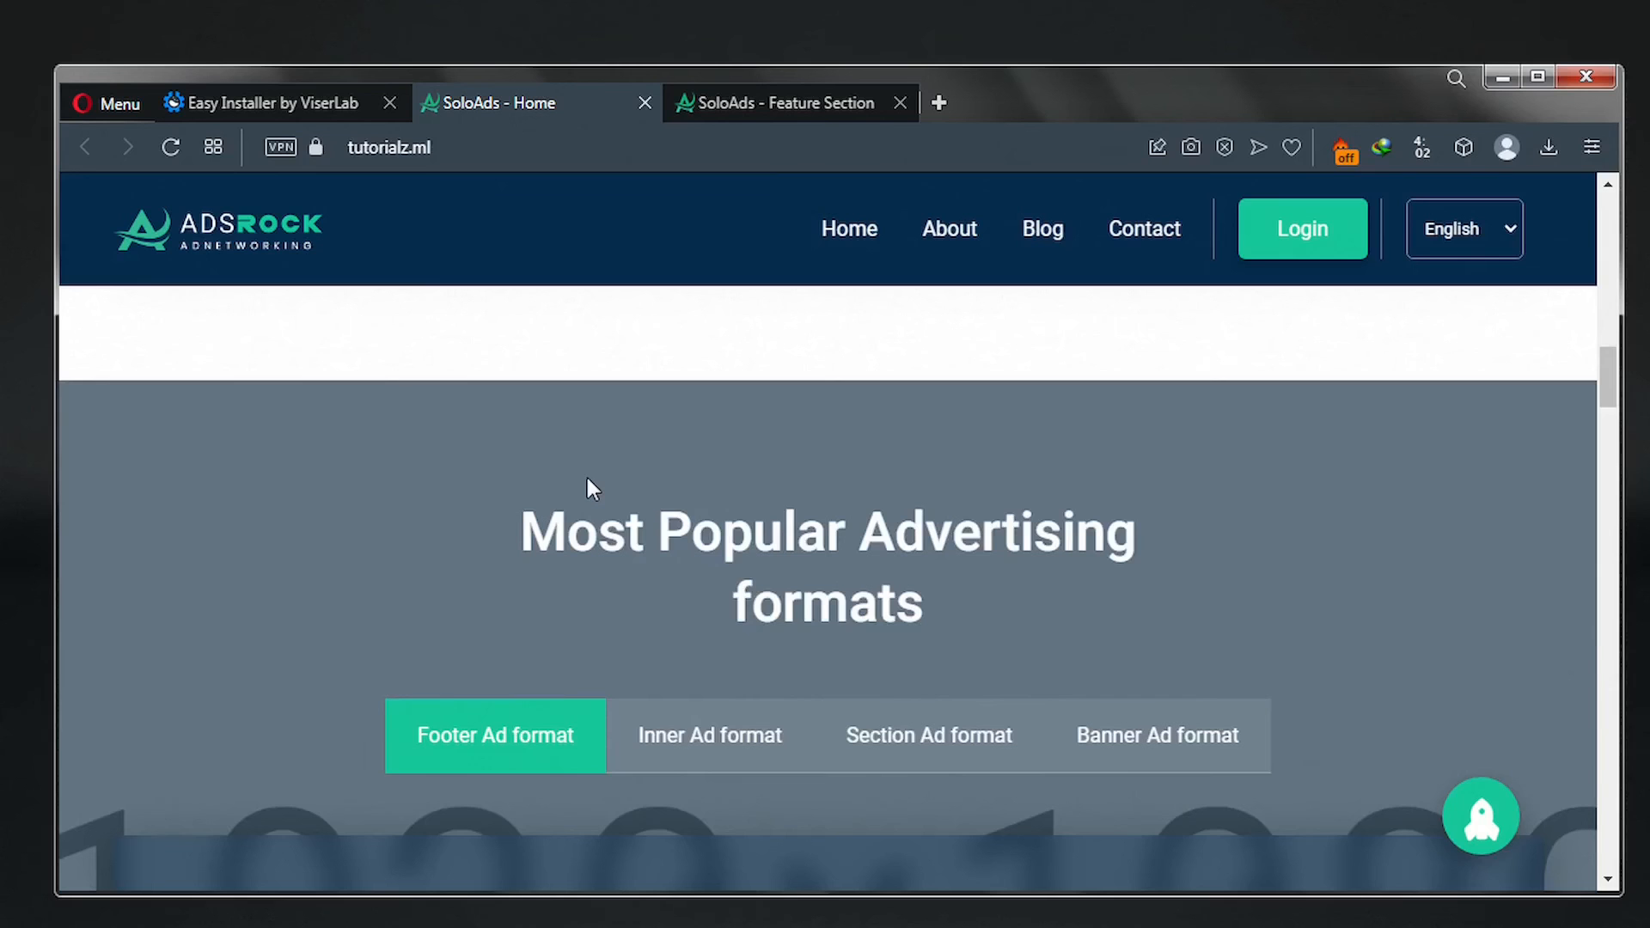
scroll(361, 481, "down", 2)
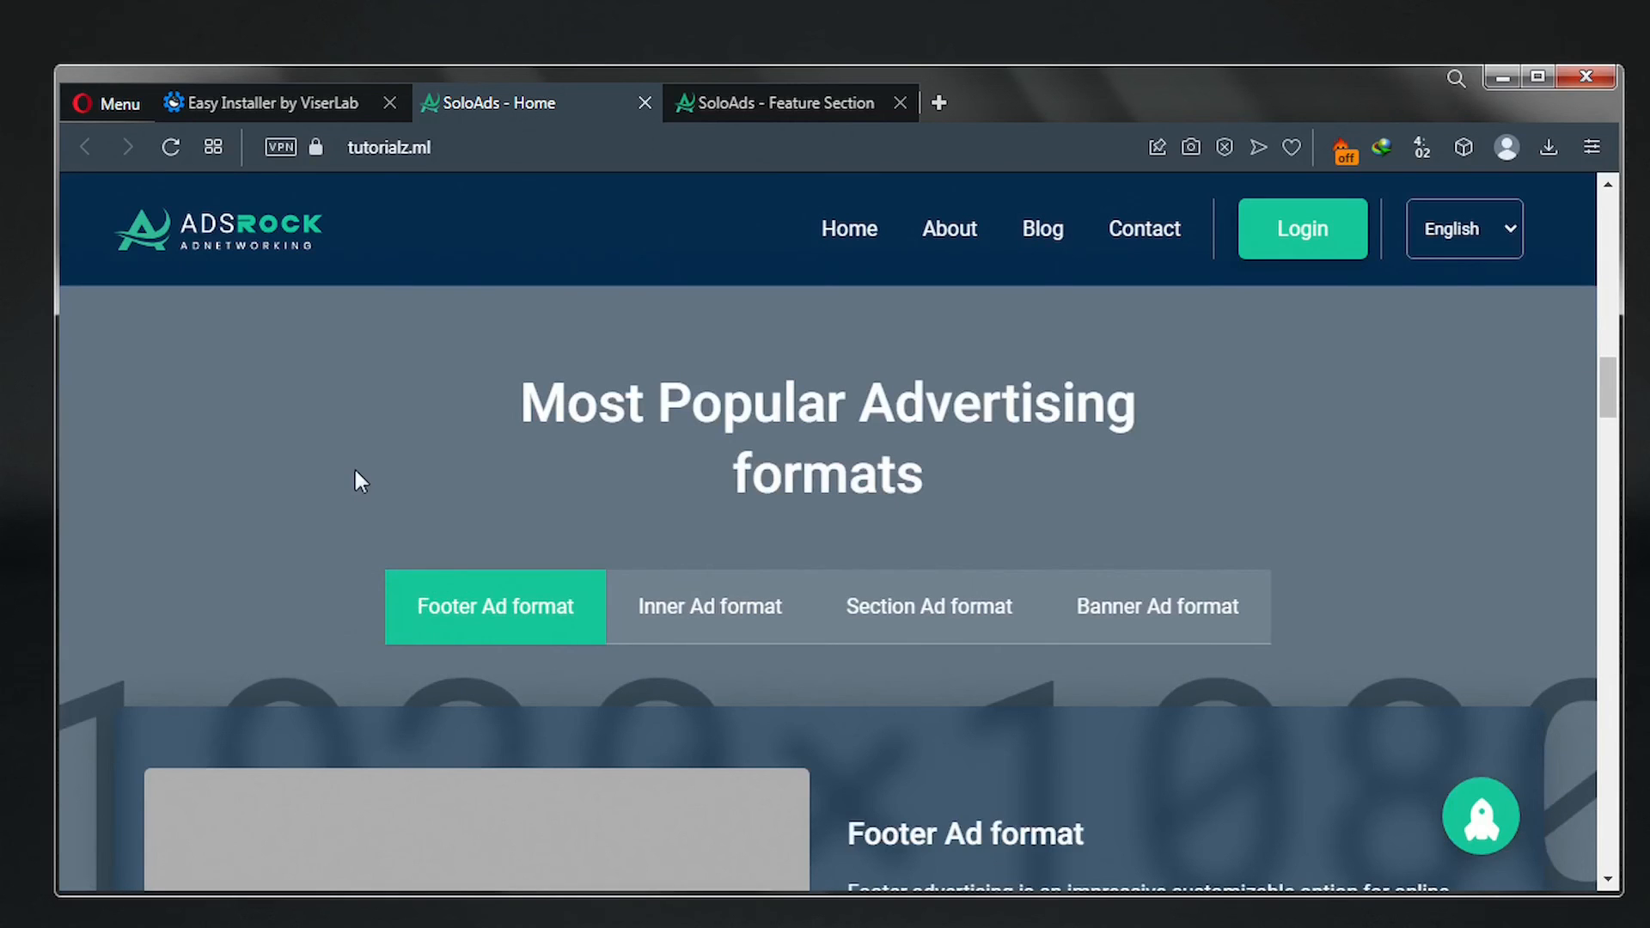
key("ctrl+Tab")
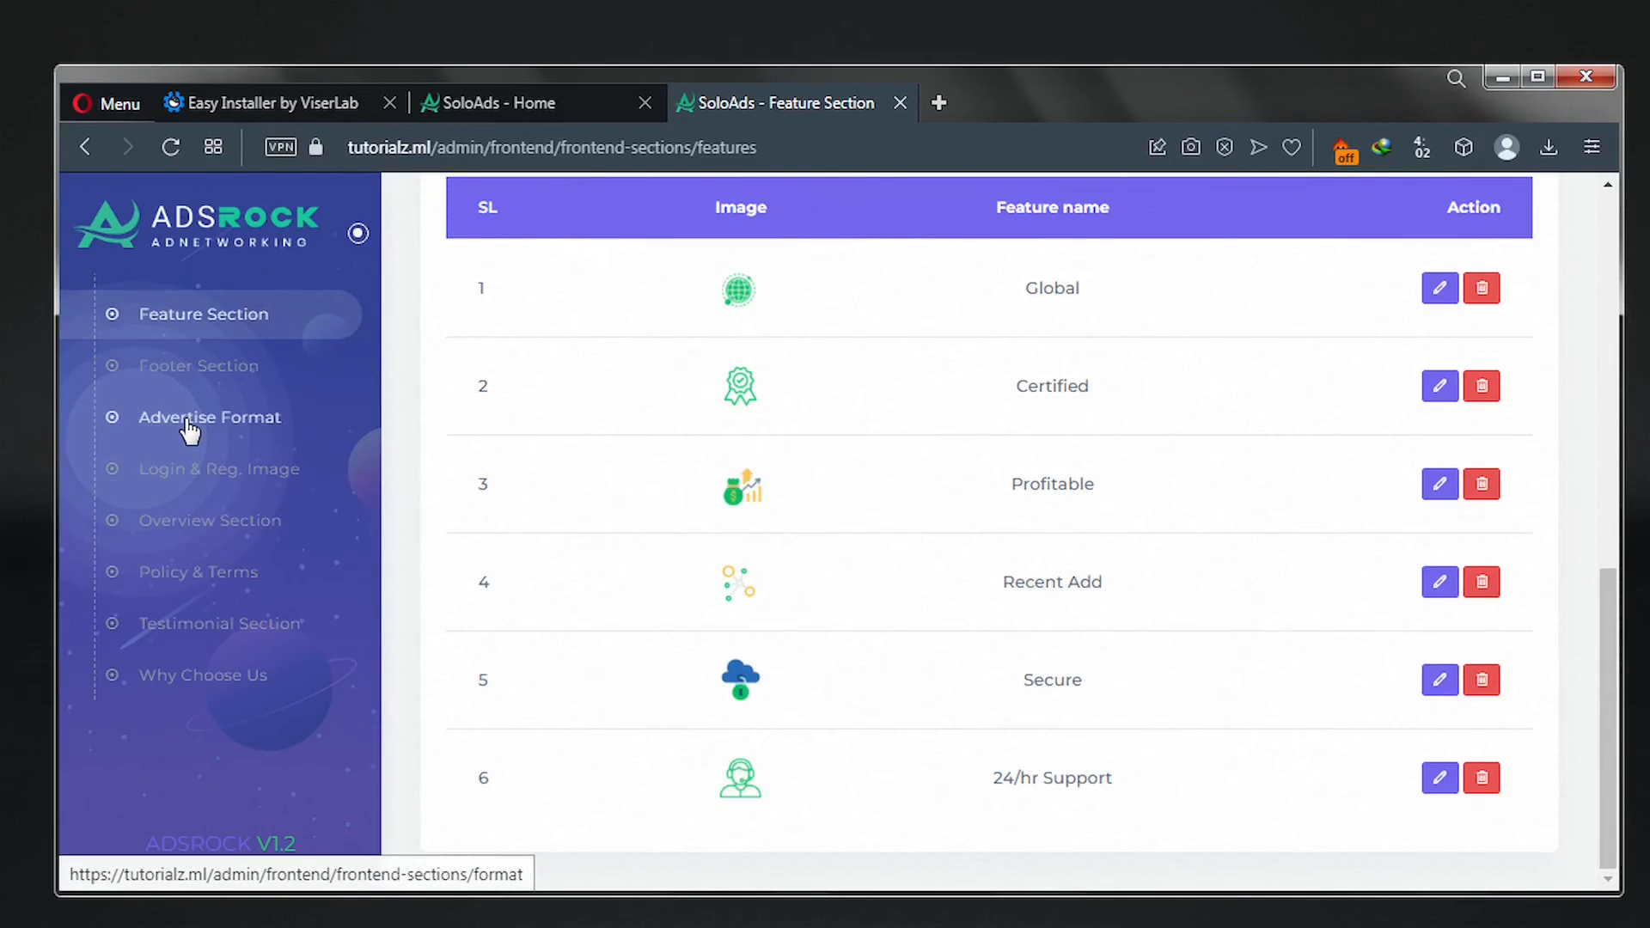
Choose 'Advertise Format bg' as the Advertise Format background and scroll to the format table.
left_click(187, 431)
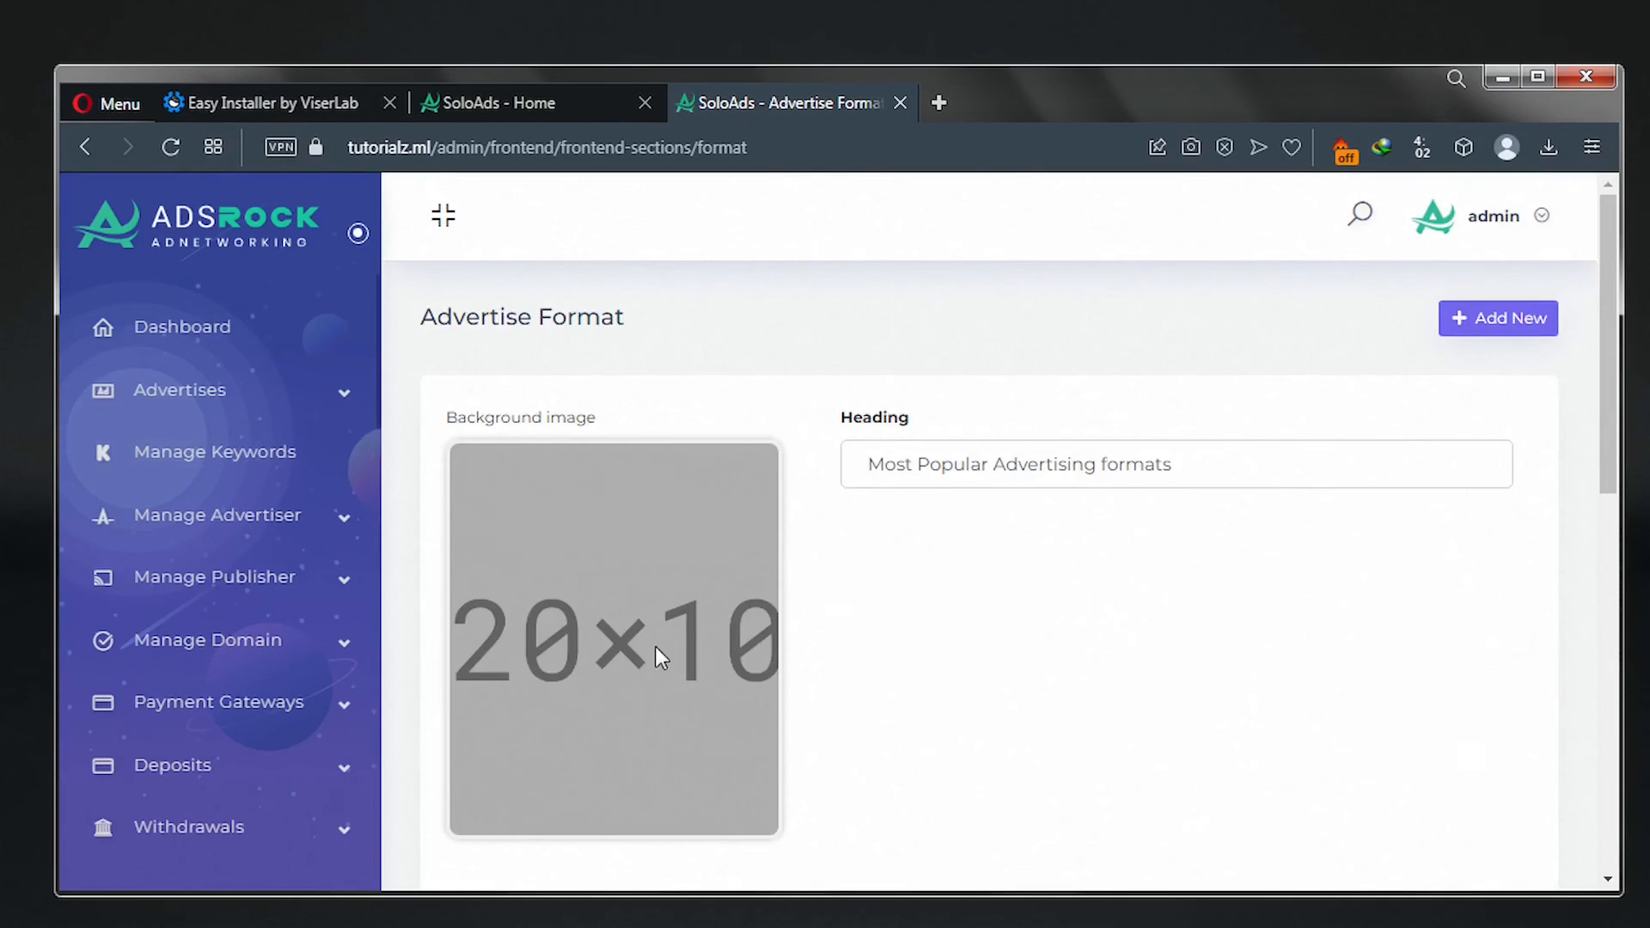
scroll(653, 649, "down", 3)
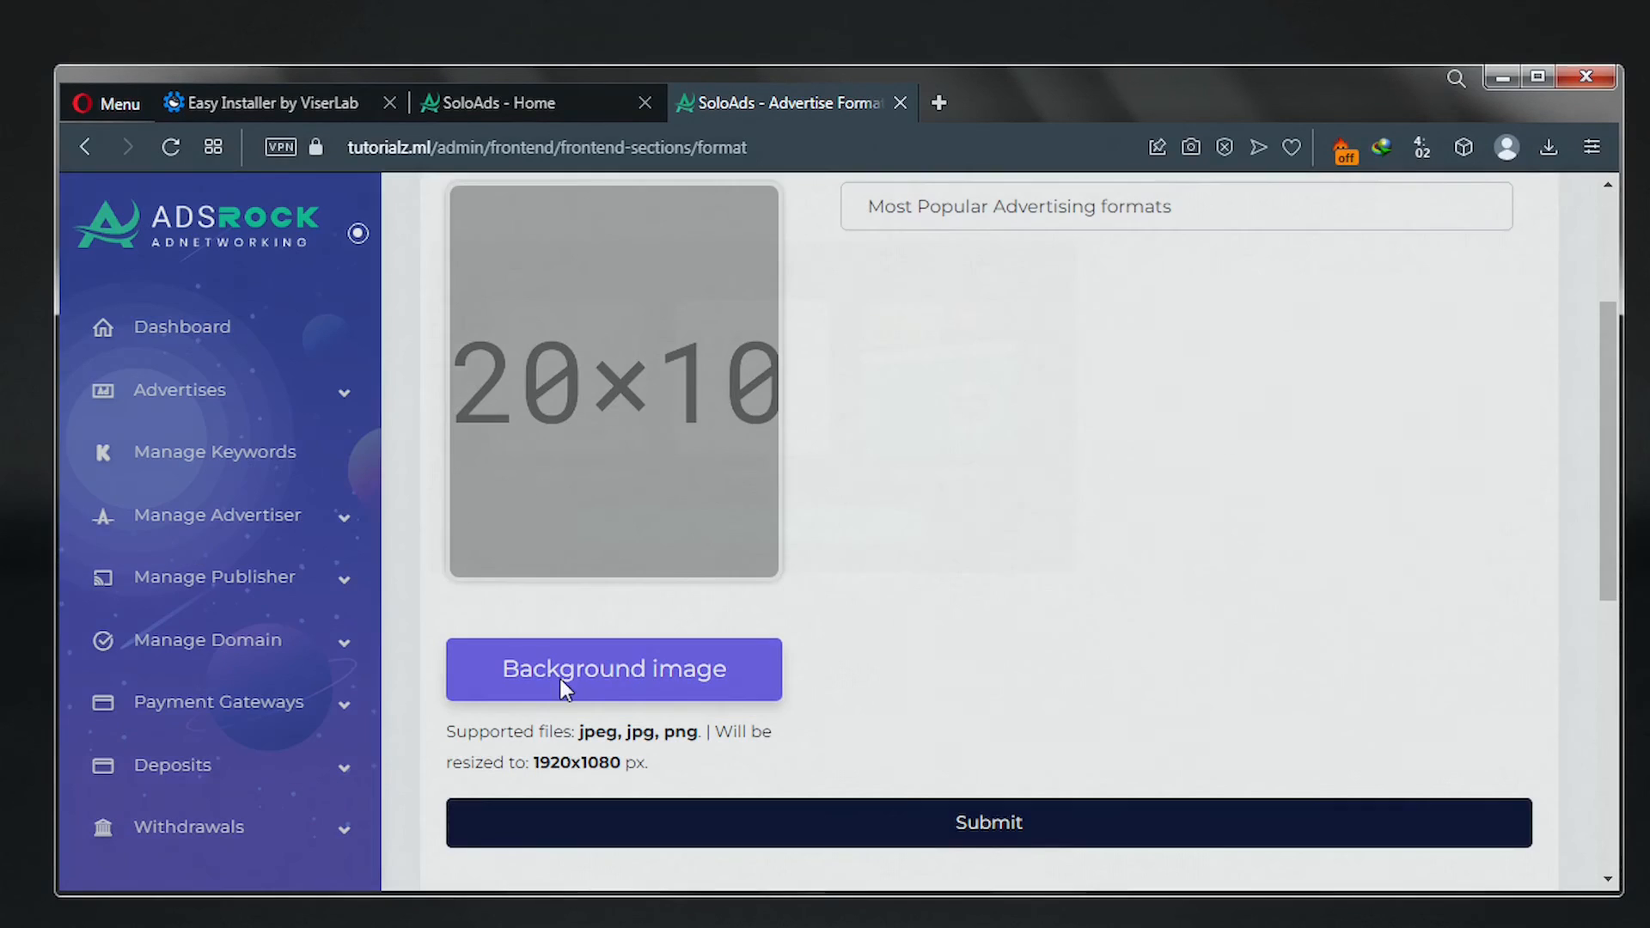
left_click(560, 678)
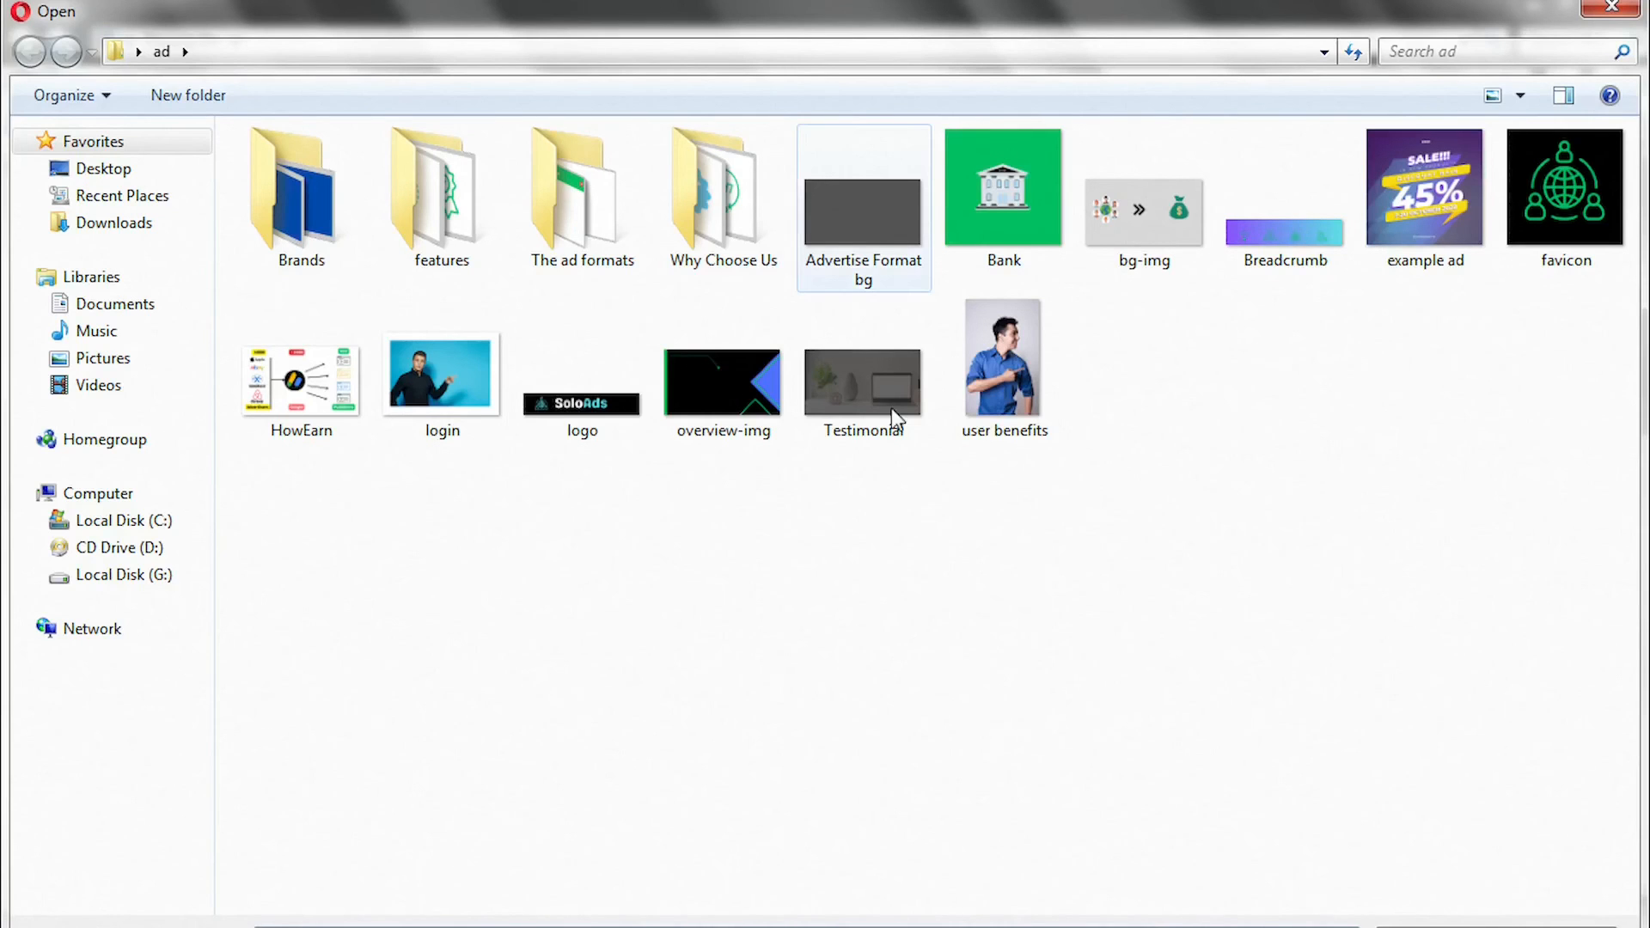
left_click(863, 234)
double_click(863, 231)
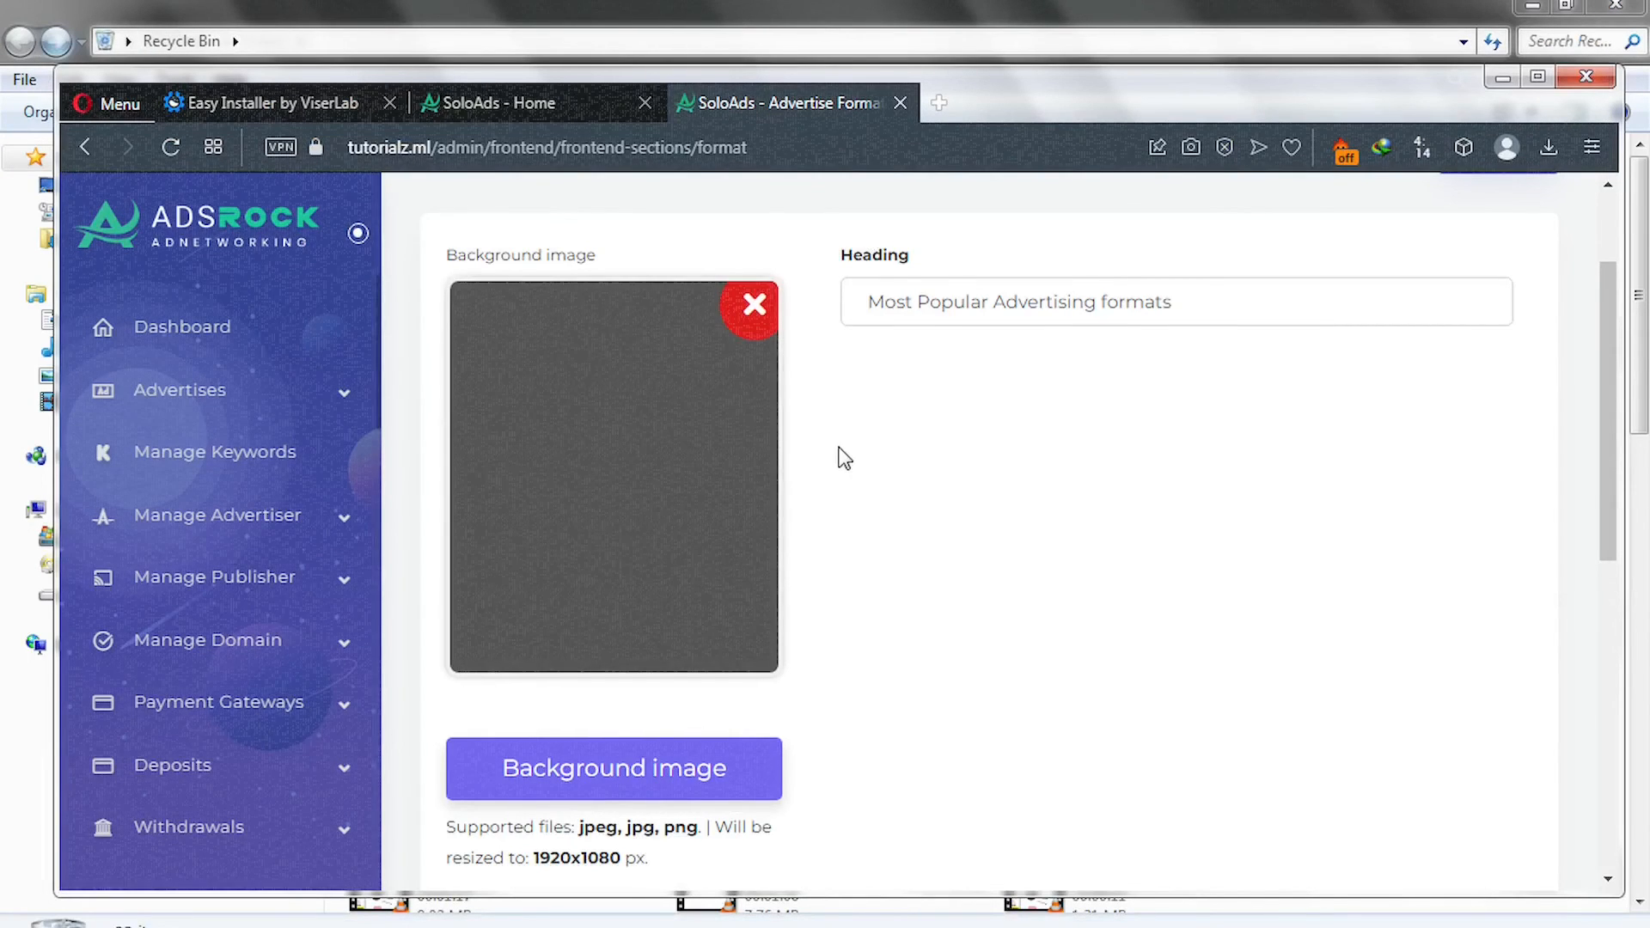
scroll(843, 449, "down", 7)
scroll(843, 476, "up", 3)
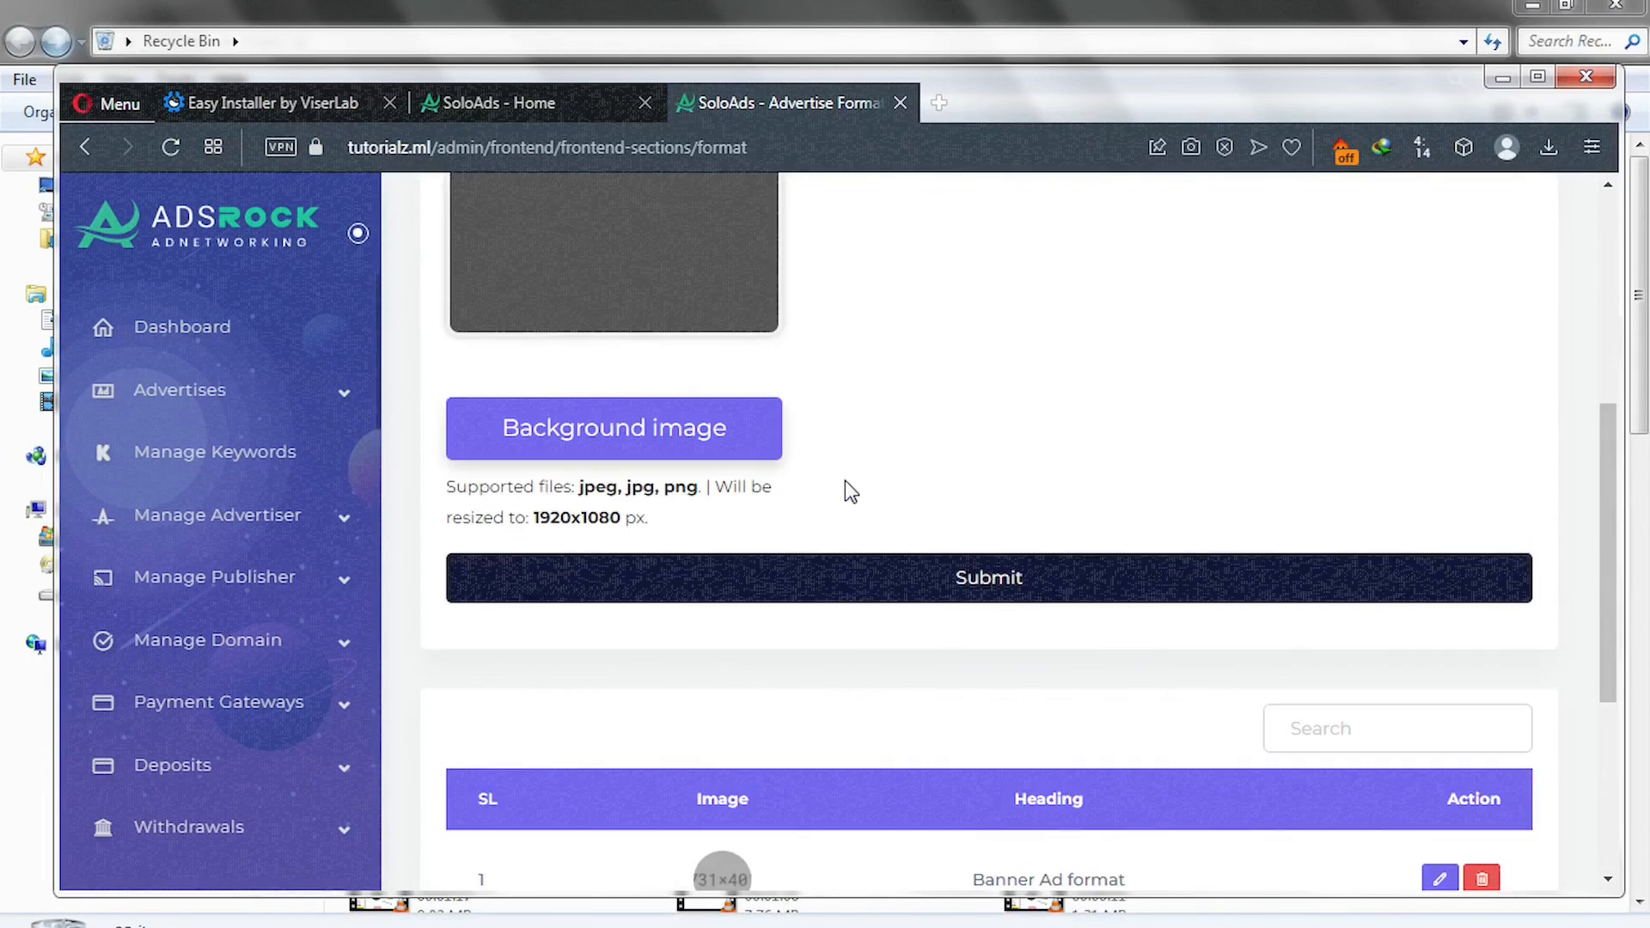
scroll(843, 477, "up", 3)
scroll(843, 476, "down", 3)
scroll(847, 490, "down", 3)
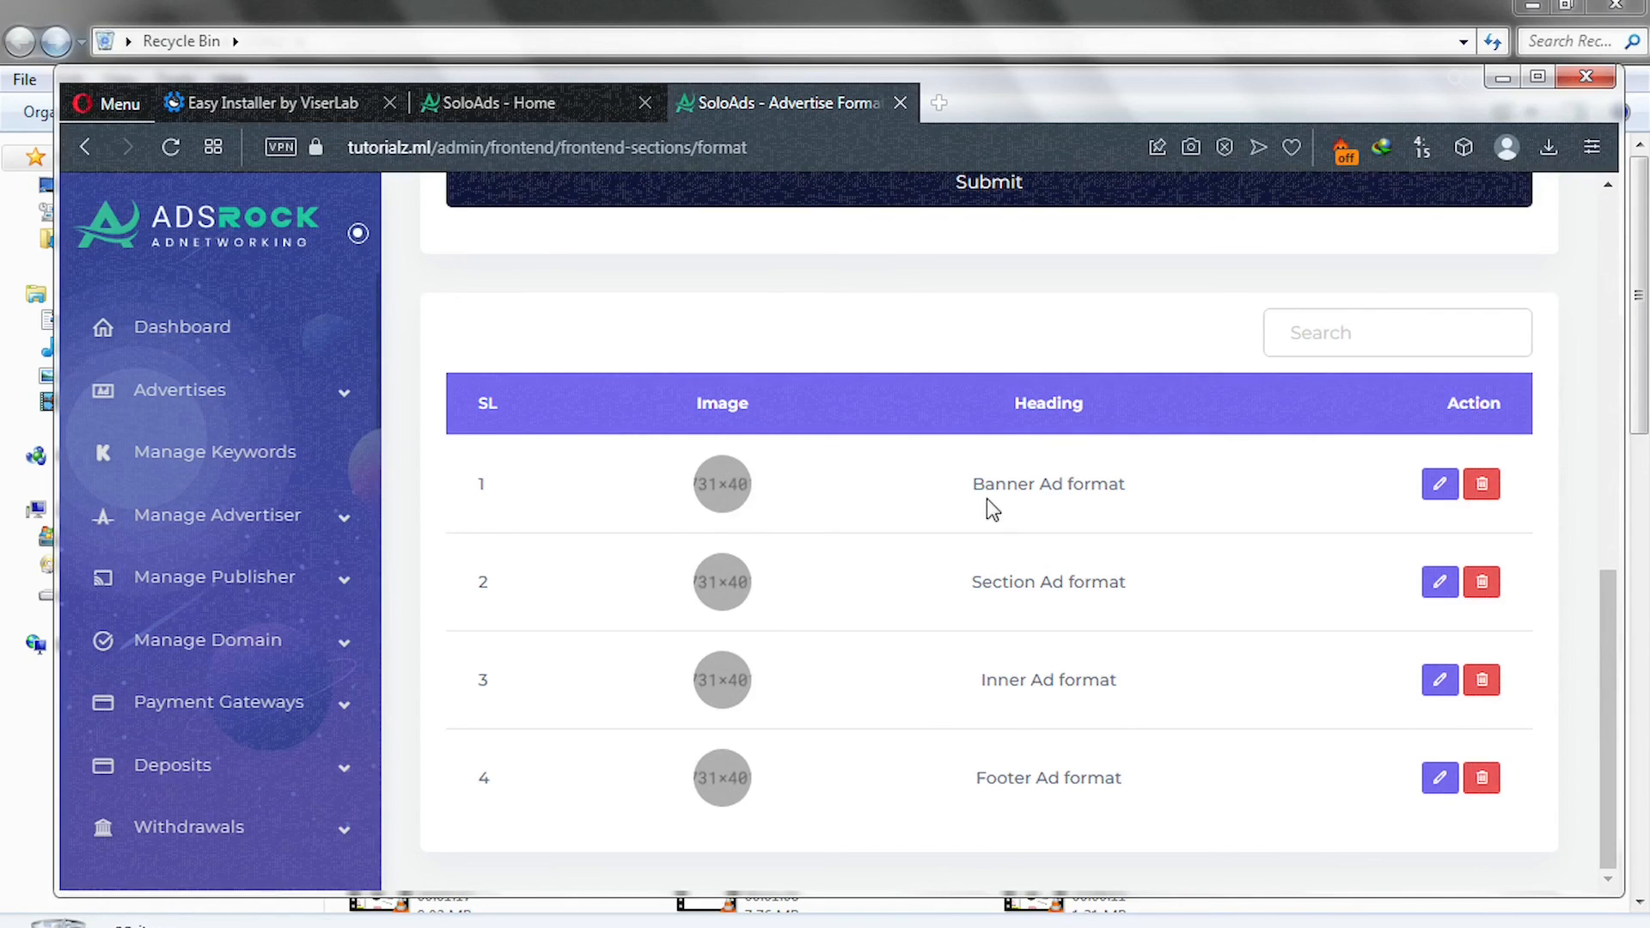
Set the Banner Ad format image to 'banner ad' from The ad formats folder and save.
left_click(1451, 492)
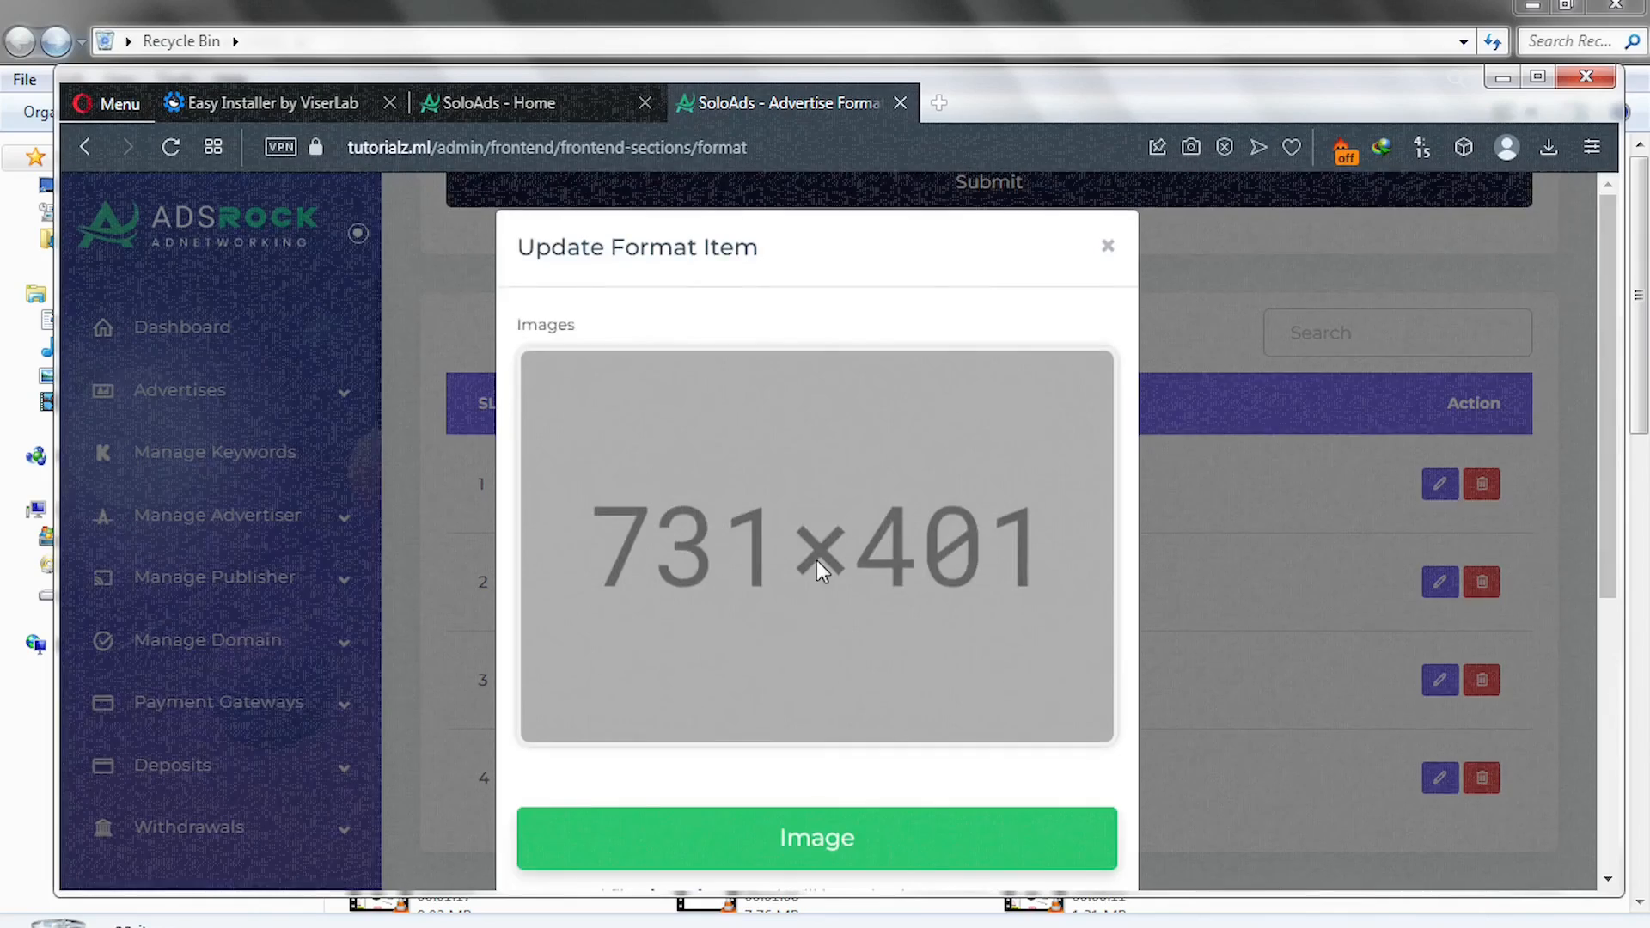
scroll(817, 568, "down", 5)
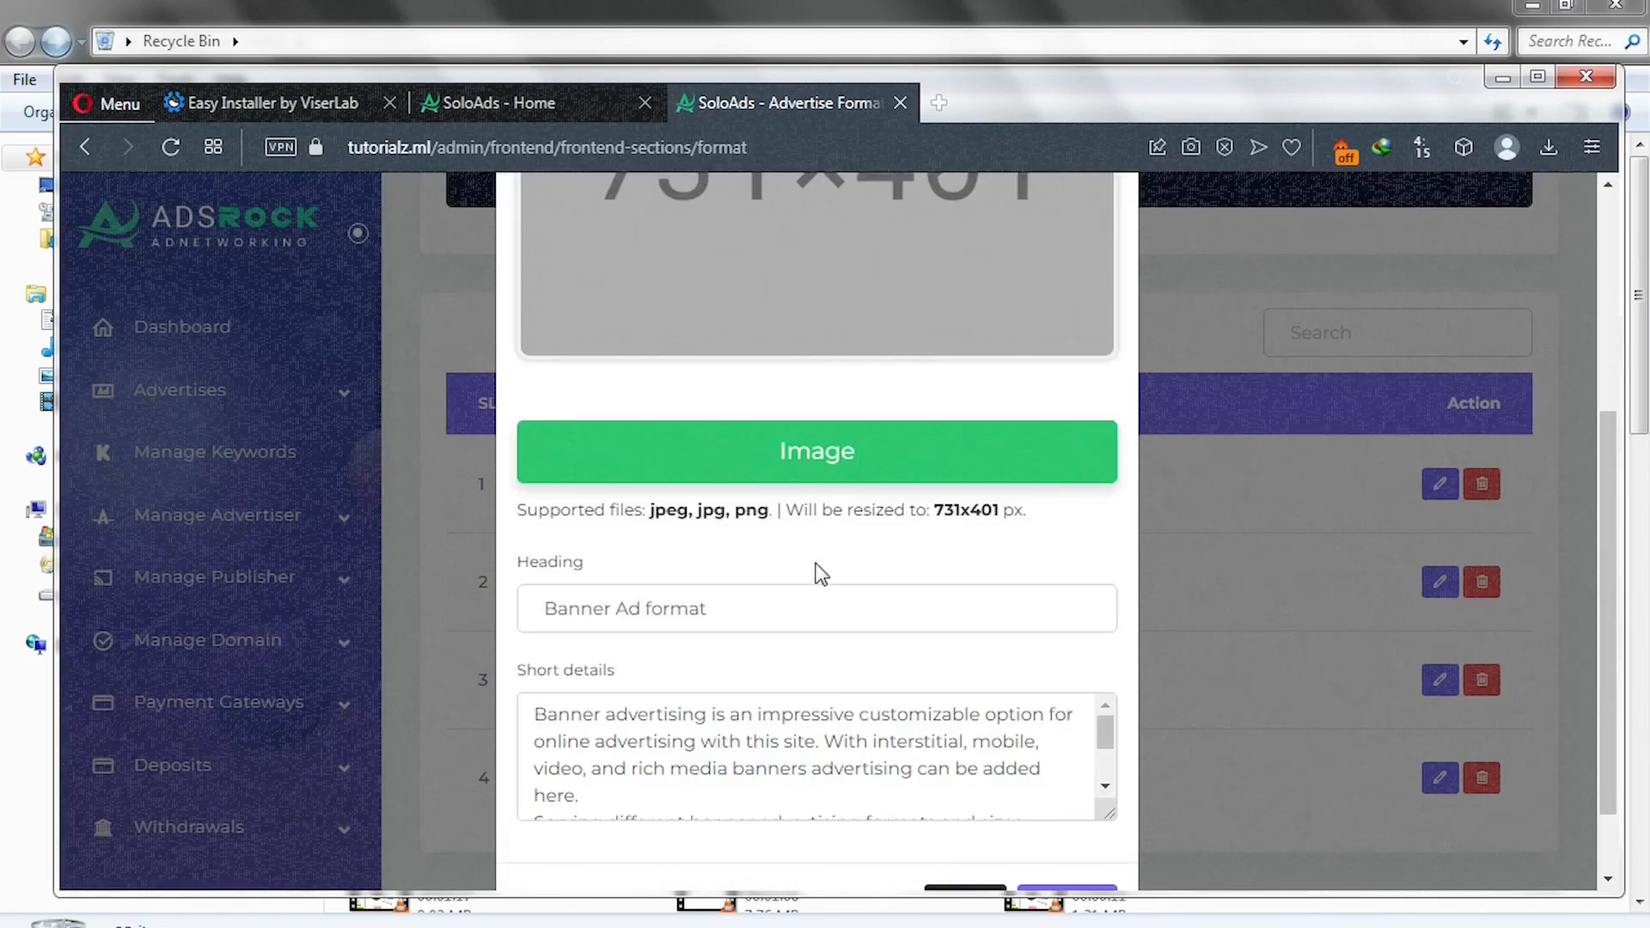
left_click(749, 458)
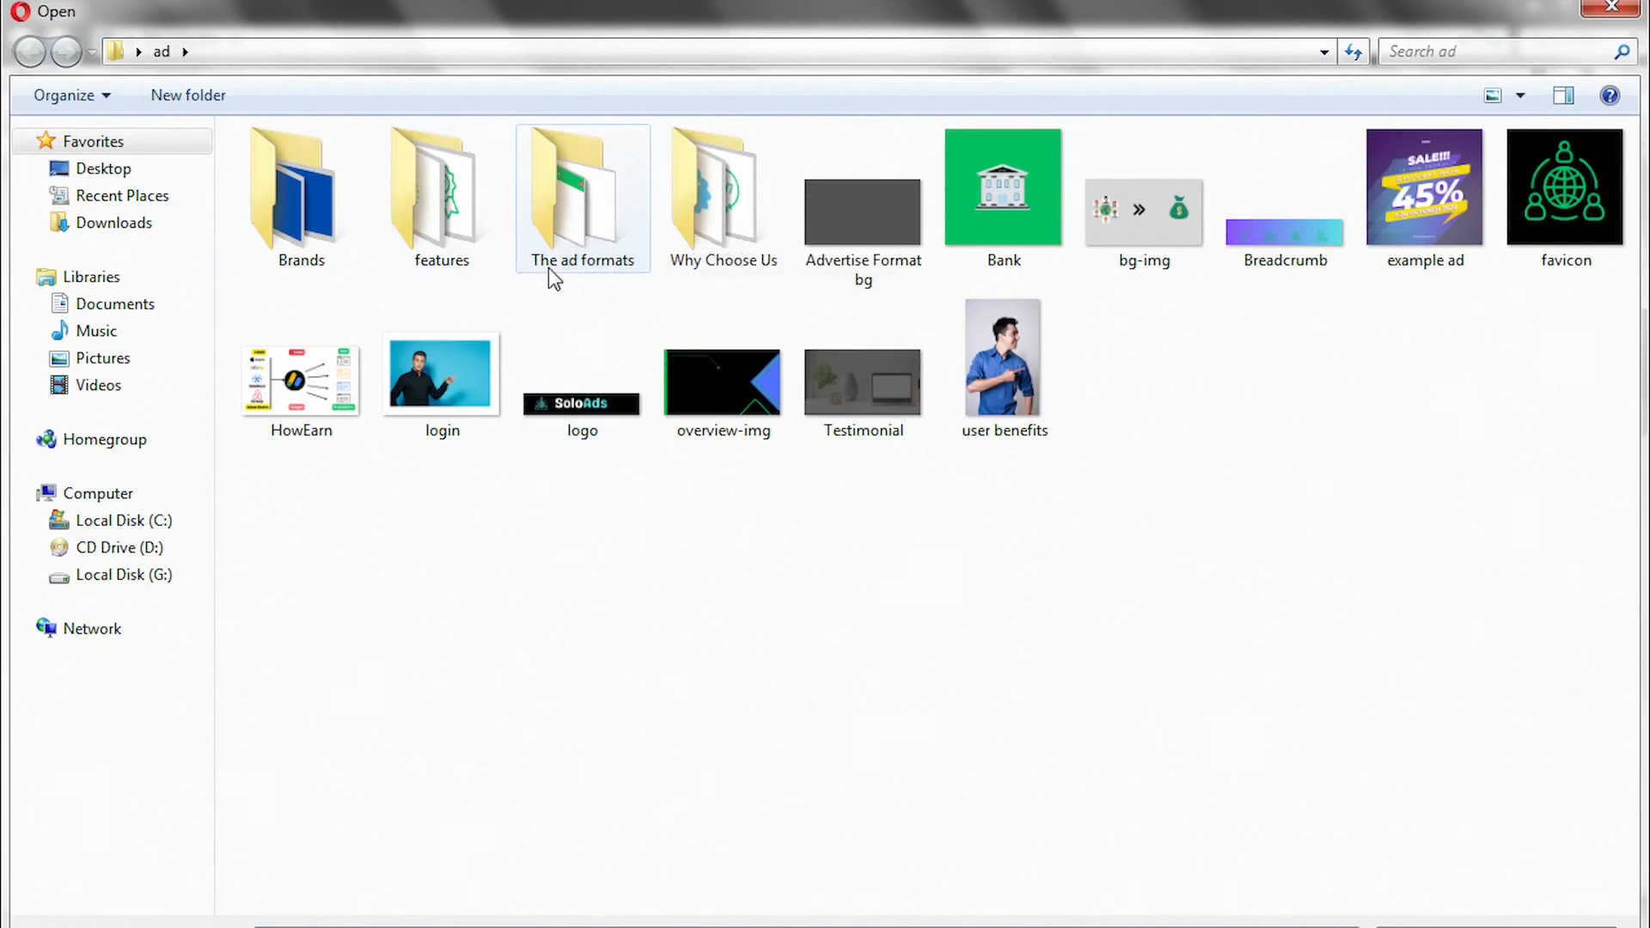
double_click(588, 236)
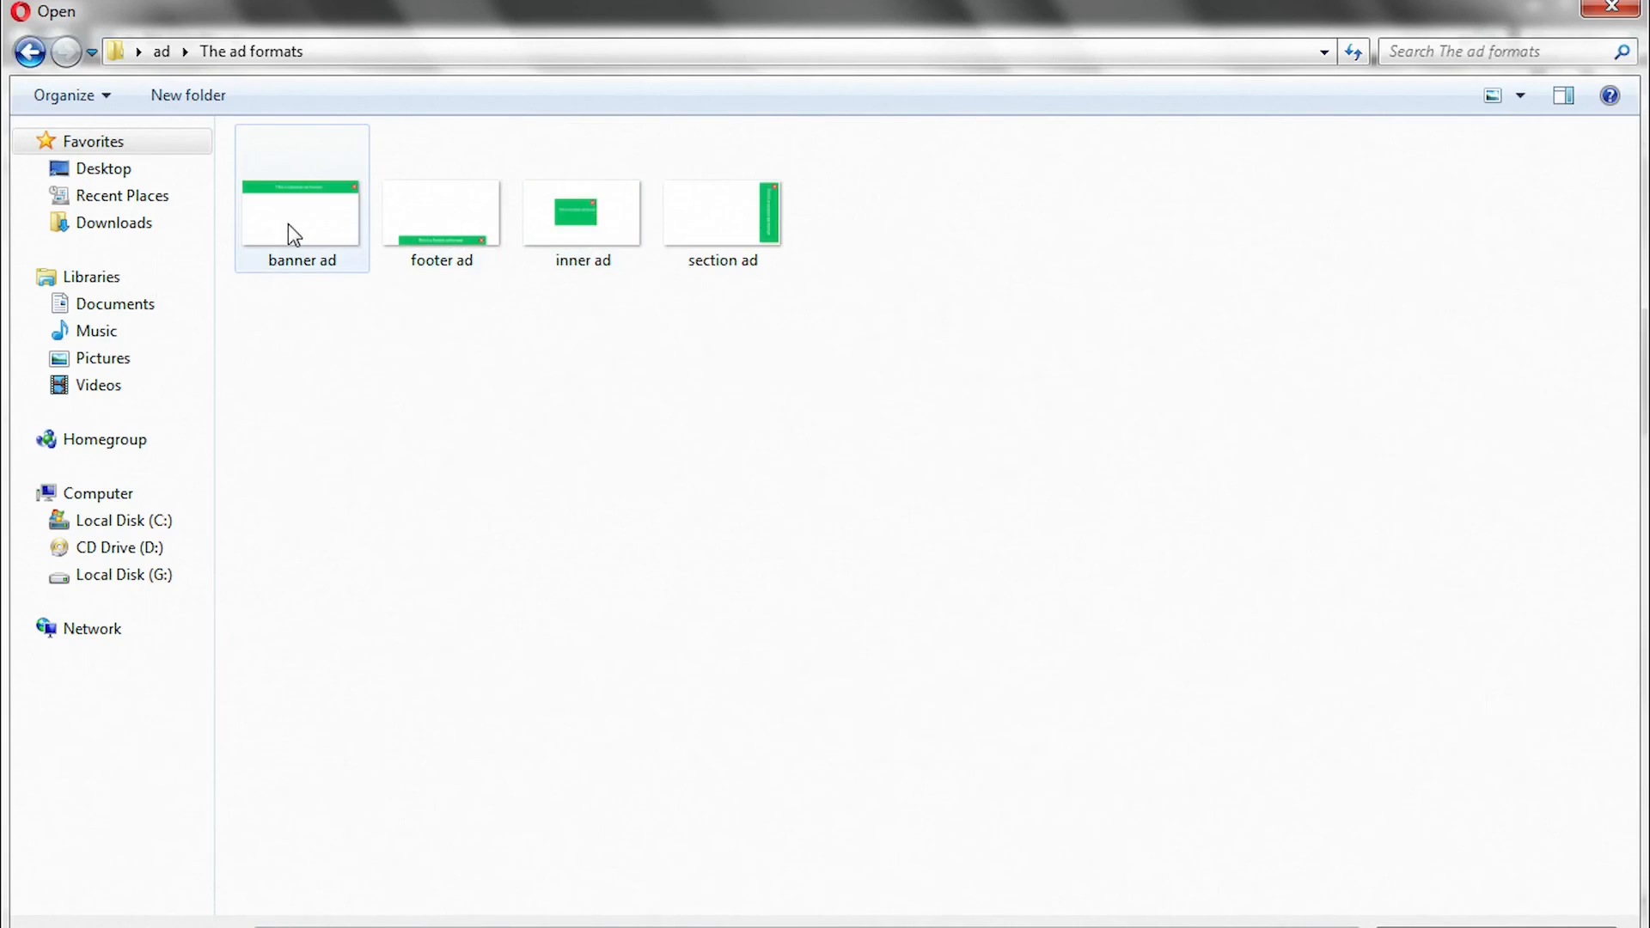
double_click(287, 229)
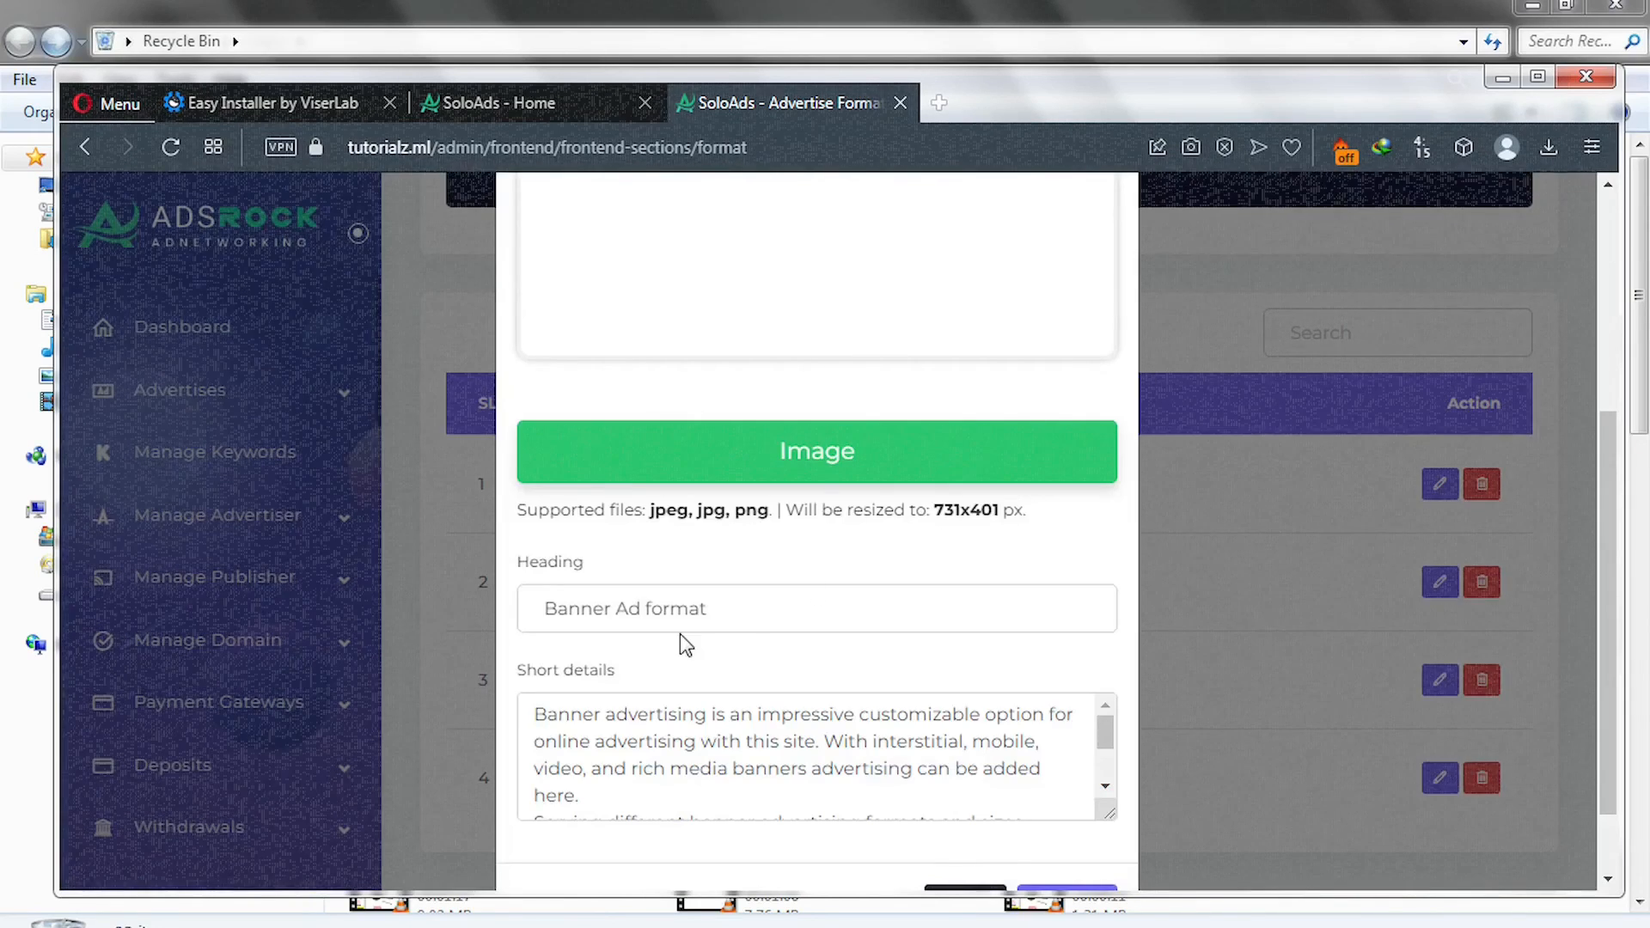
scroll(692, 718, "down", 1)
scroll(692, 717, "down", 3)
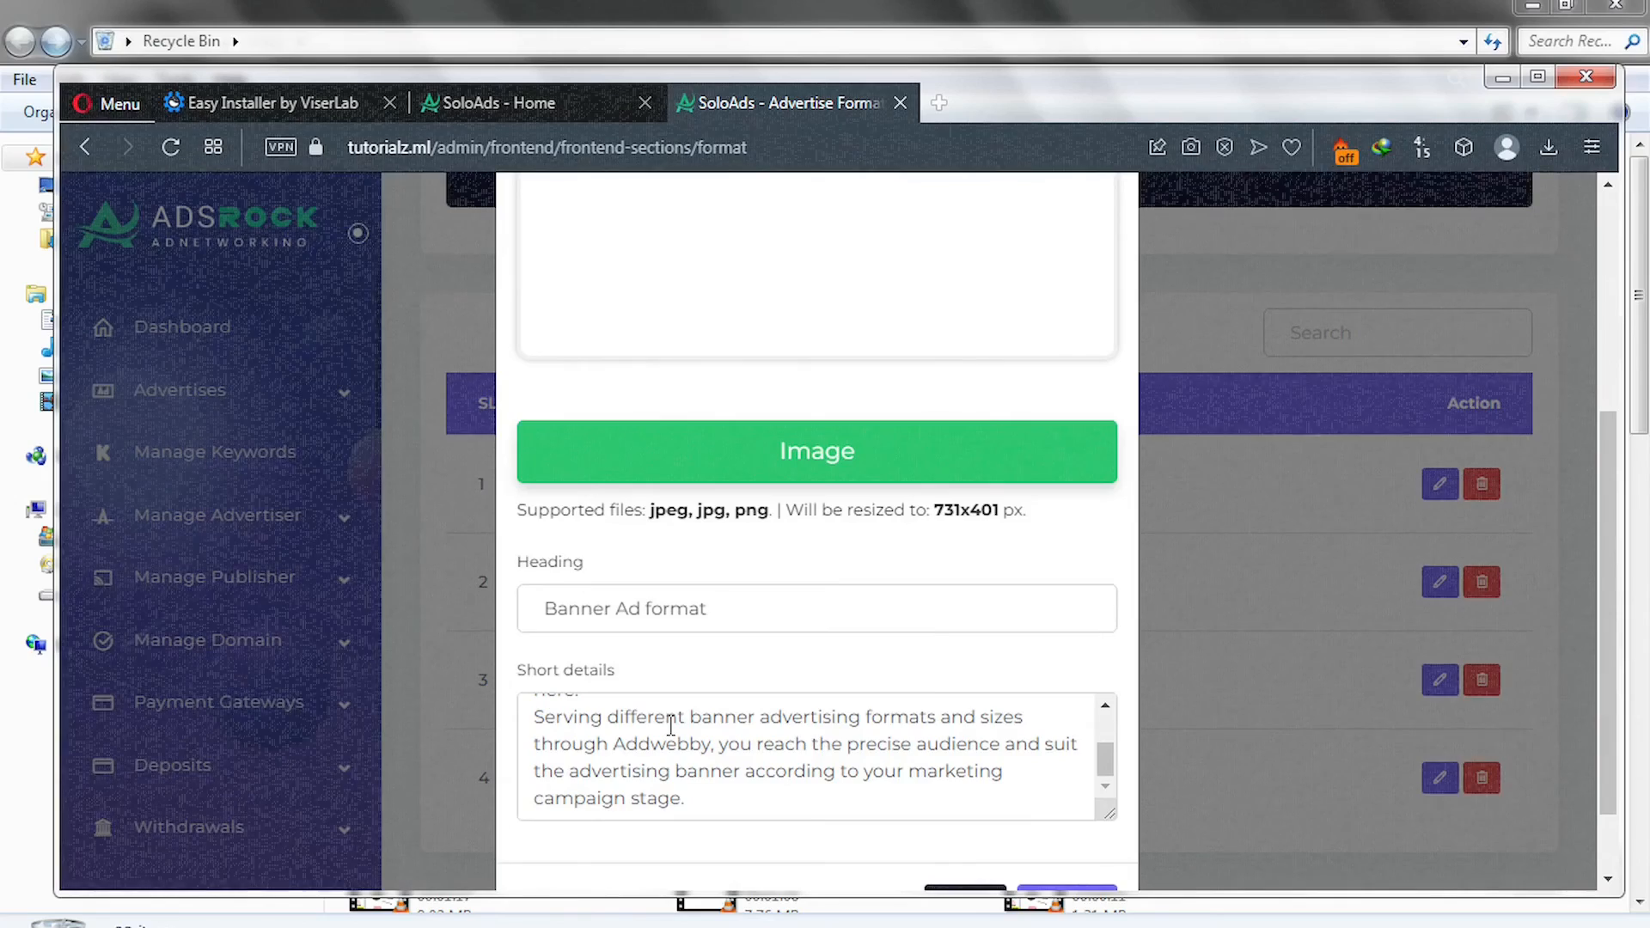
scroll(671, 727, "down", 2)
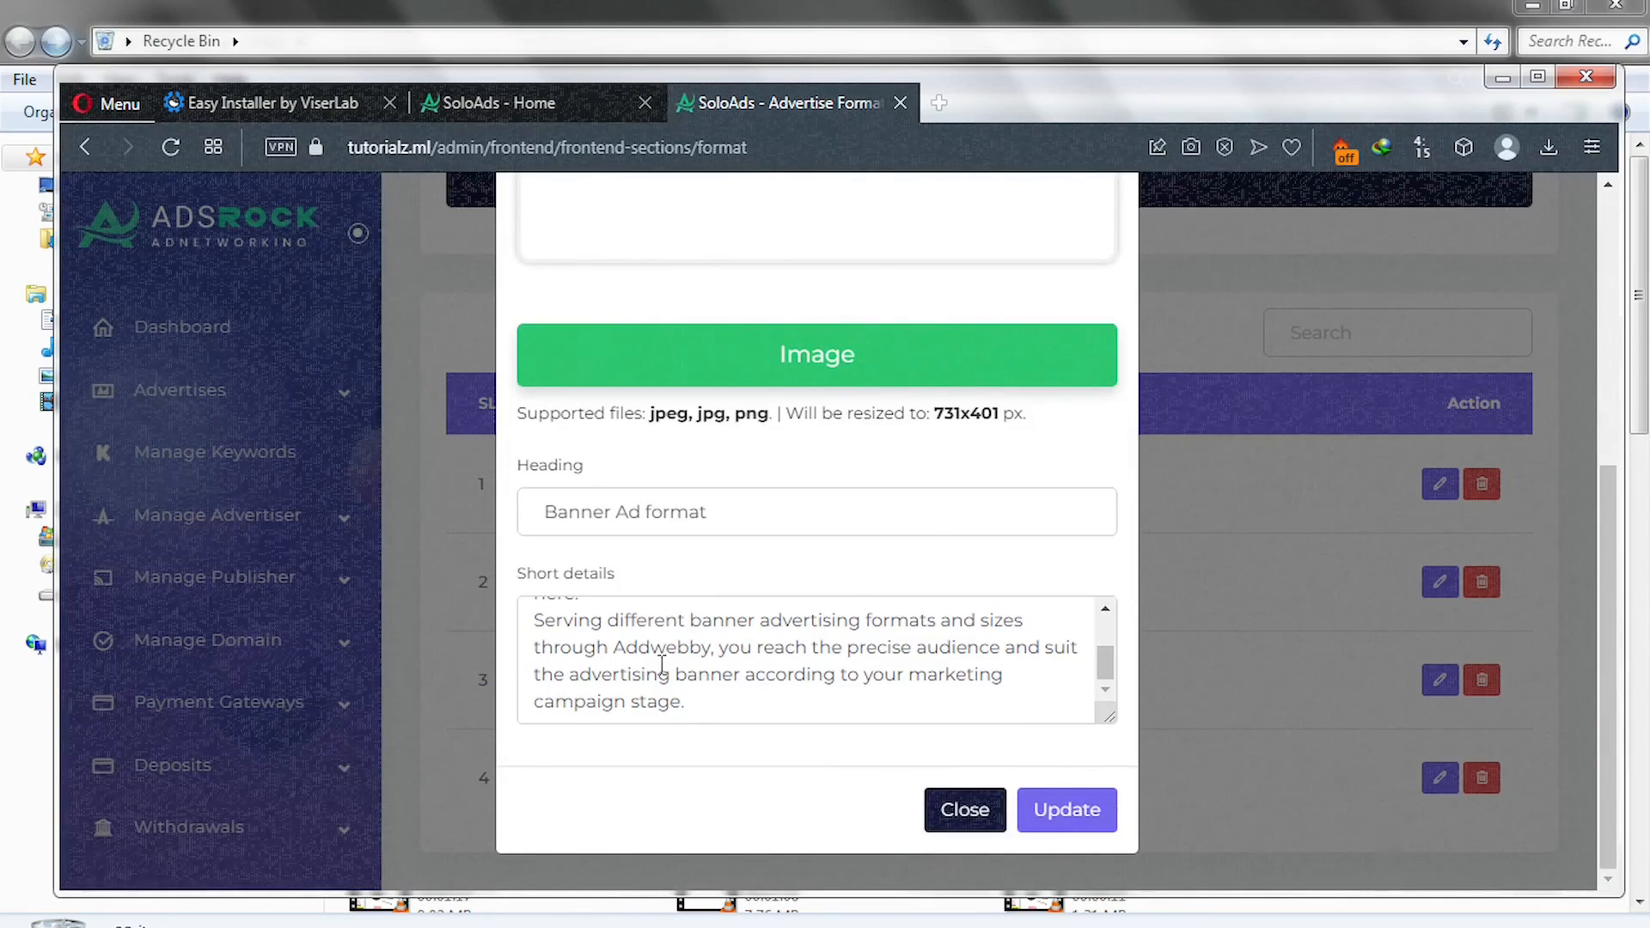
left_click(507, 100)
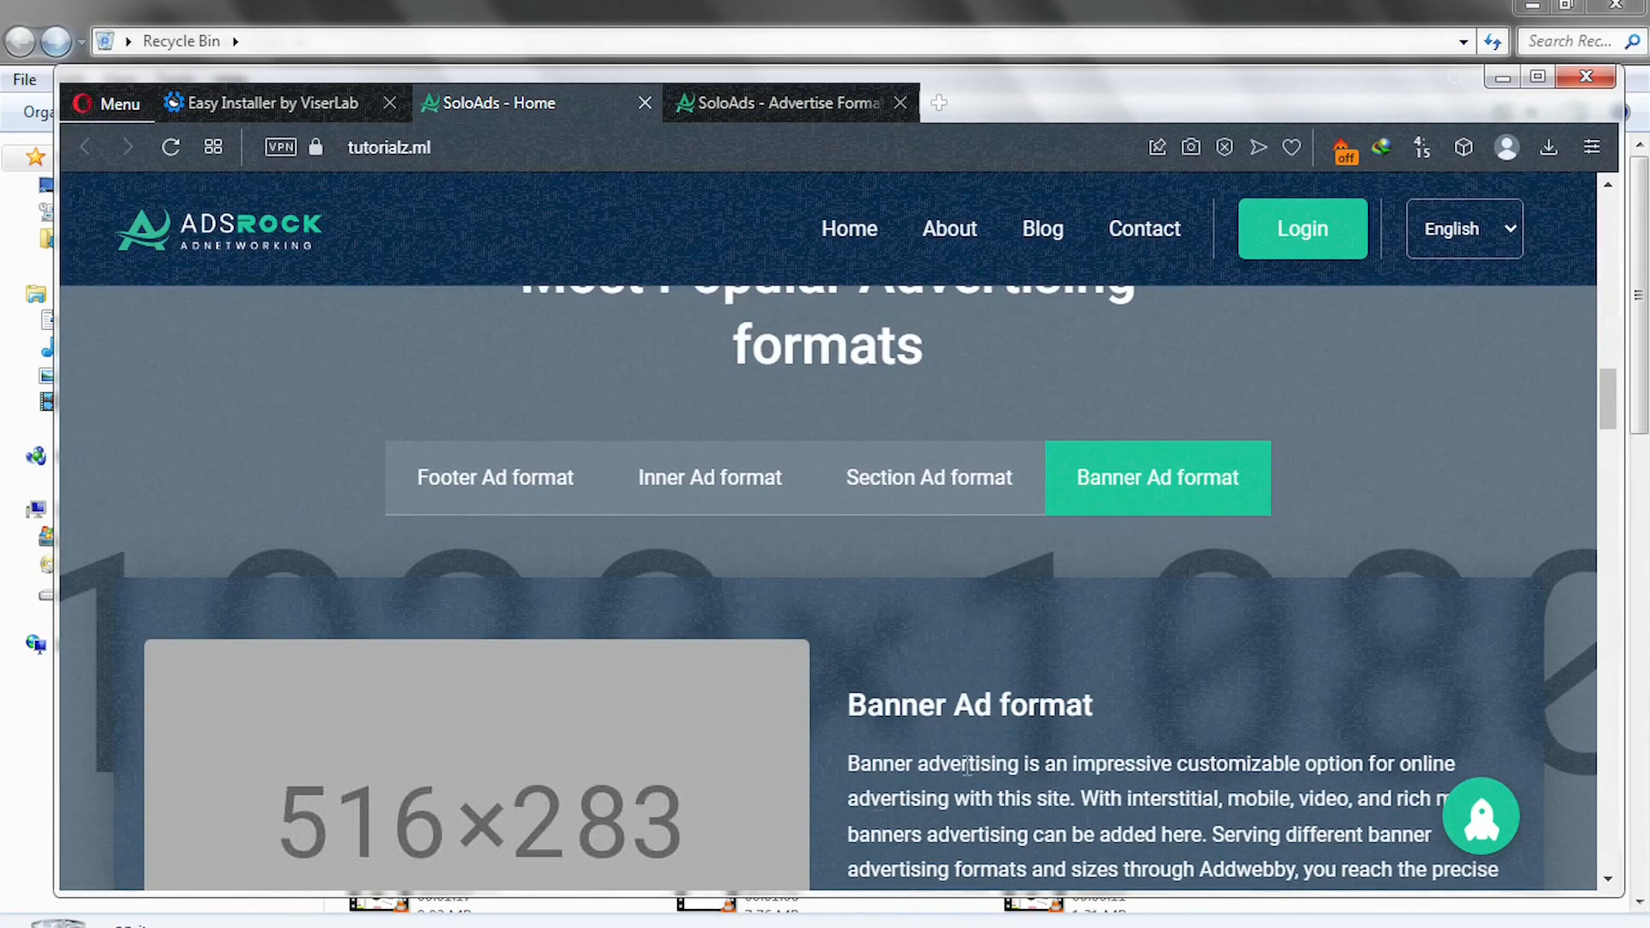
left_click(722, 107)
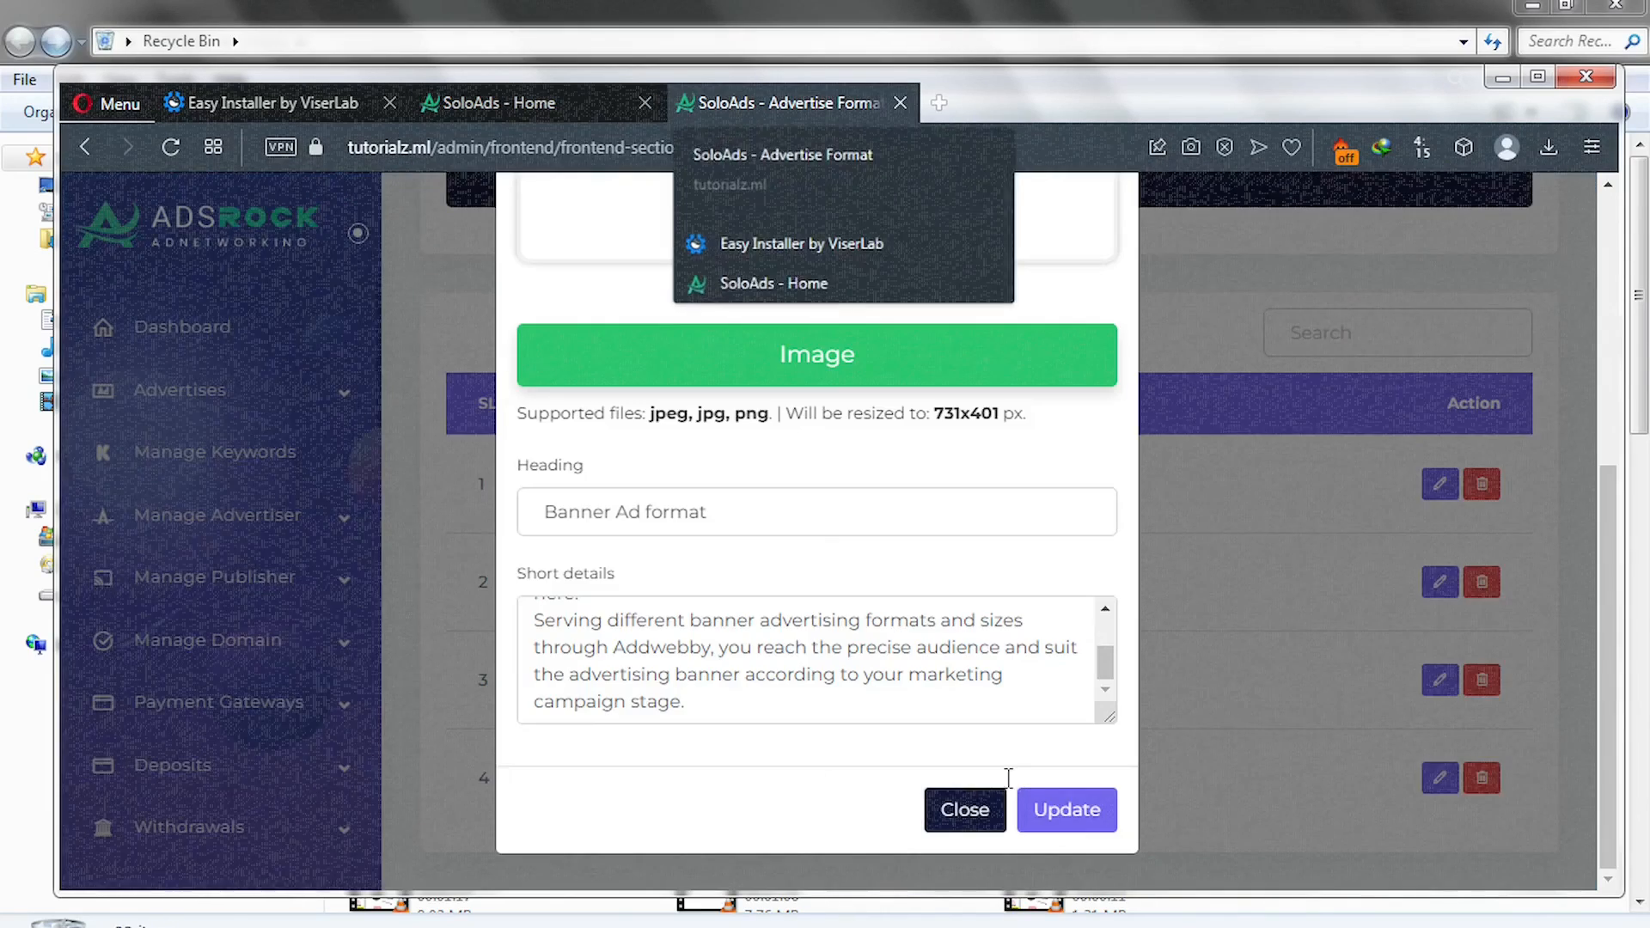
left_click(1050, 812)
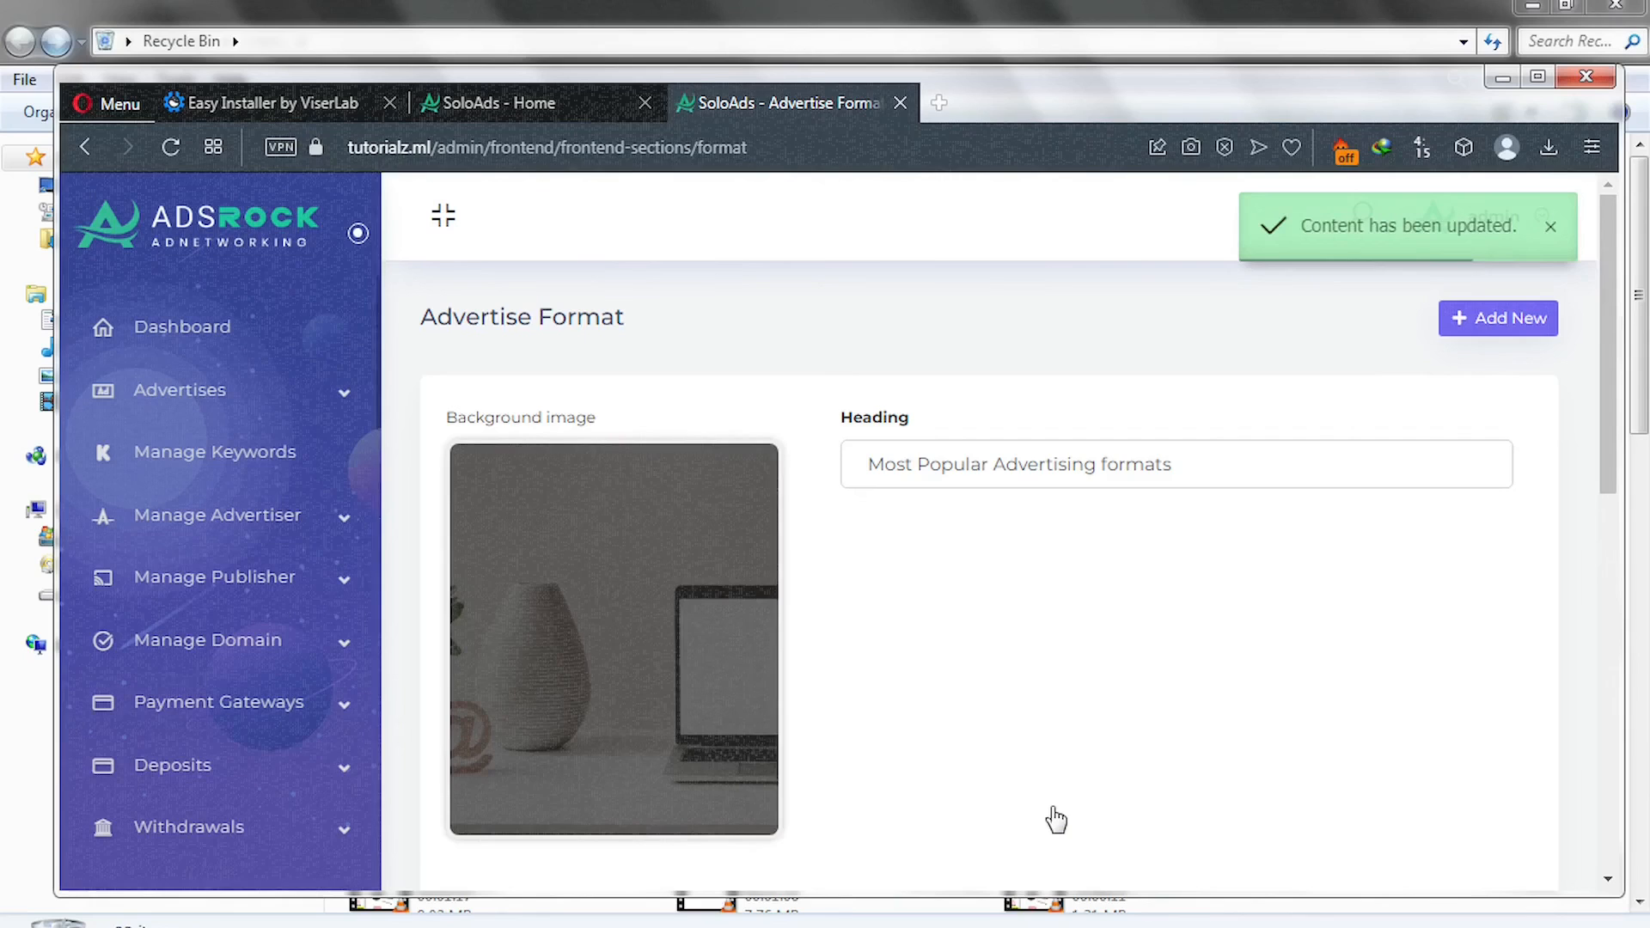
scroll(1055, 819, "down", 10)
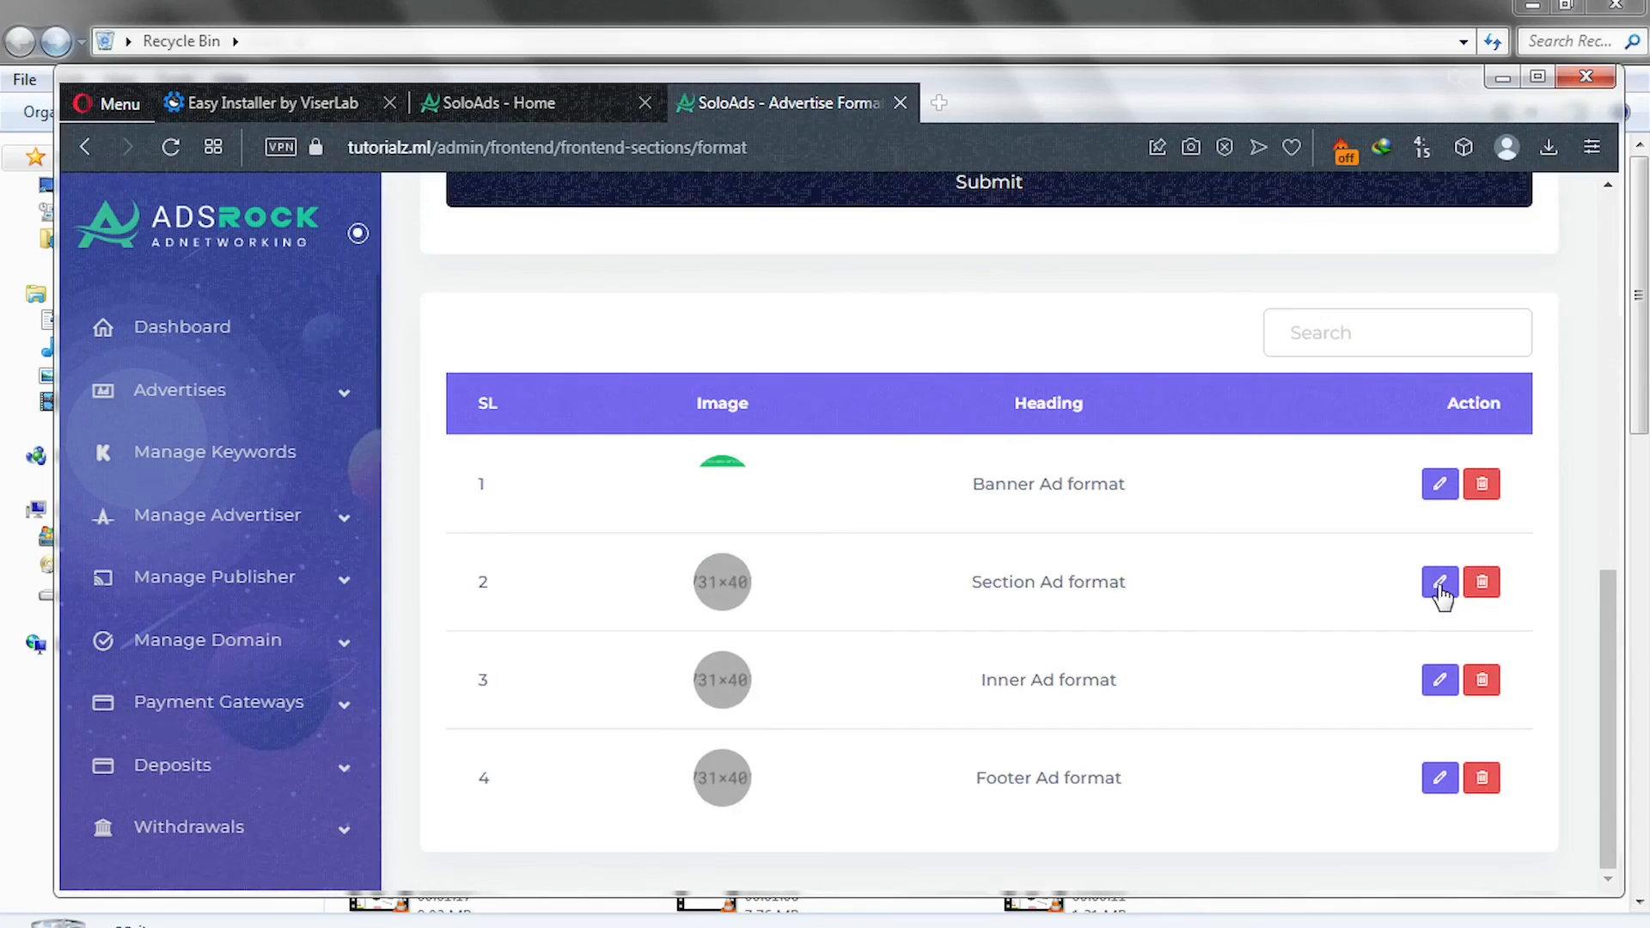
Set the Section Ad format image to 'section ad' and update it.
left_click(1438, 584)
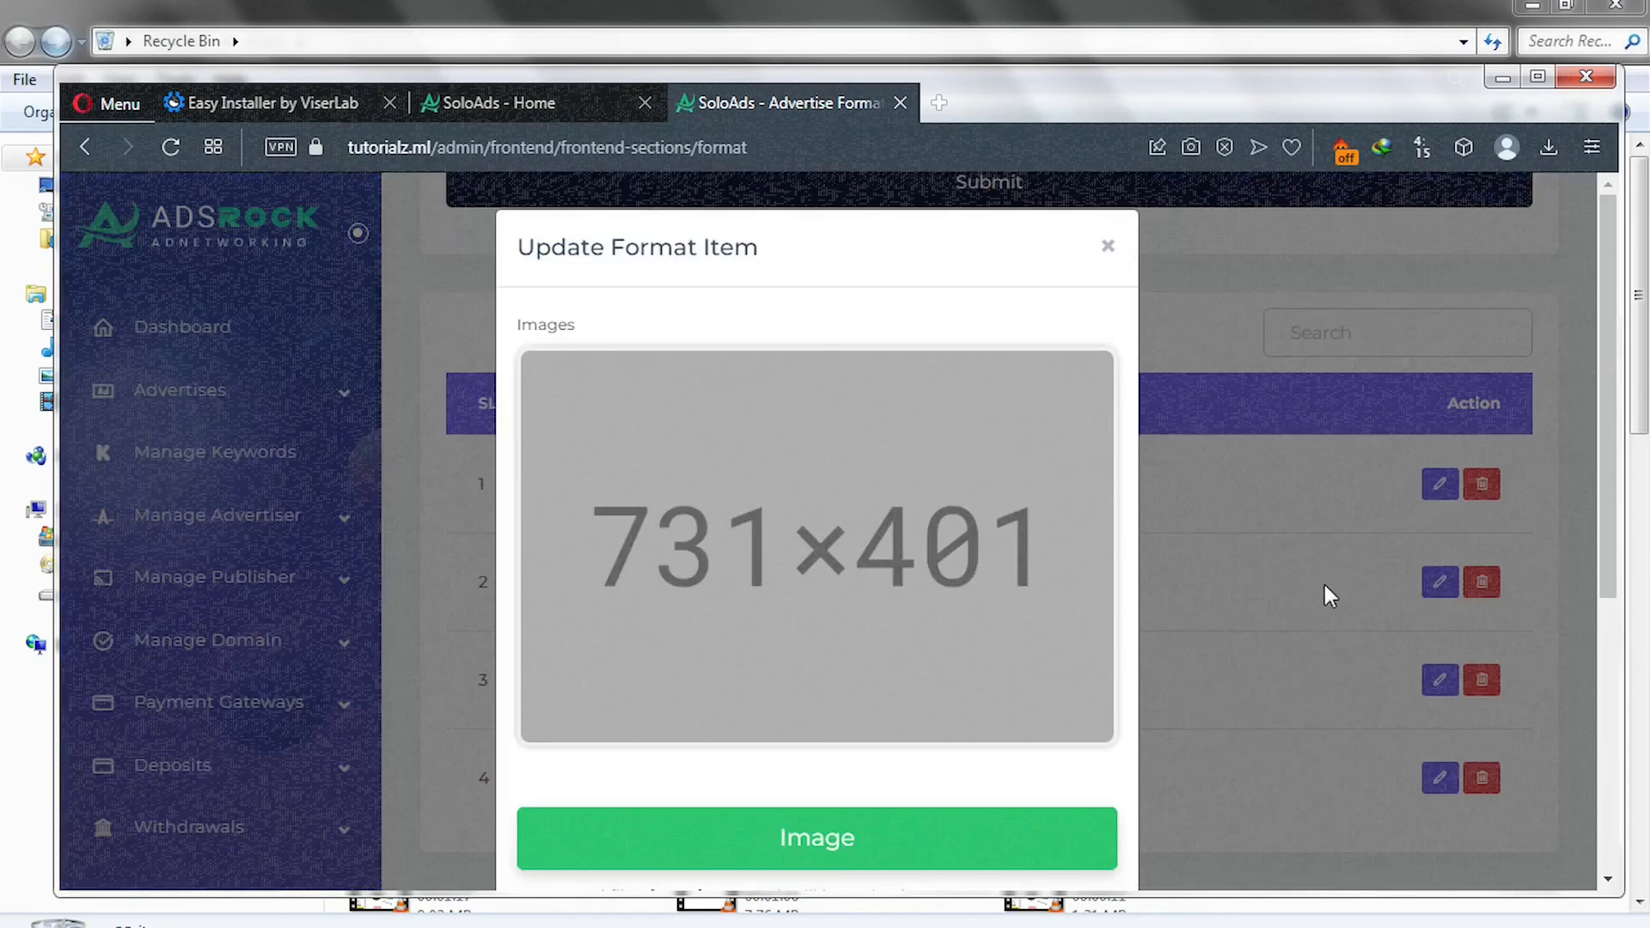
left_click(817, 838)
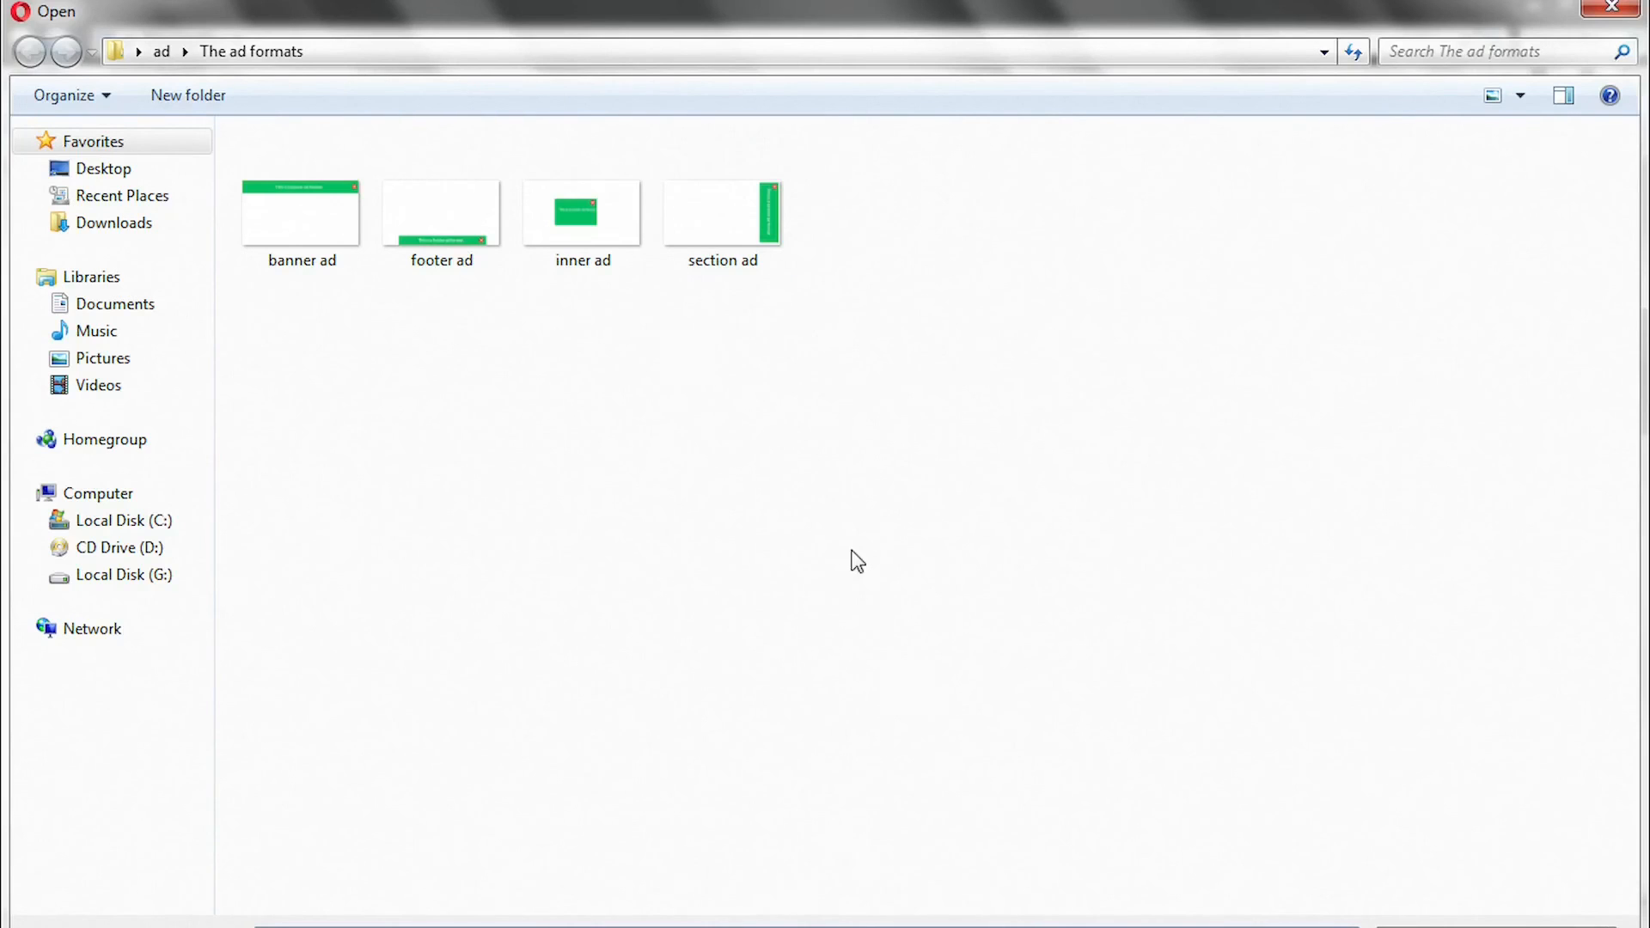
double_click(725, 245)
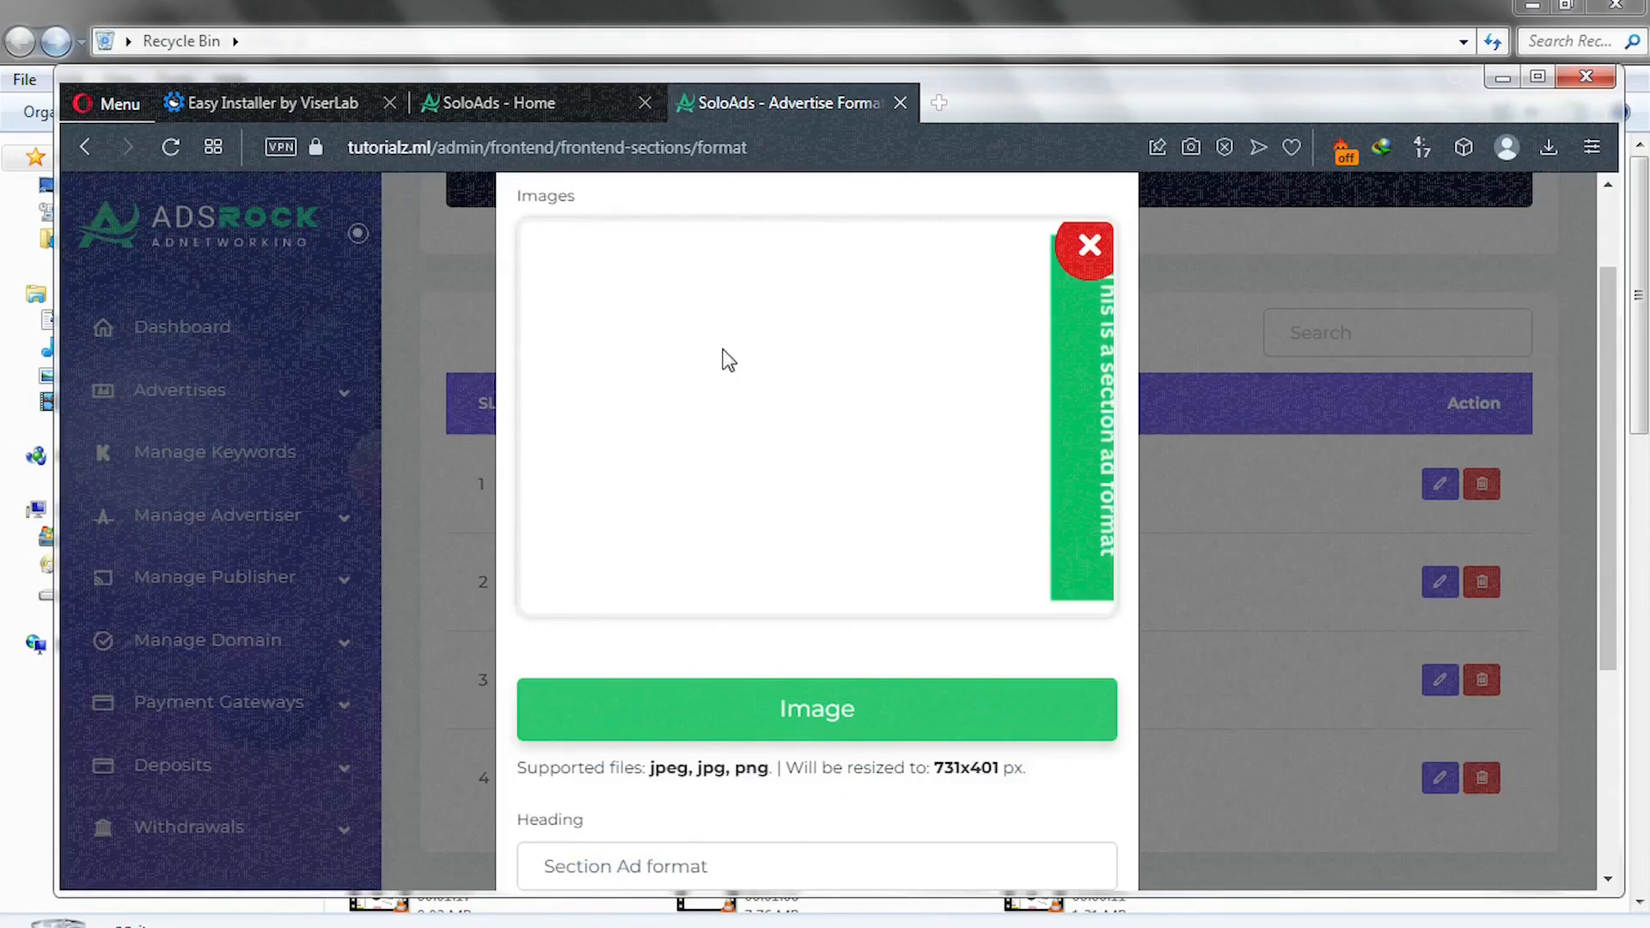
scroll(748, 449, "down", 4)
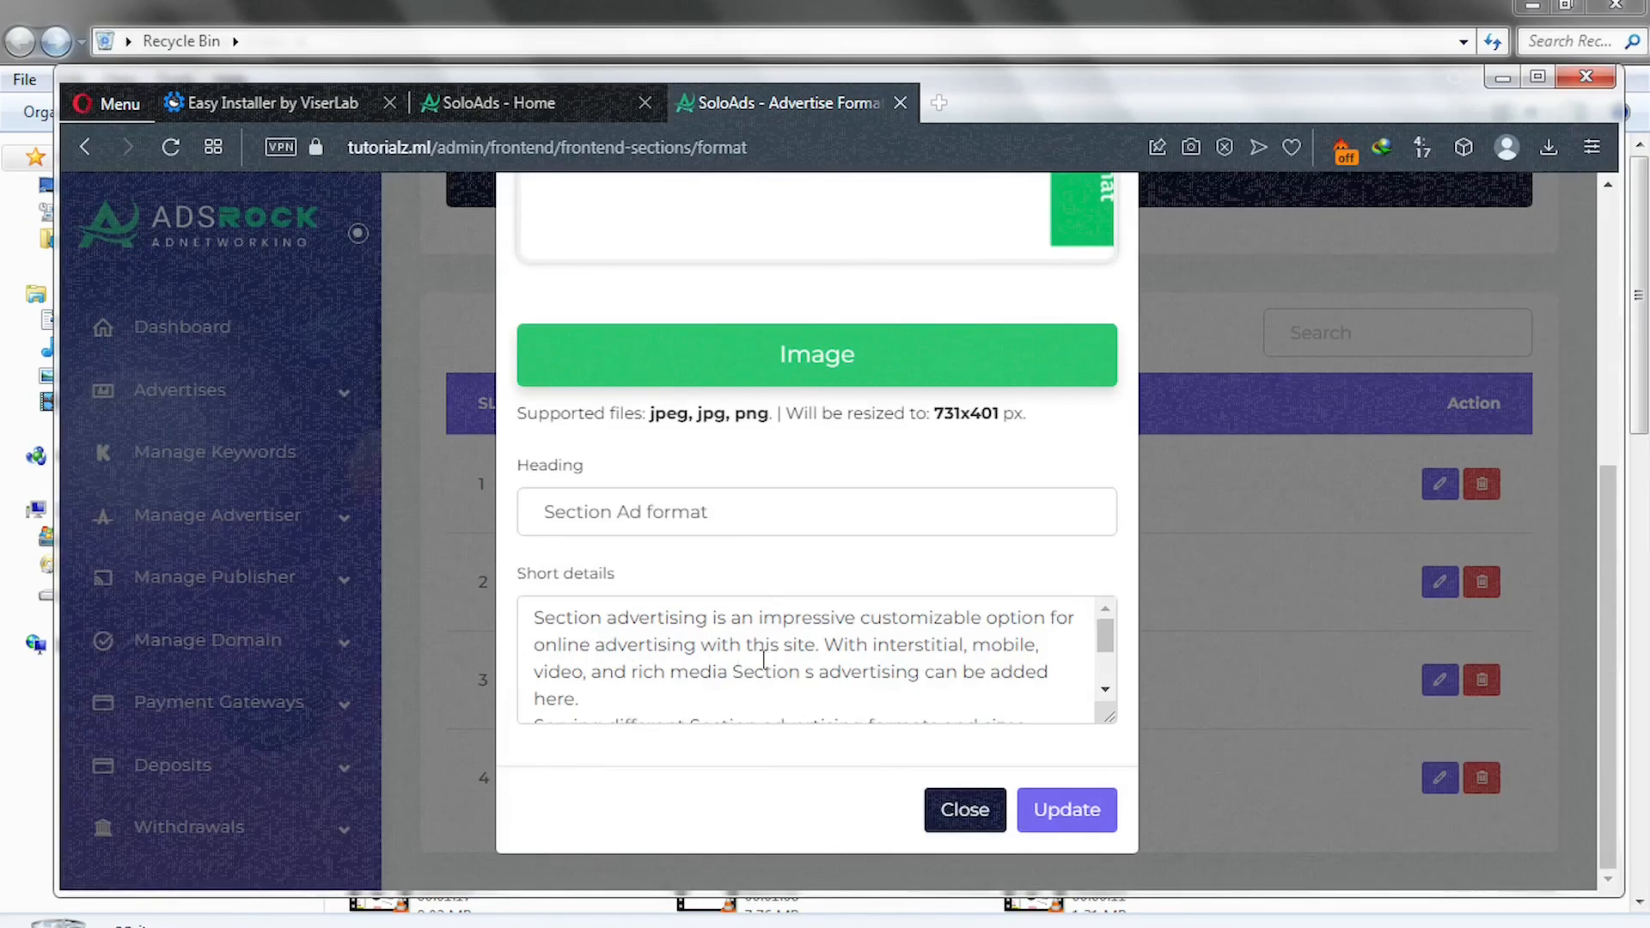
scroll(737, 666, "down", 2)
left_click(1064, 825)
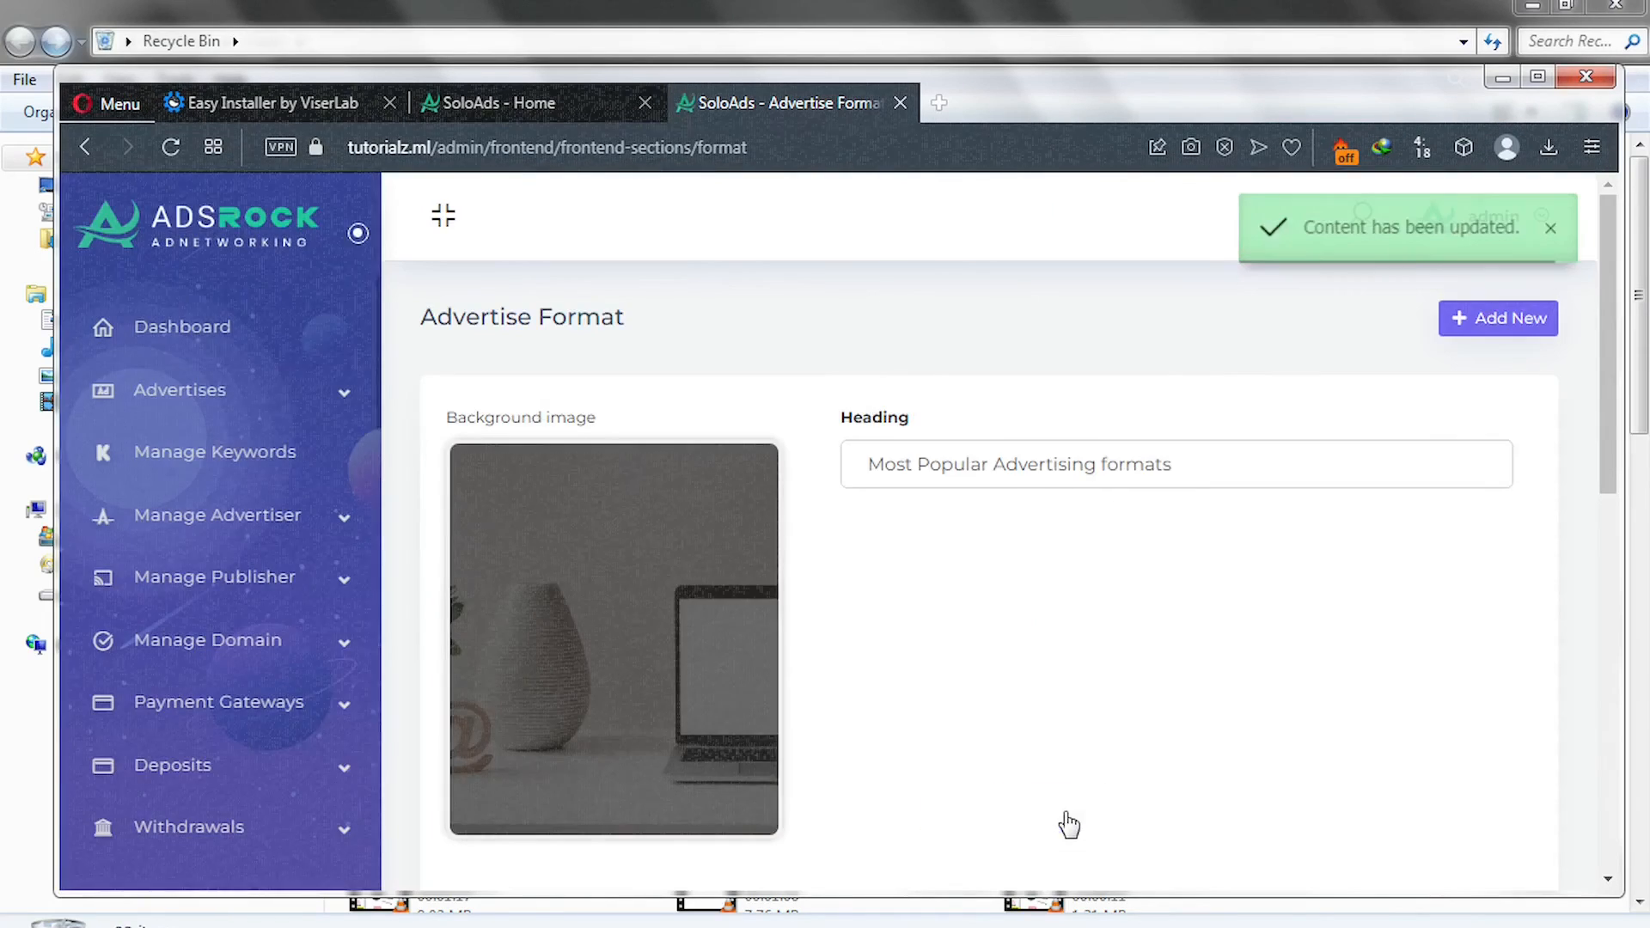
scroll(1047, 784, "down", 7)
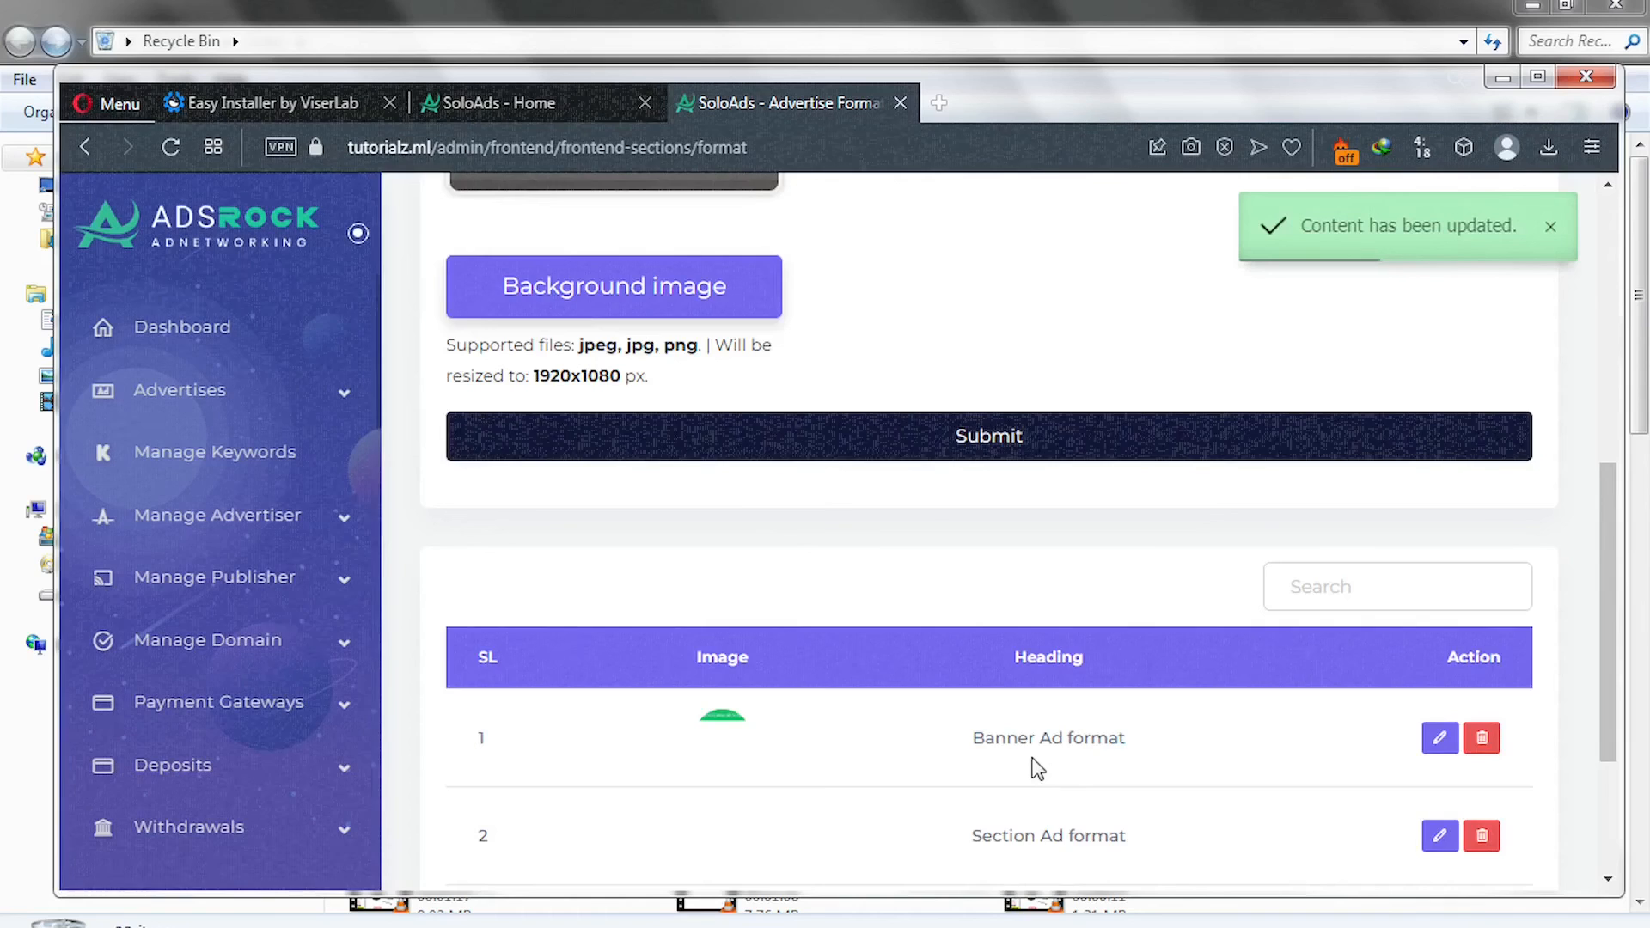
scroll(1039, 767, "down", 3)
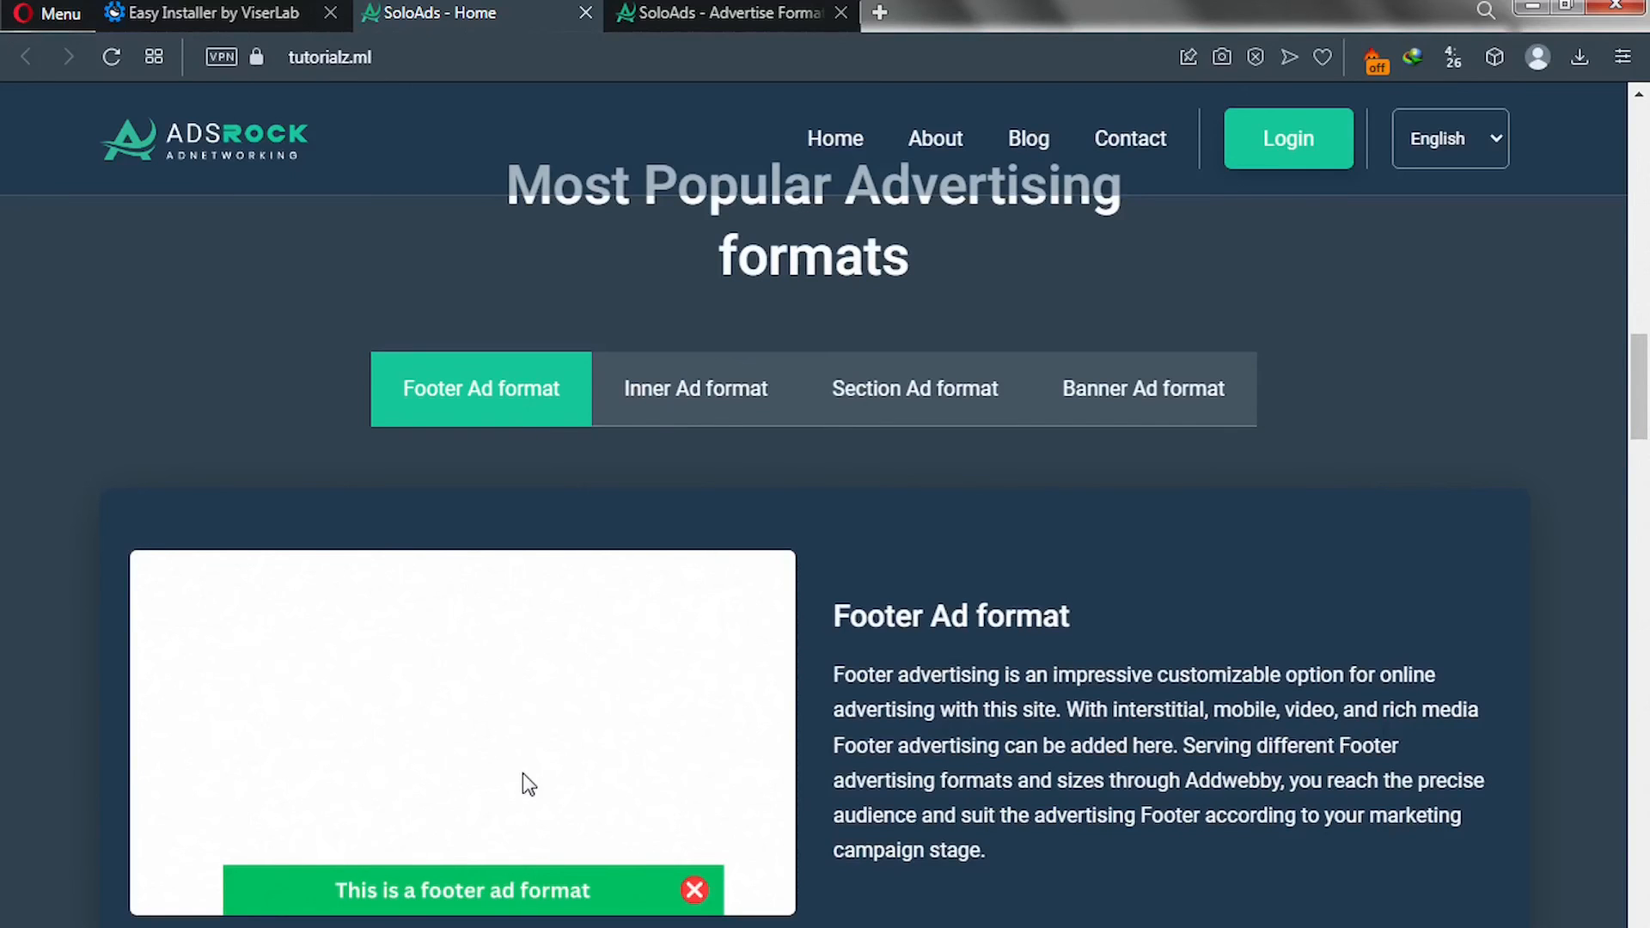
Preview the Inner, Section and Banner Ad formats on the live site, then return to admin.
left_click(696, 404)
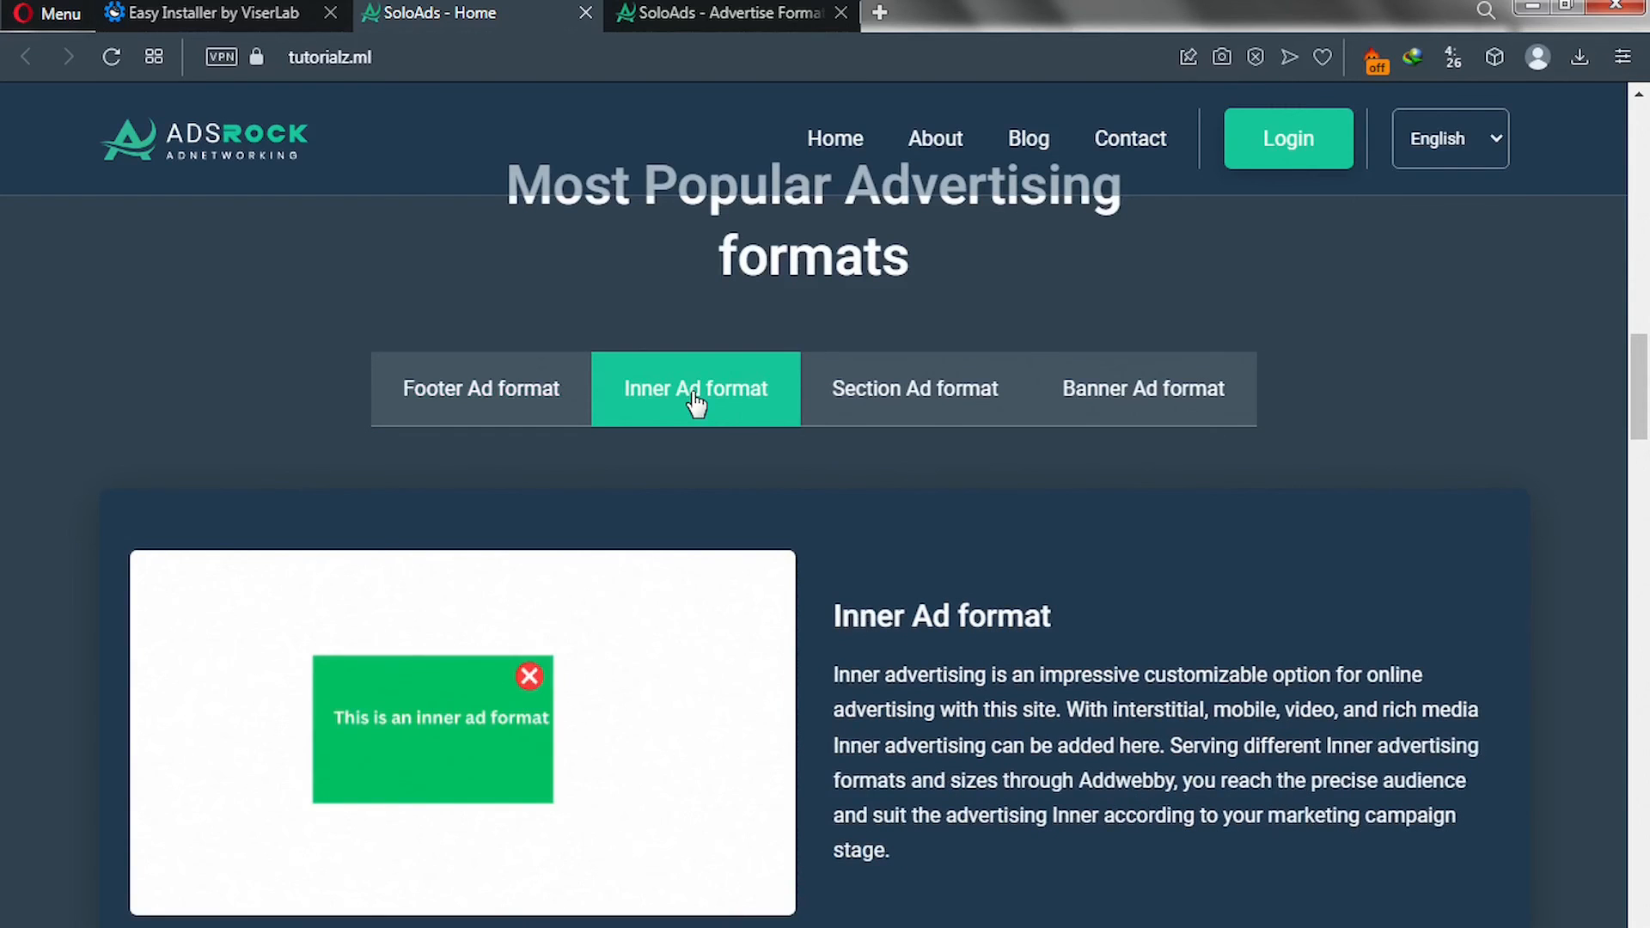
left_click(866, 415)
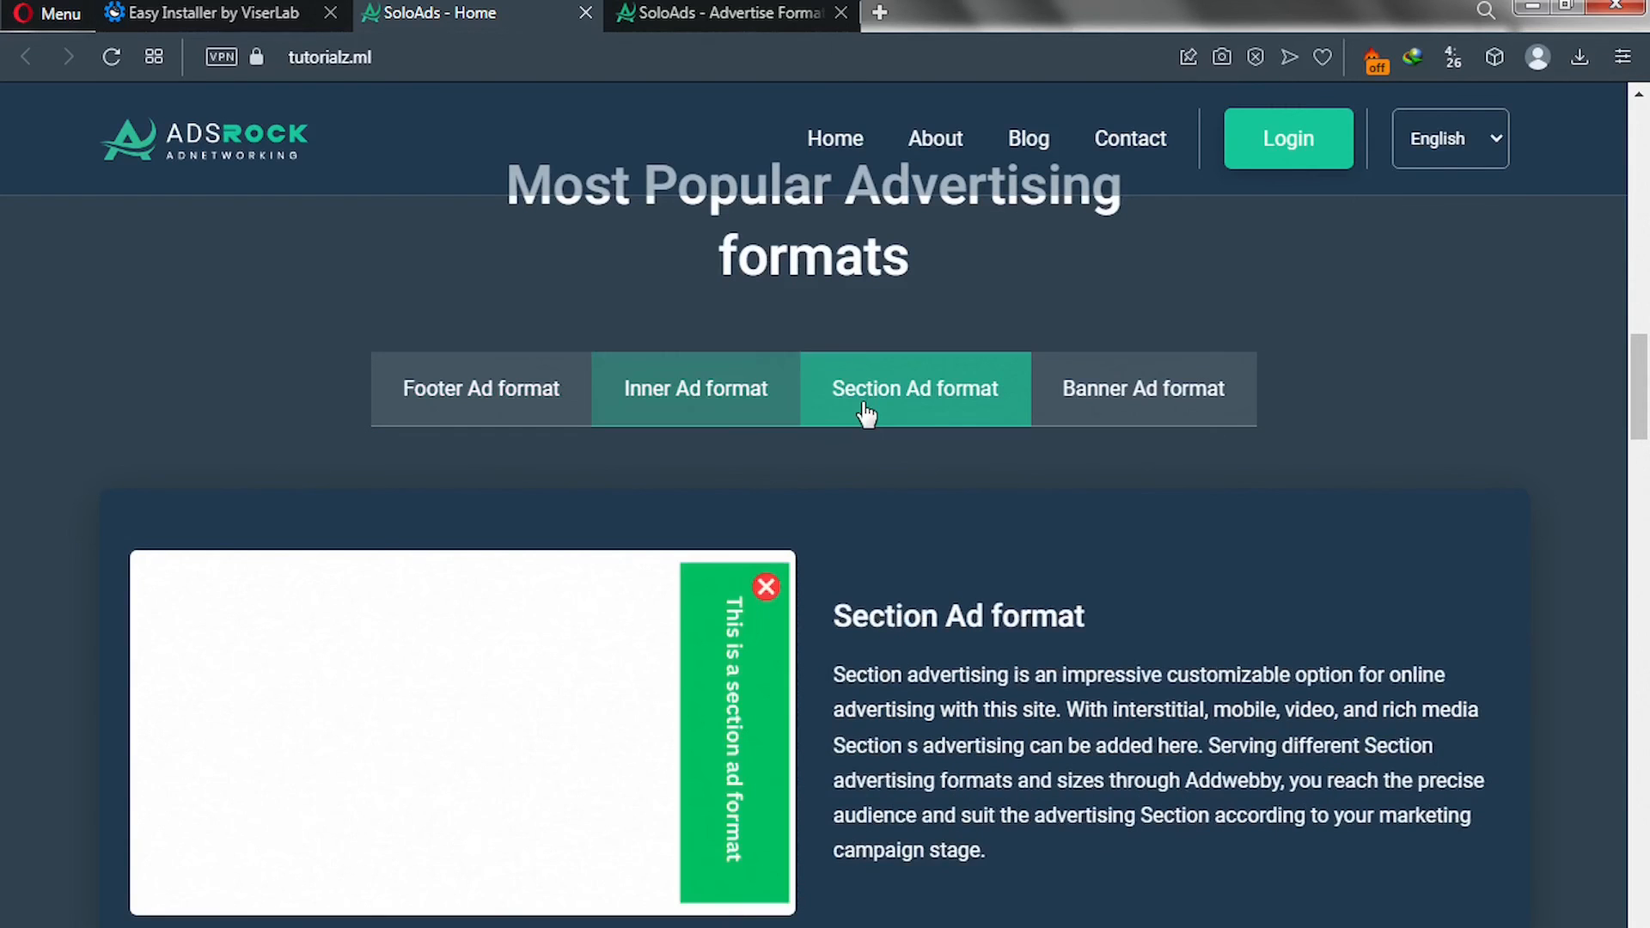
left_click(1118, 409)
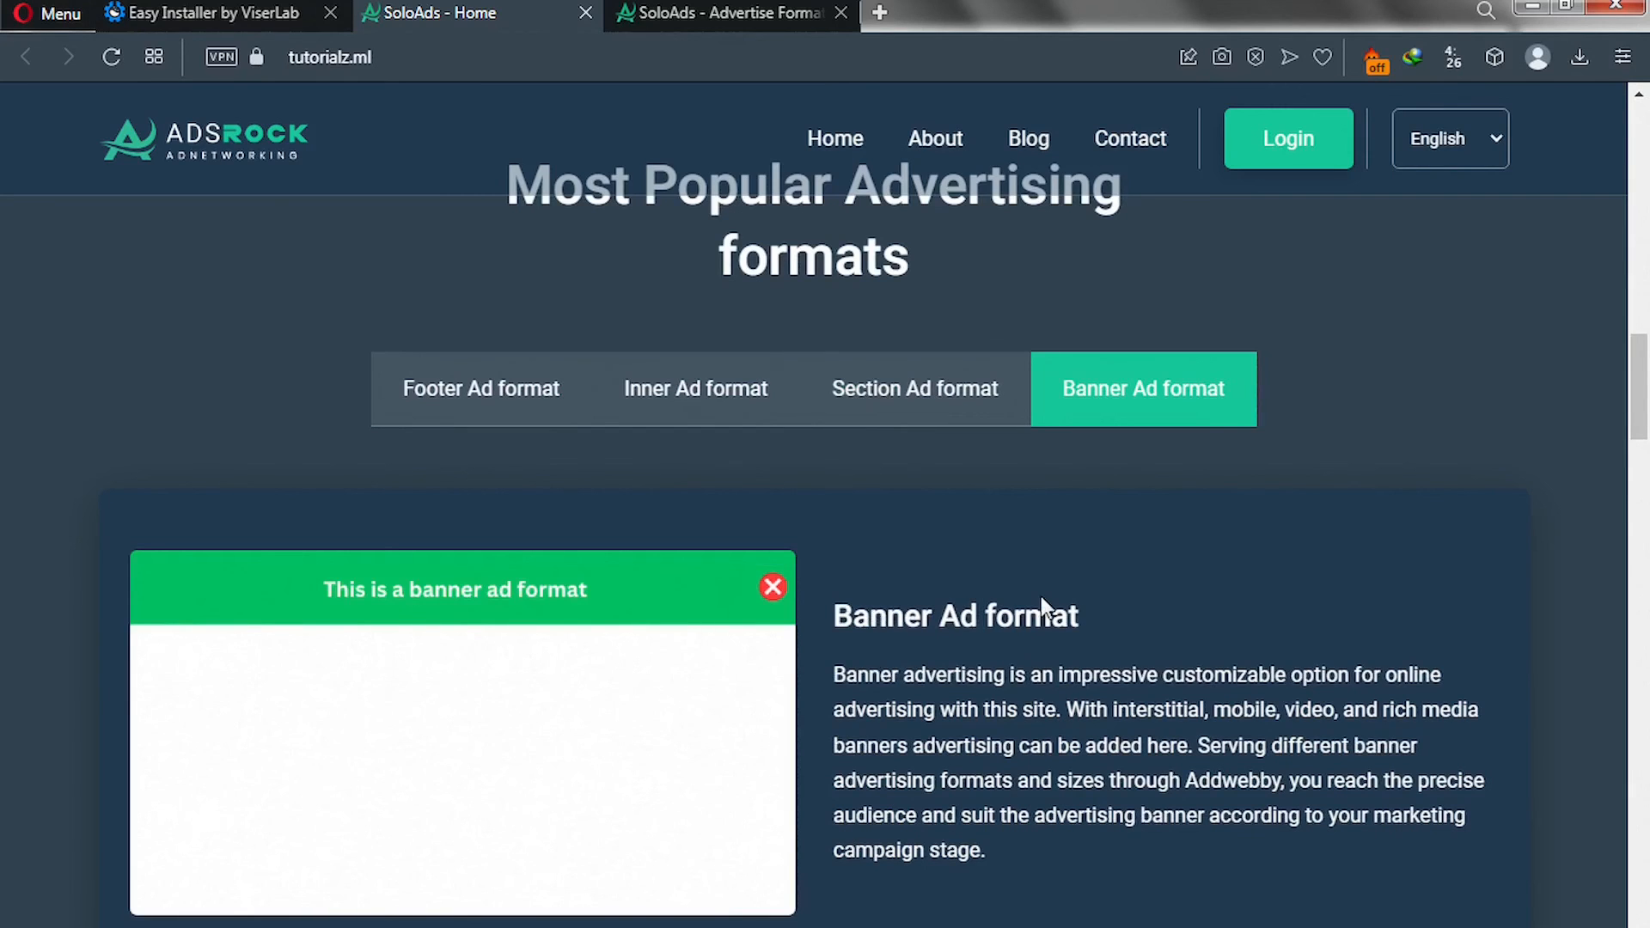
scroll(592, 429, "down", 10)
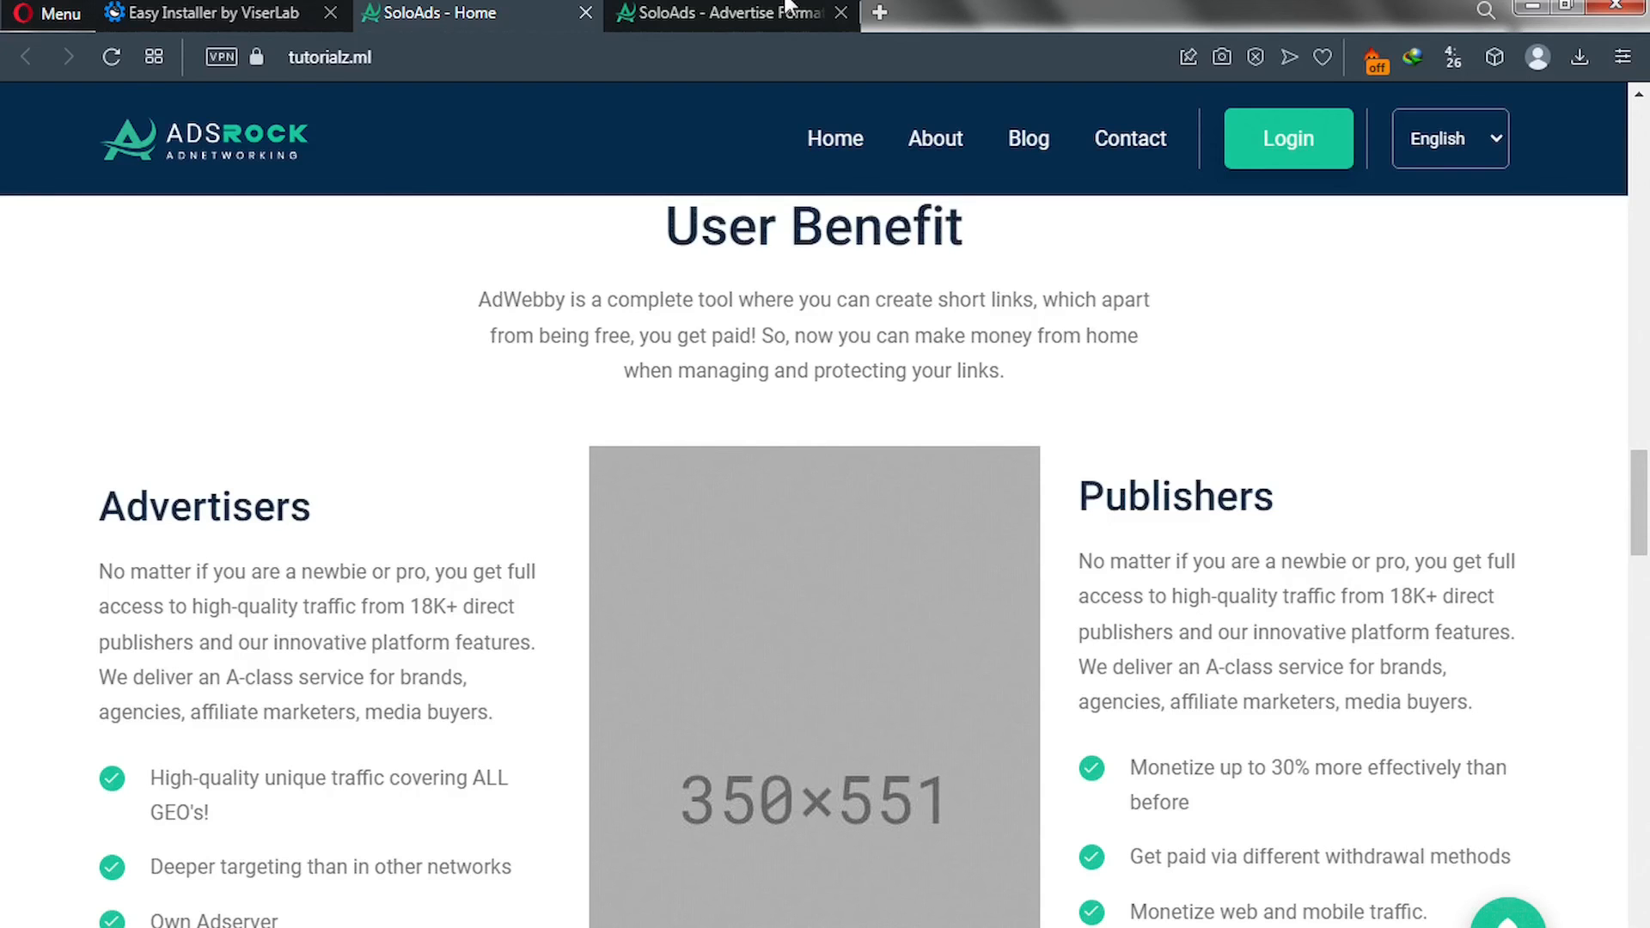
left_click(787, 11)
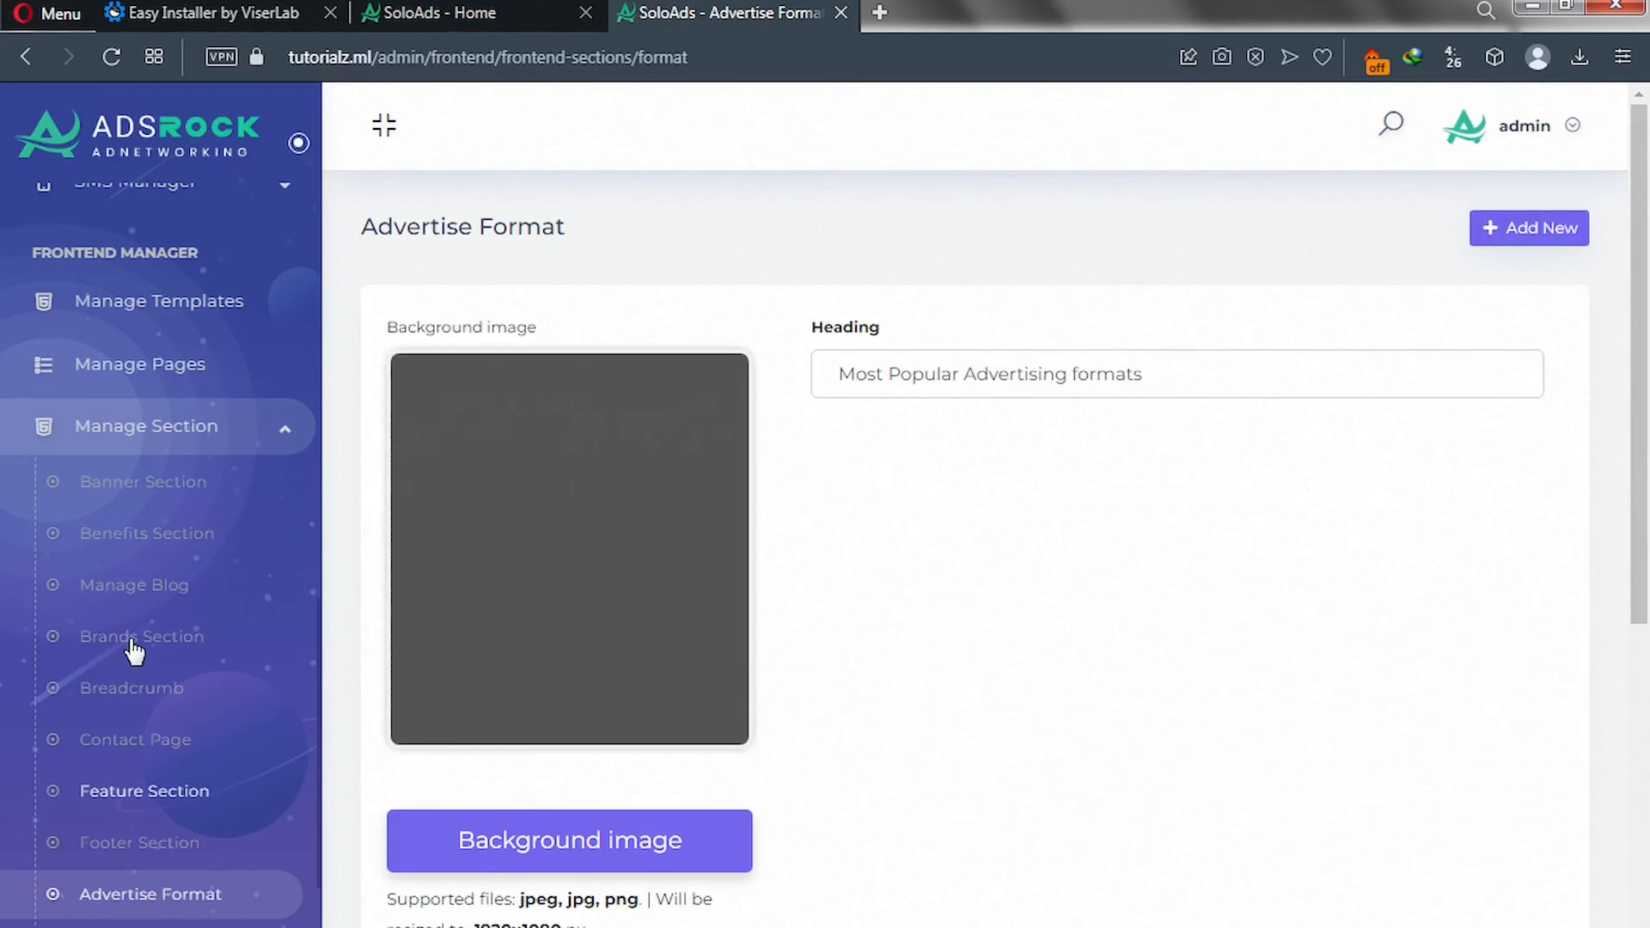
Replace the Benefits Section picture with the 'user benefits' photo and submit the section.
left_click(146, 541)
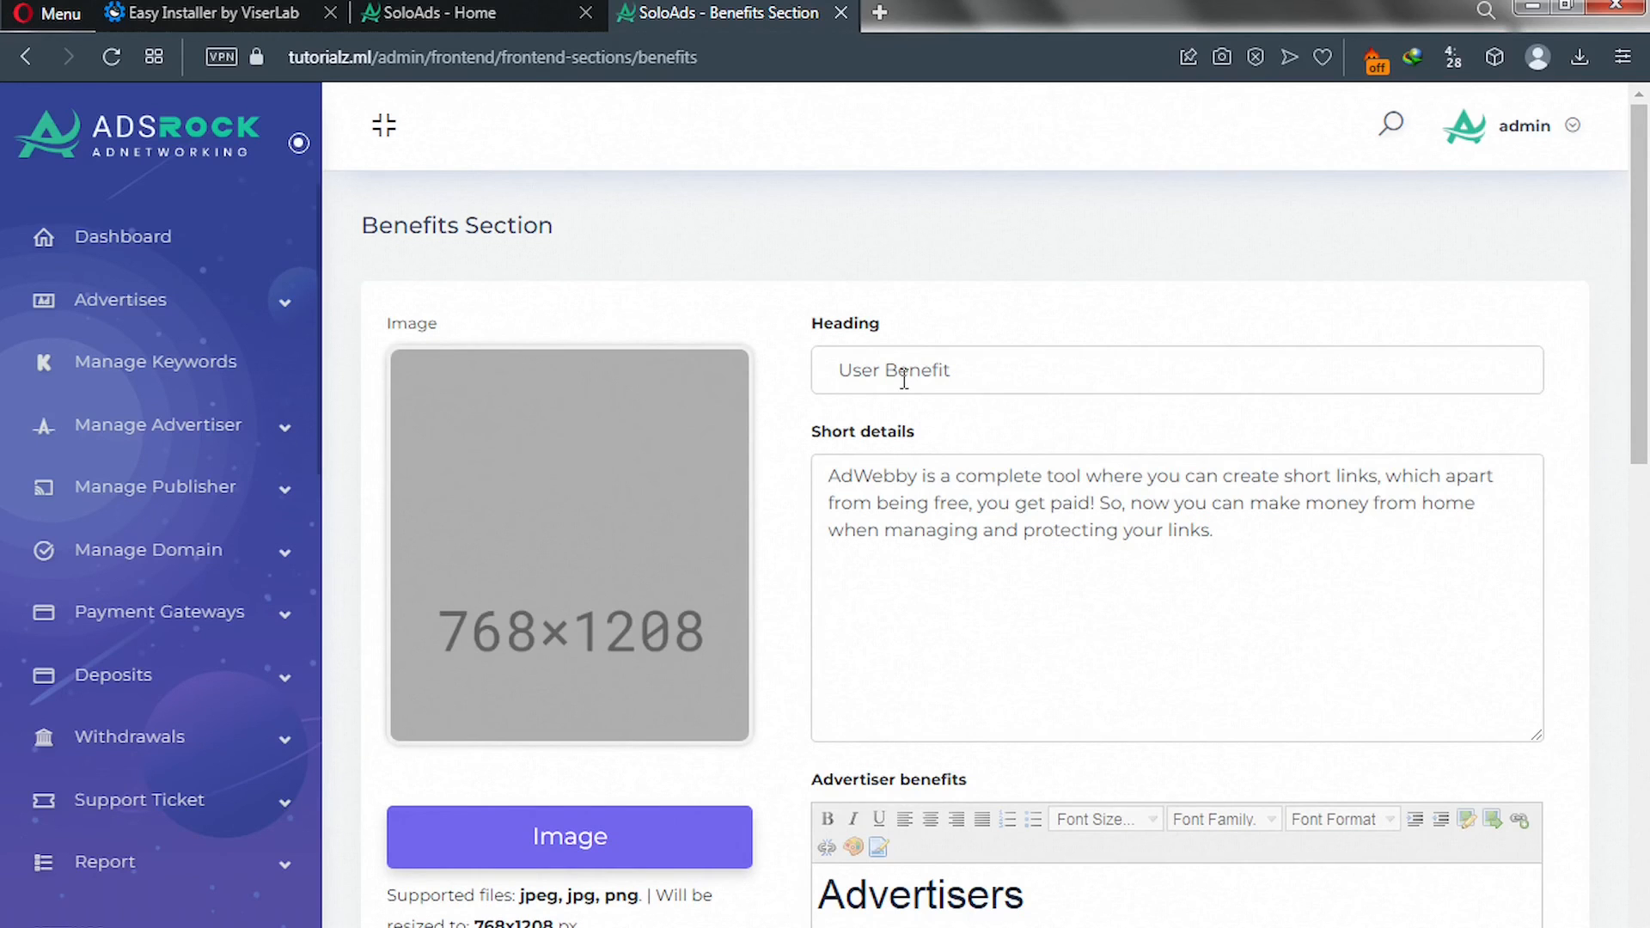
scroll(904, 379, "down", 6)
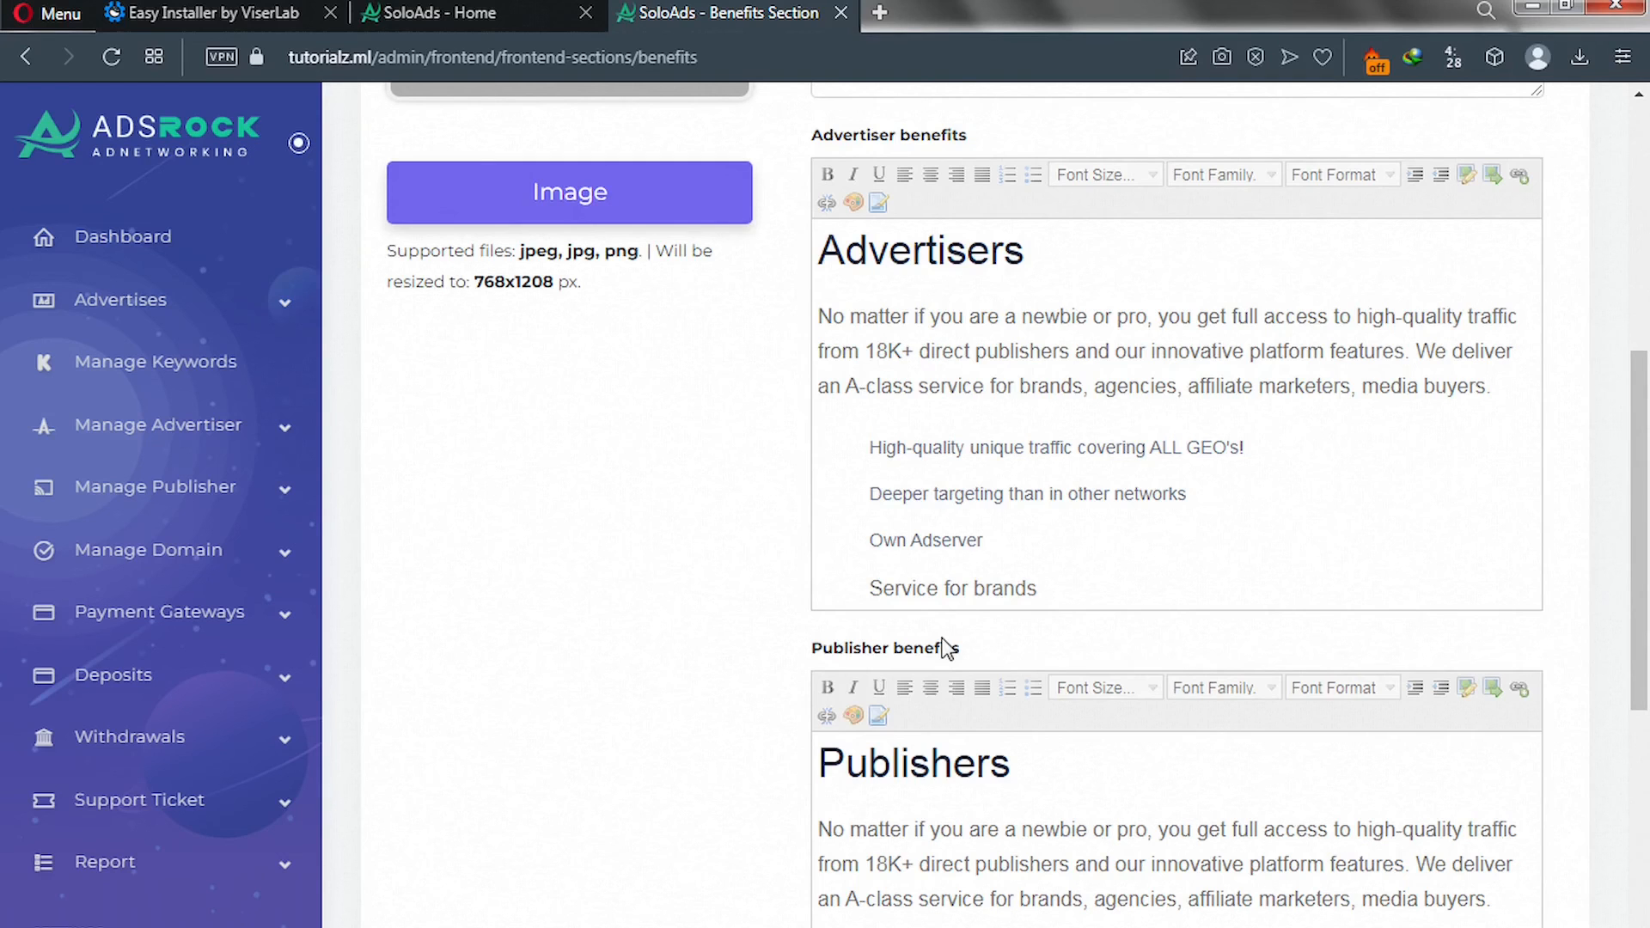
scroll(580, 473, "up", 3)
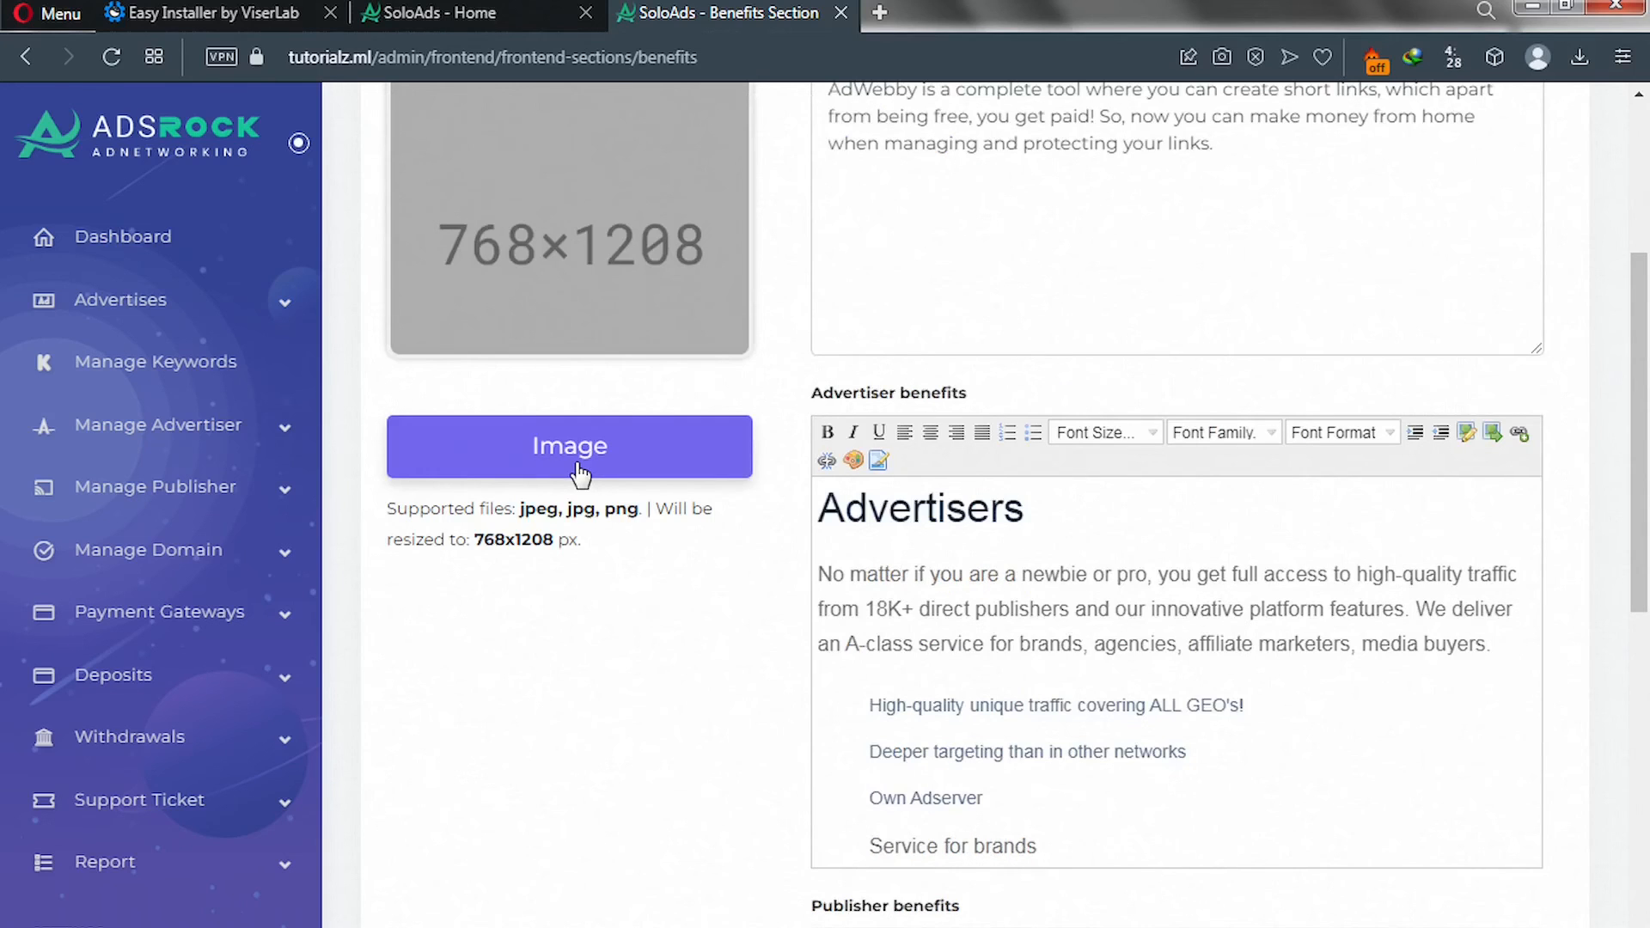
left_click(580, 473)
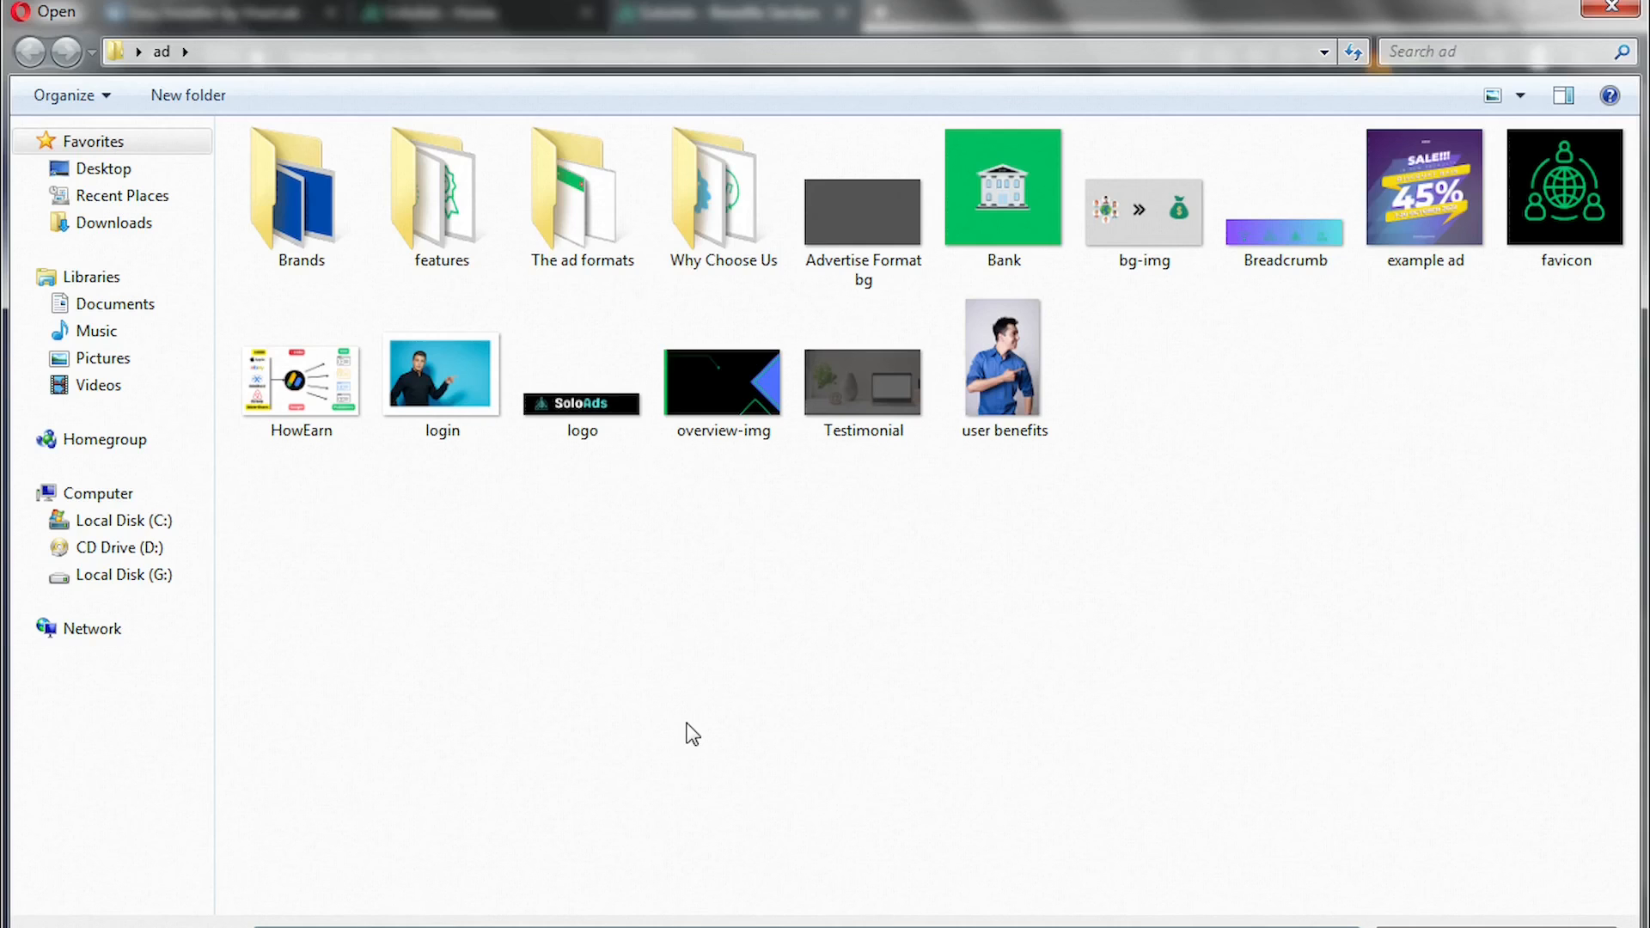
double_click(990, 402)
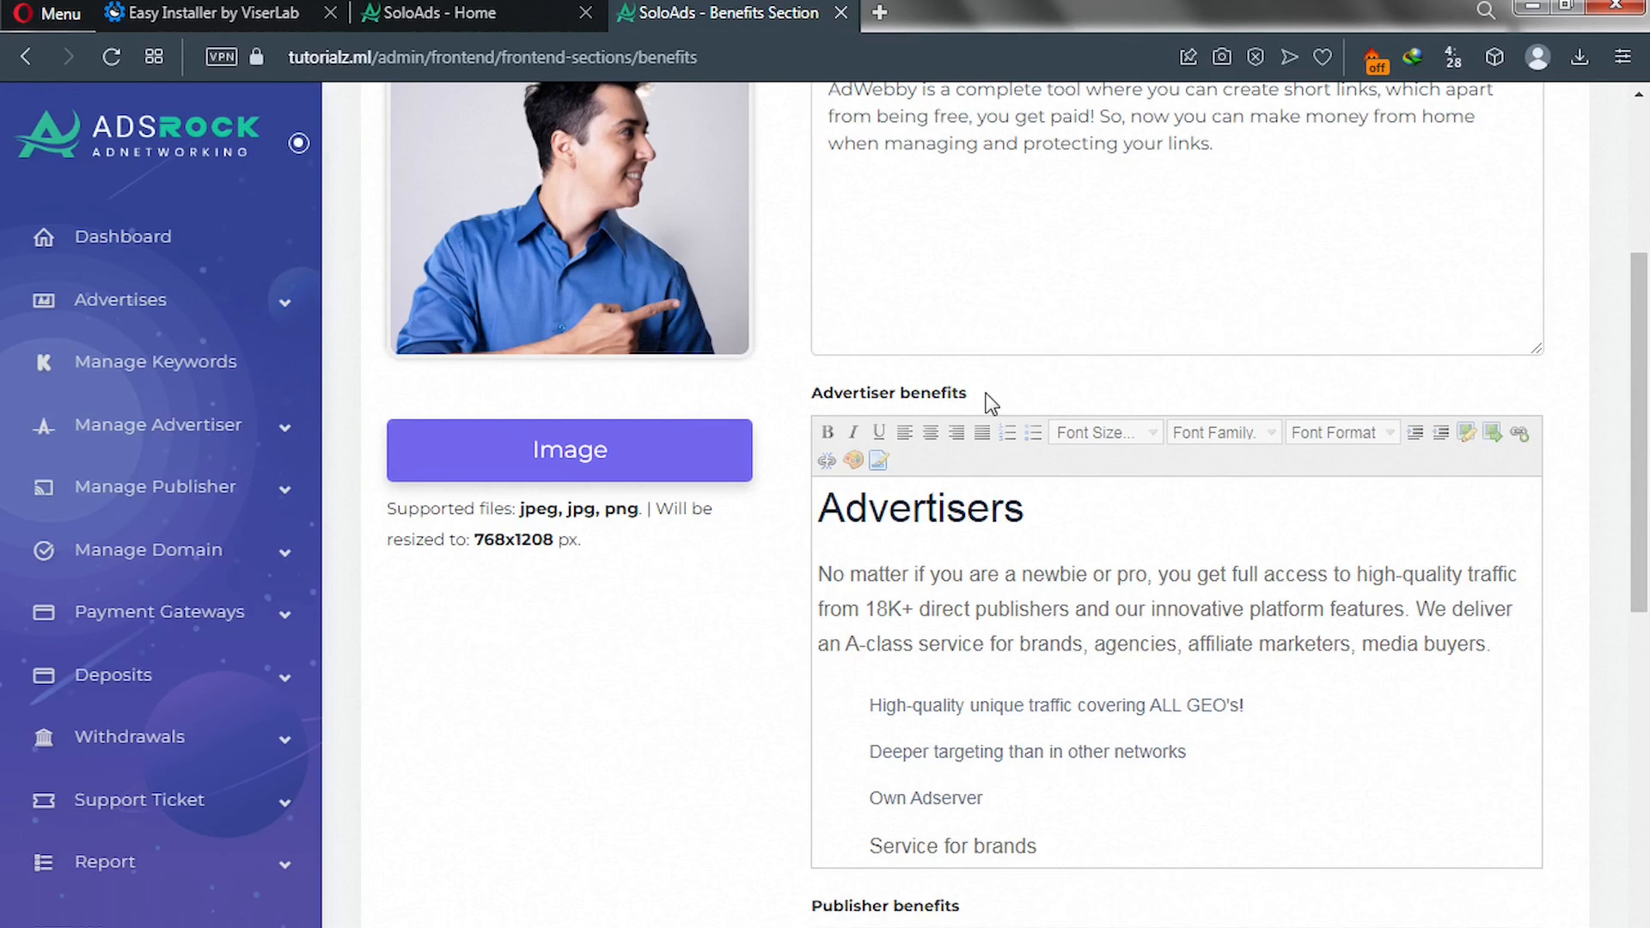
scroll(990, 402, "down", 10)
left_click(850, 883)
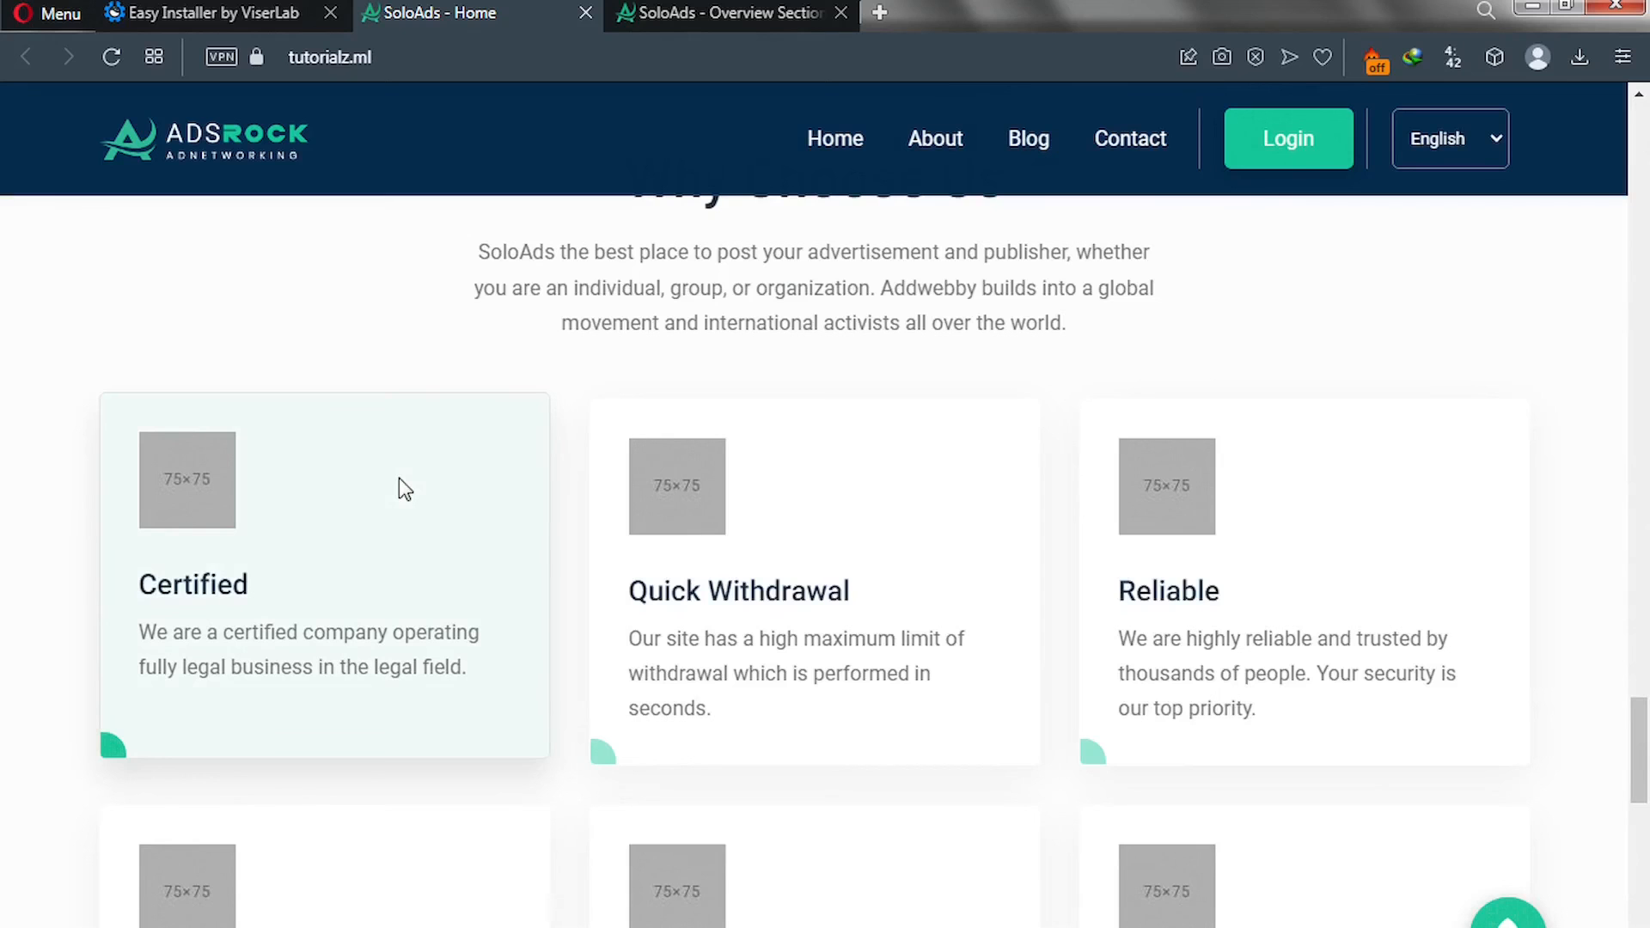
Return to the admin Overview Section tab and open Manage Section > Why Choose Us.
scroll(404, 479, "up", 3)
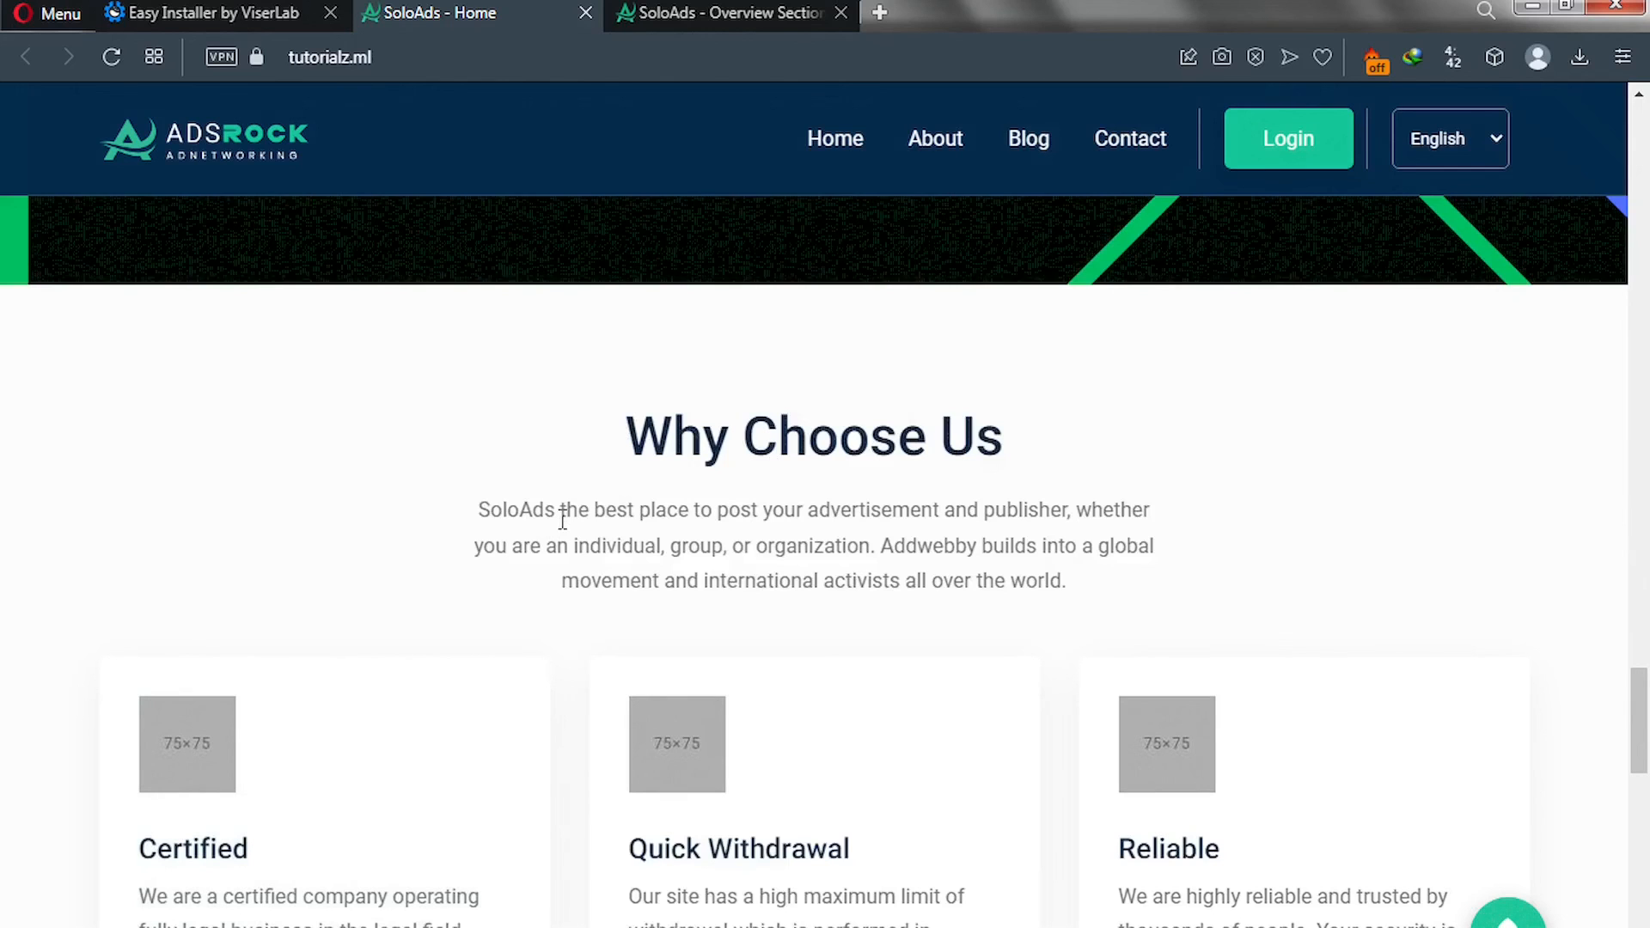
left_click(692, 17)
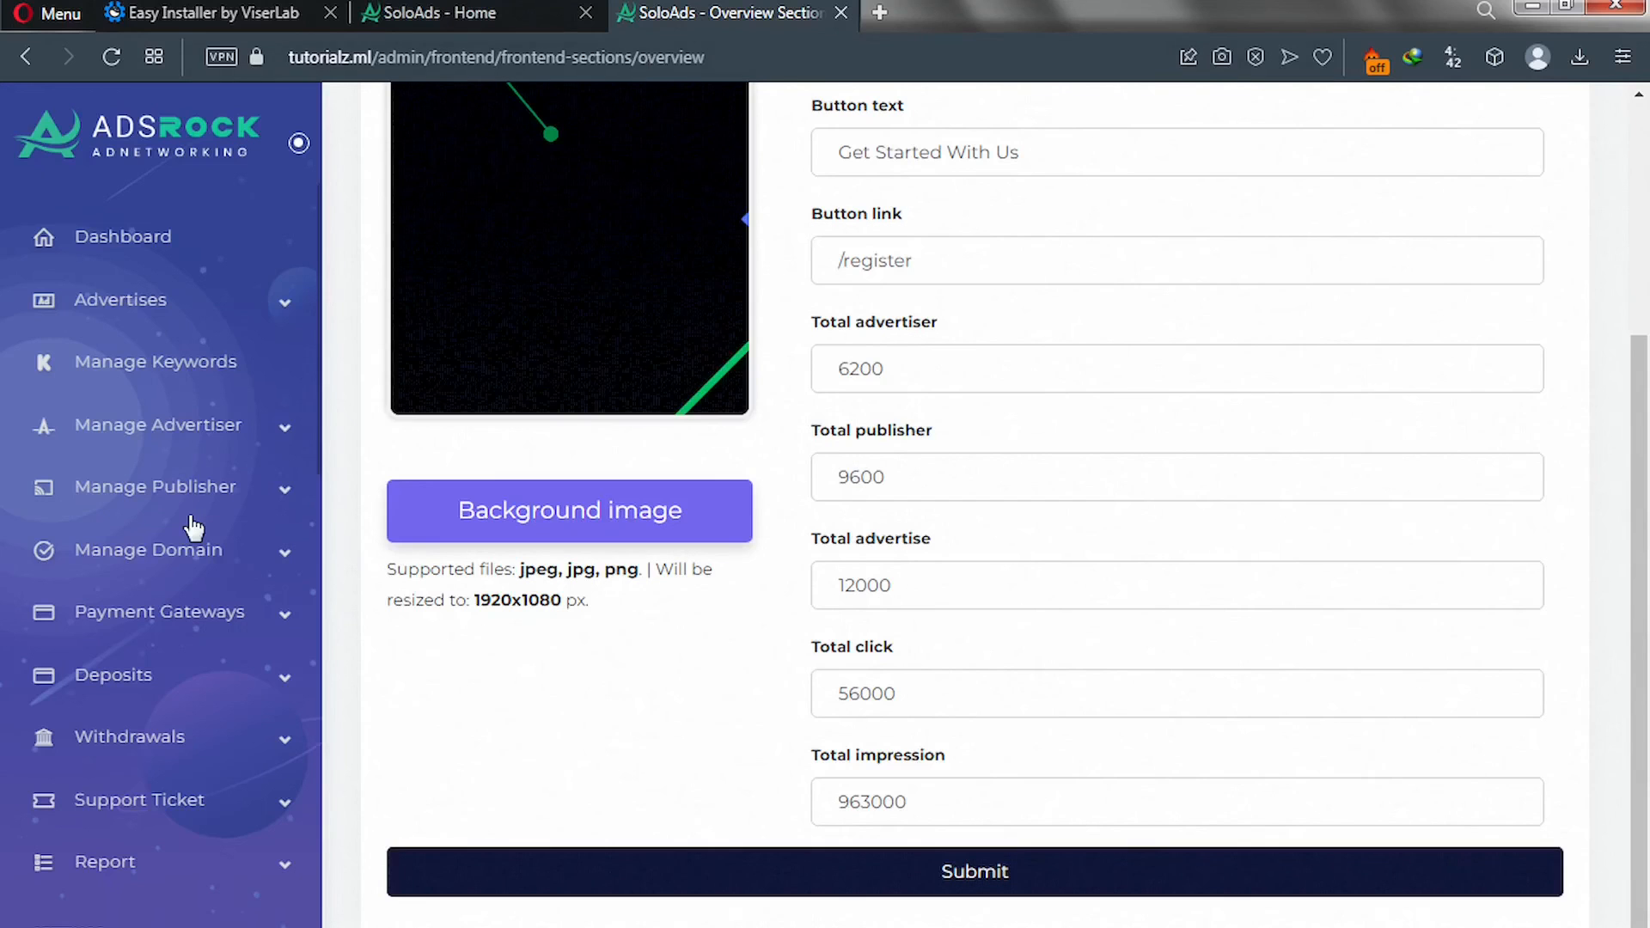
scroll(189, 533, "down", 15)
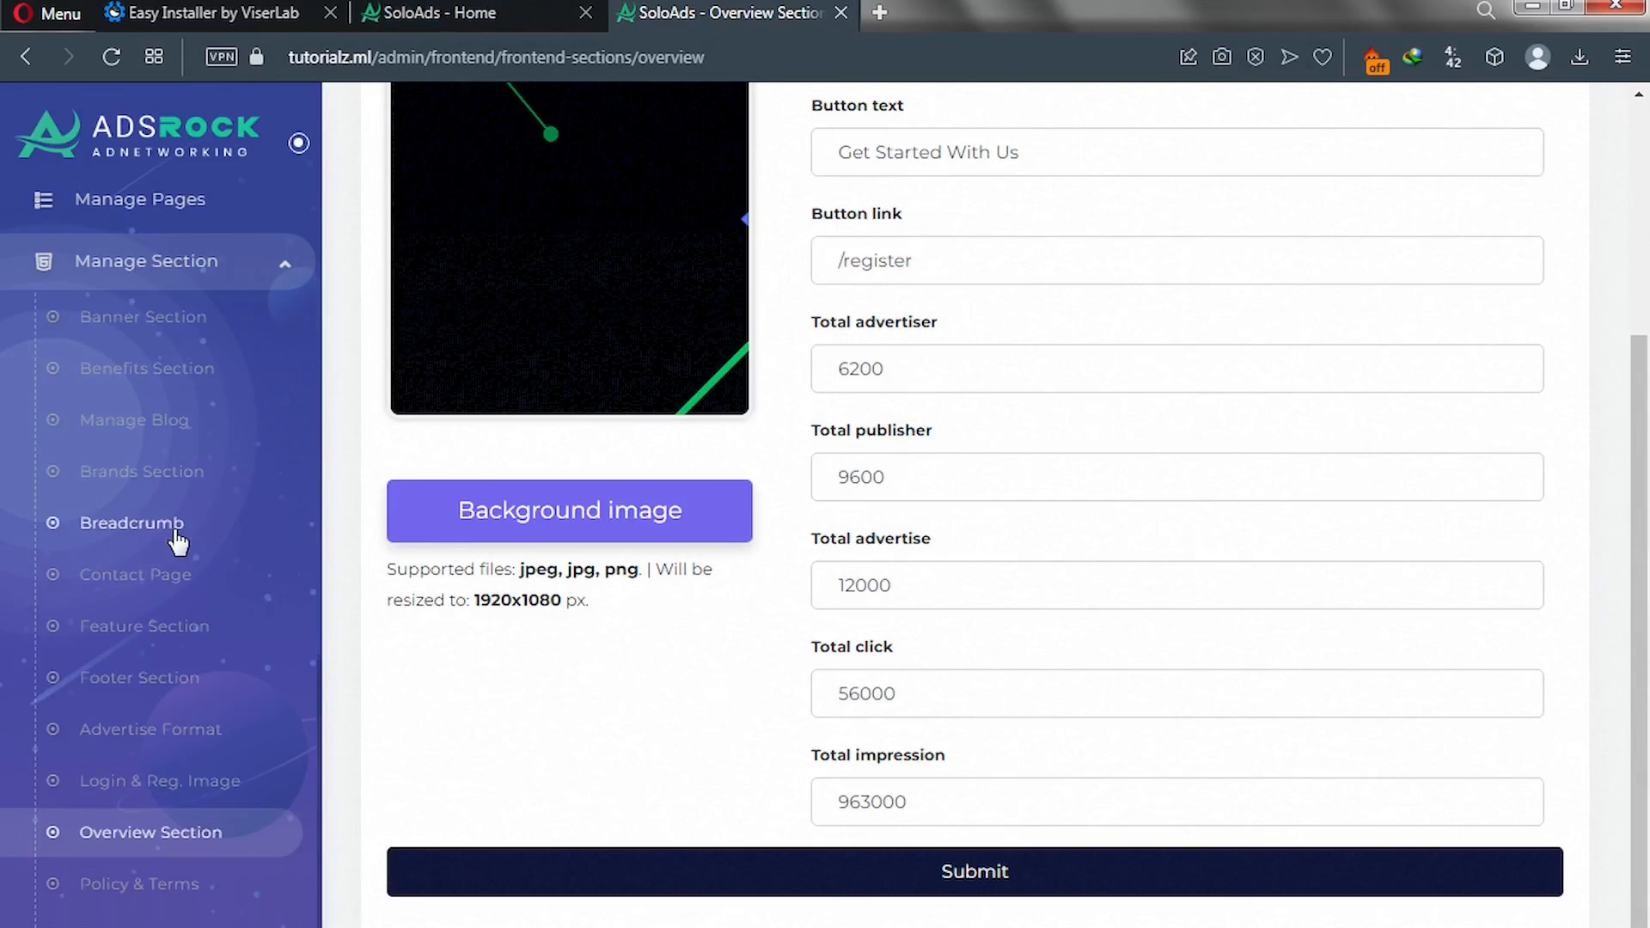
scroll(178, 541, "down", 3)
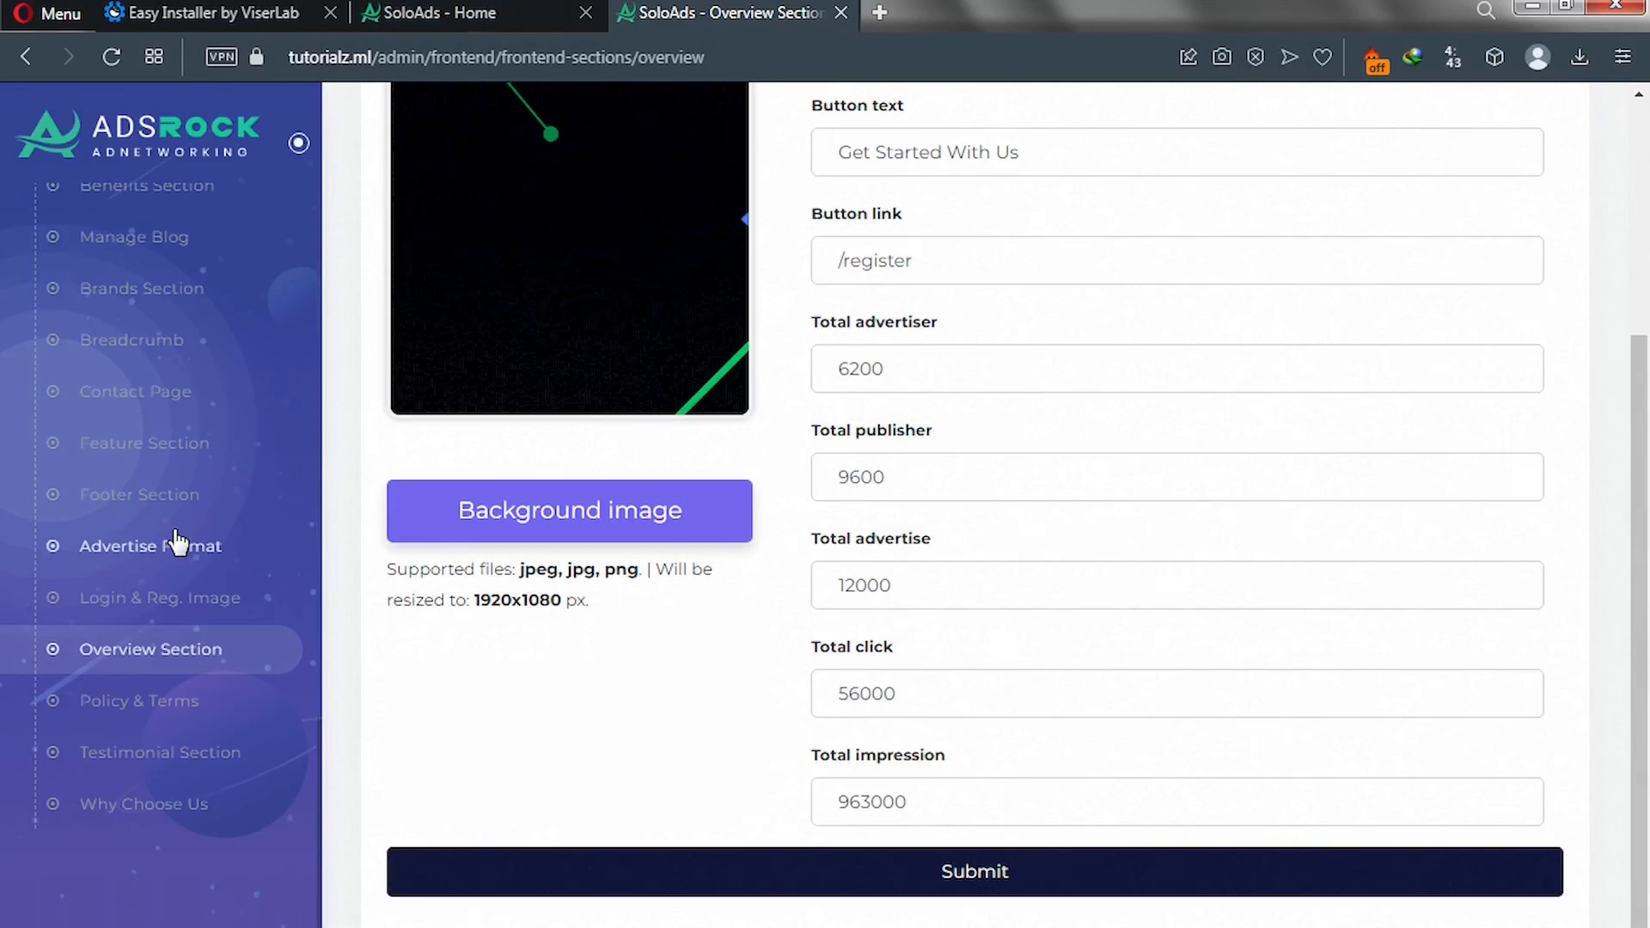
left_click(177, 808)
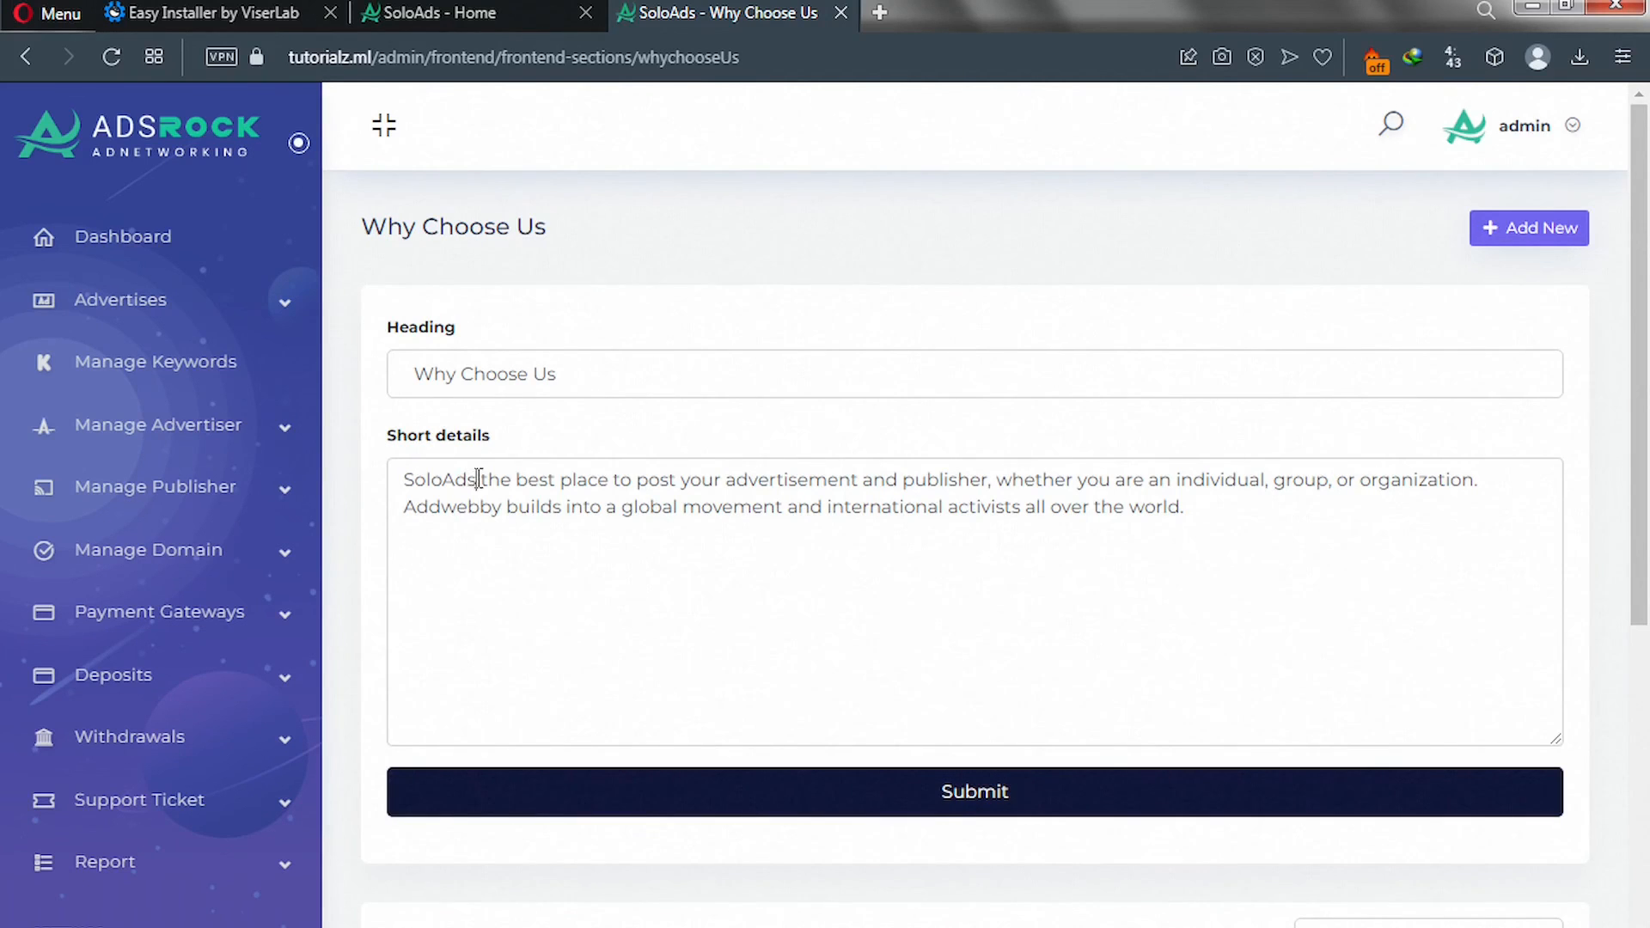
Give the Secure item the shield icon from the Why Choose Us folder and update it.
double_click(397, 487)
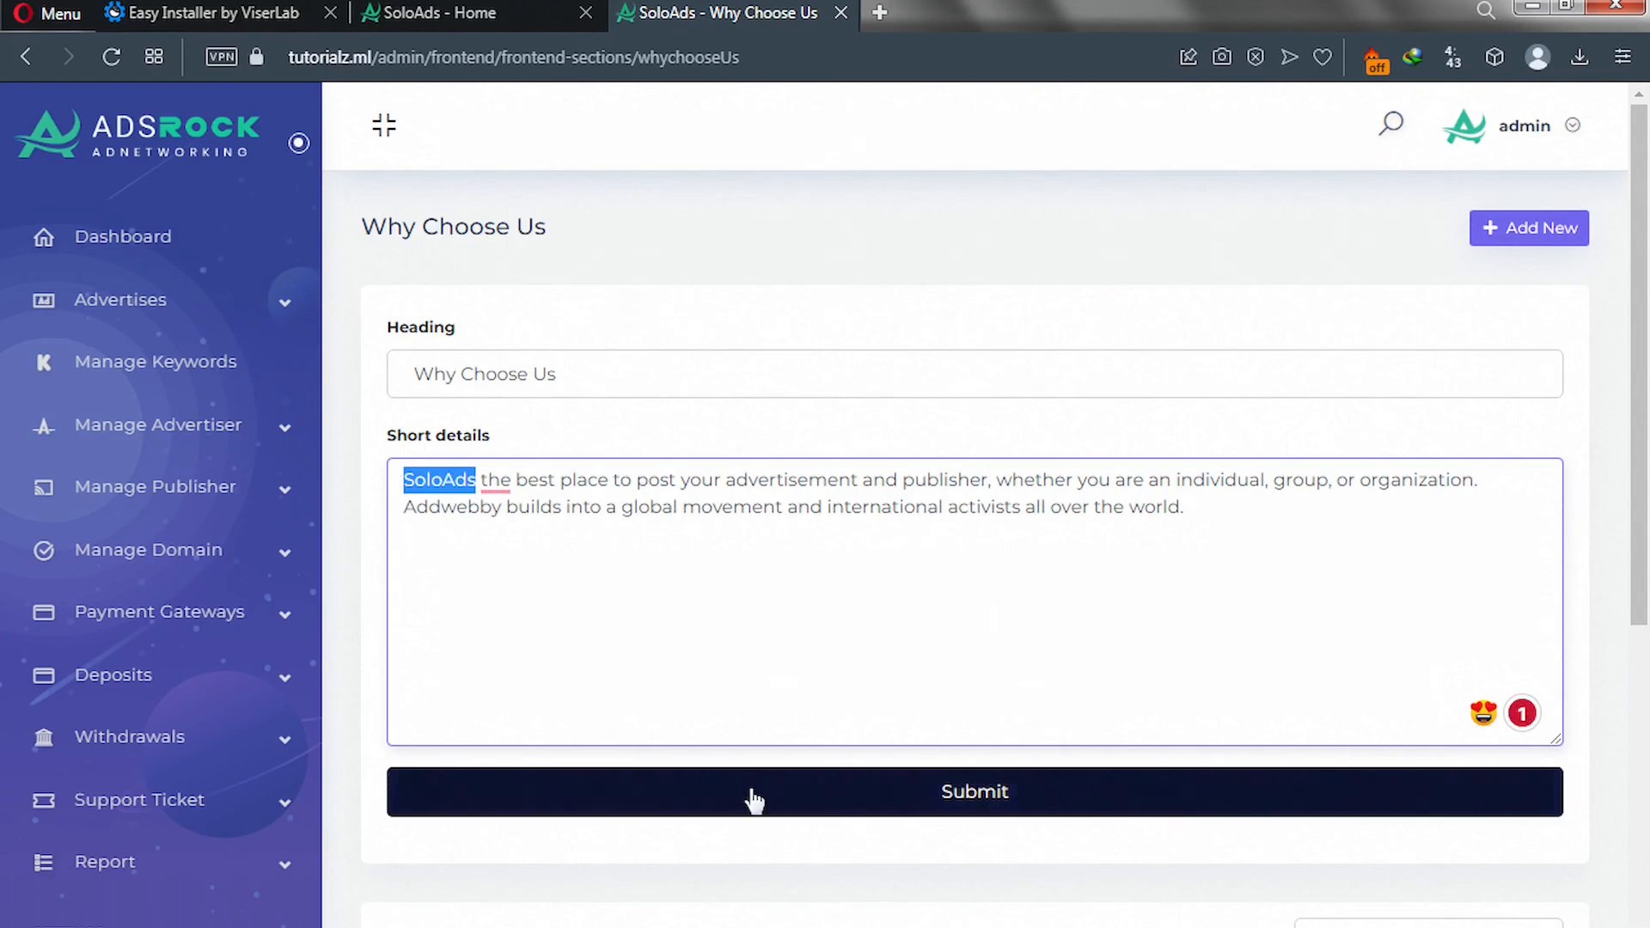
scroll(755, 803, "down", 7)
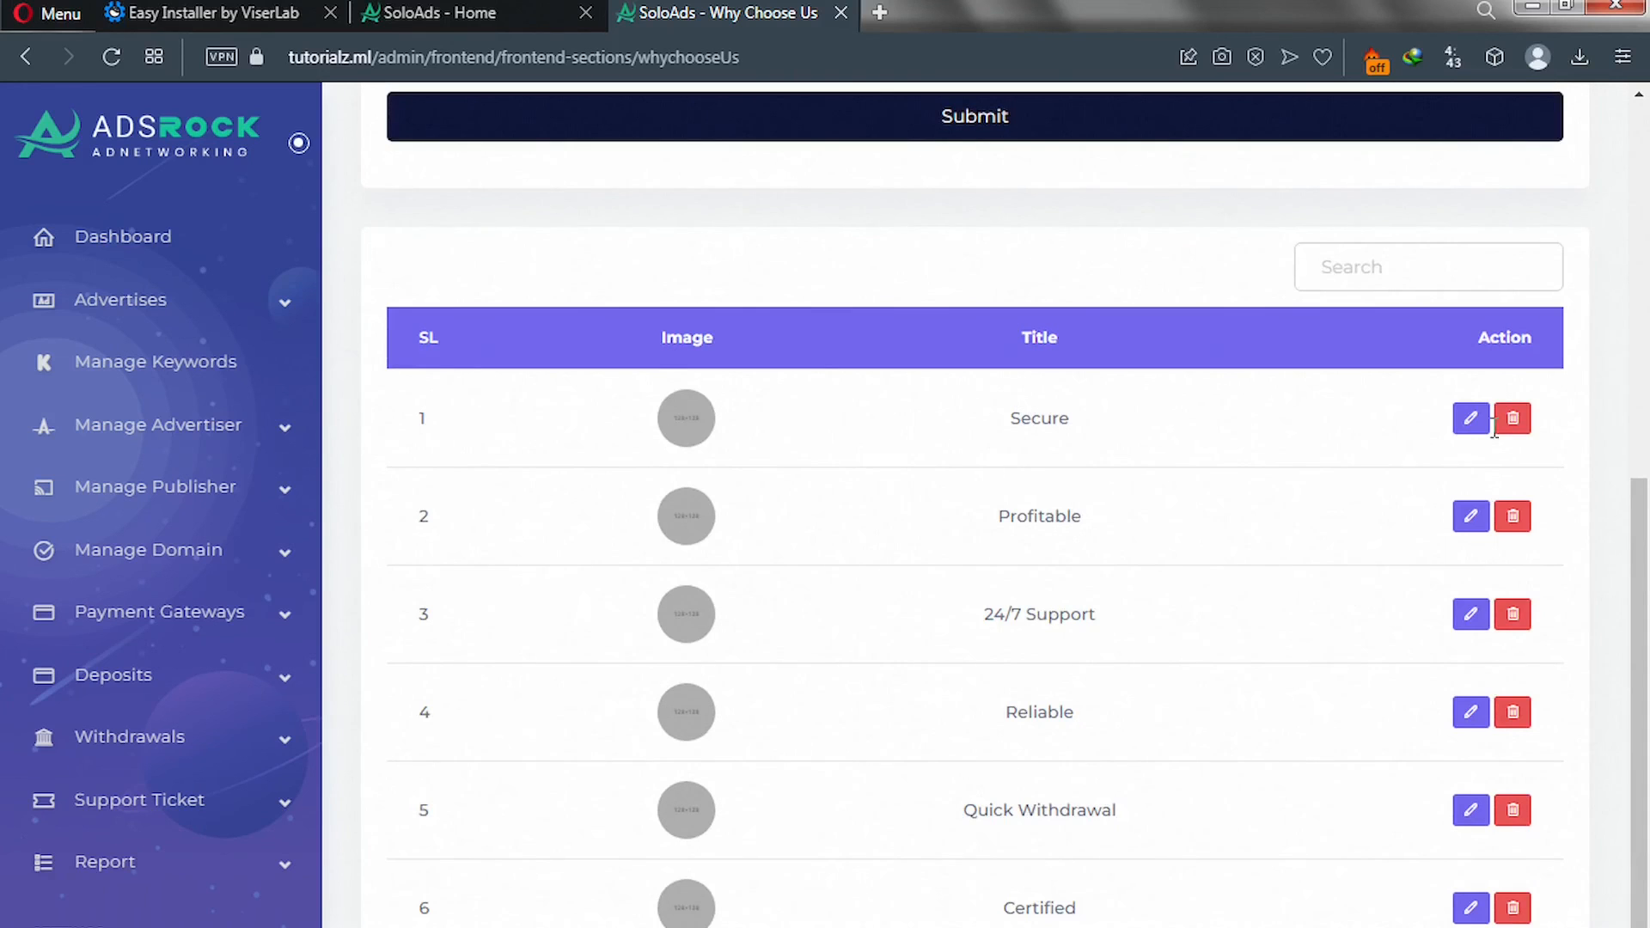
left_click(1467, 428)
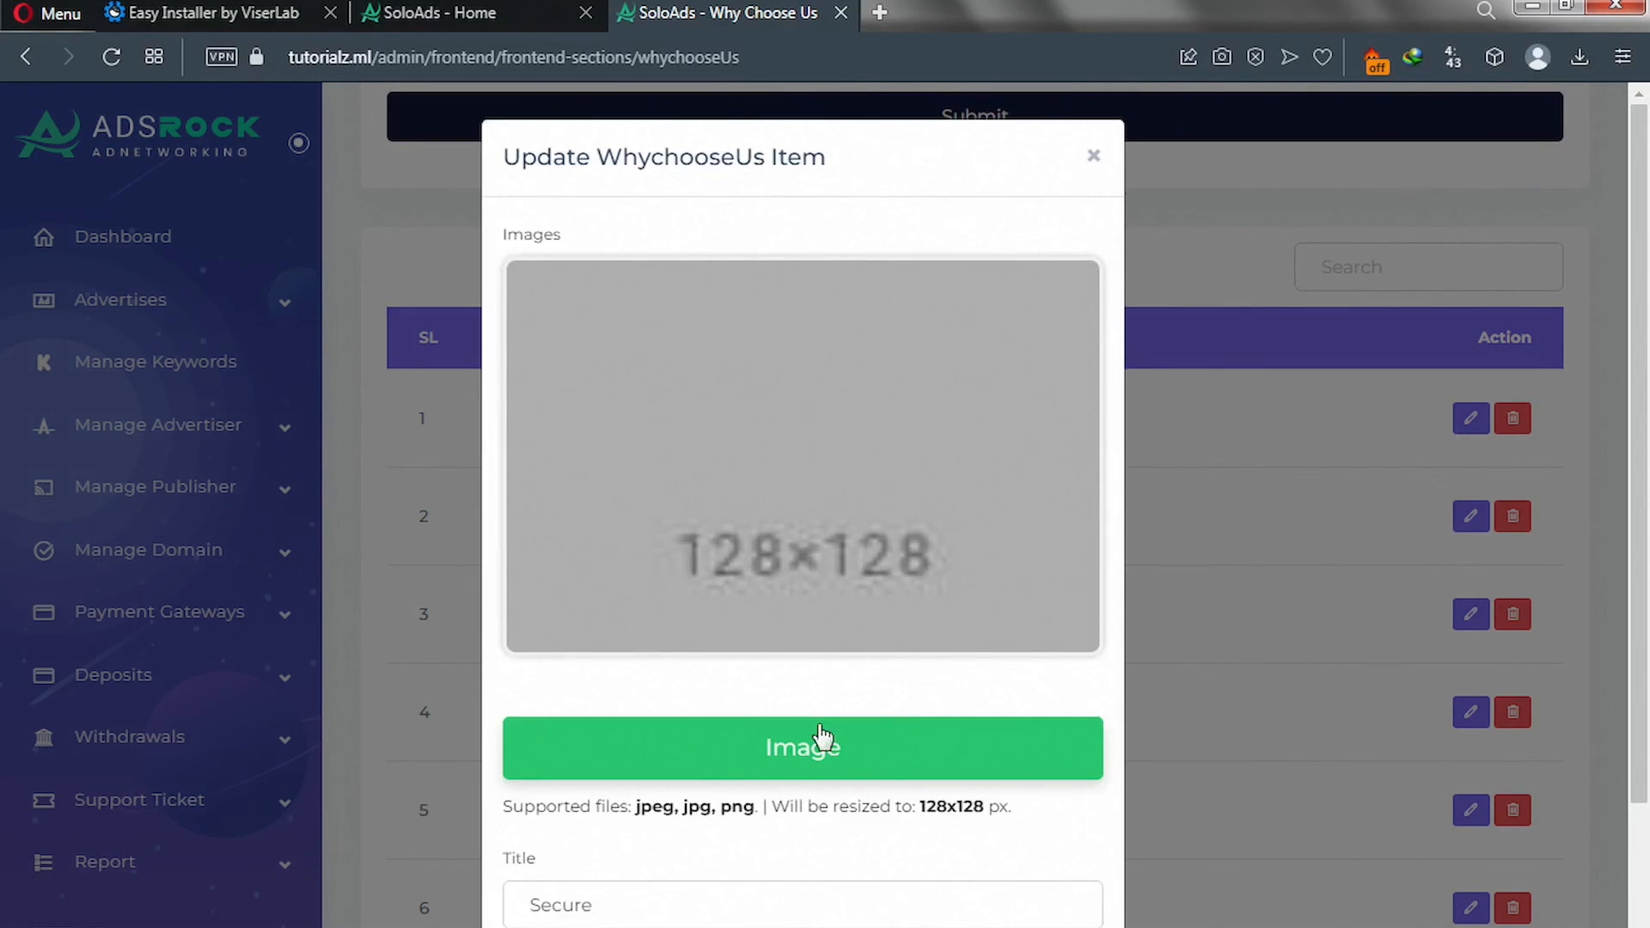
left_click(764, 762)
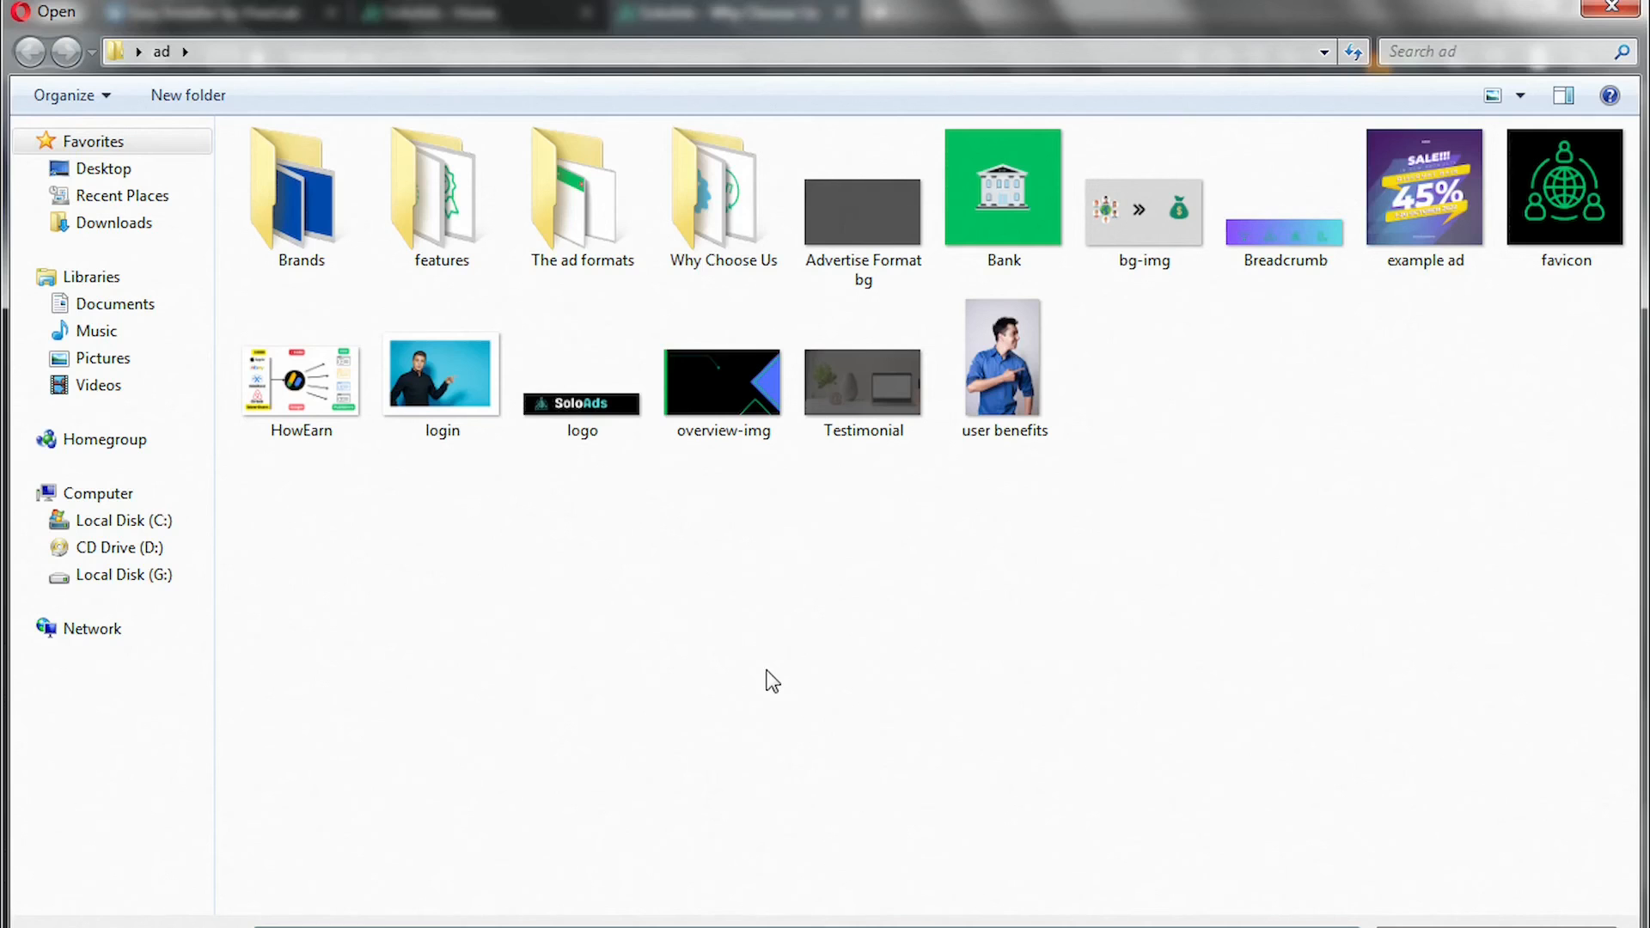
double_click(728, 237)
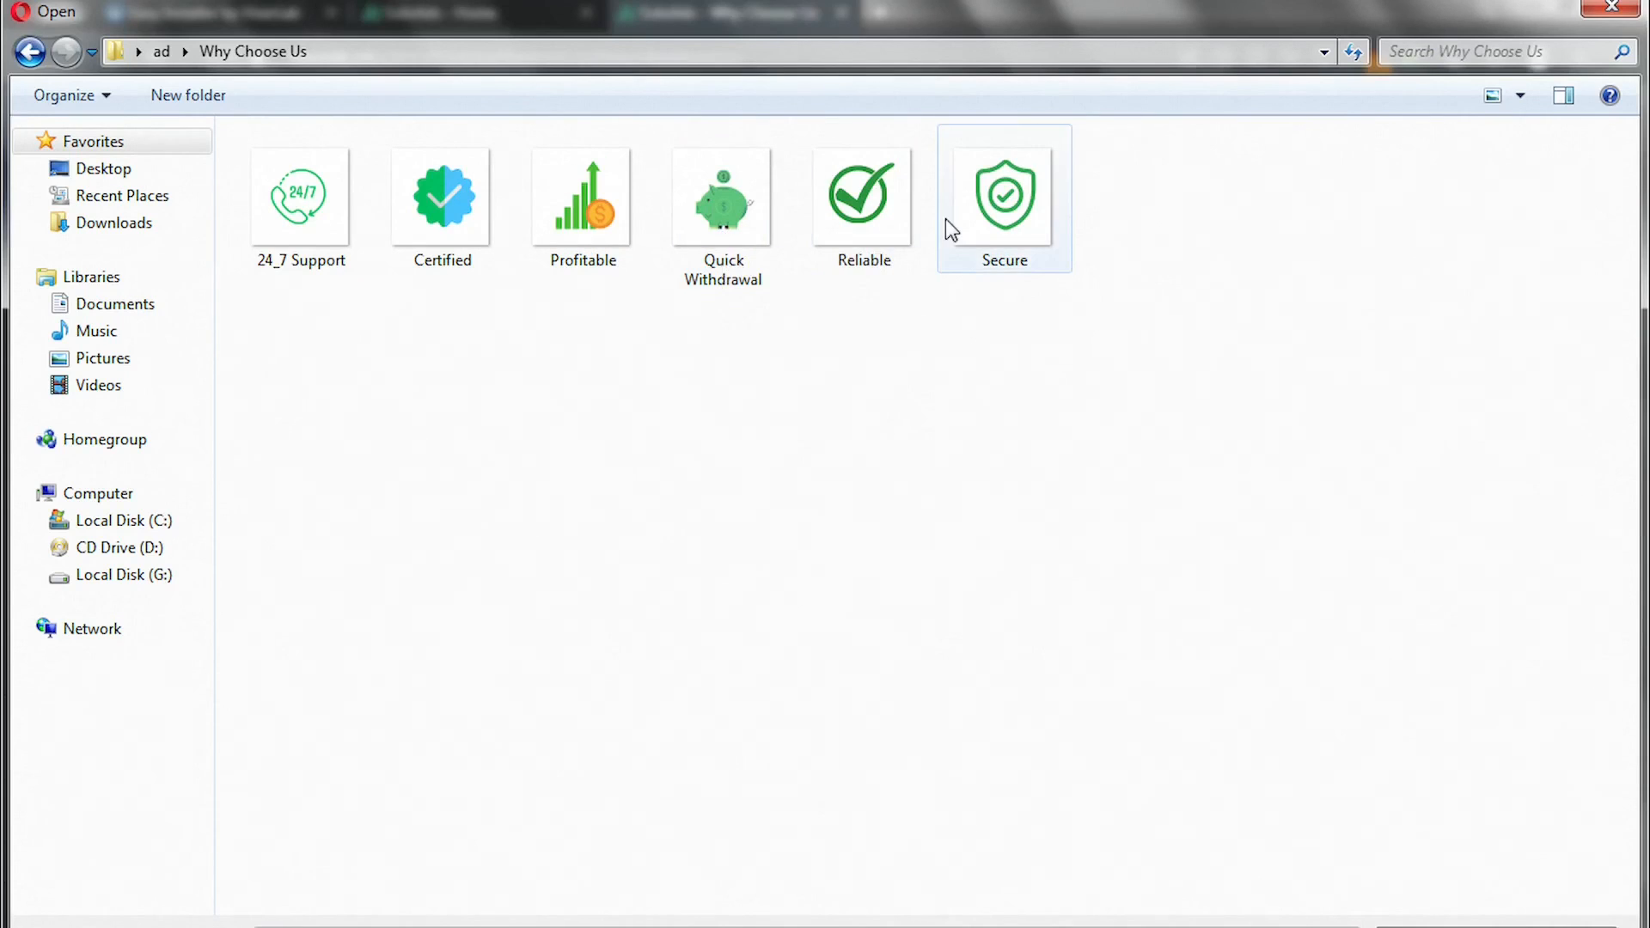
double_click(997, 202)
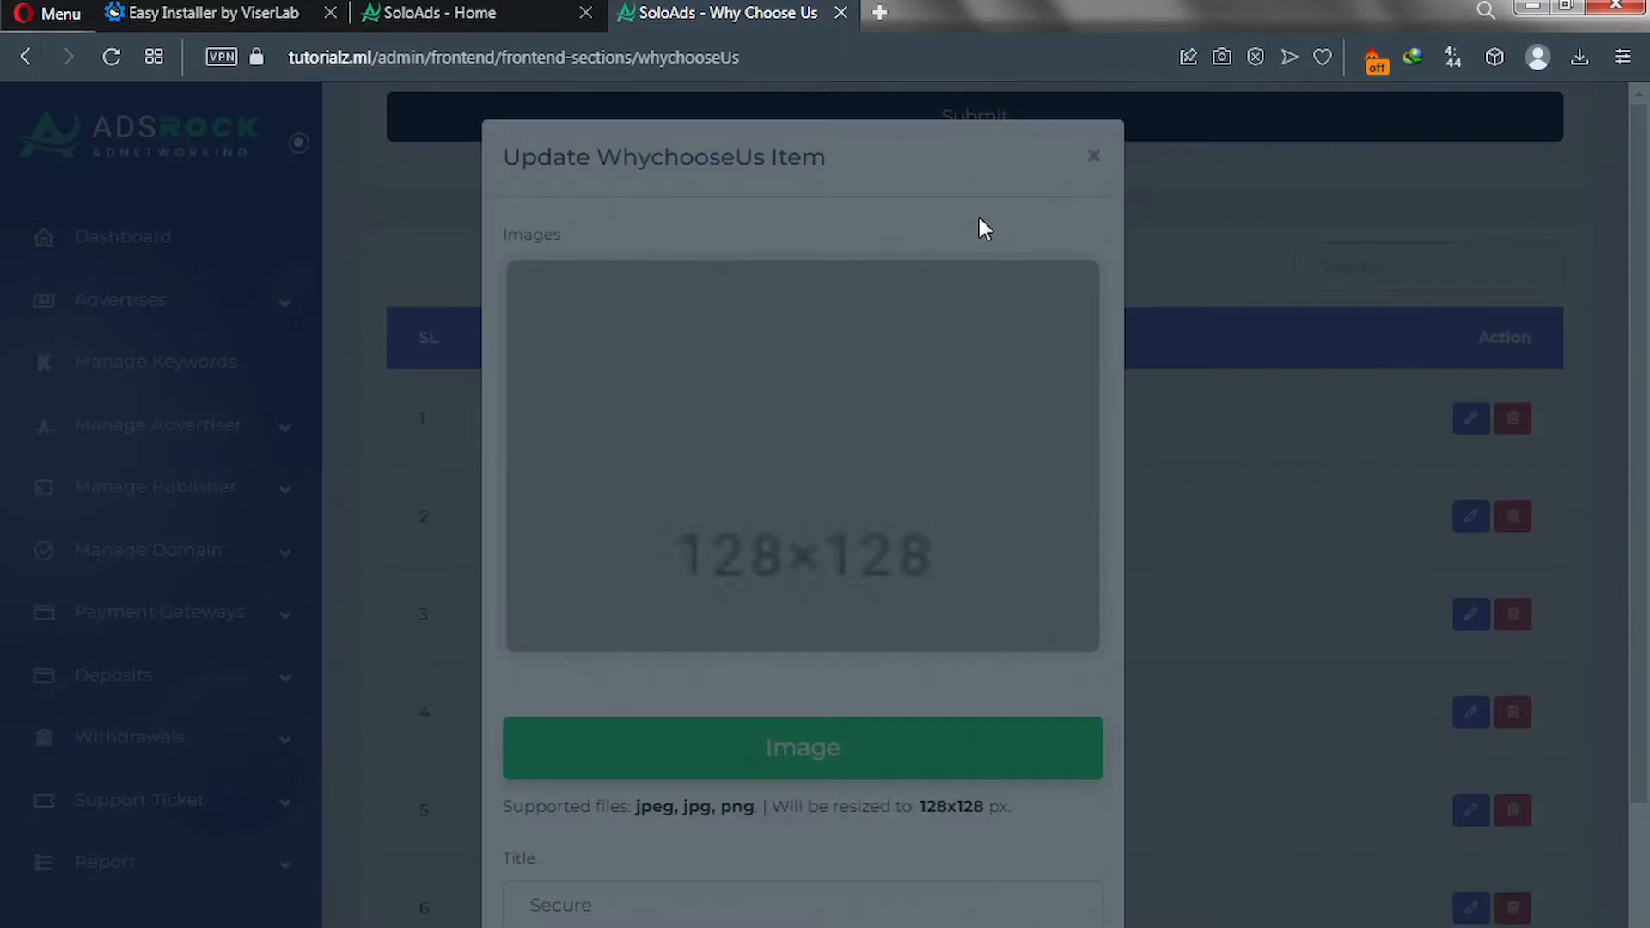
scroll(744, 580, "down", 3)
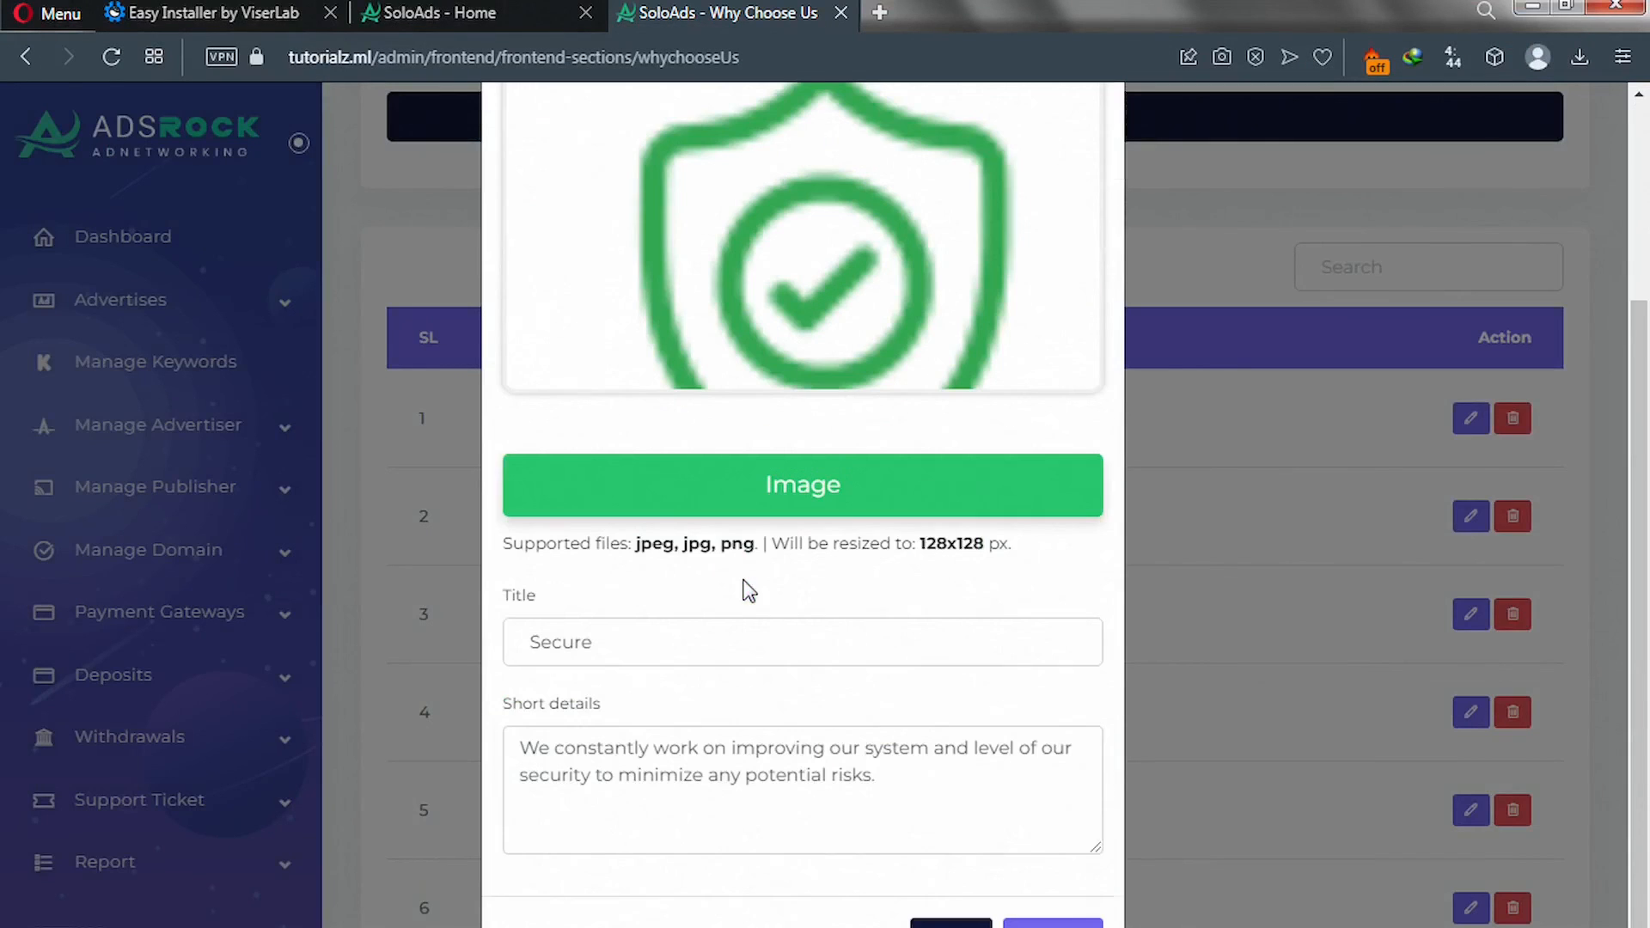
left_click(1046, 922)
scroll(1025, 873, "down", 5)
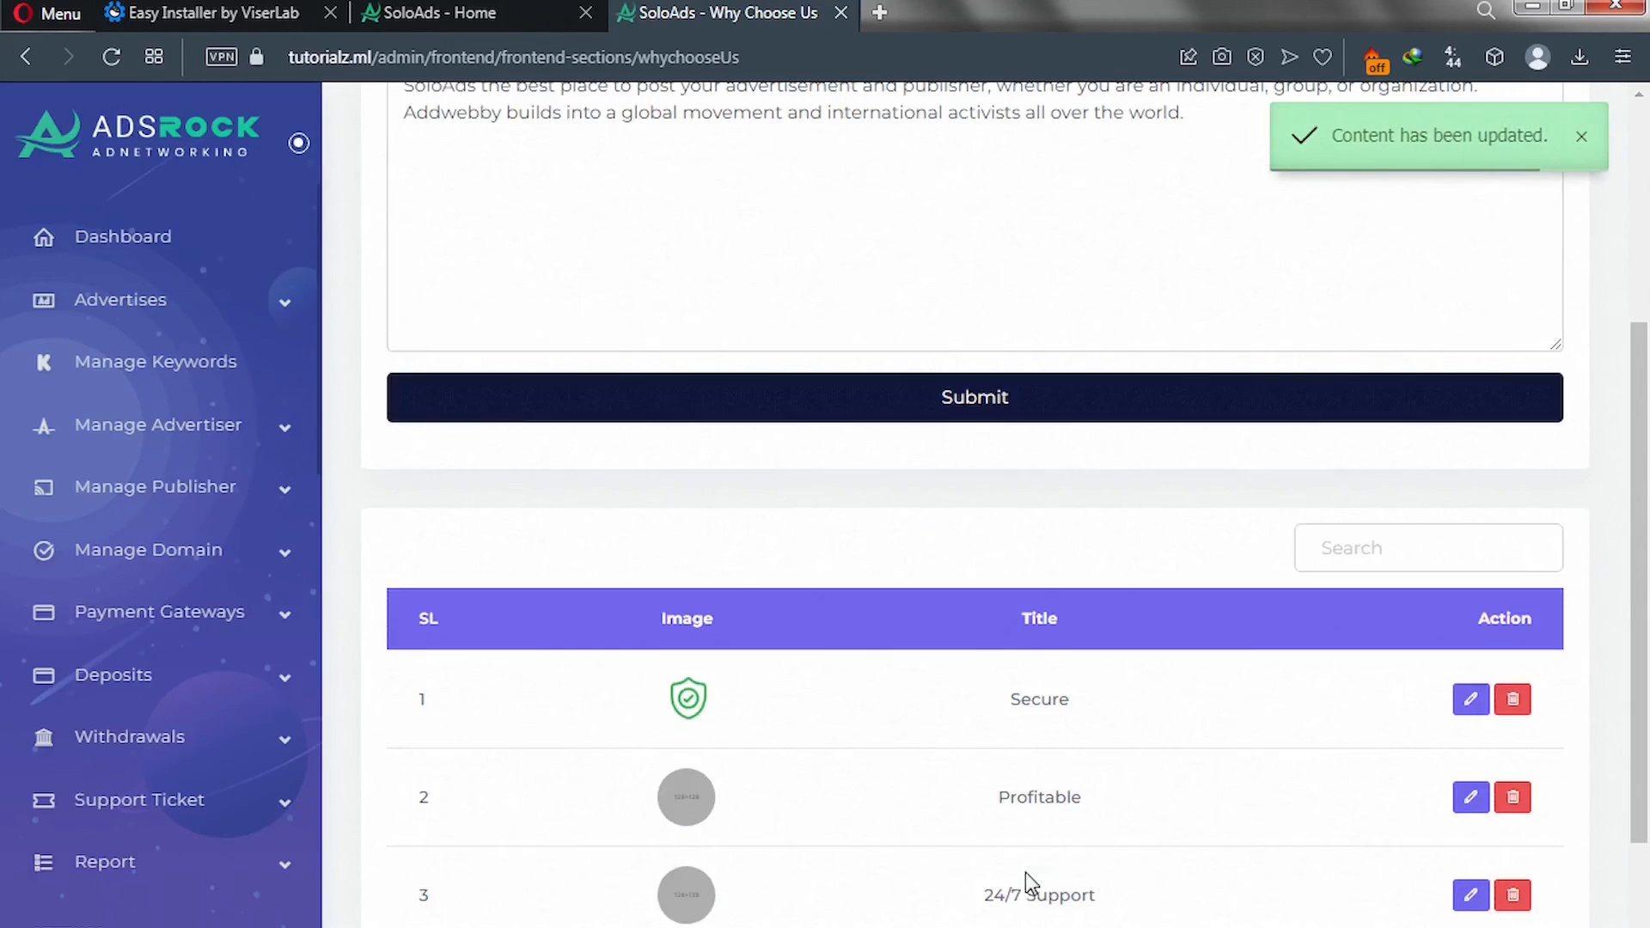
scroll(1024, 873, "down", 3)
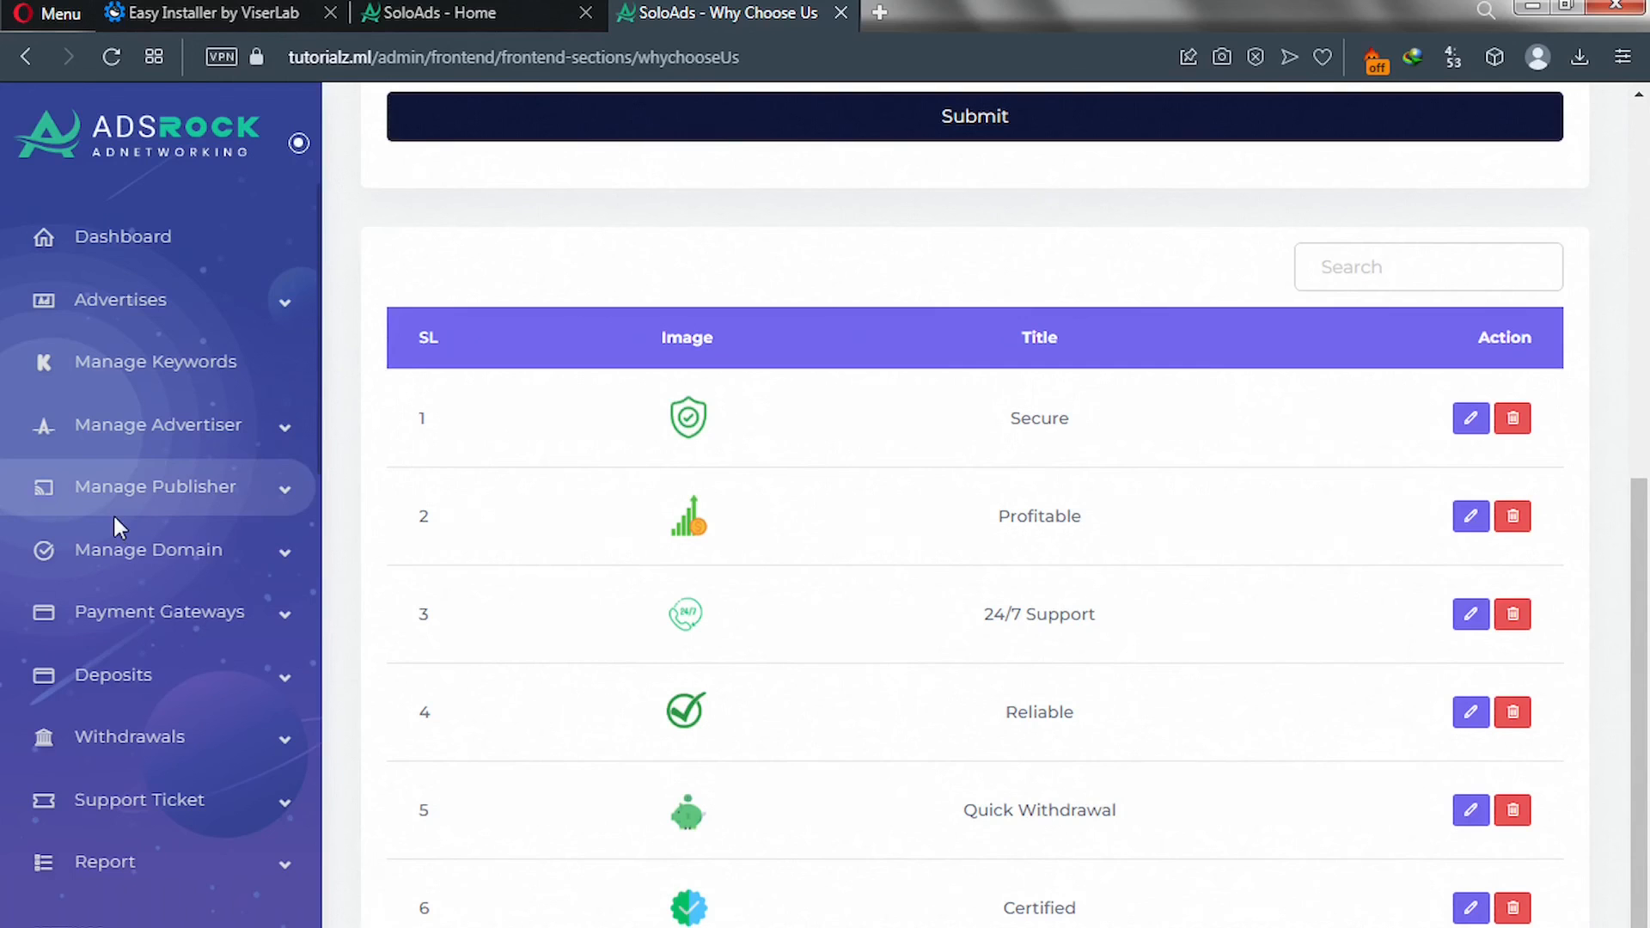
scroll(116, 550, "down", 10)
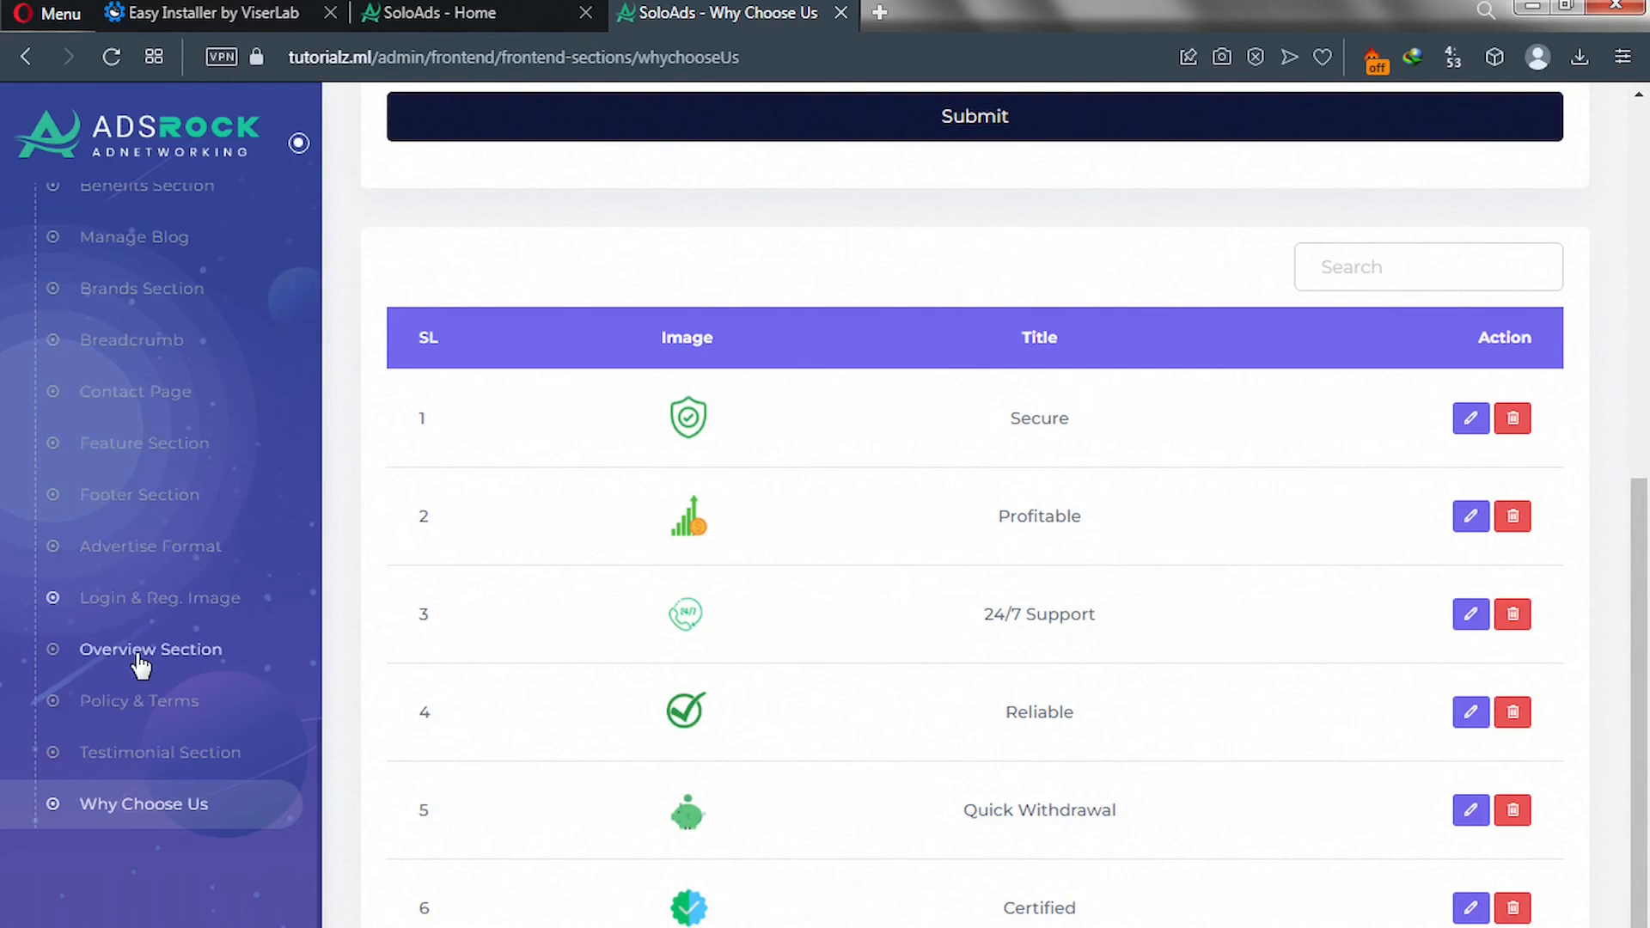
Set the Overview Section background to overview-img, submit it, and return to the SoloAds - Home tab.
left_click(138, 658)
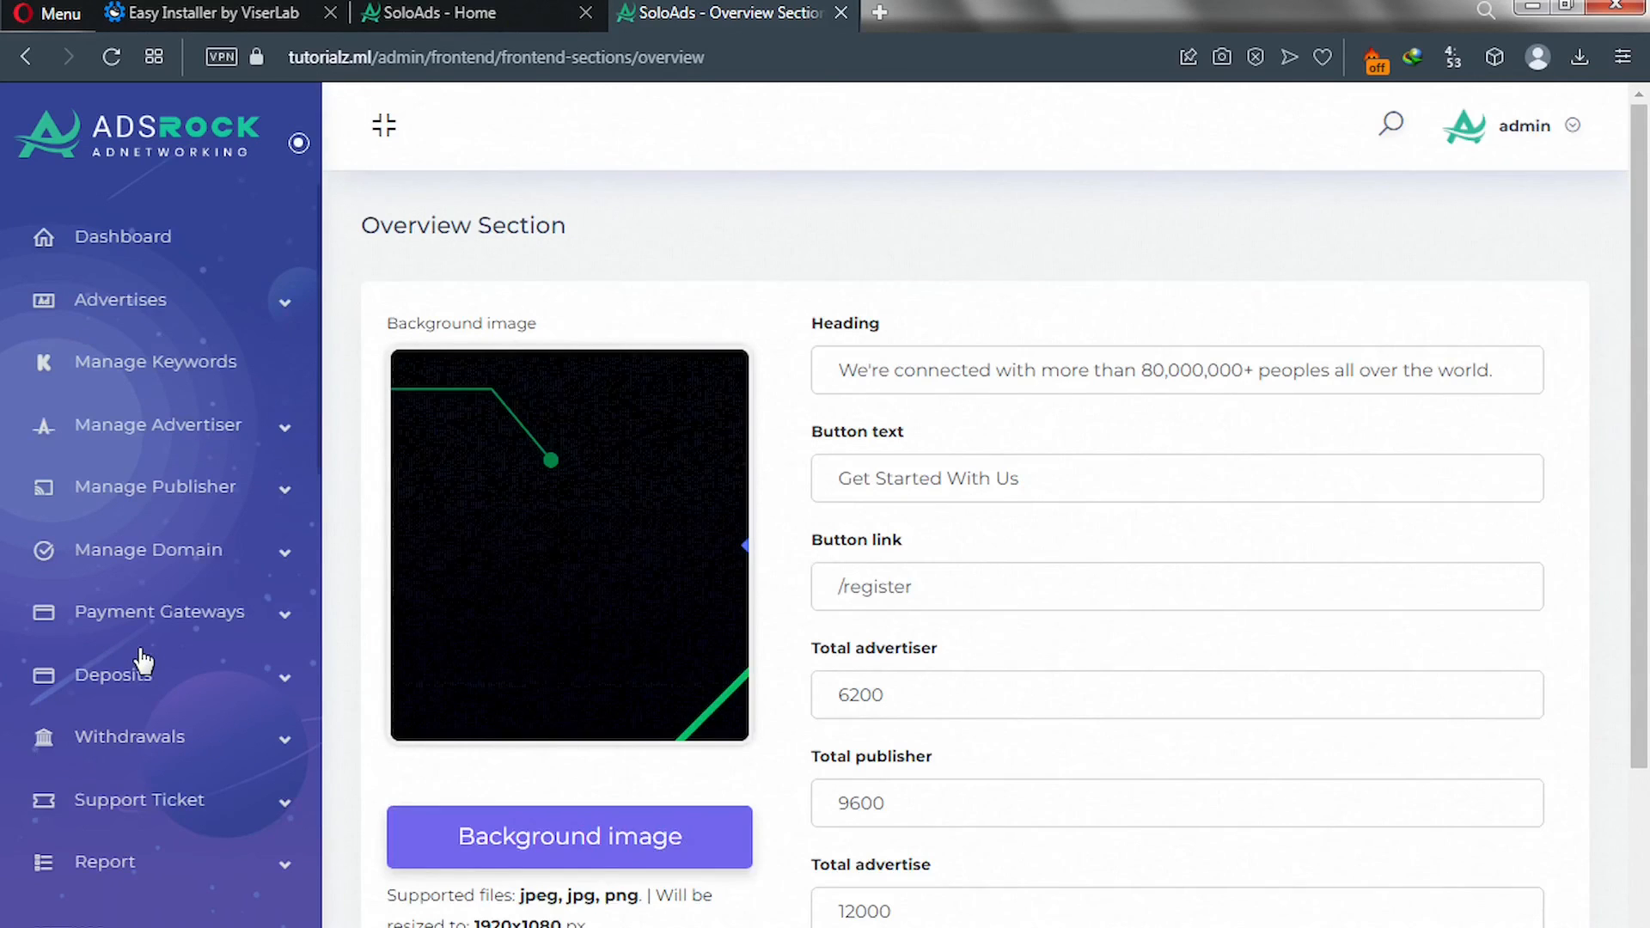
left_click(529, 830)
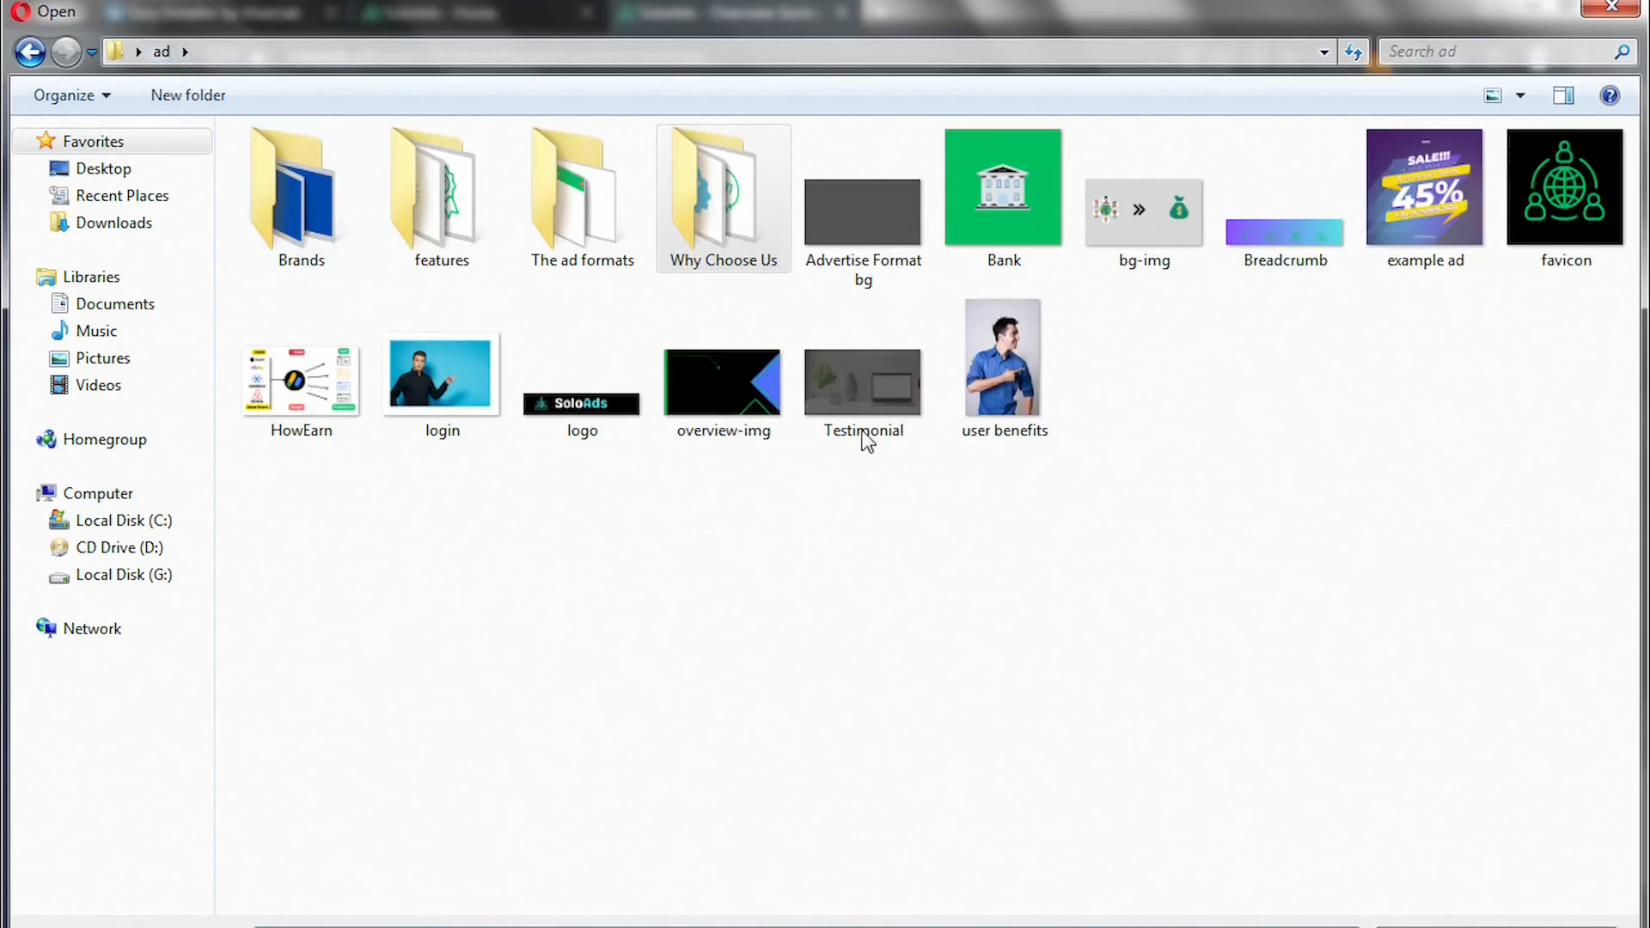
double_click(736, 421)
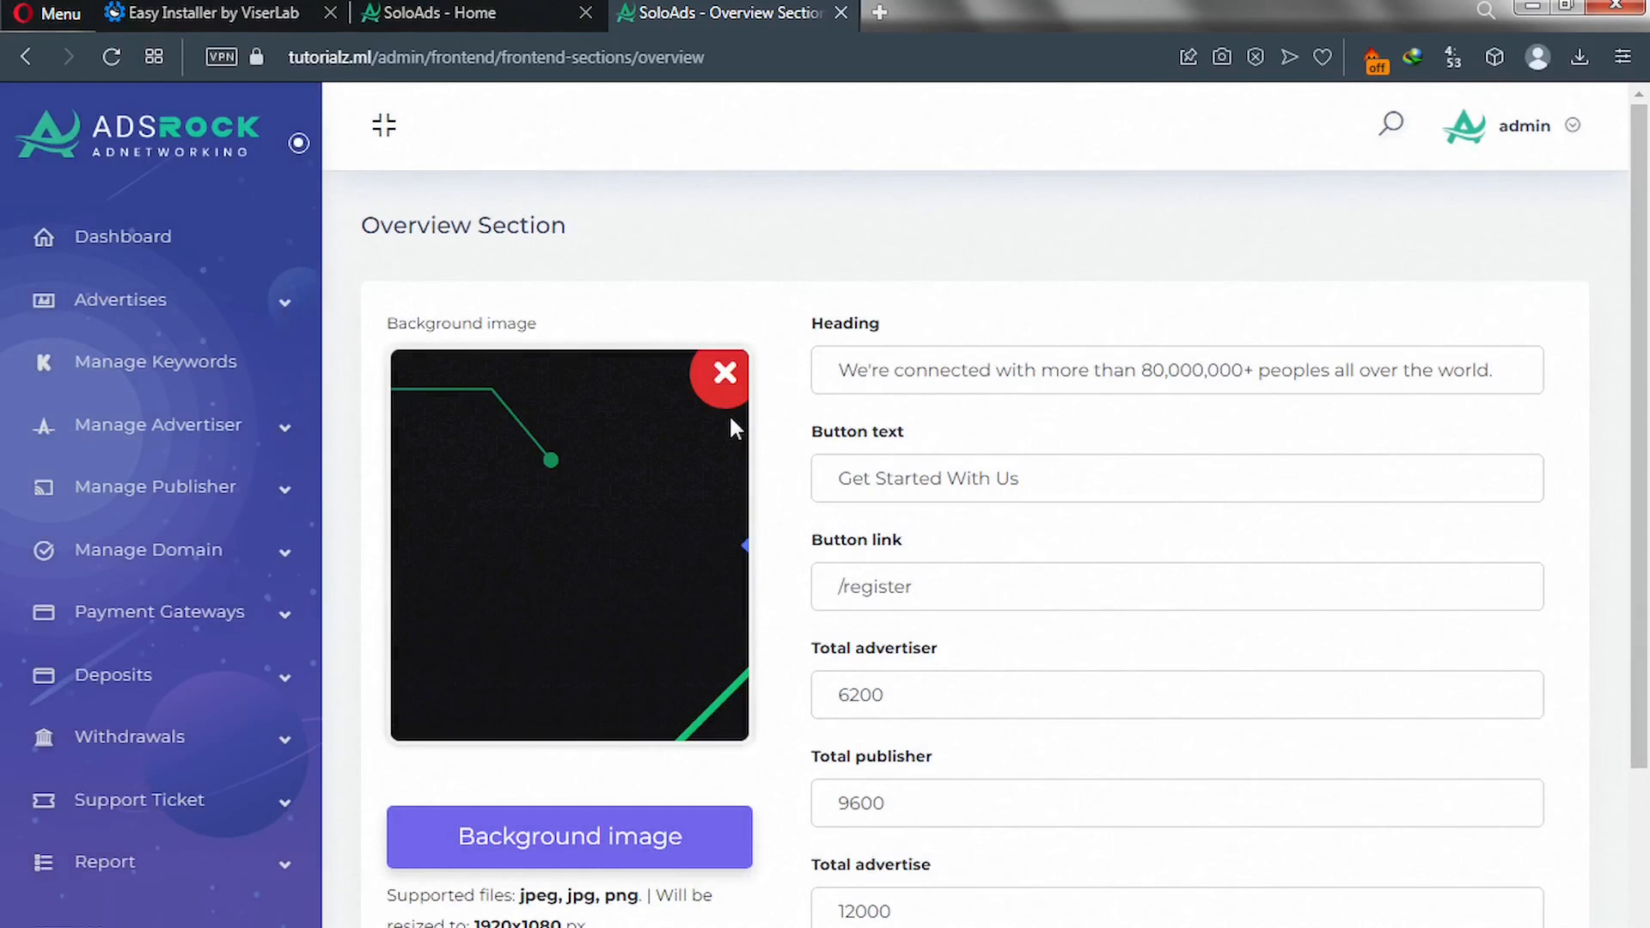
scroll(764, 693, "down", 4)
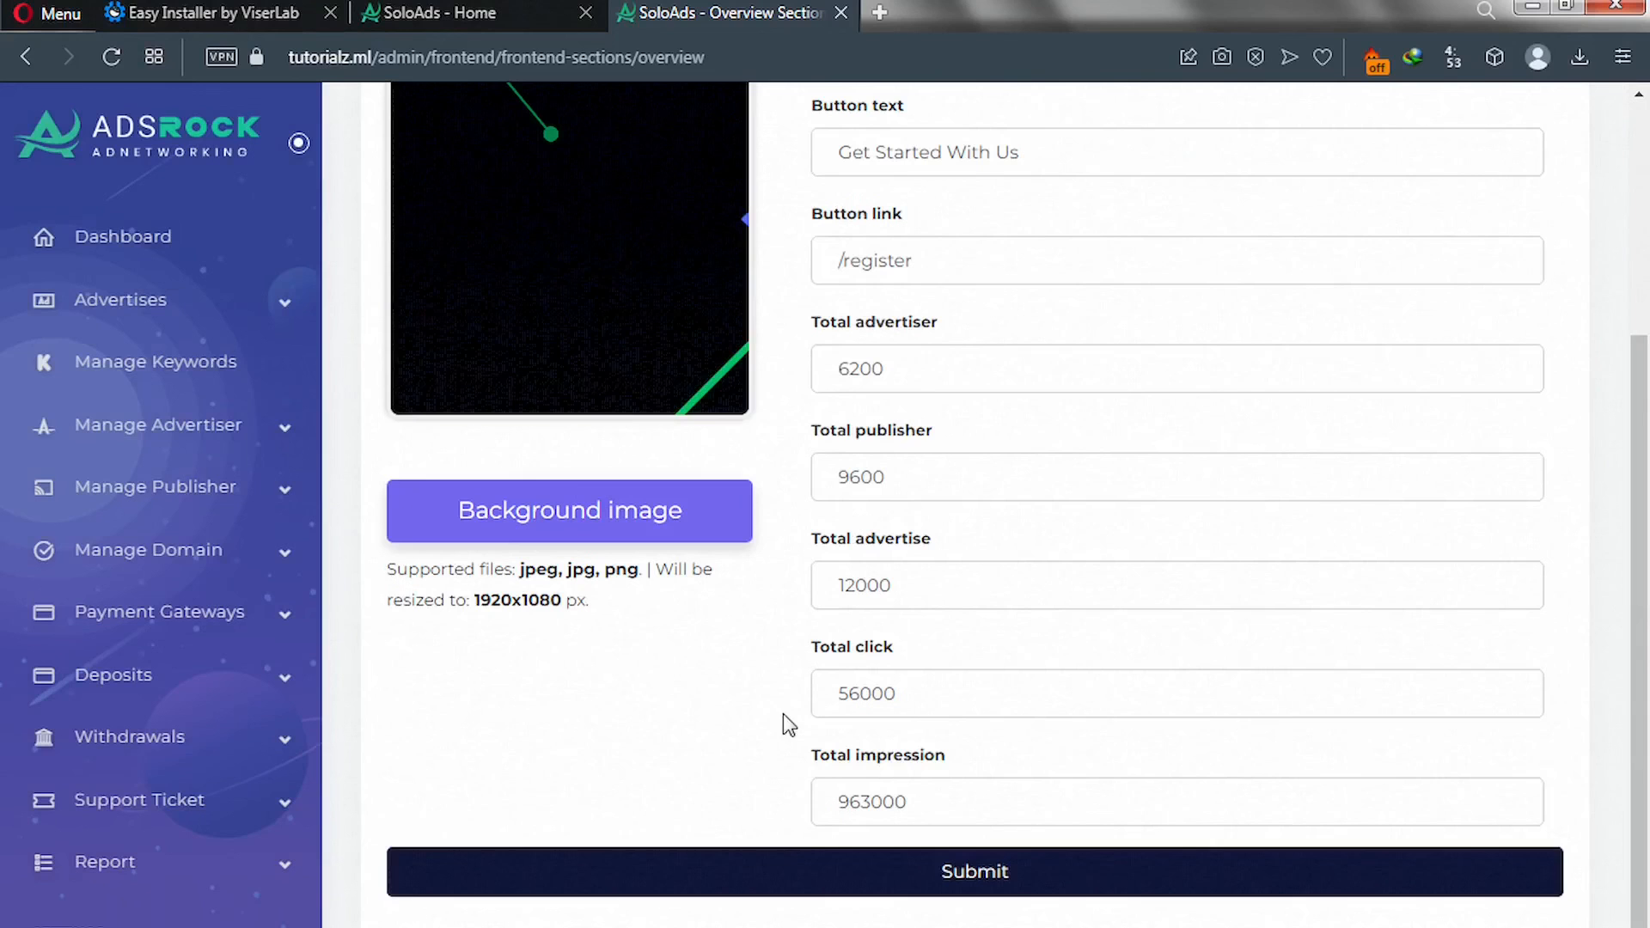
left_click(842, 871)
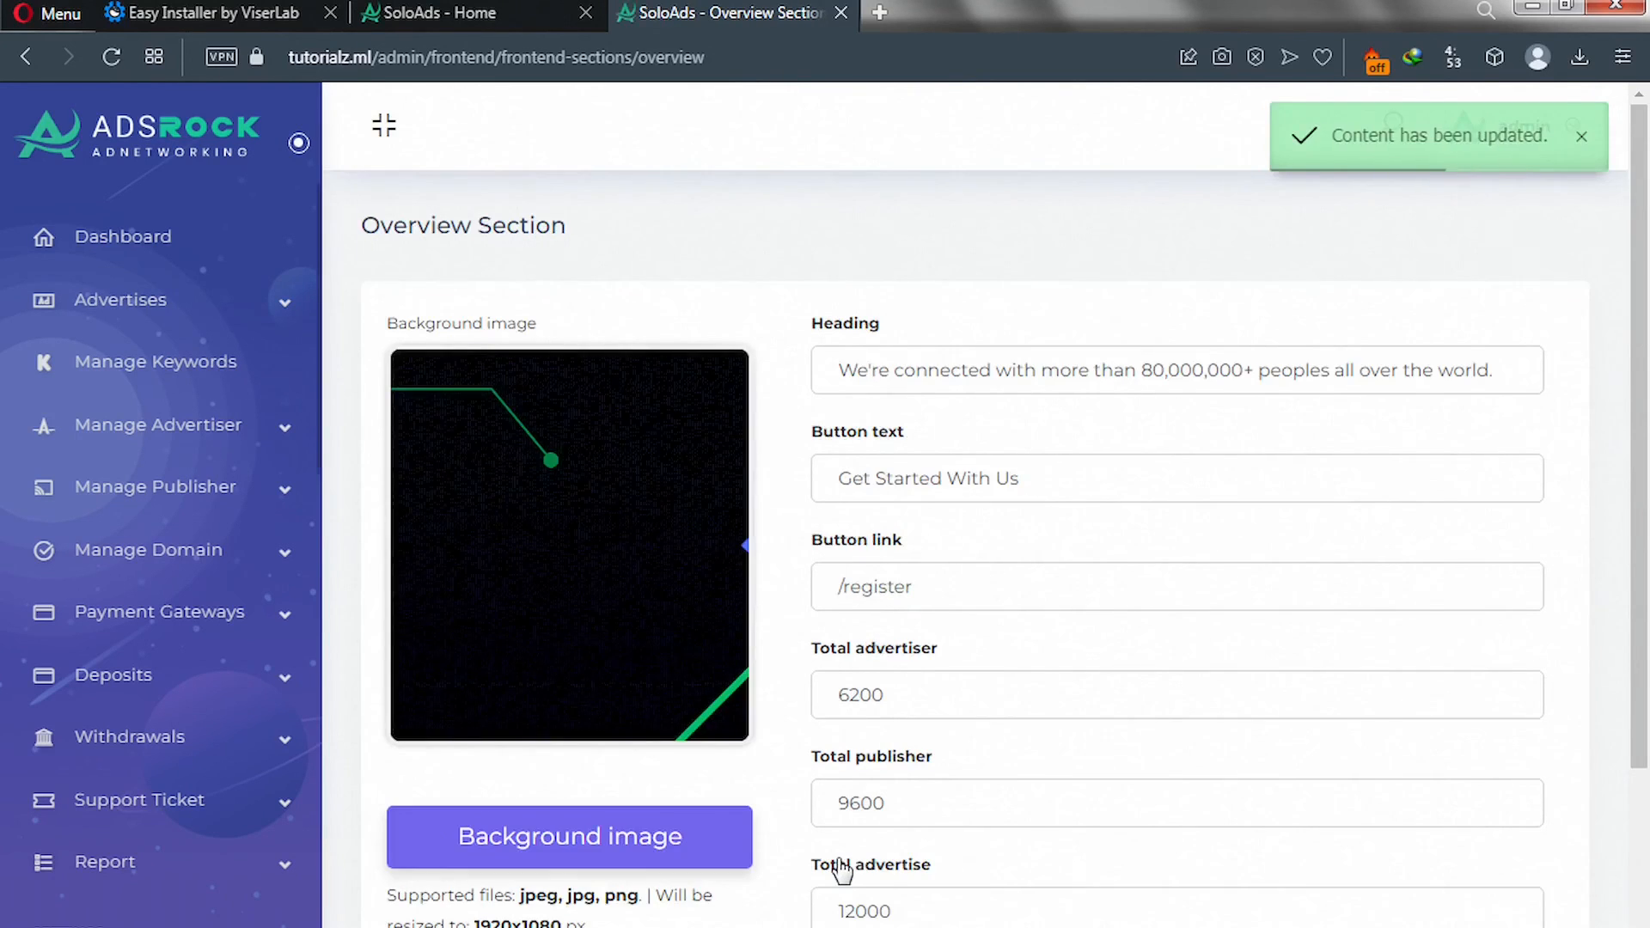
left_click(441, 12)
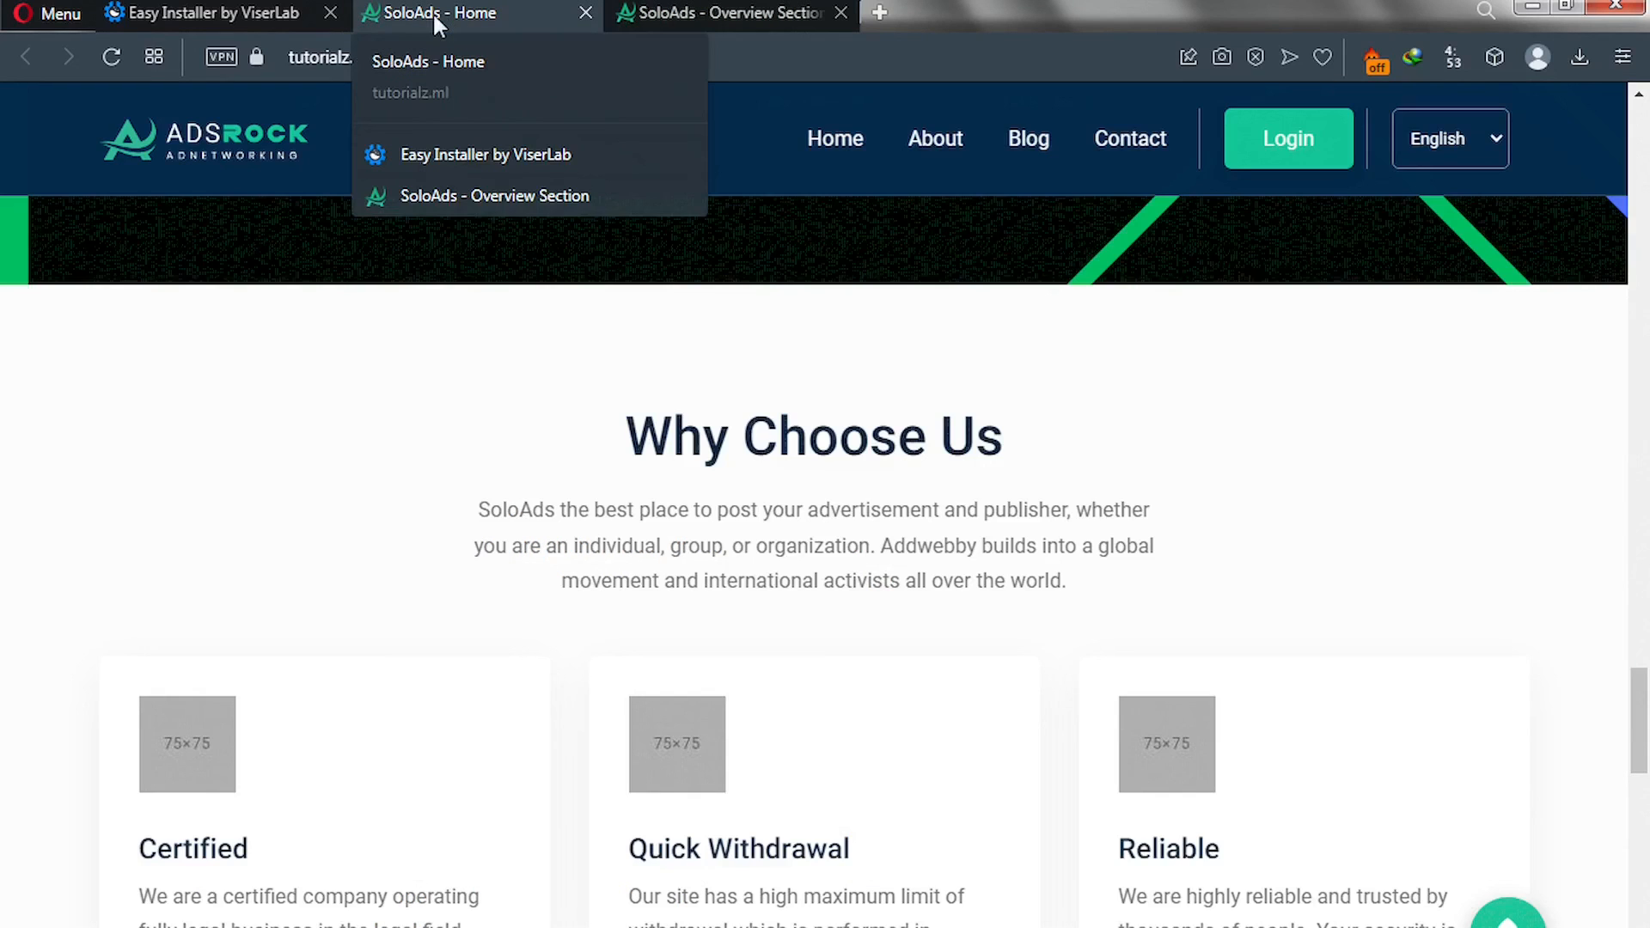
Reload the SoloAds home page and scroll down through the Why Choose Us cards.
left_click(110, 57)
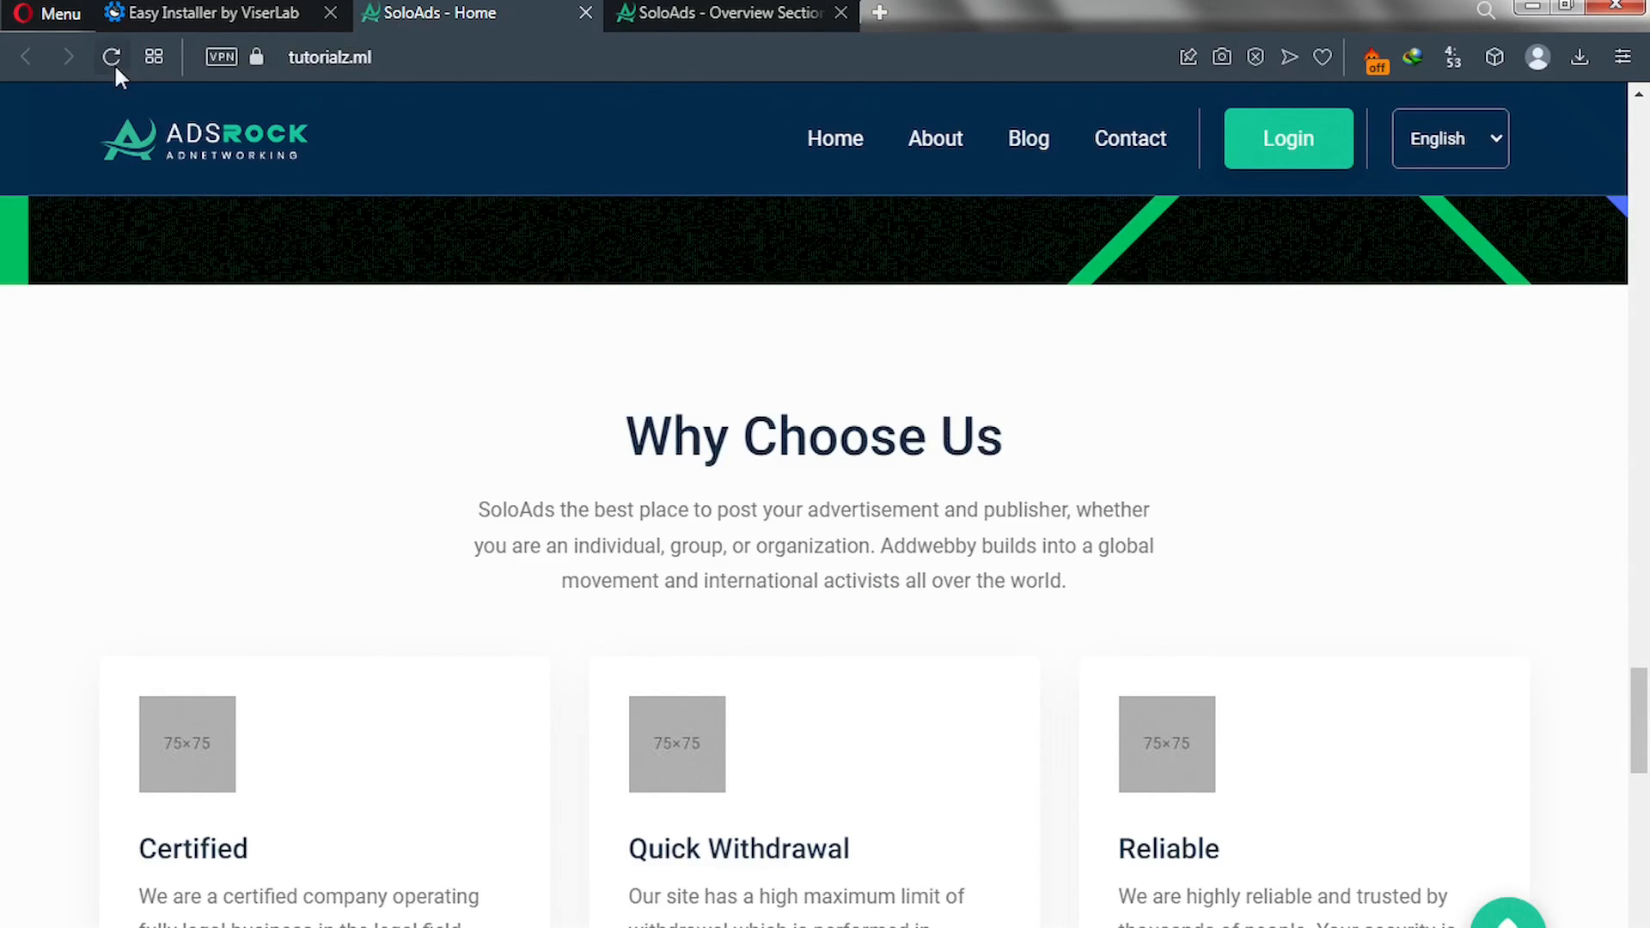
left_click(111, 58)
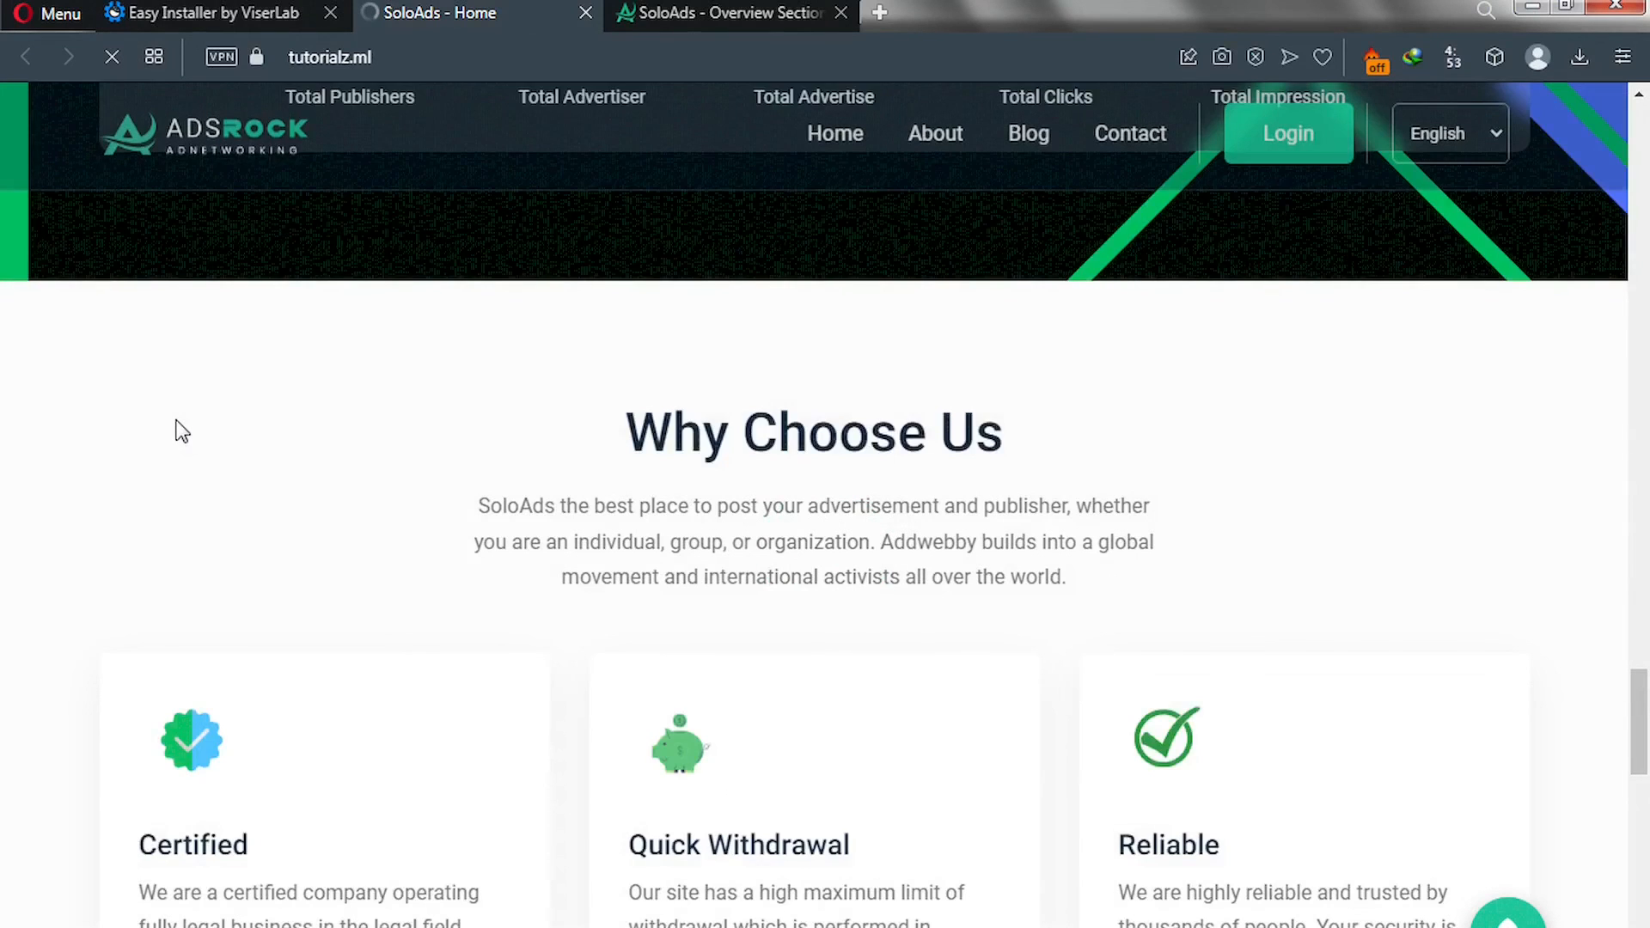
scroll(182, 431, "down", 3)
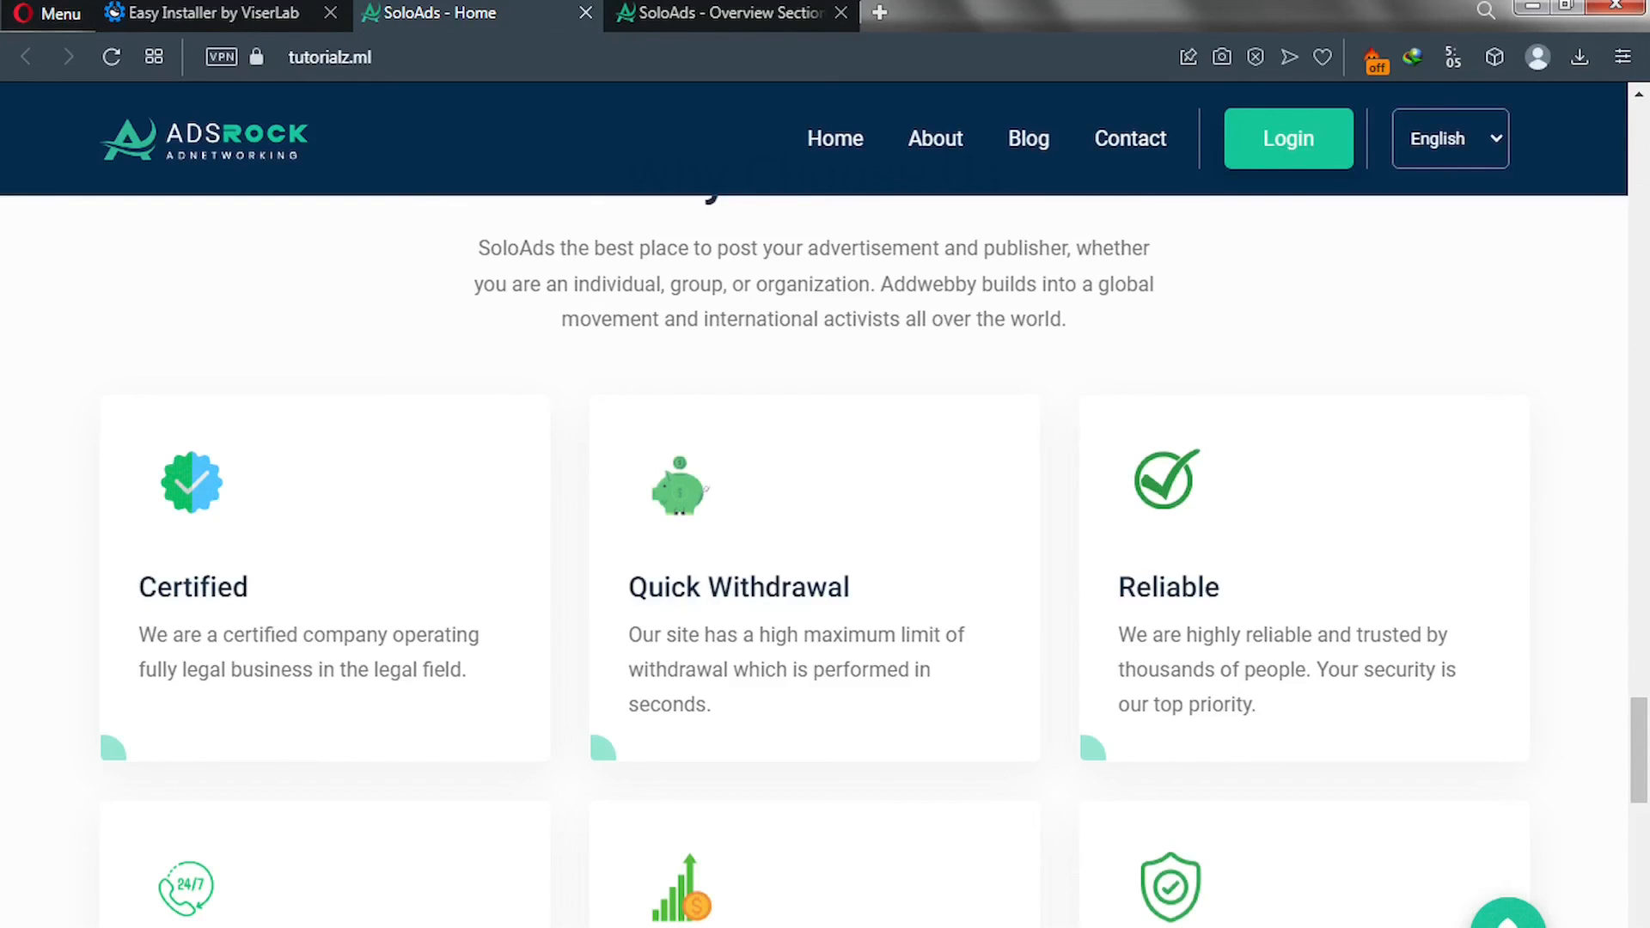
scroll(761, 765, "down", 1)
scroll(762, 762, "down", 10)
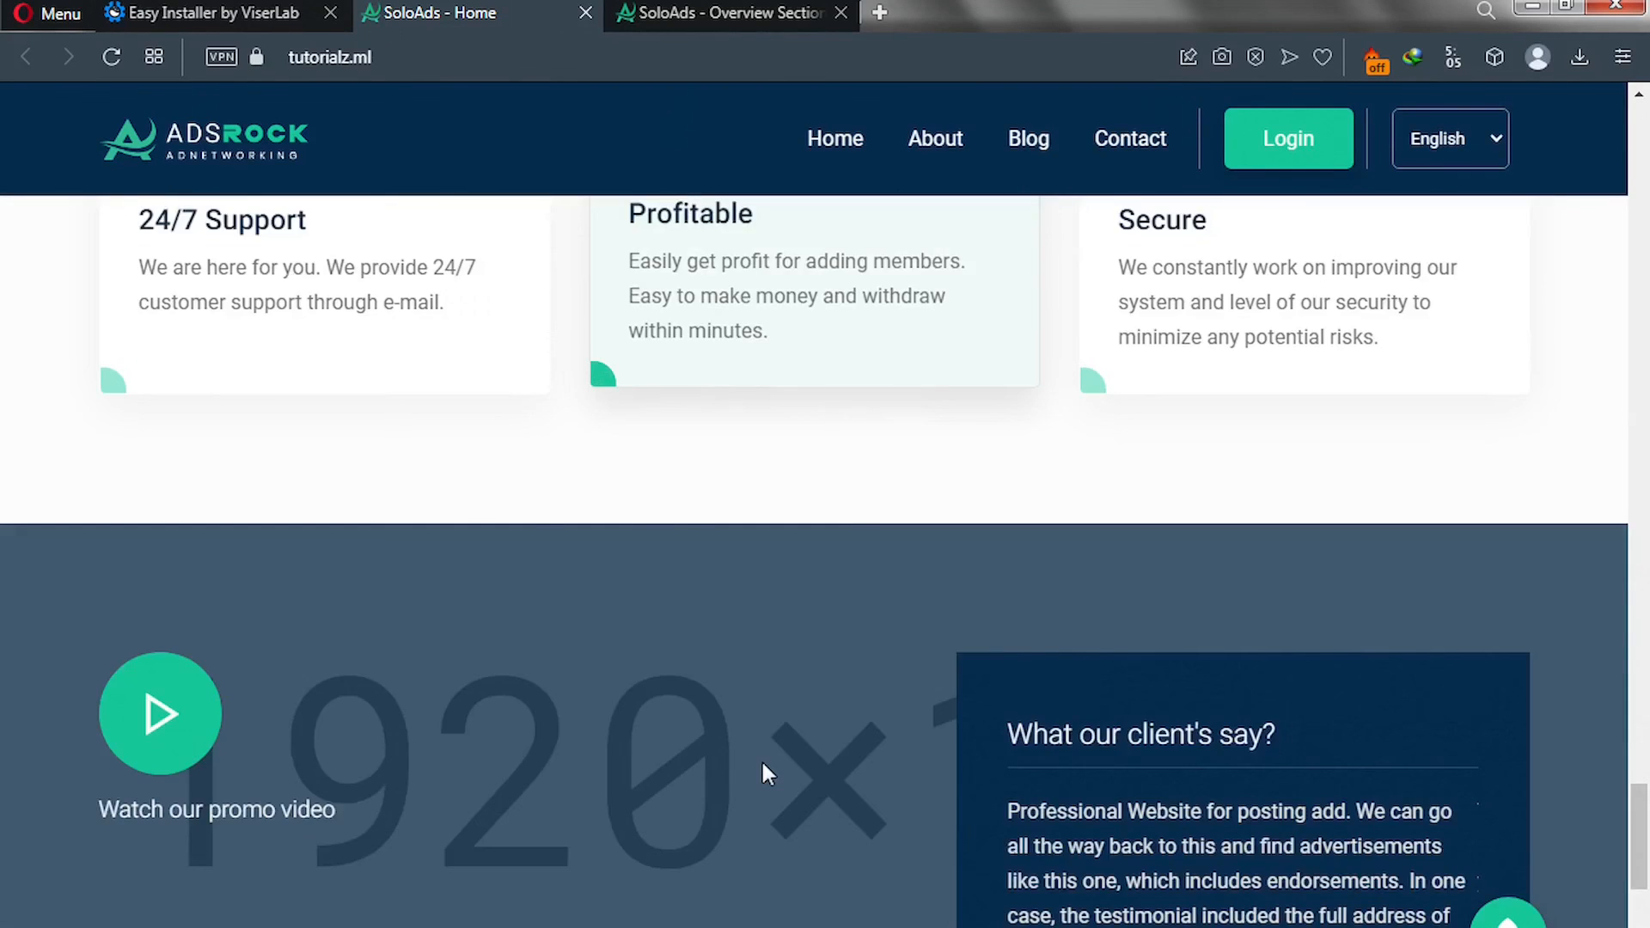
scroll(718, 735, "down", 1)
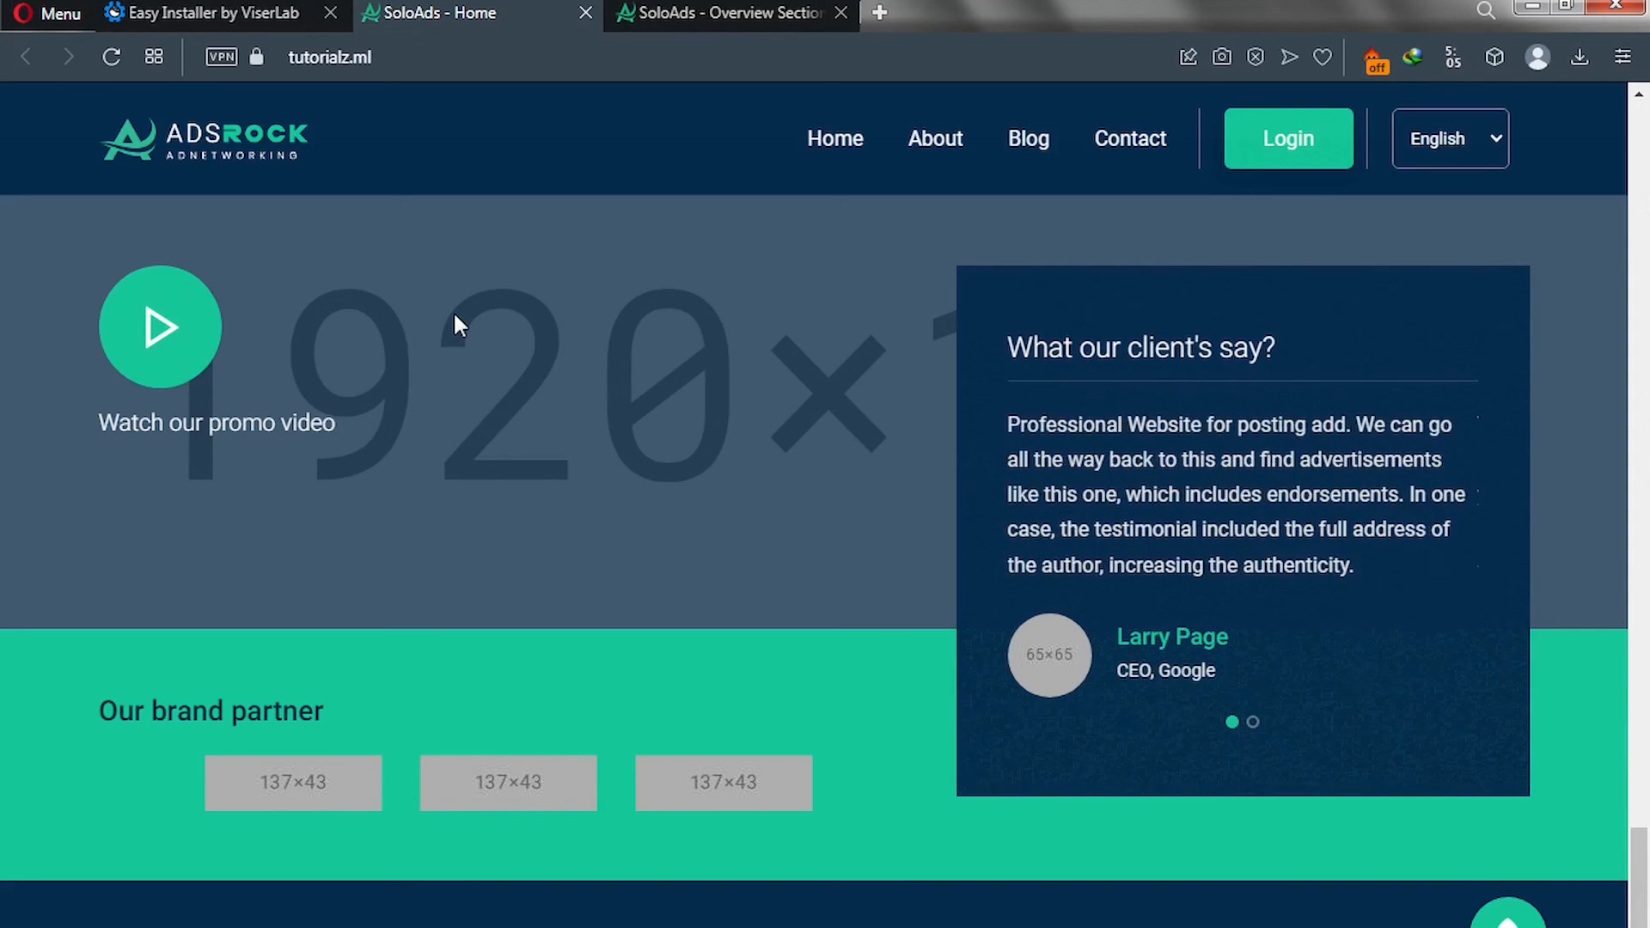
Go back to the admin overview tab and open the Testimonial Section settings.
left_click(692, 11)
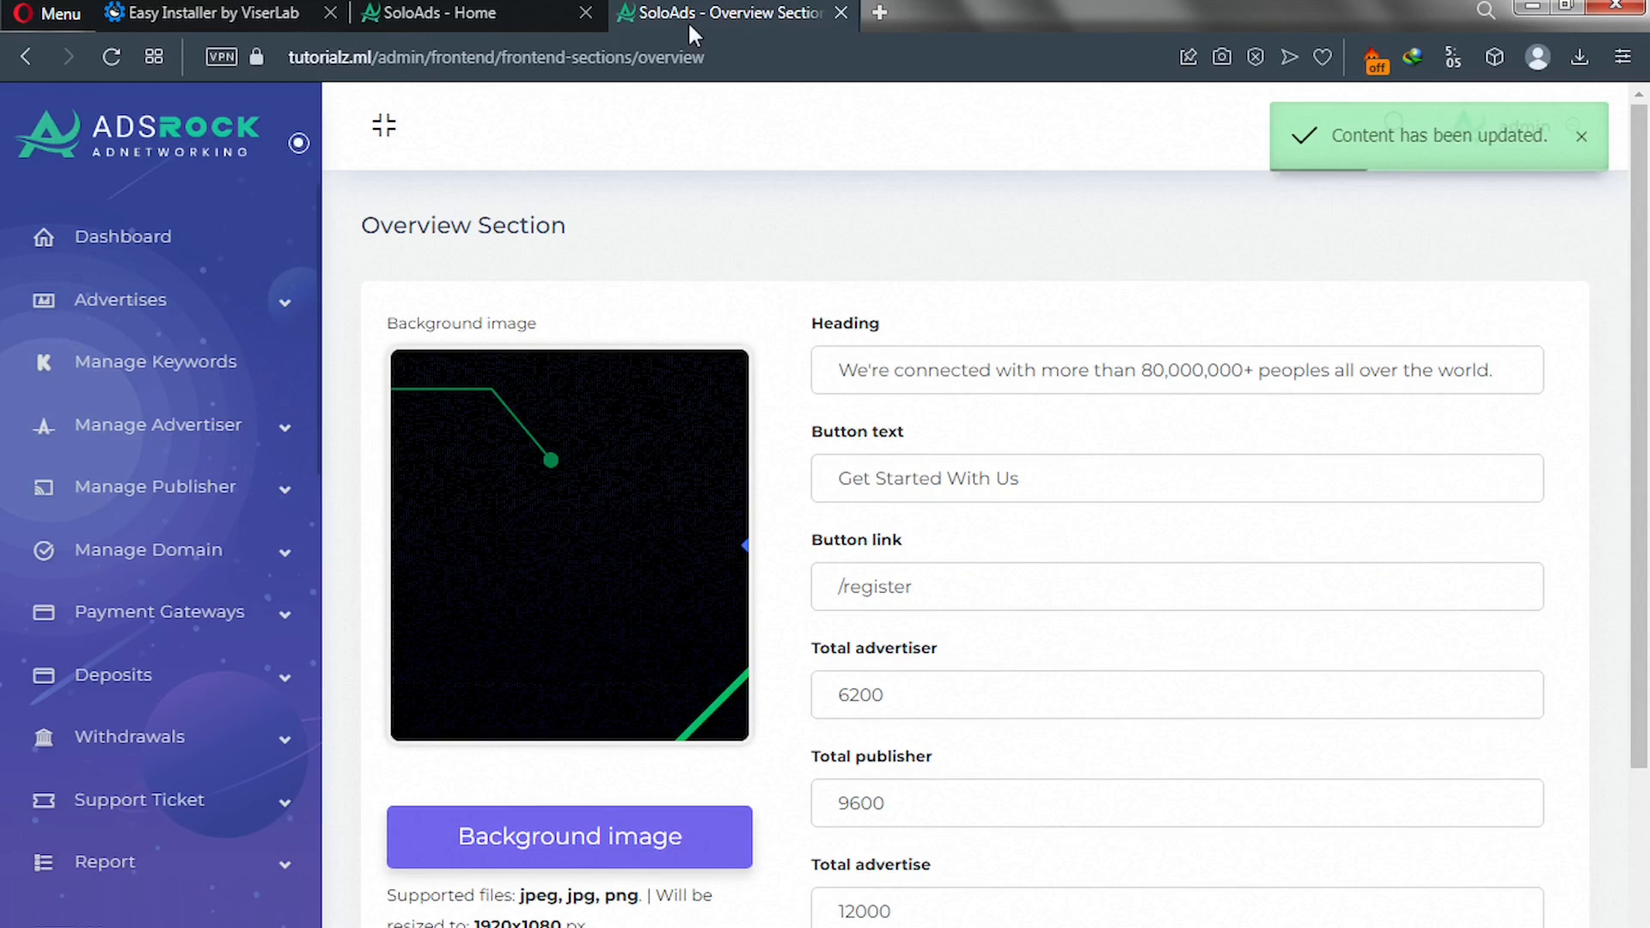
scroll(210, 627, "down", 10)
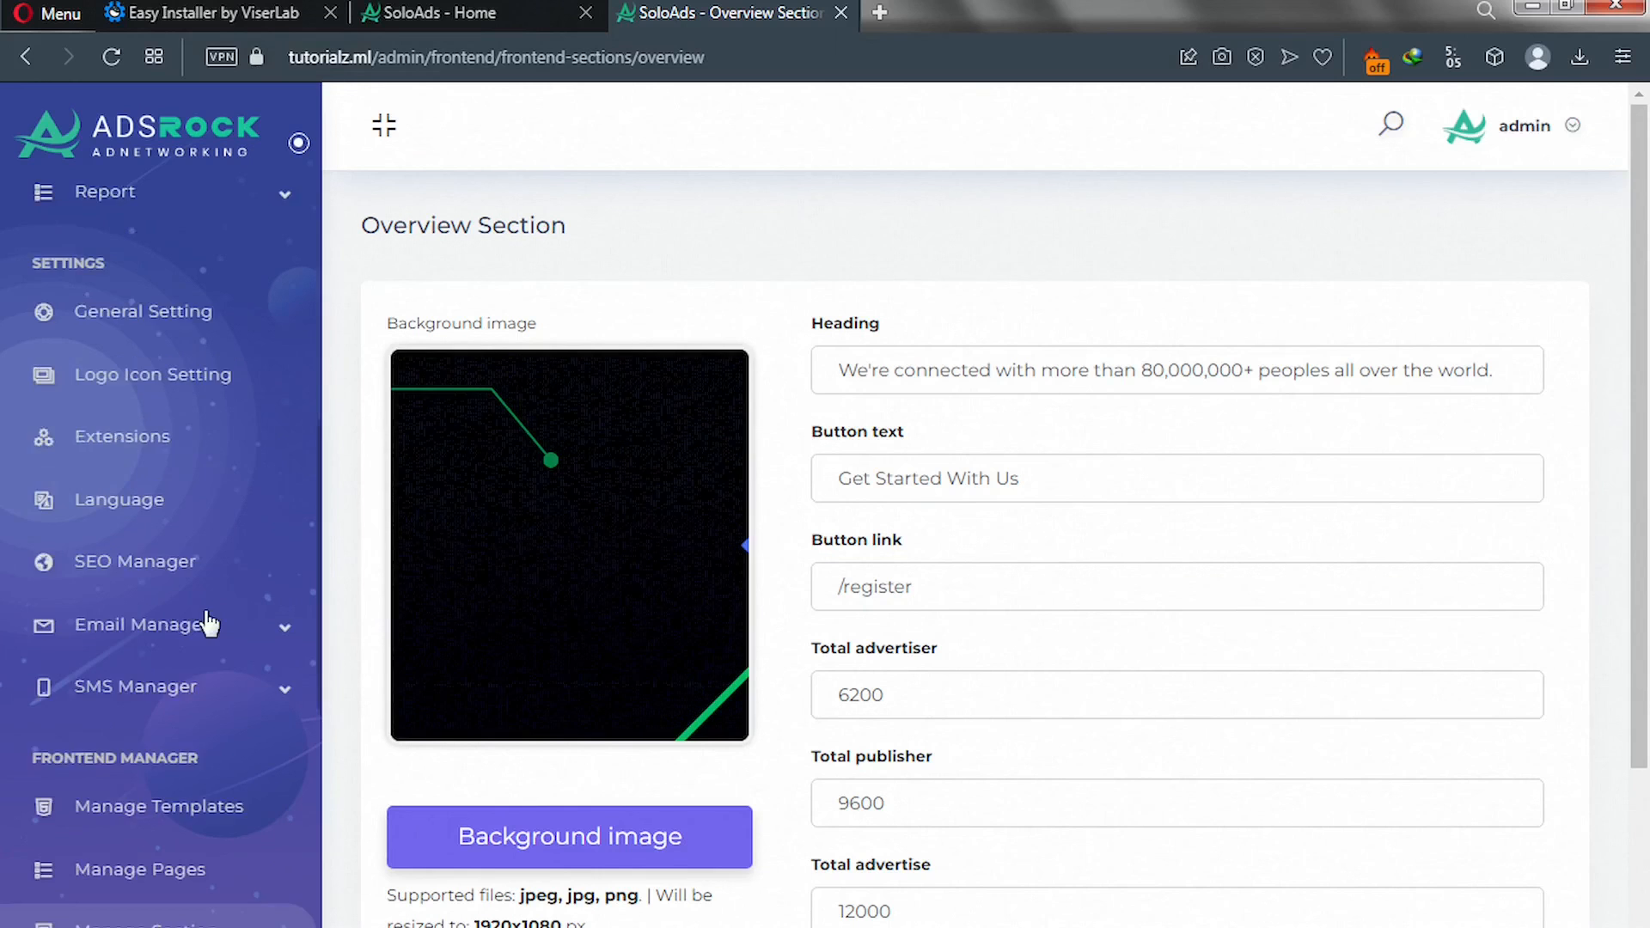
scroll(198, 647, "down", 6)
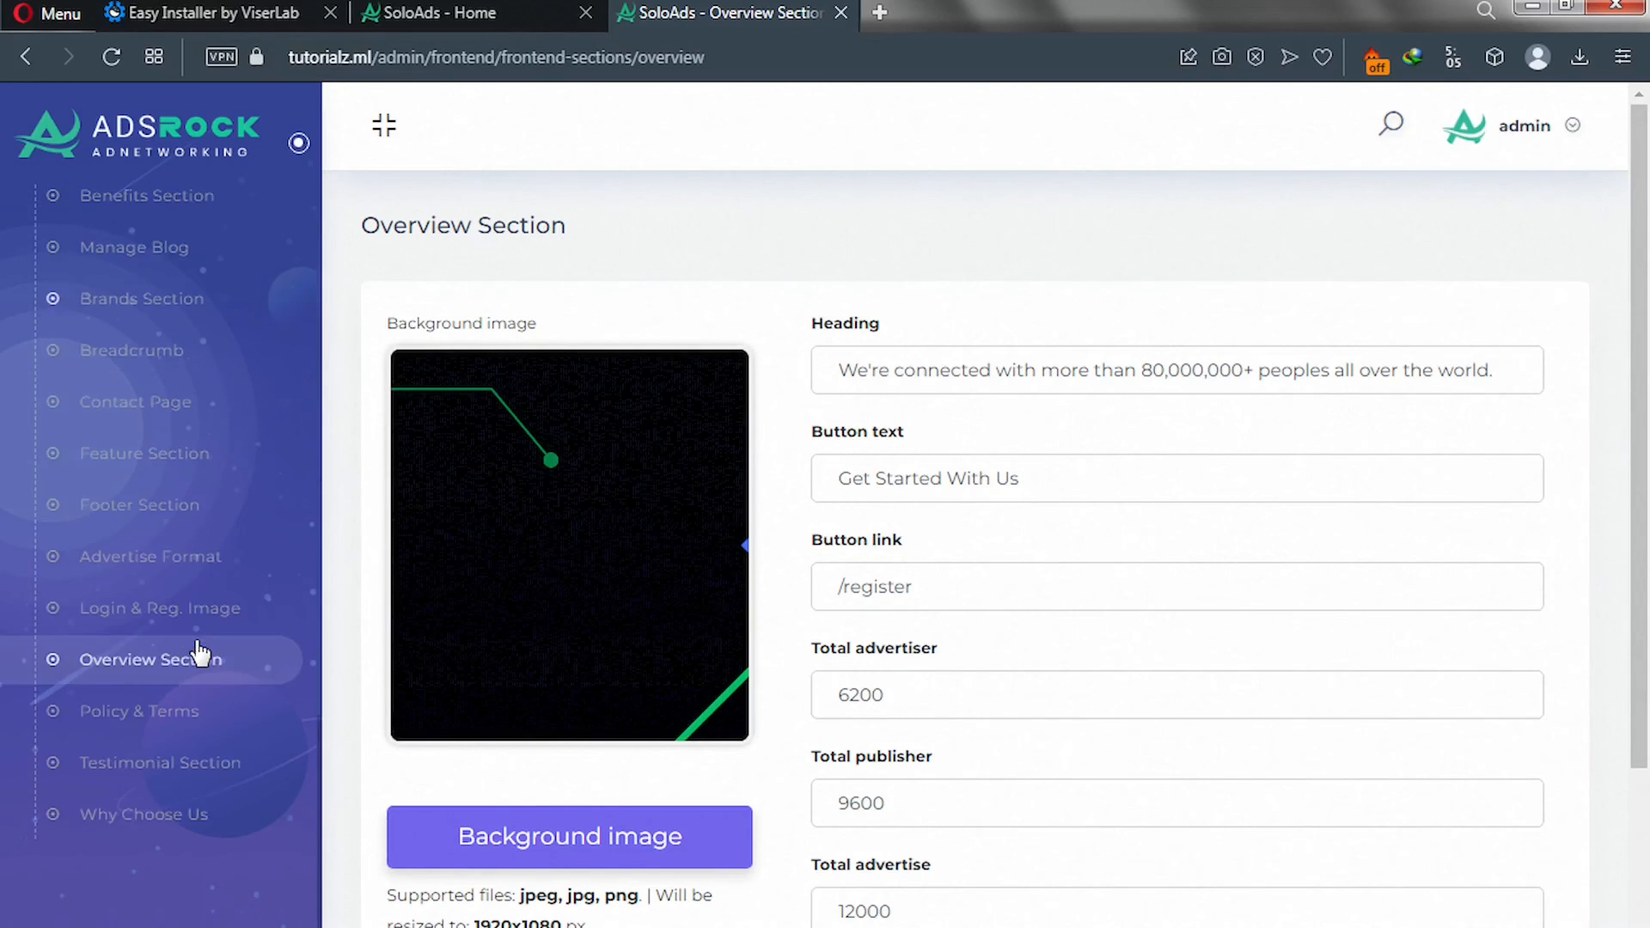
left_click(177, 758)
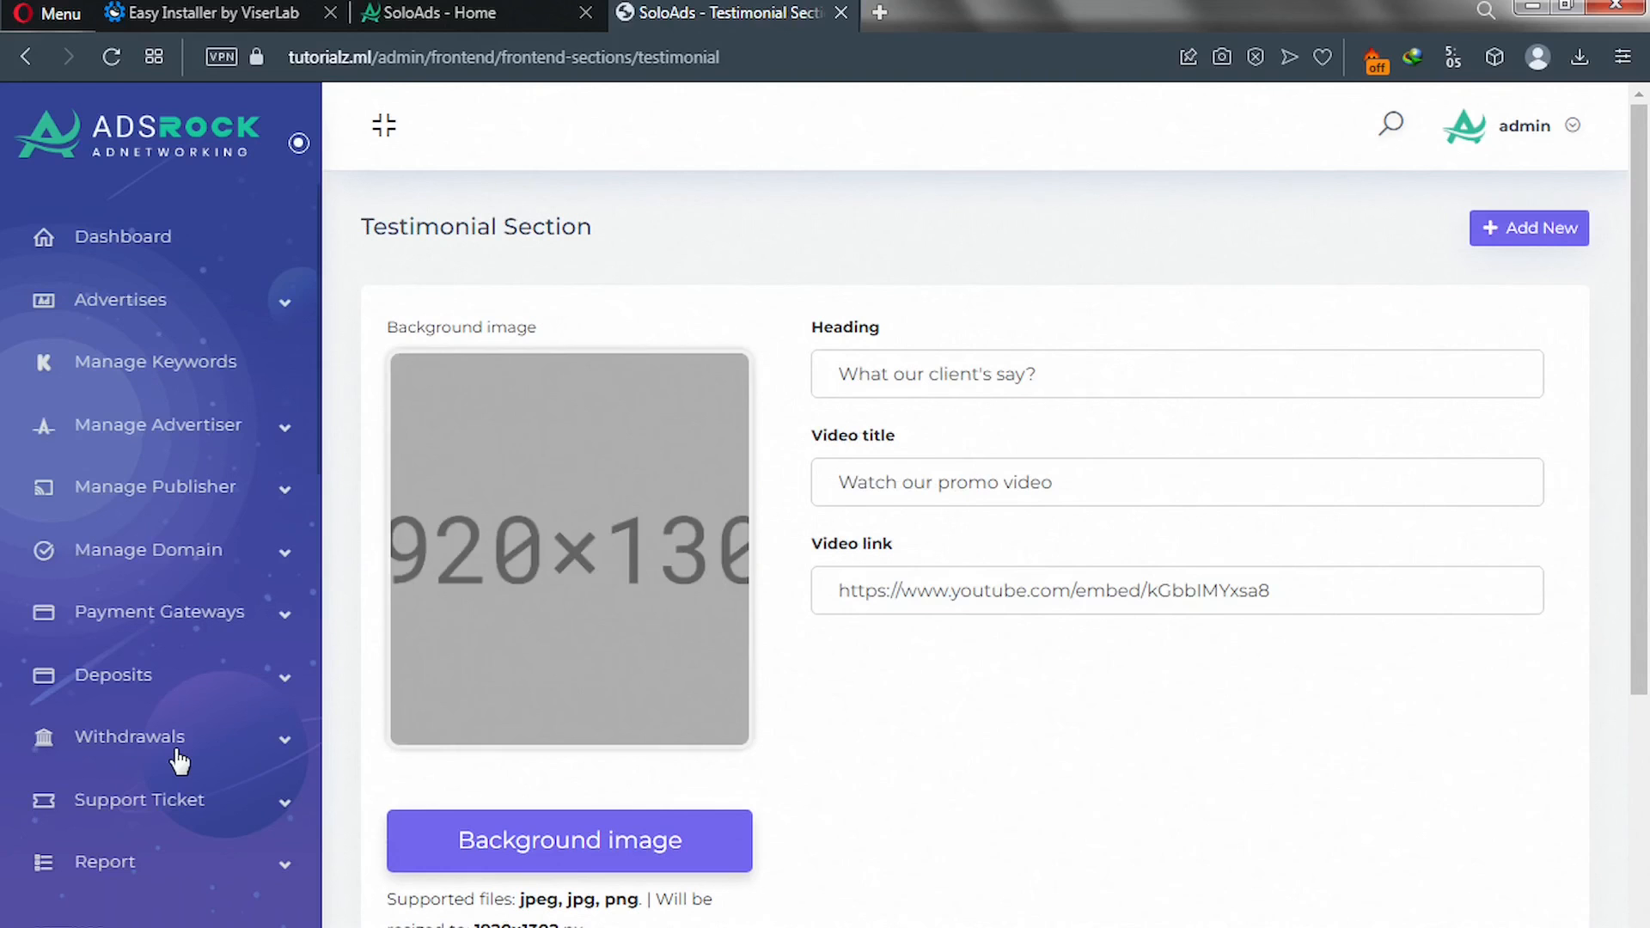
Set the Testimonial picture as the testimonial background image and submit the section.
left_click(495, 844)
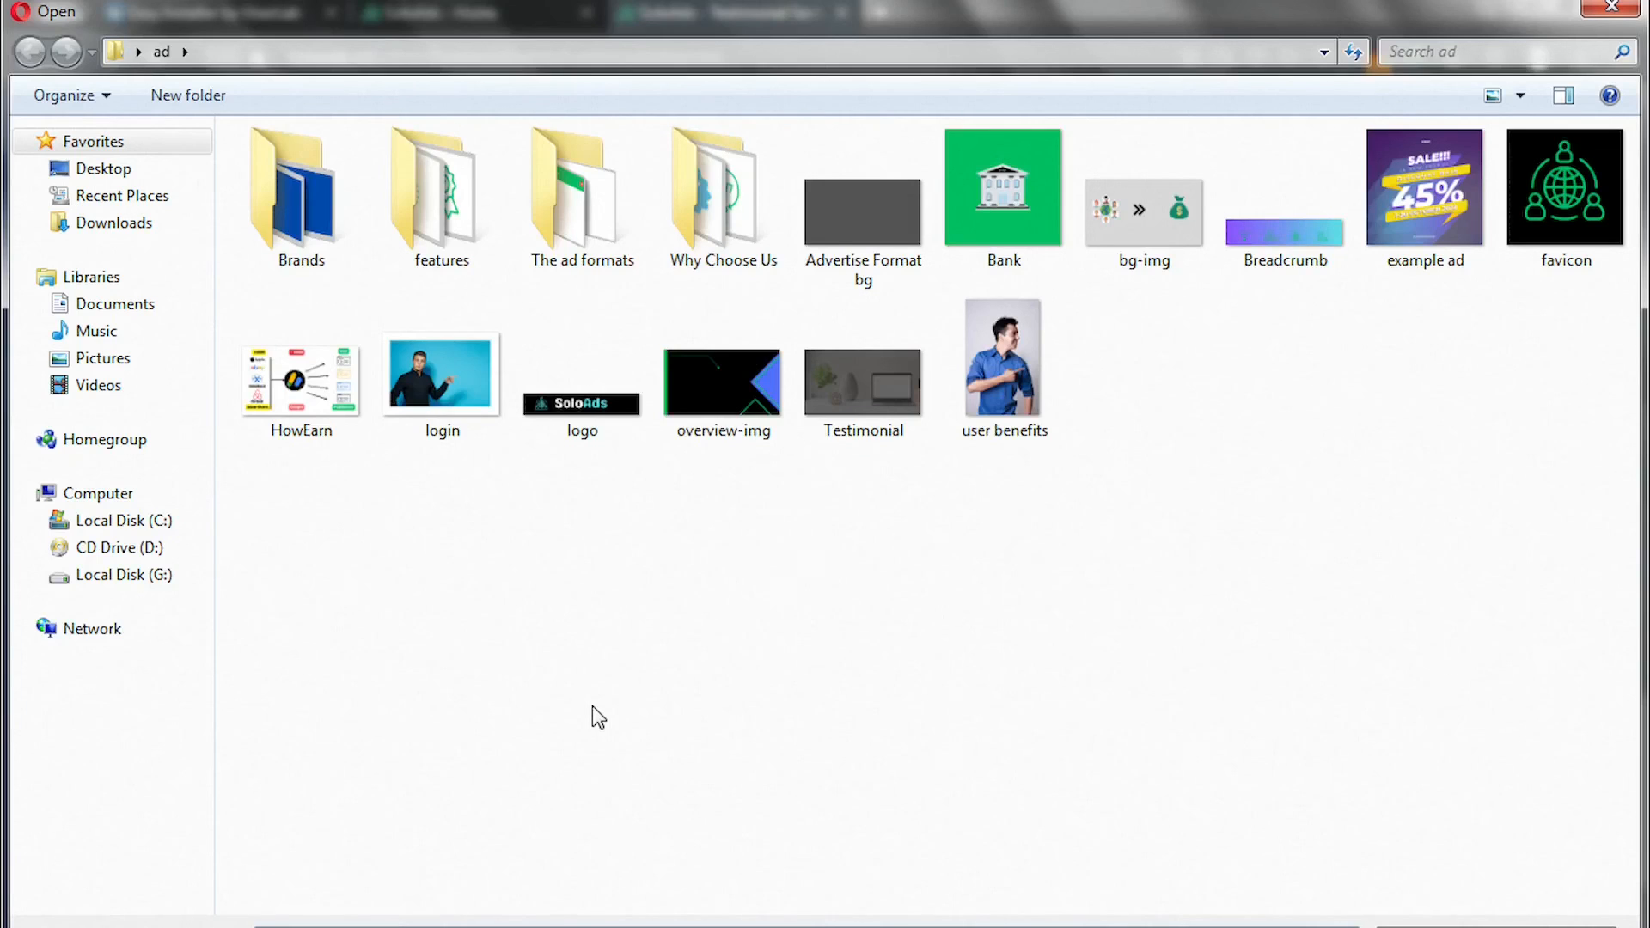
left_click(870, 389)
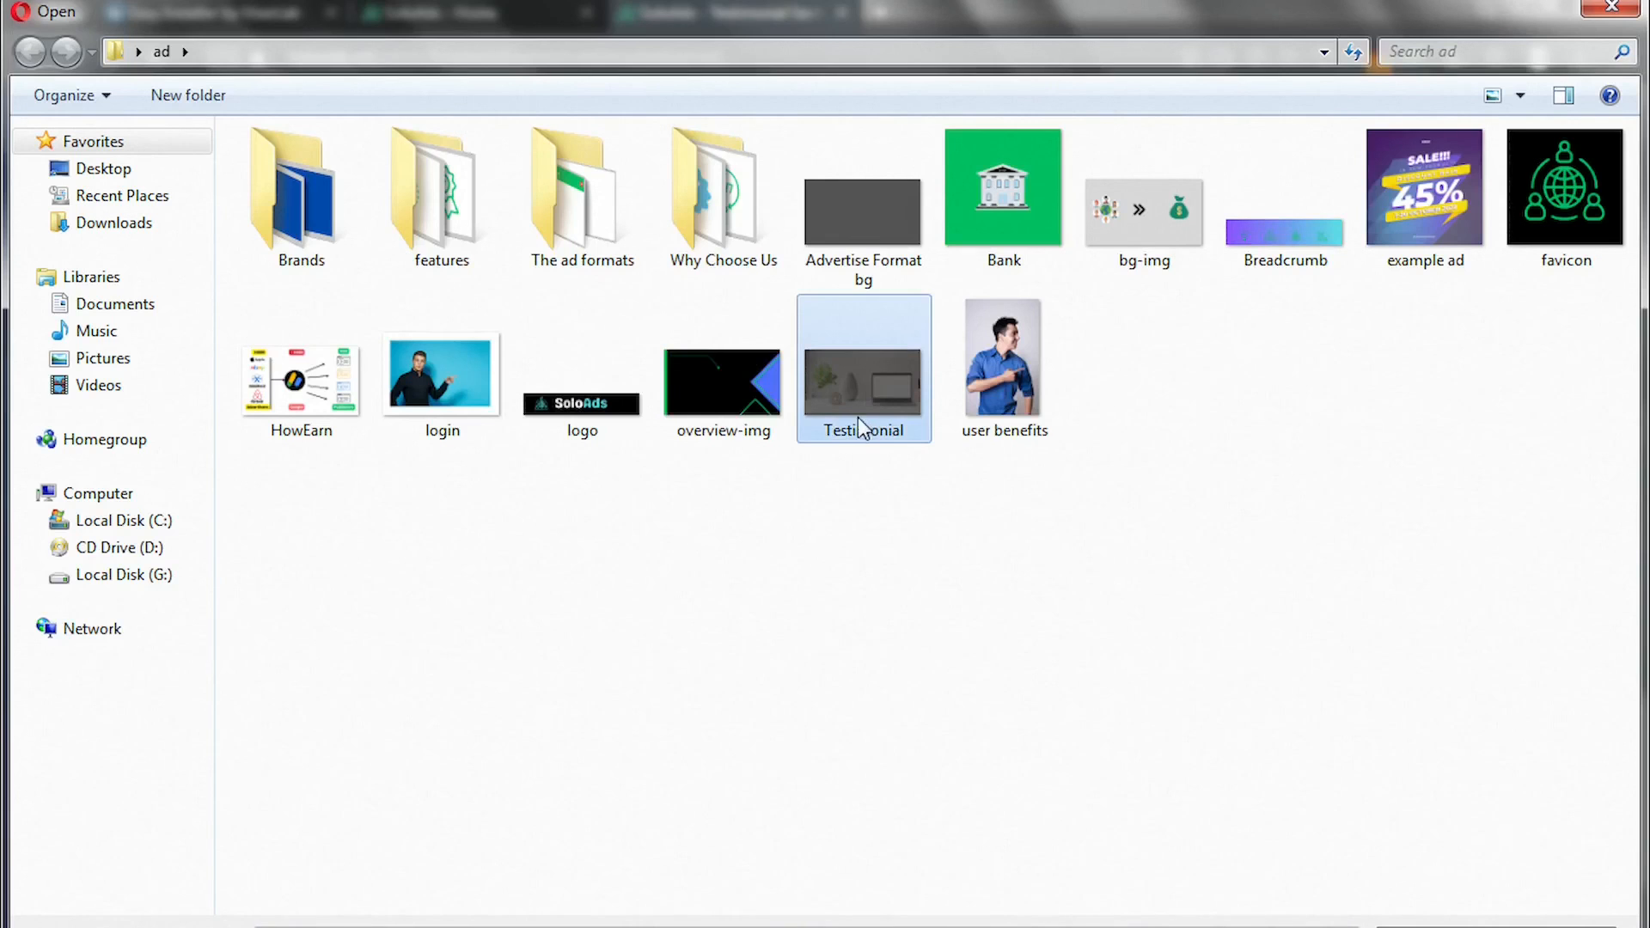
double_click(858, 416)
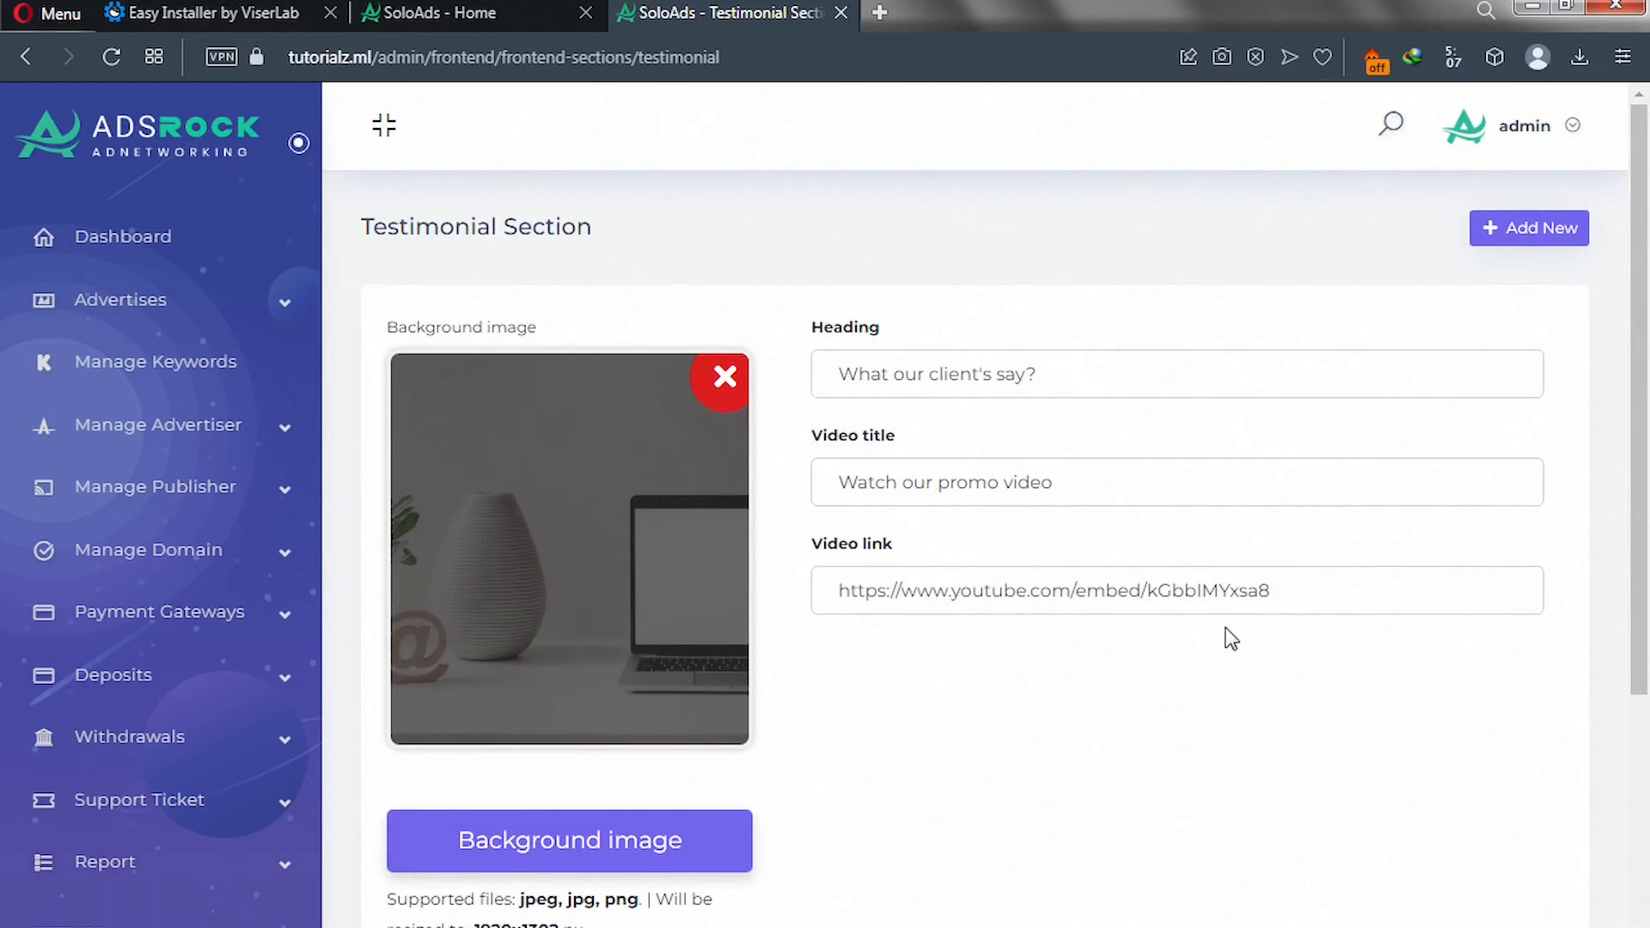
scroll(924, 714, "down", 5)
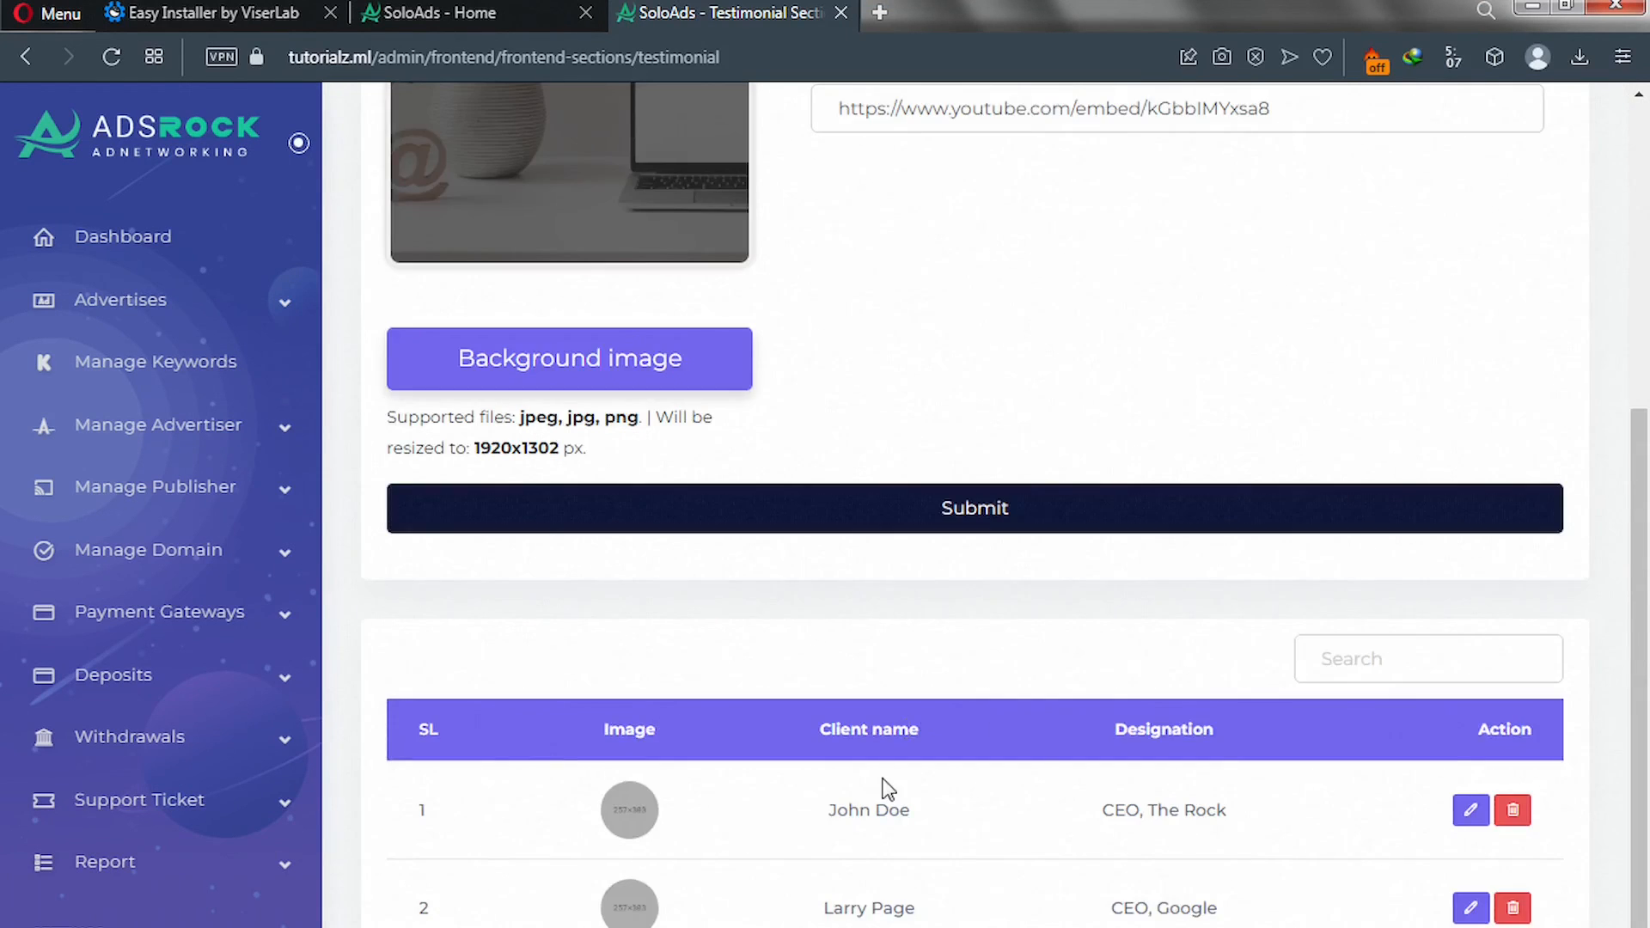
left_click(905, 530)
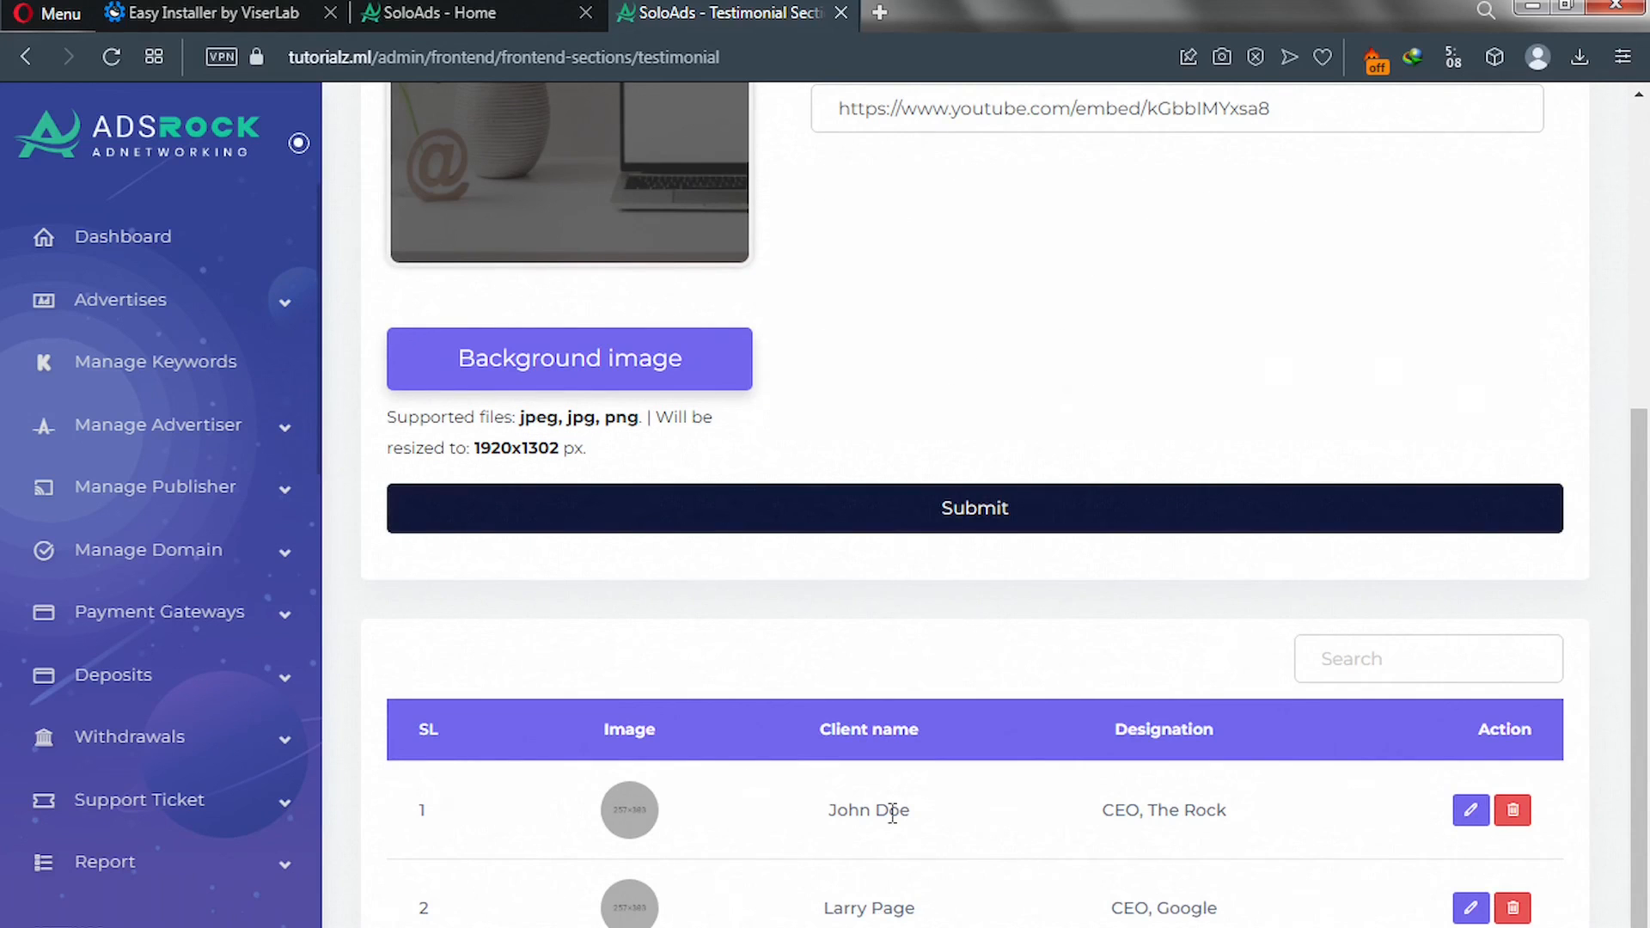
scroll(1065, 825, "up", 2)
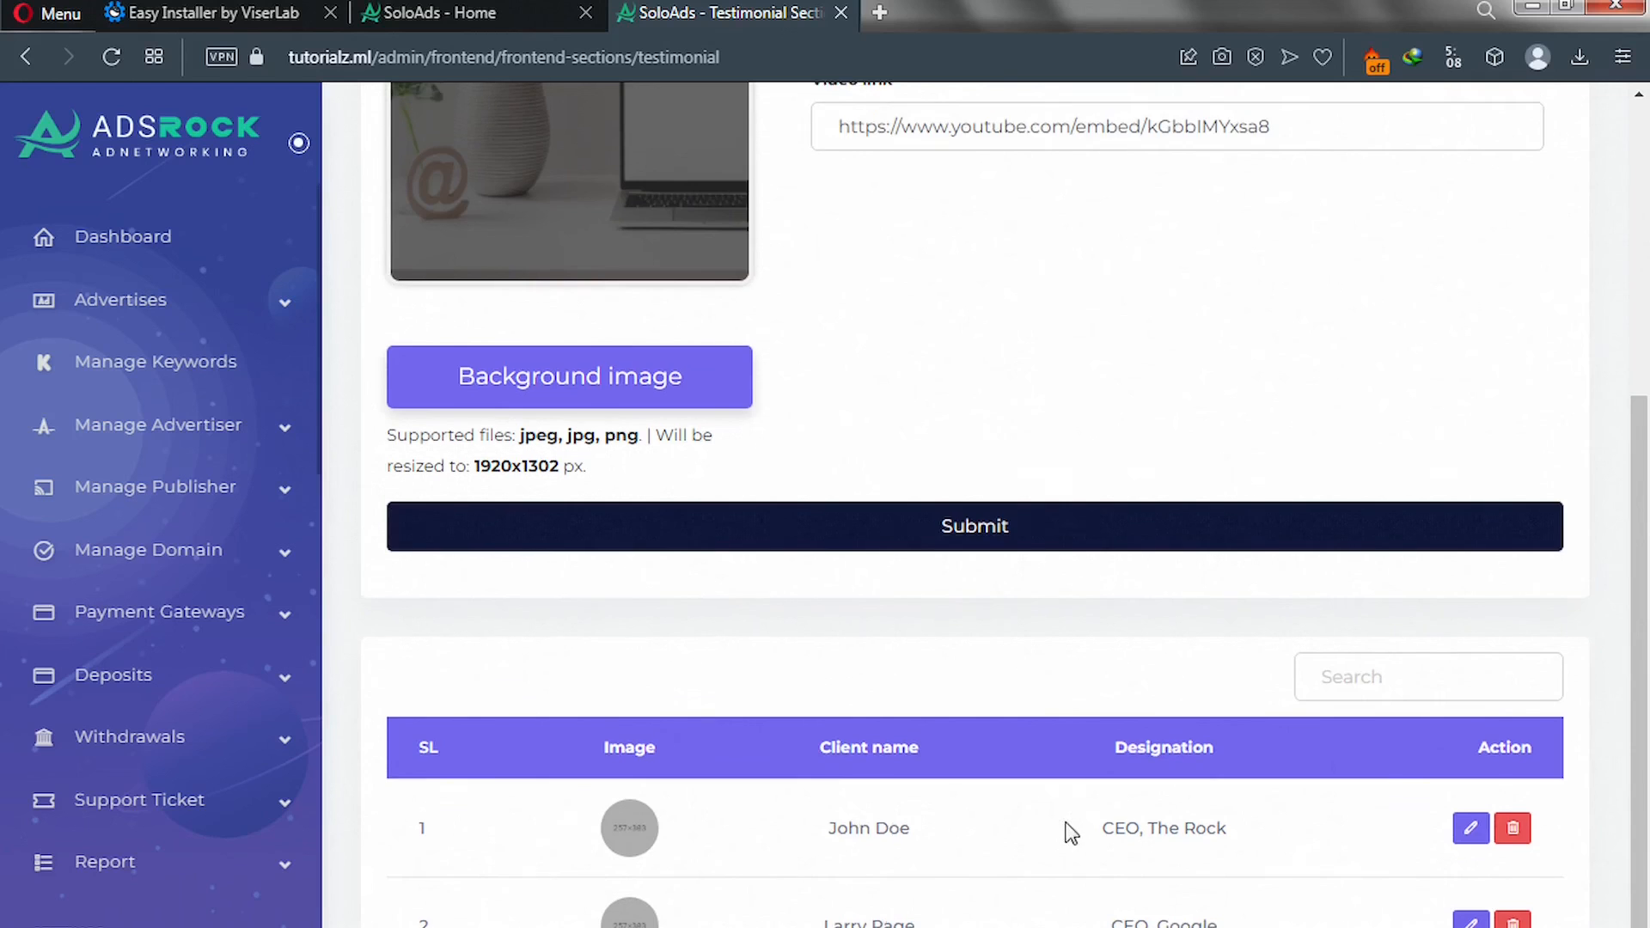
scroll(1061, 796, "up", 4)
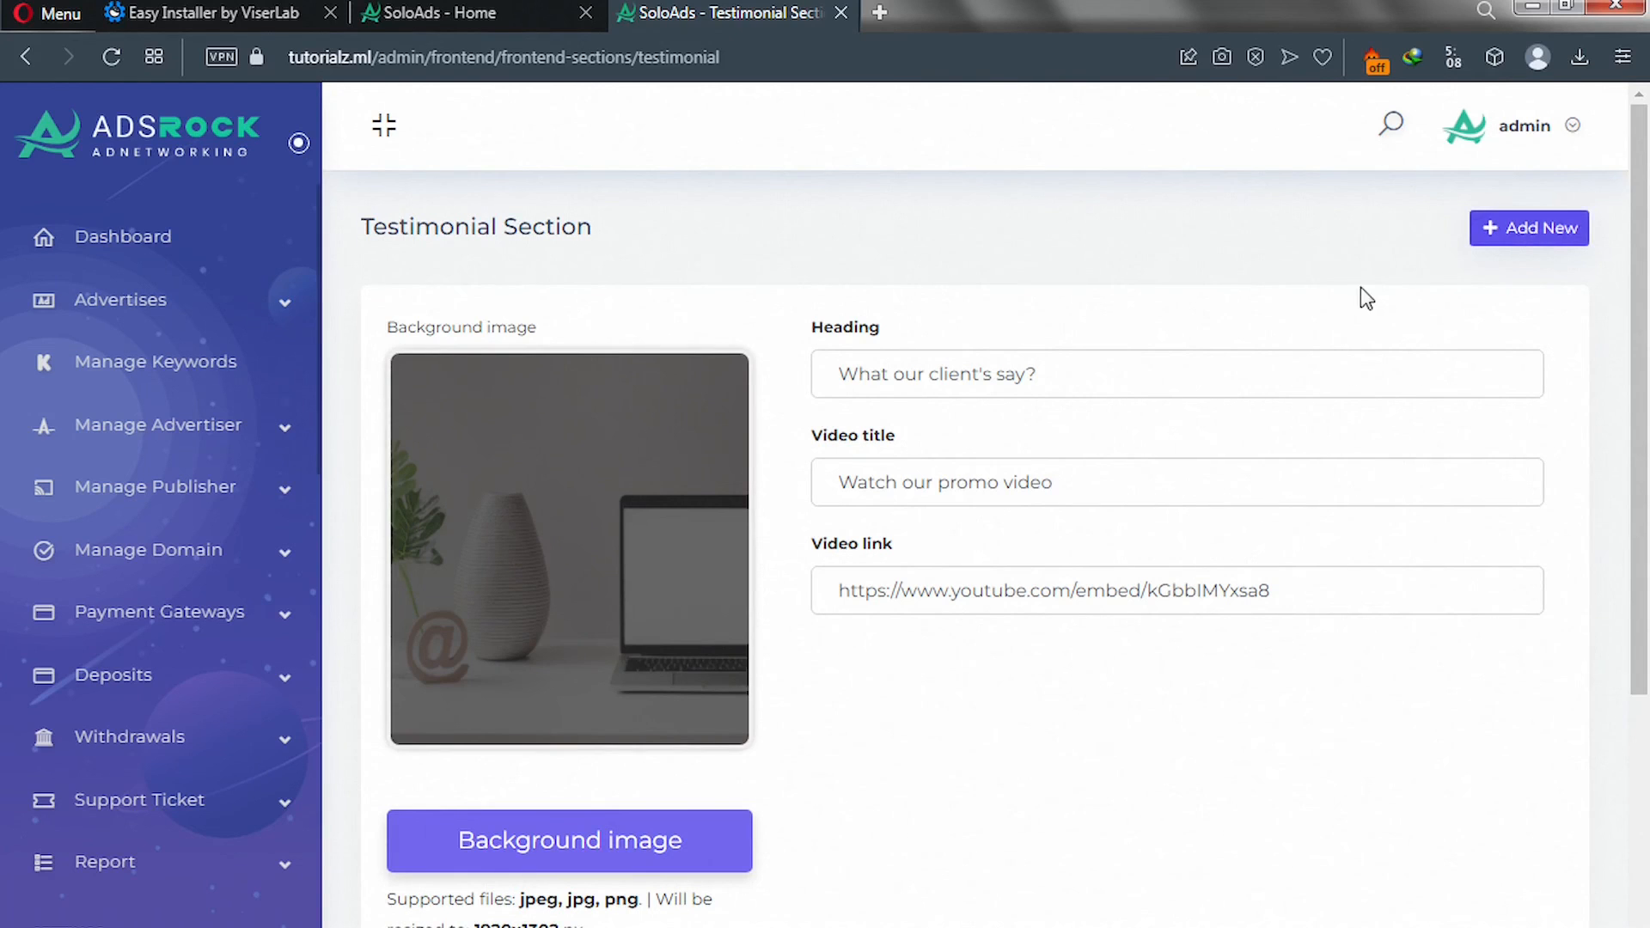
scroll(948, 696, "down", 5)
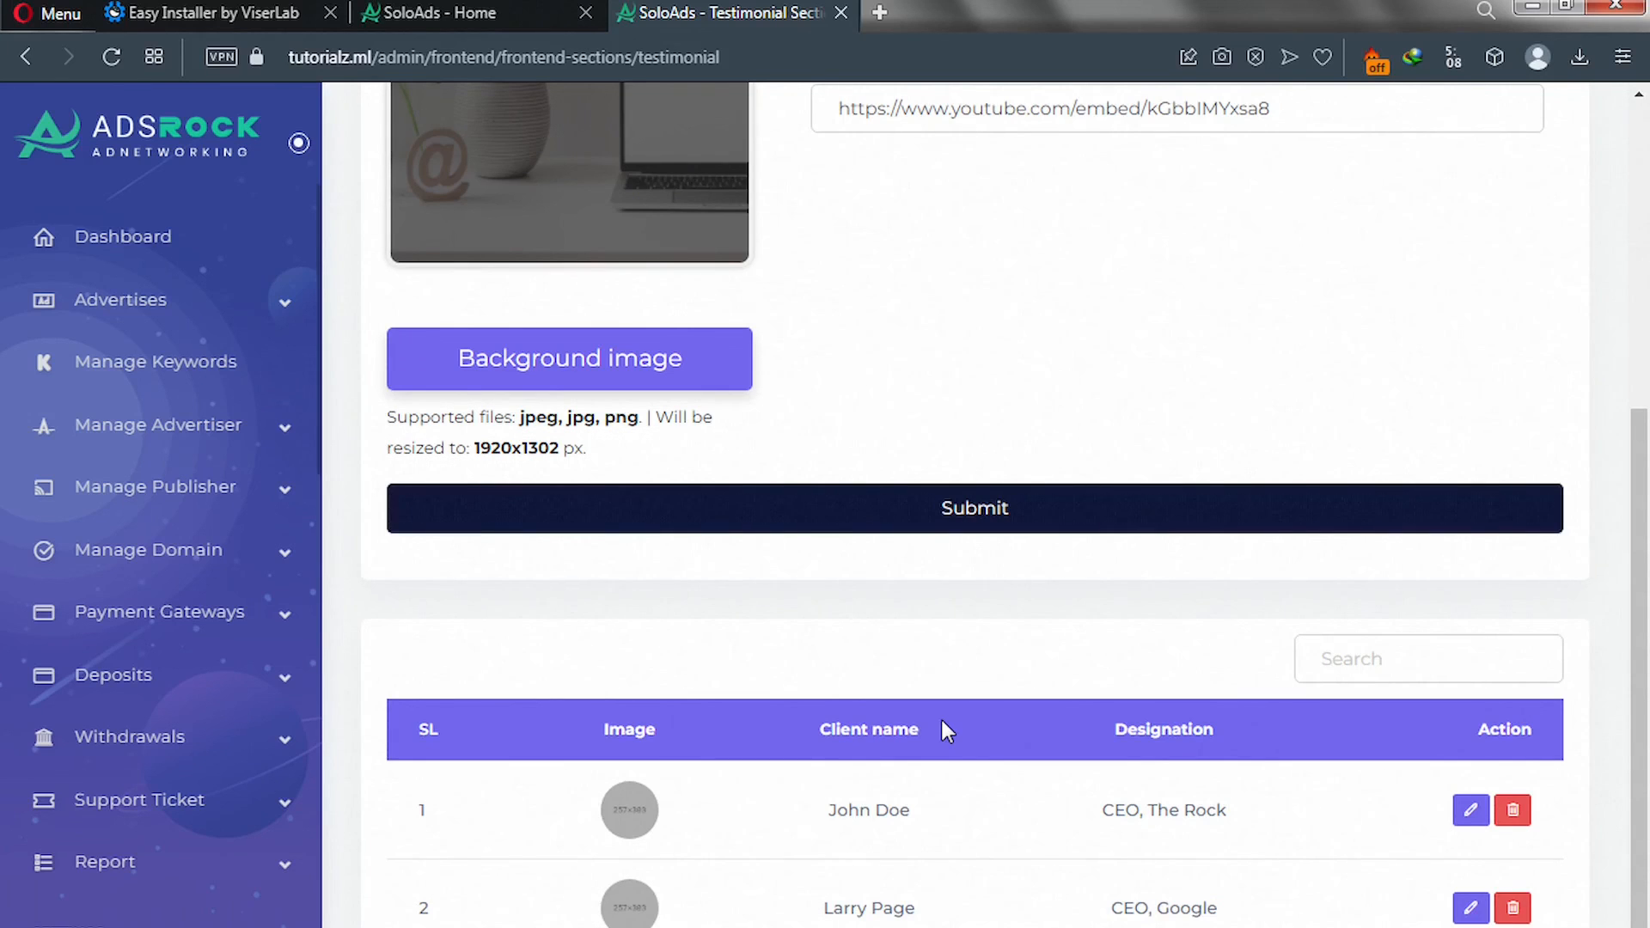
scroll(81, 671, "down", 15)
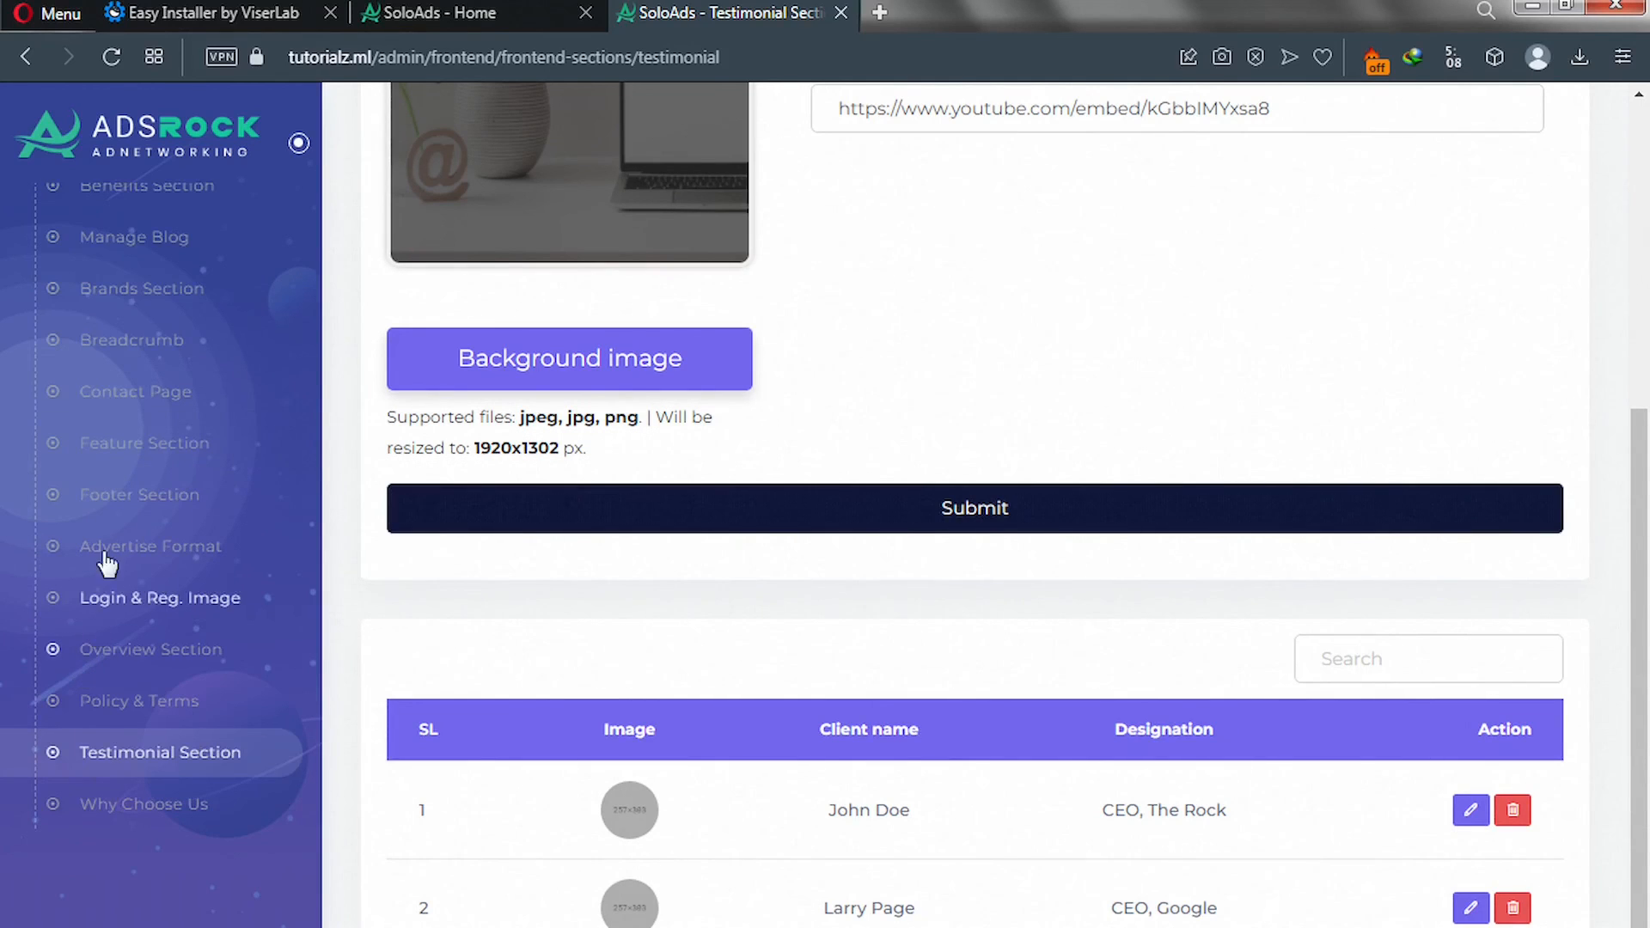
Give the first brand partner the Brand 3 logo from the Brands folder and update it.
left_click(133, 296)
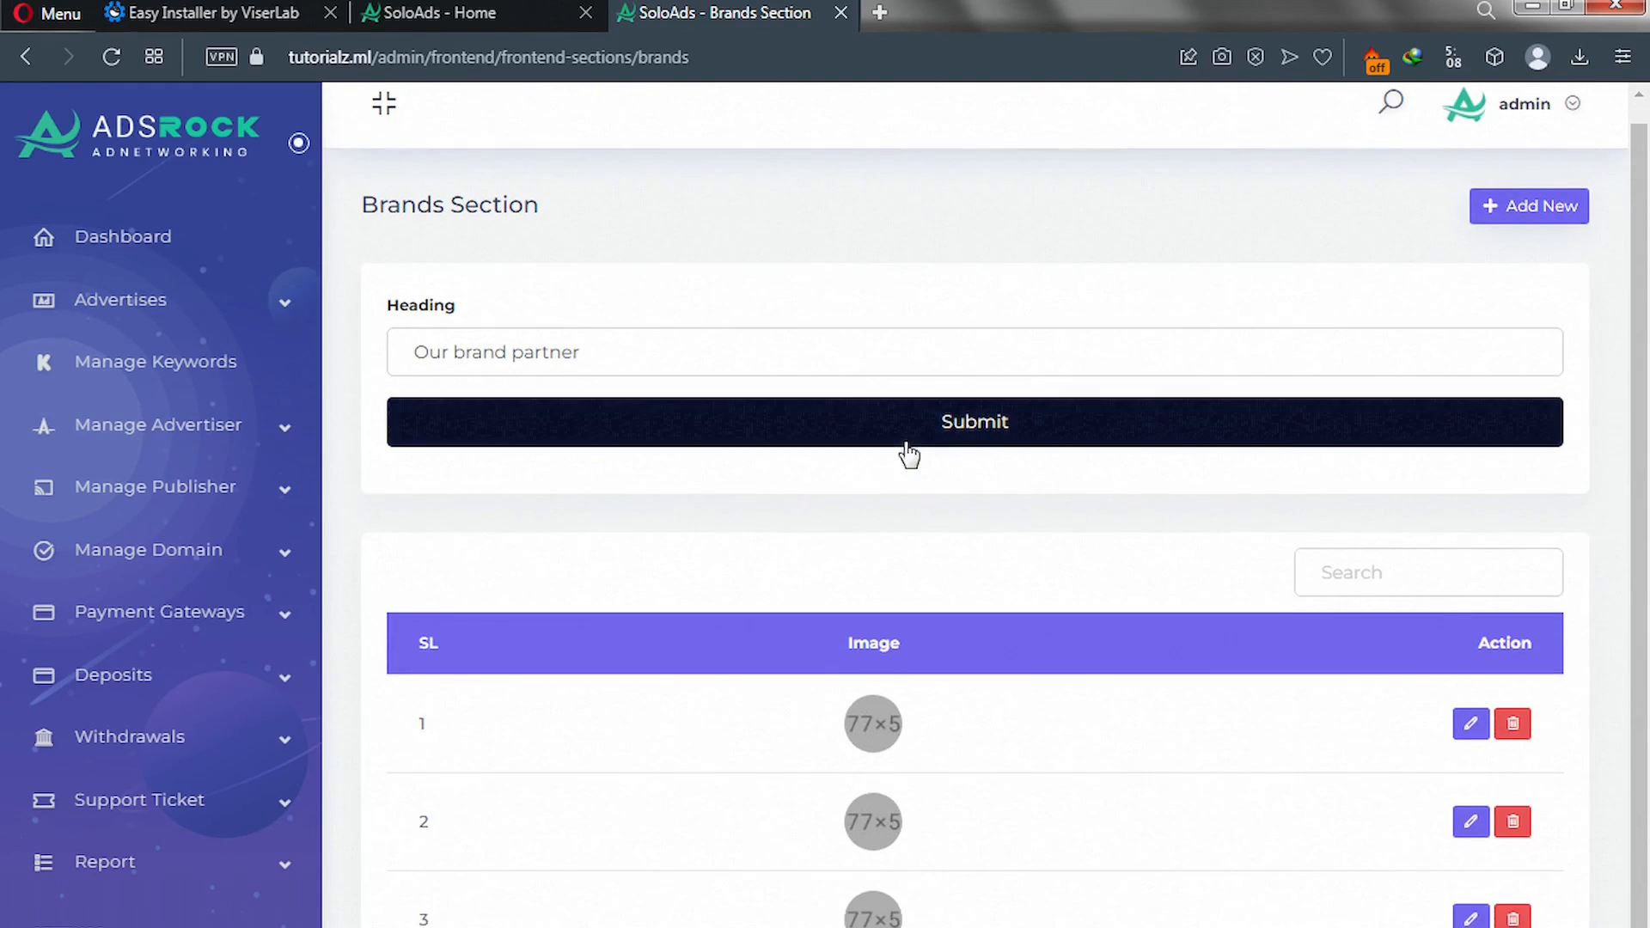
scroll(910, 449, "down", 1)
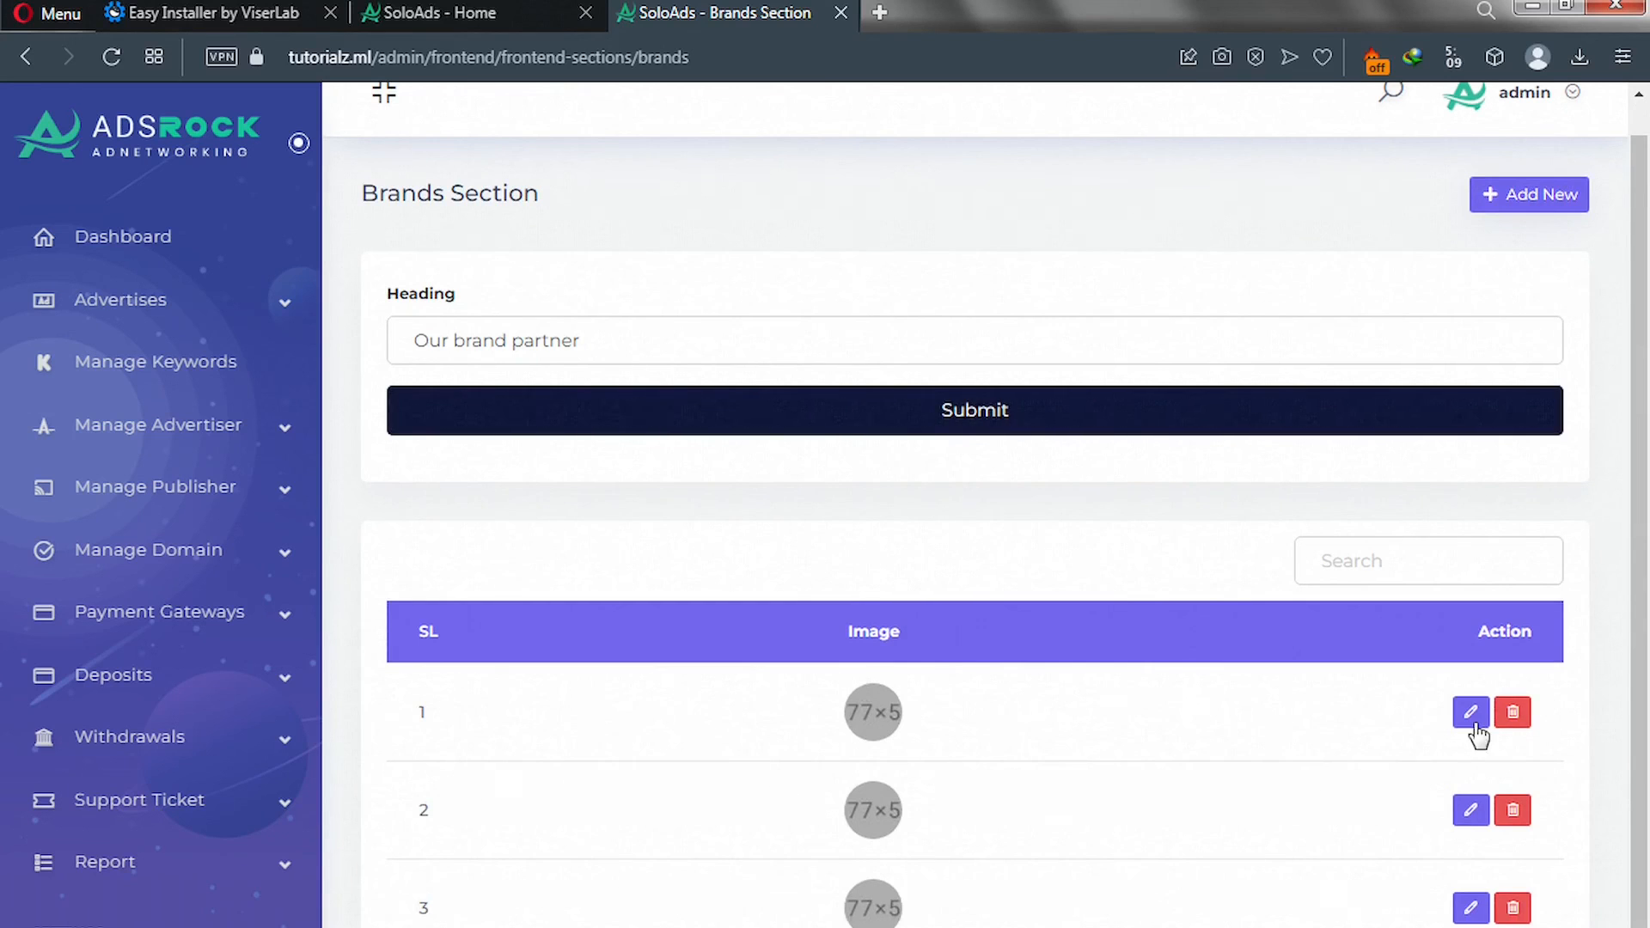
left_click(1472, 720)
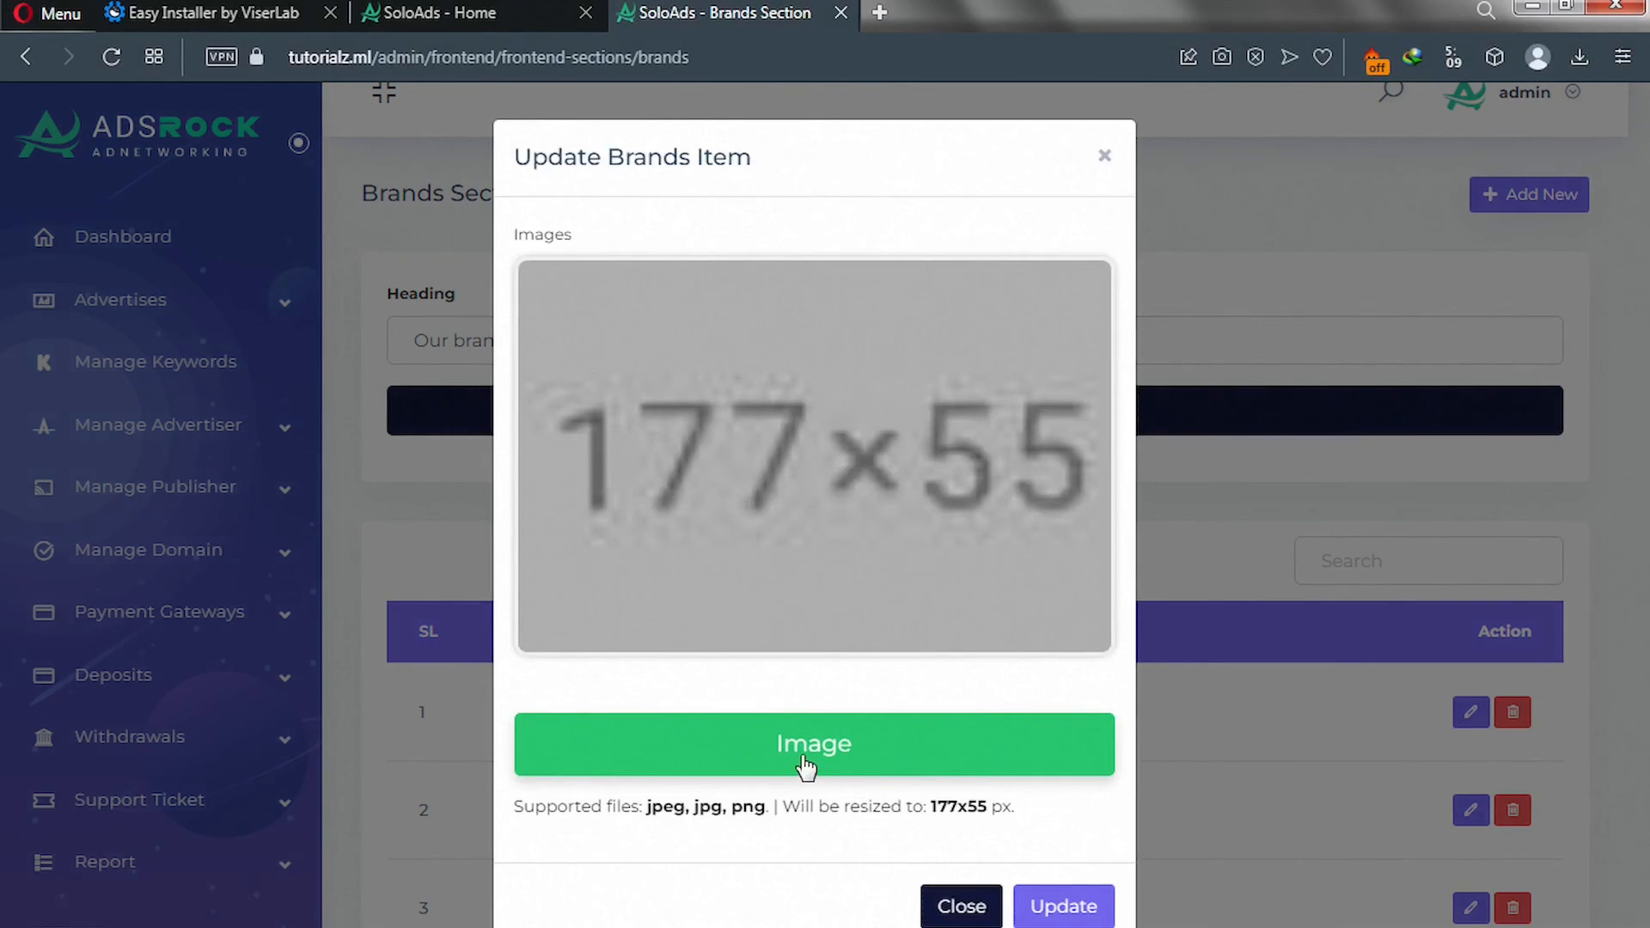
left_click(805, 768)
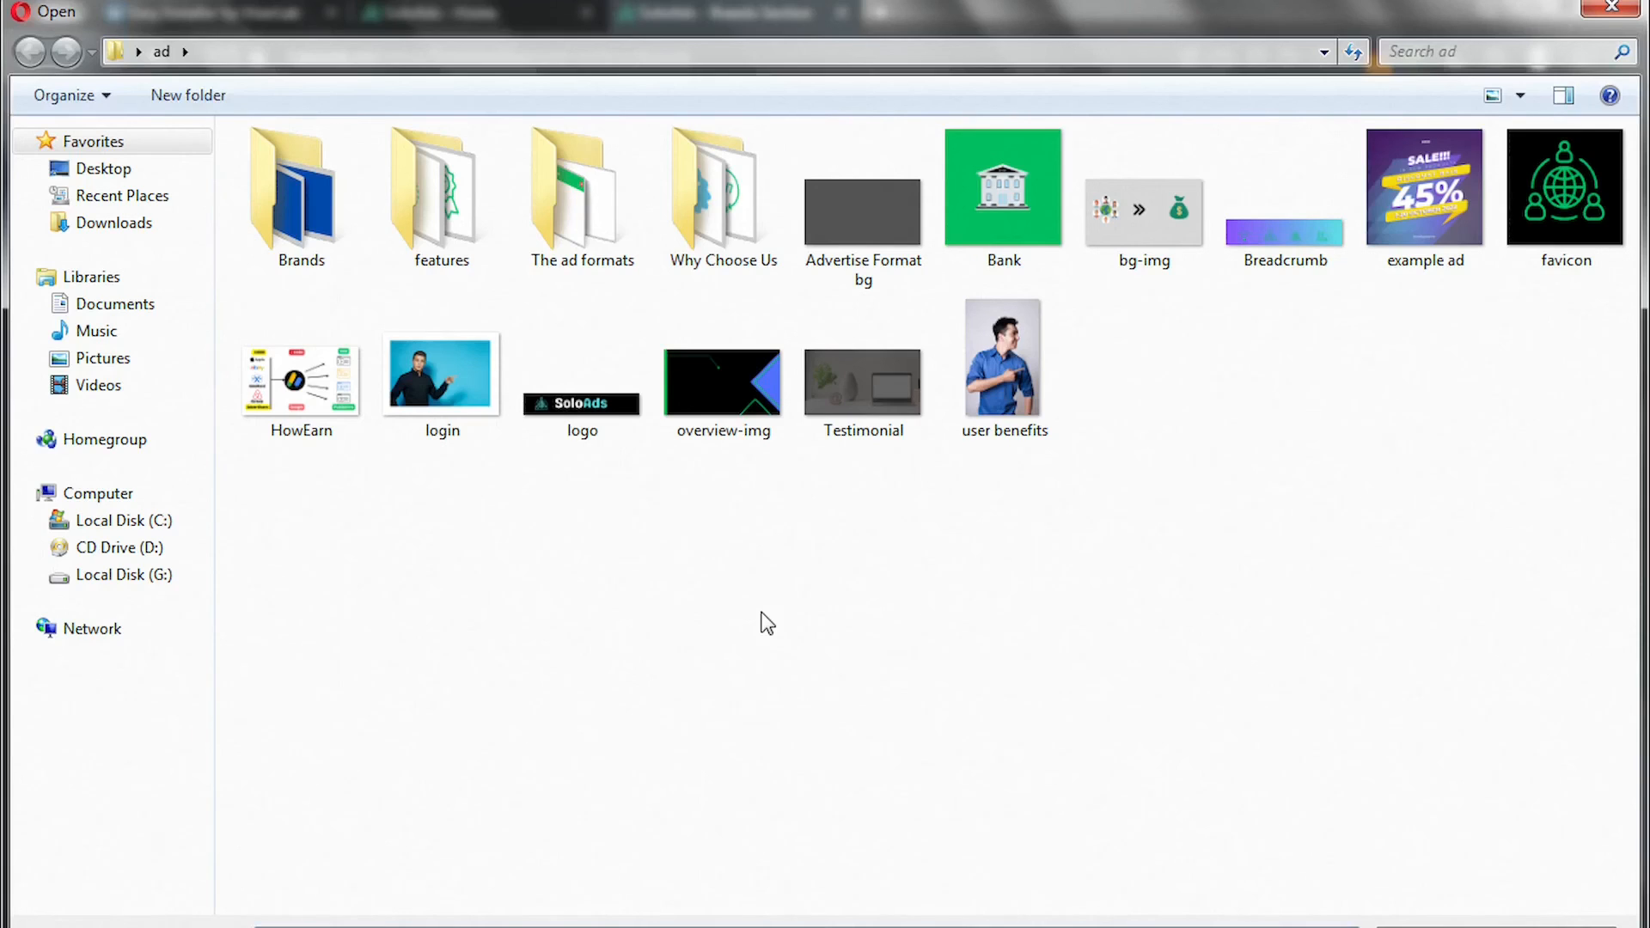
left_click(271, 219)
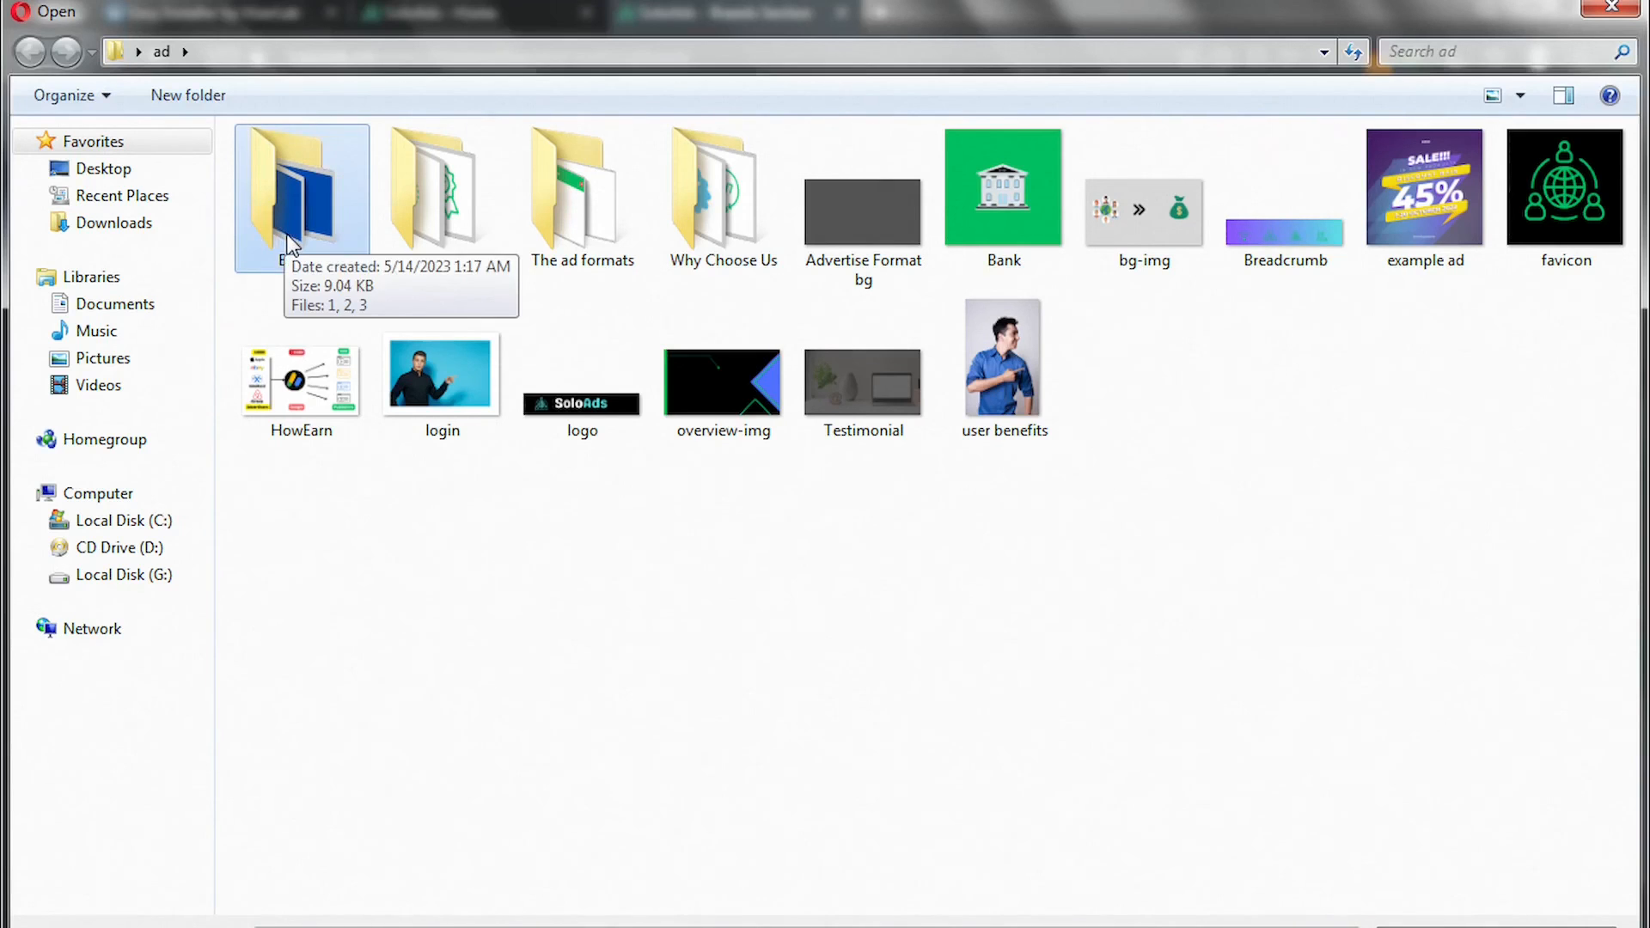
double_click(288, 241)
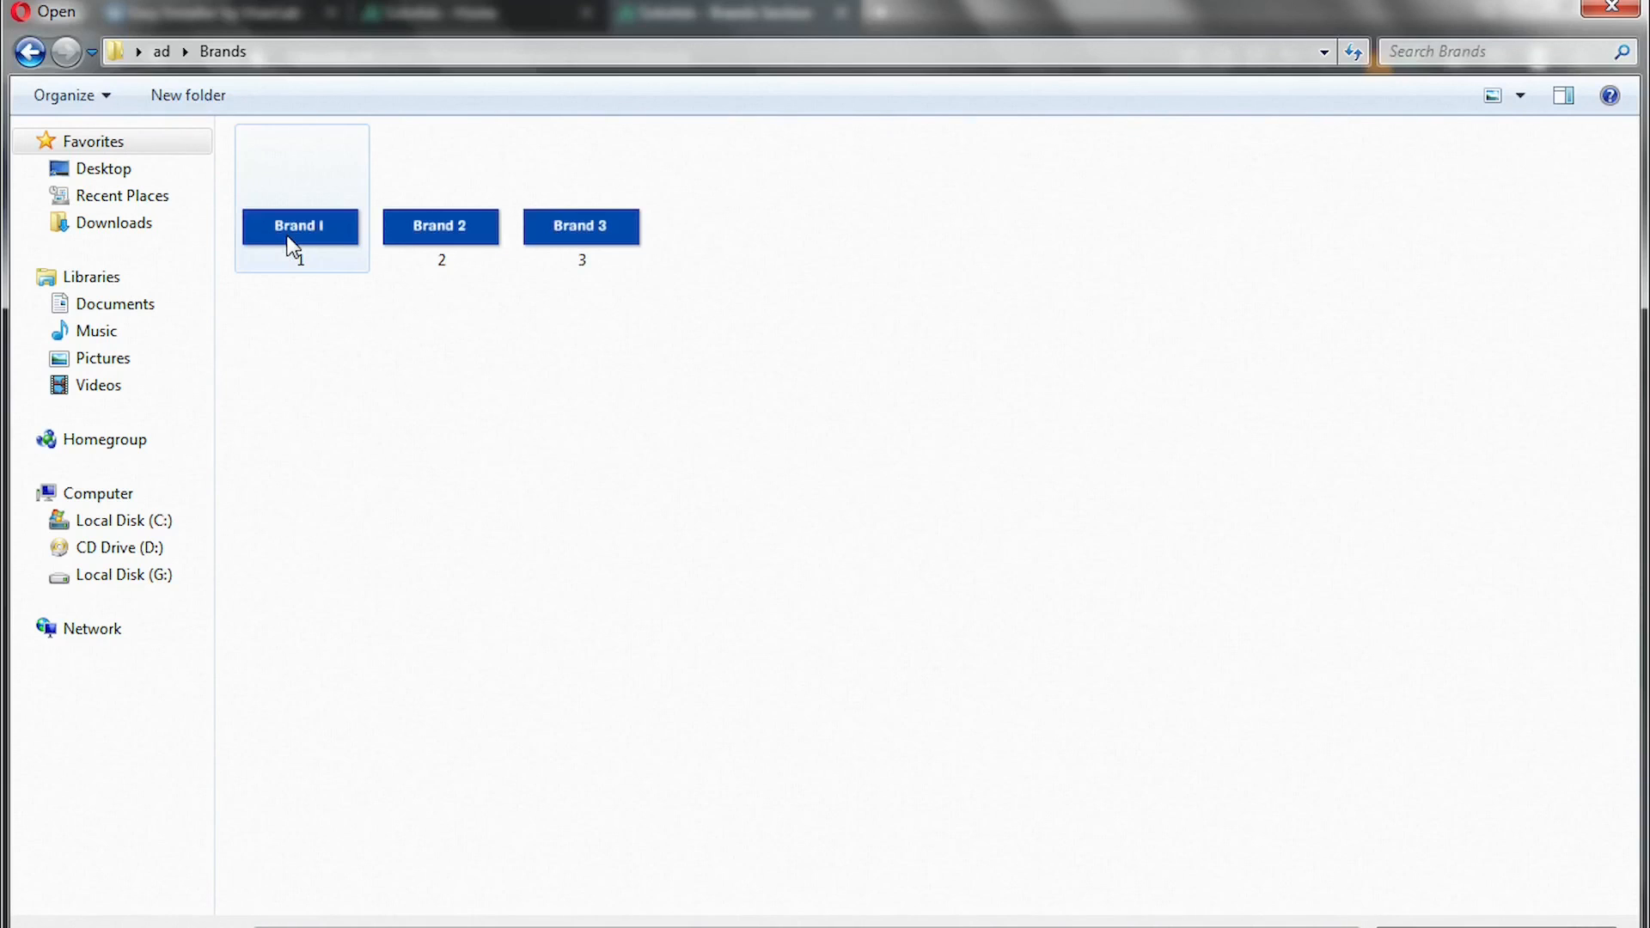
double_click(574, 256)
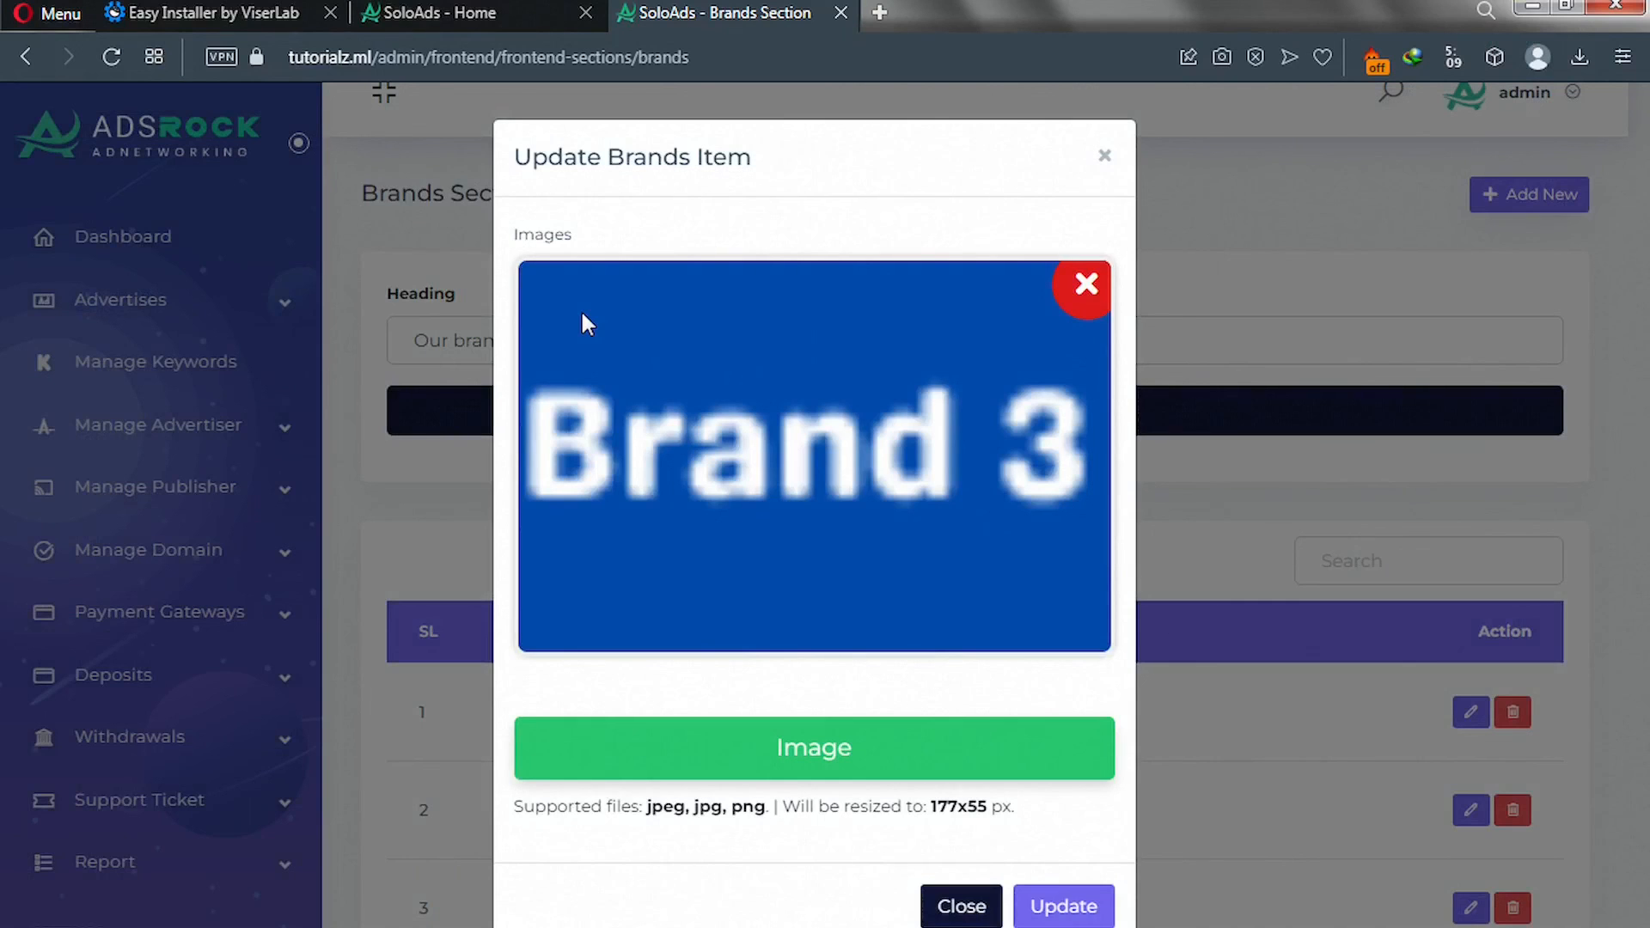
left_click(1072, 911)
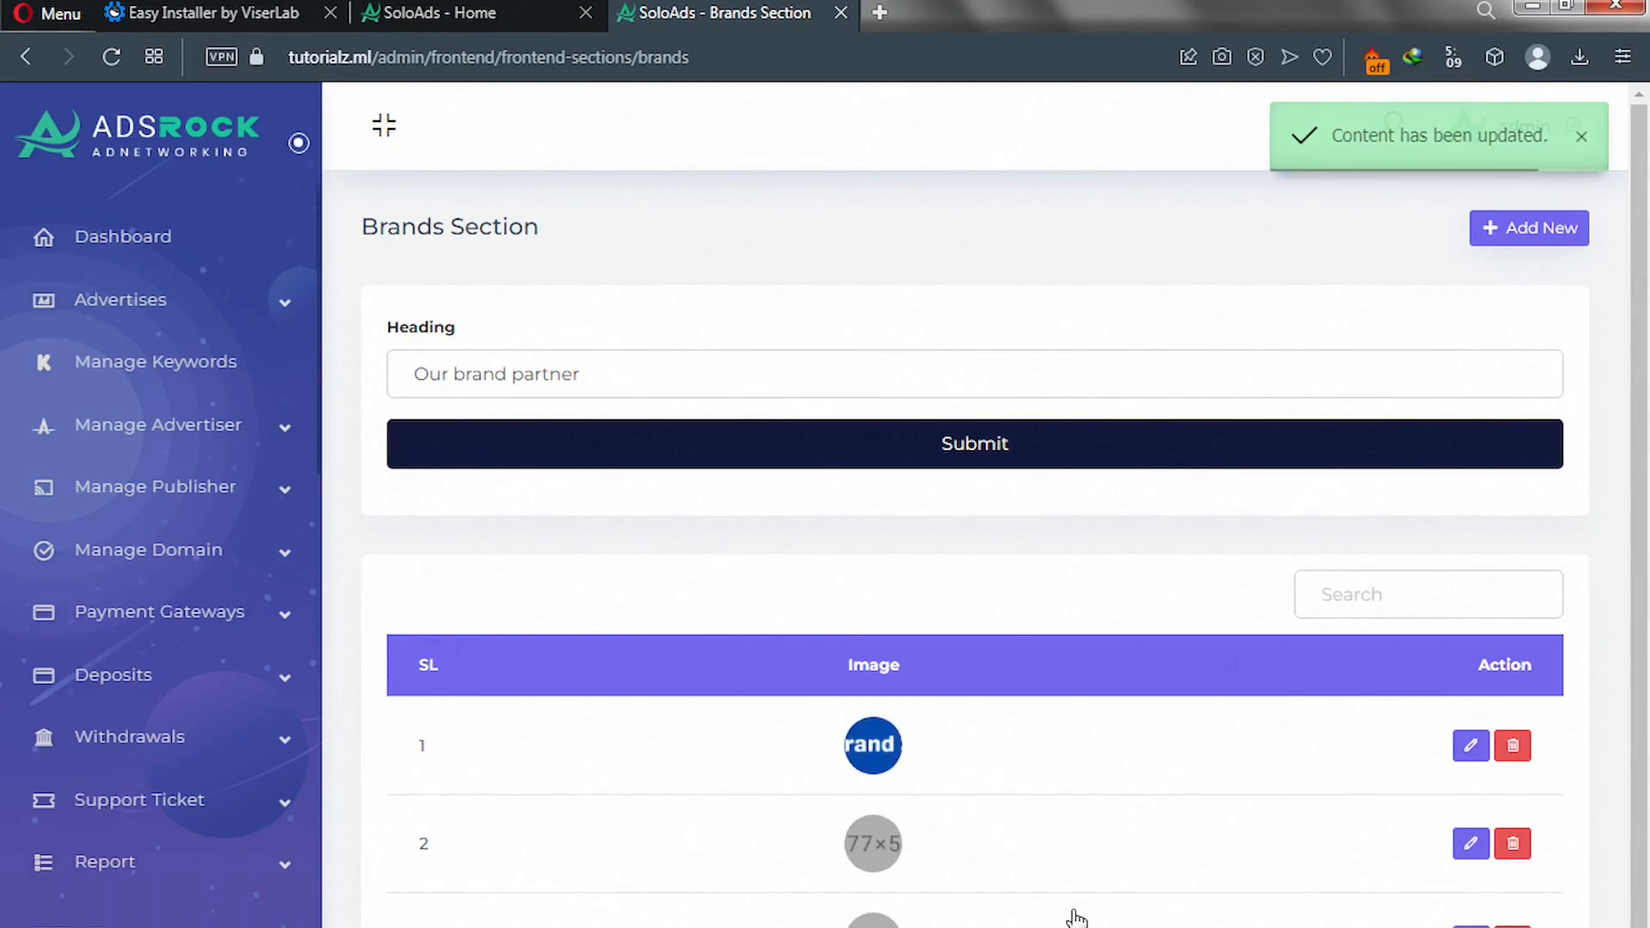
scroll(1081, 902, "down", 1)
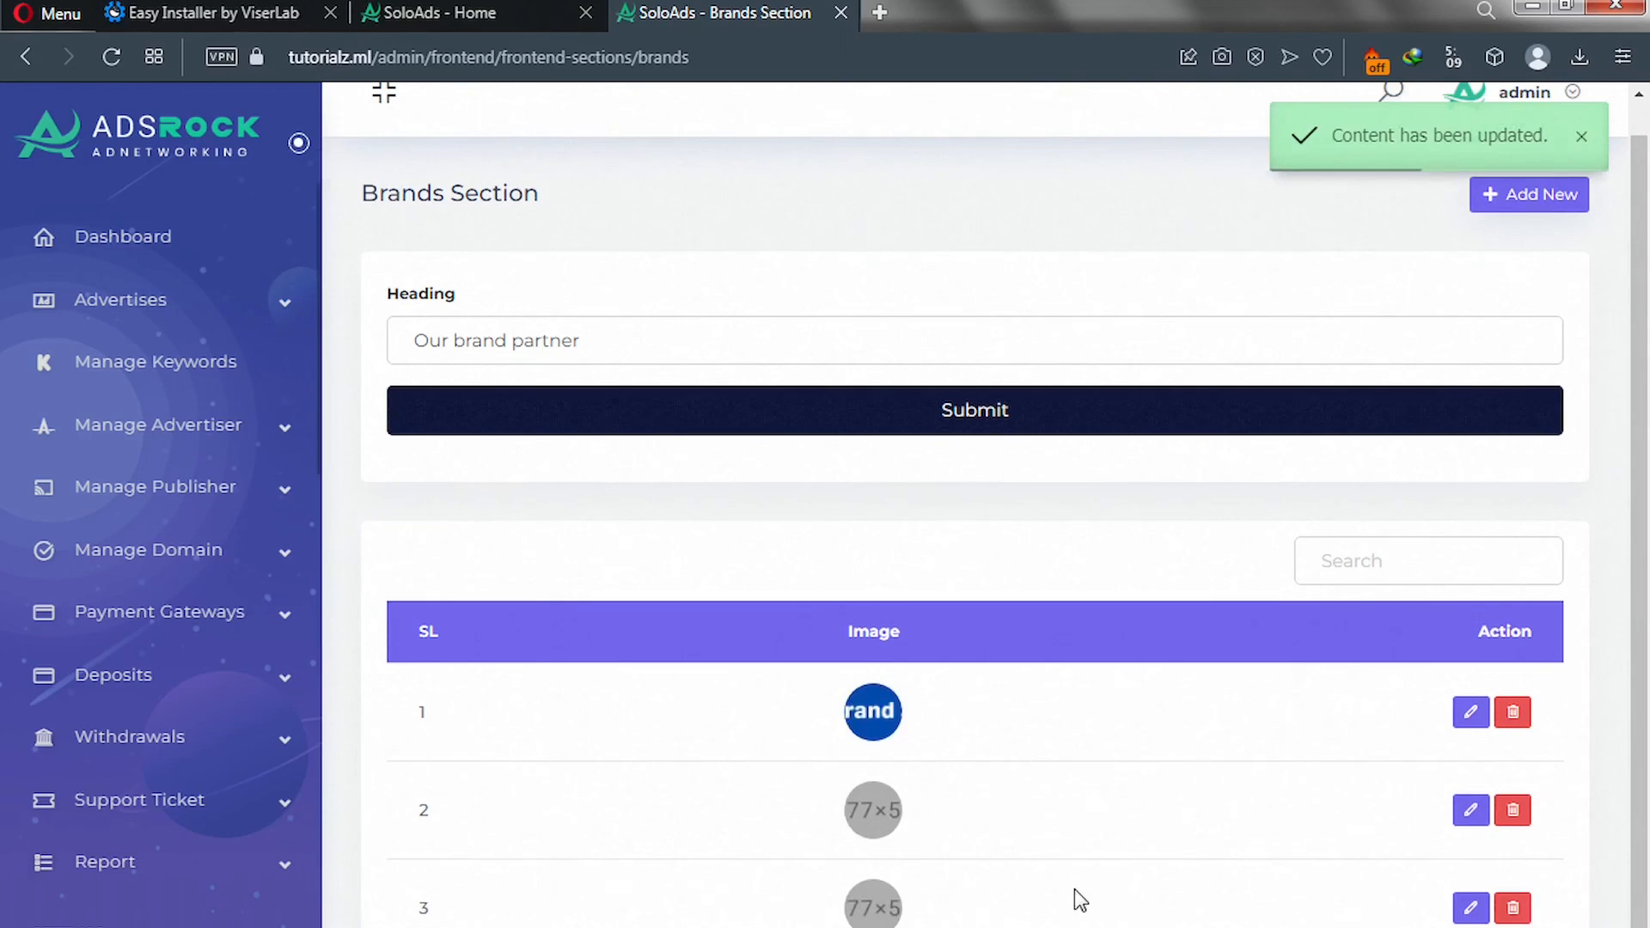
Give the second brand partner the Brand 2 logo and update it.
left_click(1470, 811)
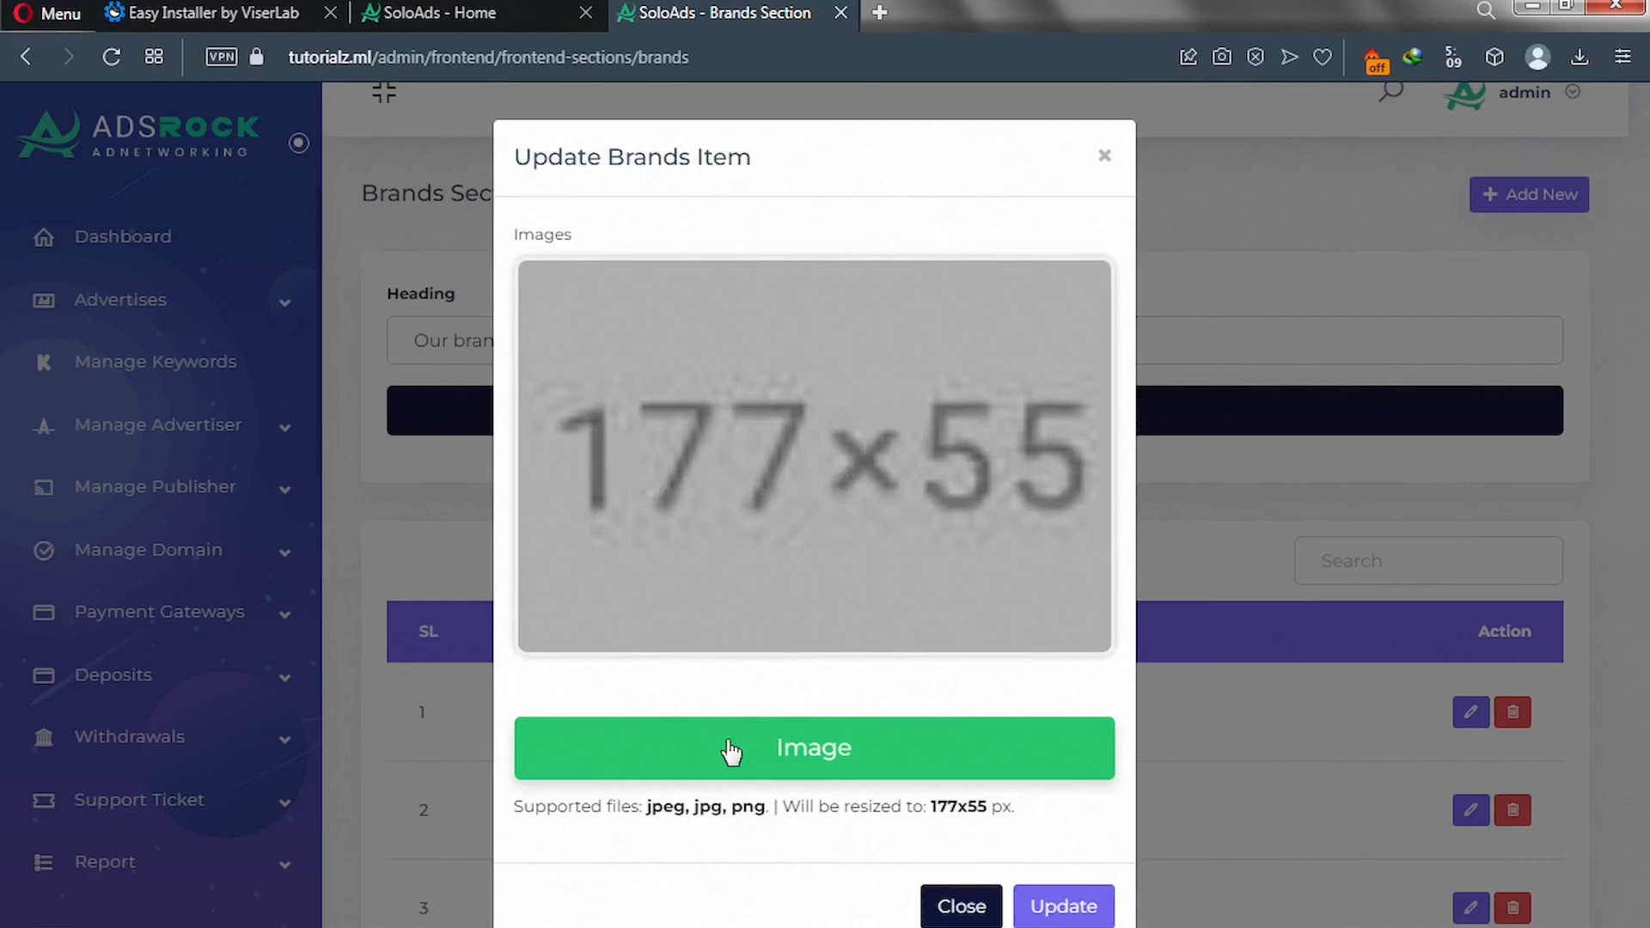
left_click(731, 768)
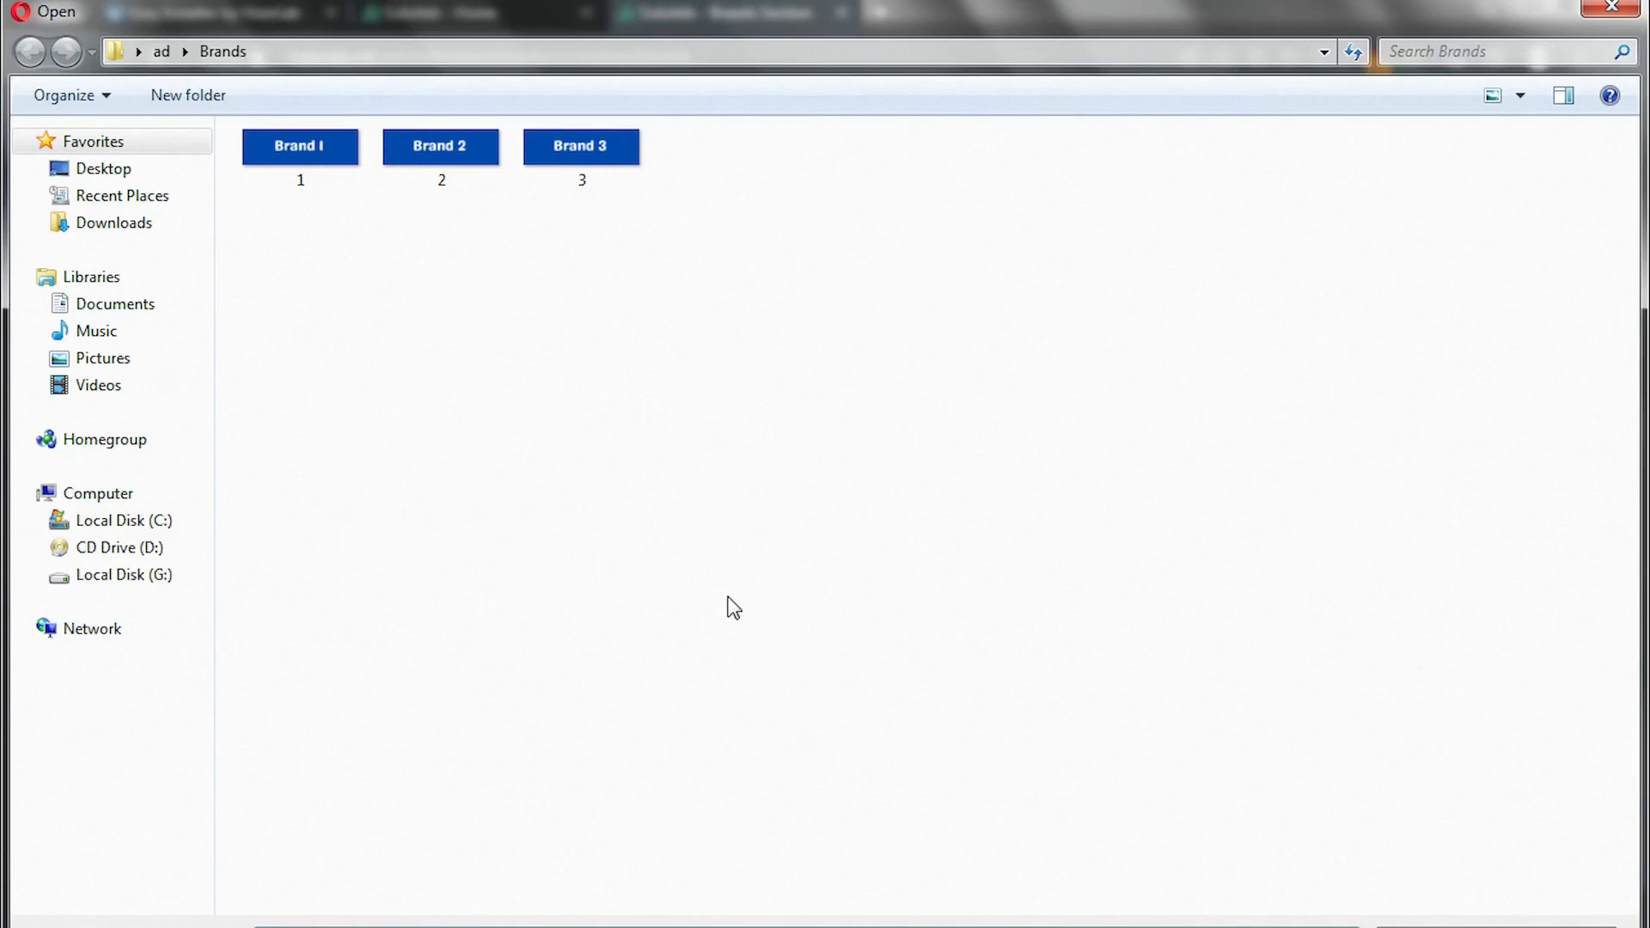
double_click(415, 165)
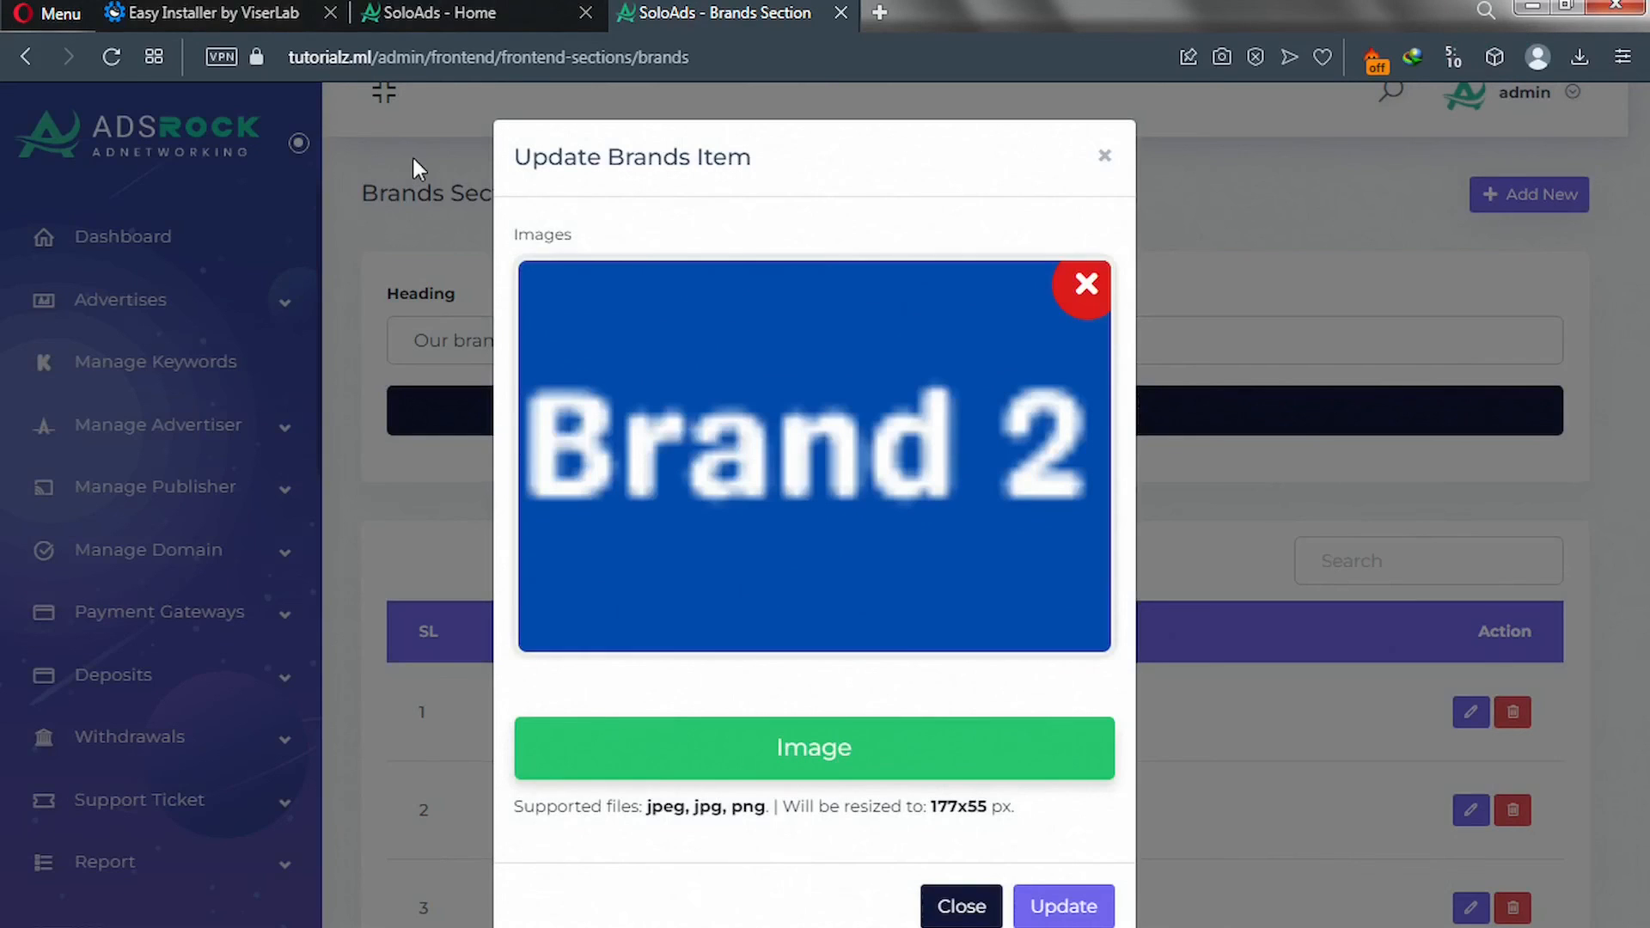
left_click(1065, 915)
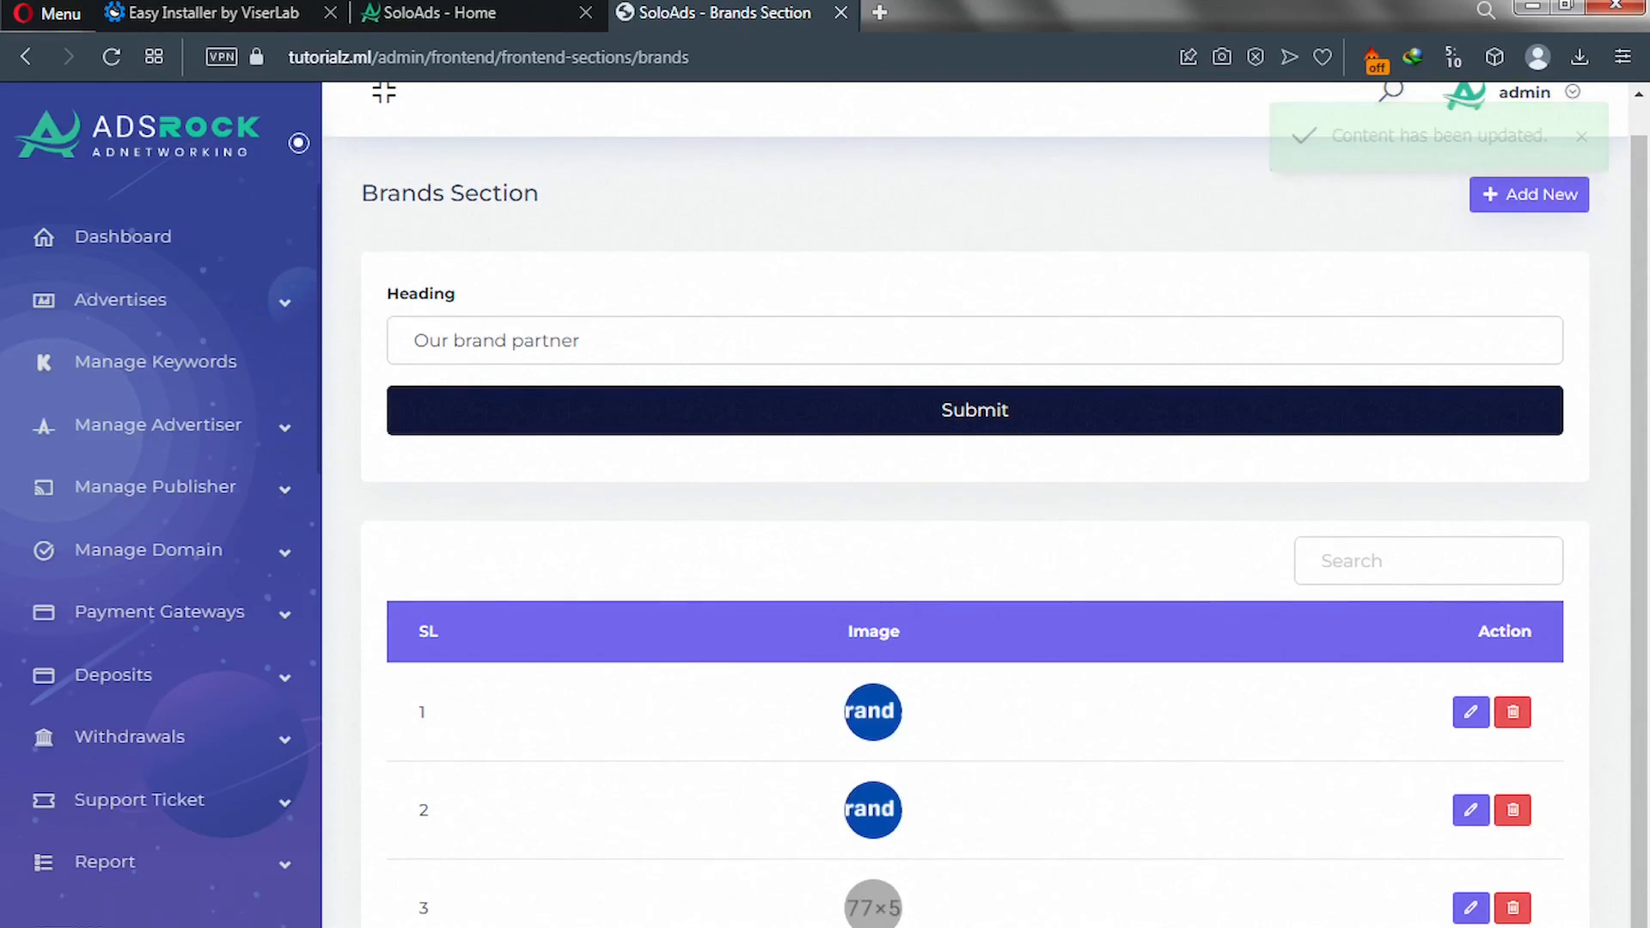
Give the third brand partner the Brand 1 logo and update it.
left_click(1470, 907)
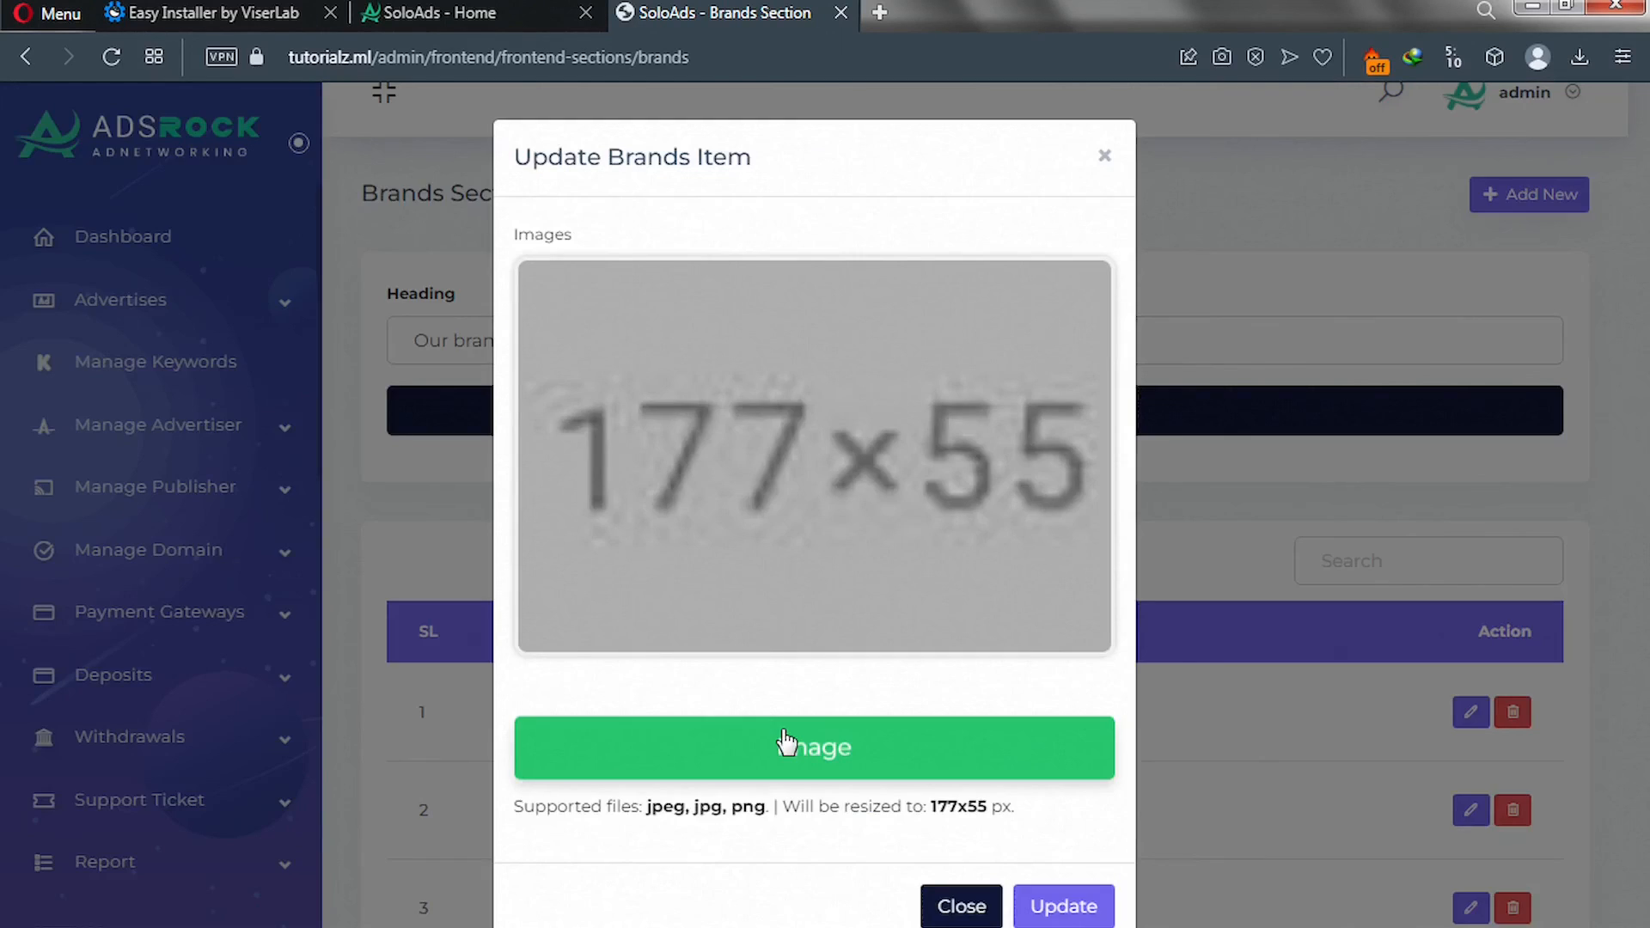
left_click(784, 744)
double_click(292, 164)
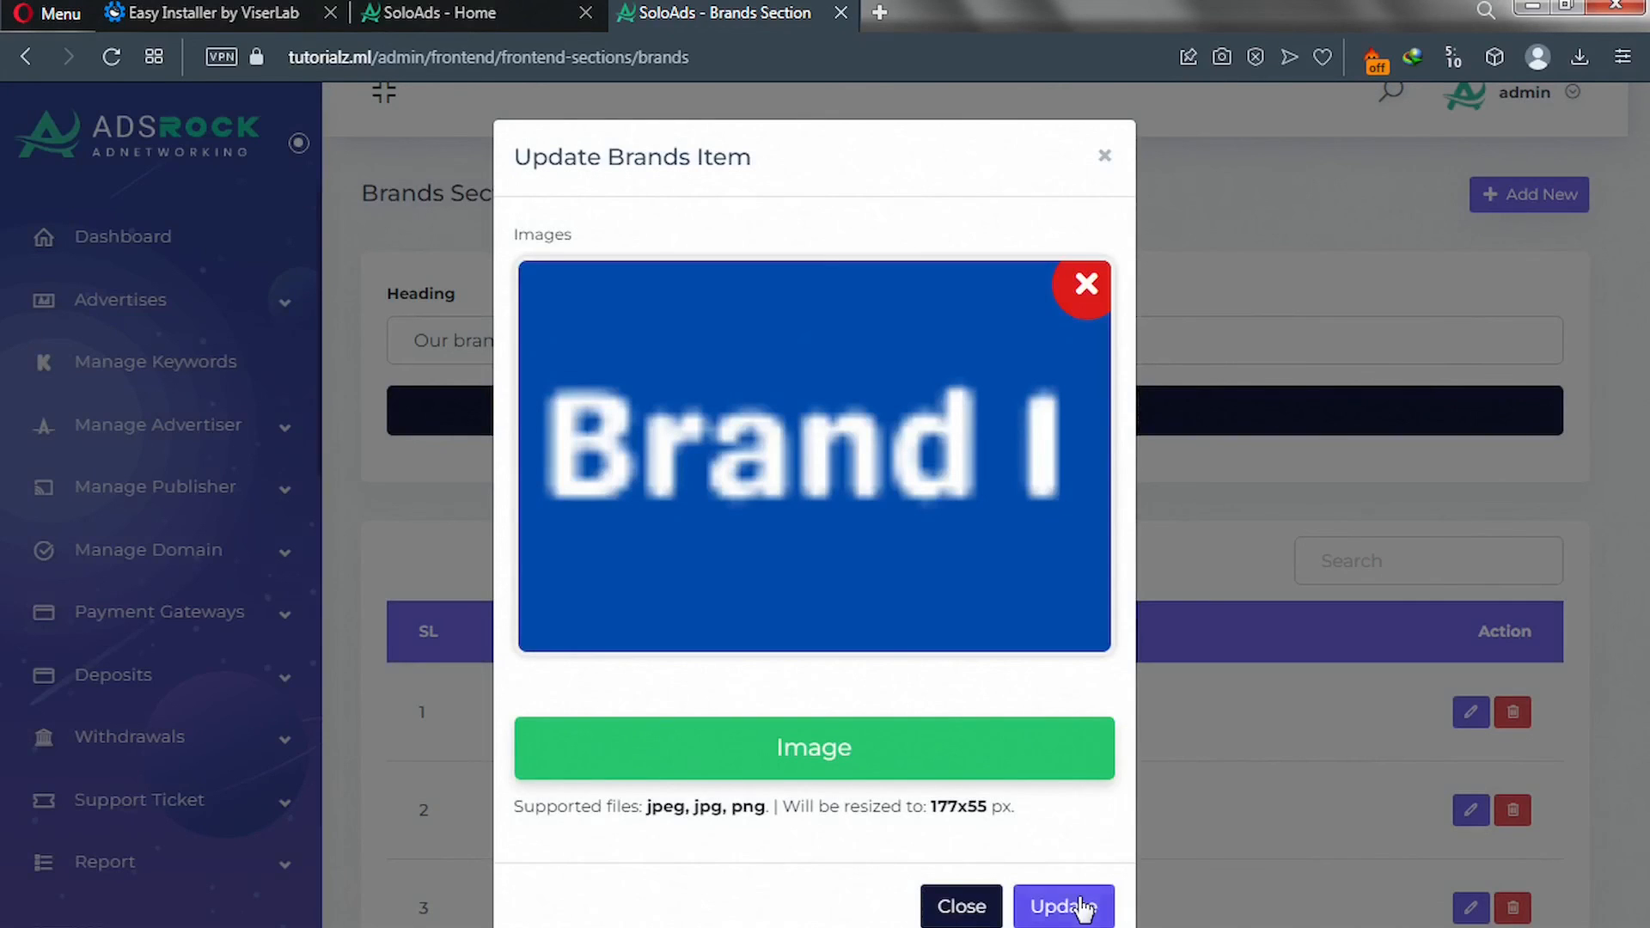
left_click(1084, 909)
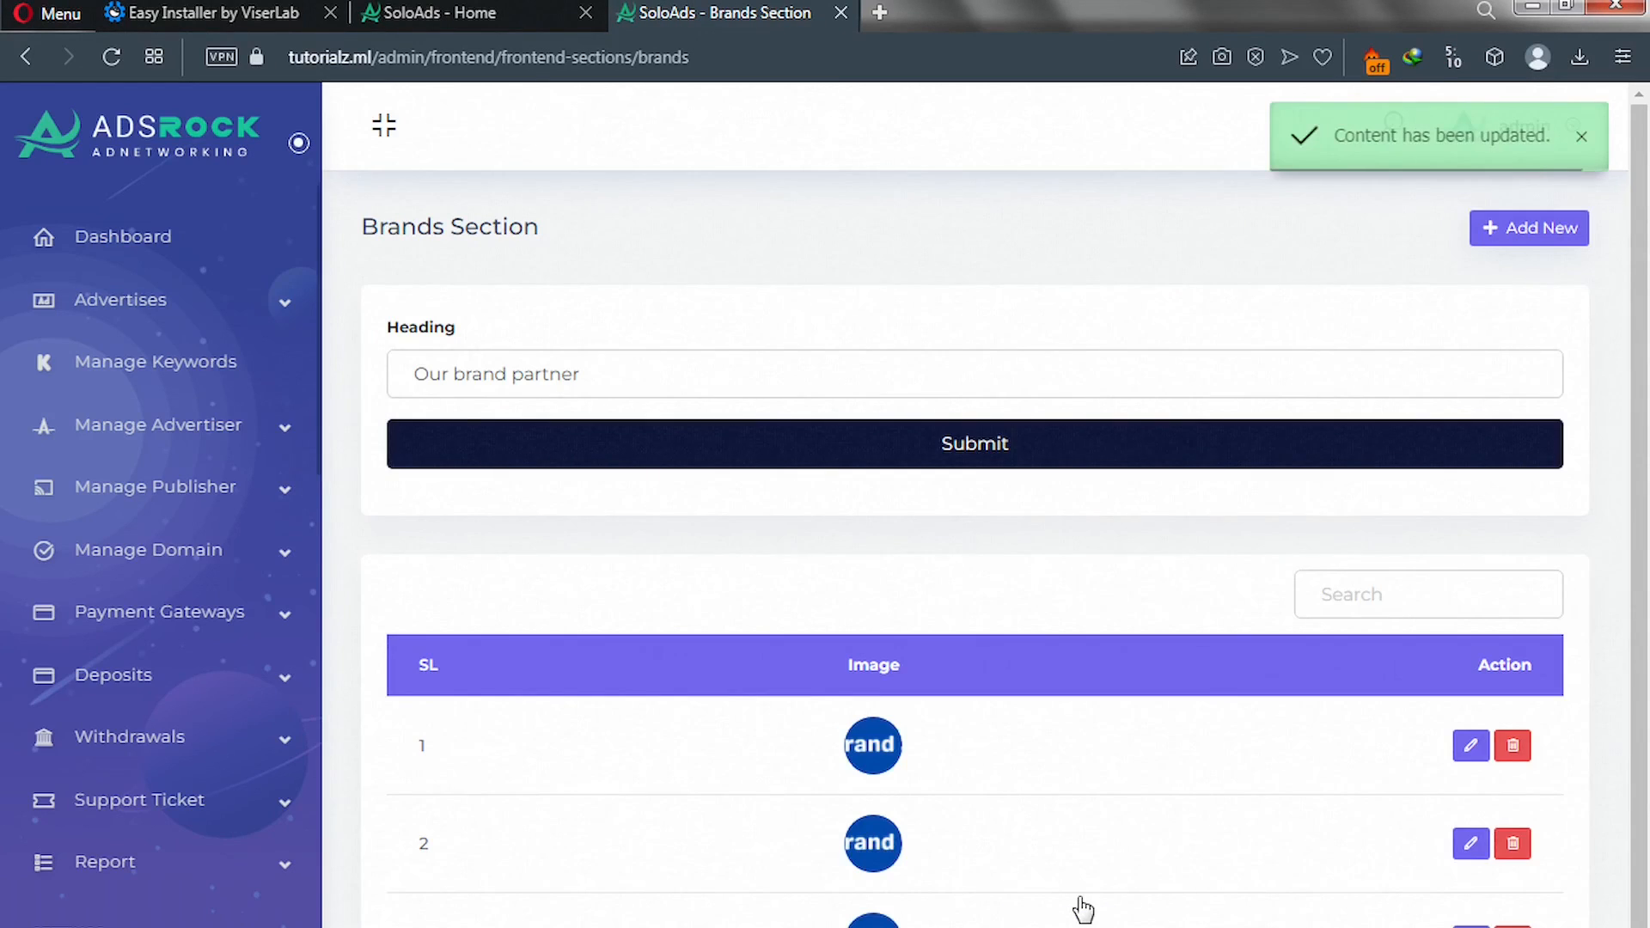
scroll(829, 859, "down", 1)
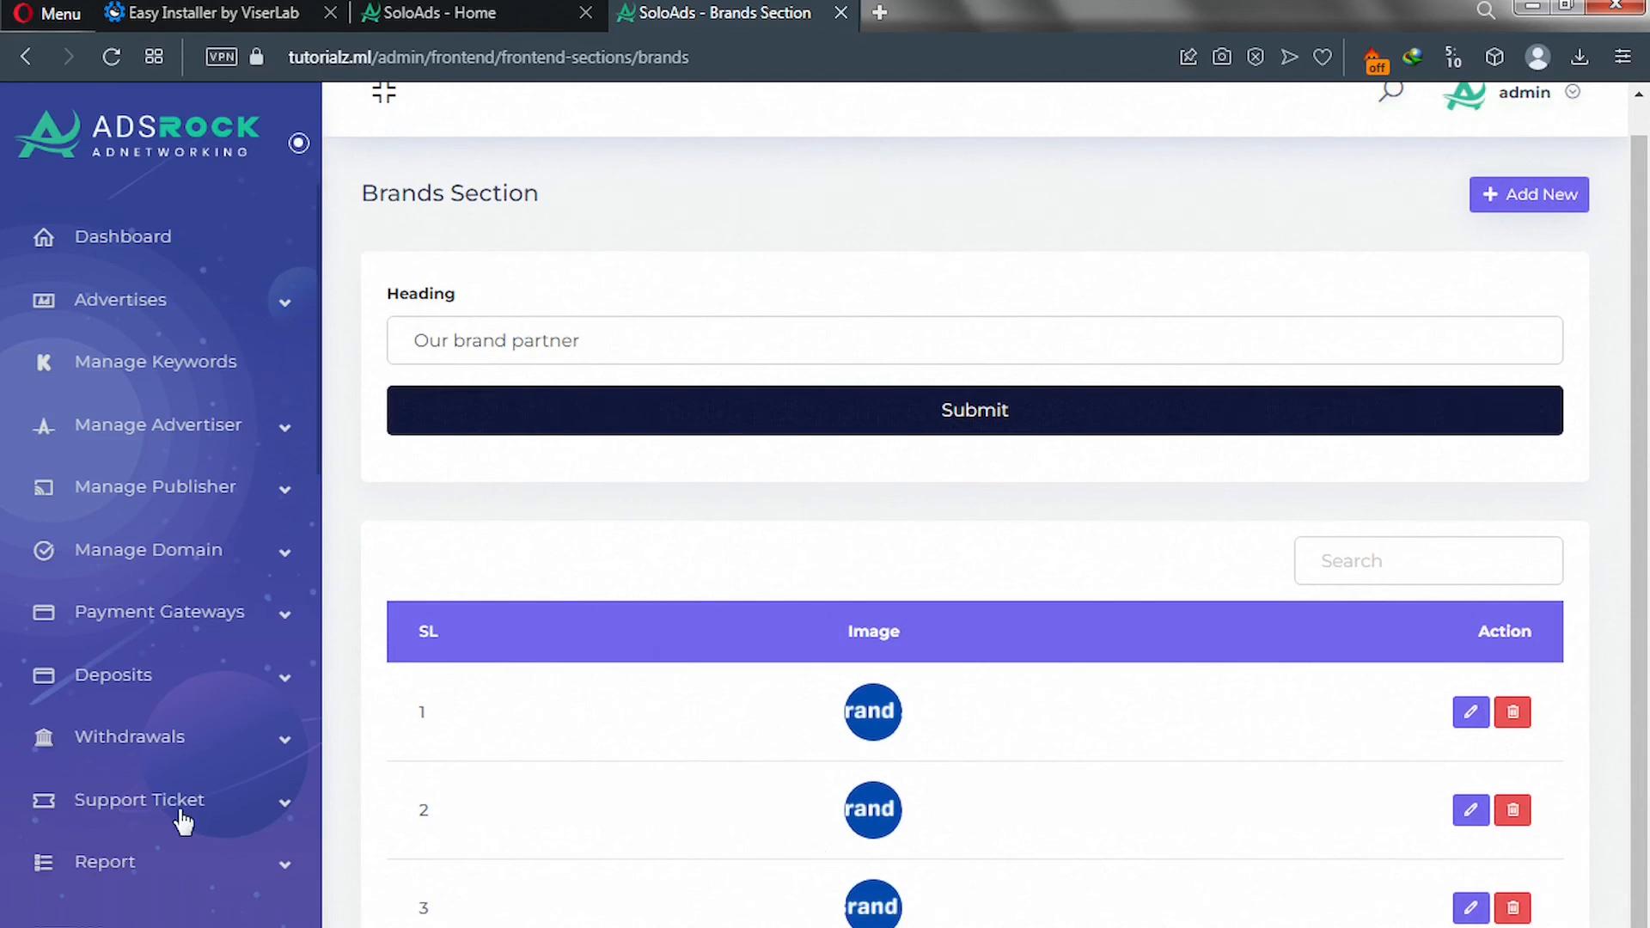
Go to Settings > Logo Icon Setting to view the current ADSROCK logos and favicons.
scroll(123, 819, "down", 5)
scroll(122, 819, "down", 5)
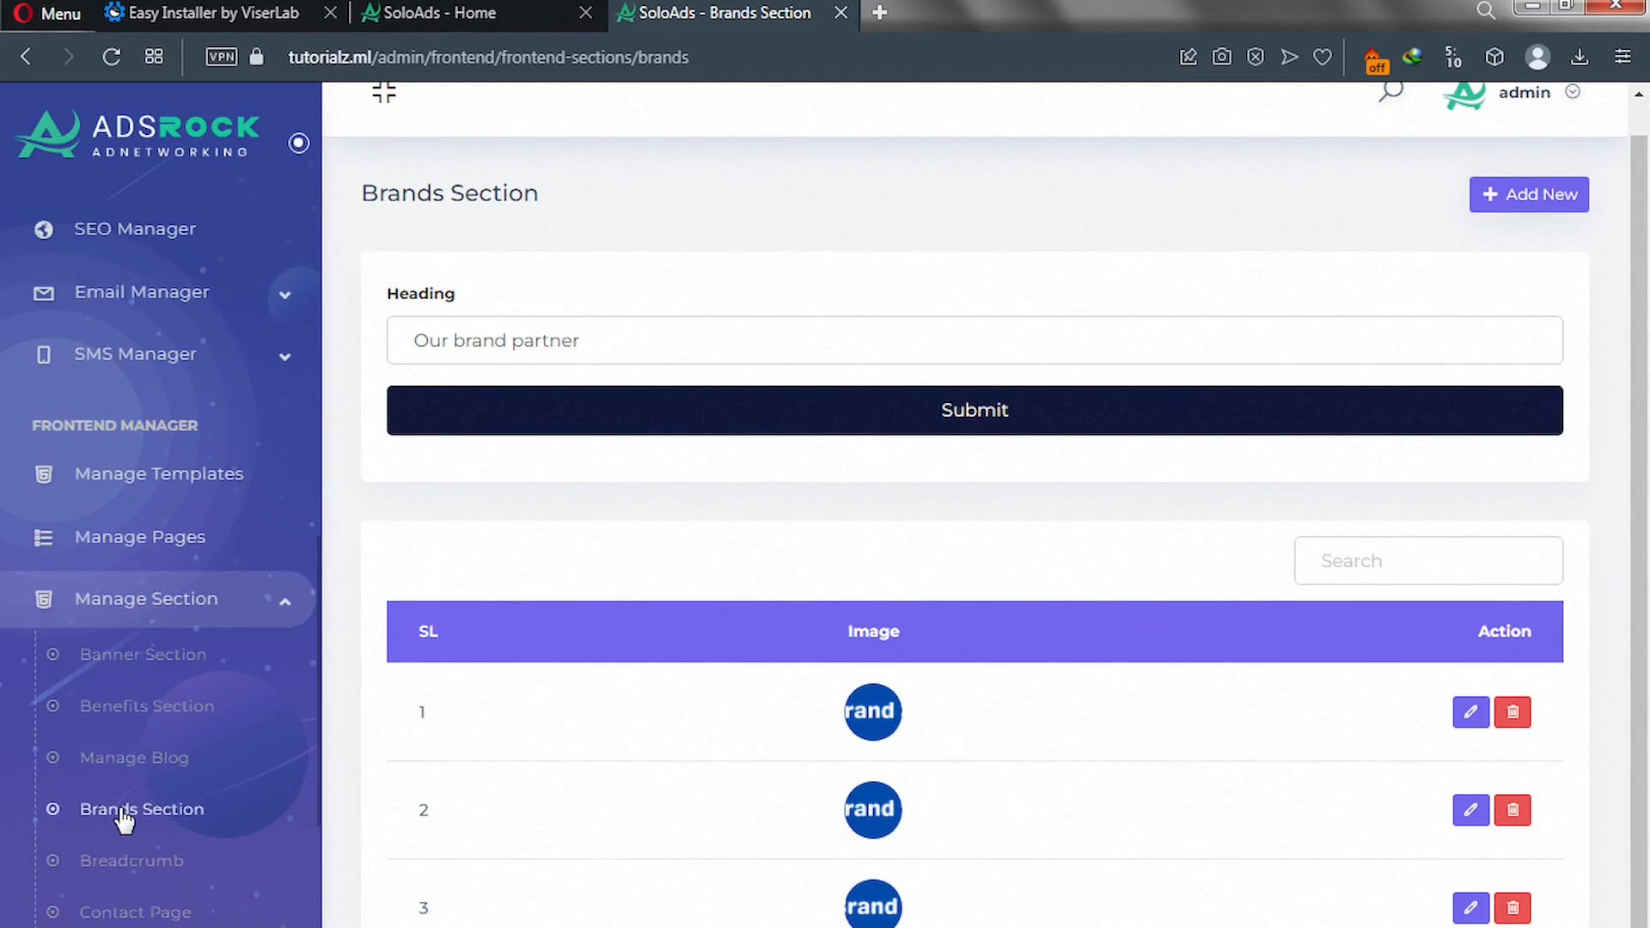
left_click(123, 812)
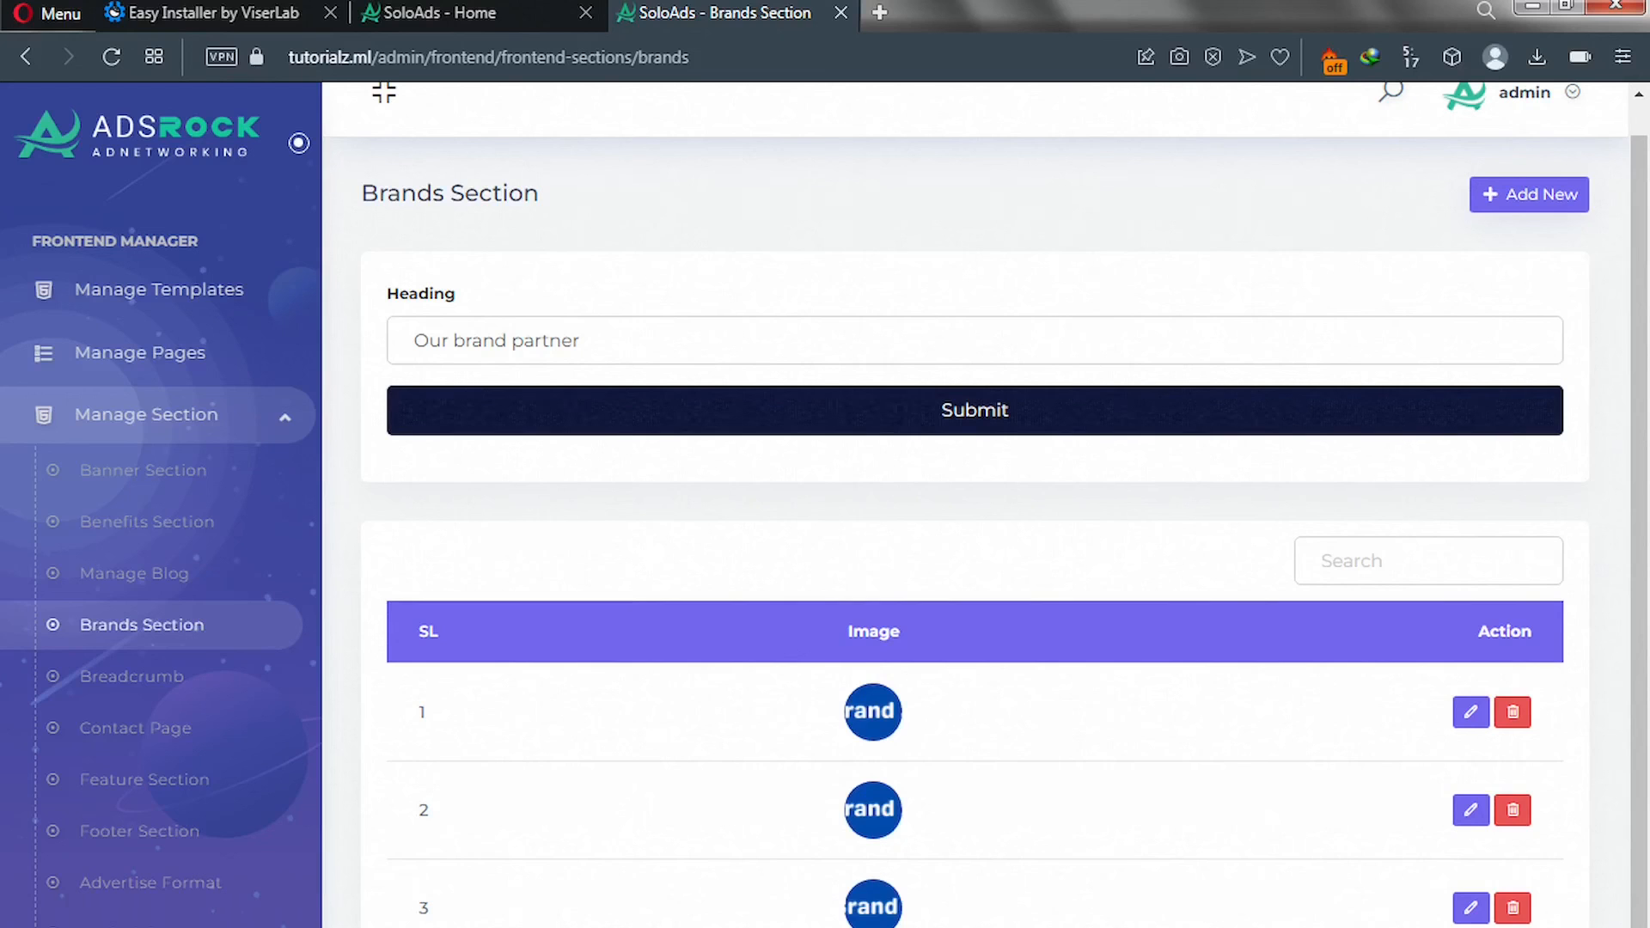
scroll(112, 744, "up", 2)
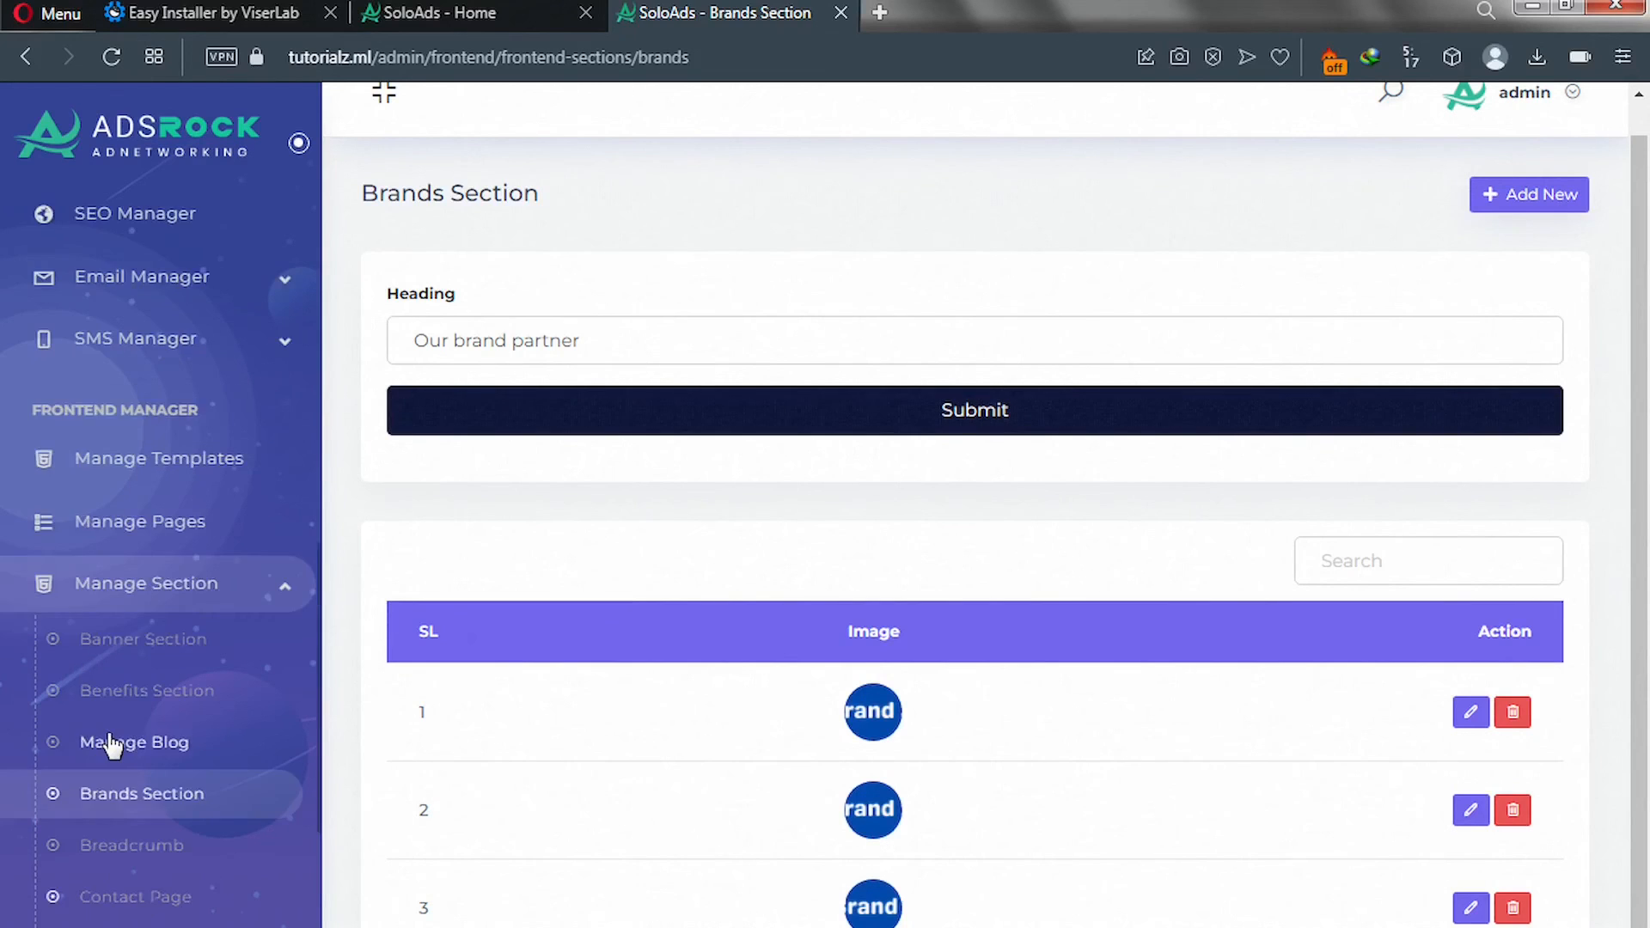
scroll(111, 744, "up", 7)
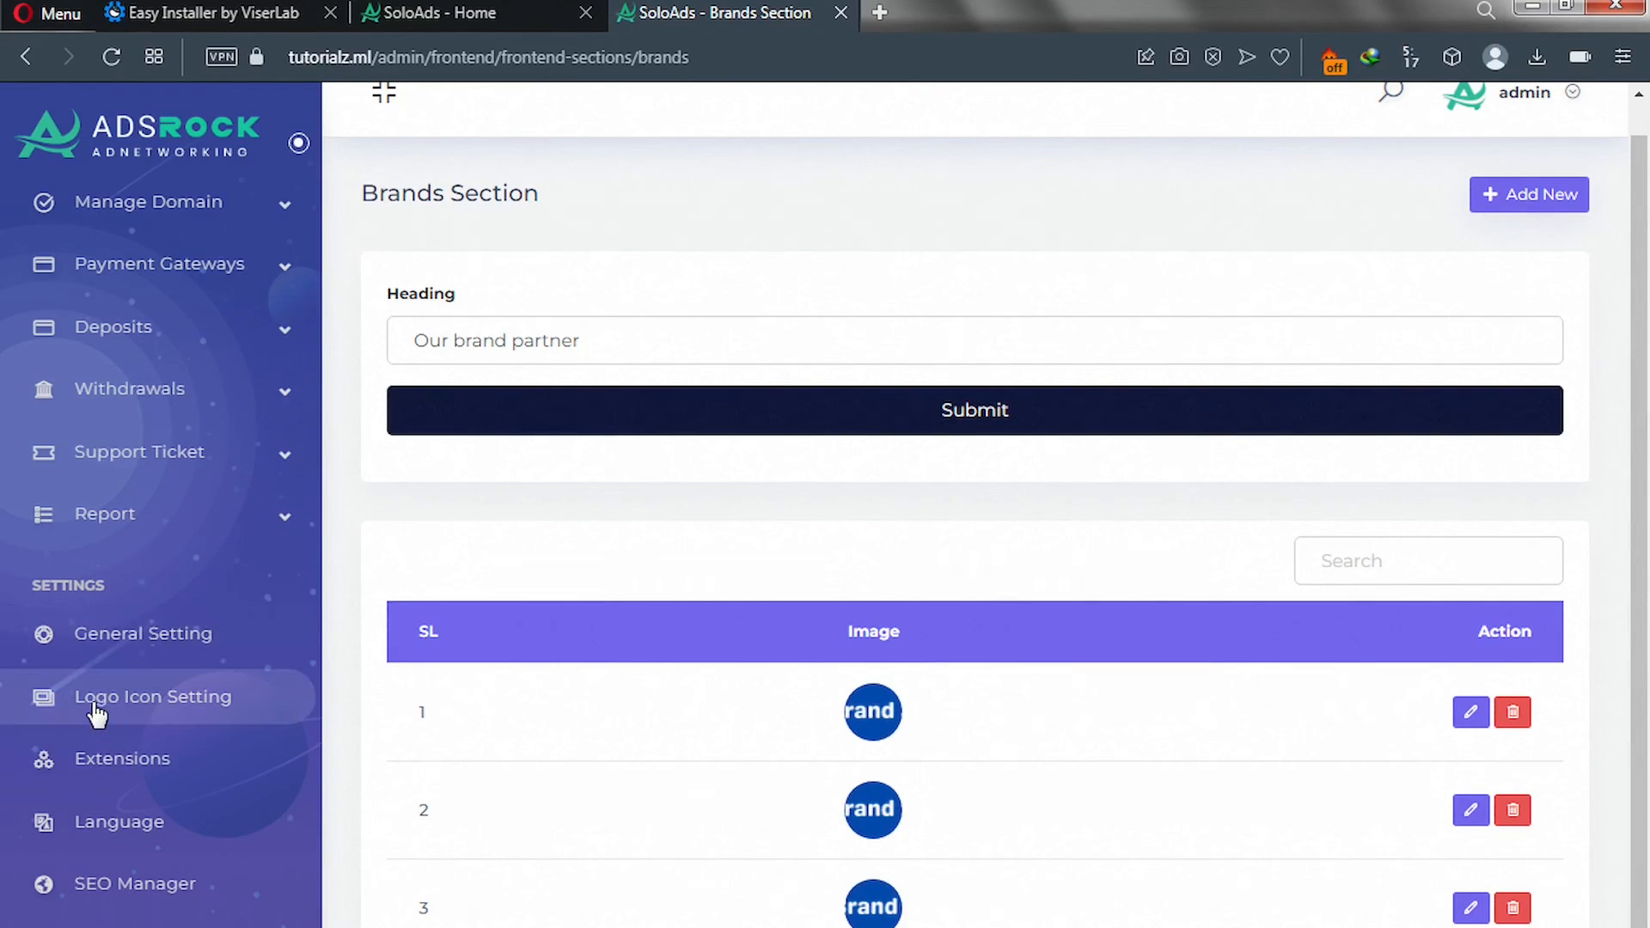
left_click(155, 714)
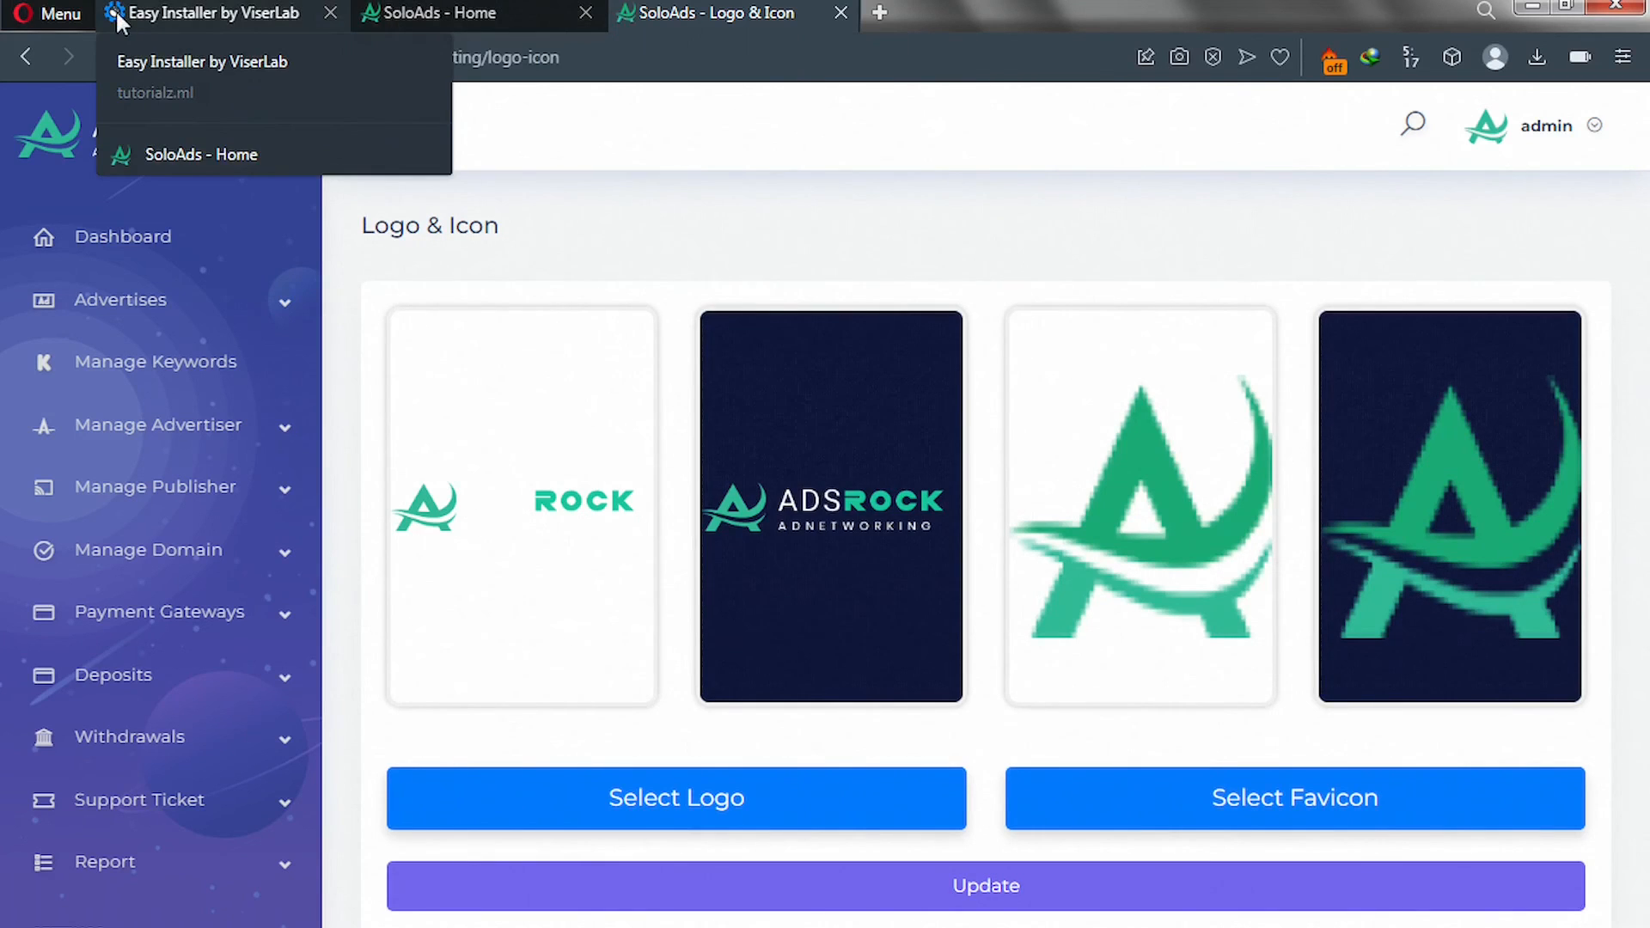
Set the SoloAds logo file as site logo and the globe image as favicon, then update.
left_click(624, 812)
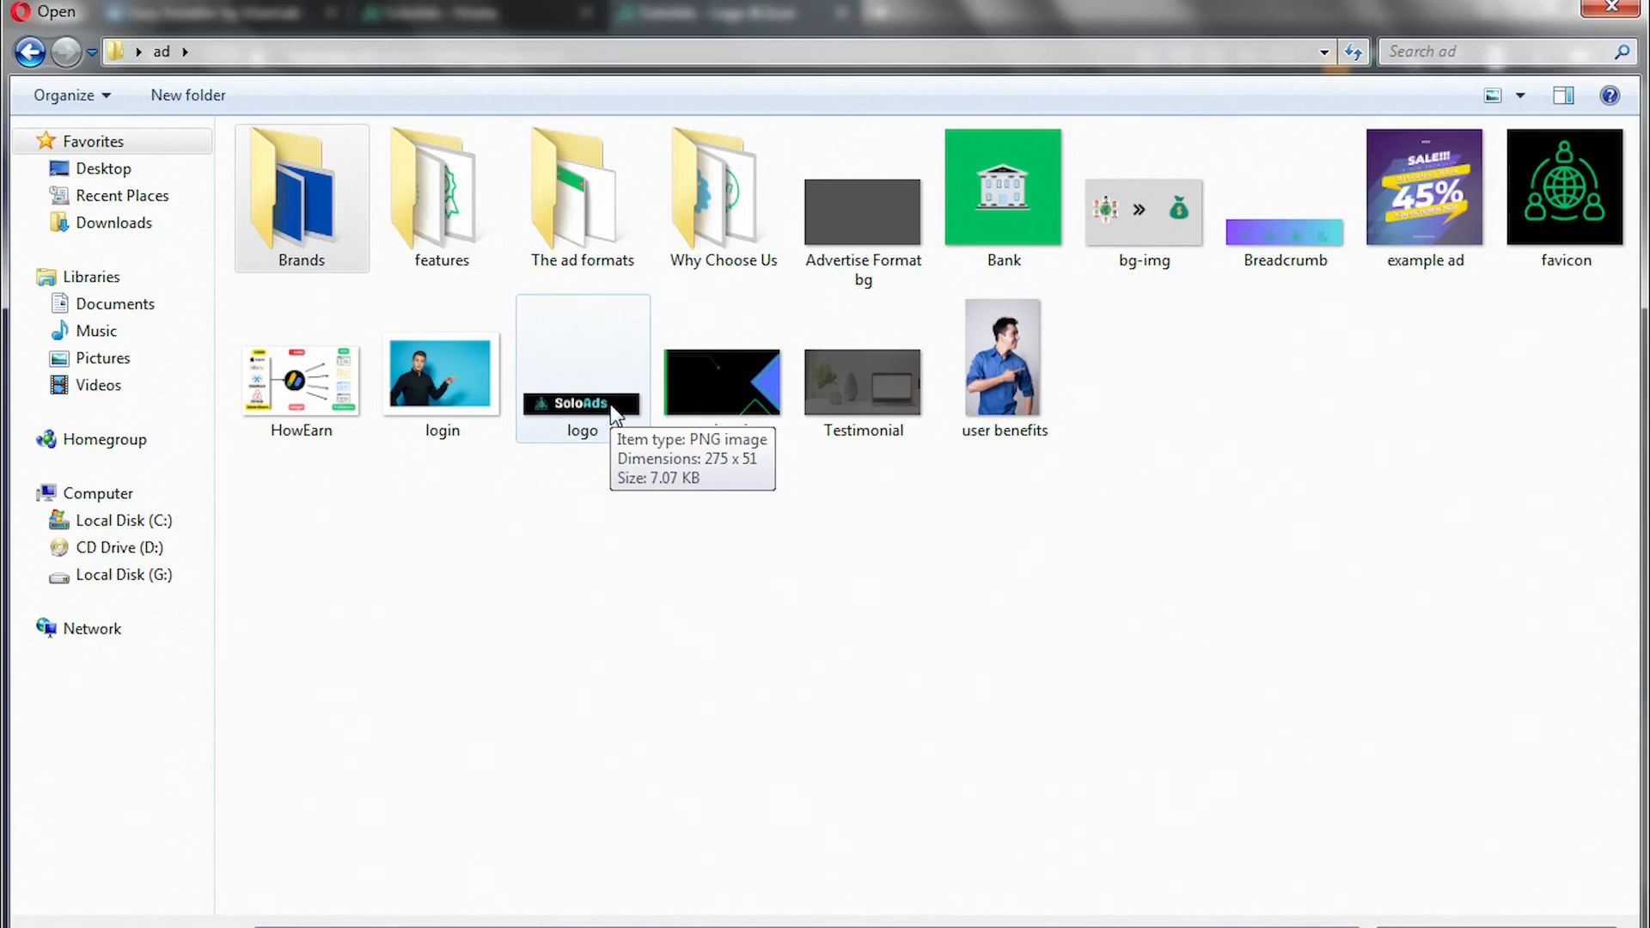
double_click(613, 414)
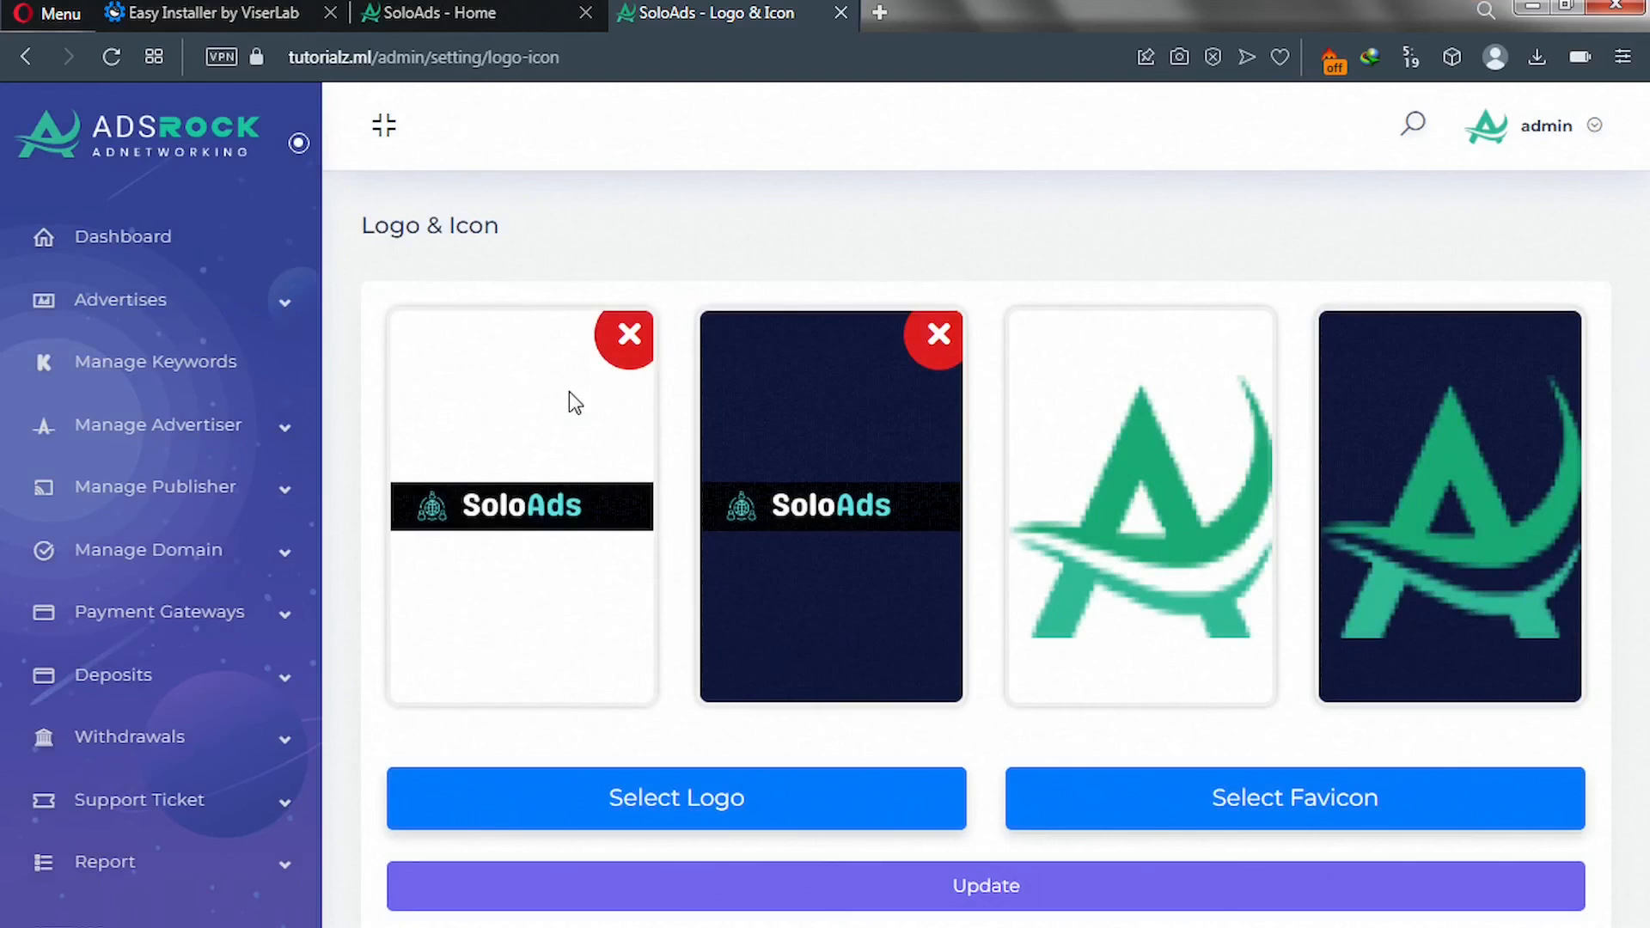
left_click(1185, 792)
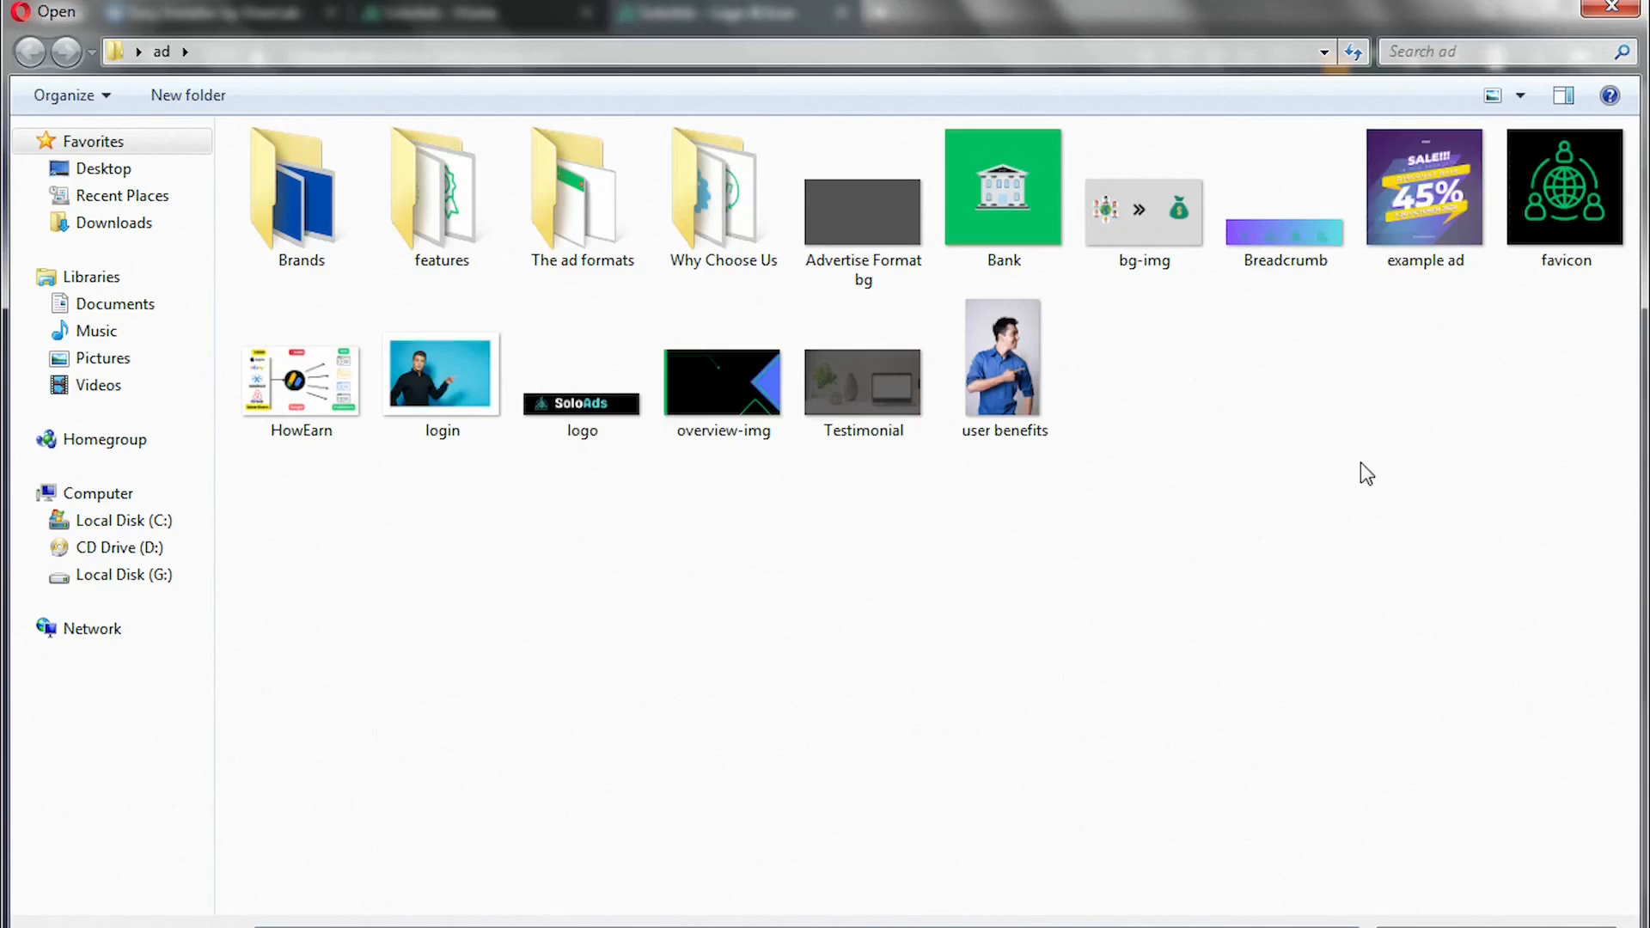
double_click(1545, 230)
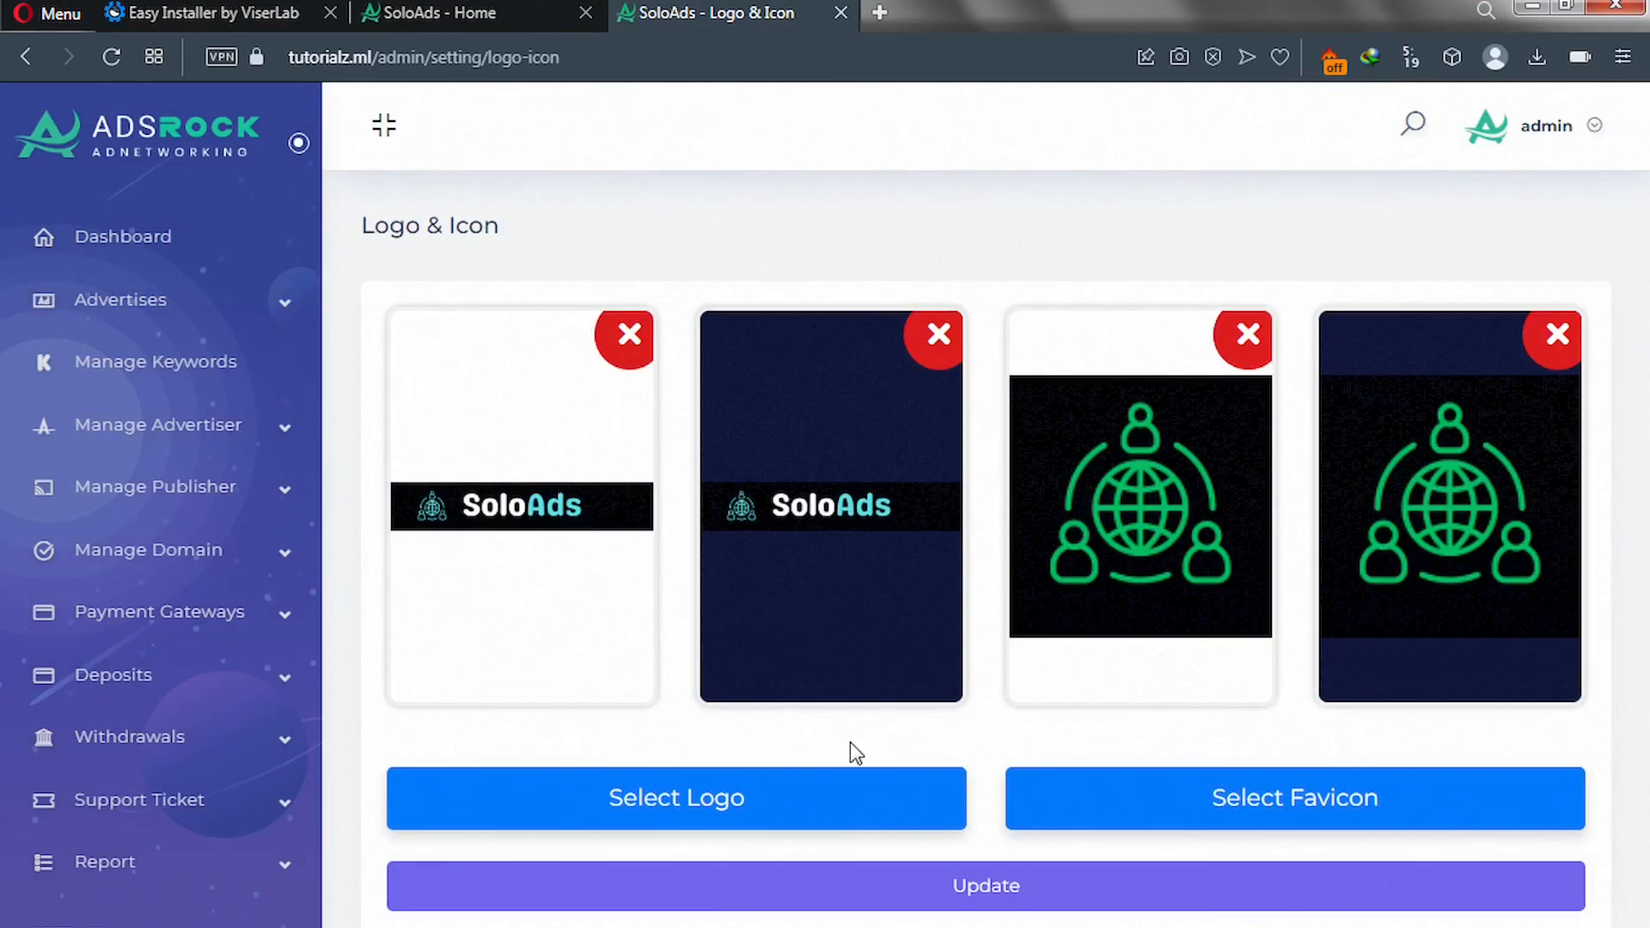
left_click(890, 898)
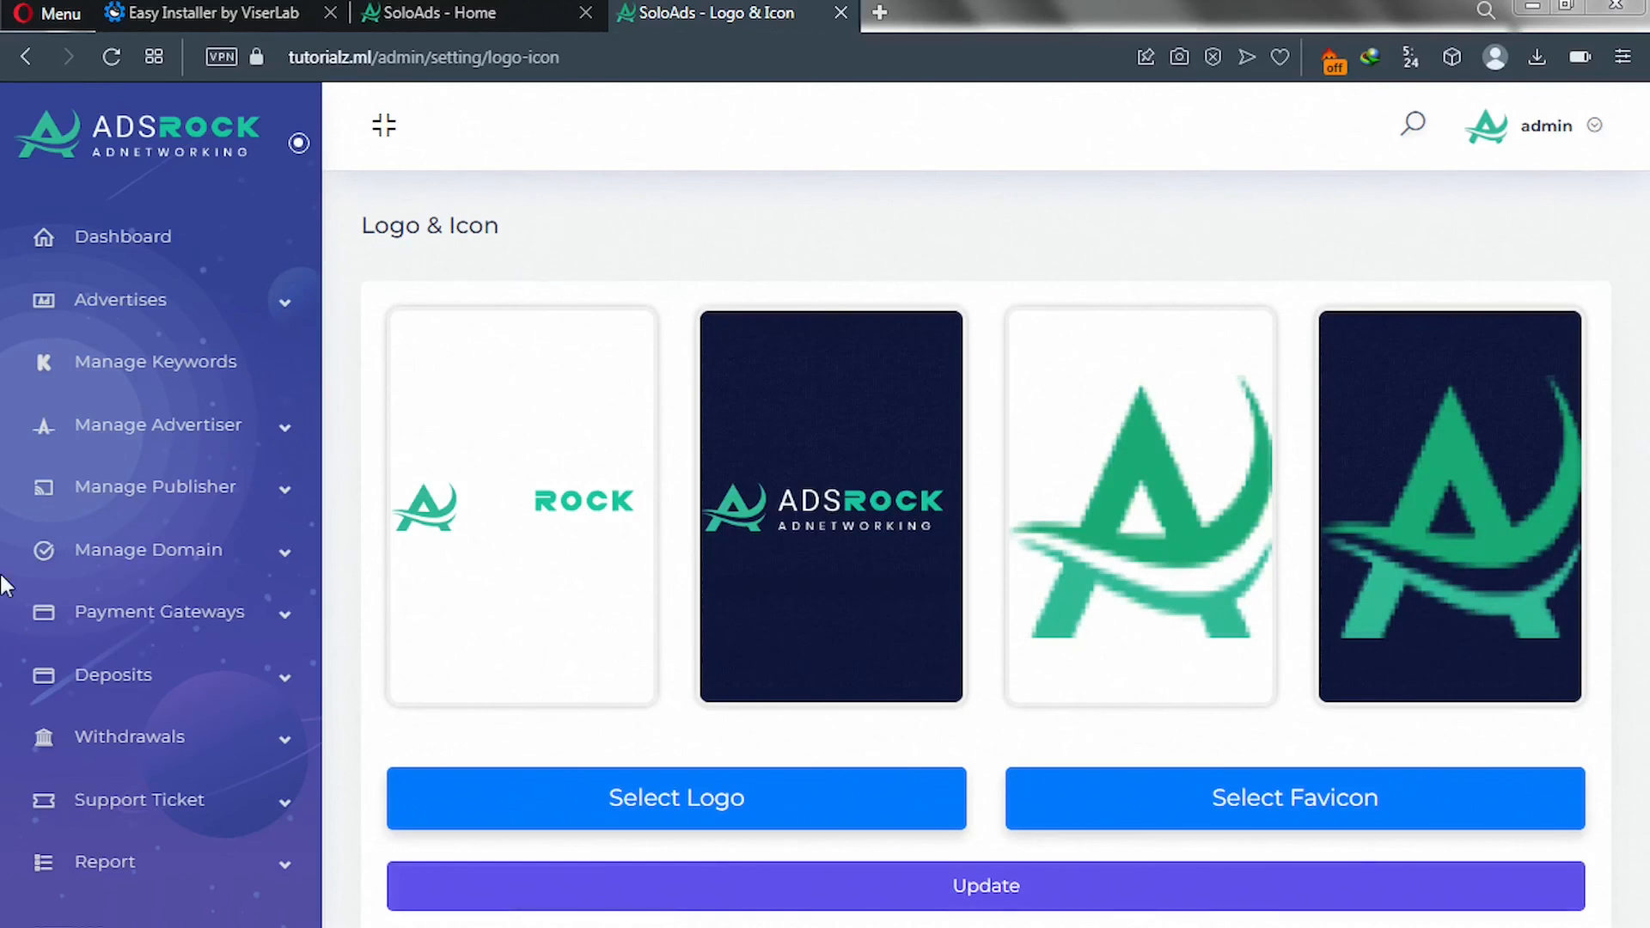
left_click(419, 12)
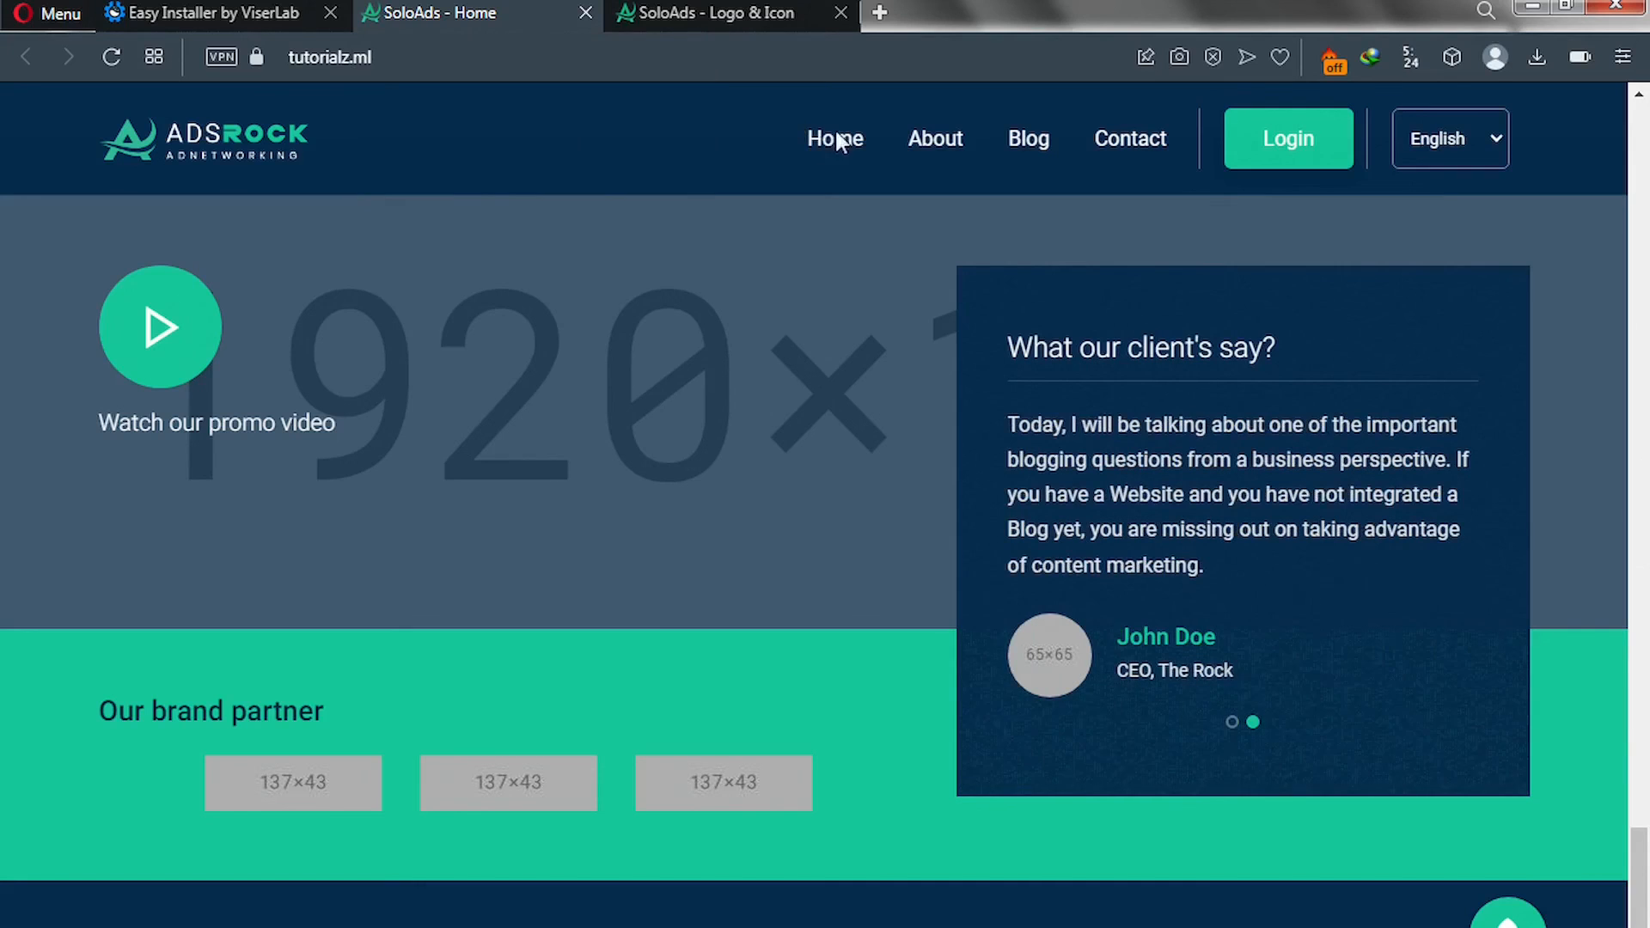
left_click(937, 147)
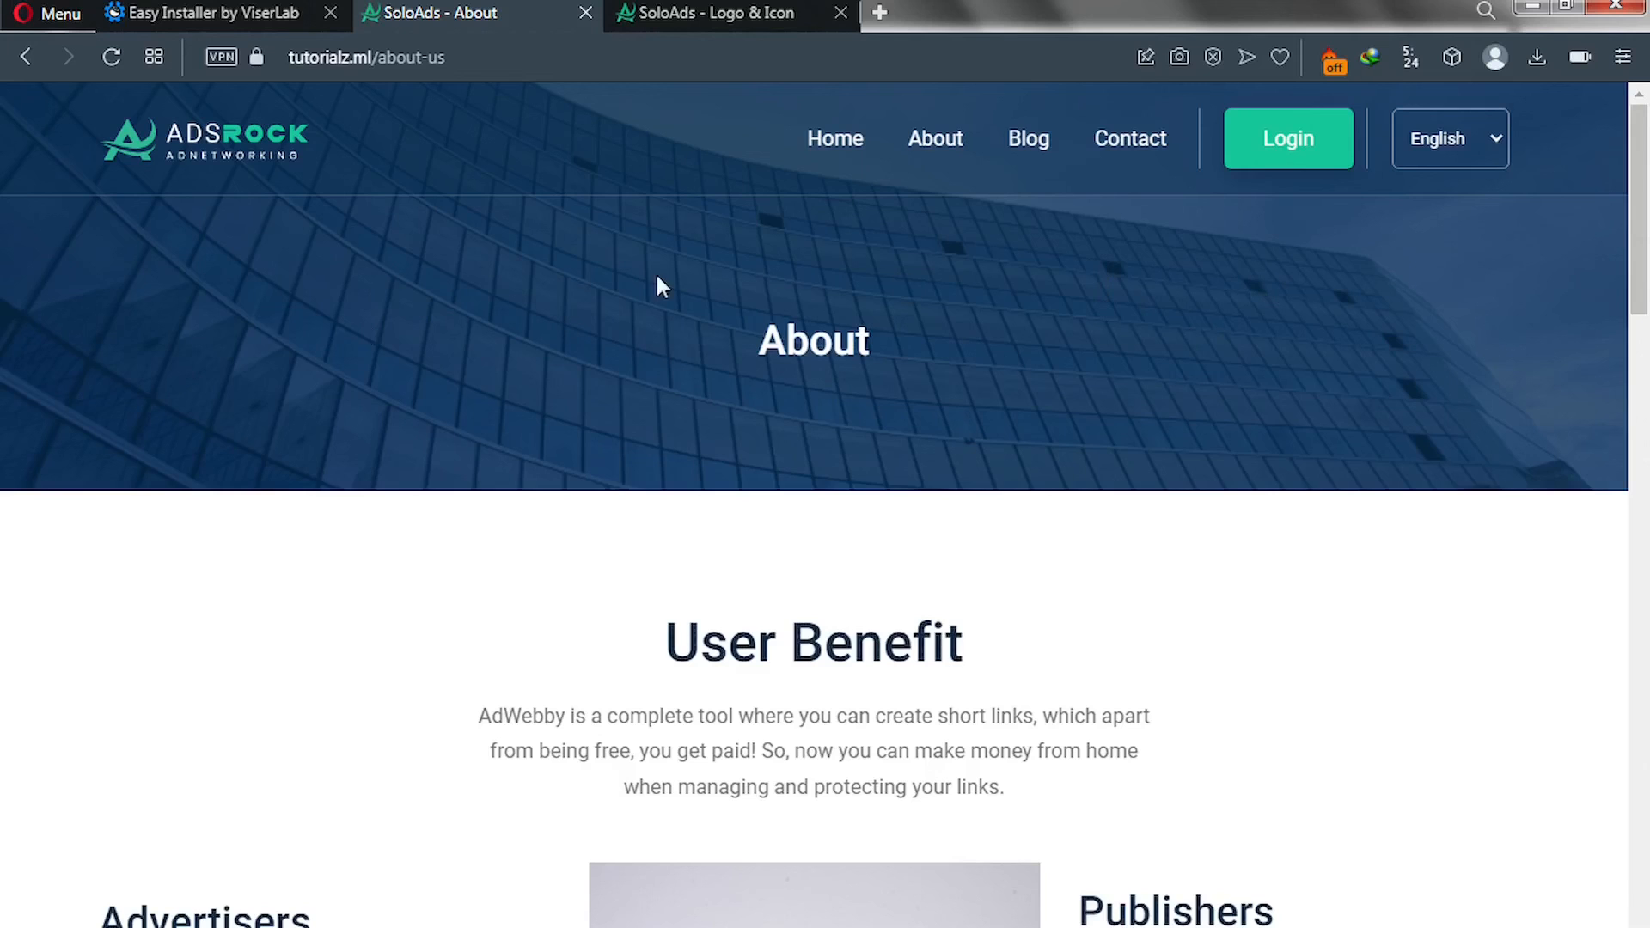
left_click(702, 28)
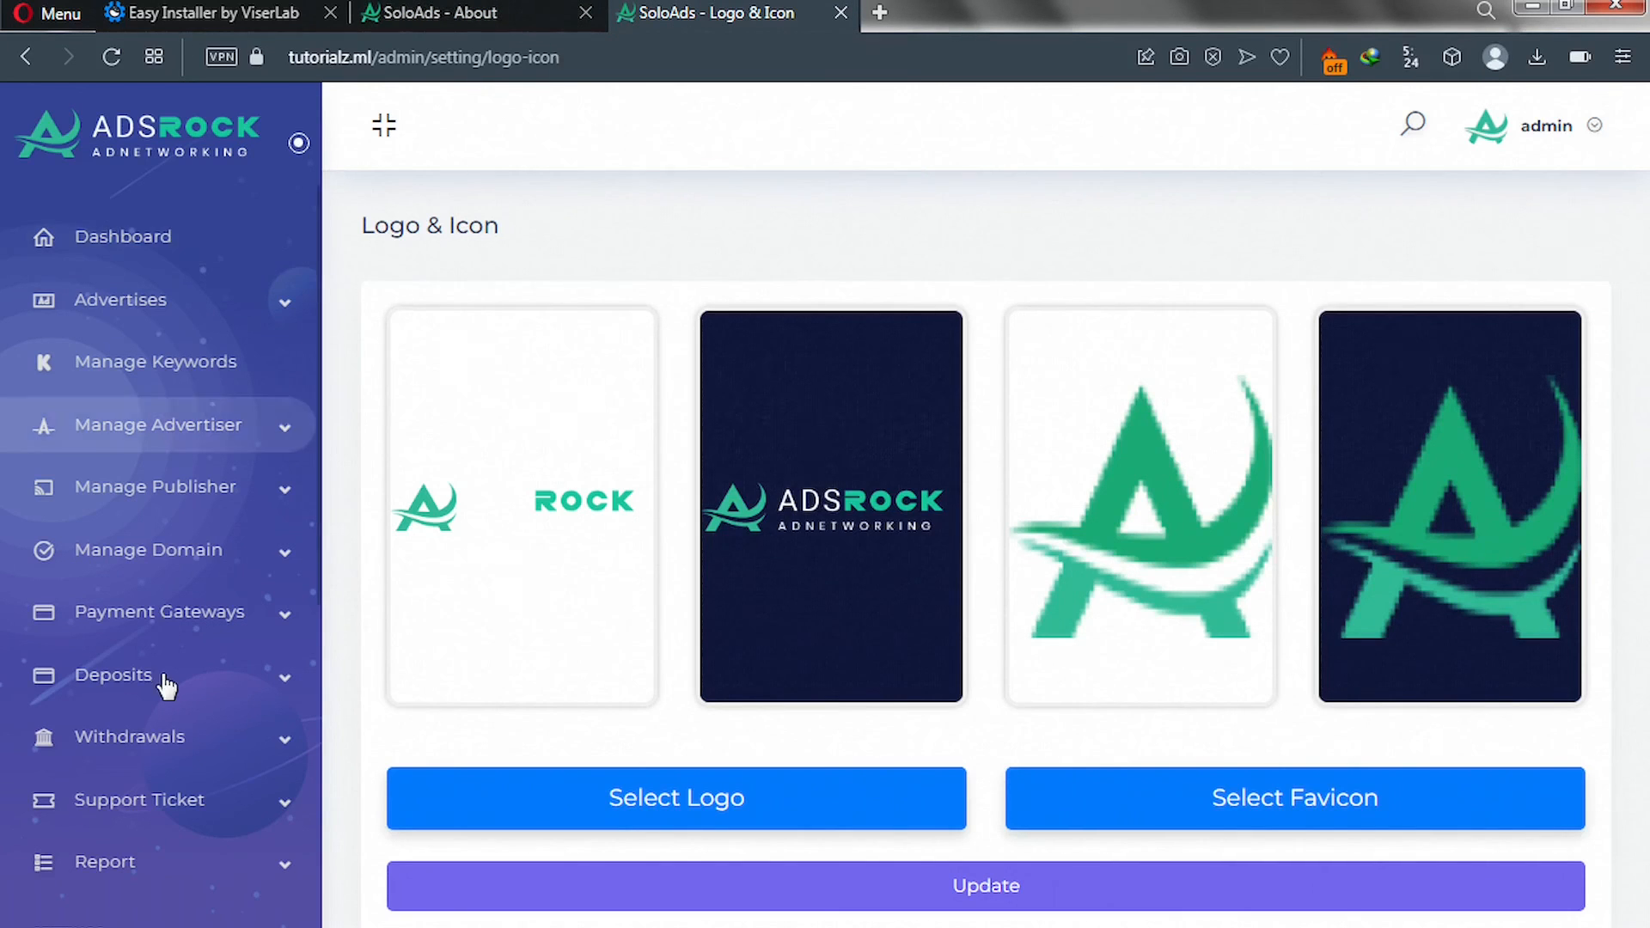
Set the Breadcrumb section background to the blue Breadcrumb image under Manage Section and submit it.
scroll(167, 688, "down", 5)
scroll(169, 698, "down", 3)
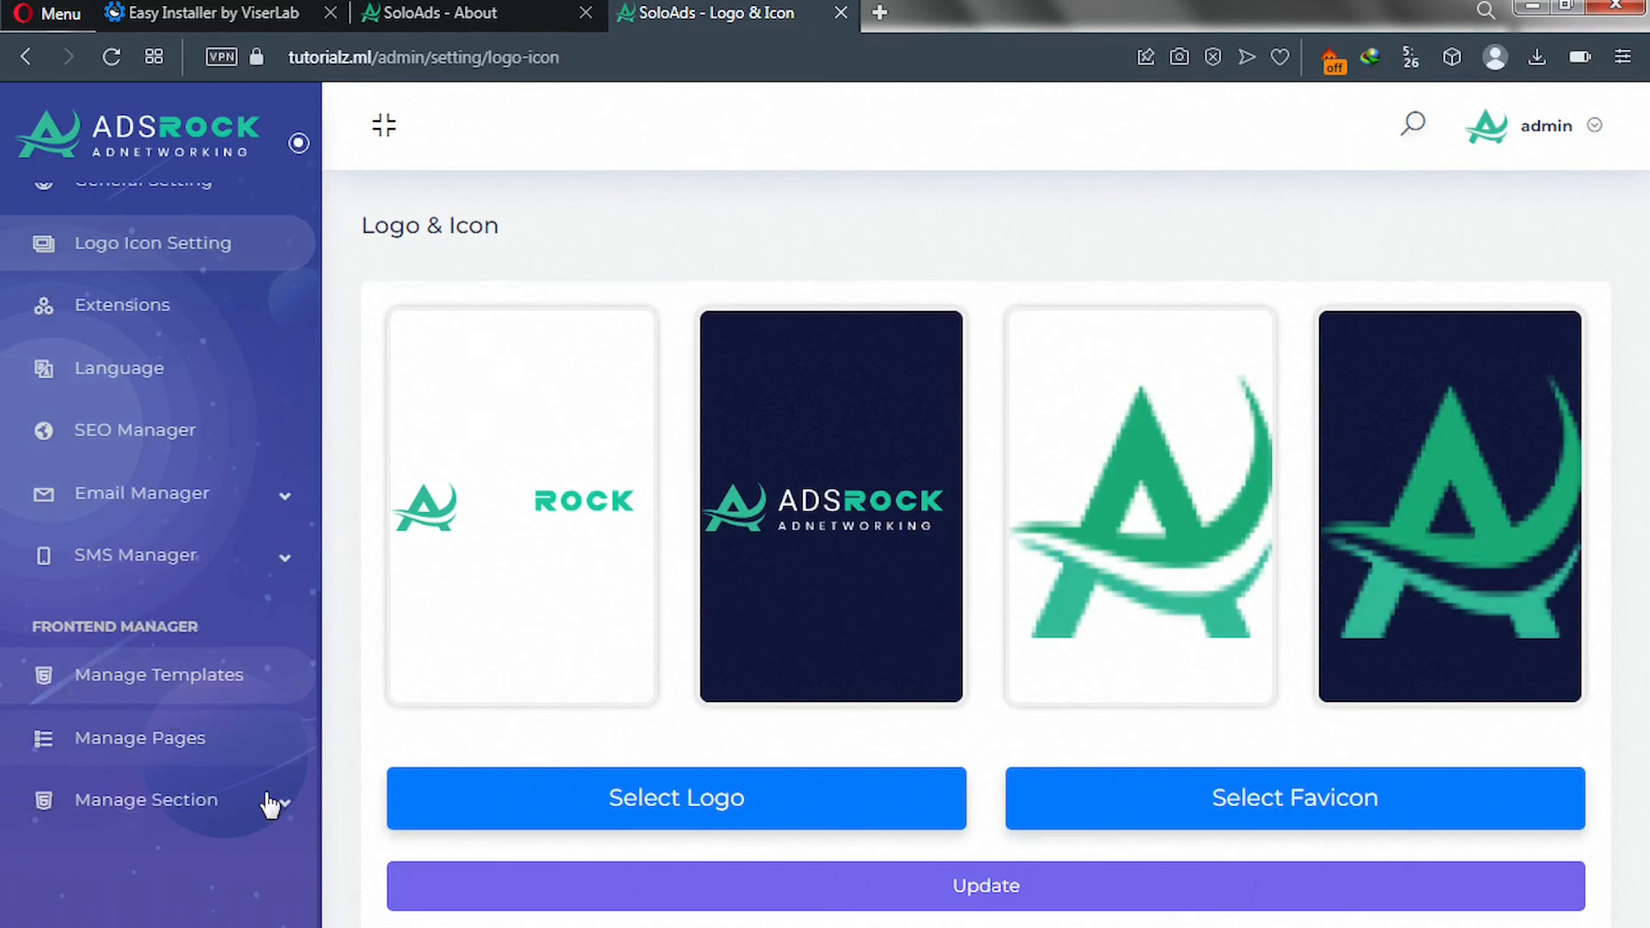
left_click(287, 814)
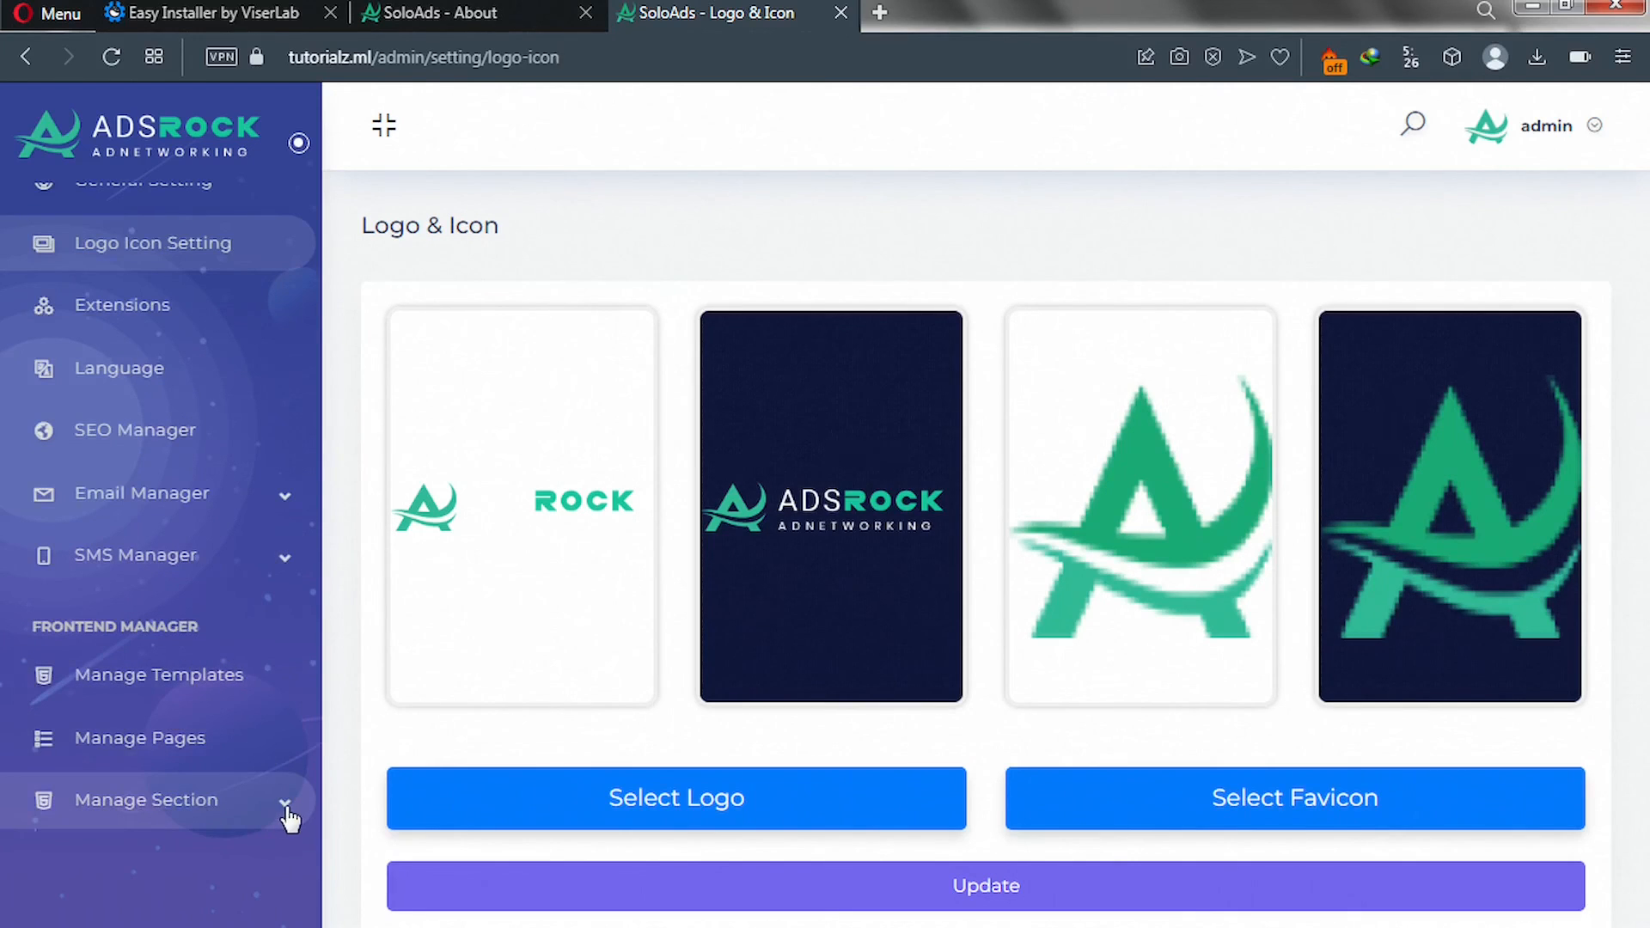
scroll(290, 821, "down", 5)
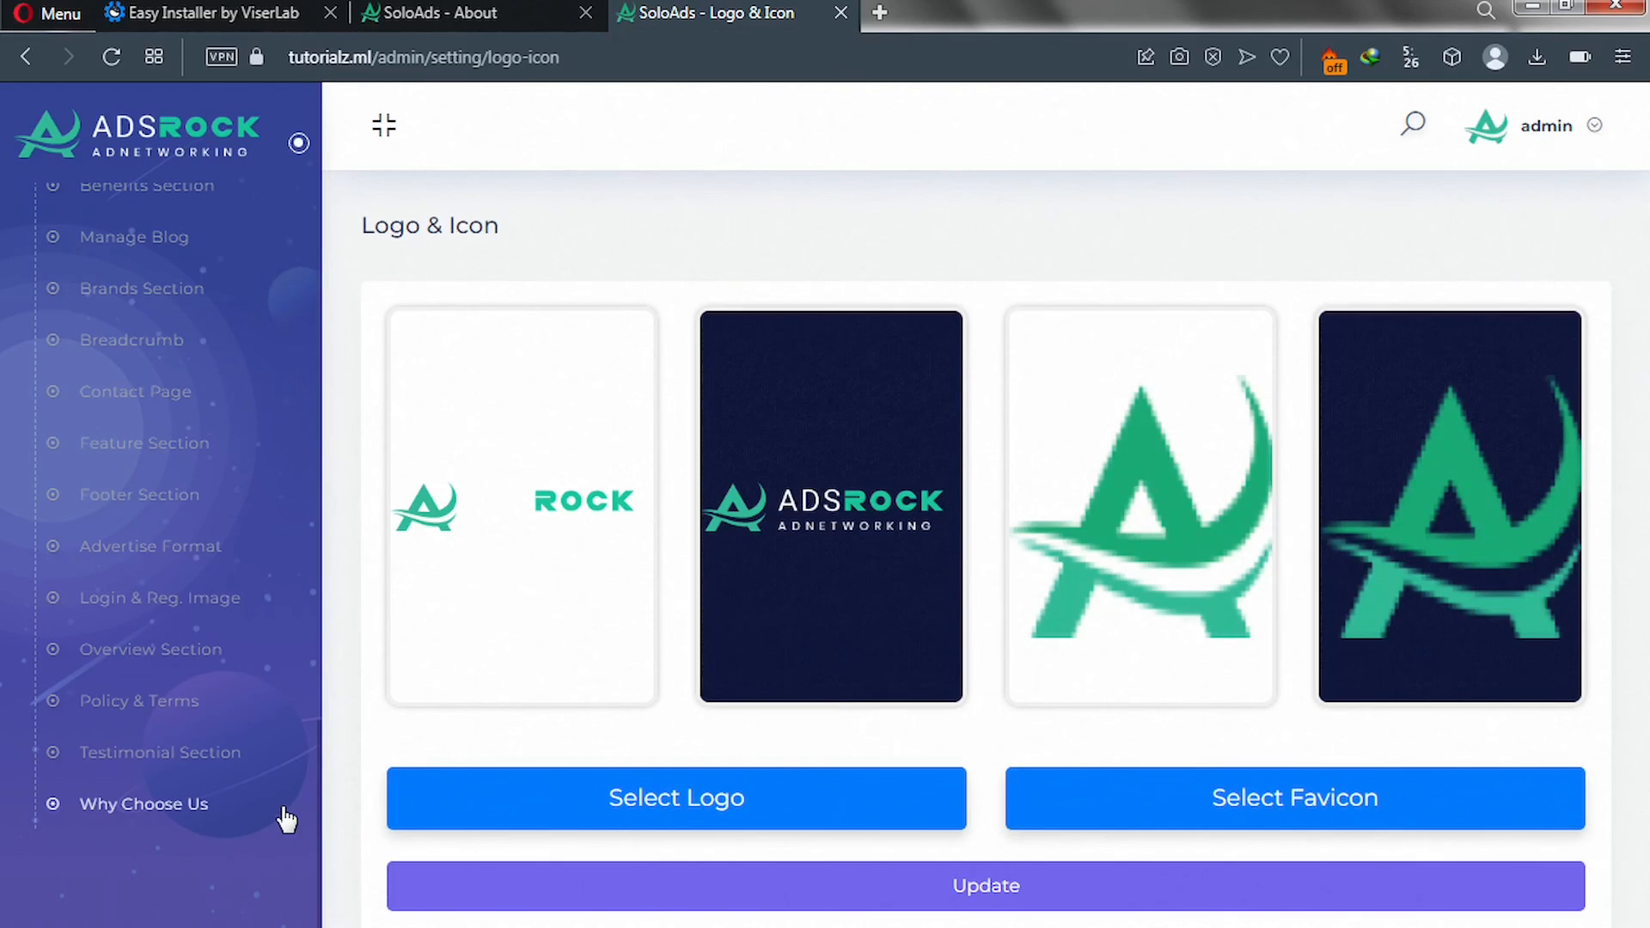
left_click(140, 352)
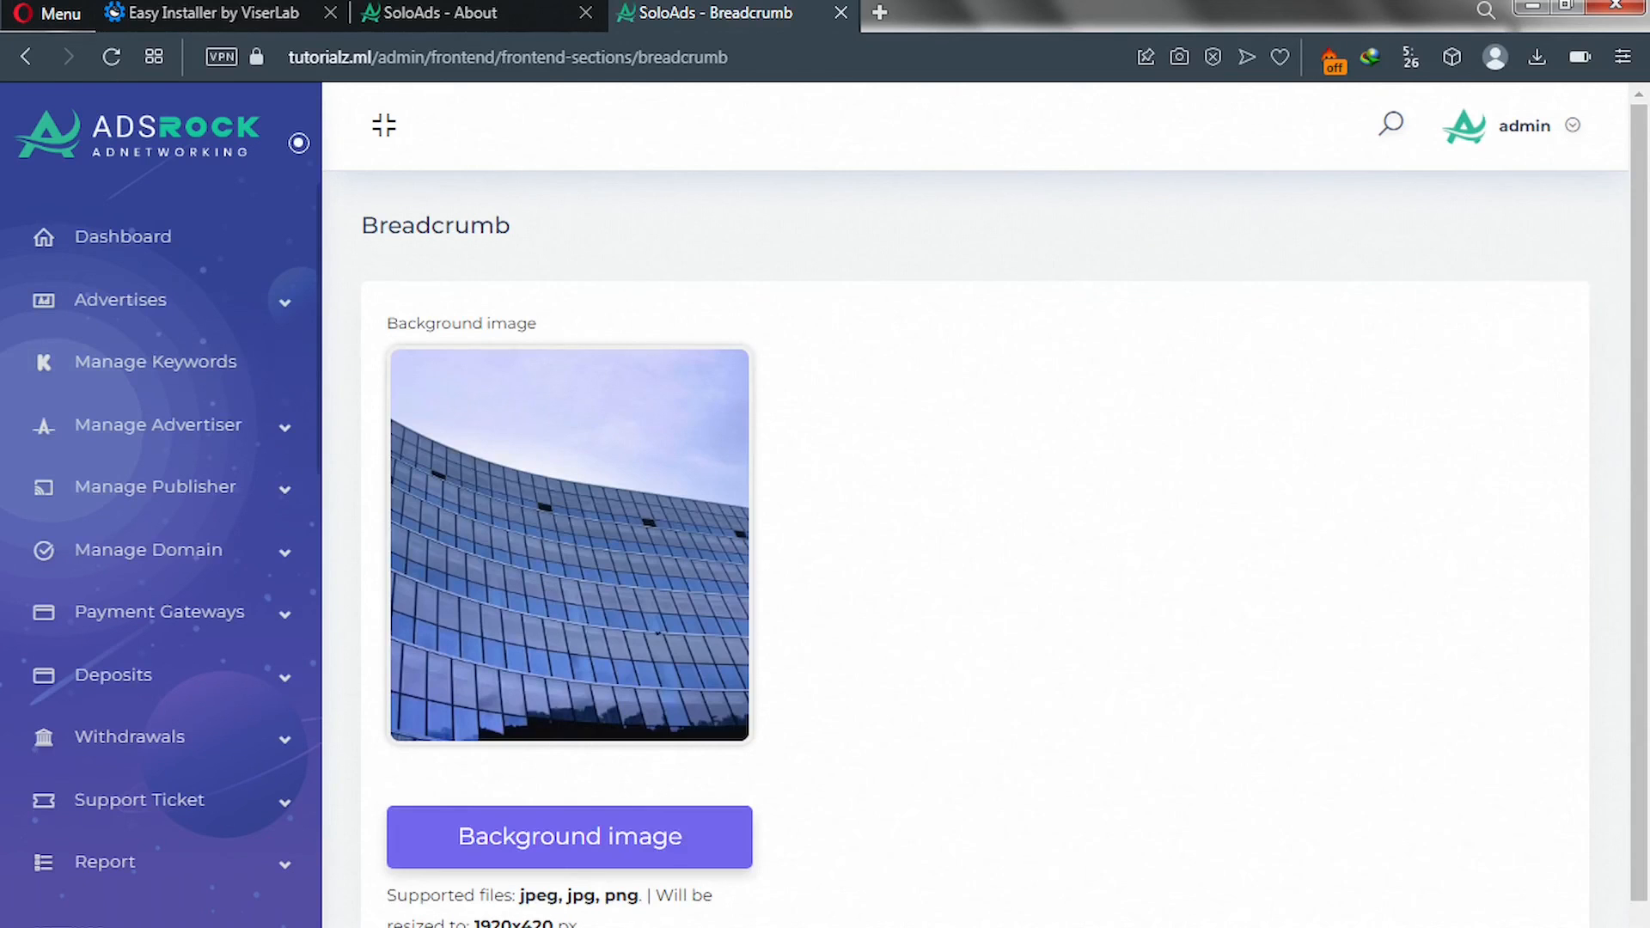
left_click(565, 862)
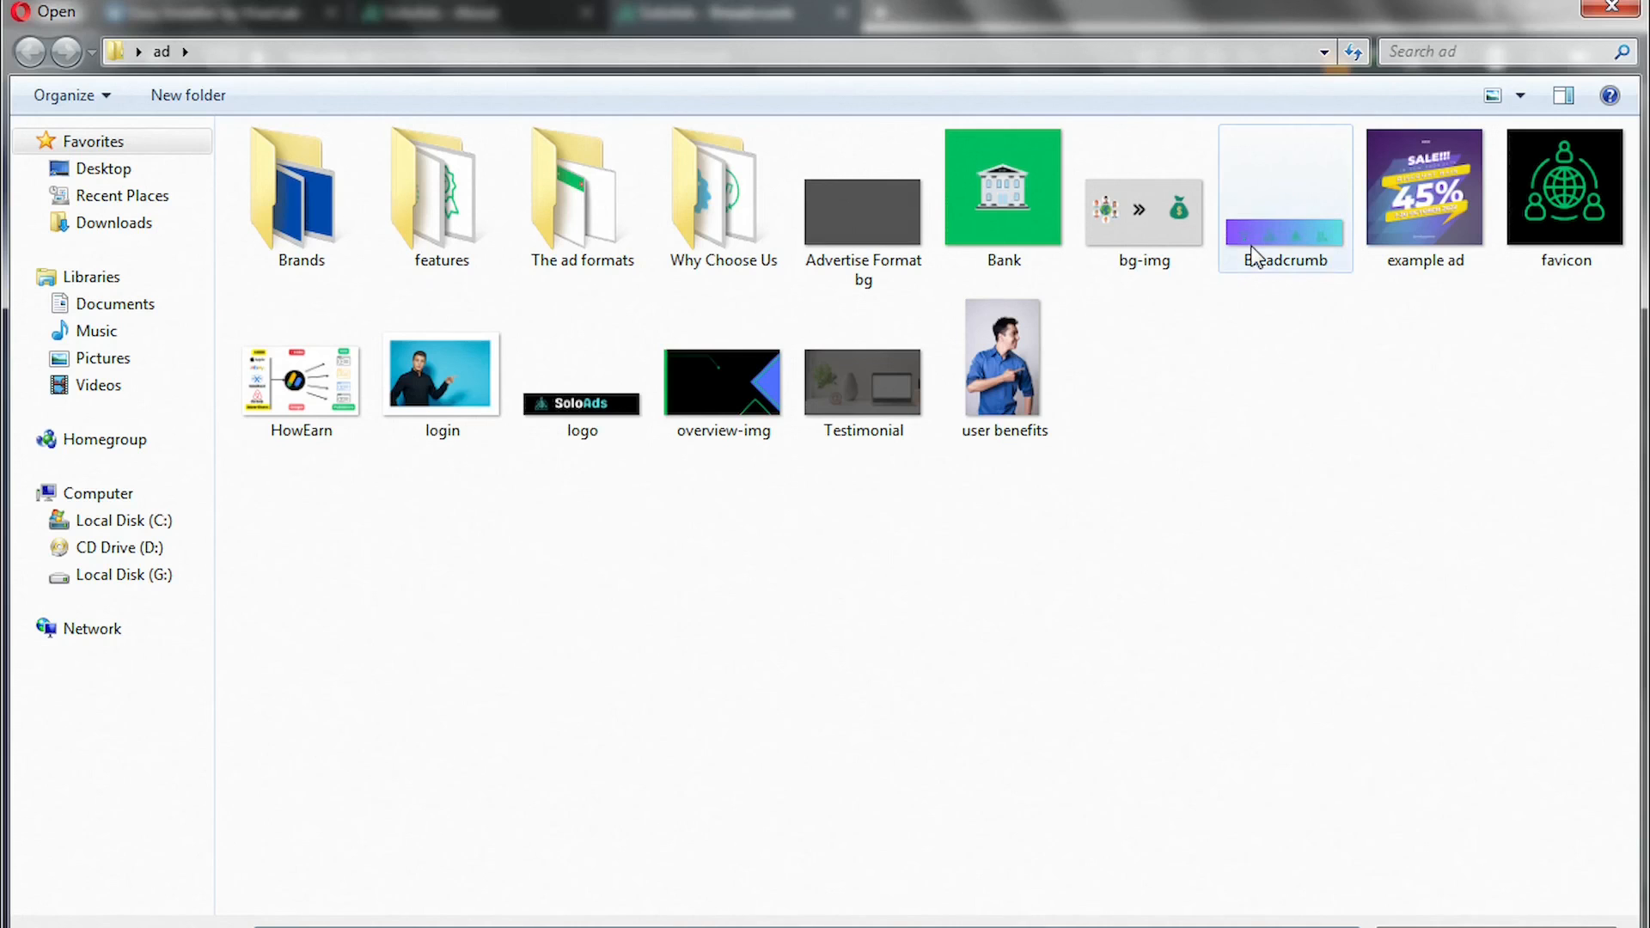
double_click(1251, 247)
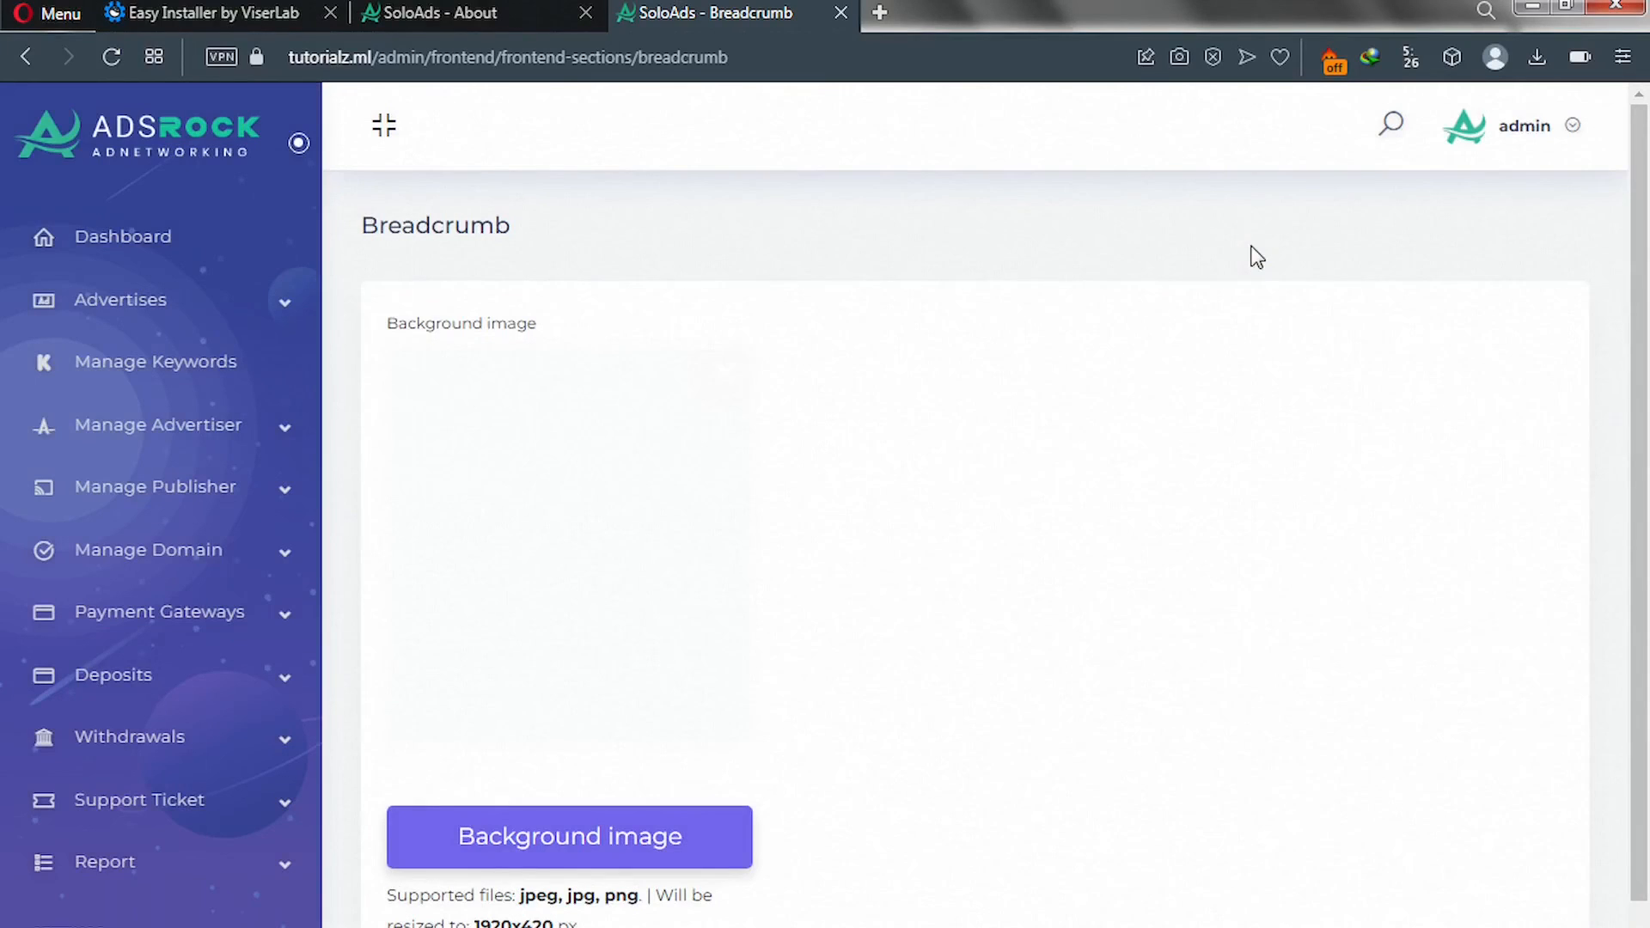
scroll(962, 516, "down", 1)
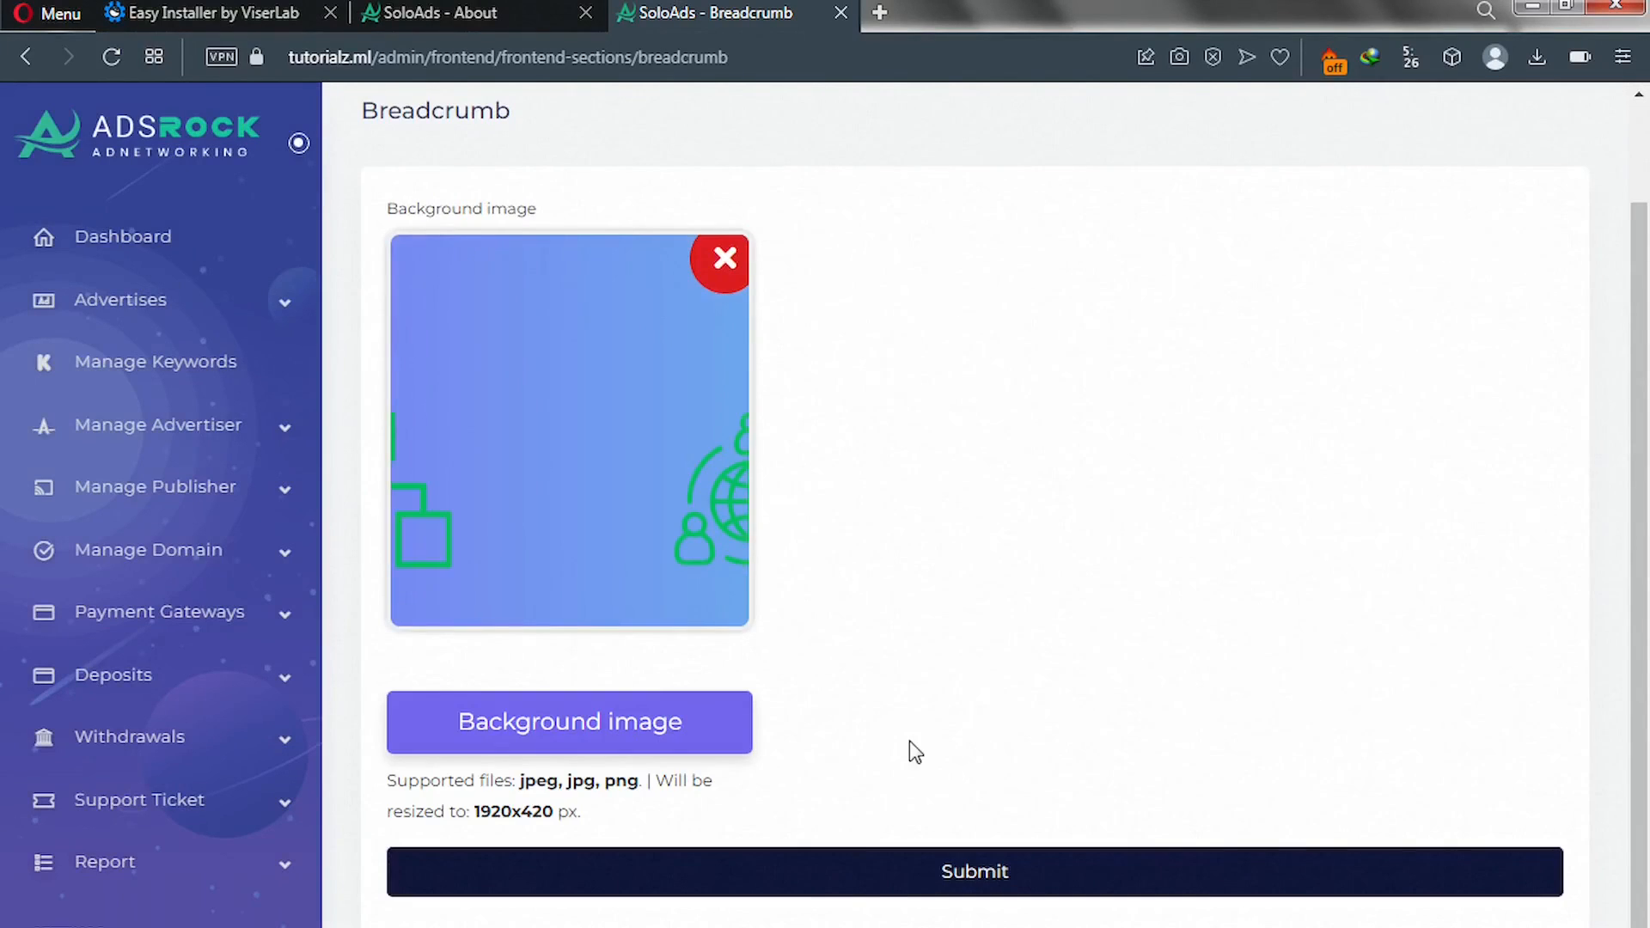
left_click(845, 892)
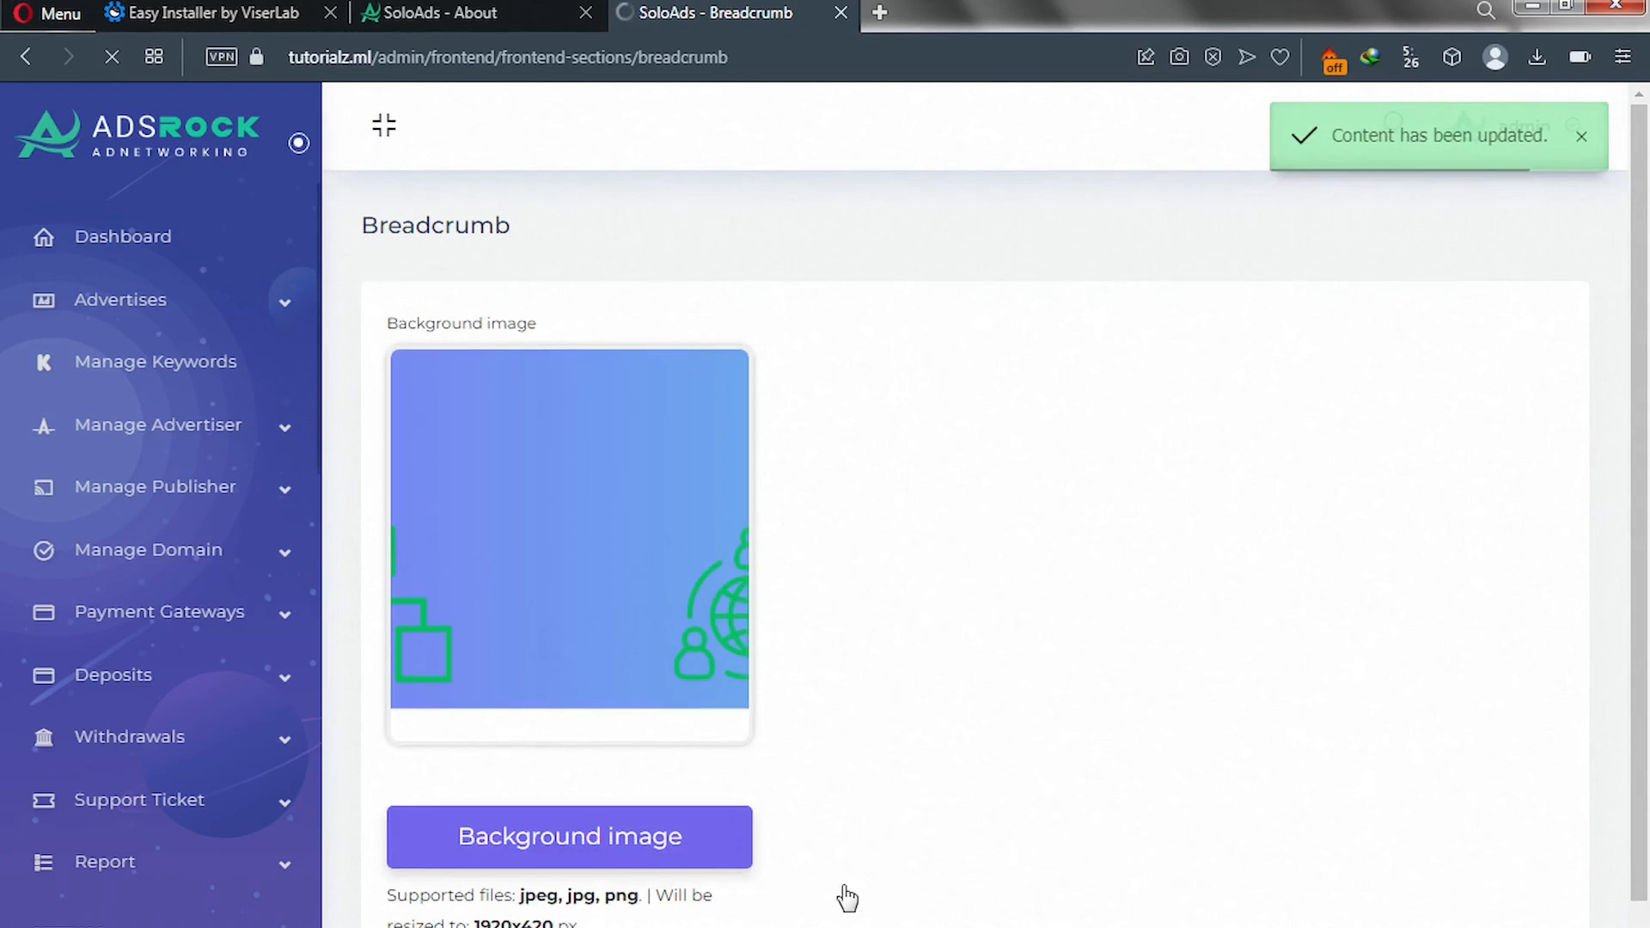
Go to the Login & Reg. Image editor, still showing its 1920×1360 placeholder.
scroll(238, 754, "down", 8)
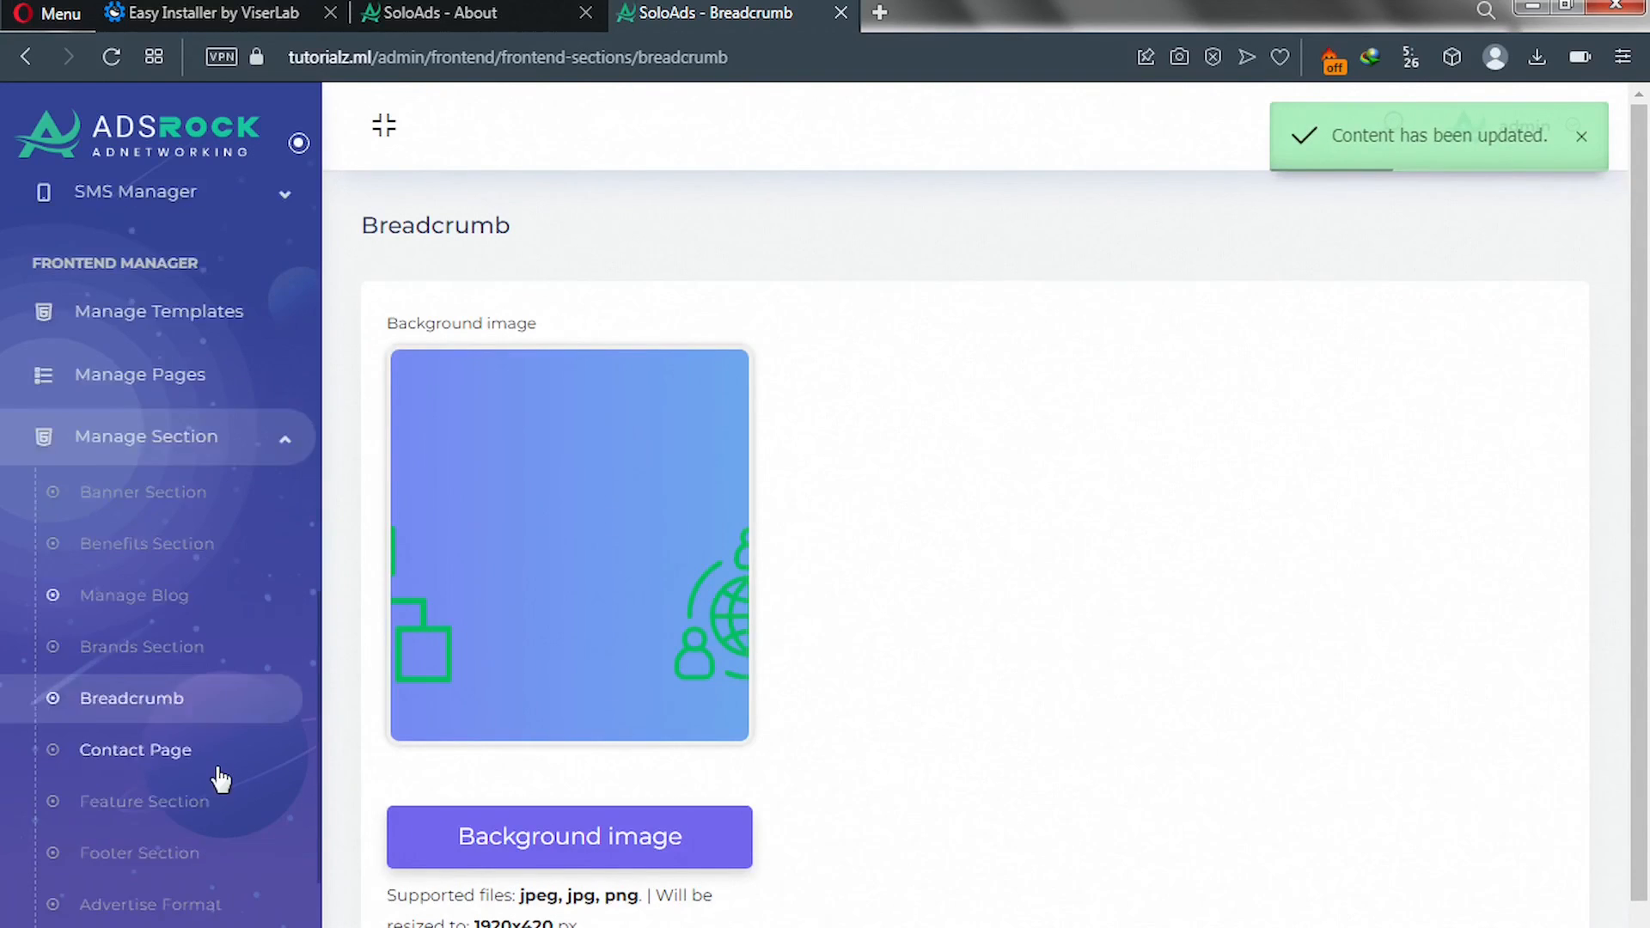
scroll(221, 780, "down", 2)
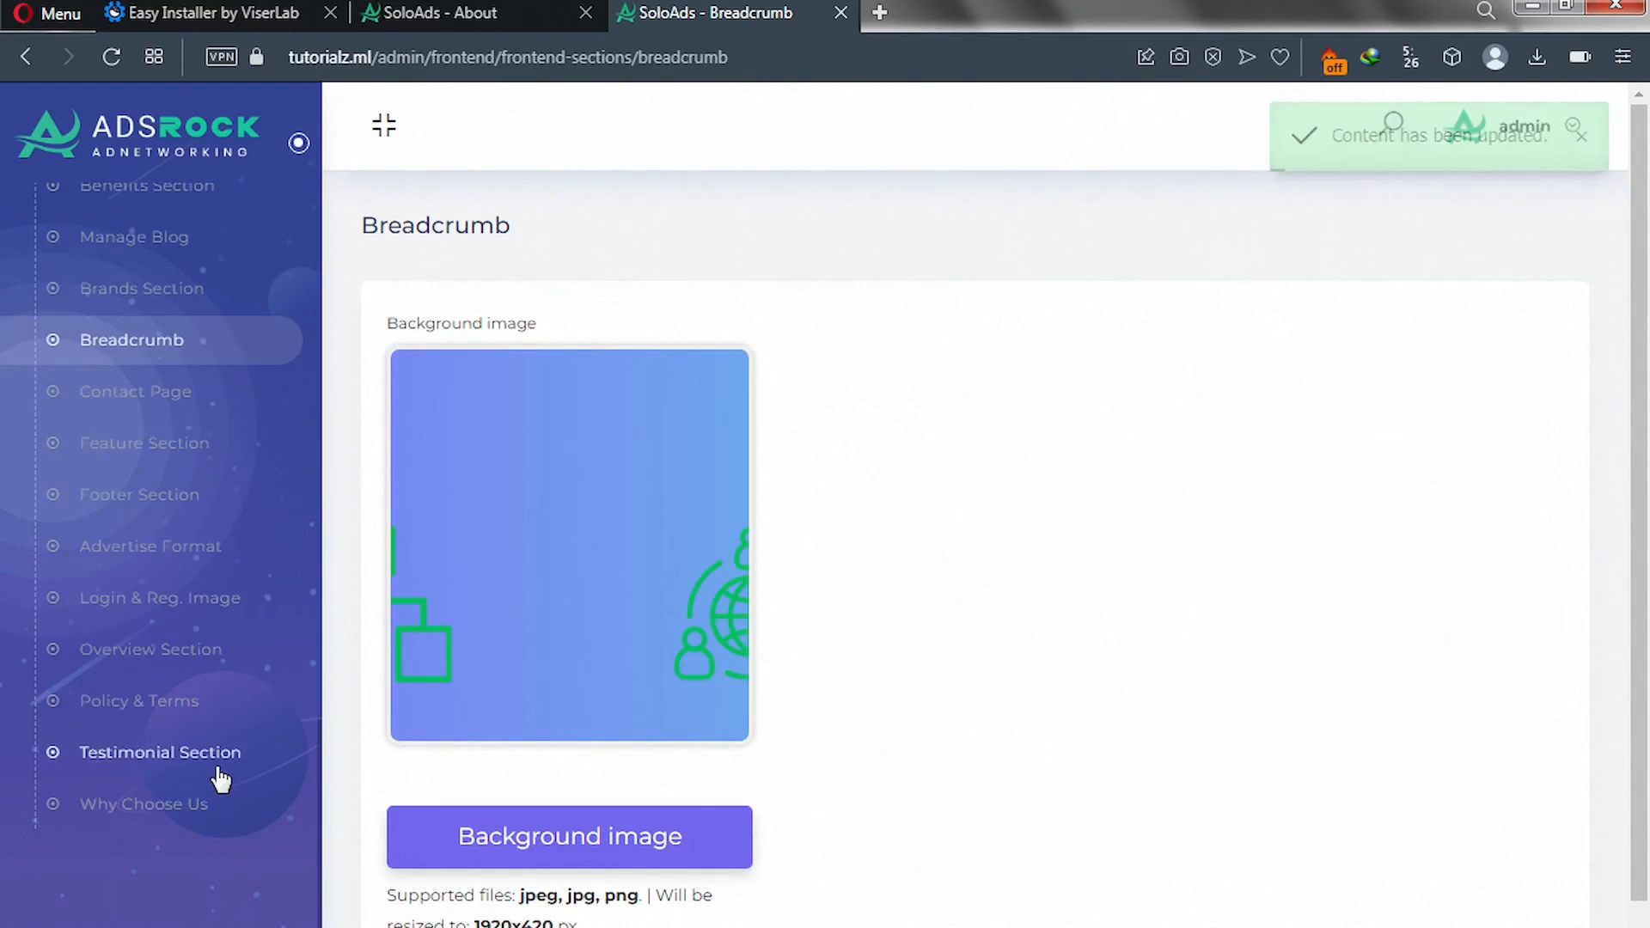
left_click(133, 613)
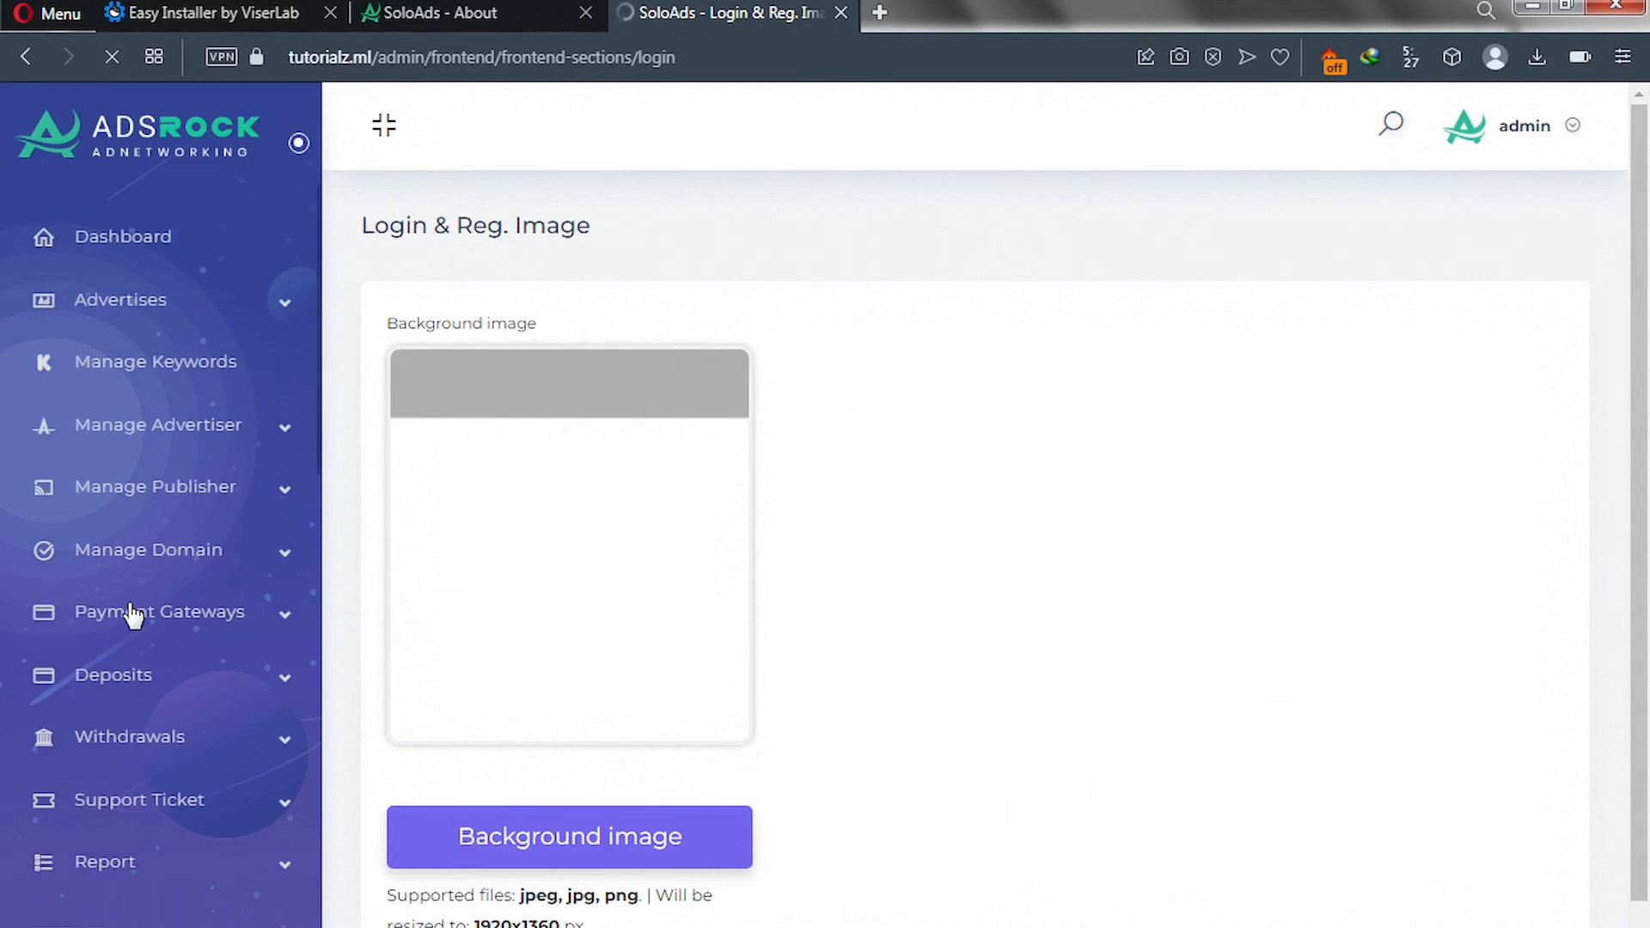
Load the login photo of a man pointing on blue as the Login & Reg. background and submit.
left_click(512, 830)
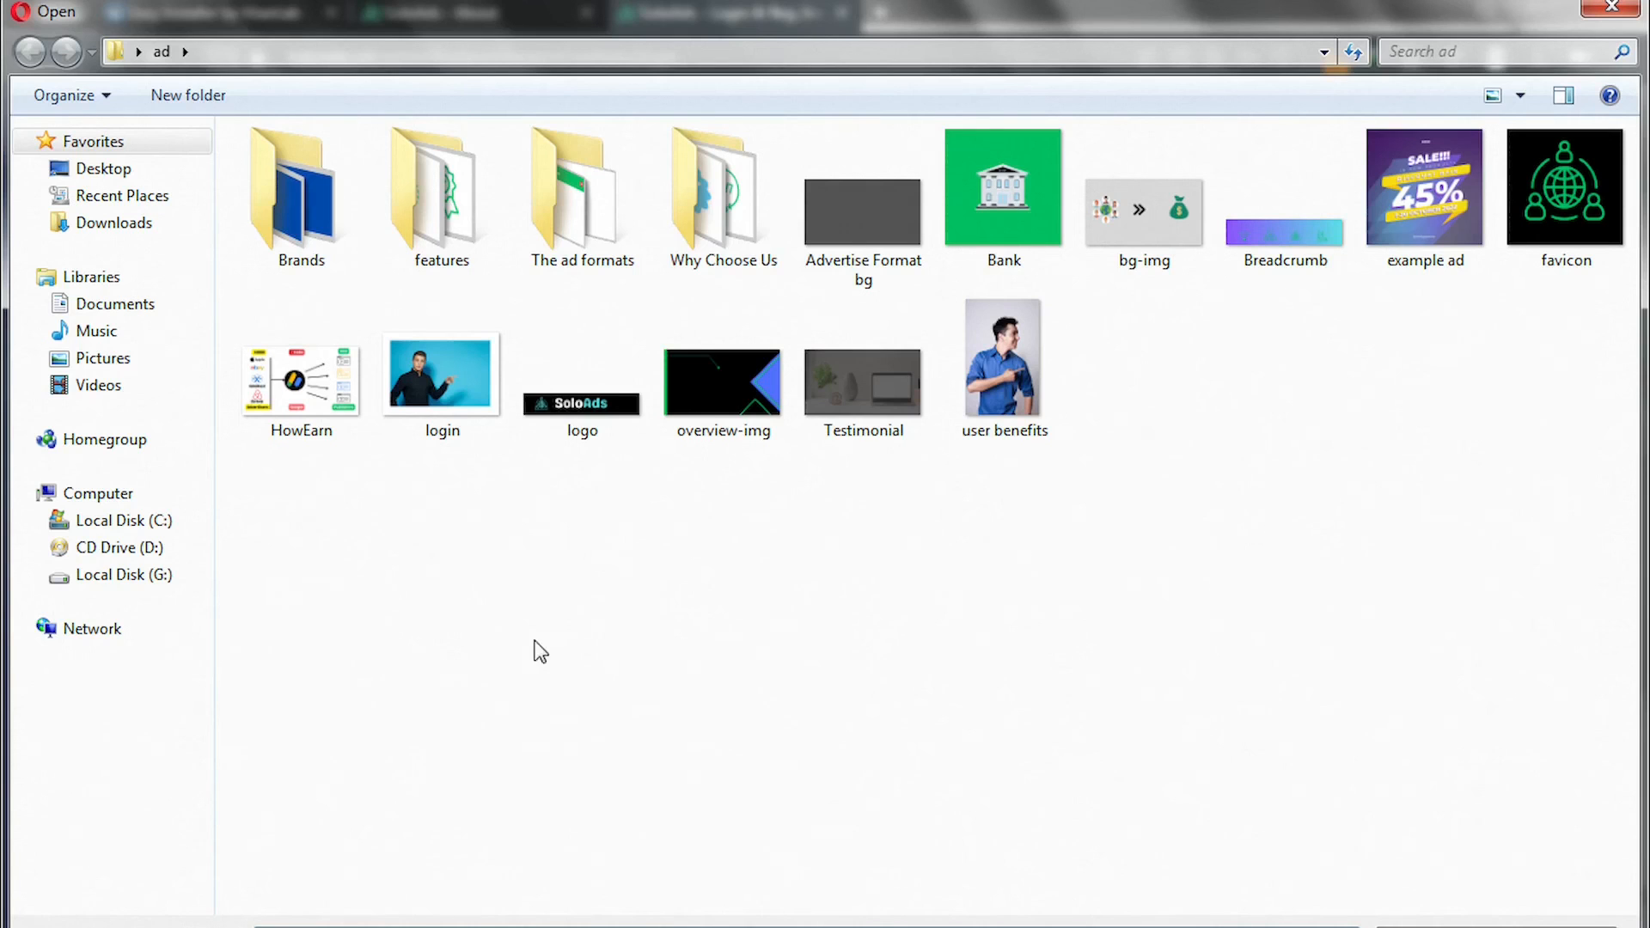
double_click(435, 406)
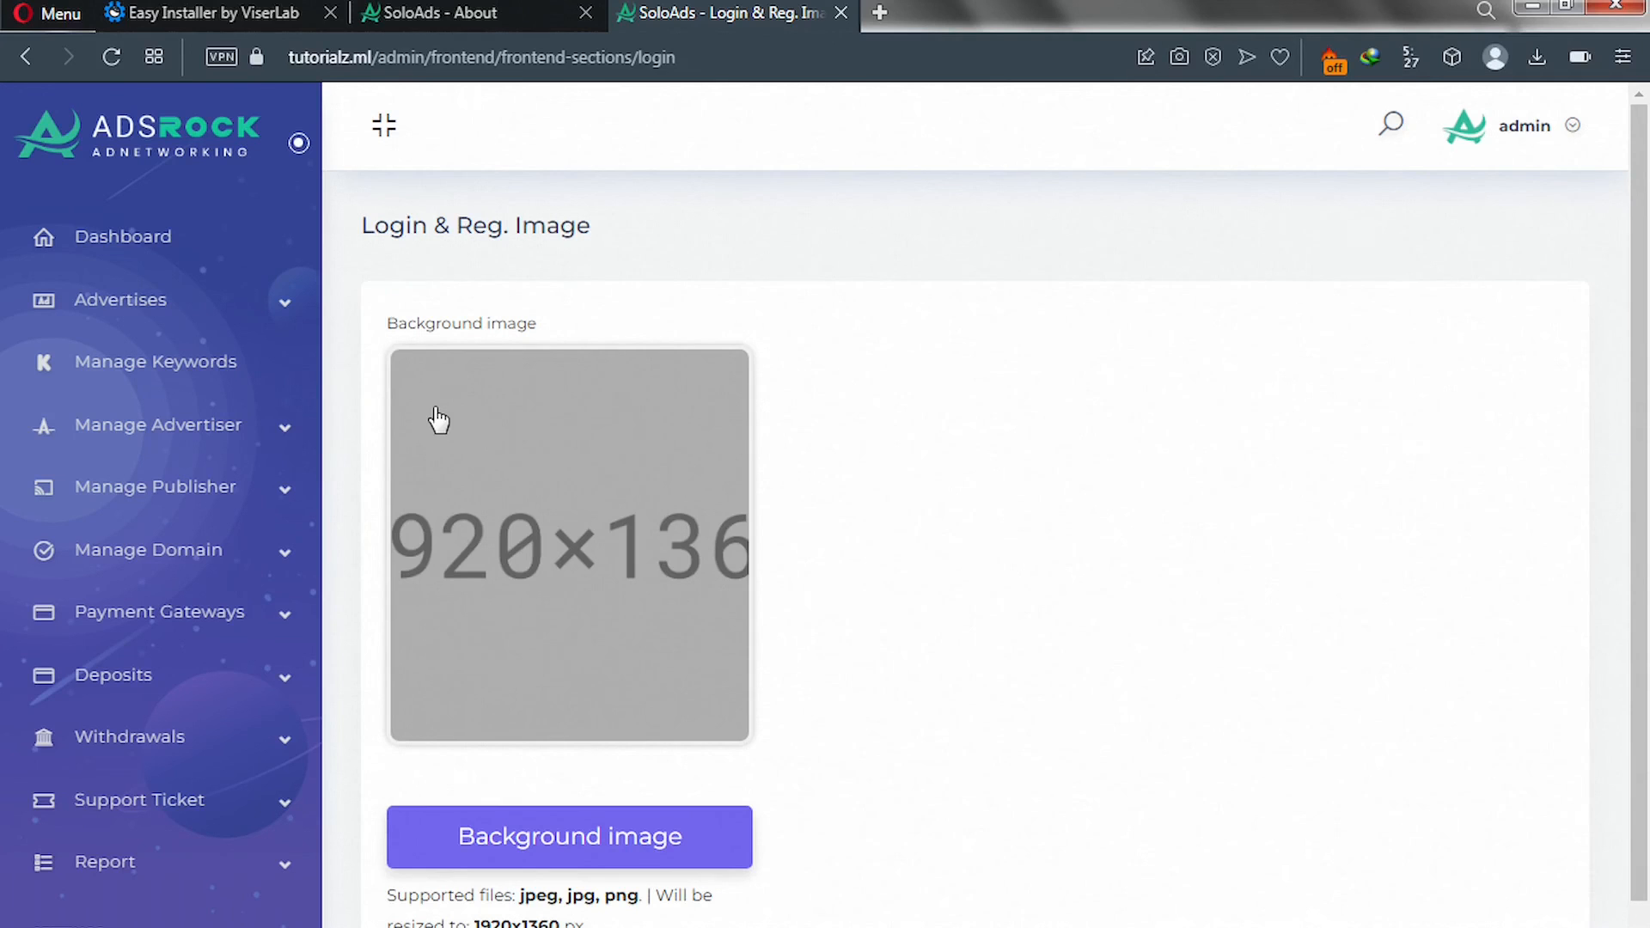
scroll(898, 516, "down", 1)
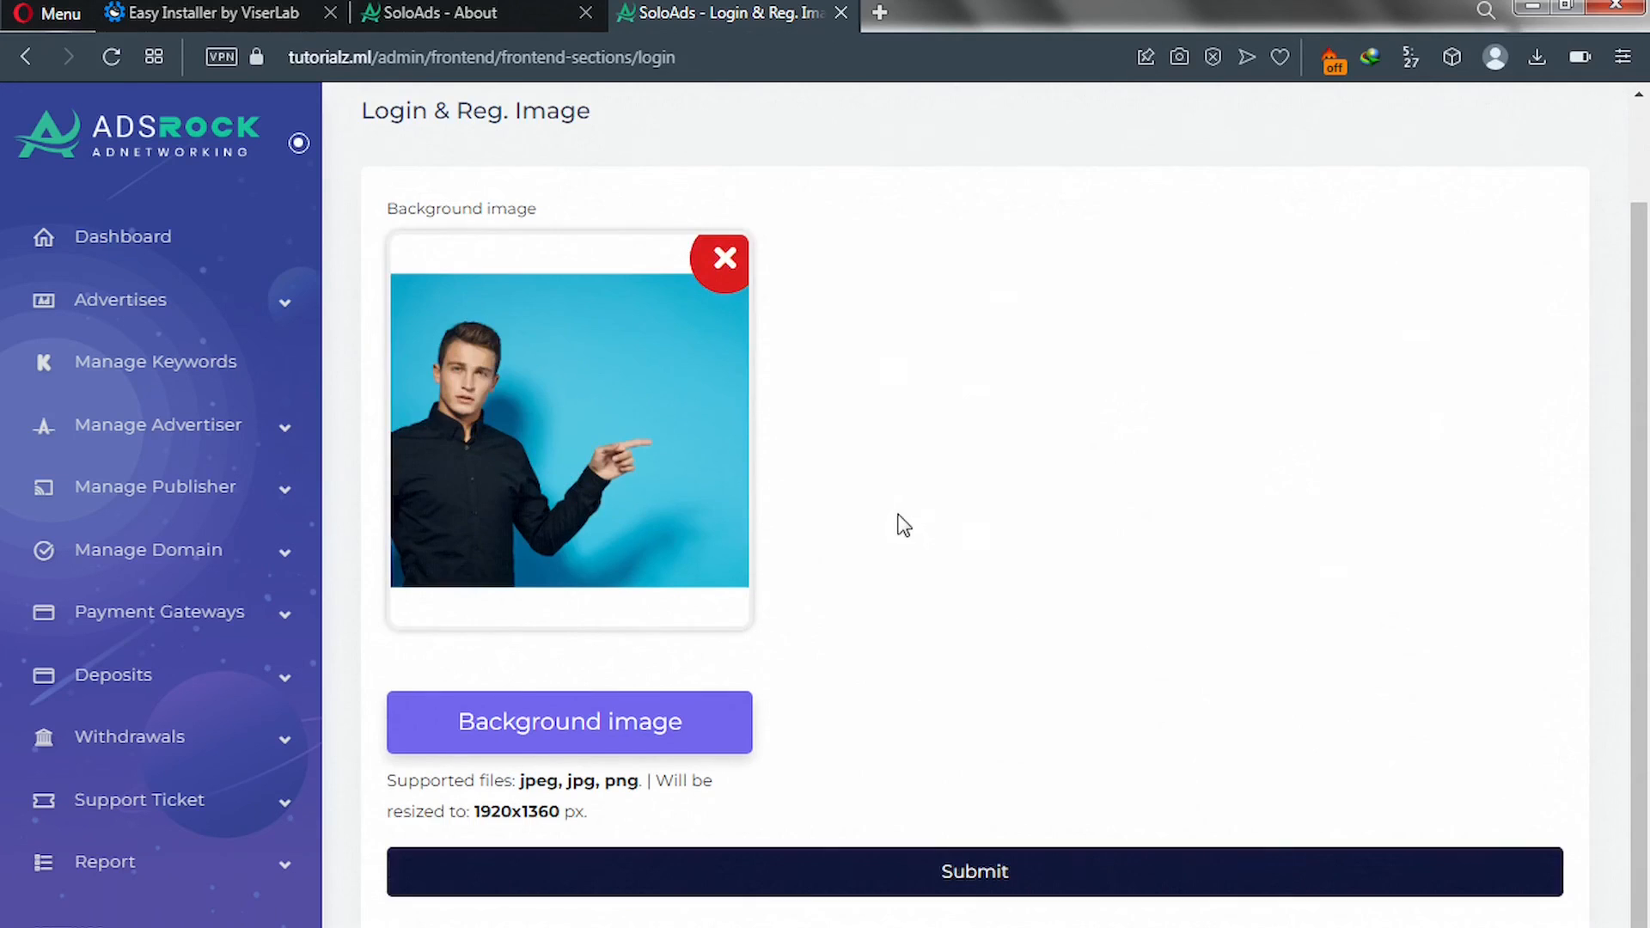
left_click(745, 868)
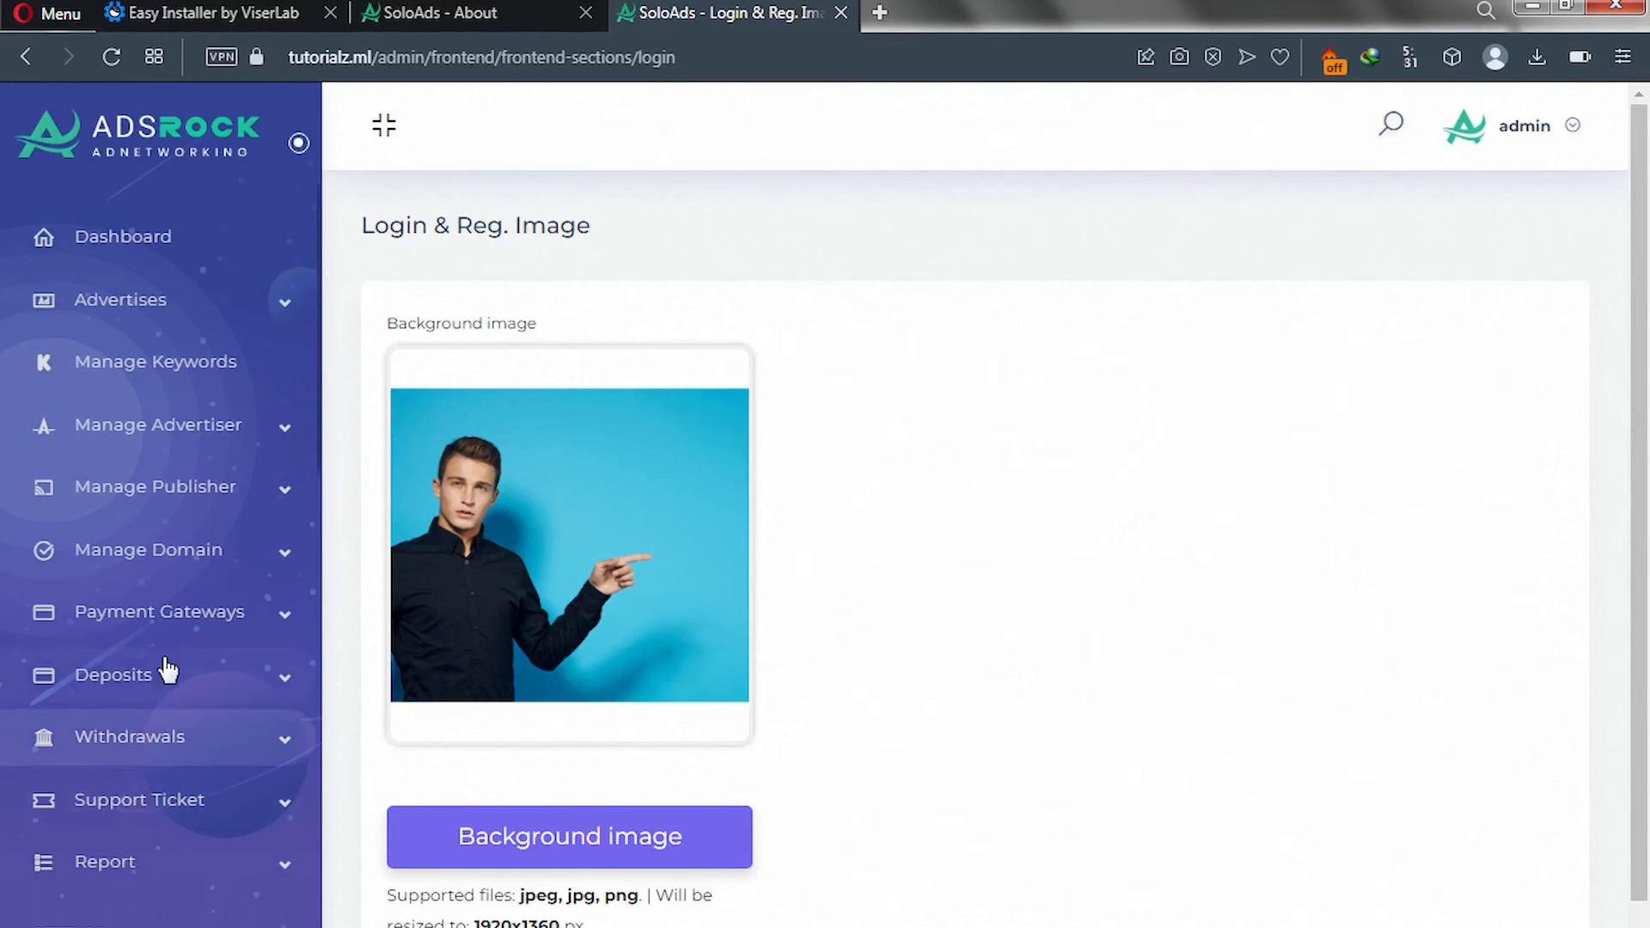
scroll(163, 662, "down", 8)
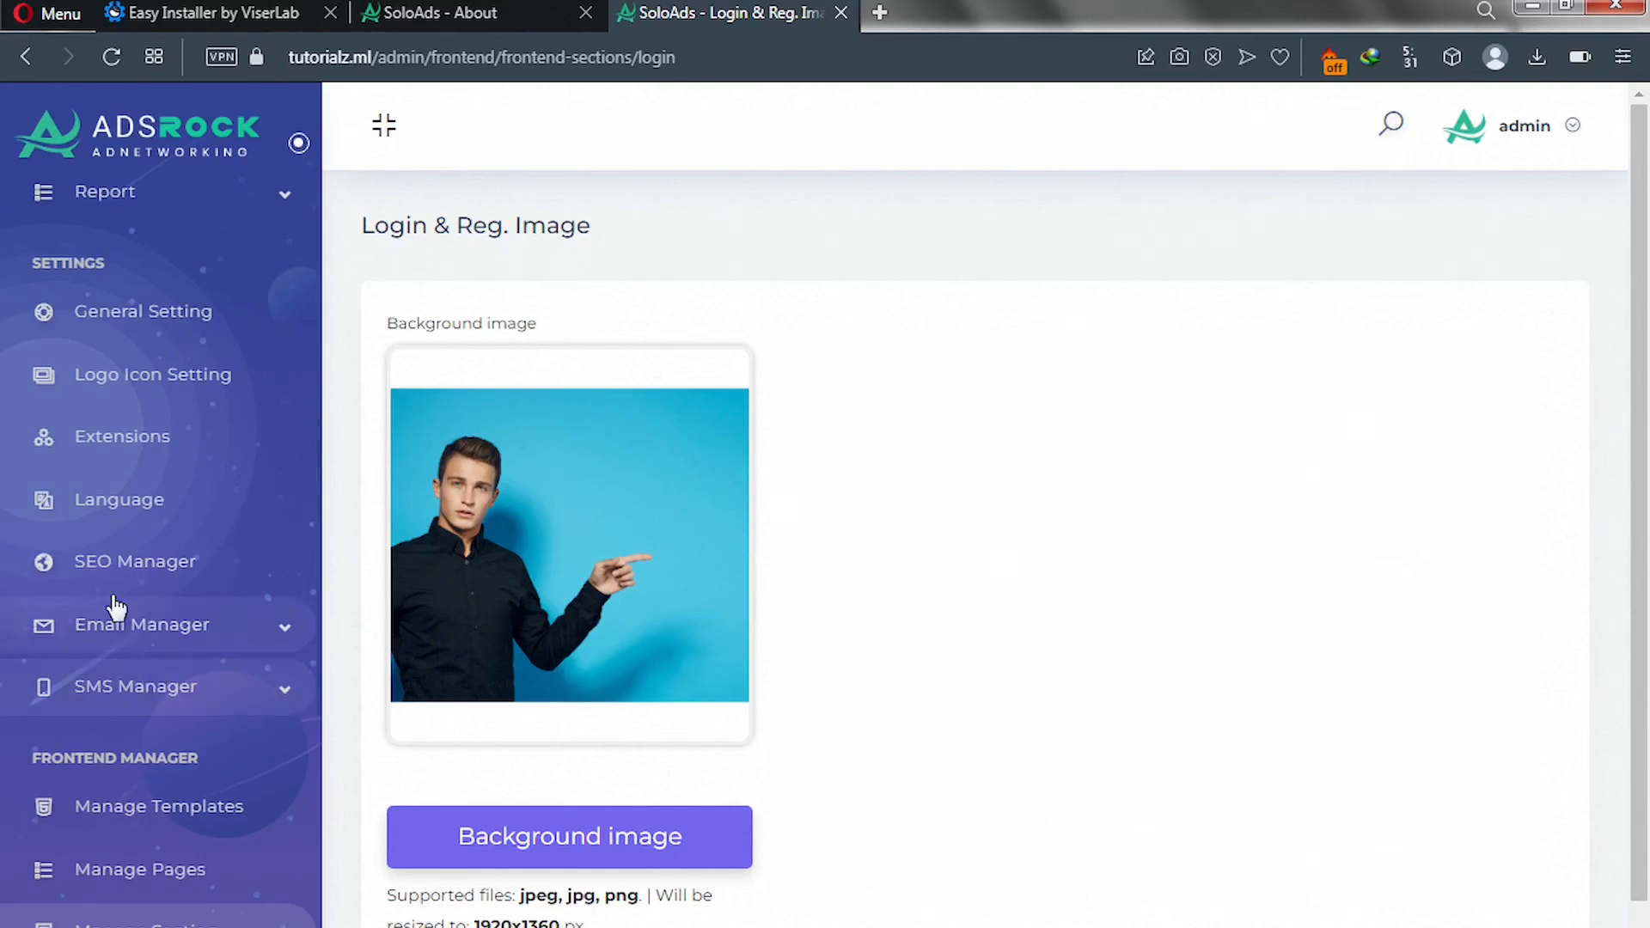
Open Email Manager > Global Template and review its {{name}}/{{message}} short codes and email body.
left_click(286, 639)
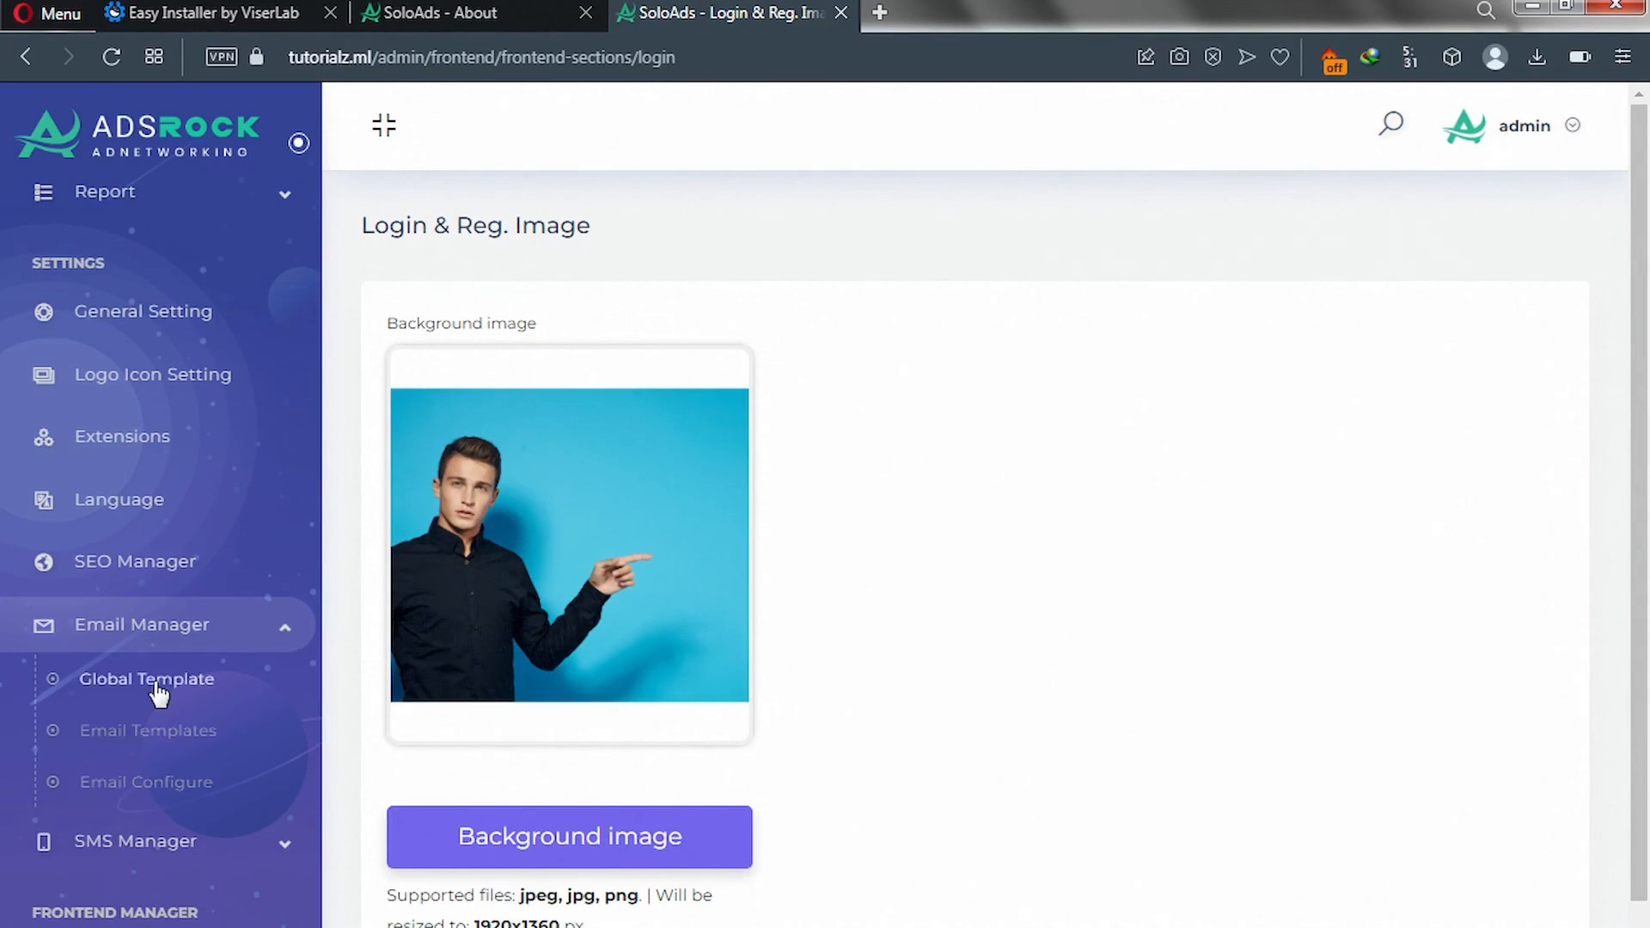
left_click(132, 683)
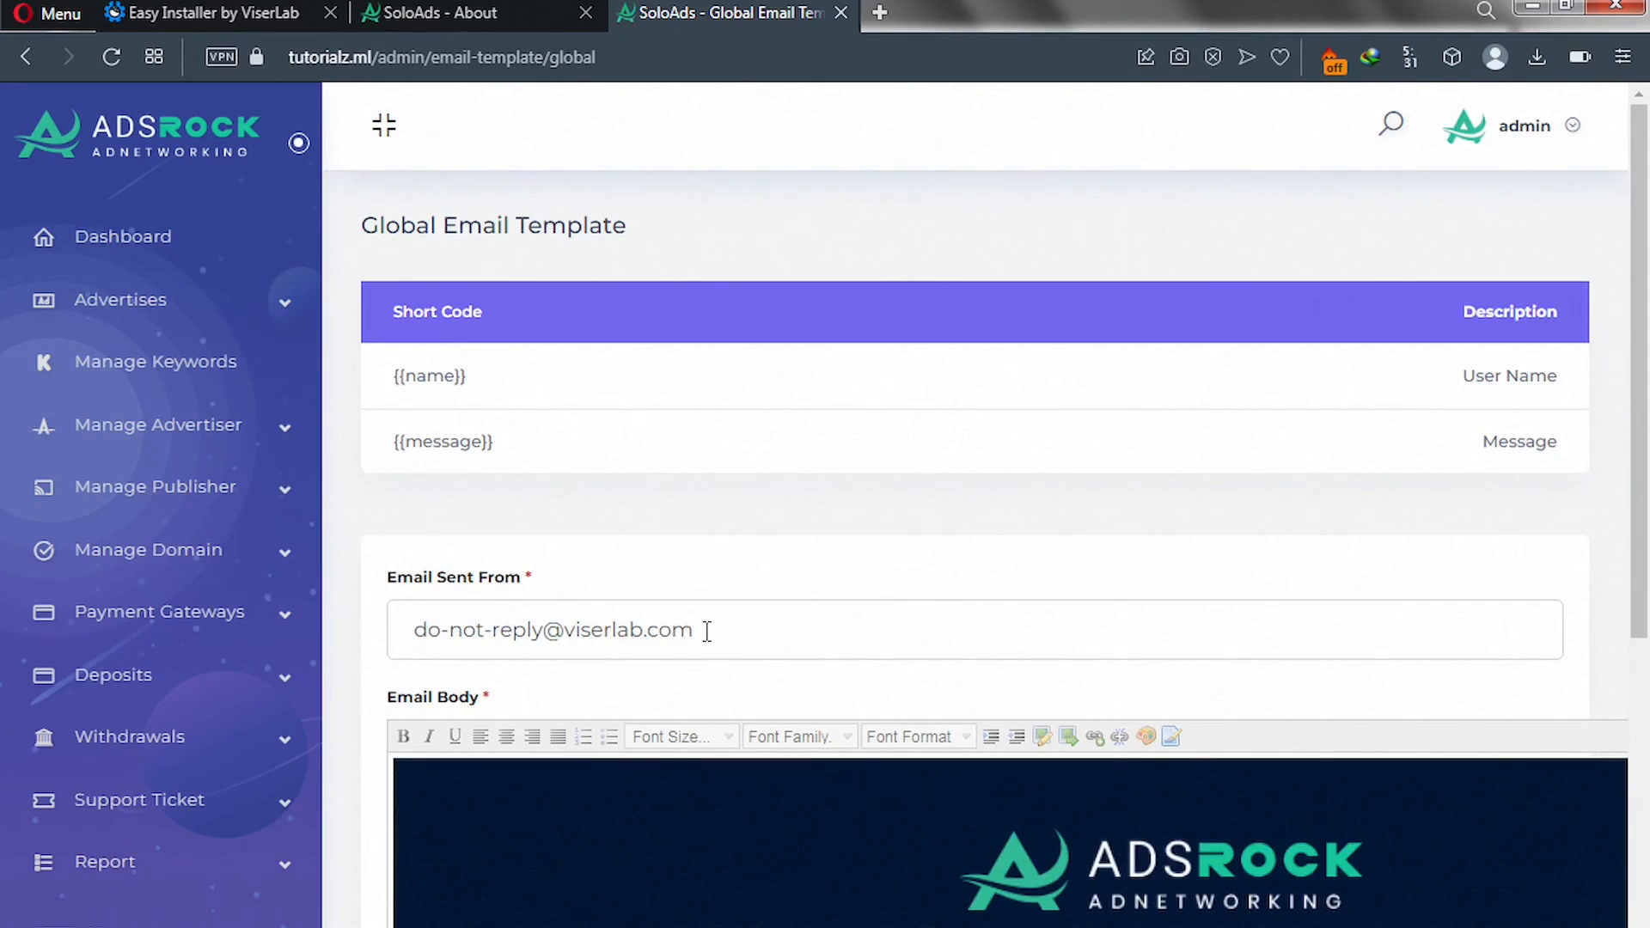
scroll(695, 583, "down", 1)
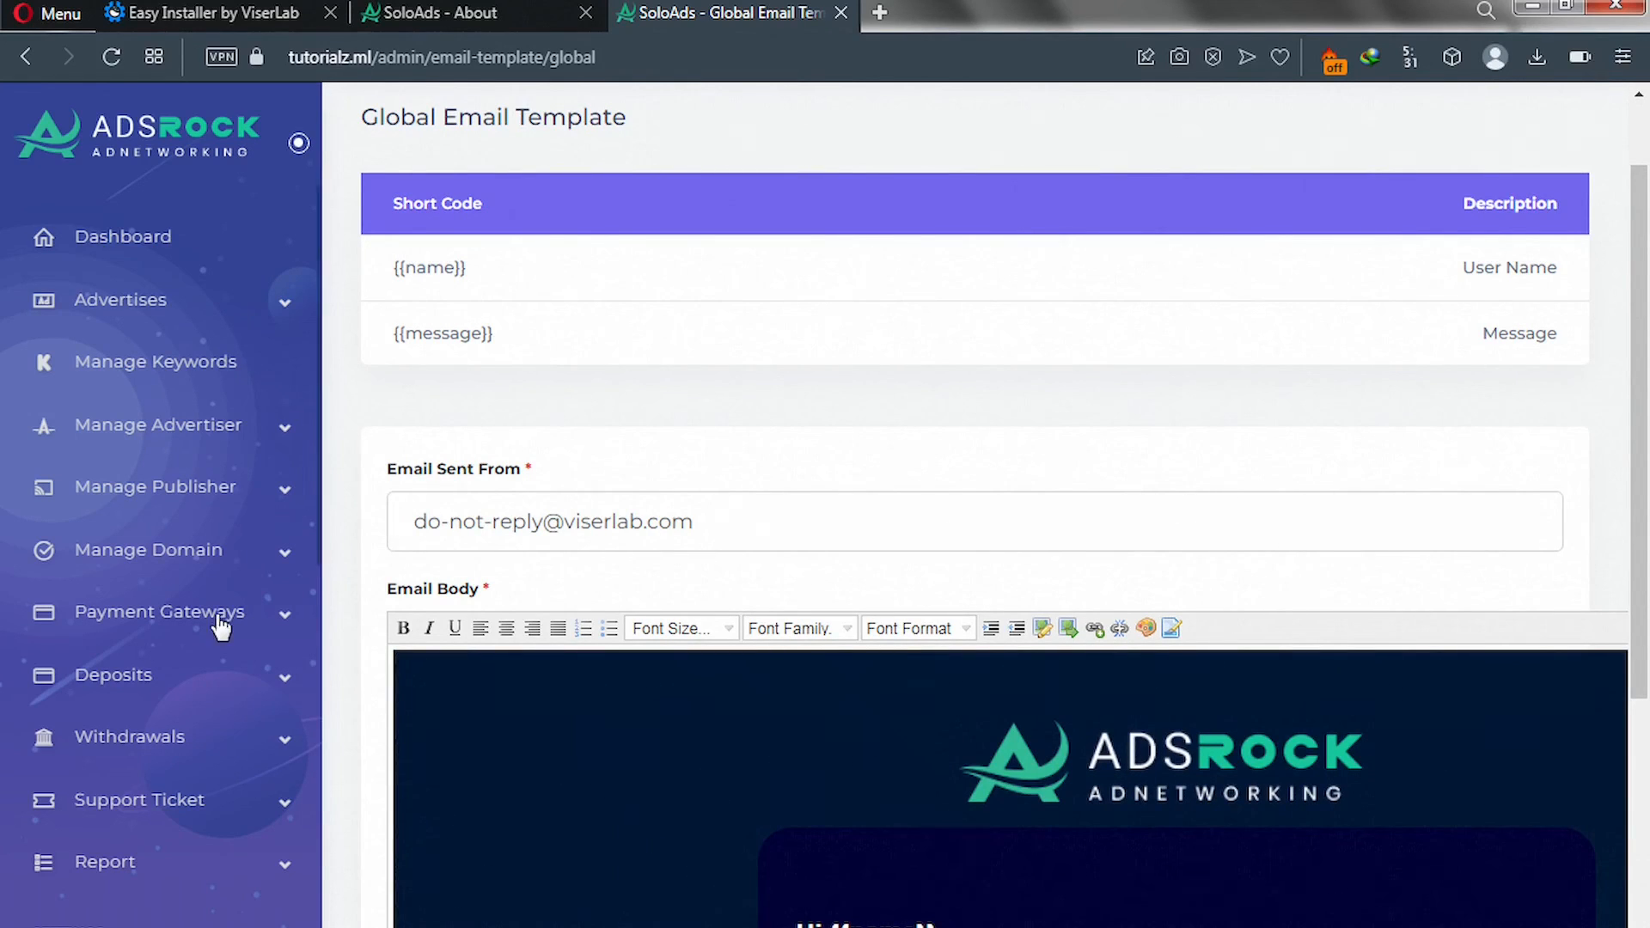
scroll(173, 674, "down", 8)
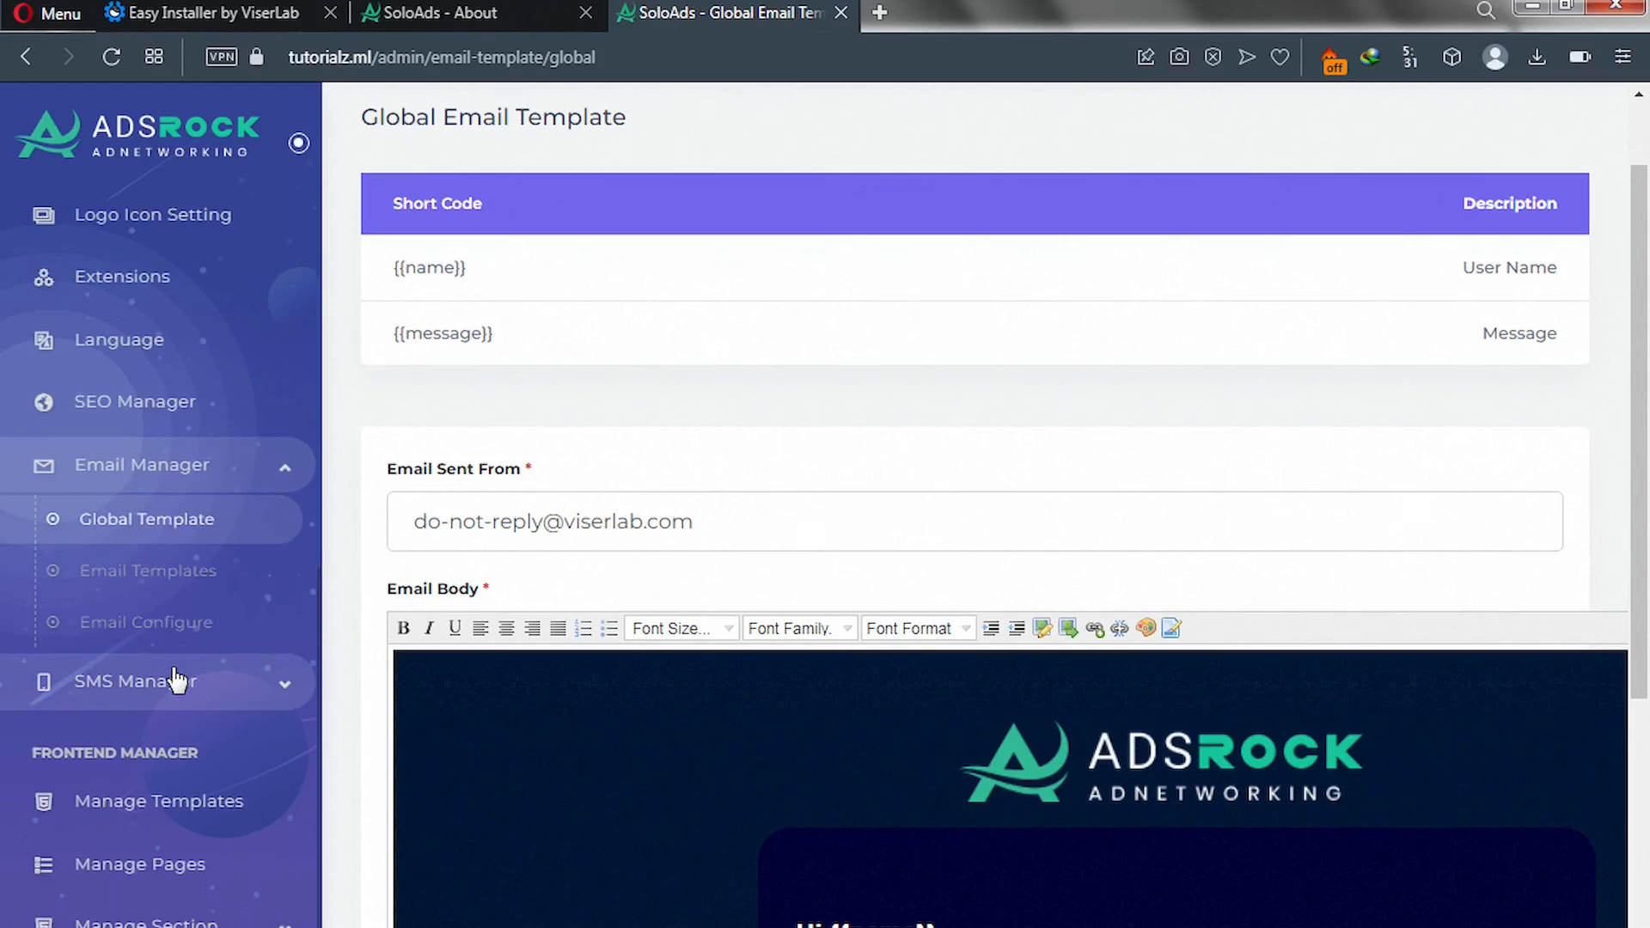
Show the Email Templates list and scan it, from Password Reset to Price Plan Purchase, all Active.
left_click(118, 571)
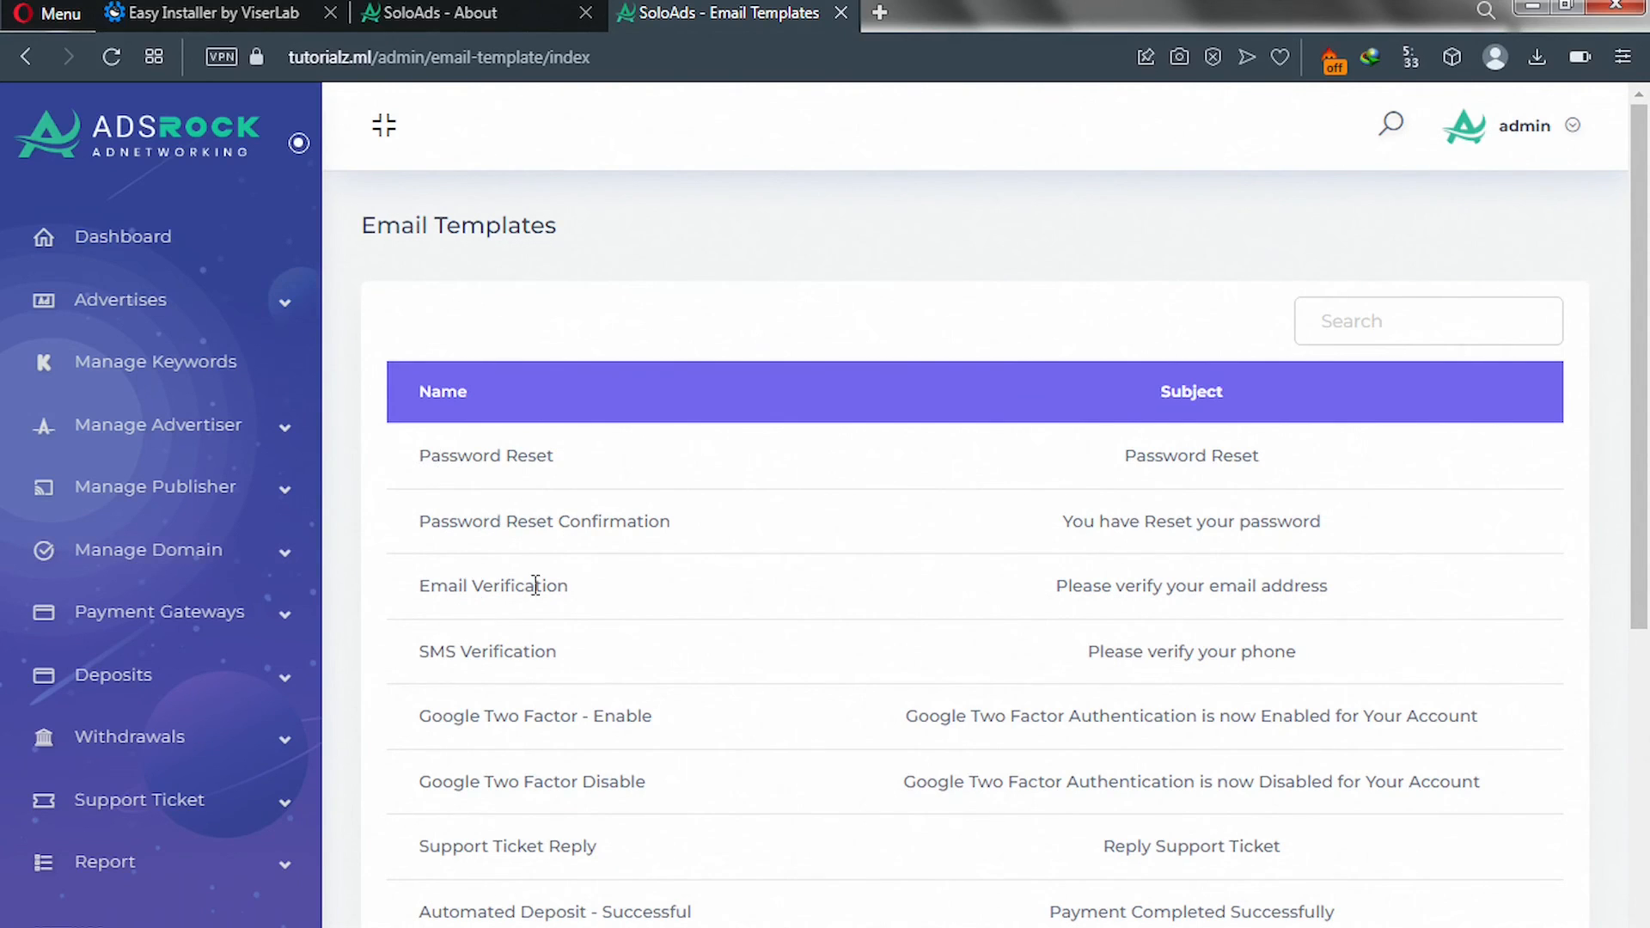
scroll(823, 597, "down", 2)
scroll(823, 594, "down", 5)
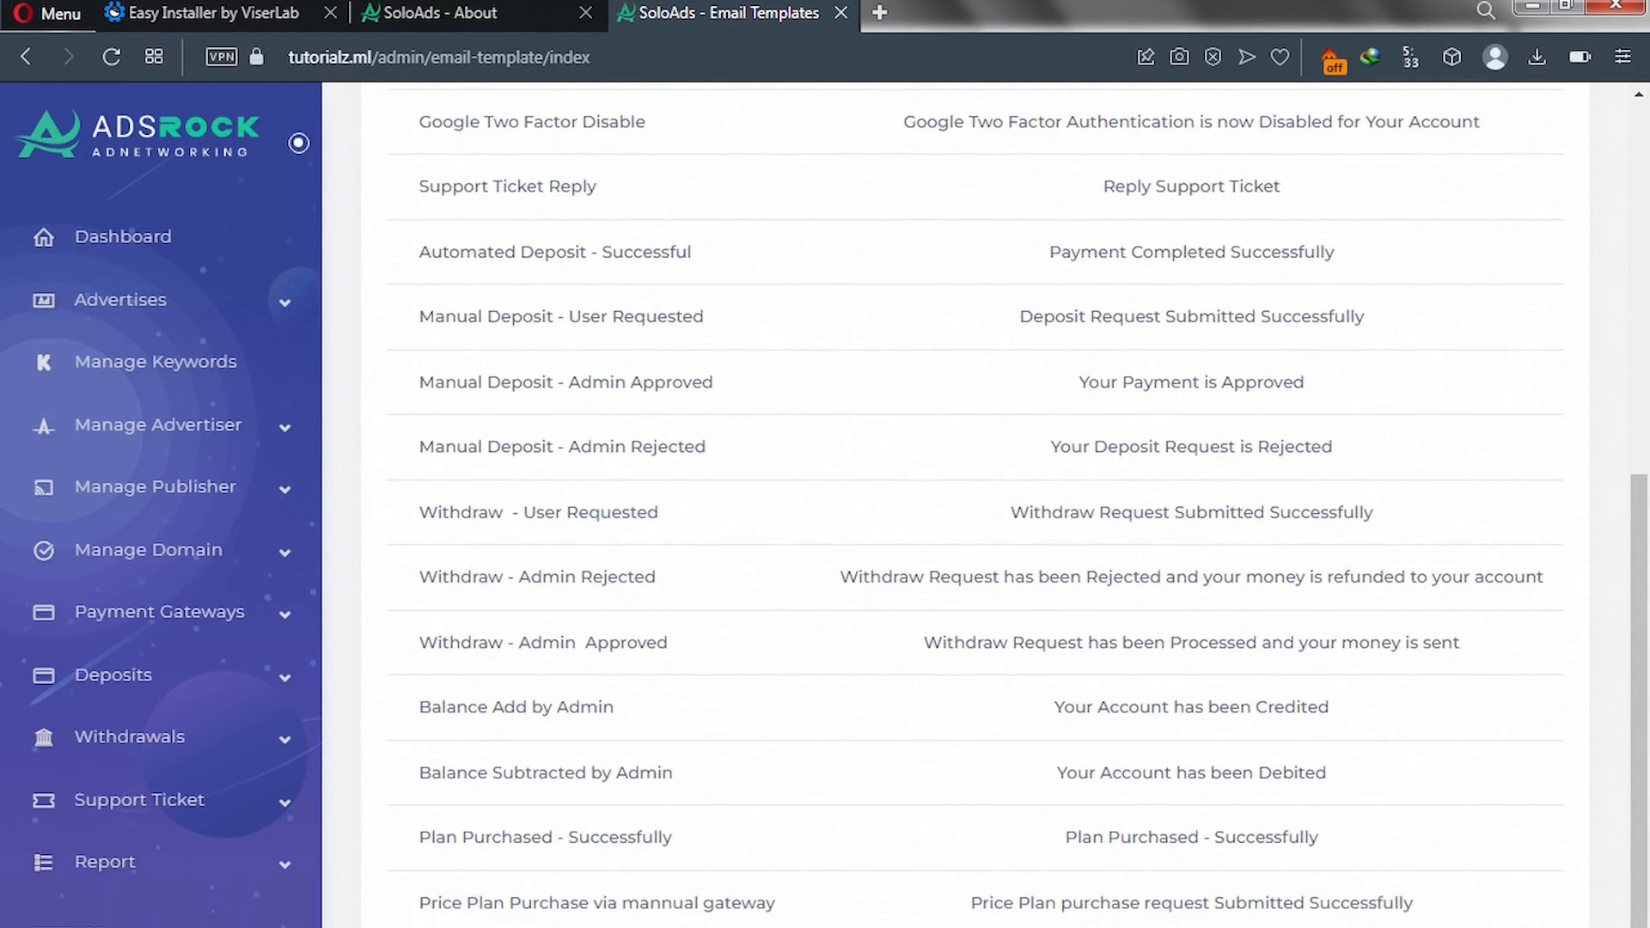
scroll(974, 512, "right", 3)
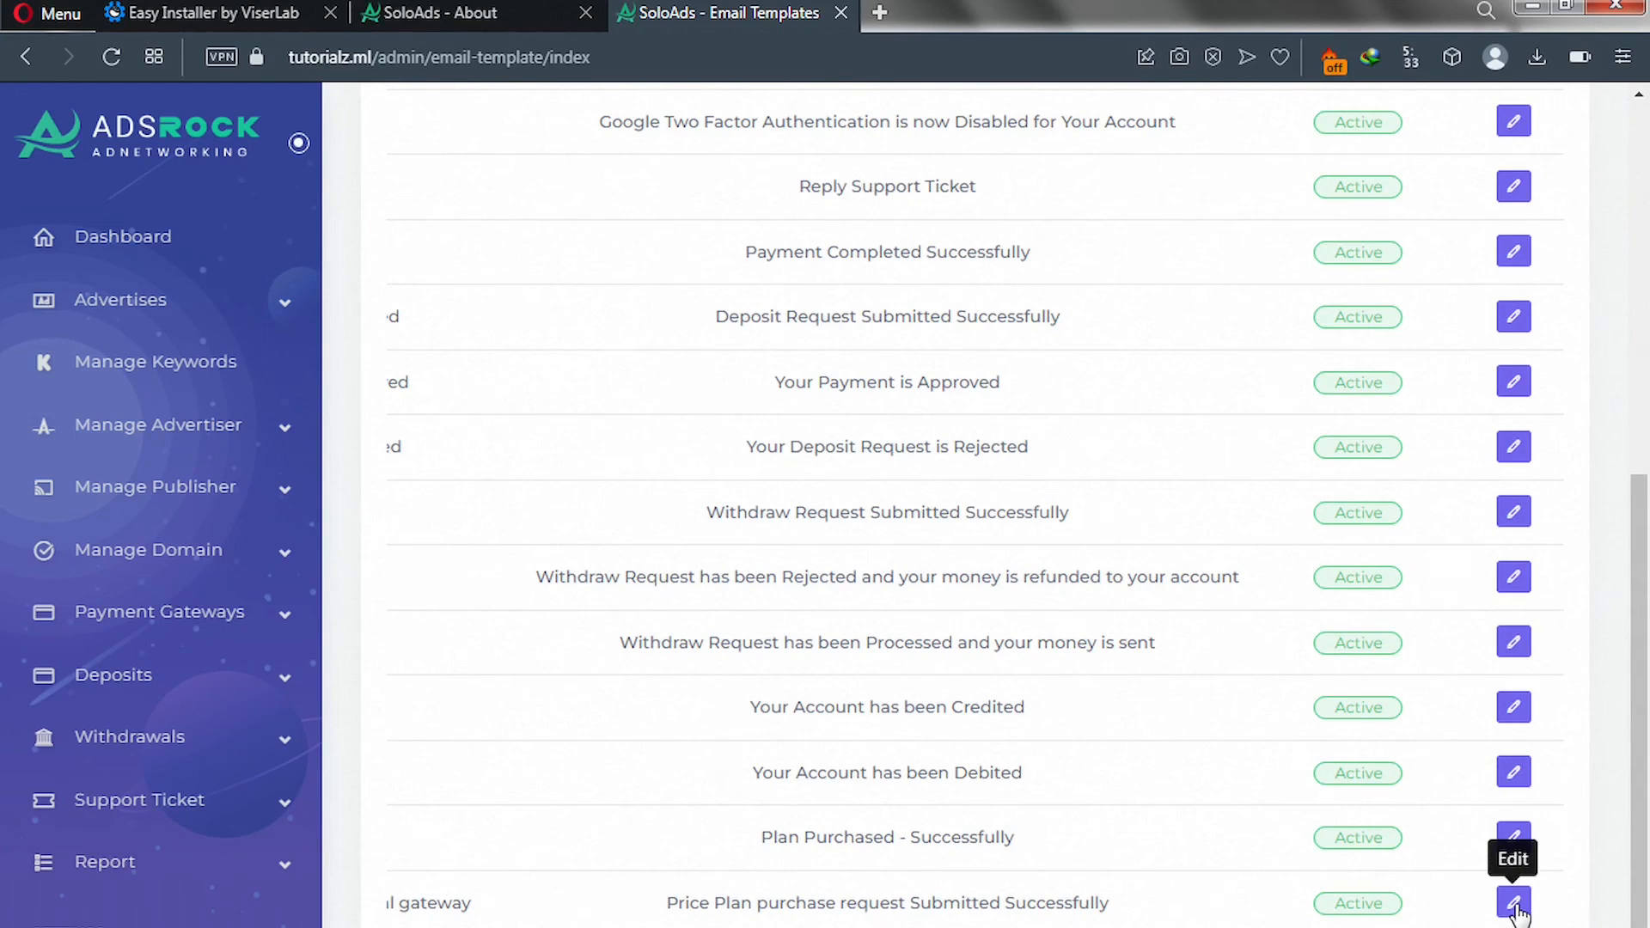
scroll(34, 630, "down", 10)
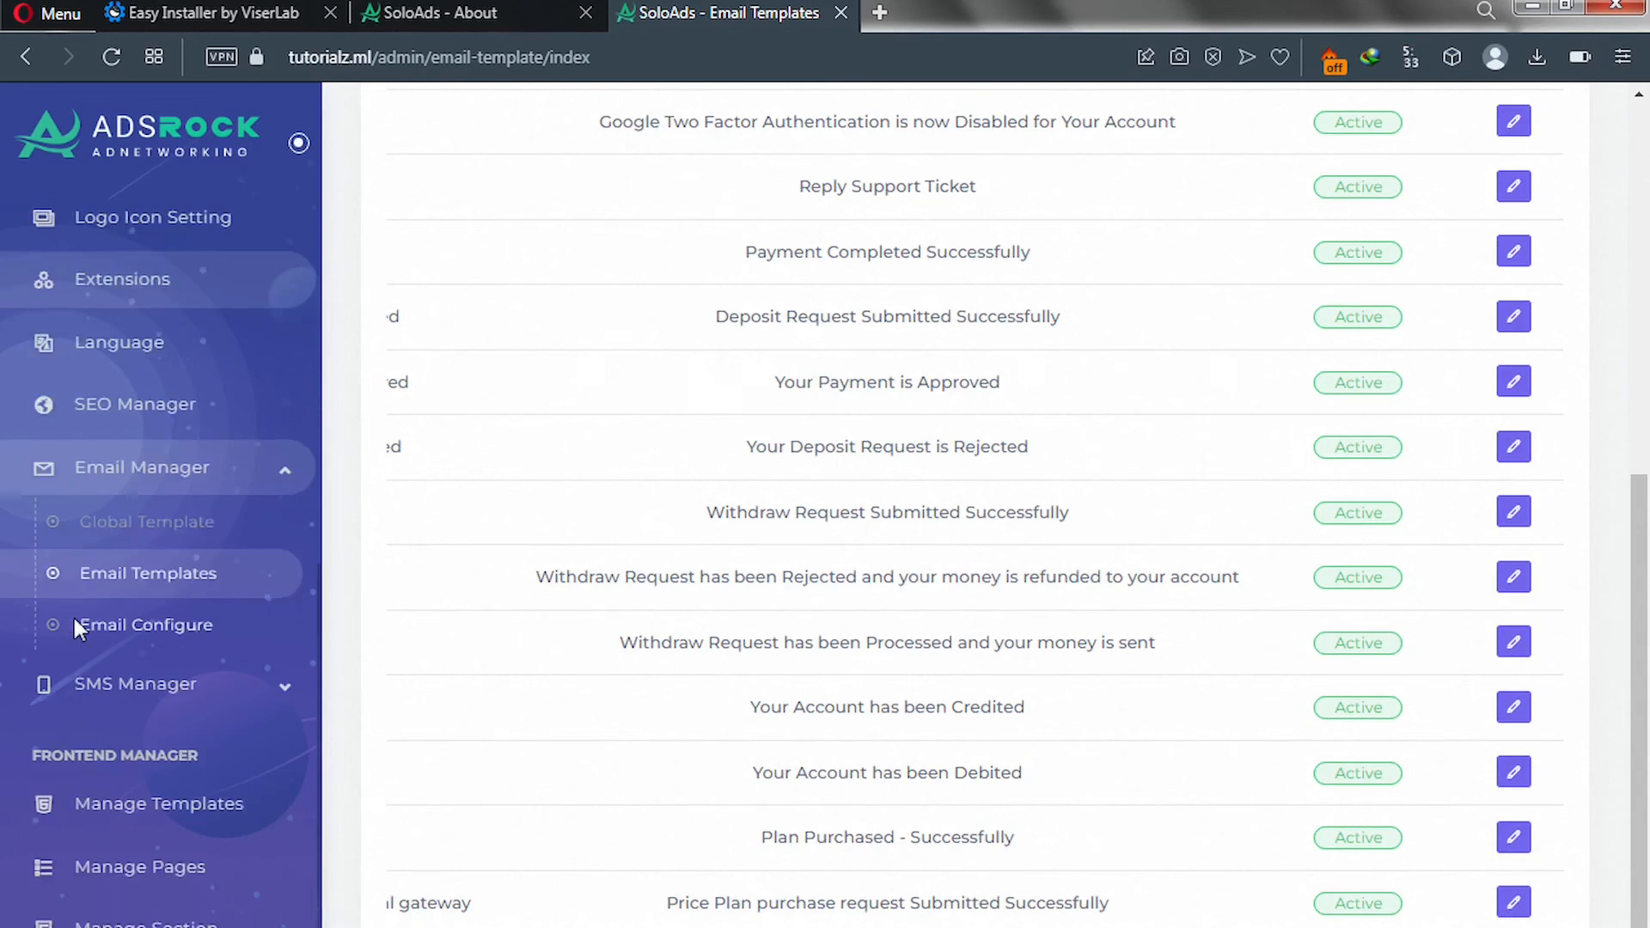
scroll(75, 628, "down", 2)
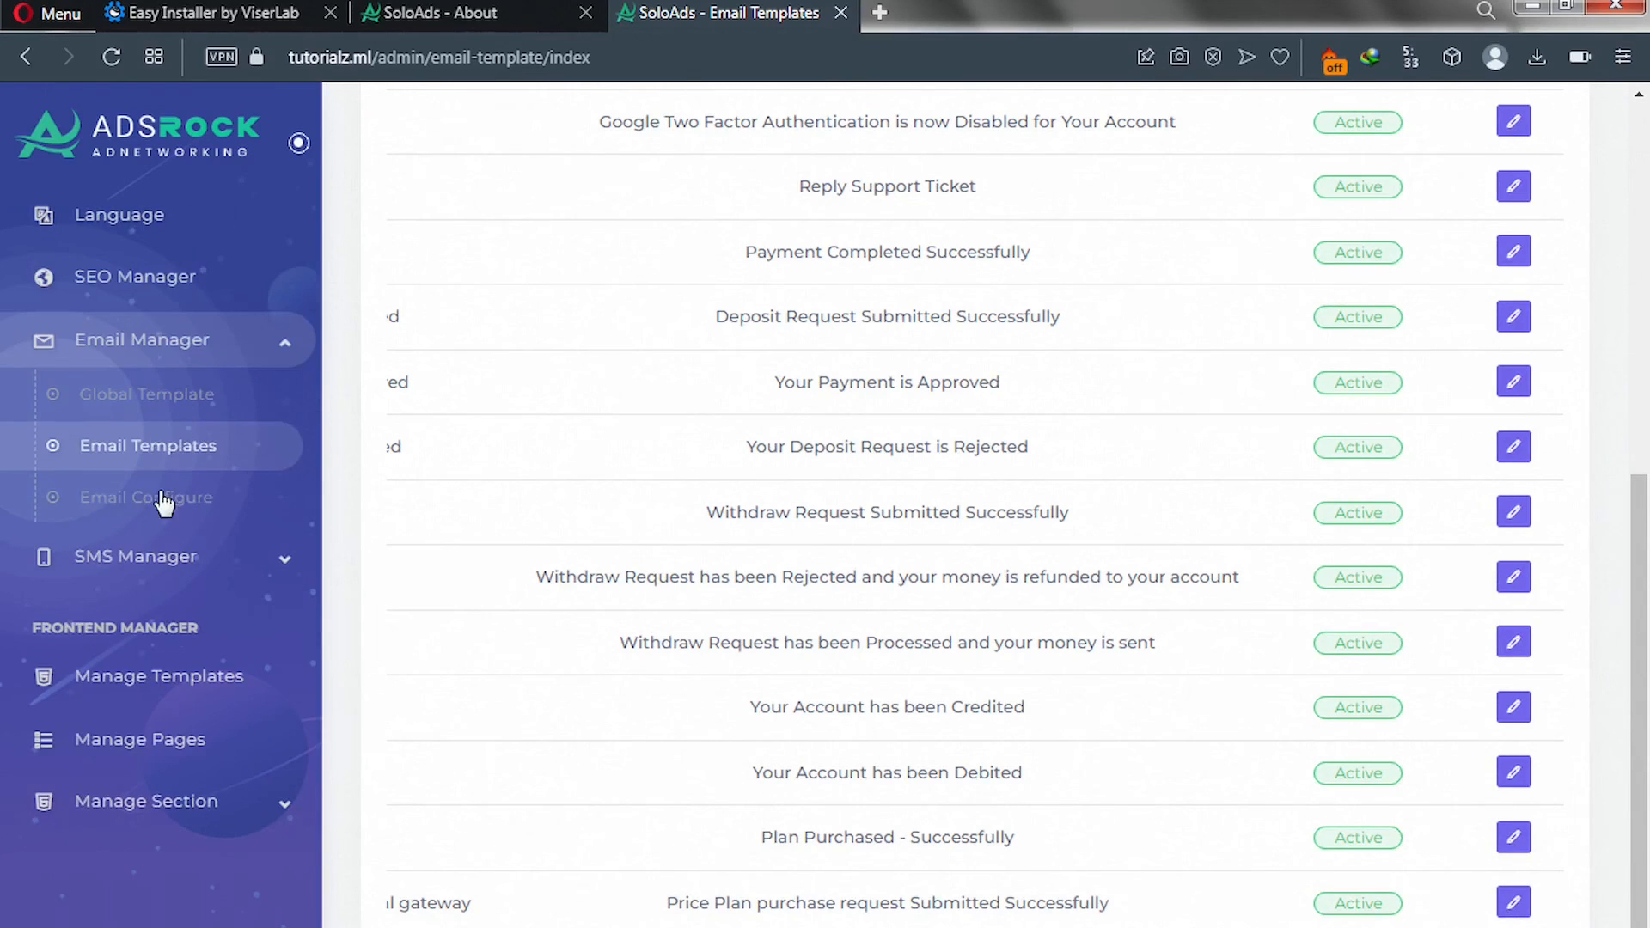
Set the Email Send Method to SMTP on the Email Configure page.
left_click(113, 511)
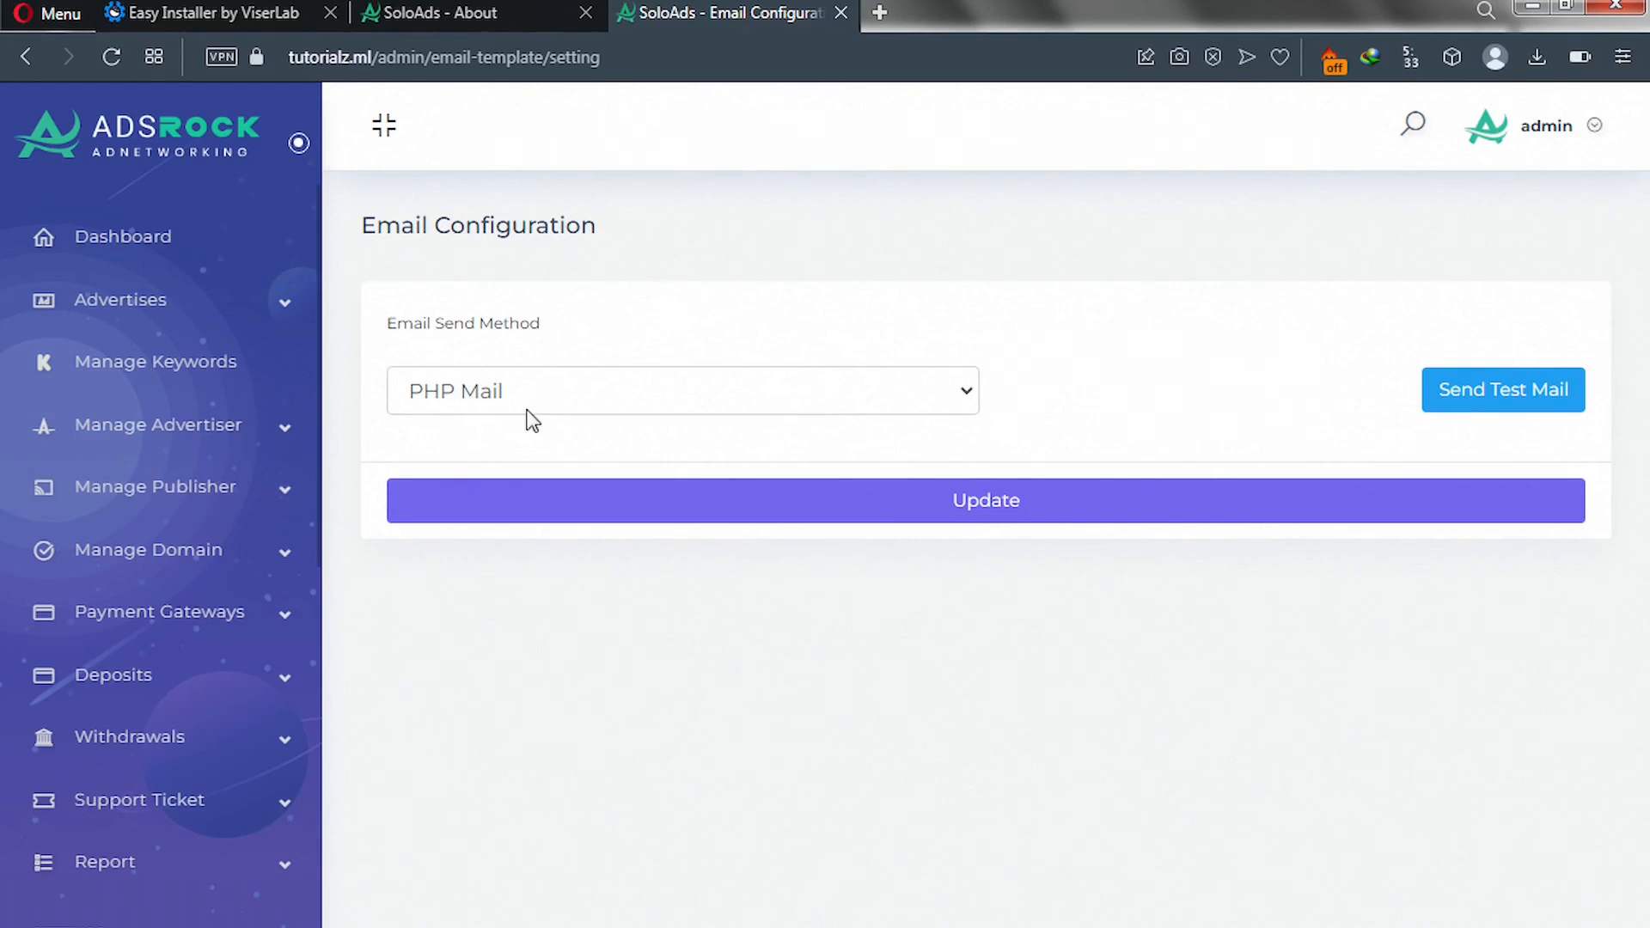
left_click(960, 396)
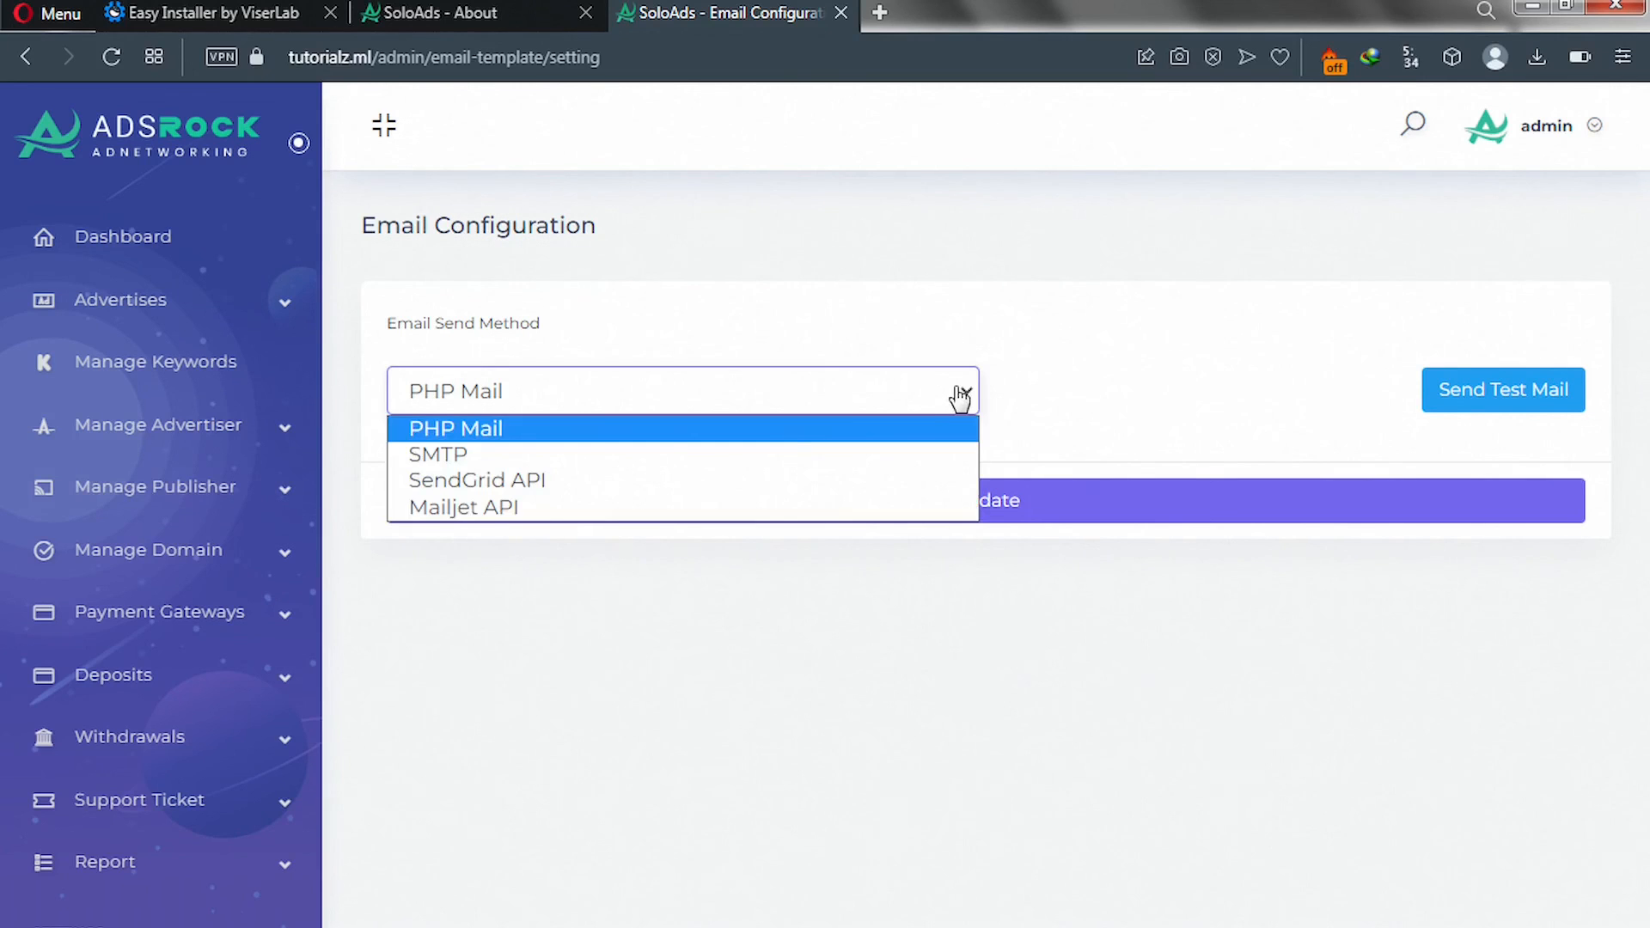
left_click(638, 453)
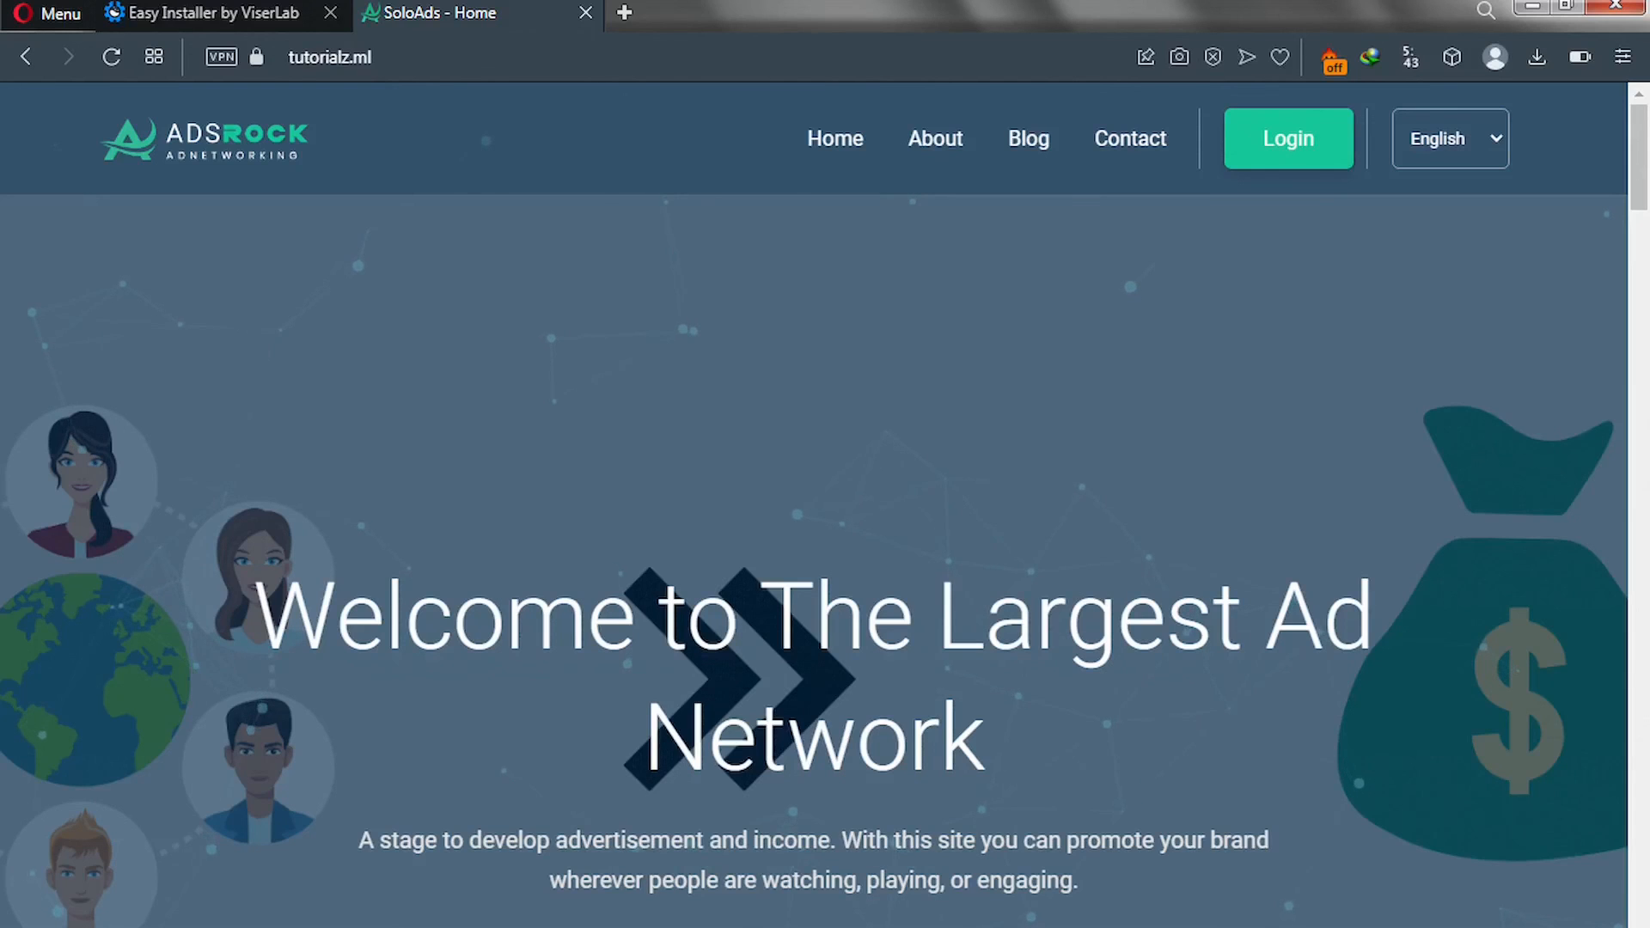
Scroll through the SoloAds home page's ad formats and features, then go to the Login page.
left_click_drag(1645, 155, 1645, 438)
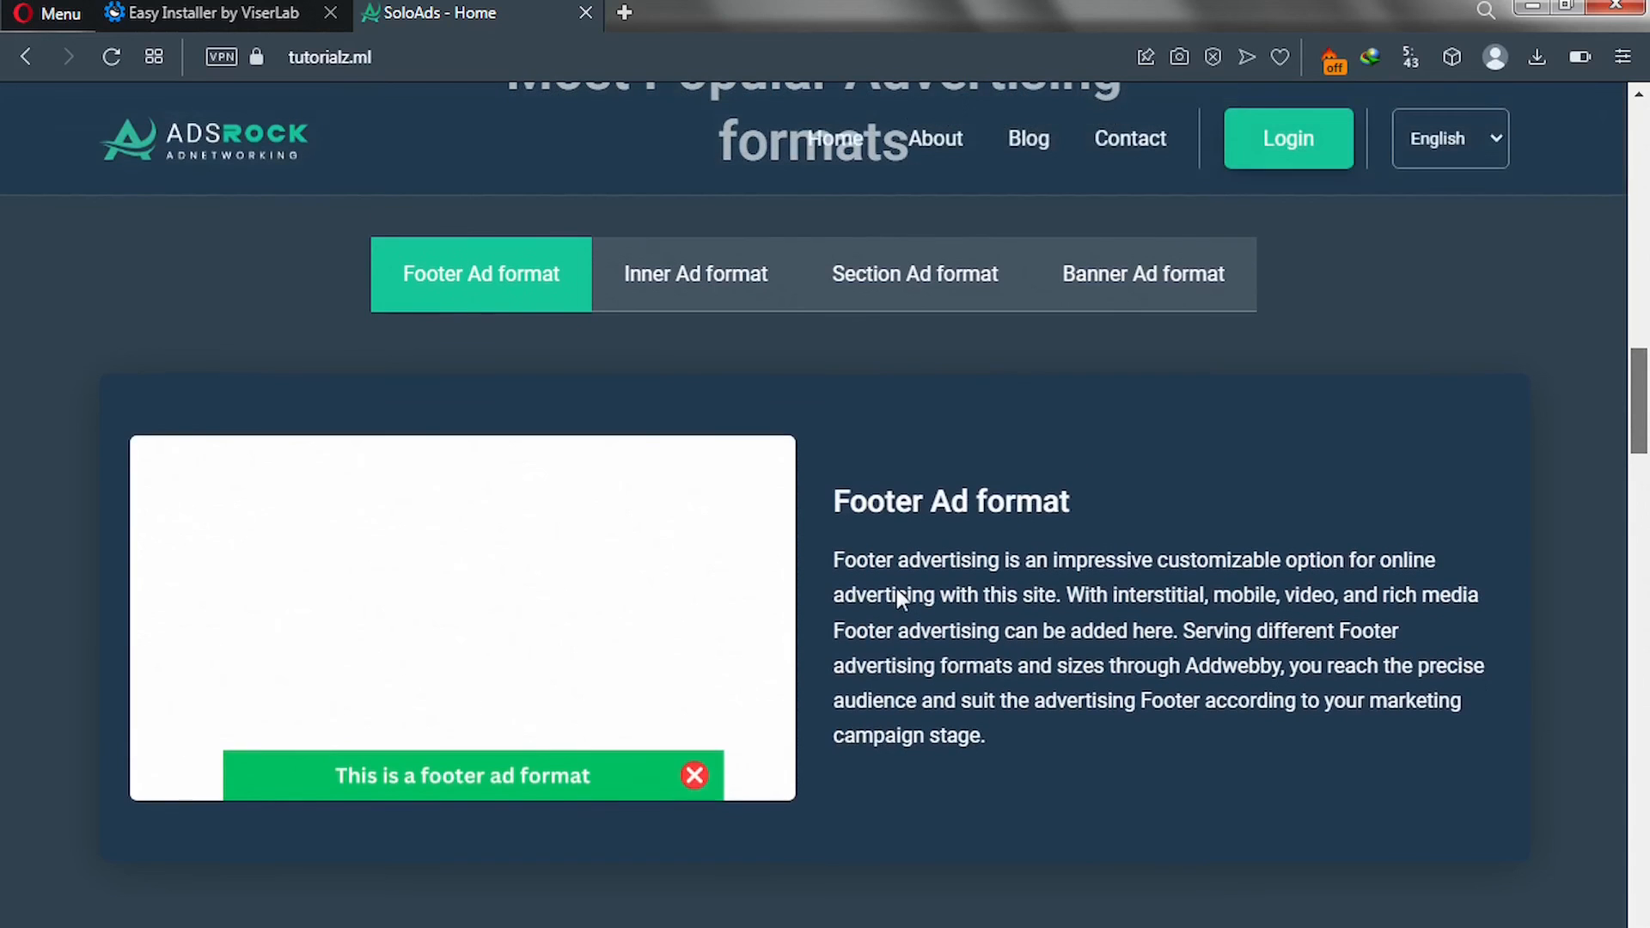
scroll(895, 591, "down", 10)
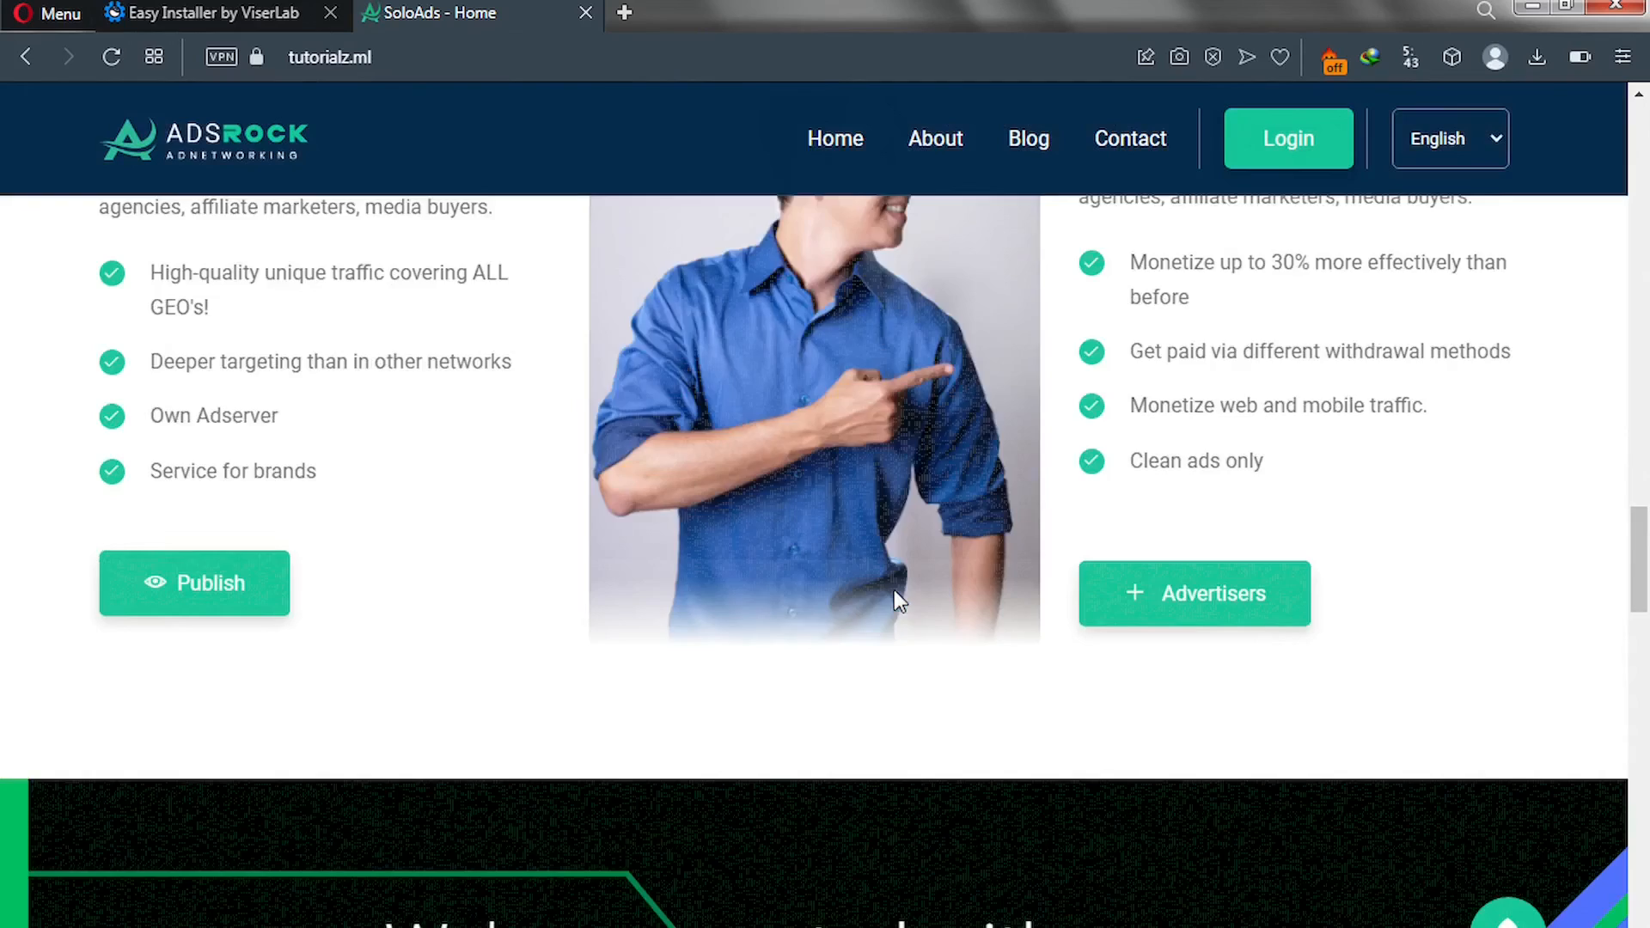
scroll(897, 599, "down", 12)
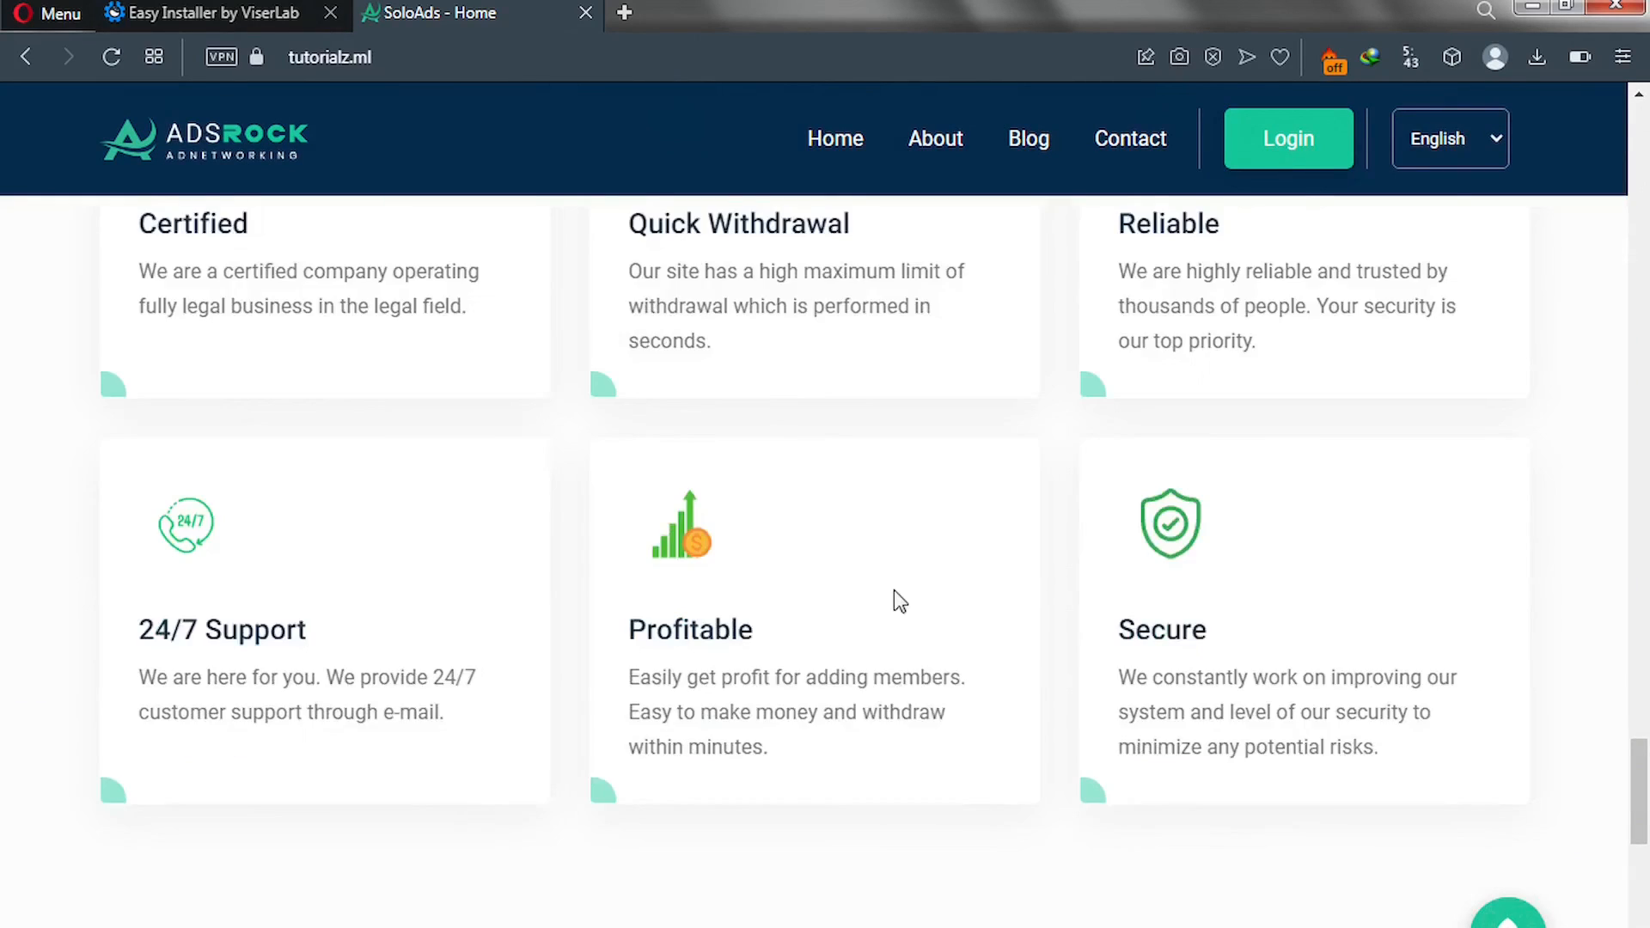
scroll(893, 589, "down", 12)
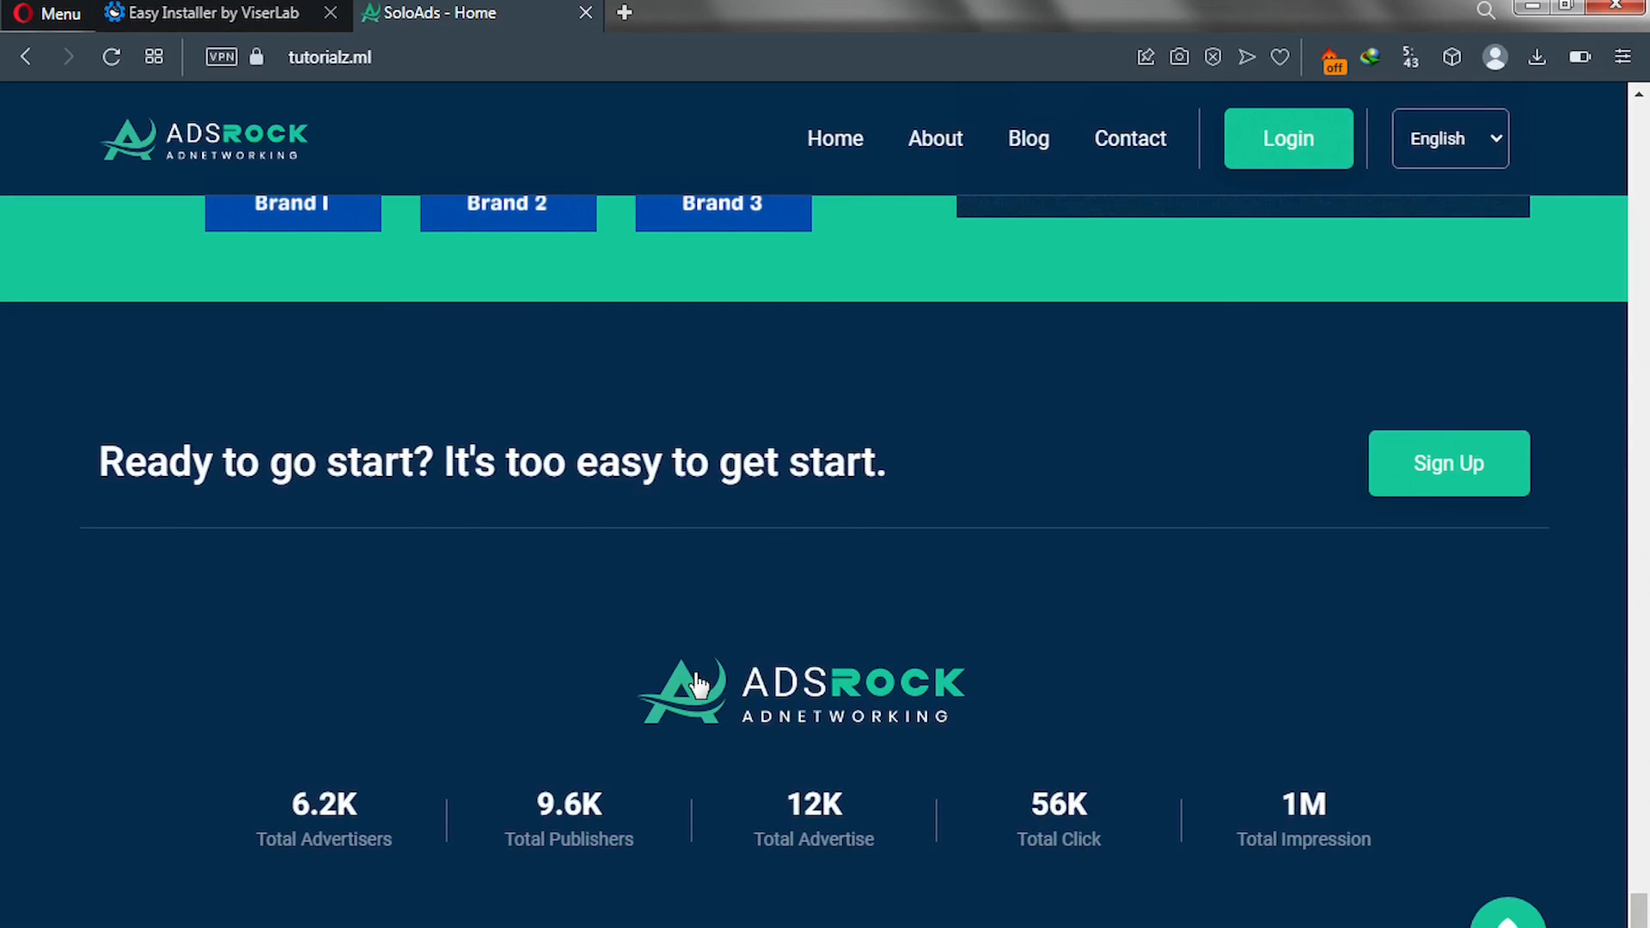
left_click(1261, 159)
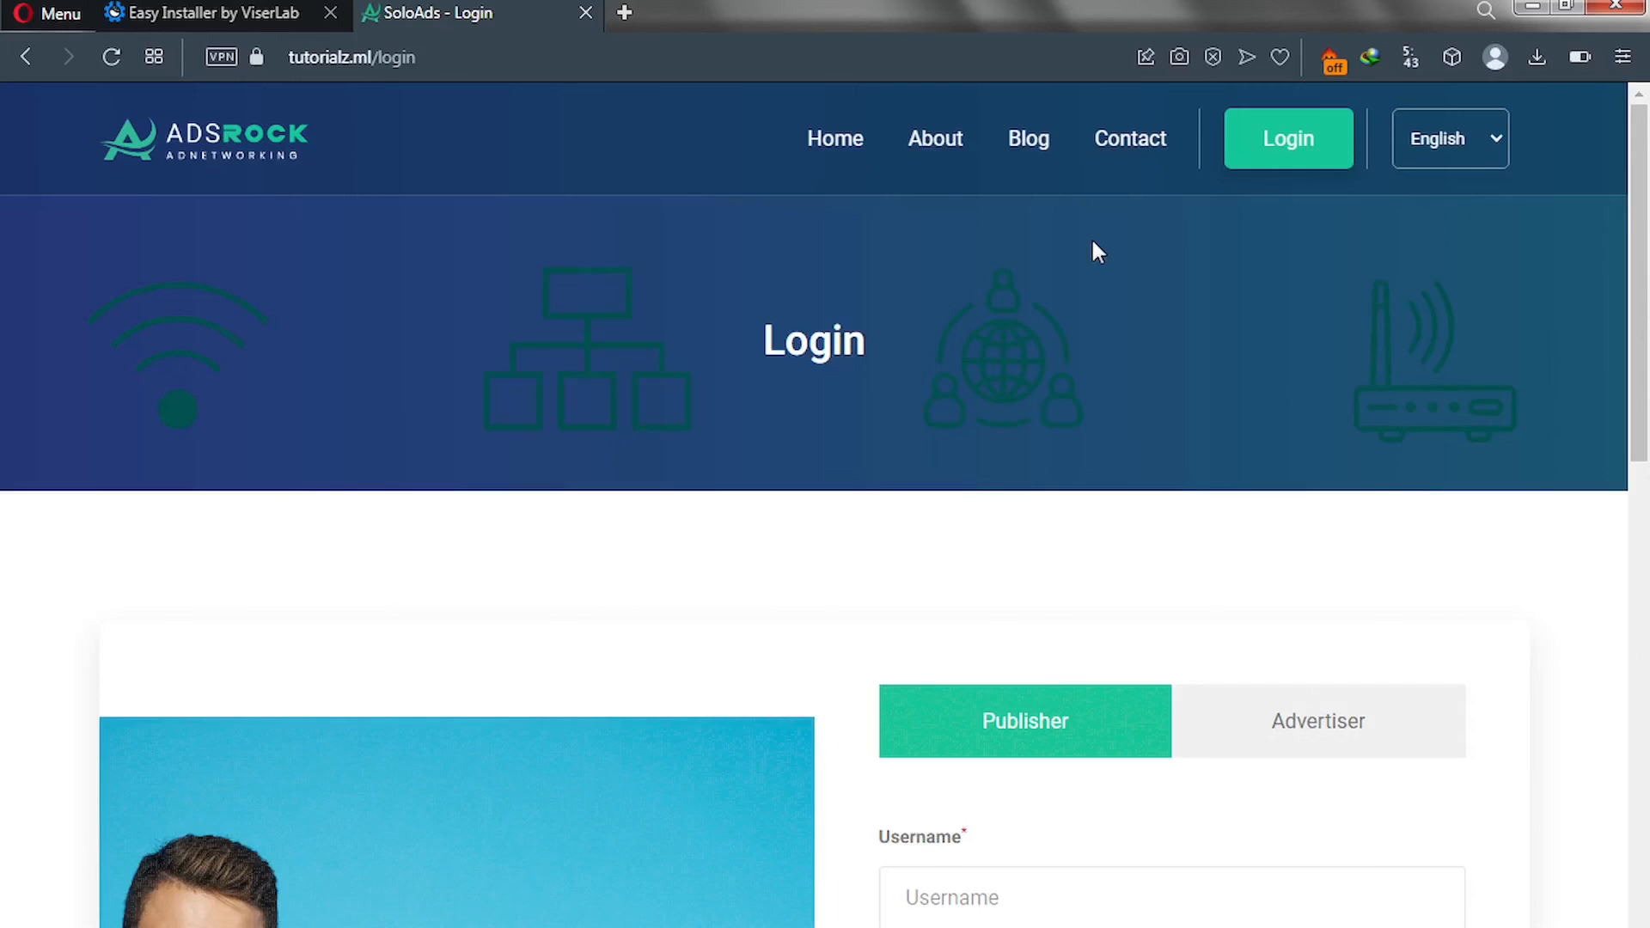
Log in with the publisher account to reach the Publisher Dashboard, with all stats at 0.
scroll(866, 446, "down", 2)
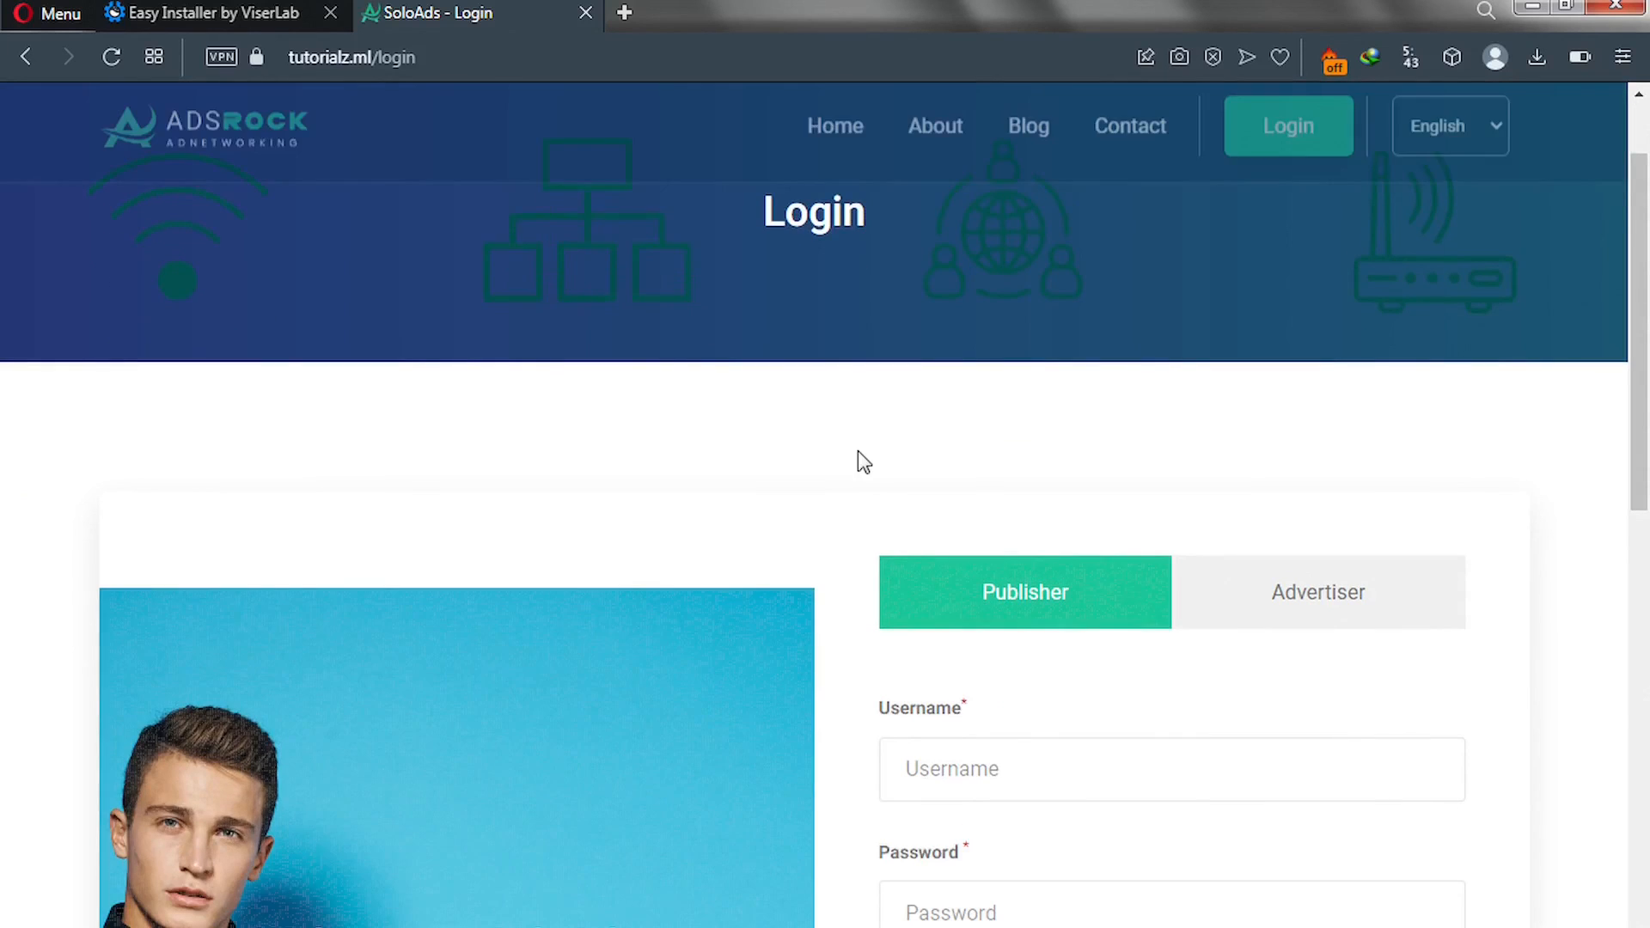
scroll(858, 452, "down", 2)
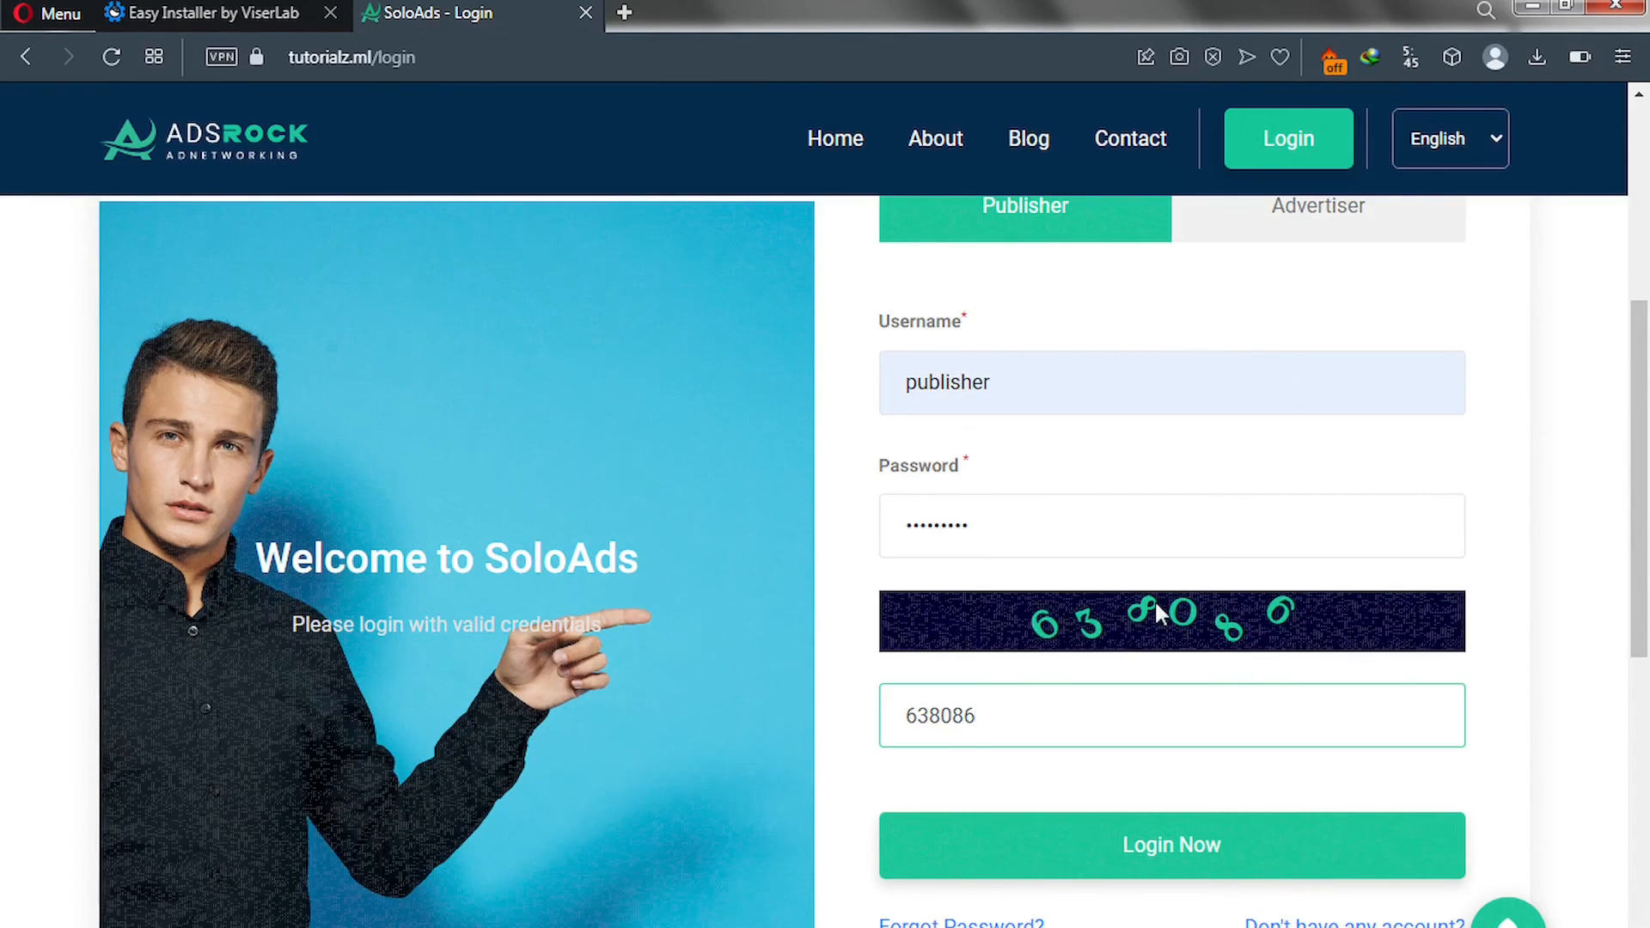
left_click(1115, 858)
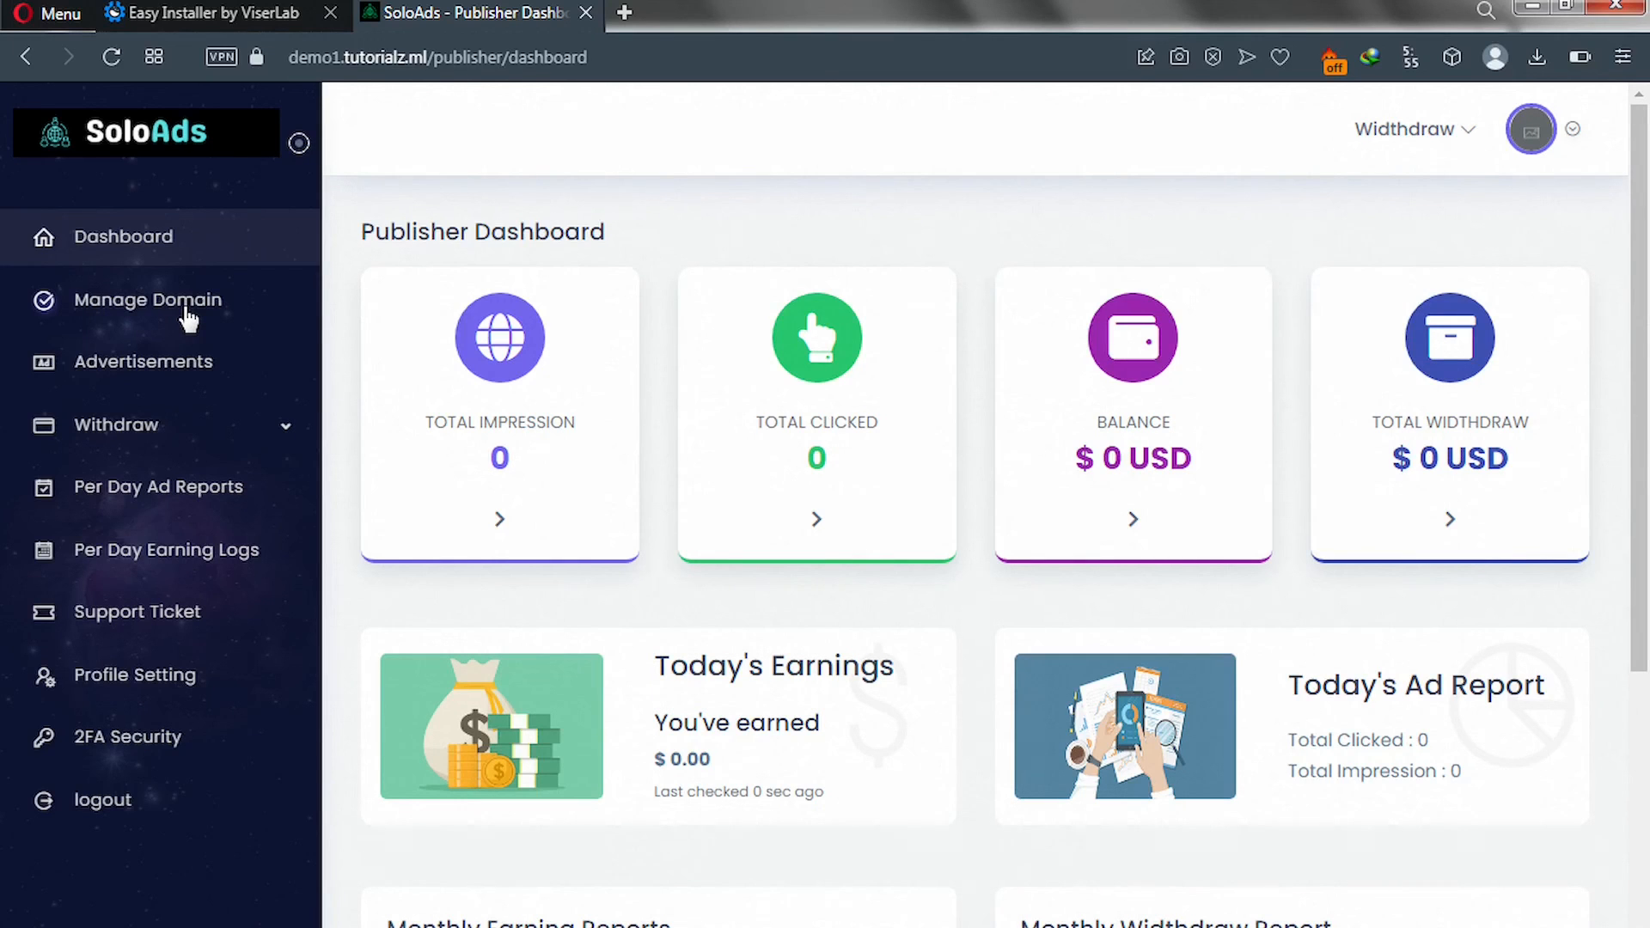
Copy the 275x51 Footer Ad script from the Advertisements list.
left_click(164, 366)
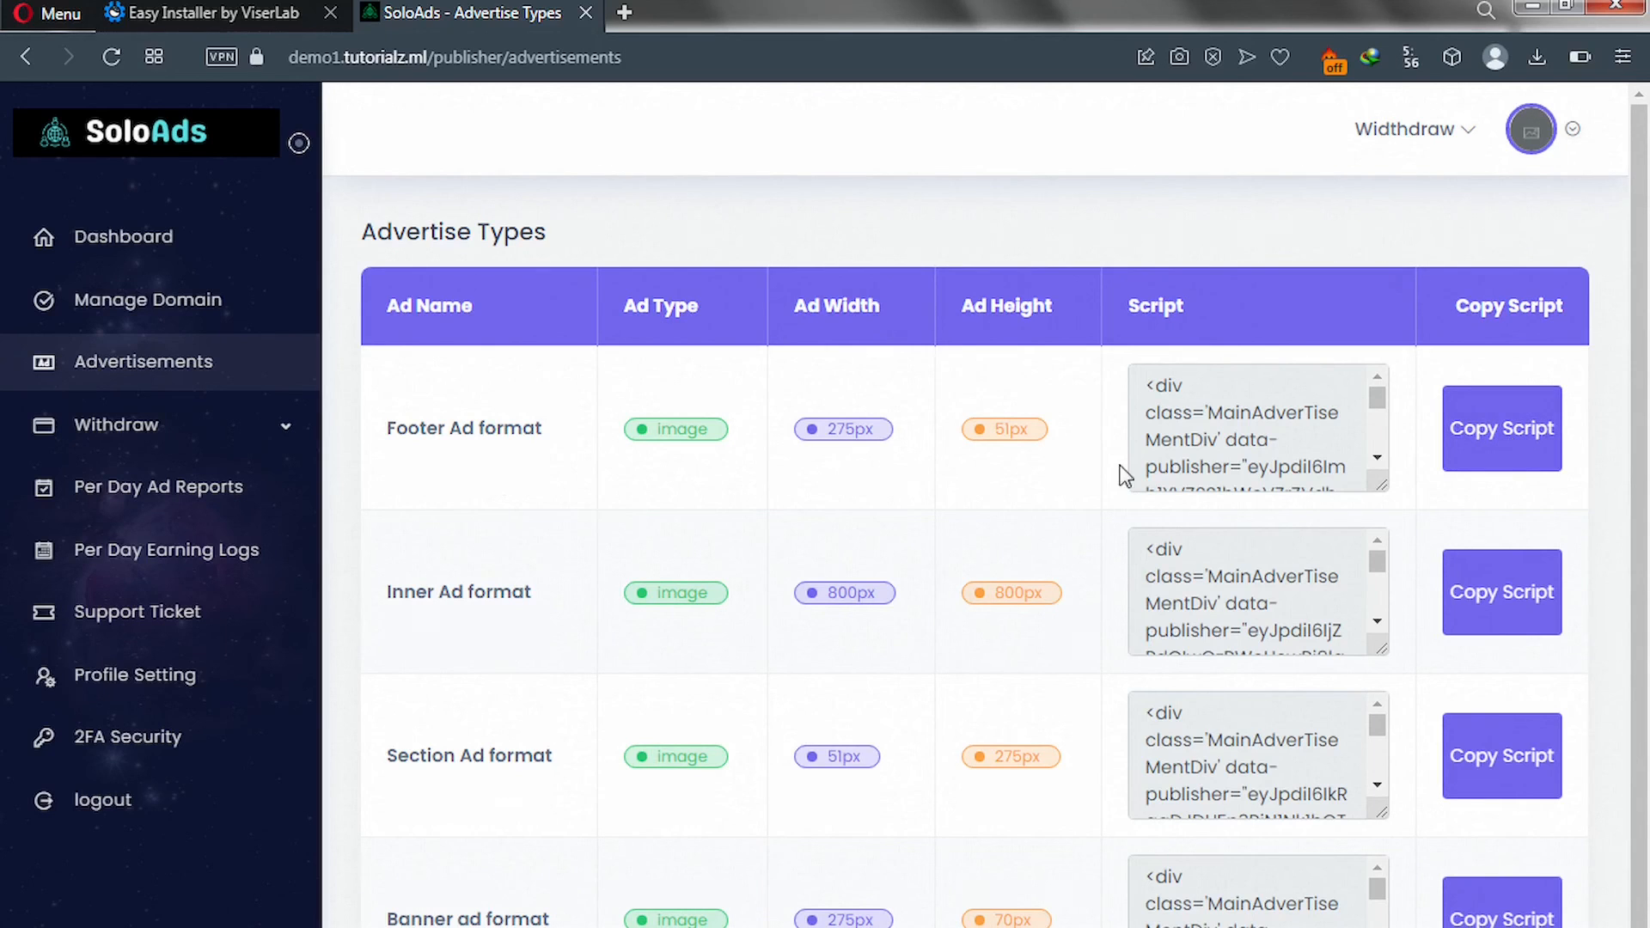
left_click(1495, 447)
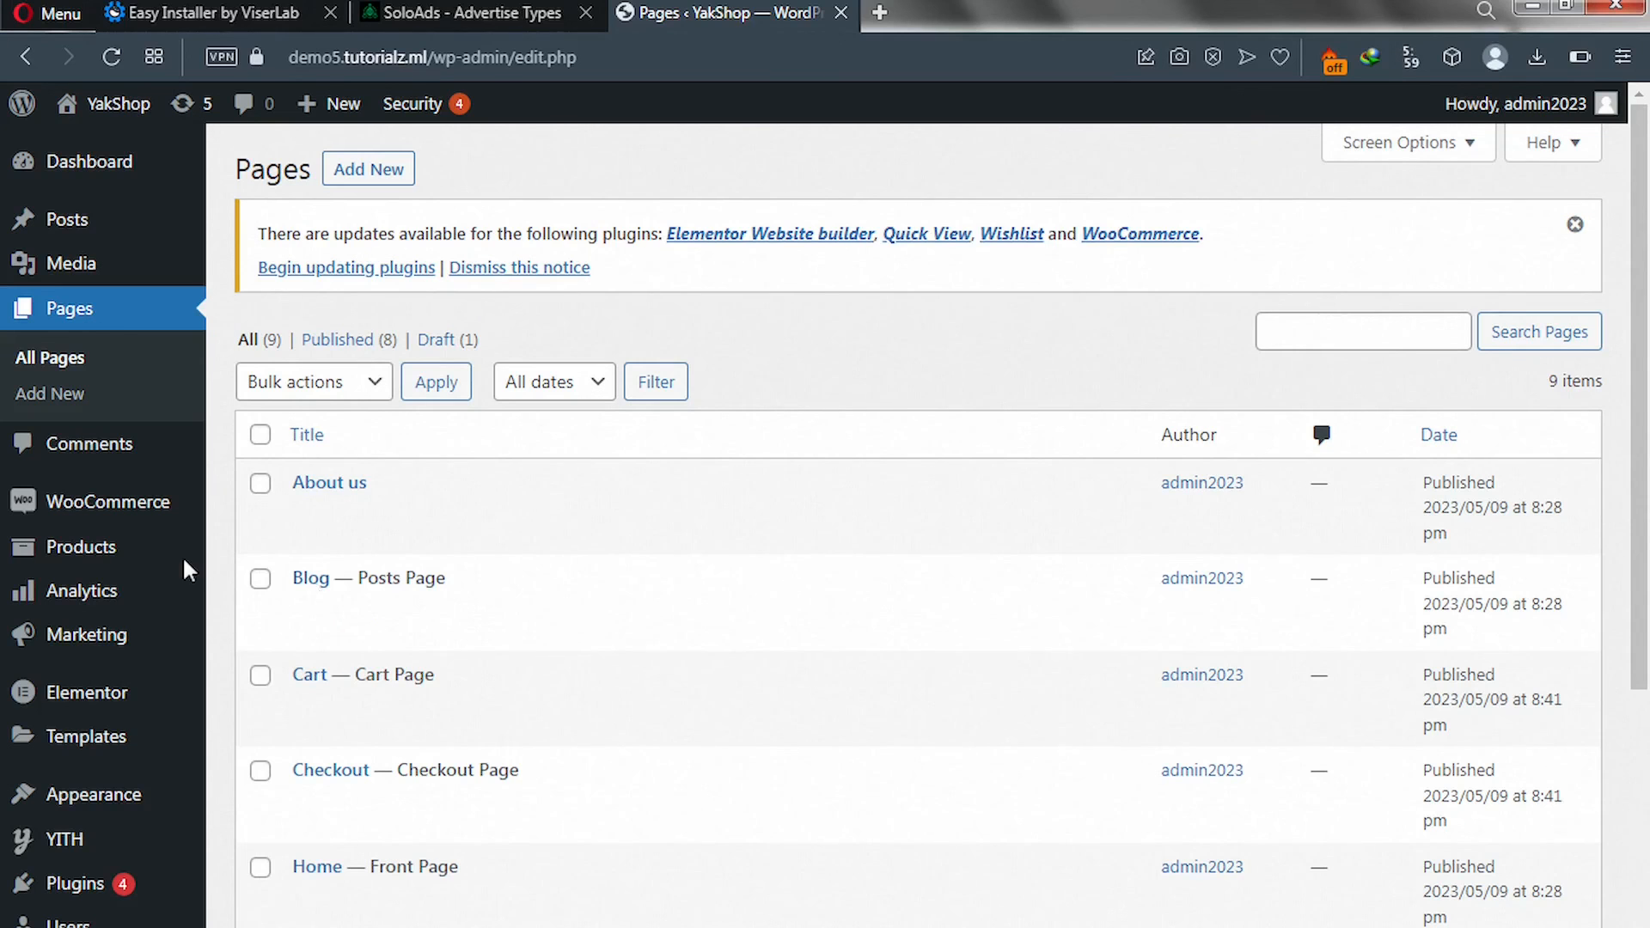
Open 'this is a new post' in the block editor from the All Posts list.
mouse_move(168, 556)
mouse_move(73, 235)
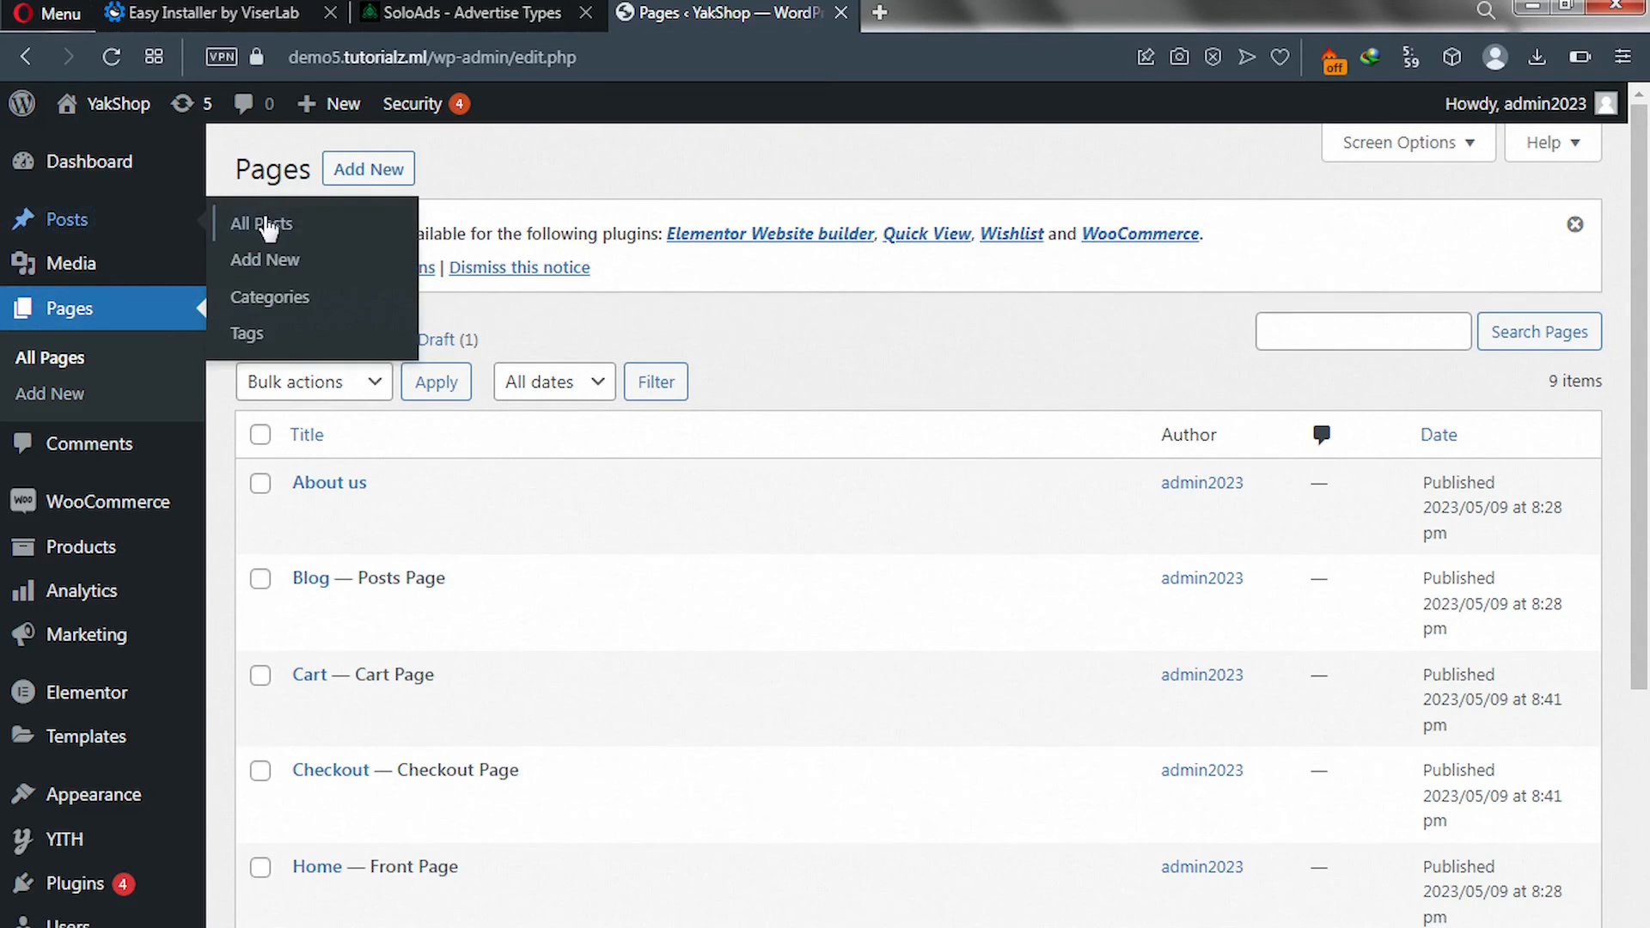
left_click(279, 234)
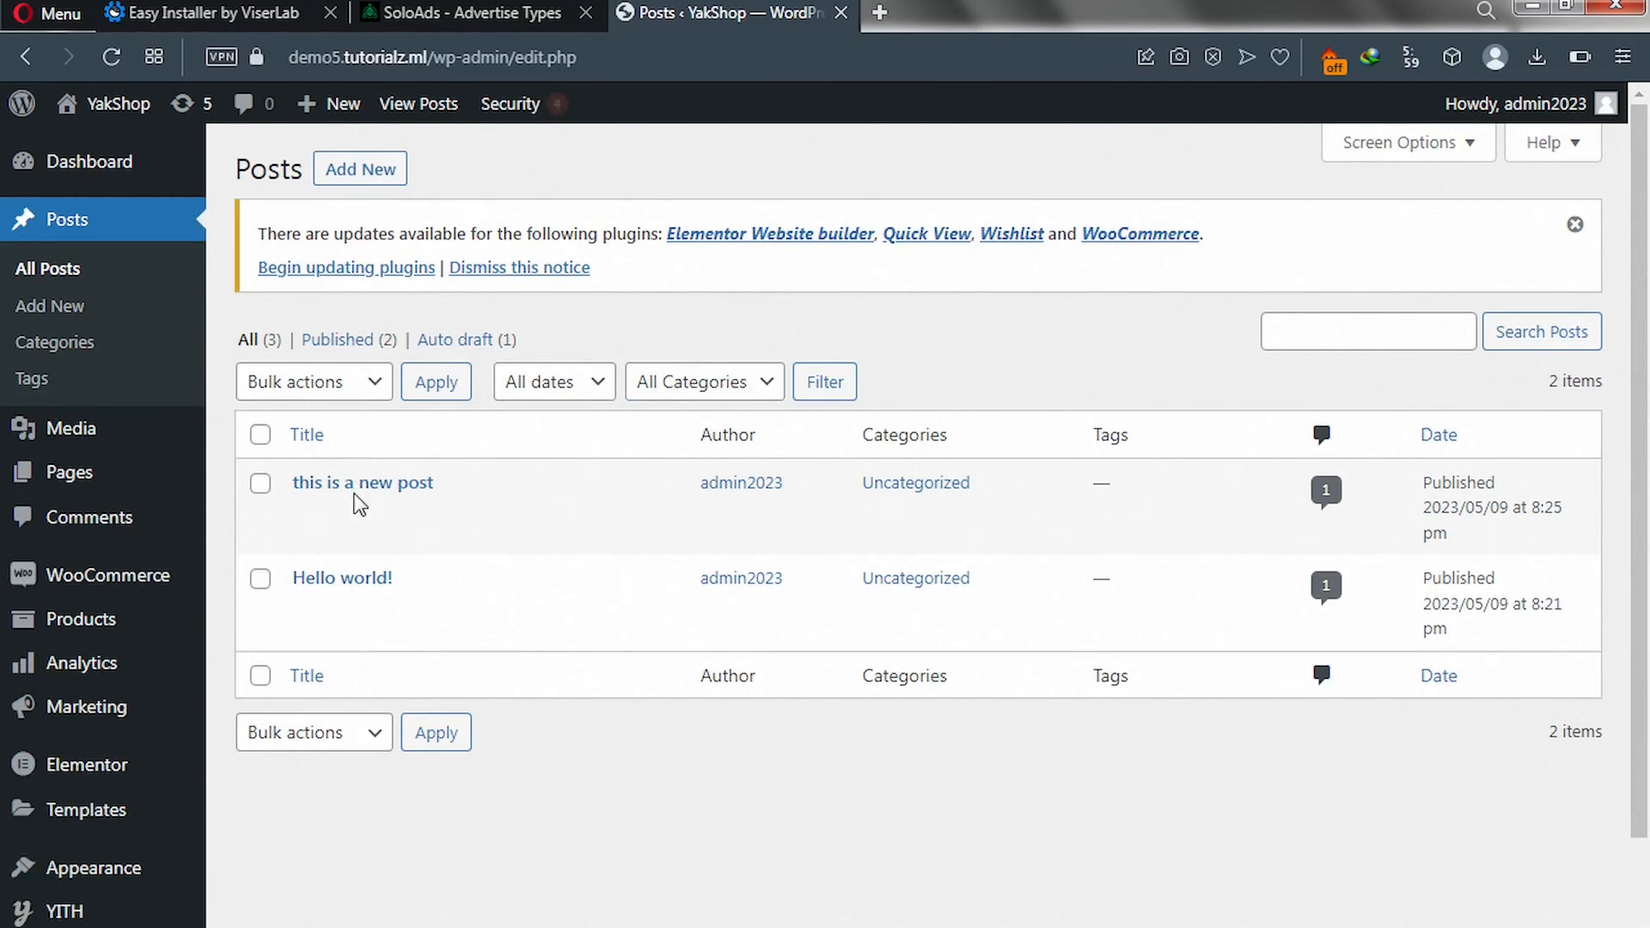
mouse_move(358, 506)
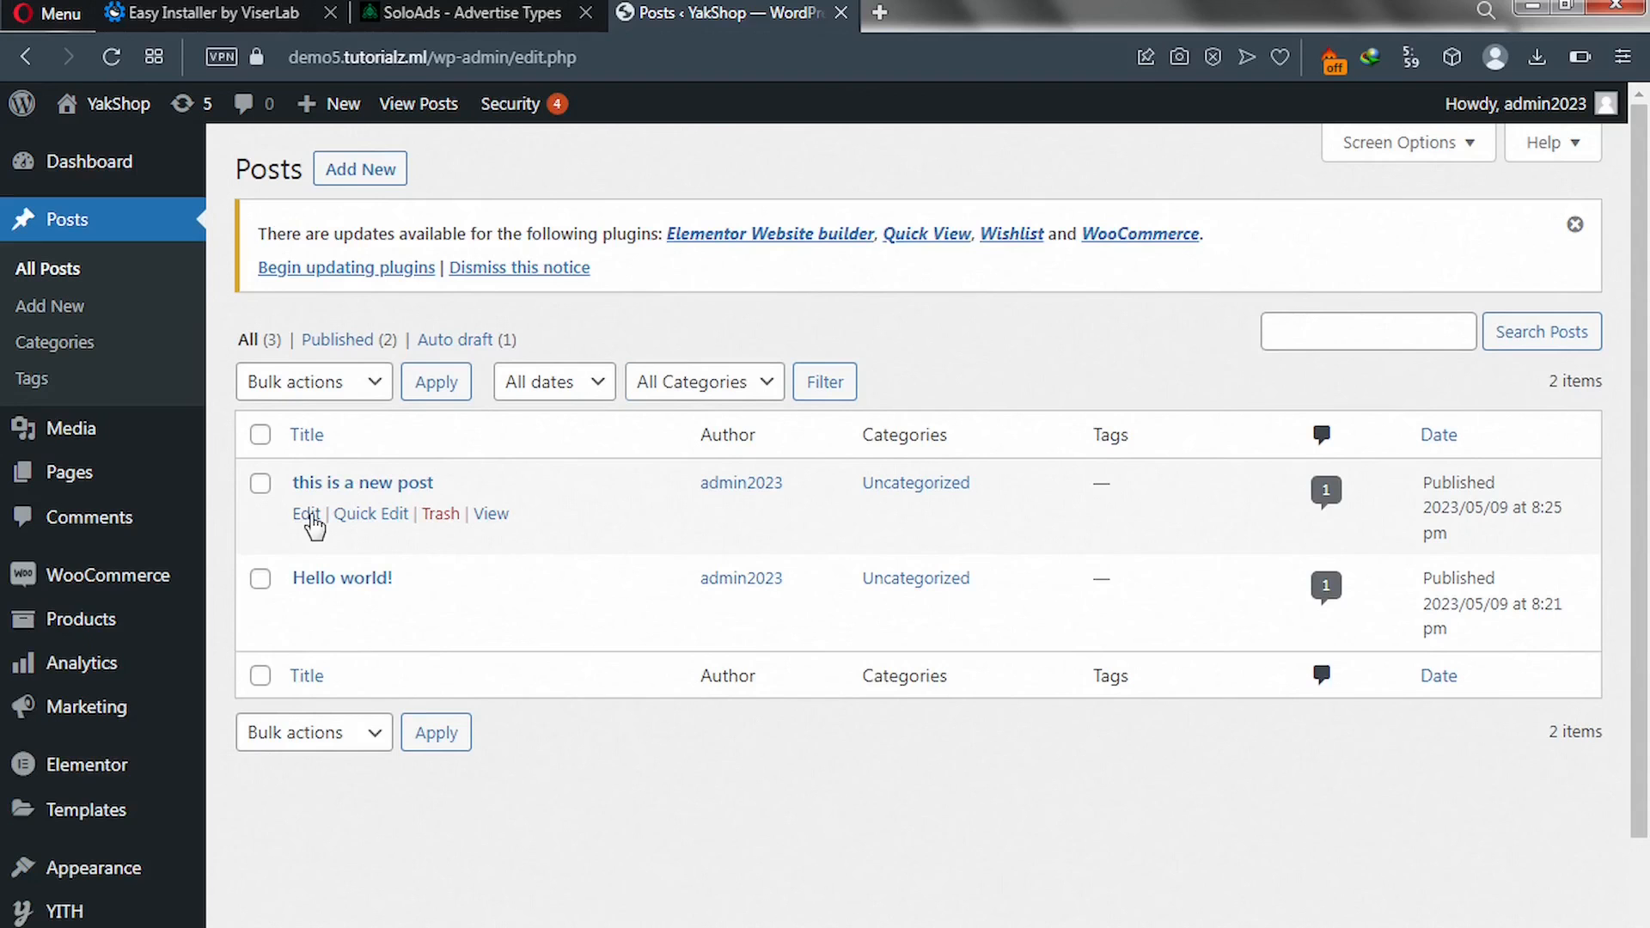
left_click(309, 516)
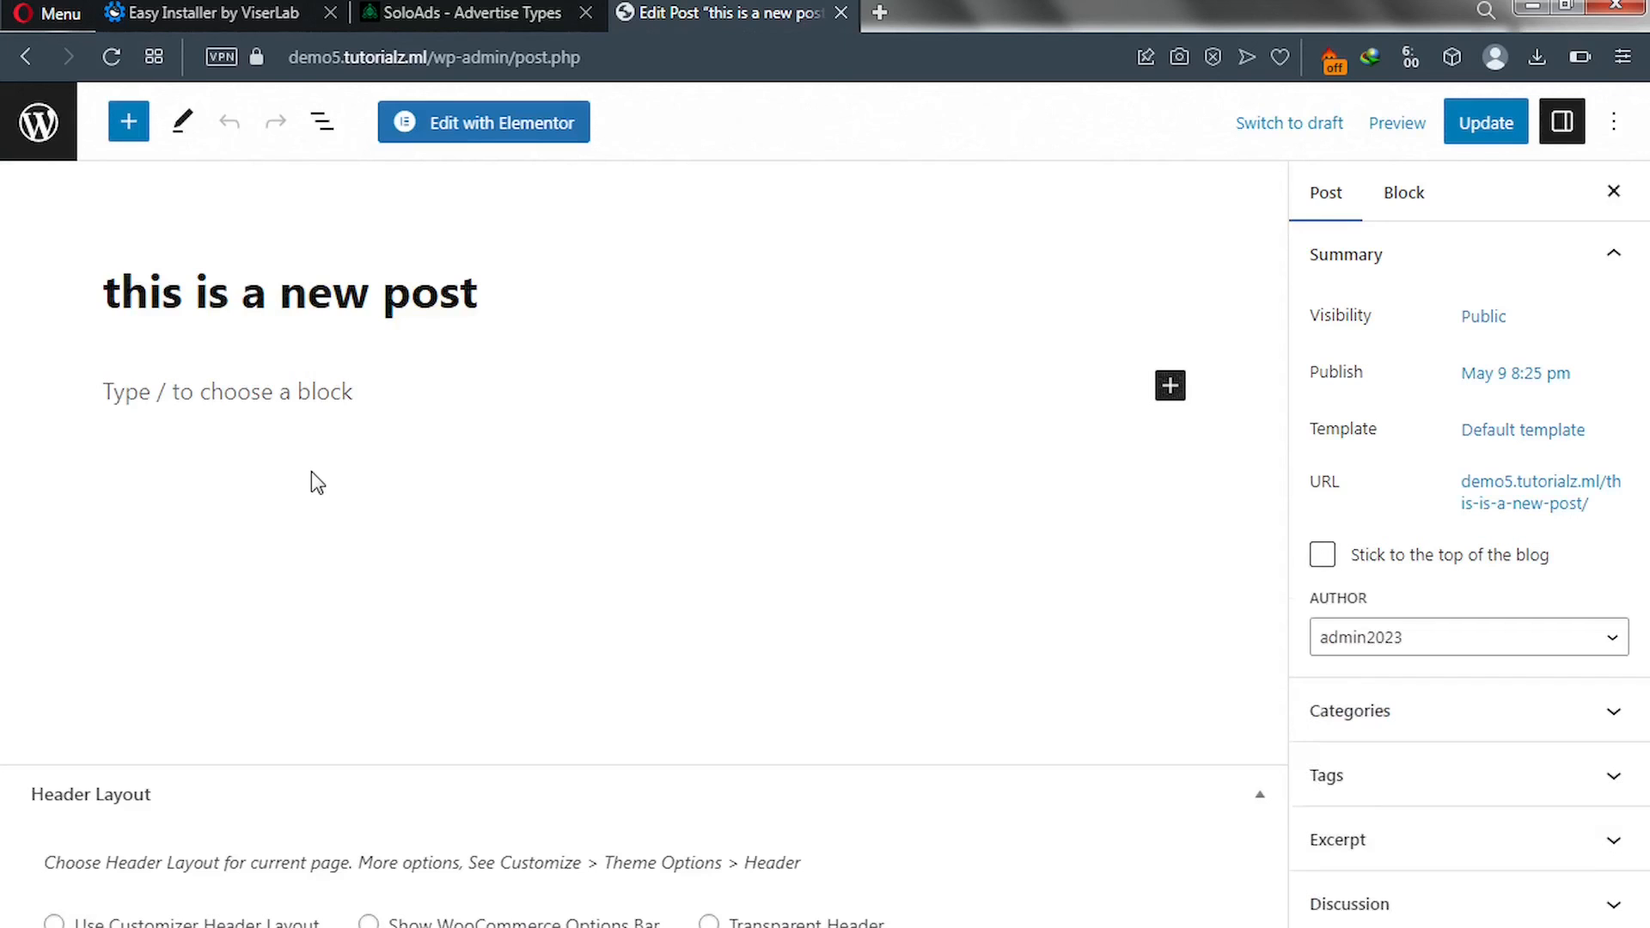
Insert a Custom HTML block holding the pasted 275x51 SoloAds script and update the post.
left_click(1159, 389)
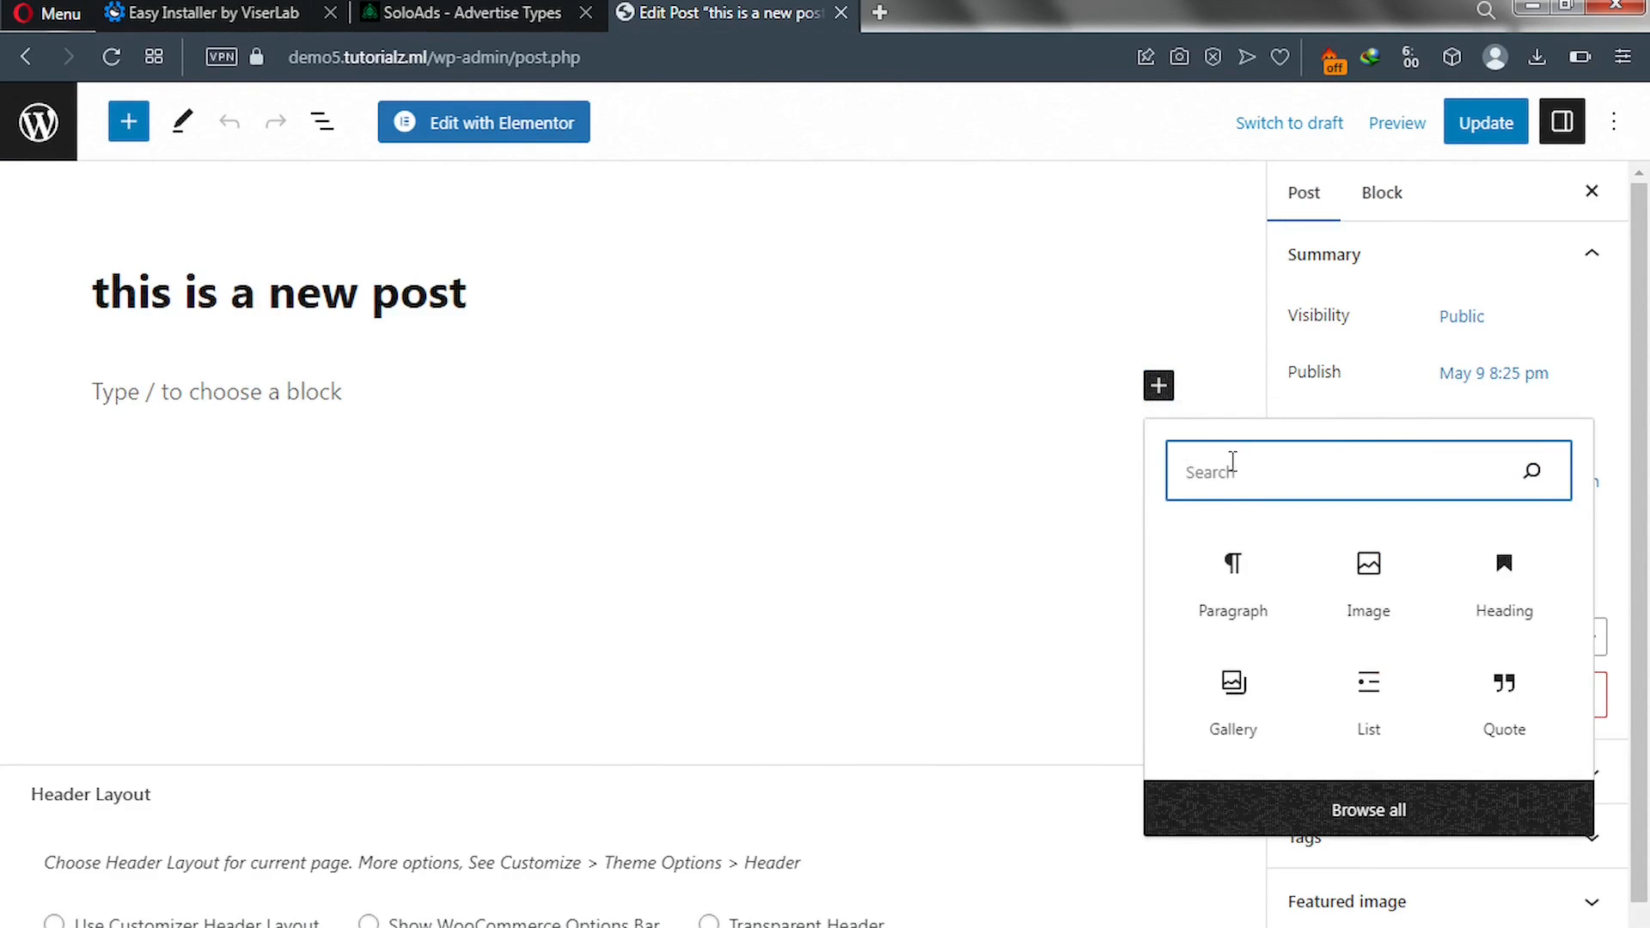
type("htm")
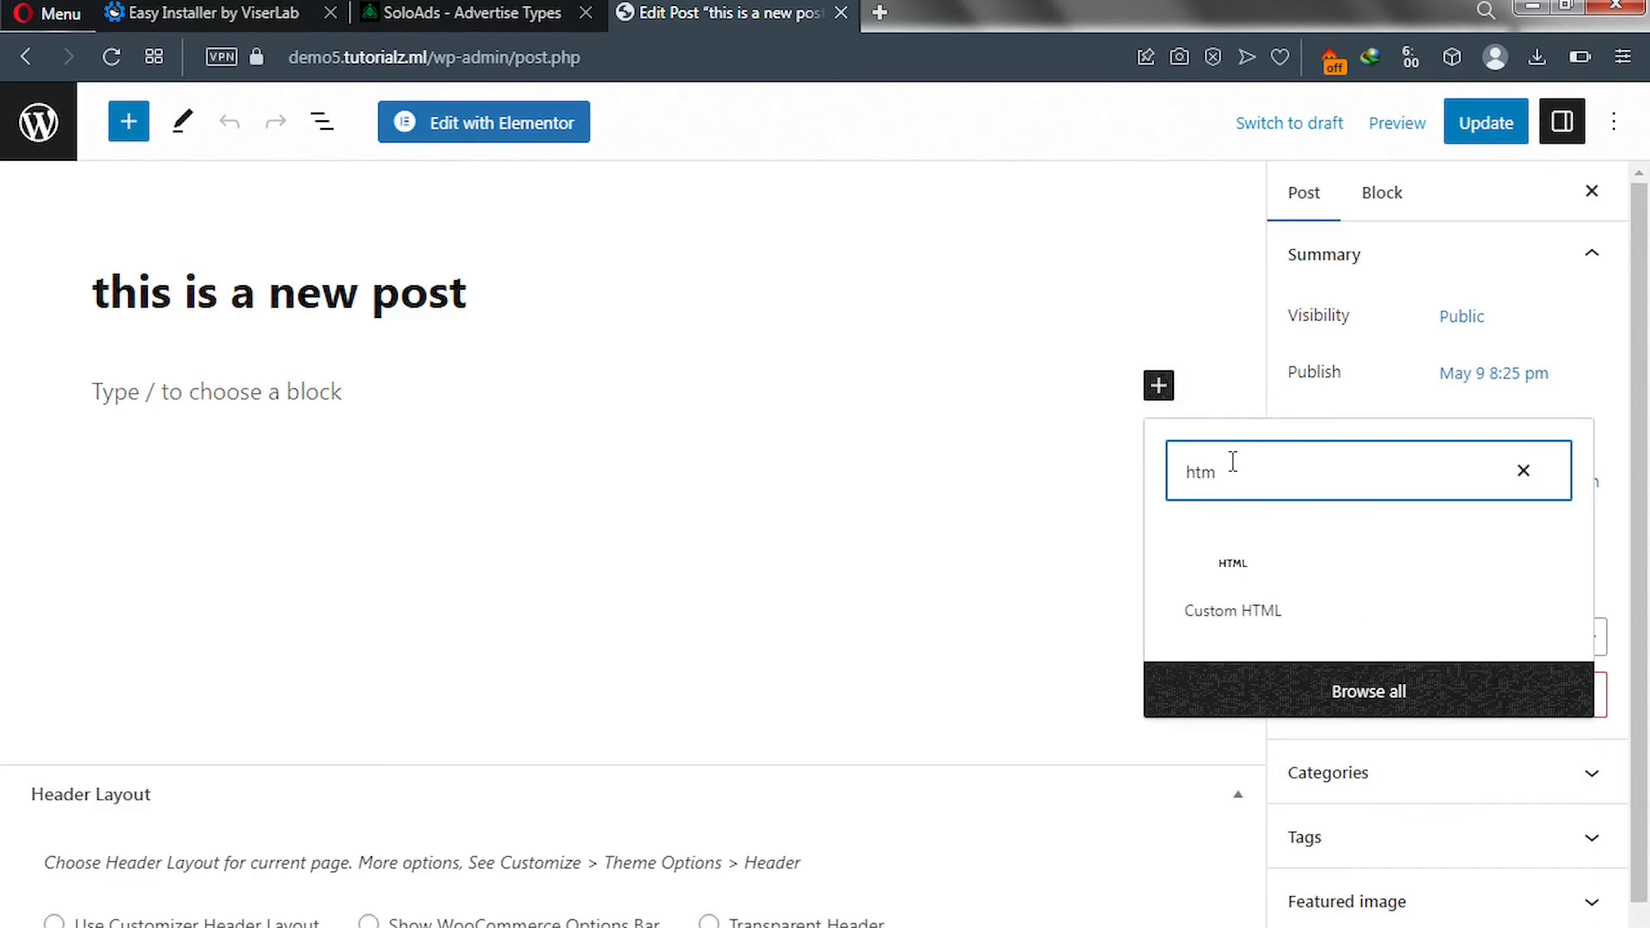
left_click(1248, 586)
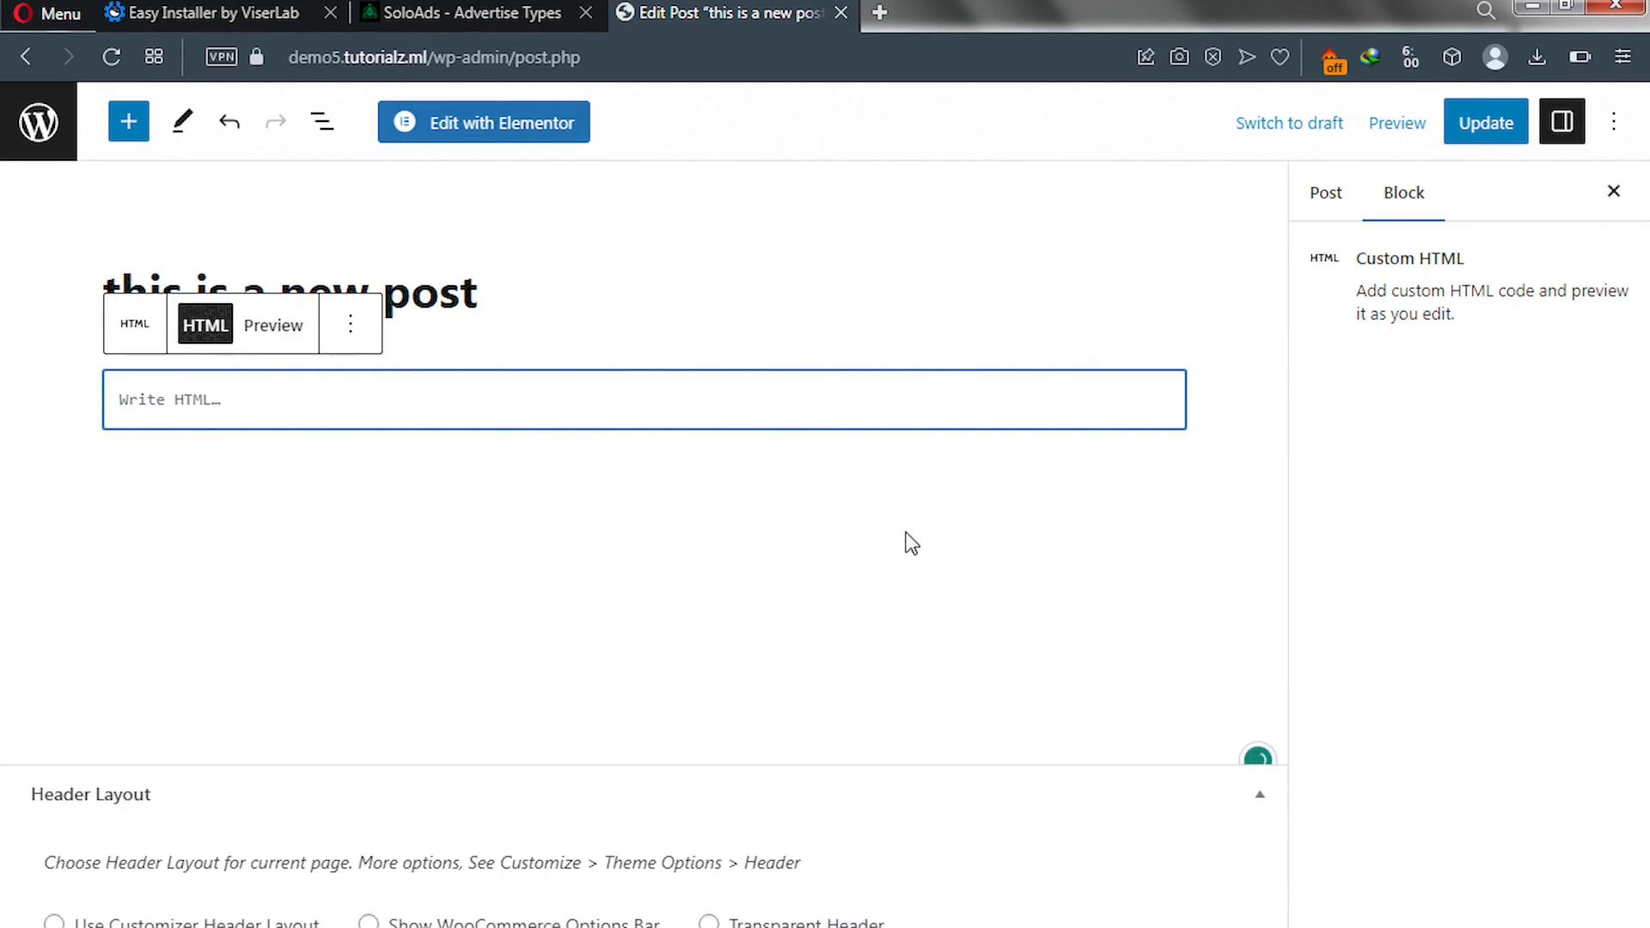
key("ctrl+v")
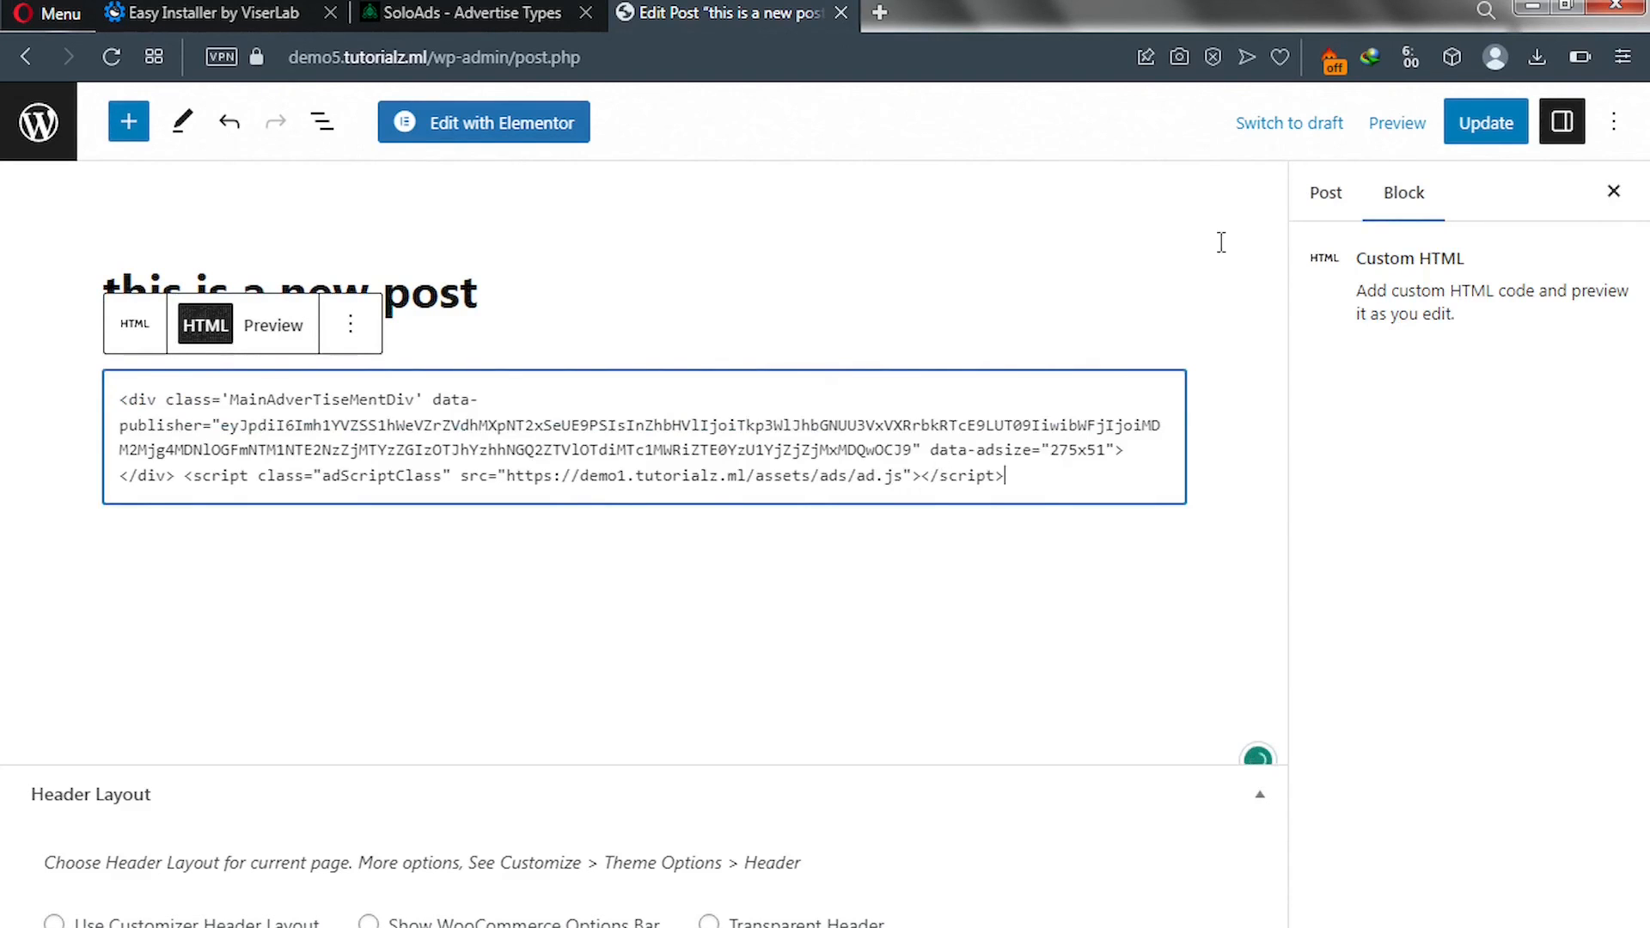
left_click(1469, 142)
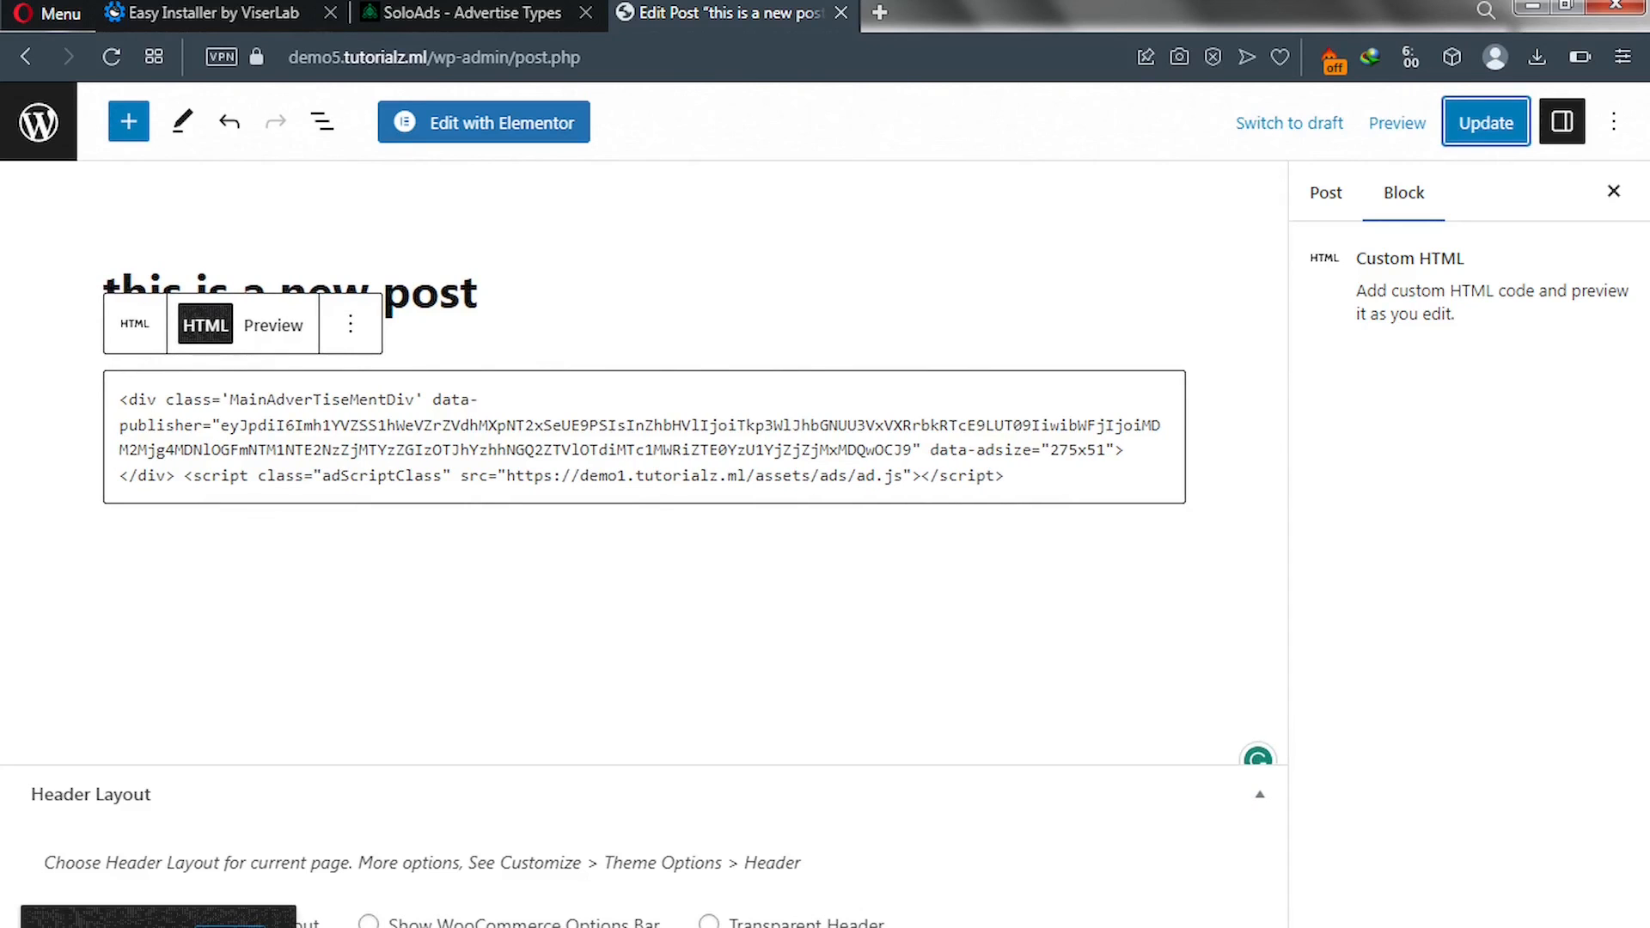
View the live post 'this is a new post' and check the 275×51 SoloAds banner under its title.
left_click(230, 927, "ctrl")
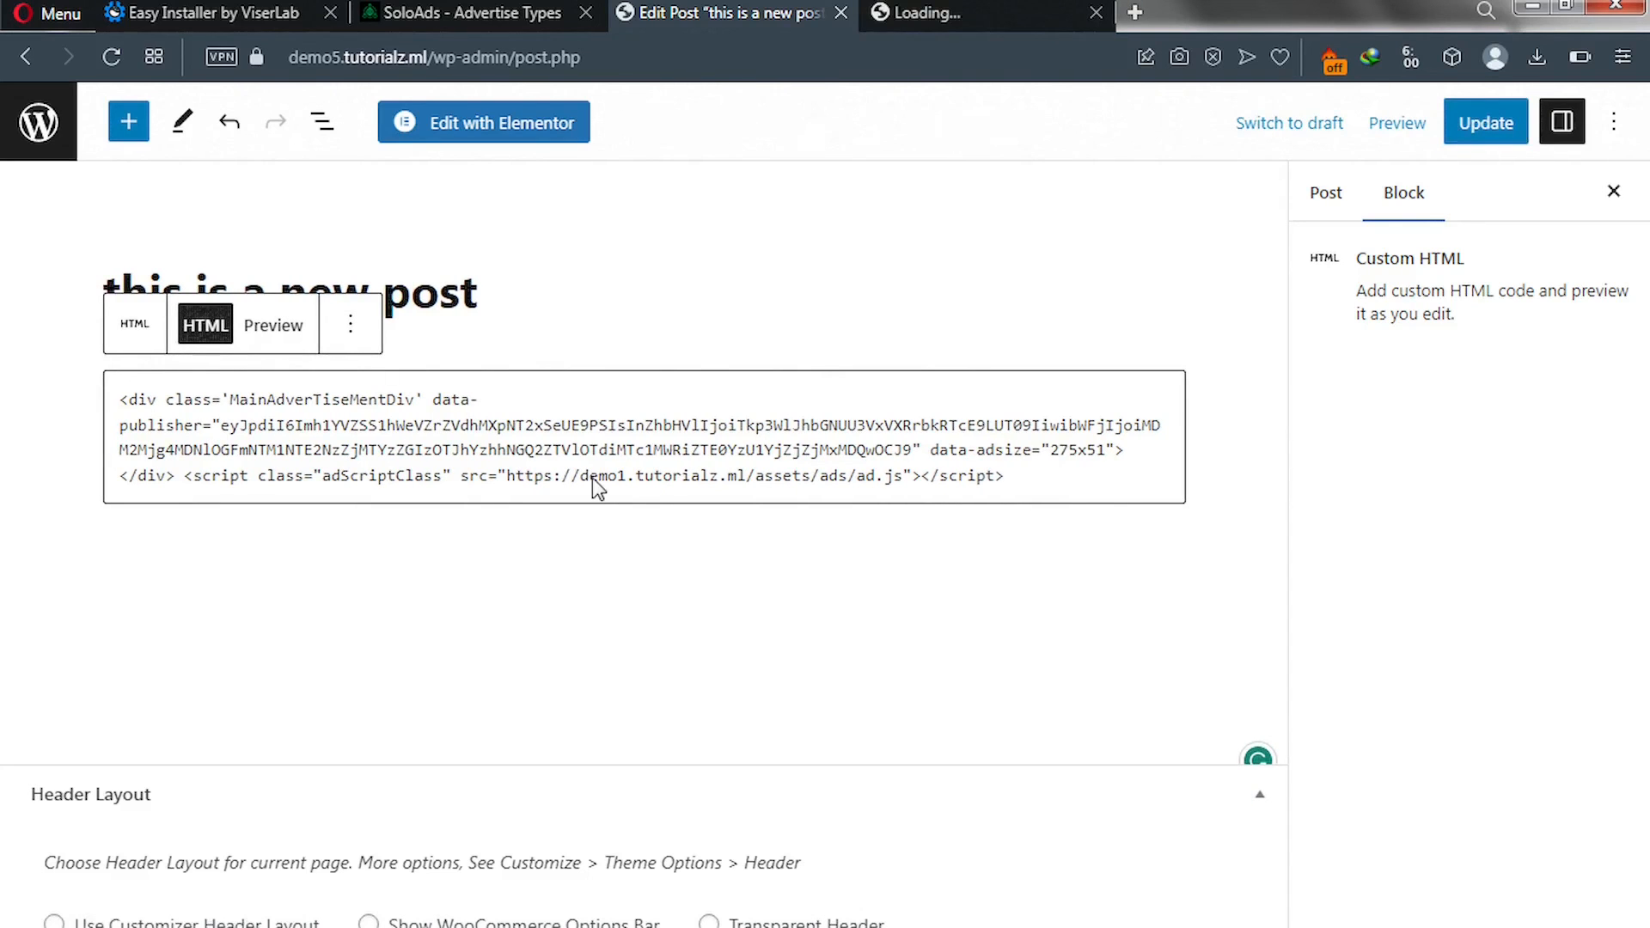
left_click(926, 14)
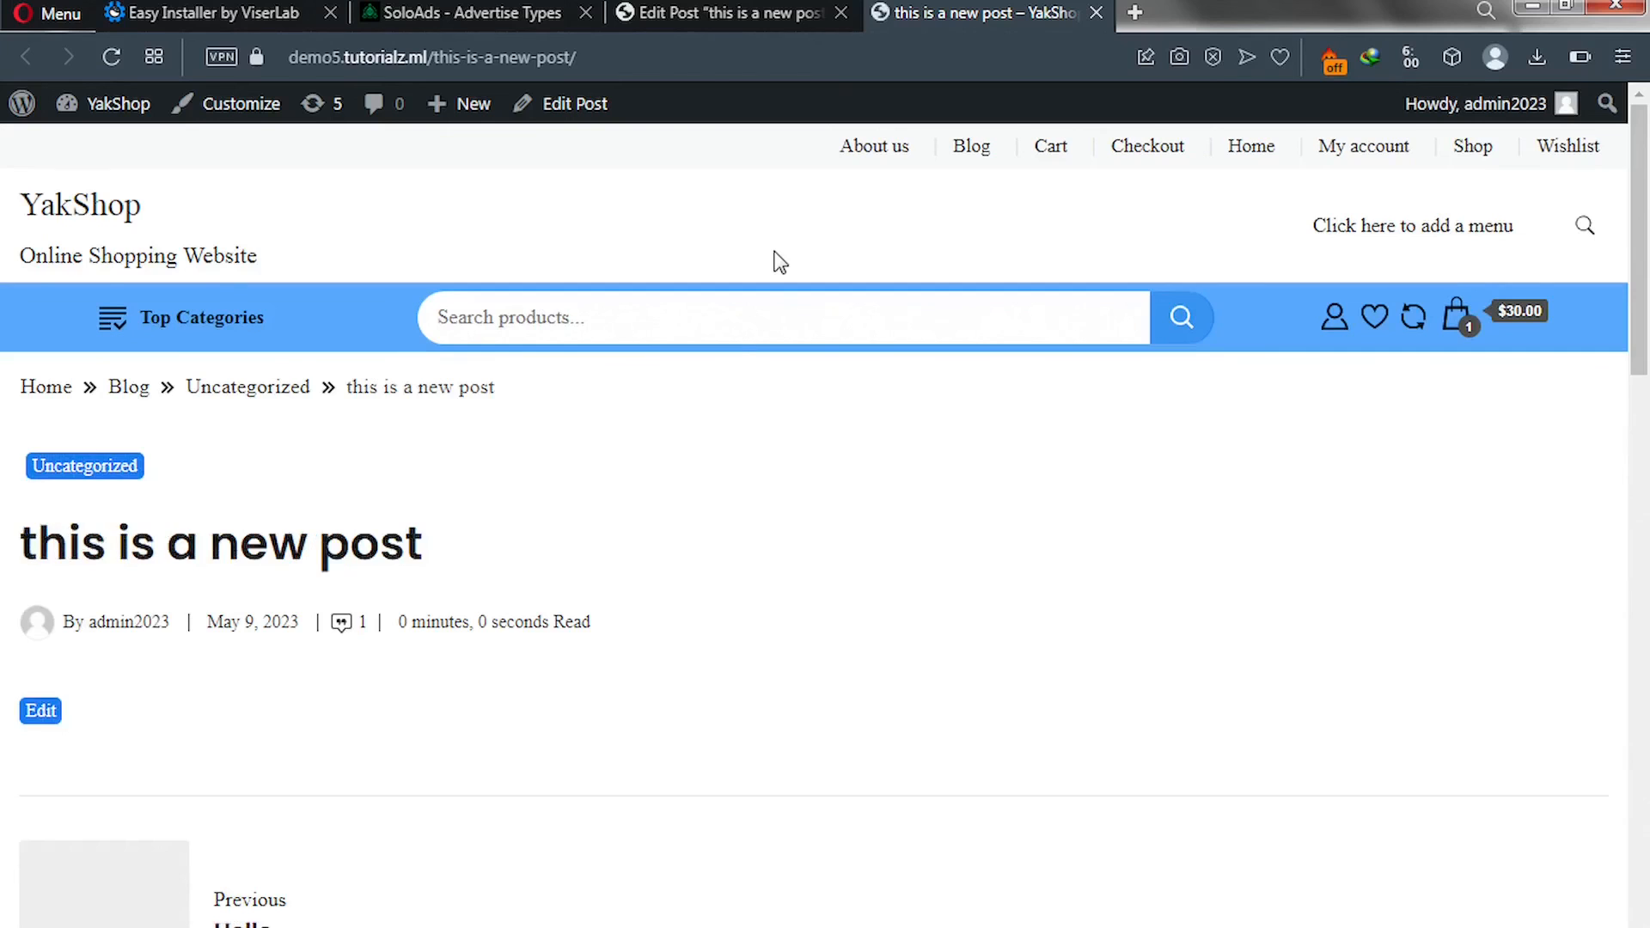
scroll(611, 488, "down", 7)
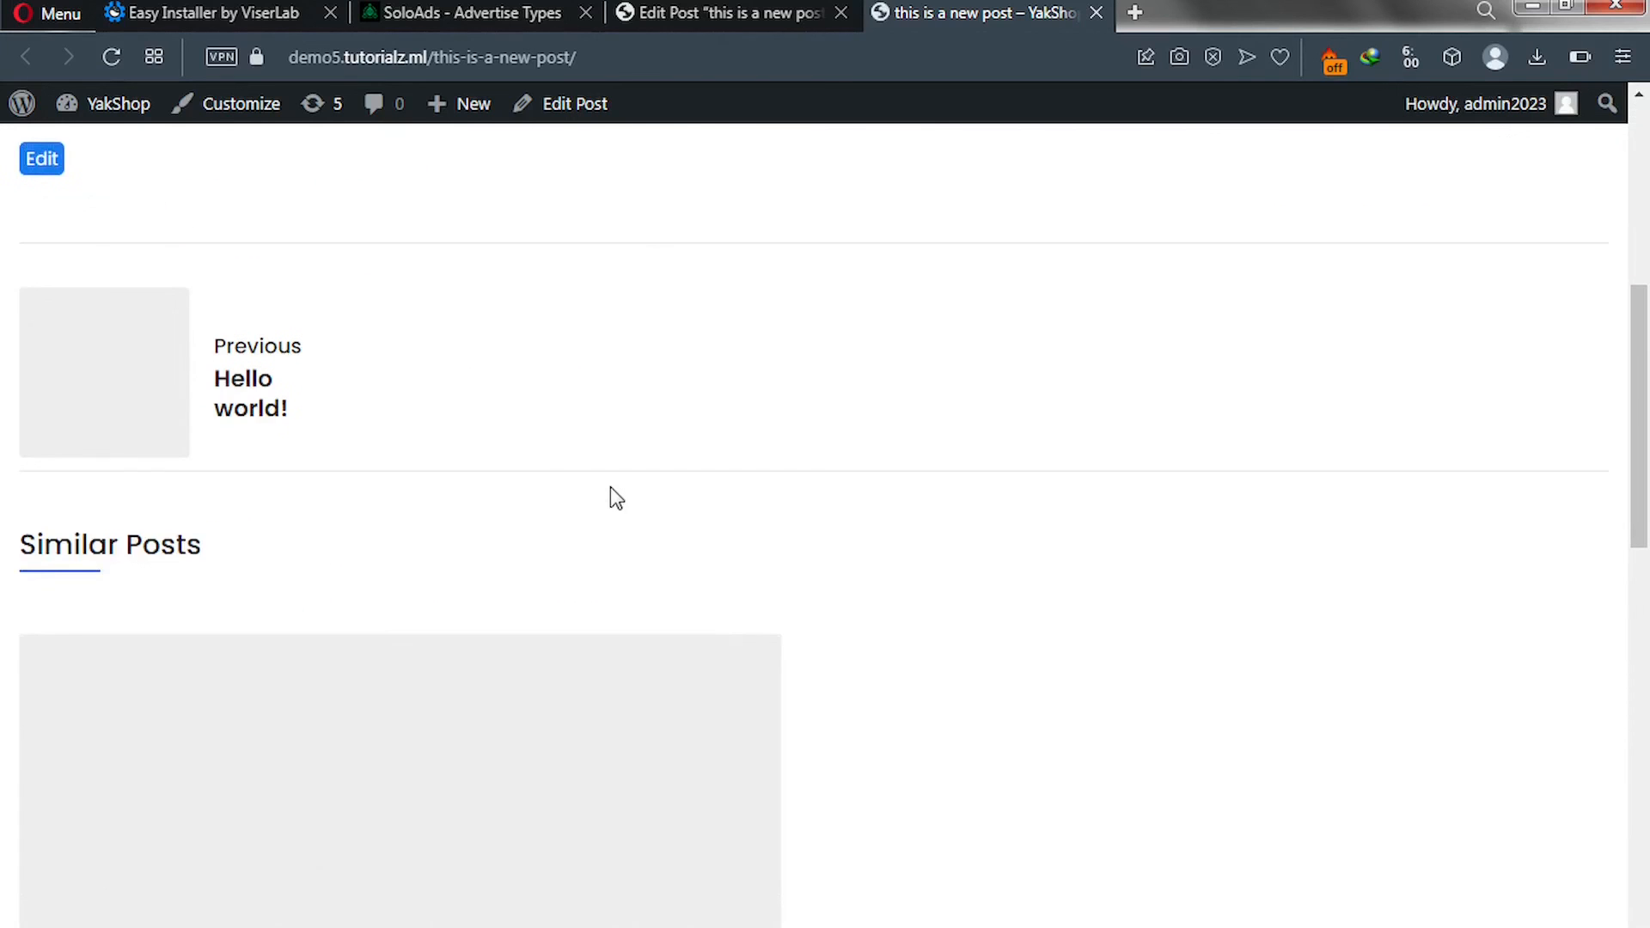
scroll(610, 488, "up", 4)
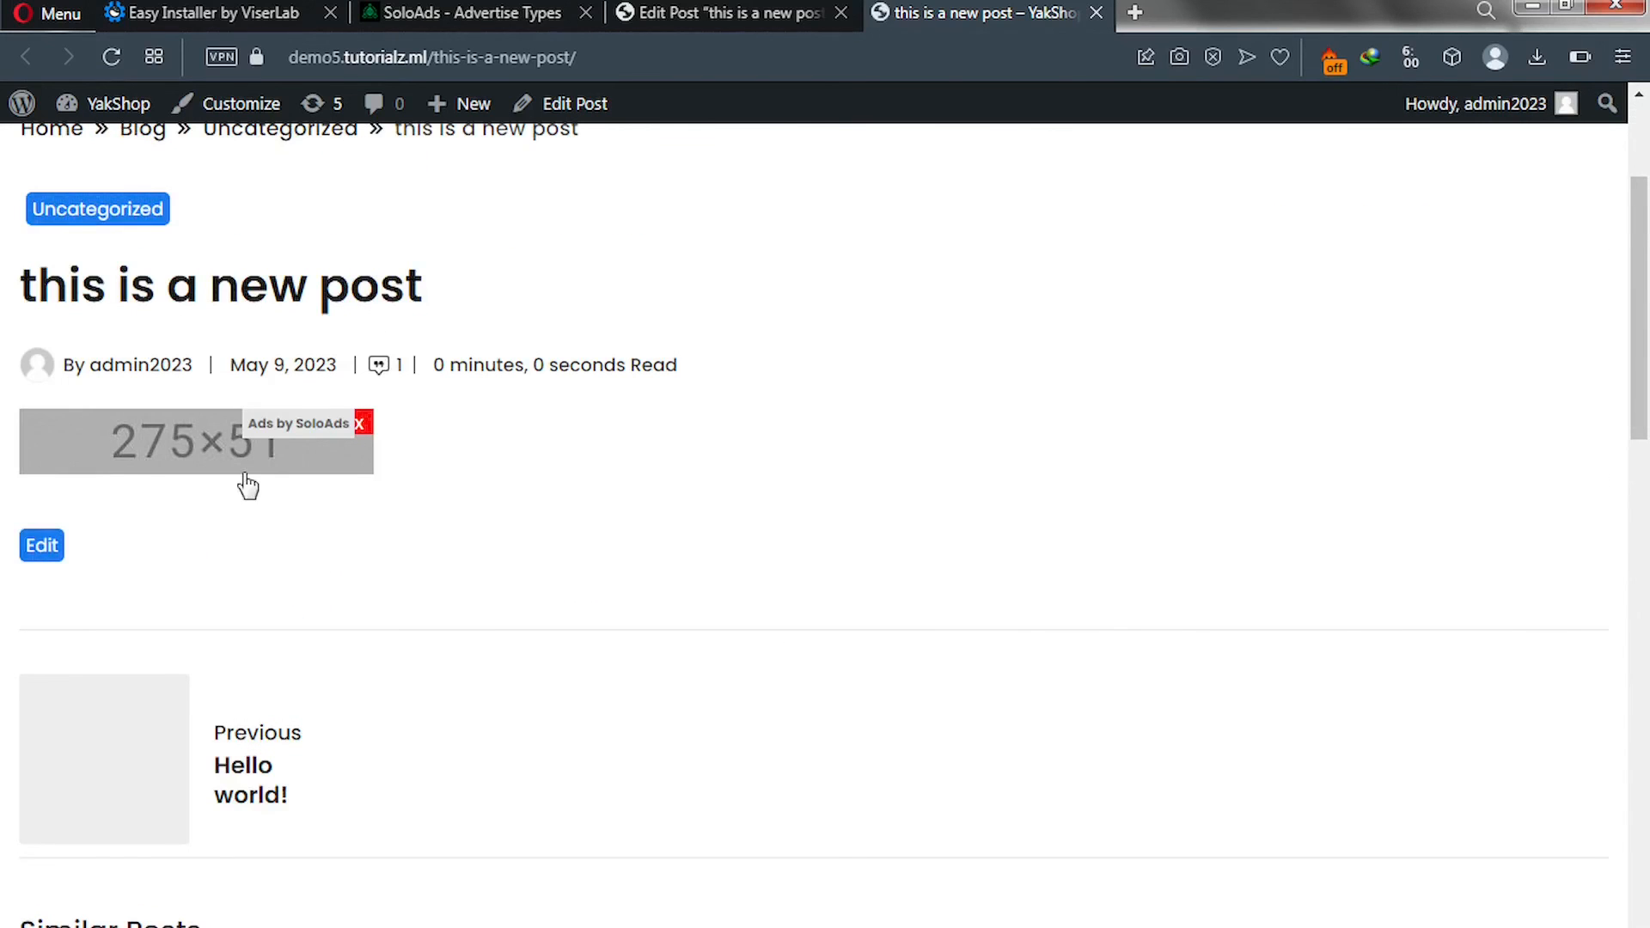